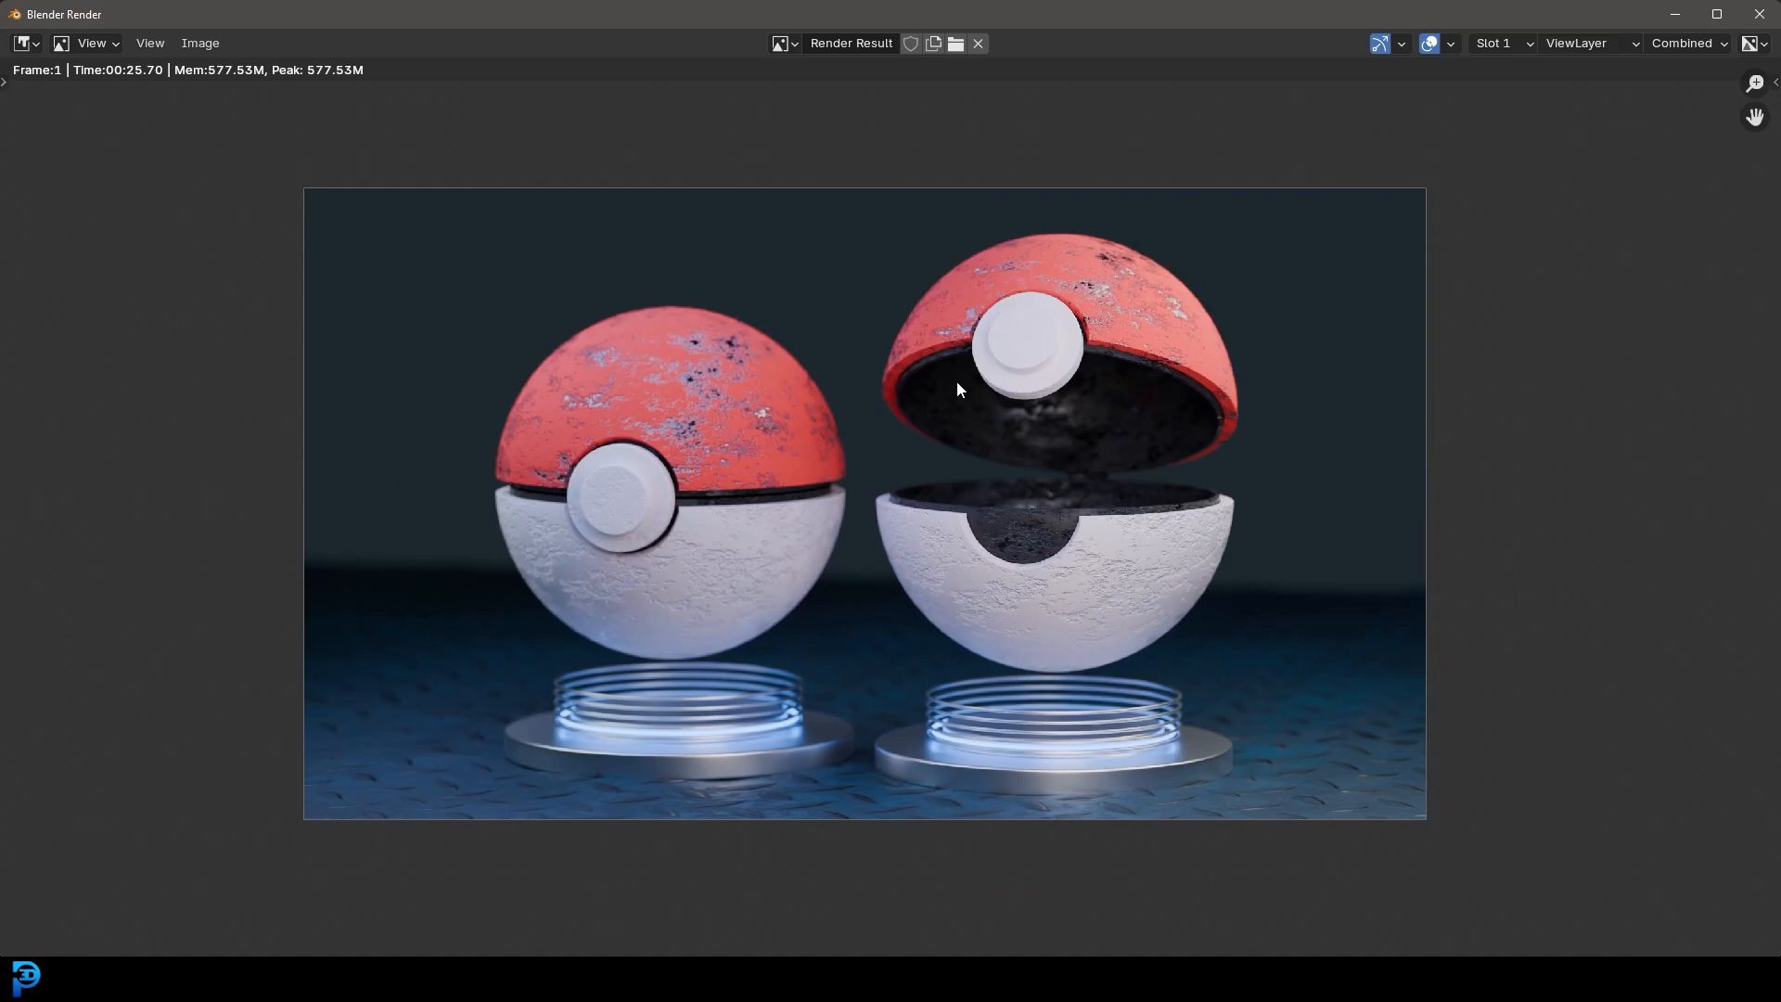
# Step: Close the finished render, view the Poke ball scene in solid shading in the Layout workspace, and save the file
pyautogui.press('Escape')
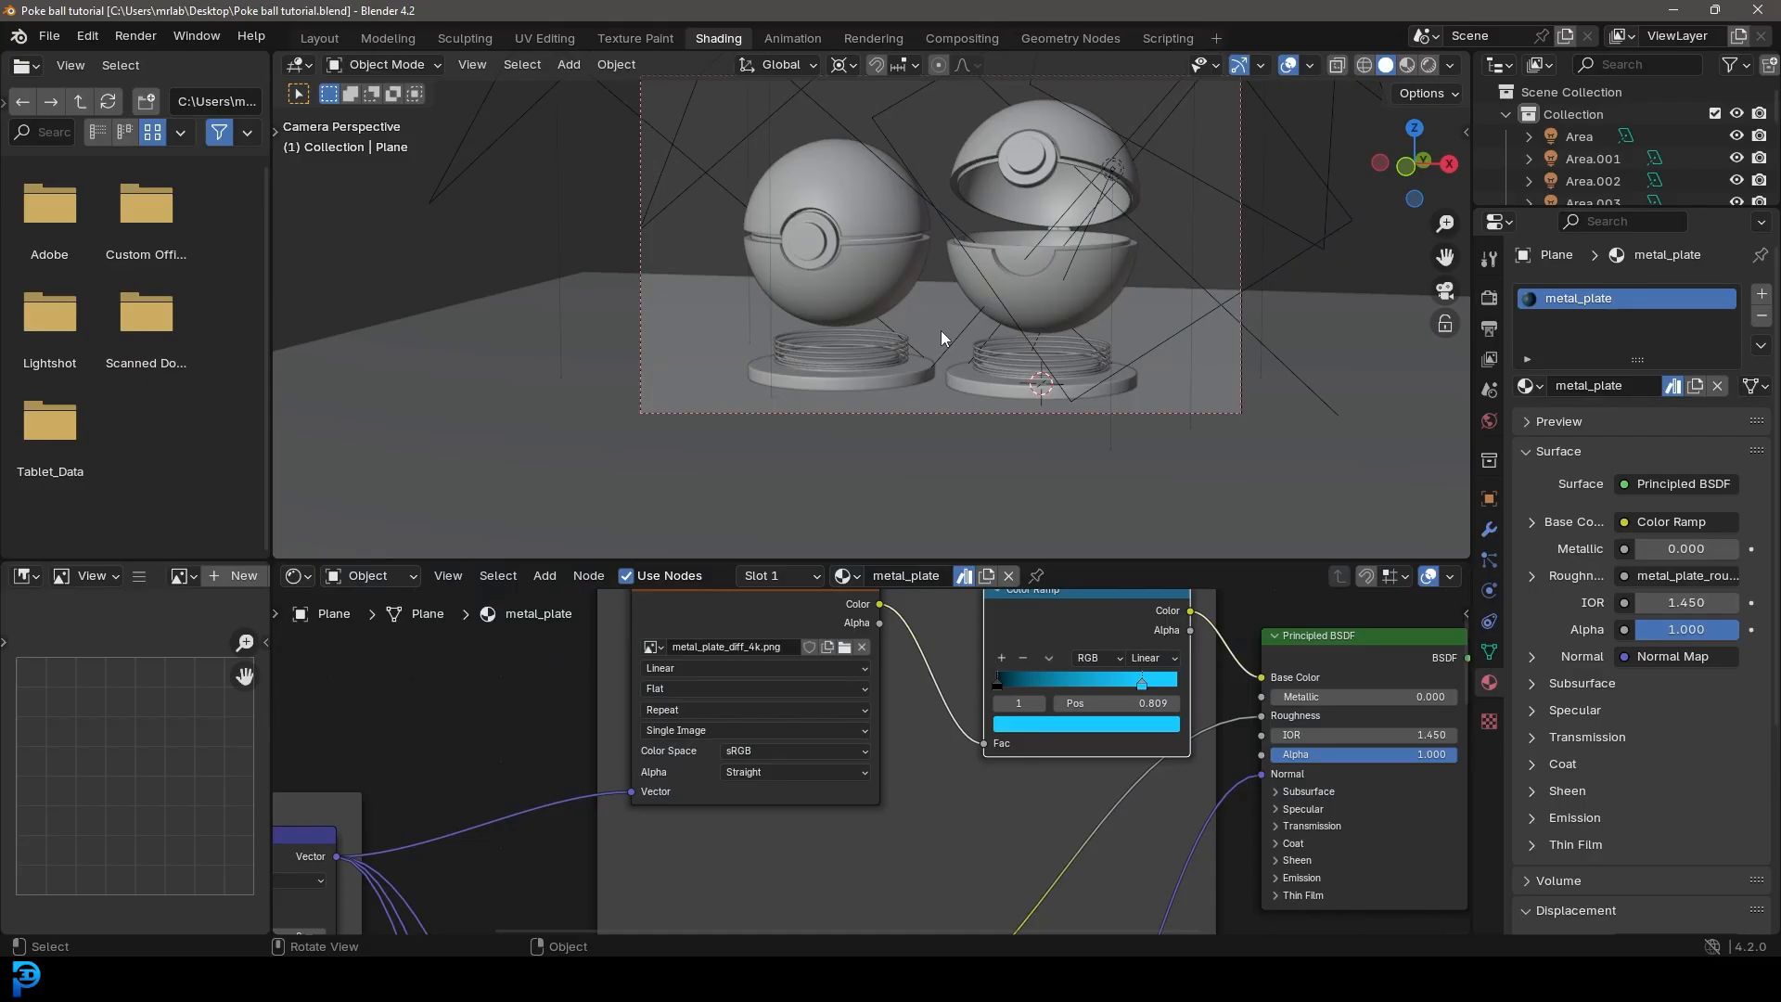
pyautogui.click(319, 38)
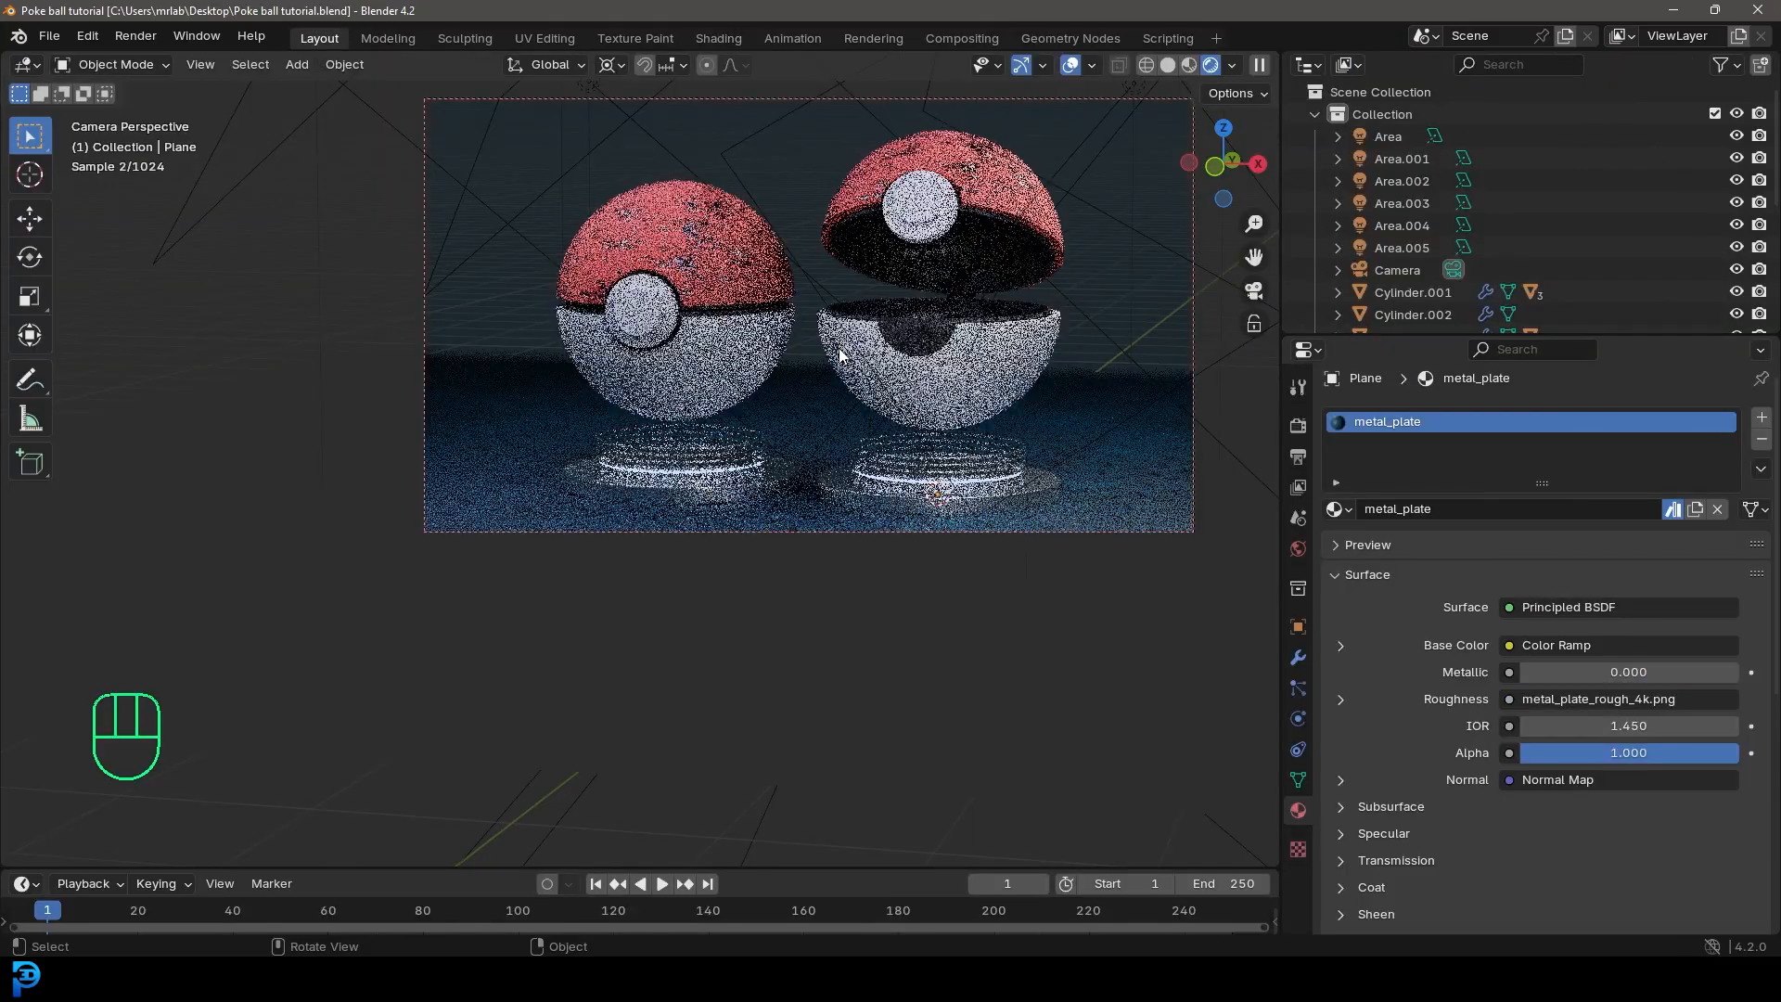
pyautogui.moveTo(811, 359)
pyautogui.keyDown('shift'); pyautogui.mouseDown(button='middle')
pyautogui.moveTo(785, 453)
pyautogui.moveTo(843, 451)
pyautogui.moveTo(815, 504)
pyautogui.mouseUp(button='middle'); pyautogui.keyUp('shift')
pyautogui.scroll(2, 843, 450)
pyautogui.press('z')
pyautogui.click(965, 460)
pyautogui.scroll(-3, 921, 475)
pyautogui.hotkey('ctrl', 's')
pyautogui.scroll(3, 721, 522)
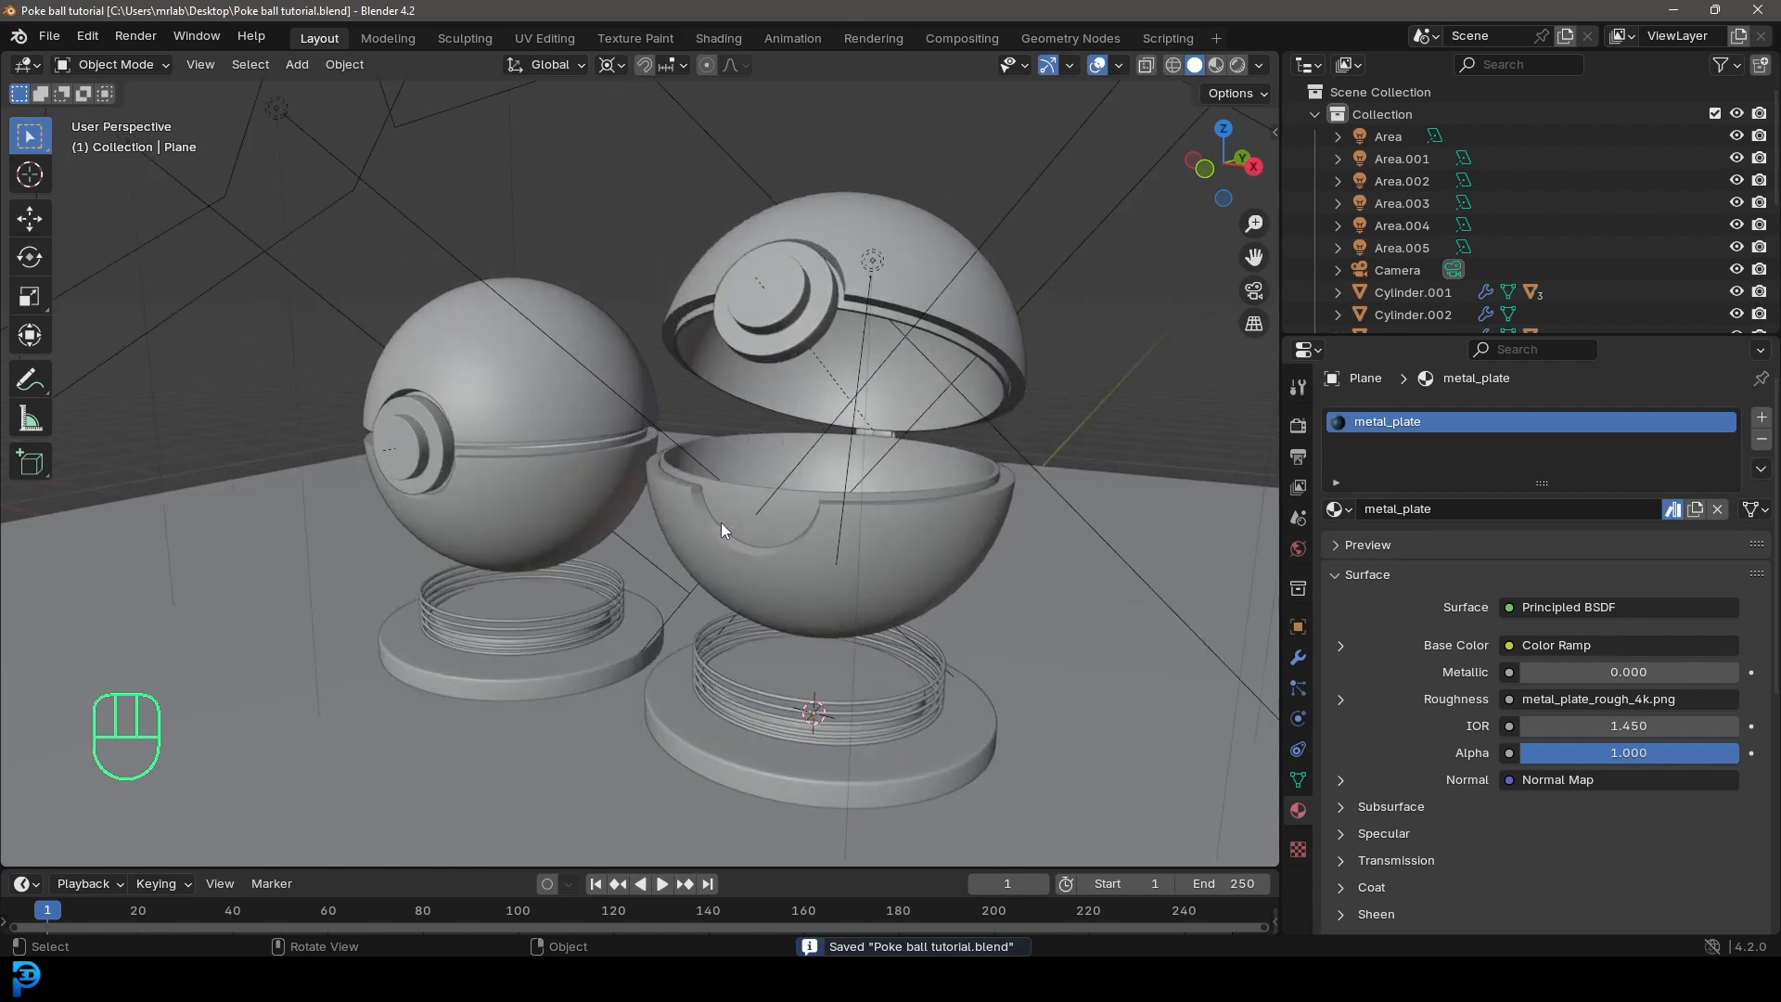
# Step: Save the file and view the Poke ball scene through the camera in rendered shading
pyautogui.press('KP_0')
pyautogui.scroll(1, 825, 502)
pyautogui.hotkey('ctrl', 's')
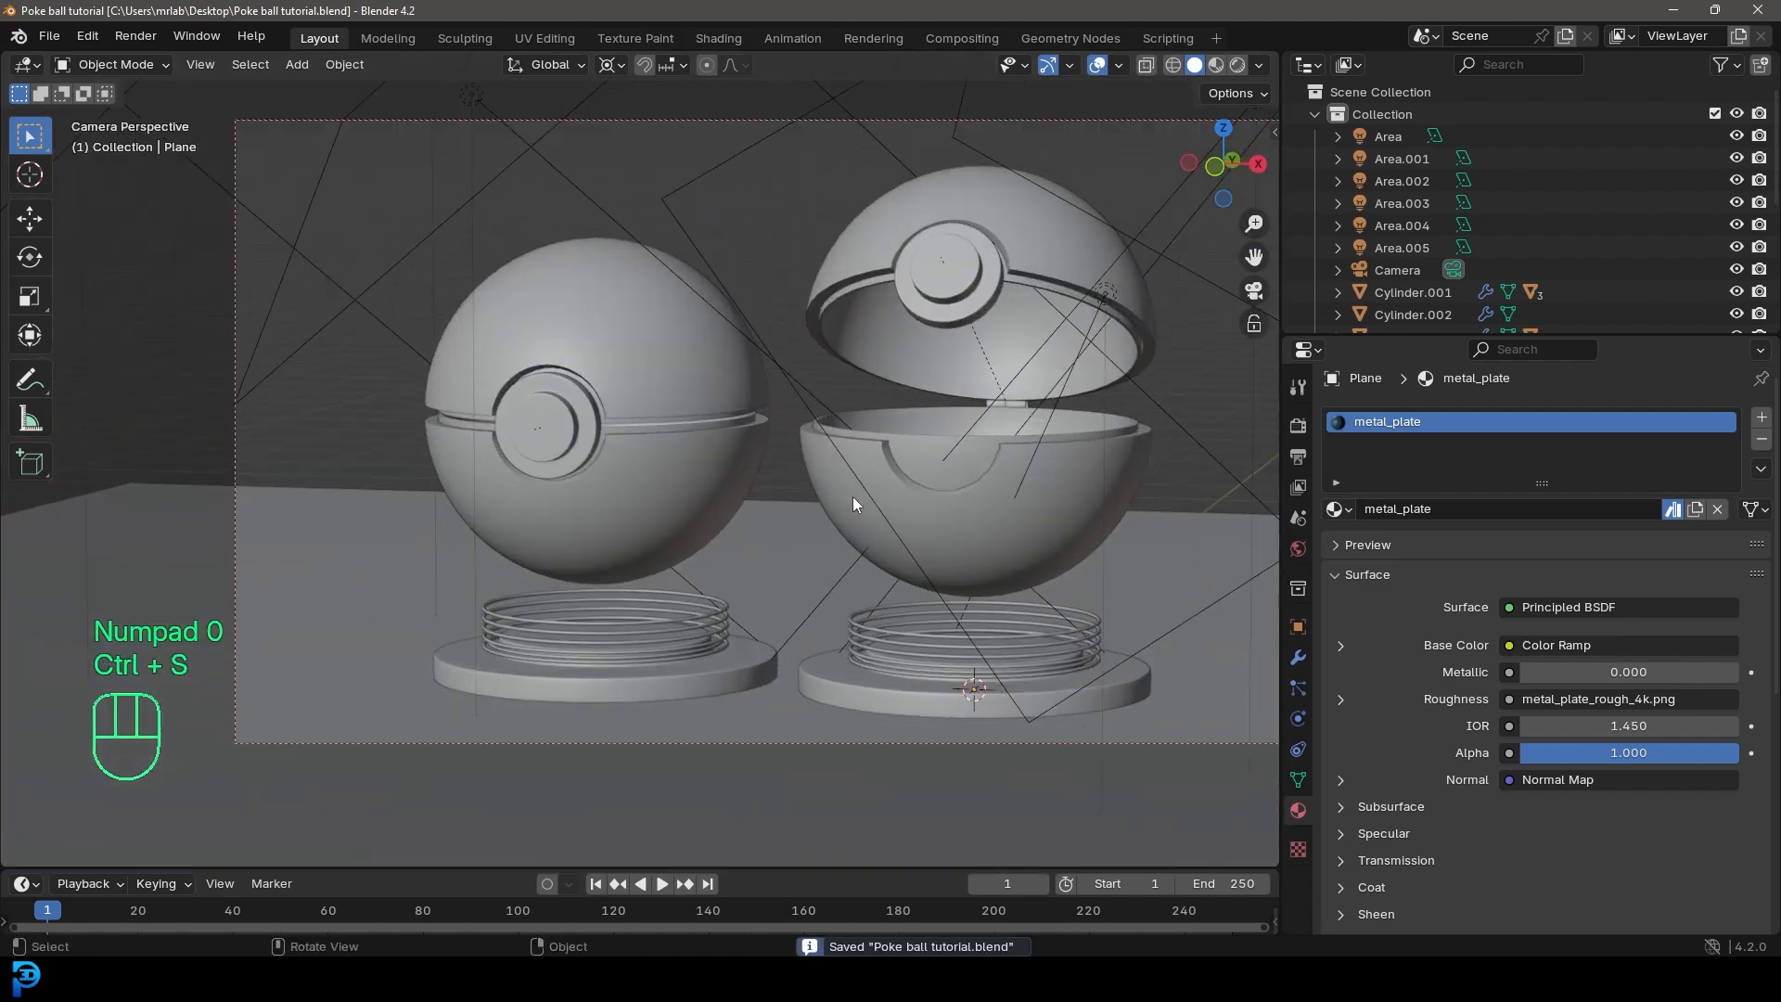
pyautogui.keyDown('shift'); pyautogui.moveTo(870, 474); pyautogui.dragTo(793, 503, button='middle'); pyautogui.keyUp('shift')
pyautogui.scroll(-2, 887, 397)
pyautogui.scroll(2, 916, 391)
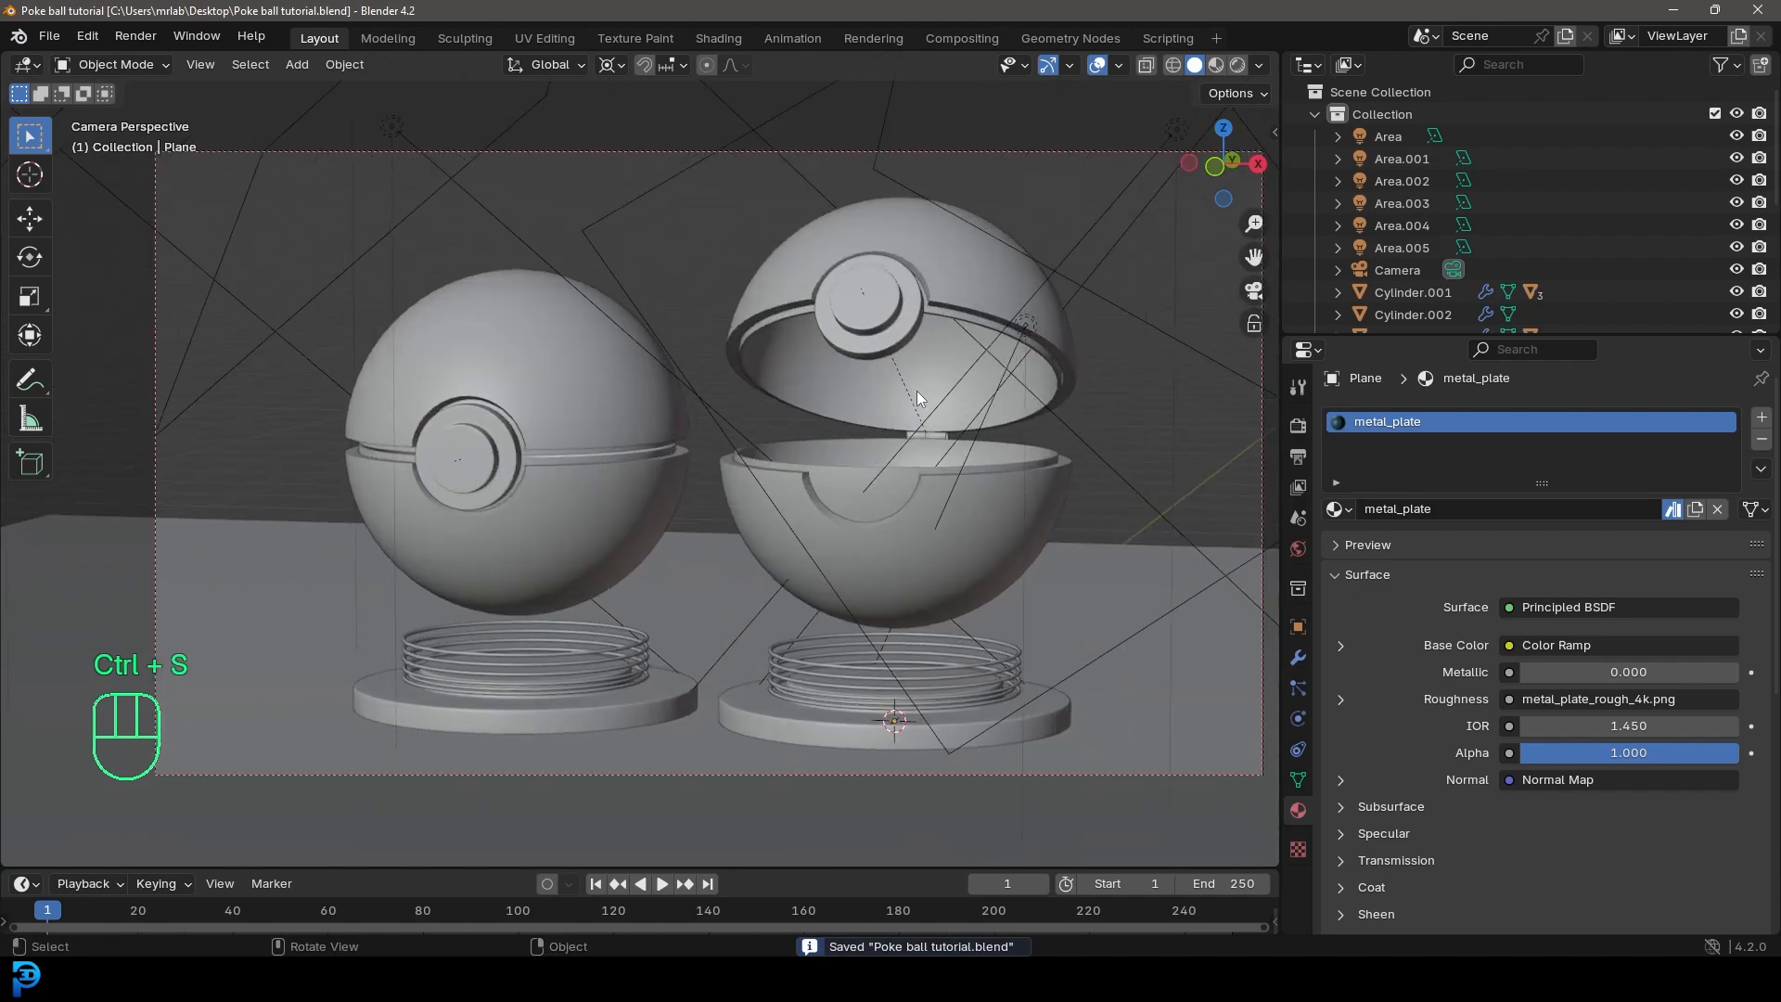
pyautogui.press('z')
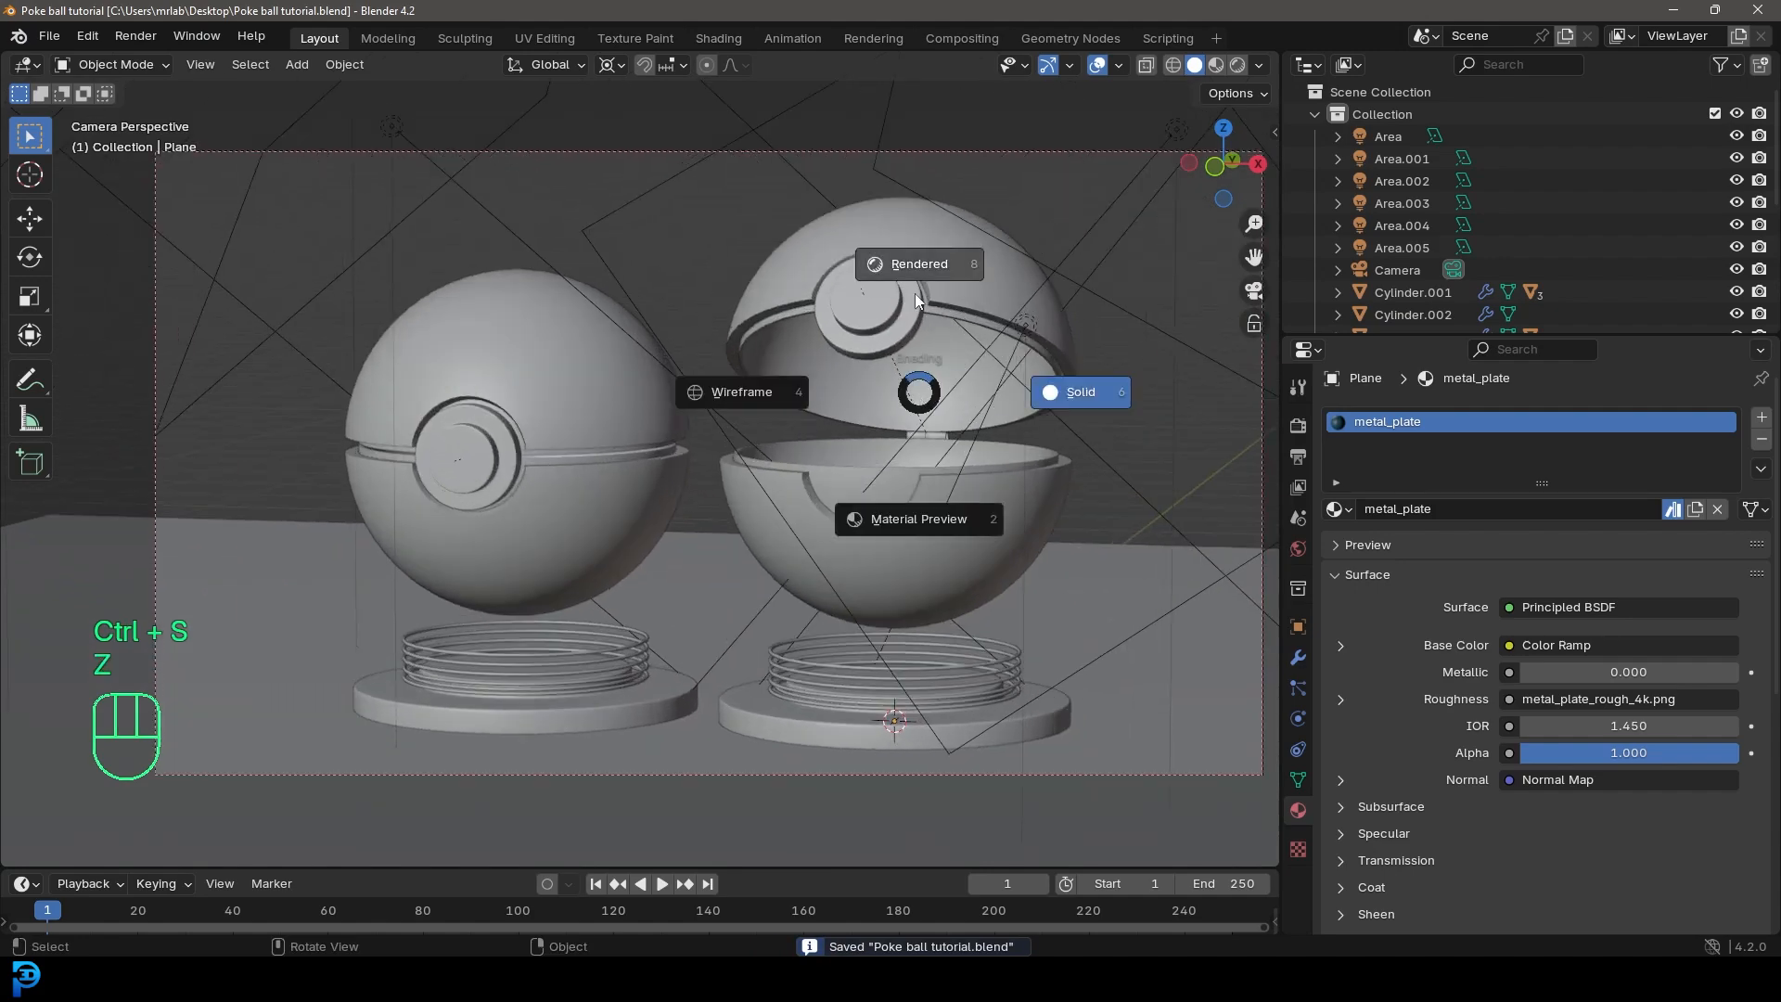
pyautogui.click(917, 251)
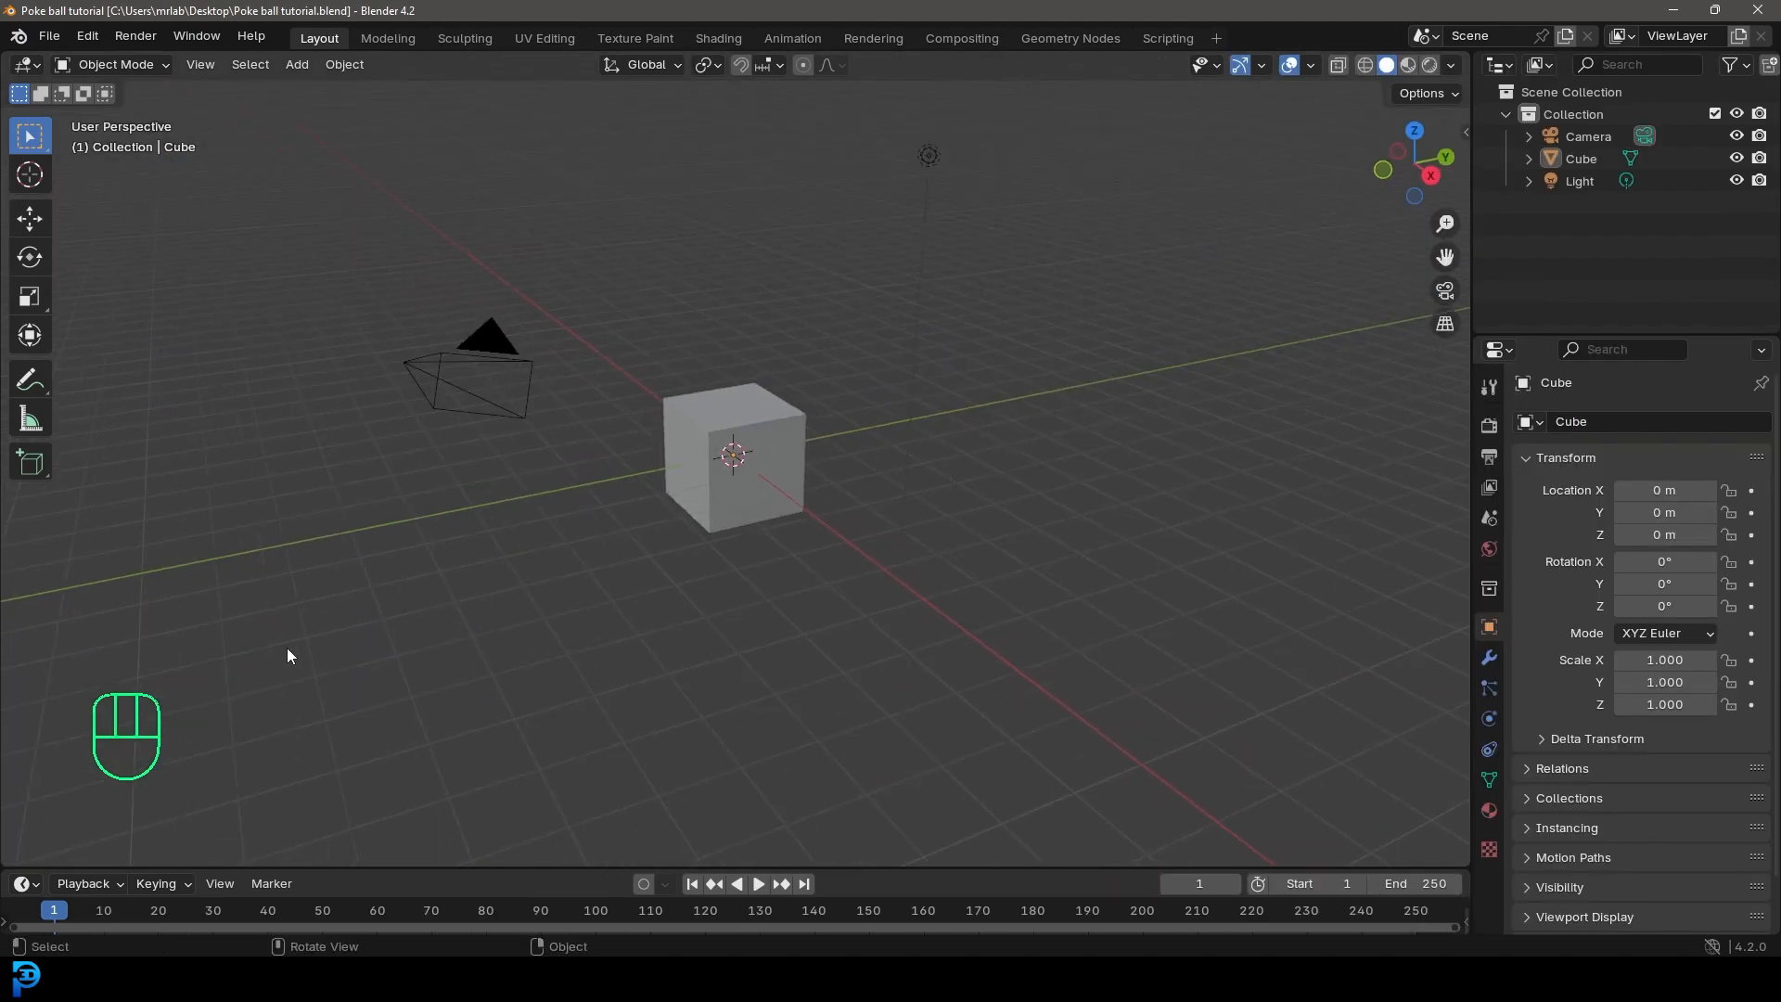
# Step: Delete all the default objects in the new scene
pyautogui.moveTo(283, 658); pyautogui.dragTo(1032, 120)
pyautogui.press('Delete')
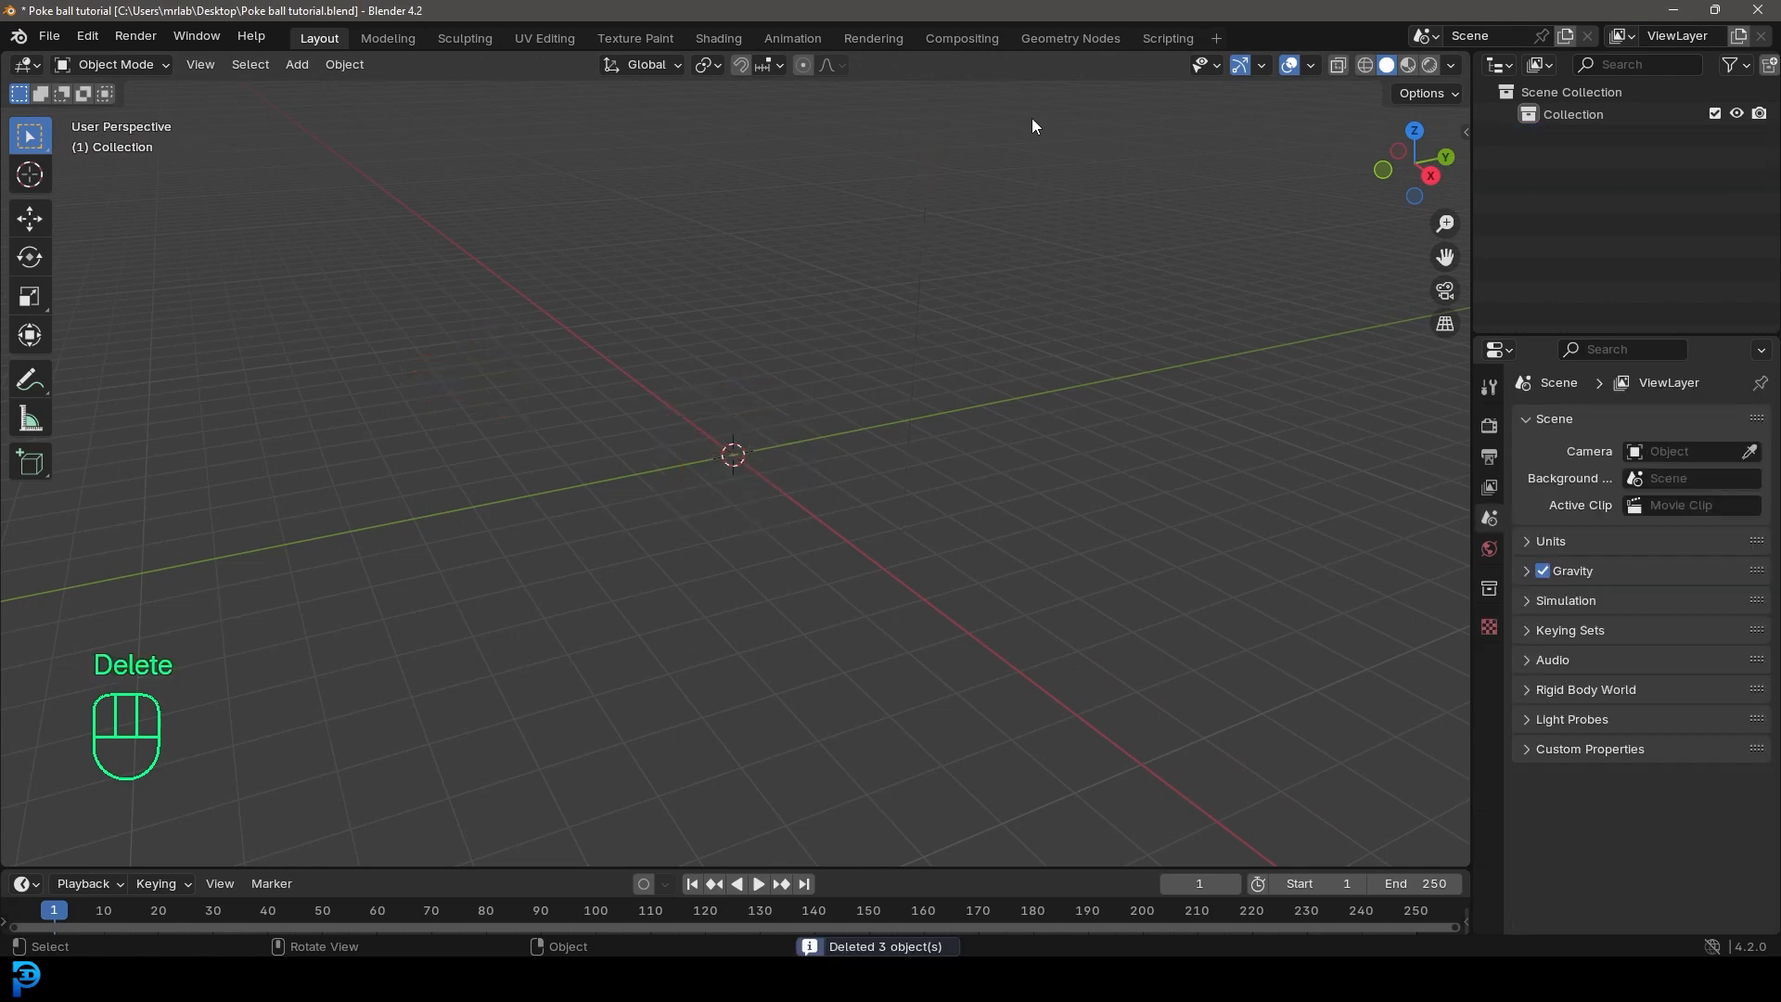
pyautogui.hotkey('shift', 'a')
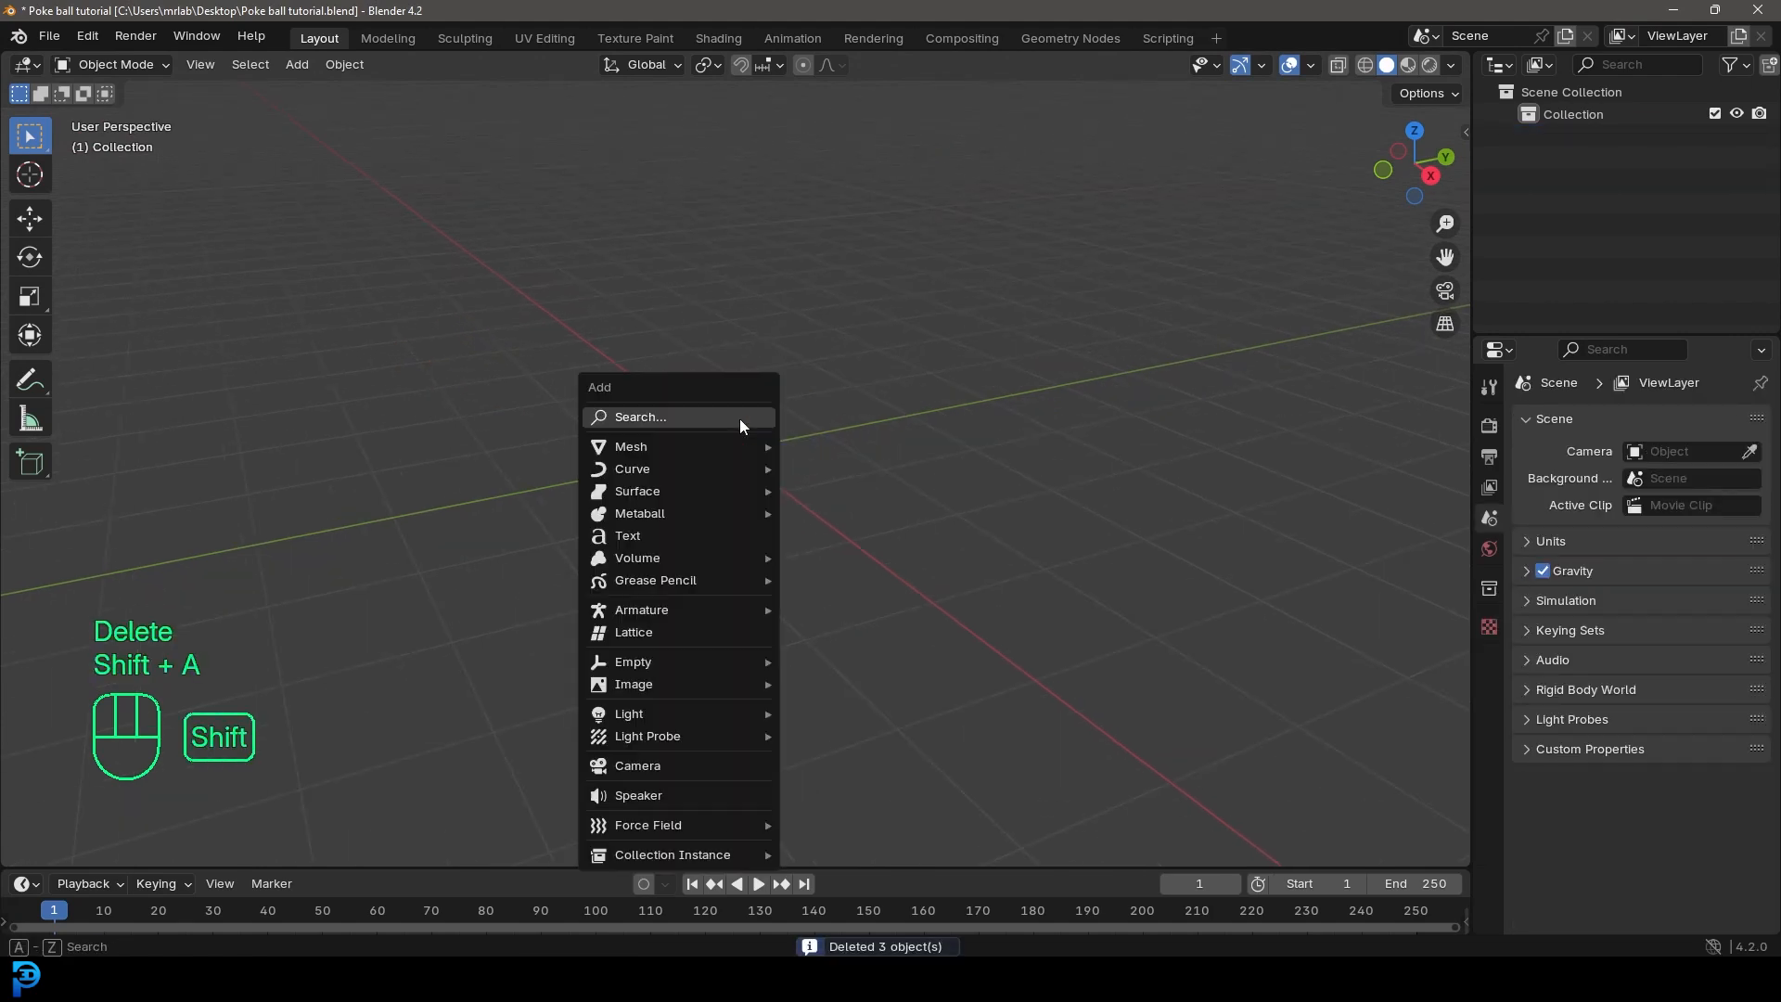
pyautogui.press('Escape')
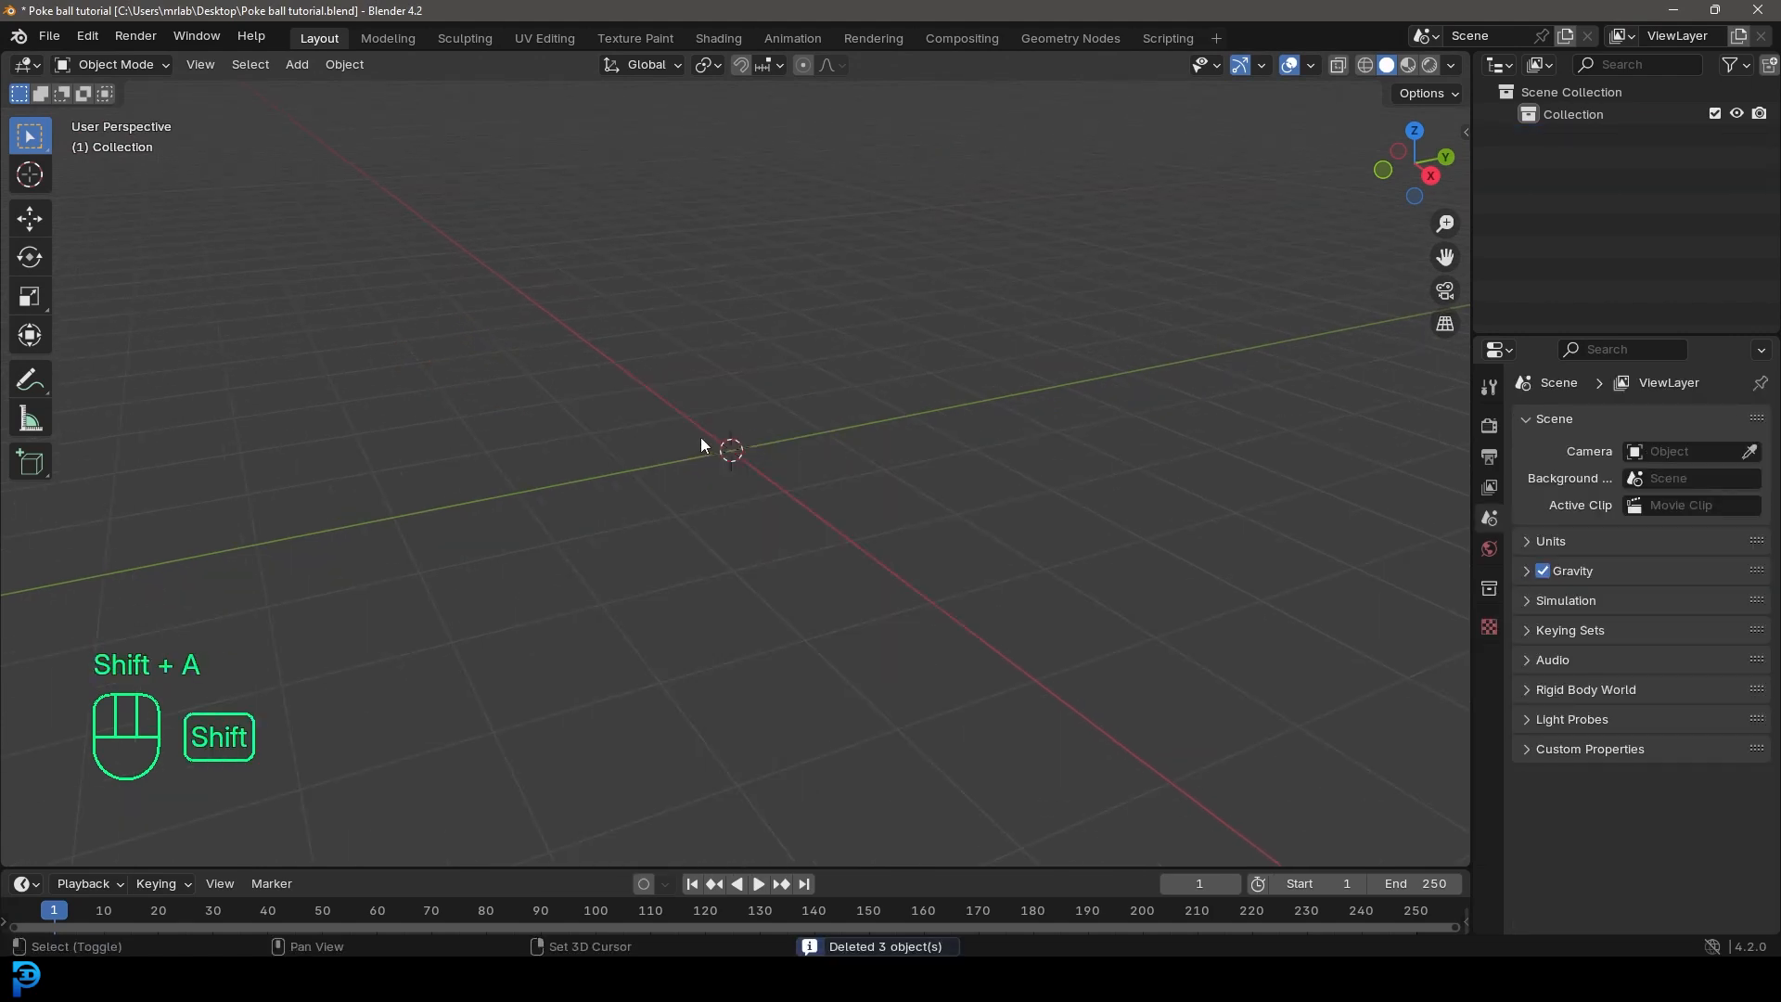
# Step: Add a UV sphere mesh at the world origin
pyautogui.hotkey('shift', 'a')
pyautogui.moveTo(638, 463)
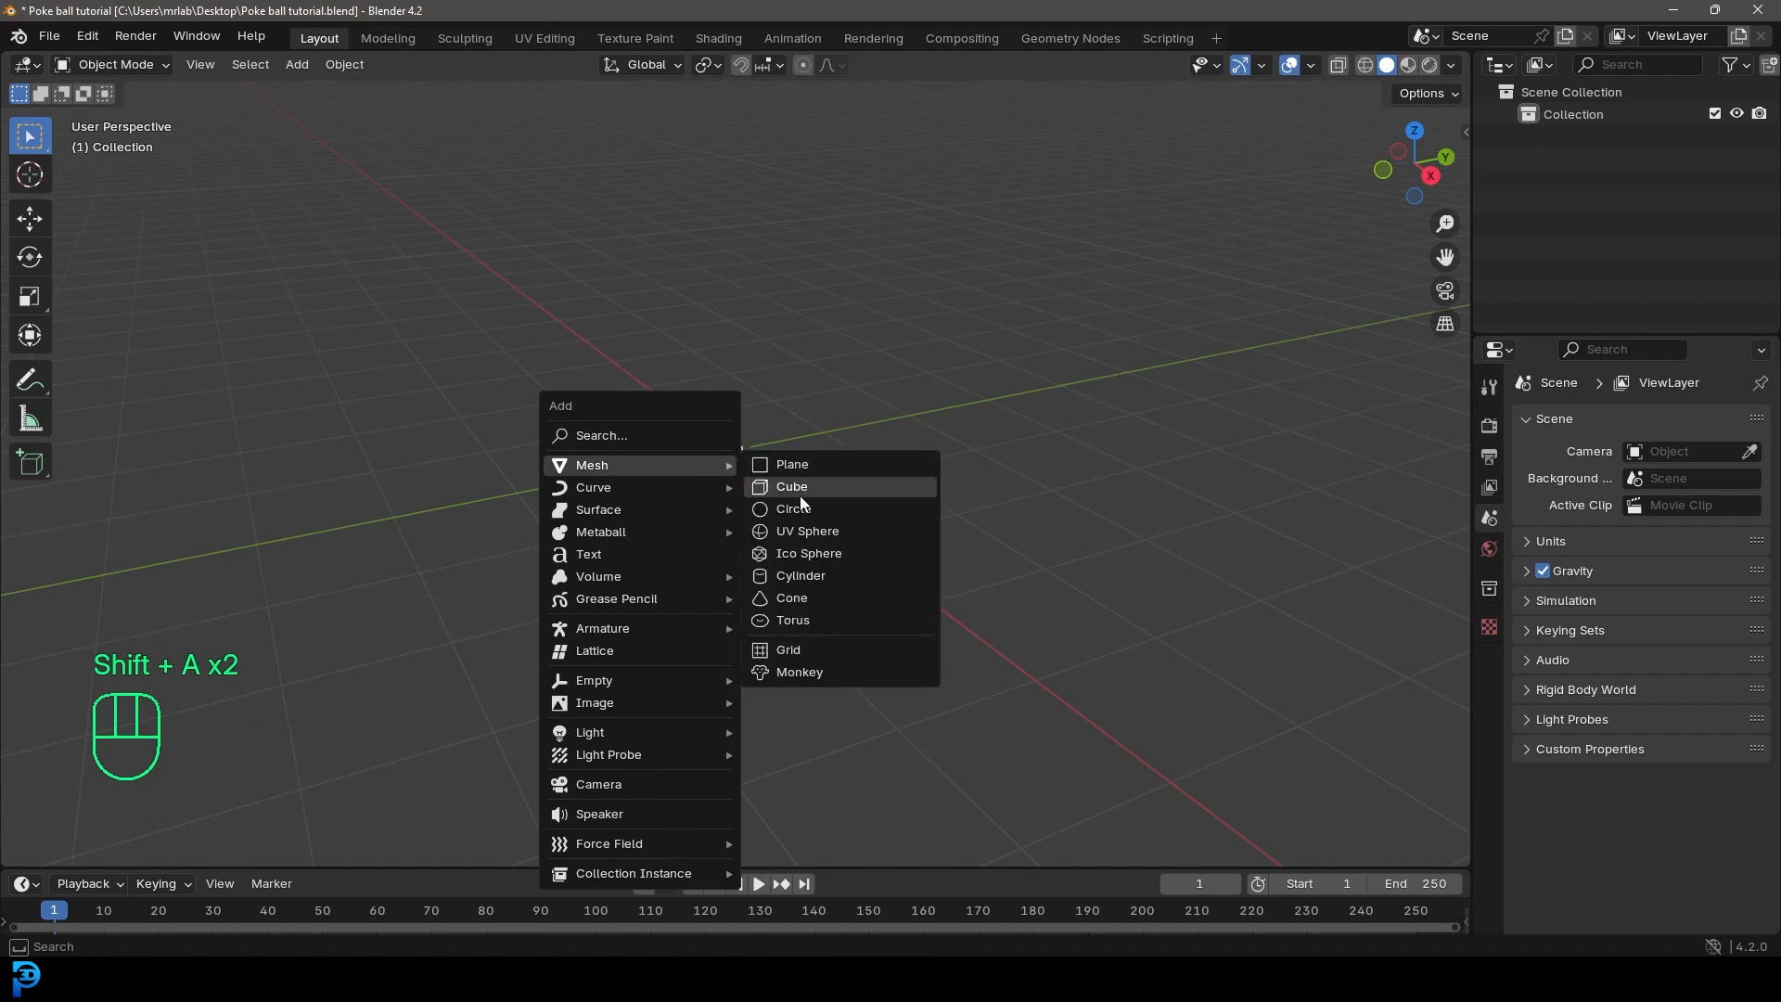
pyautogui.click(807, 531)
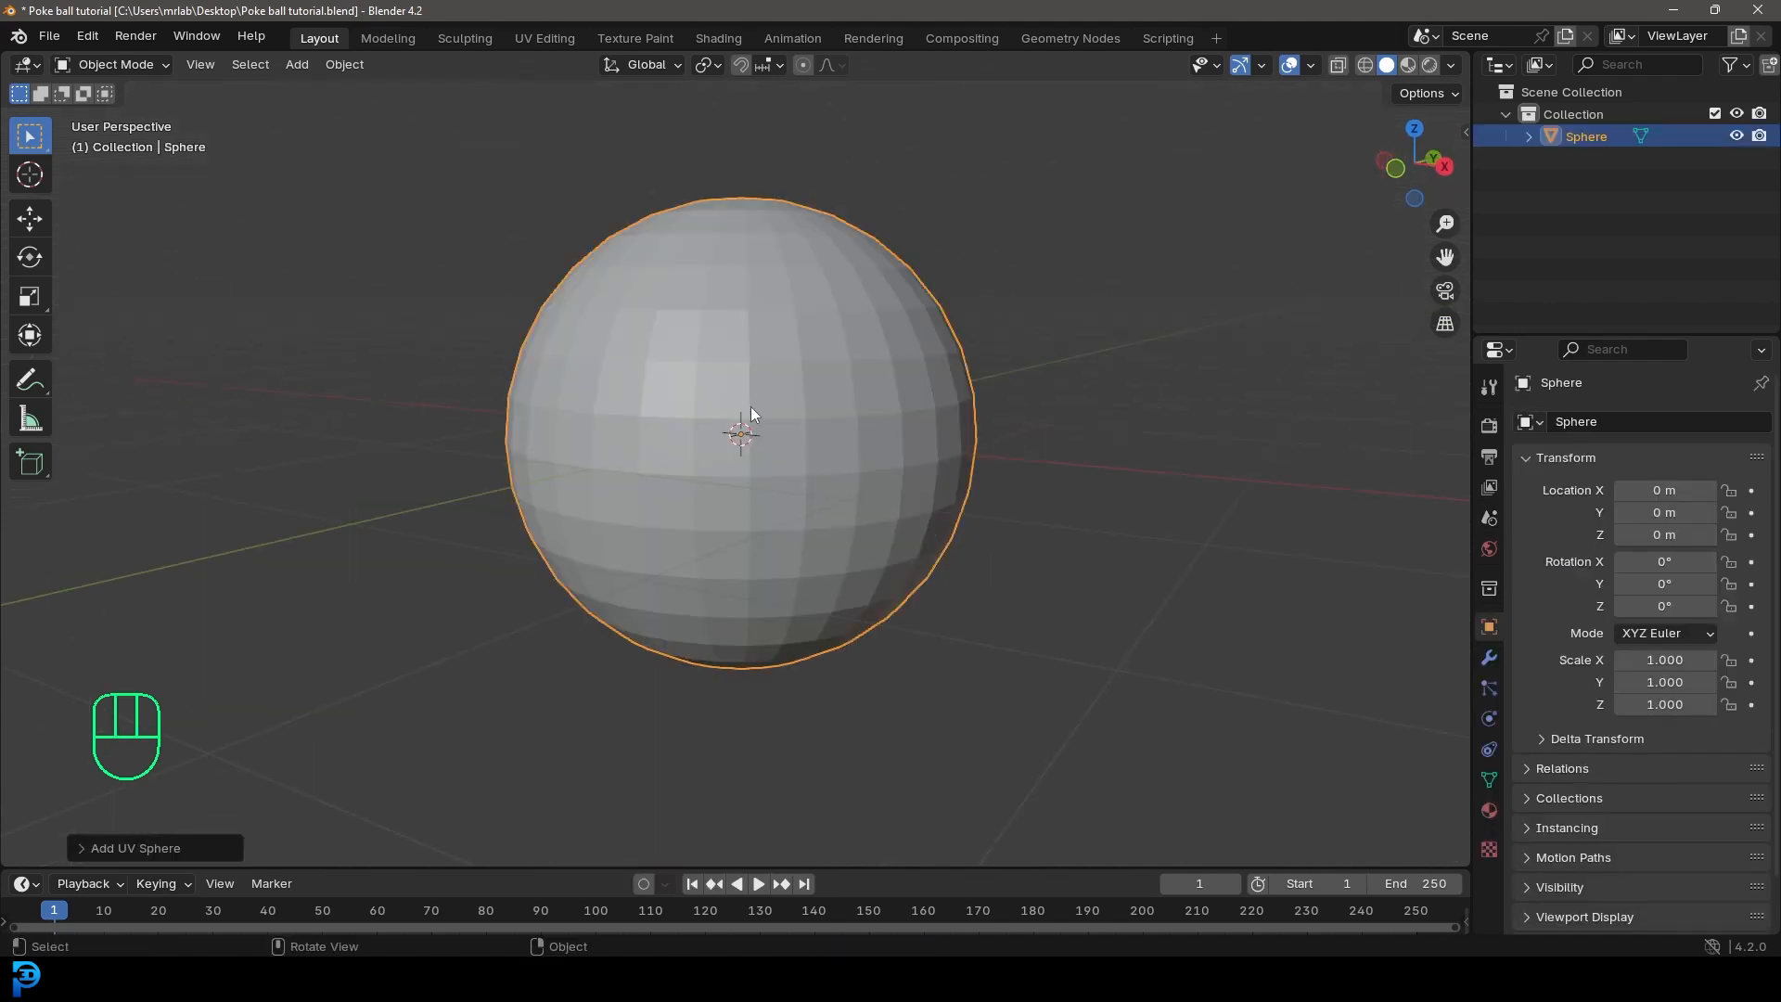
# Step: In Edit Mode, delete the vertices below the sphere's equator with X-ray on, select the remaining dome, and turn X-ray off
pyautogui.press('KP_1')
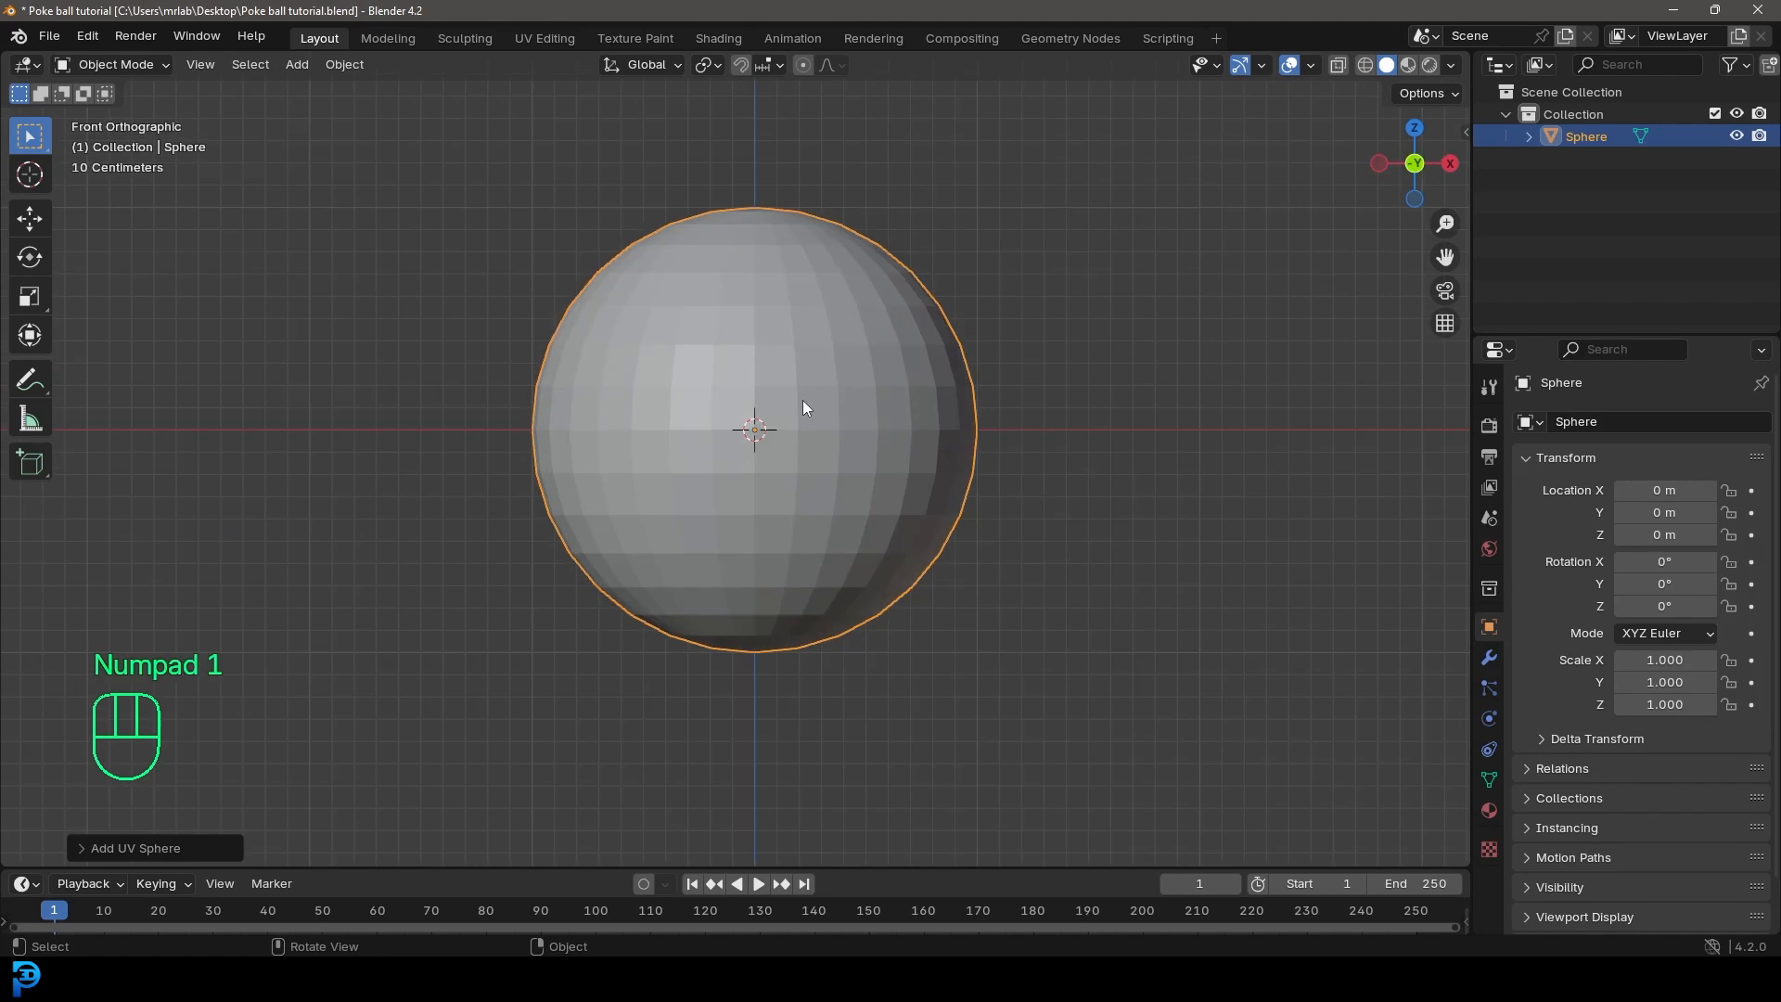
pyautogui.click(165, 63)
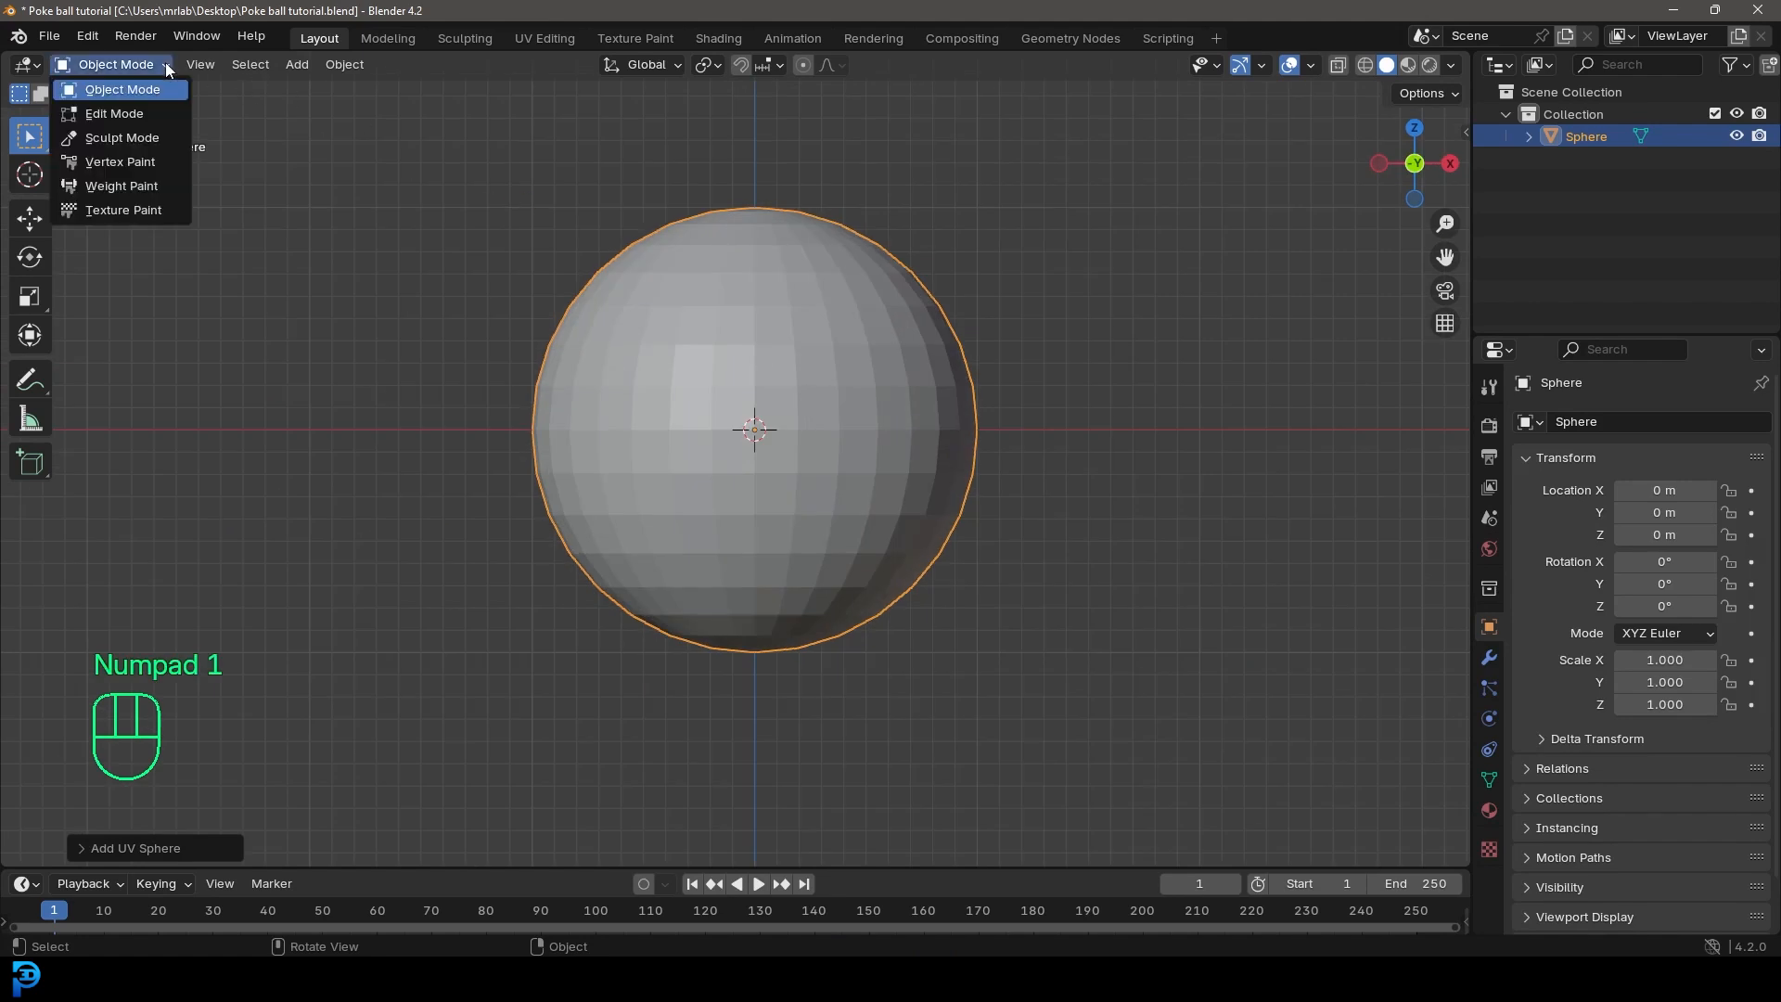
pyautogui.click(141, 115)
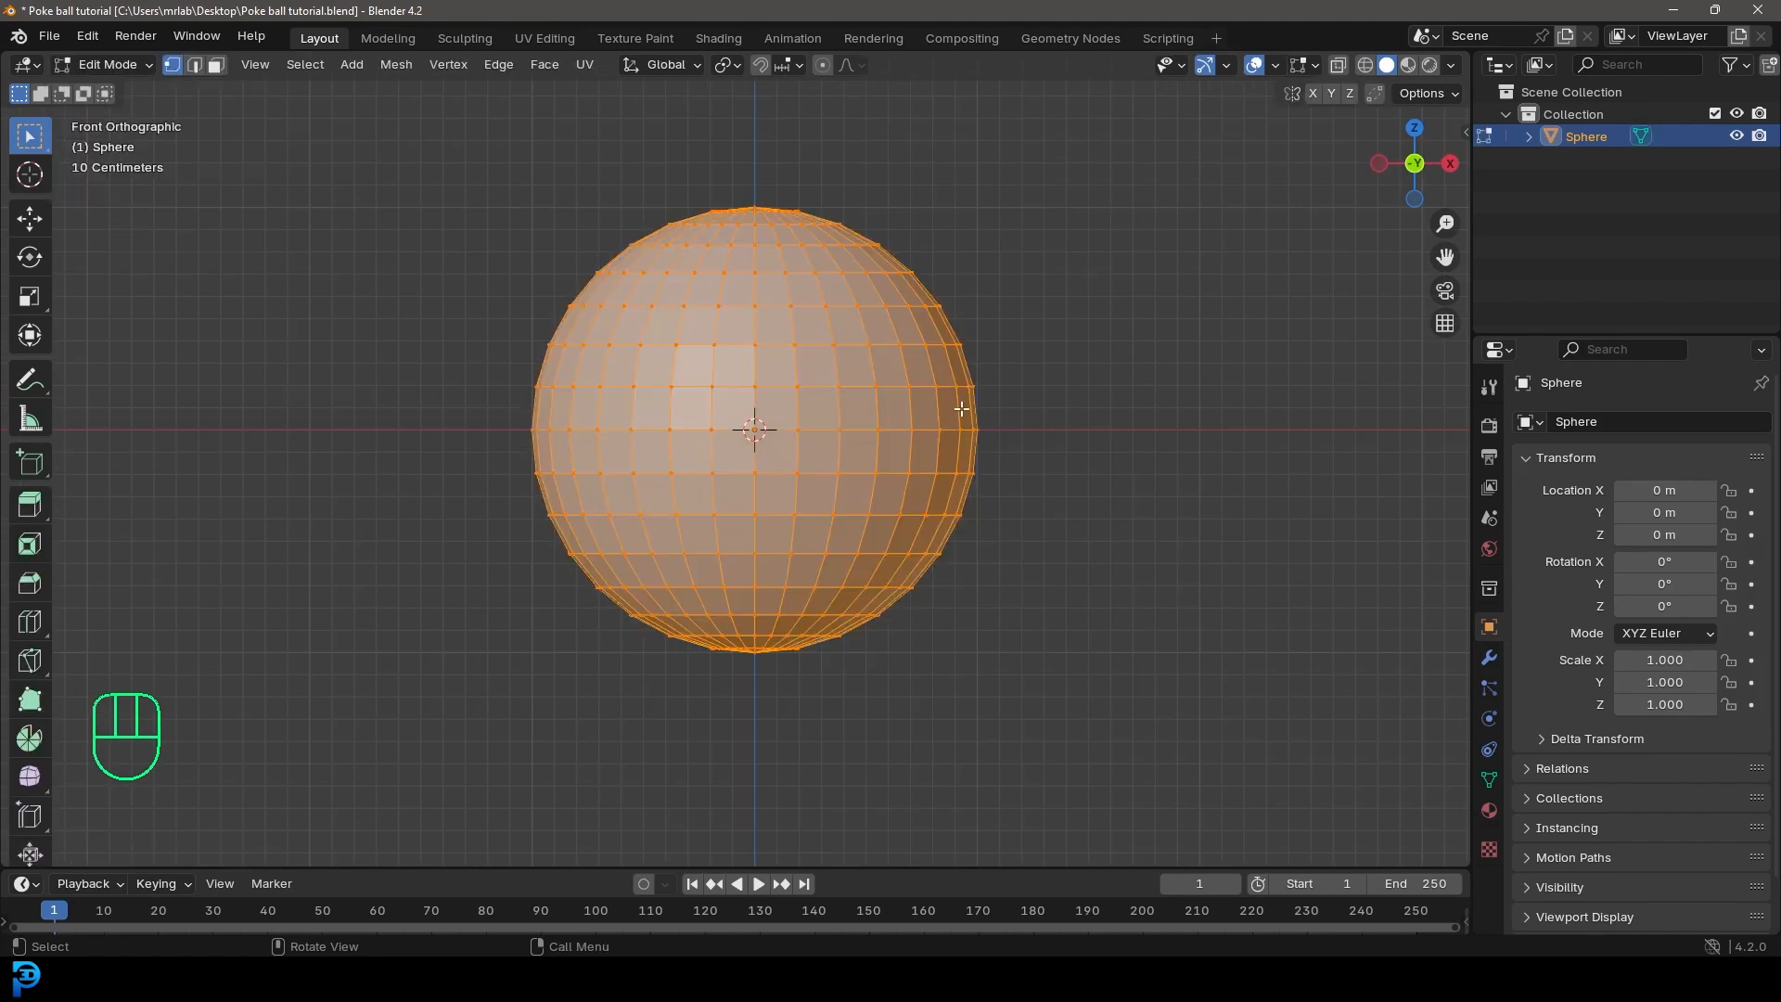
pyautogui.click(1340, 65)
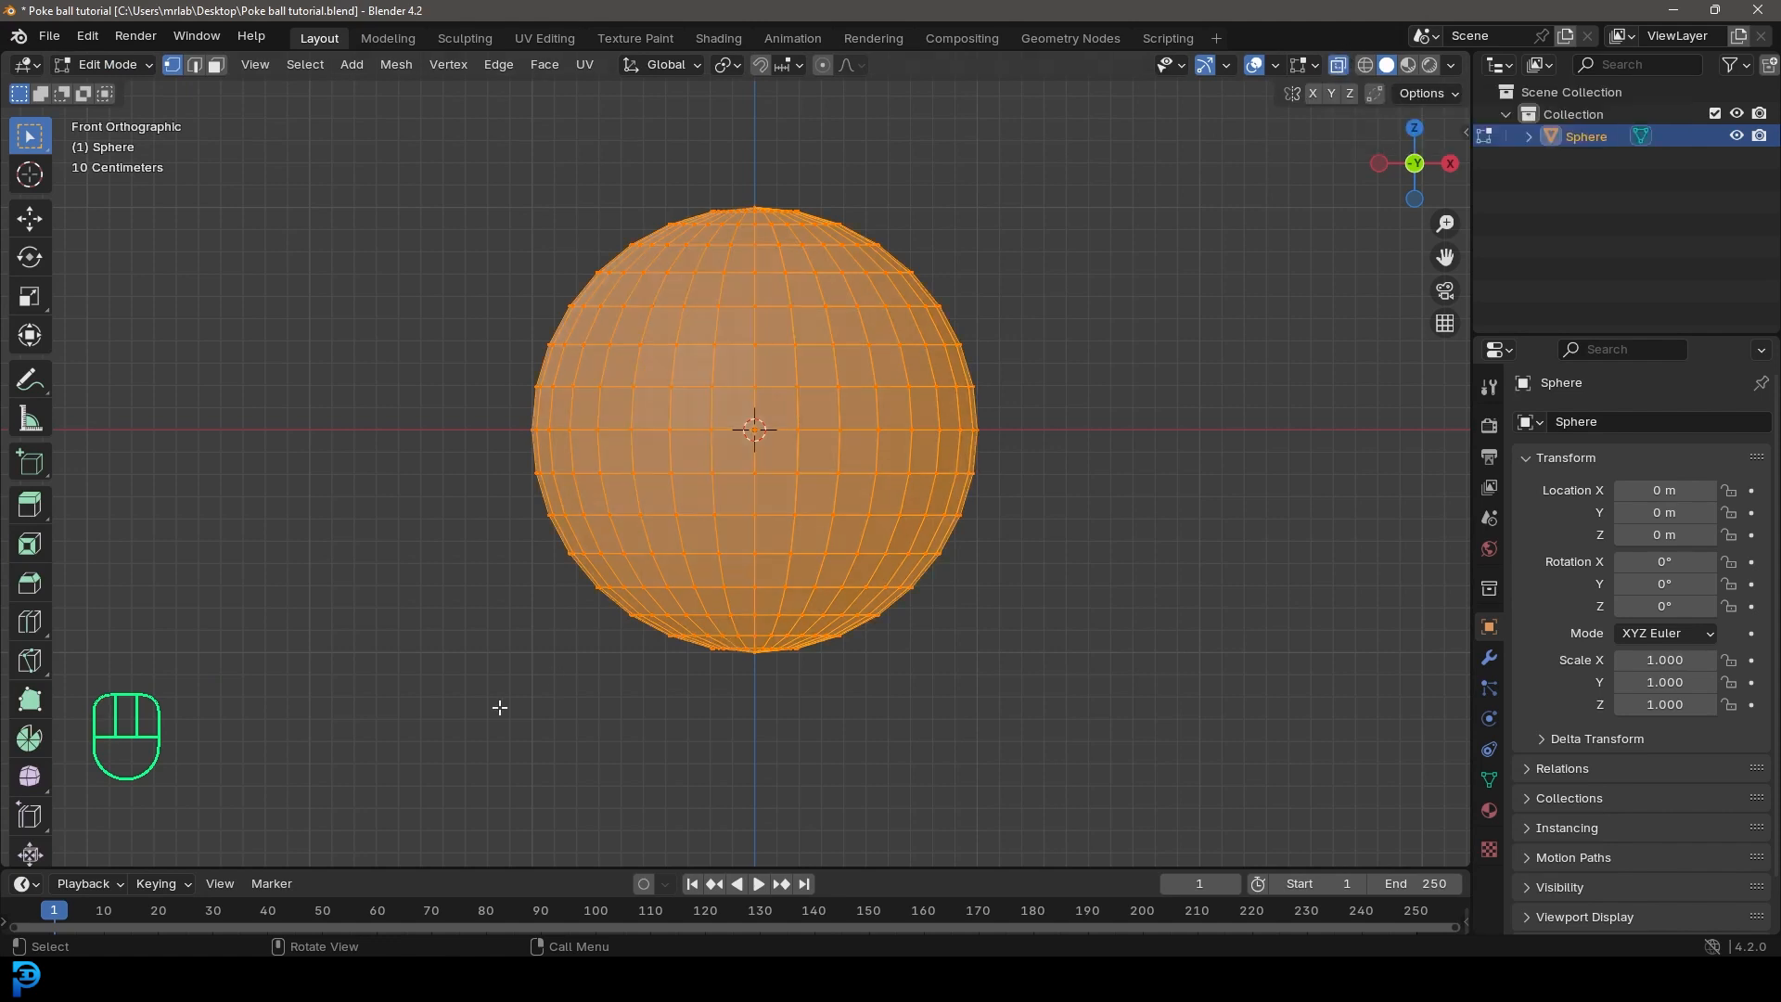
pyautogui.moveTo(304, 756); pyautogui.dragTo(1229, 437)
pyautogui.press('x')
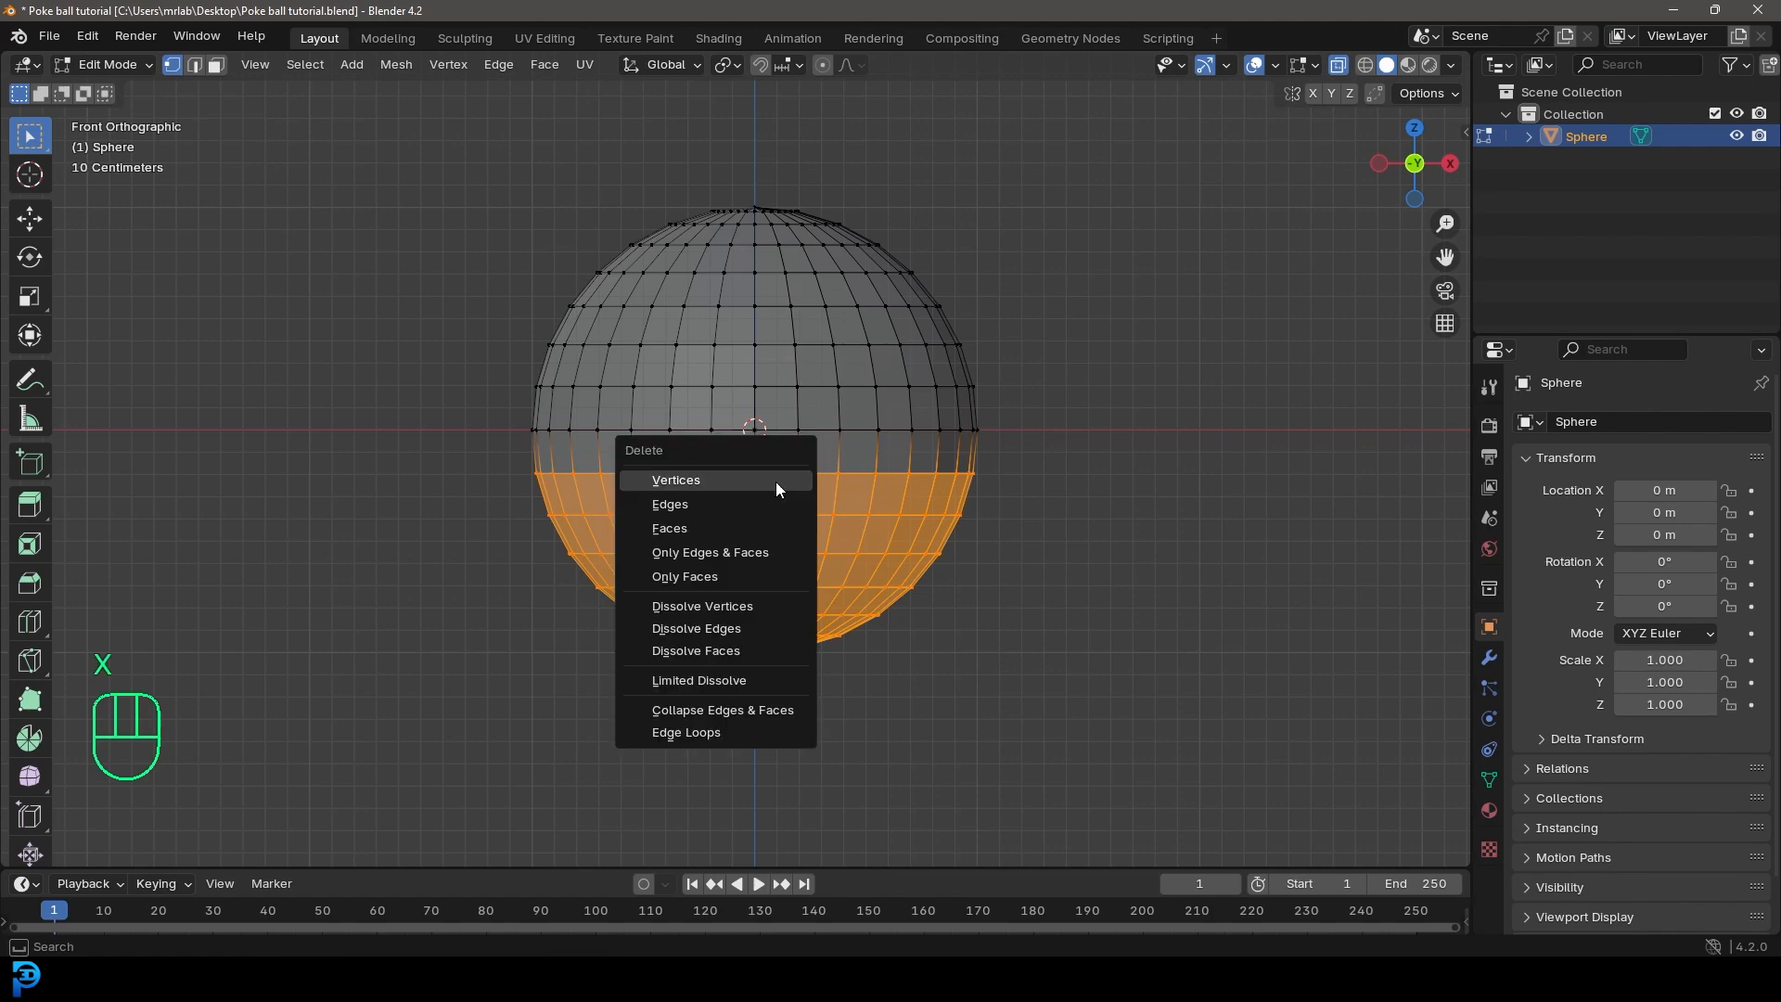
pyautogui.click(676, 480)
pyautogui.moveTo(446, 481); pyautogui.dragTo(1285, 93)
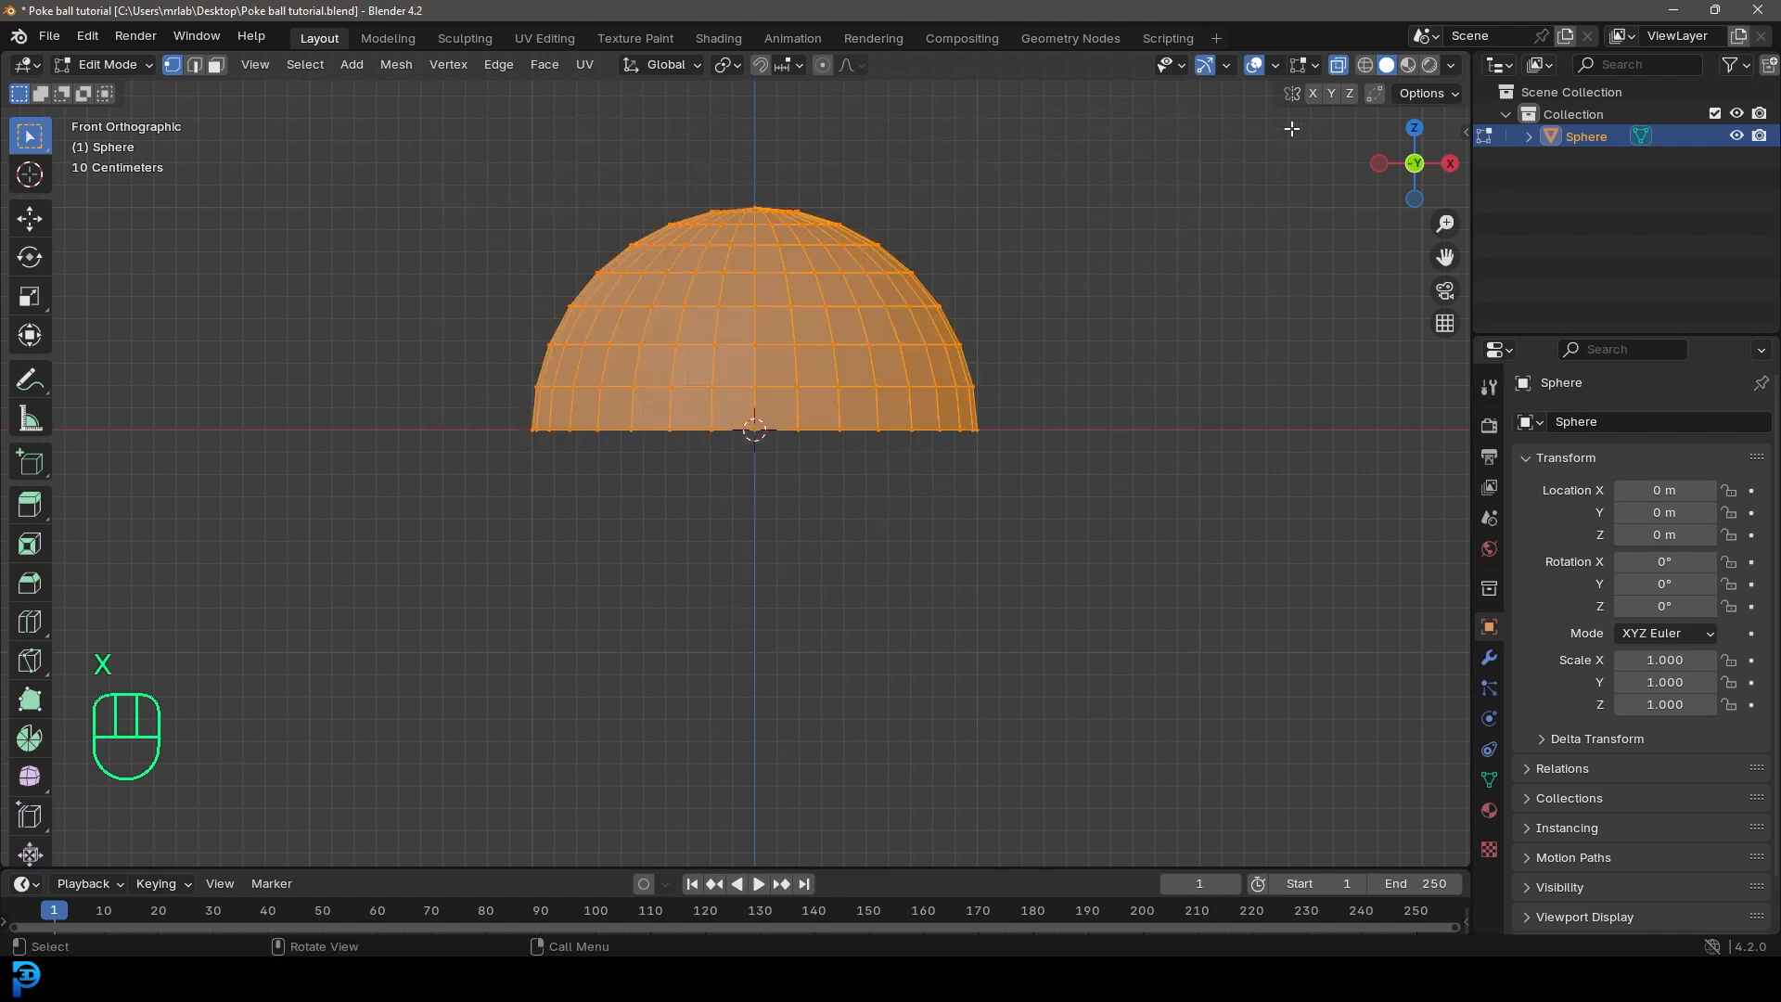
pyautogui.scroll(3, 779, 436)
pyautogui.moveTo(1026, 437); pyautogui.dragTo(1029, 485, button='middle')
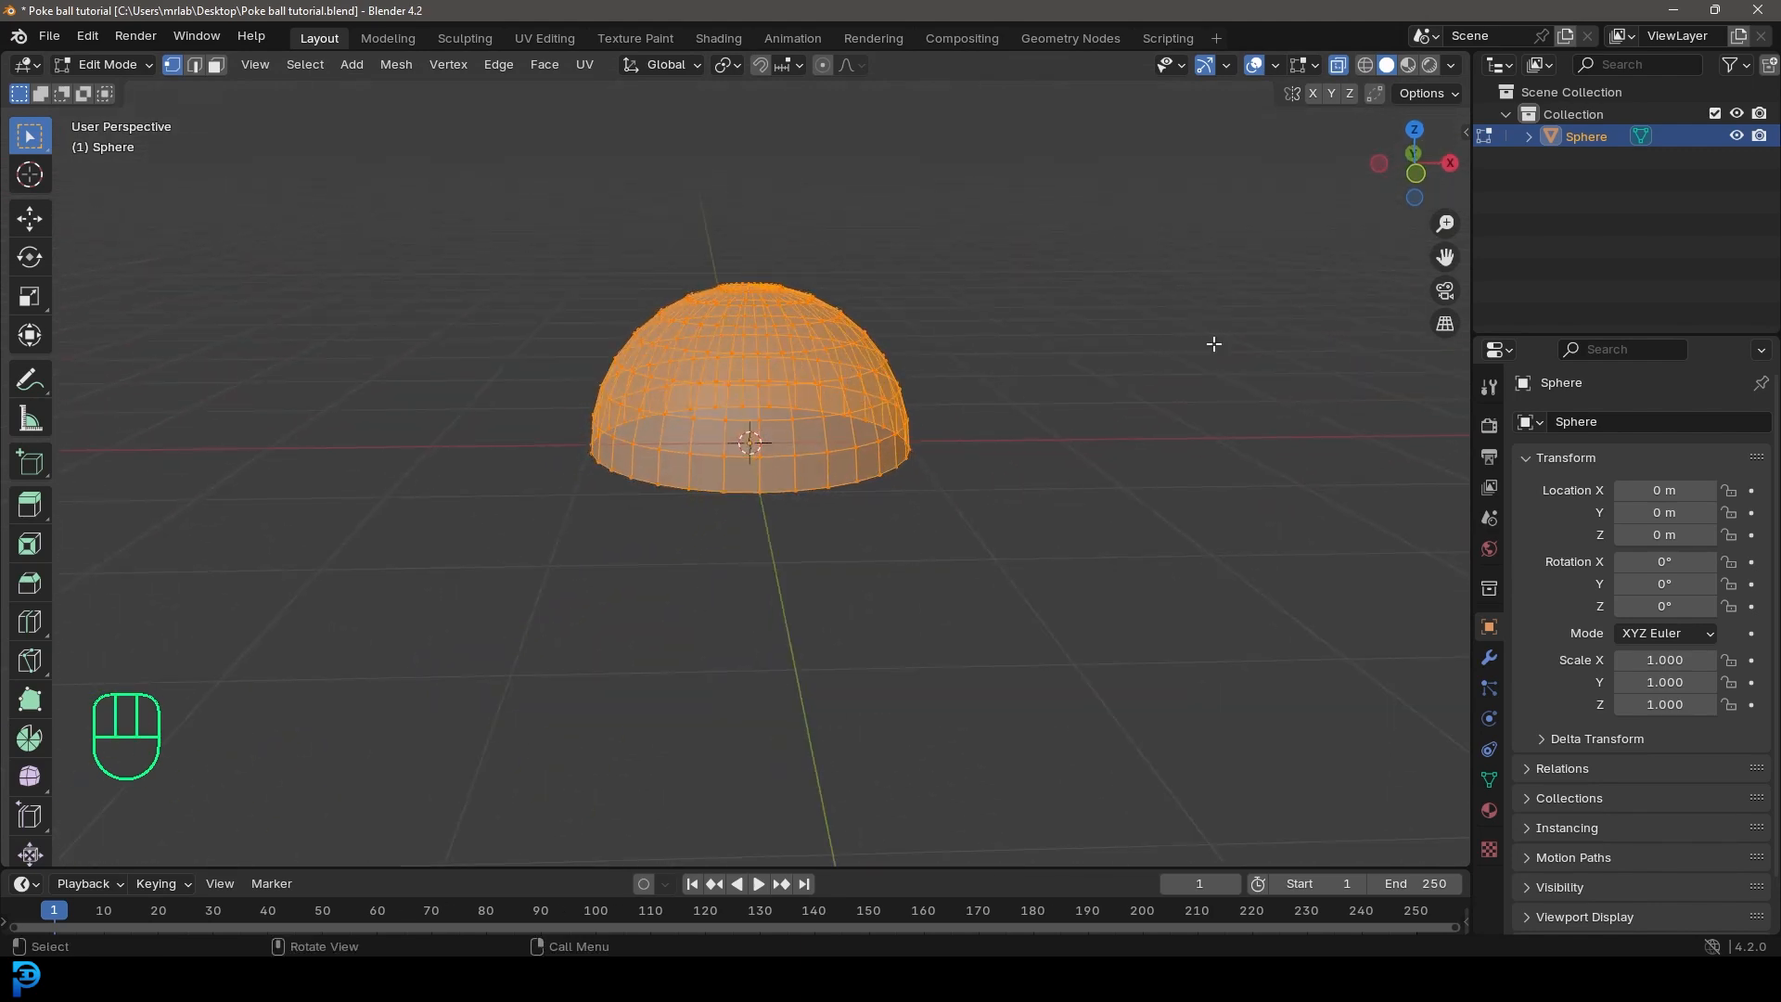
pyautogui.click(1339, 65)
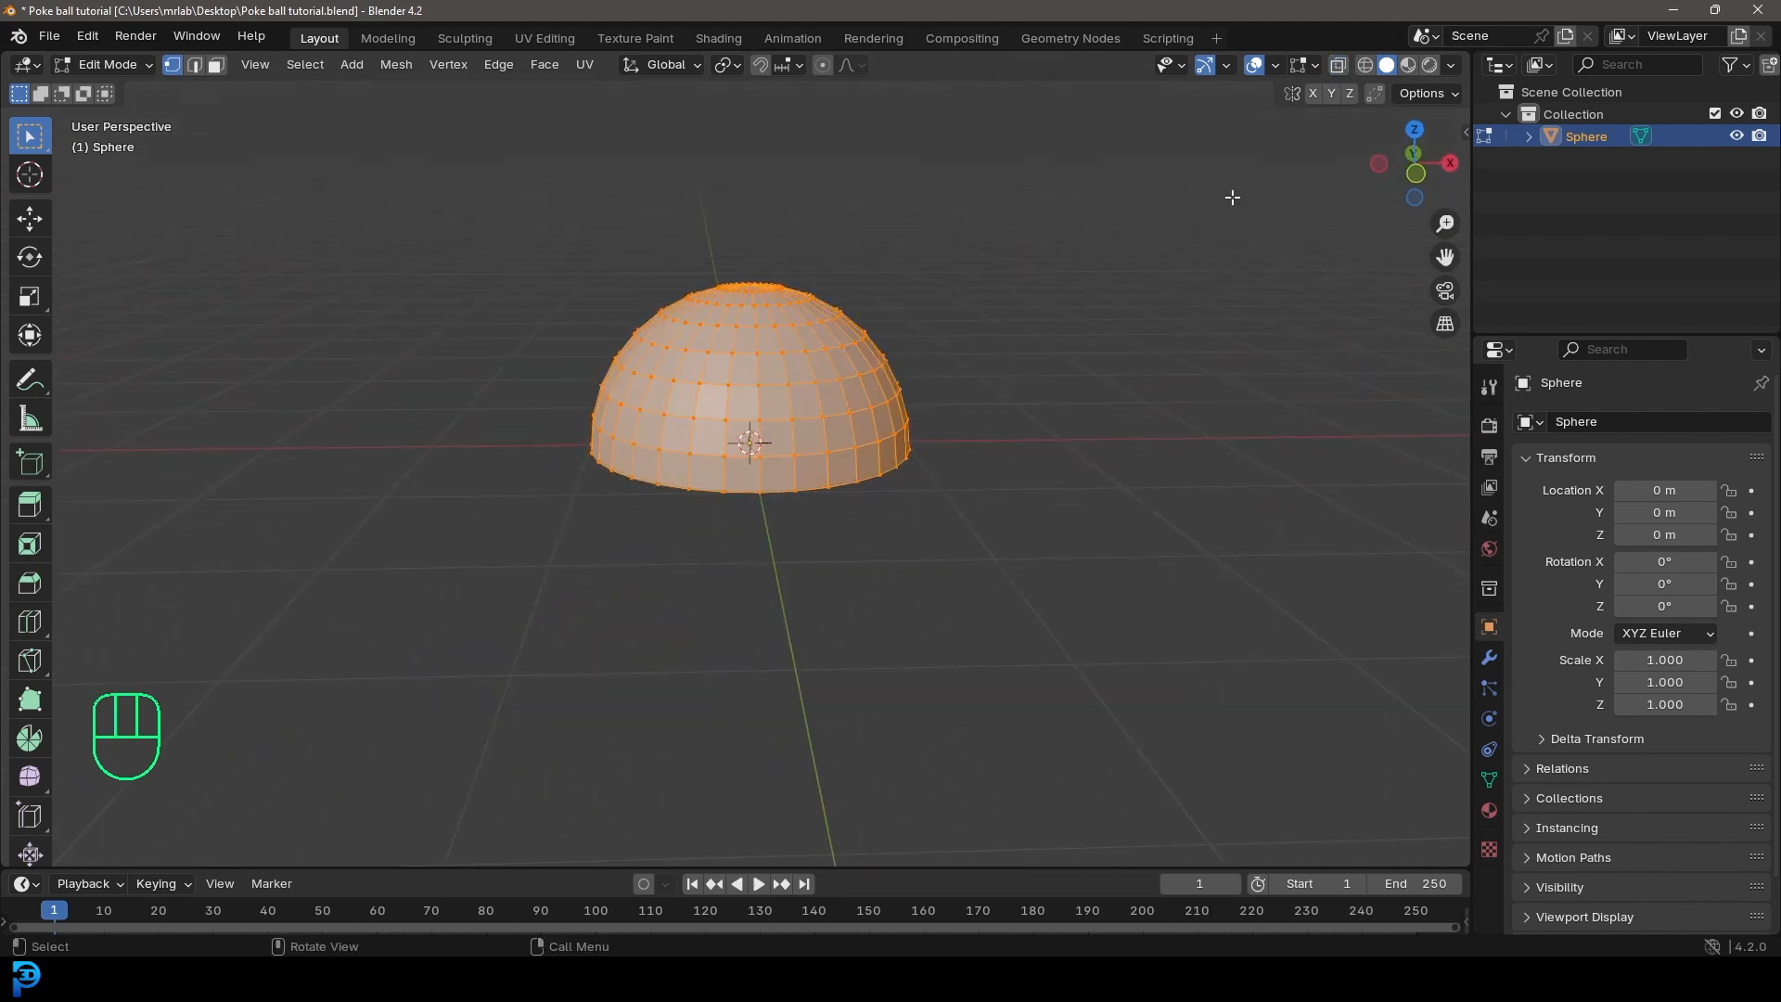
# Step: Add a Mirror modifier to the half sphere, with the X axis disabled and the Z axis enabled
pyautogui.click(1489, 656)
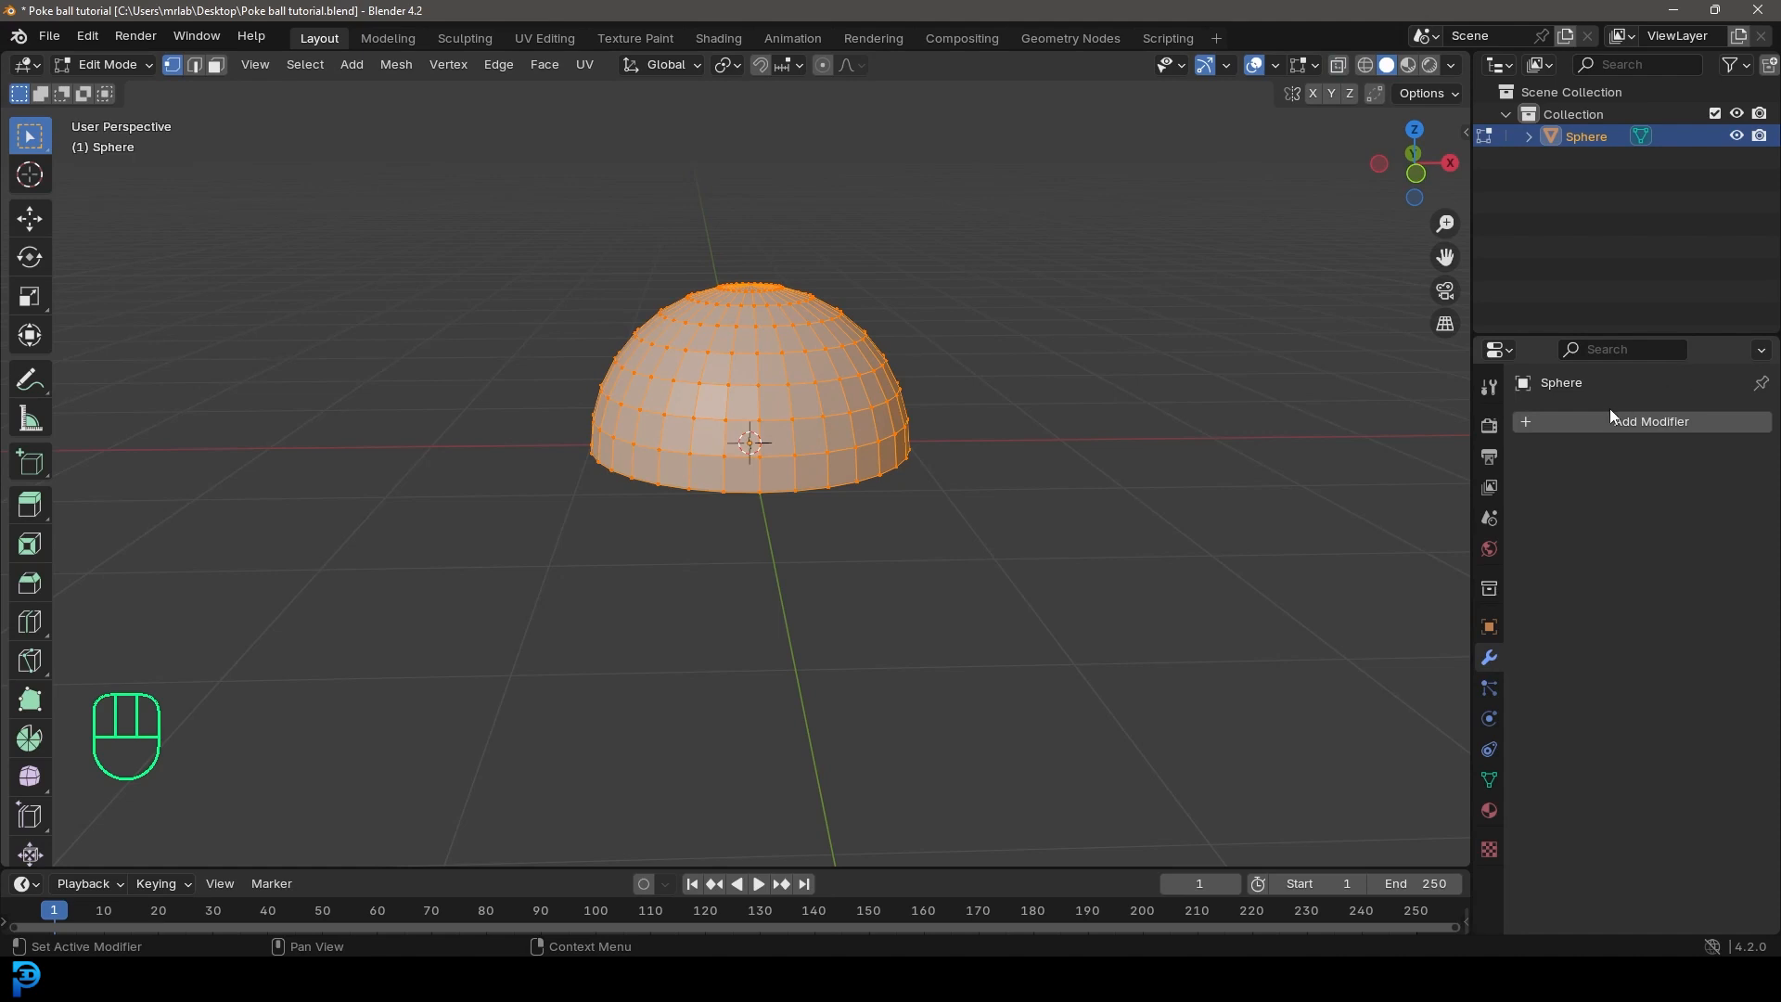
pyautogui.click(1635, 423)
pyautogui.click(1535, 419)
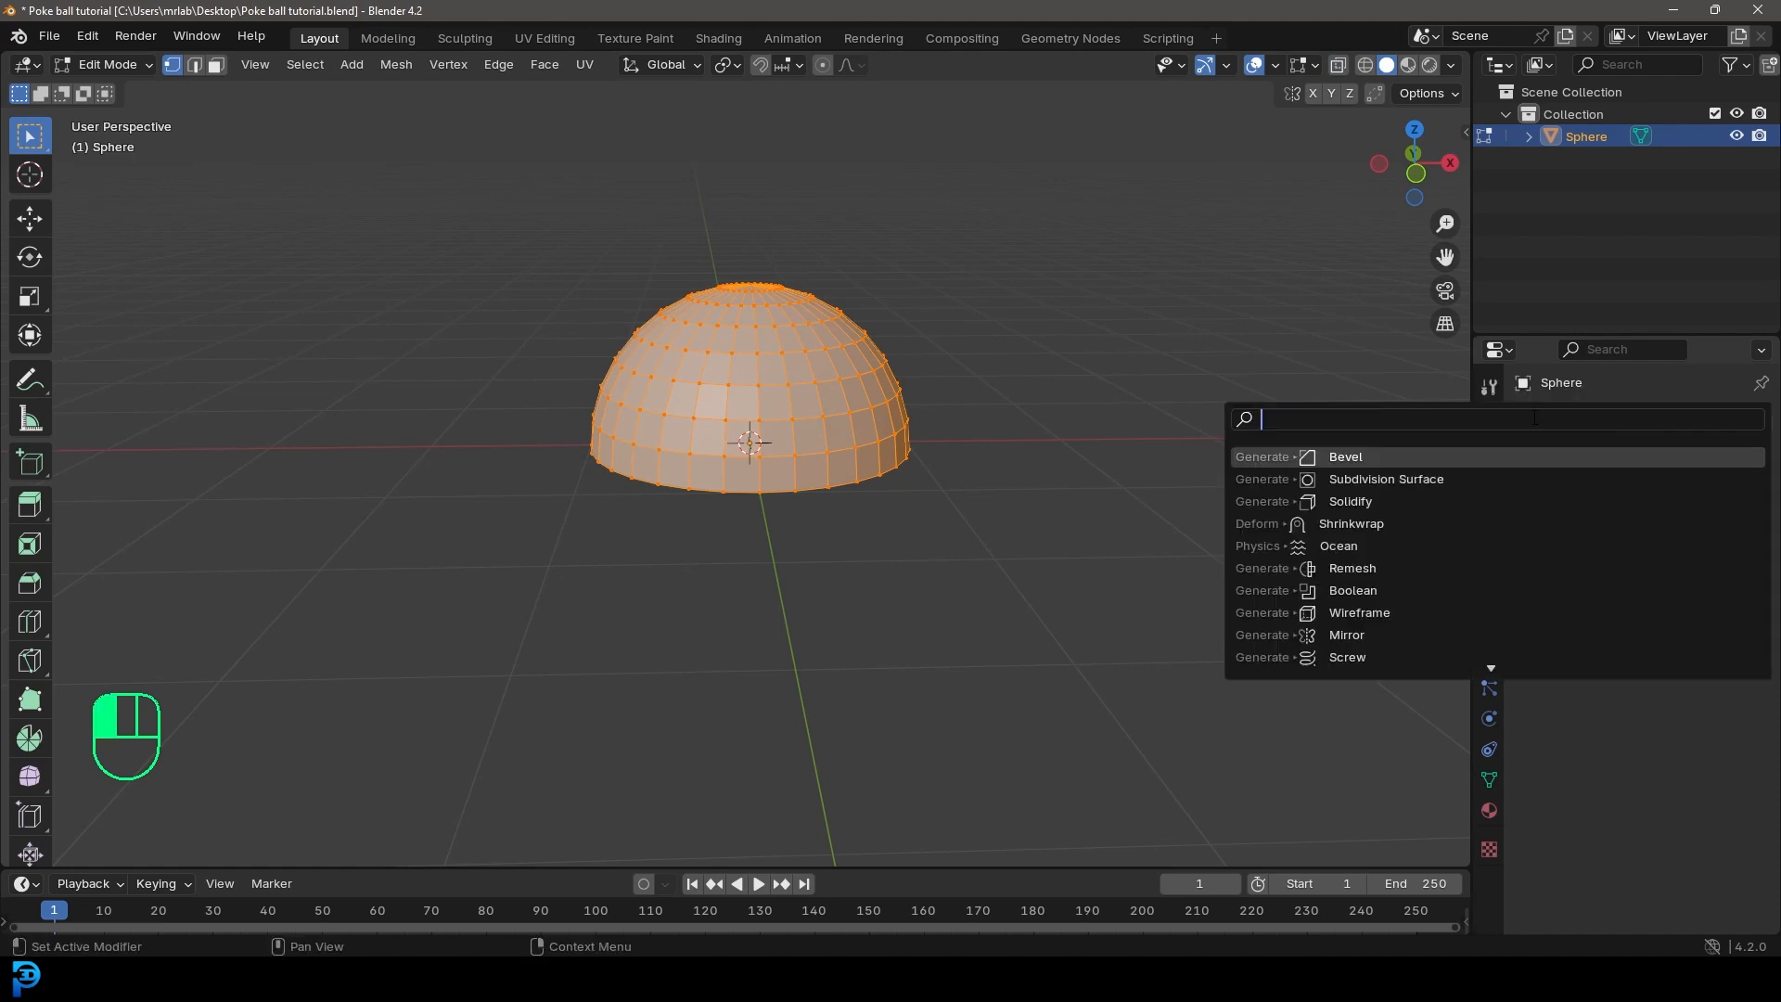
pyautogui.write('mirr')
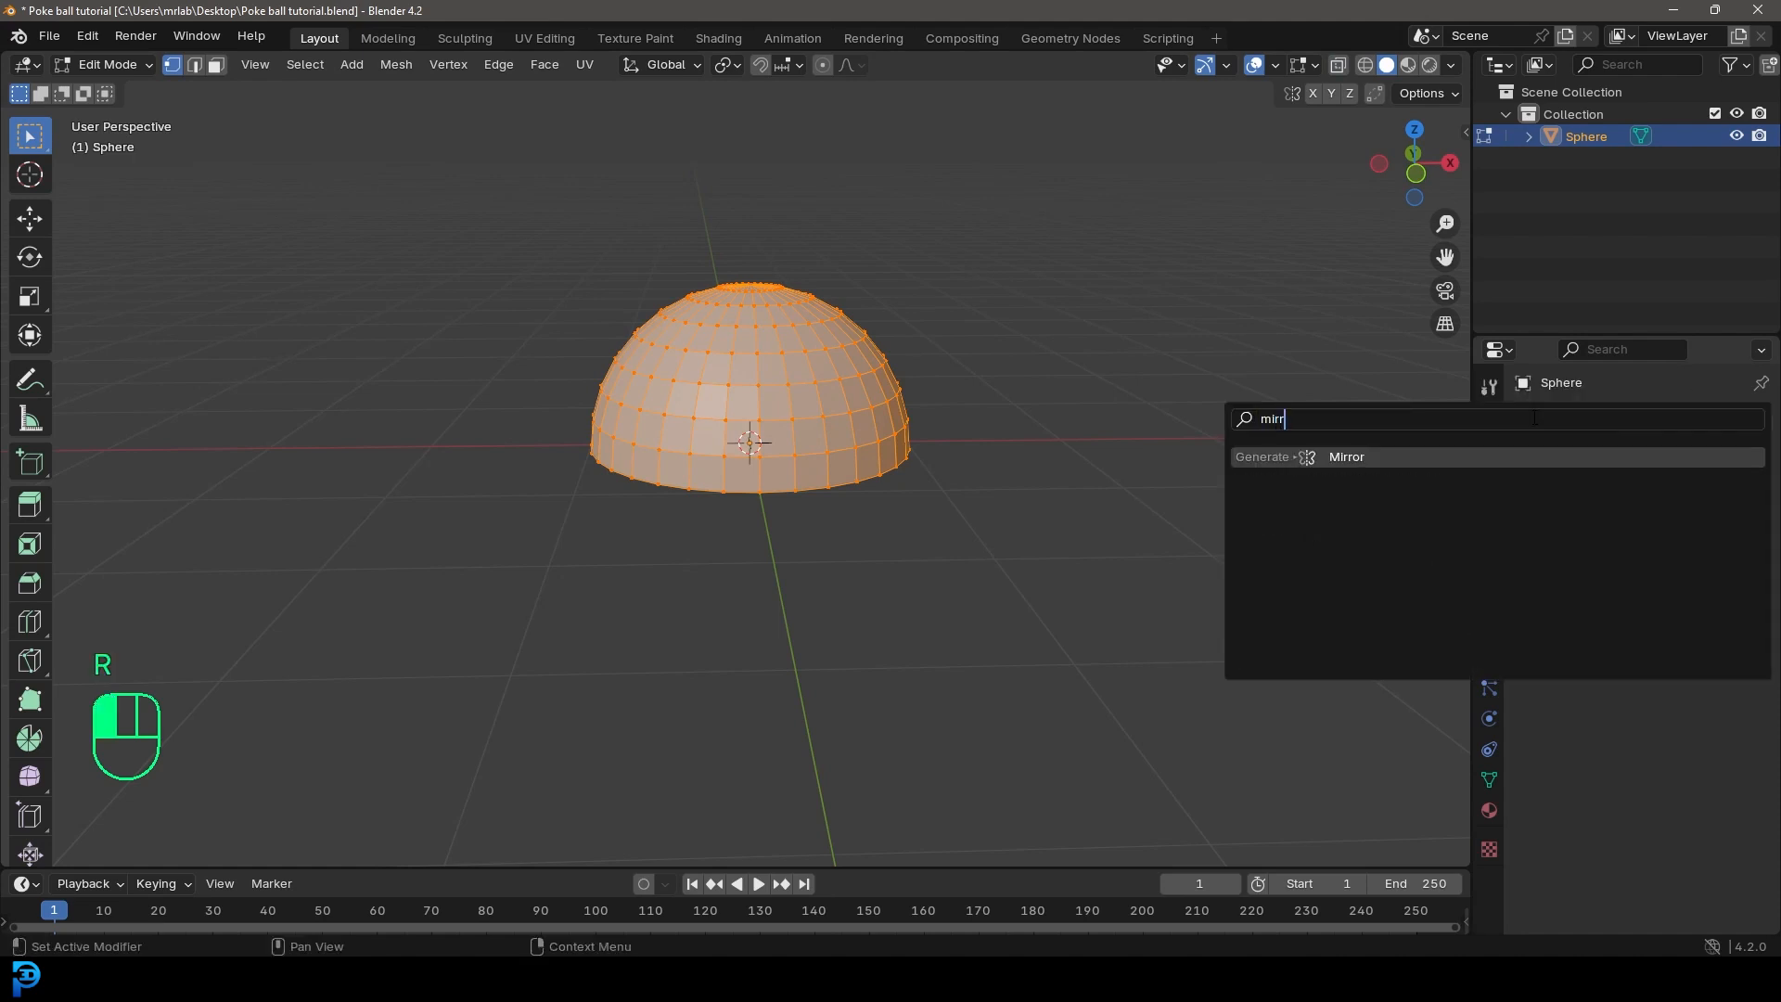
pyautogui.click(1359, 463)
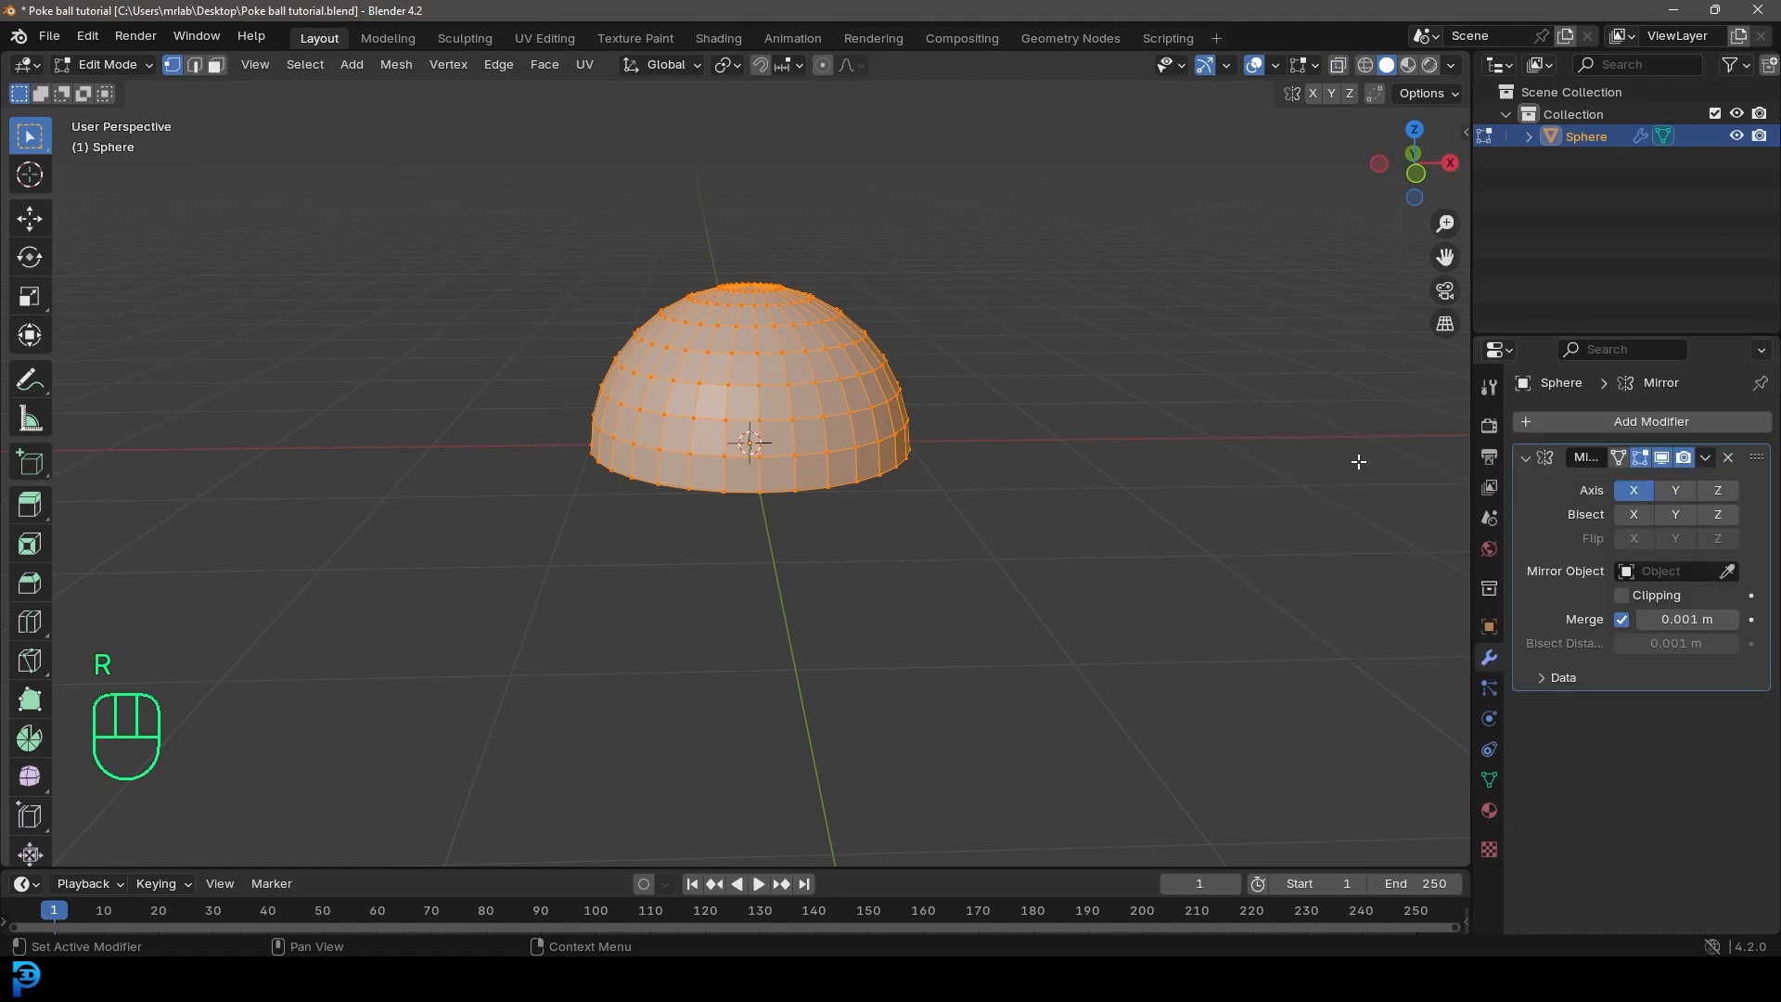
pyautogui.click(1635, 489)
pyautogui.click(1723, 491)
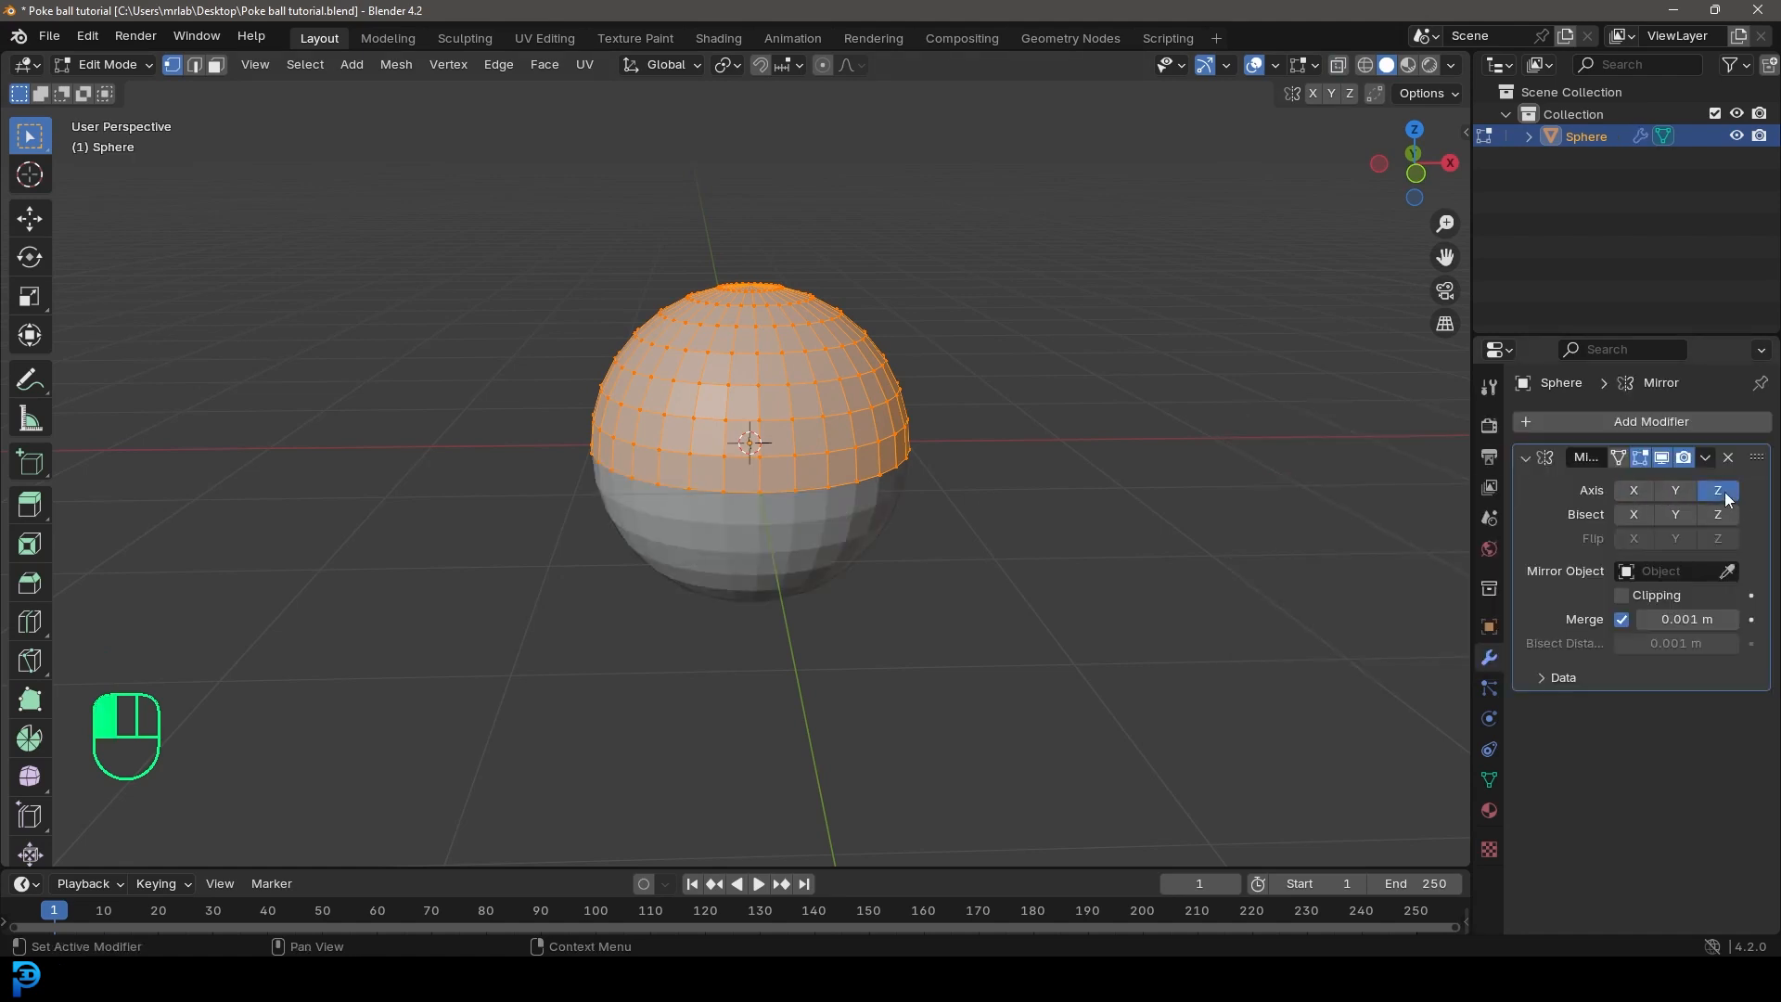
pyautogui.moveTo(1076, 575); pyautogui.dragTo(1093, 527, button='middle')
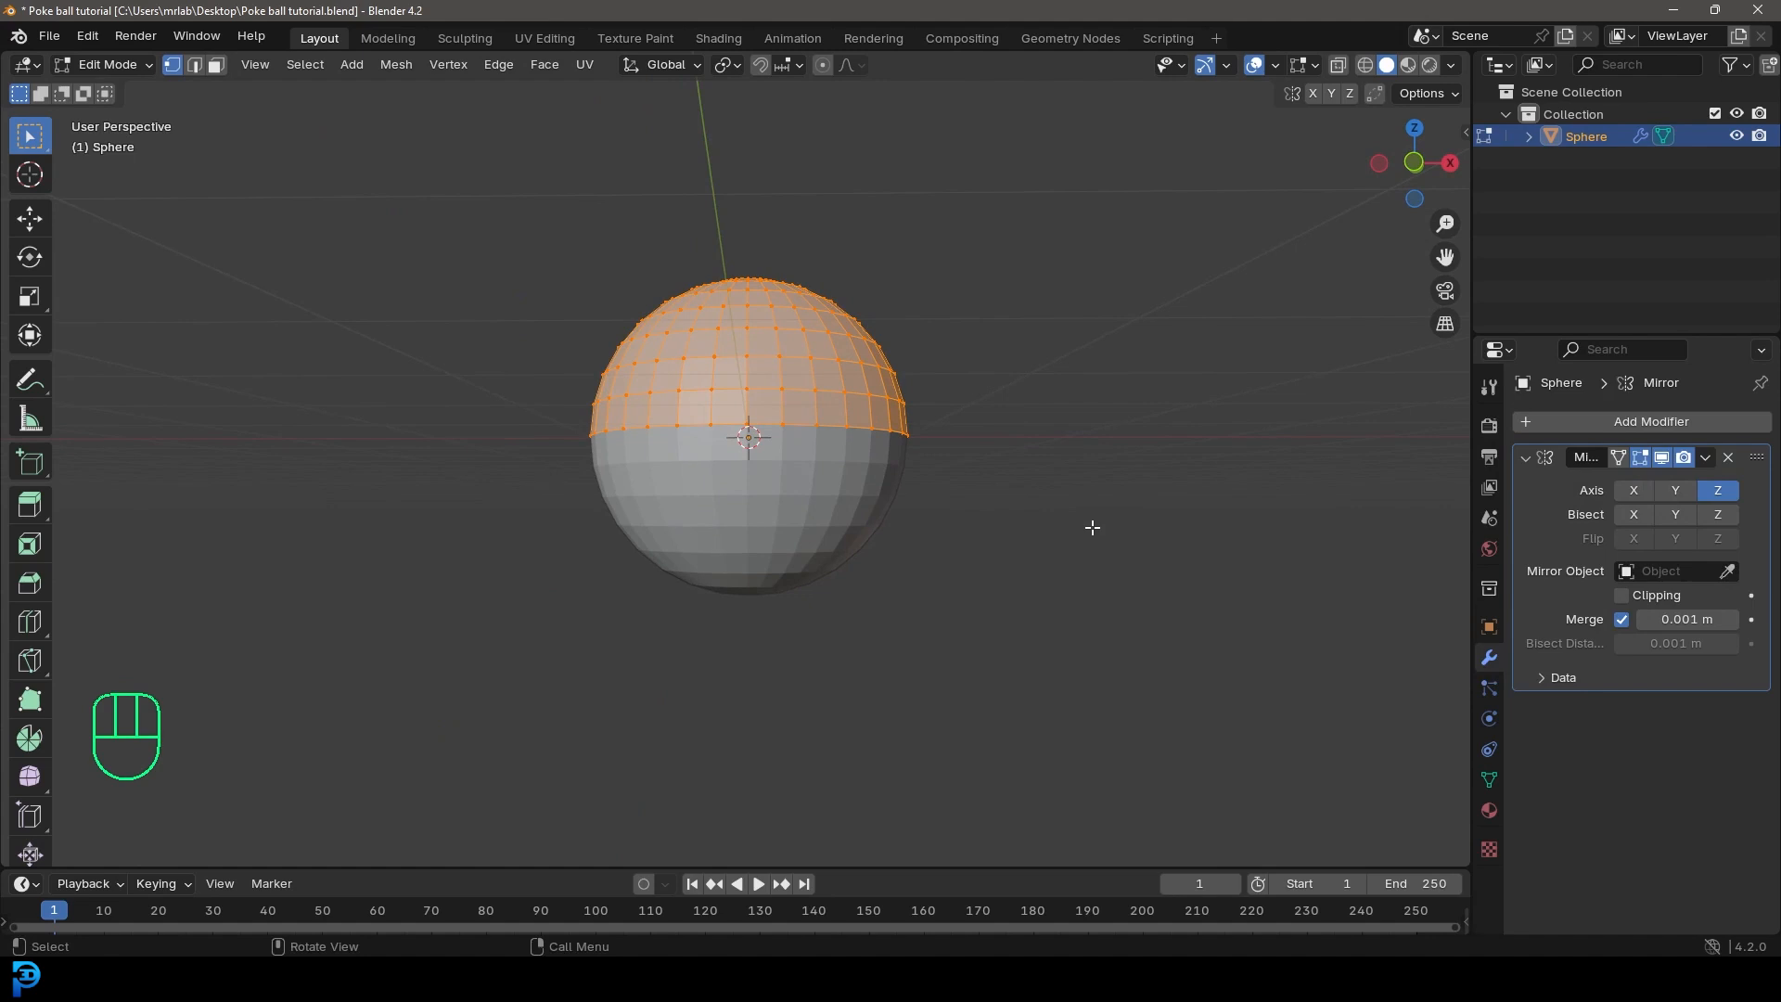
# Step: Edge-slide the dome's bottom edge loop slightly upward to open a gap between the two mirrored halves
pyautogui.press('KP_1')
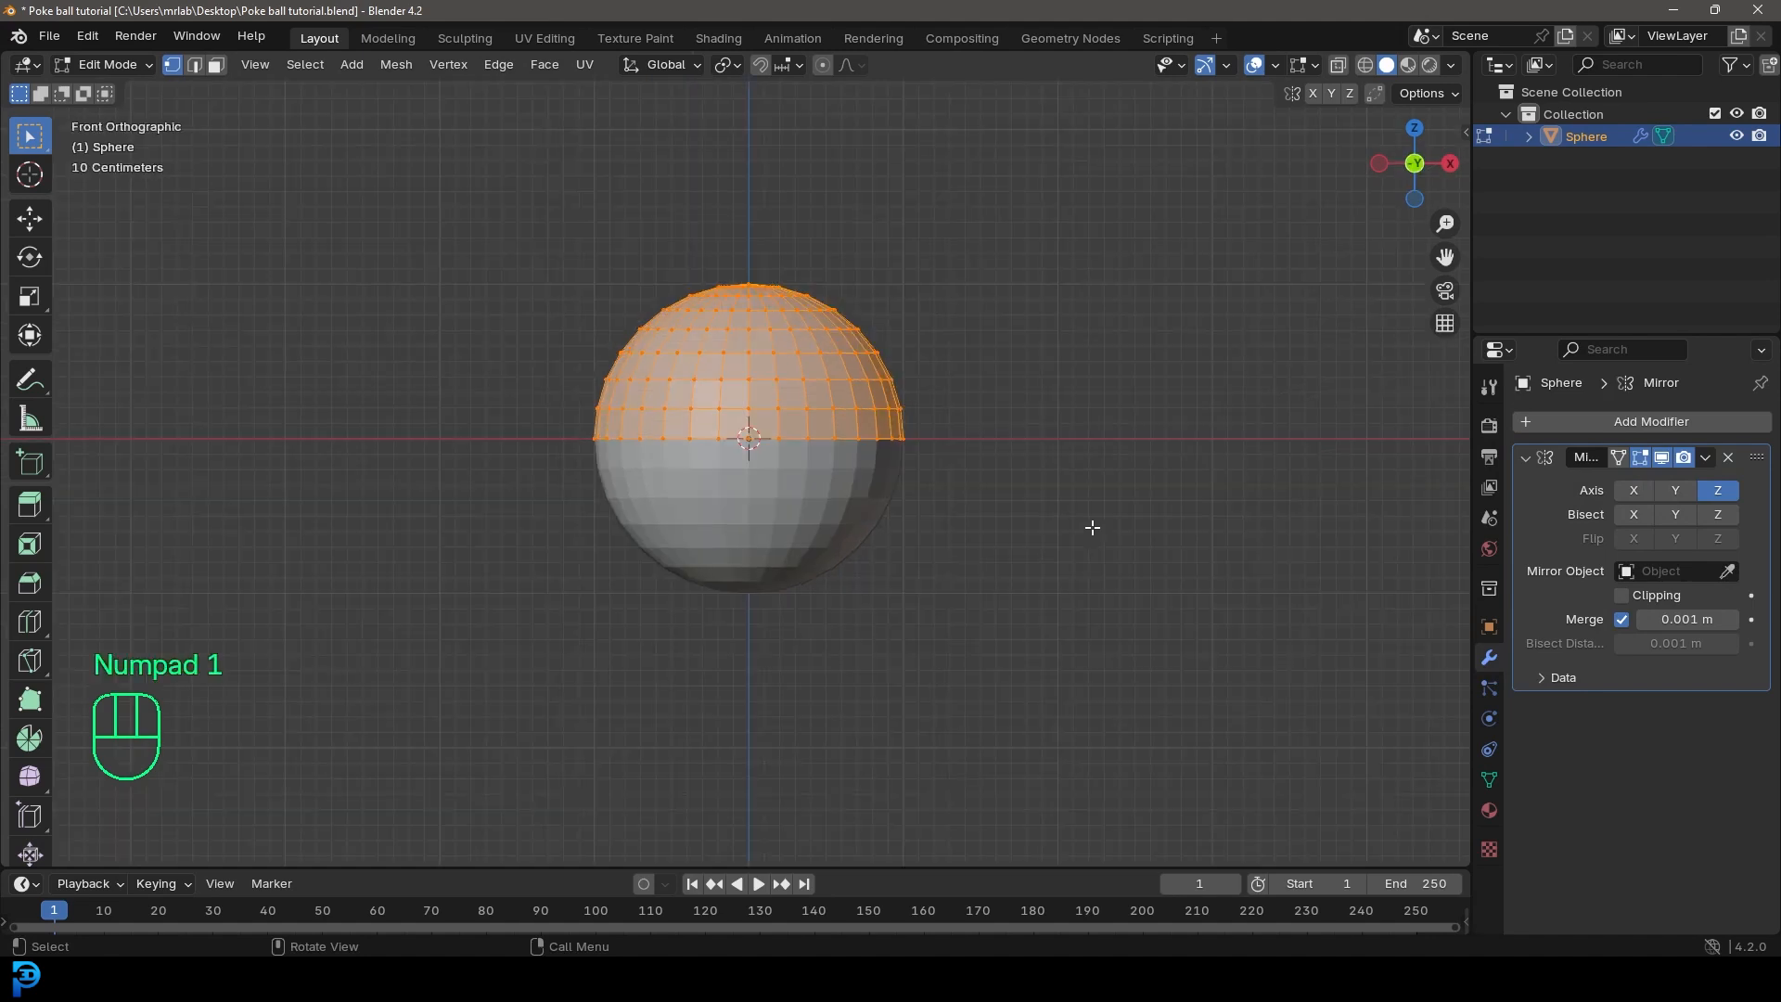
pyautogui.scroll(3, 1092, 526)
pyautogui.hotkey('alt', 'a')
pyautogui.scroll(2, 779, 449)
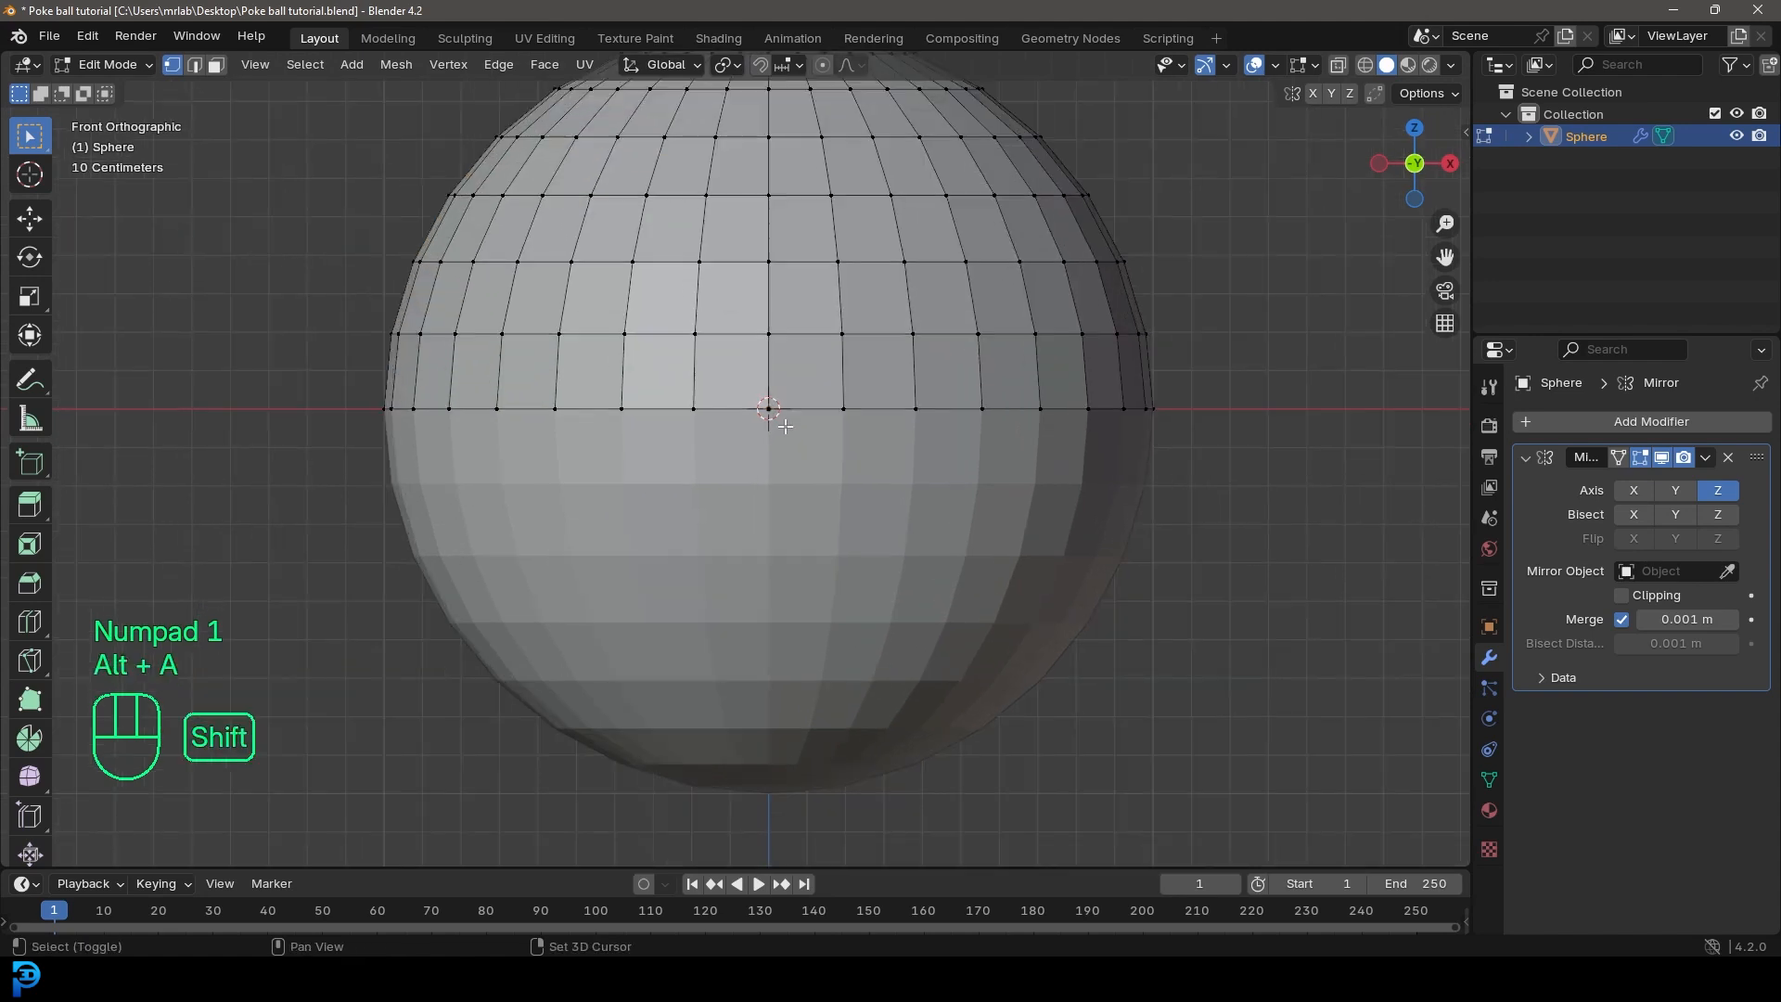
pyautogui.keyDown('alt'); pyautogui.keyDown('shift'); pyautogui.click(733, 405); pyautogui.keyUp('shift'); pyautogui.keyUp('alt')
pyautogui.keyDown('shift'); pyautogui.moveTo(742, 459); pyautogui.dragTo(759, 568, button='middle'); pyautogui.keyUp('shift')
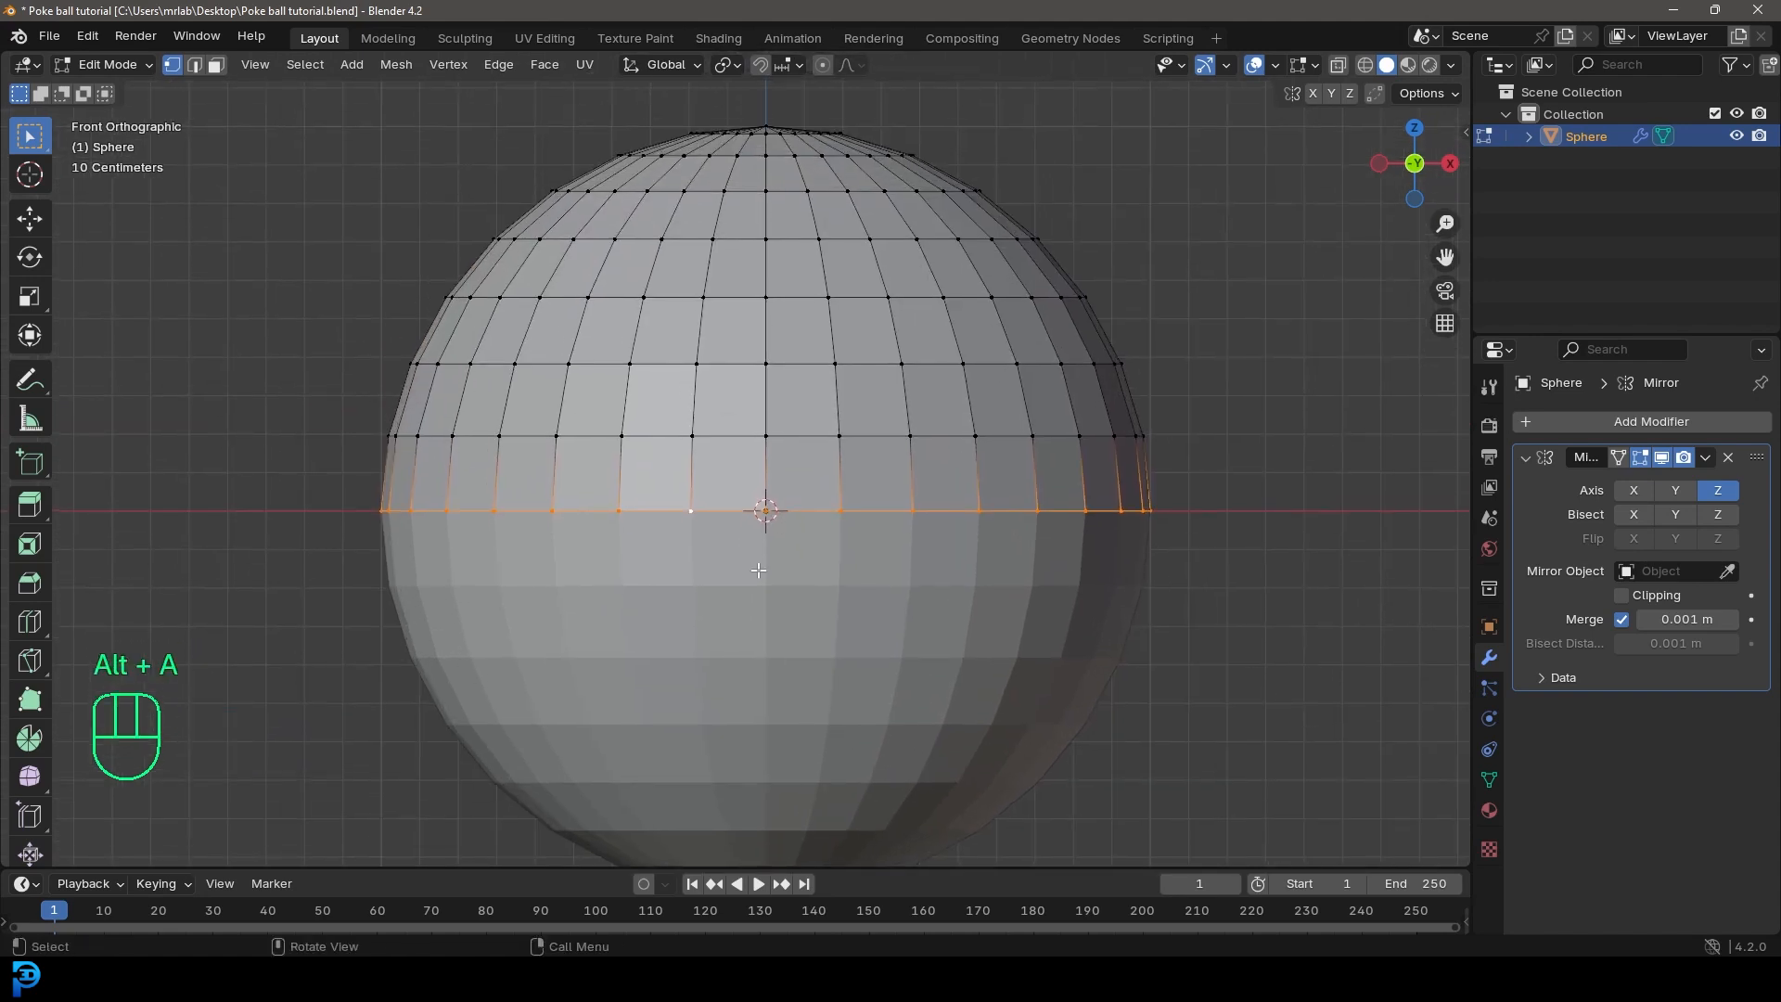
pyautogui.press('g')
pyautogui.press('g')
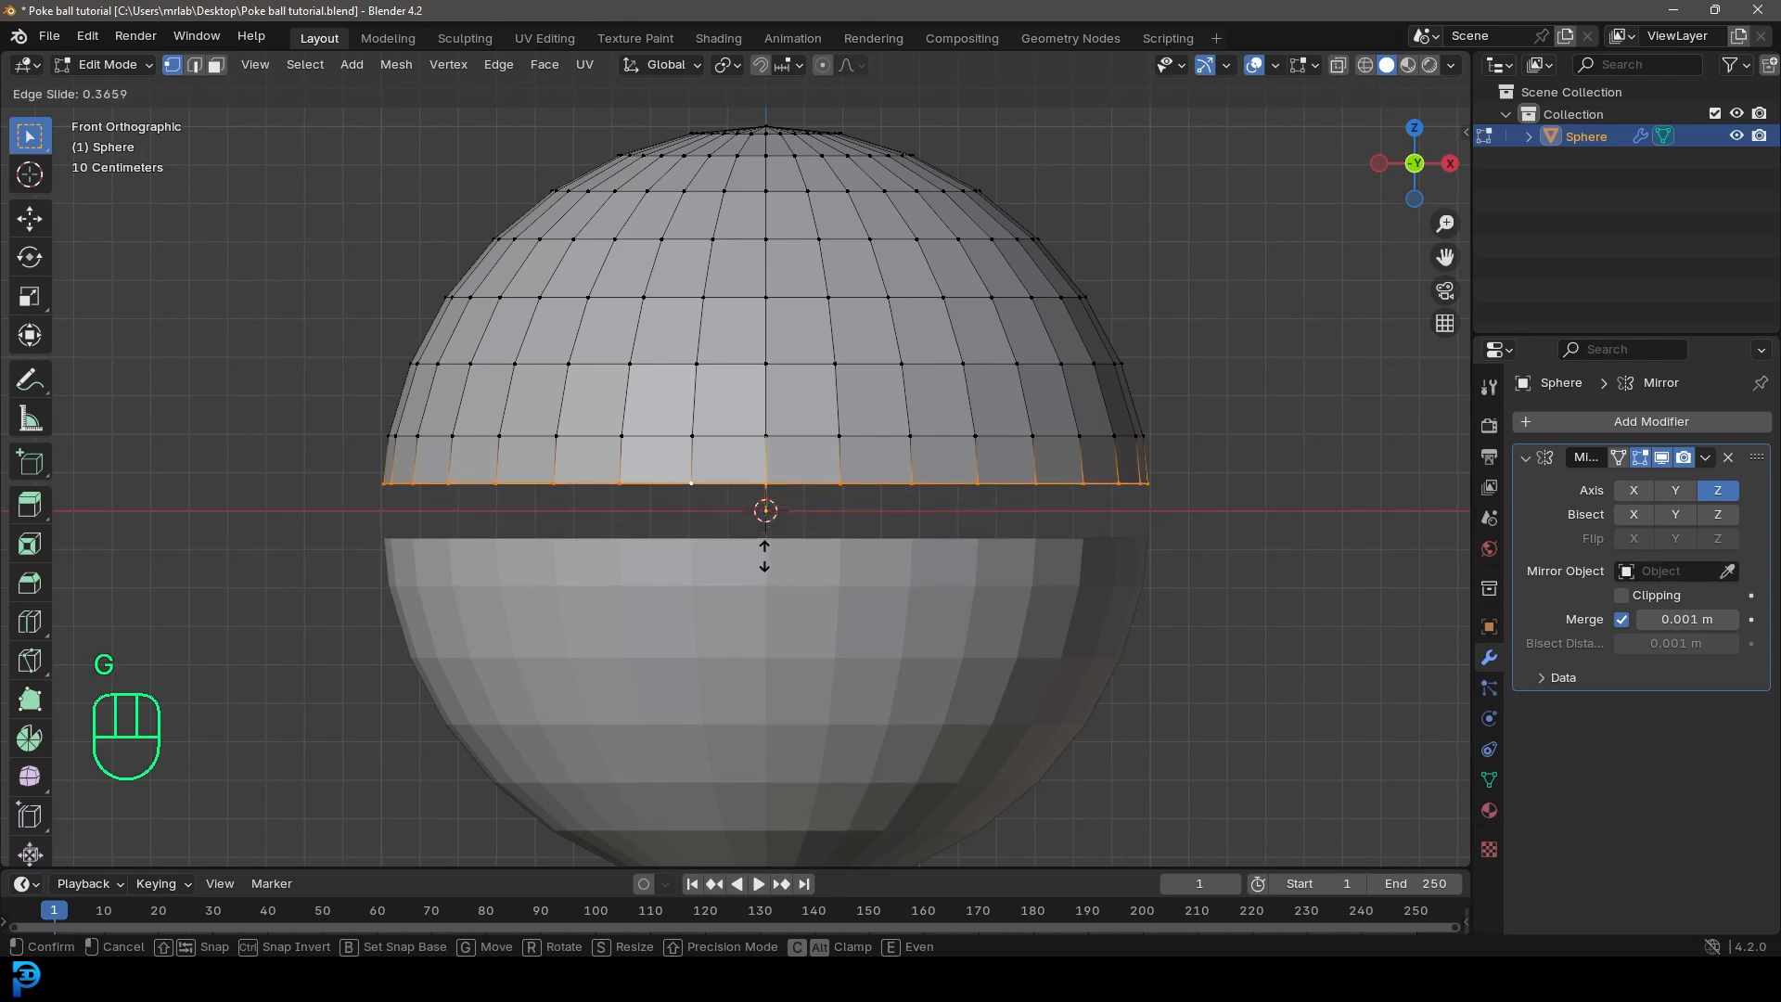
pyautogui.press('shift')
pyautogui.click(766, 552)
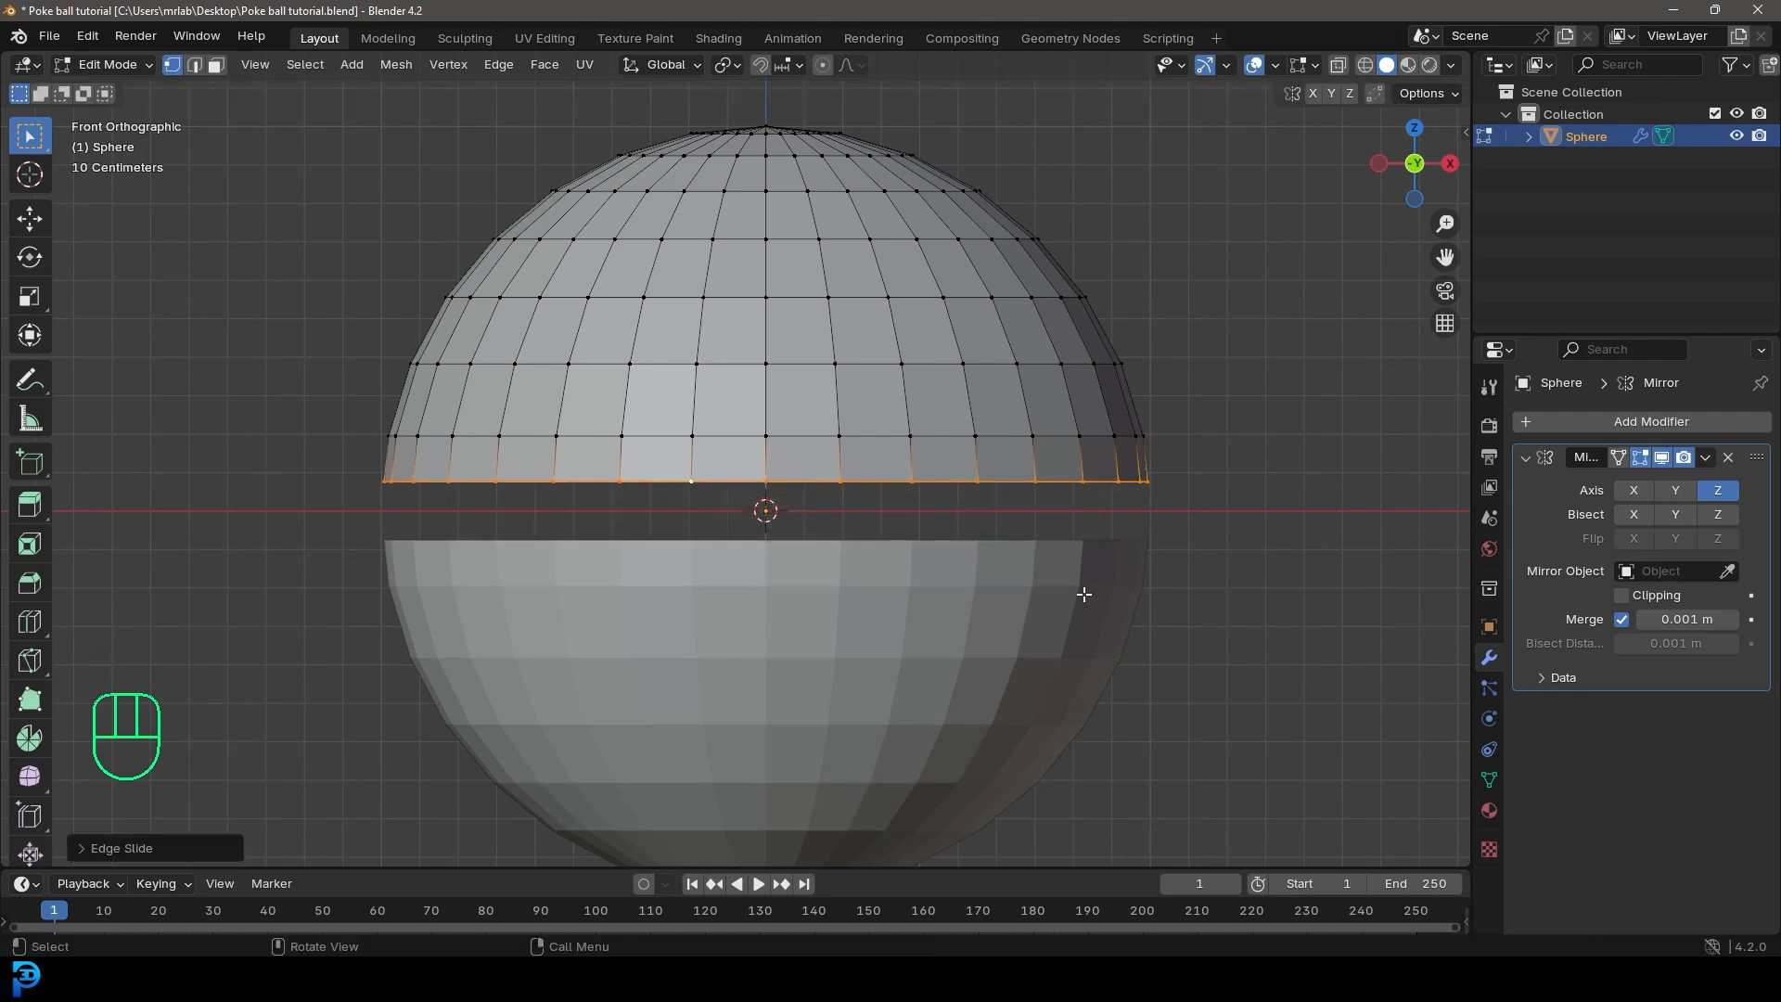
# Step: Add a Subdivision Surface modifier to the mirrored sphere
pyautogui.click(1627, 422)
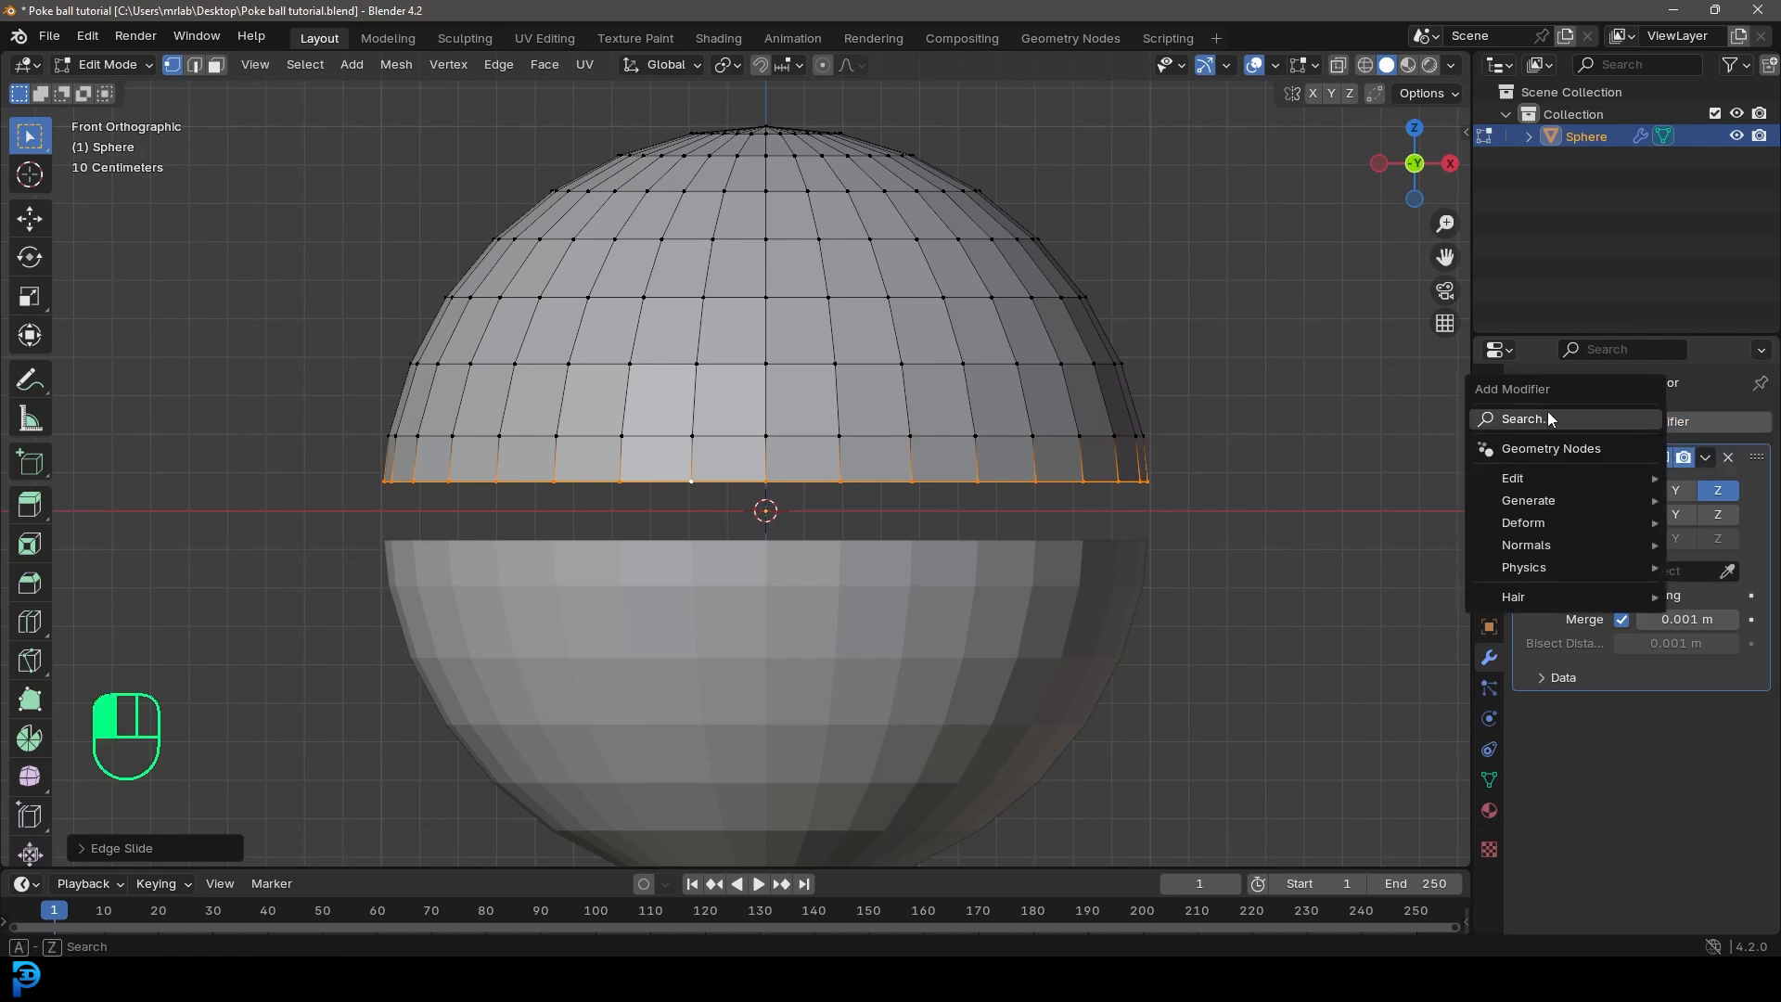
pyautogui.click(1547, 411)
pyautogui.write('sub')
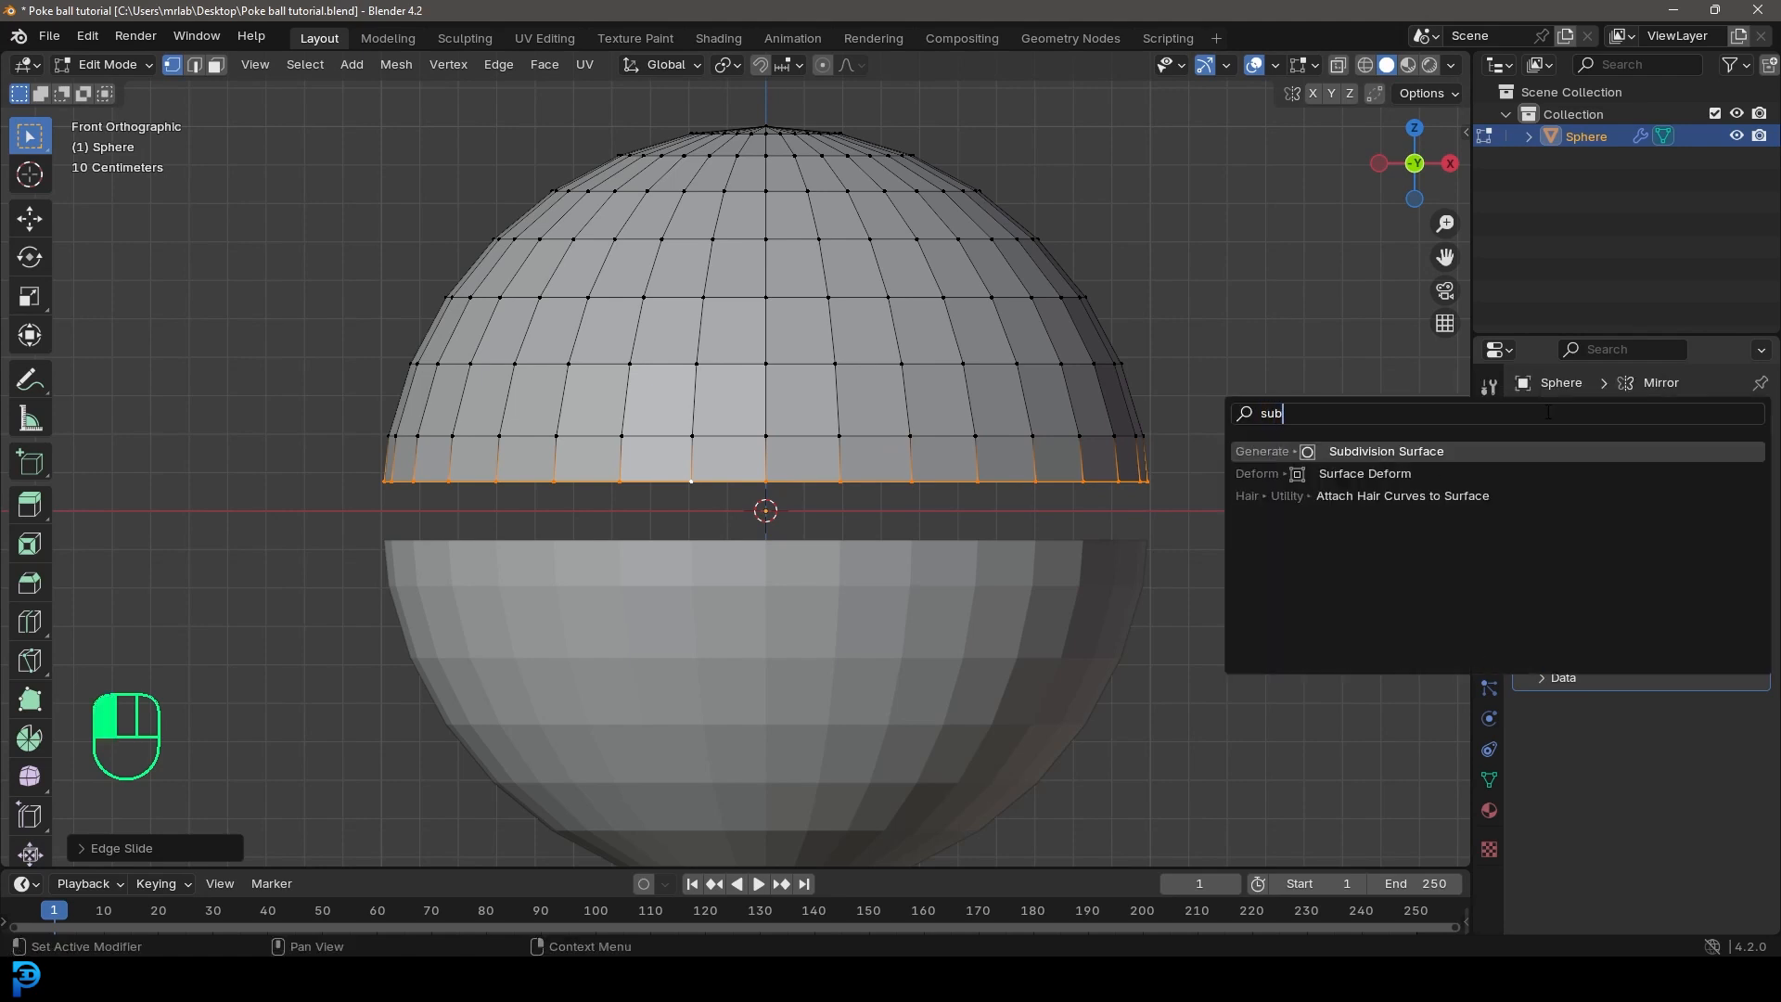
pyautogui.click(1425, 451)
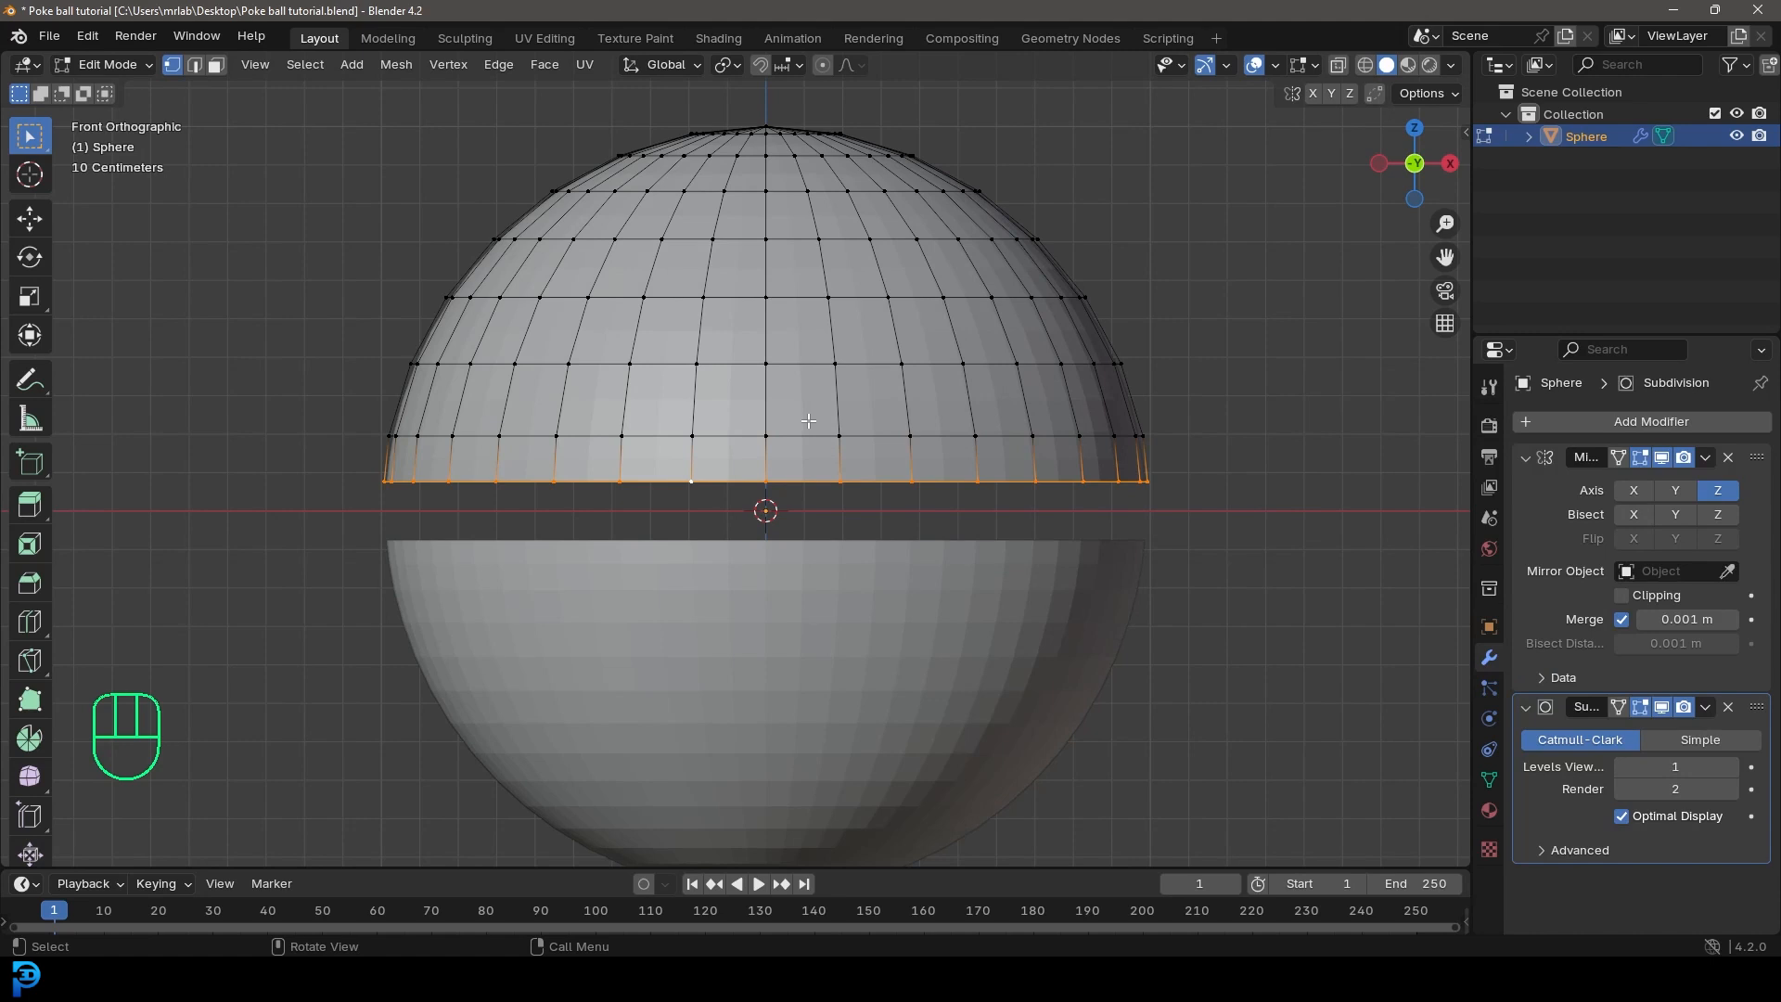
# Step: Return to Object Mode and apply Shade Smooth to the mirrored half spheres
pyautogui.click(90, 62)
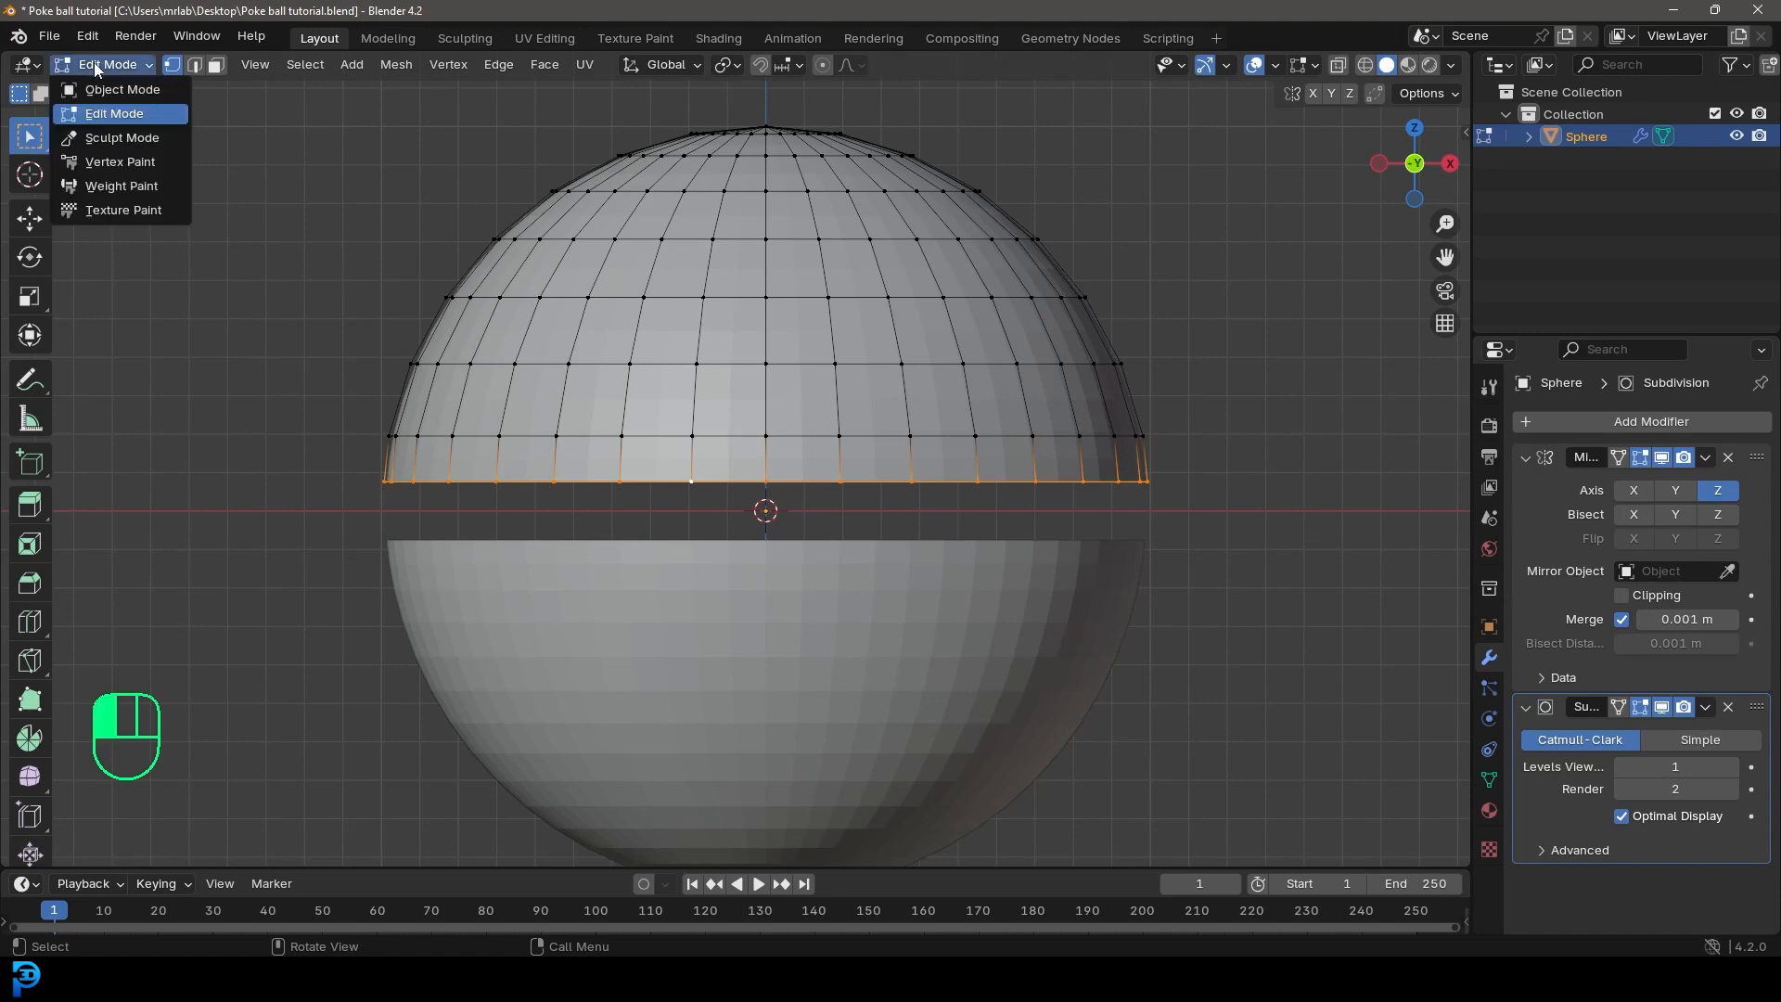
pyautogui.click(153, 91)
pyautogui.scroll(-2, 835, 334)
pyautogui.rightClick(803, 303)
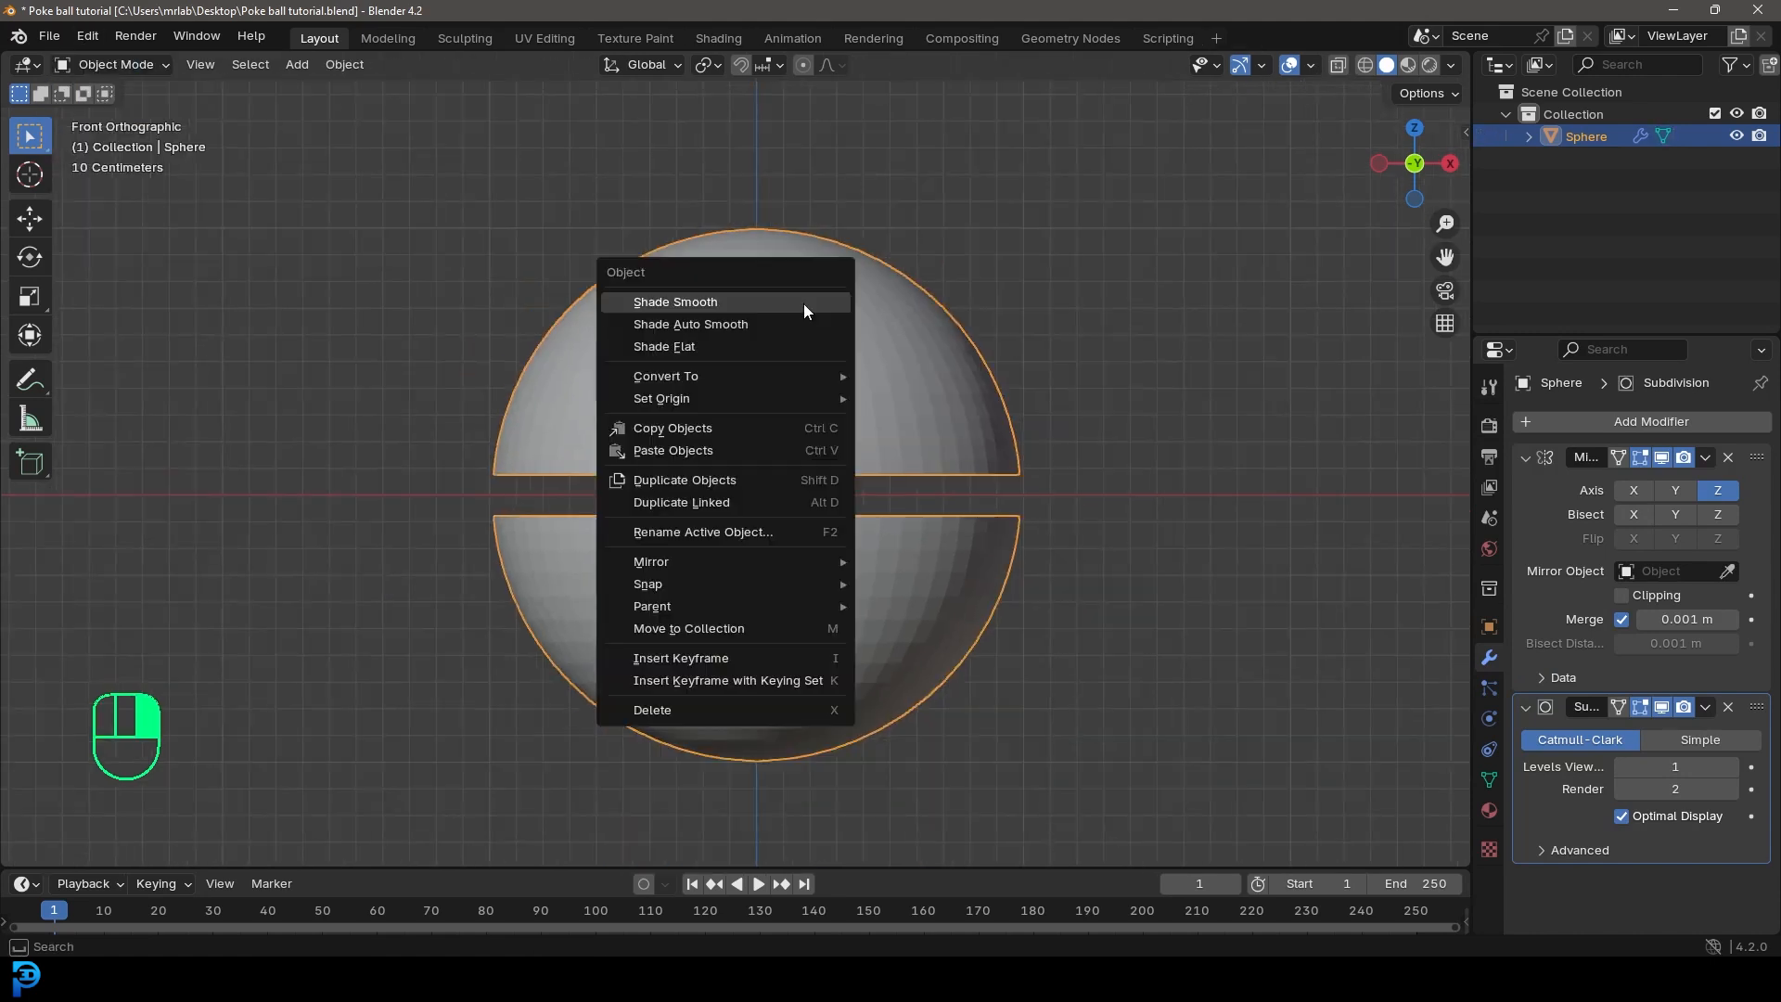
pyautogui.click(686, 303)
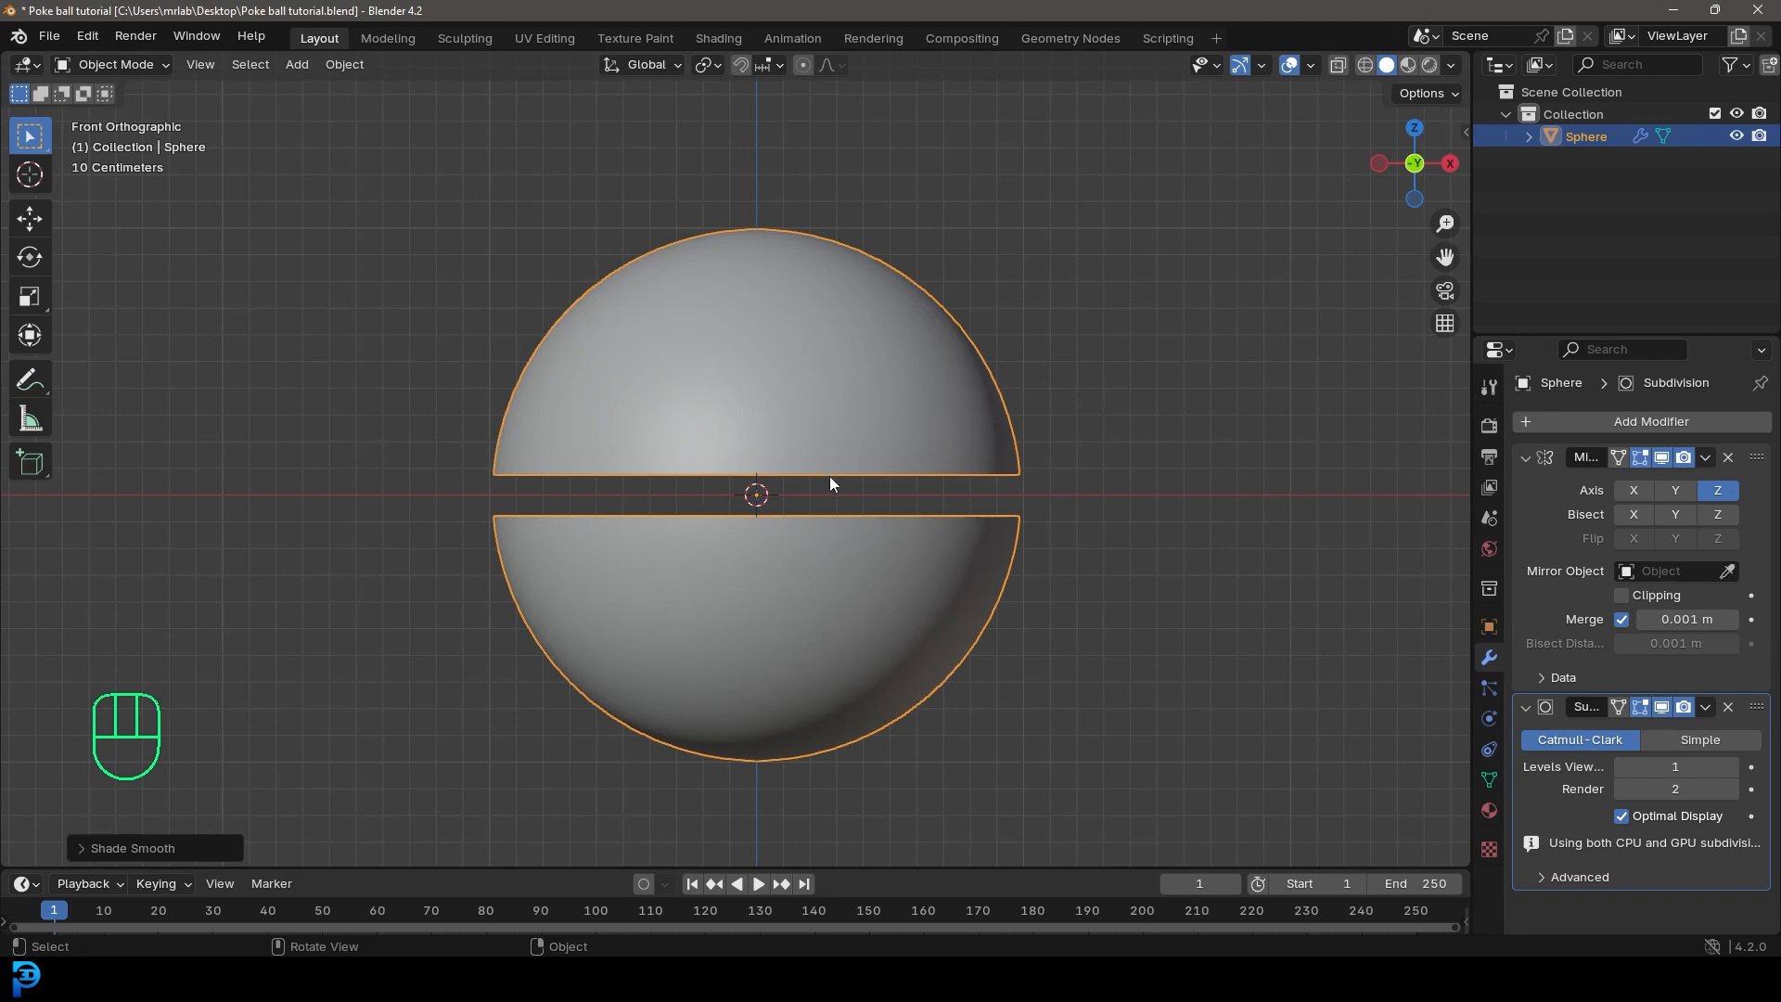
# Step: Duplicate the sphere in place and scale the copy to about 0.92 to form an inner shell
pyautogui.hotkey('shift', 'd')
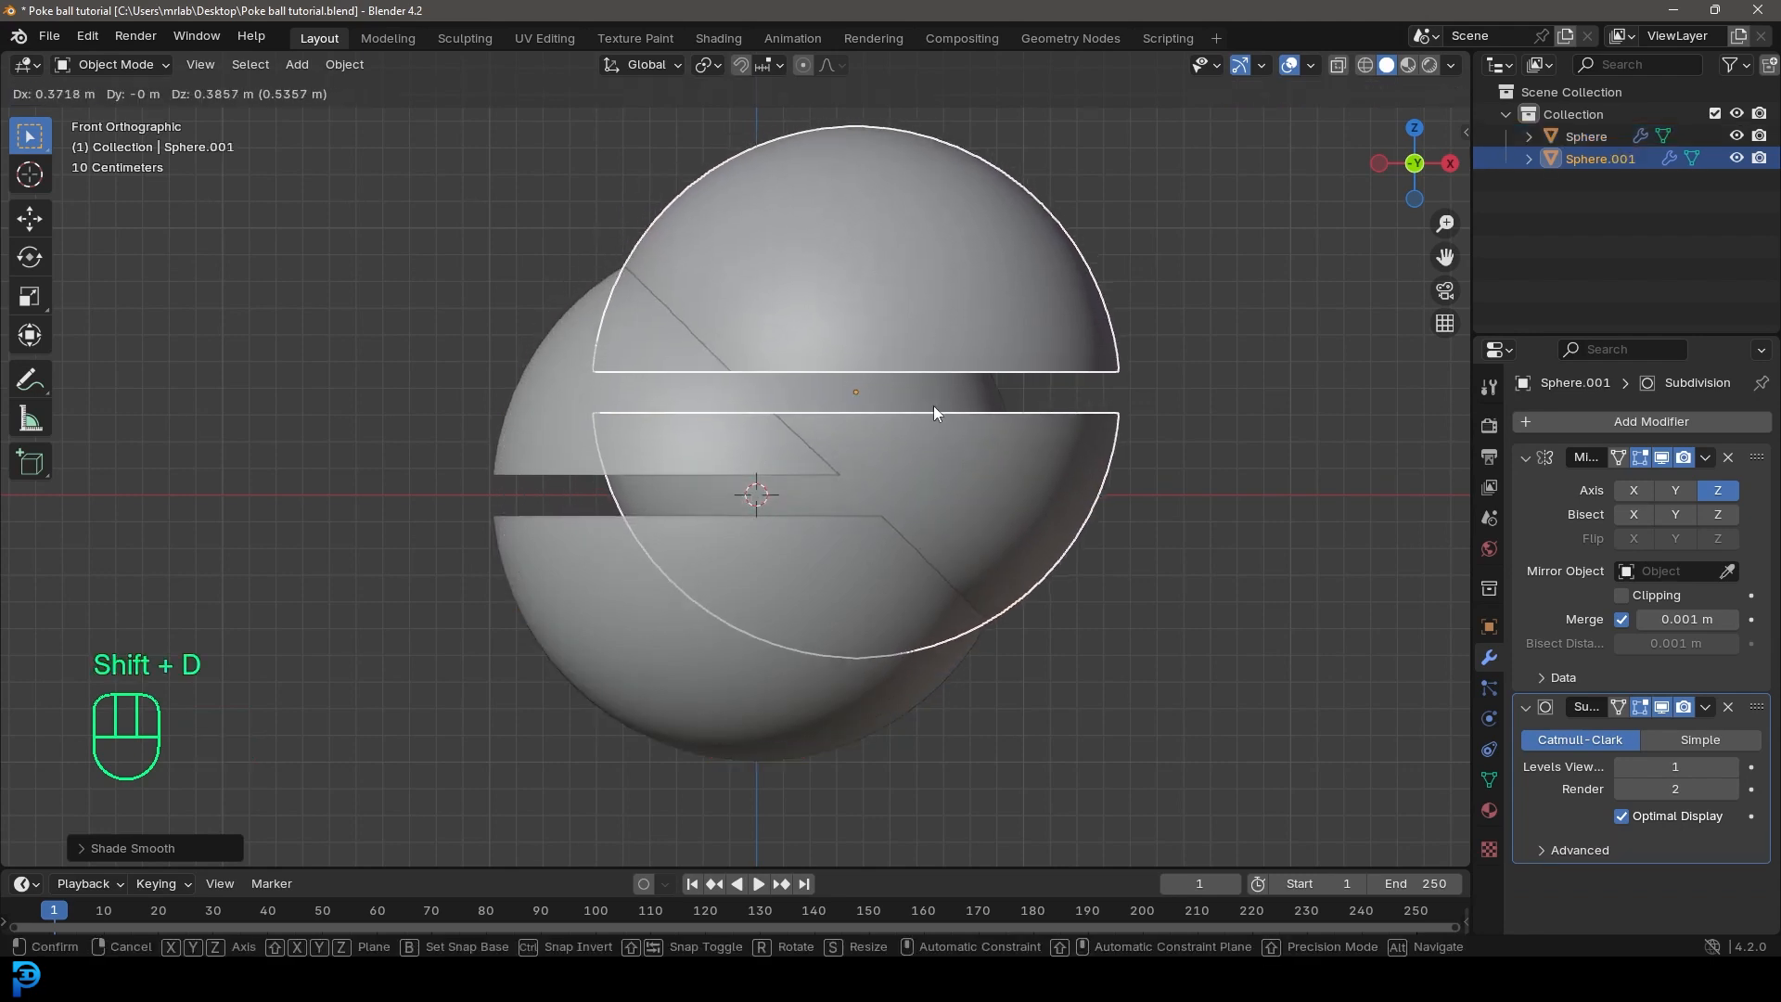
pyautogui.rightClick(933, 405)
pyautogui.scroll(2, 1076, 521)
pyautogui.press('s')
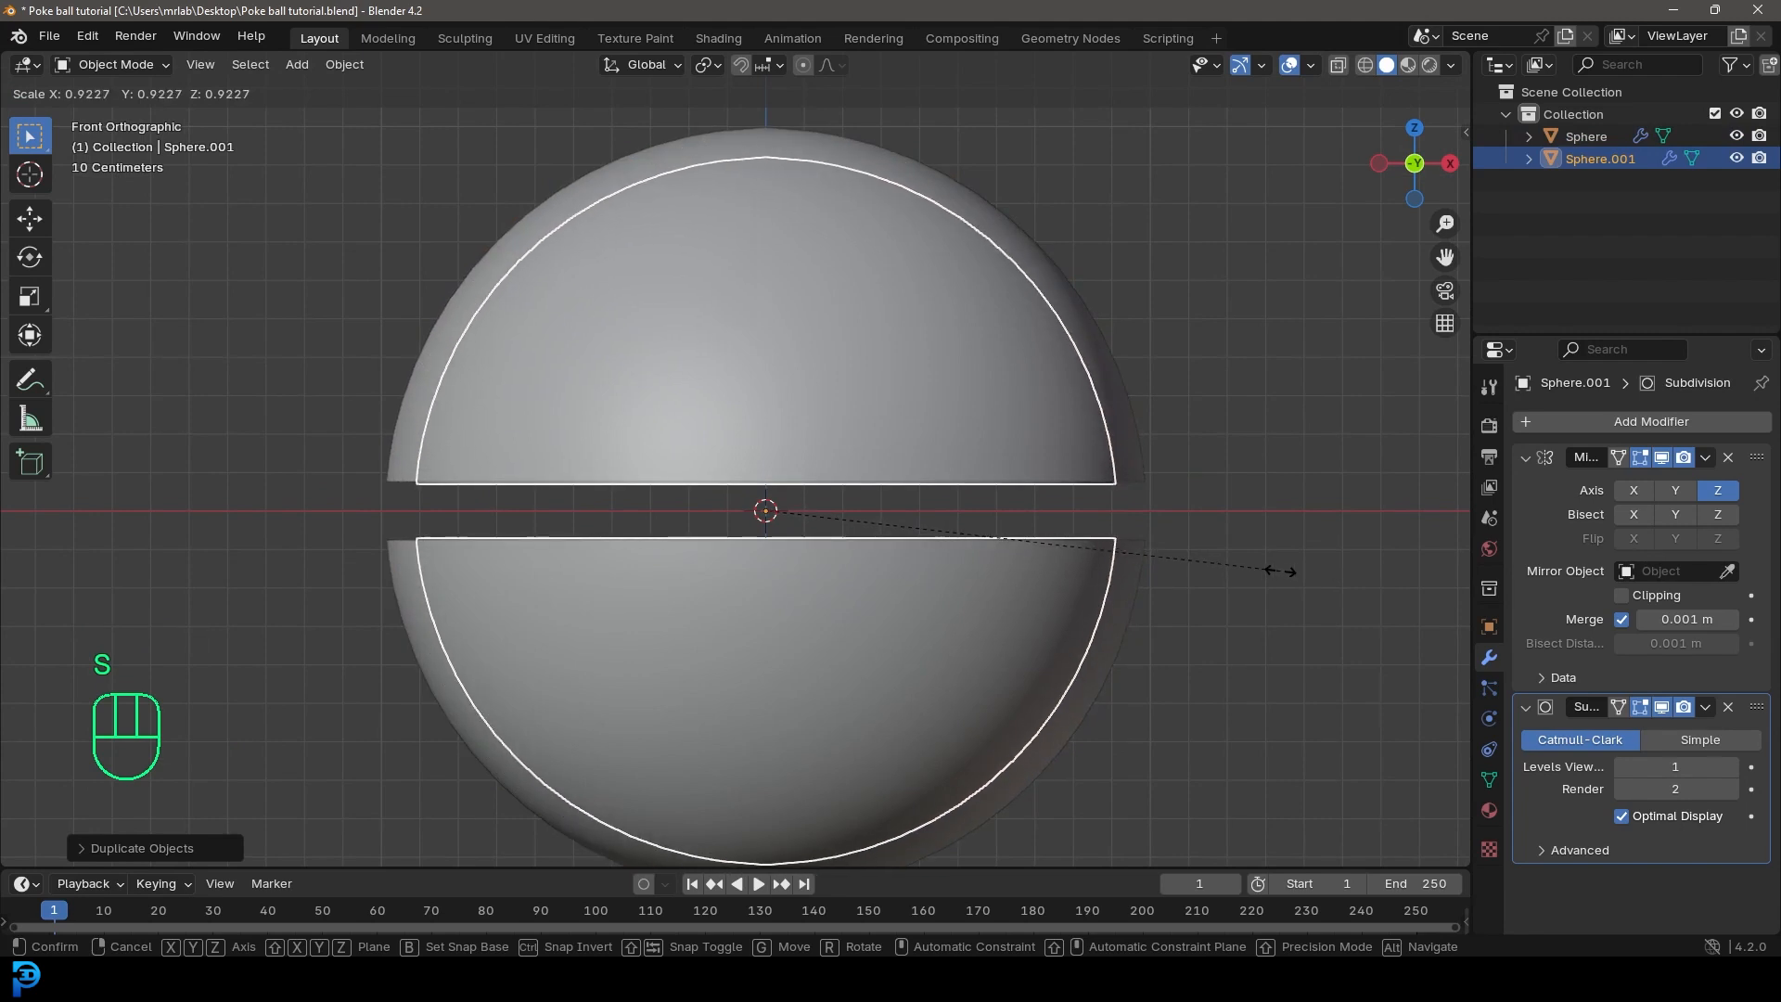
pyautogui.click(1280, 571)
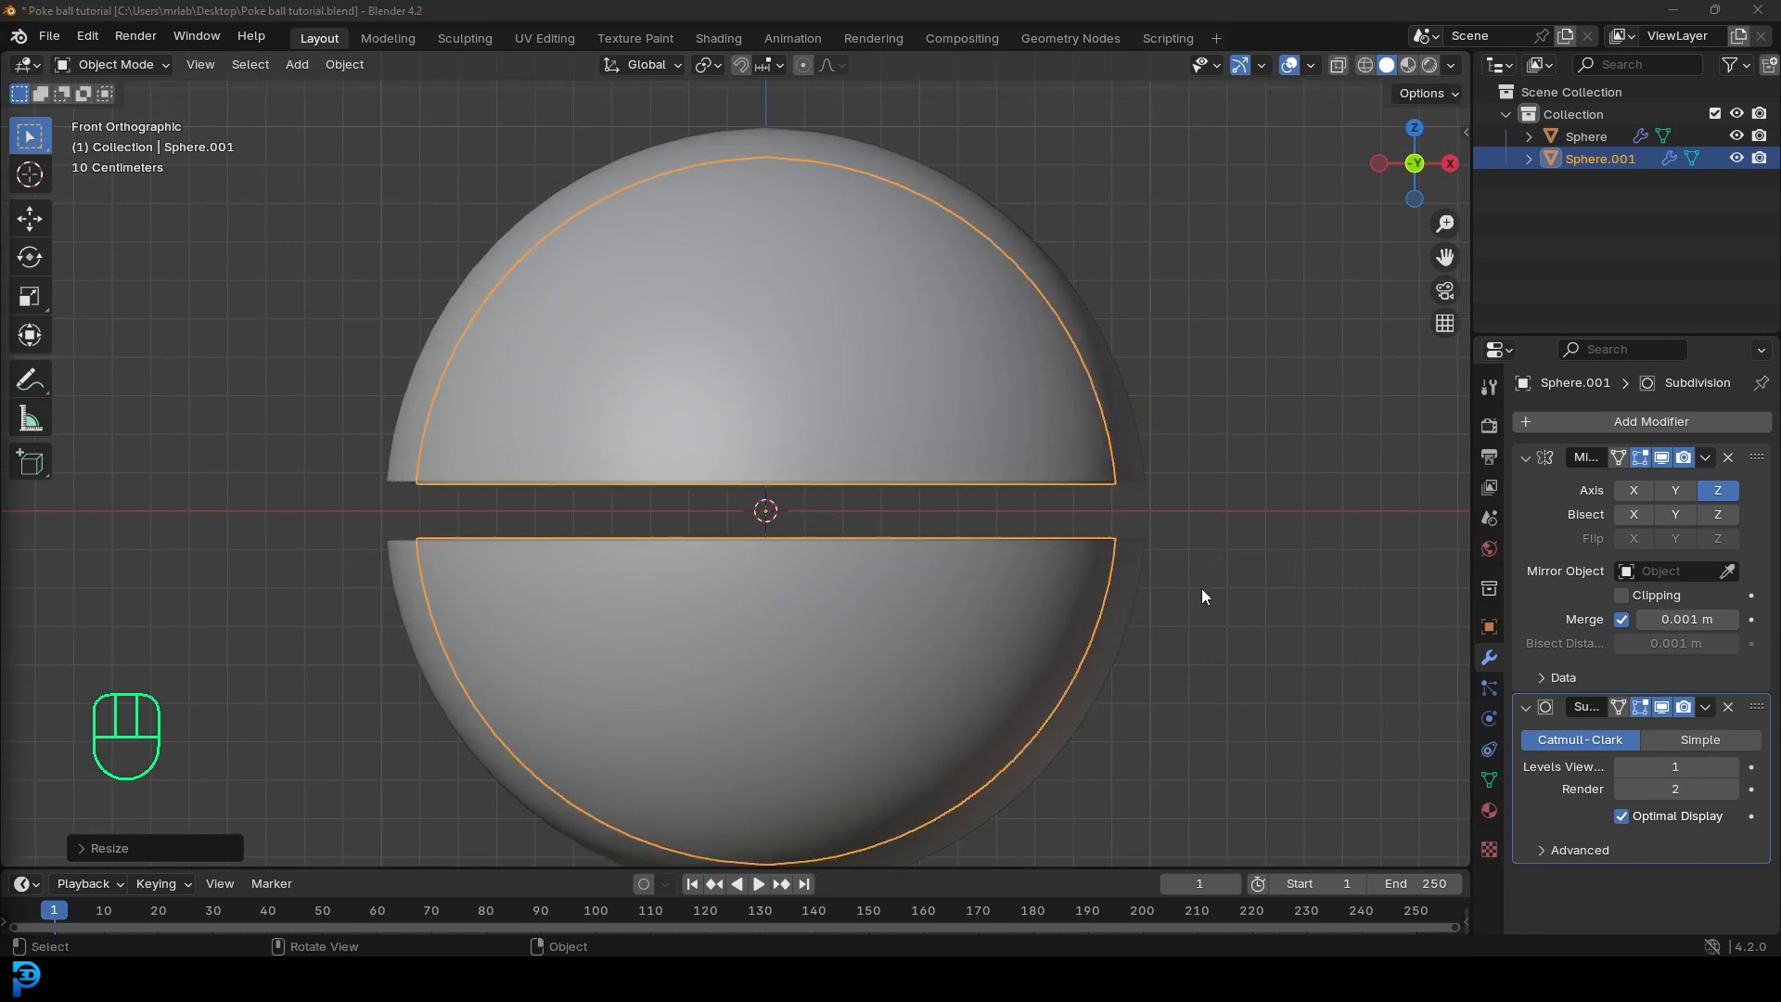
# Step: In Edit Mode, use wireframe to select the inner shell's bottom edge loop, extrude it about 0.06 m down along Z, and restore solid shading
pyautogui.press('Tab')
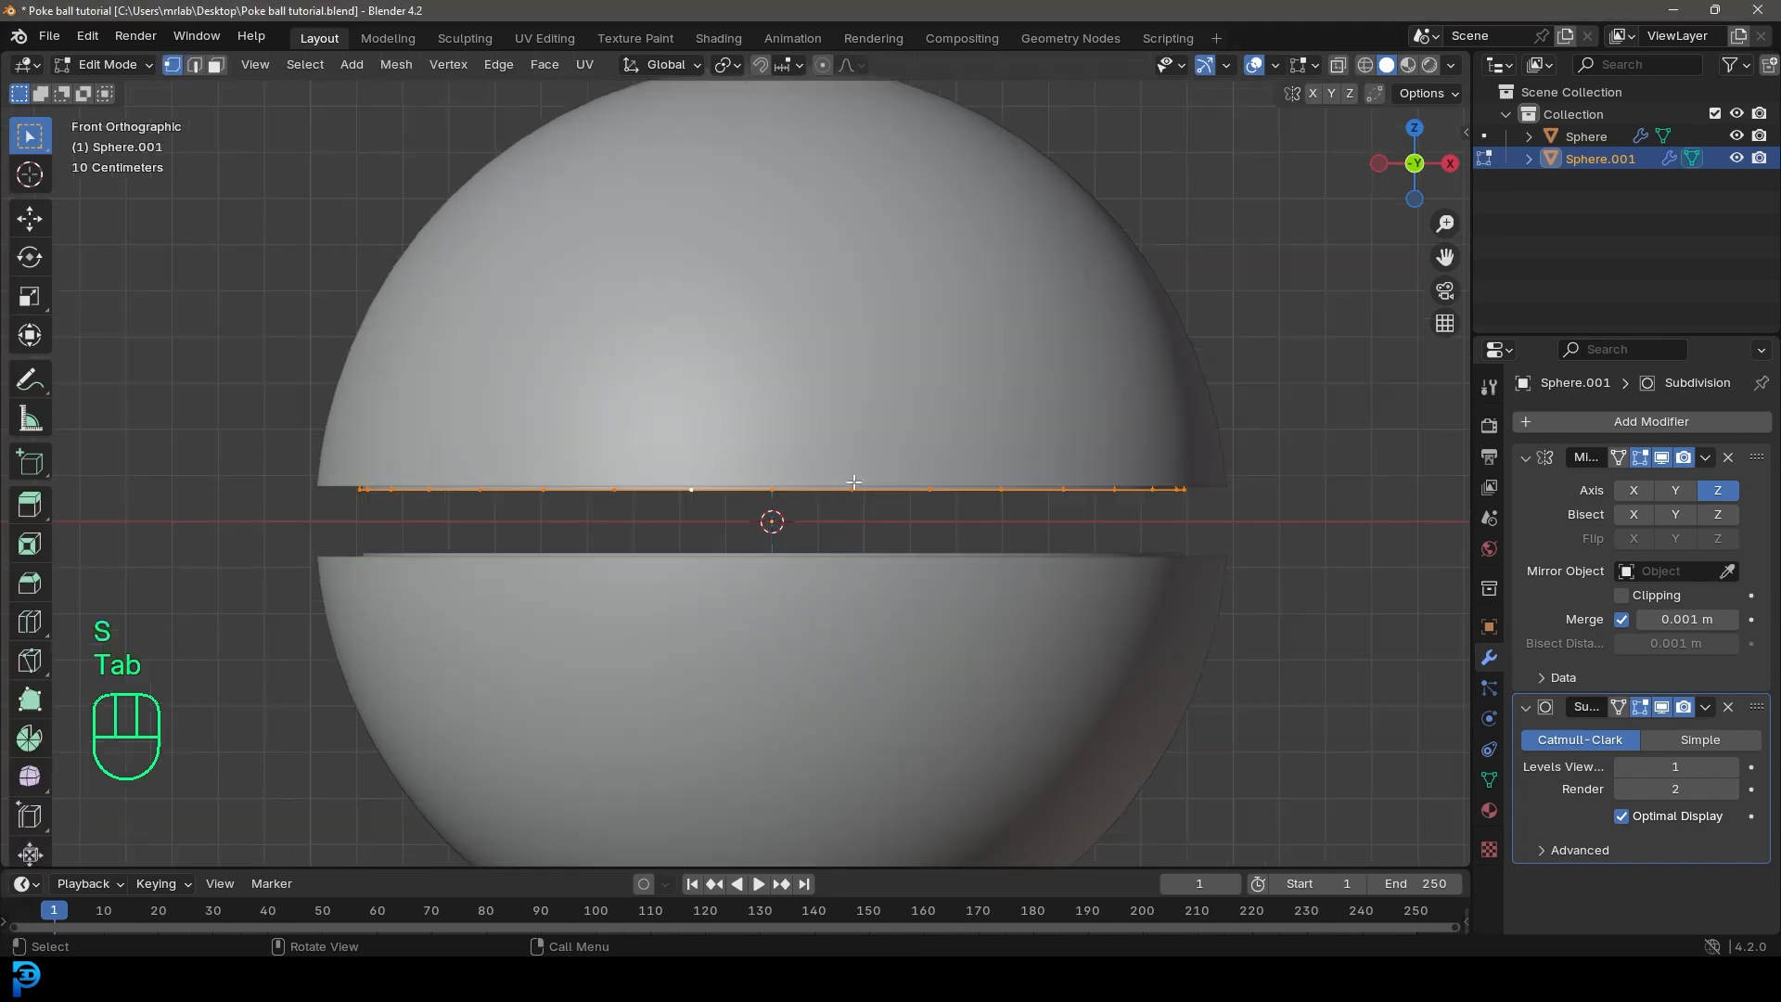
pyautogui.scroll(-2, 708, 513)
pyautogui.scroll(3, 705, 517)
pyautogui.press('z')
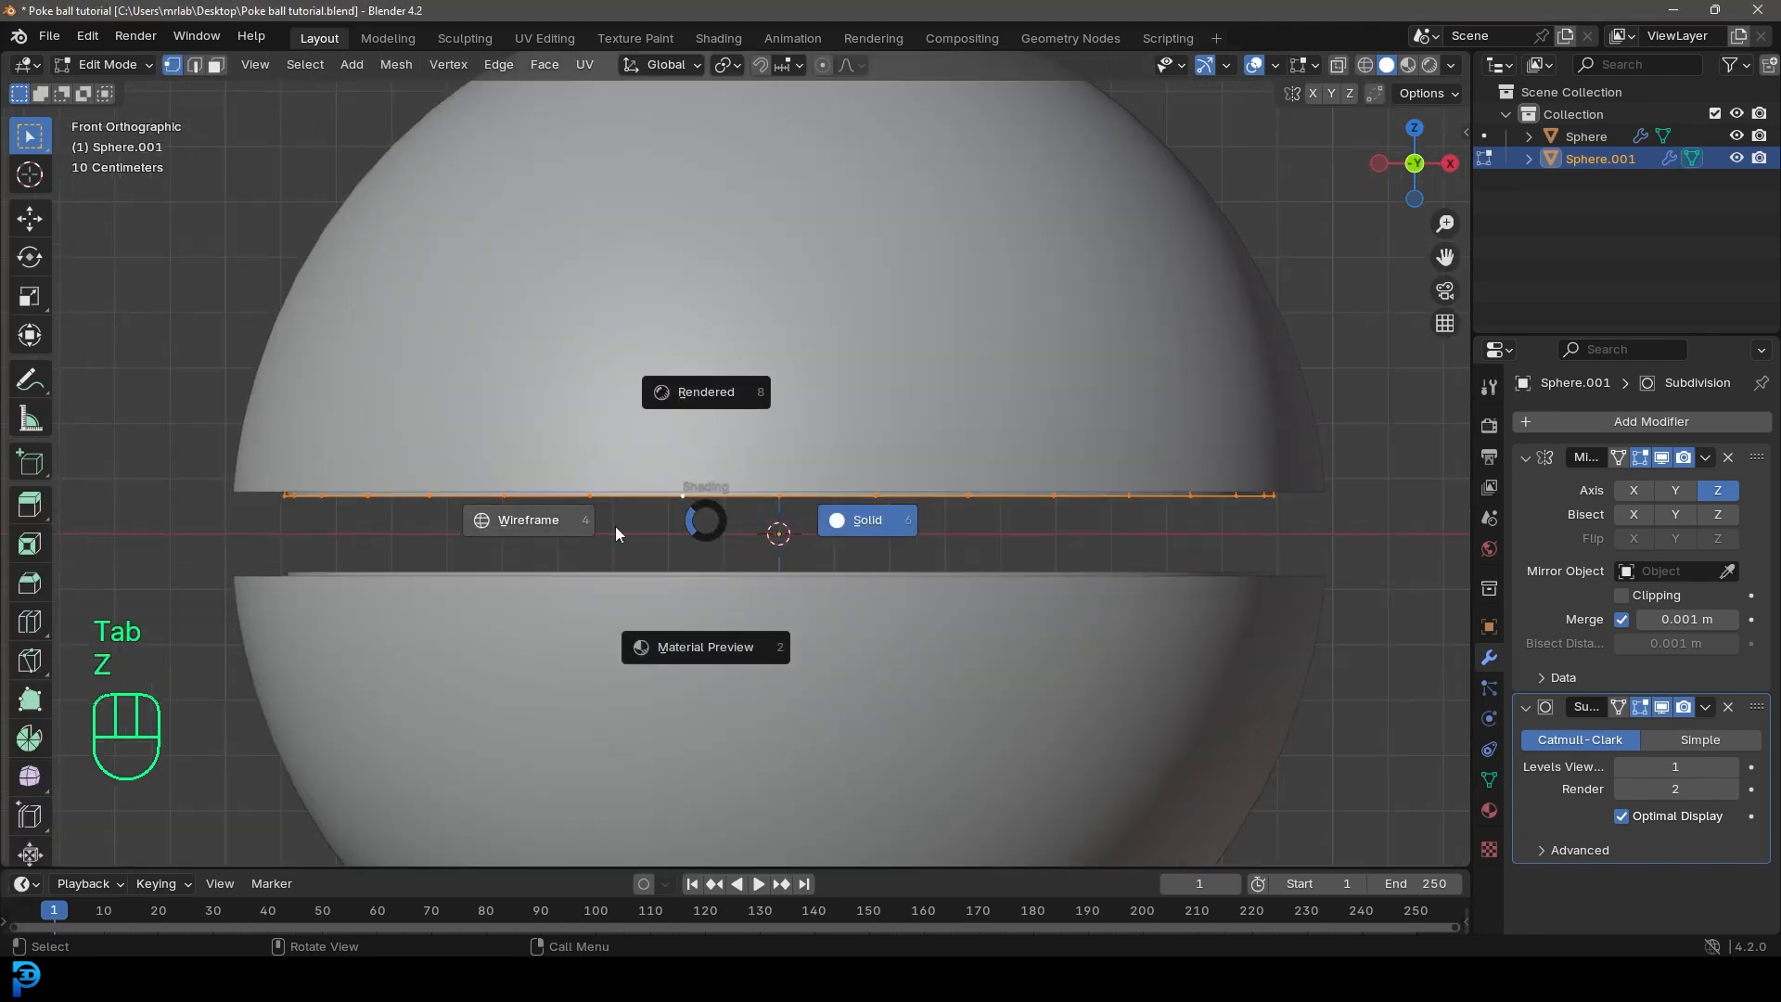
pyautogui.click(505, 531)
pyautogui.hotkey('alt', 'a')
pyautogui.moveTo(247, 522); pyautogui.dragTo(1354, 501)
pyautogui.press('e')
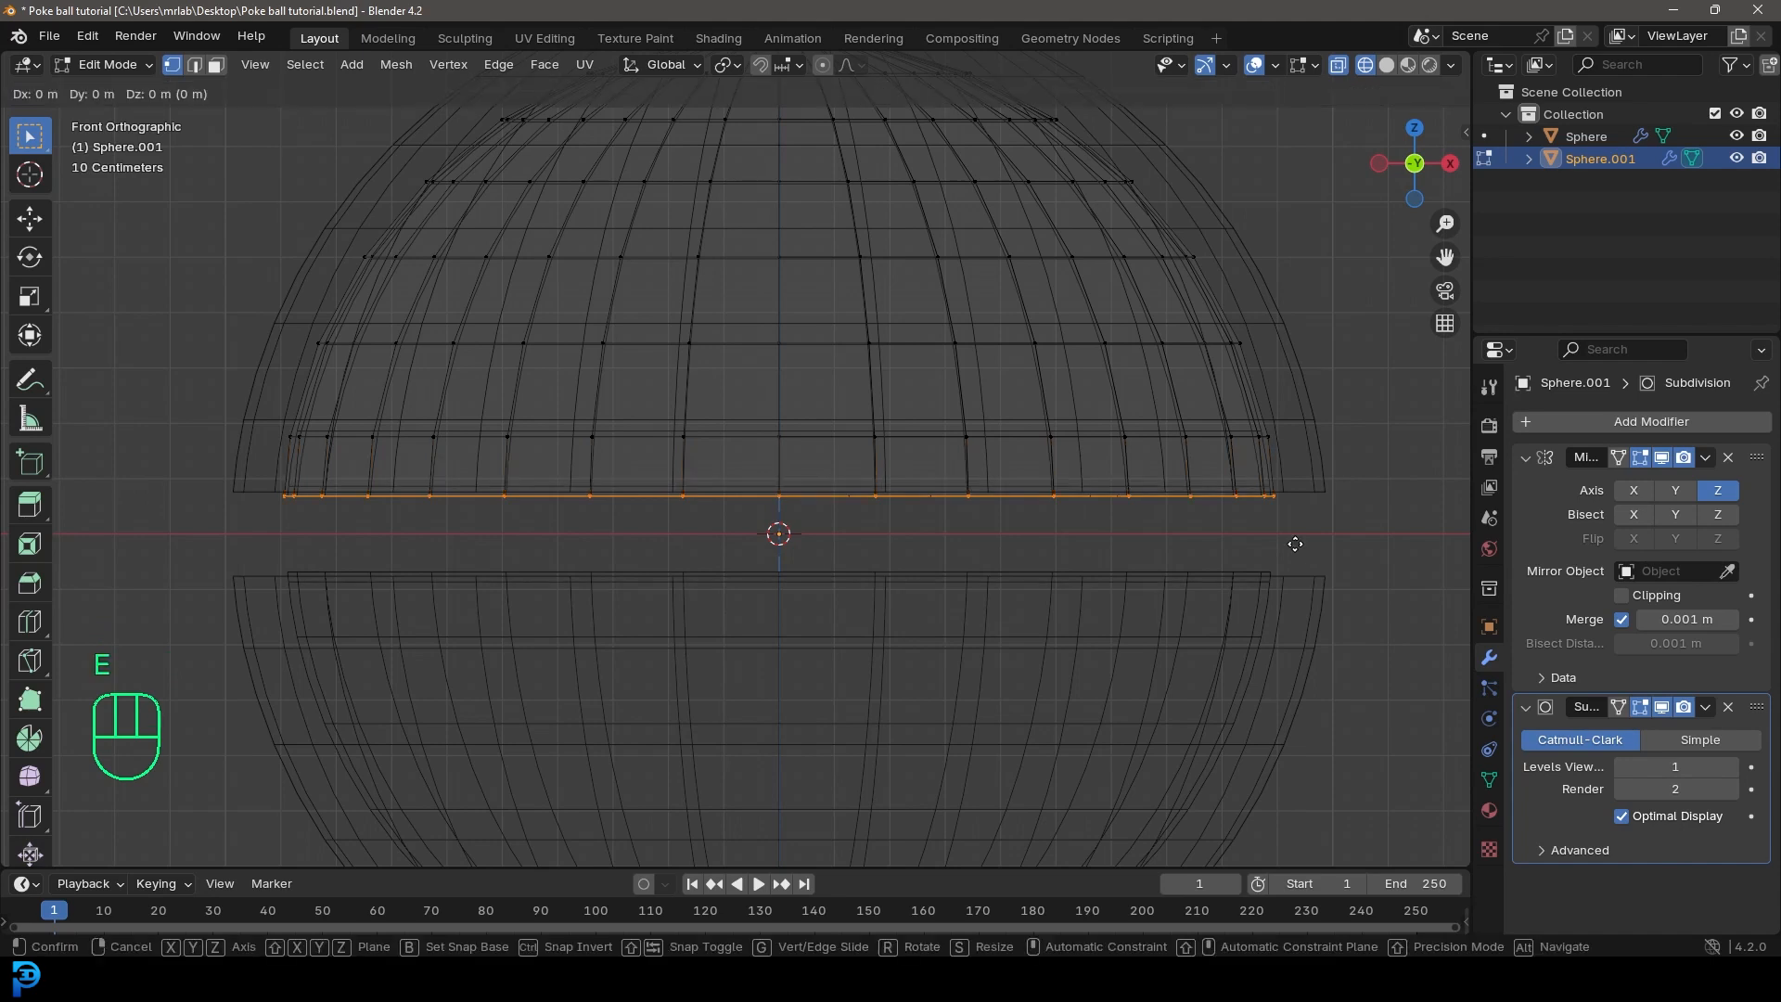
pyautogui.press('z')
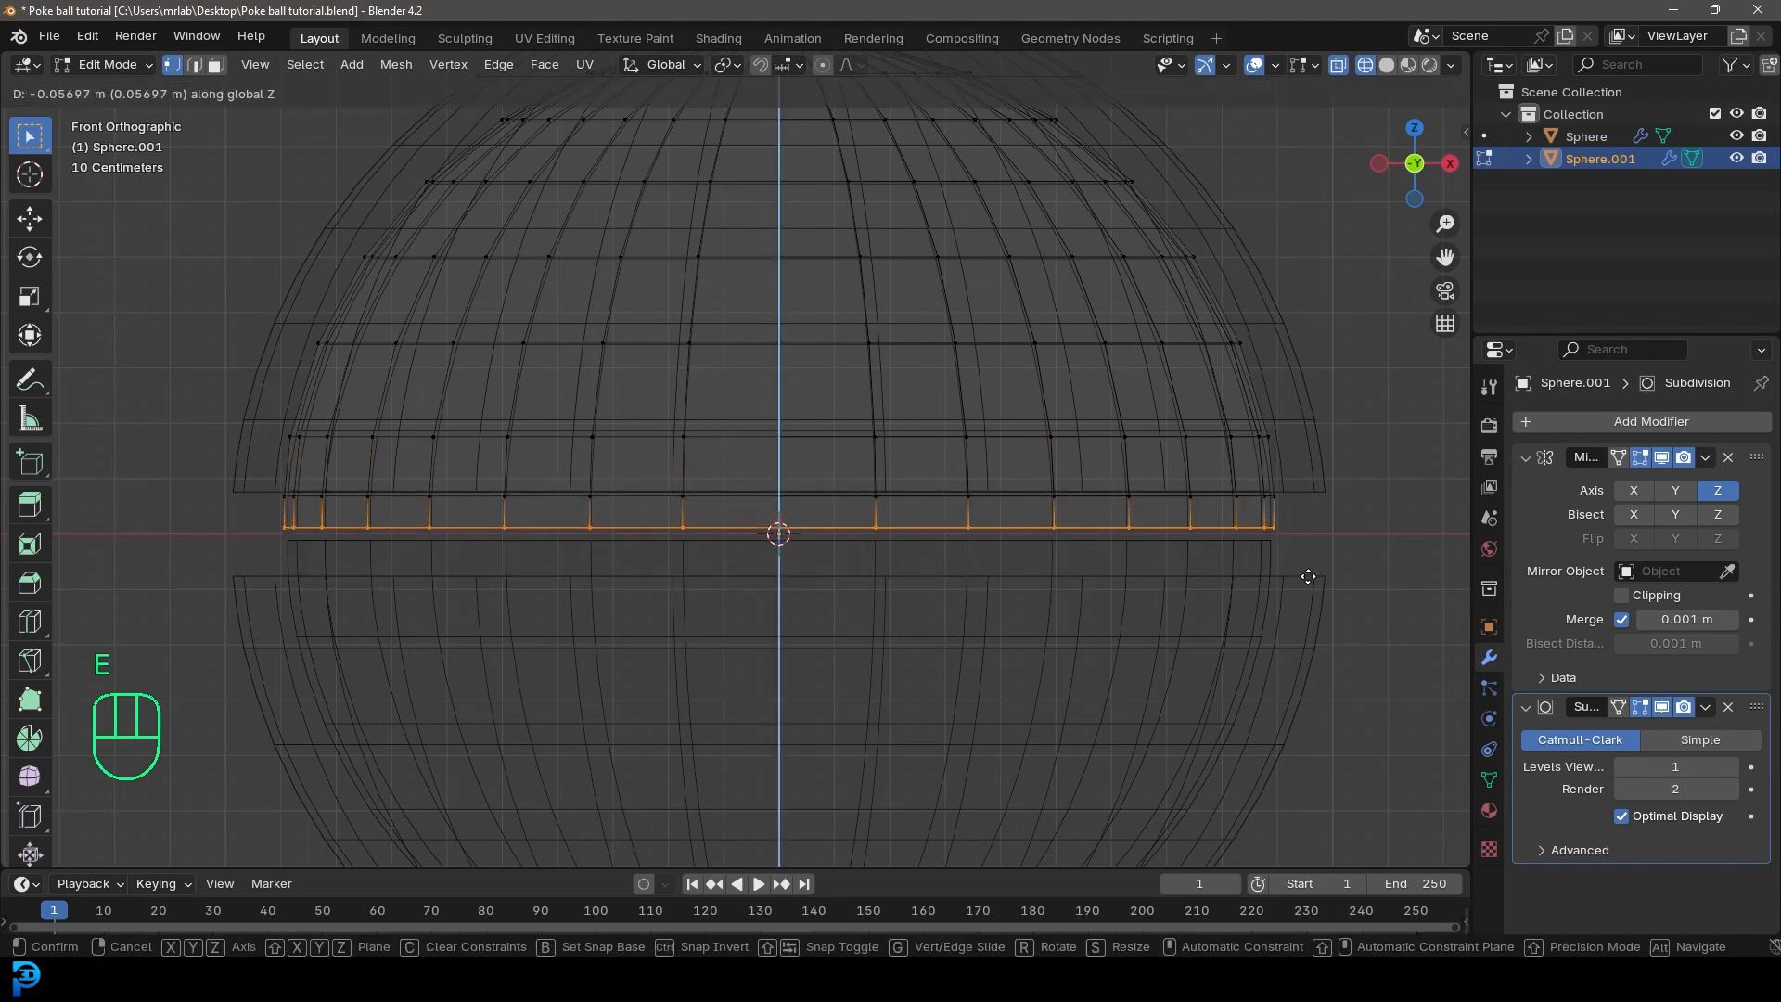
pyautogui.click(1309, 577)
pyautogui.press('z')
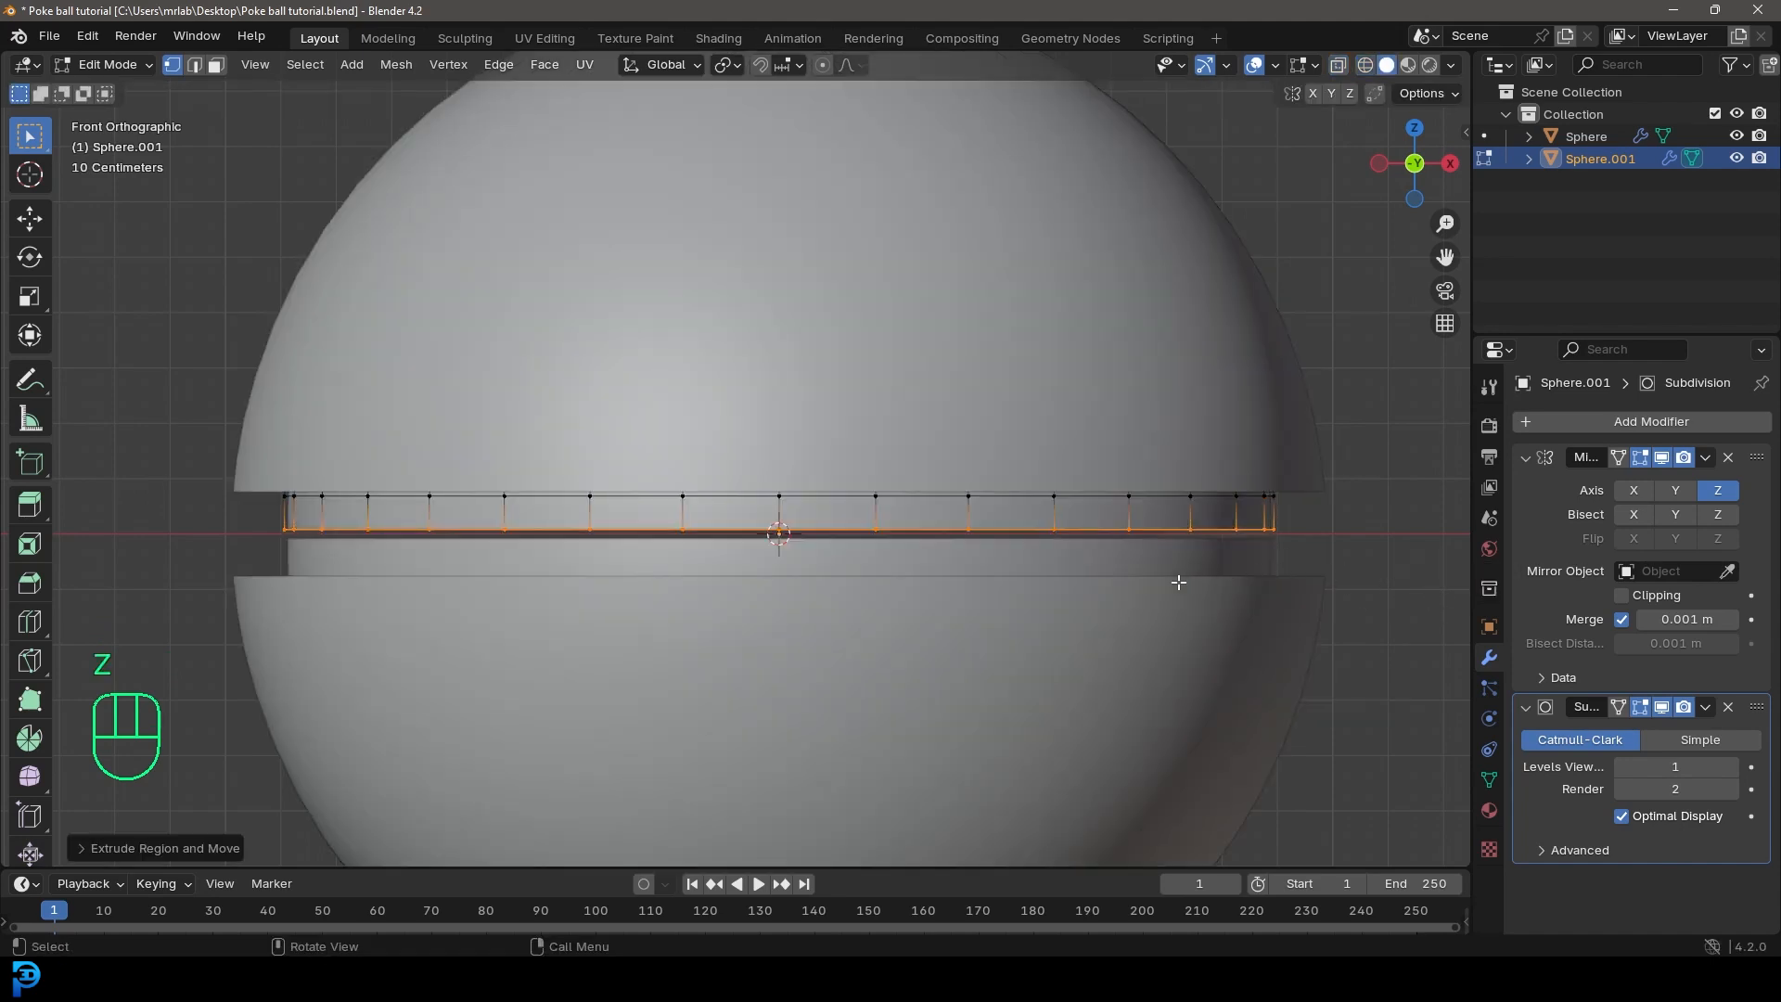
# Step: Select all of the inner shell's visible geometry, return to Object Mode, and inspect the seam between the halves
pyautogui.press('a')
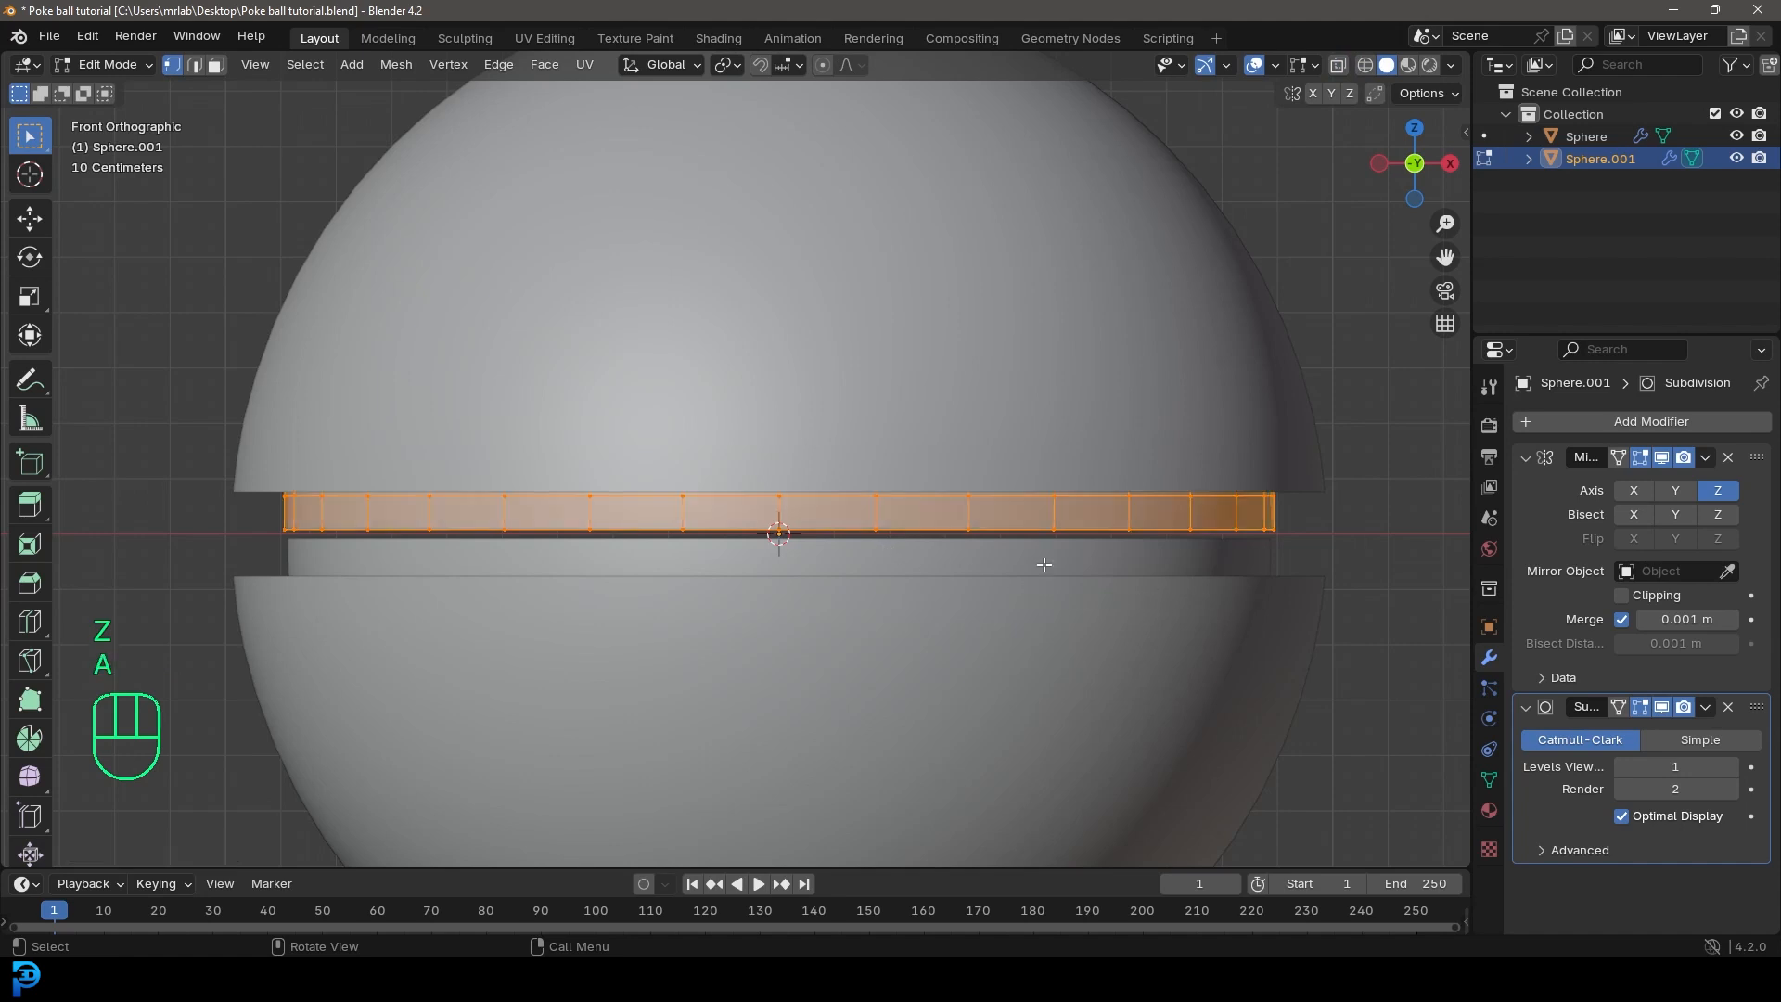
pyautogui.scroll(-3, 1299, 594)
pyautogui.press('Tab')
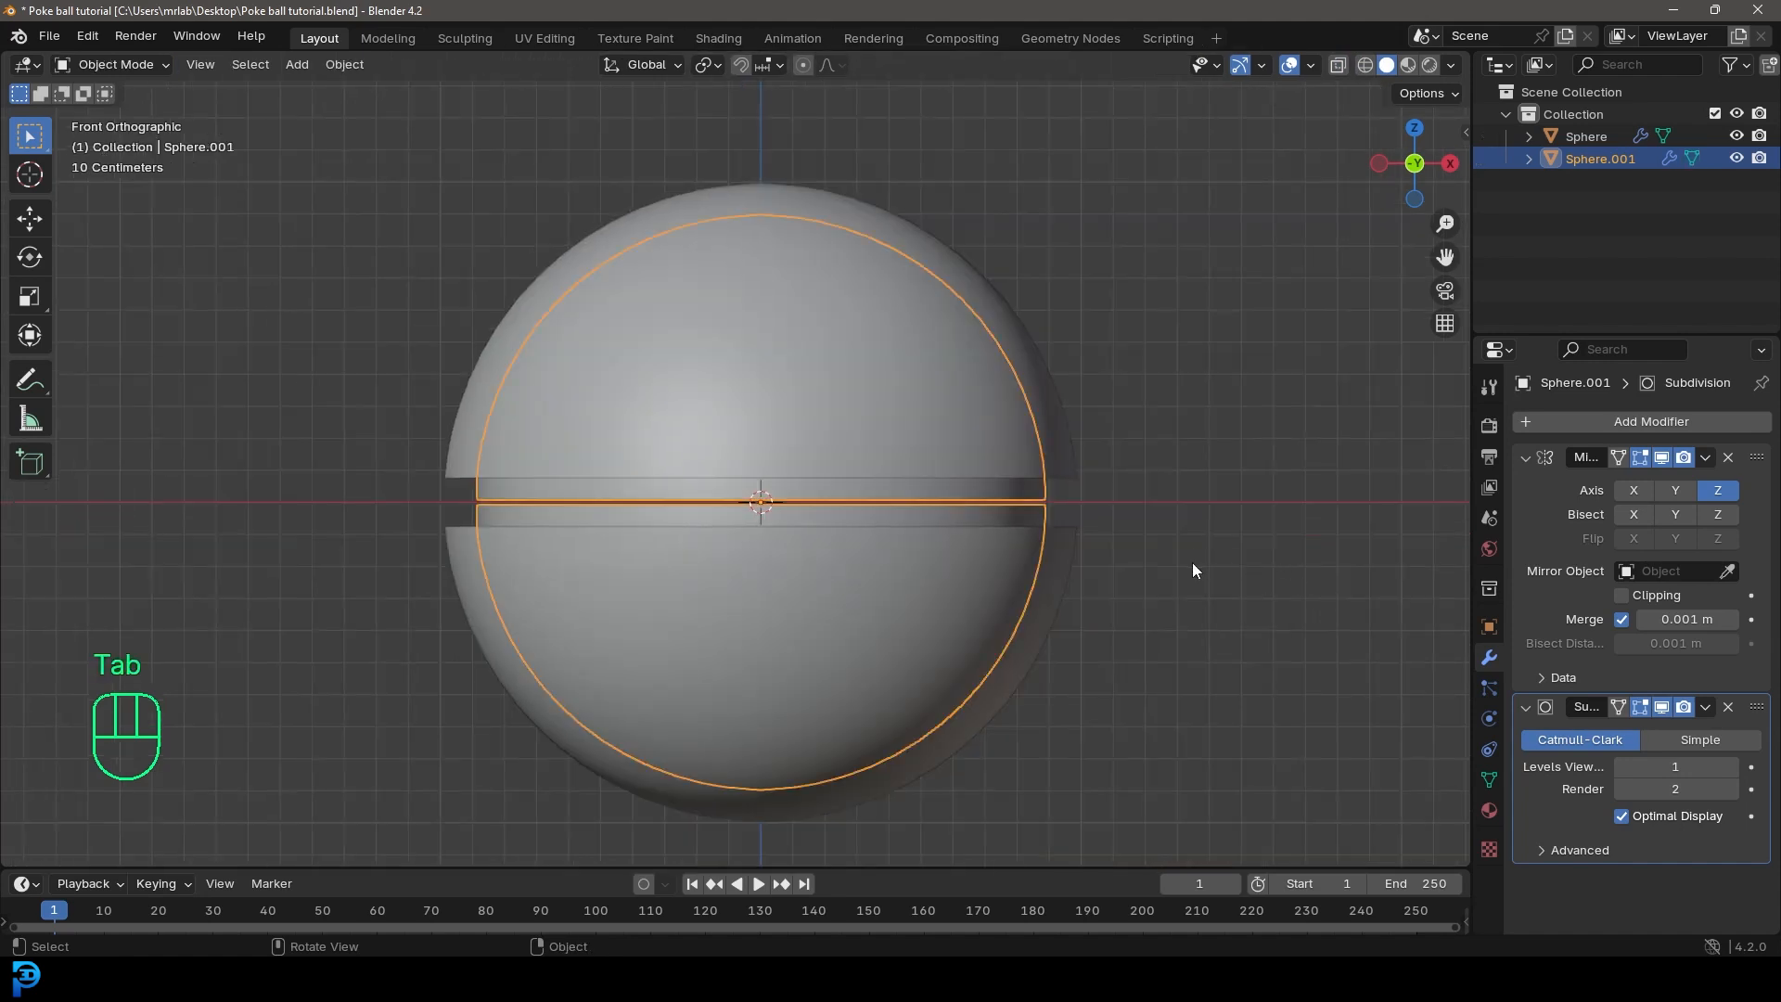
pyautogui.scroll(-3, 937, 434)
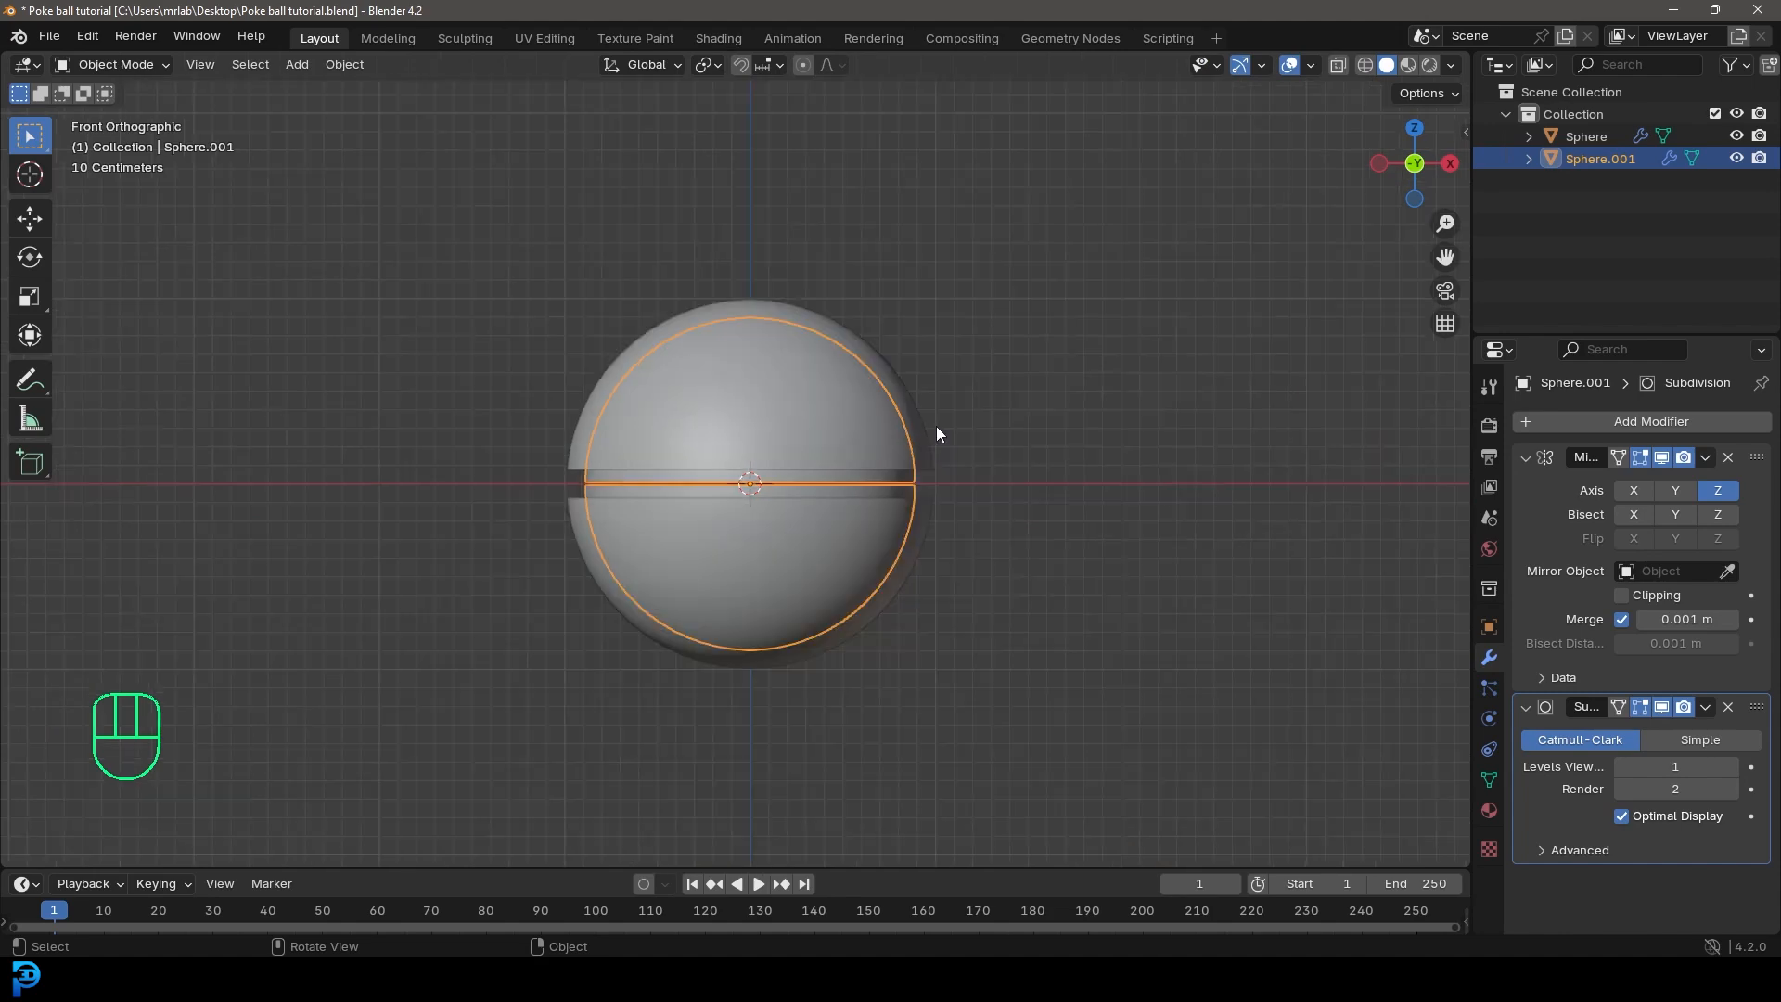
pyautogui.moveTo(804, 309); pyautogui.dragTo(896, 328, button='middle')
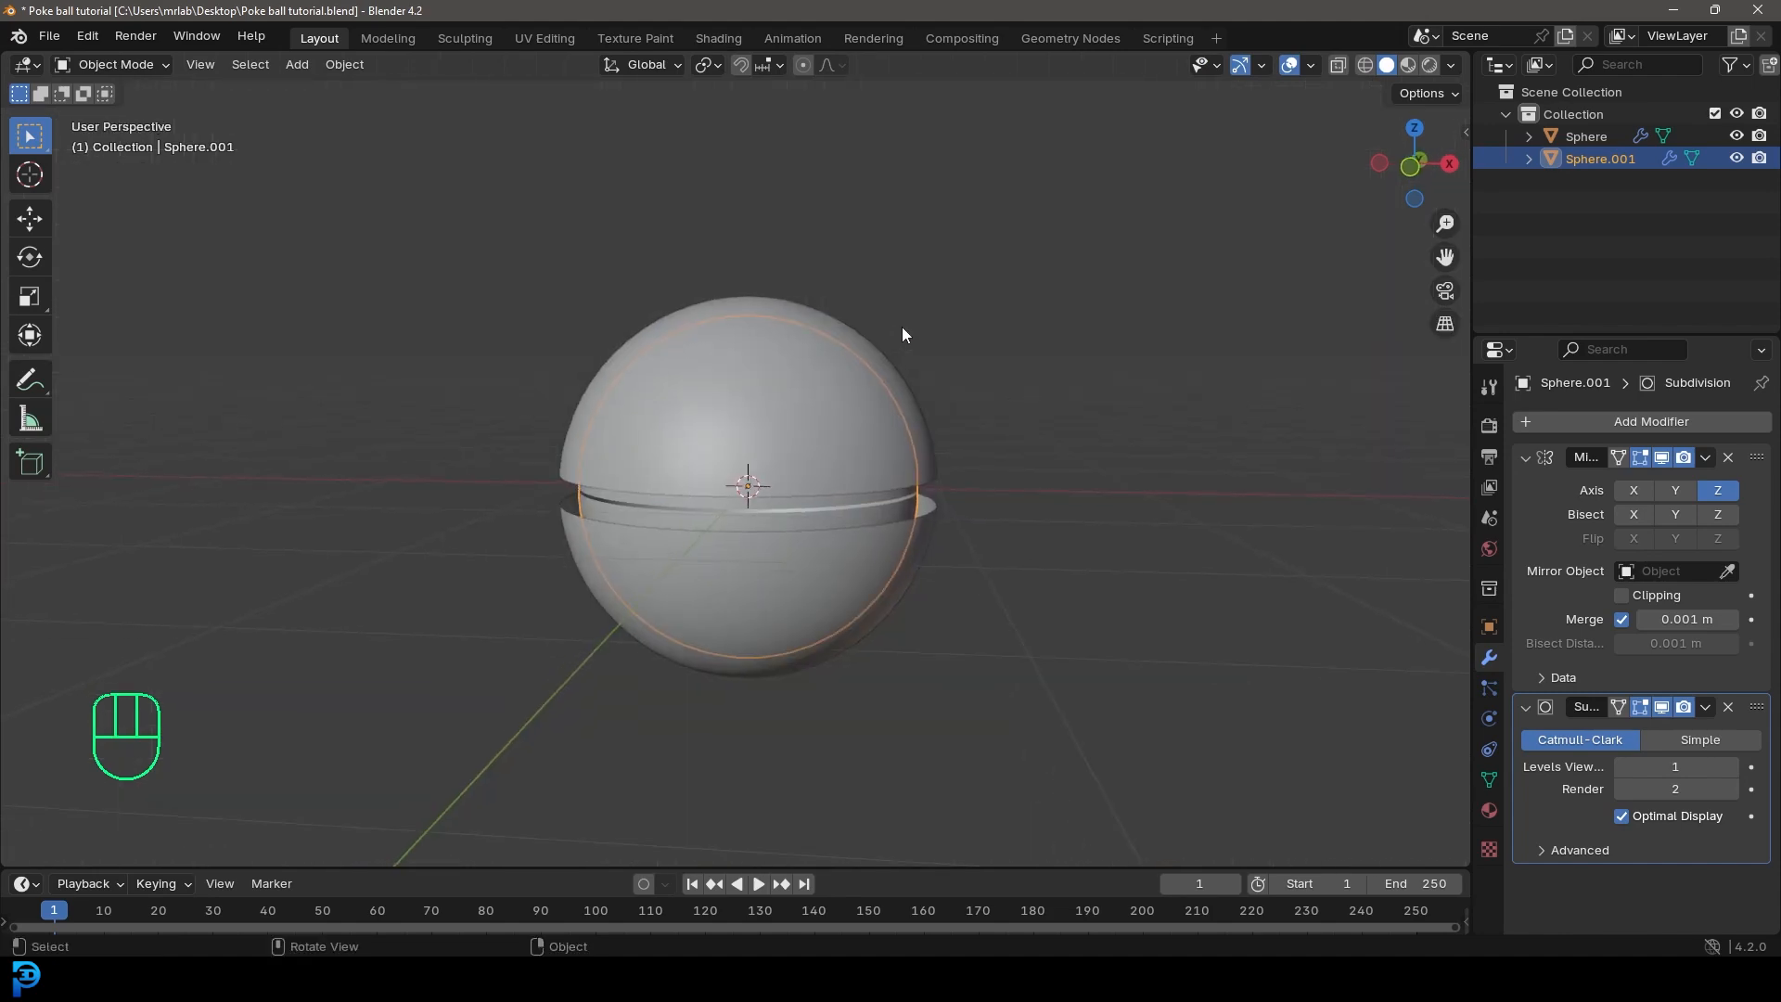
# Step: With nothing selected in front view, add a cylinder mesh with 38 vertices
pyautogui.press('KP_1')
pyautogui.hotkey('alt', 'a')
pyautogui.scroll(3, 902, 327)
pyautogui.hotkey('shift', 'a')
pyautogui.moveTo(793, 352)
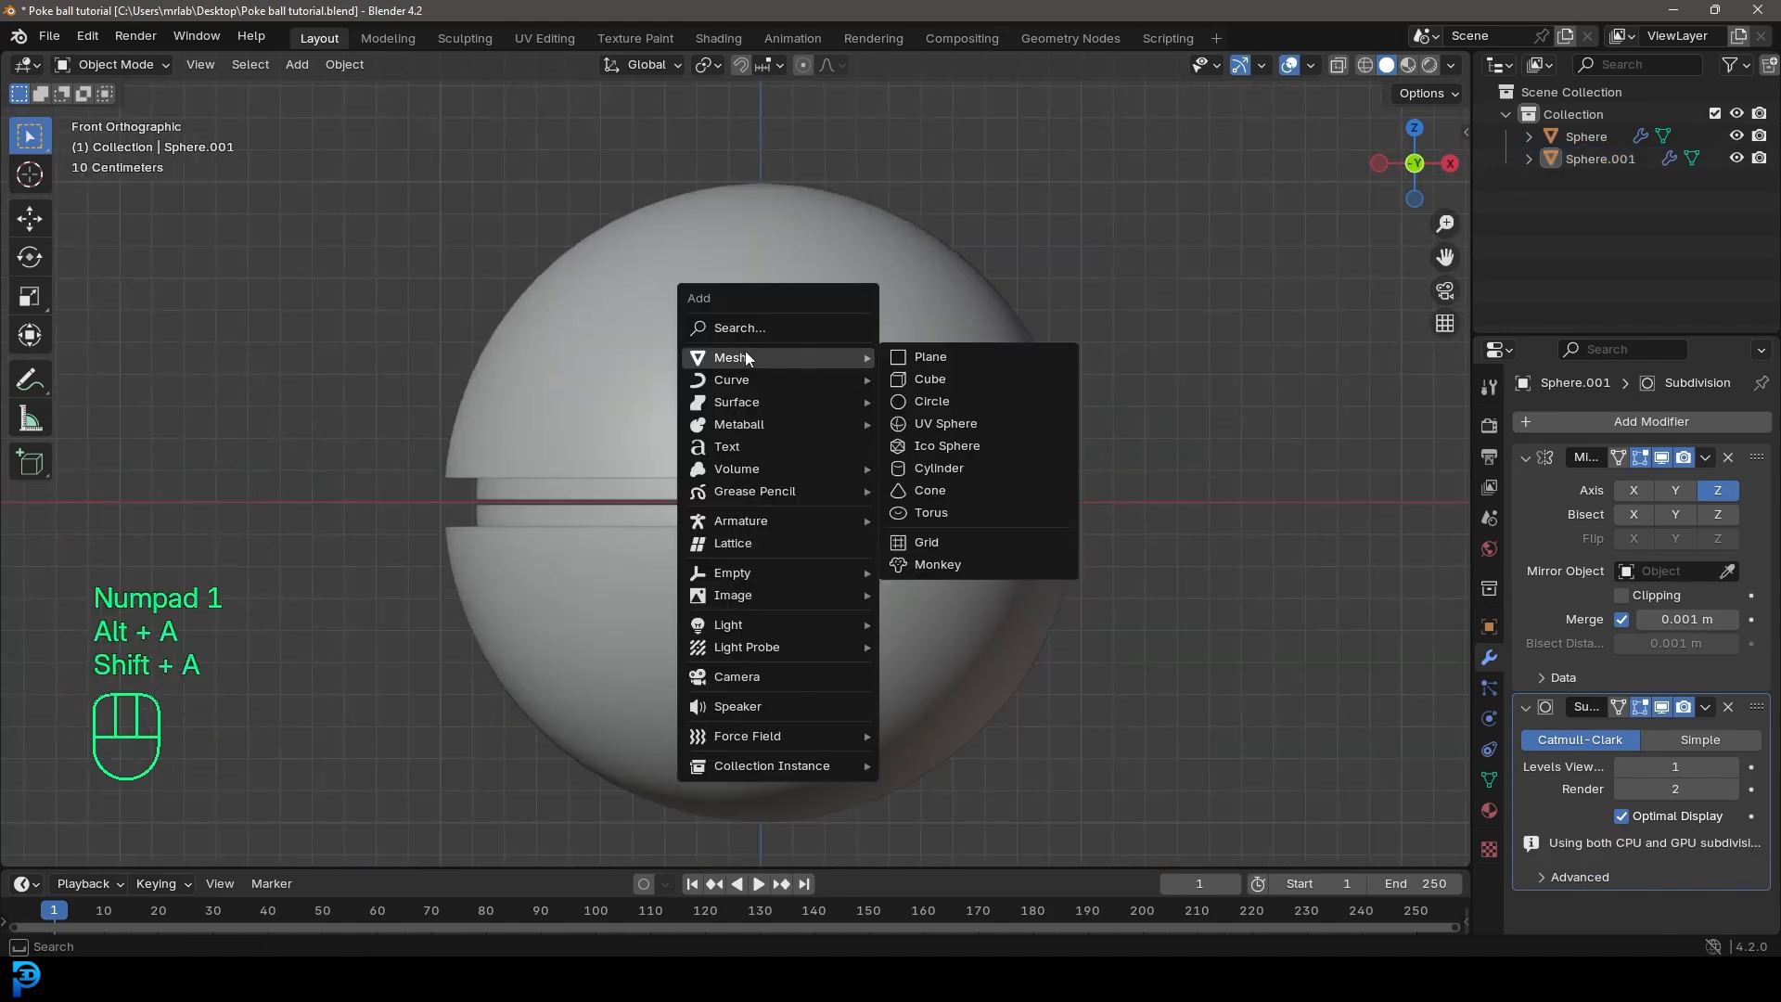
pyautogui.click(959, 467)
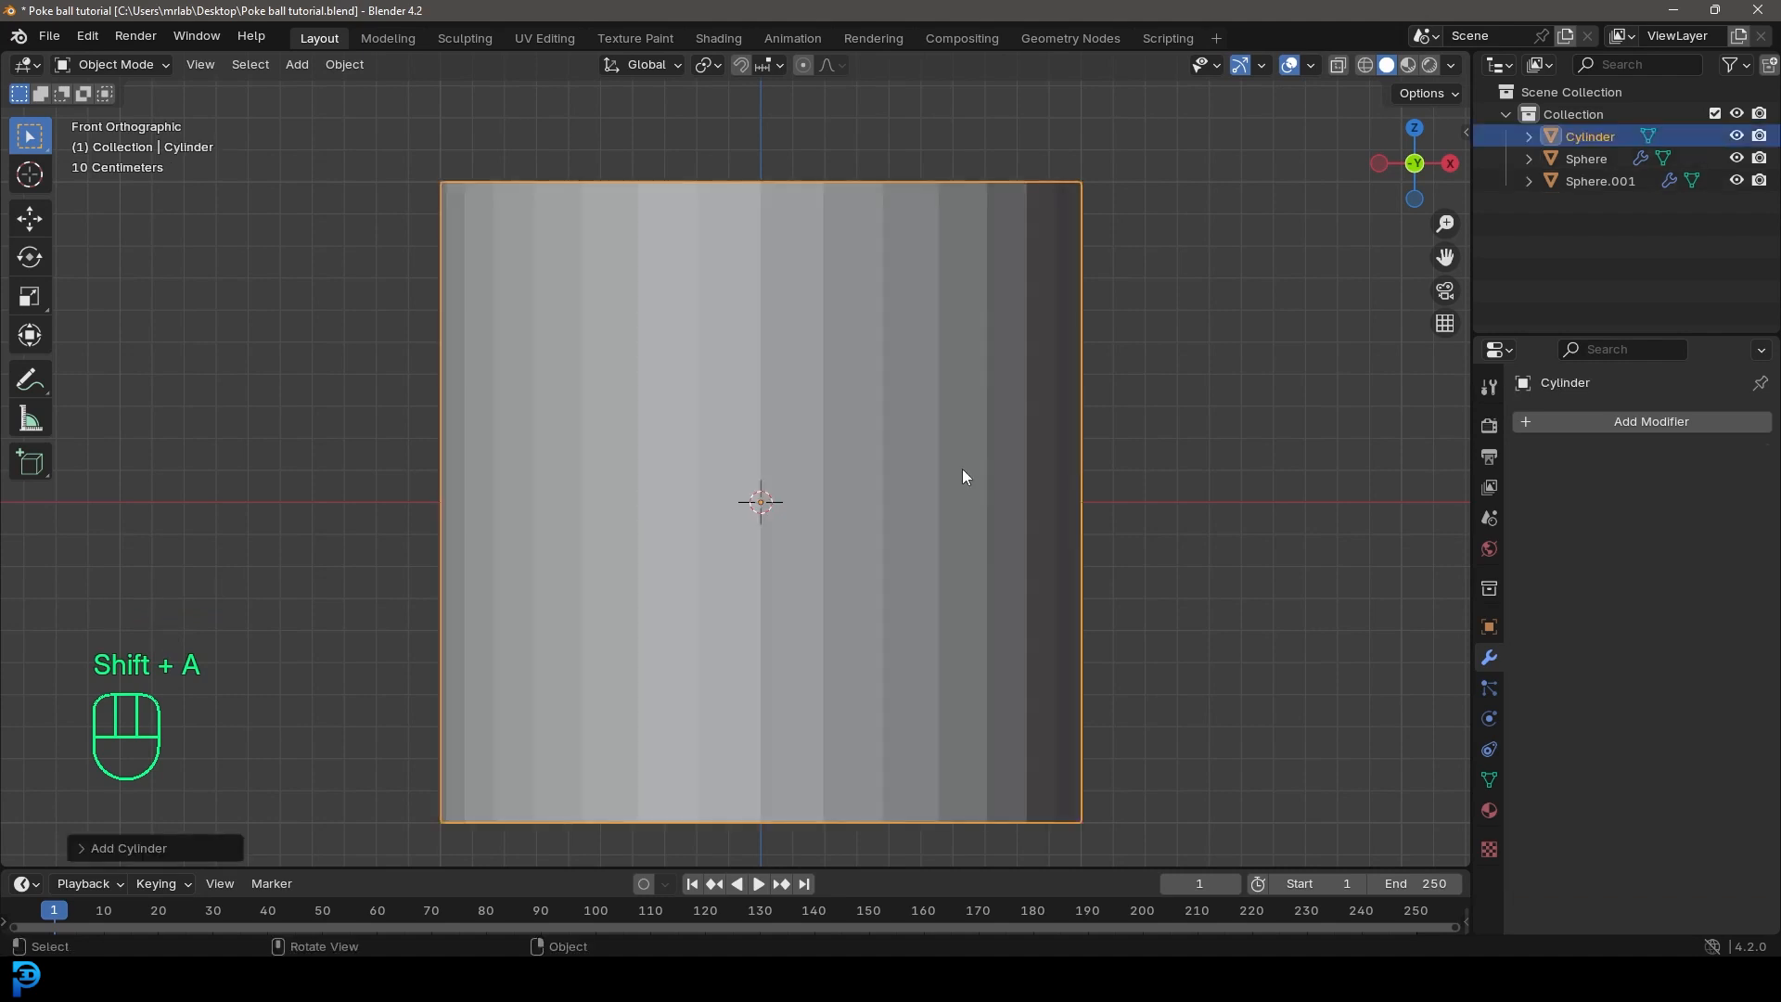
pyautogui.click(81, 848)
pyautogui.click(278, 585)
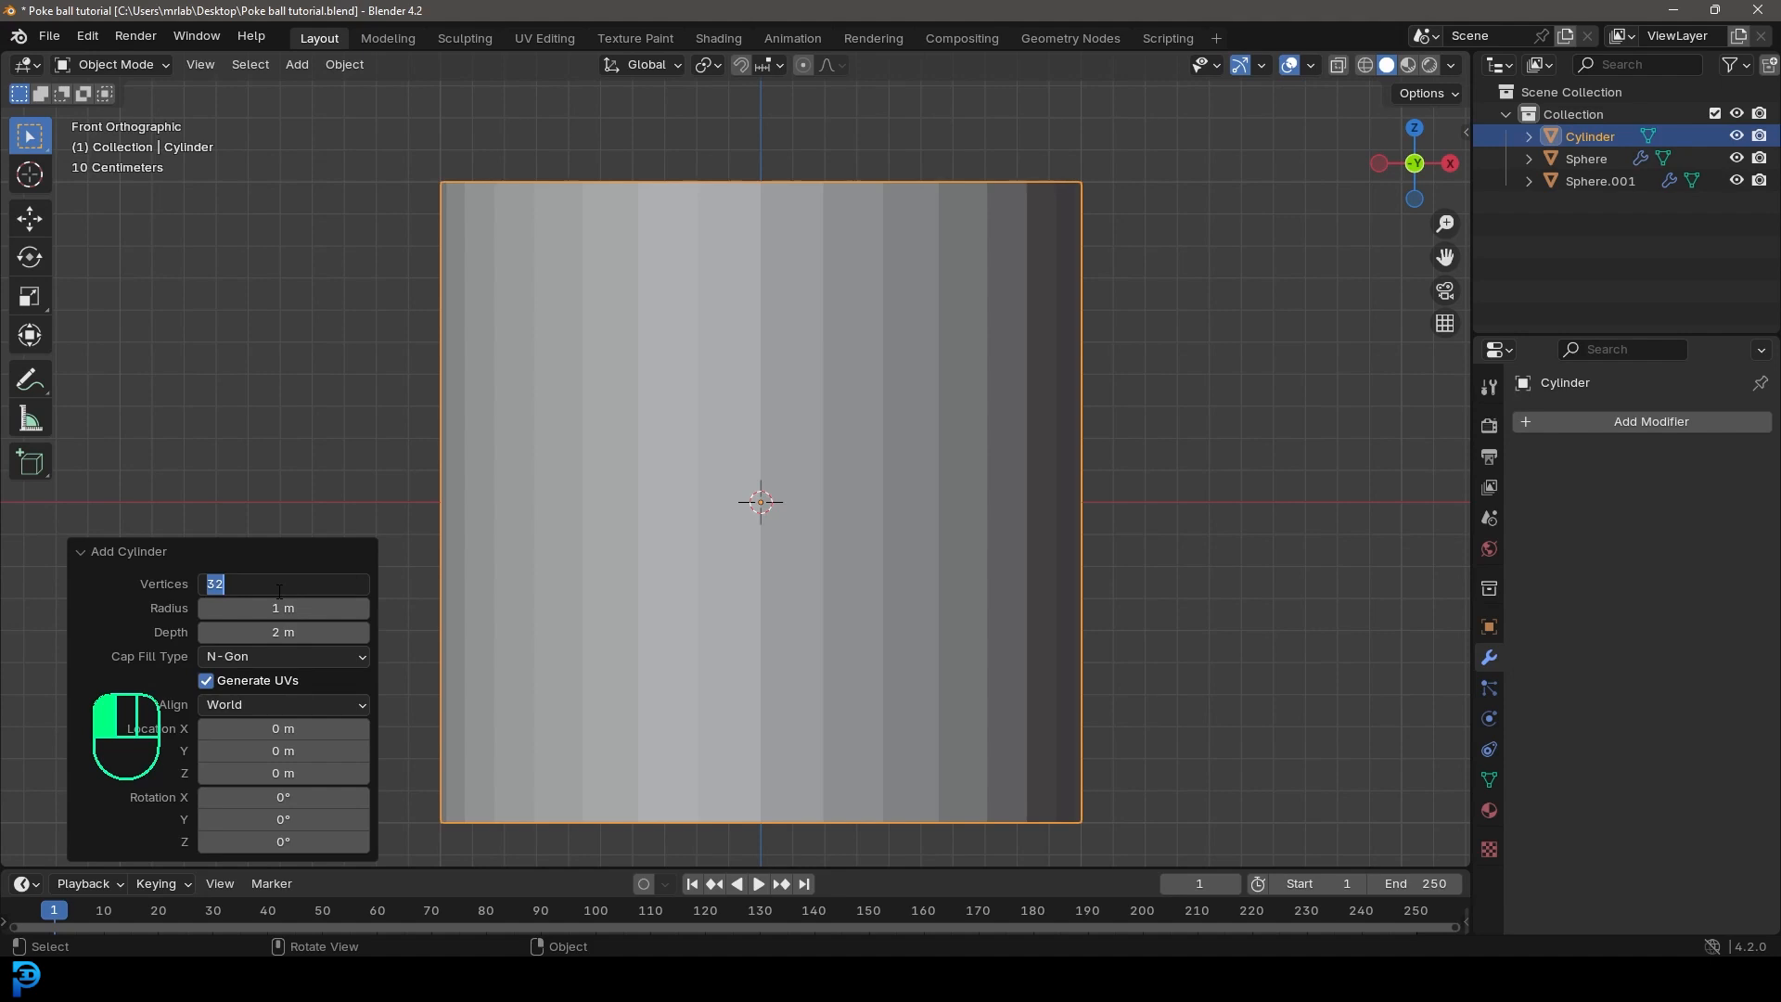
pyautogui.write('38')
pyautogui.press('Return')
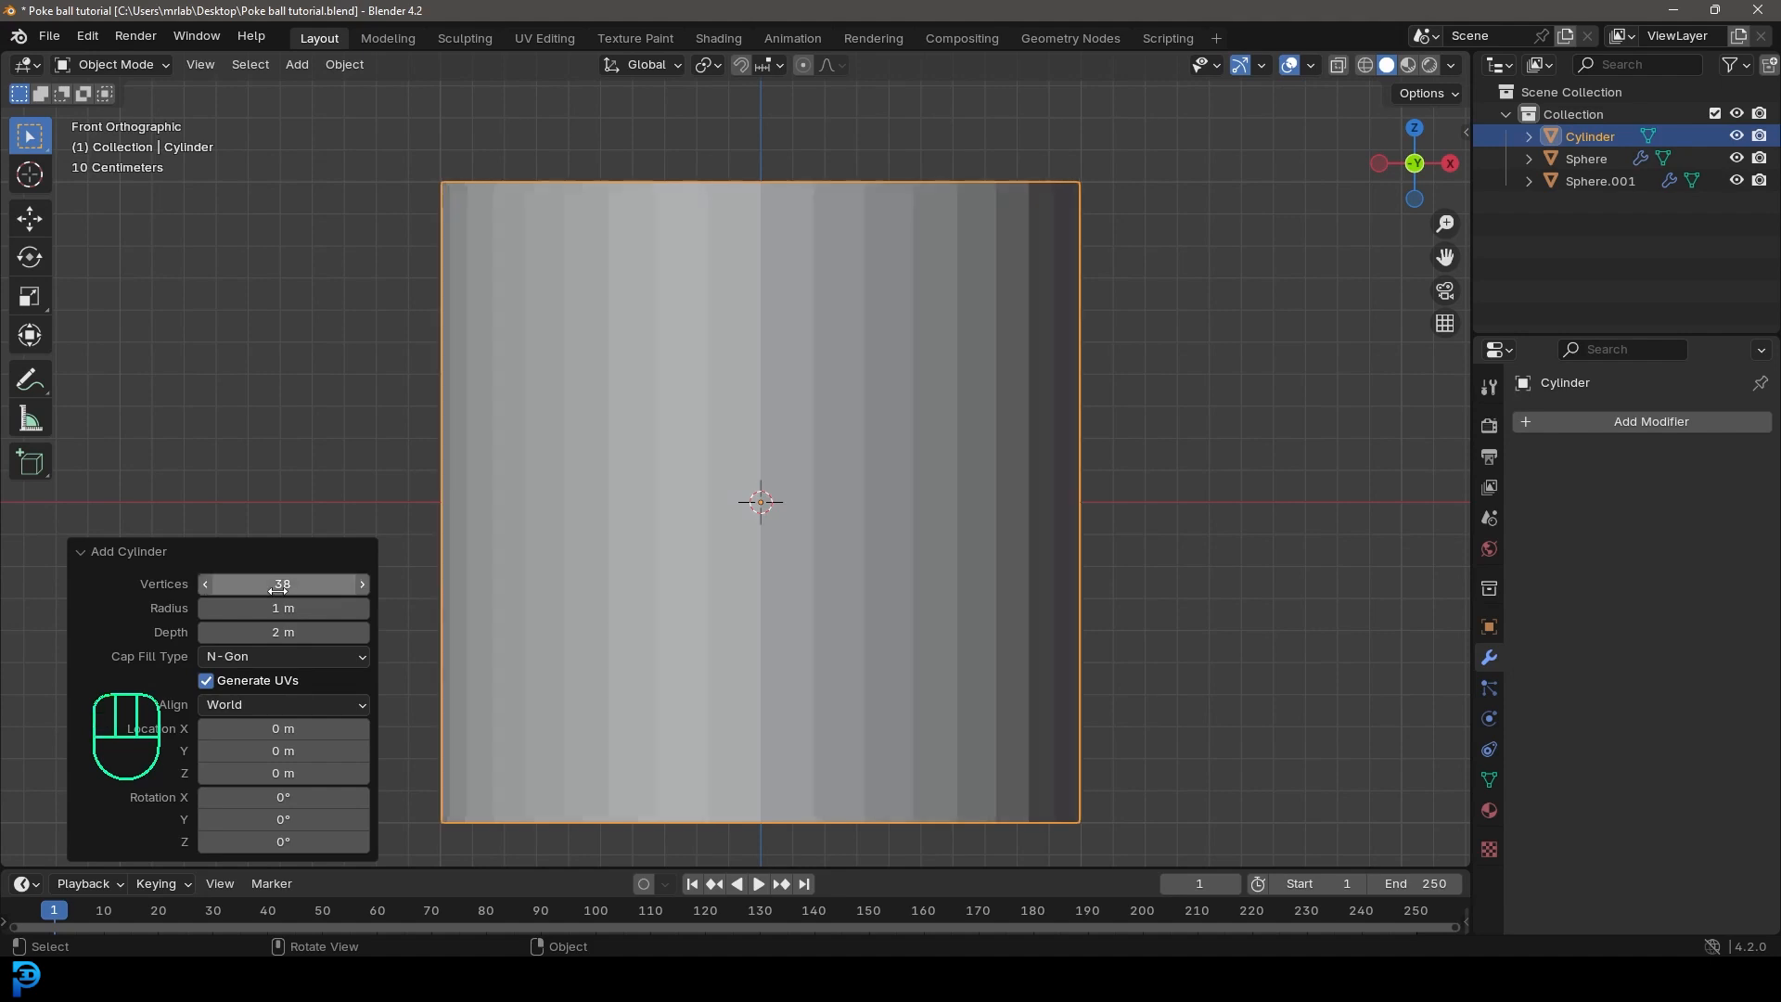
pyautogui.click(81, 552)
pyautogui.scroll(-1, 851, 354)
# Step: Rotate the cylinder 90 degrees about X and scale it down to about a third of the ball's width
pyautogui.write('rx')
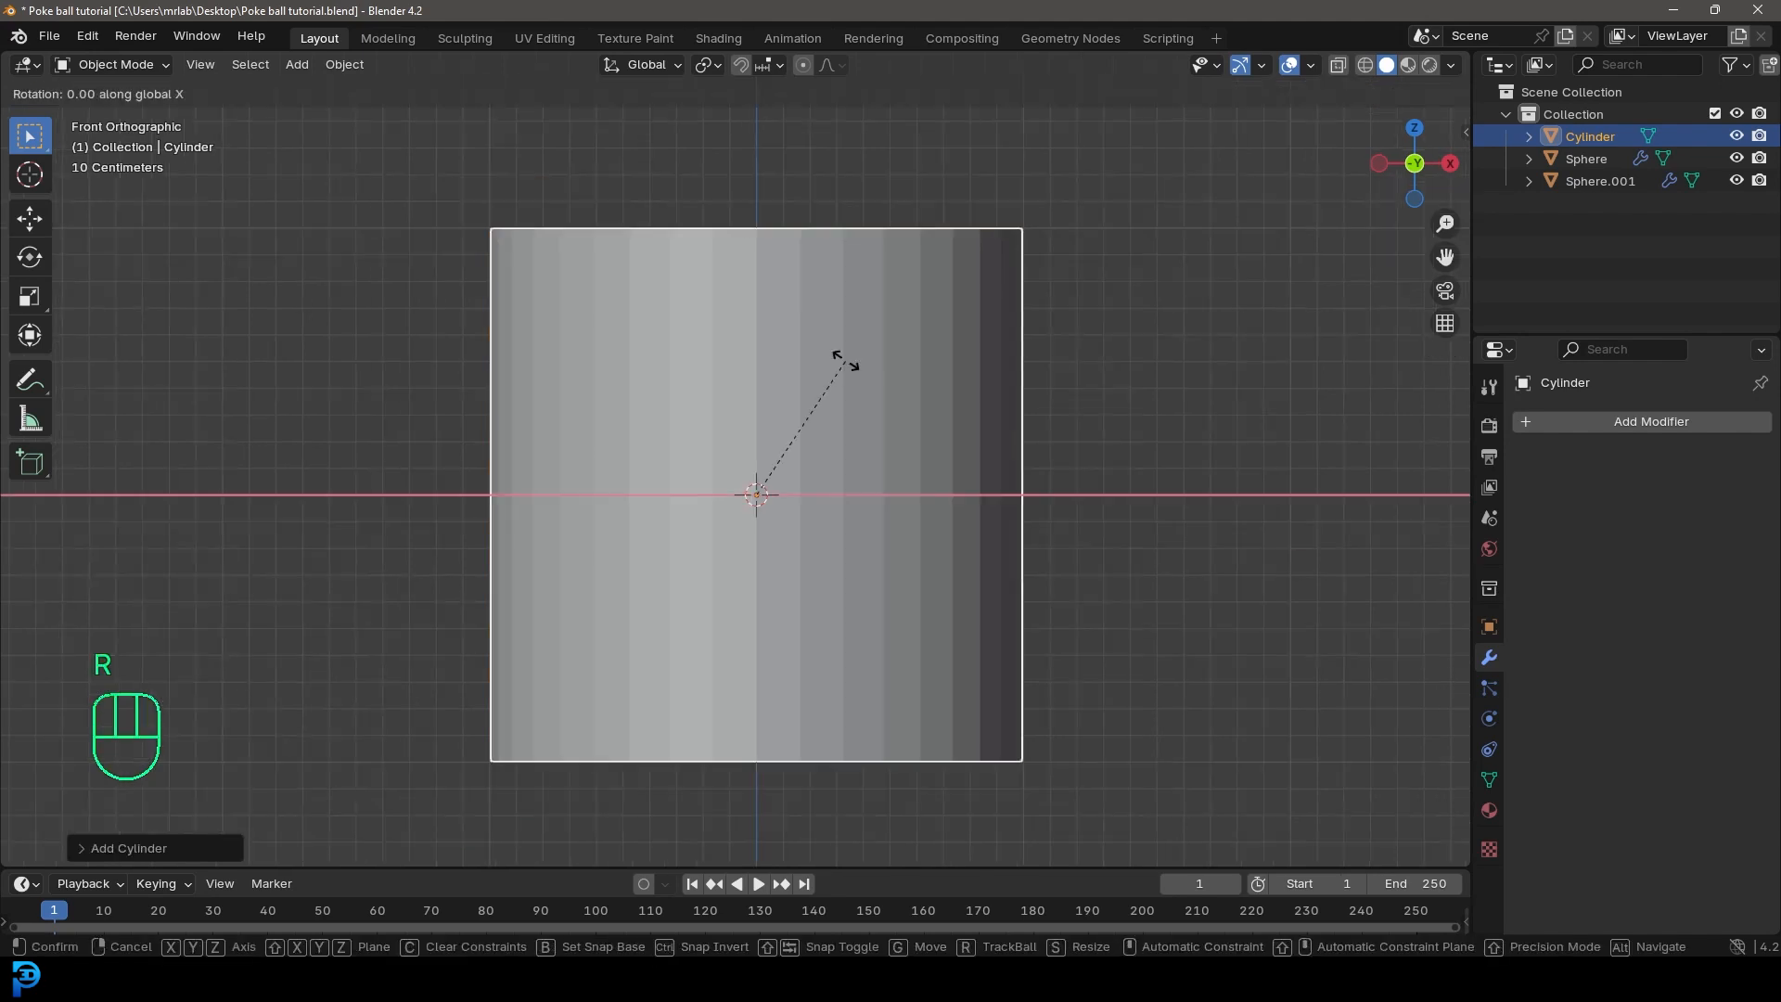
pyautogui.write('90')
pyautogui.click(844, 360)
pyautogui.scroll(2, 886, 400)
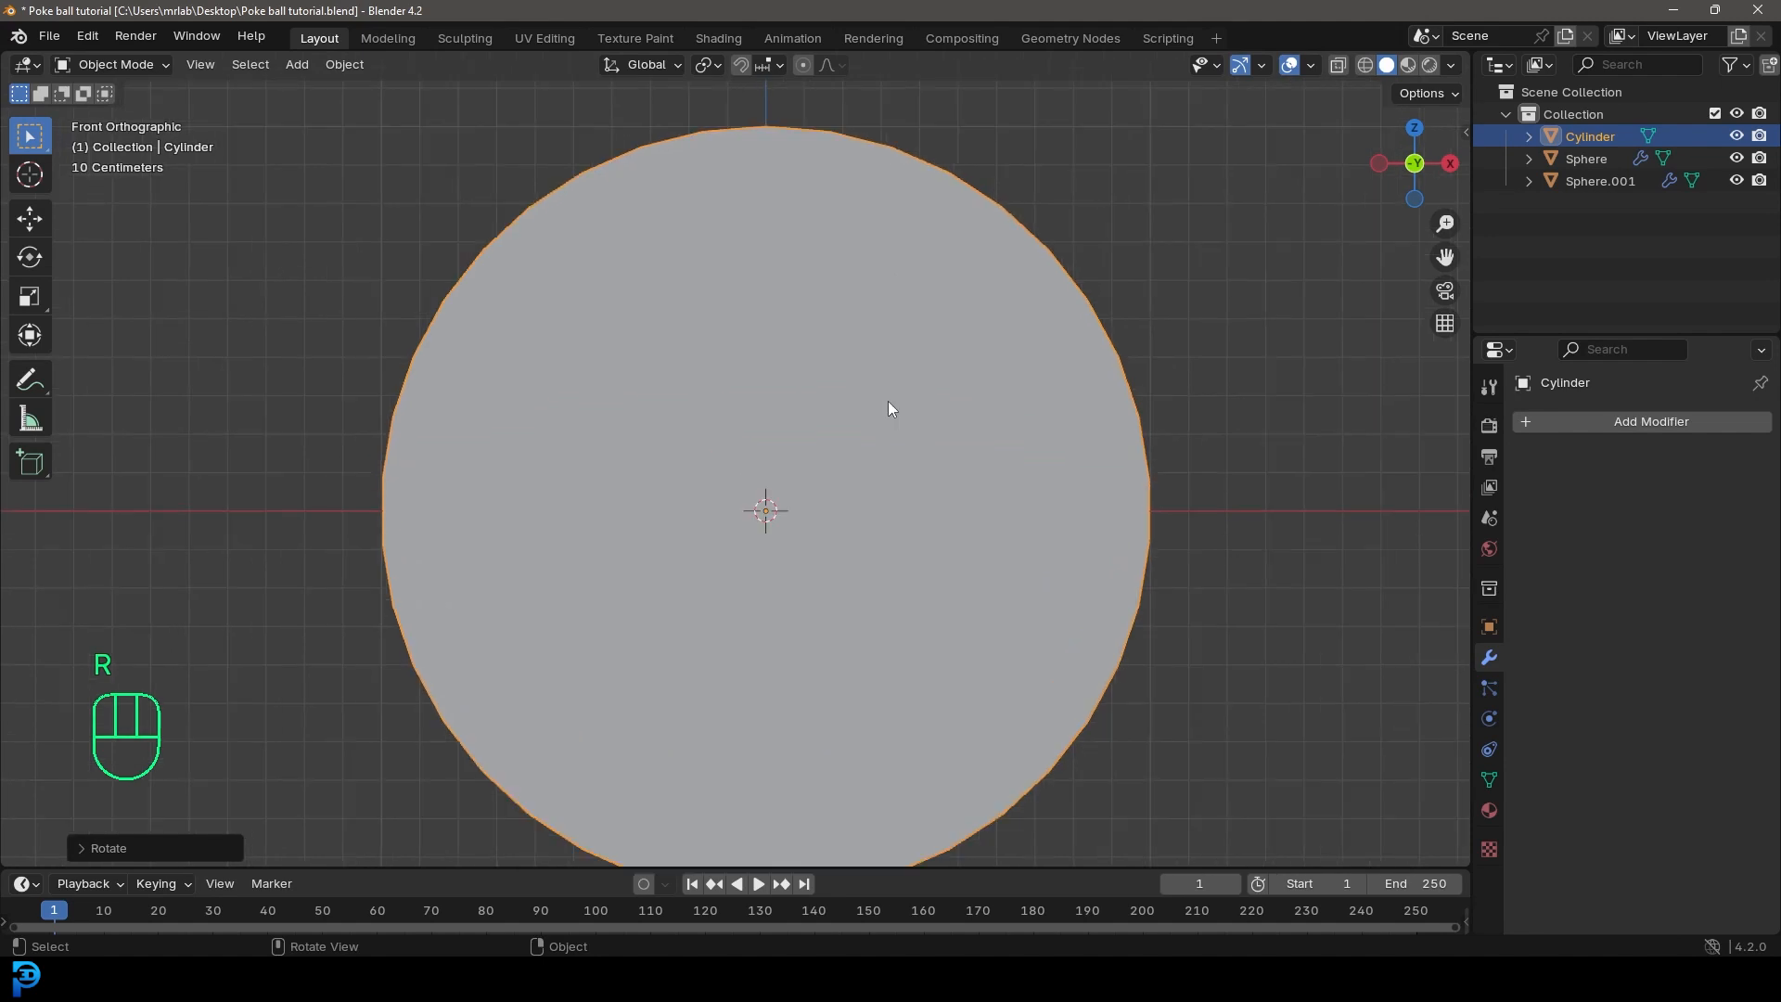
pyautogui.scroll(-2, 1262, 534)
pyautogui.press('s')
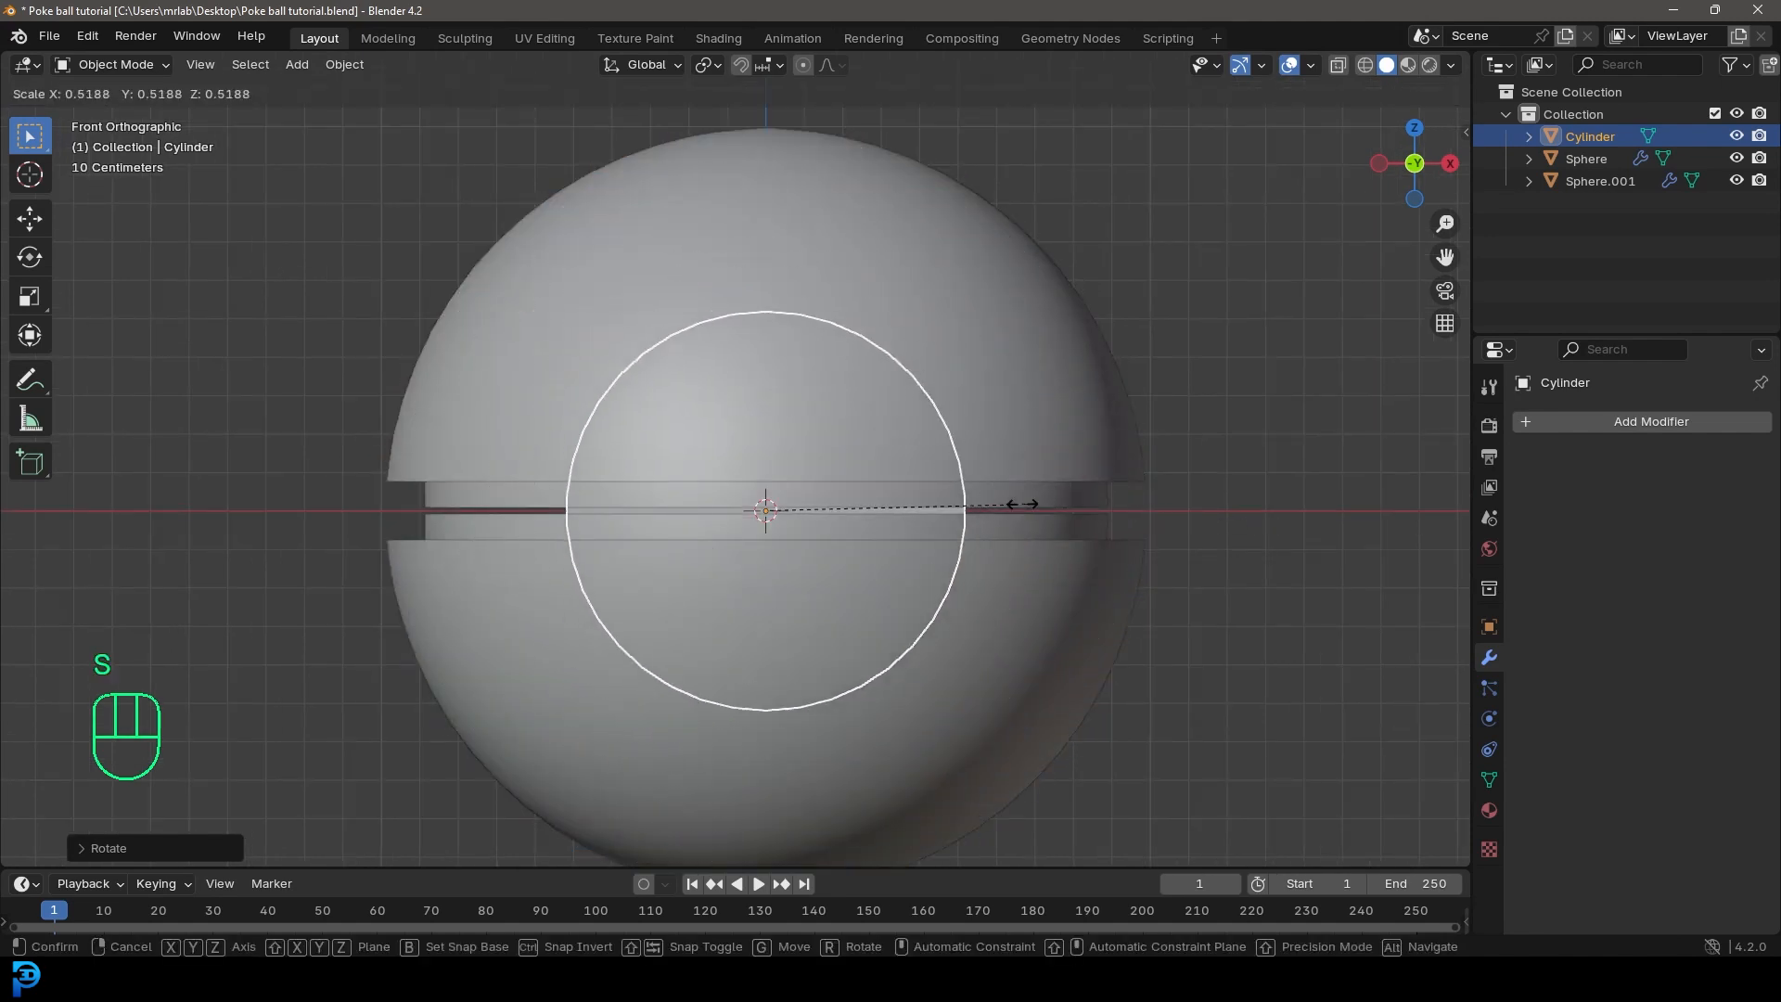
pyautogui.click(940, 507)
# Step: Move the cylinder about -0.87 m along Y so it sticks halfway out of the ball's front
pyautogui.press('KP_3')
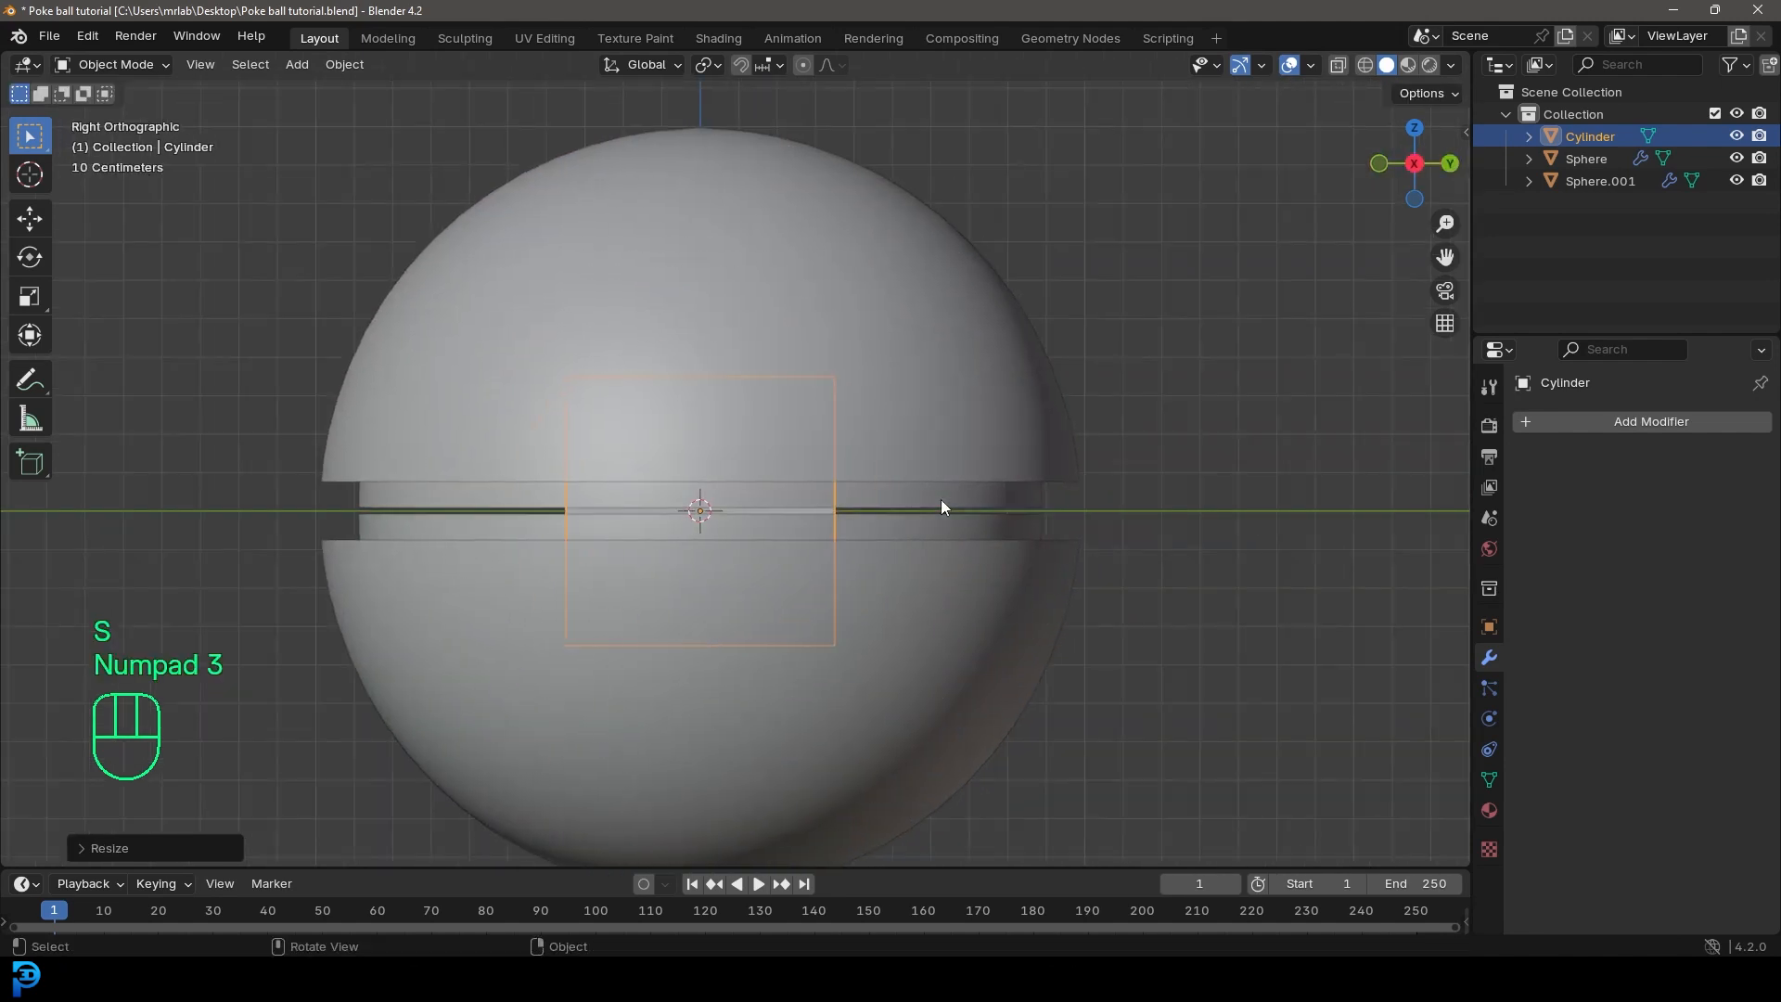
pyautogui.press('g')
pyautogui.press('y')
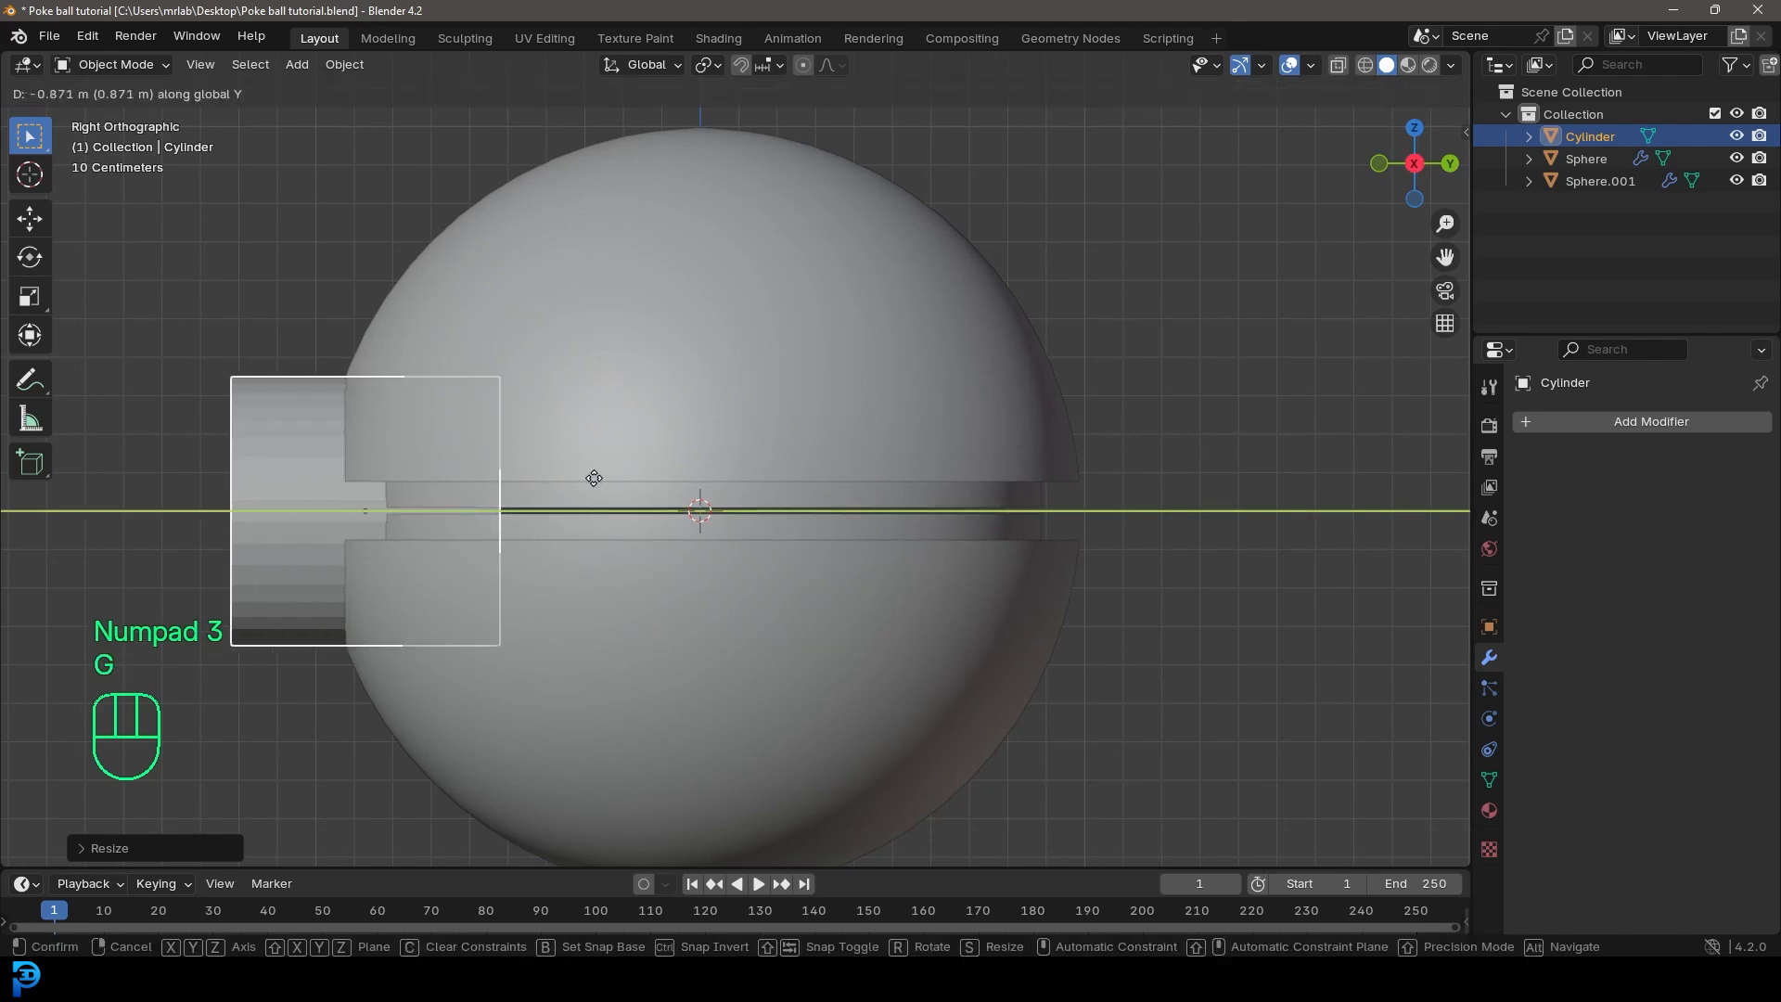
pyautogui.click(589, 480)
pyautogui.scroll(-3, 603, 410)
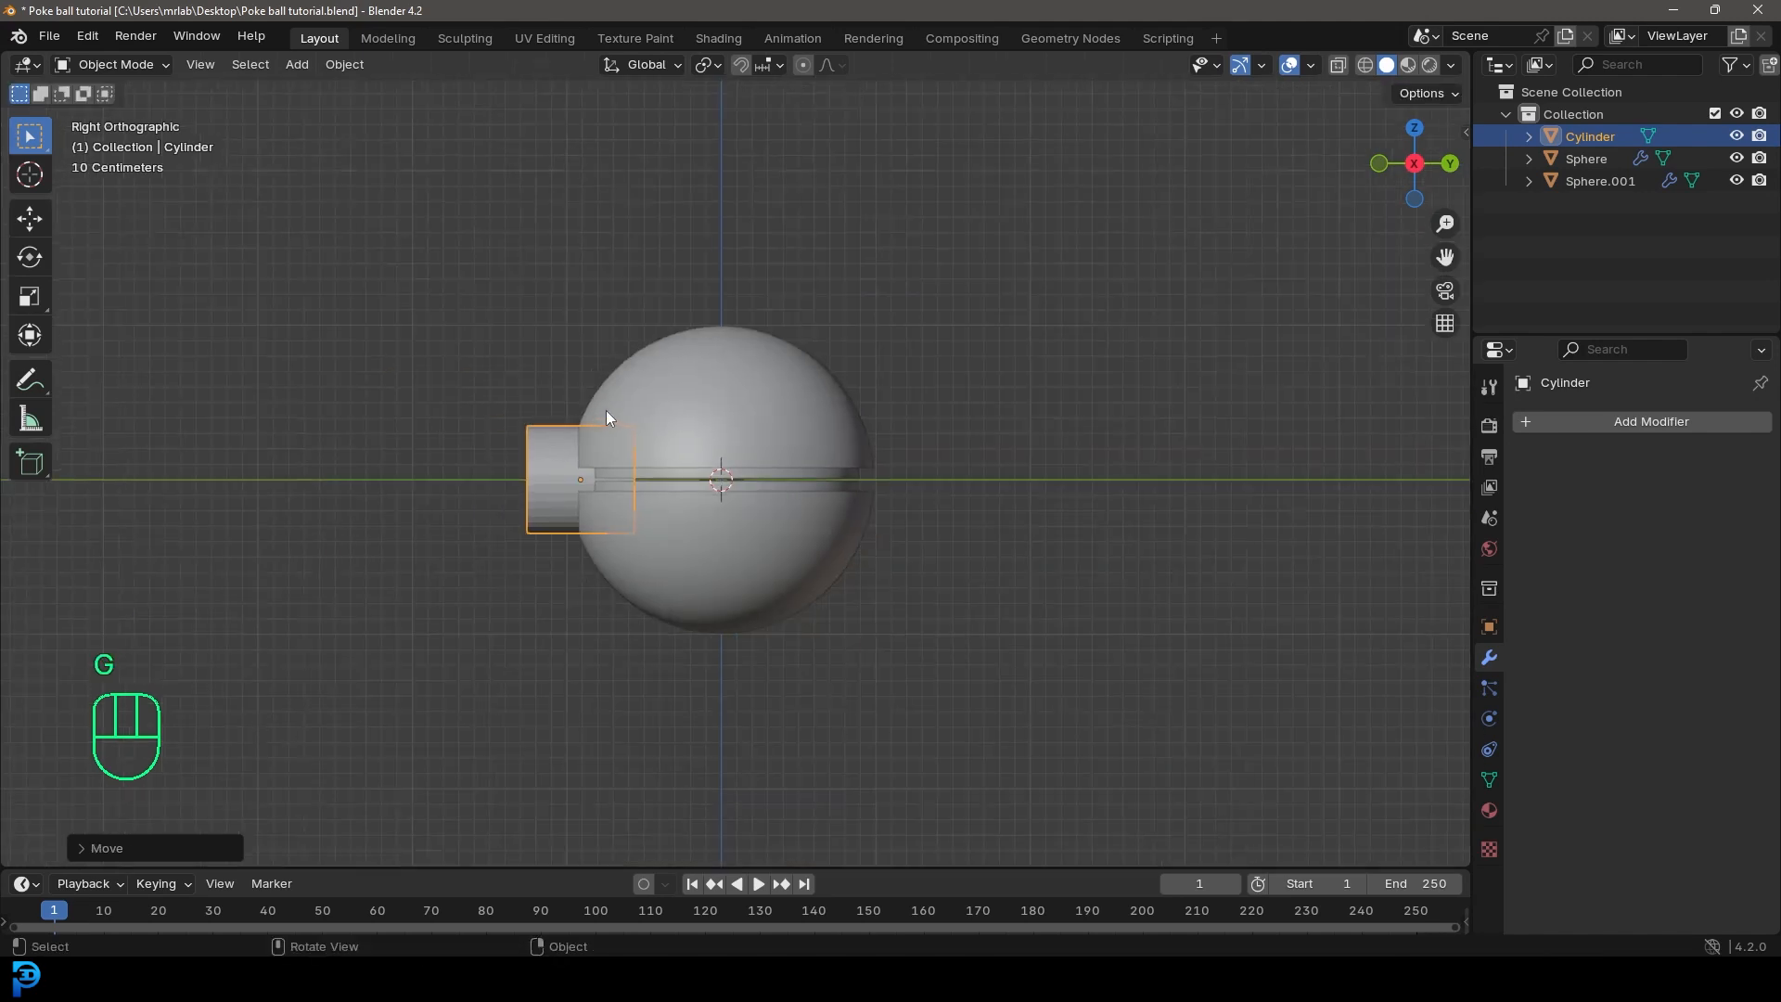
pyautogui.moveTo(603, 399); pyautogui.dragTo(1026, 409, button='middle')
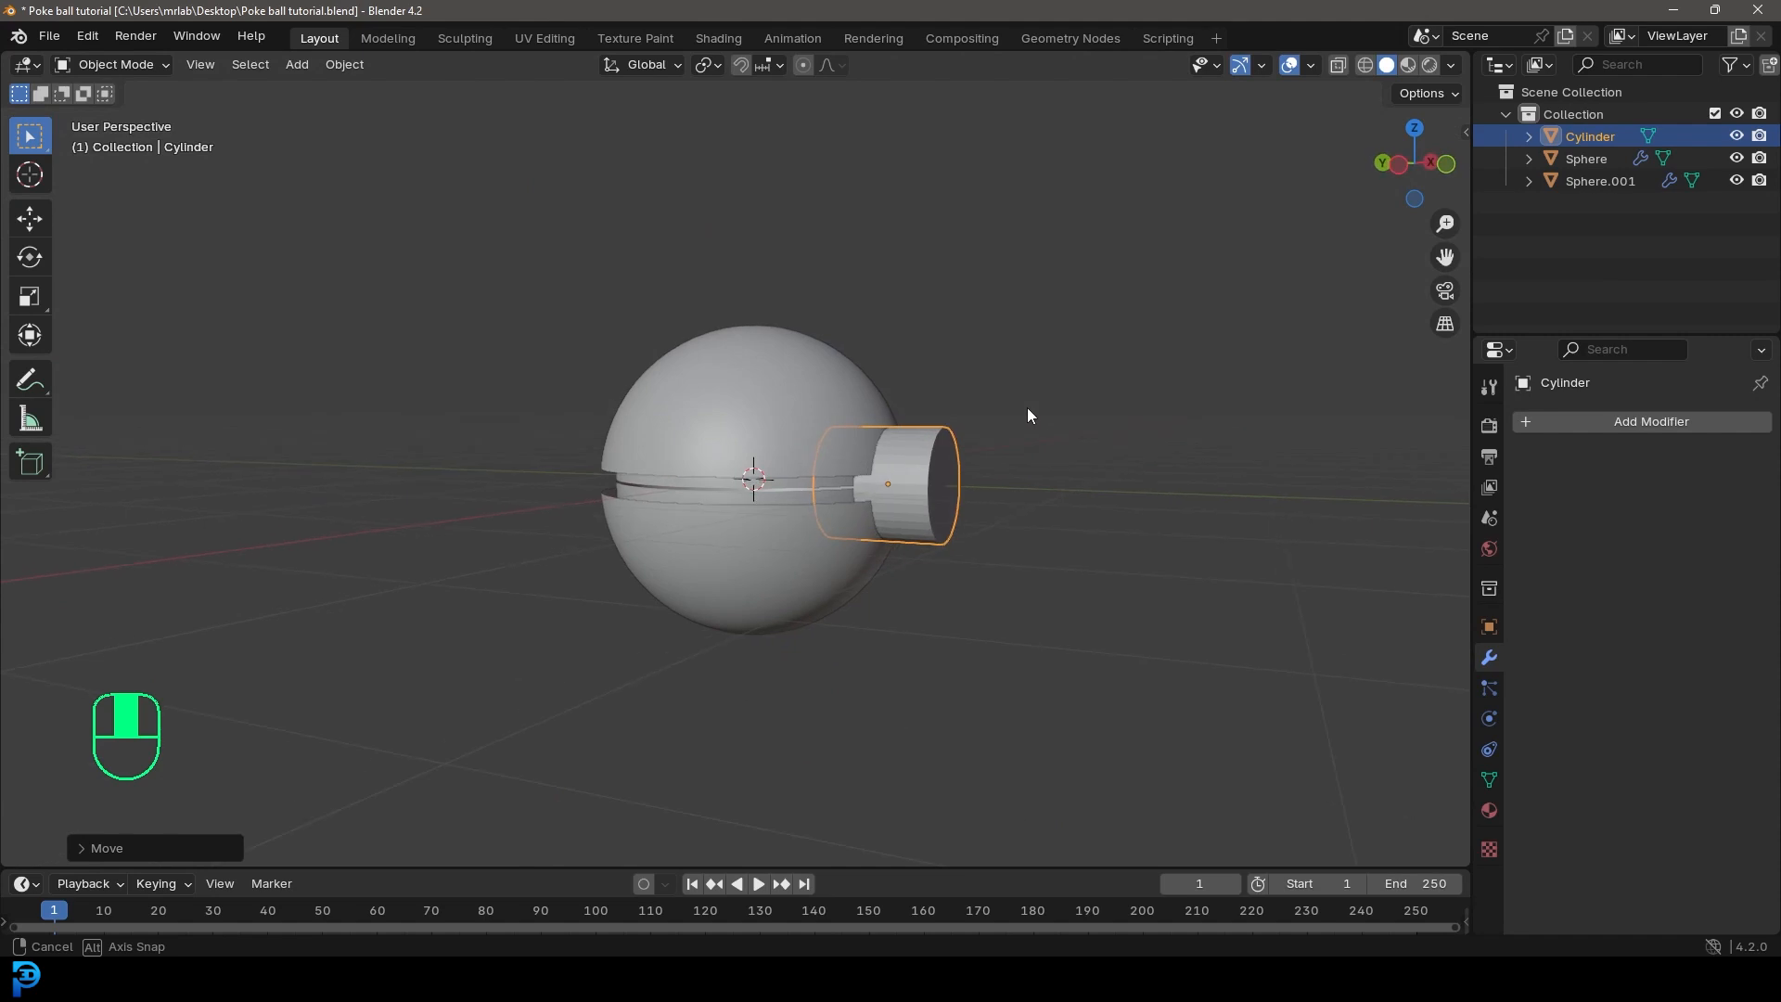
# Step: Scale the cylinder down slightly, to about 0.96, in front view
pyautogui.scroll(2, 1029, 409)
pyautogui.press('KP_1')
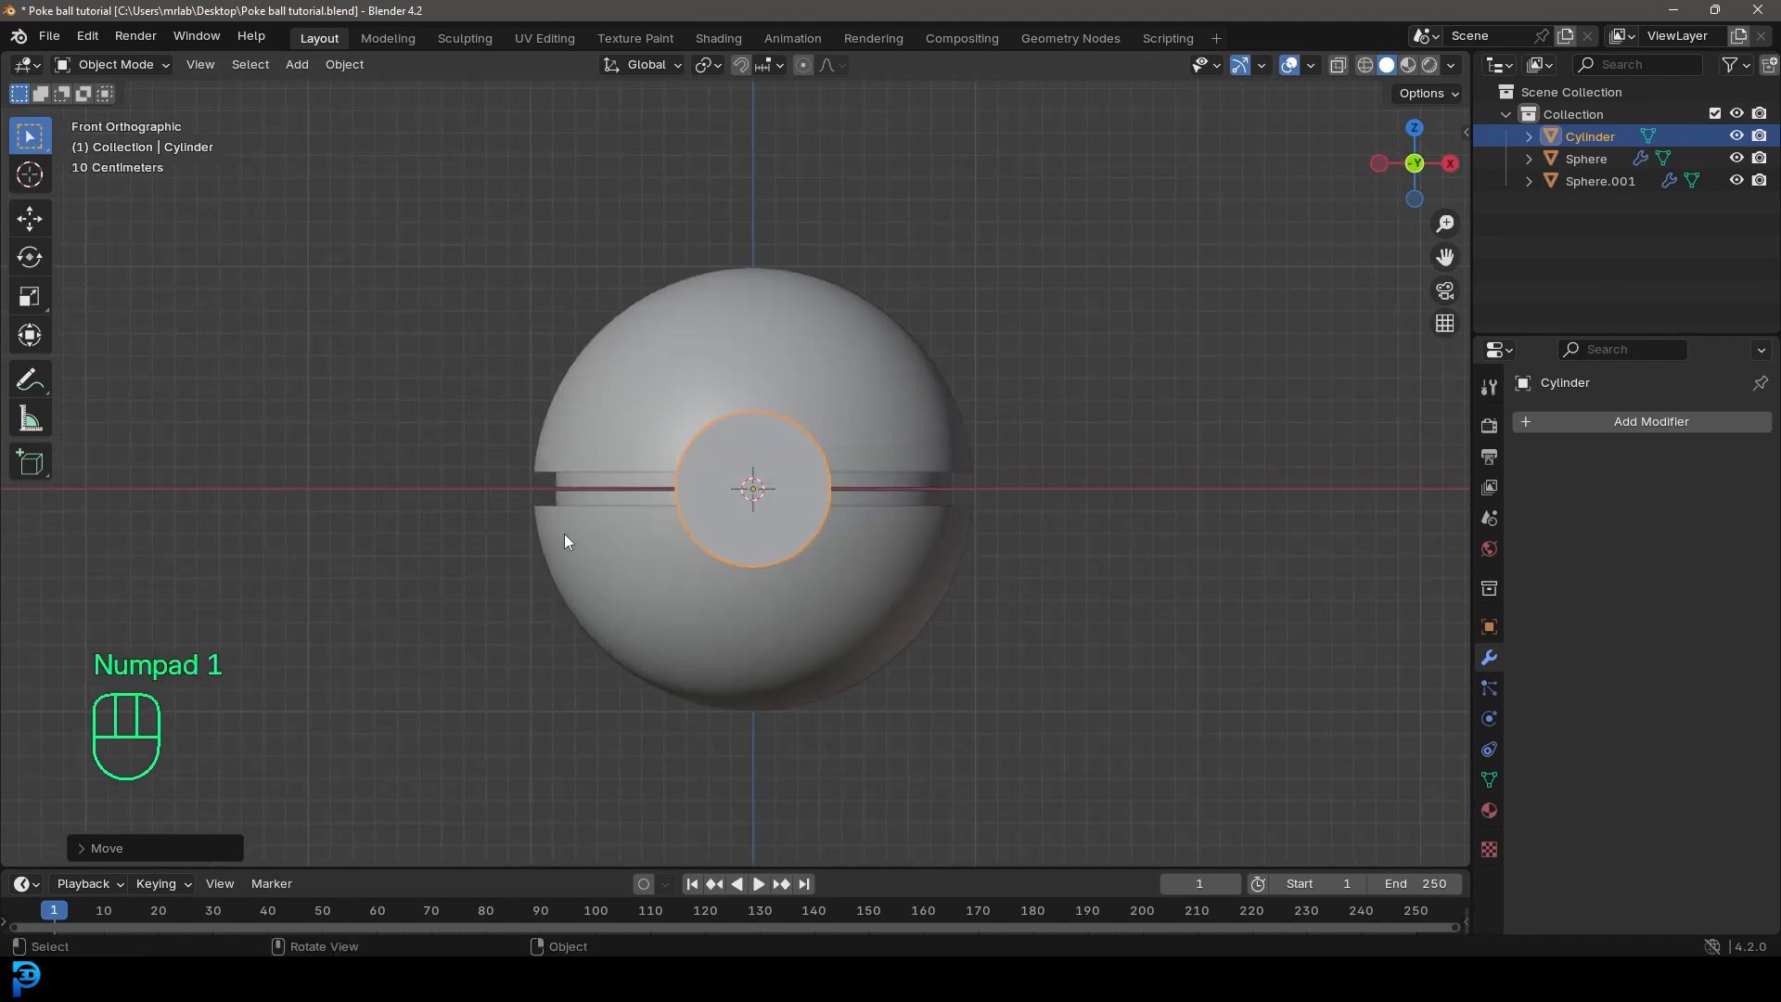
pyautogui.scroll(3, 822, 490)
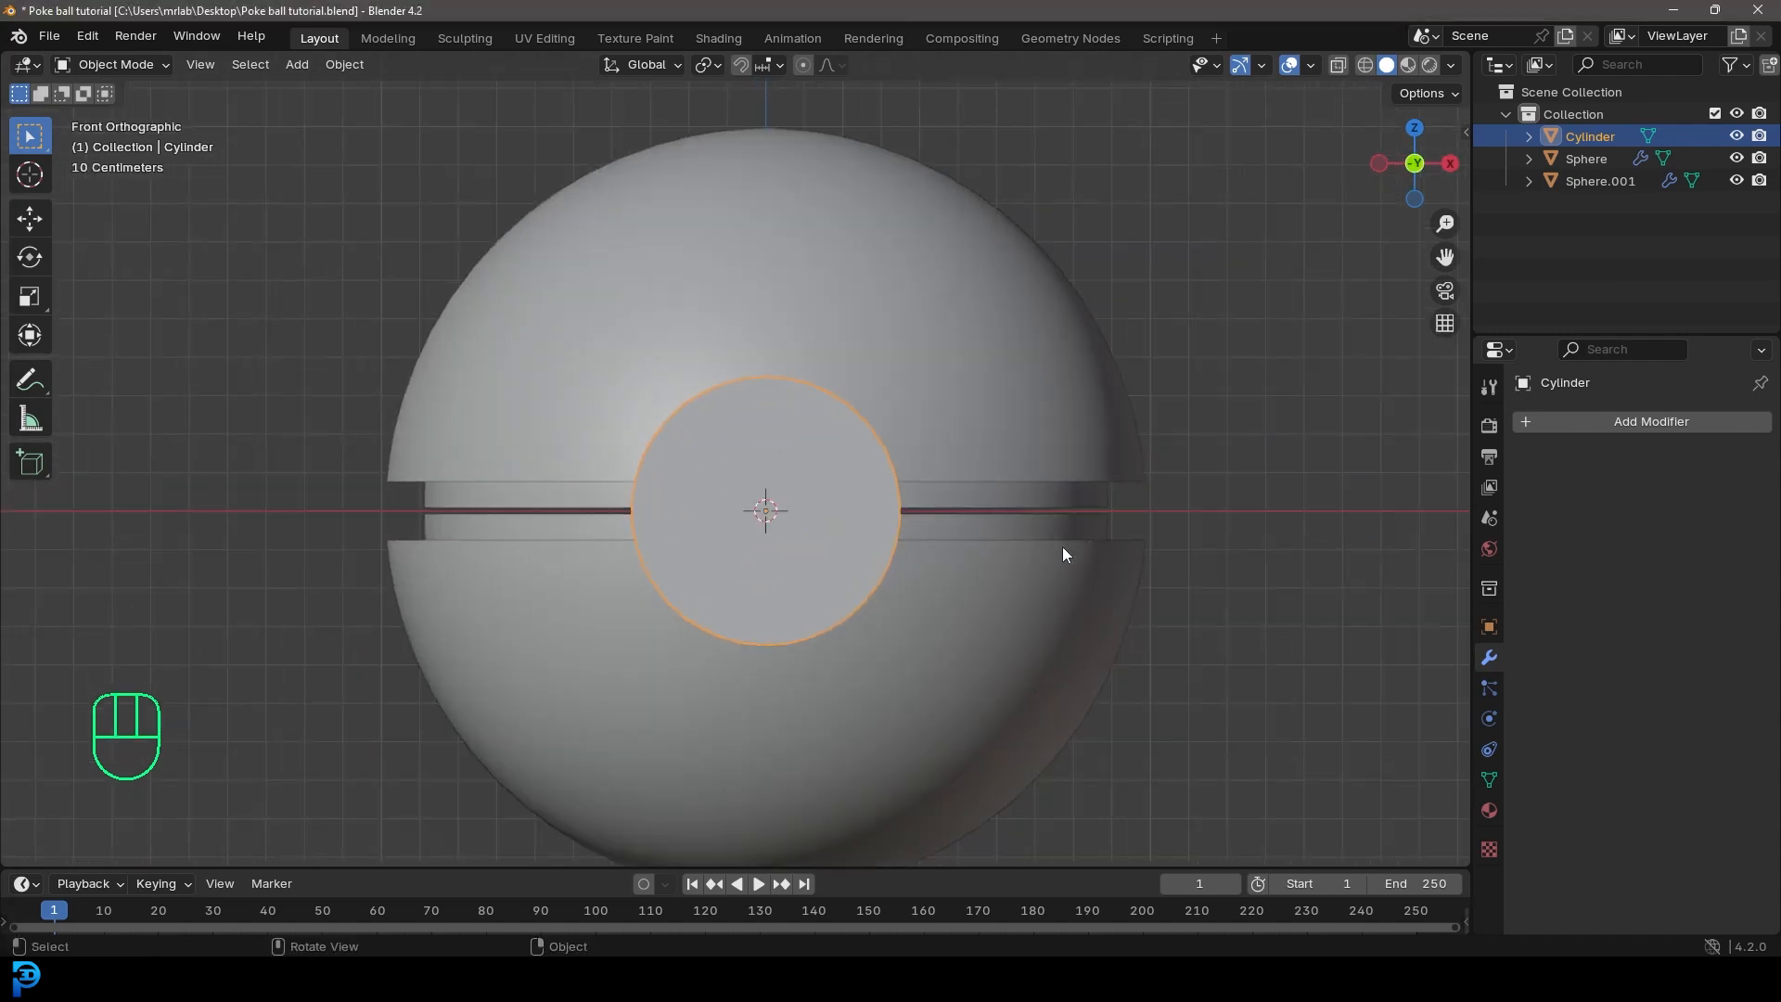
pyautogui.press('s')
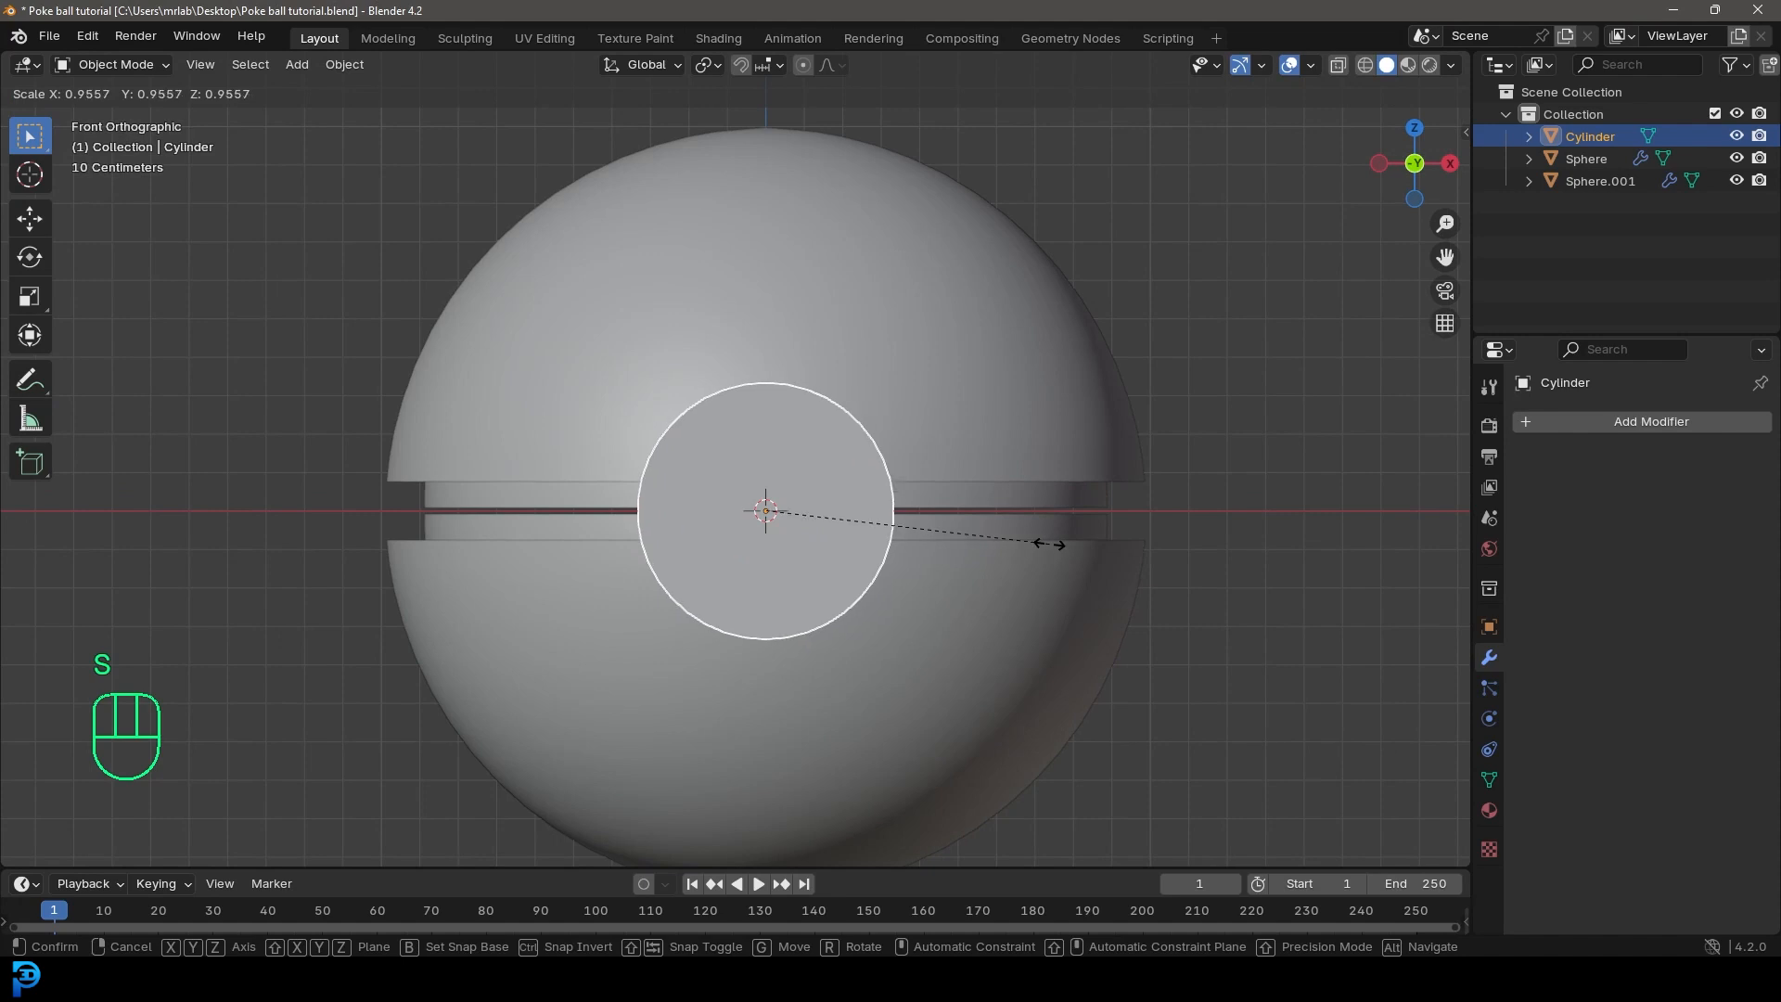
pyautogui.click(1050, 545)
pyautogui.scroll(-2, 883, 460)
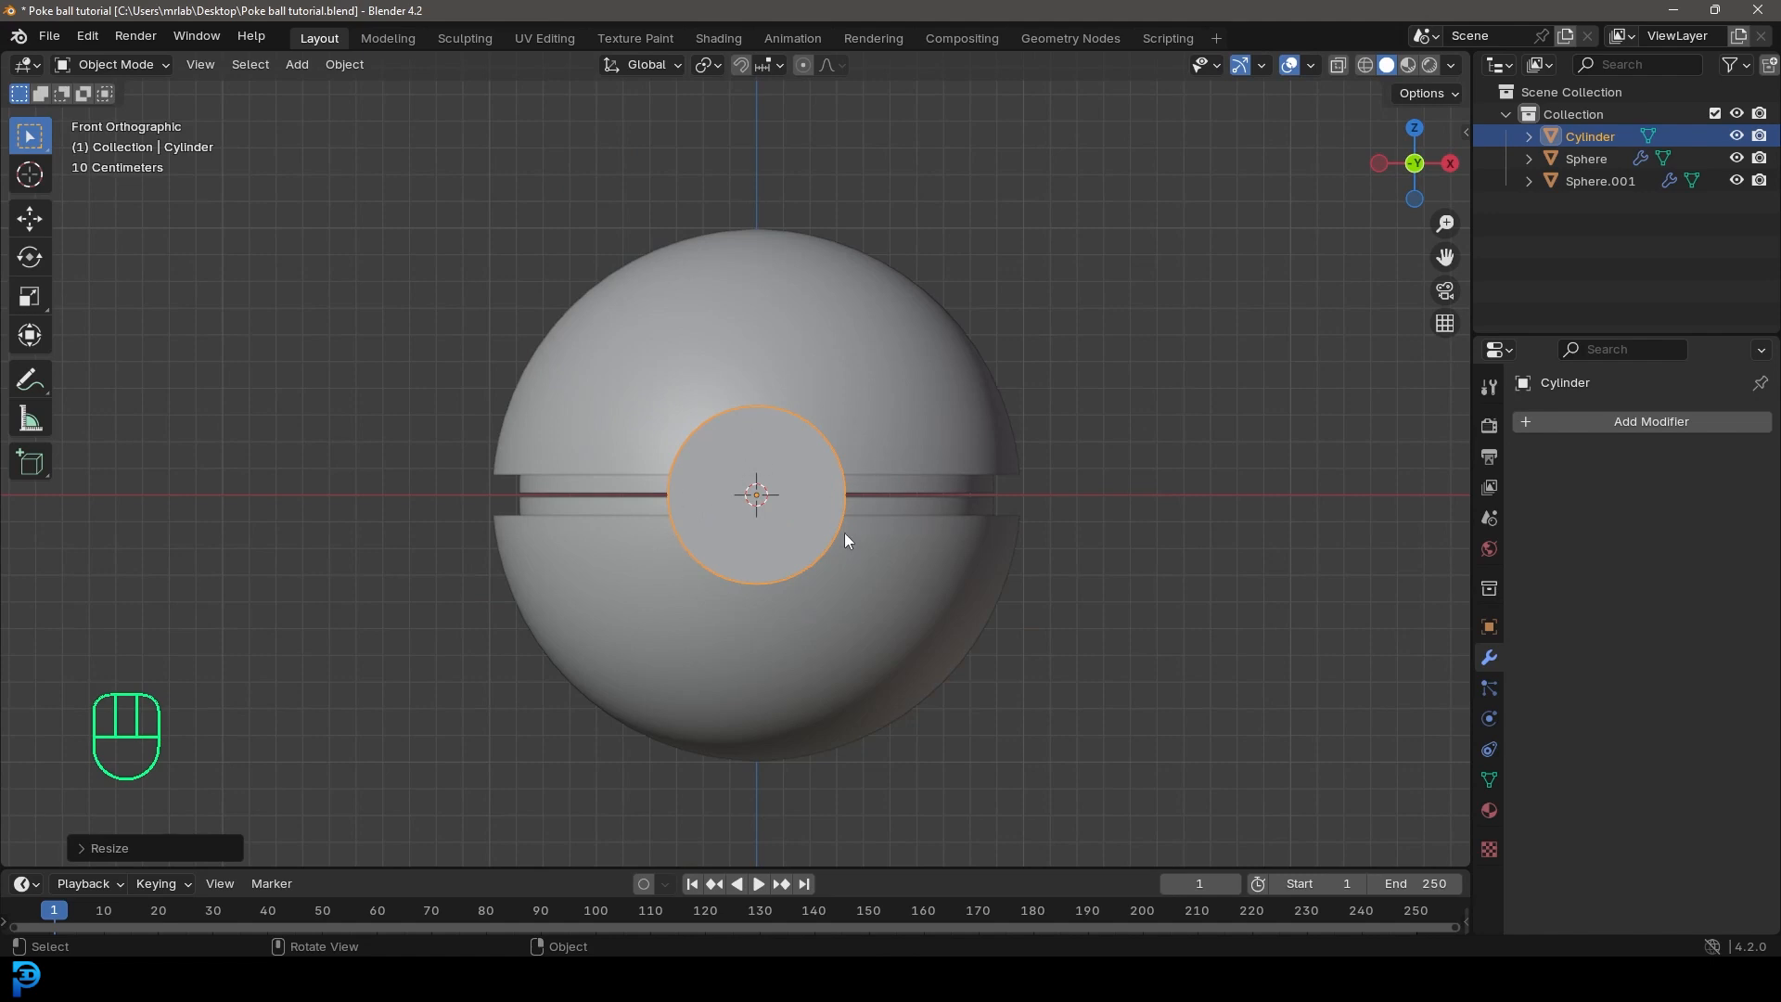
# Step: On the outer sphere, move the Subdivision modifier above the Mirror modifier and apply it
pyautogui.moveTo(842, 459); pyautogui.dragTo(759, 487, button='middle')
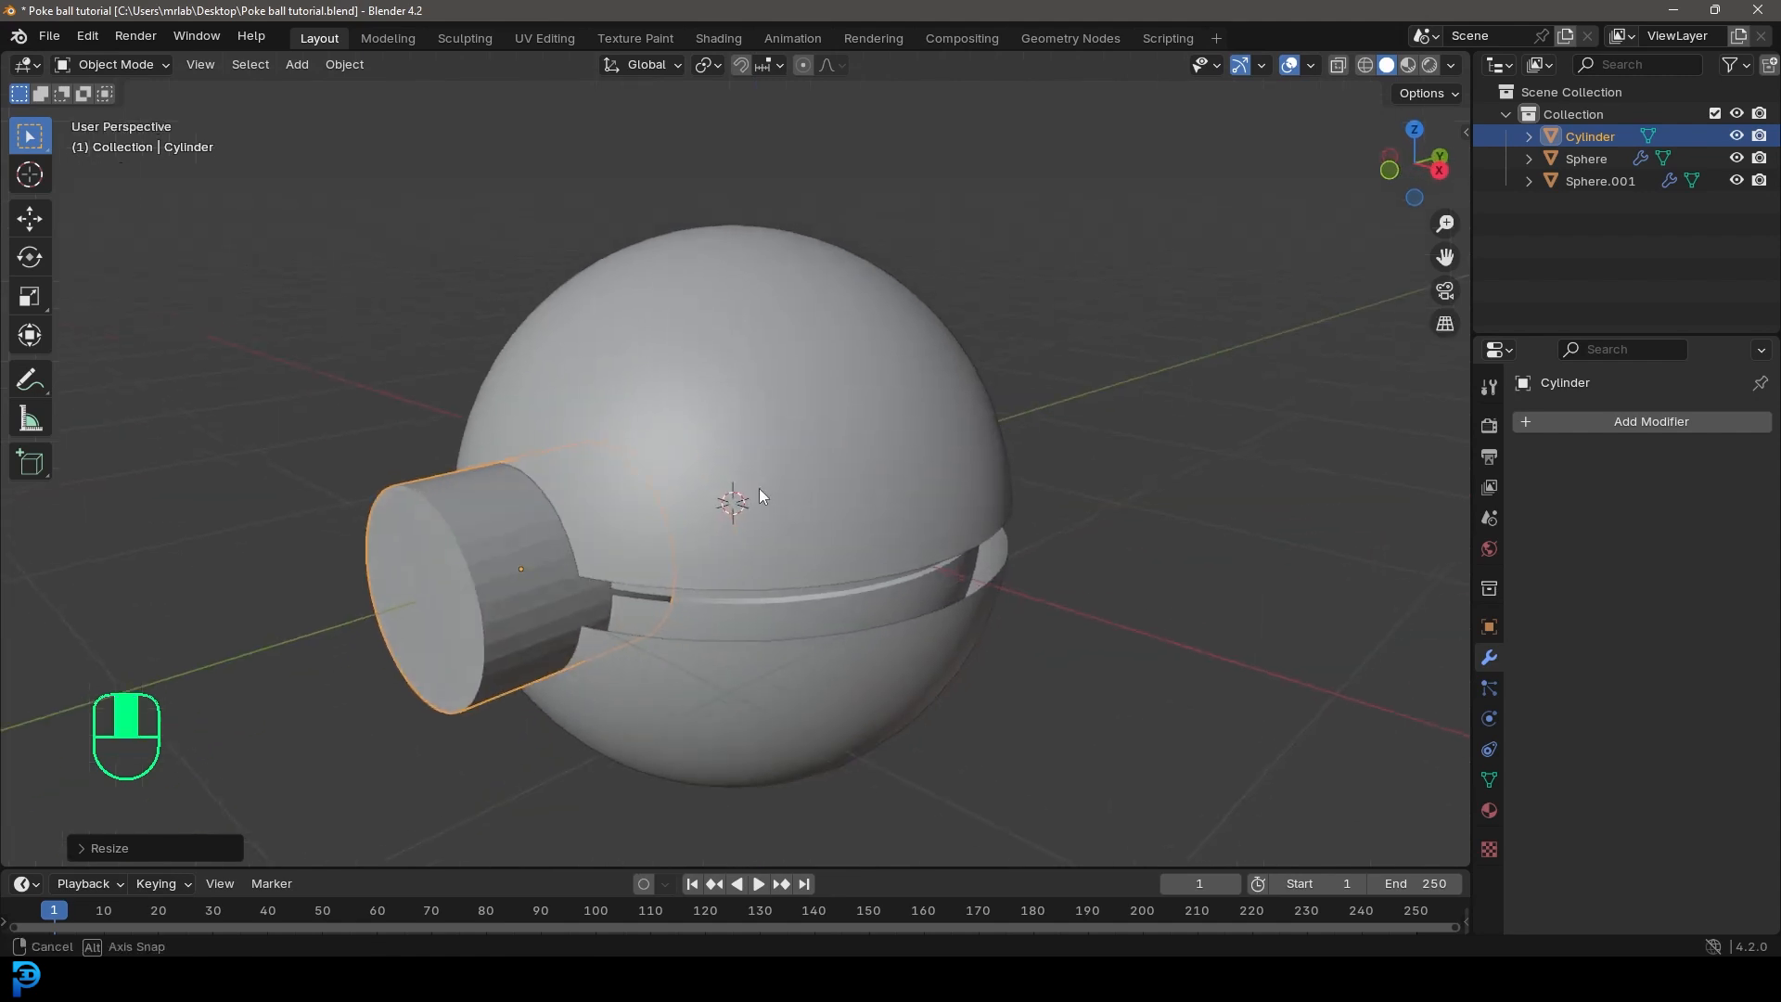
pyautogui.click(787, 275)
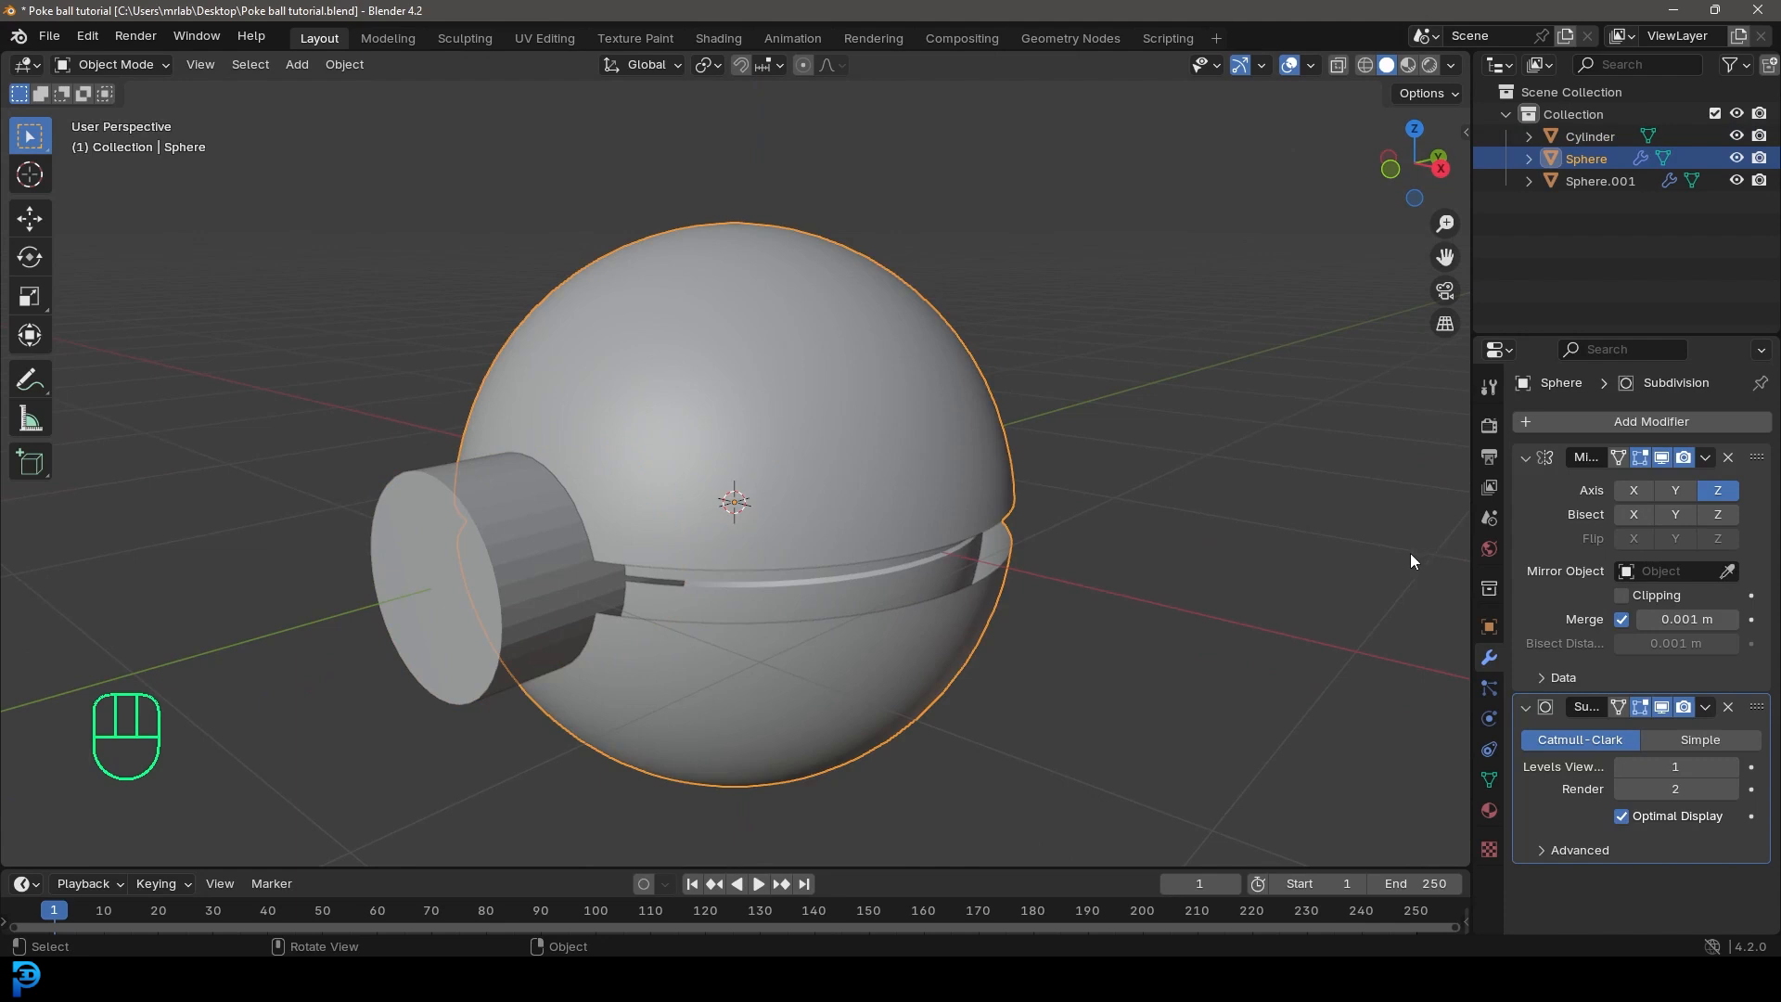
pyautogui.moveTo(1757, 710); pyautogui.dragTo(1757, 458)
pyautogui.click(1705, 457)
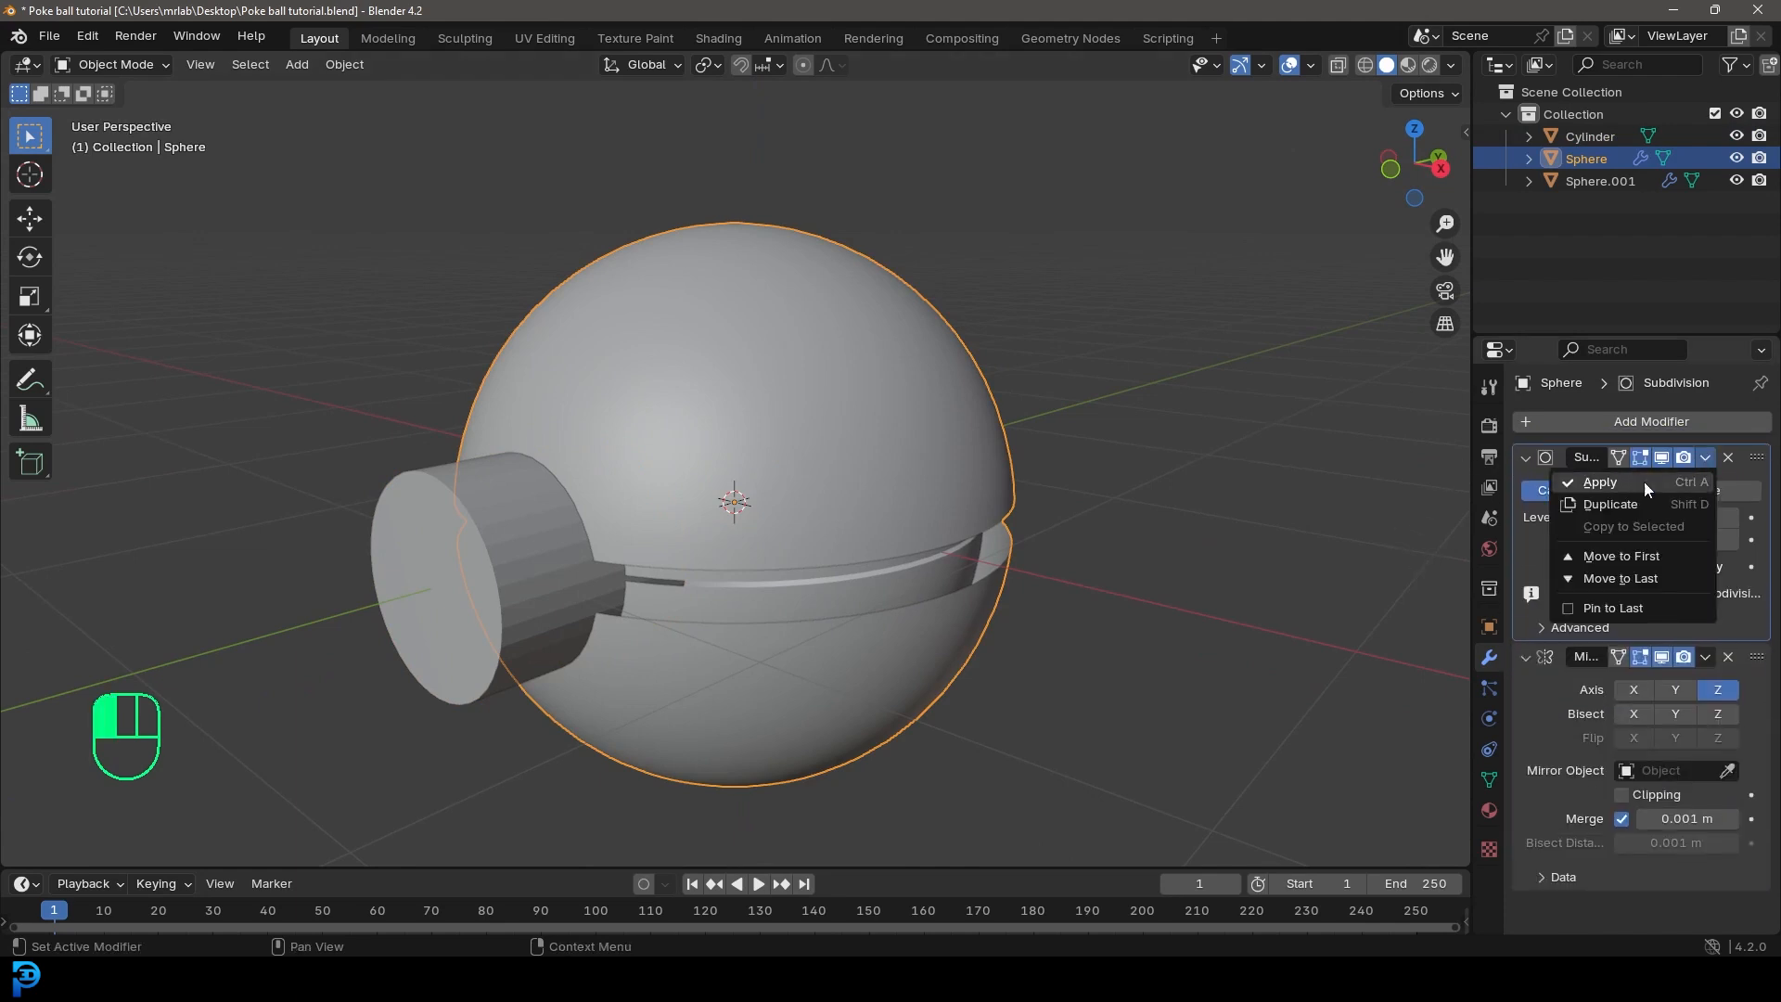
pyautogui.click(1599, 483)
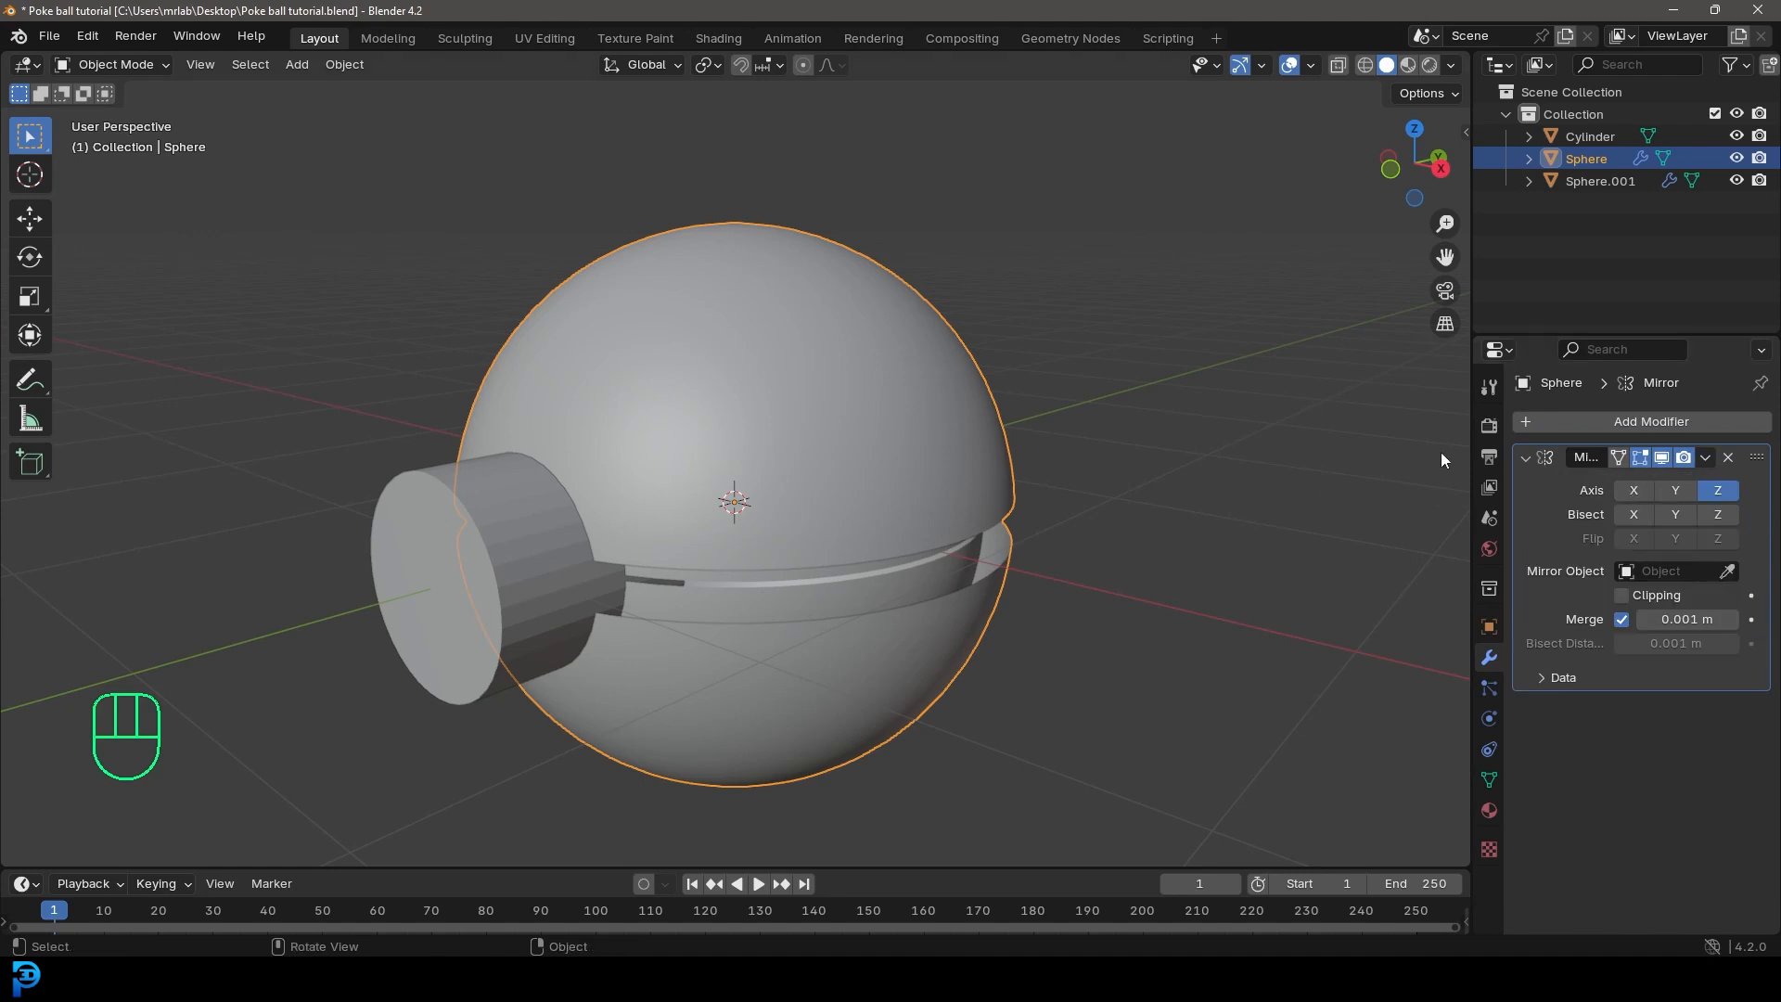
# Step: Add a Boolean modifier set to Difference to the outer sphere and pick the cylinder as its cutter object
pyautogui.click(1595, 421)
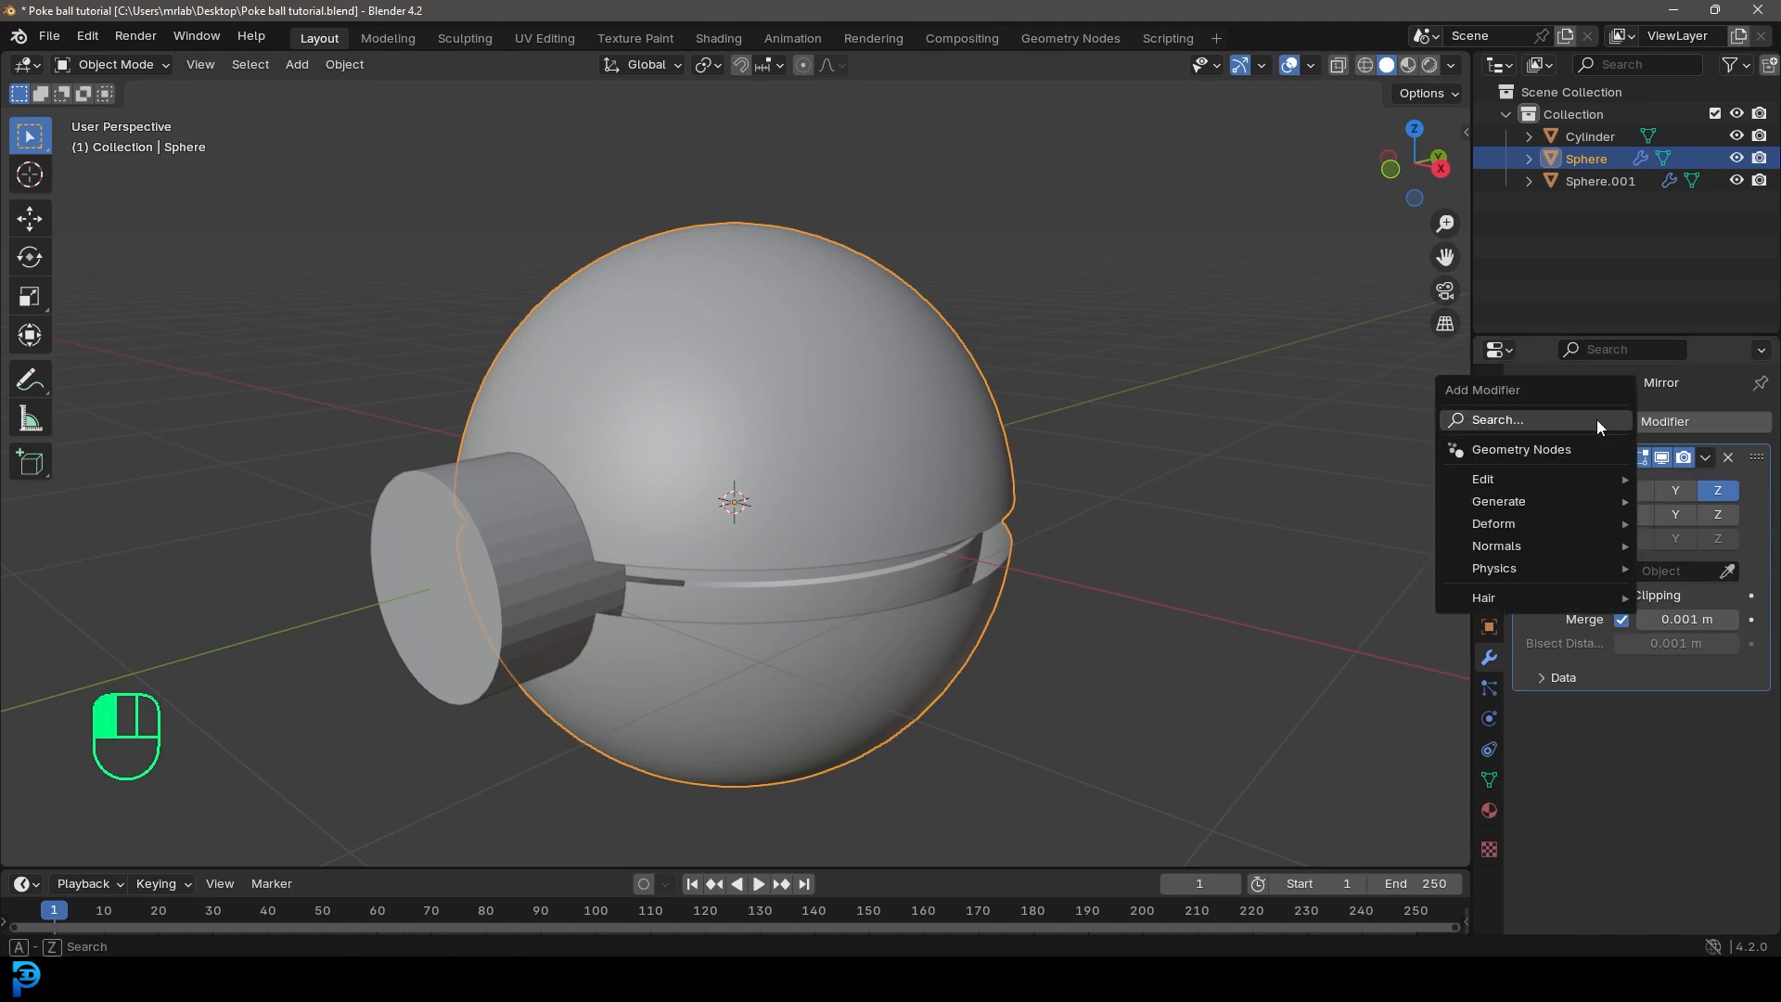
pyautogui.click(1494, 422)
pyautogui.write('boo')
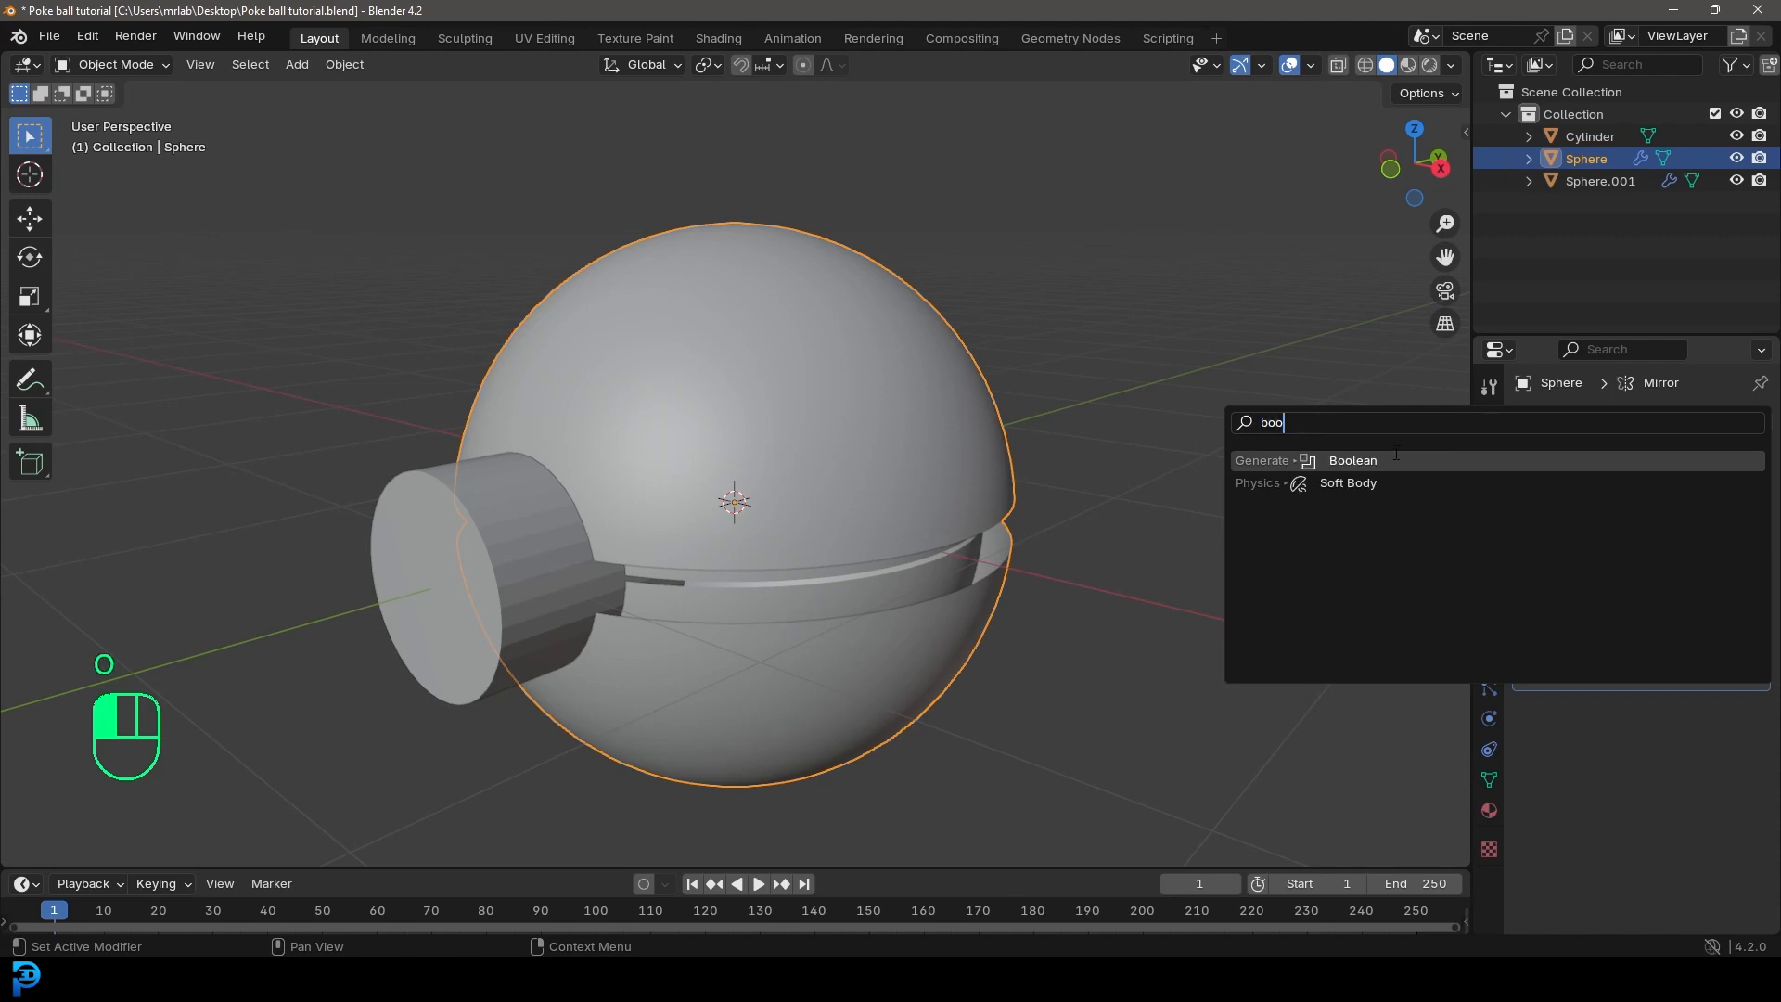
pyautogui.click(1397, 453)
pyautogui.click(1727, 794)
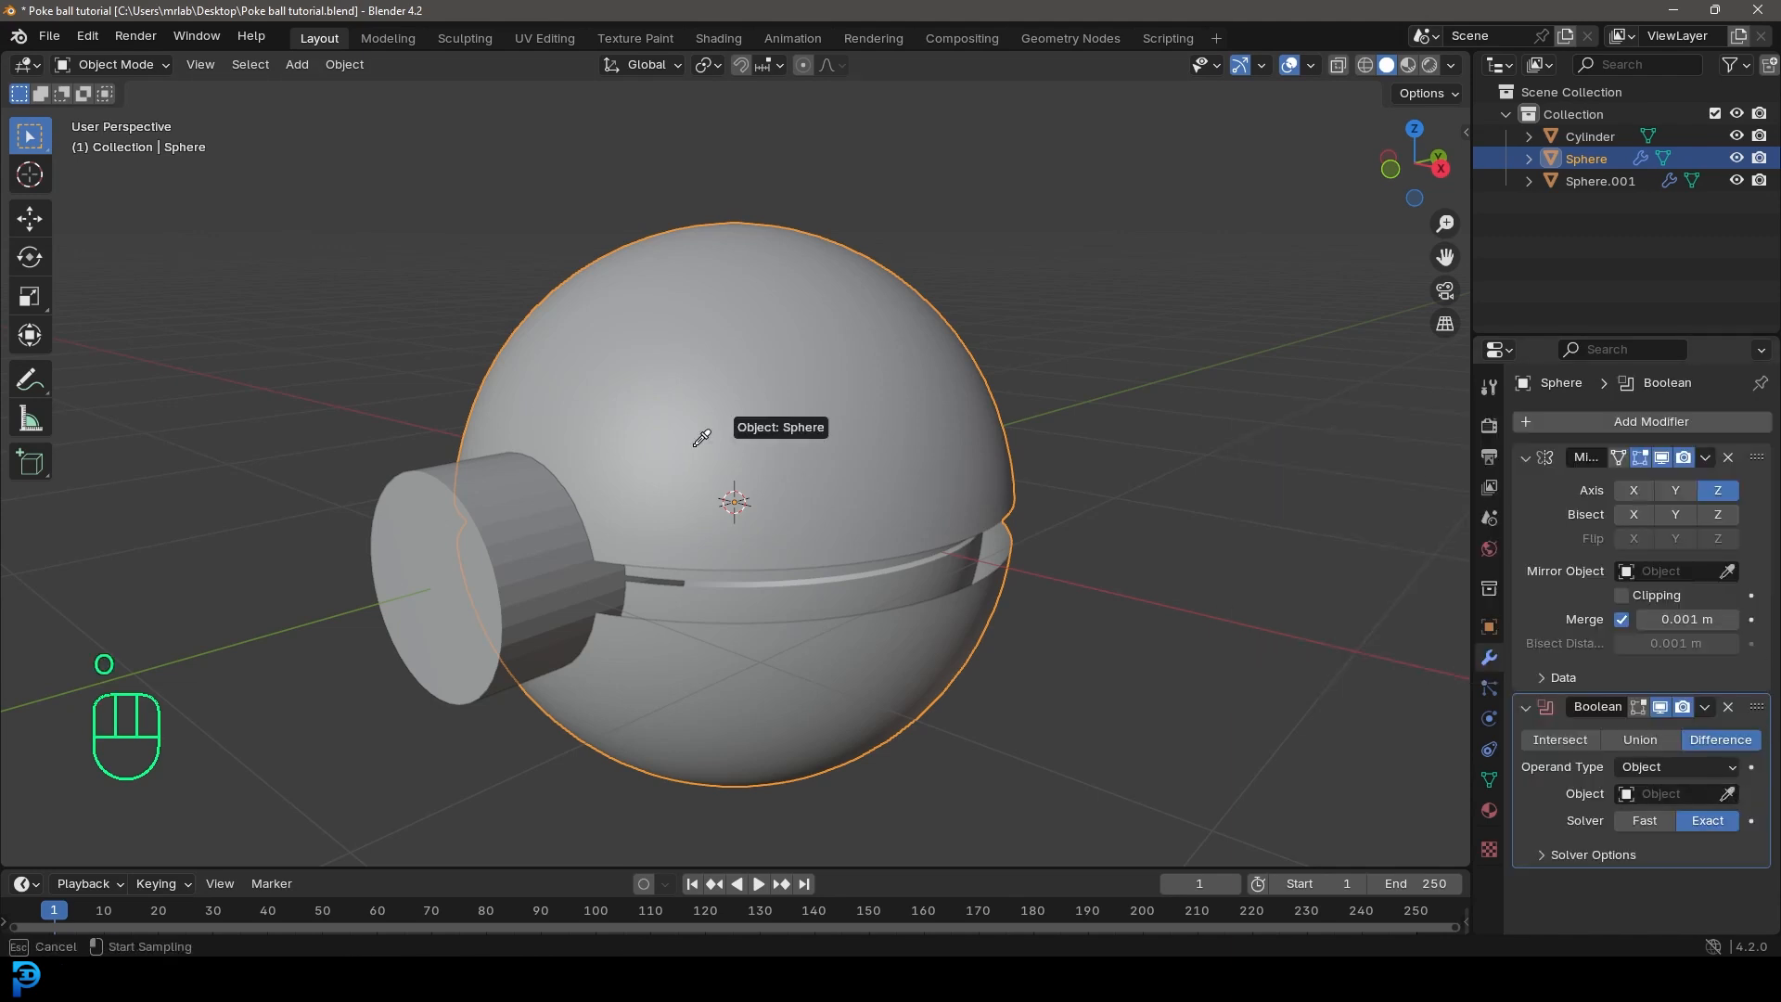
pyautogui.click(497, 489)
pyautogui.moveTo(497, 490); pyautogui.dragTo(374, 369, button='middle')
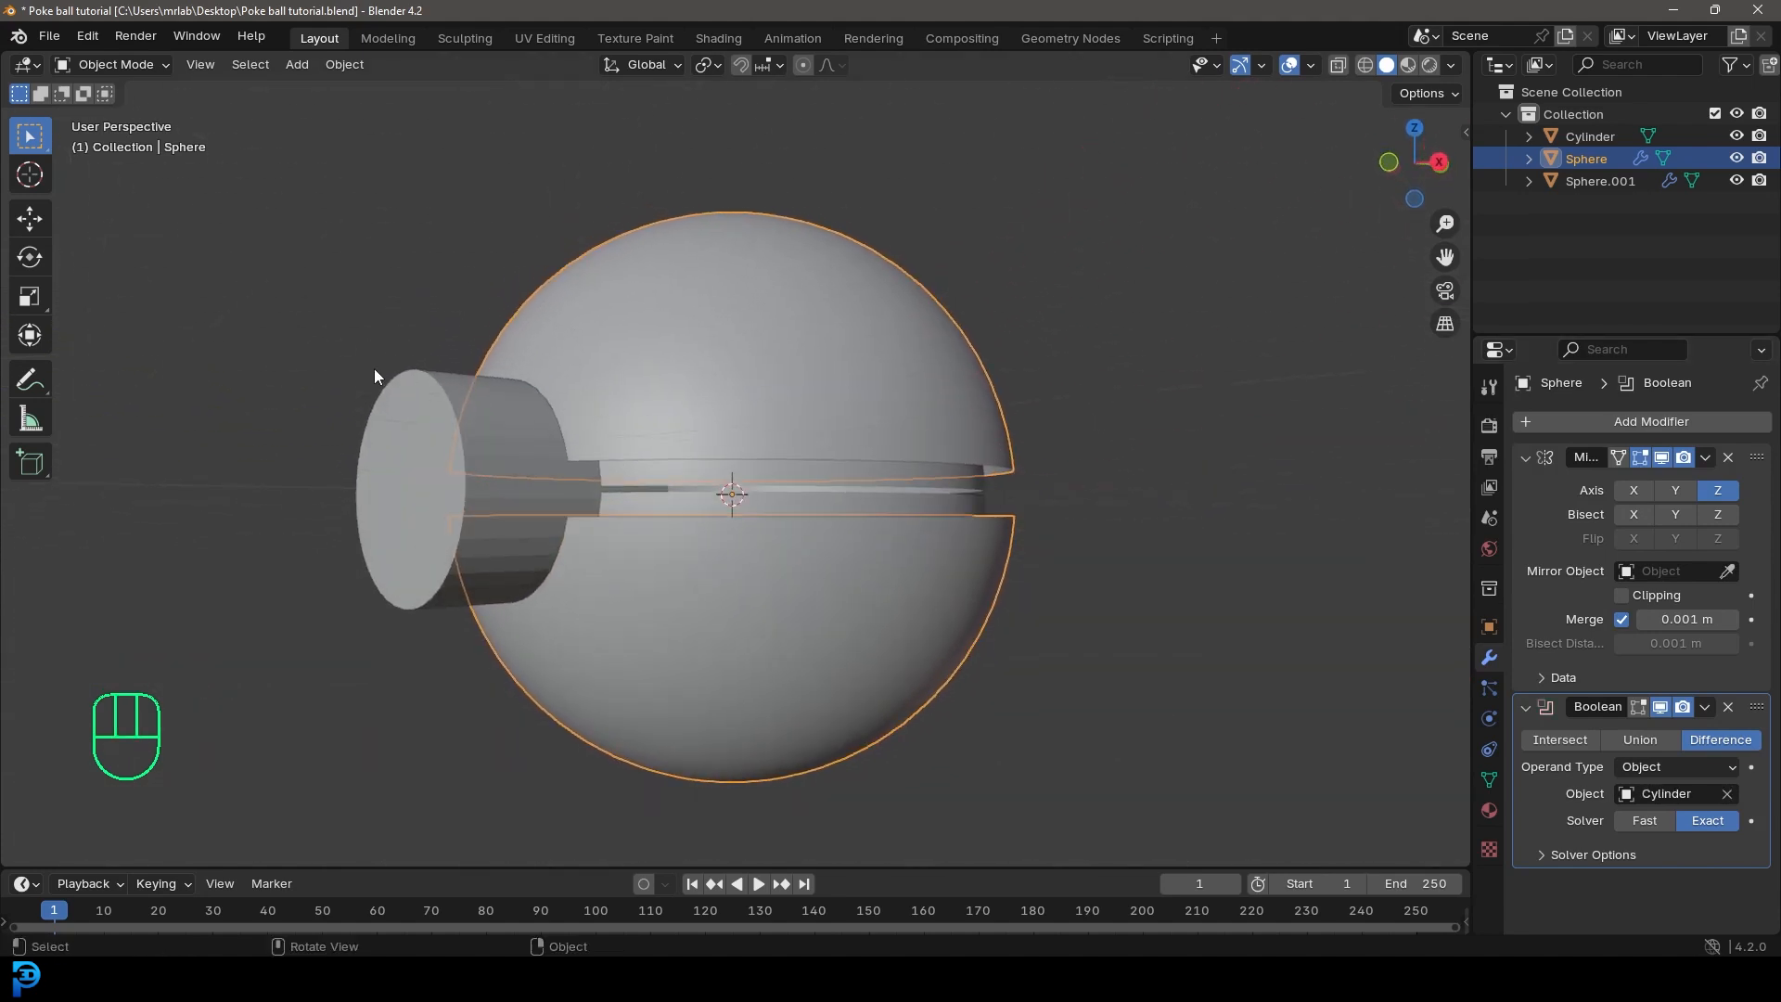
# Step: Hide the cutter cylinder and reselect the outer sphere
pyautogui.click(429, 408)
pyautogui.press('h')
pyautogui.moveTo(460, 412); pyautogui.dragTo(732, 245, button='middle')
pyautogui.click(760, 275)
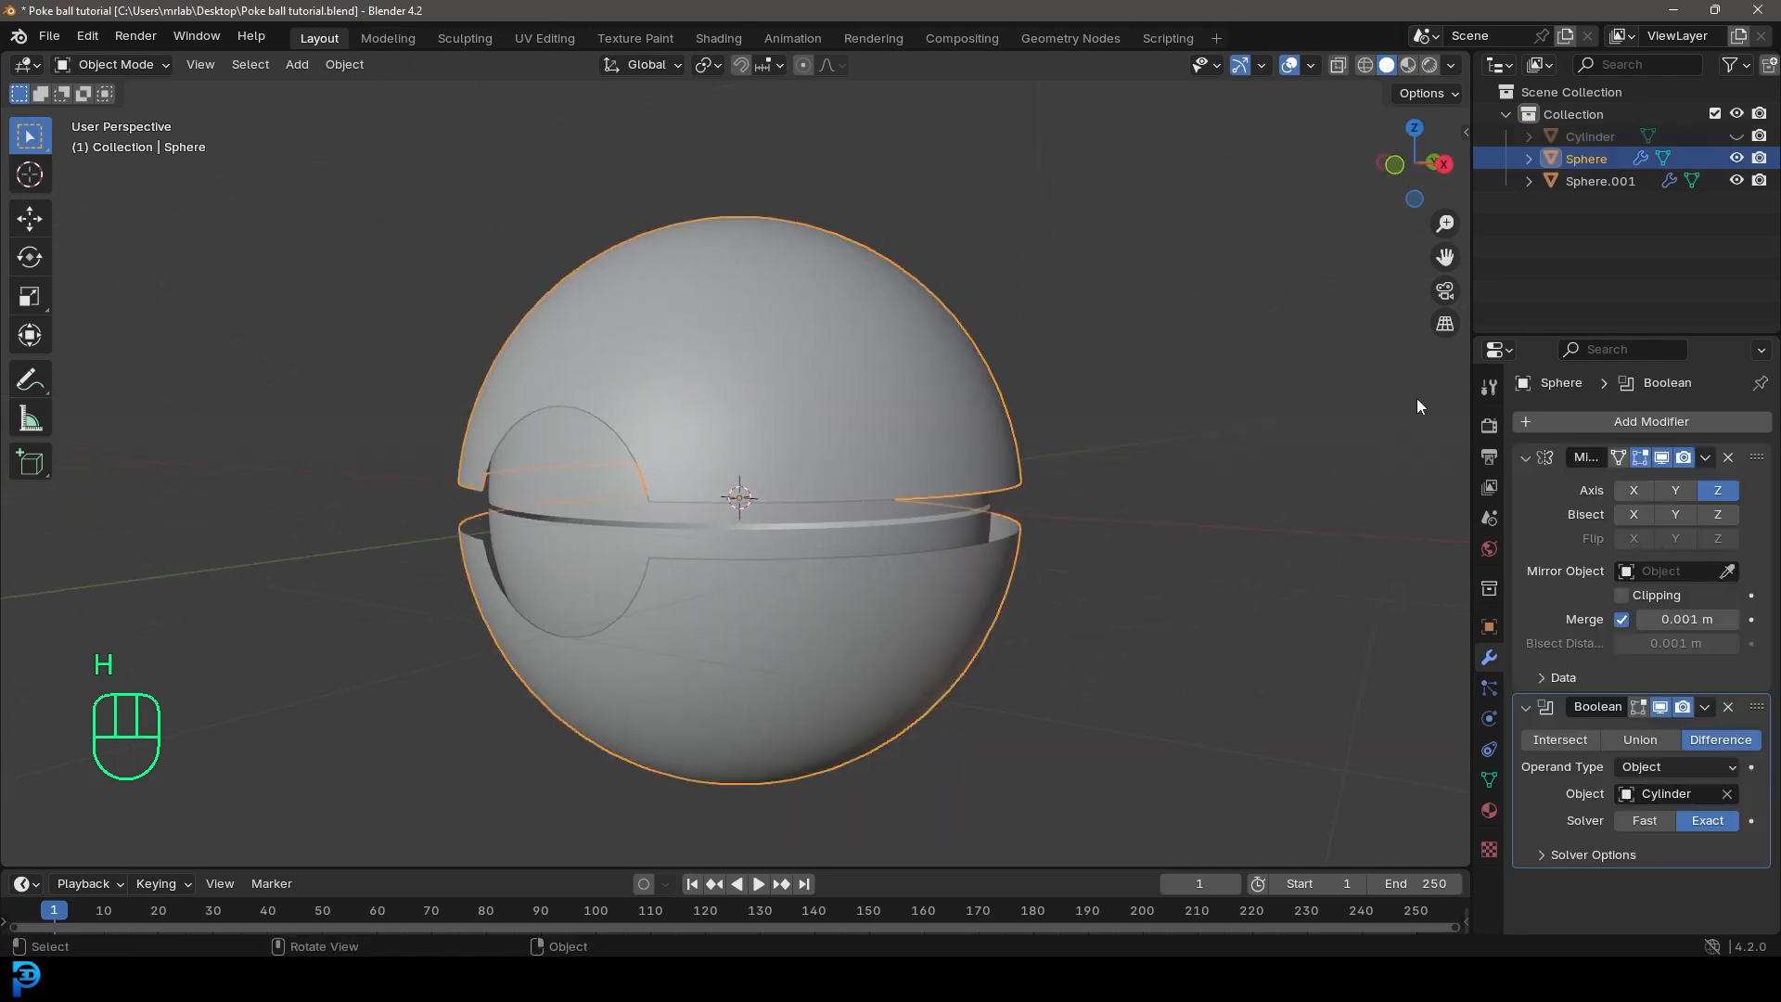
# Step: Add a Solidify modifier to the outer sphere
pyautogui.click(1614, 423)
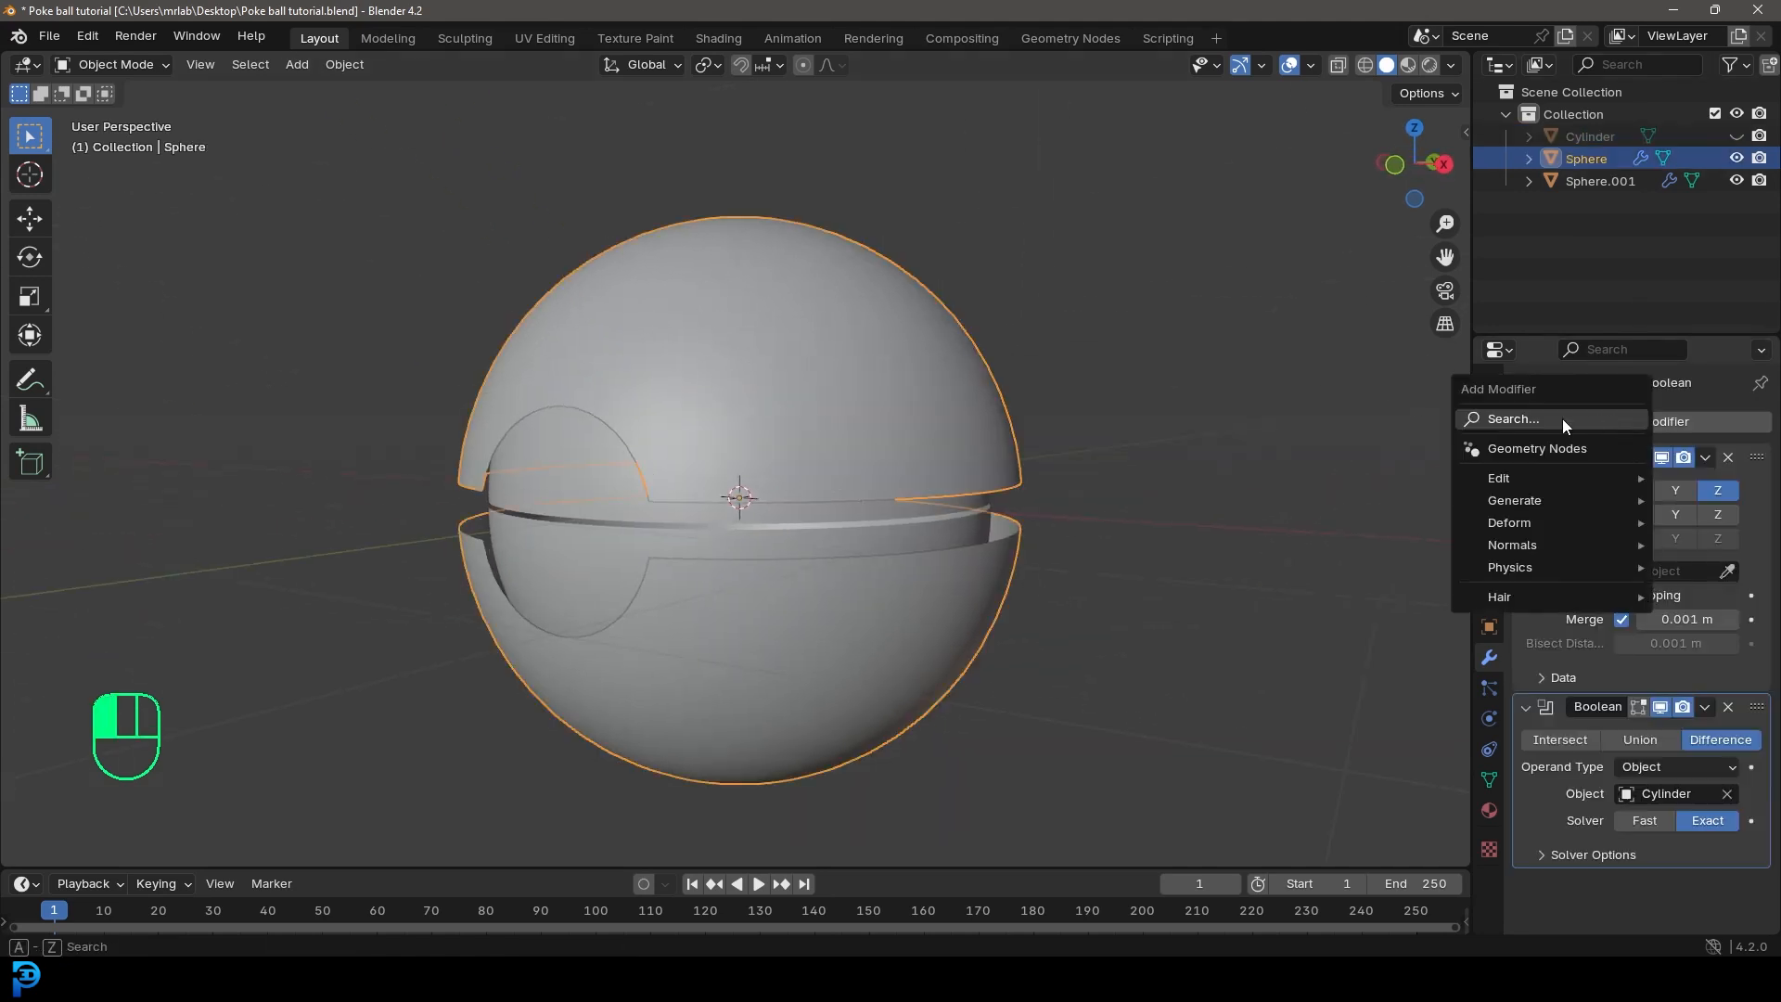
pyautogui.click(1561, 419)
pyautogui.write('soloi')
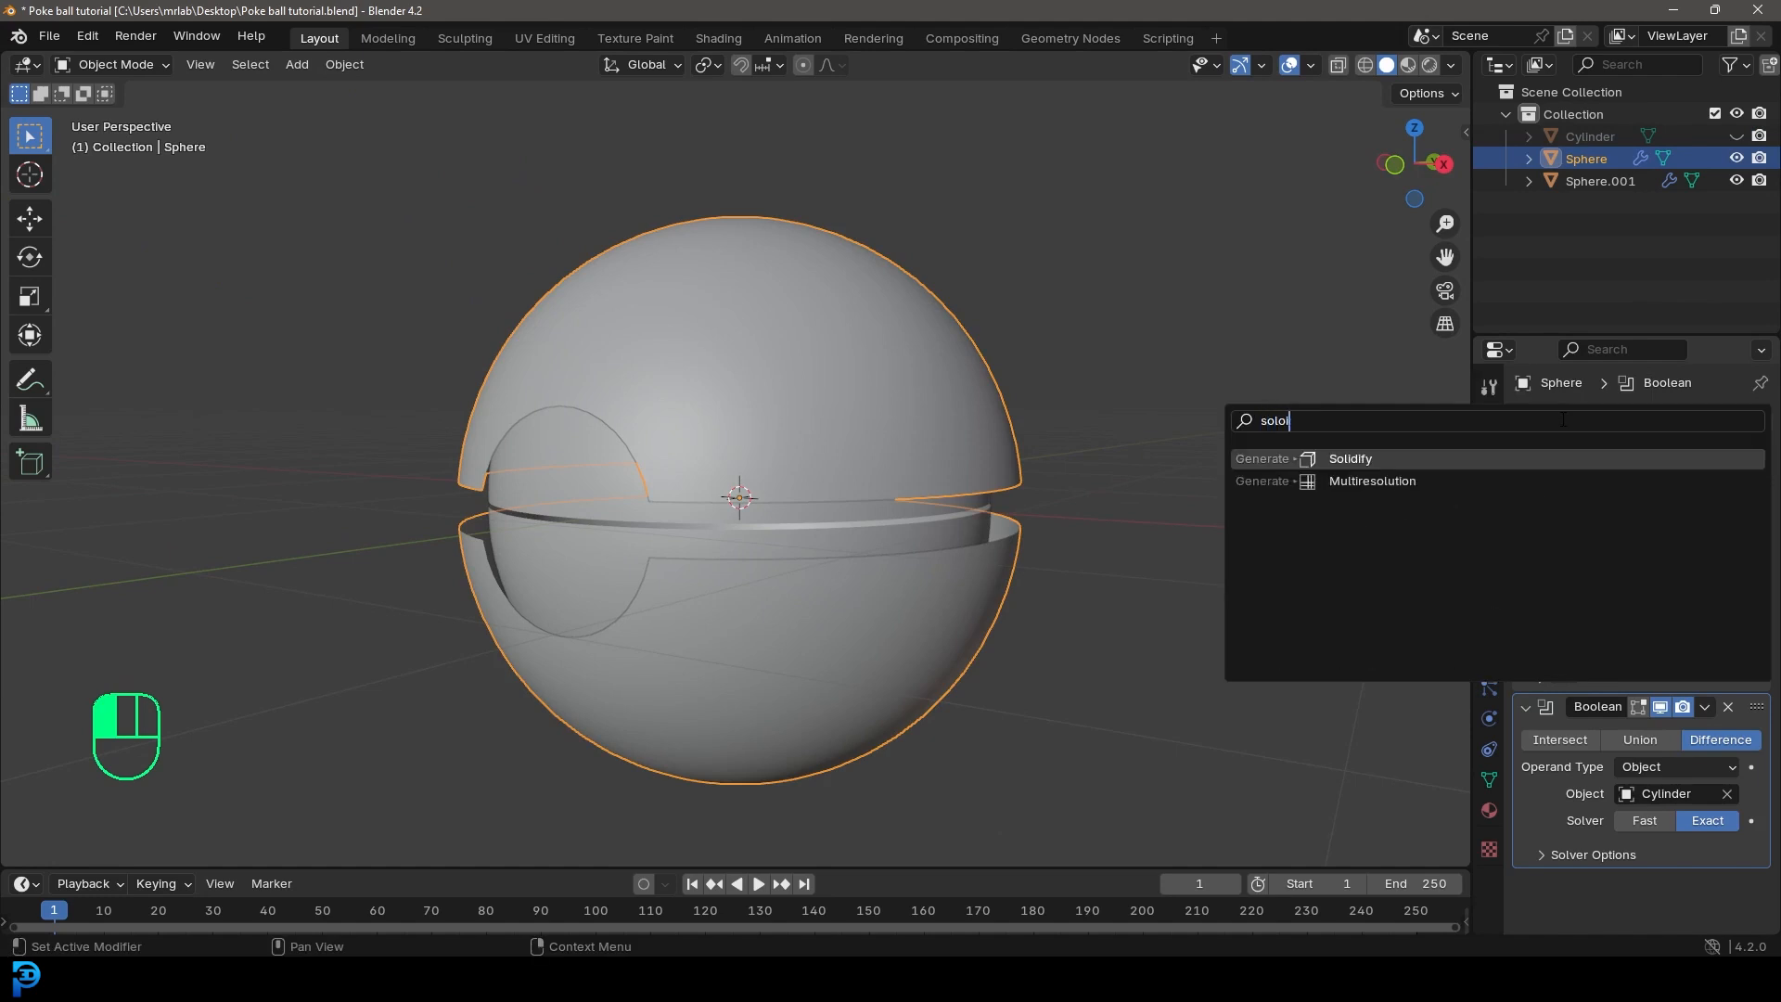
pyautogui.click(1370, 463)
pyautogui.scroll(2, 1406, 469)
pyautogui.scroll(-5, 1549, 757)
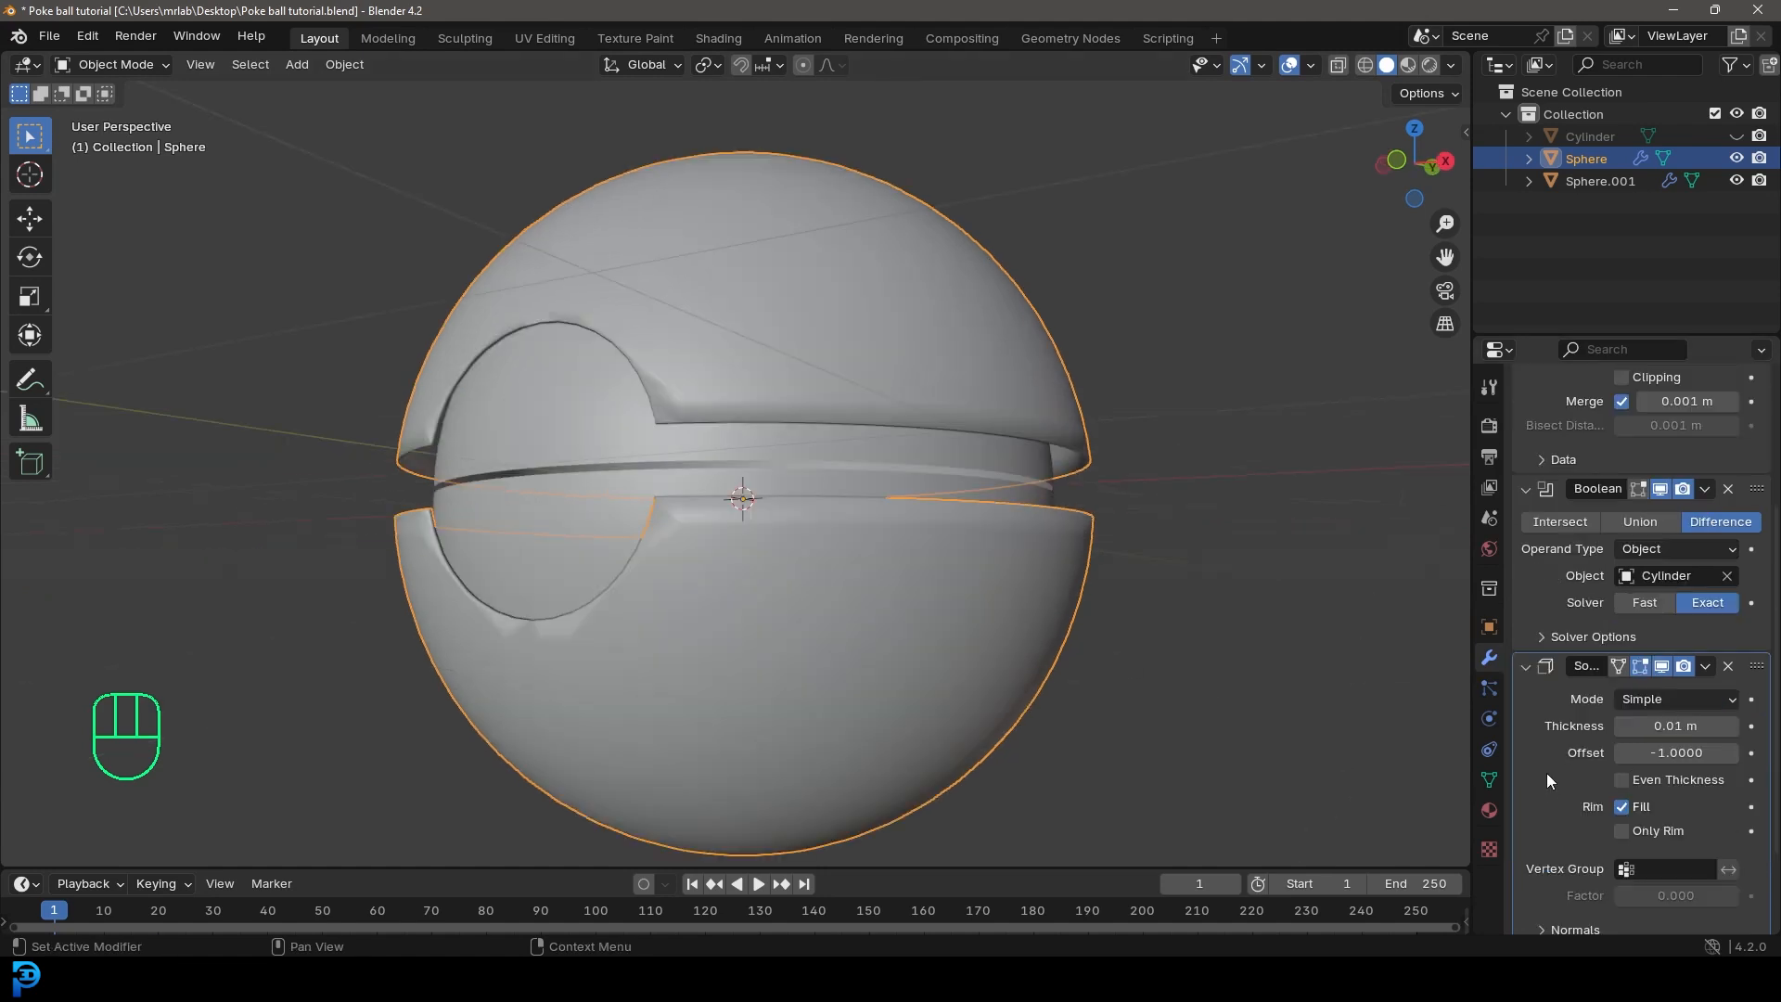
# Step: Increase the outer sphere's Solidify thickness to about 0.08 m
pyautogui.moveTo(1667, 726)
pyautogui.mouseDown()
pyautogui.moveTo(1711, 725)
pyautogui.moveTo(1686, 725)
pyautogui.mouseUp()
pyautogui.moveTo(461, 515); pyautogui.dragTo(386, 409, button='middle')
pyautogui.scroll(1, 386, 407)
pyautogui.moveTo(1716, 726)
pyautogui.keyDown('shift'); pyautogui.mouseDown()
pyautogui.moveTo(1745, 725)
pyautogui.moveTo(1731, 725)
pyautogui.mouseUp(); pyautogui.keyUp('shift')
pyautogui.moveTo(356, 348); pyautogui.dragTo(626, 414, button='middle')
pyautogui.scroll(3, 626, 415)
pyautogui.moveTo(816, 236); pyautogui.dragTo(622, 258, button='right')
# Step: Apply Shade Auto Smooth to the outer sphere and set its Solidify thickness to 0.069 m
pyautogui.click(707, 249)
pyautogui.scroll(-4, 857, 431)
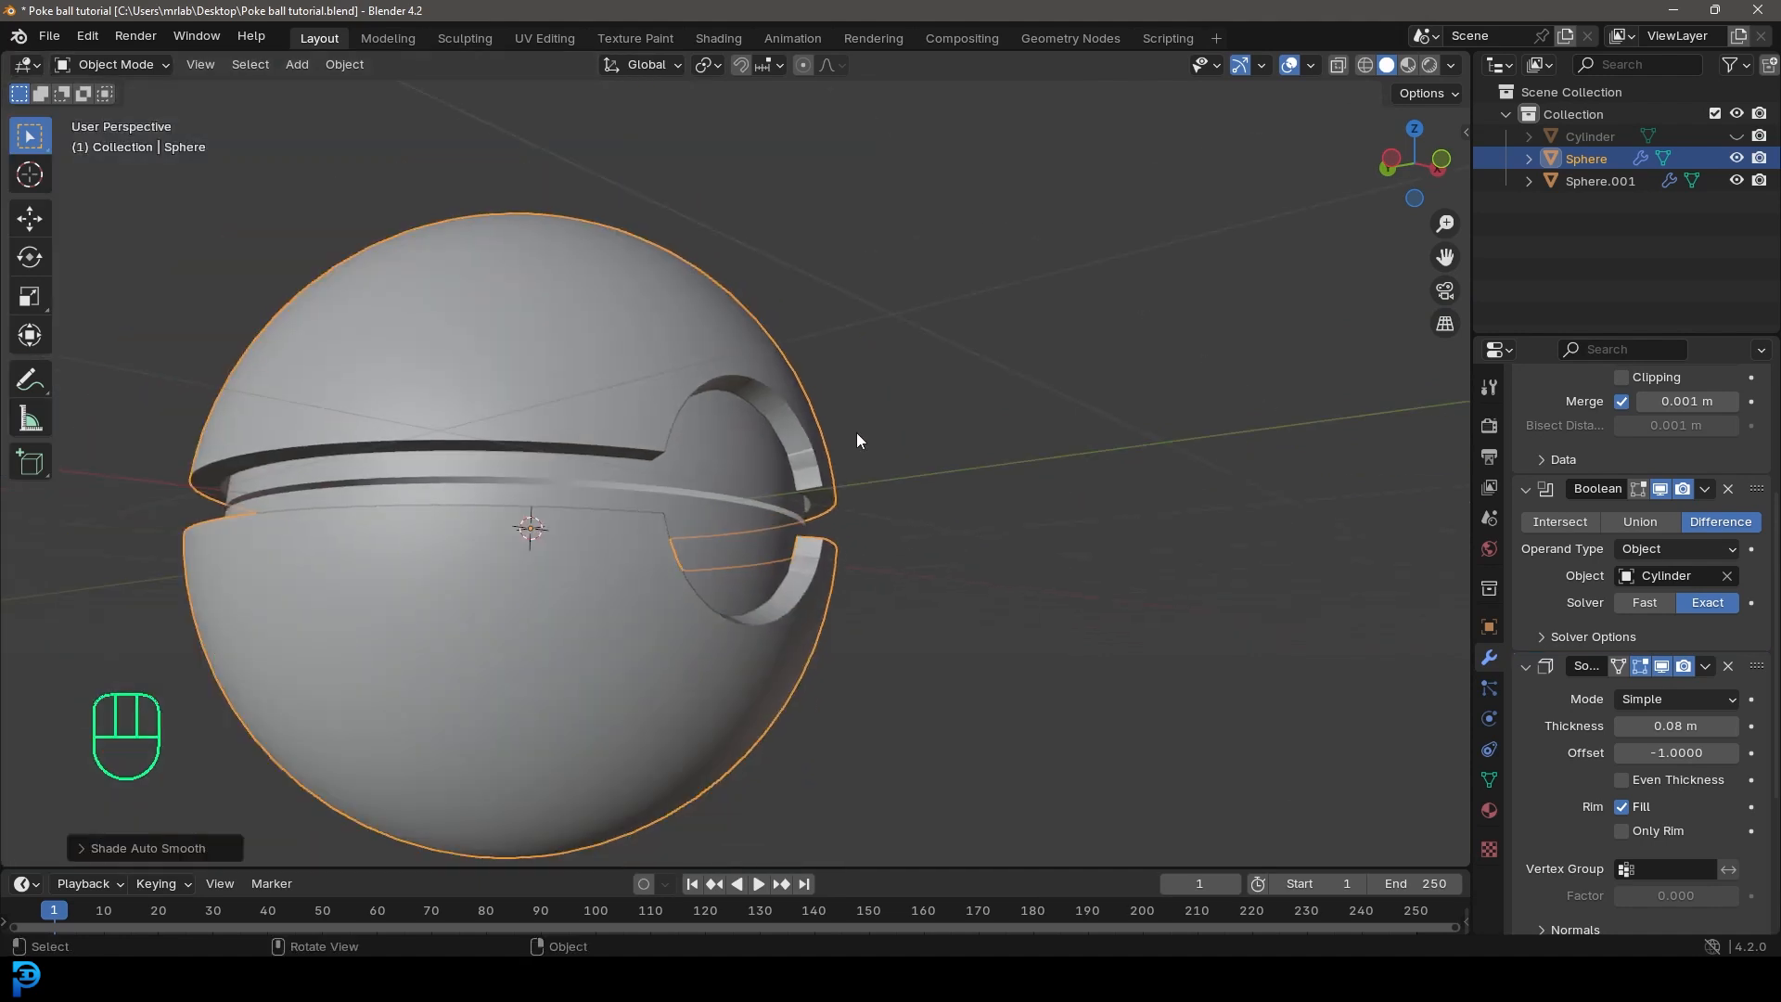
pyautogui.moveTo(857, 431); pyautogui.dragTo(1038, 299, button='middle')
pyautogui.hotkey('alt', 'a')
pyautogui.click(766, 319)
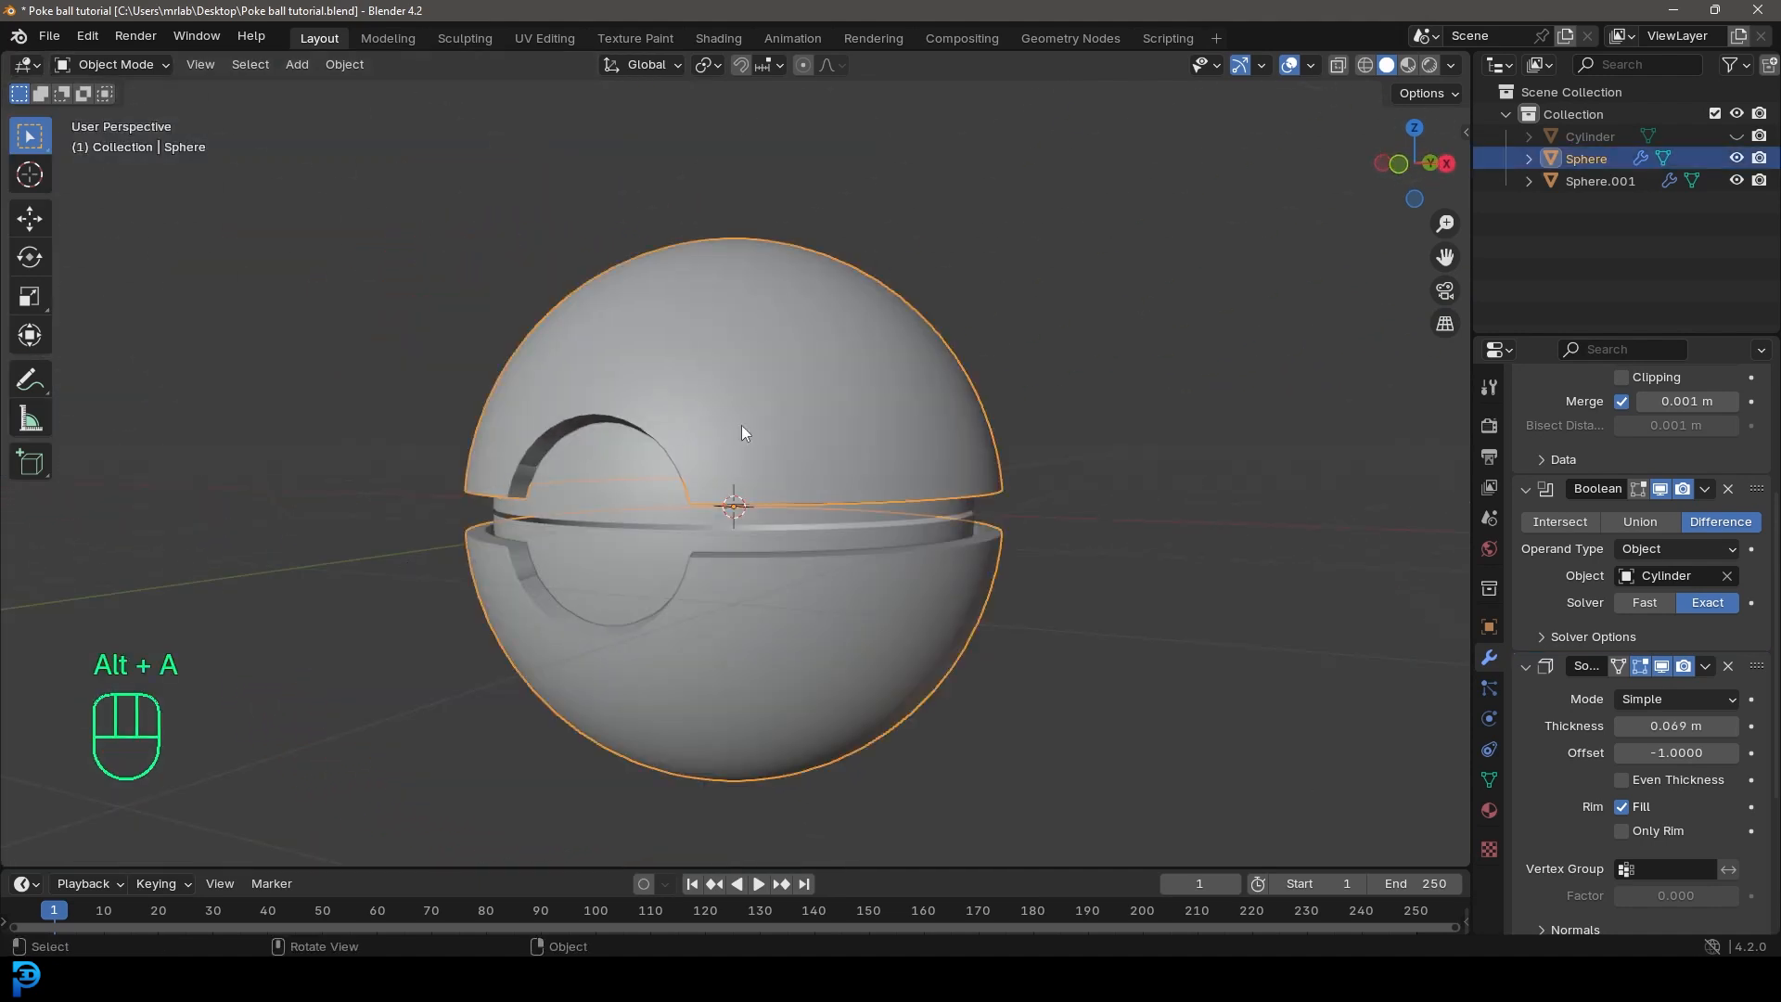
# Step: Move the outer sphere's Boolean modifier above the Mirror modifier and turn off Mirror's viewport display
pyautogui.scroll(5, 1535, 601)
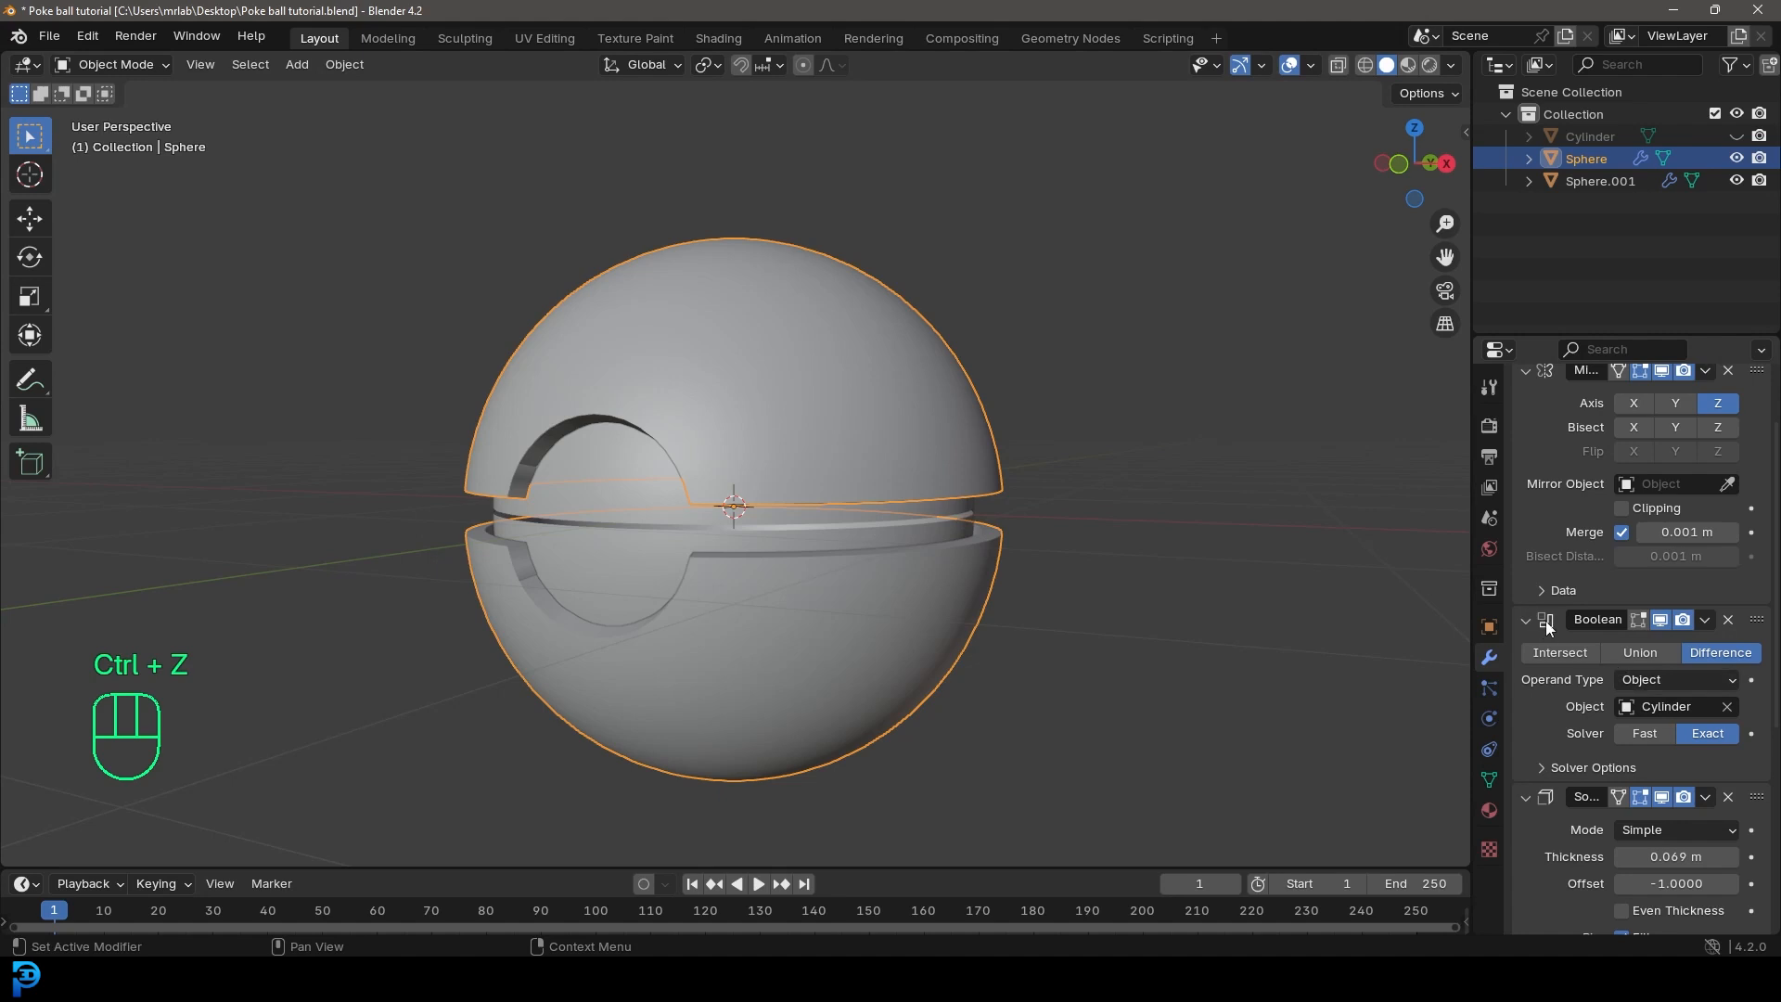
pyautogui.moveTo(1758, 624); pyautogui.dragTo(1756, 457)
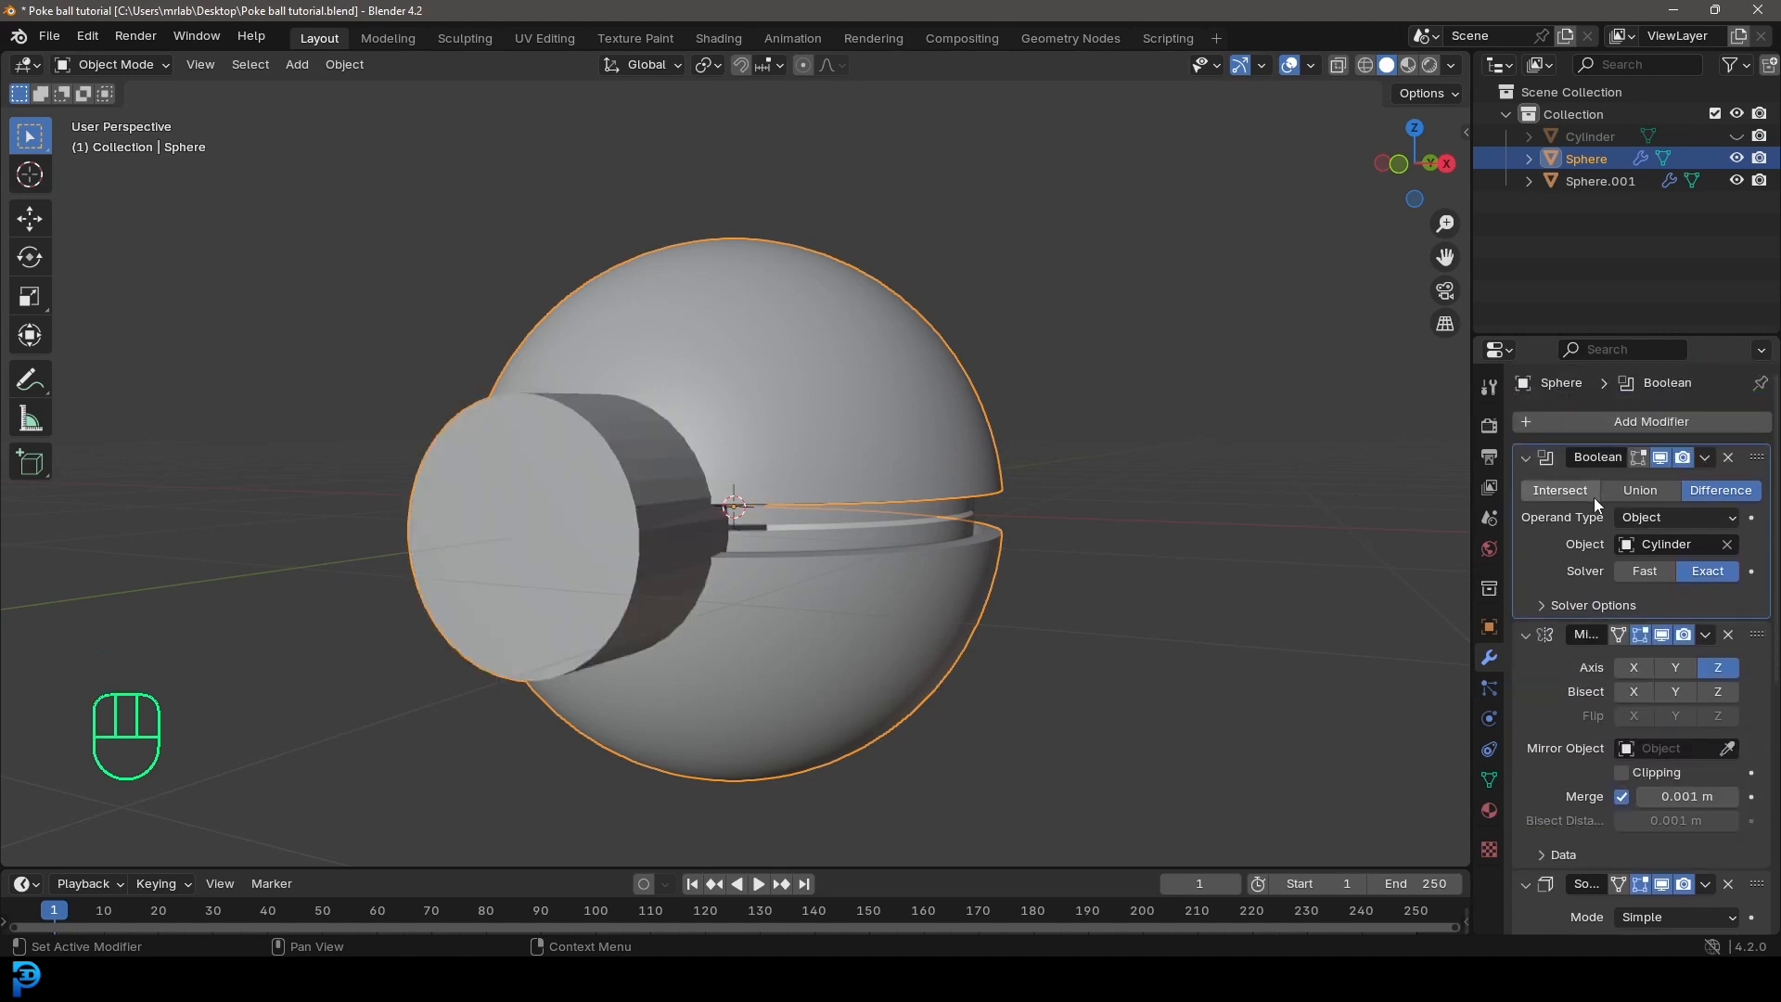
pyautogui.click(1661, 635)
pyautogui.moveTo(1044, 665); pyautogui.dragTo(705, 482, button='middle')
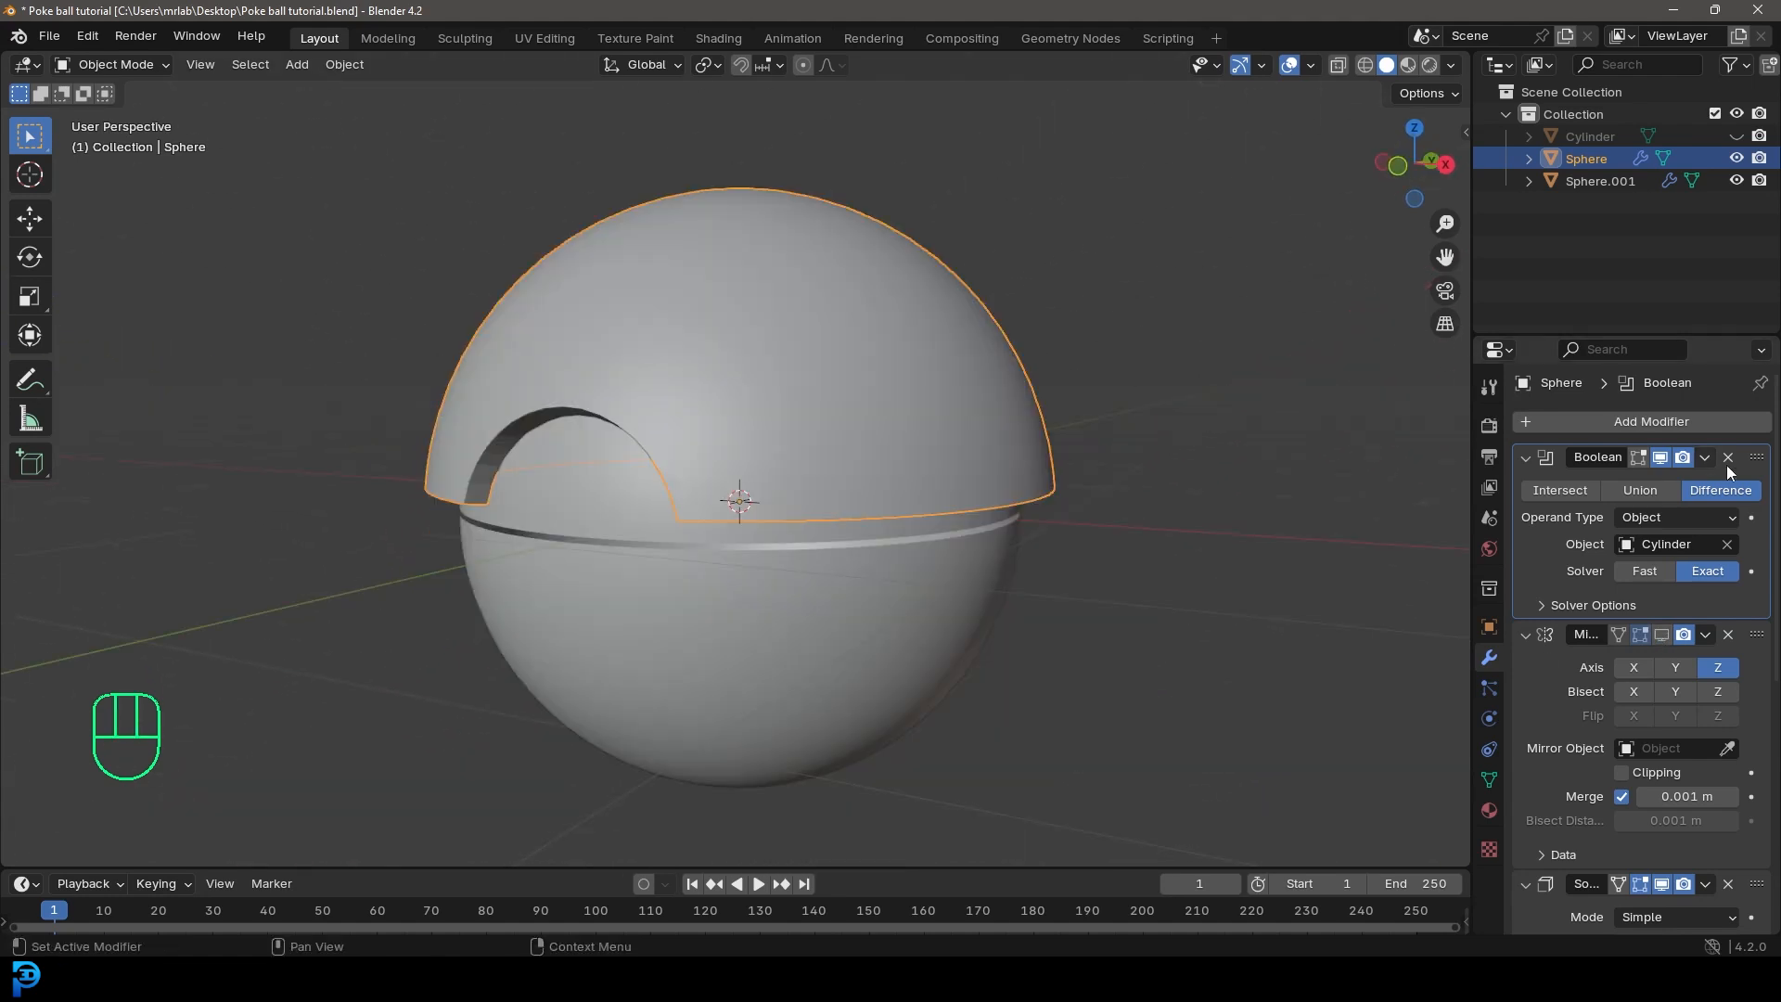
# Step: Apply the outer sphere's Boolean modifier and turn the Mirror modifier's viewport display back on
pyautogui.click(1703, 458)
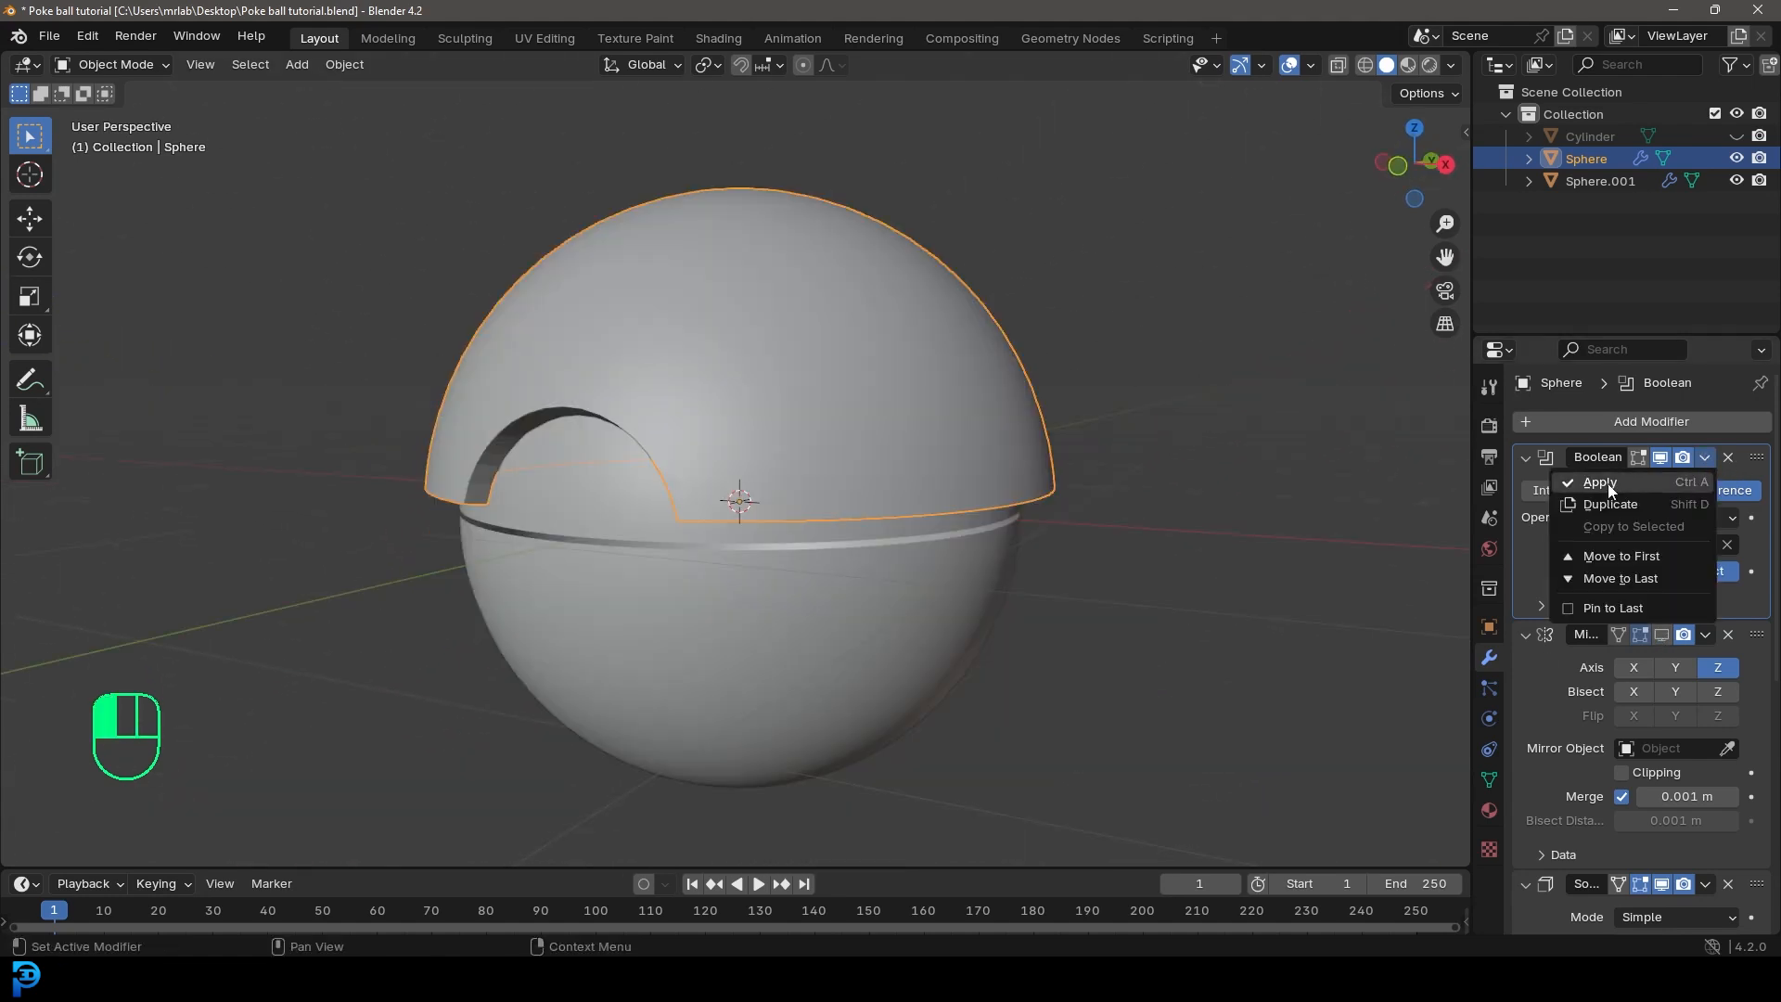
pyautogui.click(1662, 481)
pyautogui.moveTo(742, 529); pyautogui.dragTo(789, 557, button='middle')
pyautogui.scroll(-4, 1553, 743)
pyautogui.scroll(4, 1566, 721)
pyautogui.click(1660, 456)
pyautogui.scroll(-2, 881, 514)
pyautogui.moveTo(880, 520)
pyautogui.mouseDown(button='middle')
pyautogui.moveTo(822, 513)
pyautogui.moveTo(878, 533)
pyautogui.mouseUp(button='middle')
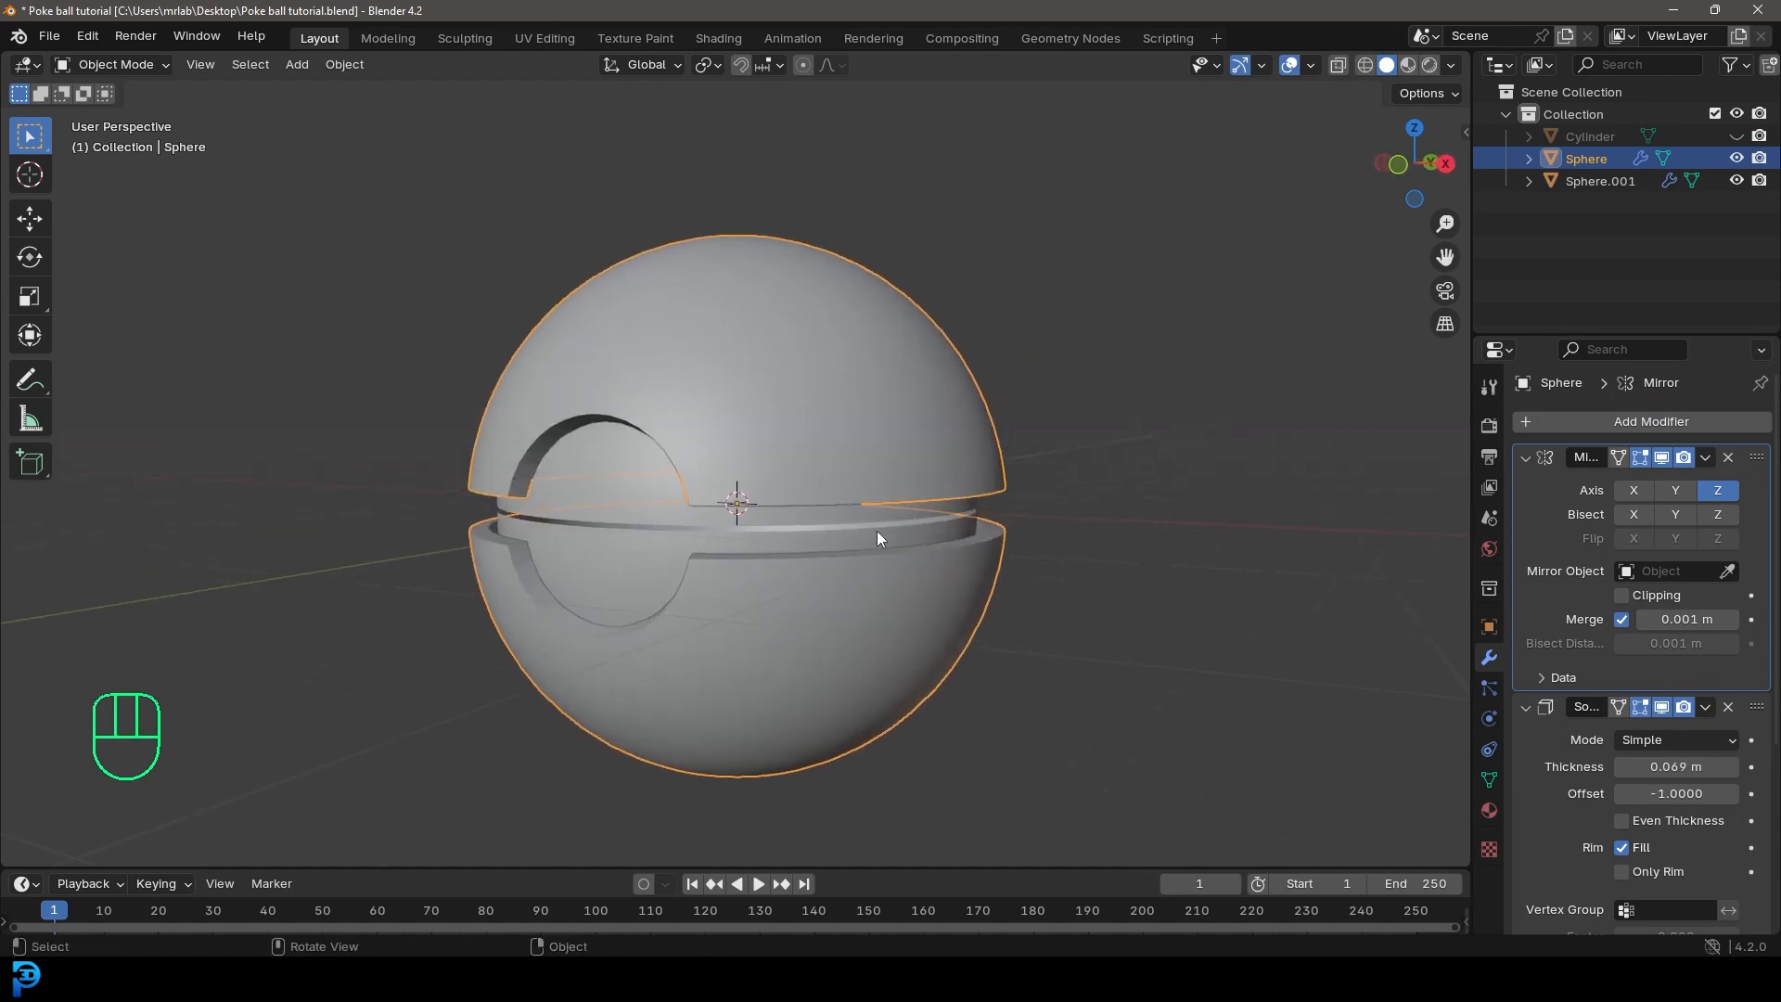
# Step: Unhide the cutter cylinder and delete it
pyautogui.hotkey('alt', 'h')
pyautogui.click(609, 456)
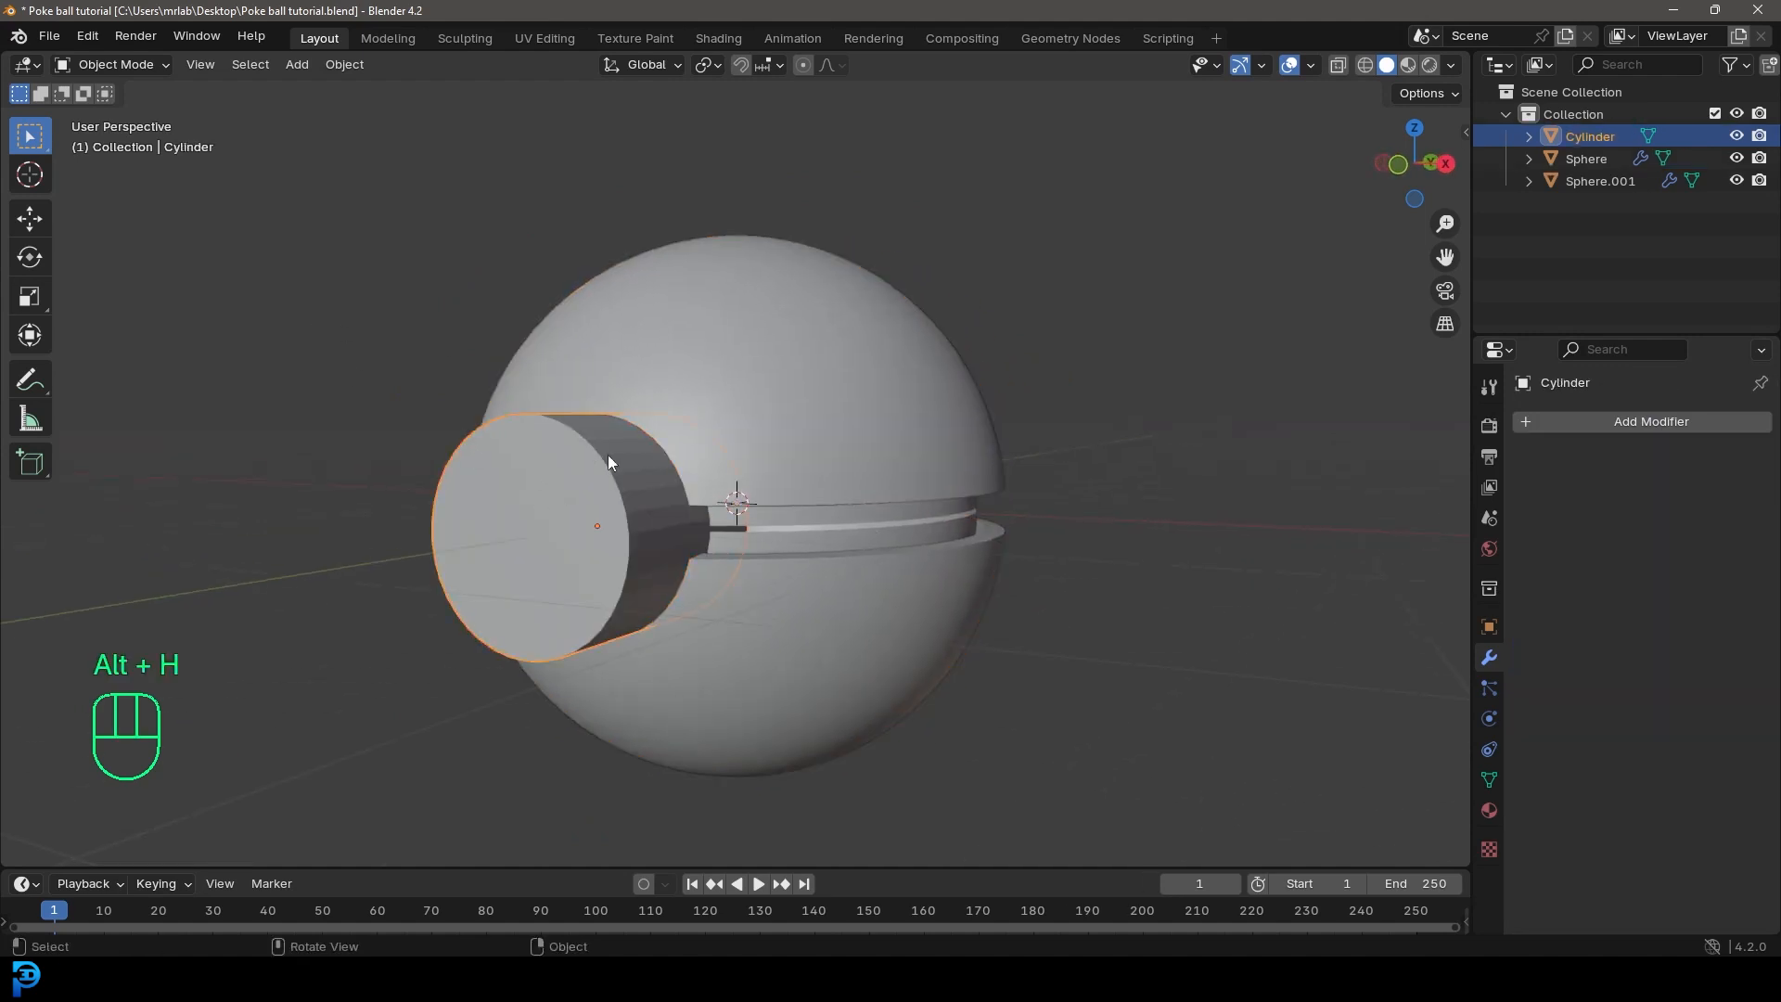
pyautogui.press('Delete')
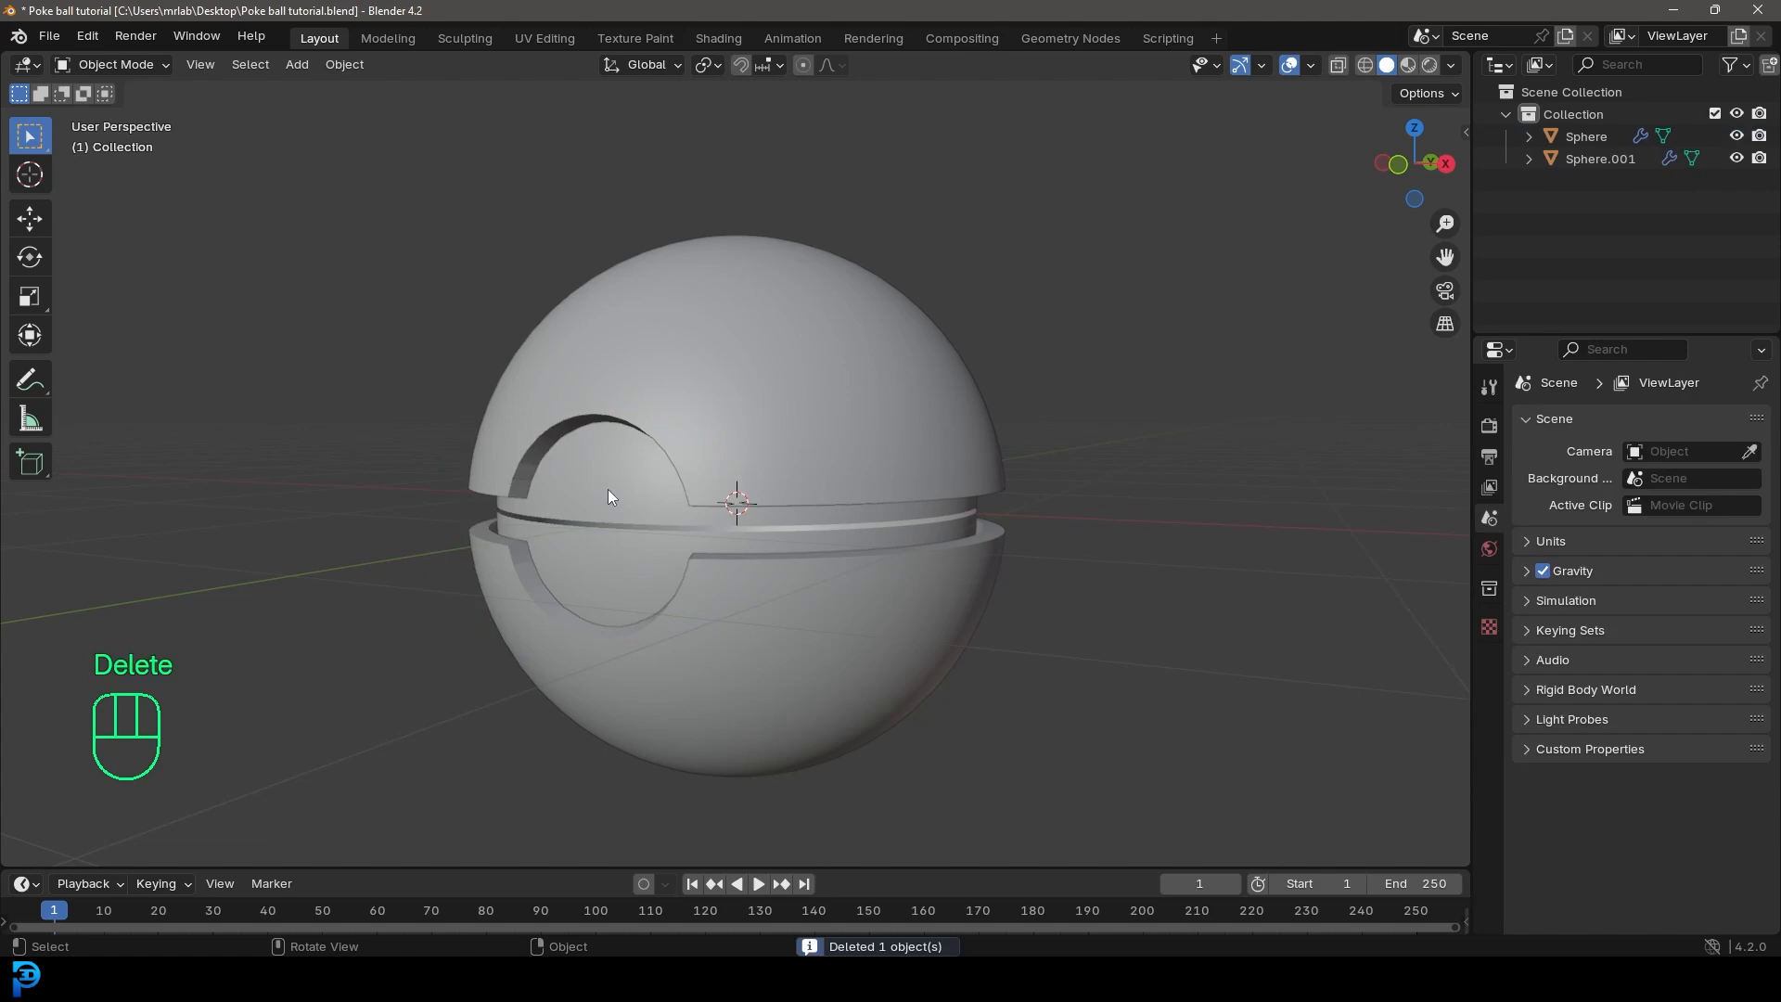
# Step: Add a Weld modifier to the outer sphere
pyautogui.scroll(-3, 681, 408)
pyautogui.moveTo(681, 408); pyautogui.dragTo(664, 388, button='middle')
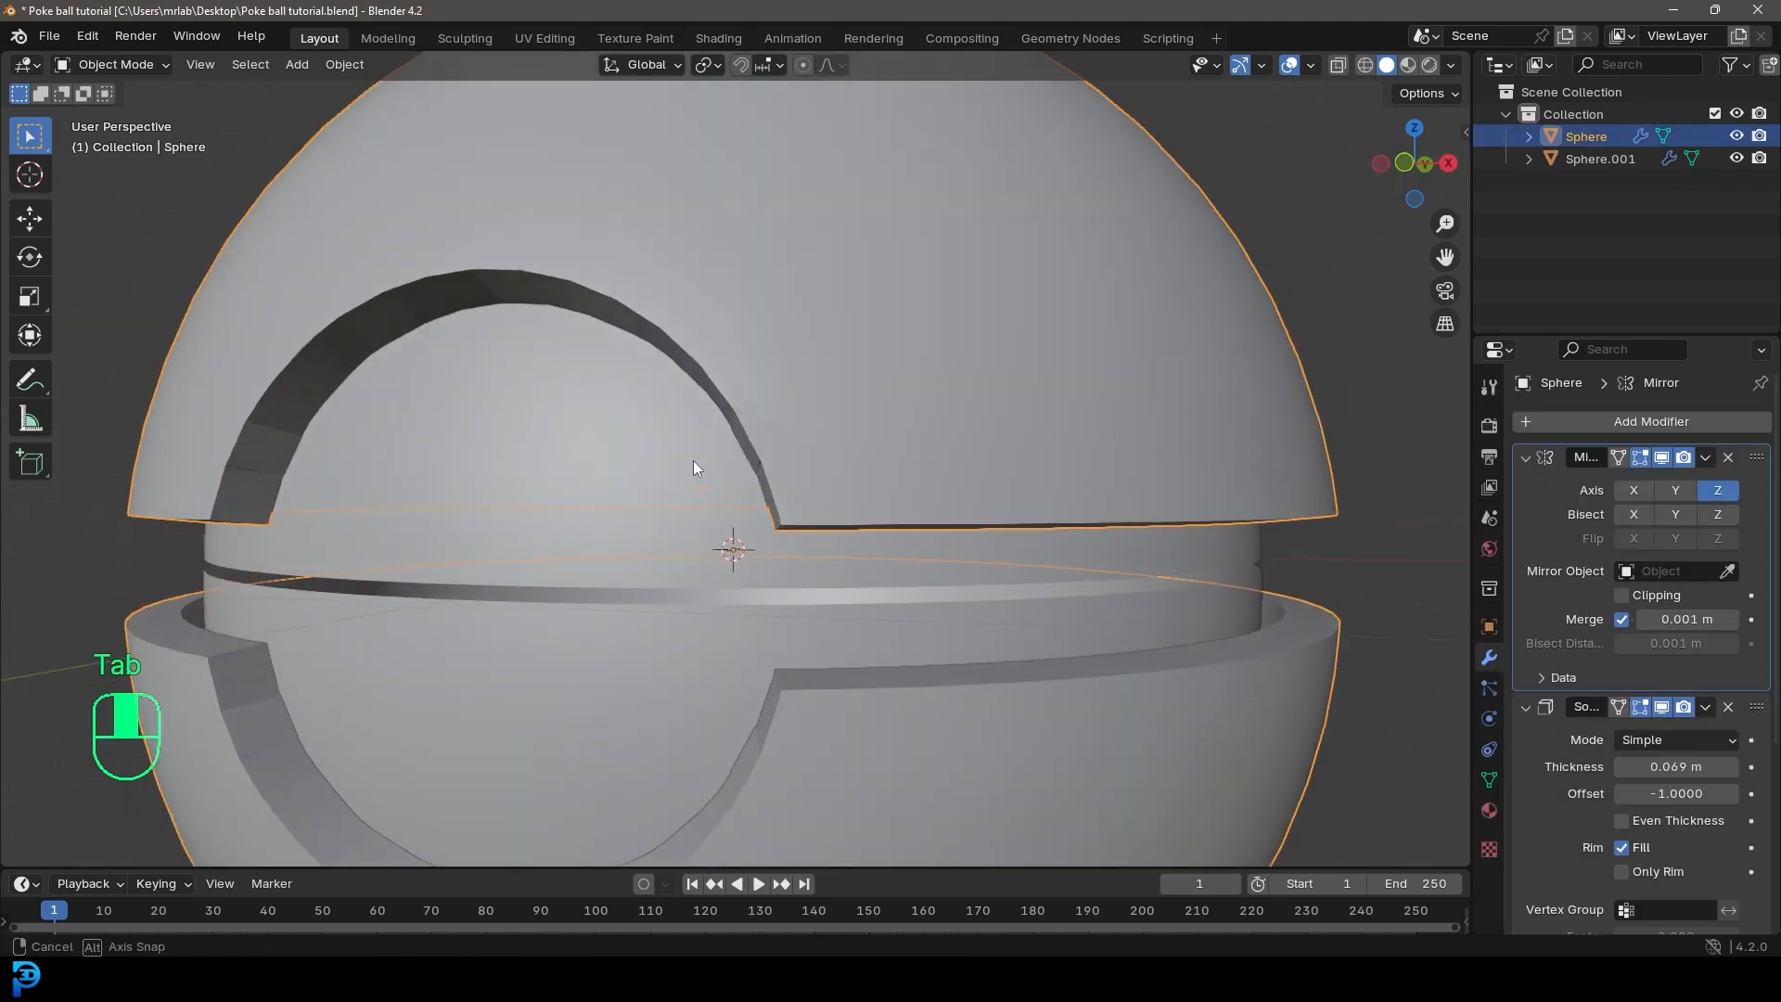
pyautogui.scroll(3, 883, 343)
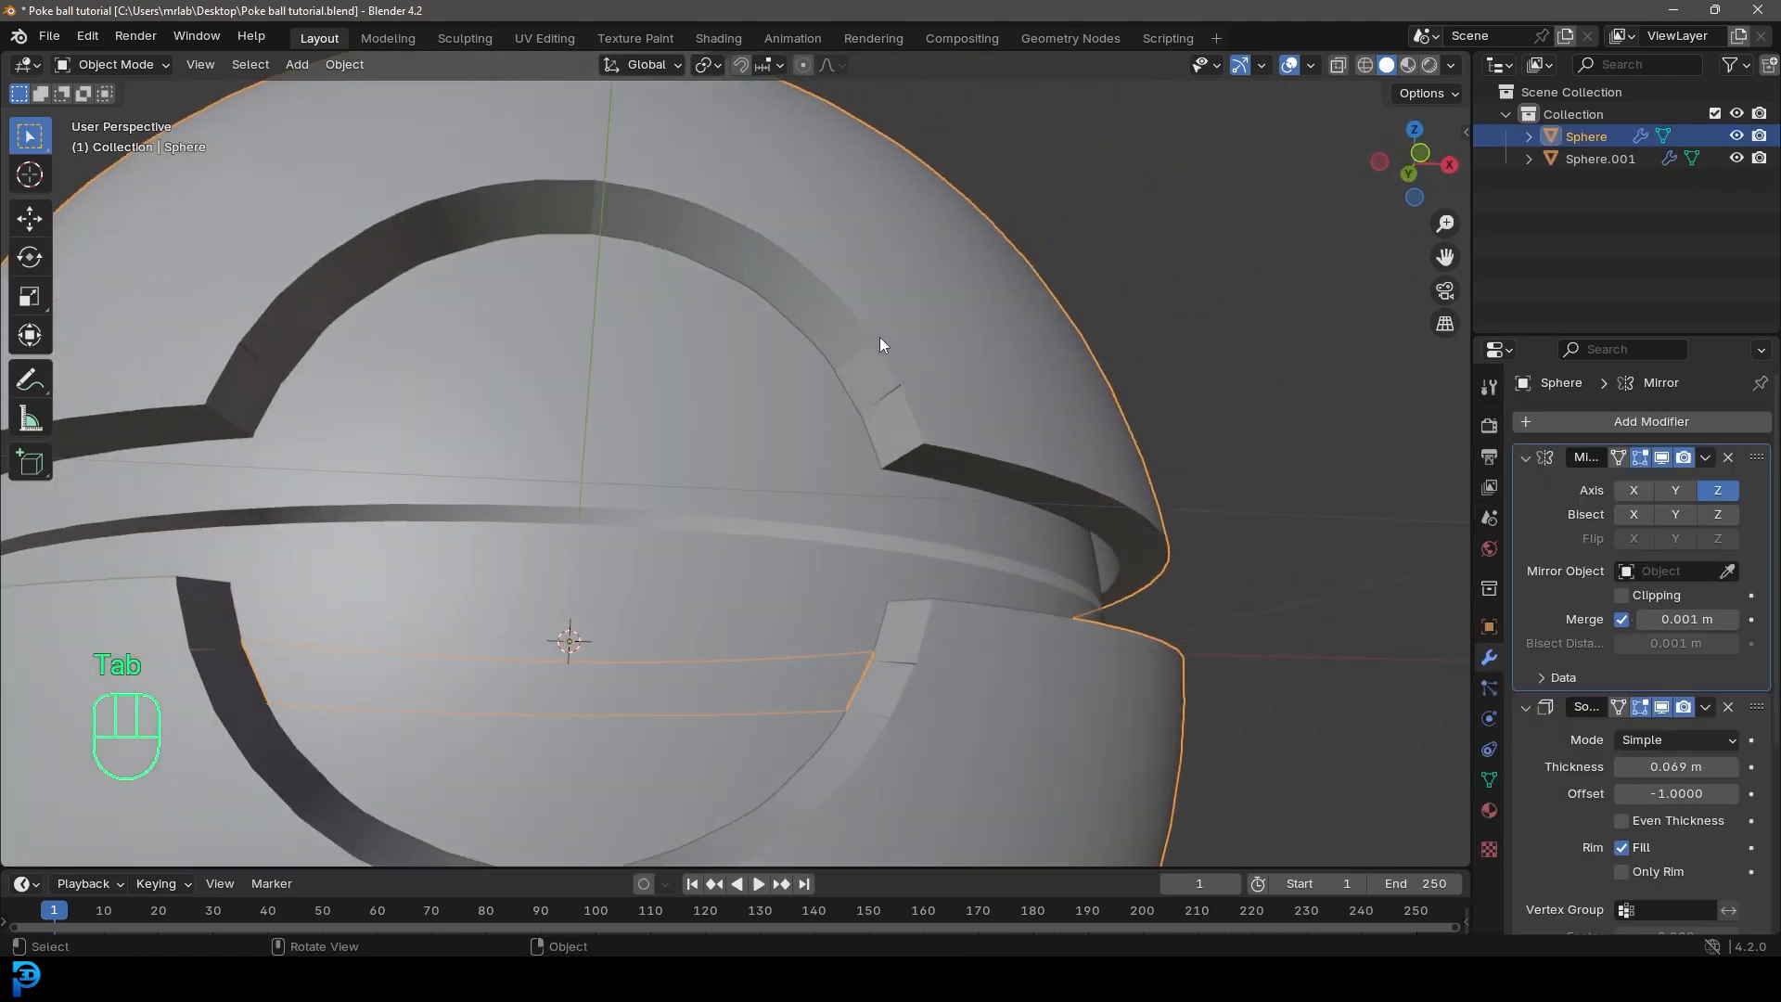
pyautogui.click(1604, 421)
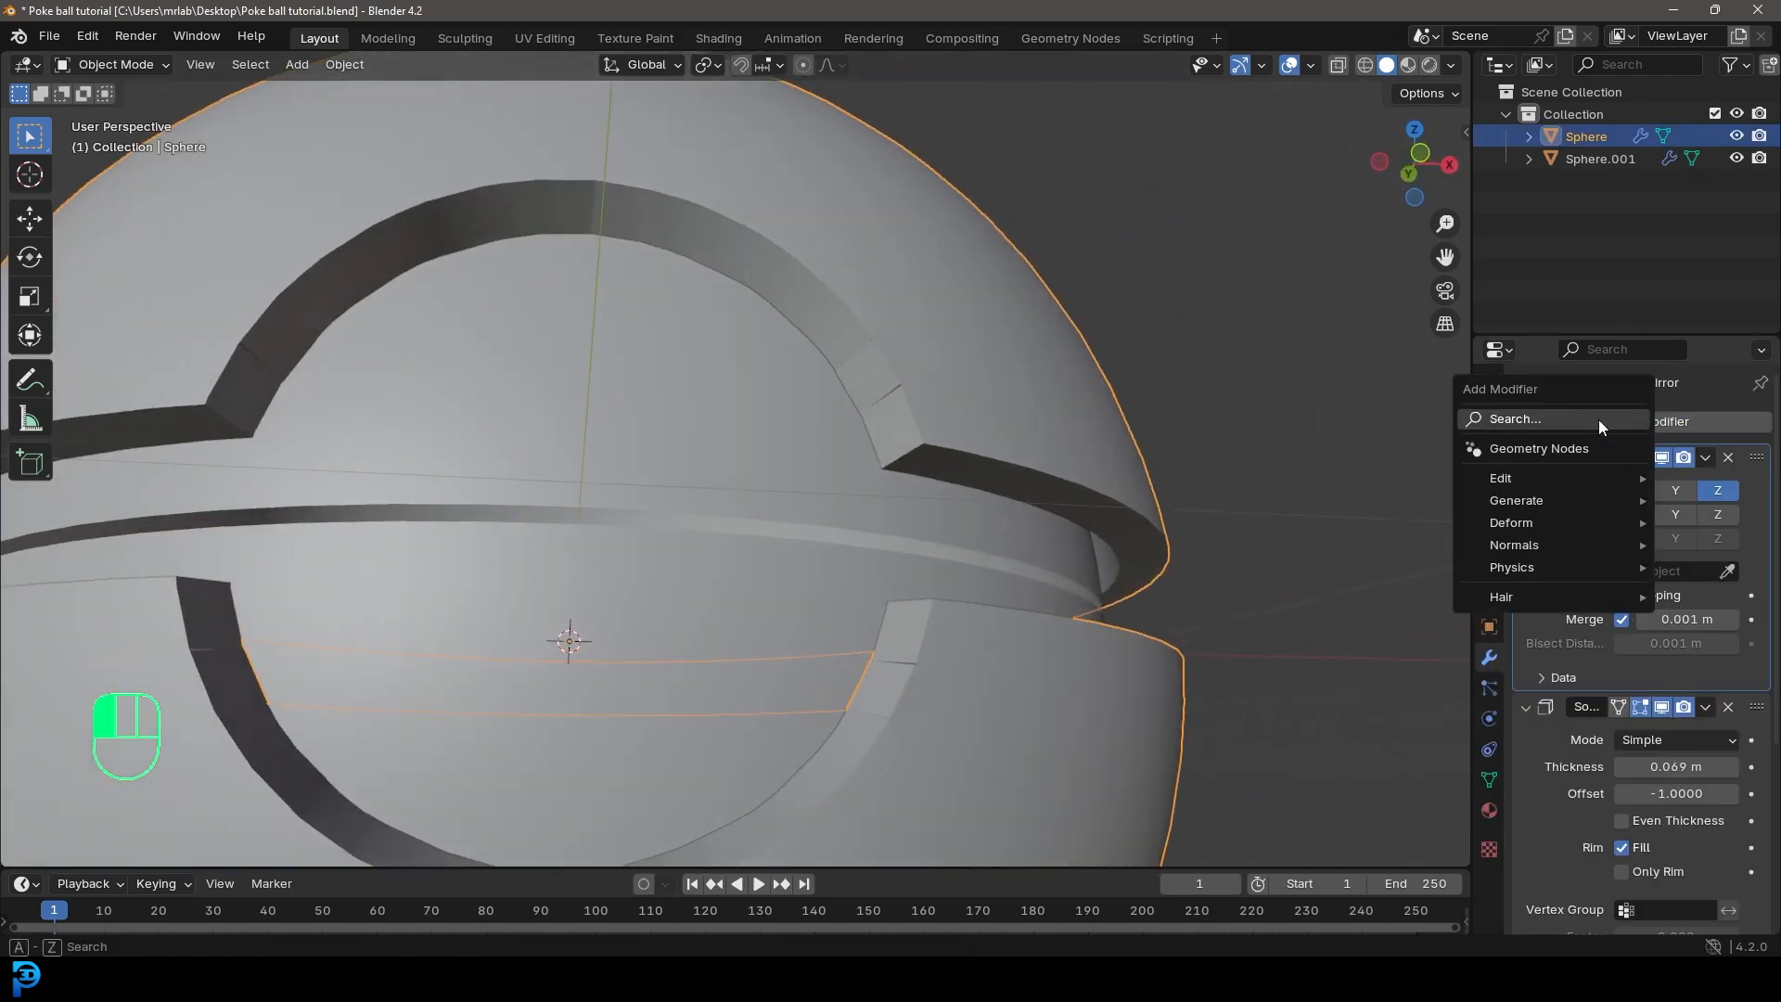
pyautogui.click(1540, 421)
pyautogui.write('weld')
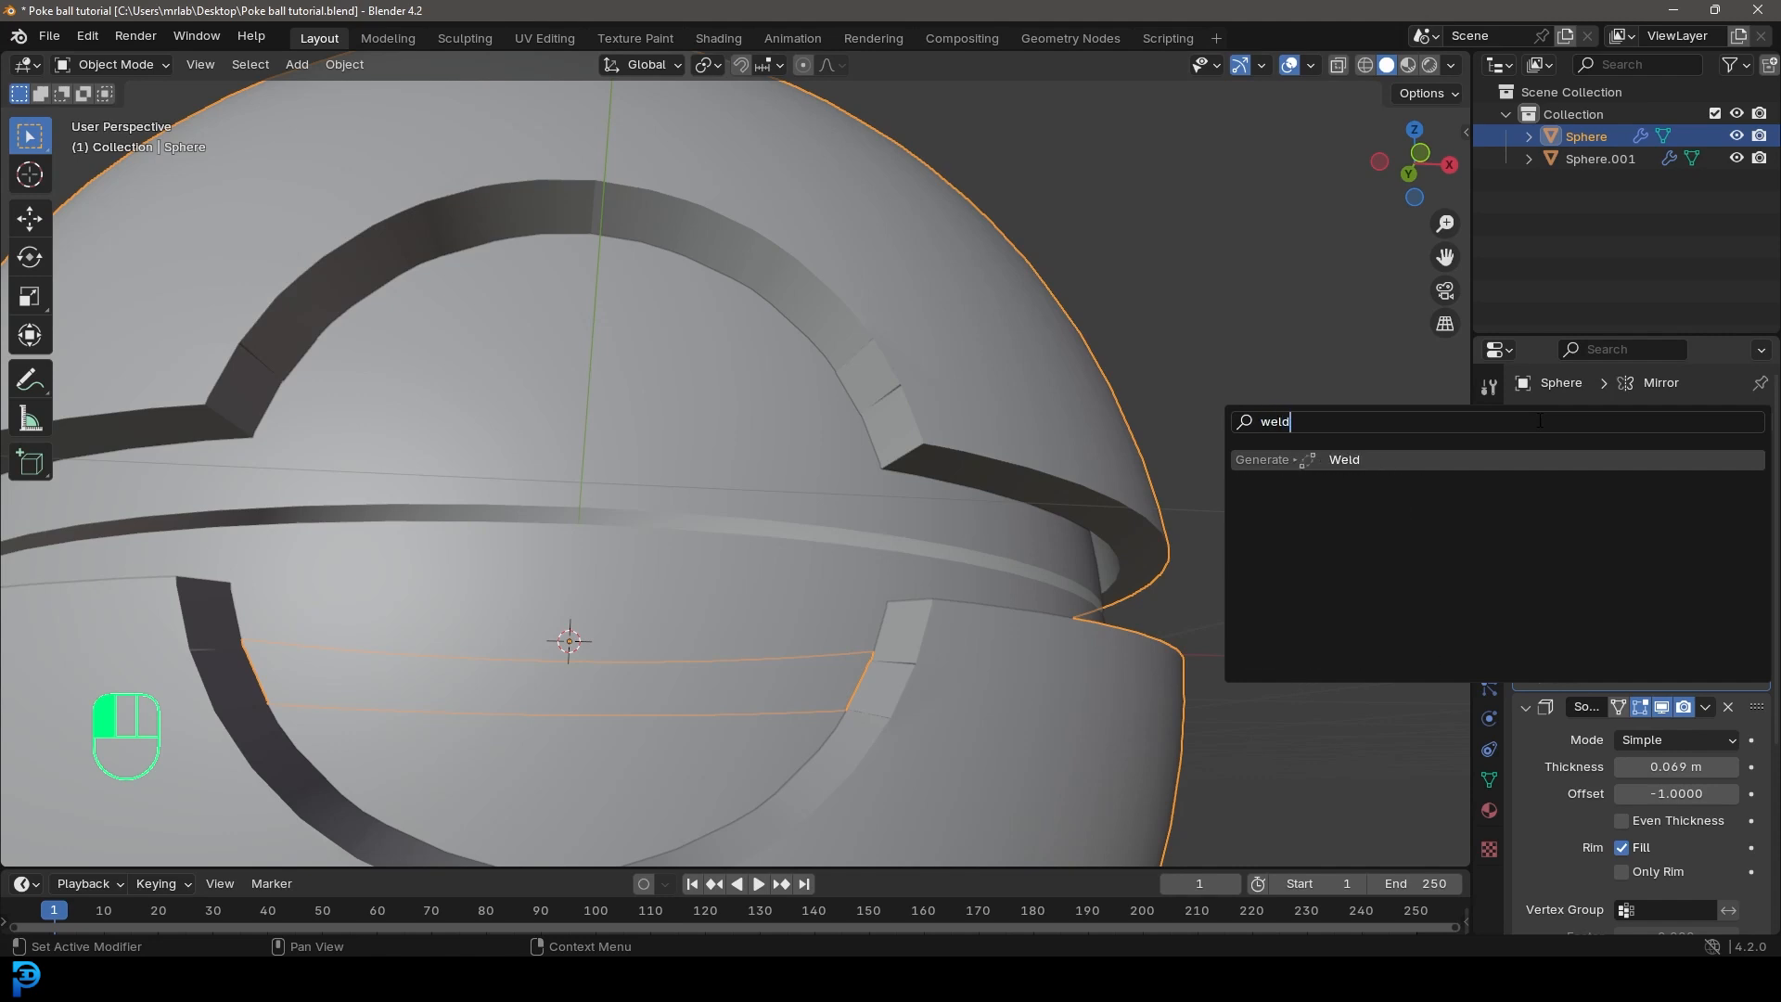
pyautogui.press('Return')
# Step: Move the Weld modifier above the Mirror modifier, set its distance to 0.003 m, and deselect the sphere
pyautogui.scroll(-8, 1706, 722)
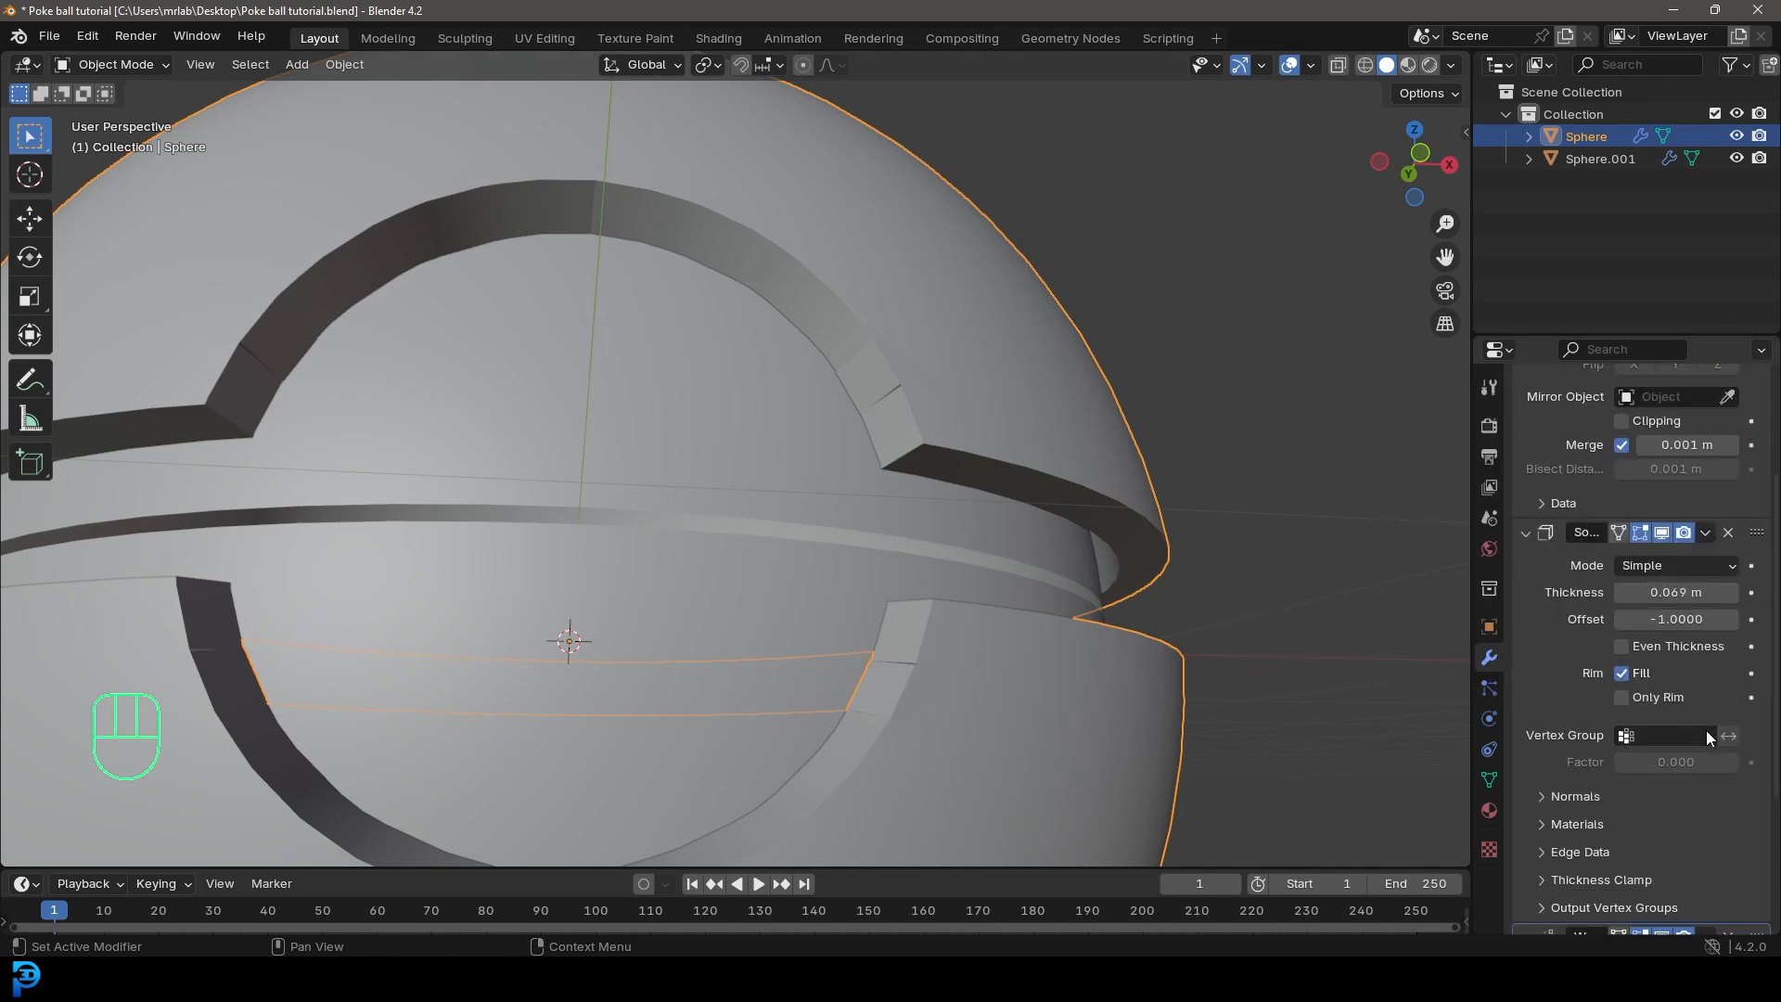
pyautogui.moveTo(1757, 708); pyautogui.dragTo(1762, 354)
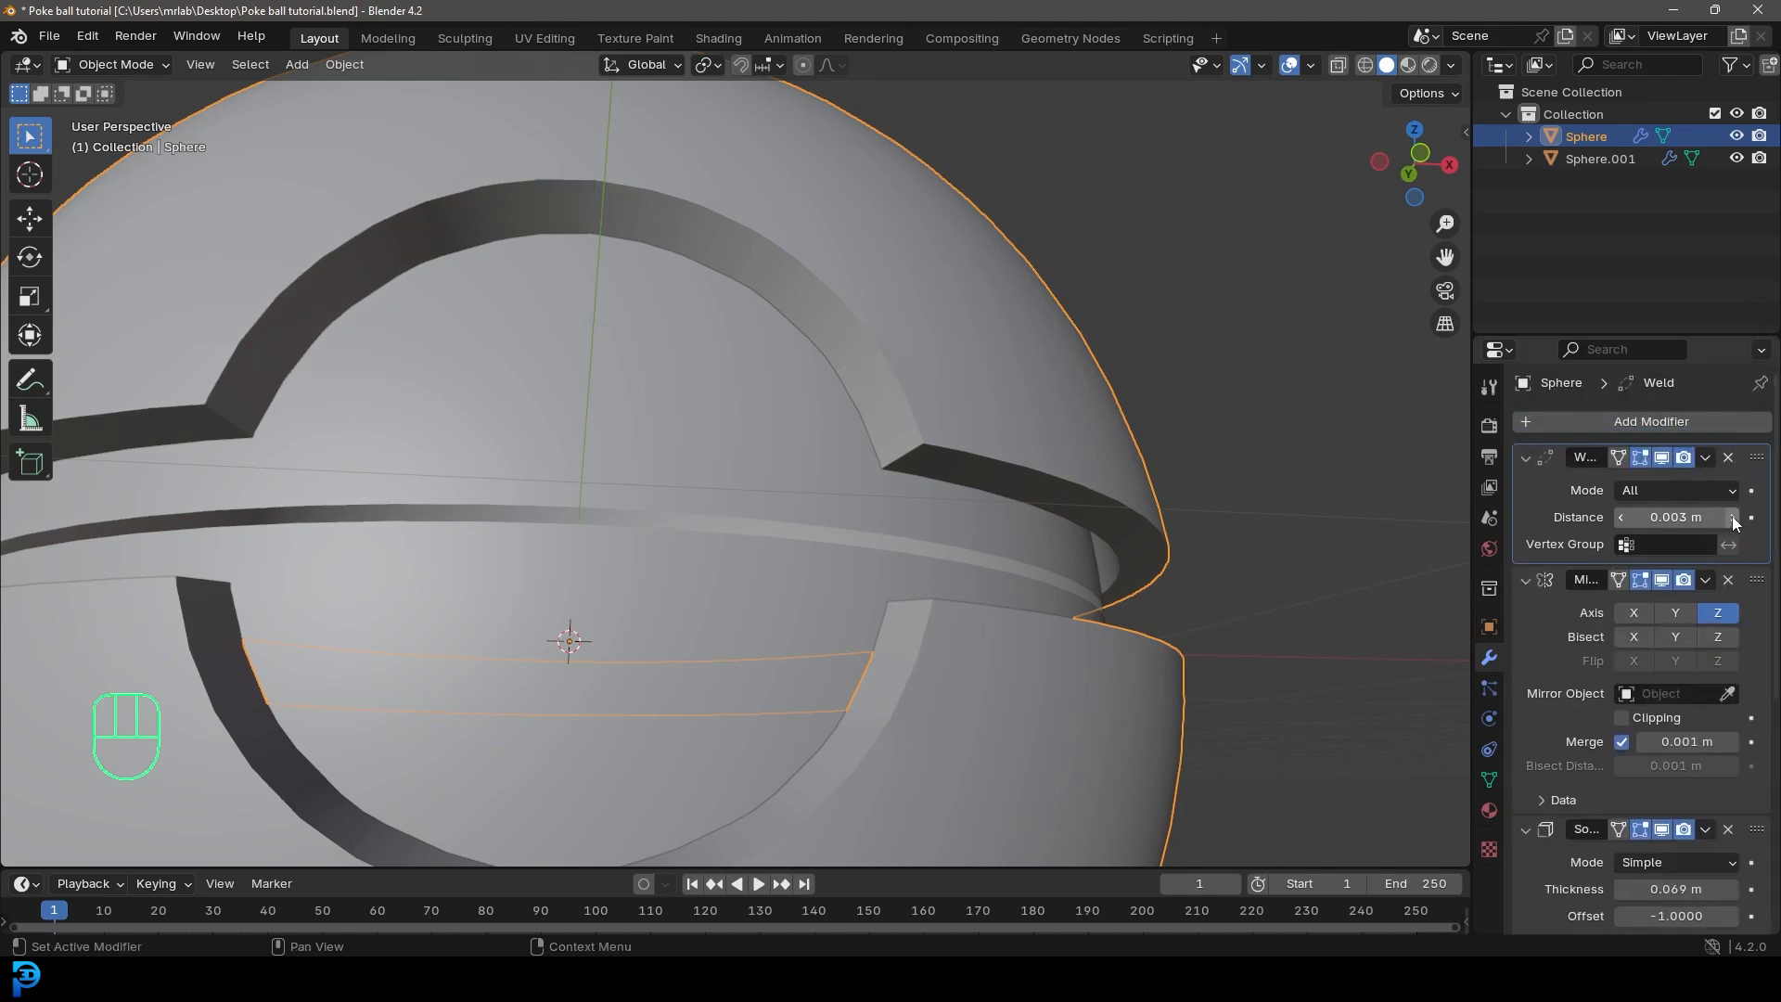
pyautogui.scroll(-1, 523, 238)
pyautogui.scroll(2, 936, 395)
pyautogui.moveTo(932, 449); pyautogui.dragTo(679, 498, button='middle')
pyautogui.scroll(-5, 934, 418)
pyautogui.hotkey('alt', 'a')
pyautogui.scroll(-3, 828, 484)
# Step: Select the inner sphere, collapse its existing modifiers, and add a Solidify modifier to it
pyautogui.click(655, 486)
pyautogui.scroll(4, 665, 516)
pyautogui.press('g')
pyautogui.press('Escape')
pyautogui.click(1524, 457)
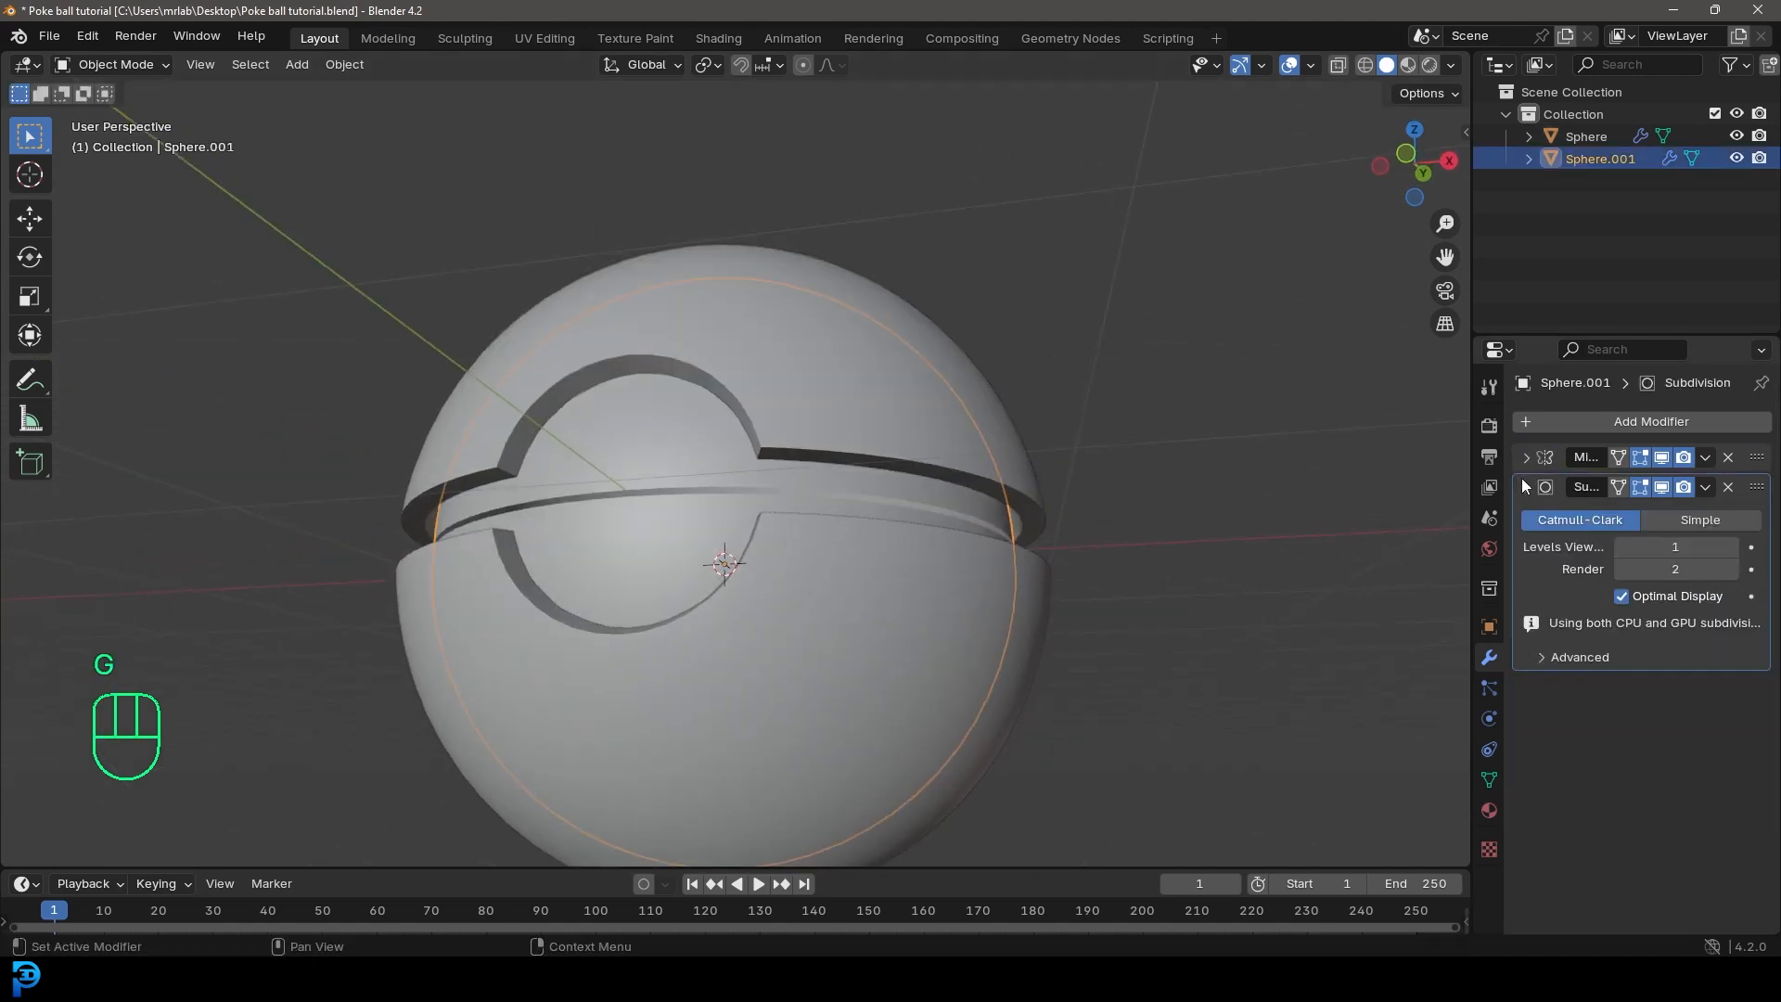
pyautogui.click(1522, 480)
pyautogui.click(1614, 421)
pyautogui.click(1614, 421)
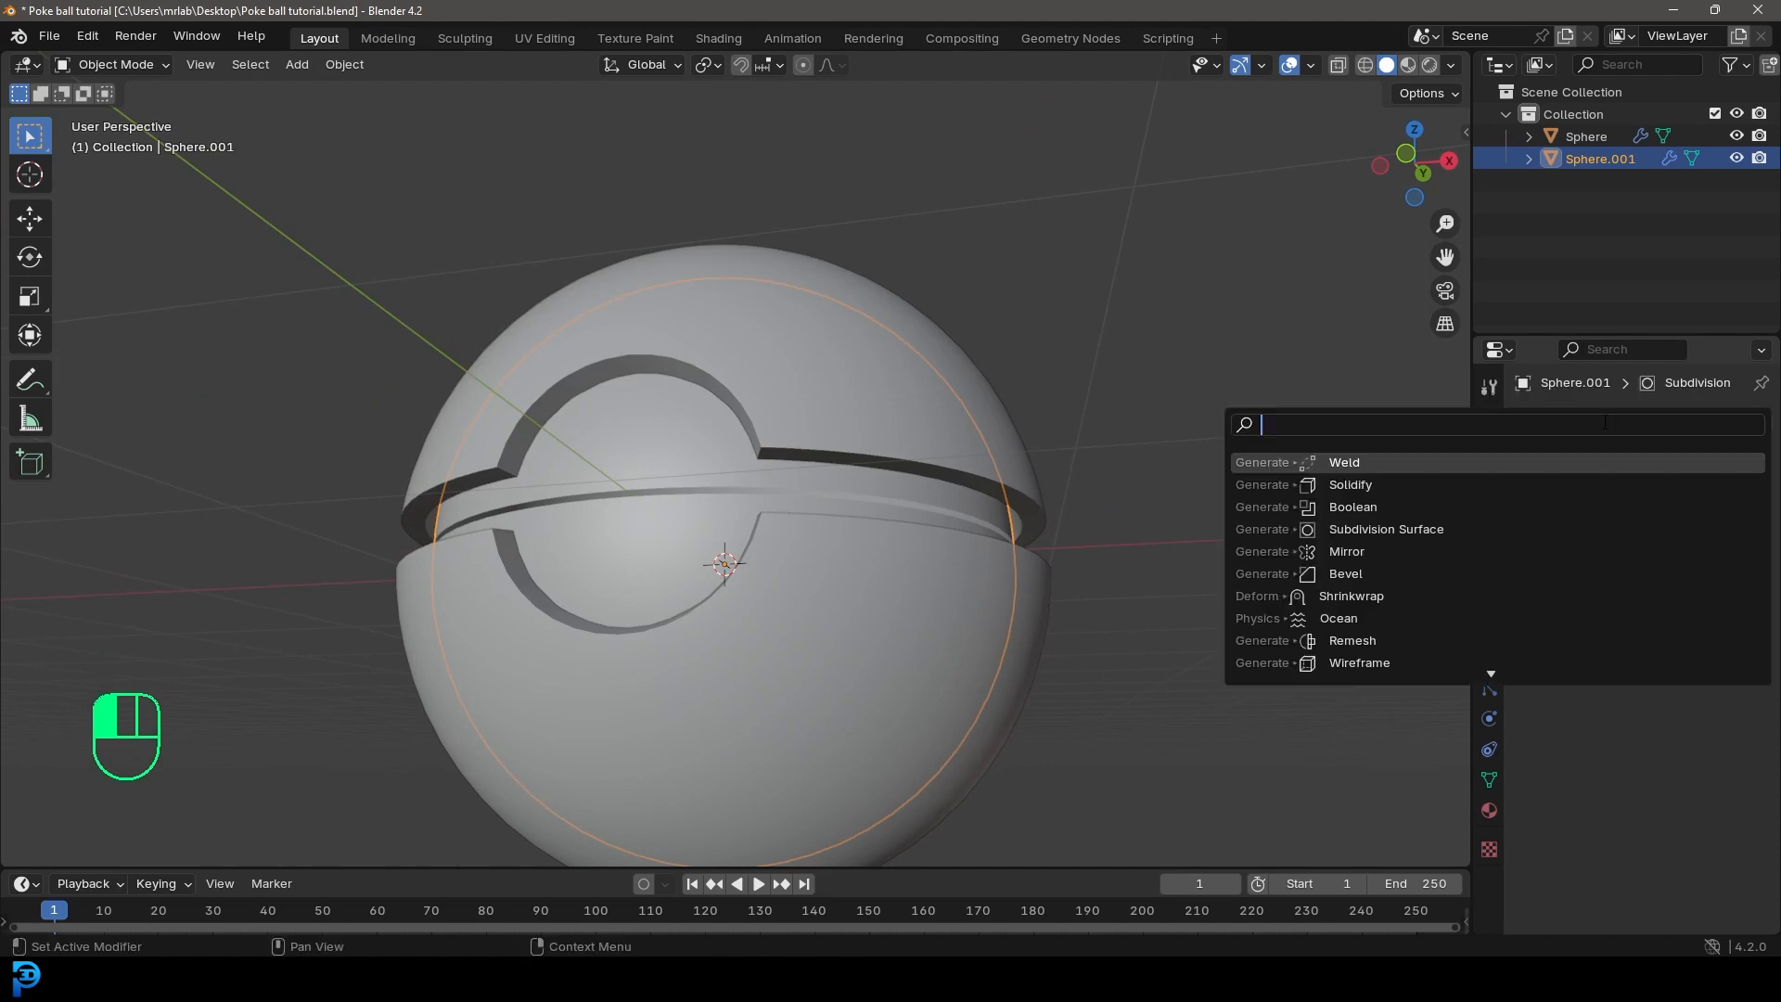
pyautogui.write('solid')
pyautogui.click(1369, 463)
# Step: Set the inner sphere's Solidify thickness to -0.025 m and collapse the modifier
pyautogui.moveTo(917, 440); pyautogui.dragTo(912, 344, button='middle')
pyautogui.keyDown('shift'); pyautogui.moveTo(1661, 576); pyautogui.dragTo(1726, 603); pyautogui.keyUp('shift')
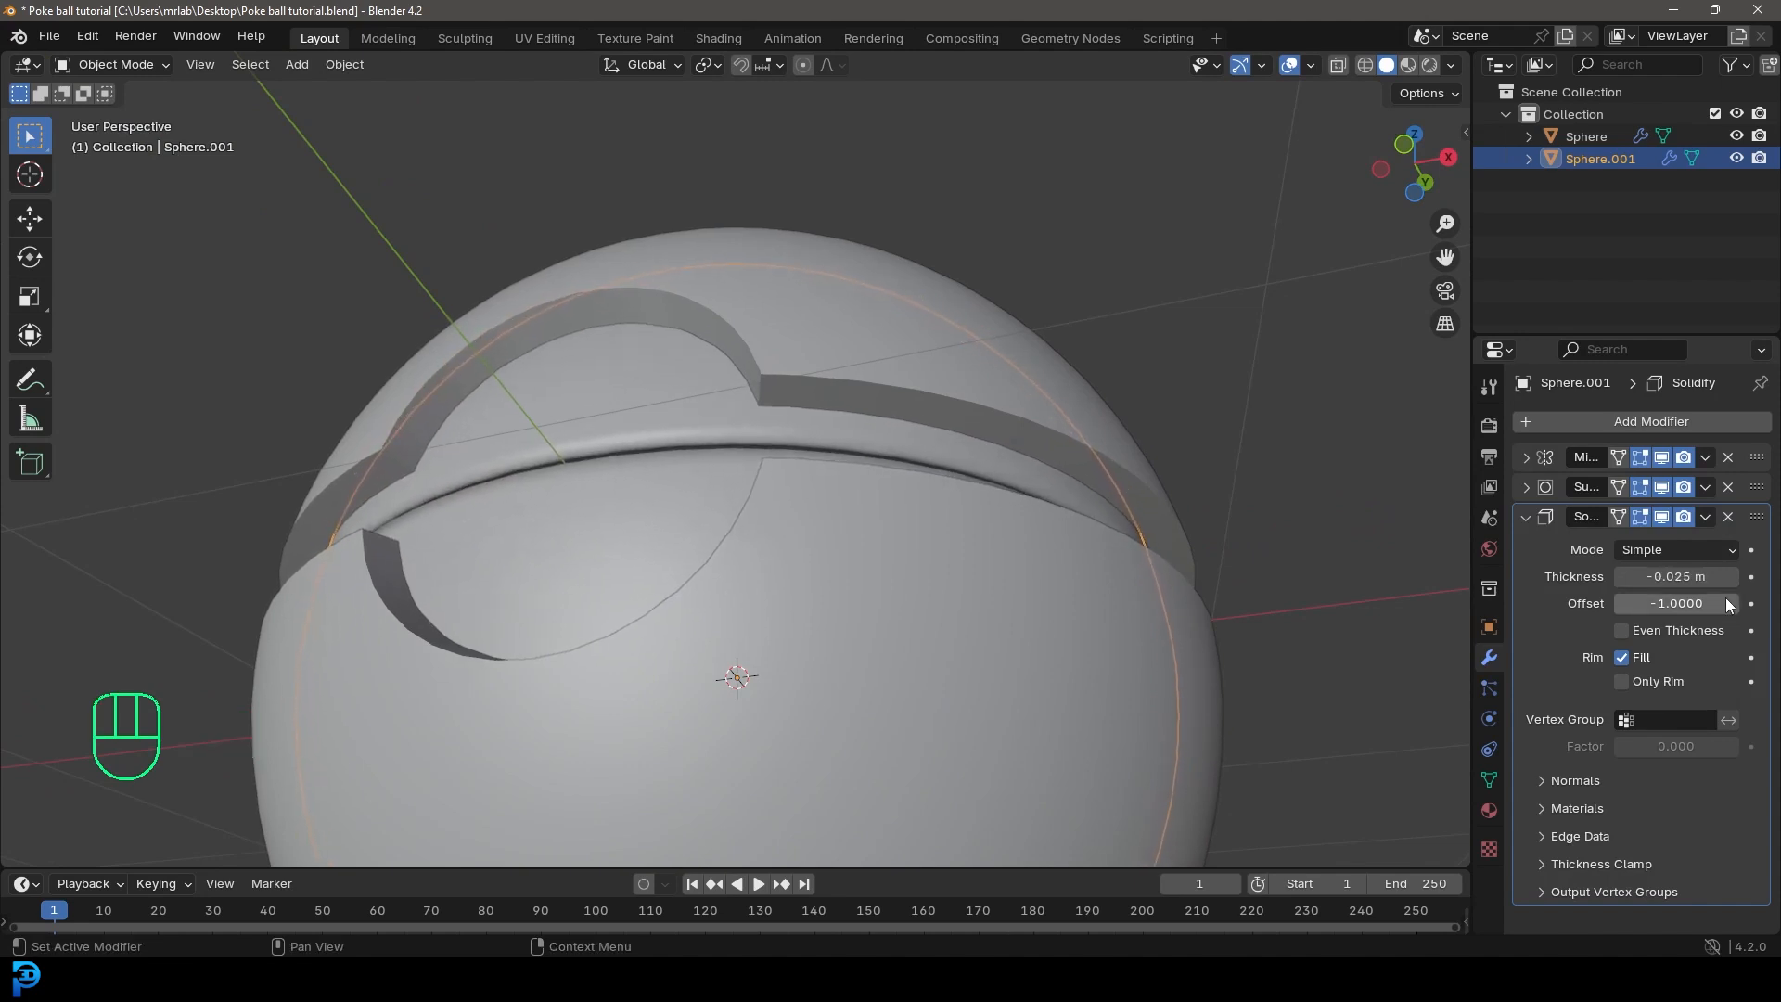
pyautogui.click(1522, 519)
# Step: Apply Shade Auto Smooth to the inner sphere and deselect everything
pyautogui.rightClick(597, 393)
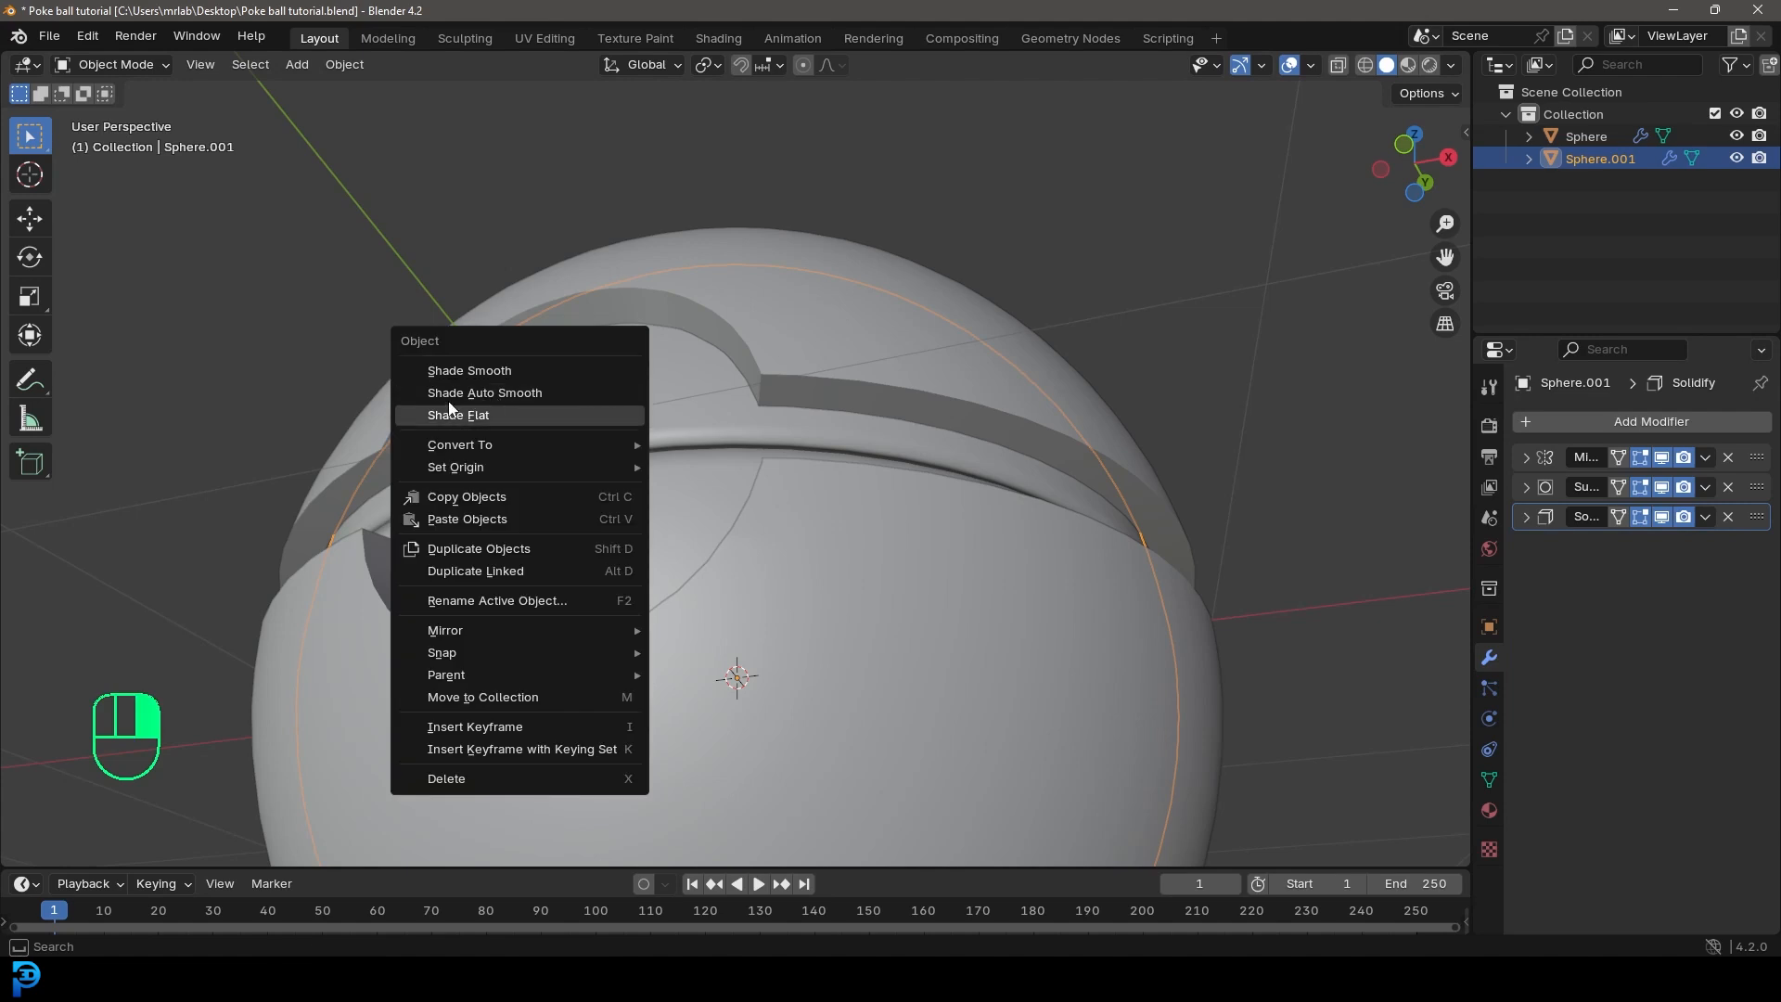
pyautogui.click(501, 393)
pyautogui.scroll(-5, 771, 466)
pyautogui.hotkey('alt', 'a')
pyautogui.moveTo(771, 465); pyautogui.dragTo(726, 540, button='middle')
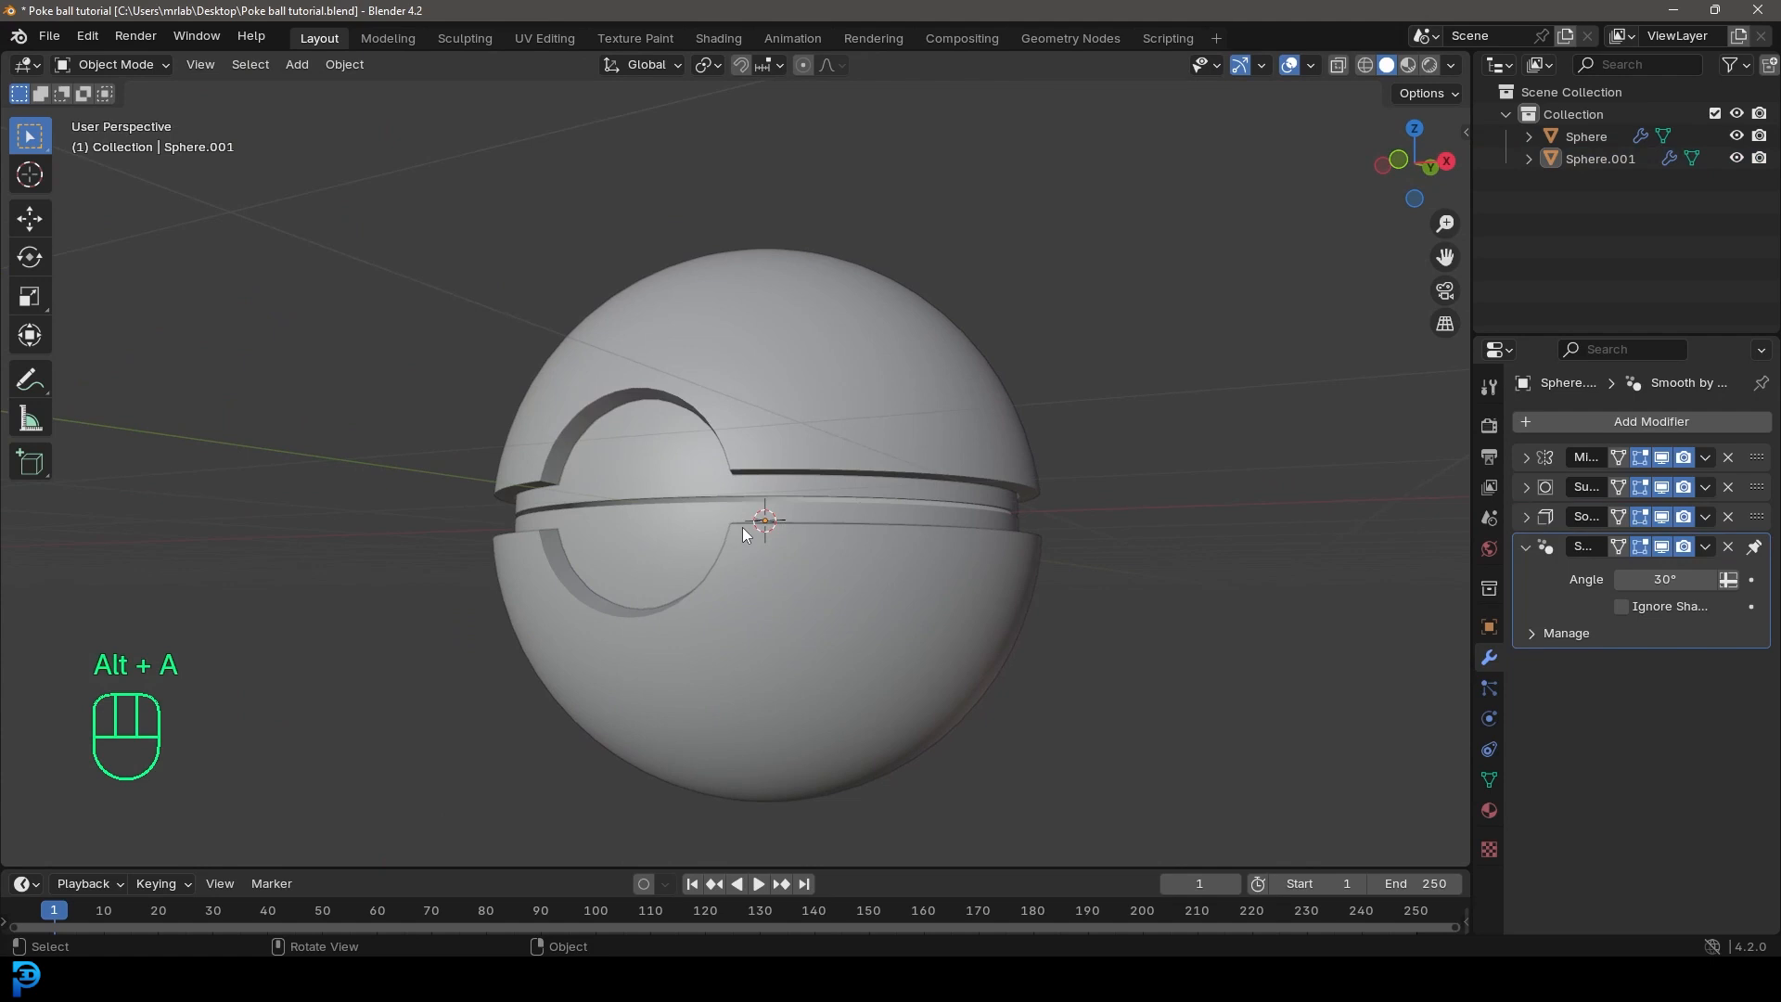
# Step: In front view, add a new mesh cylinder with 32 vertices
pyautogui.press('KP_1')
pyautogui.hotkey('shift', 'a')
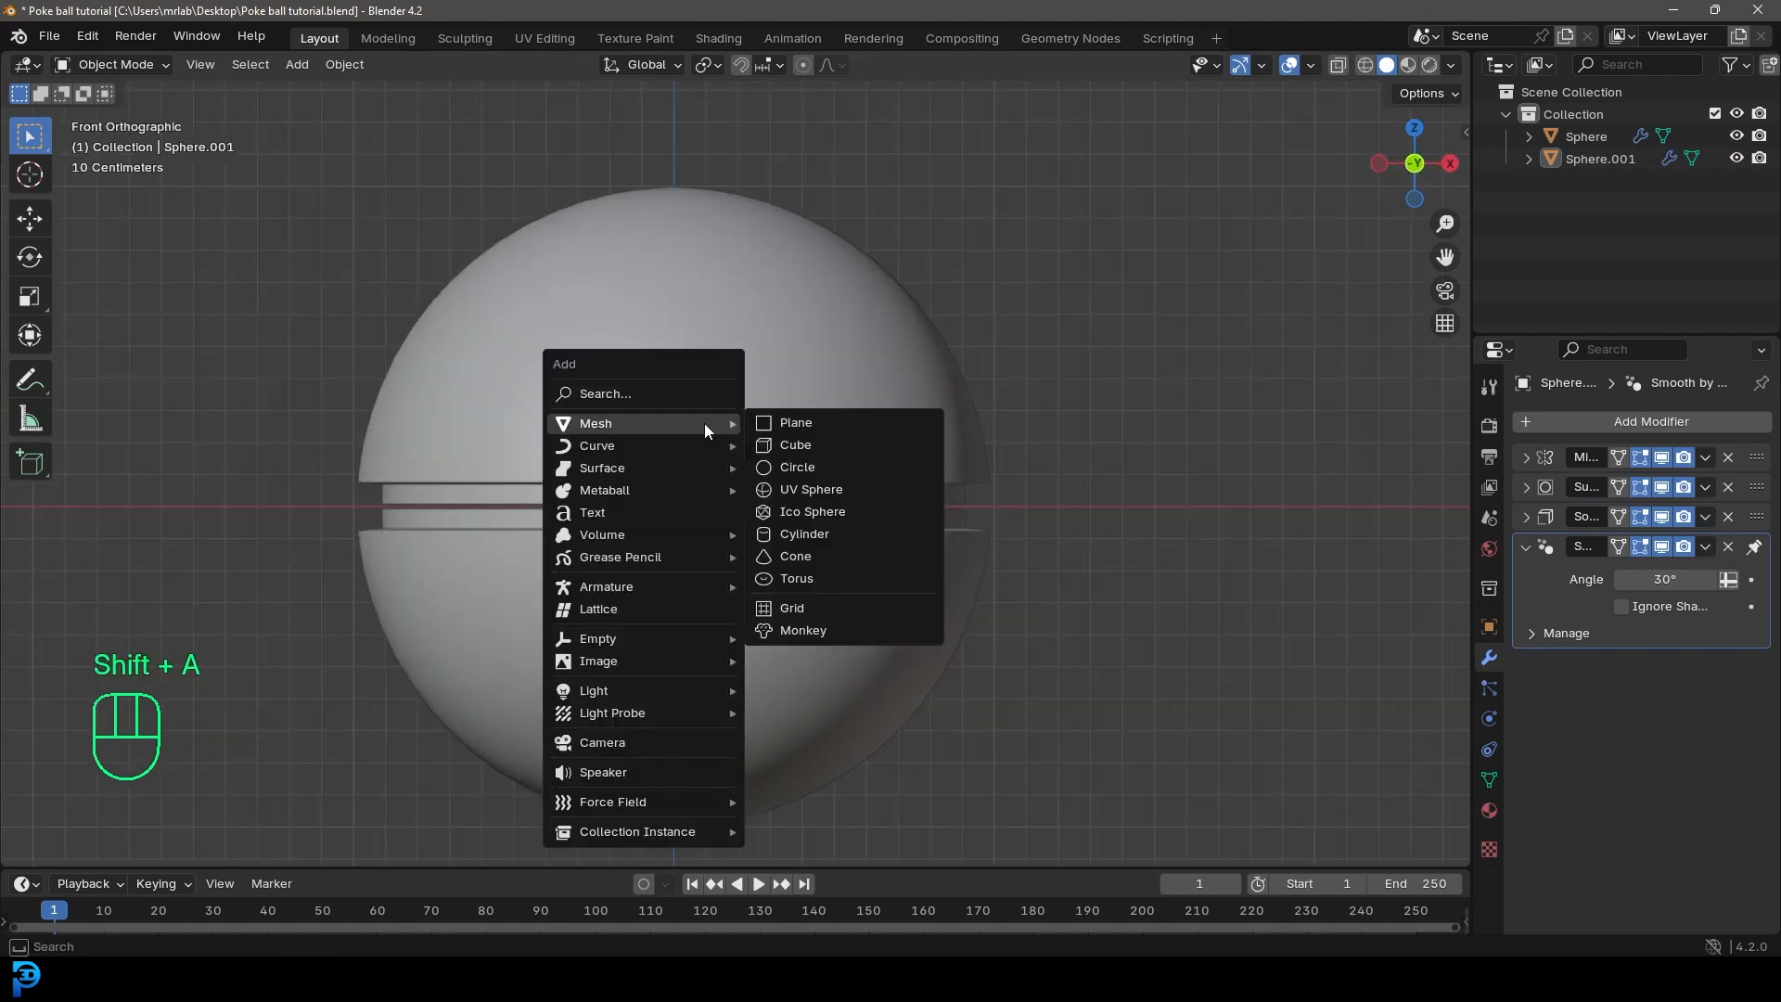
pyautogui.click(811, 534)
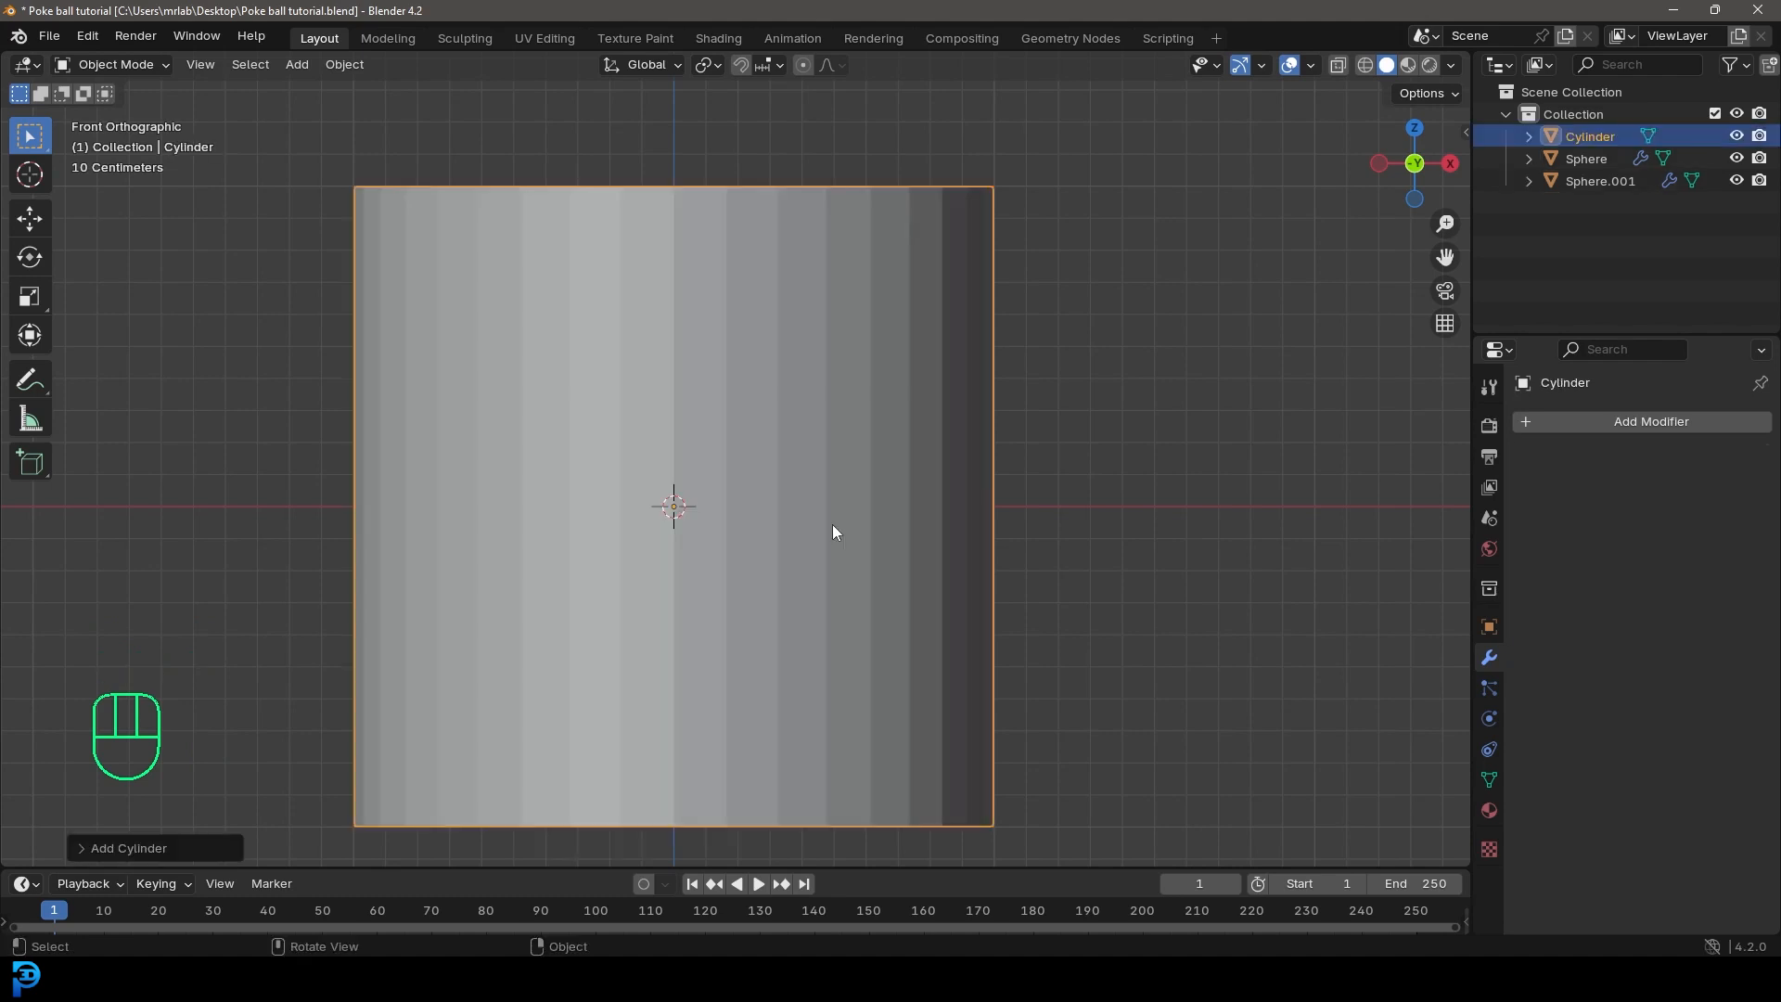
pyautogui.click(81, 848)
pyautogui.moveTo(279, 583); pyautogui.dragTo(296, 584)
pyautogui.write('32')
pyautogui.press('Return')
pyautogui.click(100, 550)
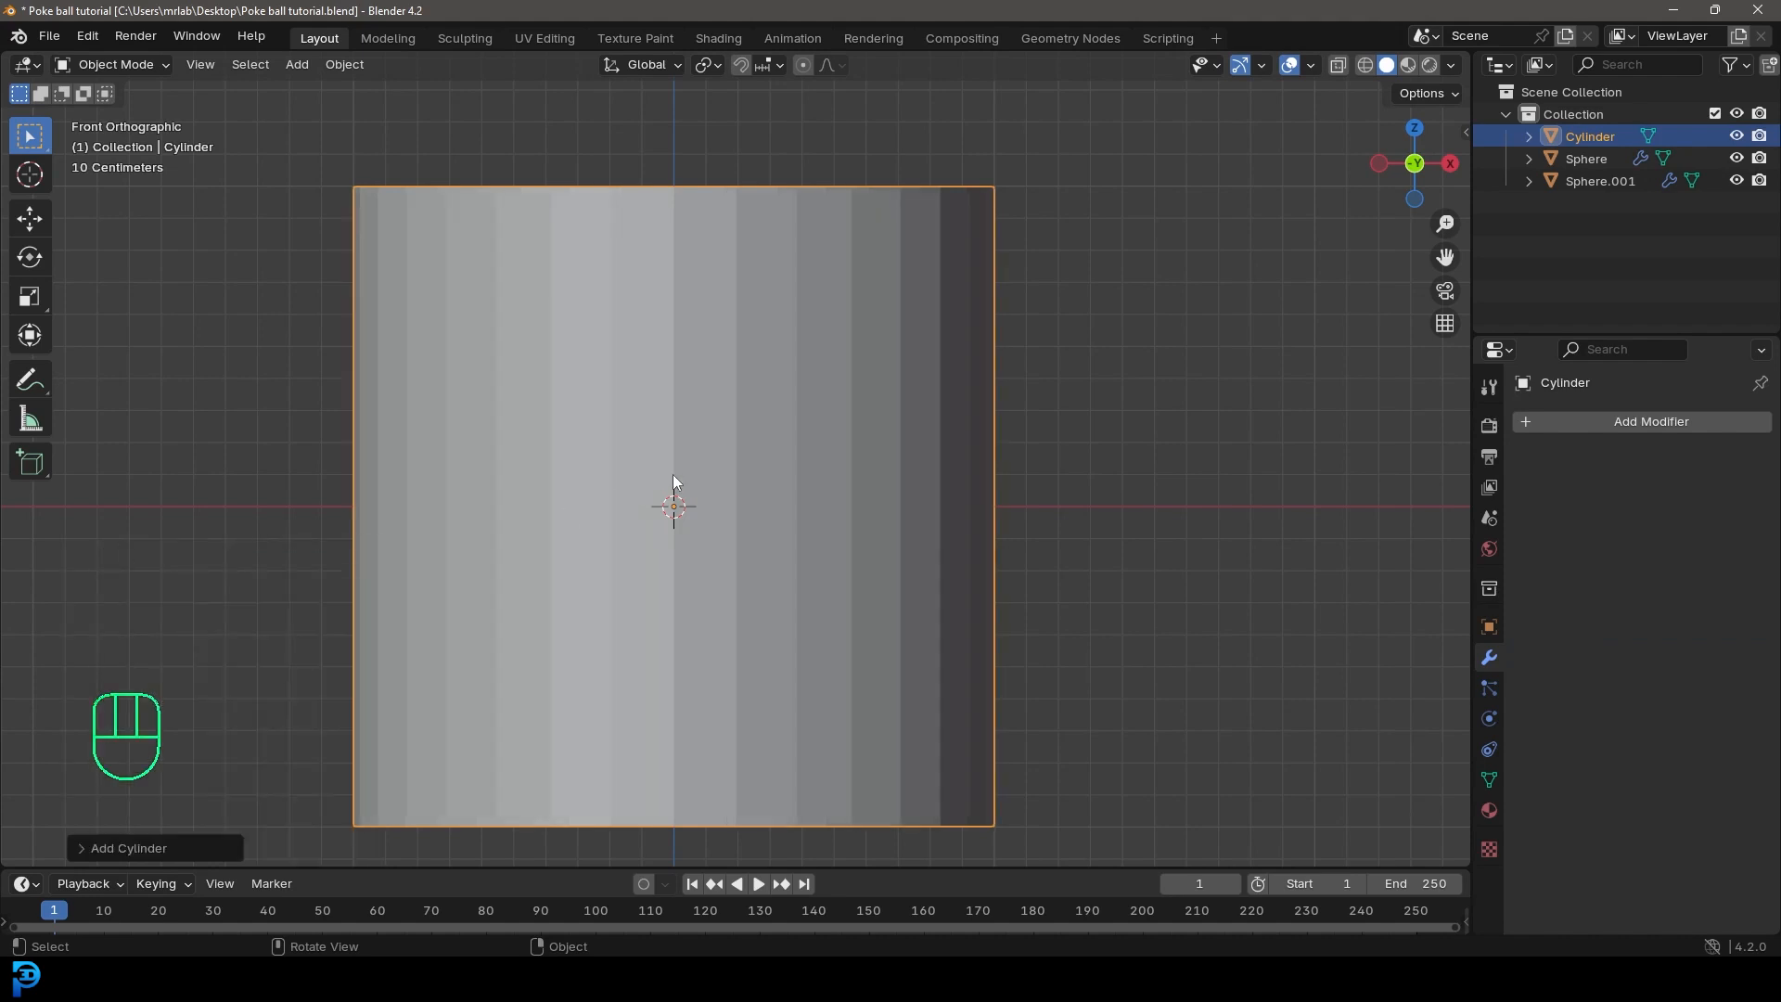
# Step: Rotate the cylinder 90 degrees about X and scale it to about 0.30, slightly smaller than the button opening
pyautogui.press('r')
pyautogui.press('x')
pyautogui.press('9')
pyautogui.press('0')
pyautogui.press('Return')
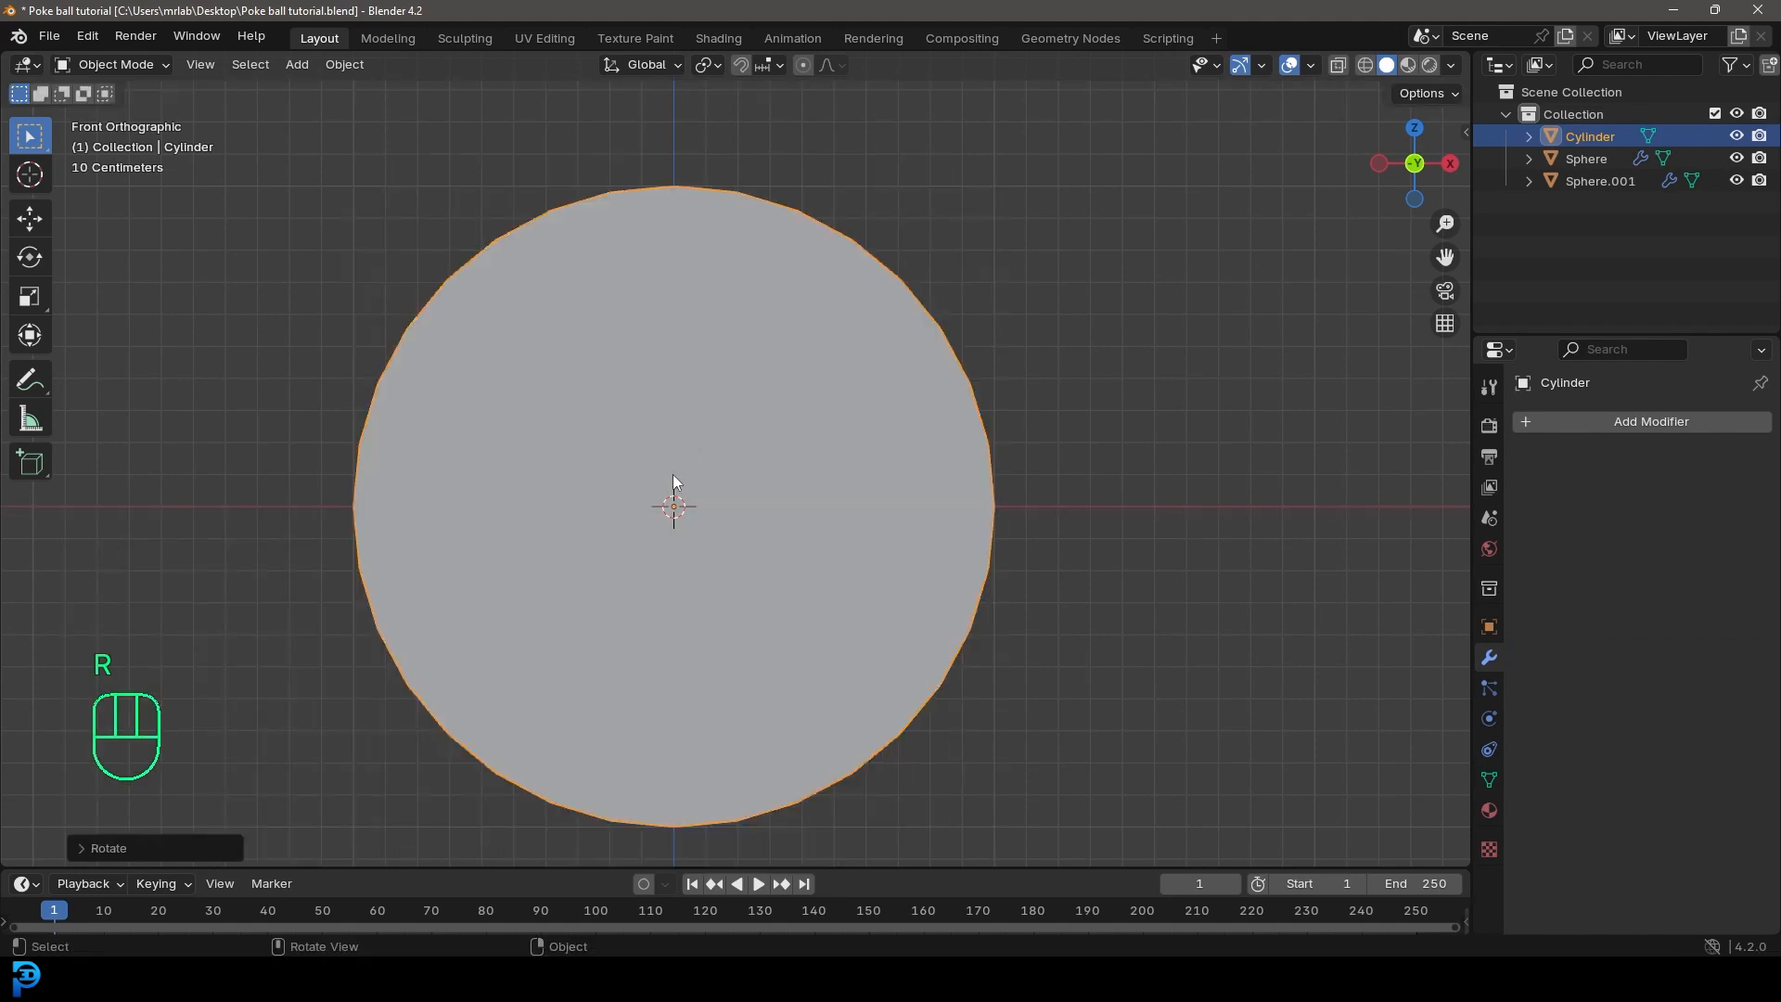
pyautogui.scroll(1, 1245, 605)
pyautogui.press('s')
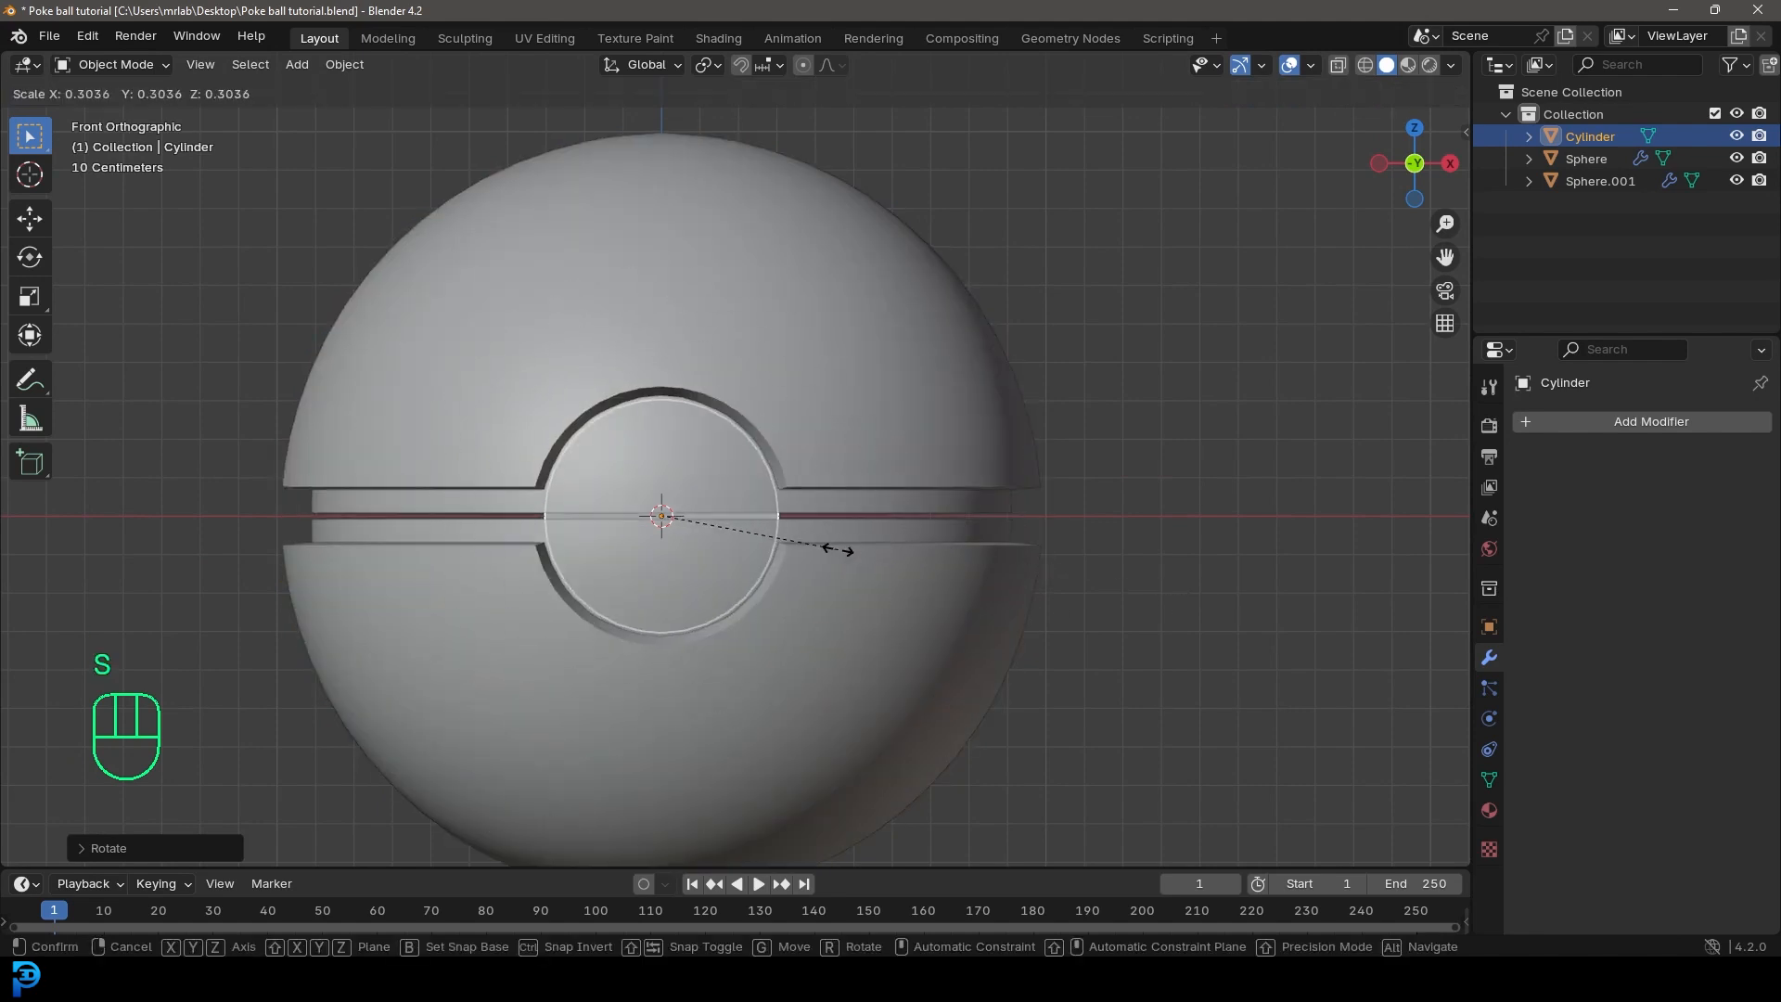
pyautogui.click(835, 550)
# Step: Move the cylinder about -1.18 m along Y to the ball's front opening
pyautogui.moveTo(848, 536); pyautogui.dragTo(754, 566, button='middle')
pyautogui.press('g')
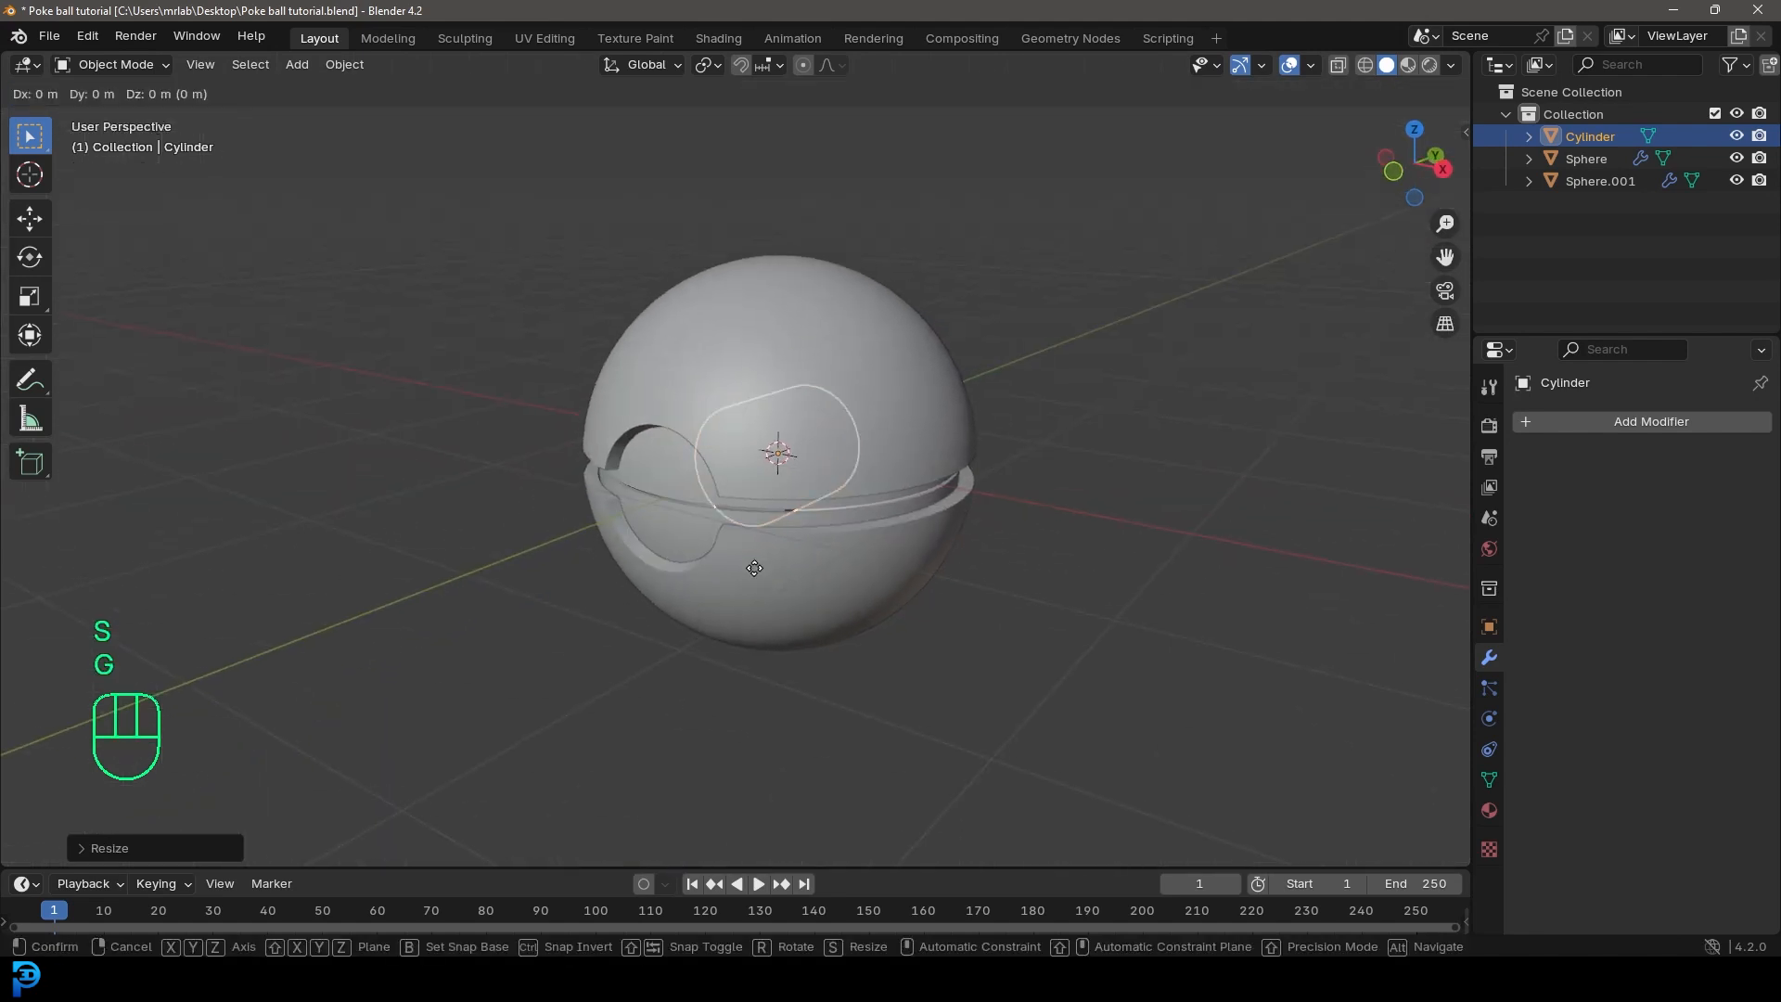
pyautogui.press('y')
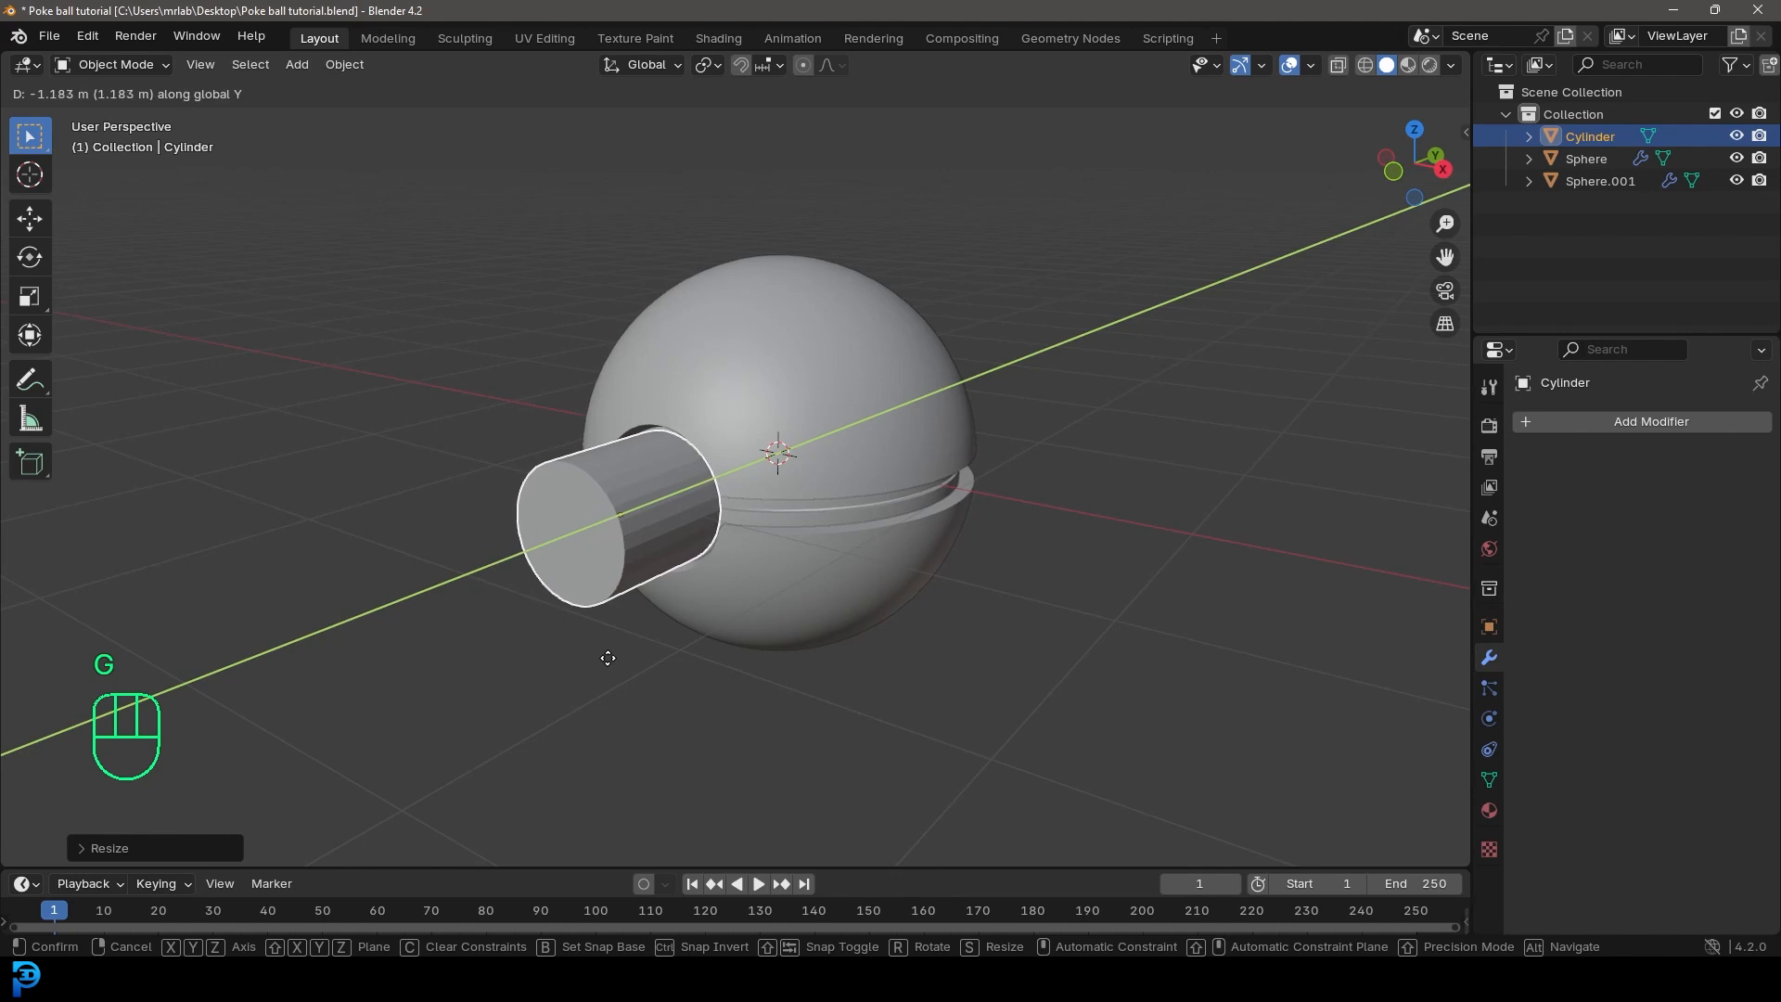
pyautogui.click(608, 660)
# Step: Move the button cylinder's front face about 0.48 m along Y toward the ball to shorten the cylinder
pyautogui.moveTo(612, 654); pyautogui.dragTo(684, 601, button='middle')
pyautogui.press('Tab')
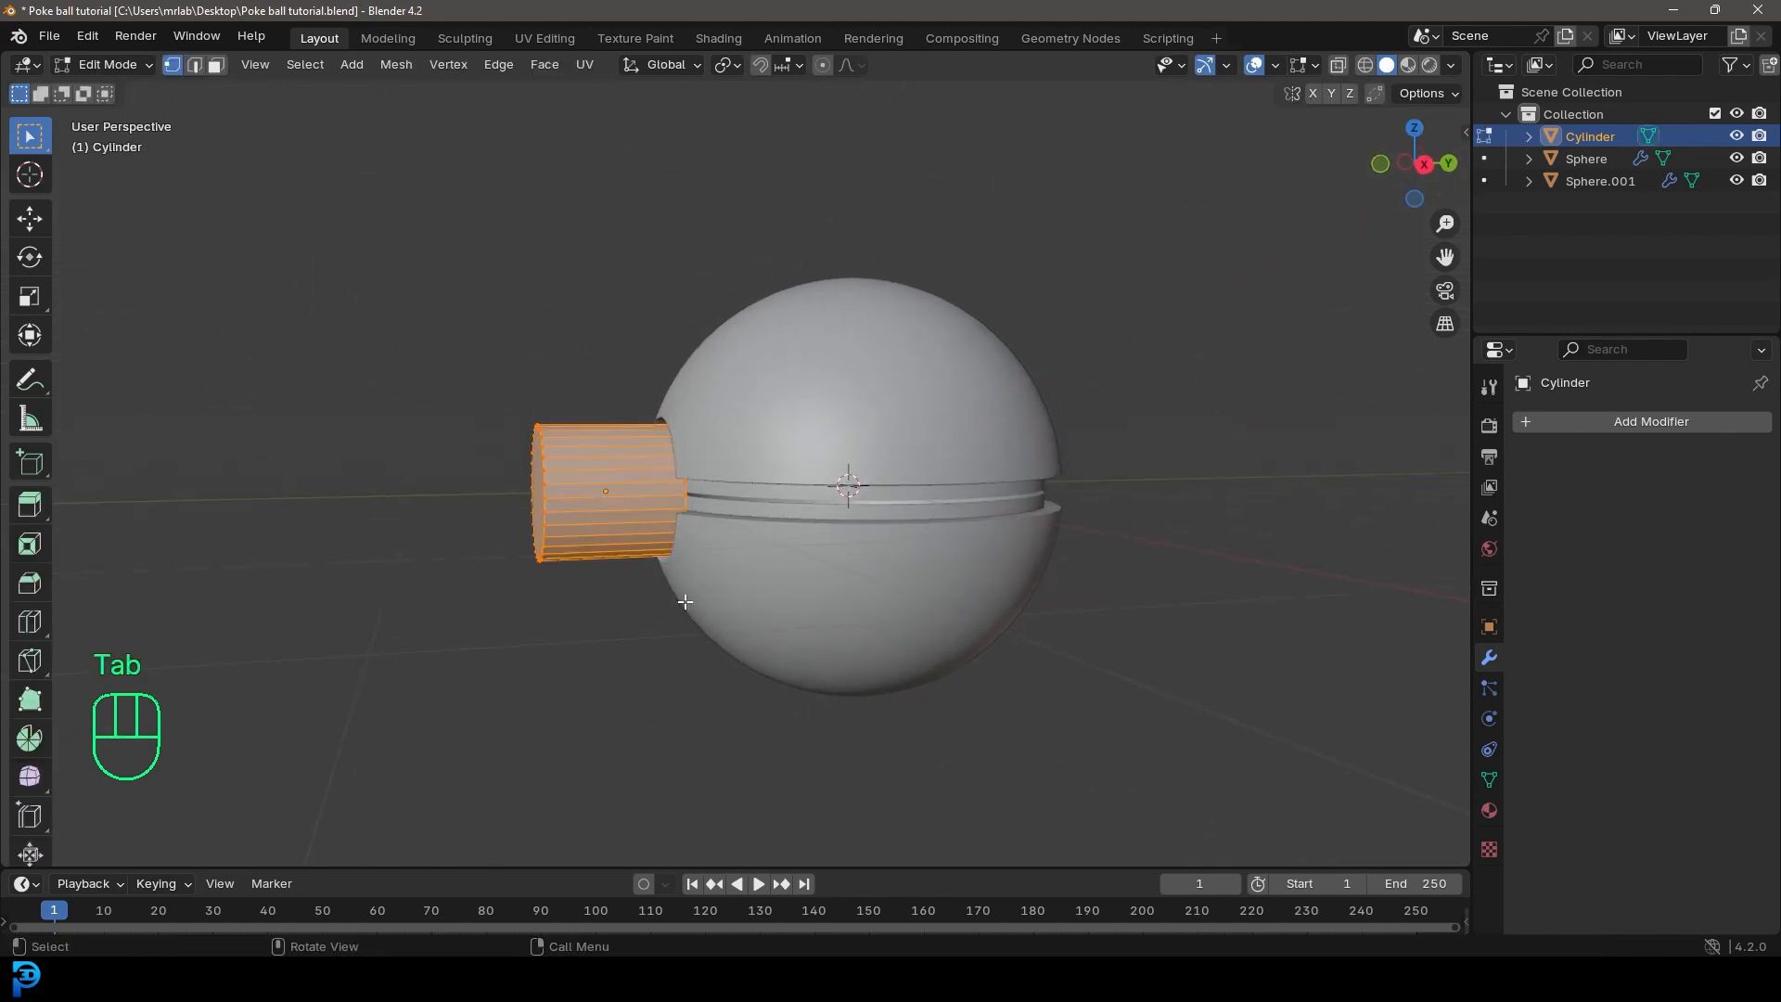
pyautogui.moveTo(501, 371); pyautogui.dragTo(483, 605, button='middle')
pyautogui.click(484, 605)
pyautogui.press('g')
pyautogui.press('y')
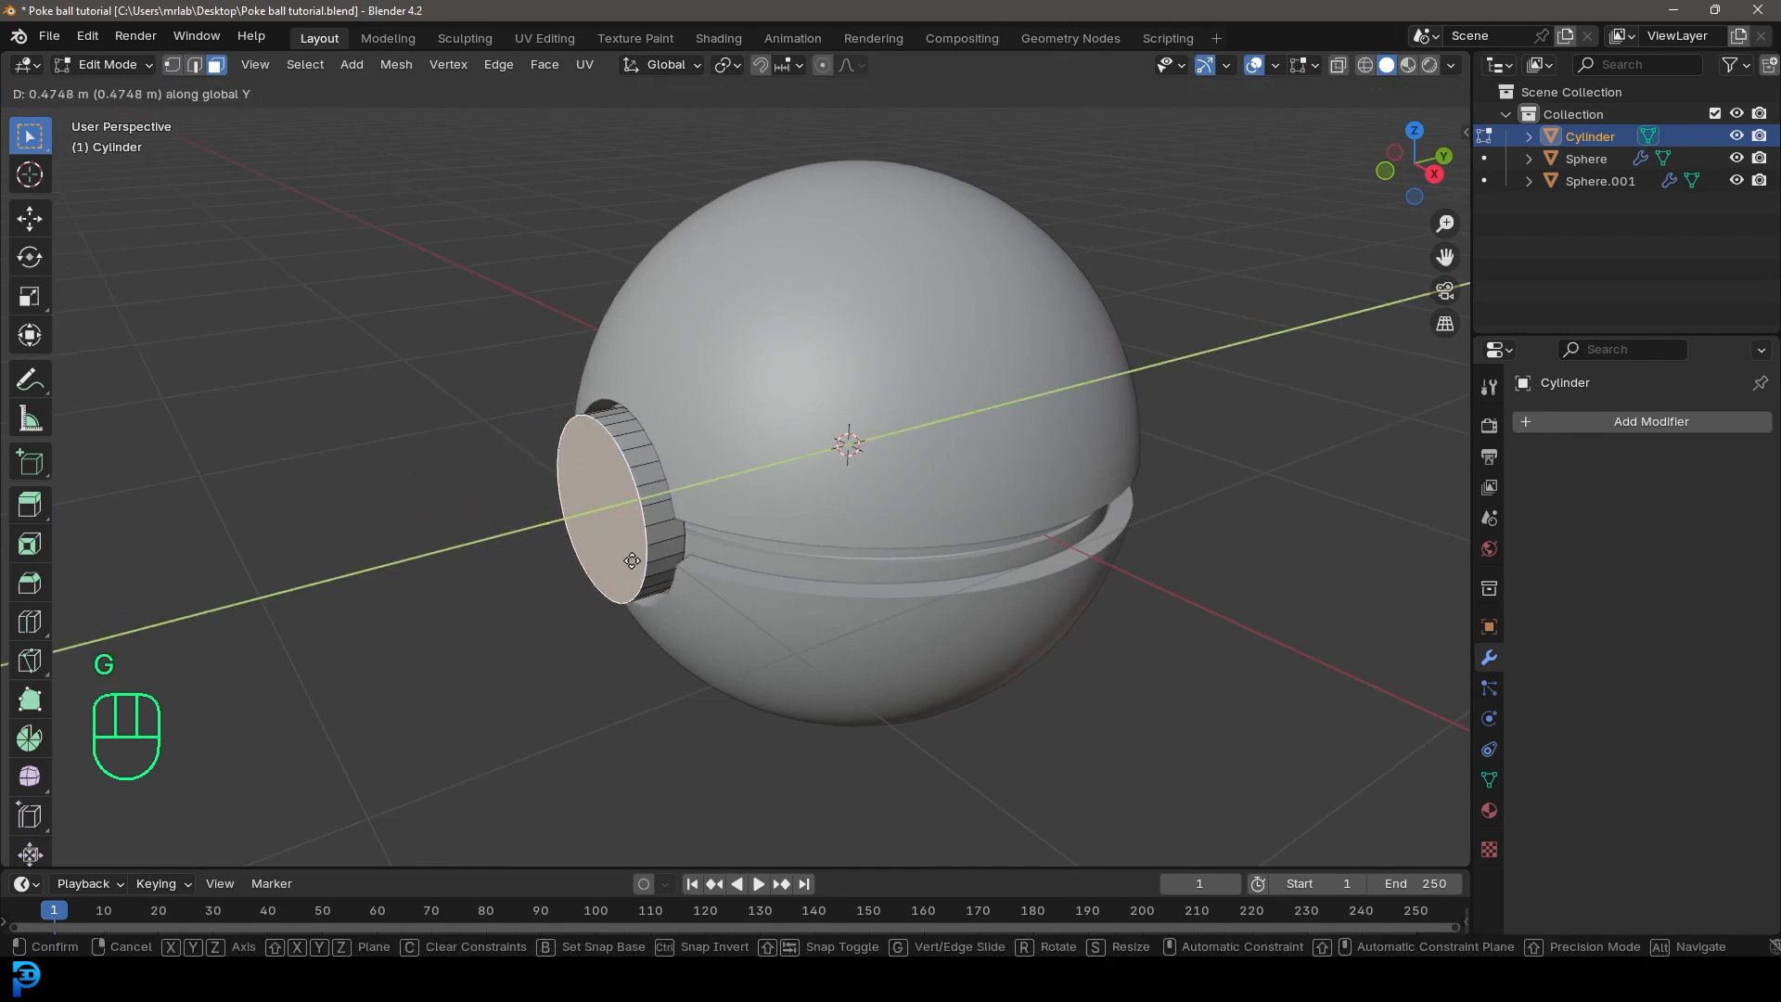
pyautogui.click(635, 558)
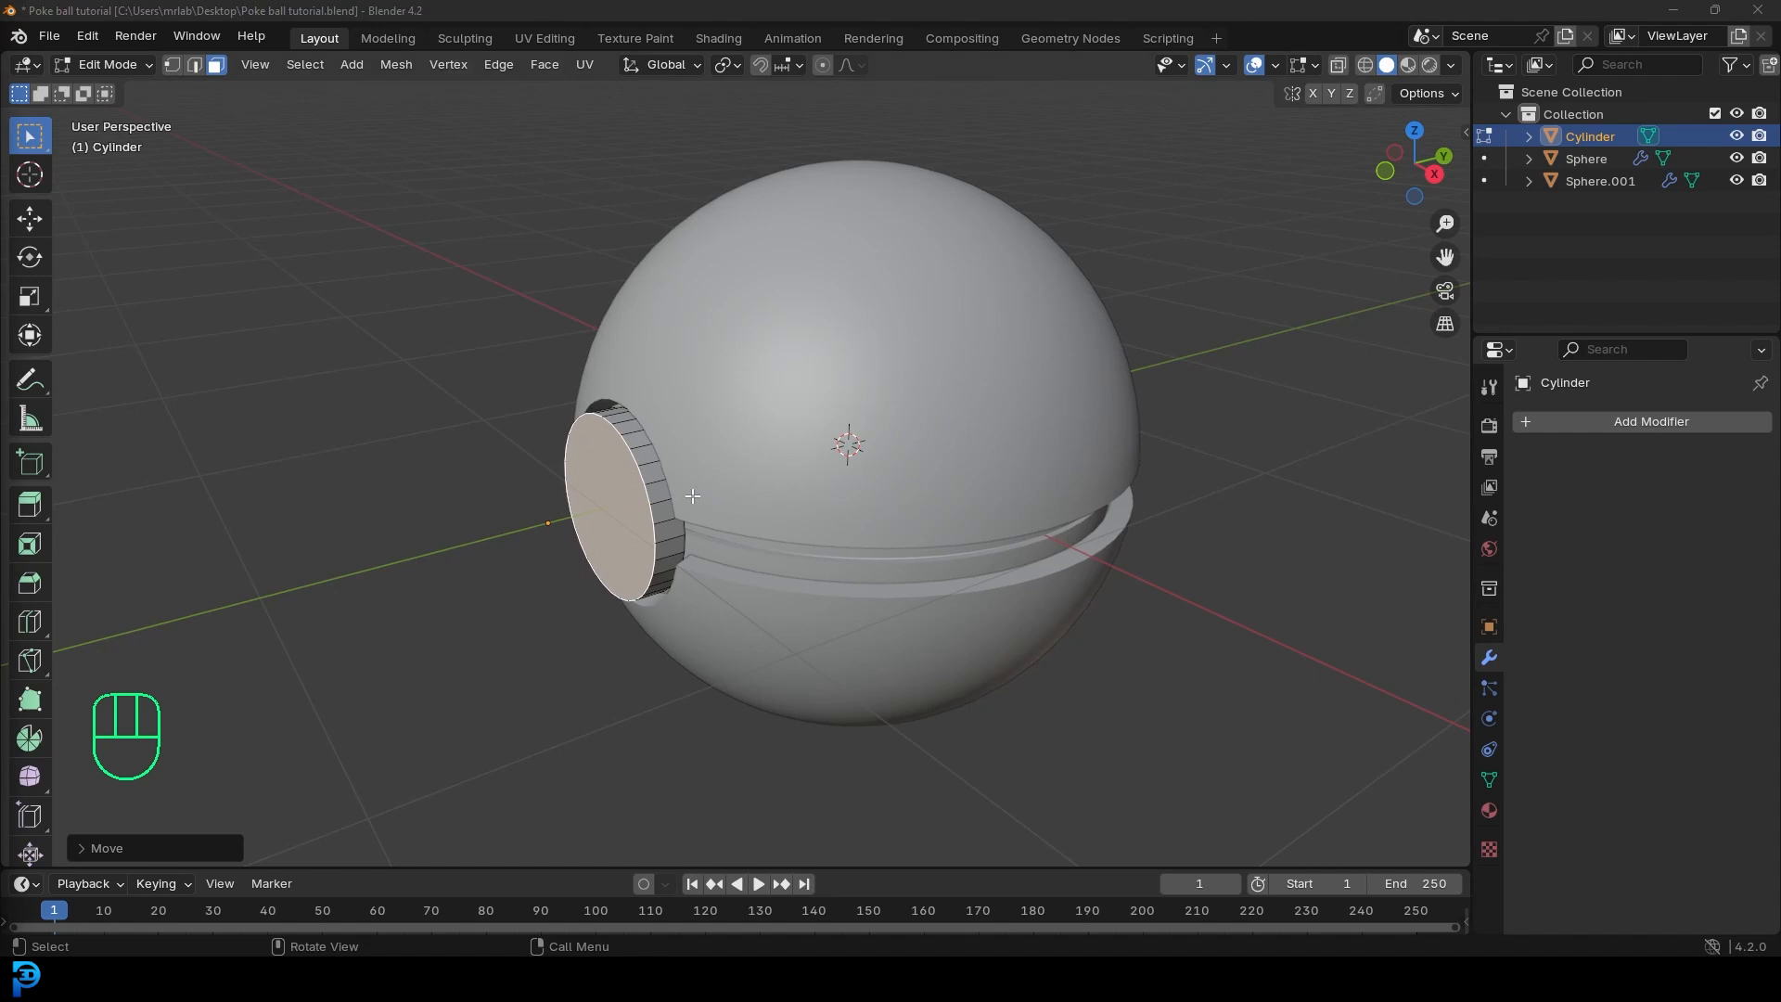
# Step: Inset the button's front face by about 0.35 m and extrude the inner face outward into a raised disc
pyautogui.press('i')
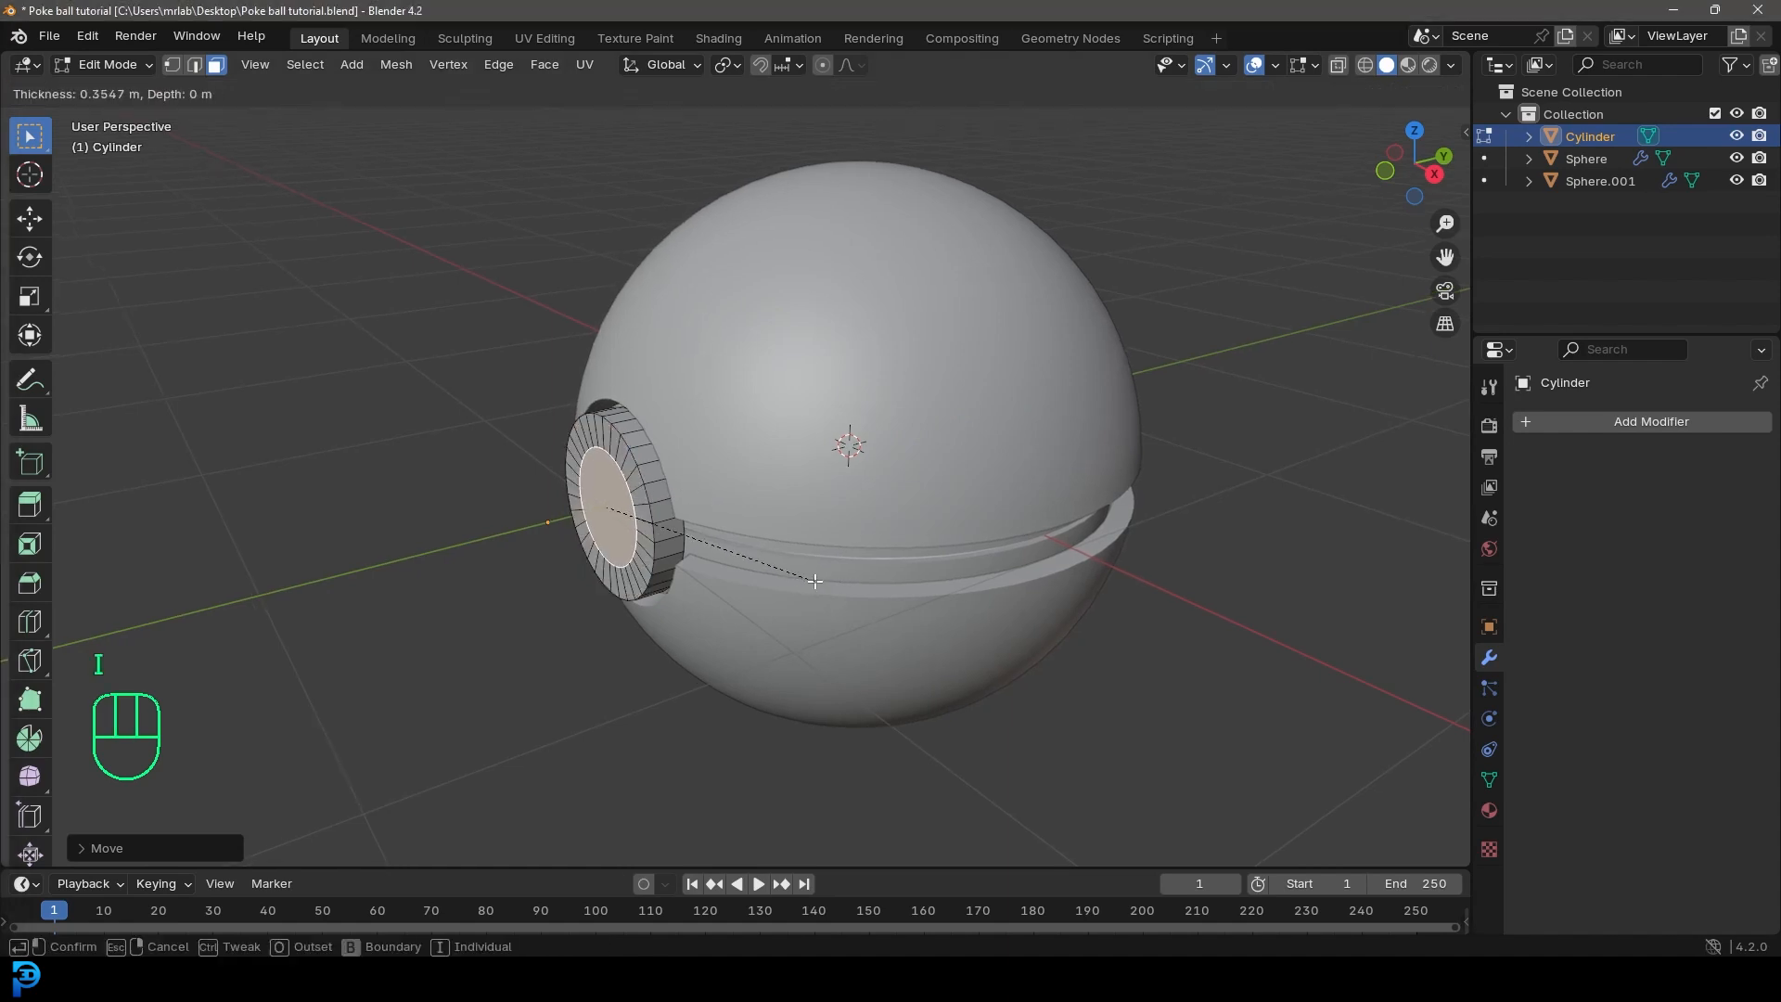
pyautogui.click(816, 580)
pyautogui.press('e')
pyautogui.click(781, 619)
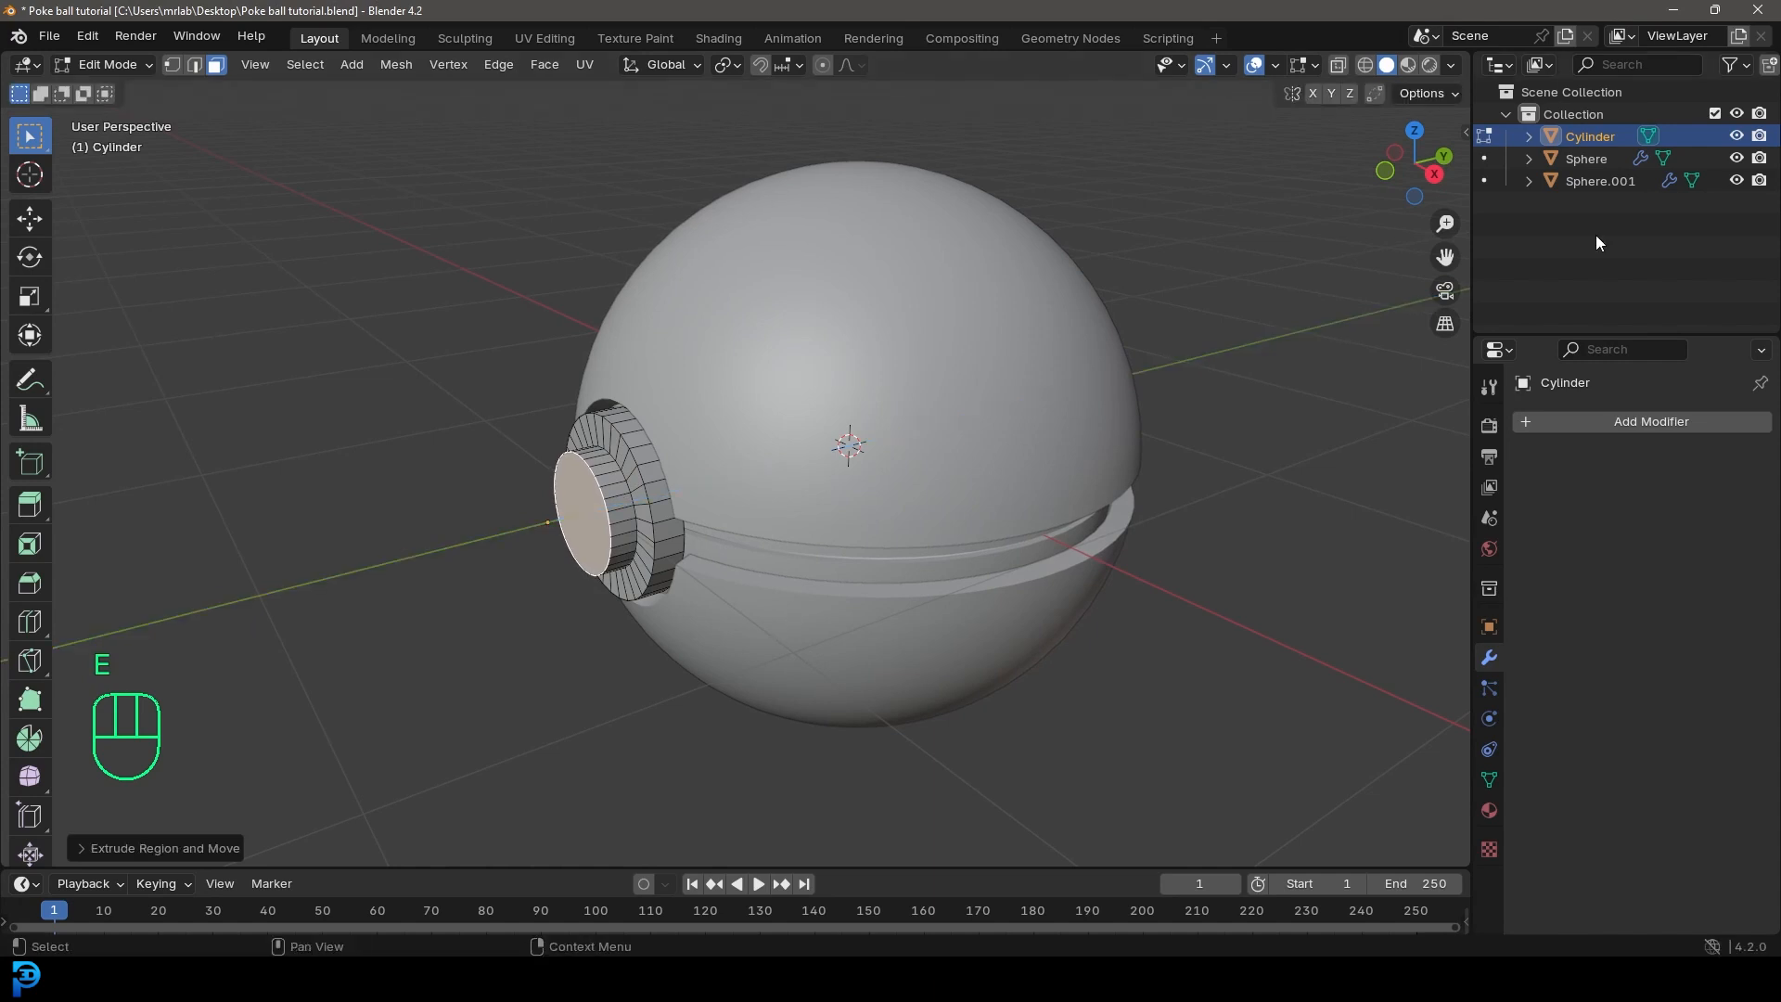
# Step: Add a Bevel modifier to the button with an amount of 0.029 m and 3 segments
pyautogui.click(1600, 423)
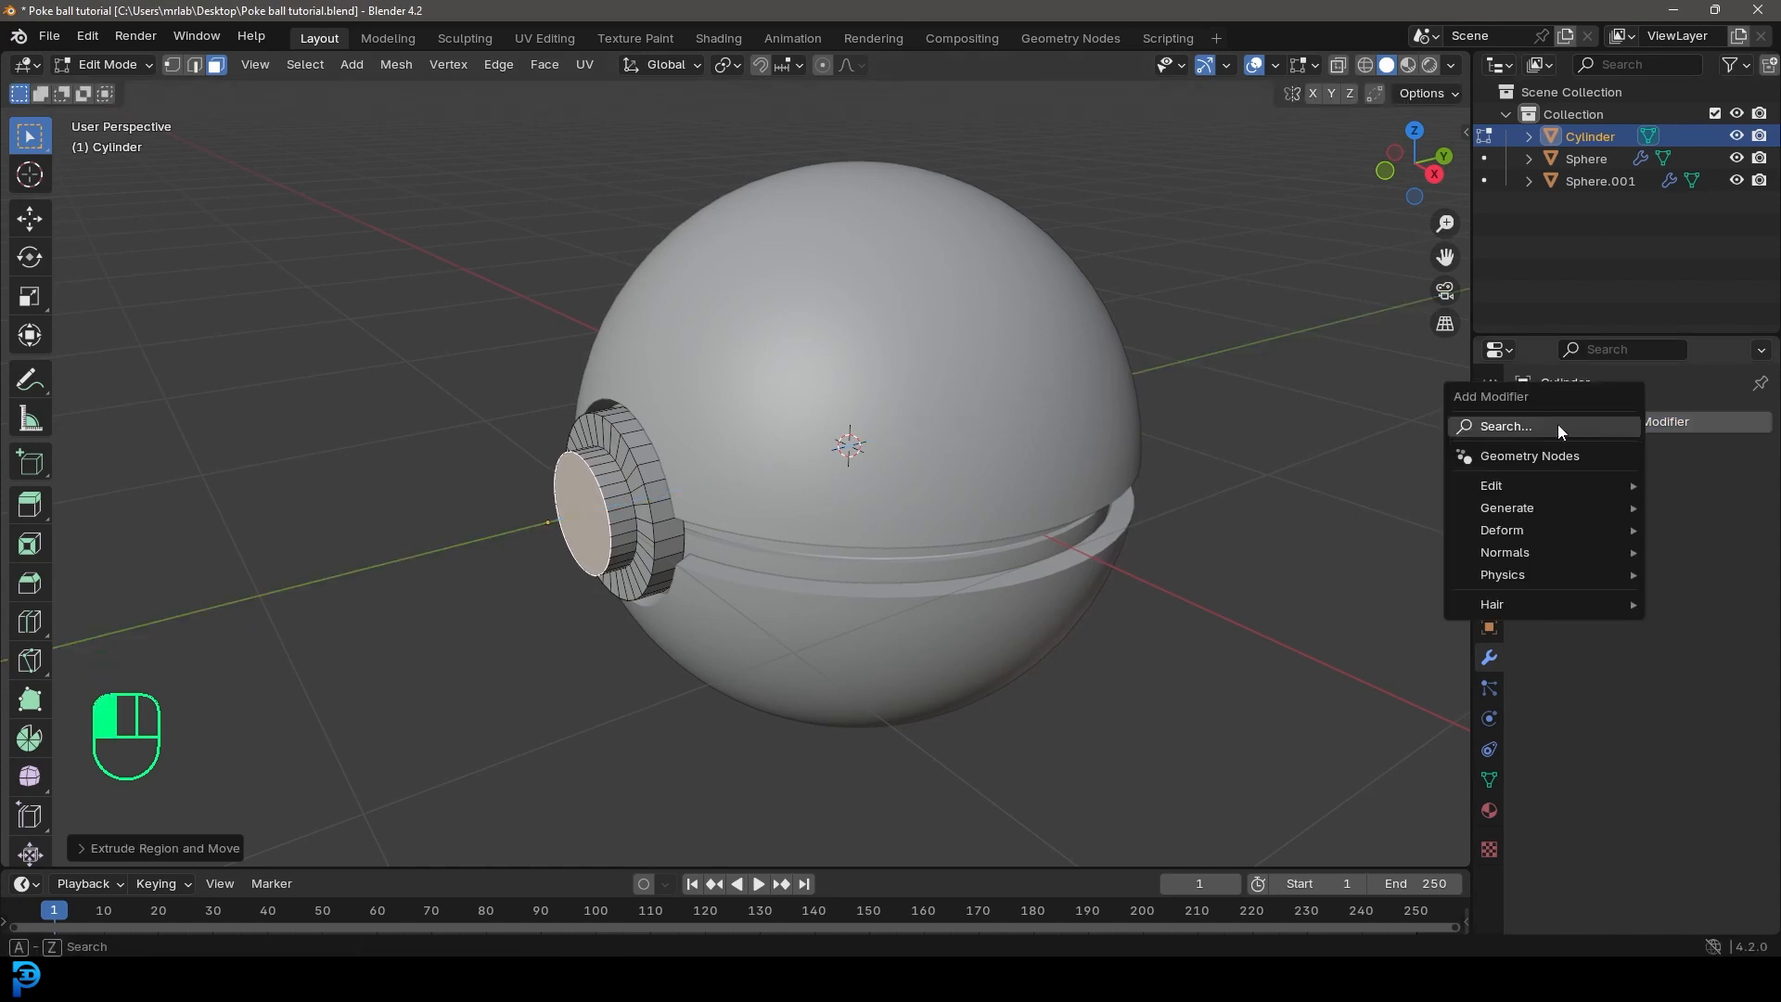
pyautogui.click(1557, 425)
pyautogui.write('bevel')
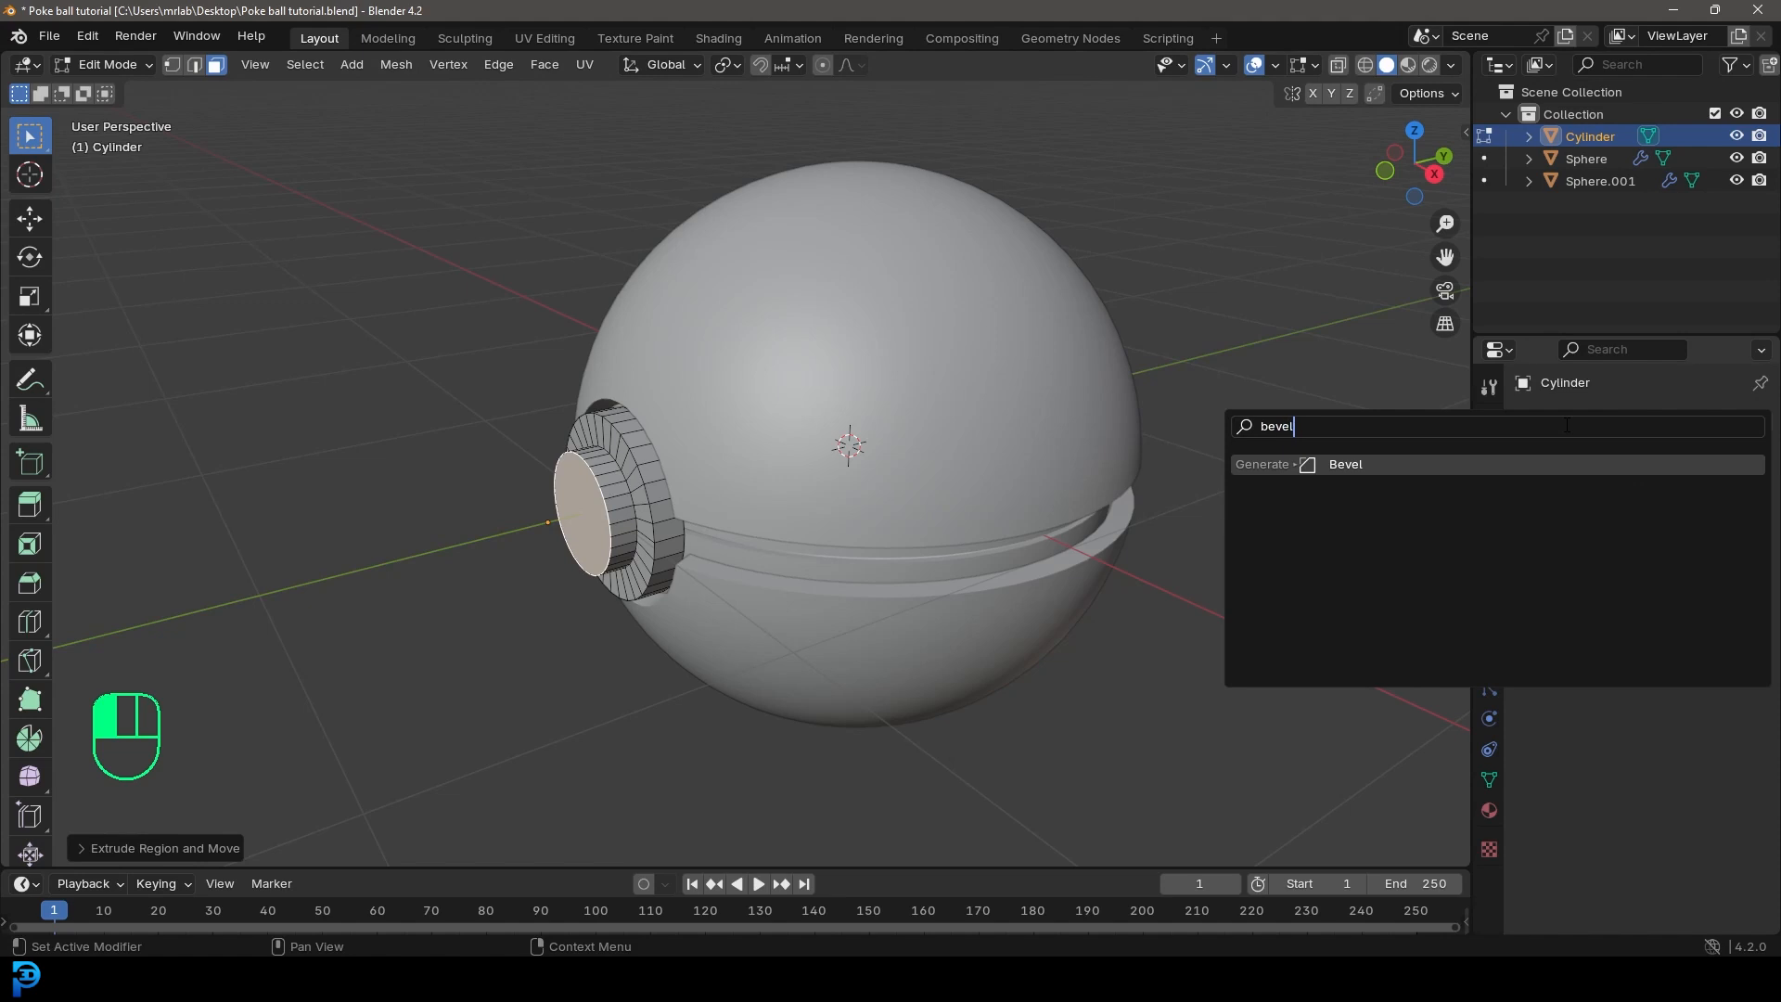
pyautogui.click(1432, 456)
pyautogui.moveTo(1660, 540)
pyautogui.keyDown('shift'); pyautogui.mouseDown()
pyautogui.moveTo(1633, 541)
pyautogui.moveTo(1681, 541)
pyautogui.mouseUp(); pyautogui.keyUp('shift')
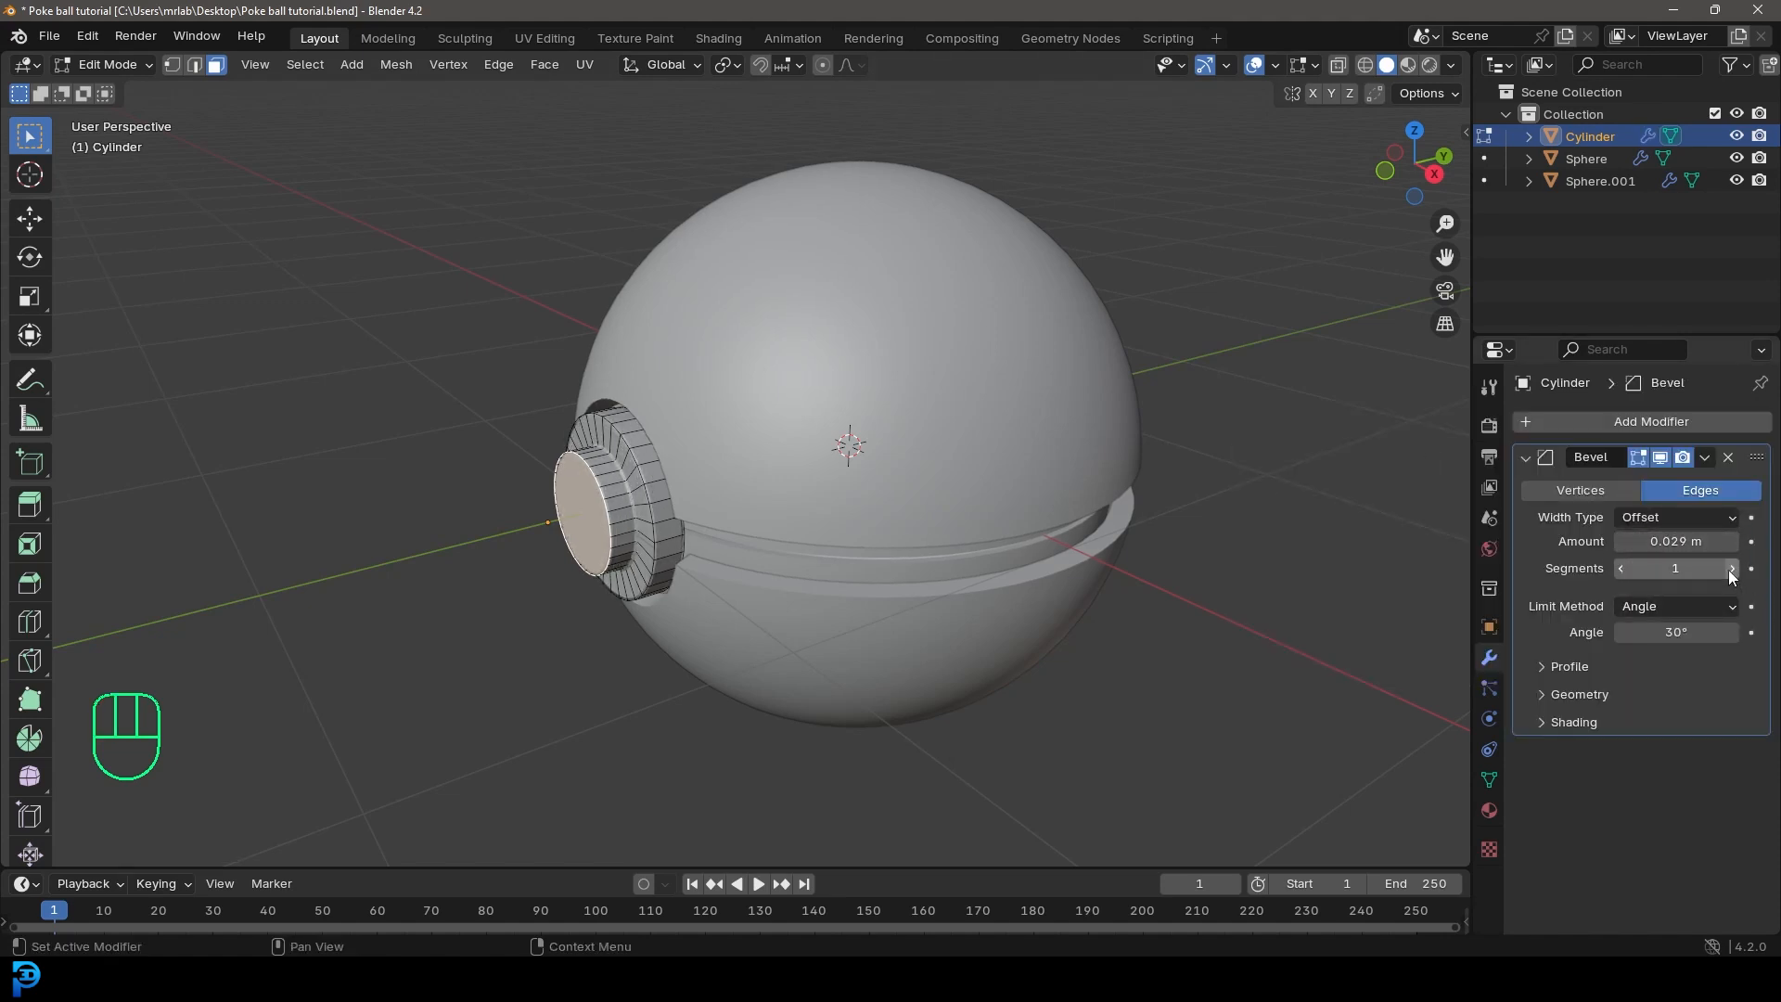
pyautogui.click(1730, 569)
pyautogui.click(1730, 569)
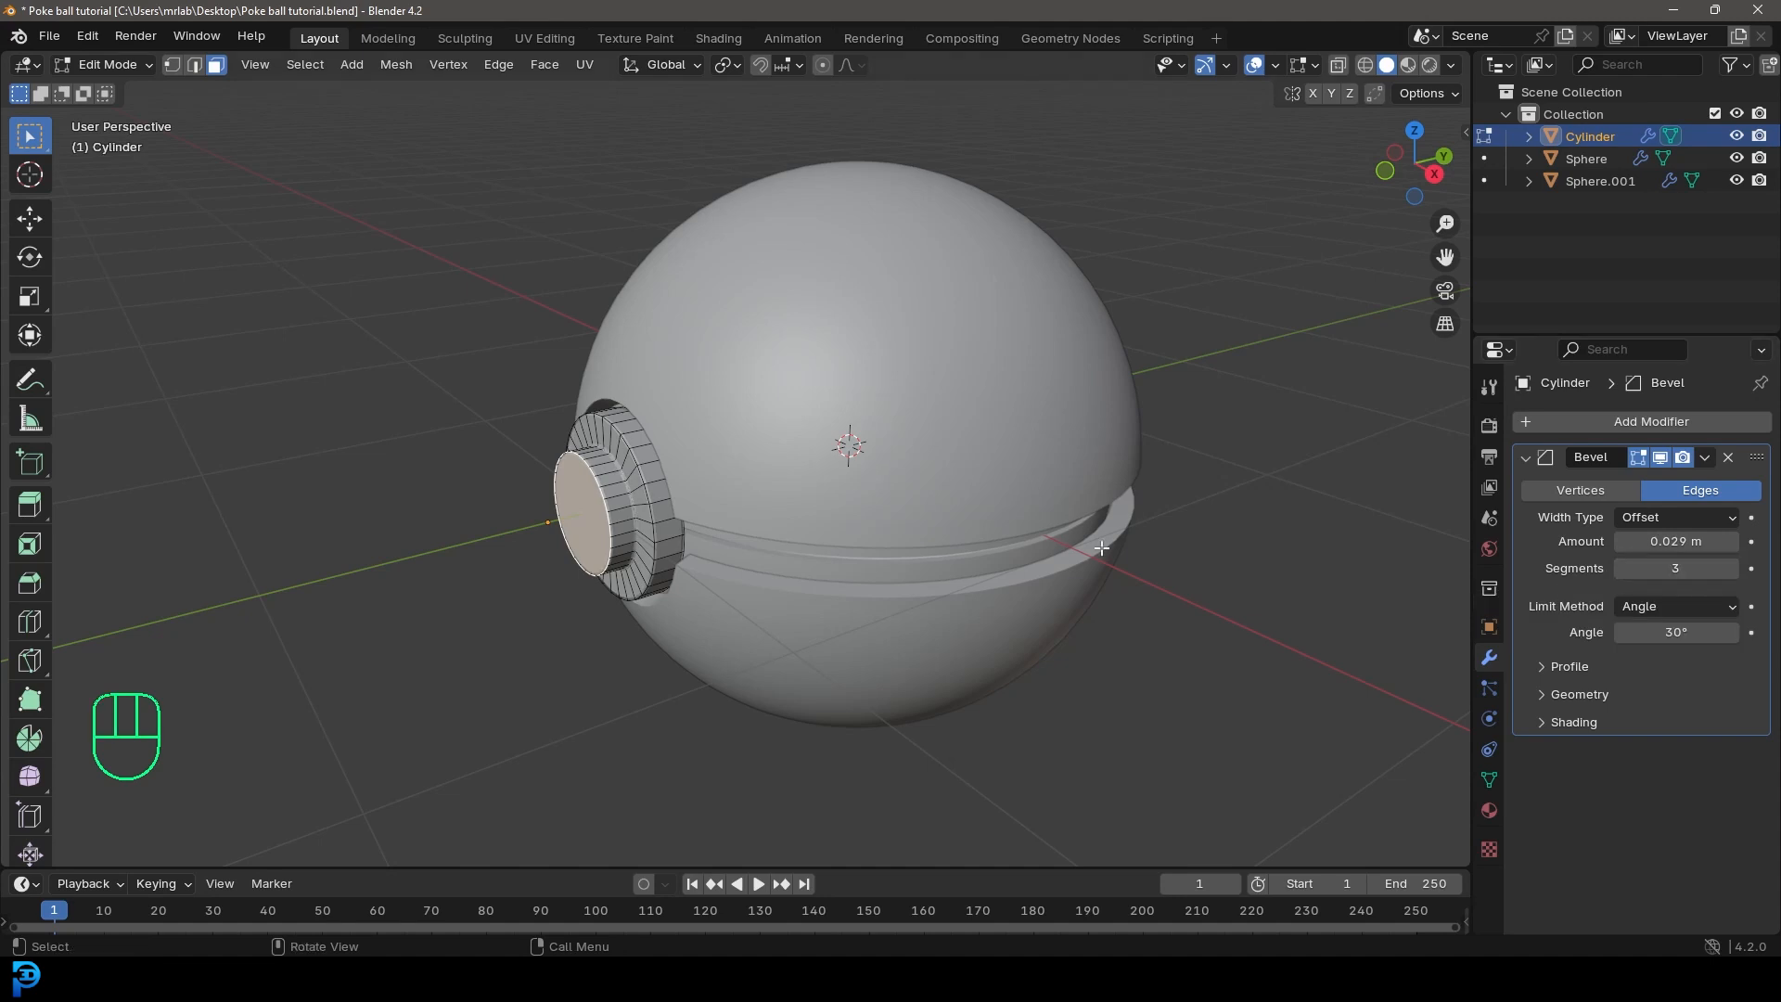
# Step: Return to Object Mode and apply smooth shading to the button cylinder
pyautogui.moveTo(832, 533); pyautogui.dragTo(866, 493, button='middle')
pyautogui.scroll(2, 866, 492)
pyautogui.press('Tab')
pyautogui.moveTo(593, 487); pyautogui.dragTo(664, 454, button='middle')
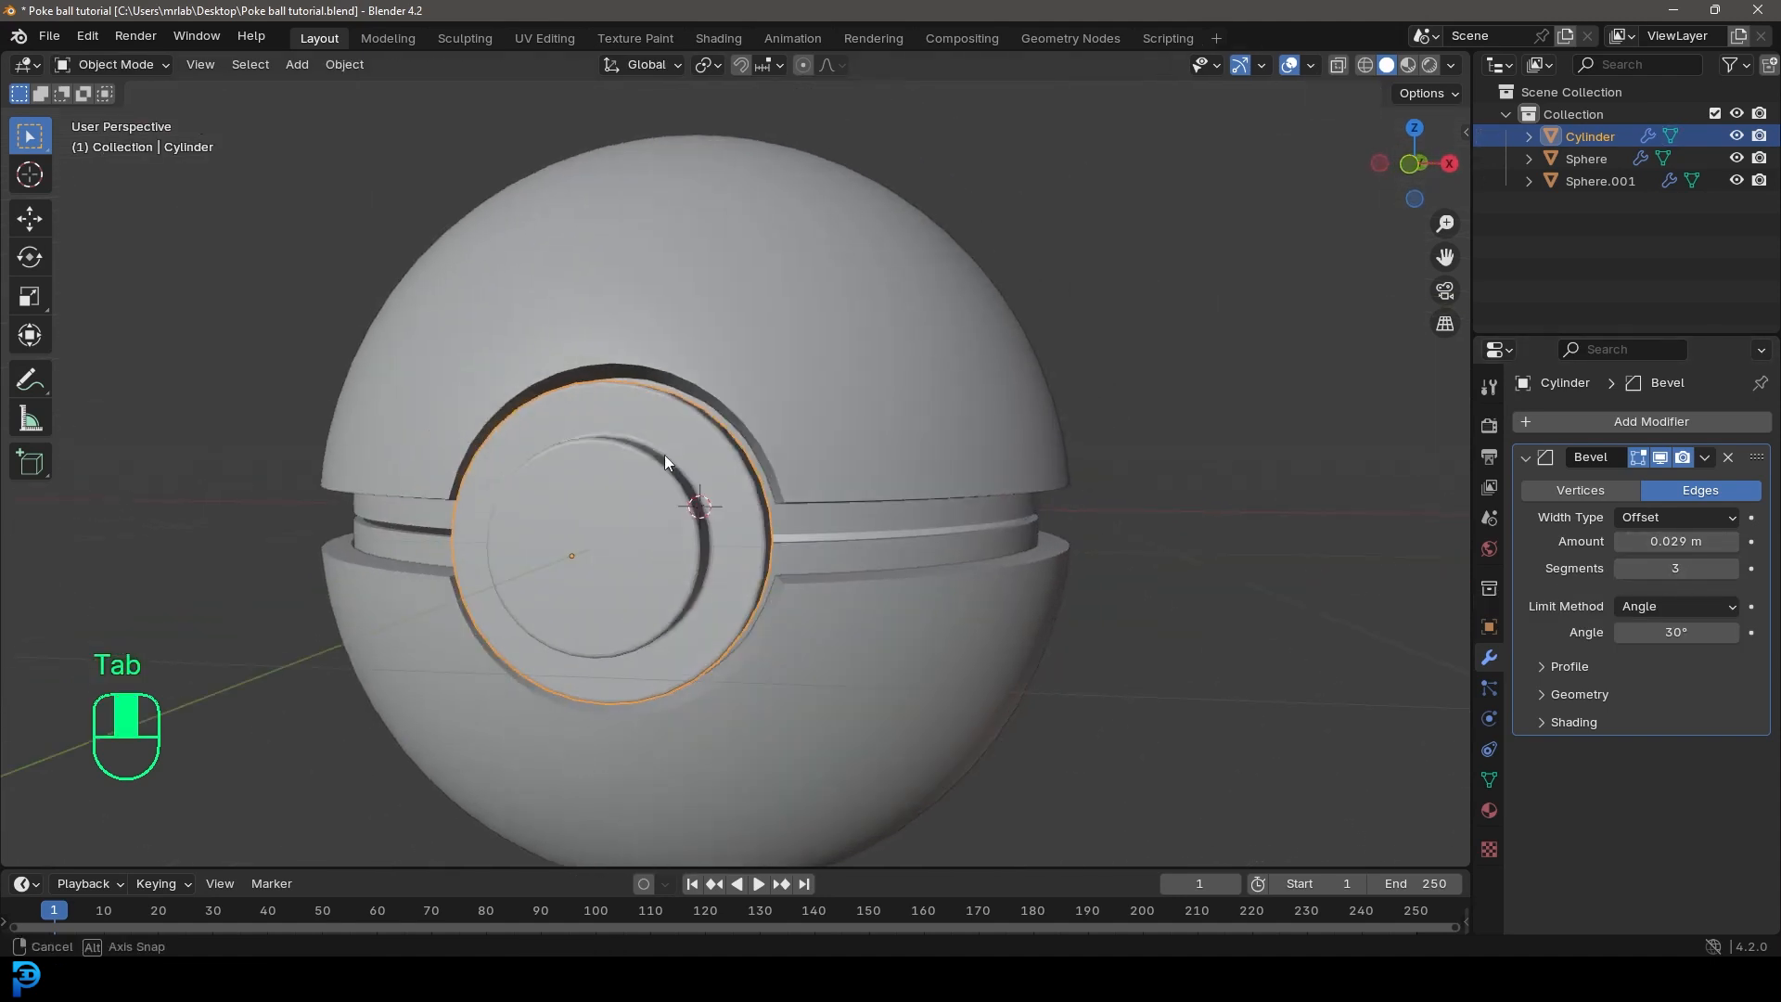
pyautogui.rightClick(664, 455)
pyautogui.click(570, 393)
pyautogui.moveTo(789, 460); pyautogui.dragTo(779, 460, button='middle')
# Step: Add a Subdivision Surface modifier to the button cylinder and deselect everything
pyautogui.click(1583, 423)
pyautogui.write('sub')
pyautogui.click(1456, 460)
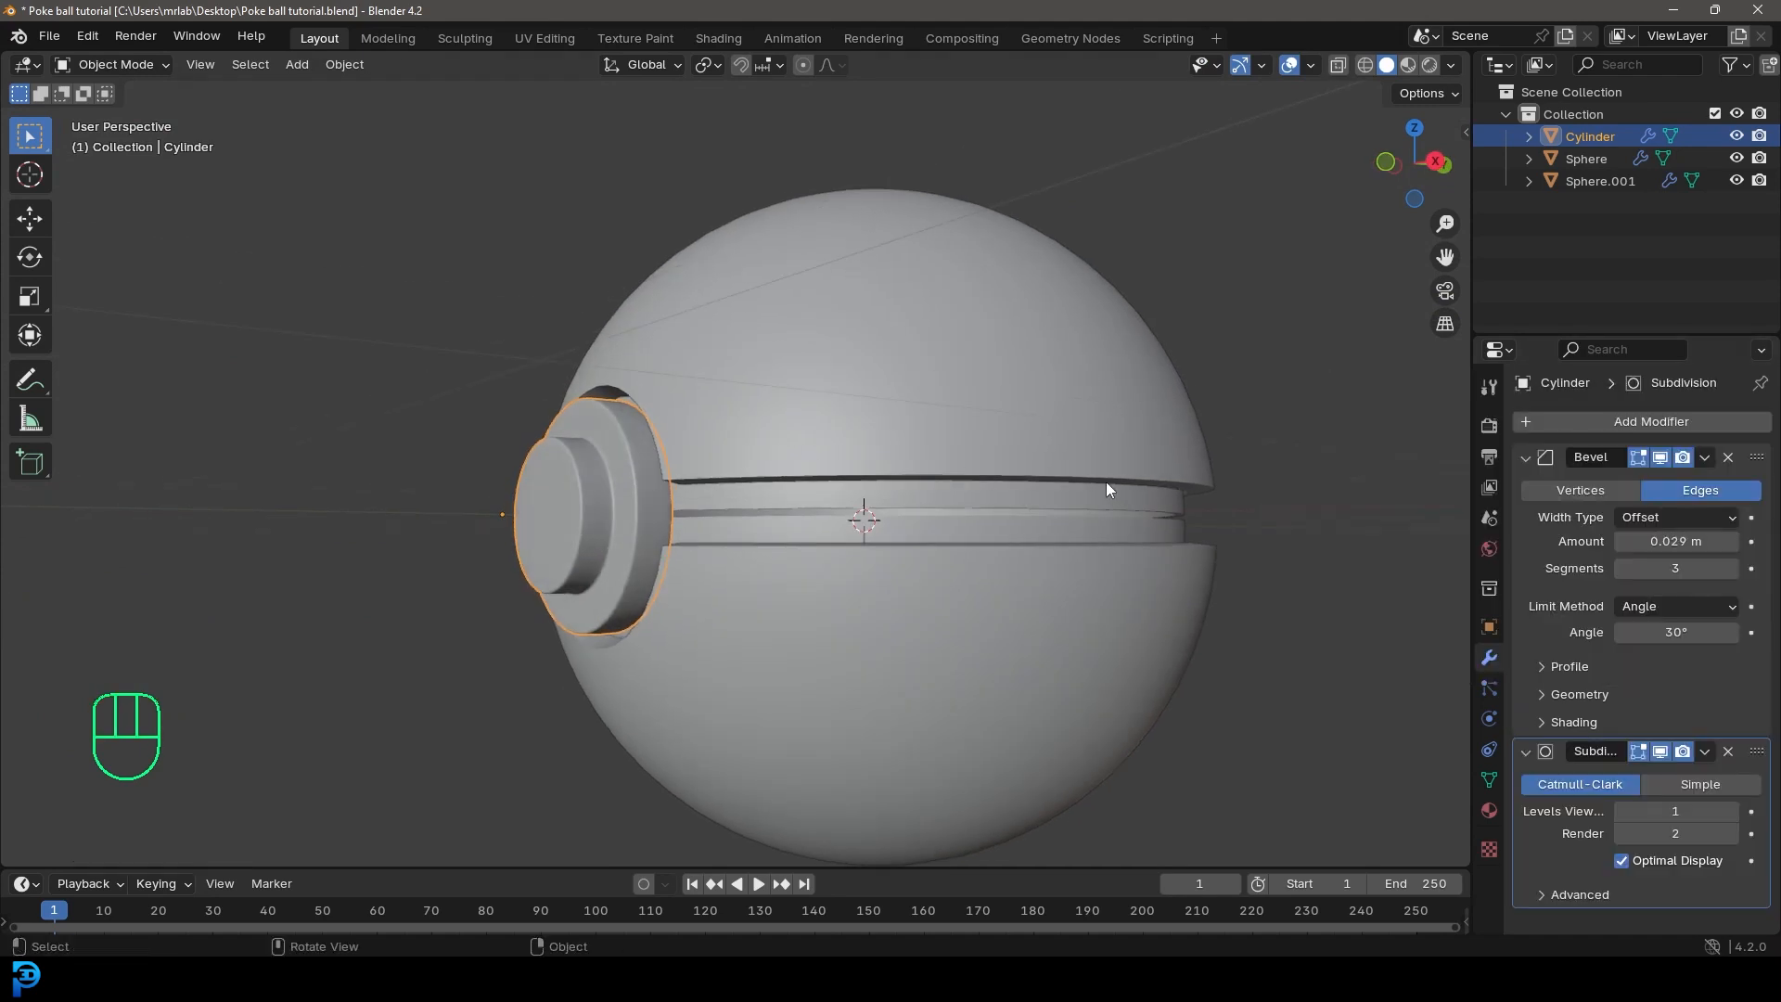
pyautogui.scroll(-3, 903, 514)
pyautogui.hotkey('alt', 'a')
# Step: In front view, scale the button to about 0.98 inside its opening and deselect it
pyautogui.moveTo(904, 514); pyautogui.dragTo(742, 466, button='middle')
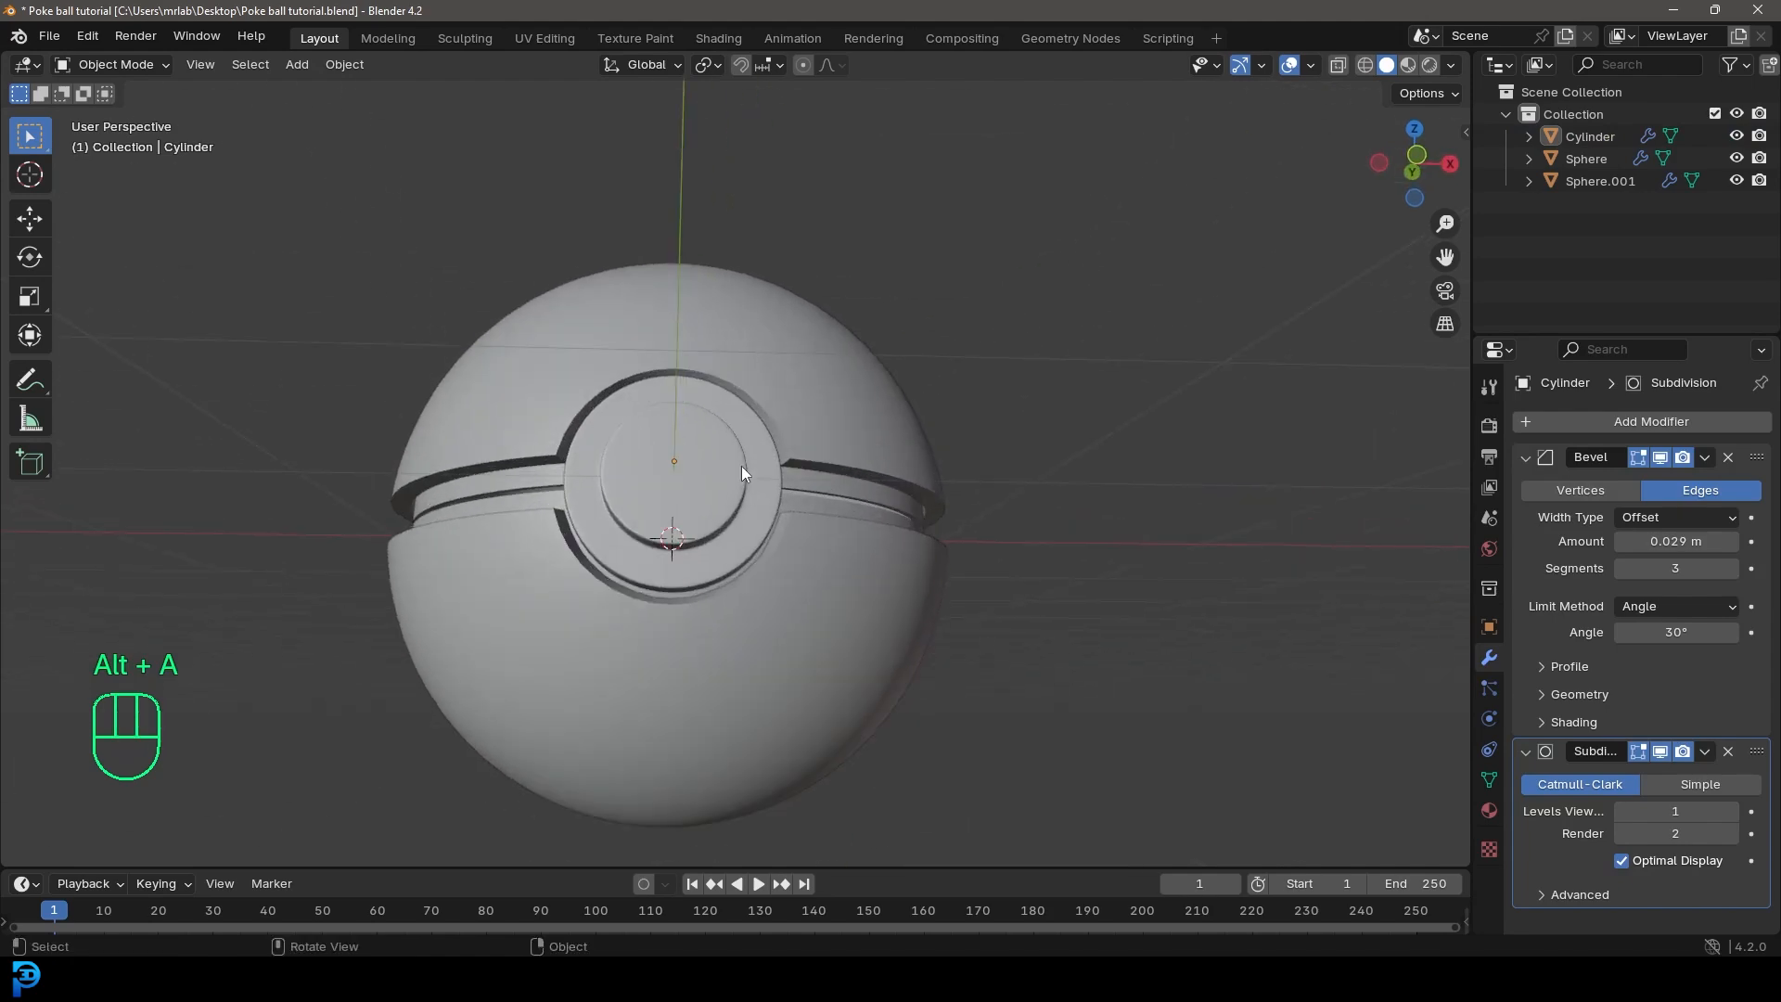
pyautogui.click(742, 466)
pyautogui.press('KP_1')
pyautogui.press('s')
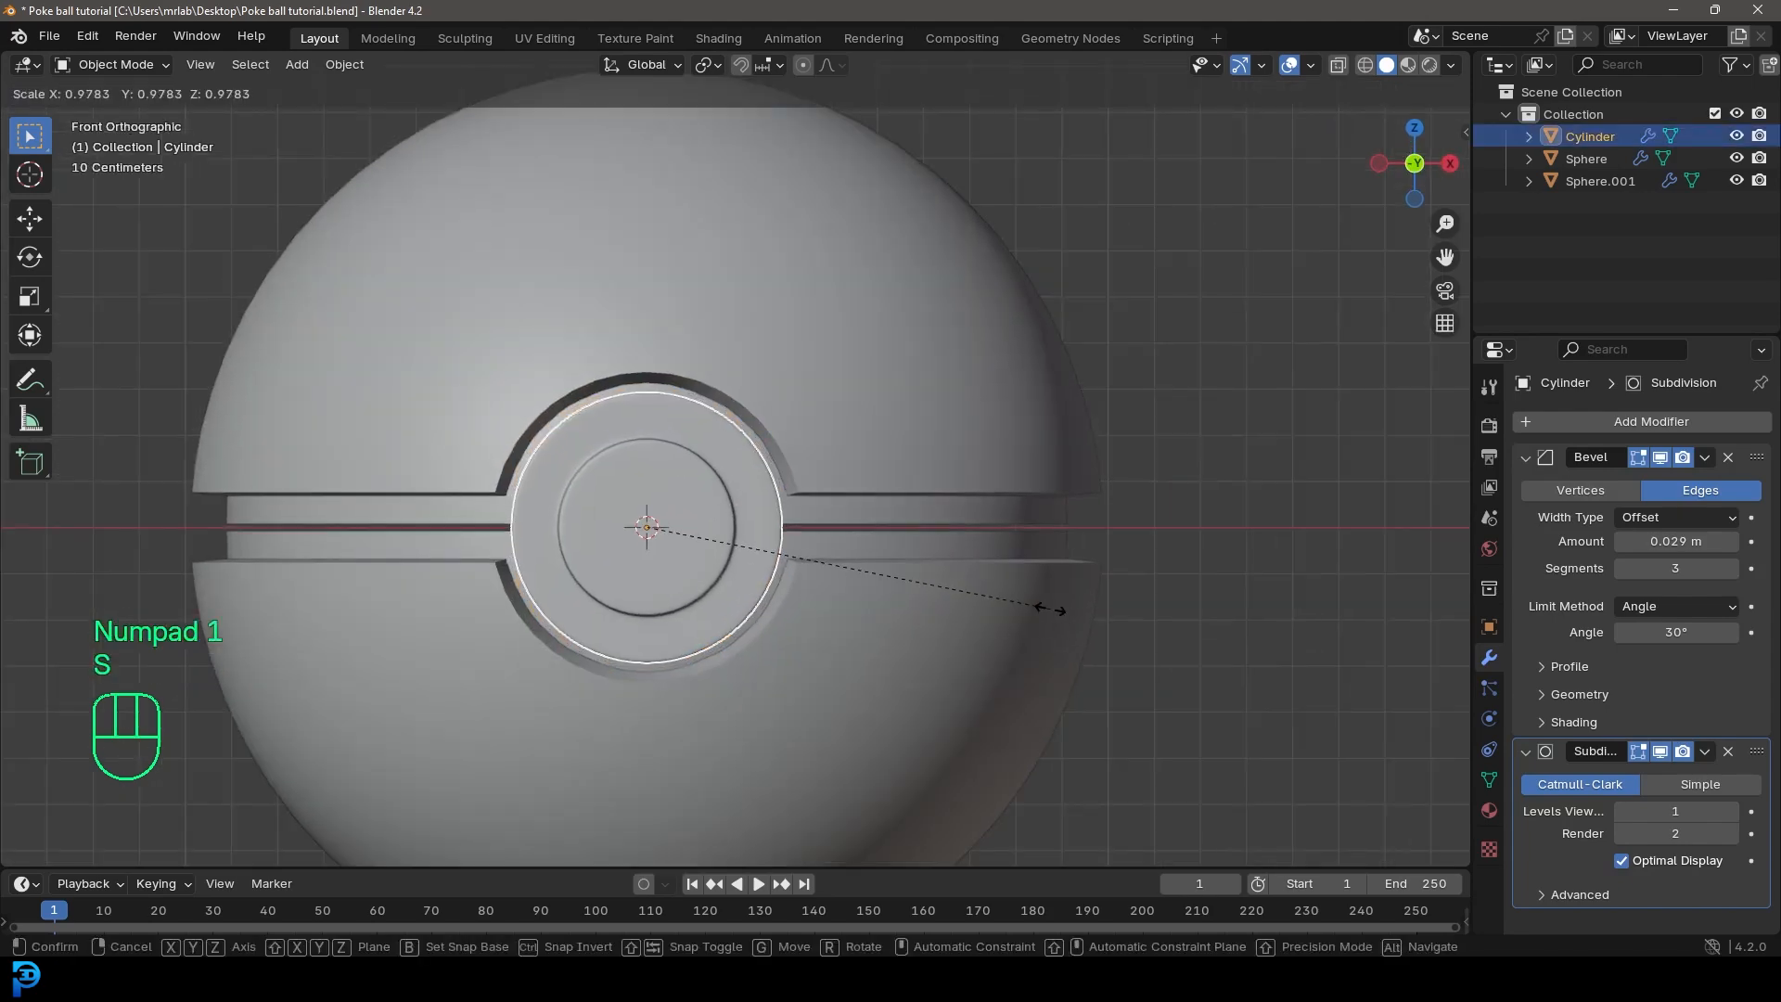
pyautogui.click(1050, 608)
pyautogui.moveTo(1050, 608); pyautogui.dragTo(953, 662, button='middle')
pyautogui.hotkey('alt', 'a')
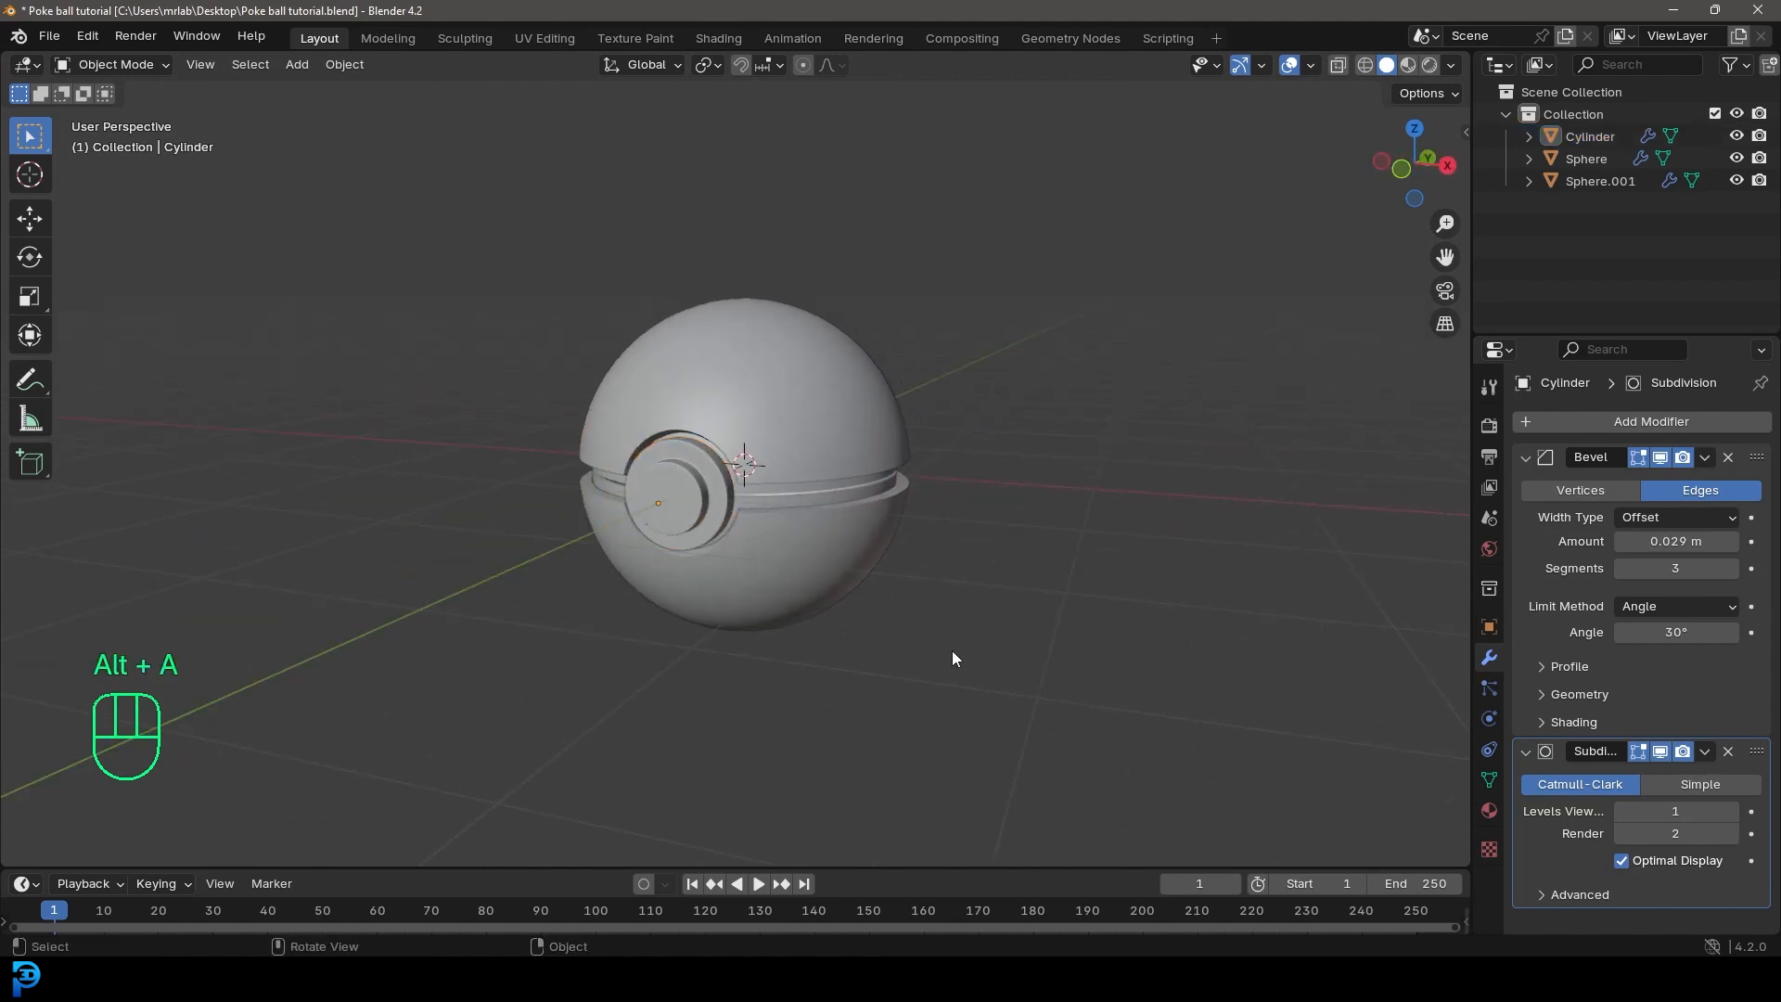
# Step: In right side view, add a new mesh cylinder for the hinge
pyautogui.press('KP_3')
pyautogui.moveTo(1017, 469)
pyautogui.keyDown('shift'); pyautogui.mouseDown(button='middle')
pyautogui.moveTo(1046, 490)
pyautogui.moveTo(1007, 482)
pyautogui.mouseUp(button='middle'); pyautogui.keyUp('shift')
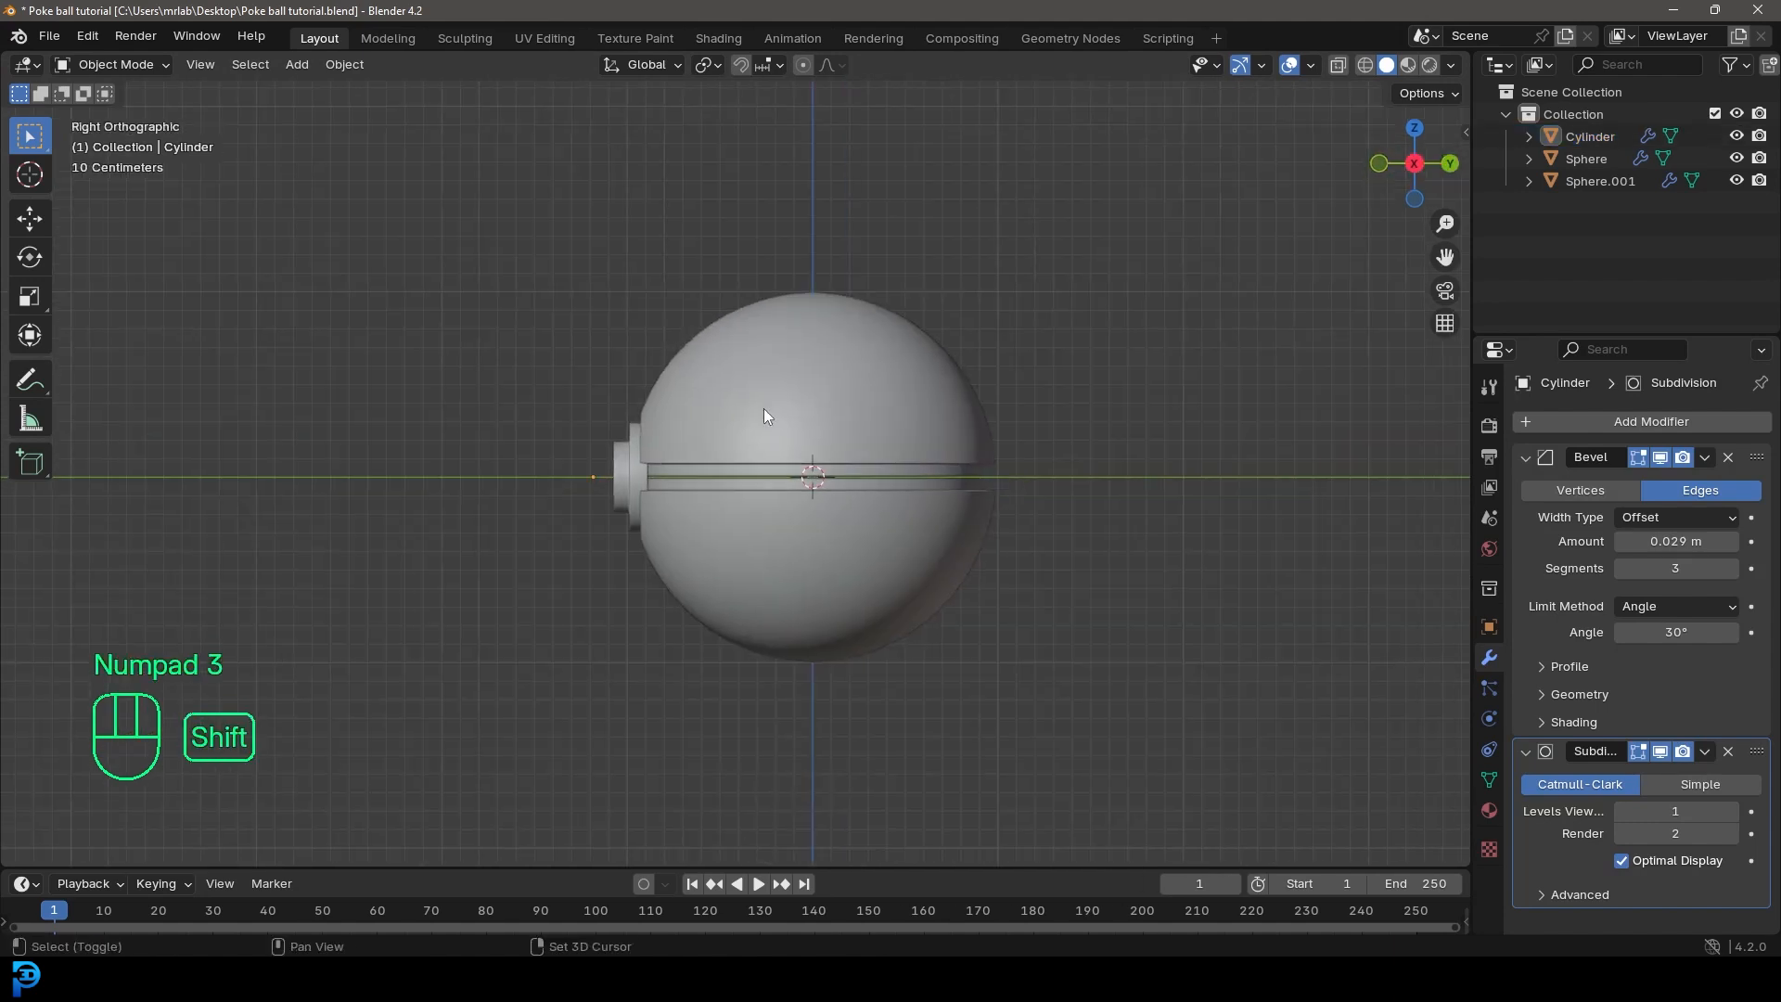
pyautogui.hotkey('shift', 'a')
pyautogui.moveTo(763, 408)
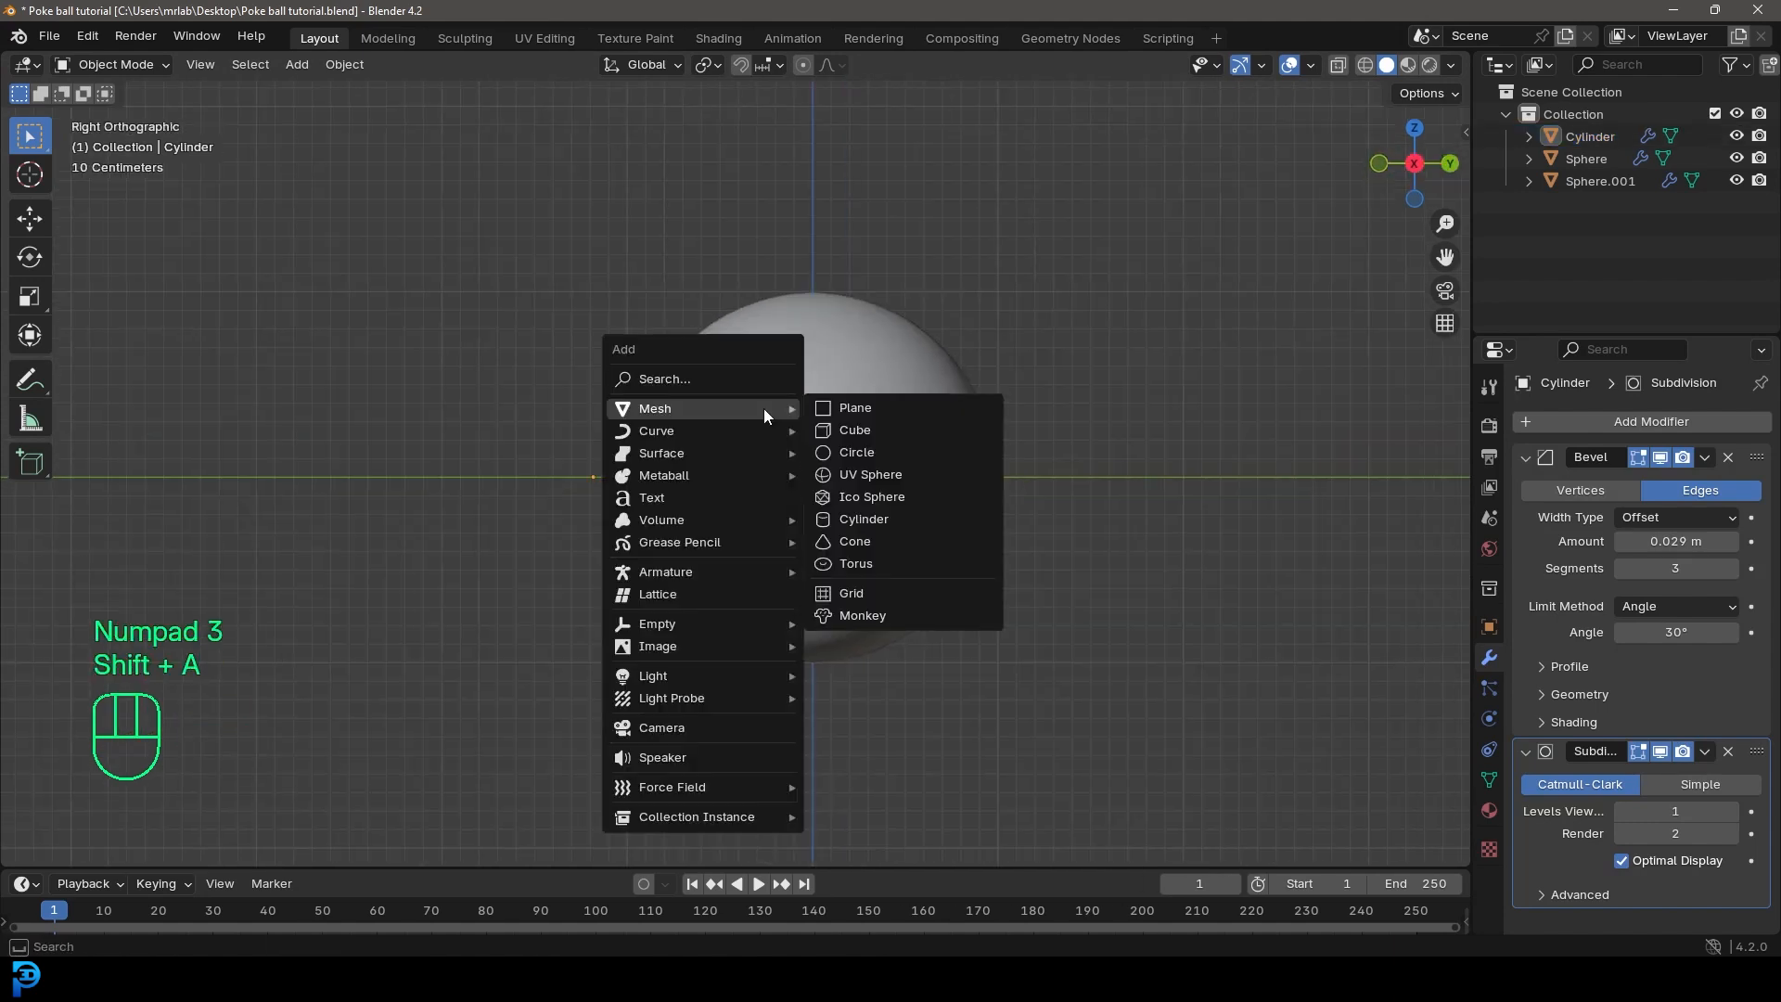
pyautogui.click(854, 518)
pyautogui.keyDown('shift'); pyautogui.moveTo(920, 498); pyautogui.dragTo(839, 508, button='middle'); pyautogui.keyUp('shift')
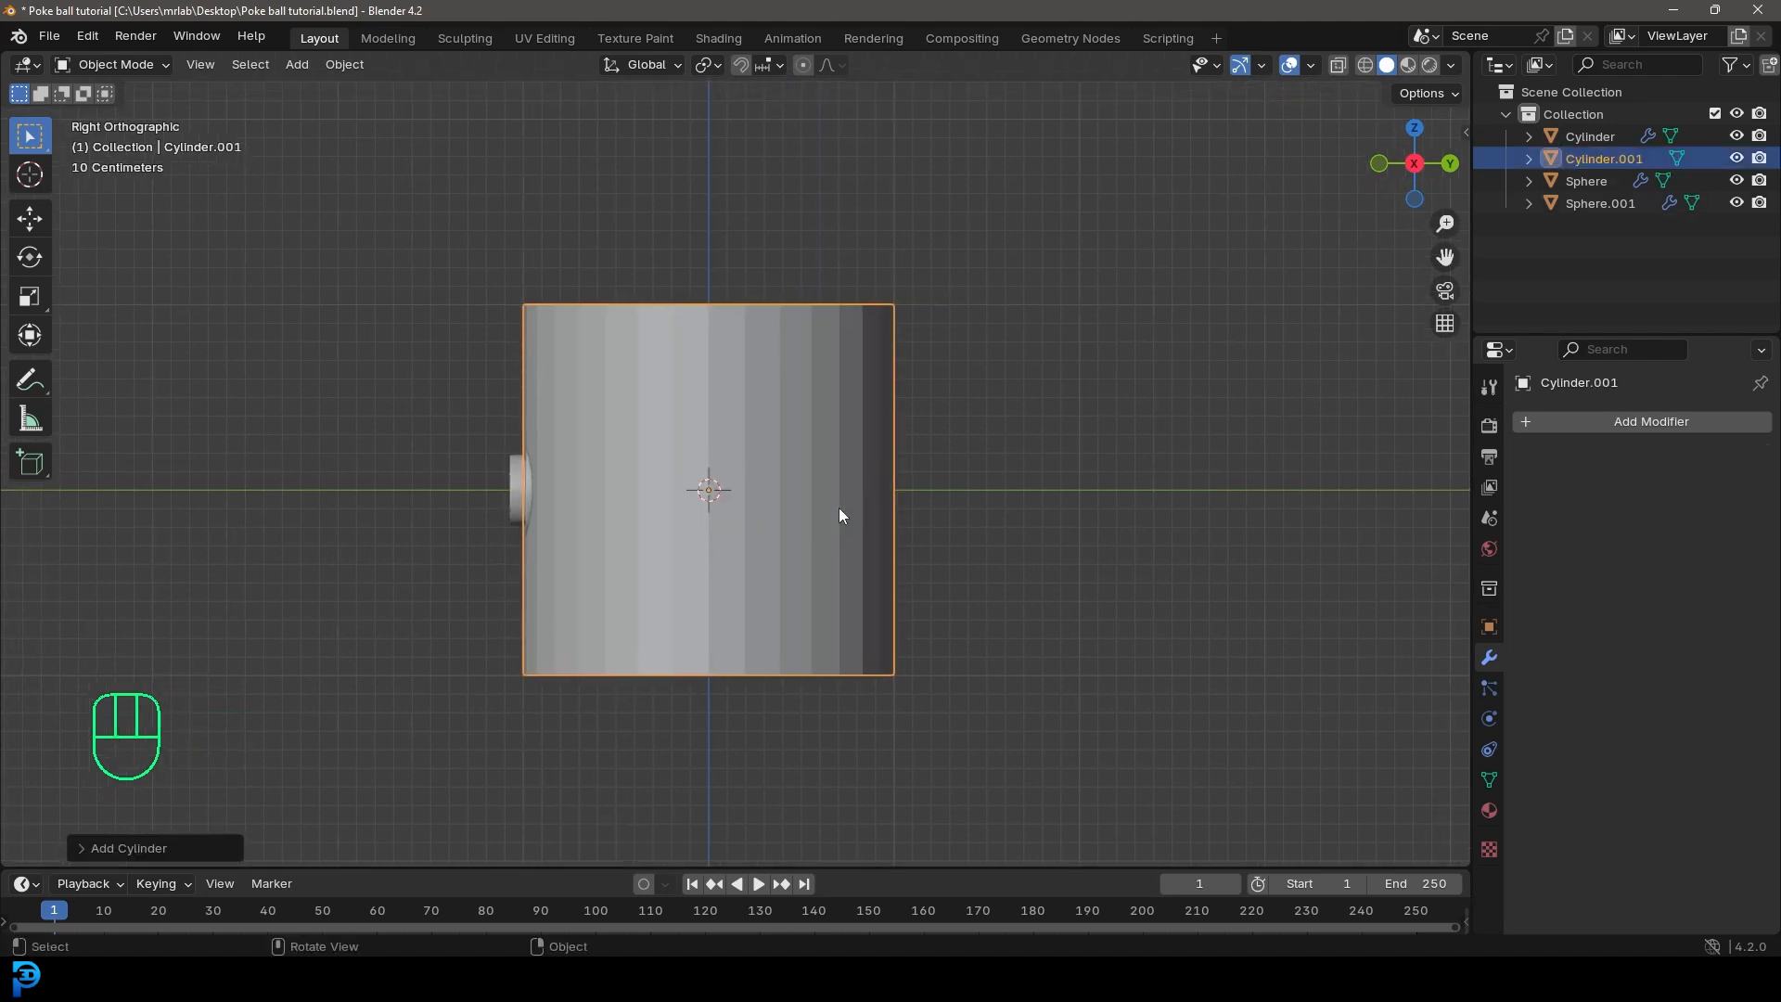
# Step: Rotate the new cylinder 90 degrees about Y and move it along Y toward the back of the ball
pyautogui.write('ry90')
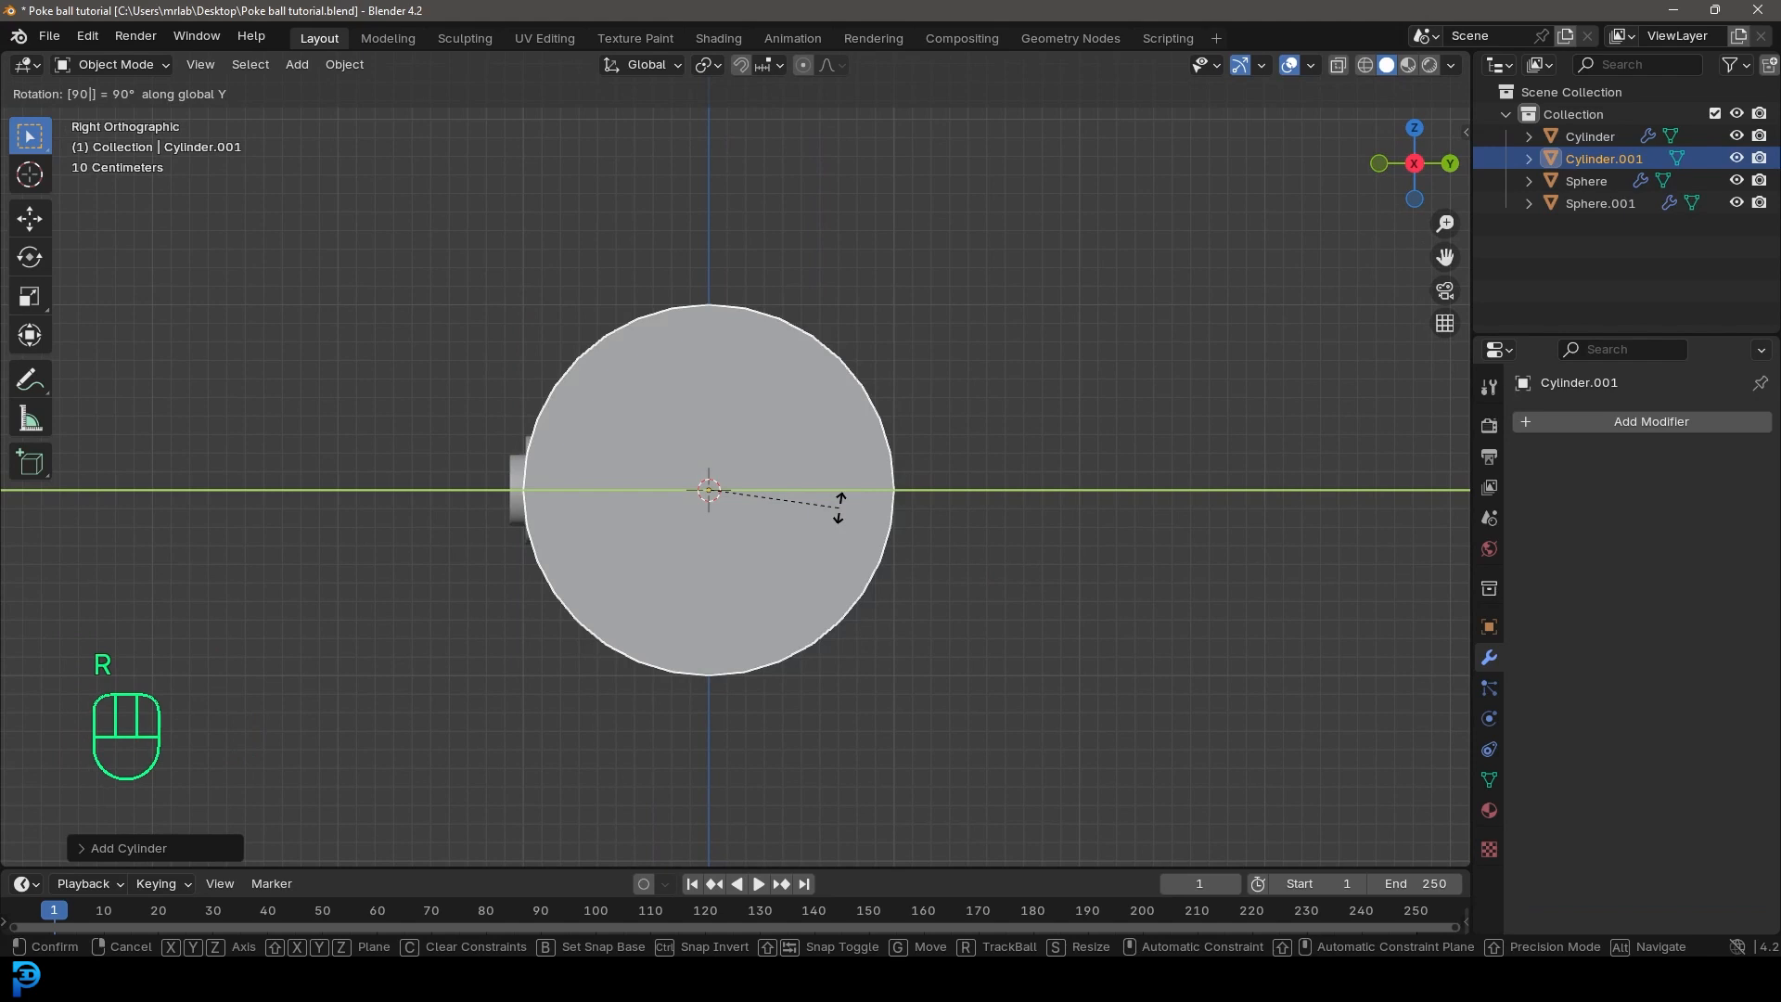
pyautogui.press('Return')
pyautogui.press('g')
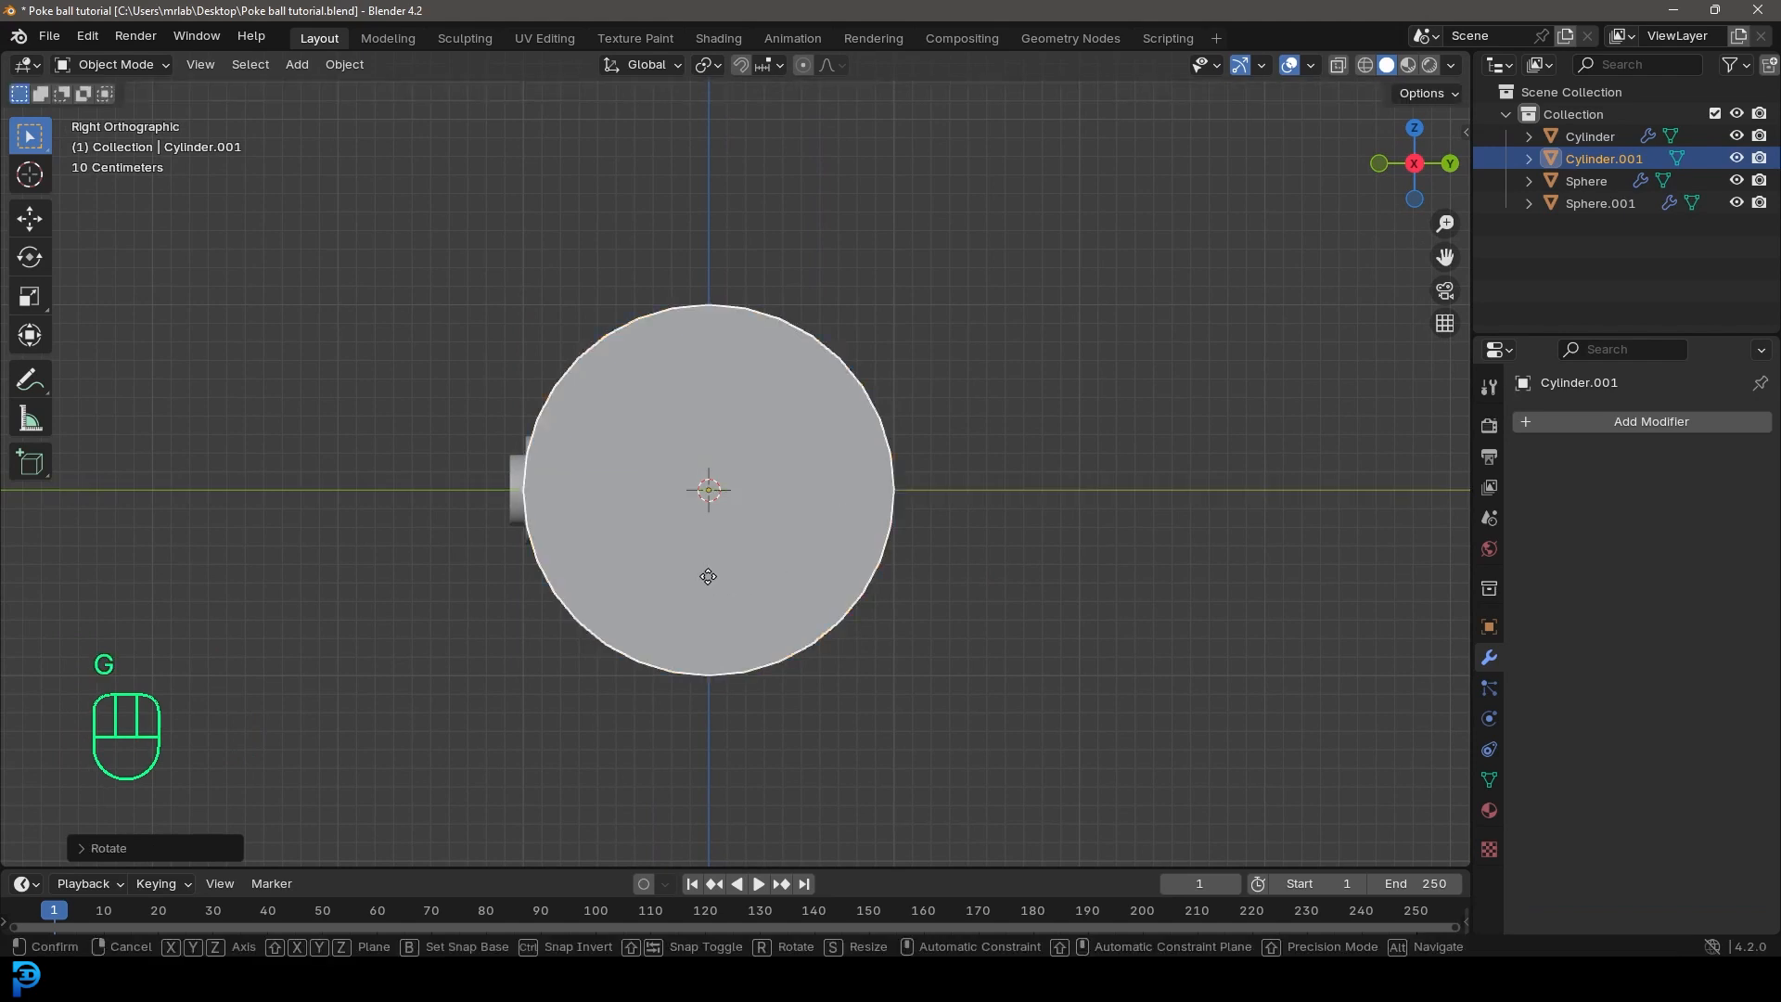
pyautogui.press('y')
pyautogui.click(942, 591)
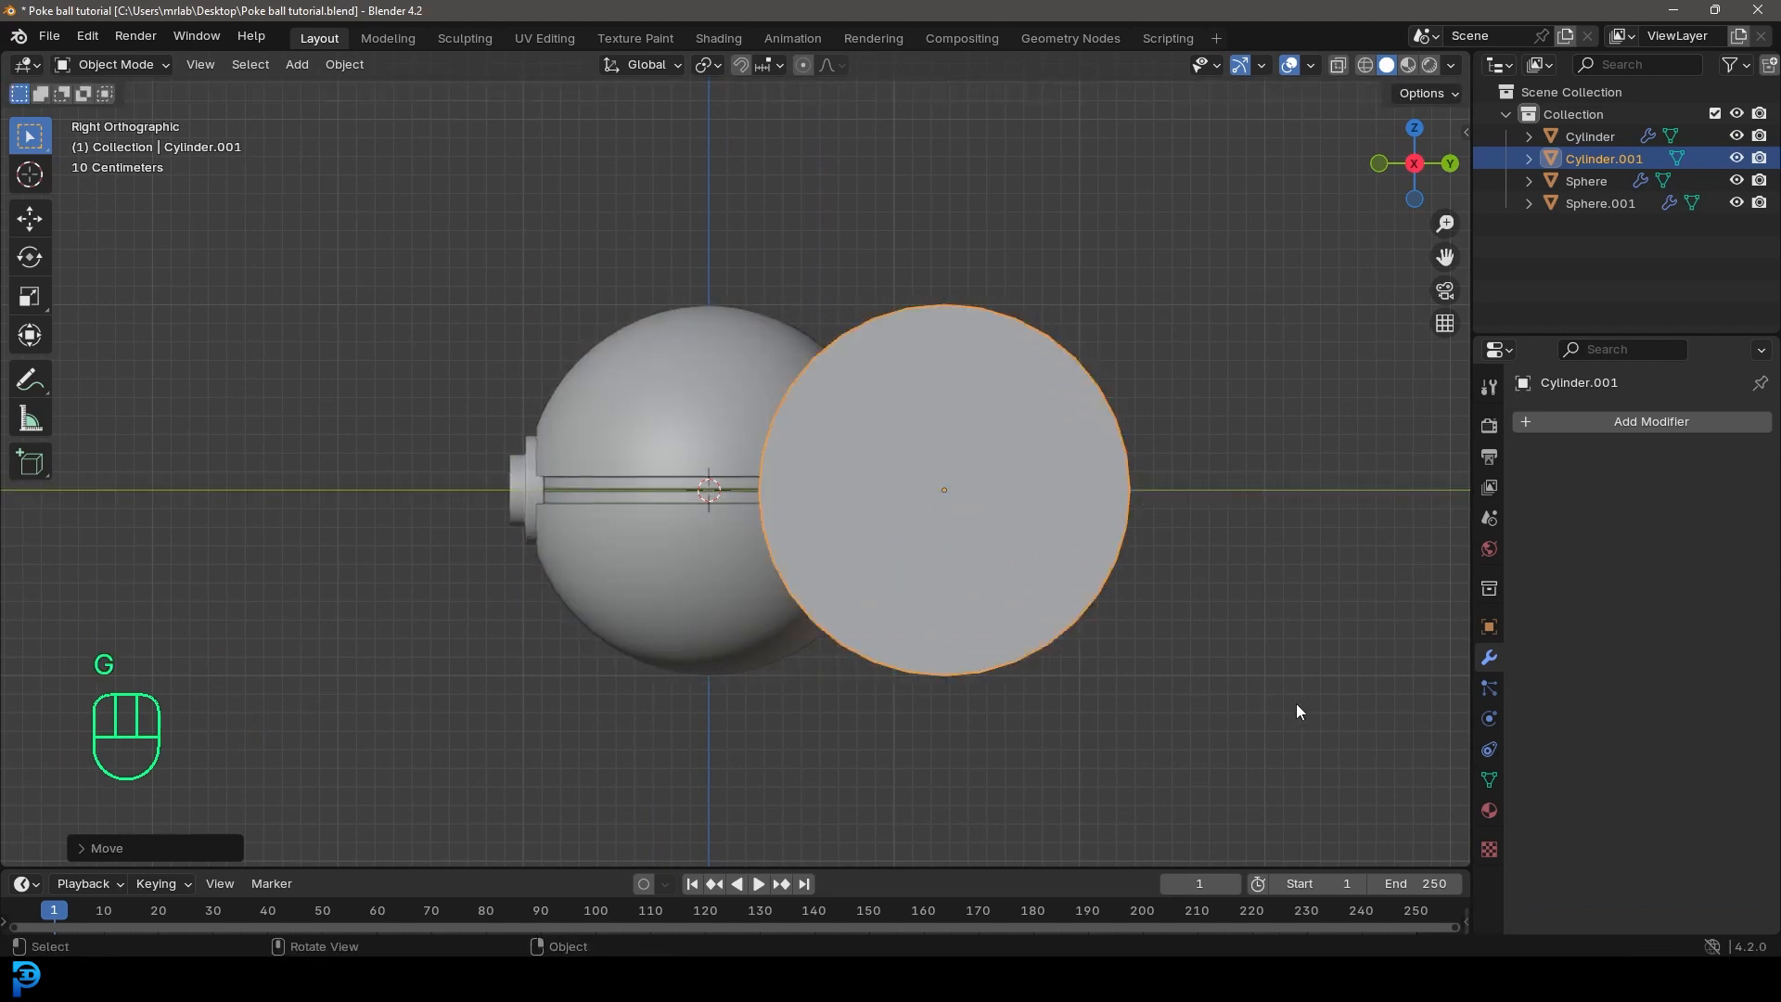
# Step: Scale the new cylinder down to hinge size and place it along Y on the seam at the ball's back
pyautogui.press('s')
pyautogui.click(974, 530)
pyautogui.press('g')
pyautogui.press('y')
pyautogui.click(957, 531)
pyautogui.moveTo(969, 506); pyautogui.dragTo(867, 526, button='middle')
pyautogui.scroll(3, 1113, 626)
pyautogui.scroll(2, 1123, 635)
pyautogui.press('s')
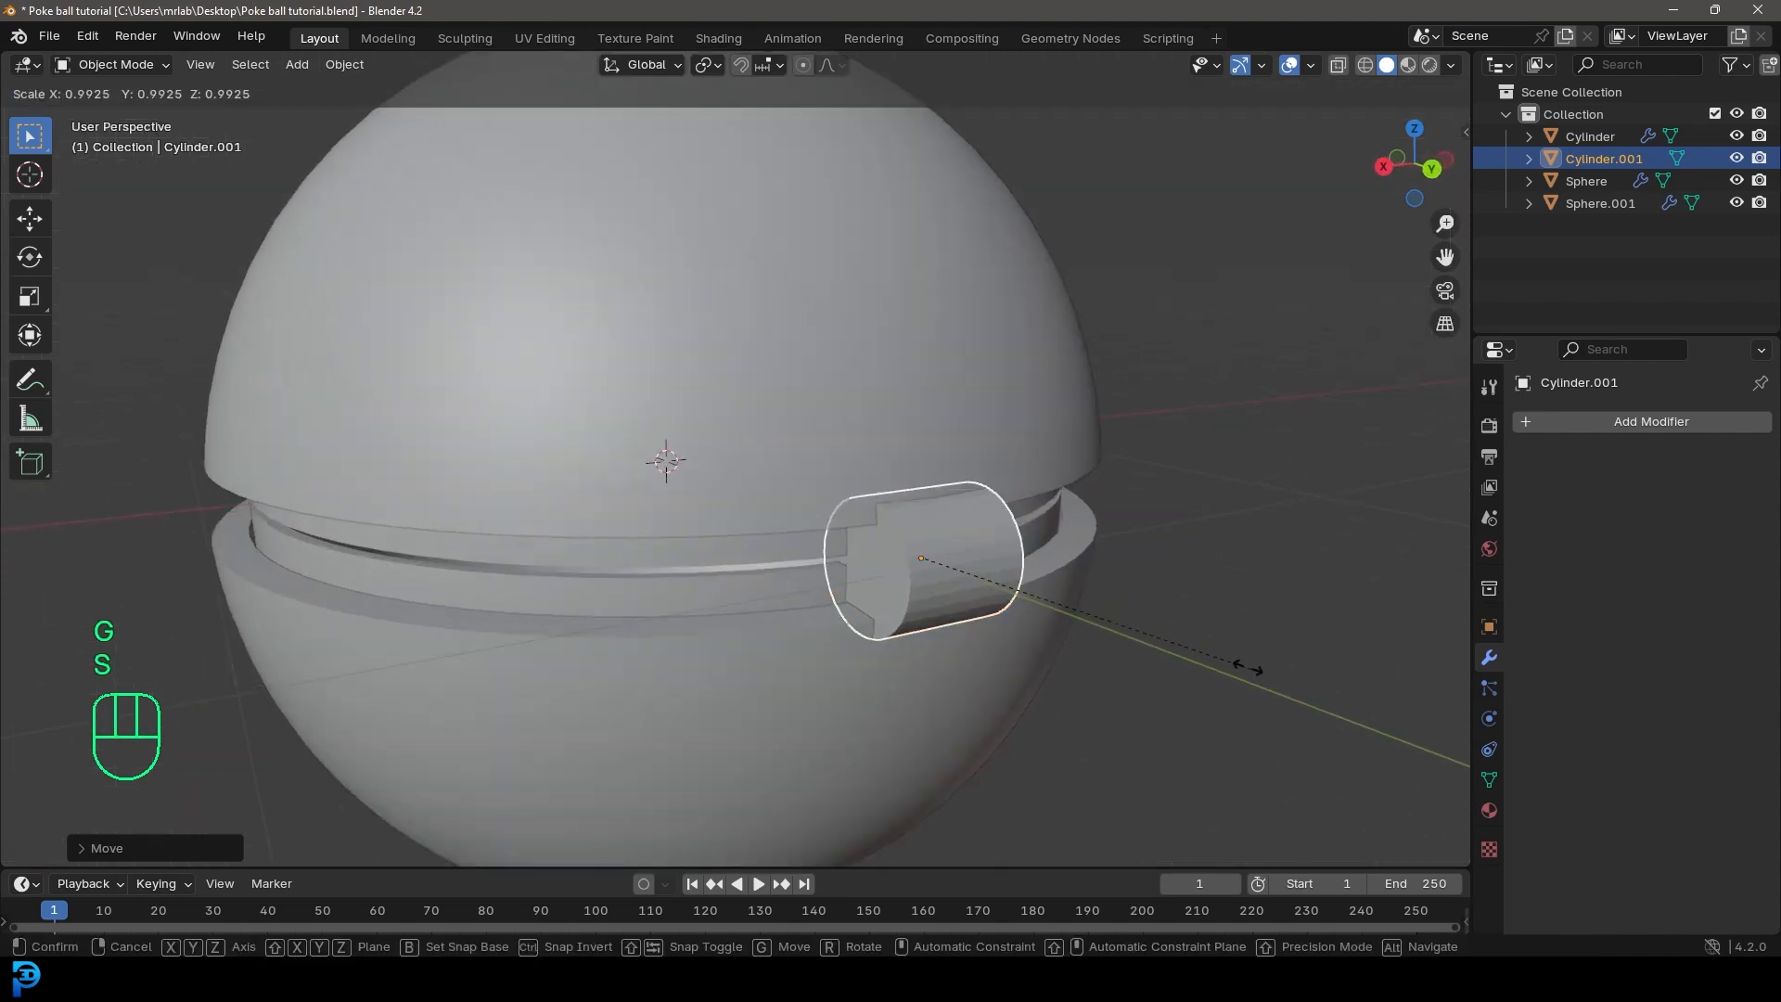
pyautogui.click(1165, 637)
pyautogui.moveTo(1165, 637); pyautogui.dragTo(1040, 620, button='middle')
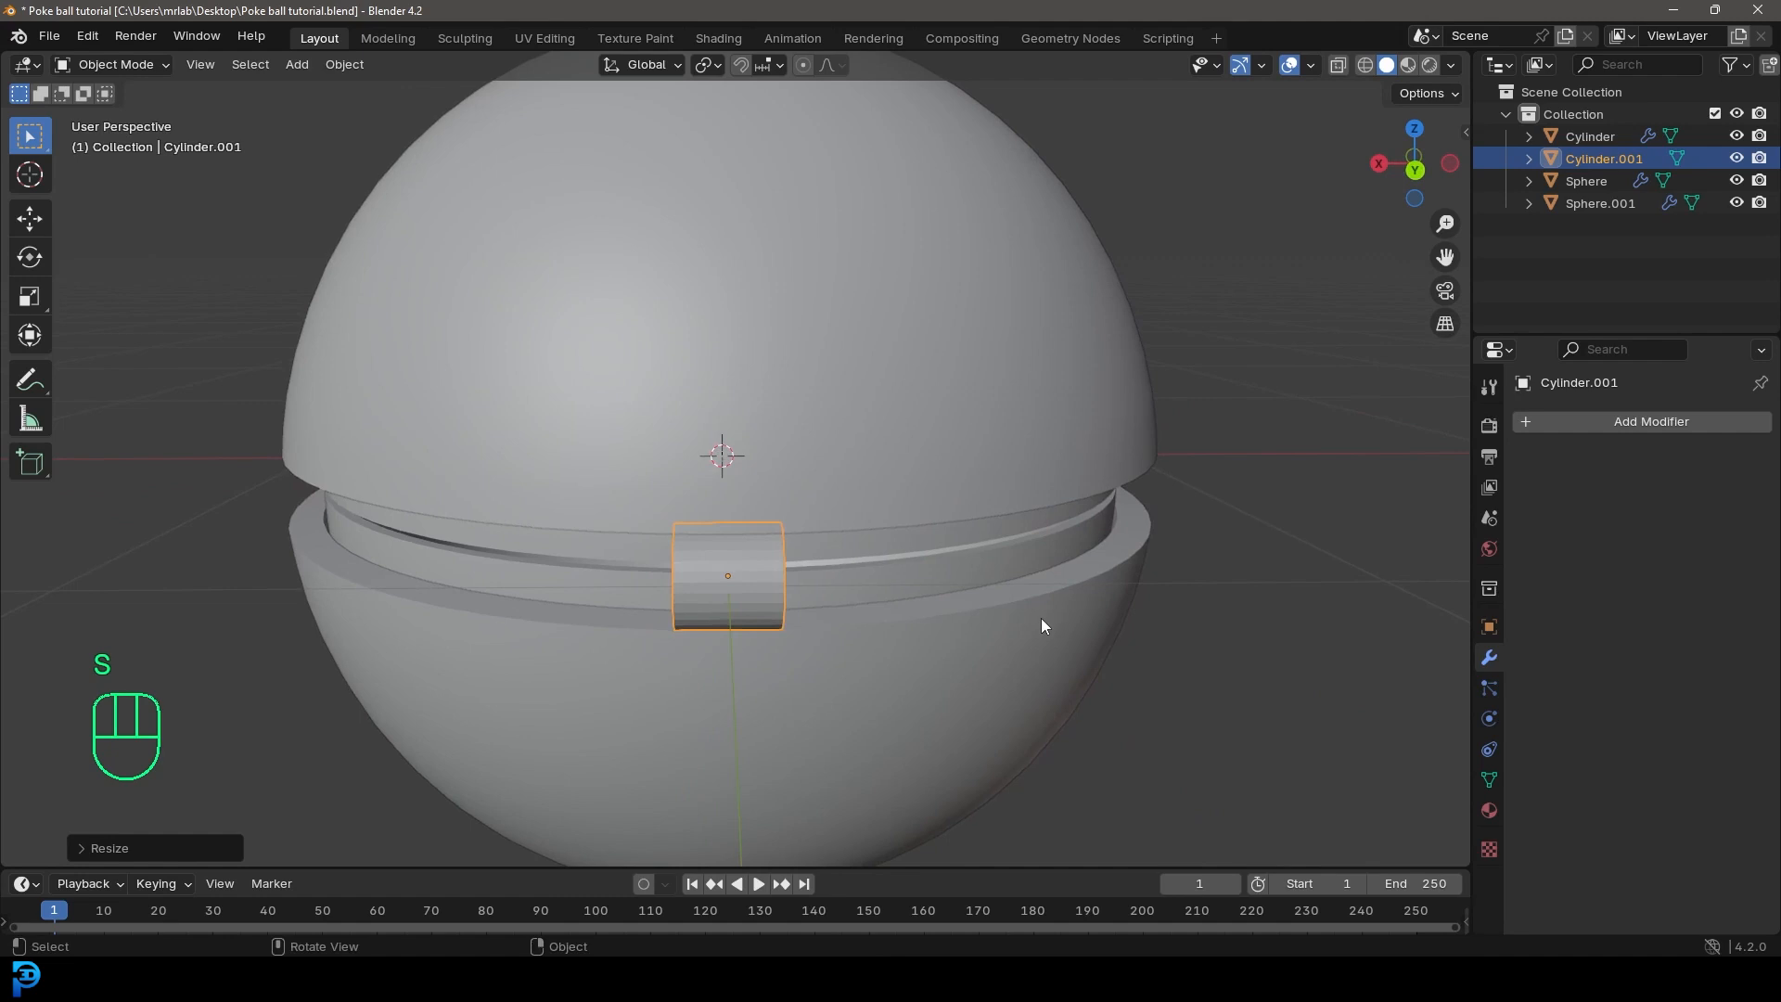
# Step: Stretch the hinge cylinder to about 1.88 along X and apply its scale
pyautogui.press('s')
pyautogui.press('x')
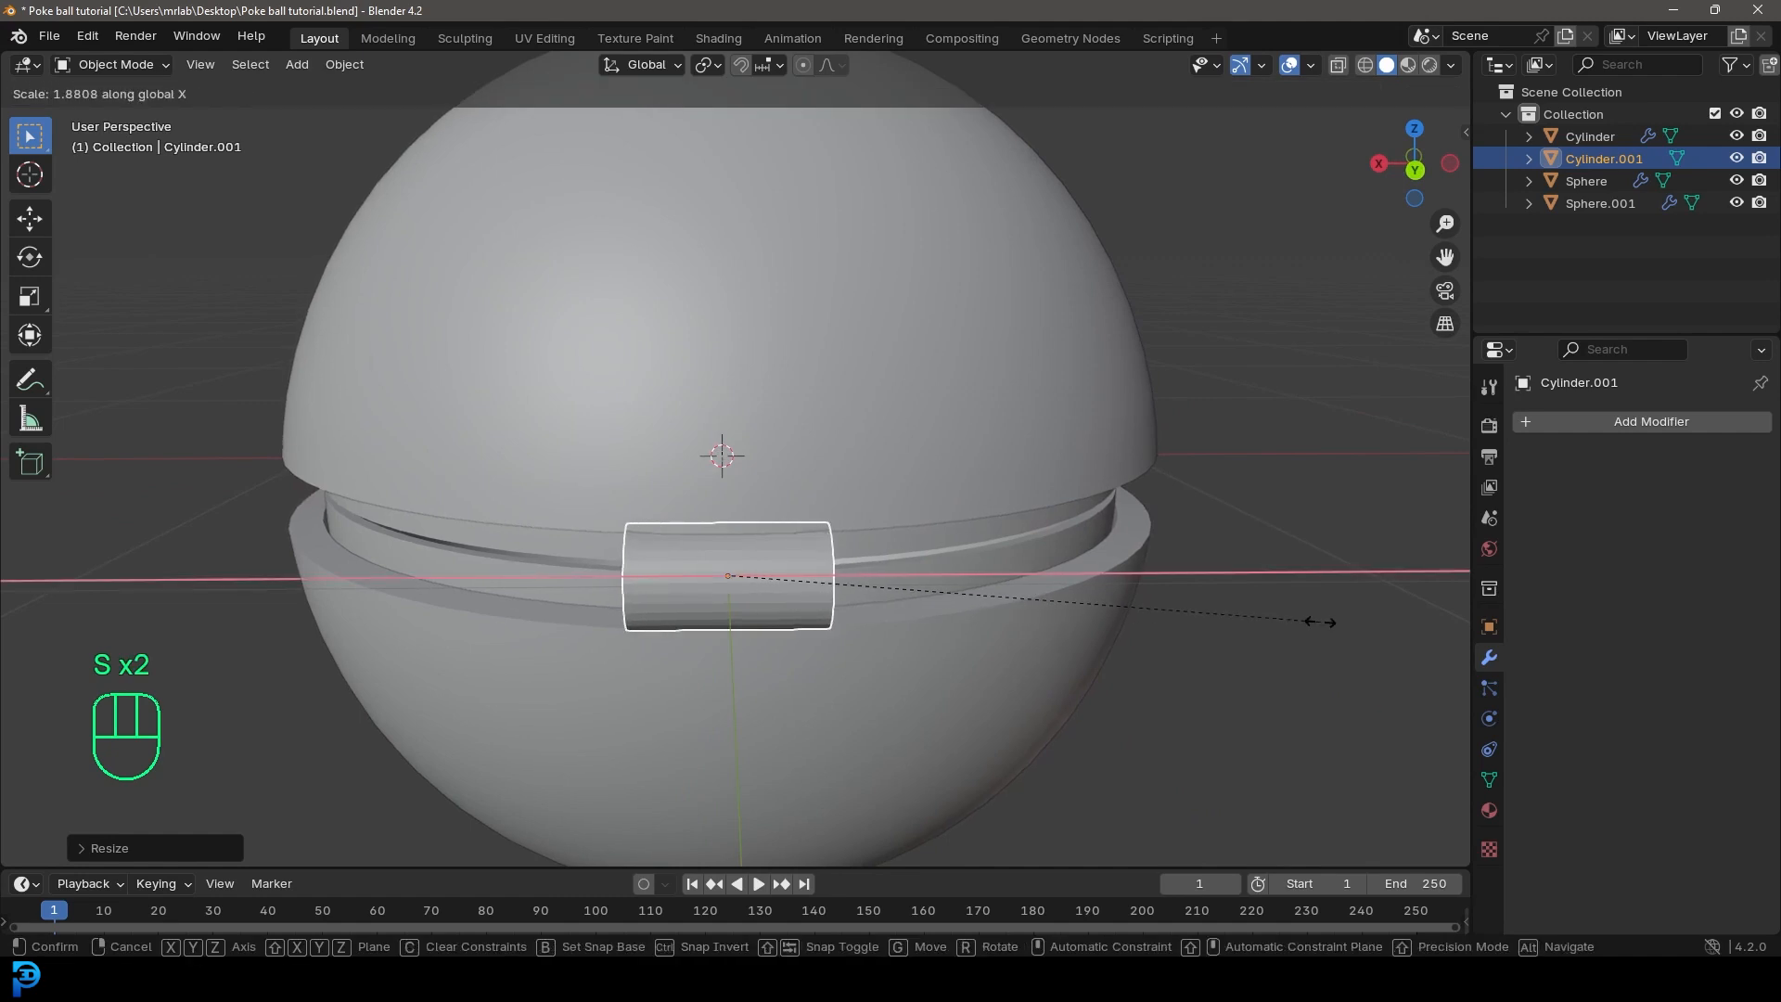
pyautogui.click(1322, 623)
pyautogui.moveTo(1393, 599); pyautogui.dragTo(926, 532, button='middle')
pyautogui.hotkey('ctrl', 'a')
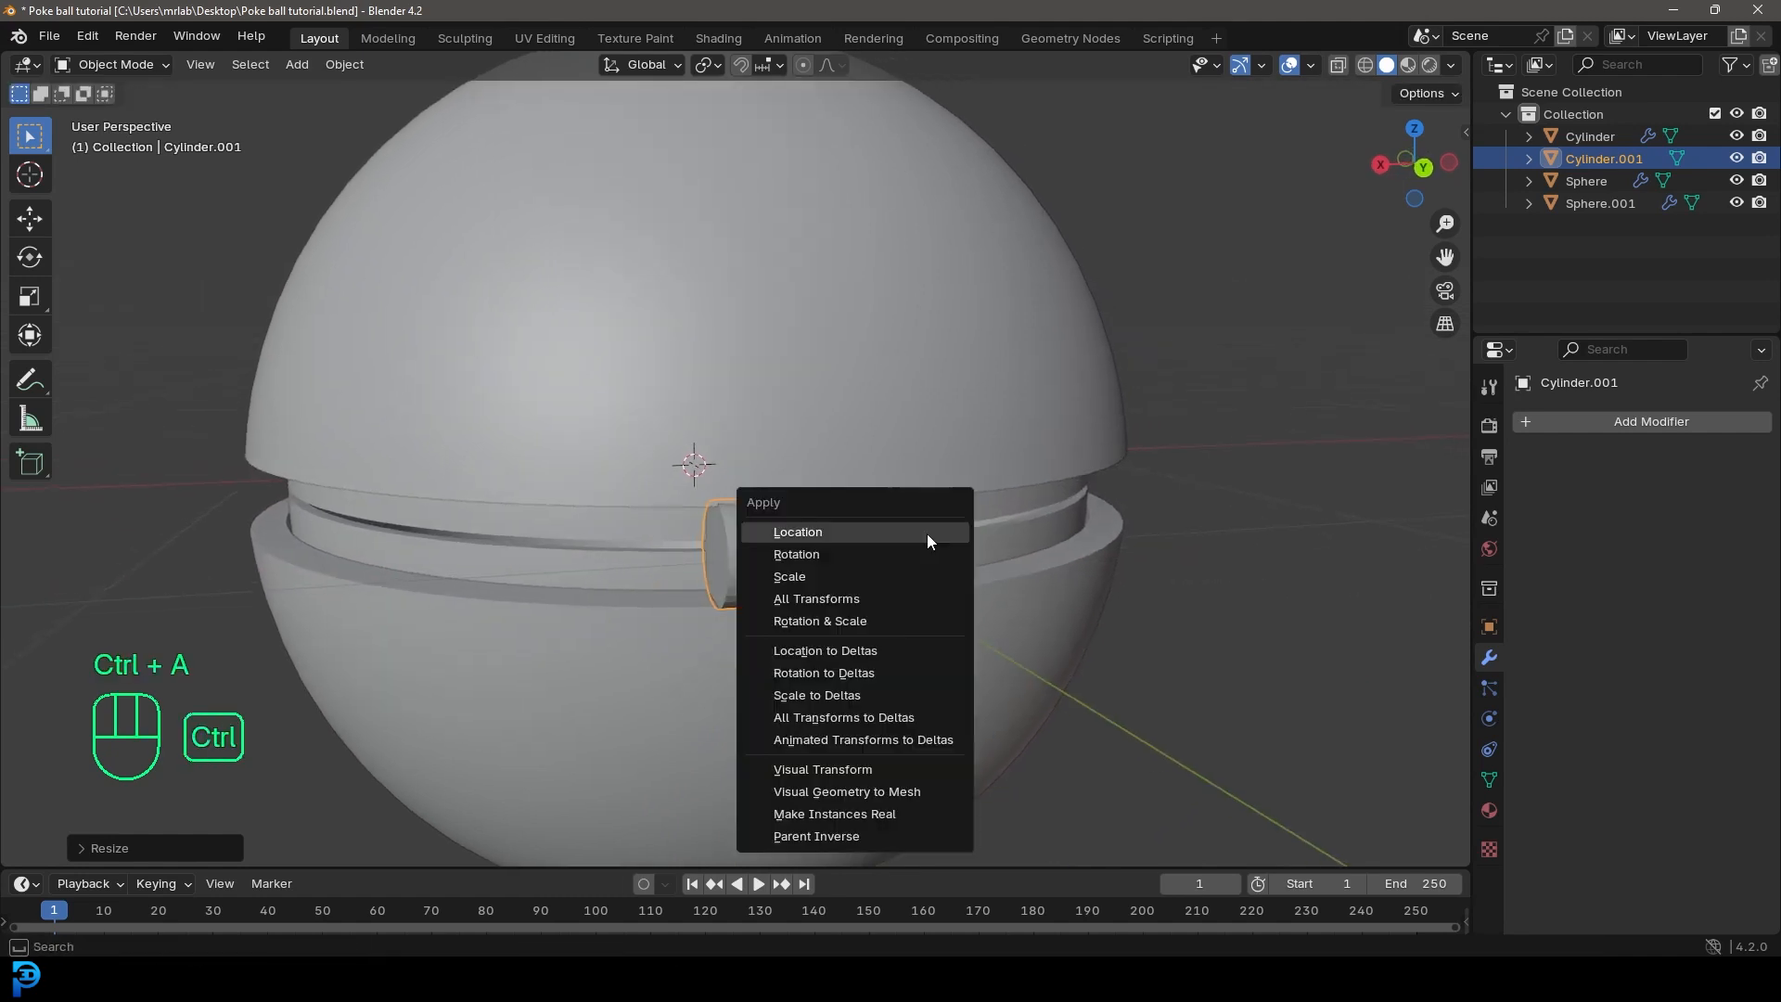
pyautogui.click(838, 575)
# Step: Open the outer sphere for mesh editing in front view, with edge selection active and nothing selected
pyautogui.moveTo(754, 320); pyautogui.dragTo(824, 313, button='middle')
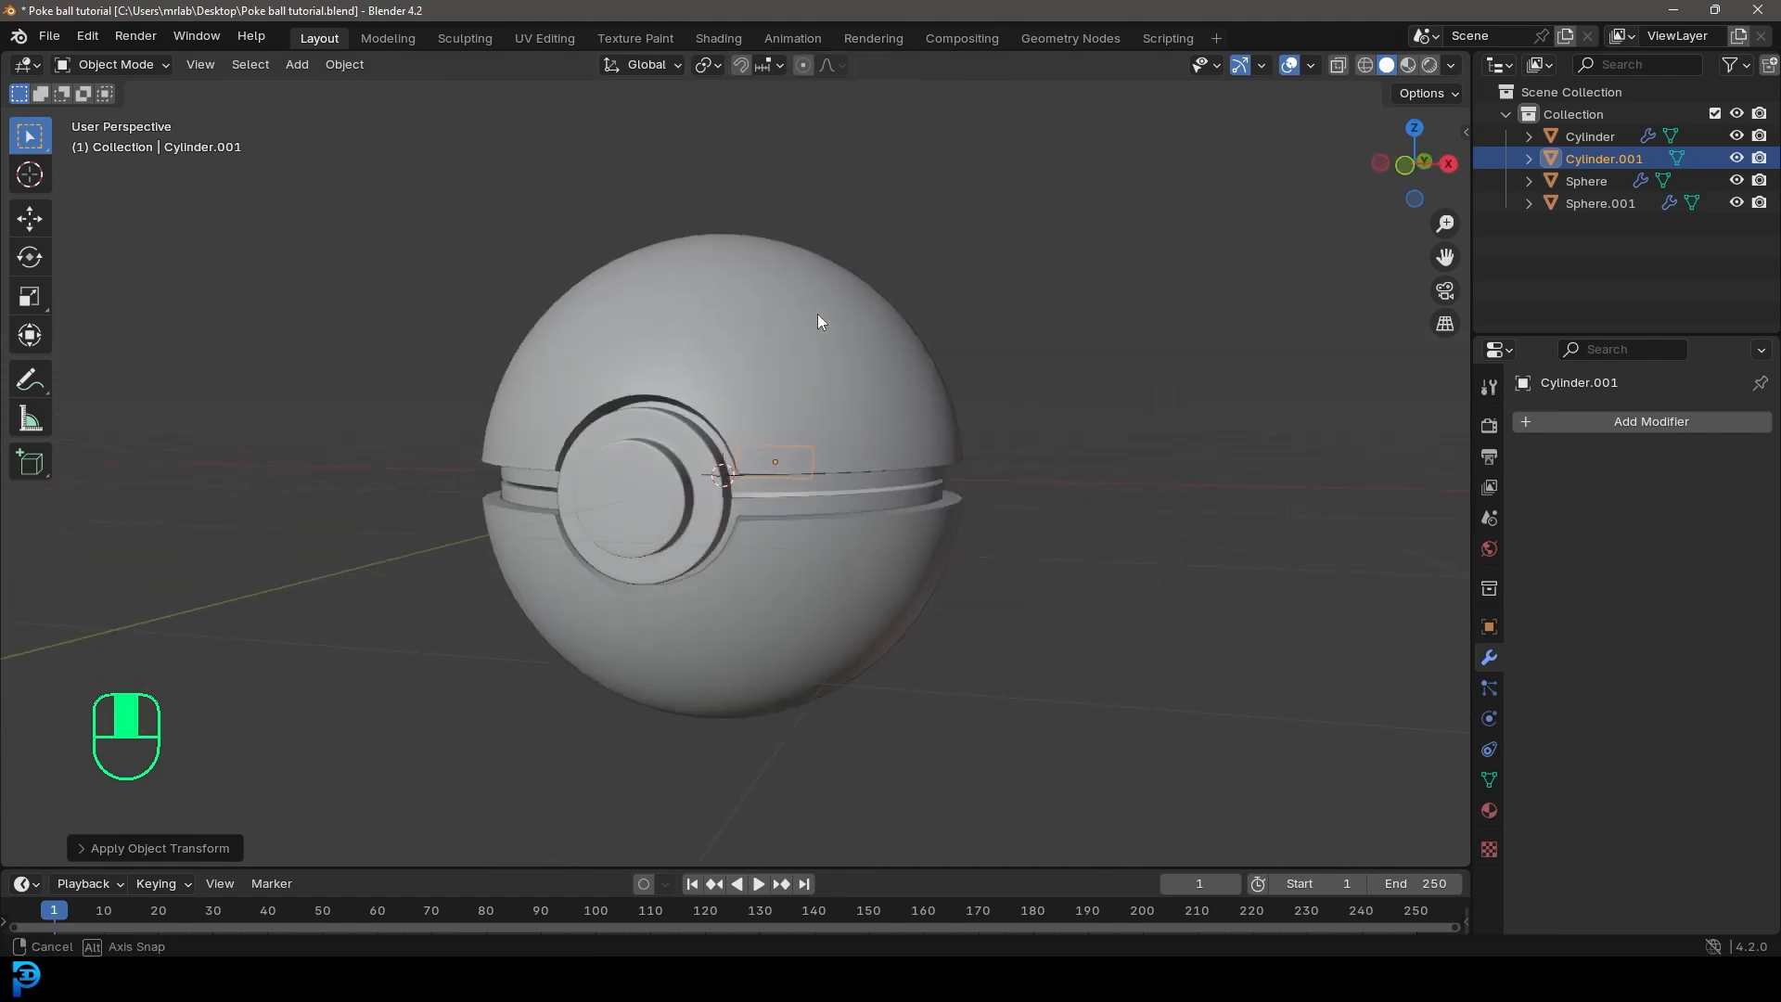
pyautogui.click(832, 271)
pyautogui.press('Tab')
pyautogui.press('KP_1')
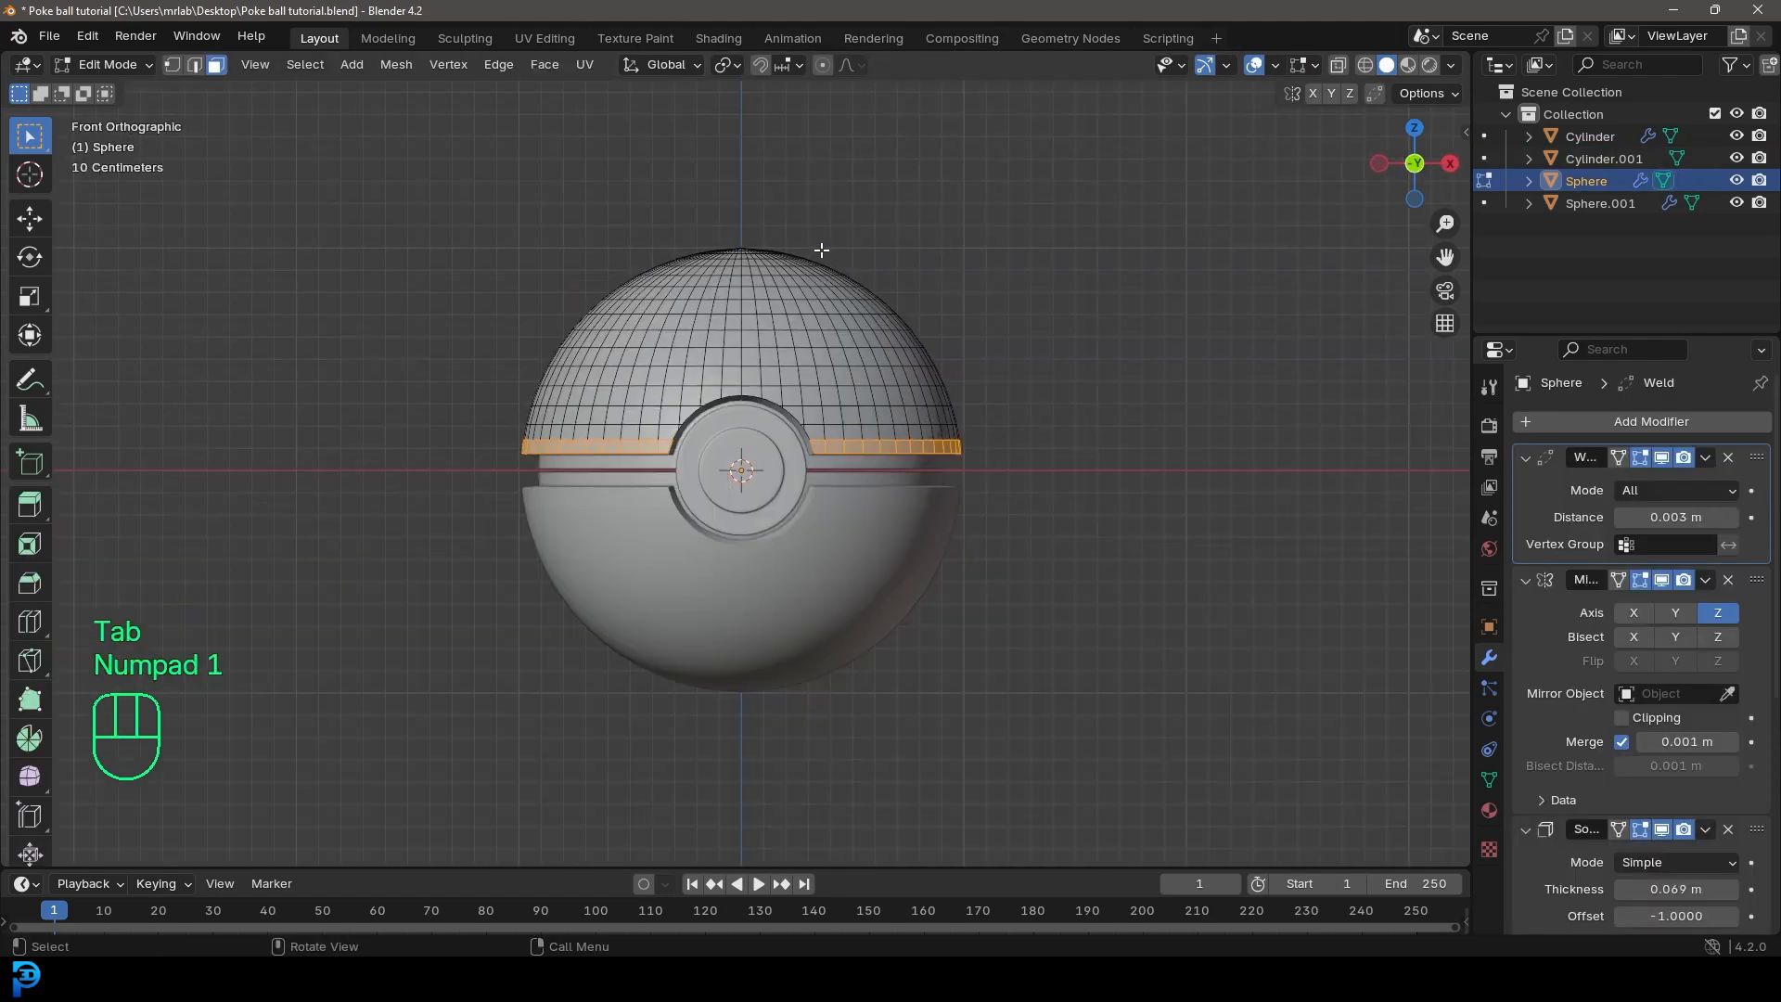
pyautogui.click(192, 72)
pyautogui.scroll(3, 564, 459)
pyautogui.hotkey('alt', 'a')
pyautogui.scroll(3, 565, 459)
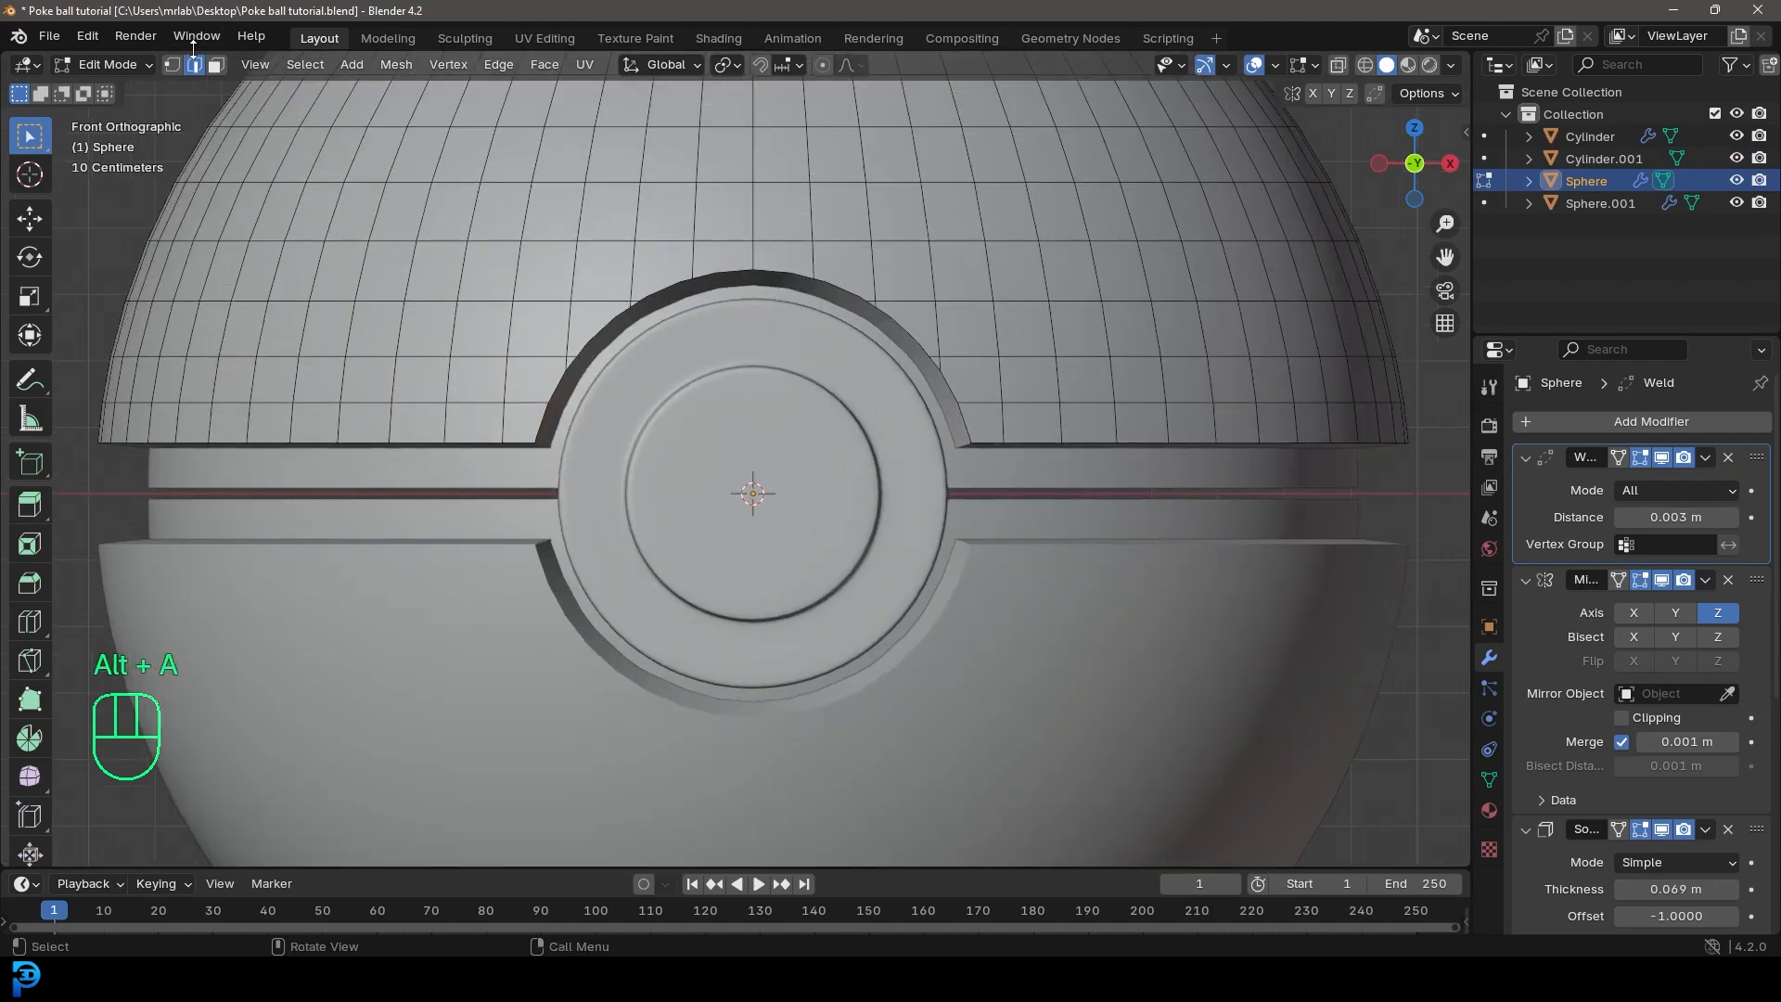
# Step: Select the outer sphere's rim edges on both sides of the button and extrude them about -0.03 m along Z
pyautogui.keyDown('alt'); pyautogui.keyDown('shift'); pyautogui.click(415, 436); pyautogui.keyUp('shift'); pyautogui.keyUp('alt')
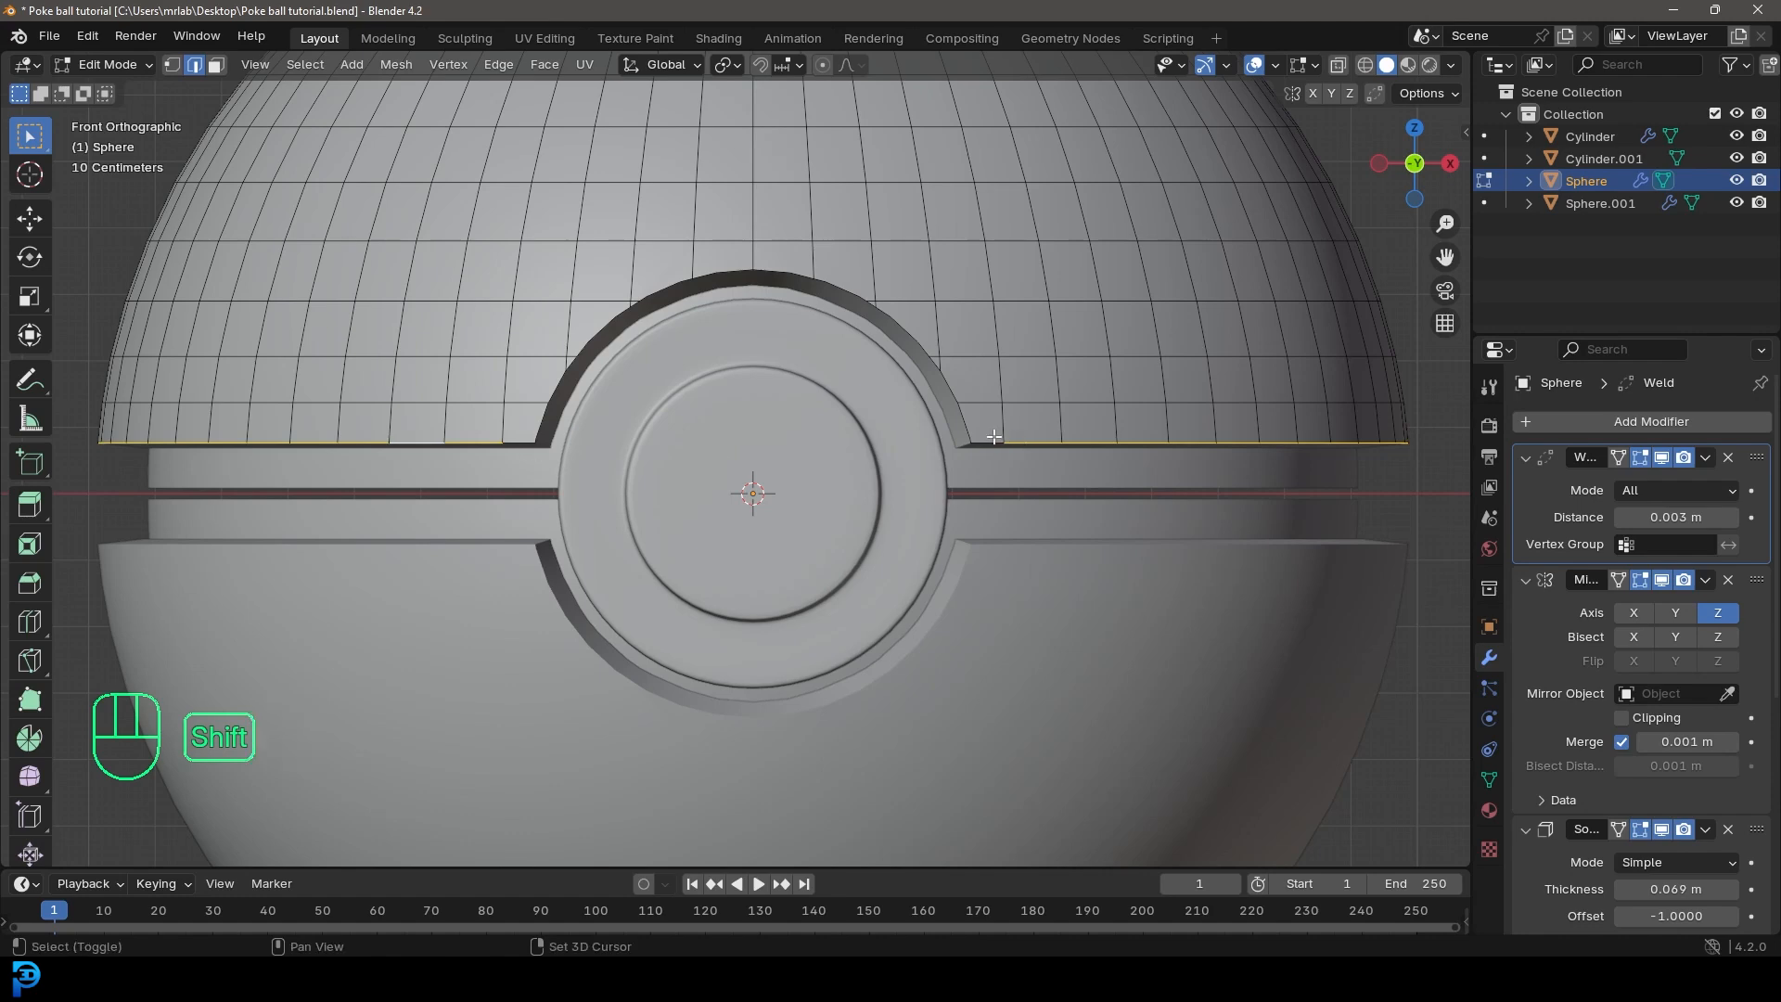
pyautogui.scroll(-6, 513, 440)
pyautogui.press('z')
pyautogui.click(748, 448)
pyautogui.scroll(2, 650, 466)
pyautogui.press('z')
pyautogui.click(946, 473)
pyautogui.scroll(3, 815, 525)
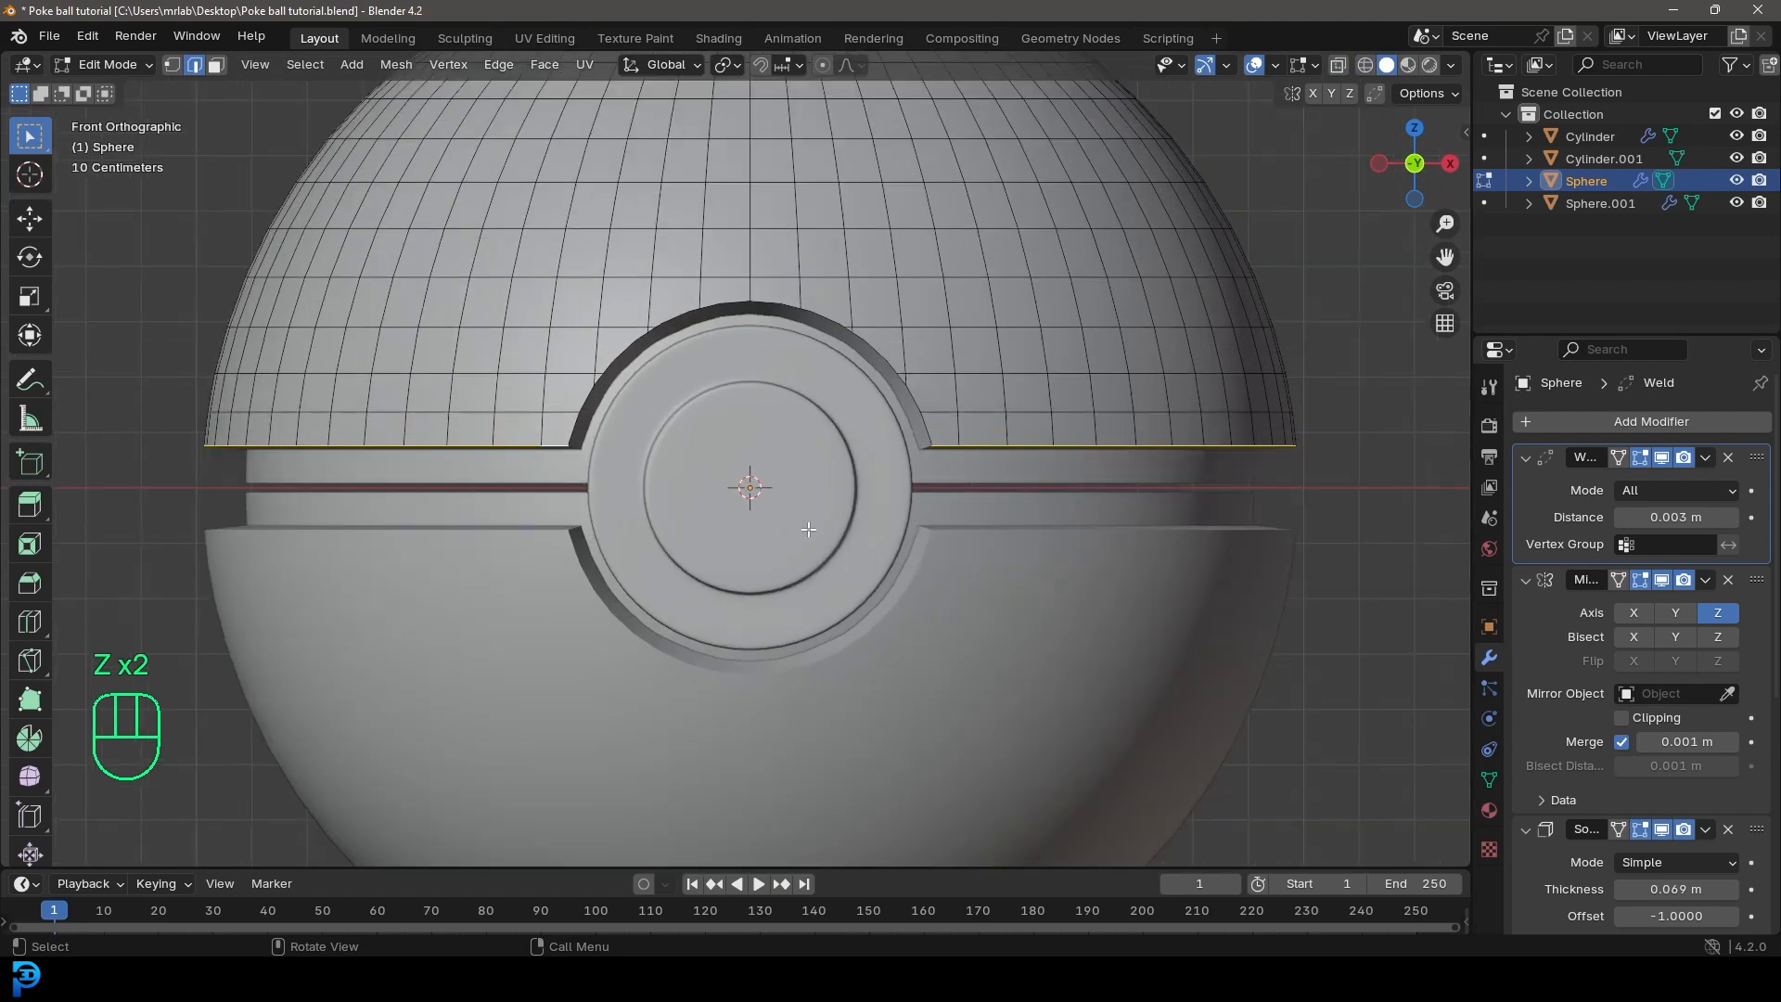
pyautogui.press('e')
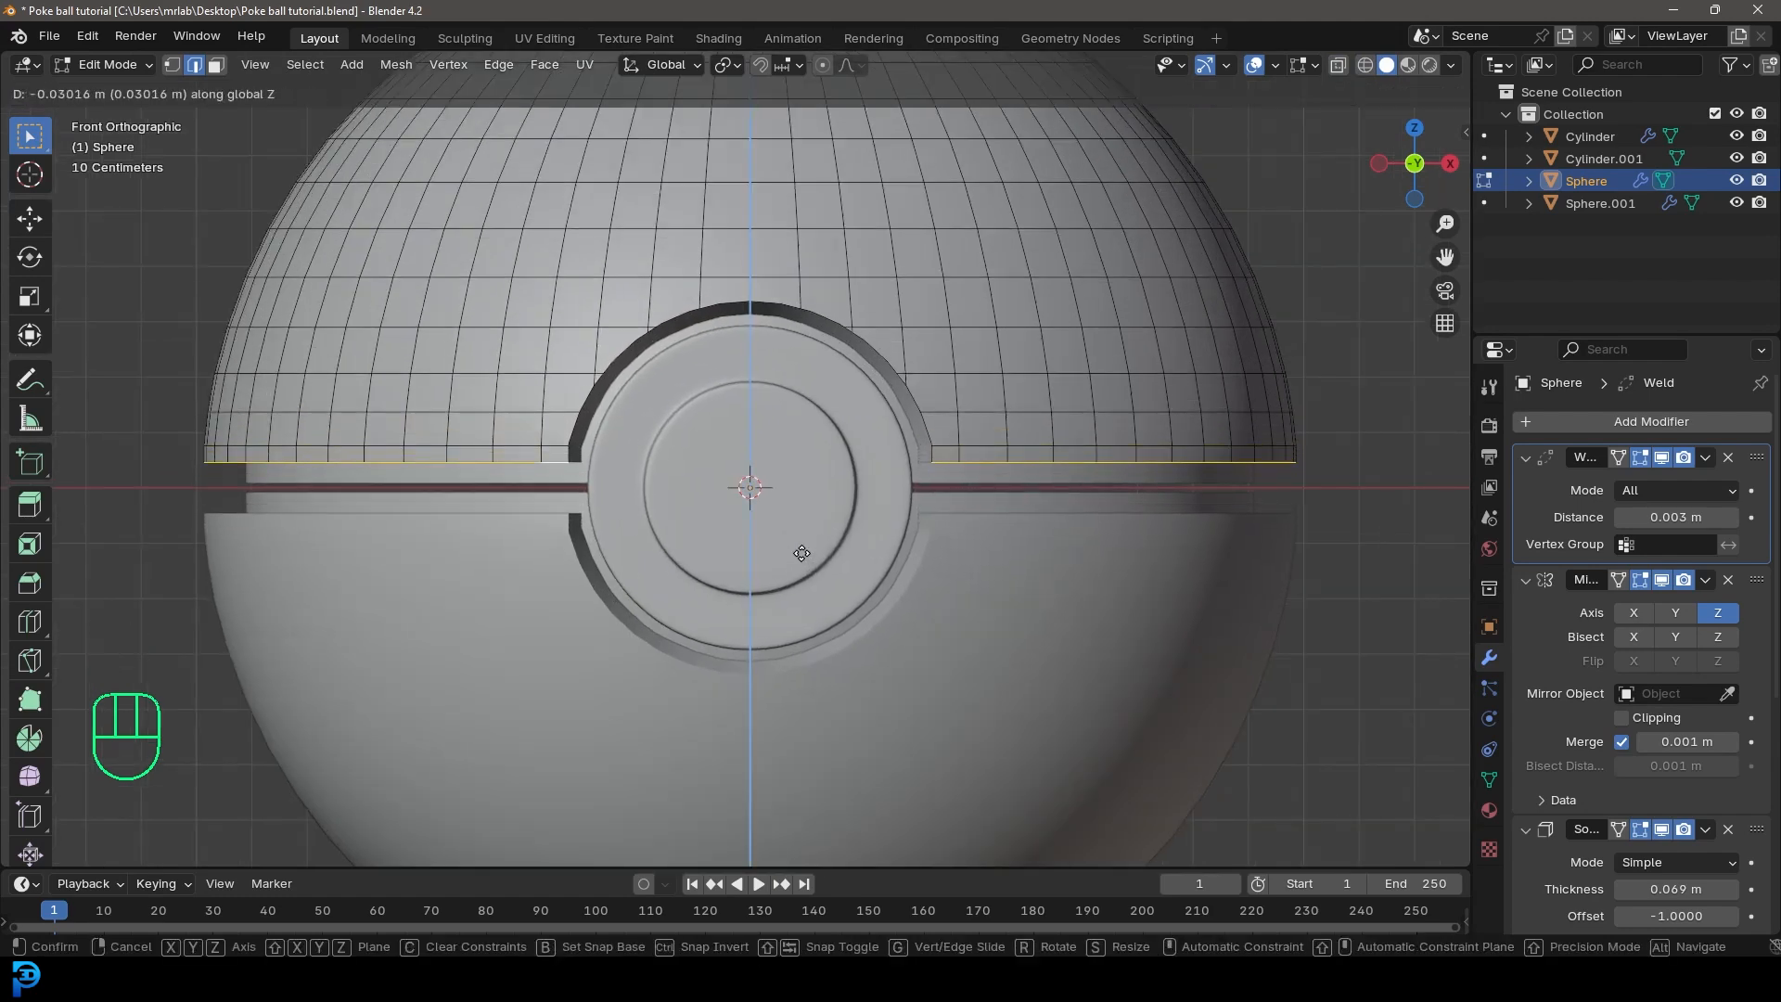
pyautogui.click(800, 553)
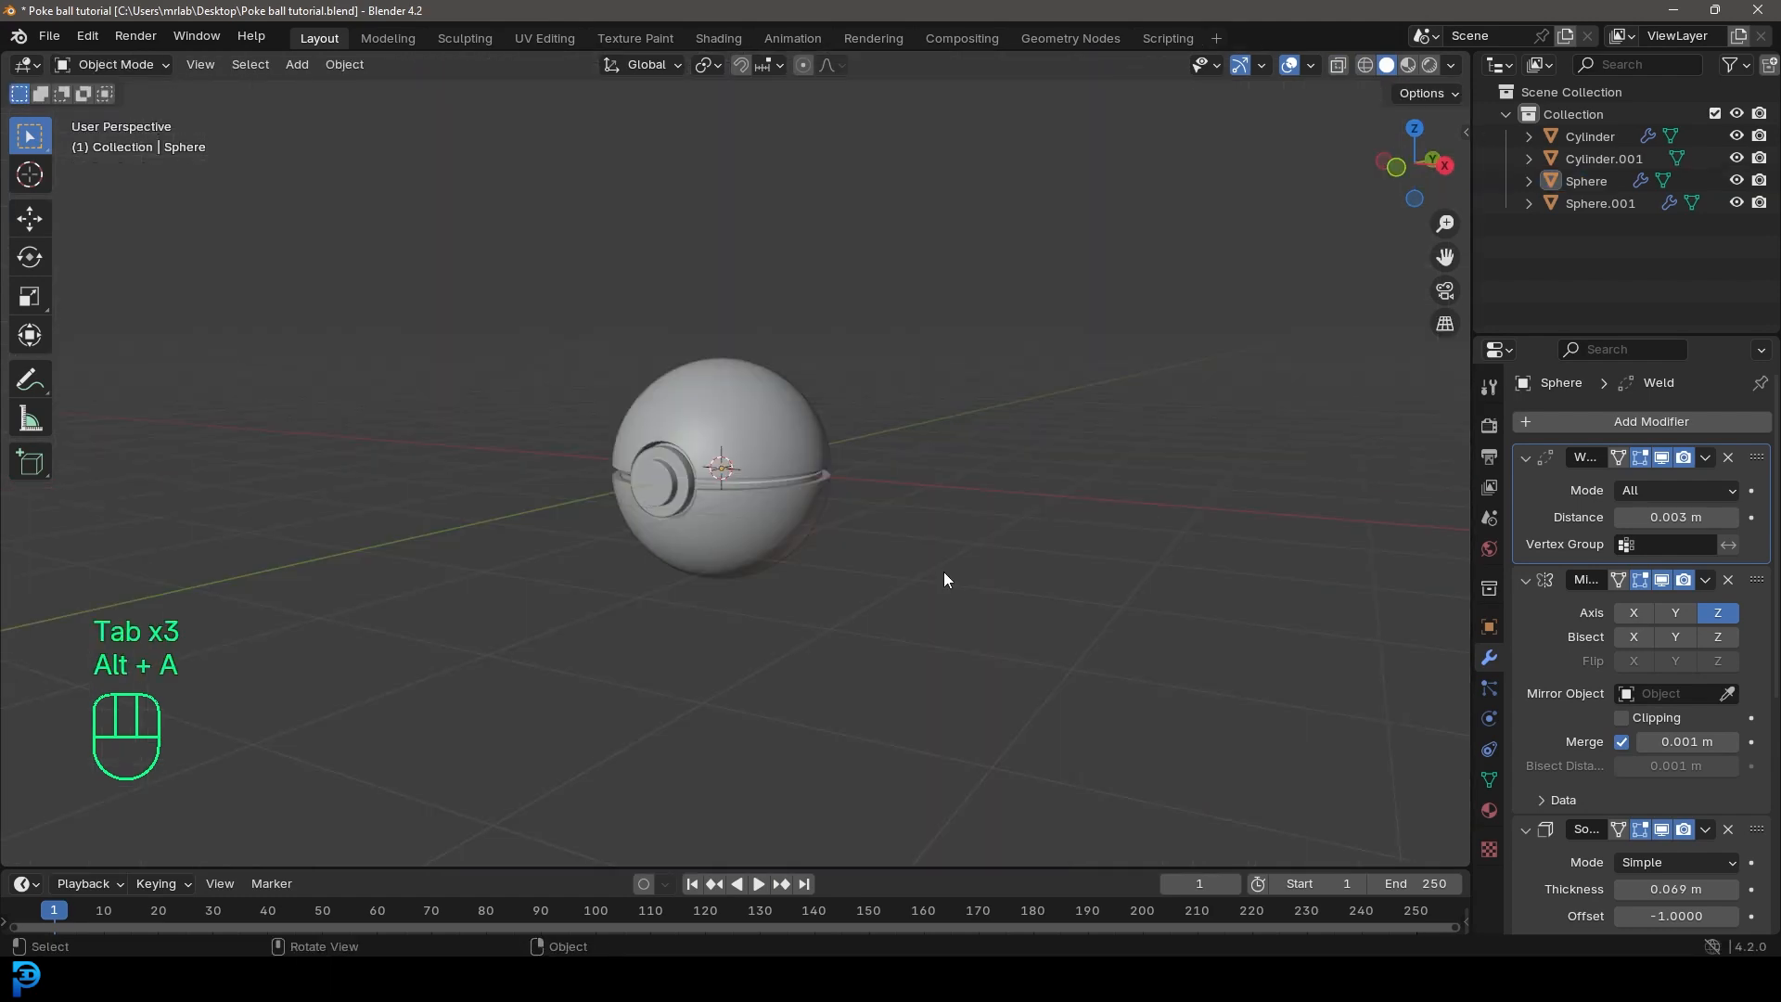
# Step: Back in Object Mode, scale the hinge cylinder down to fit the narrowed seam and apply its scale
pyautogui.moveTo(943, 572); pyautogui.dragTo(885, 560, button='middle')
pyautogui.scroll(3, 881, 519)
pyautogui.scroll(-3, 870, 455)
pyautogui.moveTo(849, 457); pyautogui.dragTo(549, 451, button='middle')
pyautogui.scroll(6, 827, 469)
pyautogui.click(881, 506)
pyautogui.press('s')
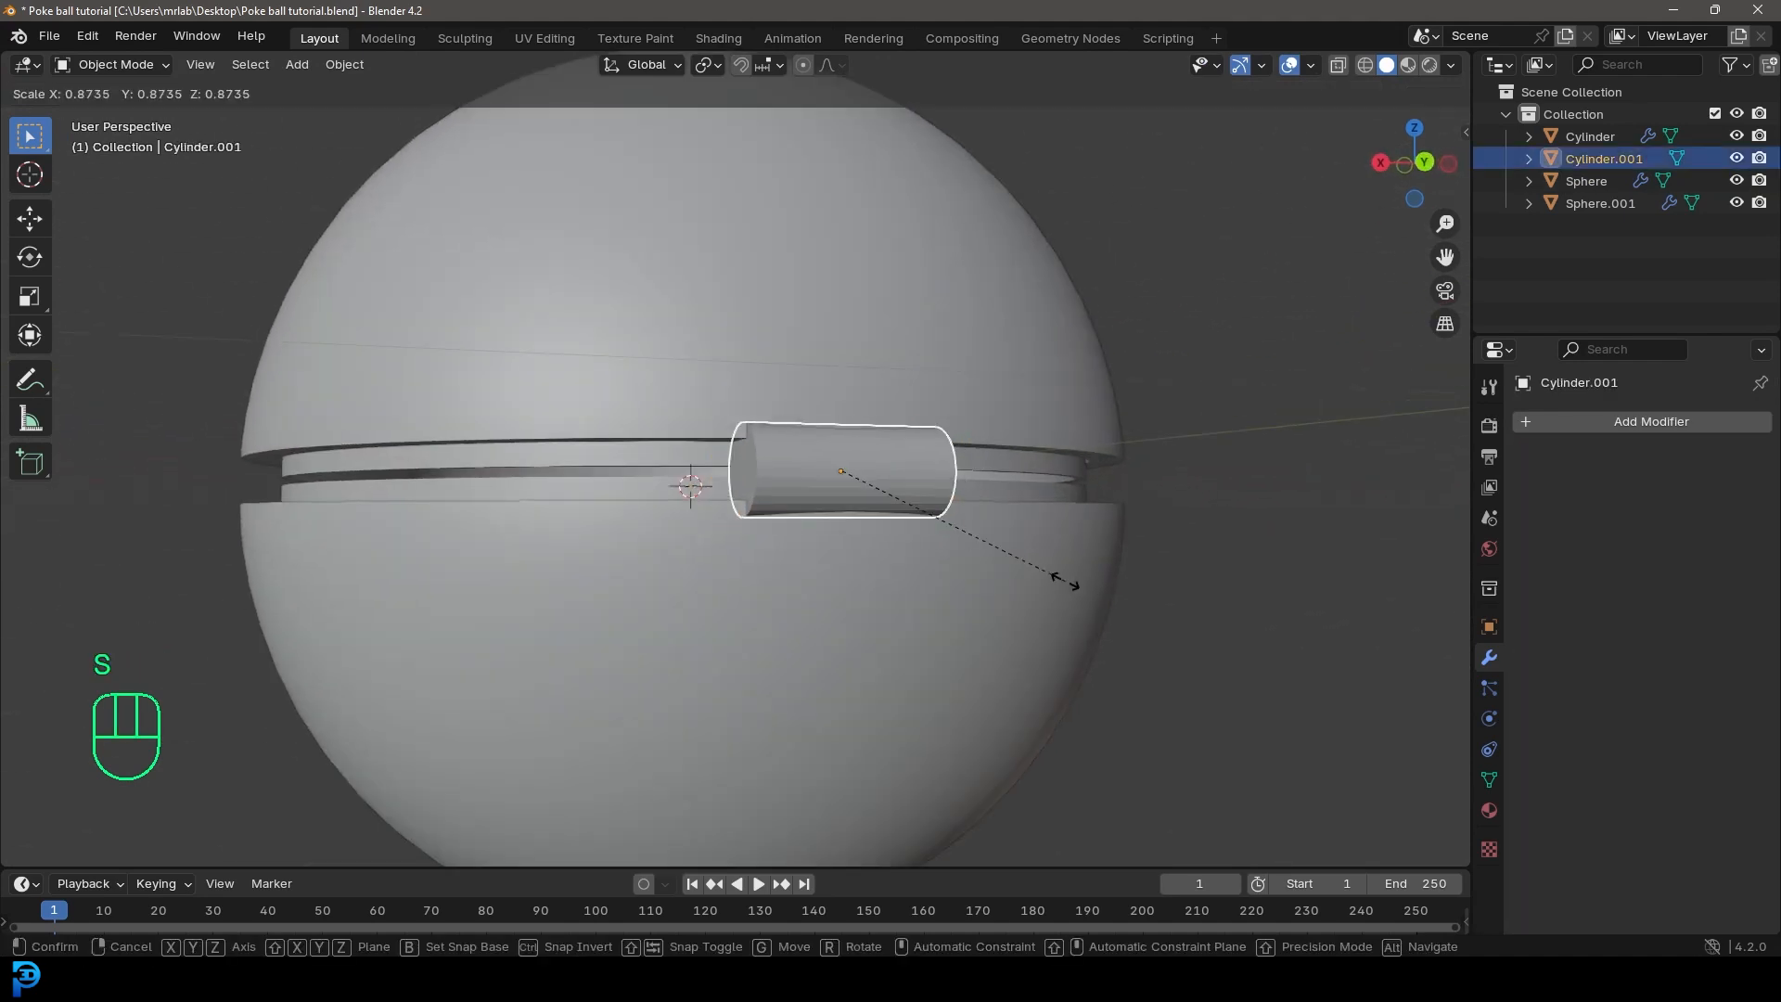
pyautogui.click(1006, 564)
pyautogui.hotkey('ctrl', 'a')
pyautogui.click(999, 559)
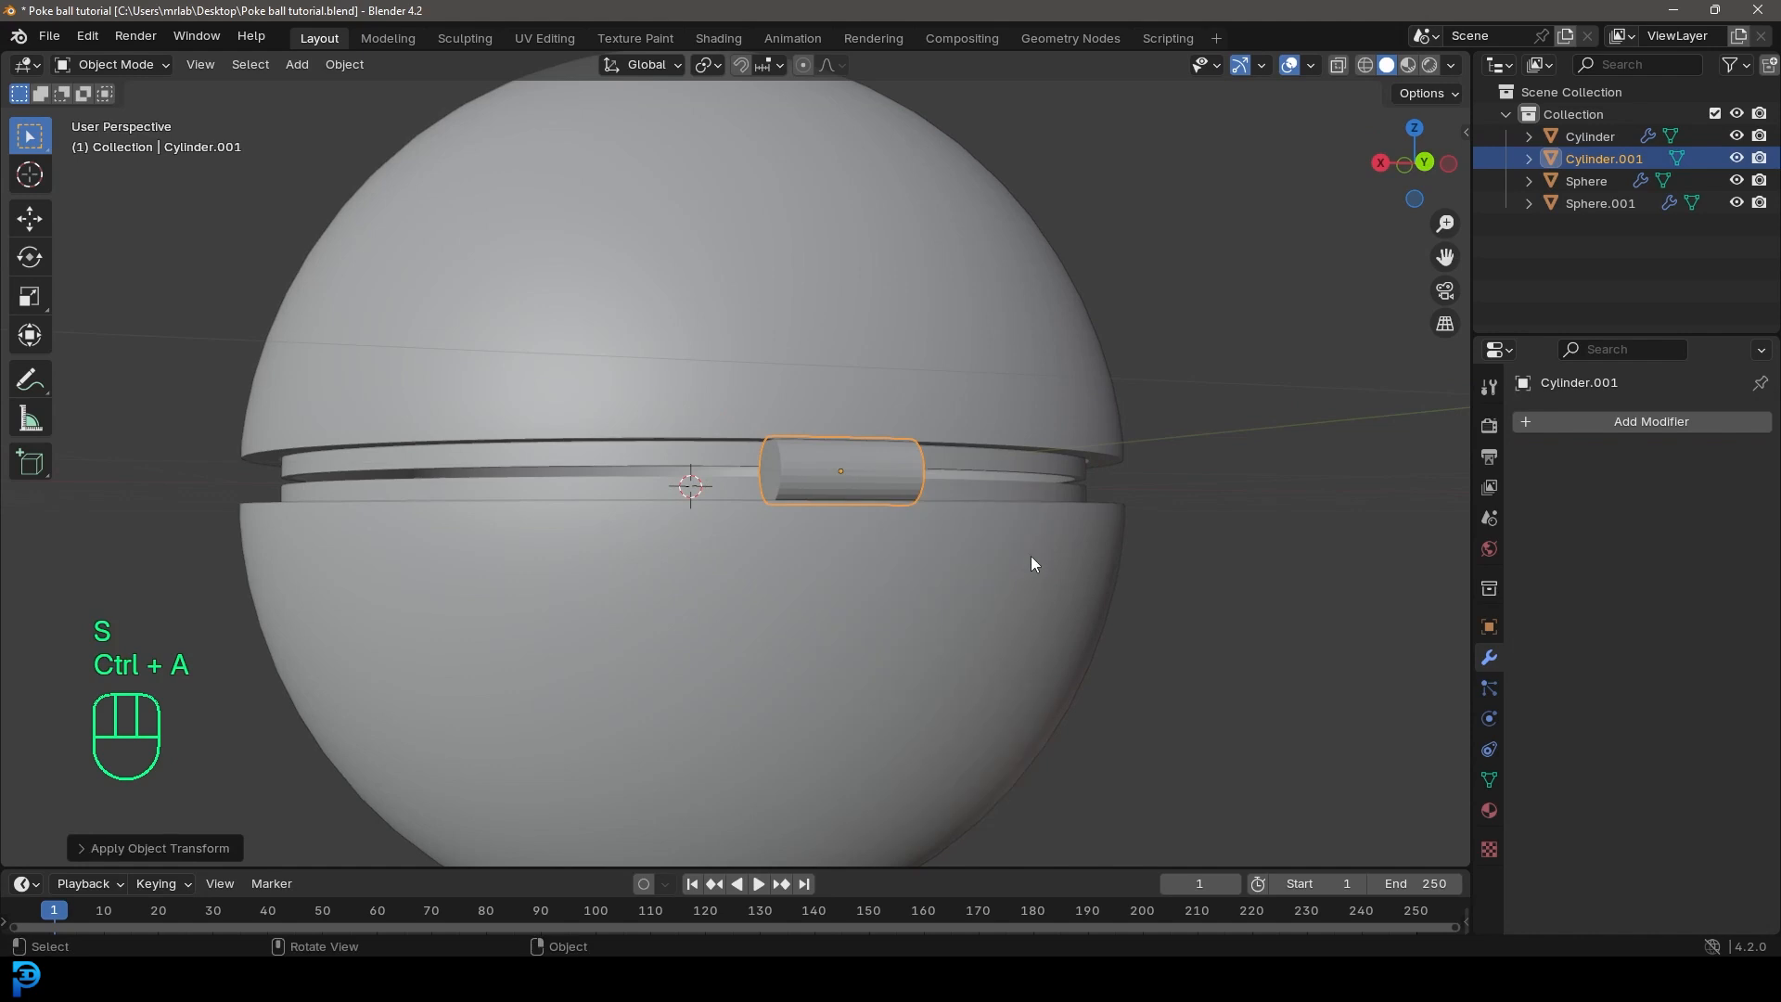
# Step: Add a Bevel modifier to the hinge cylinder with an amount of 0.007 m and 3 segments
pyautogui.click(1574, 422)
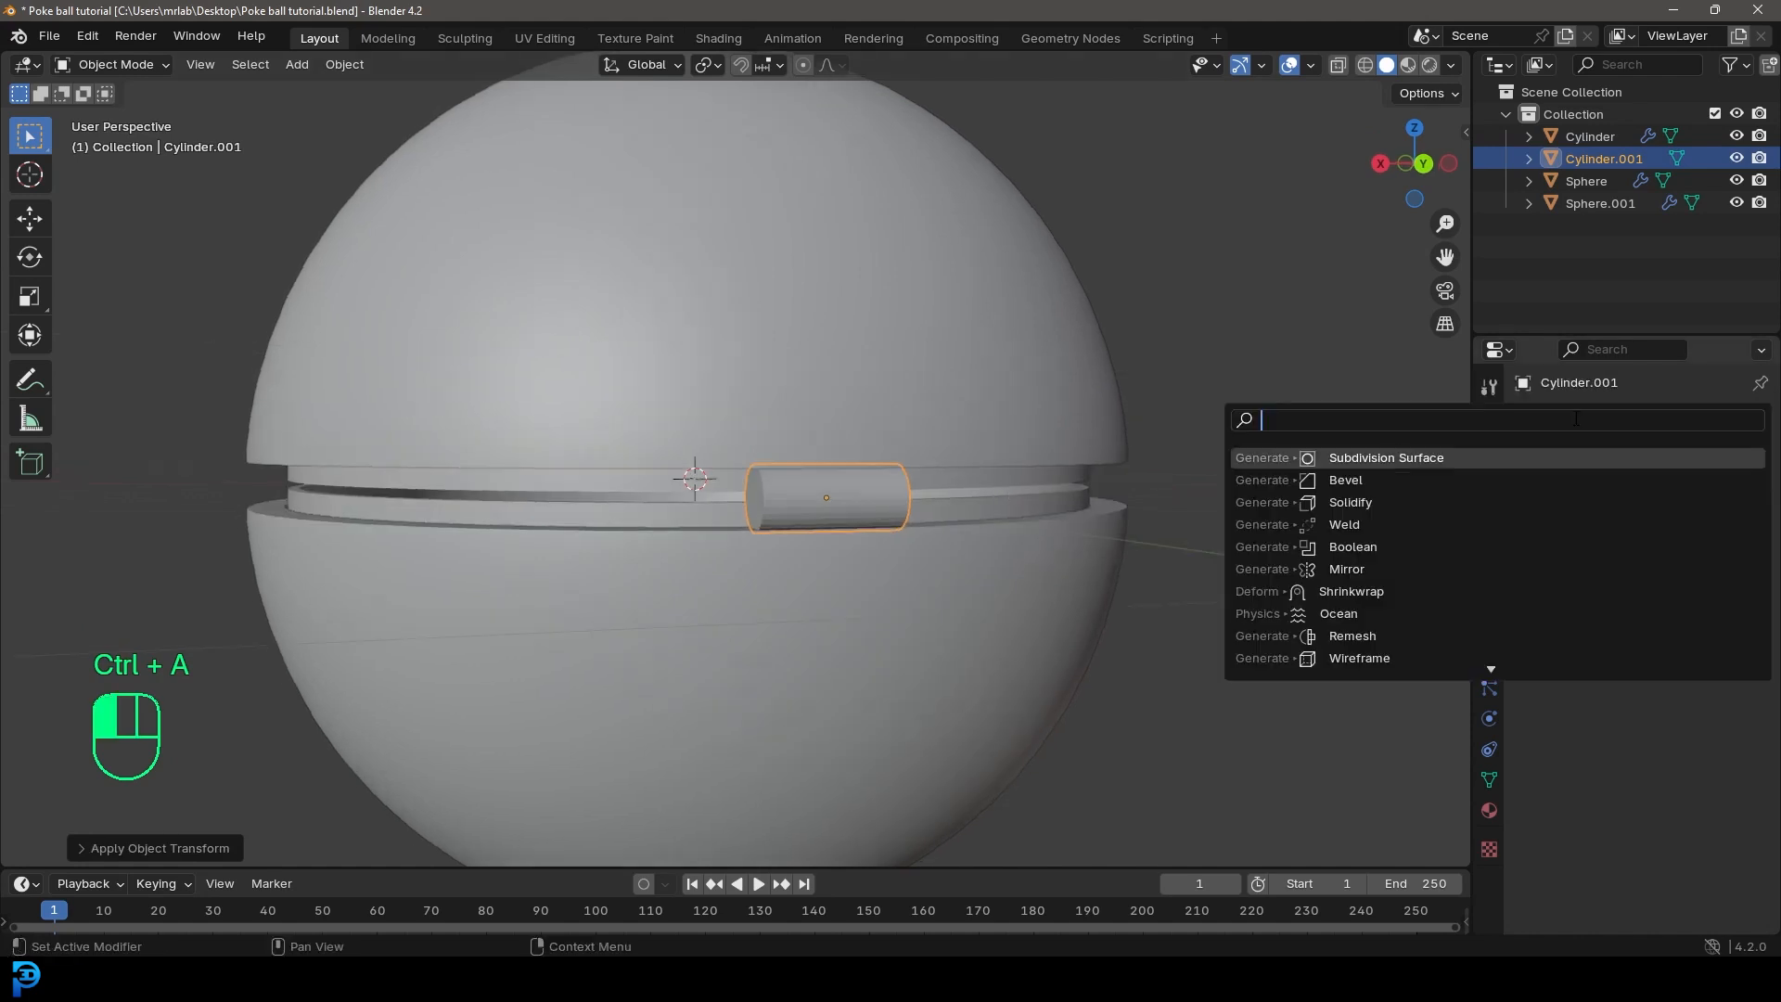
pyautogui.write('bevel')
pyautogui.click(1394, 450)
pyautogui.moveTo(1689, 539)
pyautogui.keyDown('shift'); pyautogui.mouseDown()
pyautogui.moveTo(1609, 539)
pyautogui.moveTo(1681, 567)
pyautogui.mouseUp(); pyautogui.keyUp('shift')
pyautogui.moveTo(868, 480); pyautogui.dragTo(915, 505, button='middle')
pyautogui.scroll(2, 915, 505)
# Step: In Edit Mode, select both end faces of the hinge cylinder and inset them
pyautogui.press('Tab')
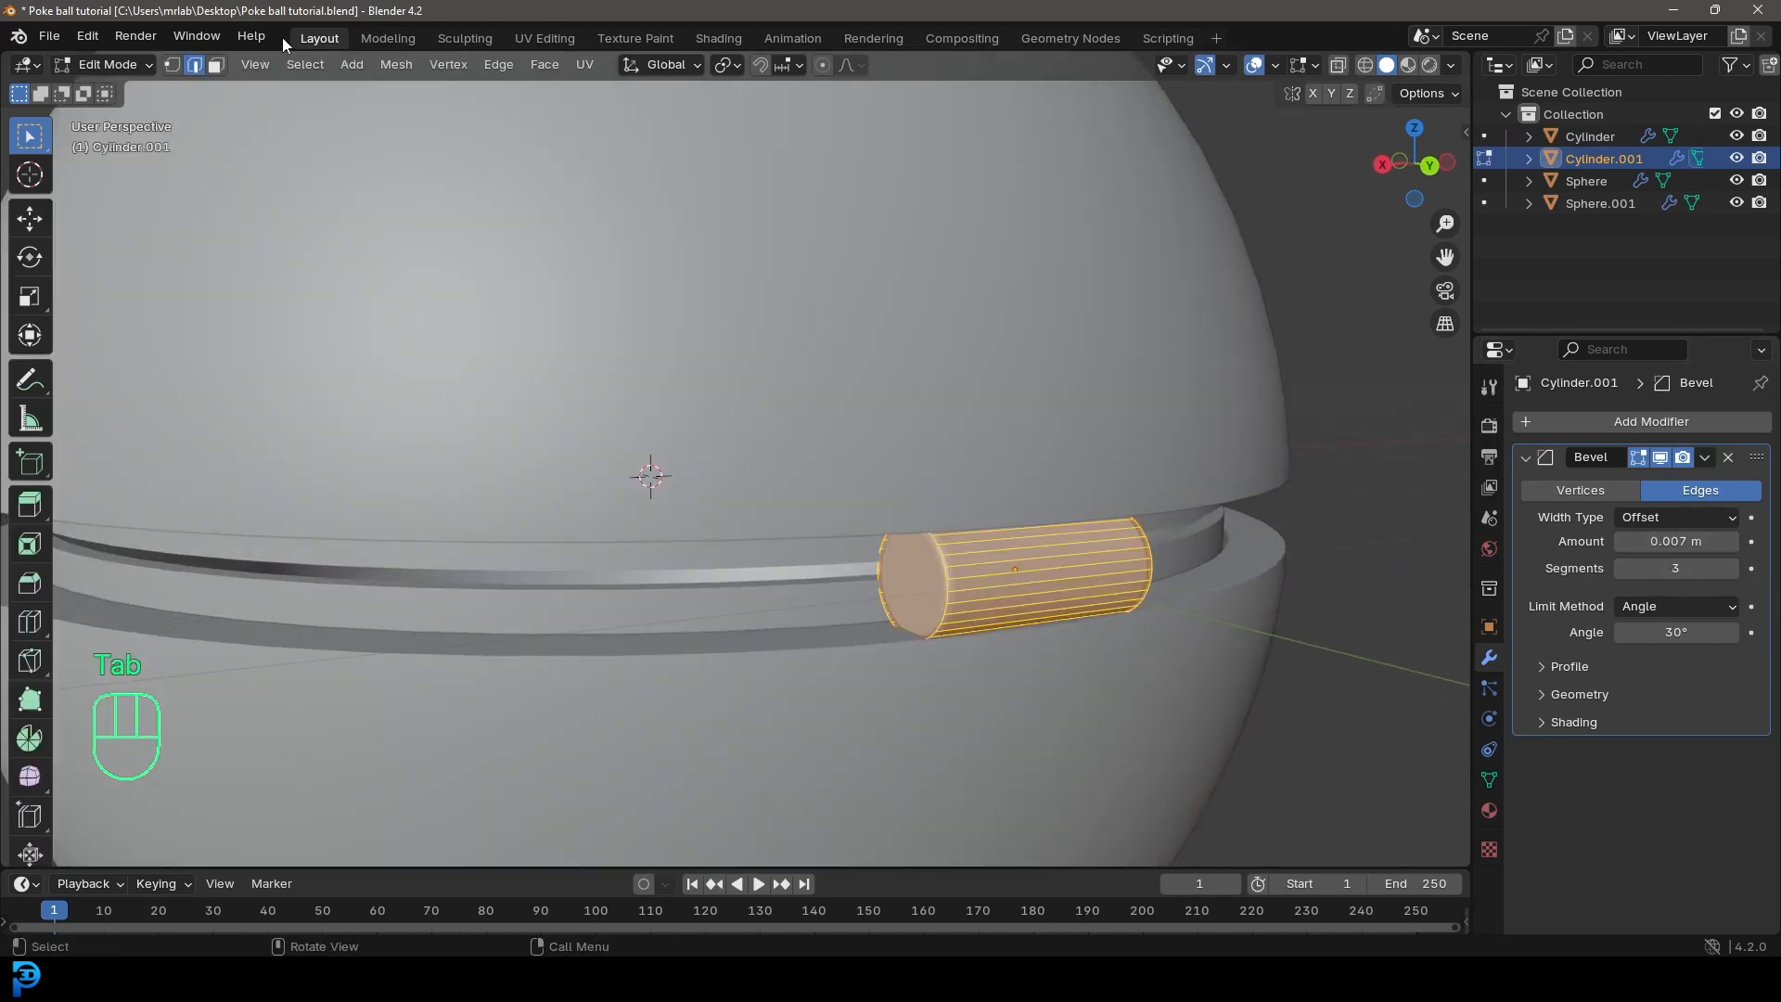
pyautogui.click(904, 583)
pyautogui.moveTo(1038, 566); pyautogui.dragTo(840, 531, button='middle')
pyautogui.keyDown('shift'); pyautogui.click(392, 477); pyautogui.keyUp('shift')
pyautogui.scroll(1, 489, 540)
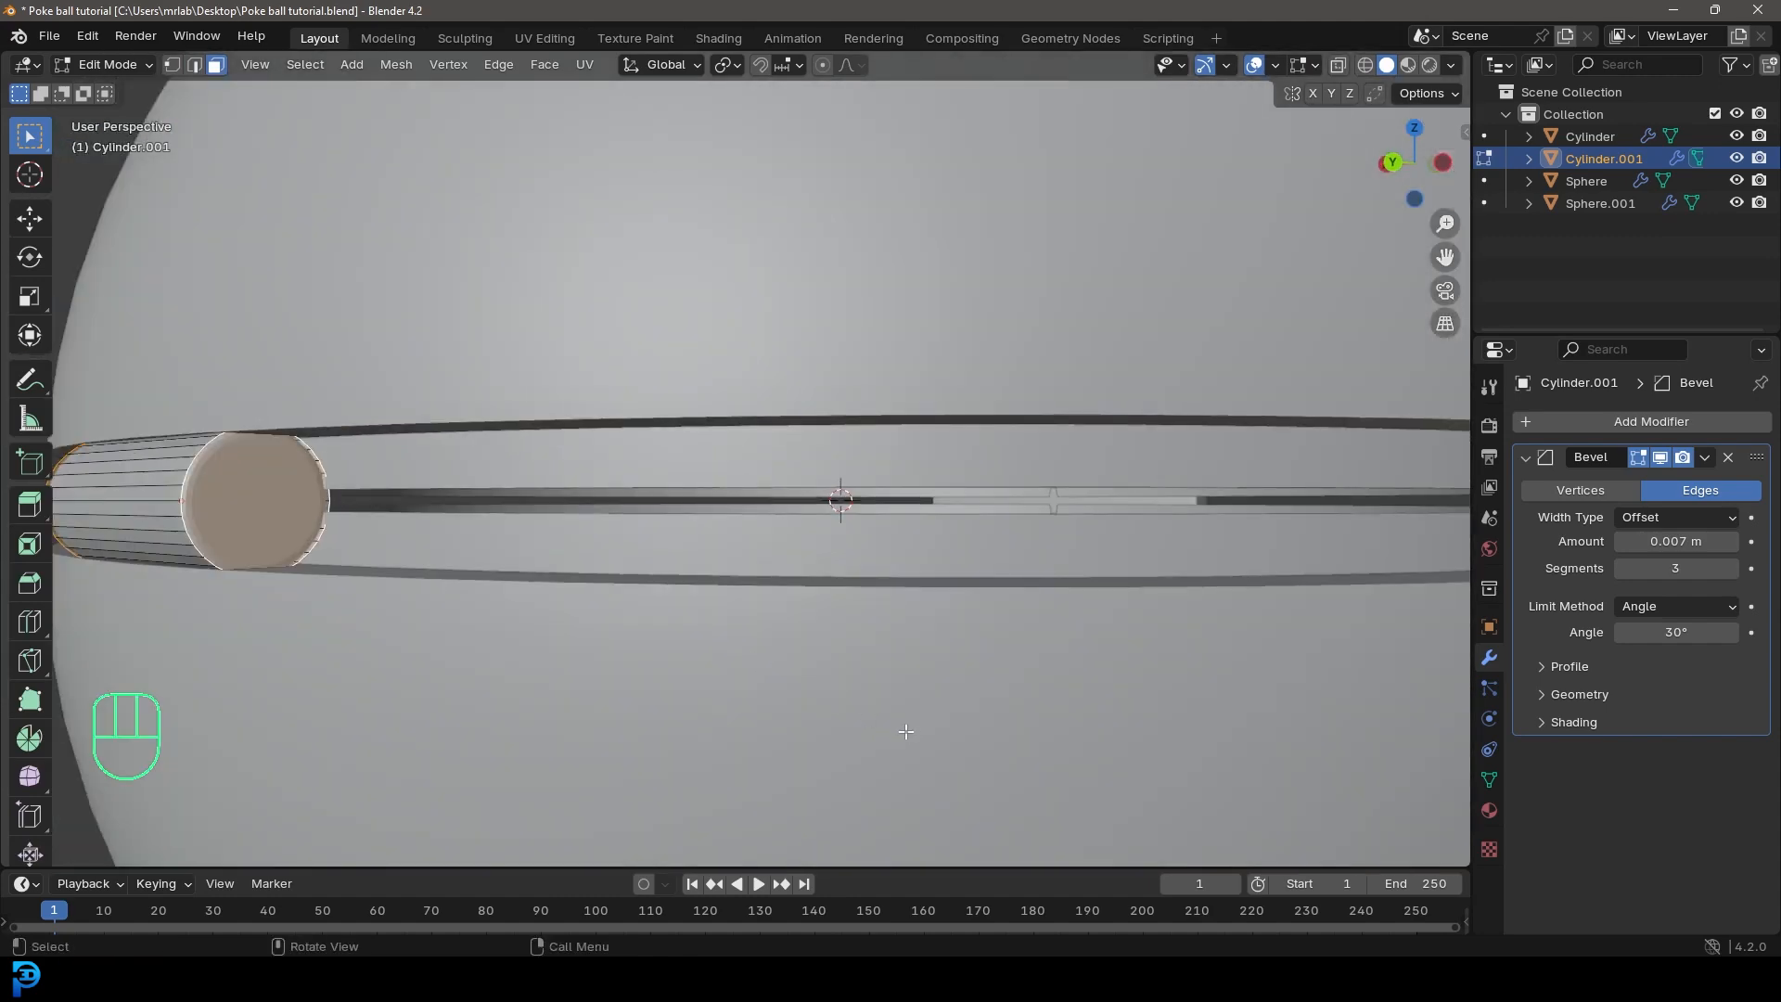
pyautogui.press('i')
pyautogui.click(889, 720)
# Step: Extrude both inset end faces of the hinge cylinder and scale them inward along X to recess them
pyautogui.scroll(-3, 575, 519)
pyautogui.moveTo(538, 486); pyautogui.dragTo(1136, 710, button='middle')
pyautogui.press('e')
pyautogui.press('e')
pyautogui.press('s')
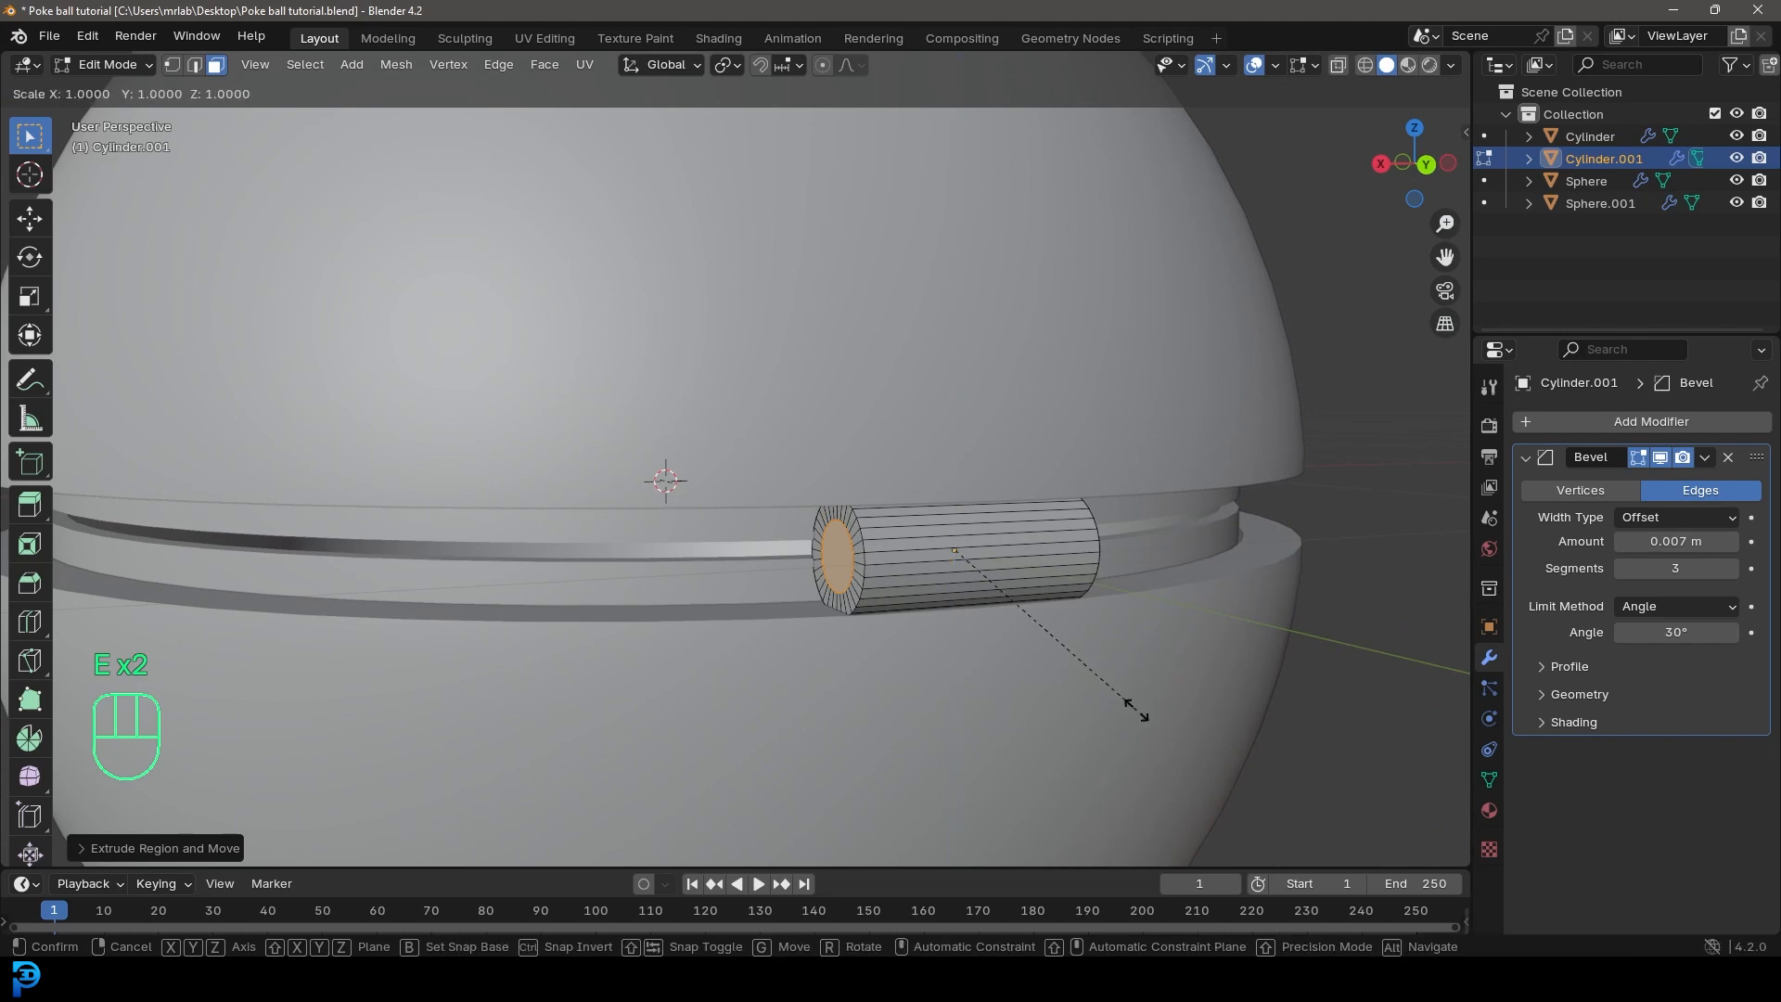
pyautogui.press('x')
pyautogui.click(1101, 698)
pyautogui.moveTo(1101, 697); pyautogui.dragTo(647, 560, button='middle')
# Step: Add a centred loop cut around the middle of the hinge cylinder and bevel it into a narrow band
pyautogui.scroll(5, 646, 560)
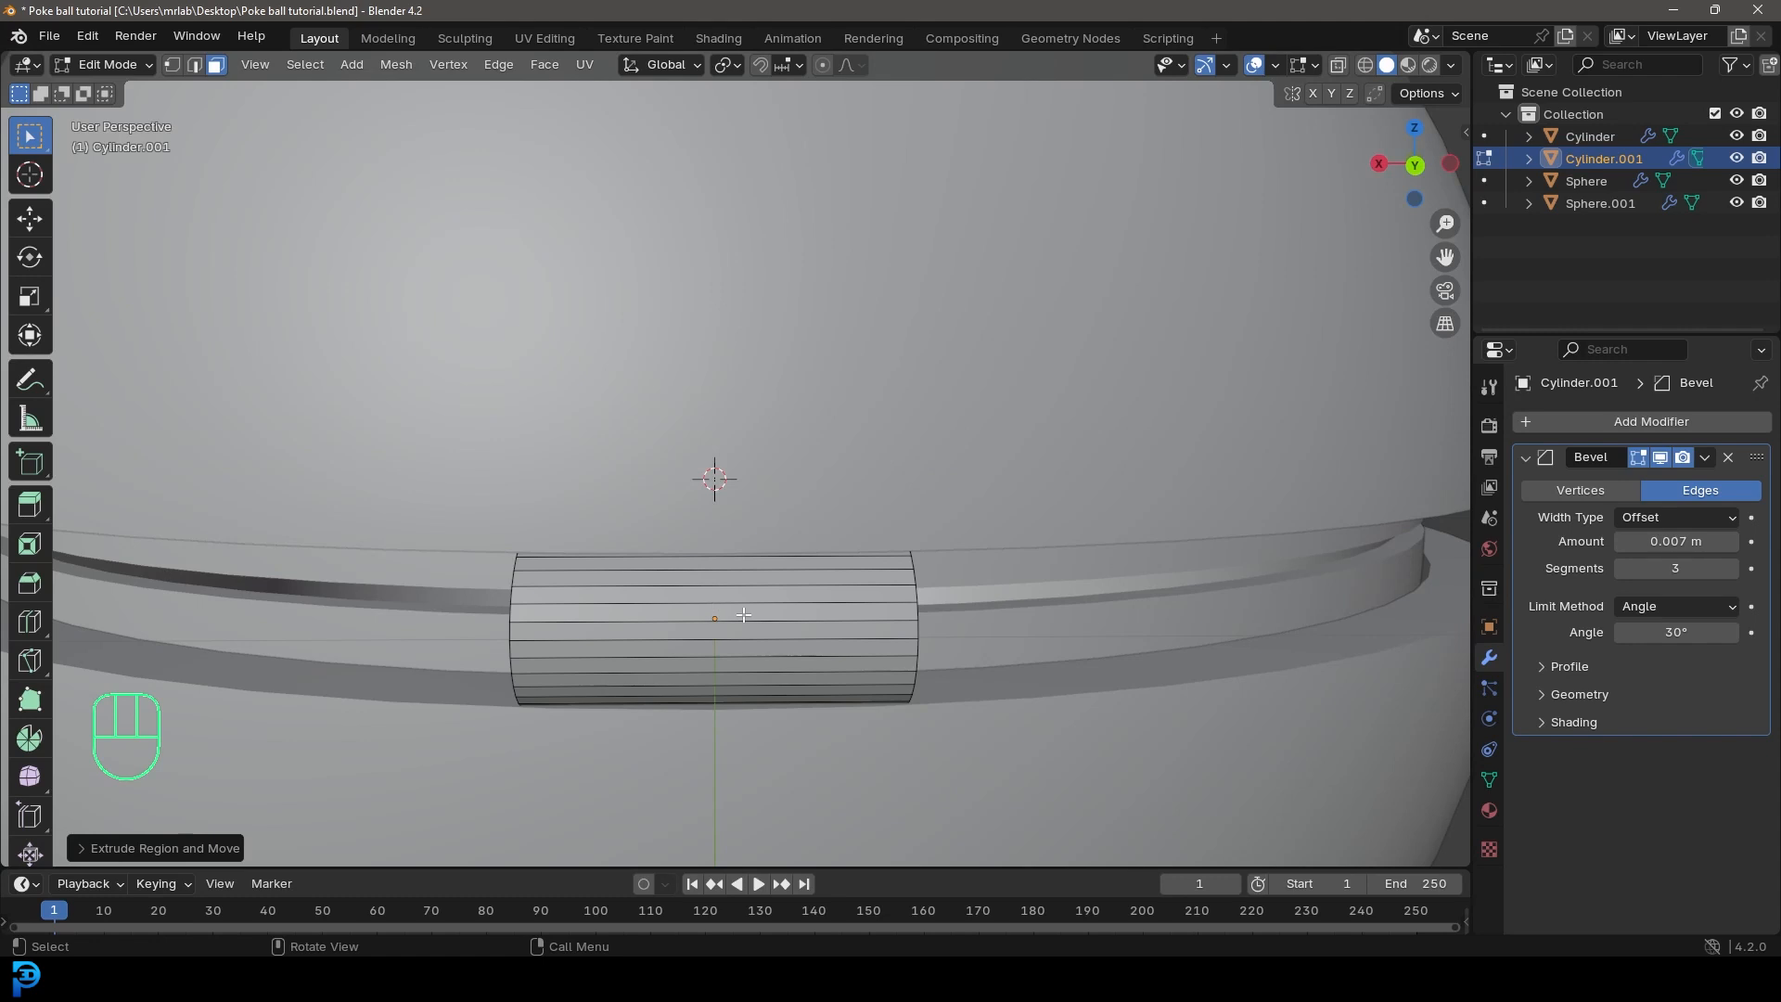
pyautogui.hotkey('ctrl', 'r')
pyautogui.click(762, 581)
pyautogui.rightClick(762, 581)
pyautogui.hotkey('ctrl', 'b')
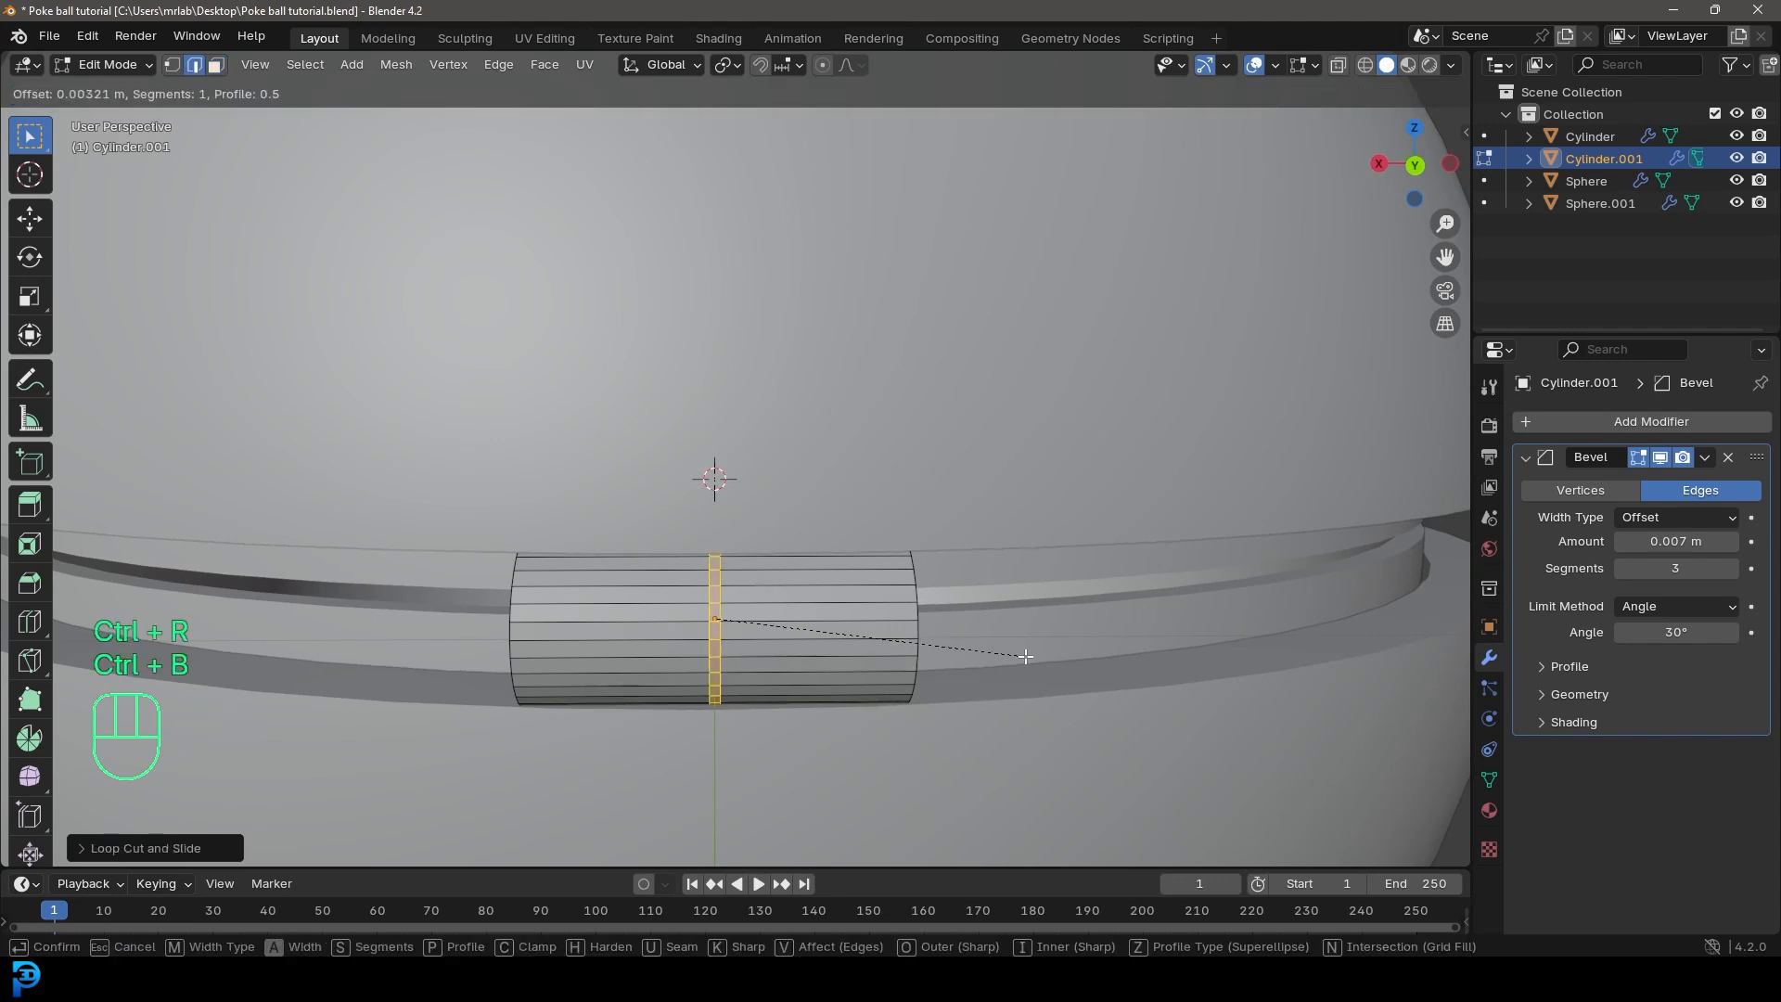
pyautogui.click(1057, 660)
# Step: Extrude the narrow band, offset it with Shrink/Fatten, and return to Object Mode
pyautogui.press('e')
pyautogui.hotkey('alt', 's')
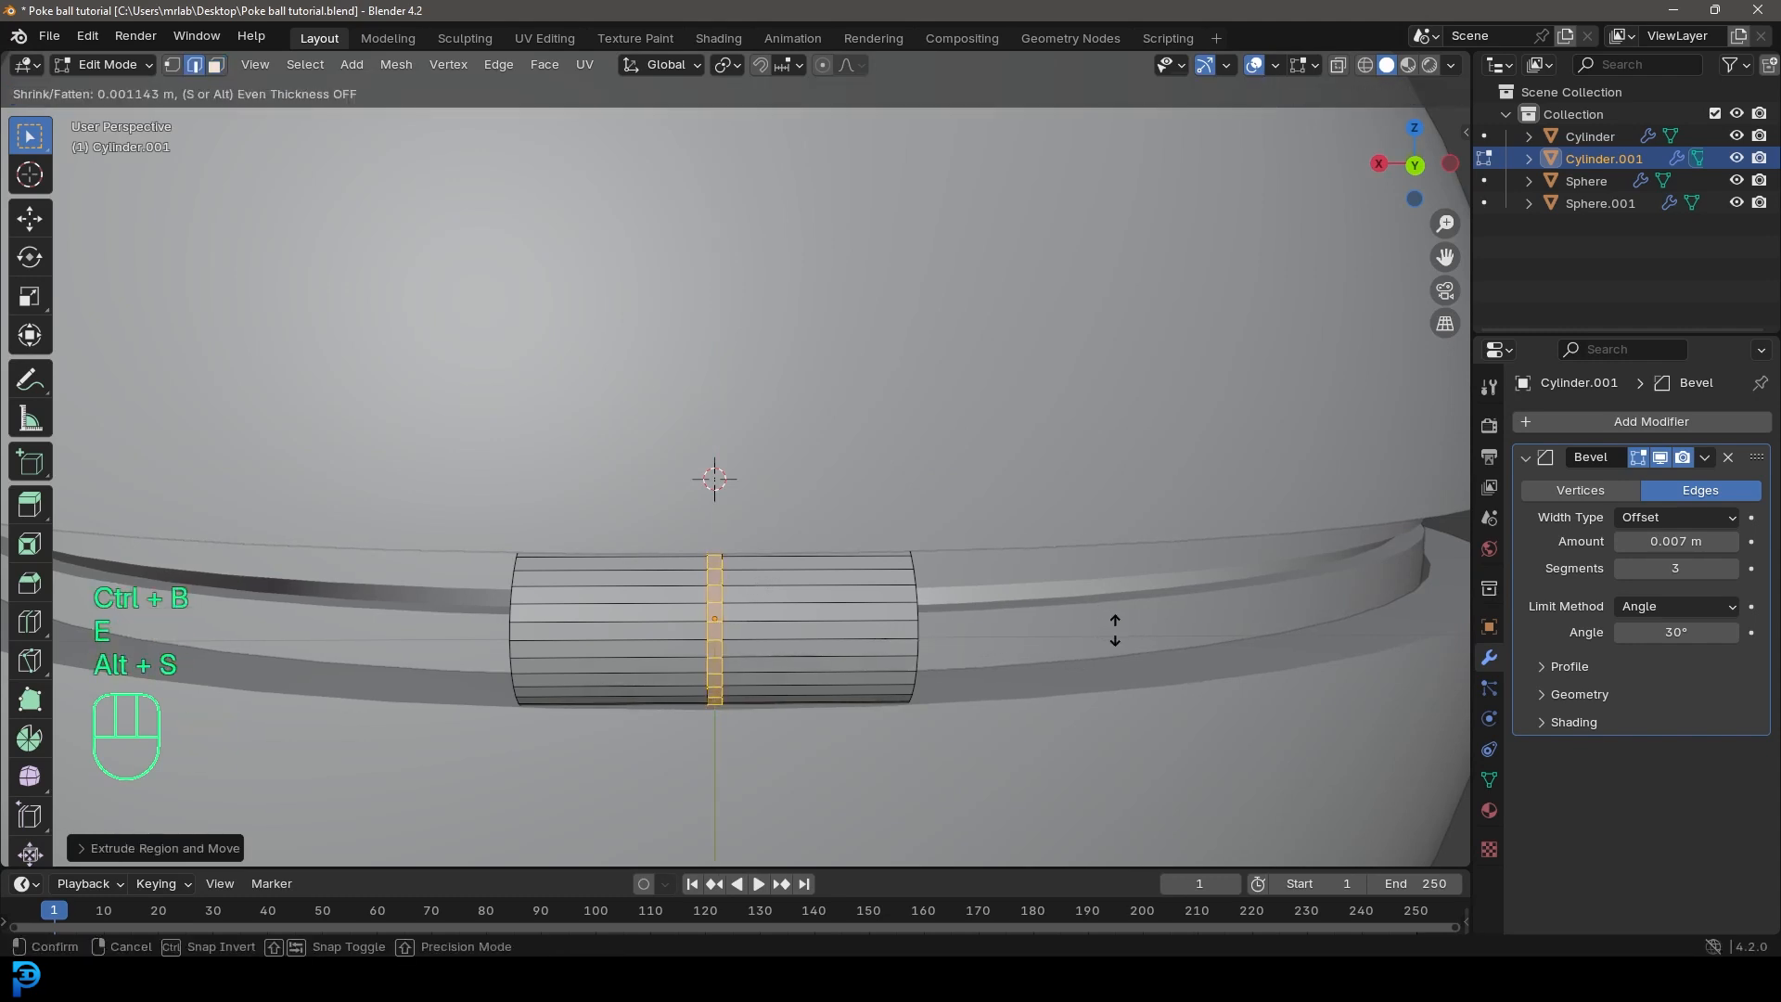
pyautogui.click(1131, 639)
pyautogui.press('Tab')
pyautogui.scroll(-5, 816, 537)
pyautogui.moveTo(806, 535); pyautogui.dragTo(886, 527, button='middle')
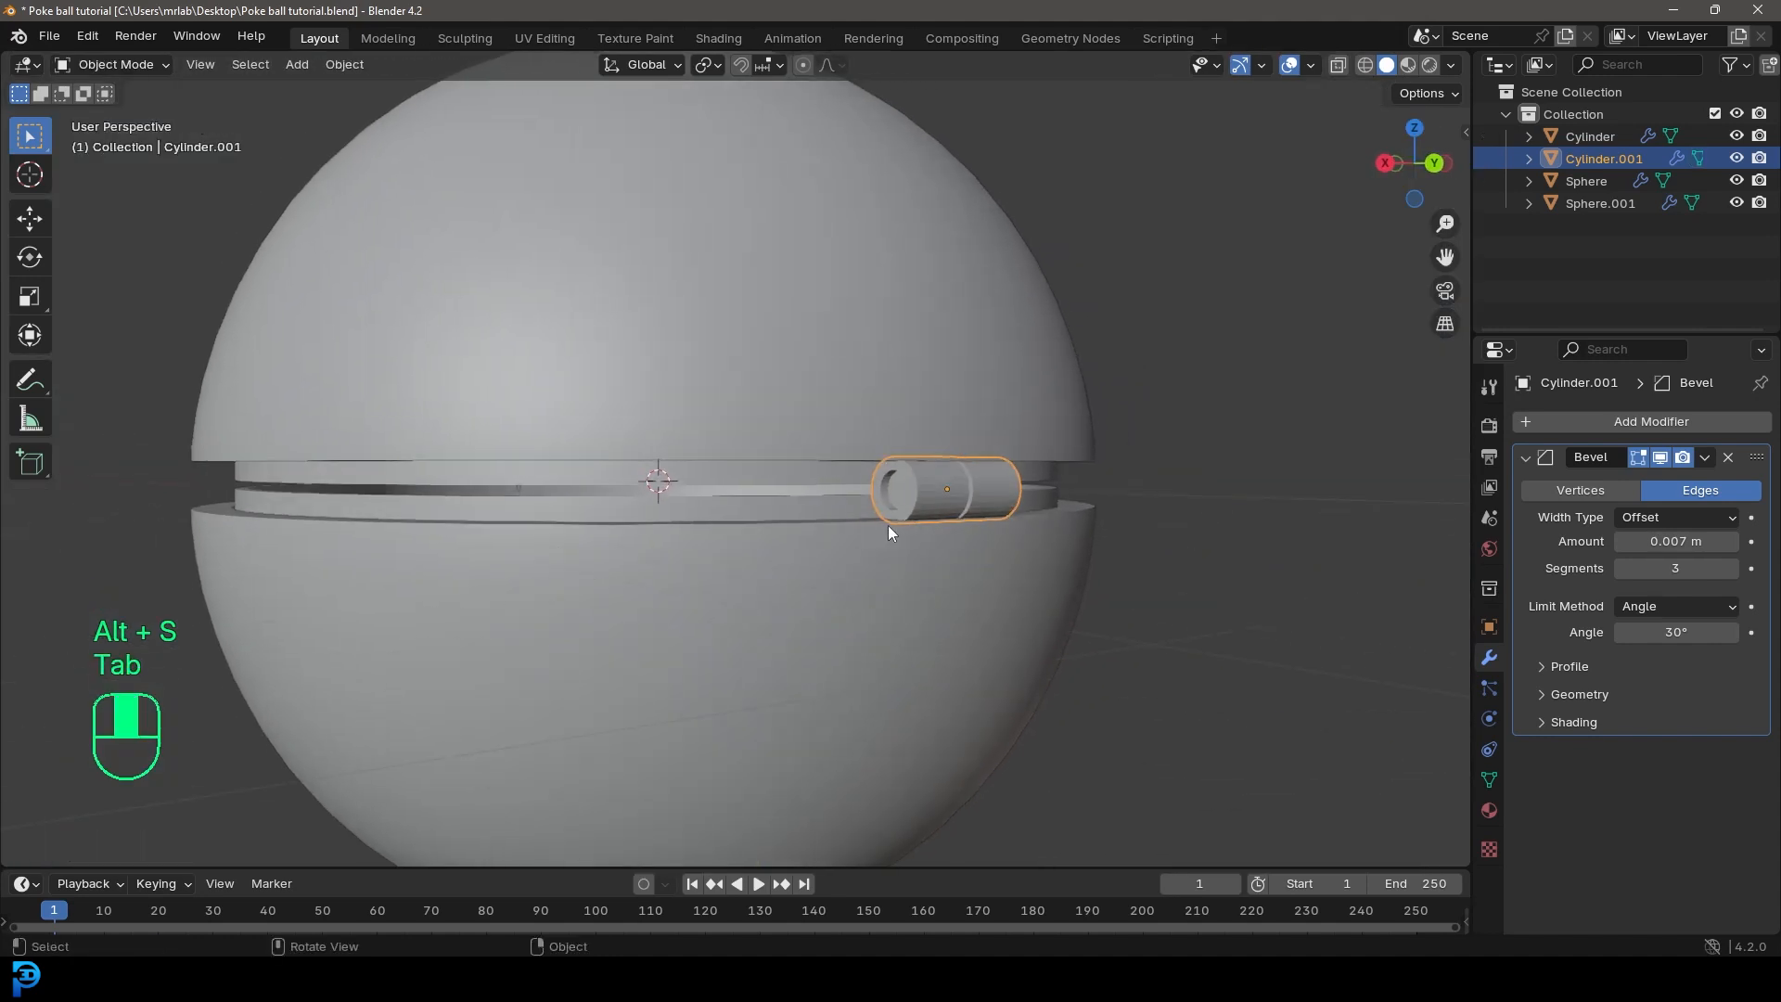
pyautogui.scroll(2, 887, 527)
pyautogui.moveTo(862, 519); pyautogui.dragTo(1093, 533, button='middle')
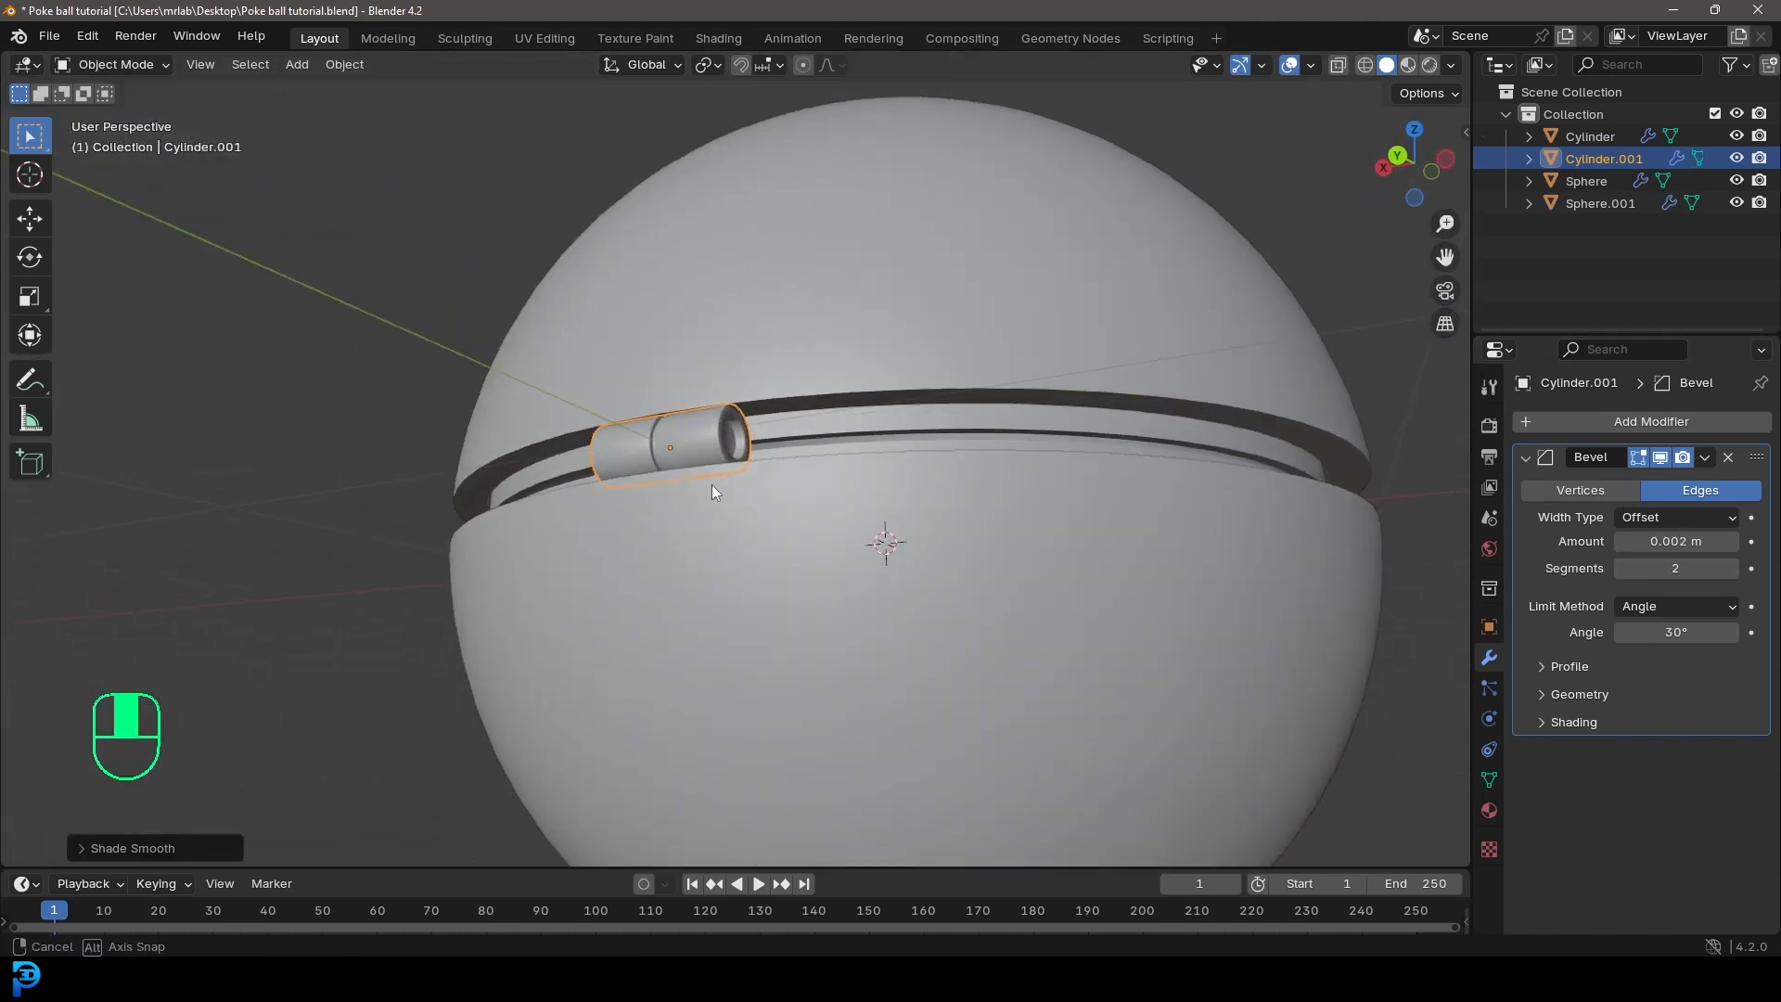
# Step: In front view, select all the Poke ball parts and move them up about 1.53 m along Z
pyautogui.hotkey('alt', 'a')
pyautogui.scroll(-5, 705, 512)
pyautogui.scroll(-4, 1093, 532)
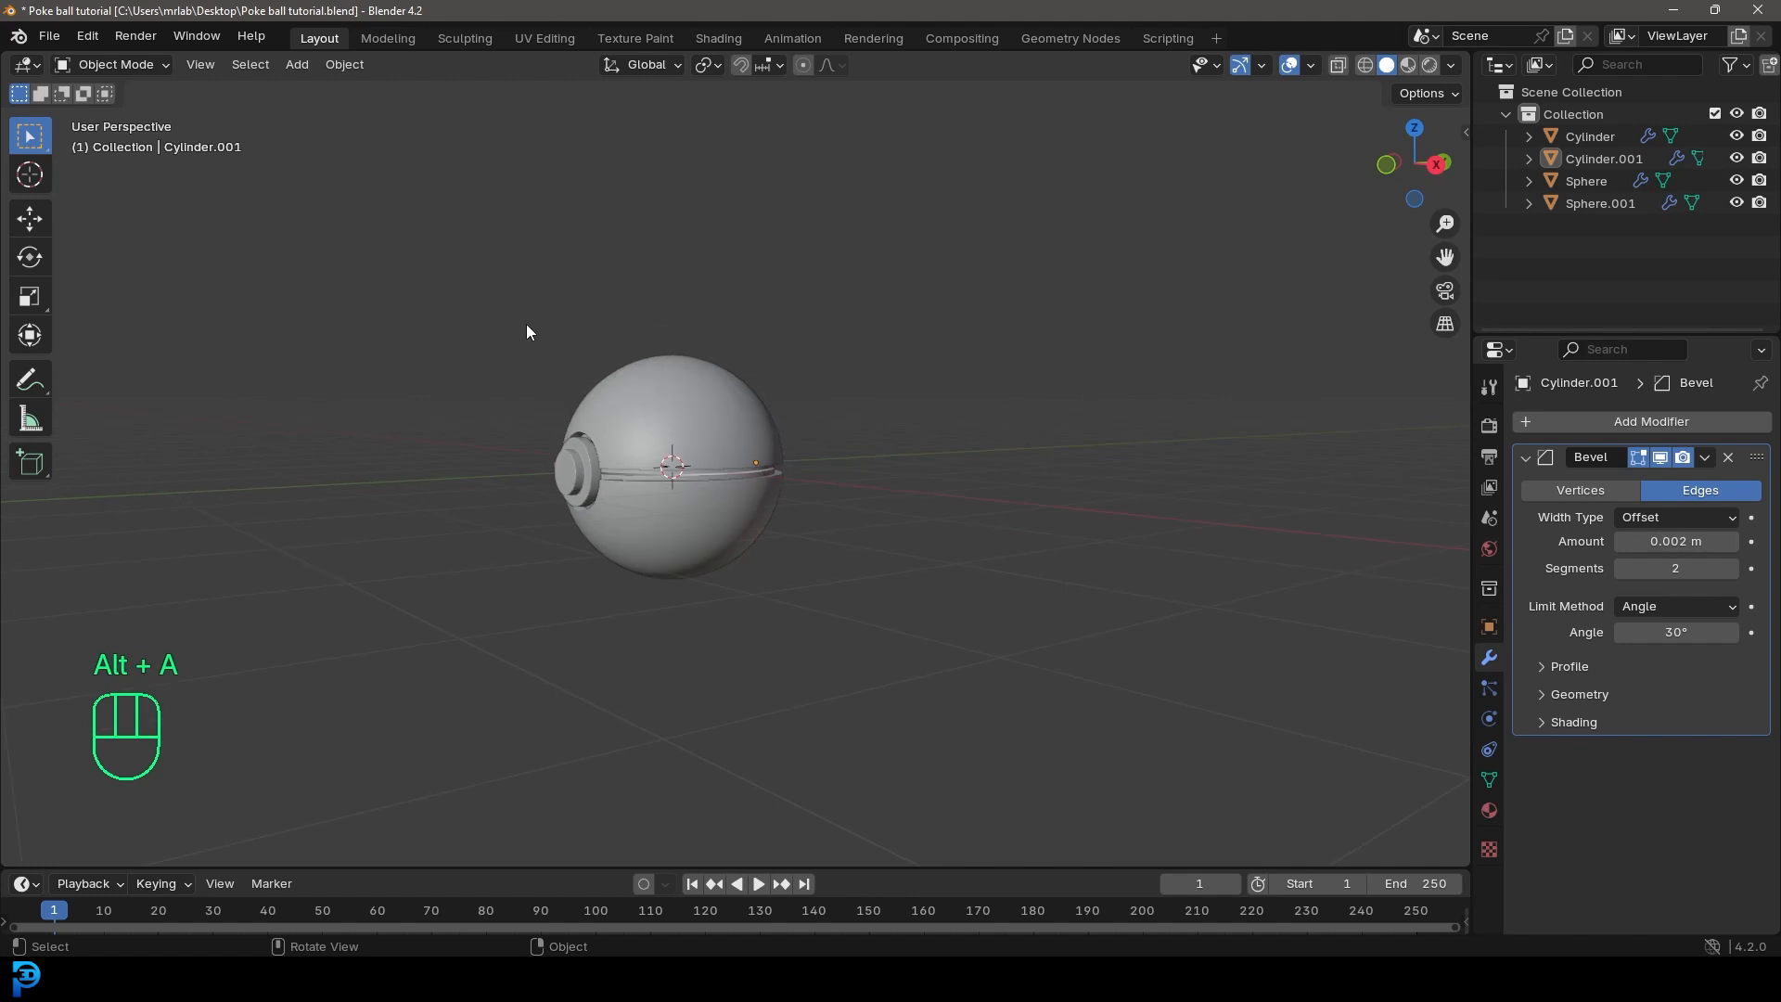
pyautogui.scroll(-1, 526, 324)
pyautogui.press('KP_1')
pyautogui.scroll(4, 661, 487)
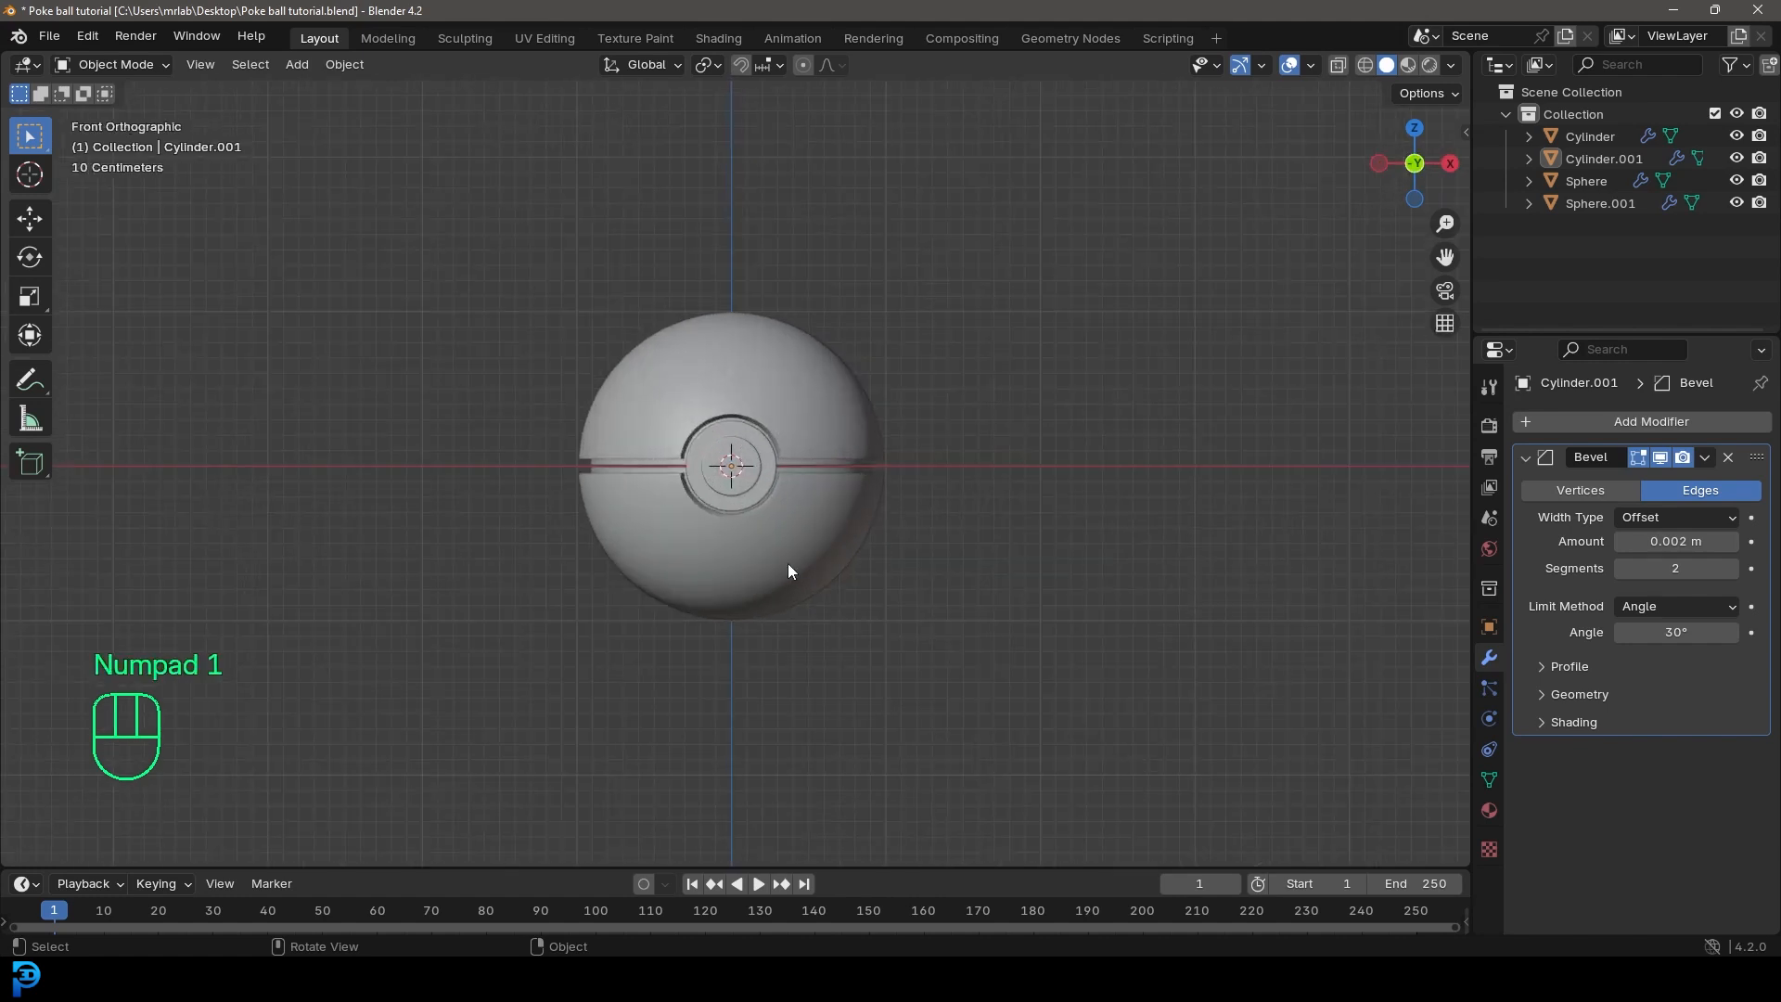
pyautogui.press('a')
pyautogui.keyDown('shift'); pyautogui.moveTo(788, 570); pyautogui.dragTo(844, 586, button='middle'); pyautogui.keyUp('shift')
pyautogui.scroll(1, 844, 586)
pyautogui.press('g')
pyautogui.press('z')
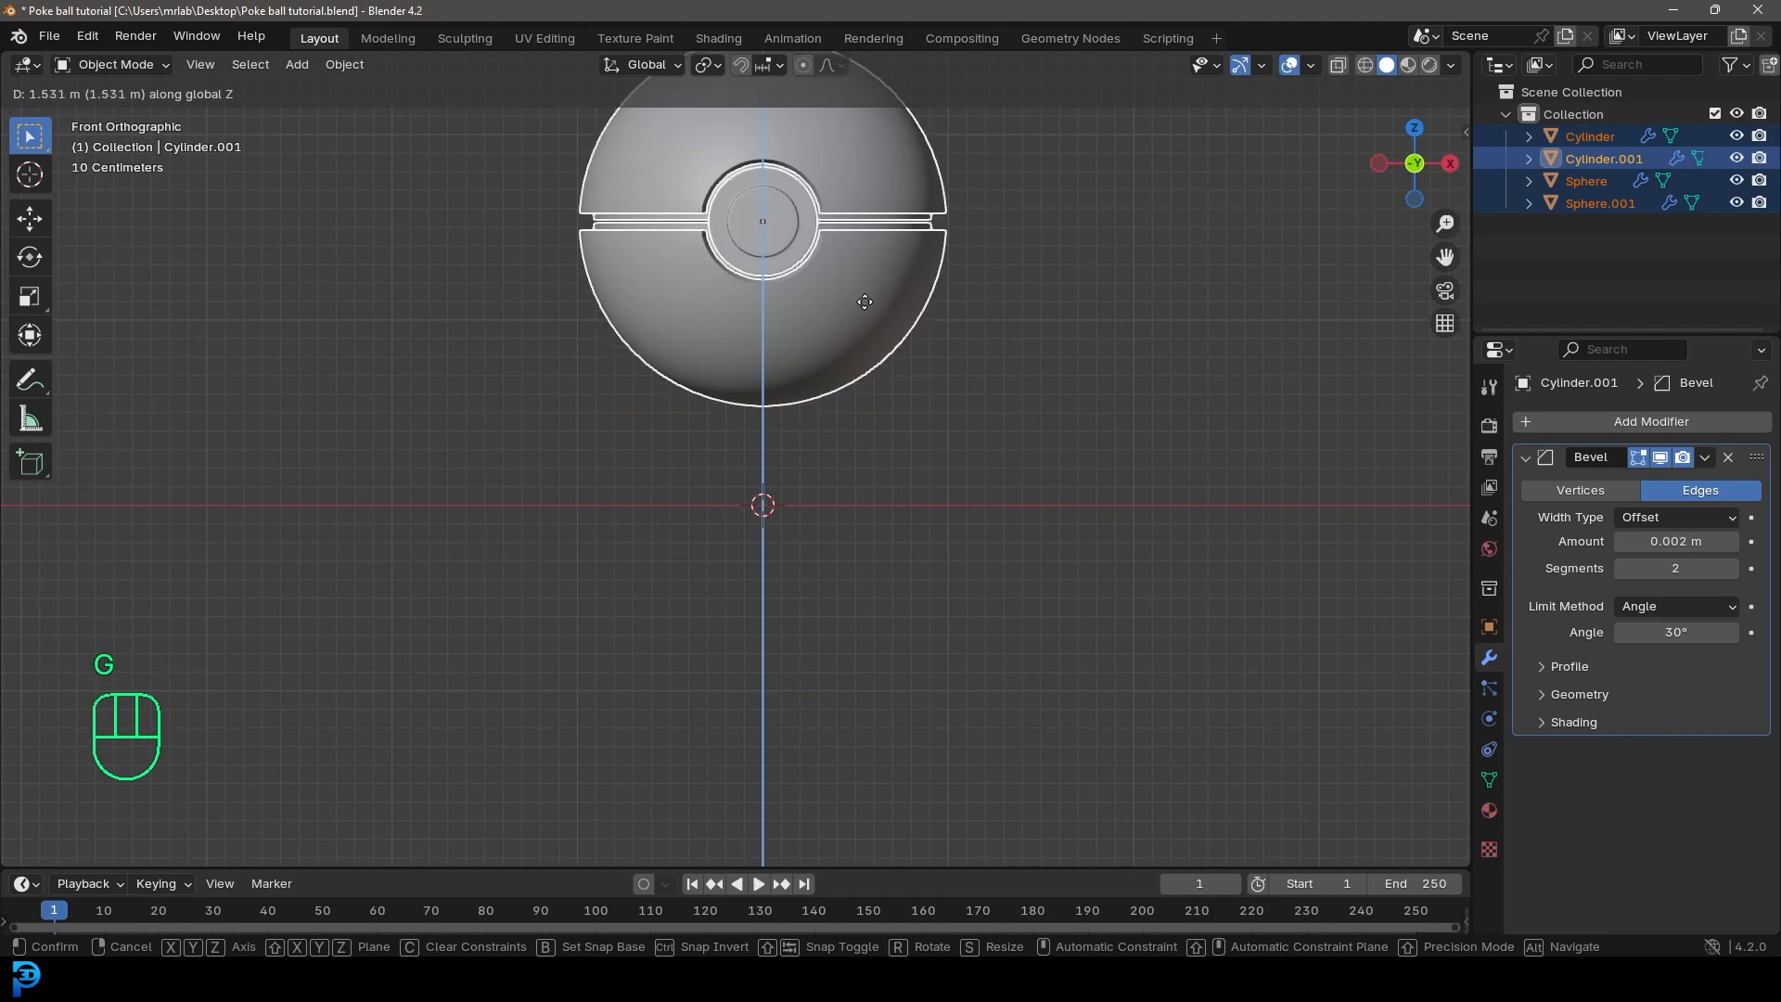
pyautogui.click(865, 301)
pyautogui.scroll(-4, 865, 349)
pyautogui.scroll(4, 741, 370)
# Step: Add a cylinder below the ball, flatten it along Z into a thin disc and apply its scale
pyautogui.hotkey('shift', 'a')
pyautogui.moveTo(779, 370)
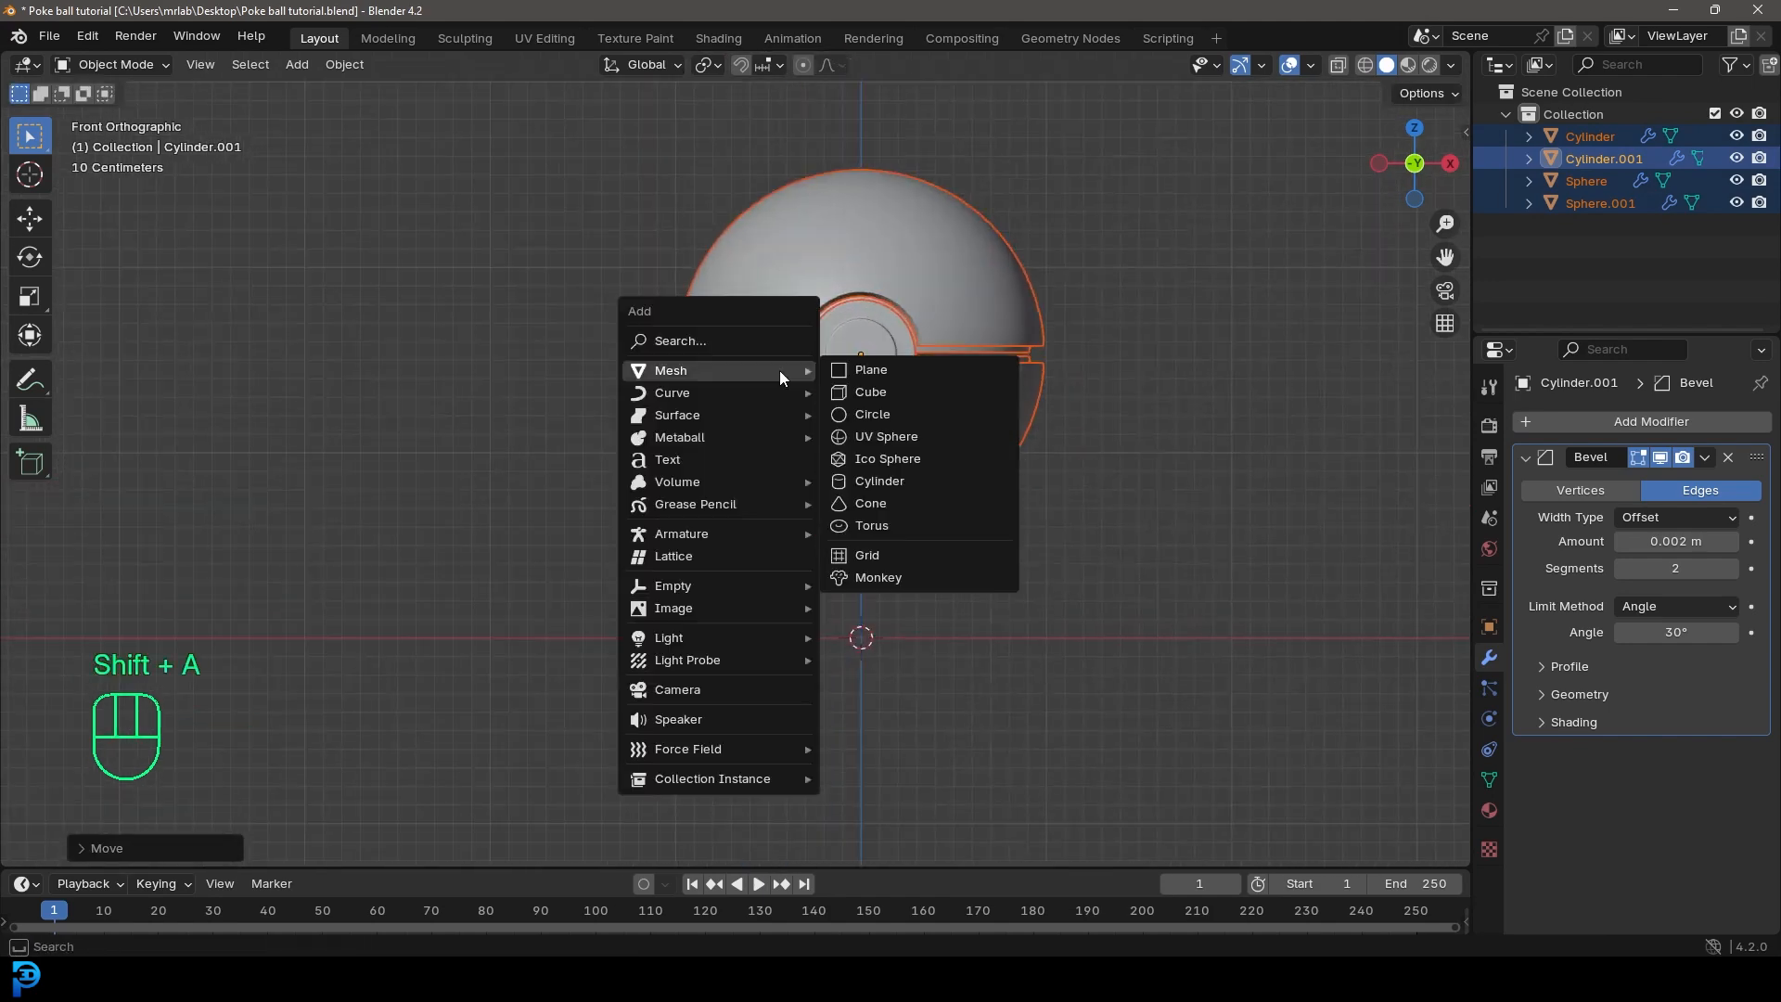
pyautogui.click(905, 479)
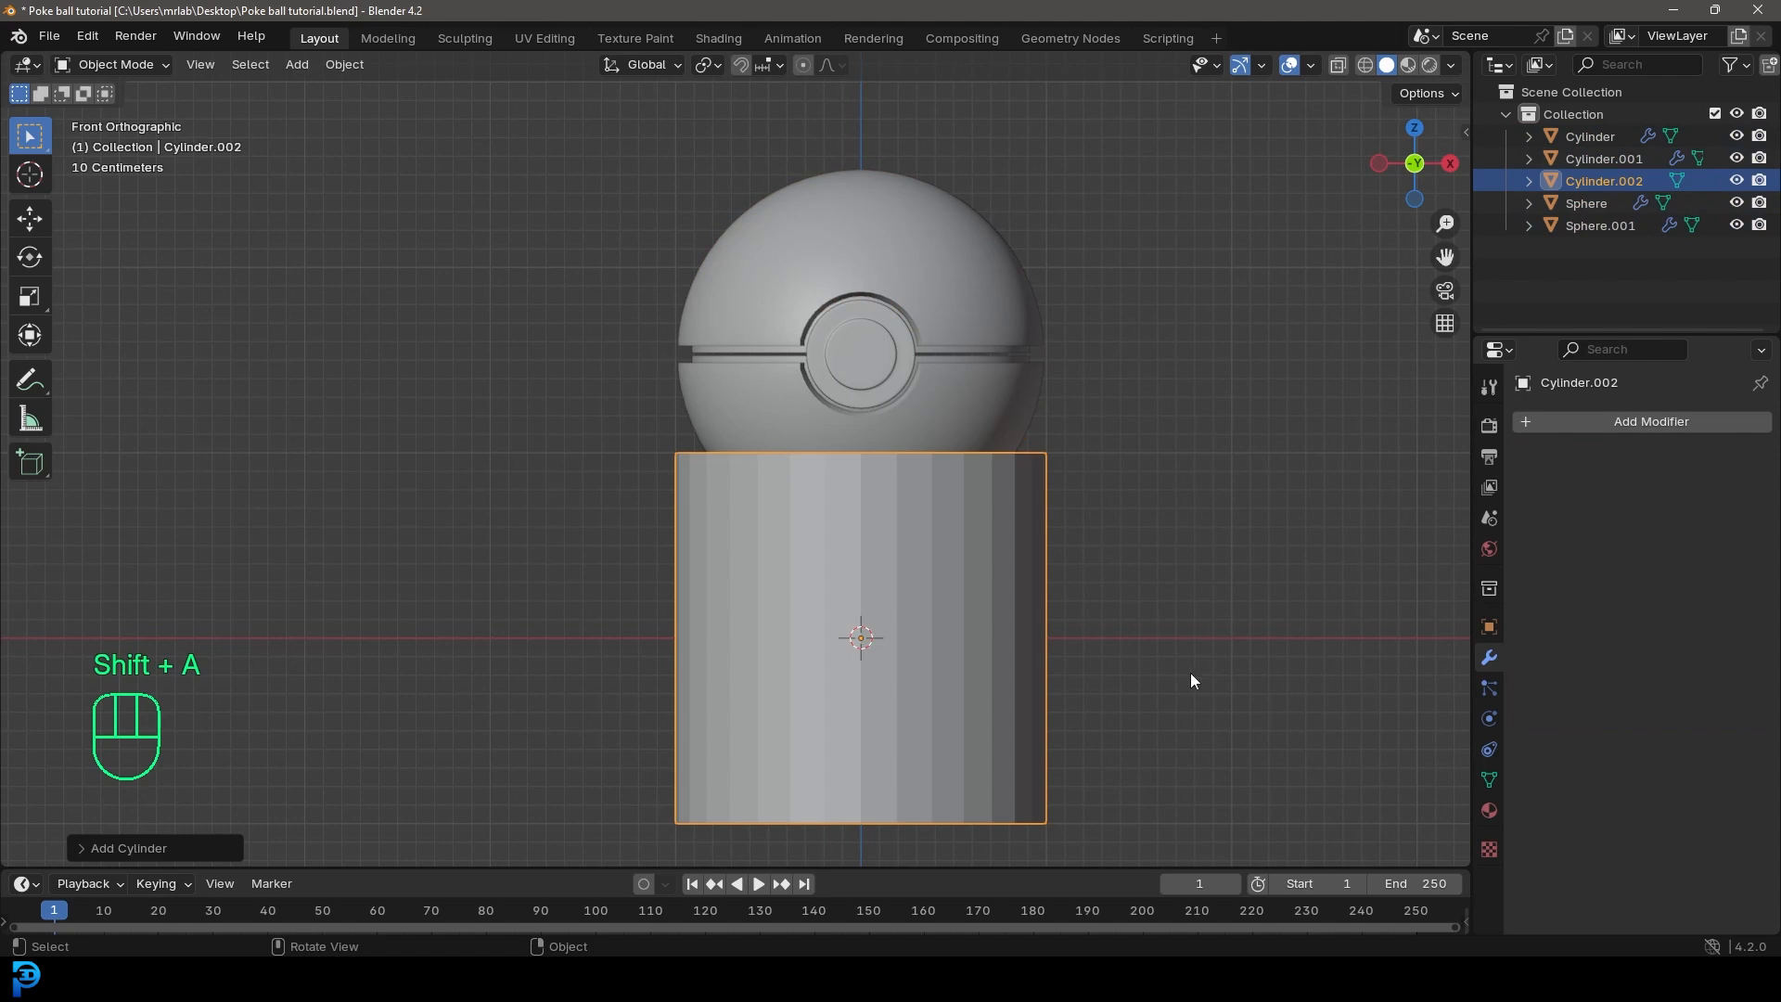
pyautogui.press('s')
pyautogui.press('z')
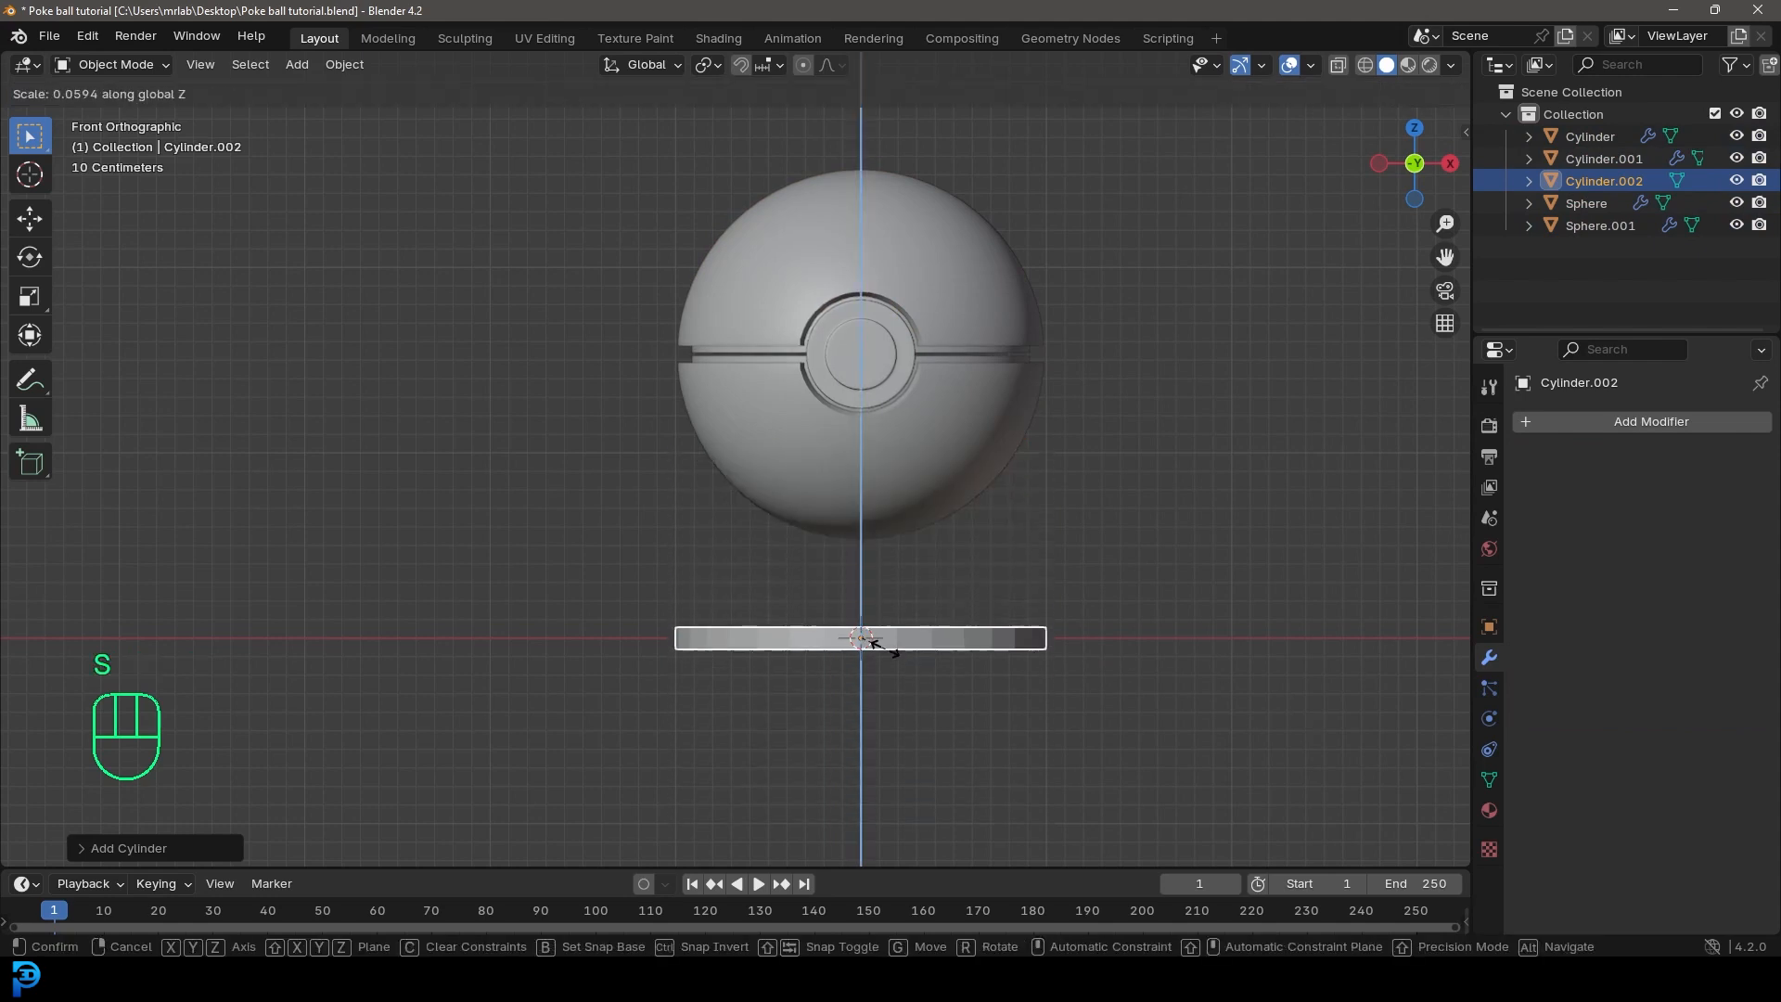
pyautogui.click(888, 640)
pyautogui.hotkey('ctrl', 'a')
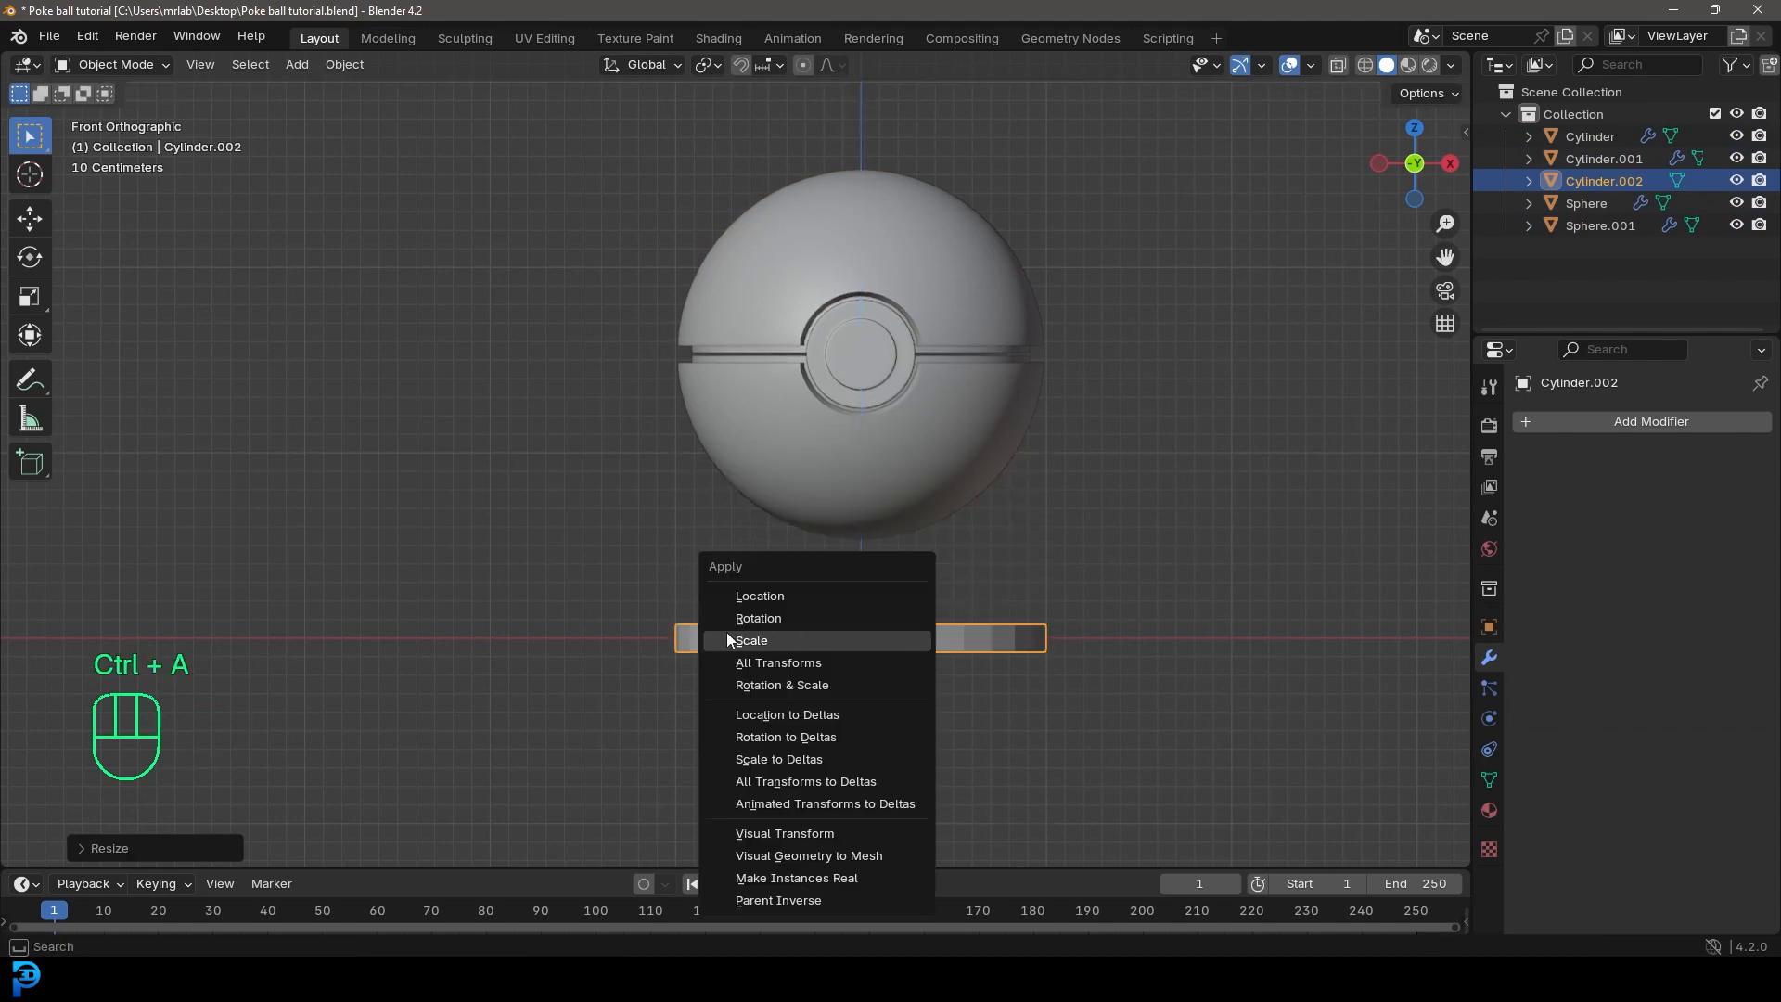
pyautogui.click(751, 640)
# Step: Move the base disc up along Z until its underside rests about on the ground line
pyautogui.keyDown('shift'); pyautogui.moveTo(953, 624); pyautogui.dragTo(876, 570, button='middle'); pyautogui.keyUp('shift')
pyautogui.scroll(3, 875, 570)
pyautogui.press('g')
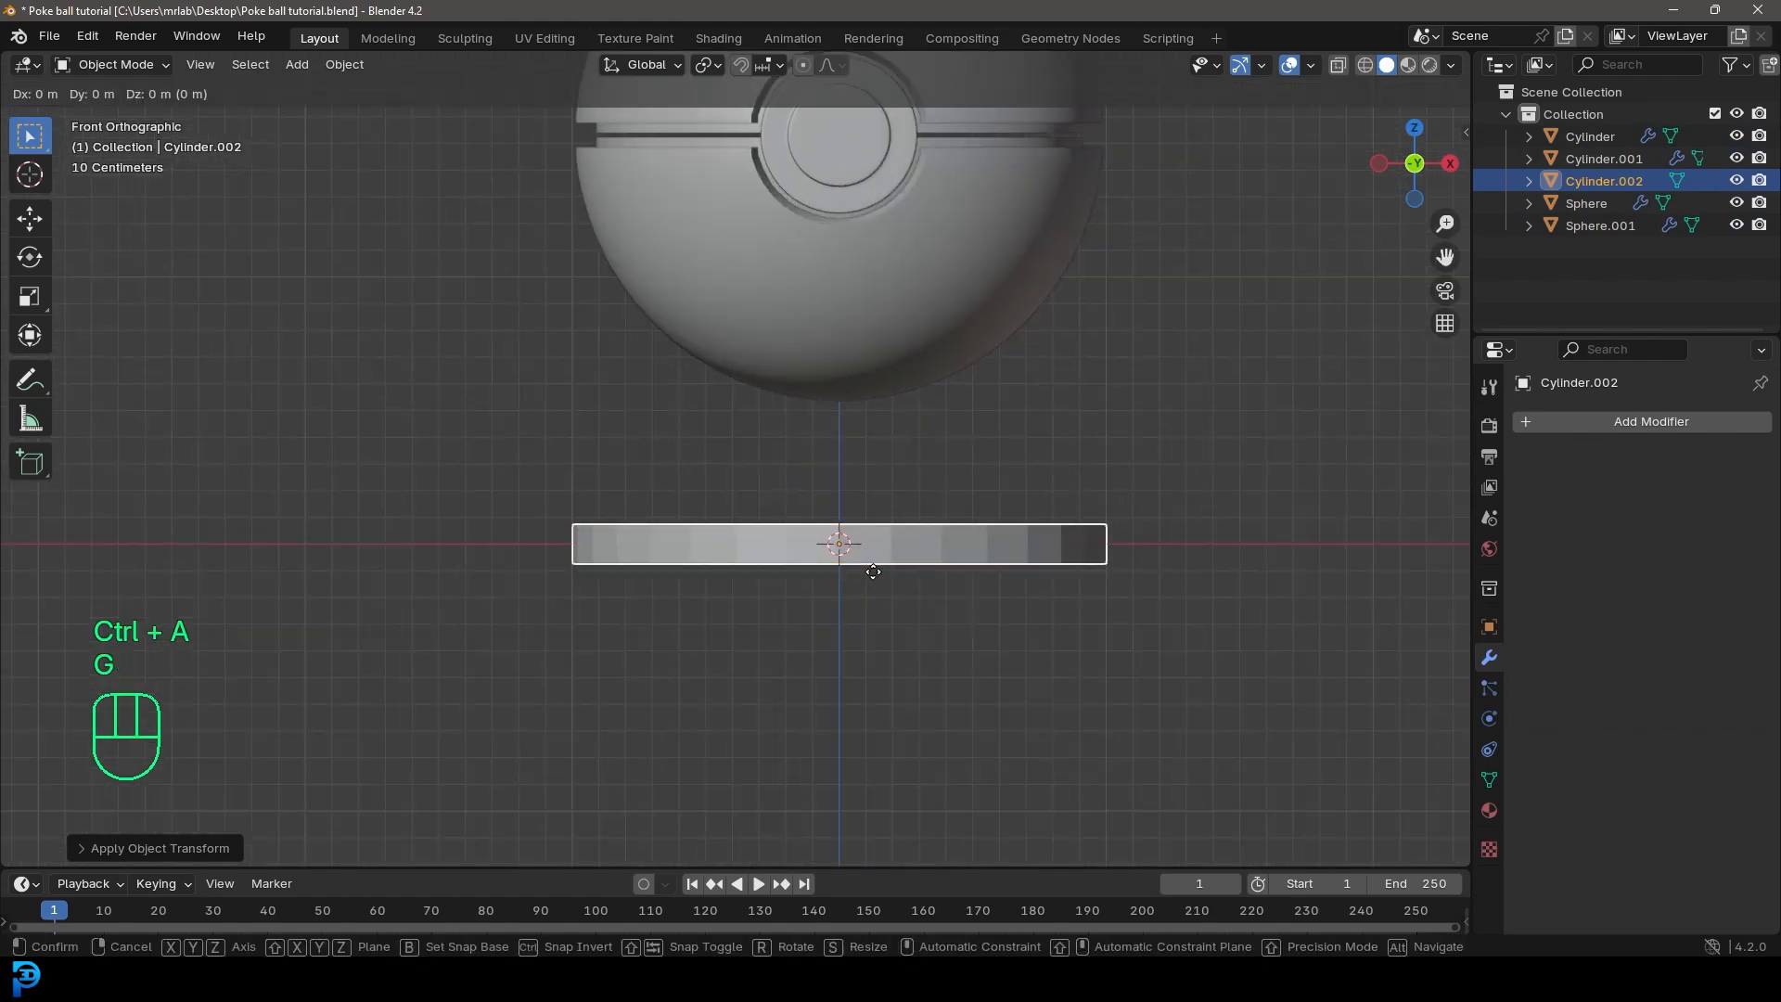
pyautogui.press('z')
pyautogui.click(847, 537)
pyautogui.scroll(-3, 1020, 528)
# Step: Add a Bevel modifier to the base disc with an amount of 0.019 m and 3 segments
pyautogui.click(1623, 421)
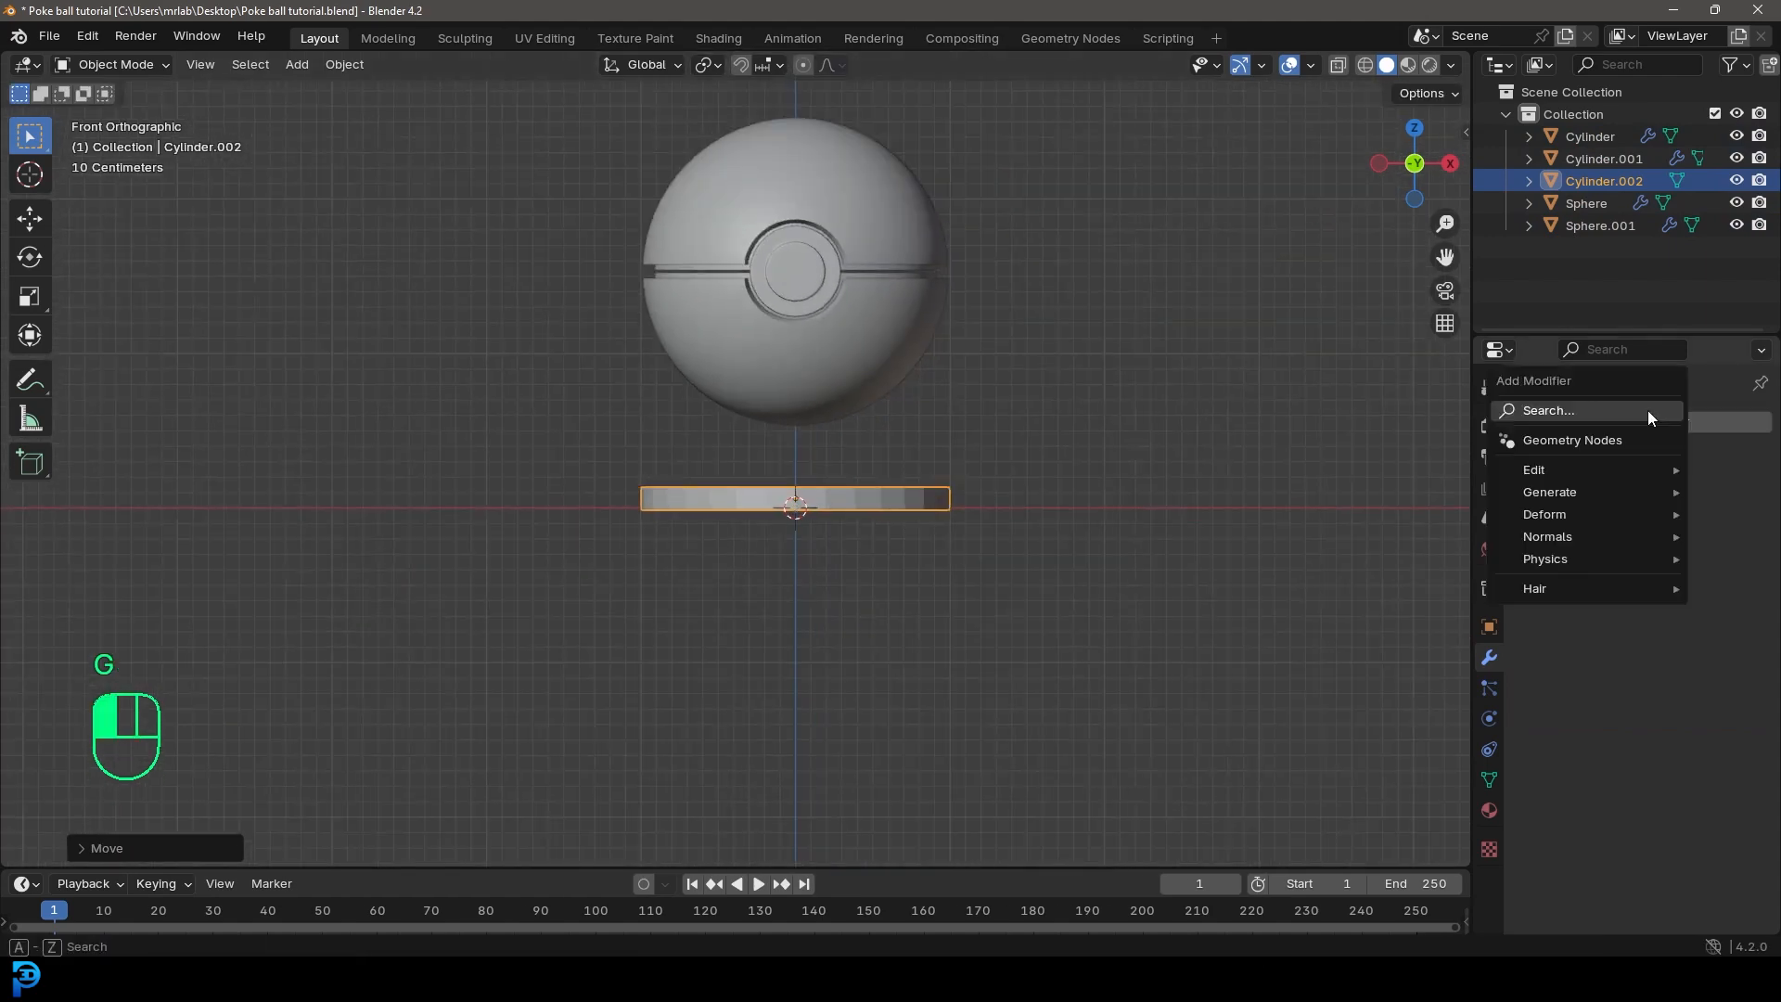
pyautogui.write('bevel')
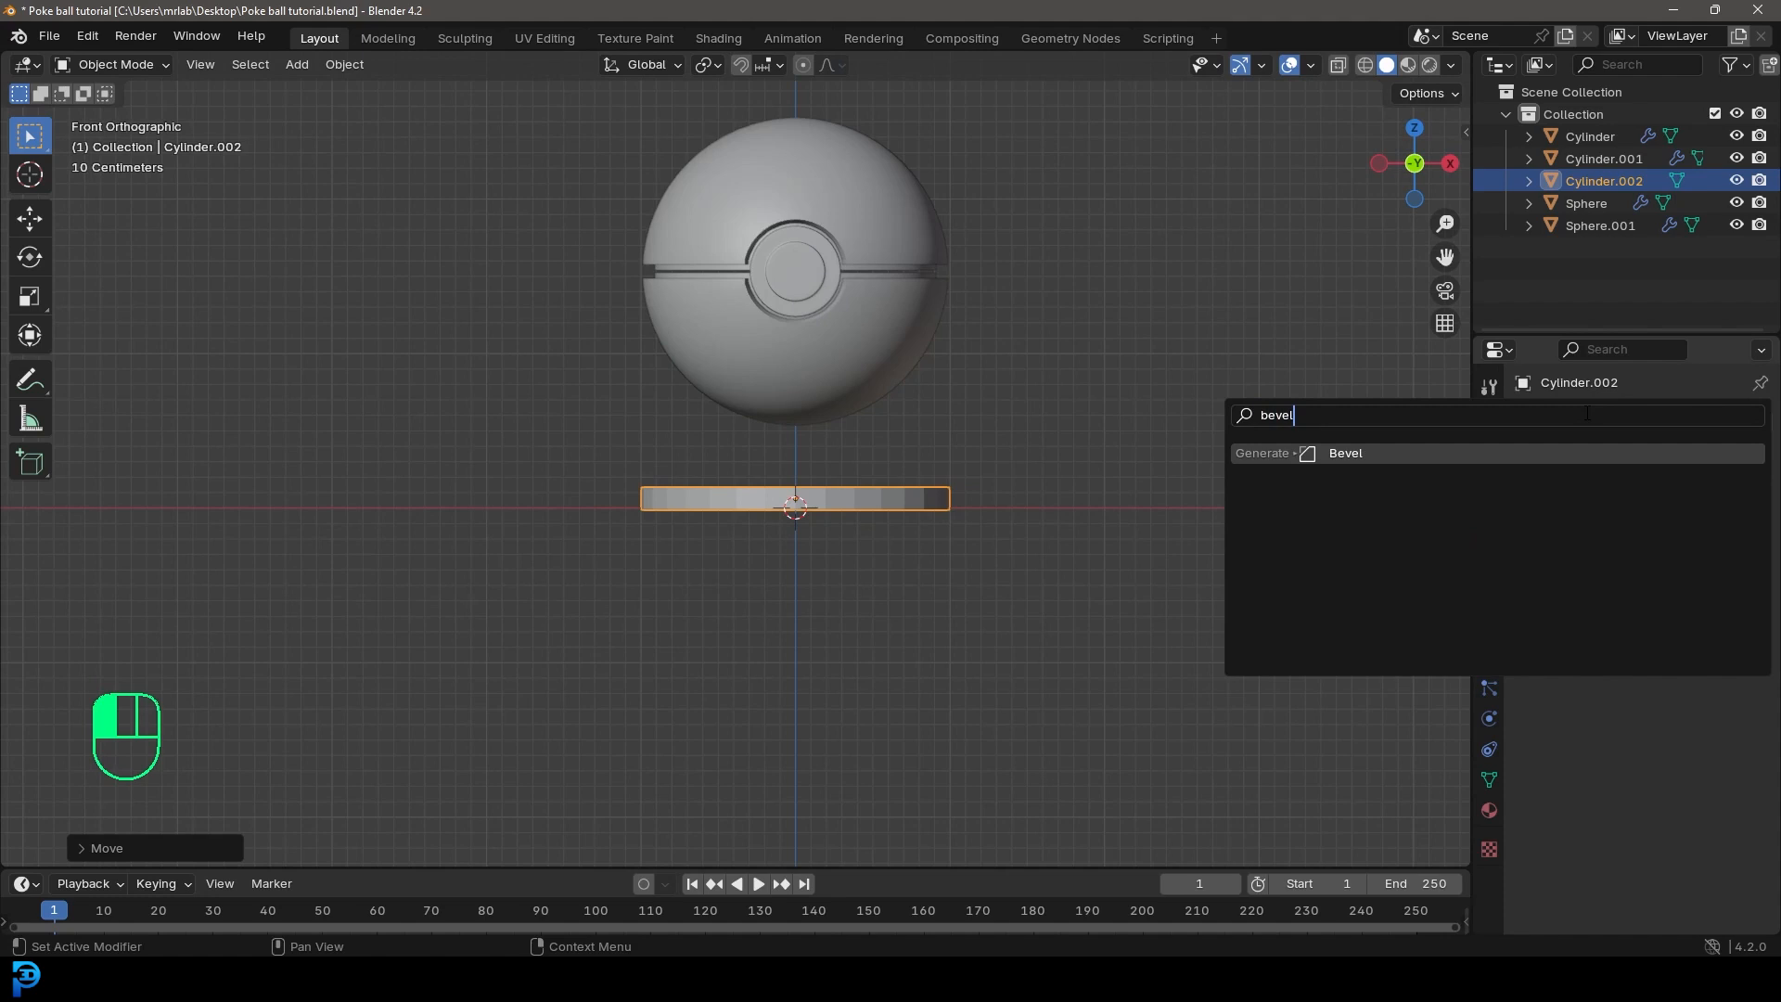
pyautogui.press('Return')
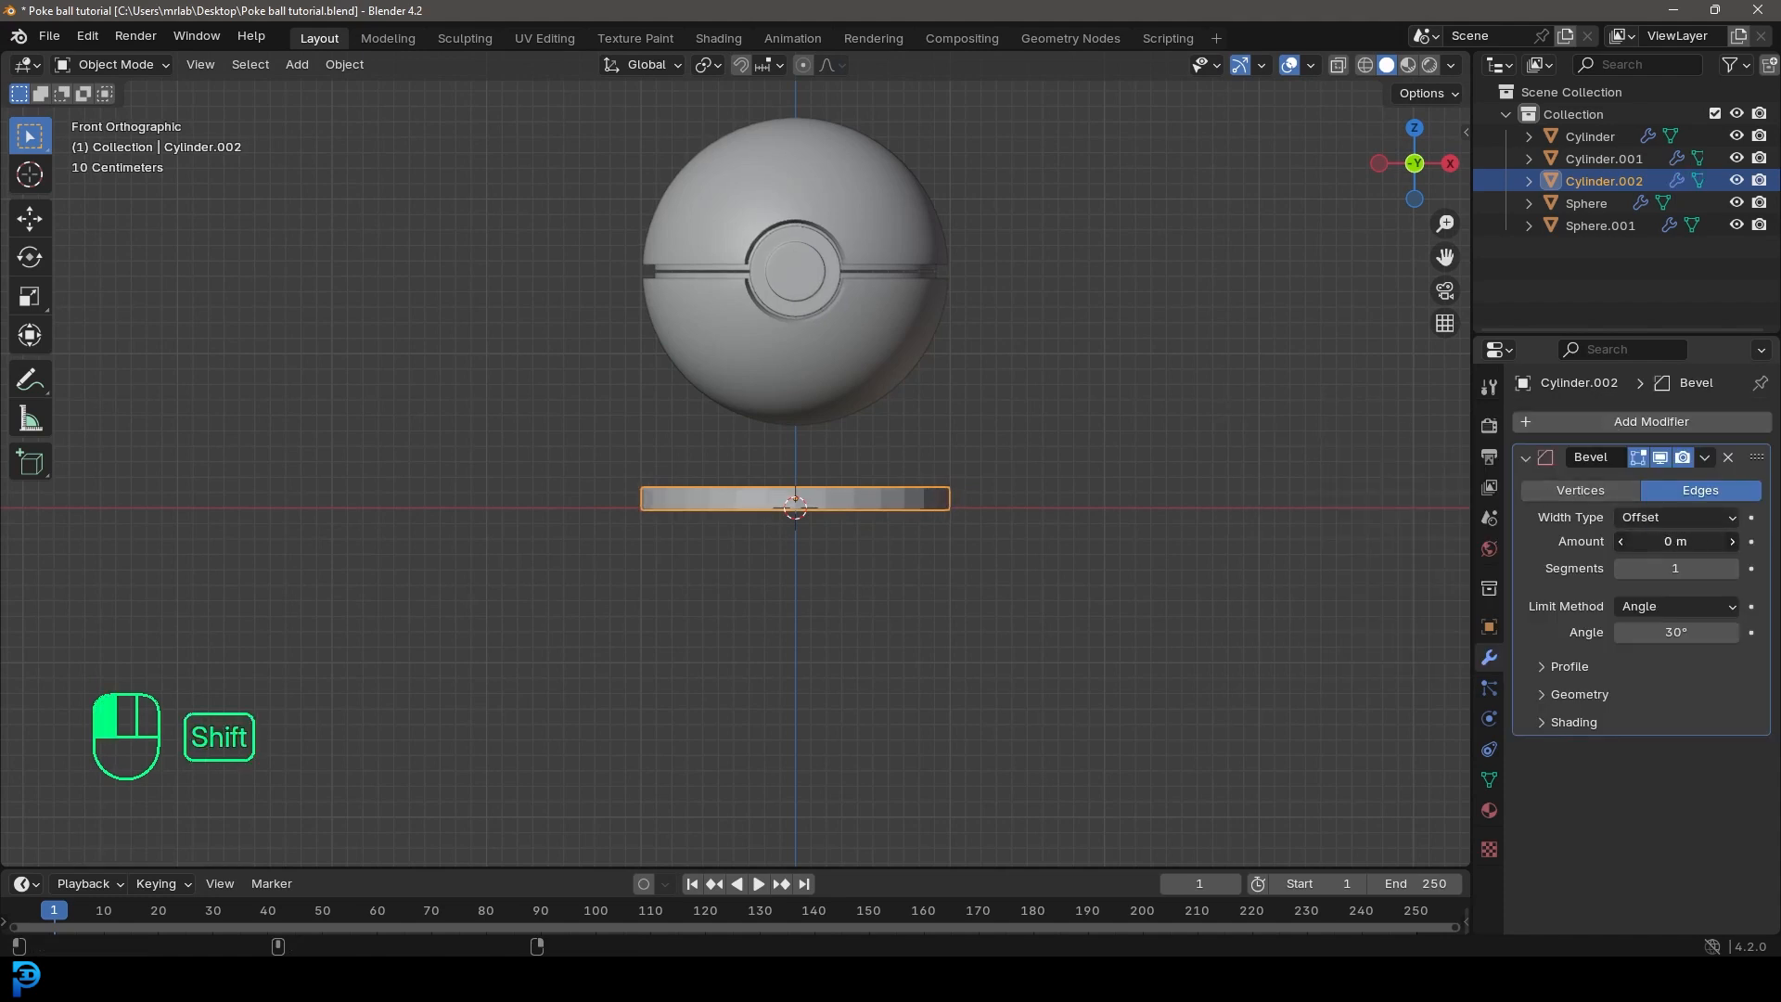
pyautogui.click(1732, 569)
pyautogui.click(1731, 569)
pyautogui.moveTo(1027, 410); pyautogui.dragTo(1032, 342, button='middle')
pyautogui.scroll(4, 1032, 342)
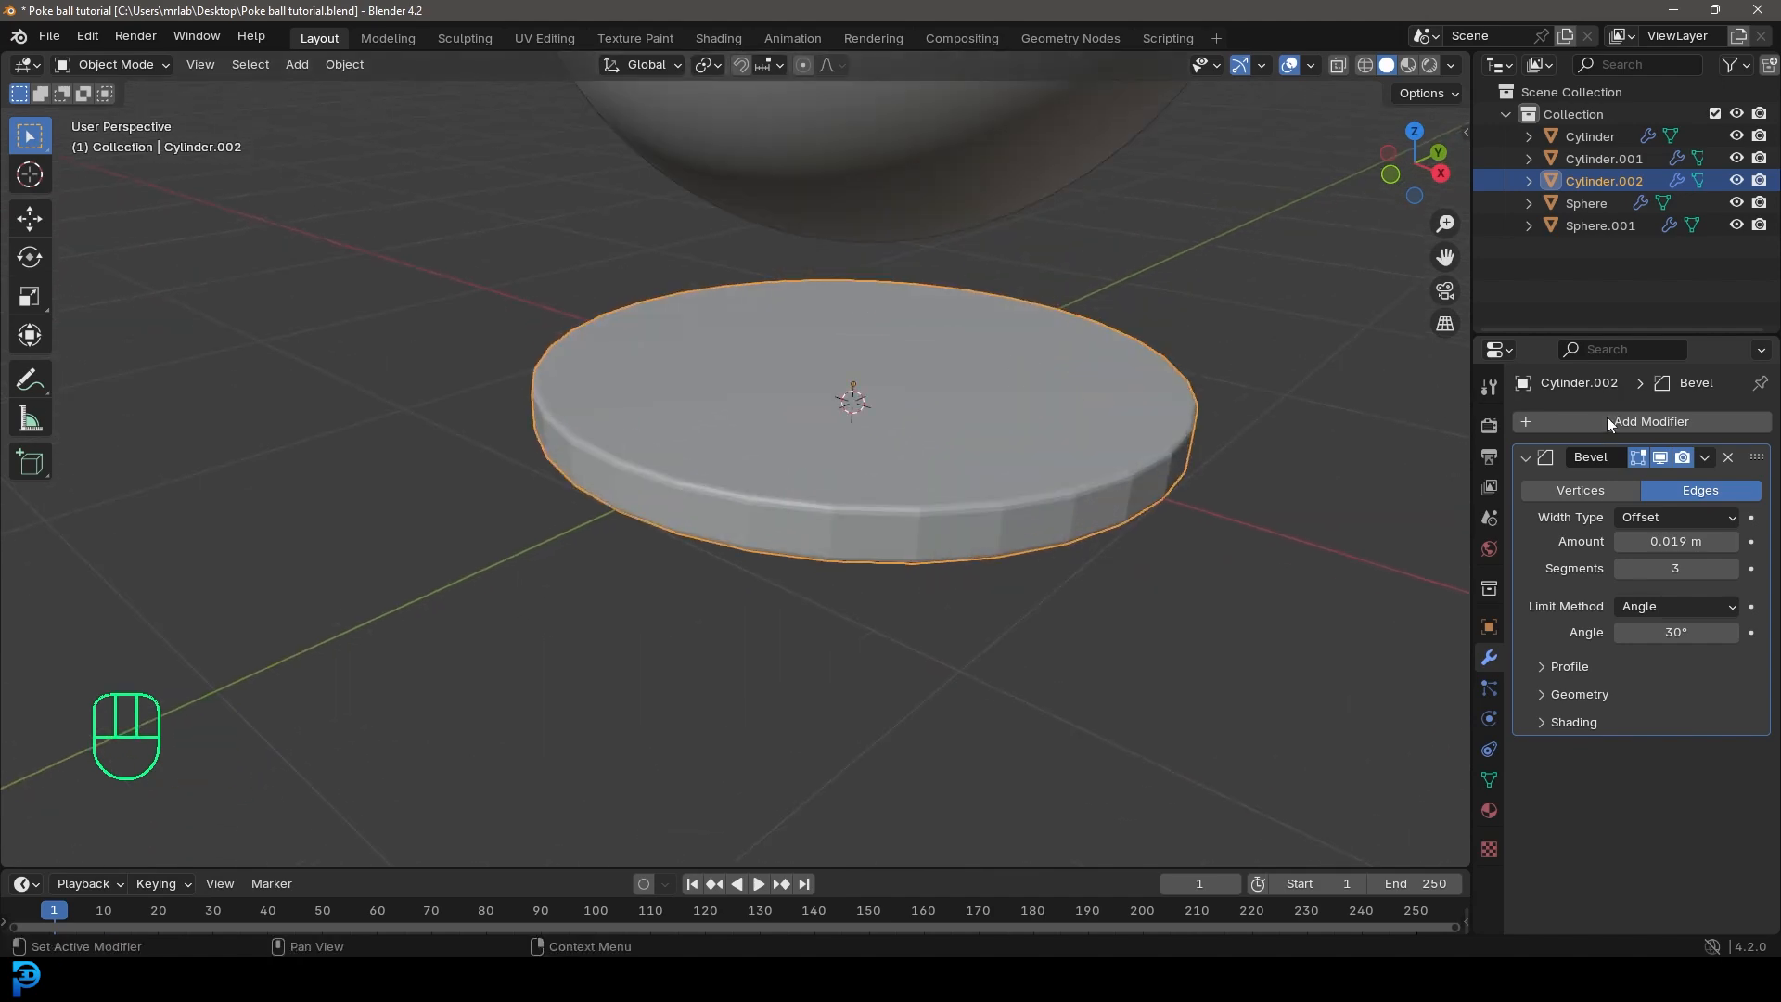
# Step: Add a Subdivision Surface modifier to the base disc and shade it smooth
pyautogui.click(1571, 421)
pyautogui.write('sub')
pyautogui.press('Return')
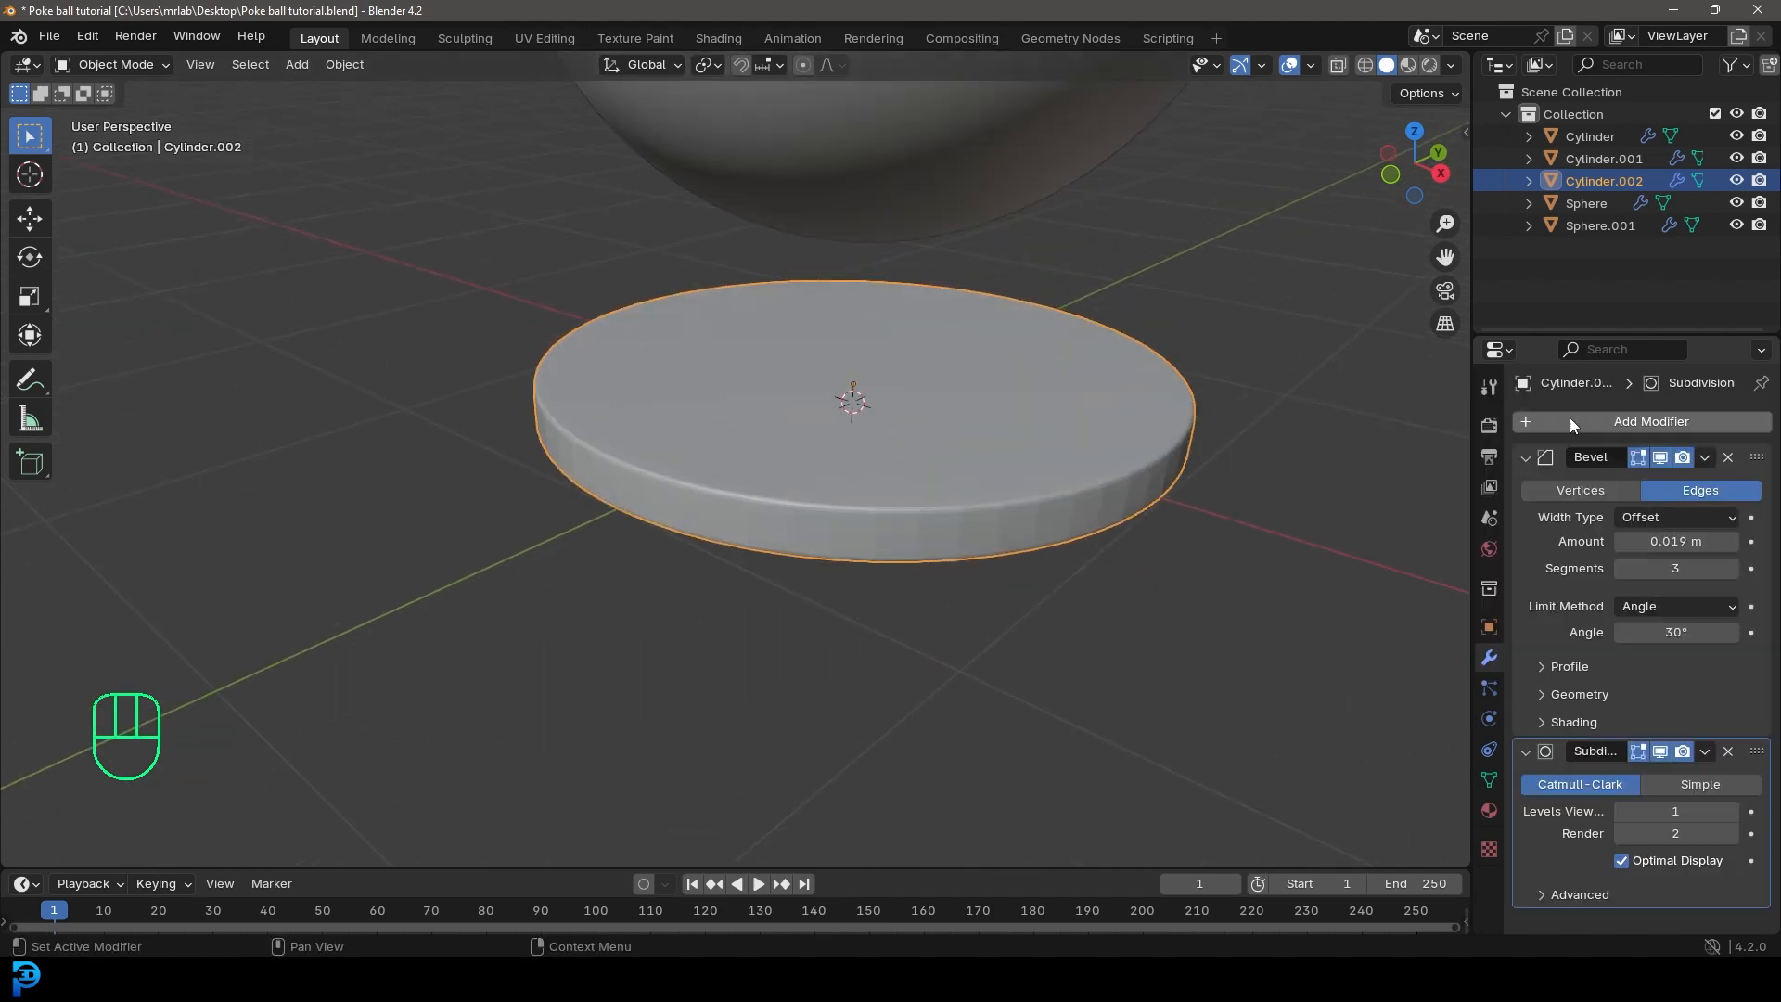
pyautogui.rightClick(976, 348)
pyautogui.click(974, 350)
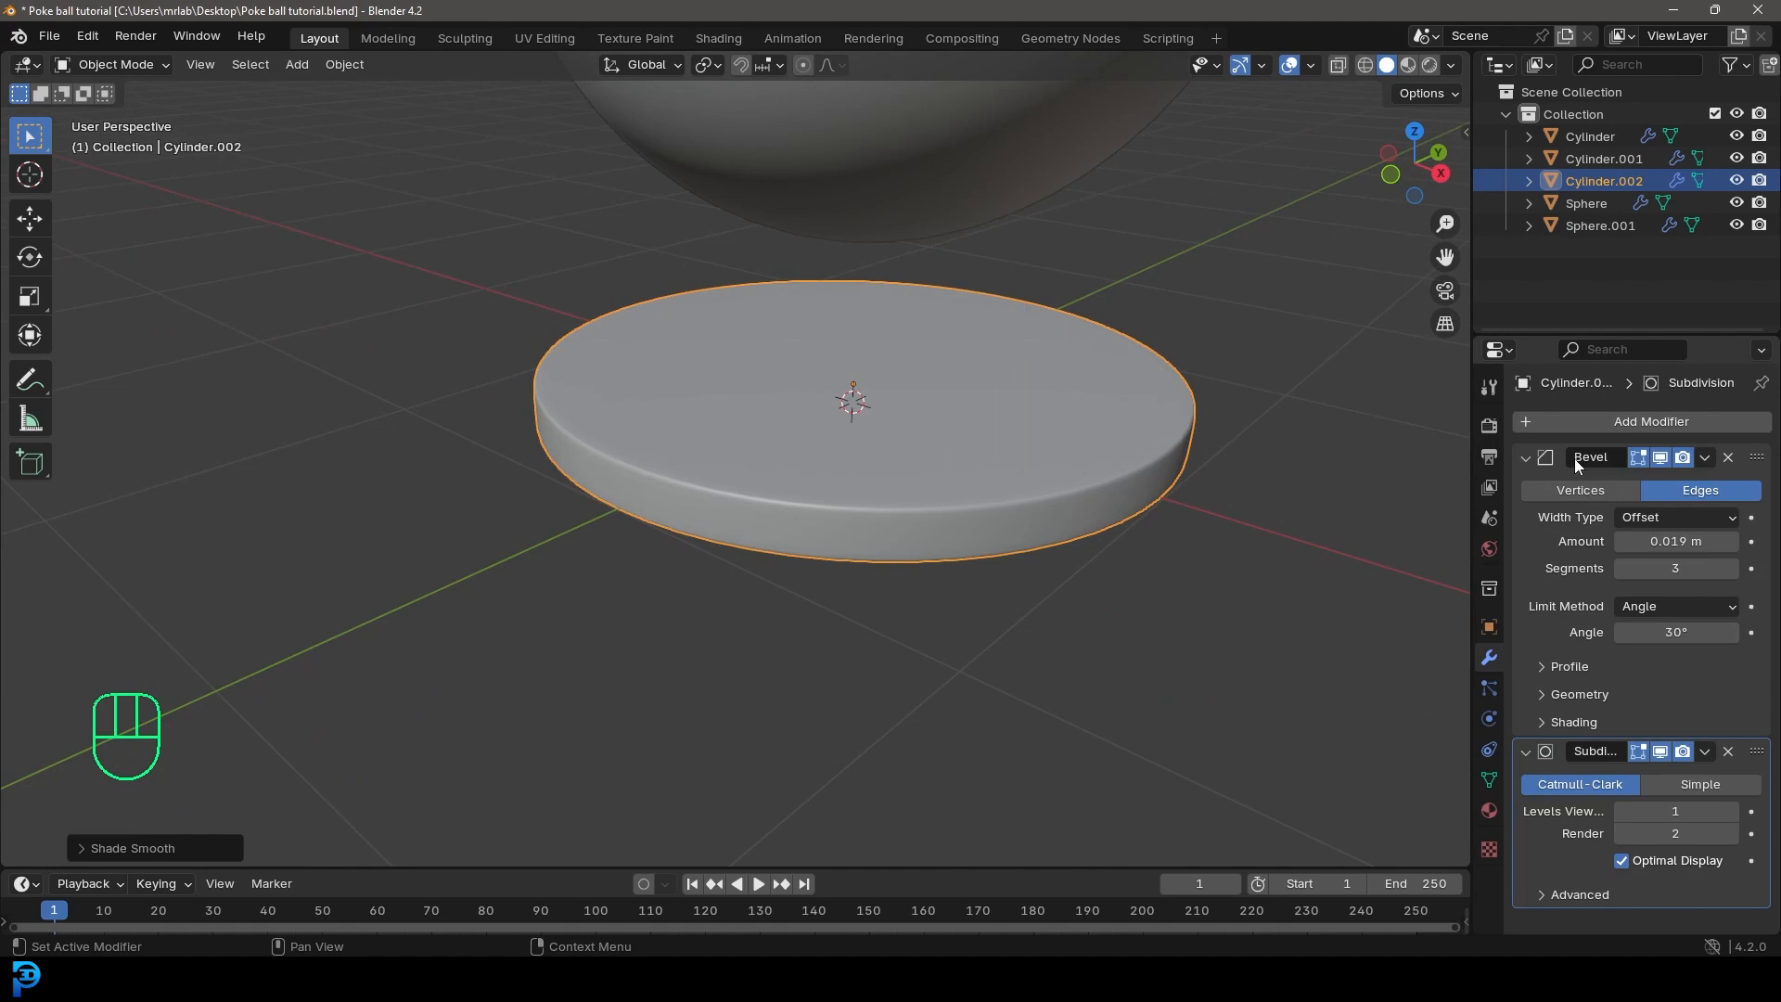
pyautogui.click(1525, 456)
pyautogui.click(1525, 487)
# Step: In Edit Mode, inset the base disc's top face about 0.38 m and extrude it upward into a raised tier
pyautogui.press('Tab')
pyautogui.click(216, 65)
pyautogui.click(889, 409)
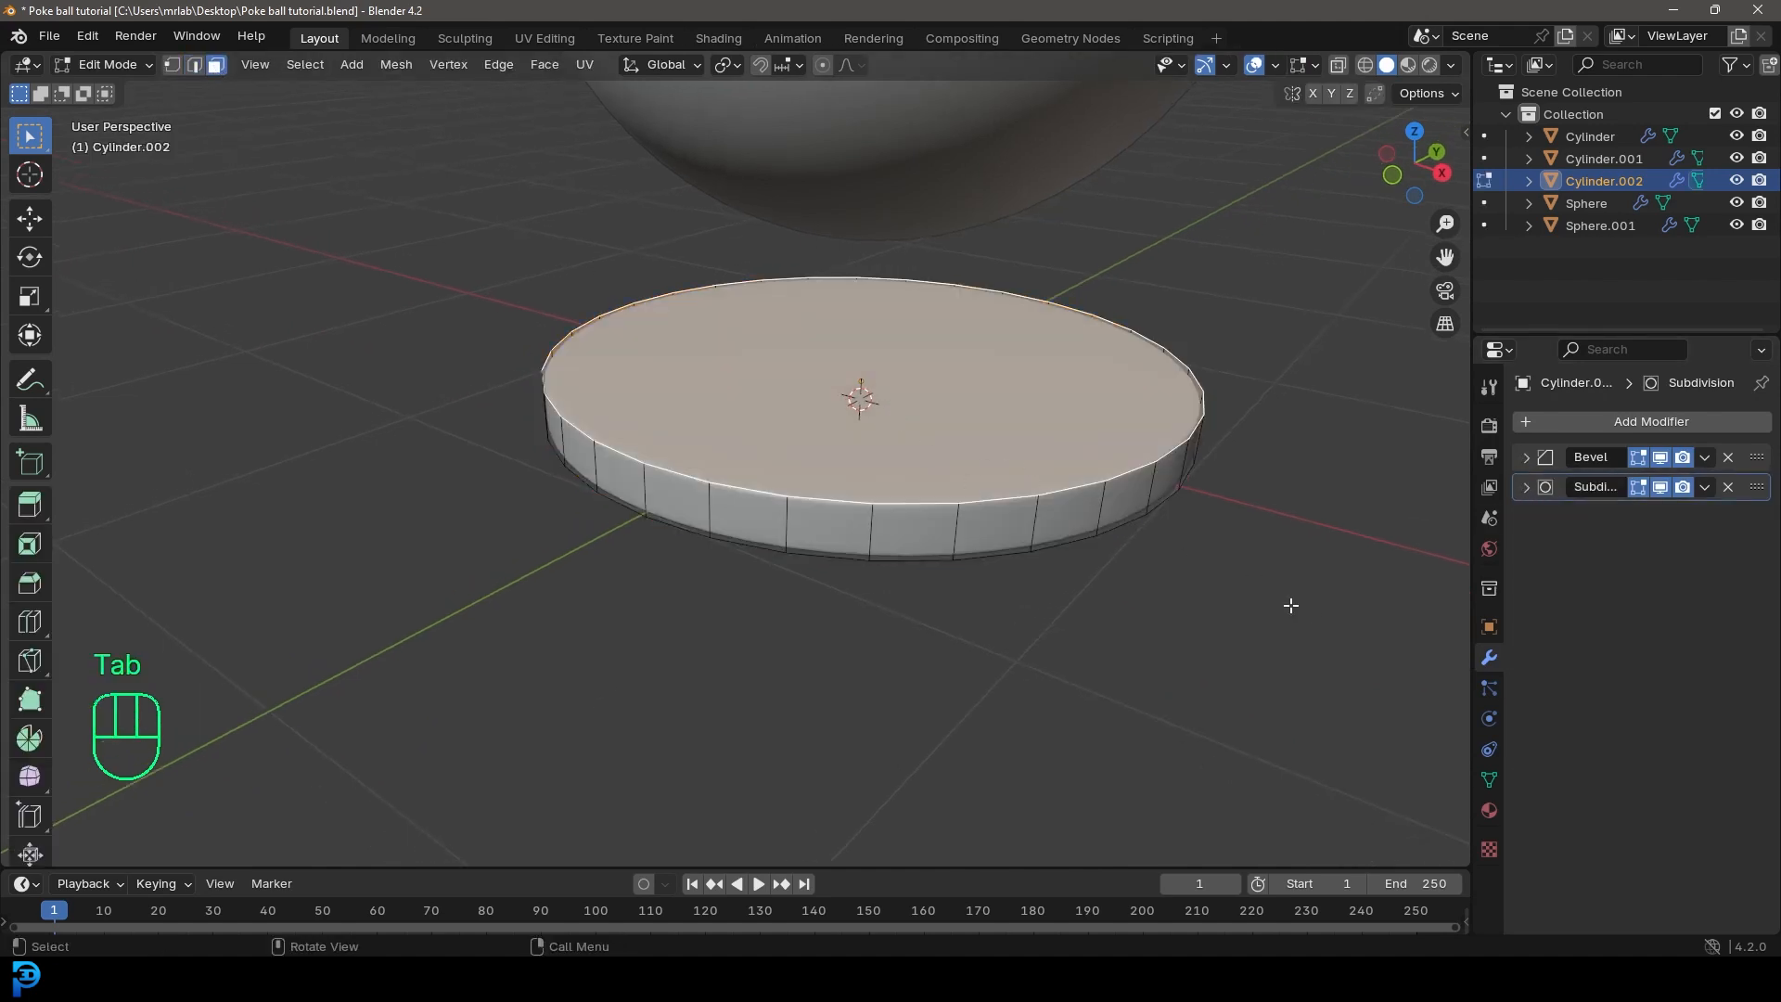
pyautogui.press('i')
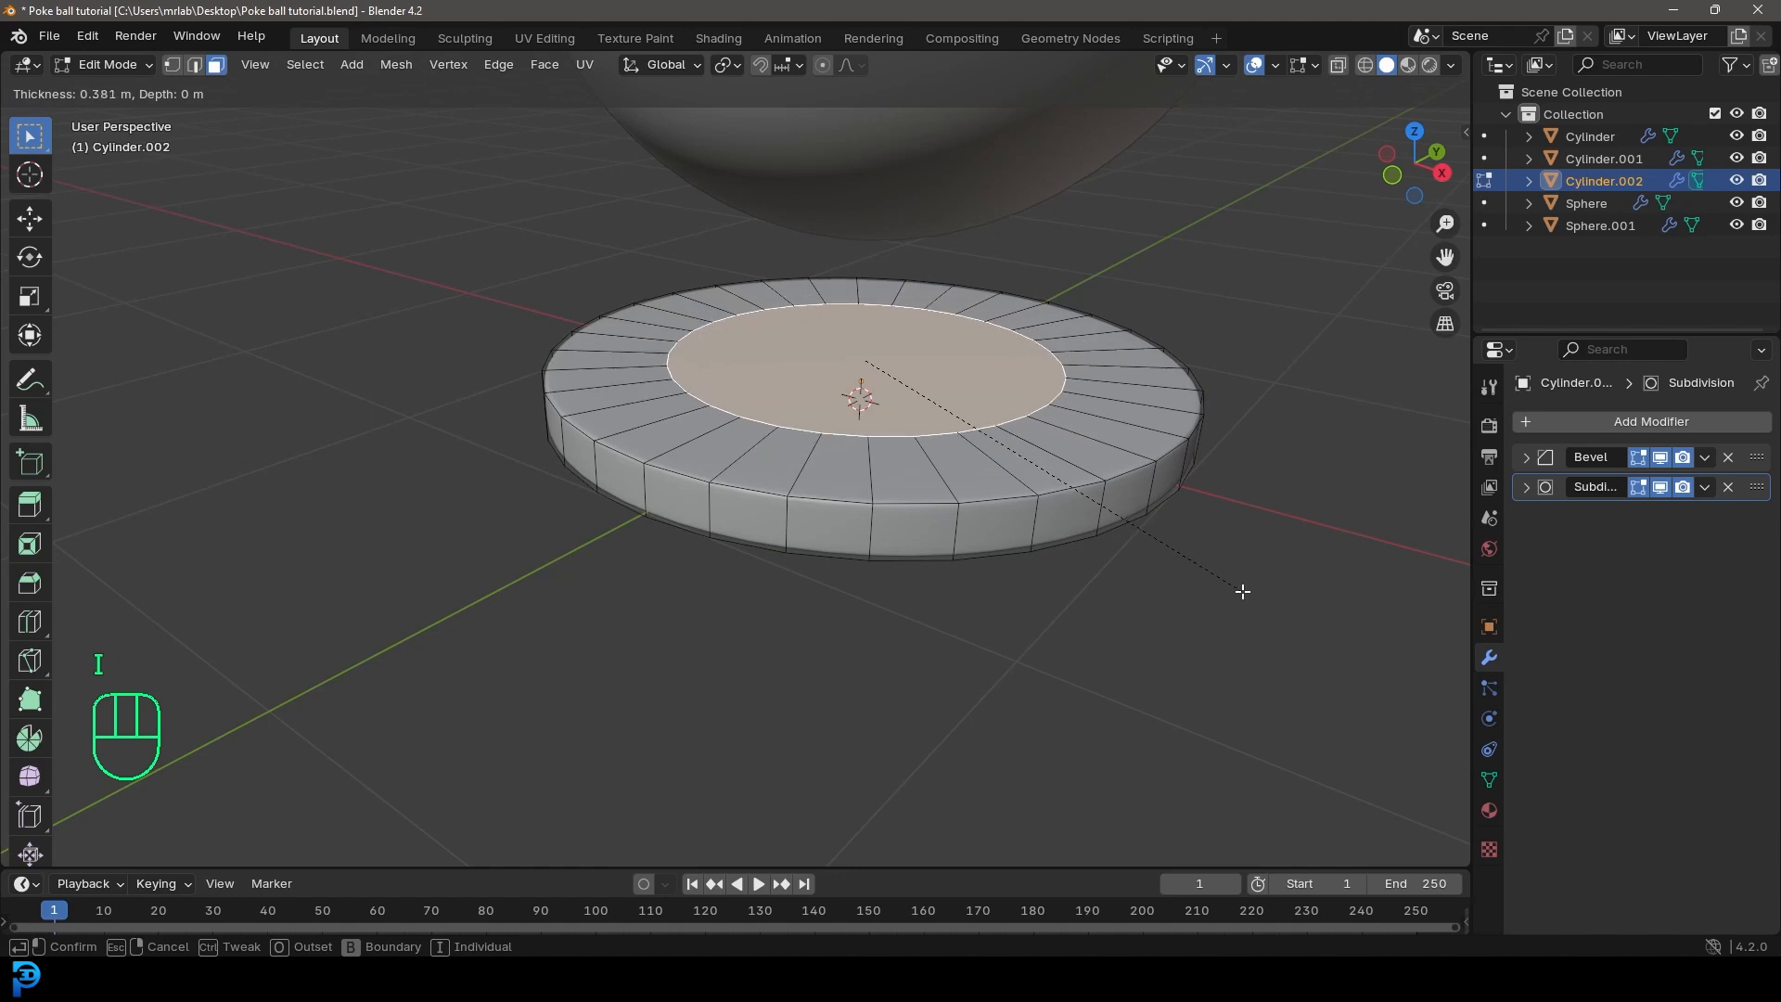
pyautogui.click(1244, 587)
pyautogui.press('e')
pyautogui.click(1089, 516)
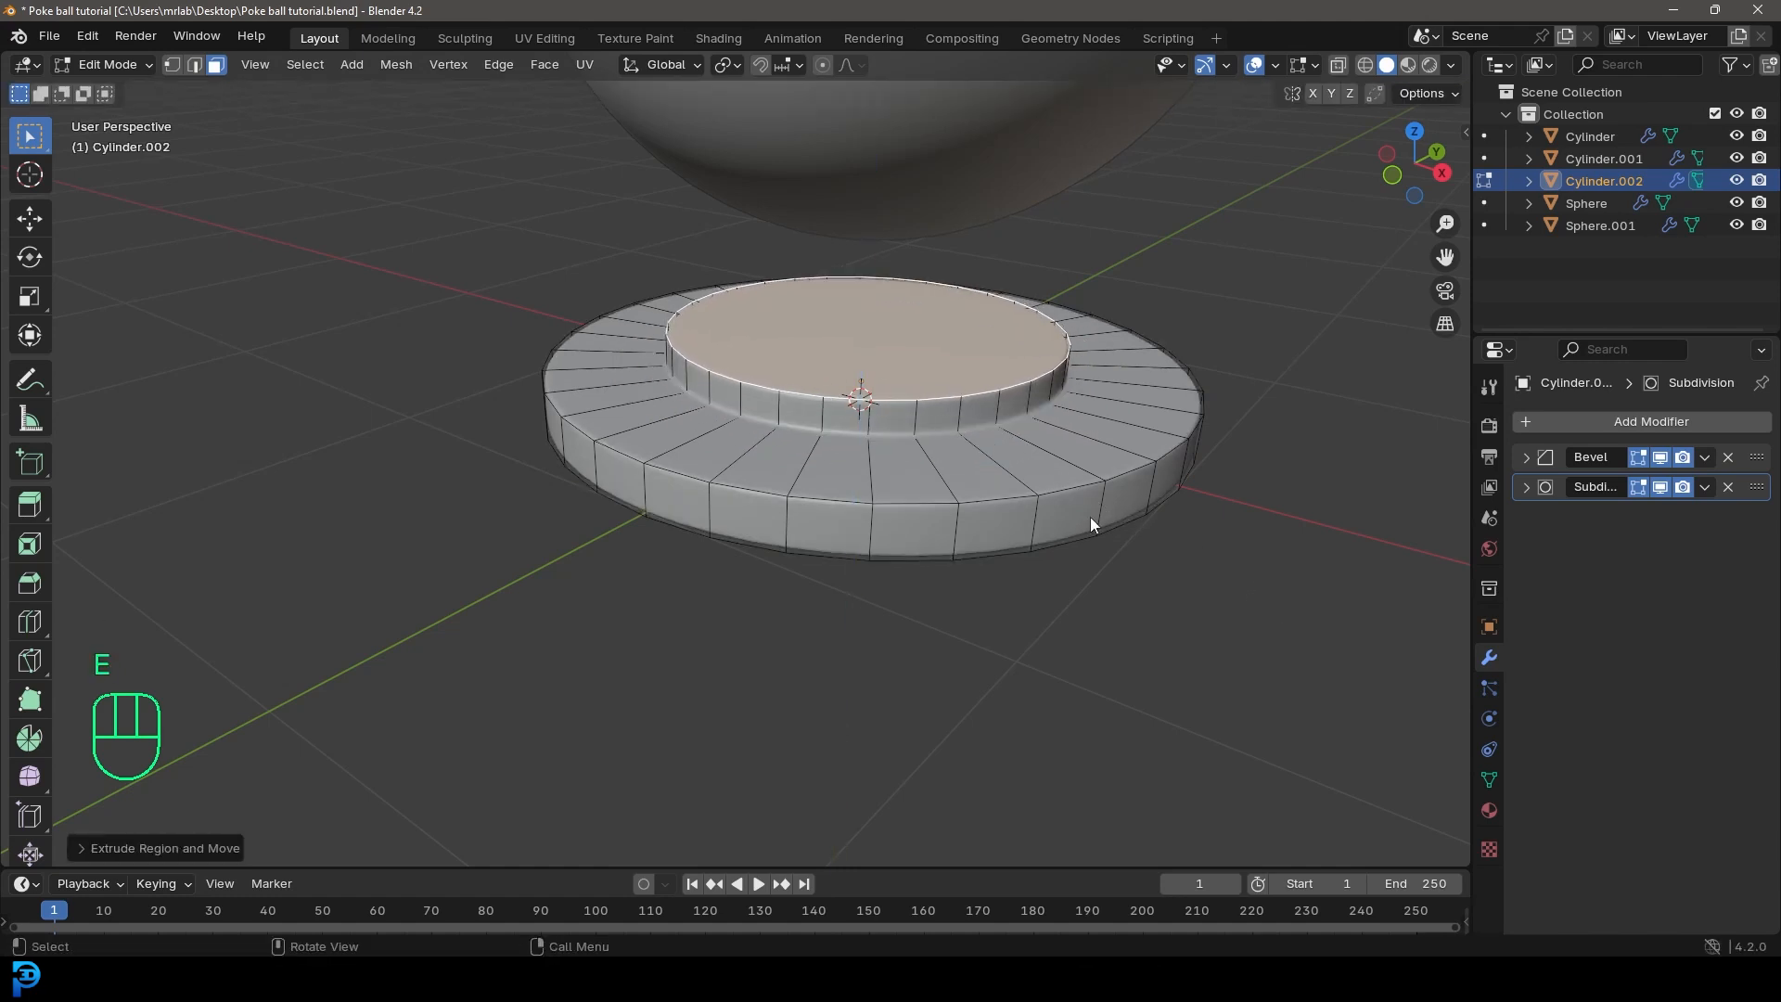
pyautogui.press('Tab')
# Step: Add a torus mesh at the centre of the base
pyautogui.scroll(-5, 924, 509)
pyautogui.moveTo(923, 509); pyautogui.dragTo(902, 398, button='middle')
pyautogui.scroll(3, 875, 410)
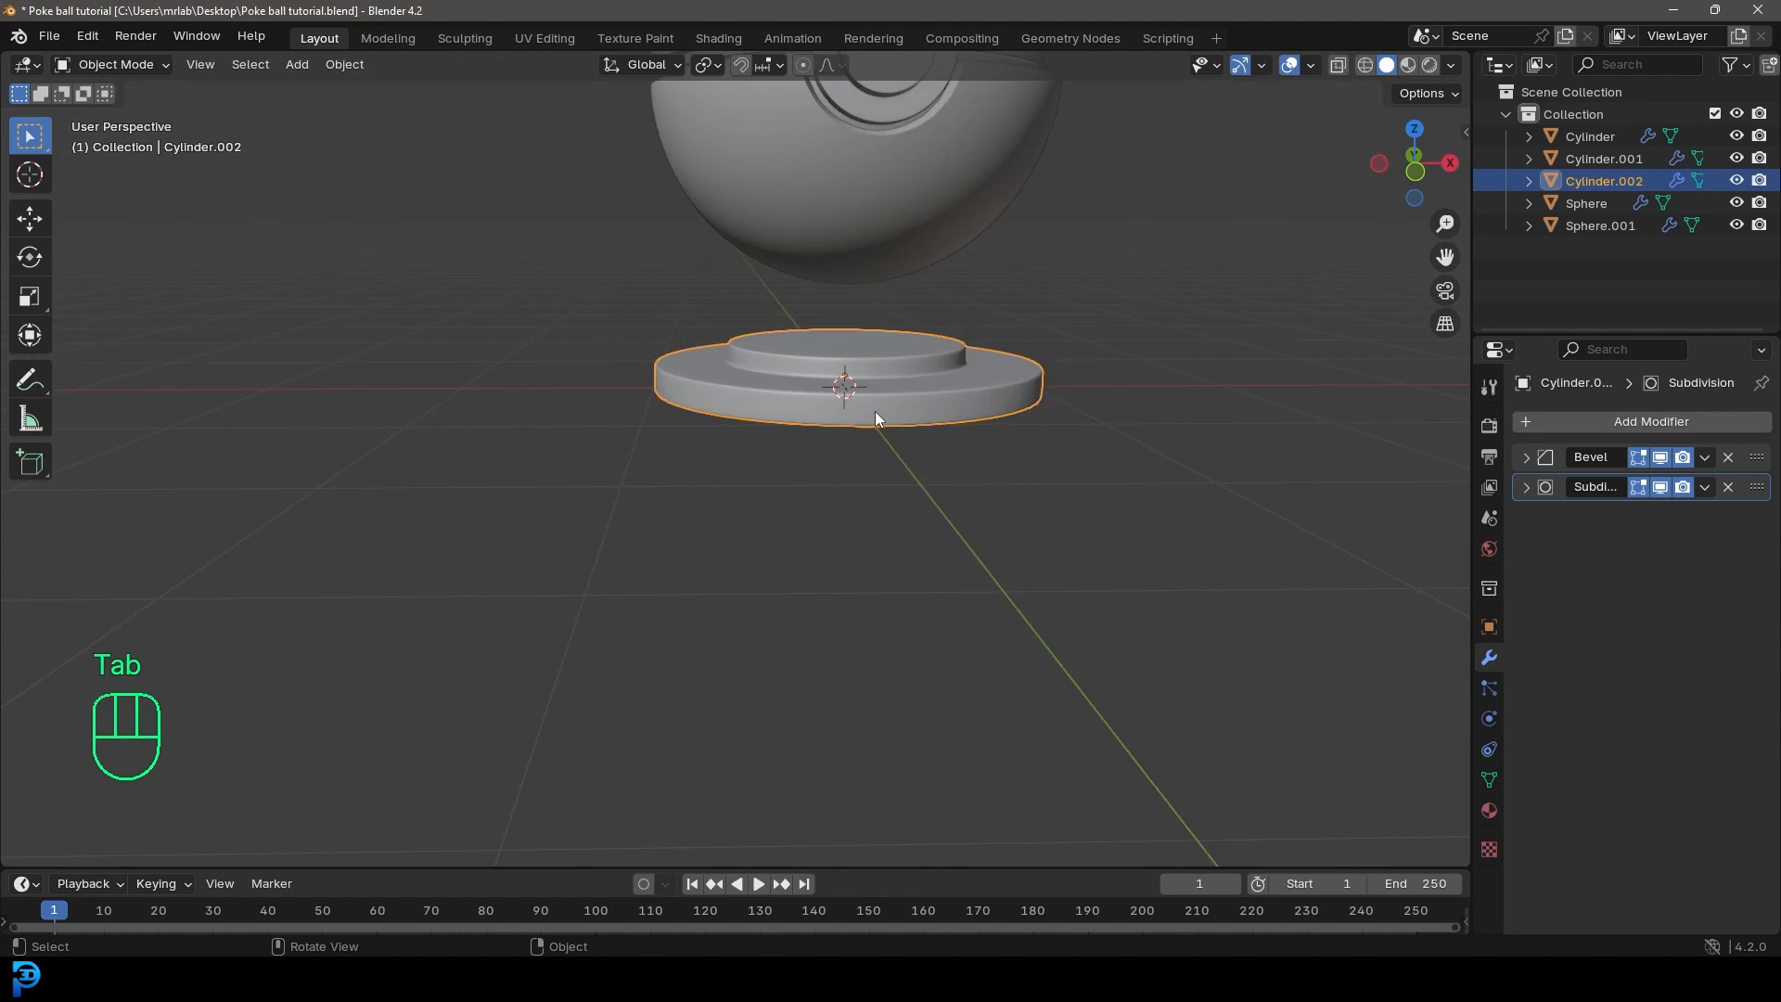
pyautogui.hotkey('shift', 'a')
pyautogui.moveTo(787, 330)
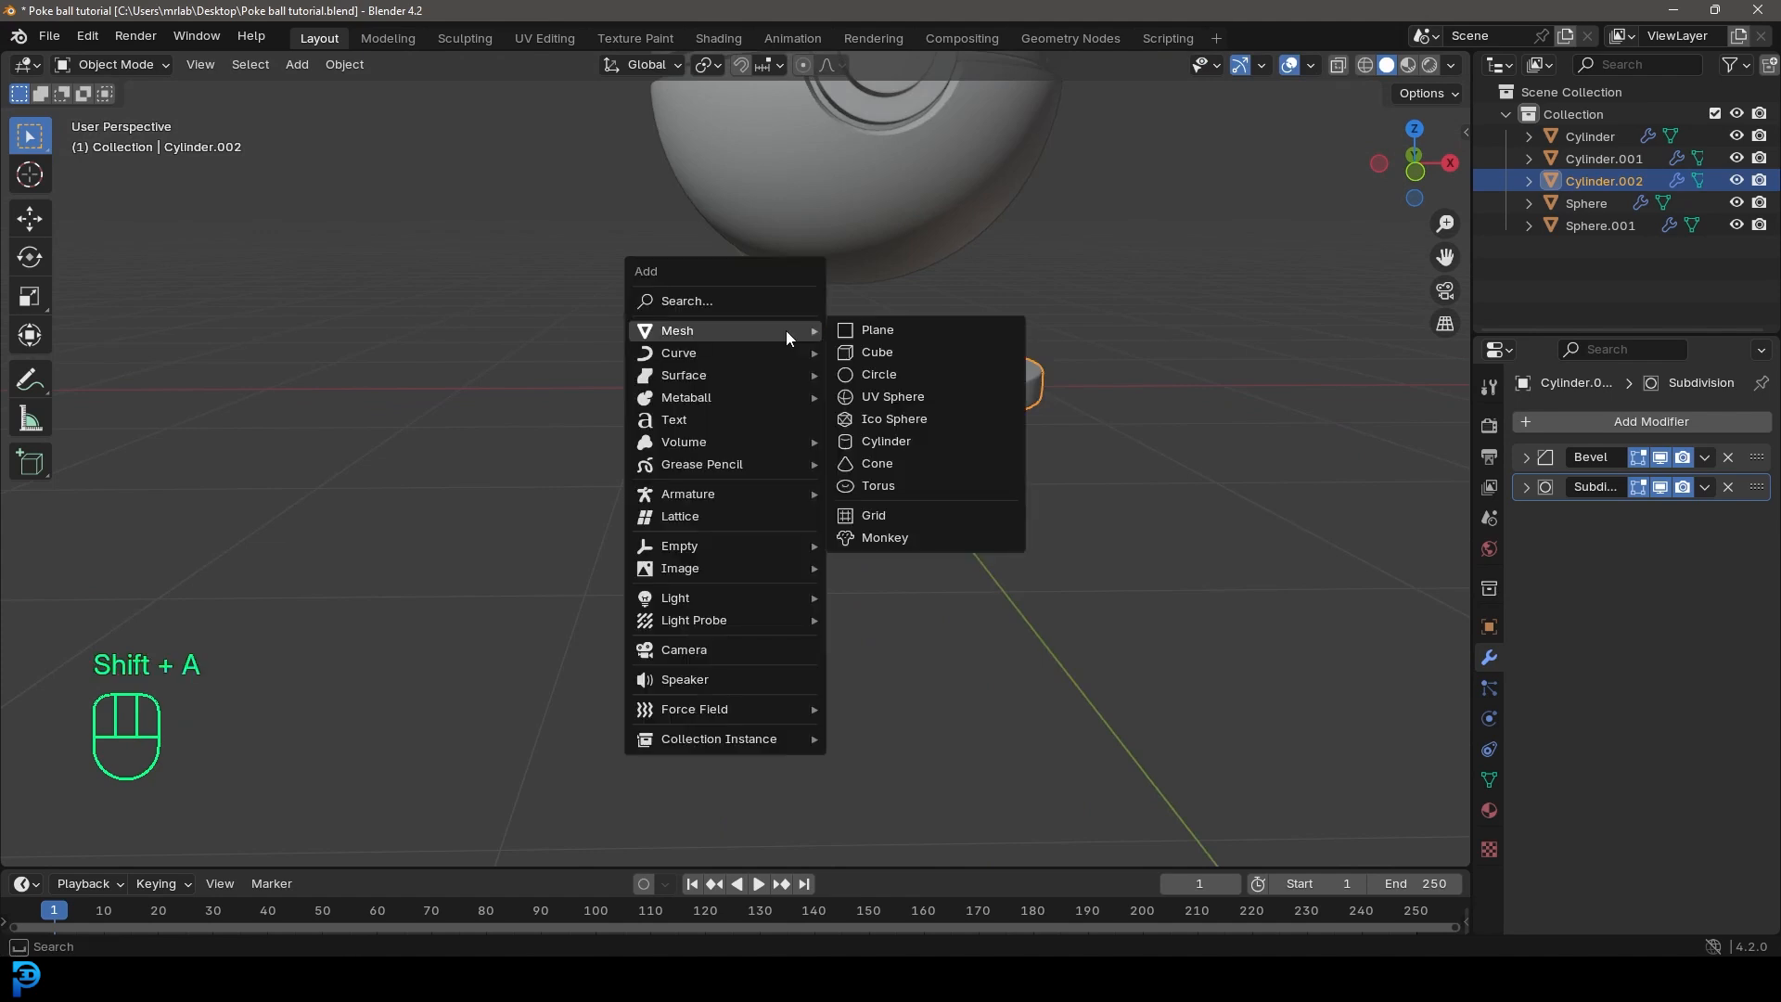
pyautogui.click(899, 484)
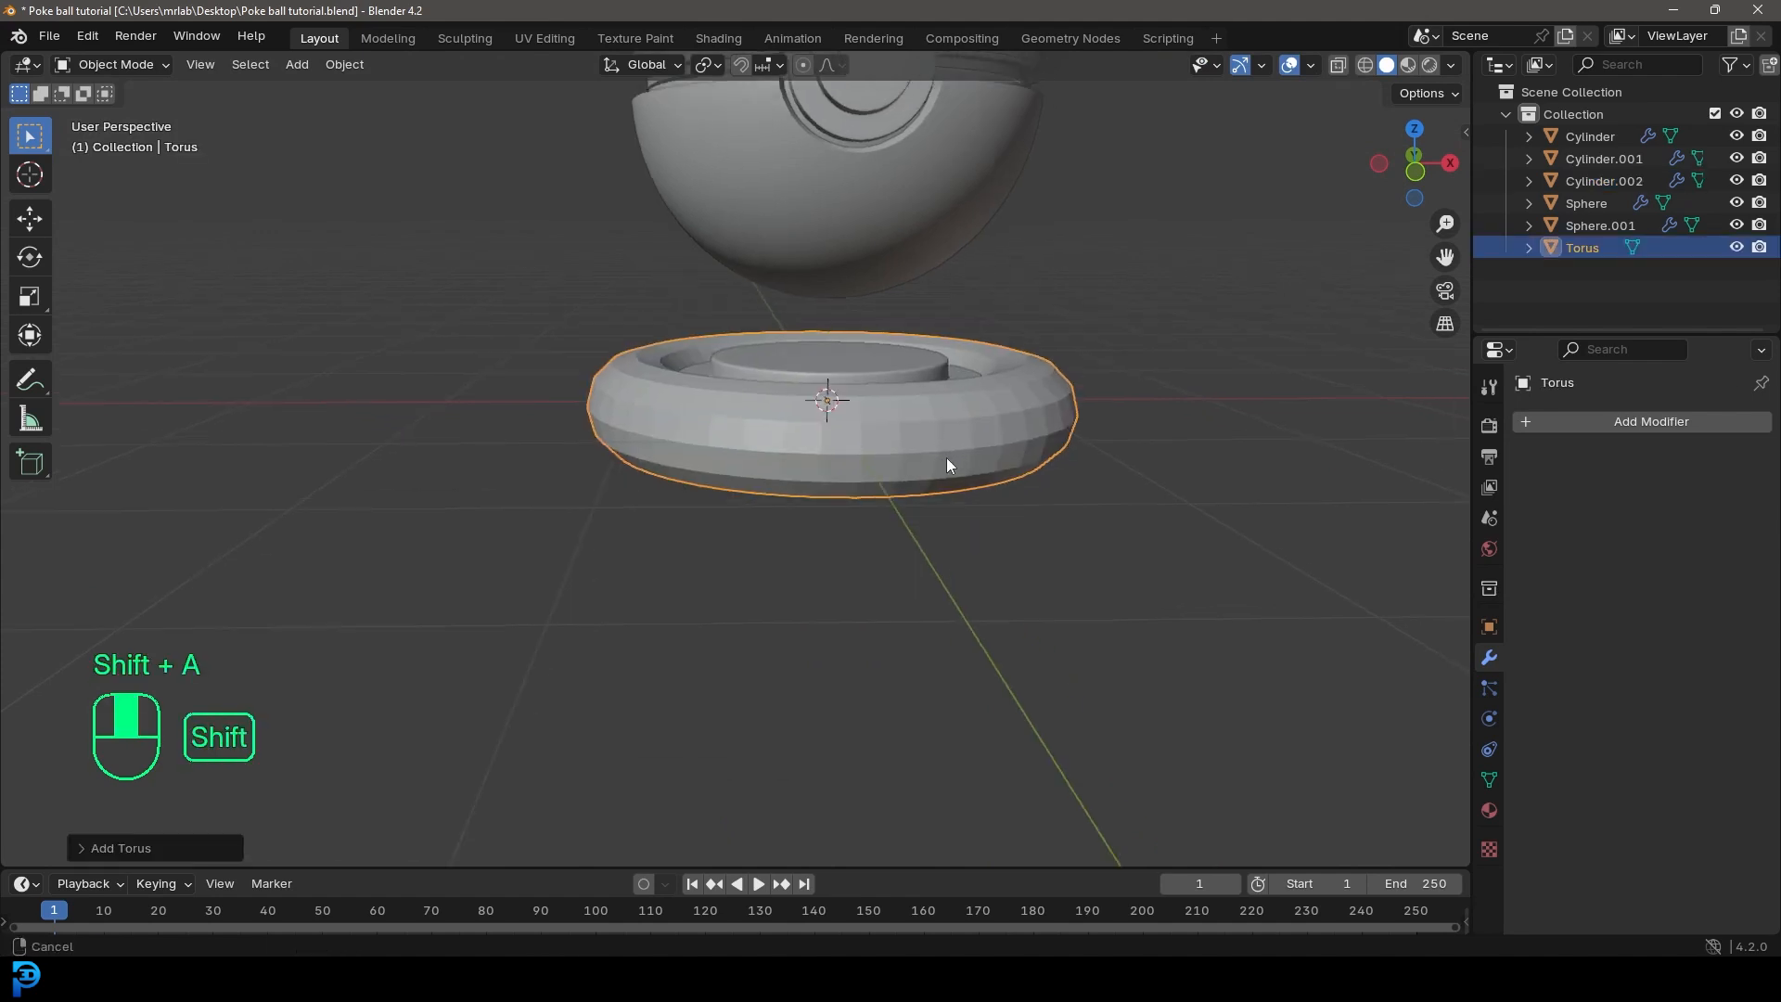
# Step: In Edit Mode, thin the torus tube into a slim ring with a Shrink/Fatten of about -0.24 m
pyautogui.scroll(2, 934, 589)
pyautogui.press('Tab')
pyautogui.scroll(1, 1190, 598)
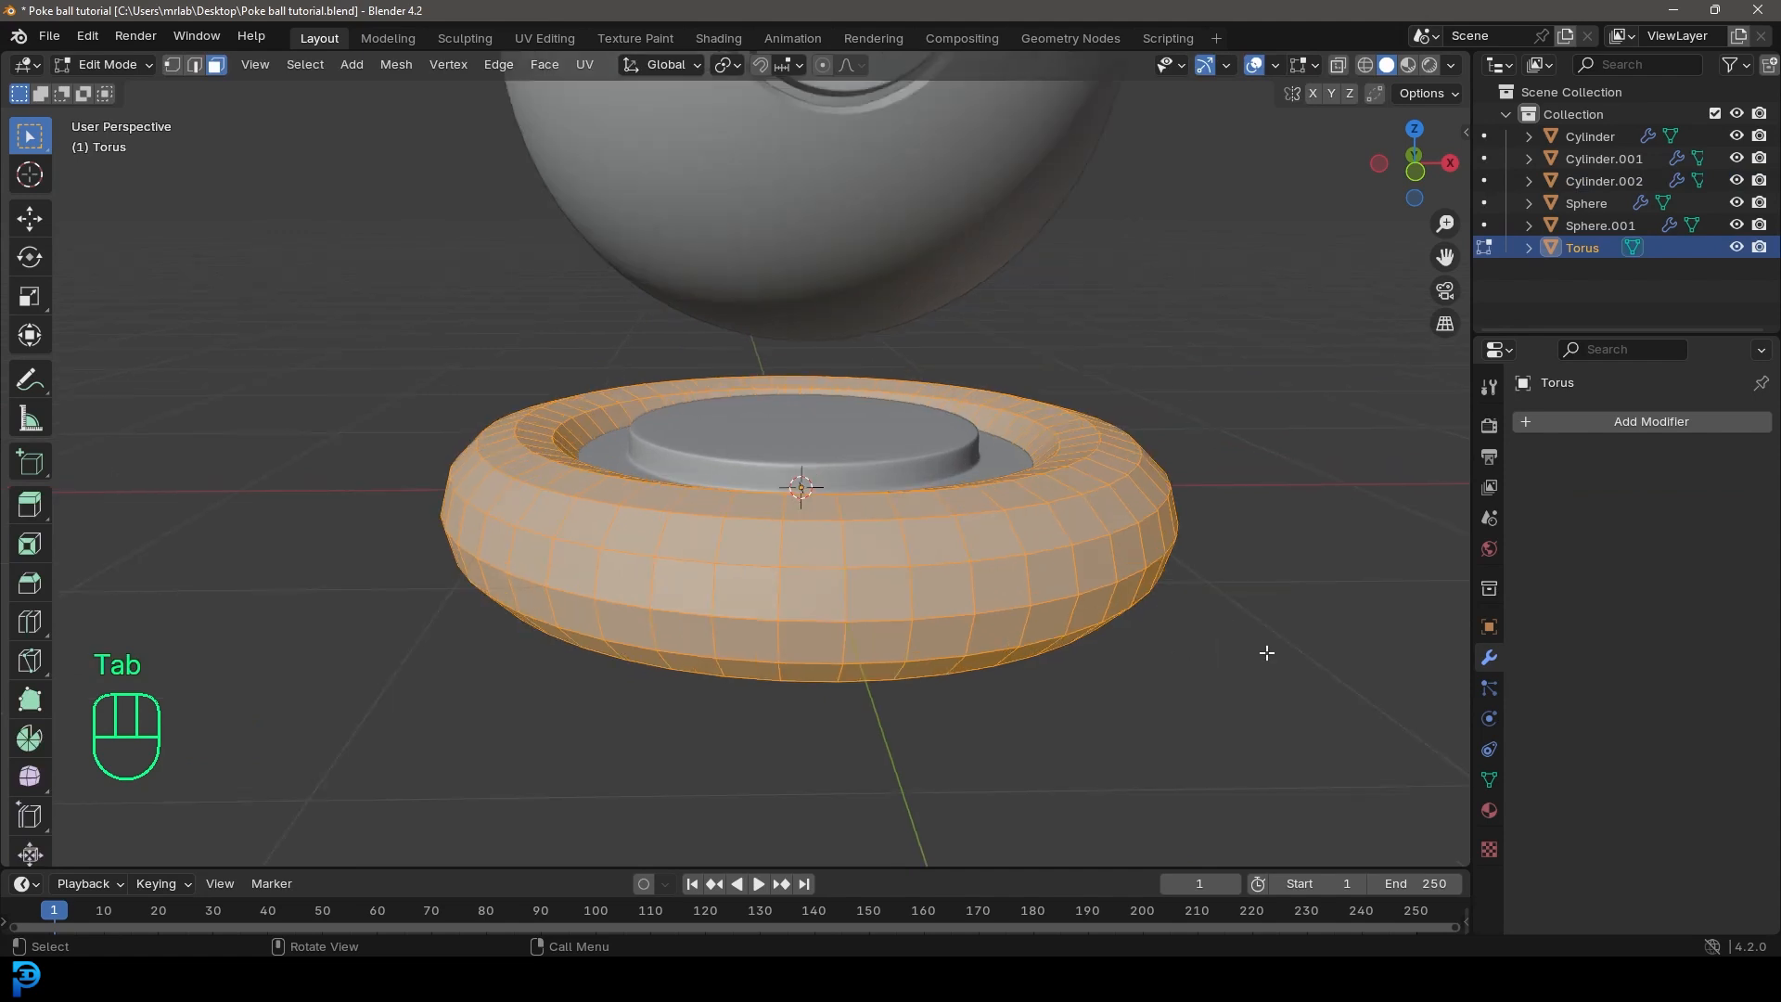
pyautogui.hotkey('alt', 's')
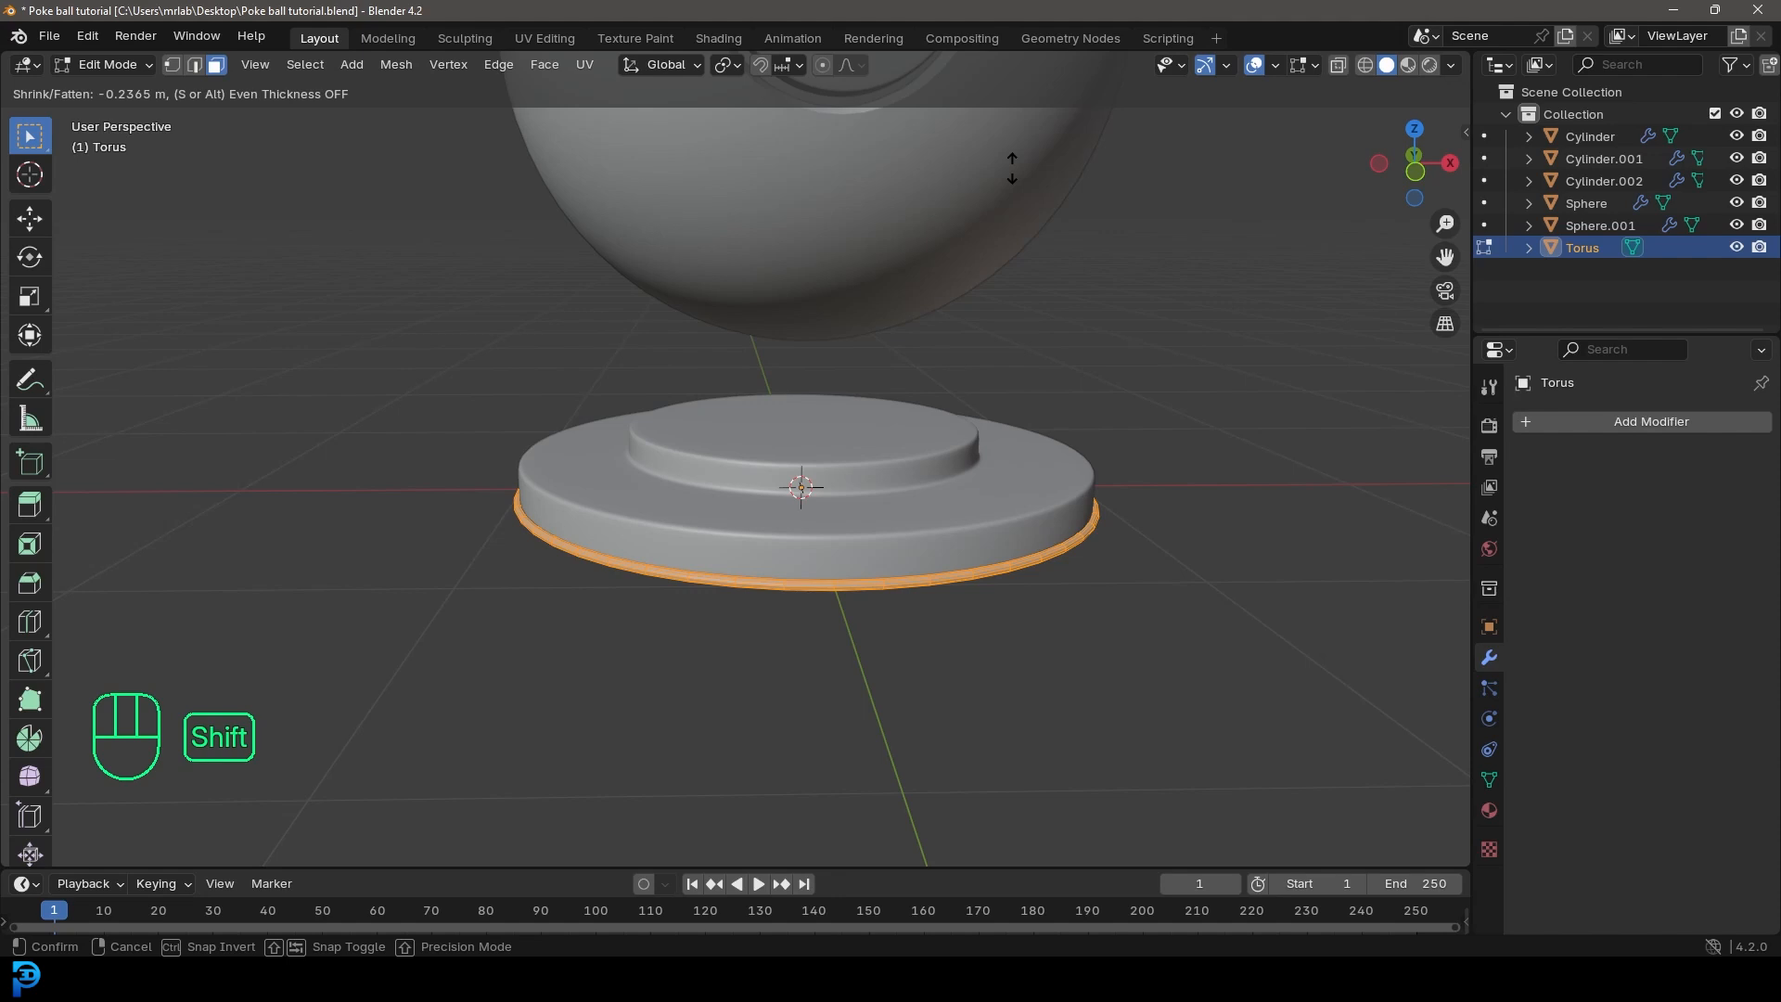
pyautogui.click(1011, 169)
pyautogui.press('Tab')
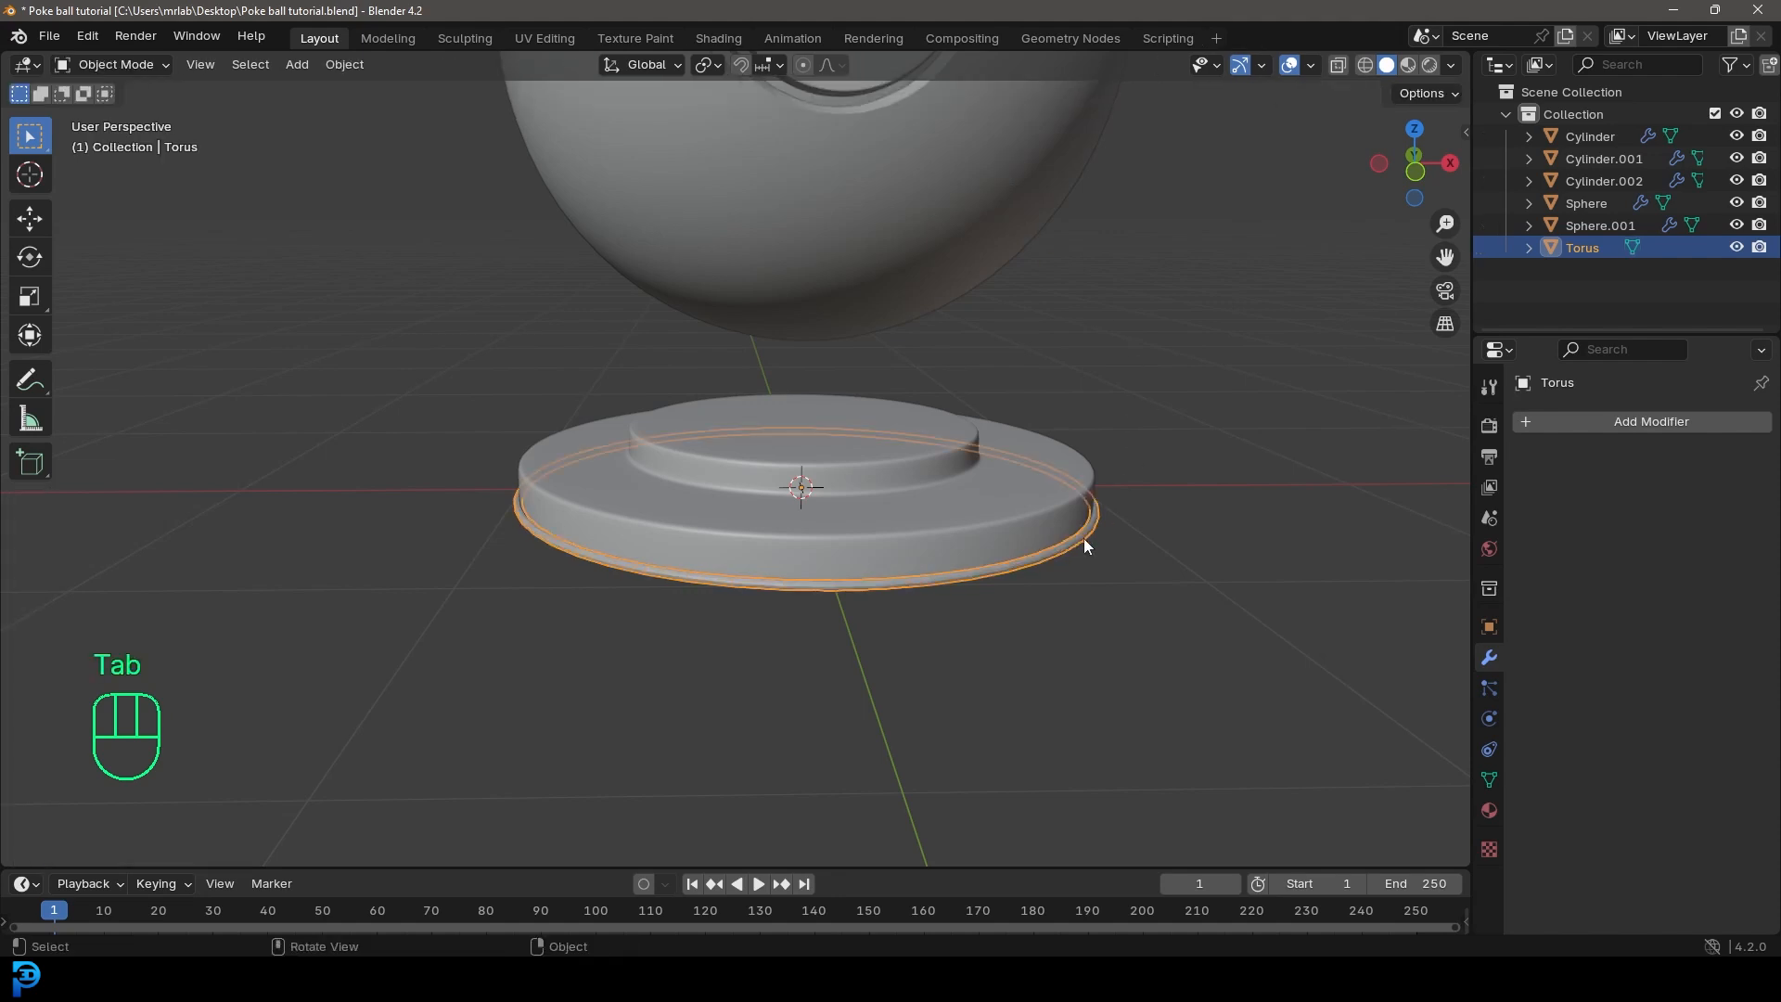
# Step: Scale the ring down and position it along Z around the base's raised tier, just above the lower disc
pyautogui.press('g')
pyautogui.press('z')
pyautogui.click(1277, 573)
pyautogui.press('s')
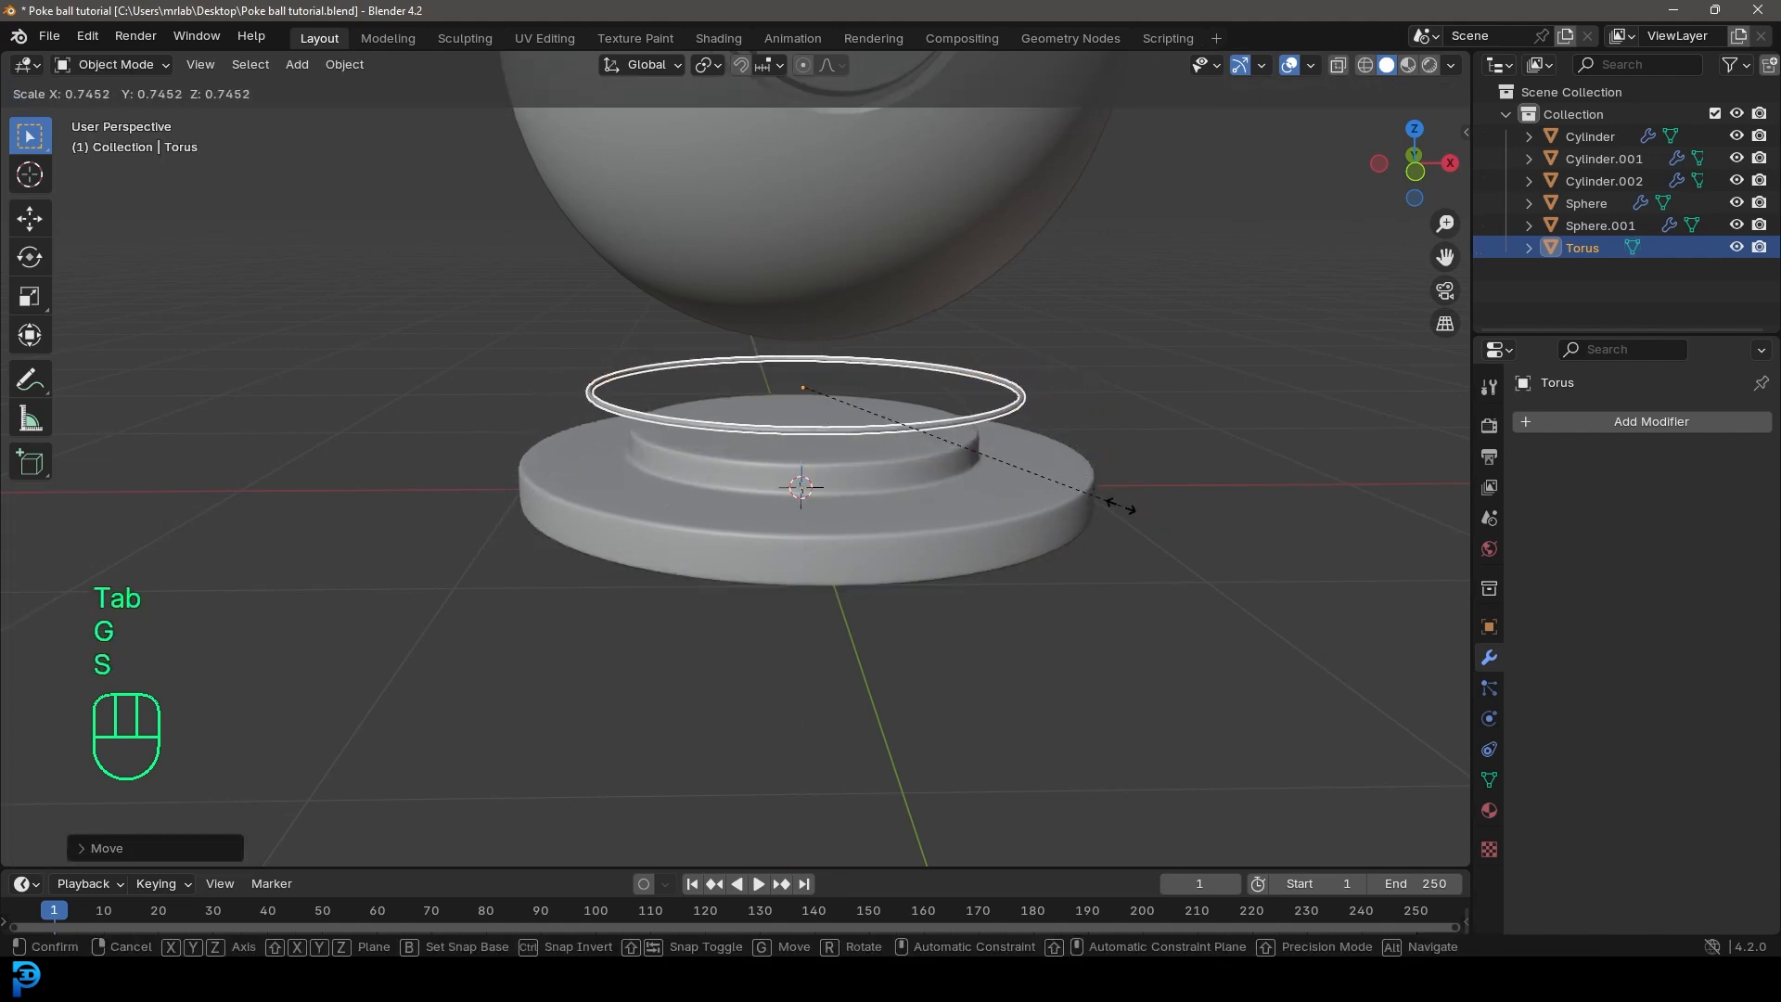
pyautogui.click(1104, 501)
pyautogui.press('KP_1')
pyautogui.press('g')
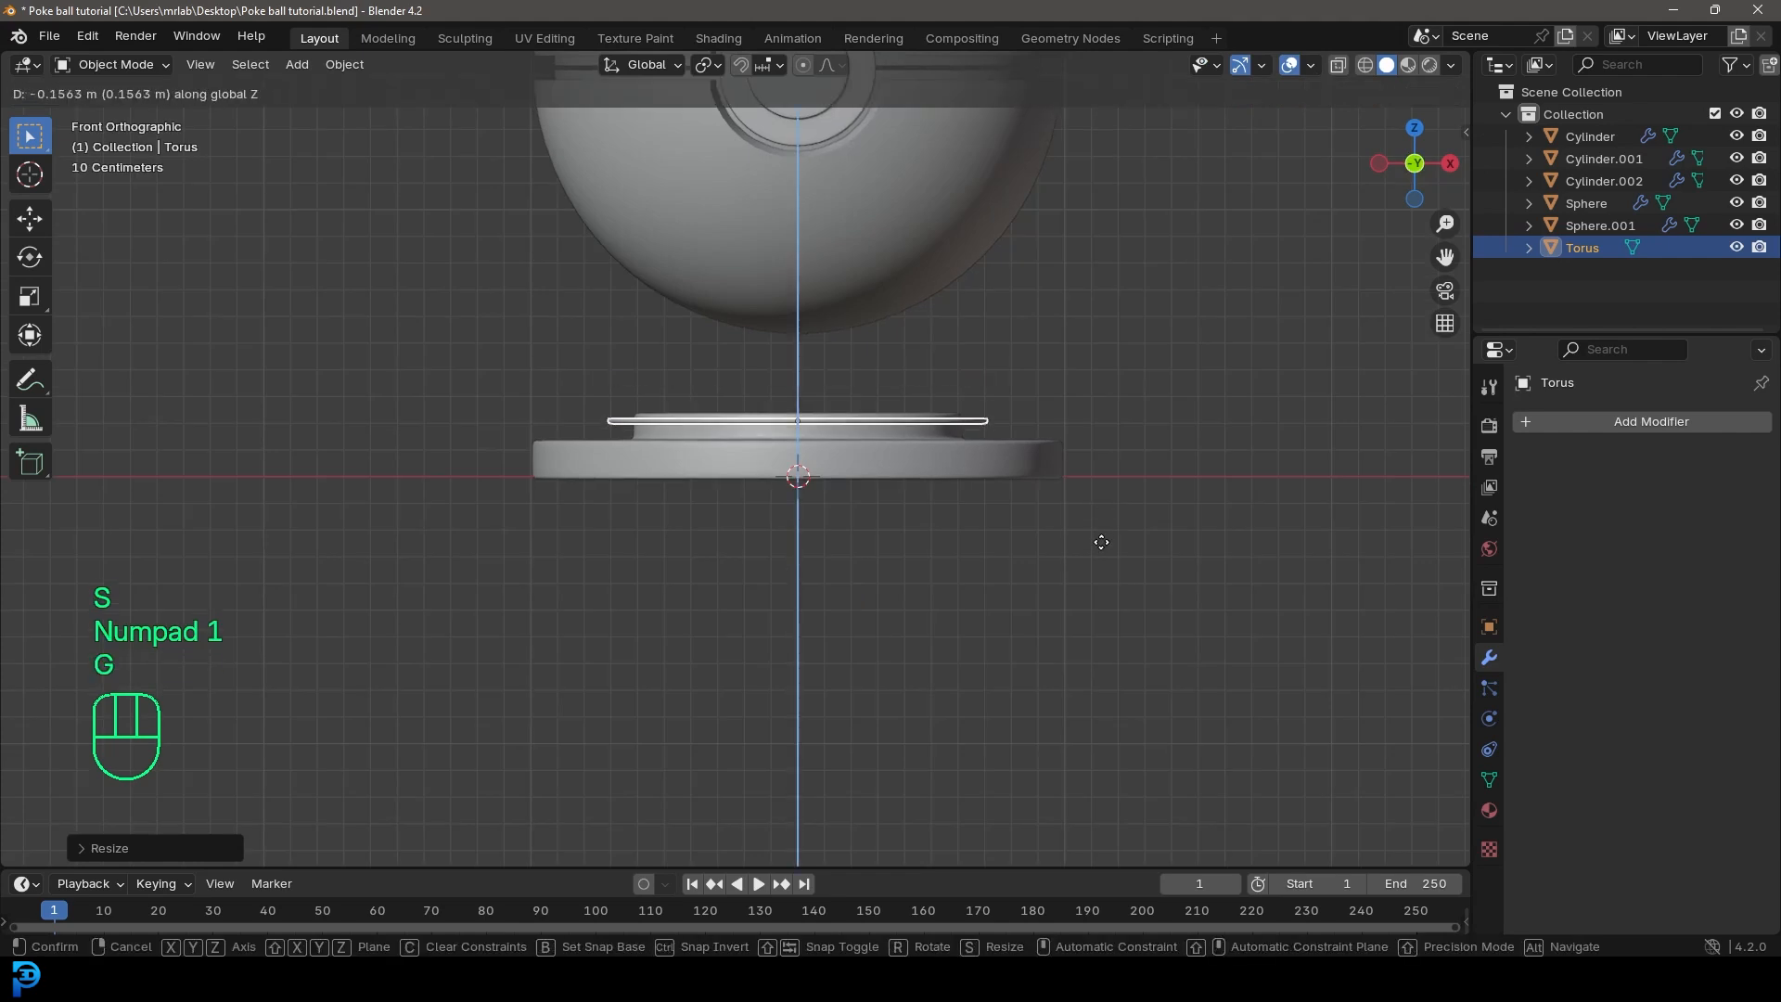
pyautogui.click(1101, 541)
# Step: Add an Array modifier to the ring
pyautogui.click(1611, 422)
pyautogui.click(1536, 414)
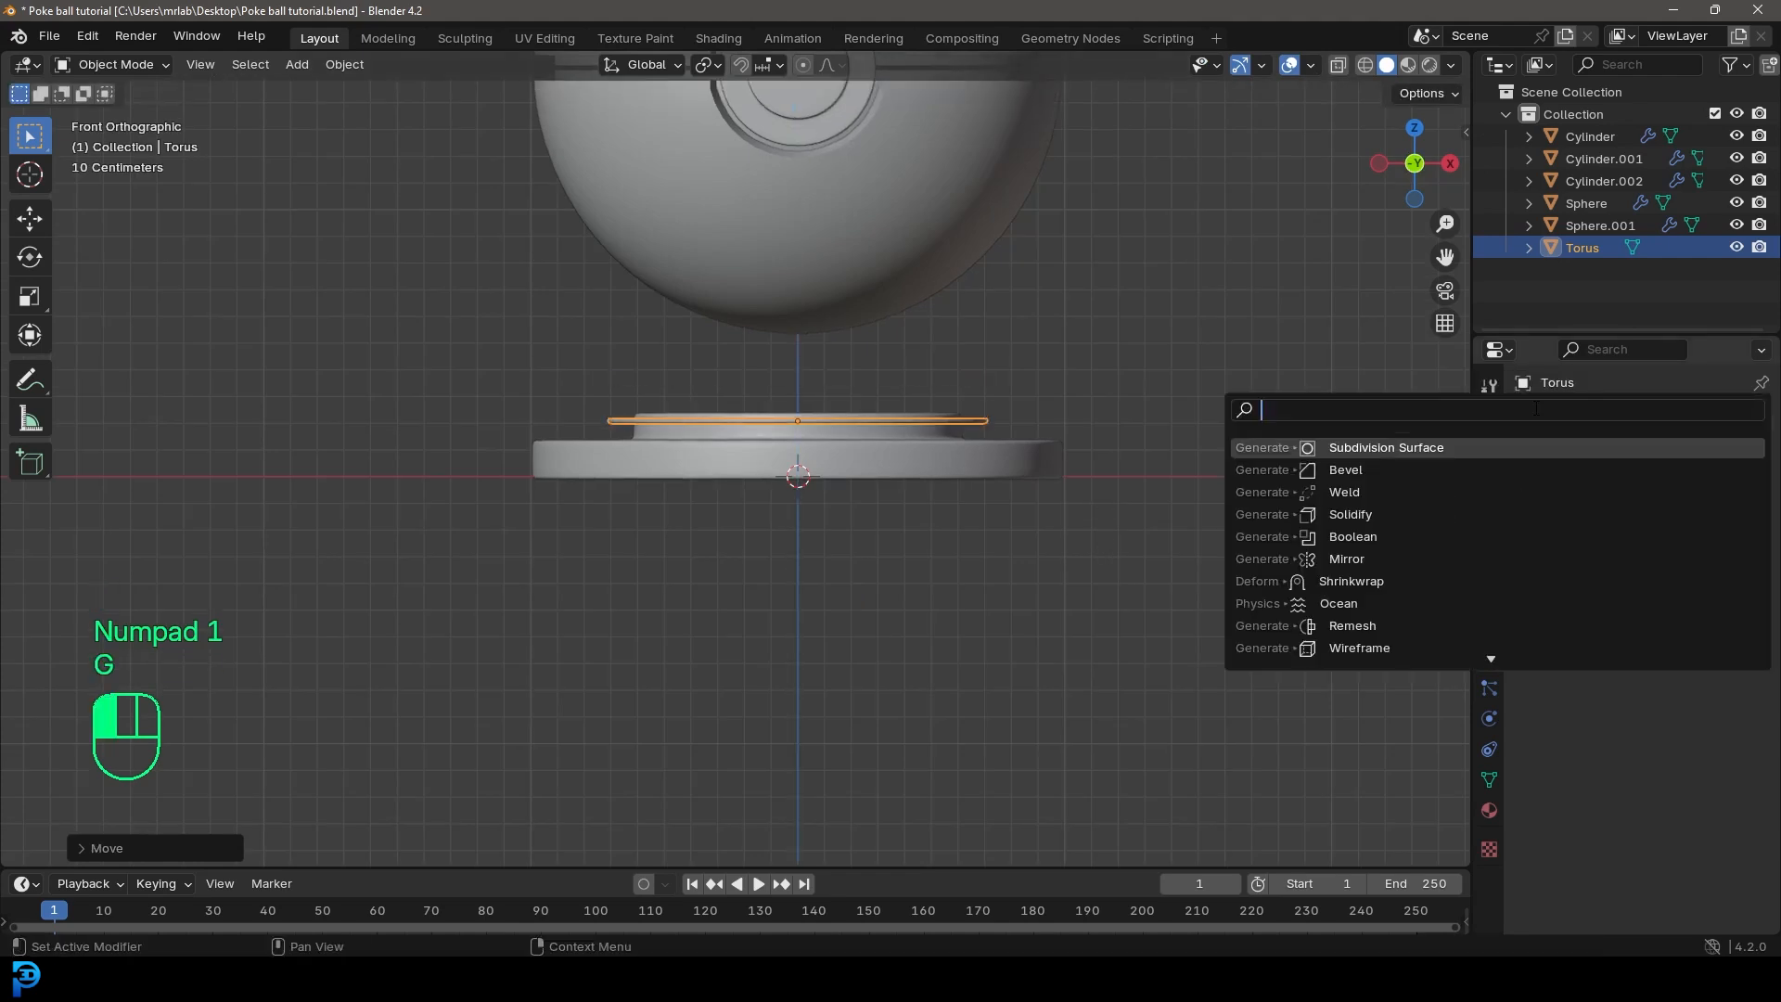
pyautogui.write('arra')
pyautogui.click(1379, 447)
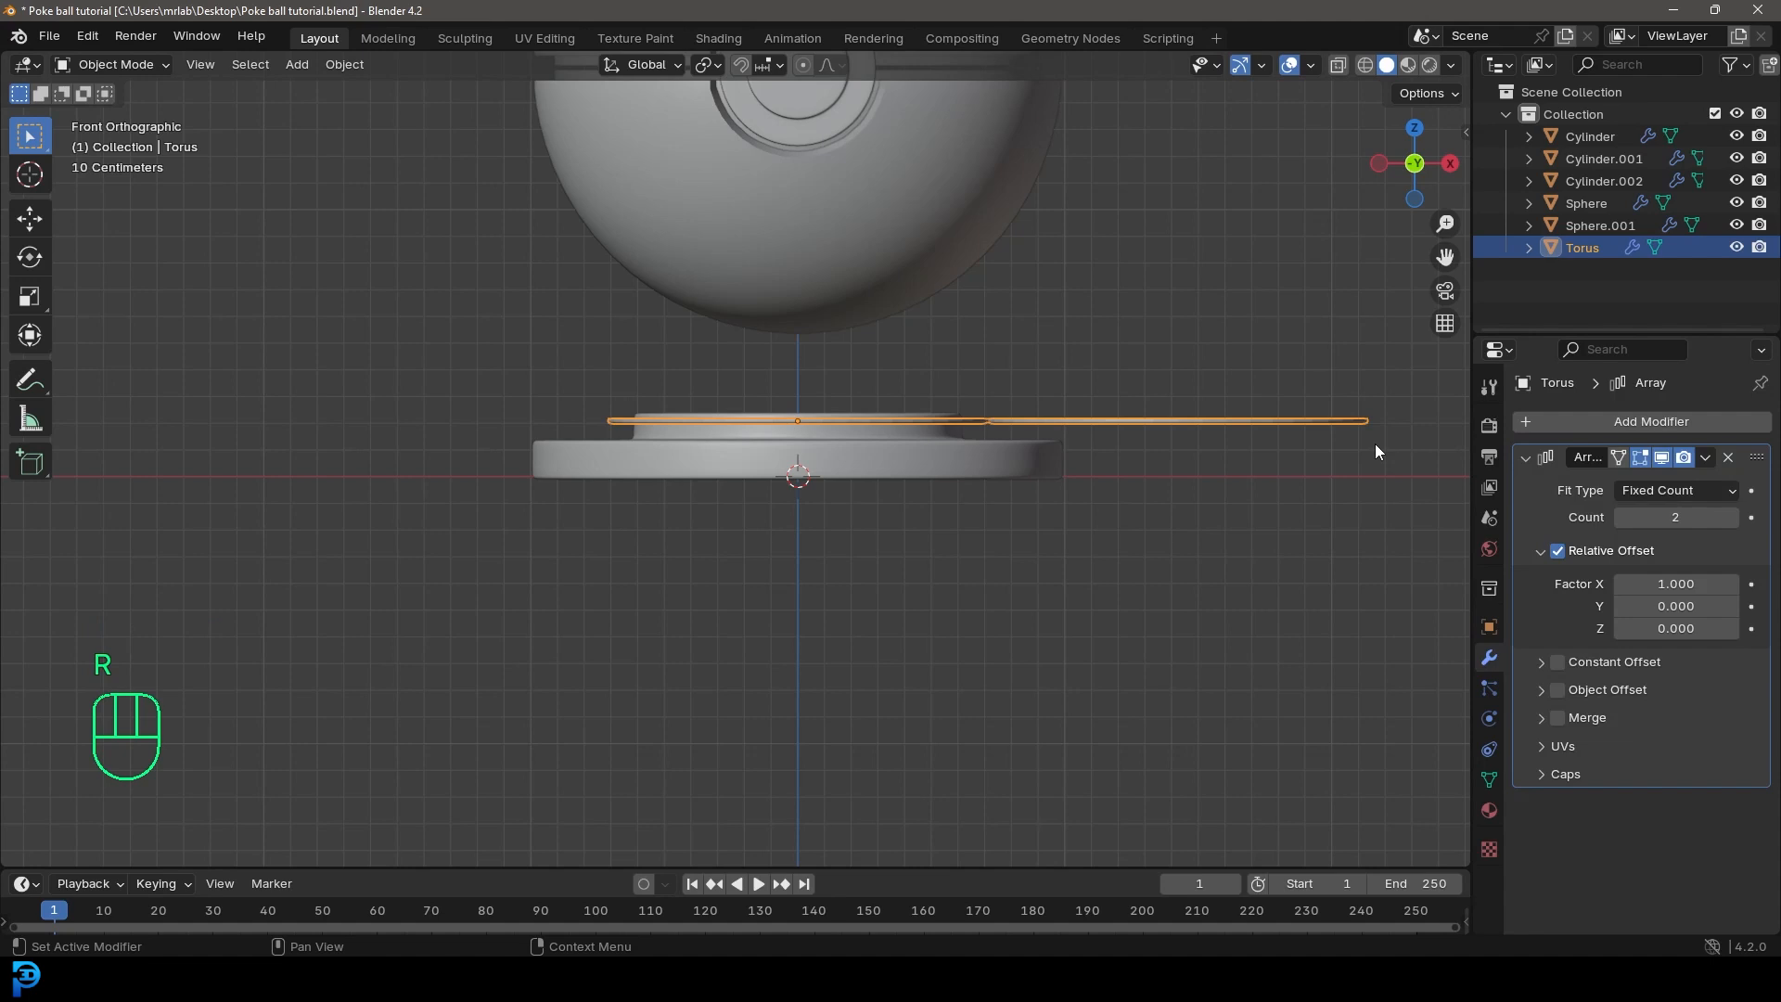
# Step: Stack 4 copies of the ring vertically by setting the array's relative offset to 0 in X and 3.740 in Z
pyautogui.click(1684, 630)
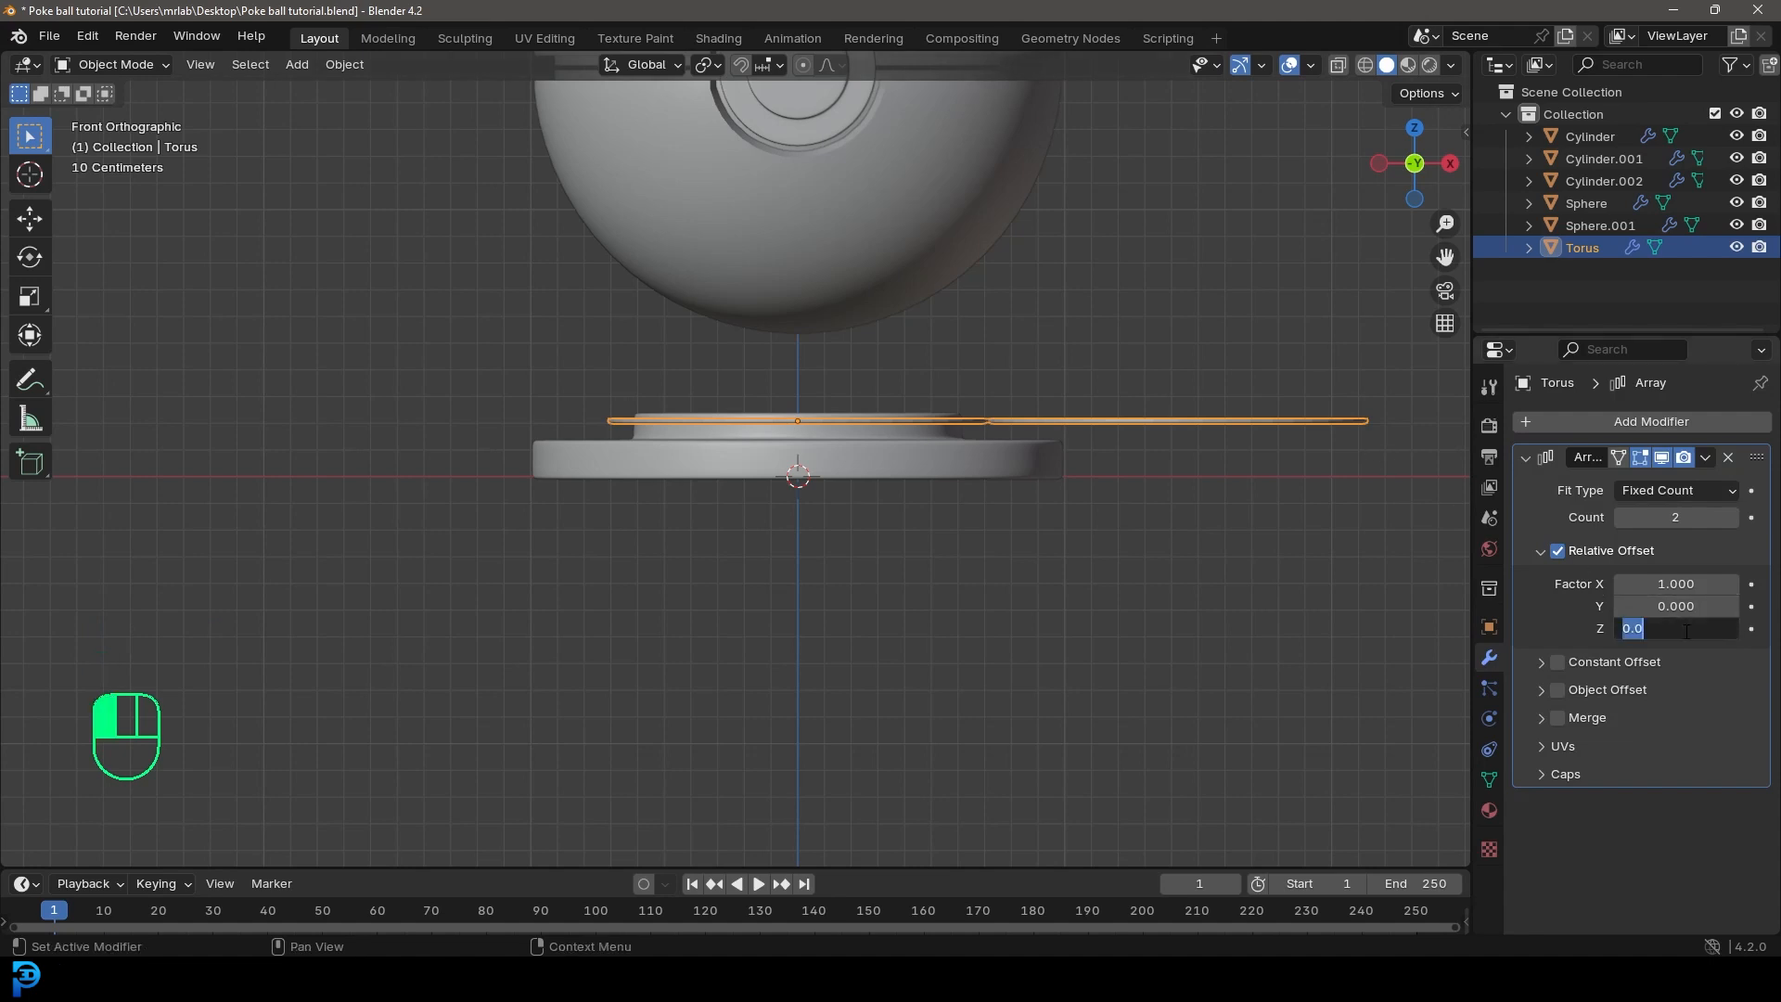
pyautogui.write('1')
pyautogui.press('Return')
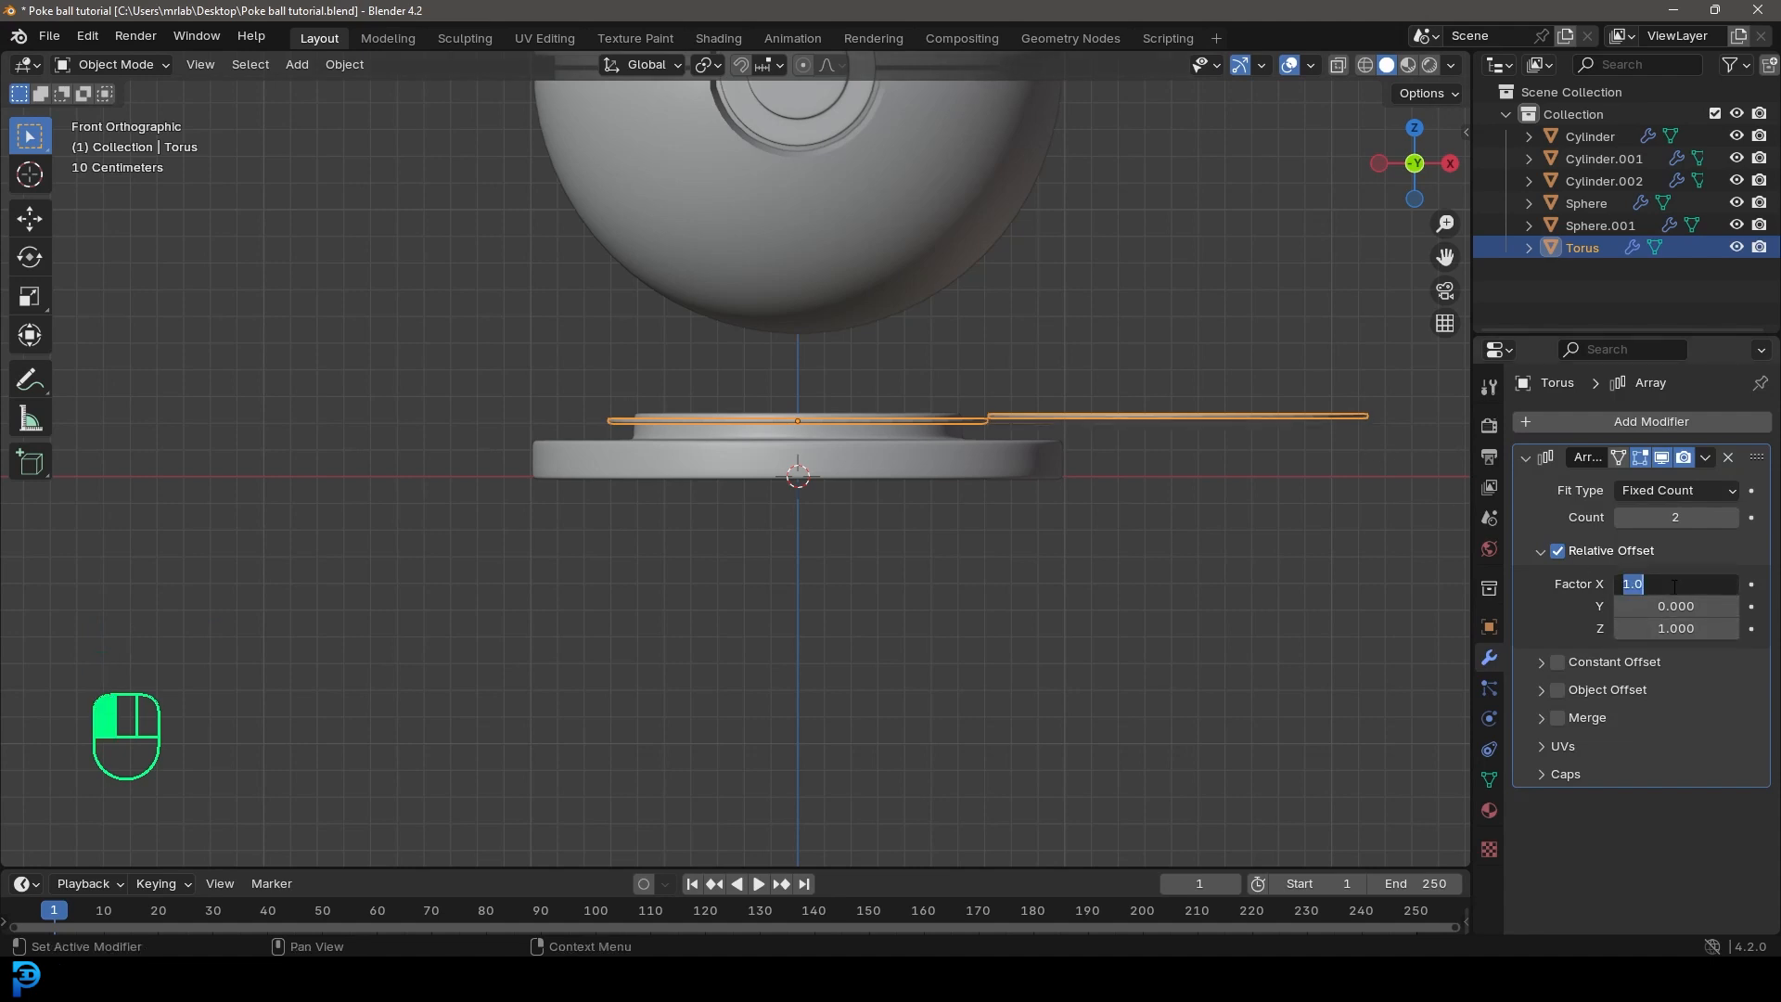
pyautogui.write('0')
pyautogui.press('Return')
pyautogui.keyDown('shift'); pyautogui.moveTo(1675, 628); pyautogui.dragTo(1712, 628); pyautogui.keyUp('shift')
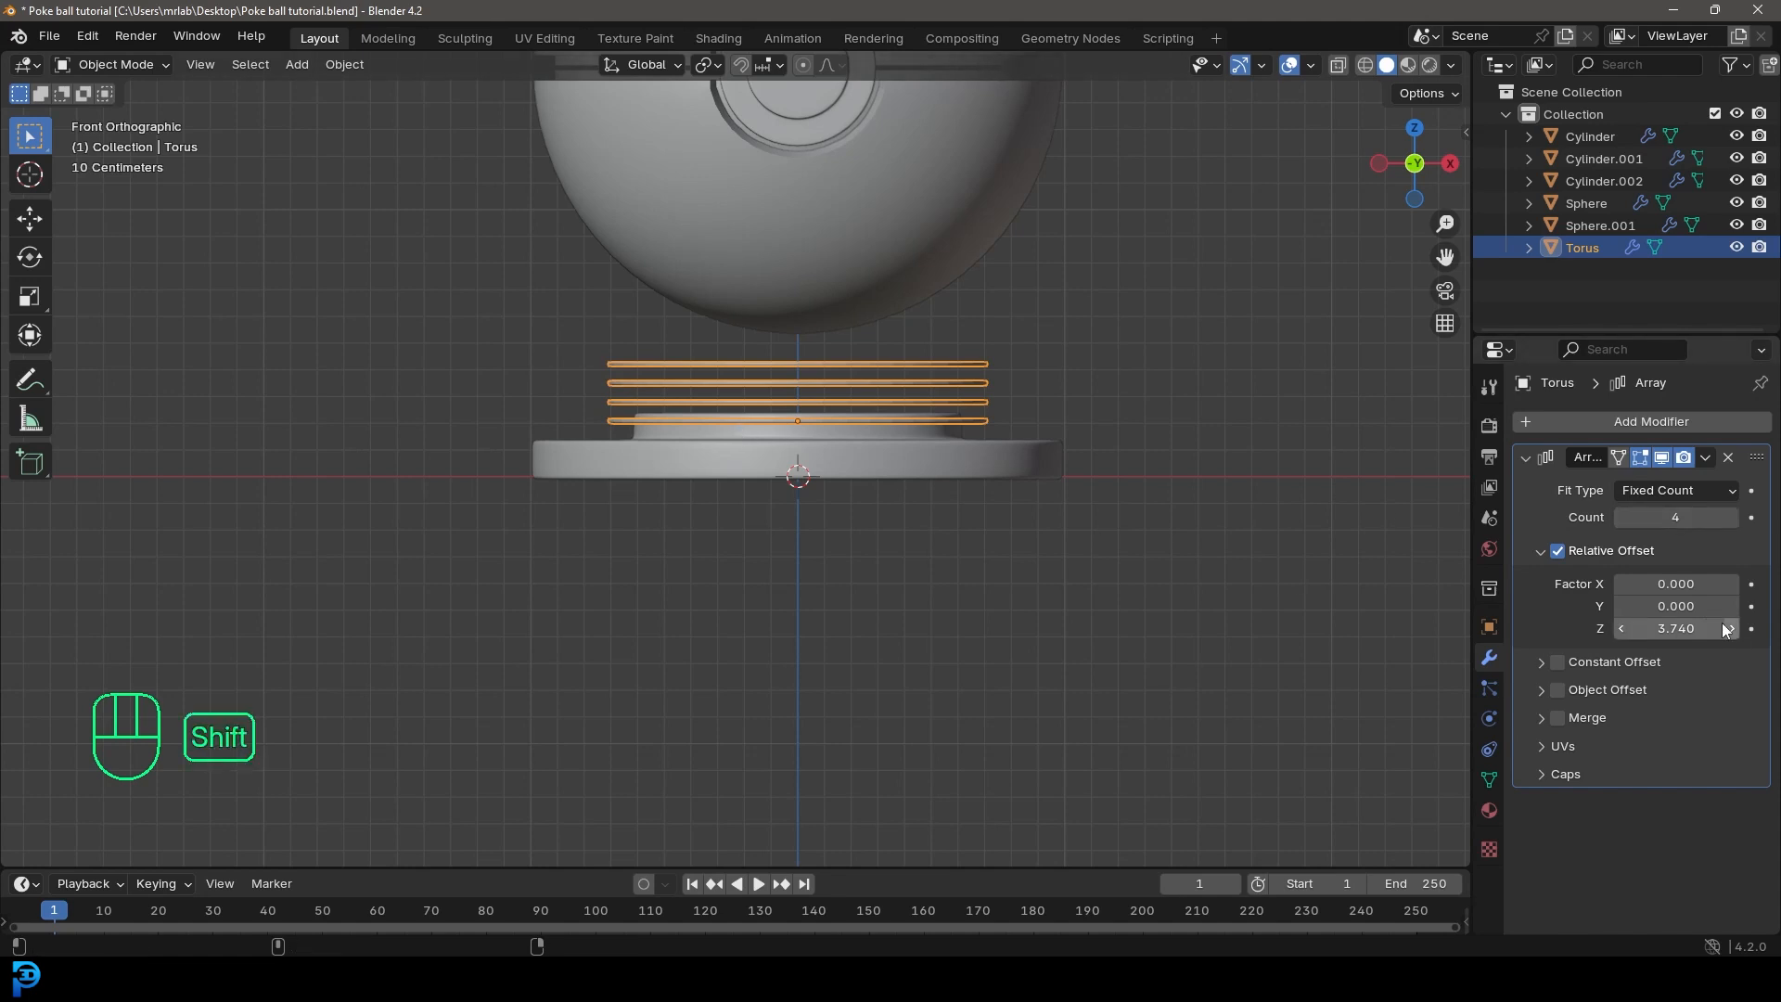
# Step: Set the ring array to 5 copies with a relative Z offset of 2.870 and shade the rings smooth
pyautogui.click(1730, 517)
pyautogui.keyDown('shift'); pyautogui.moveTo(1702, 628); pyautogui.dragTo(1660, 628); pyautogui.keyUp('shift')
pyautogui.press('g')
pyautogui.press('z')
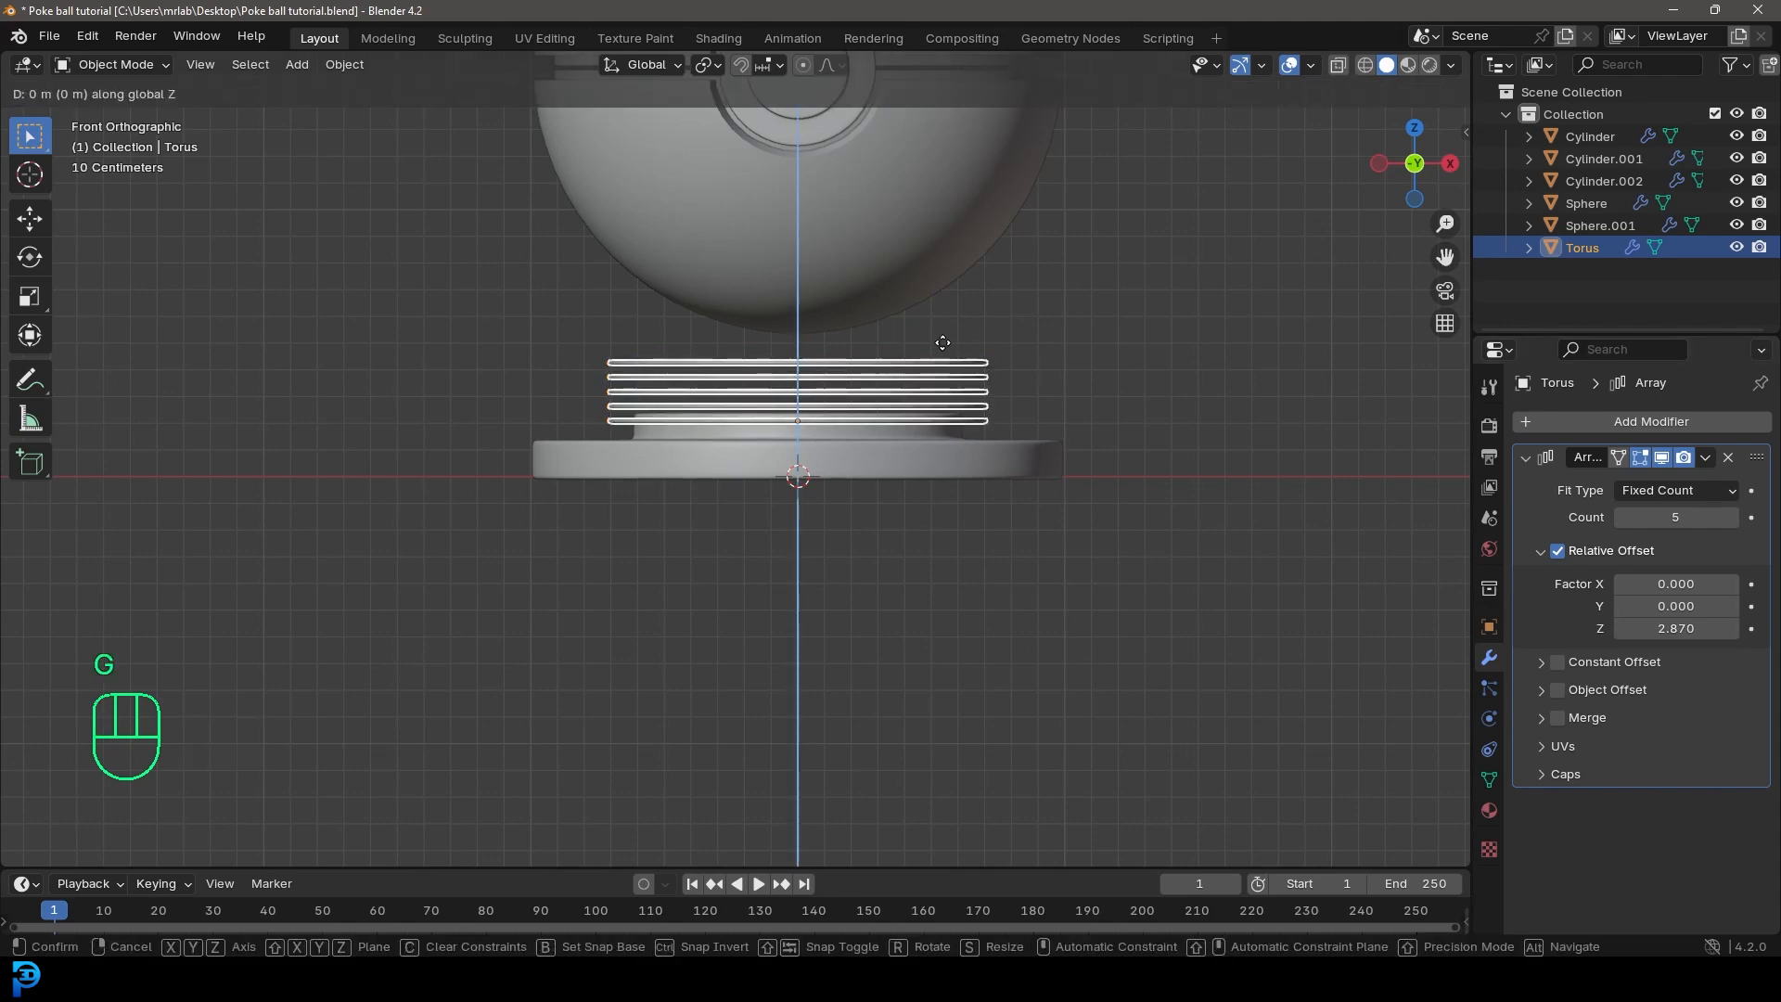
pyautogui.click(943, 349)
pyautogui.rightClick(917, 382)
pyautogui.click(822, 382)
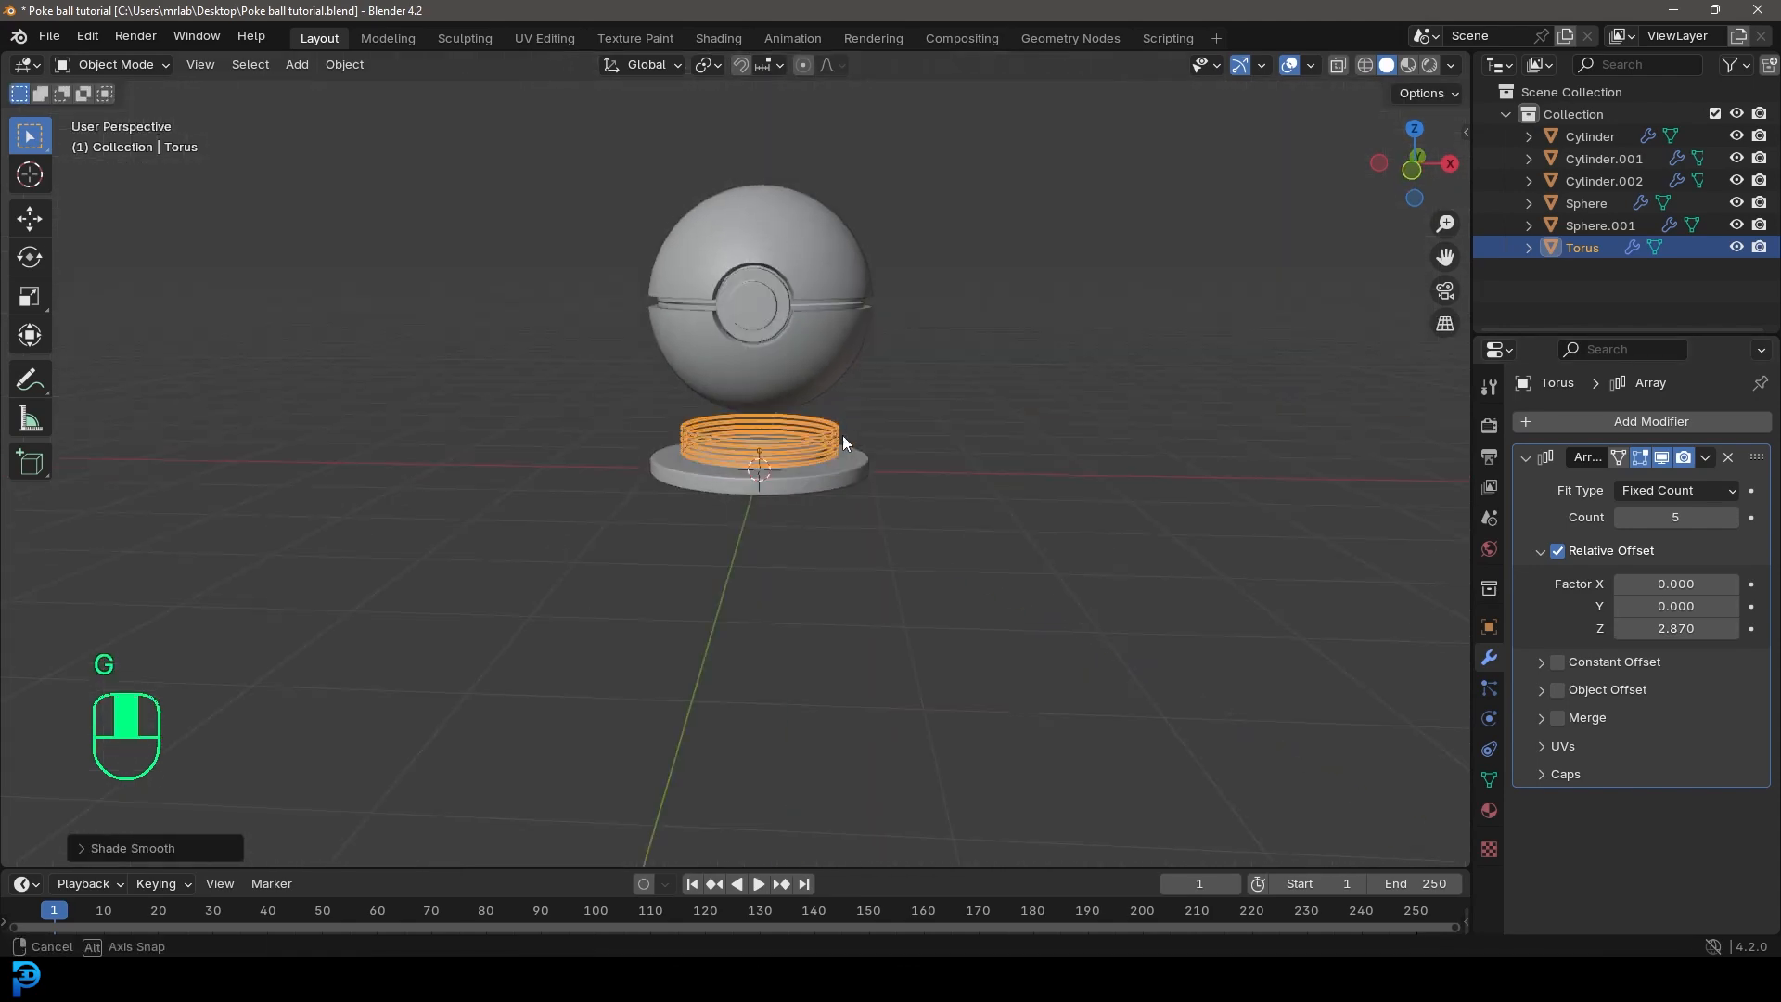
pyautogui.hotkey('alt', 'a')
# Step: Add a plane mesh at the base and scale it up into a large ground surface around the display
pyautogui.hotkey('shift', 'a')
pyautogui.moveTo(829, 380)
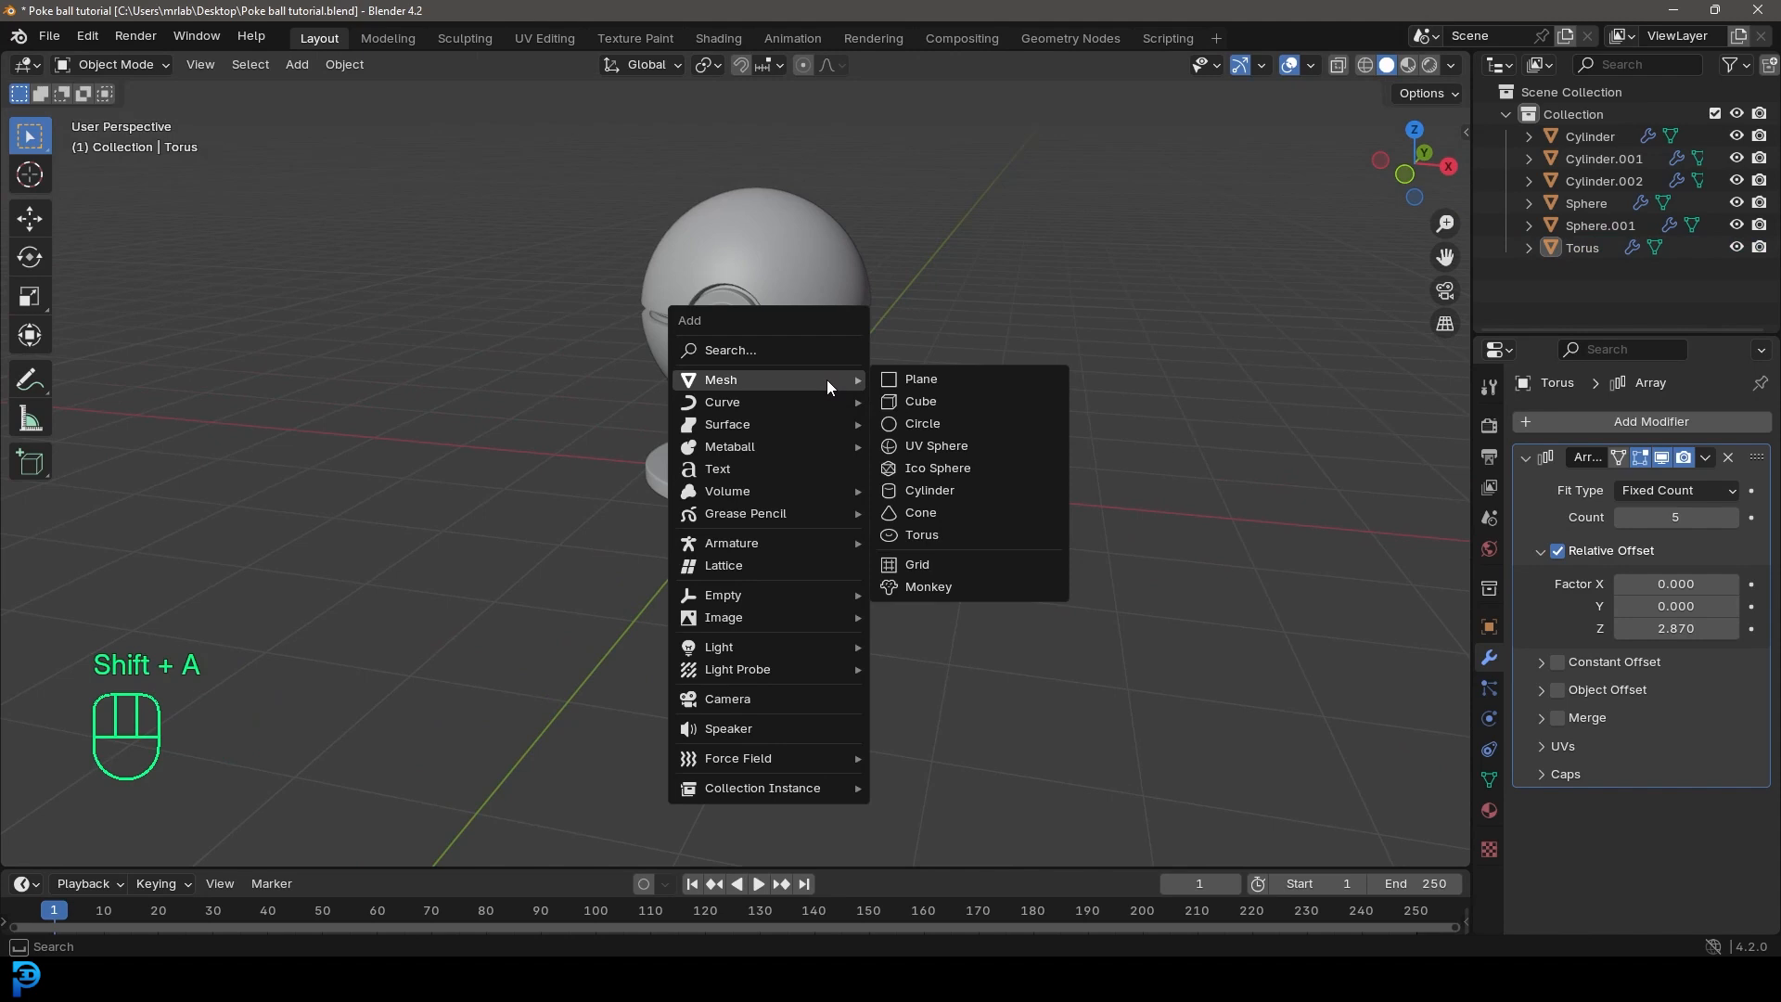
pyautogui.click(937, 375)
pyautogui.scroll(-3, 927, 389)
pyautogui.press('s')
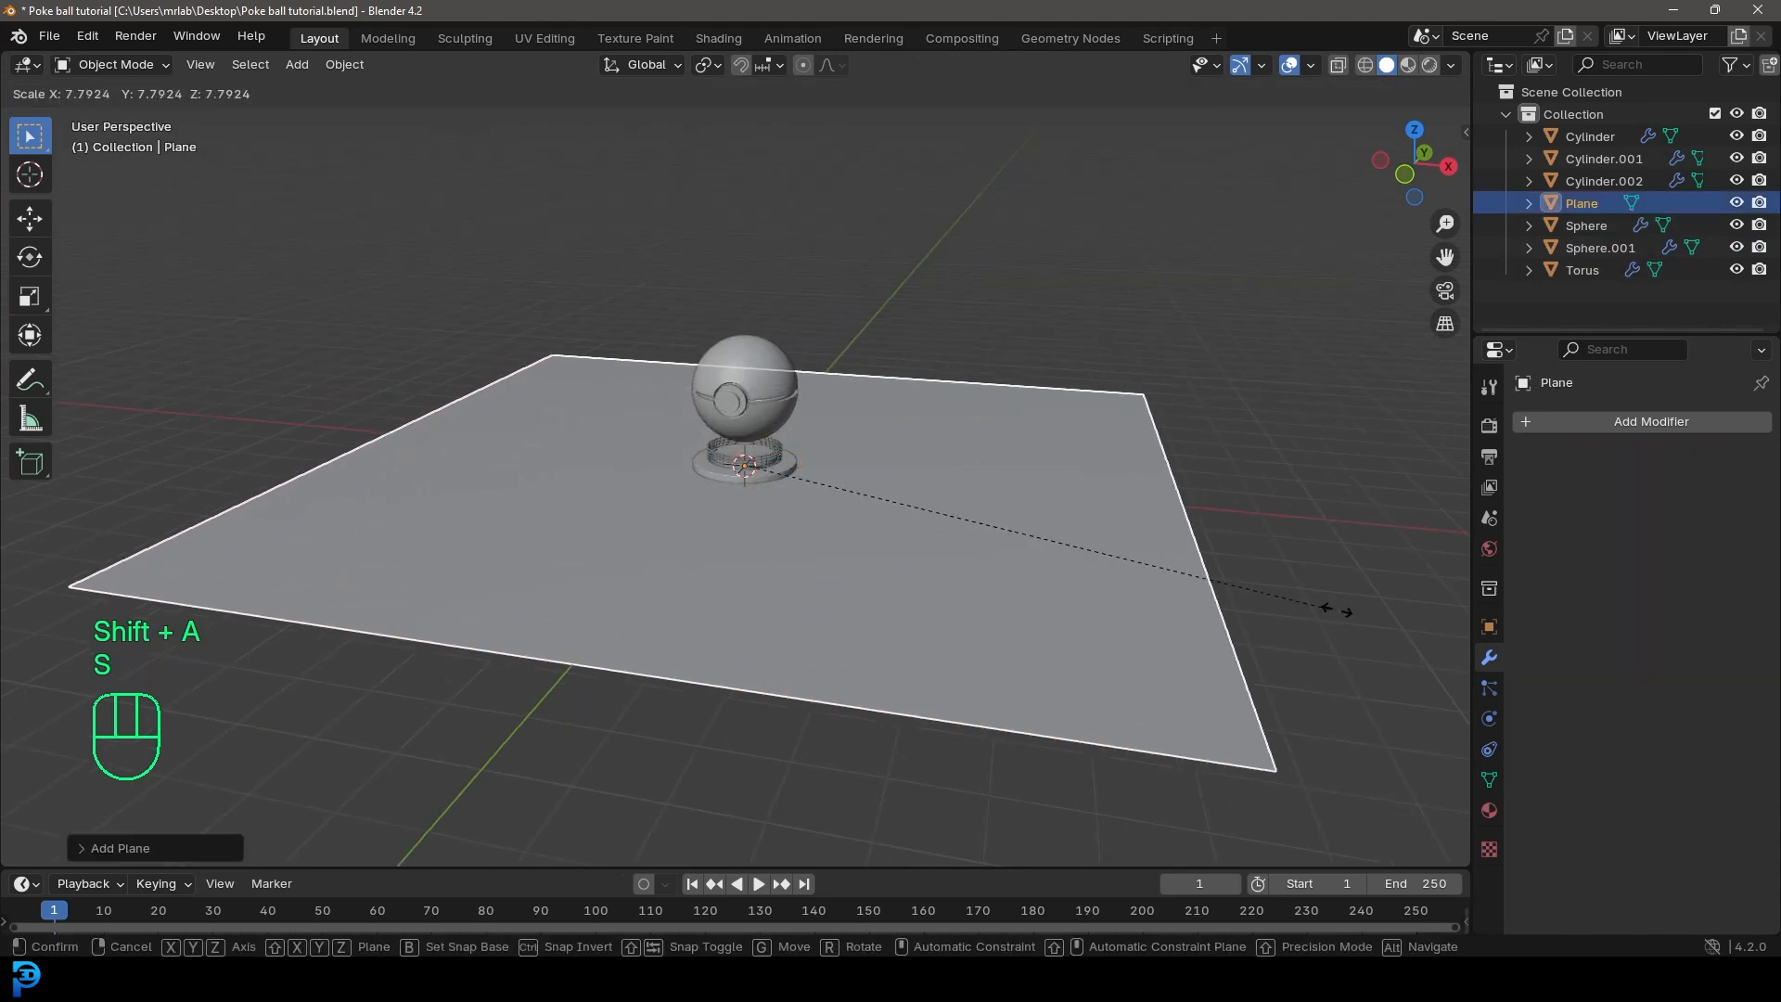
pyautogui.click(1039, 382)
pyautogui.scroll(-3, 877, 410)
pyautogui.scroll(5, 877, 410)
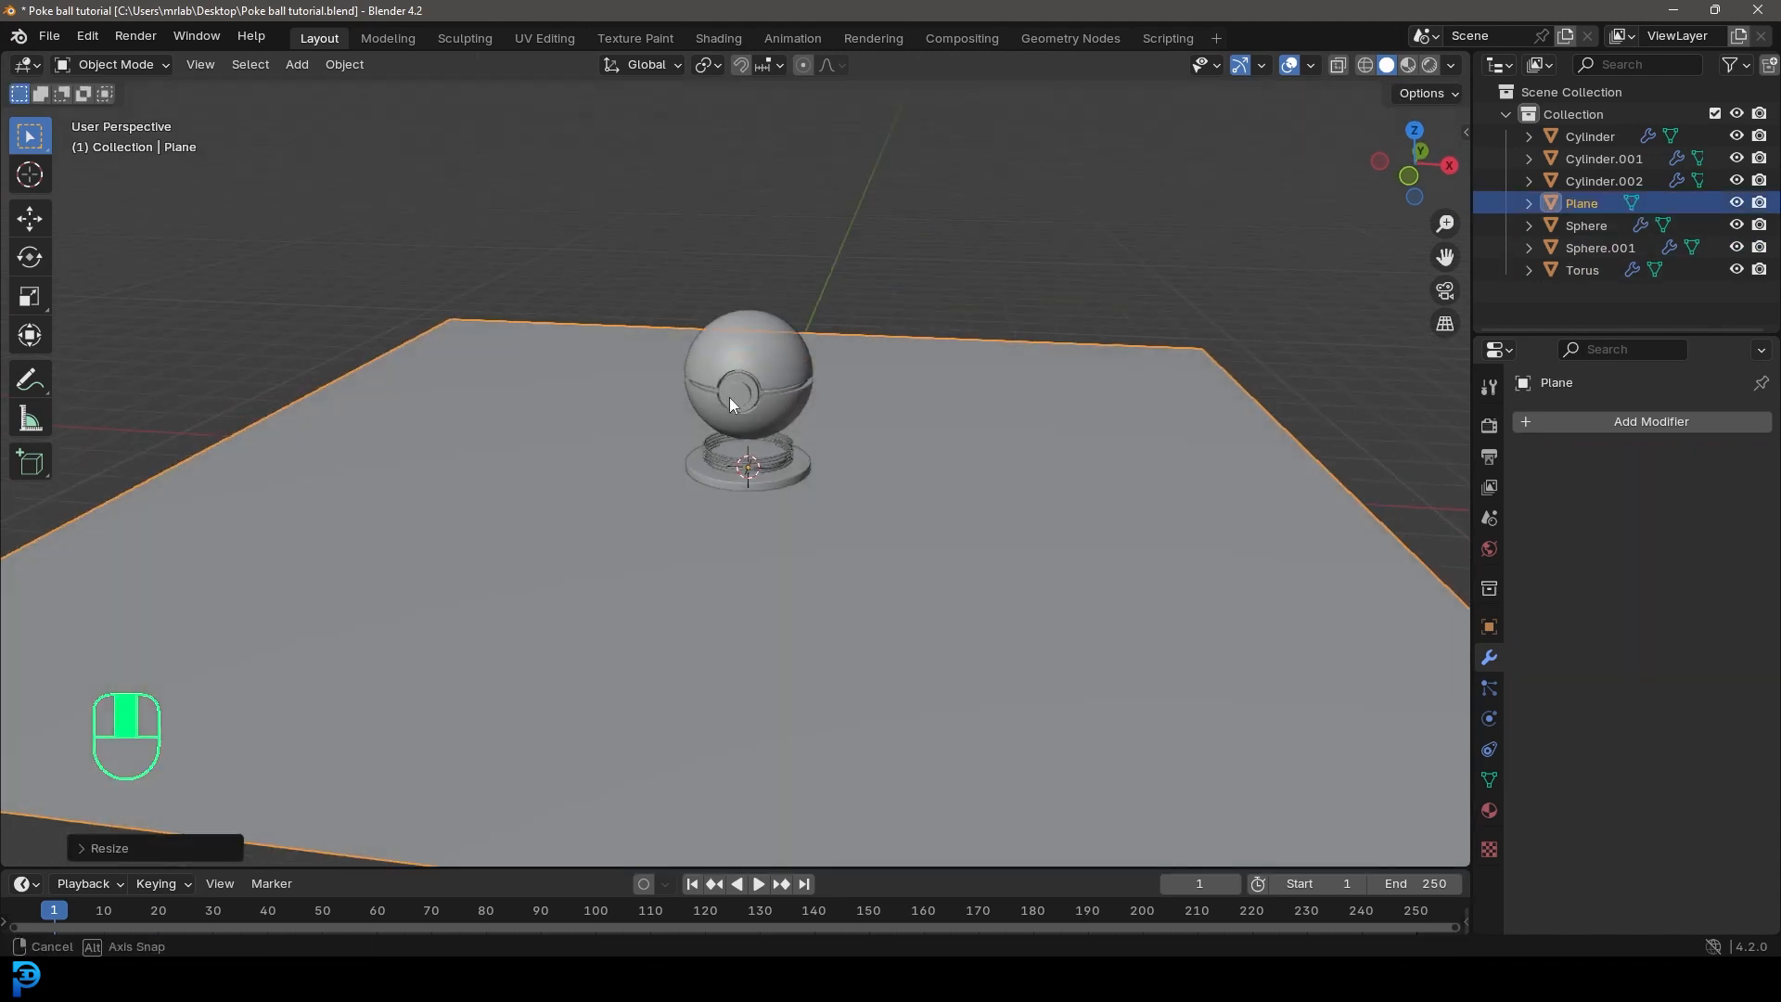
# Step: Add a camera aimed like the current low front view of the ball and look through it
pyautogui.moveTo(878, 489); pyautogui.dragTo(821, 469, button='middle')
pyautogui.scroll(2, 843, 432)
pyautogui.keyDown('shift'); pyautogui.moveTo(822, 471); pyautogui.dragTo(866, 452, button='middle'); pyautogui.keyUp('shift')
pyautogui.hotkey('shift', 'a')
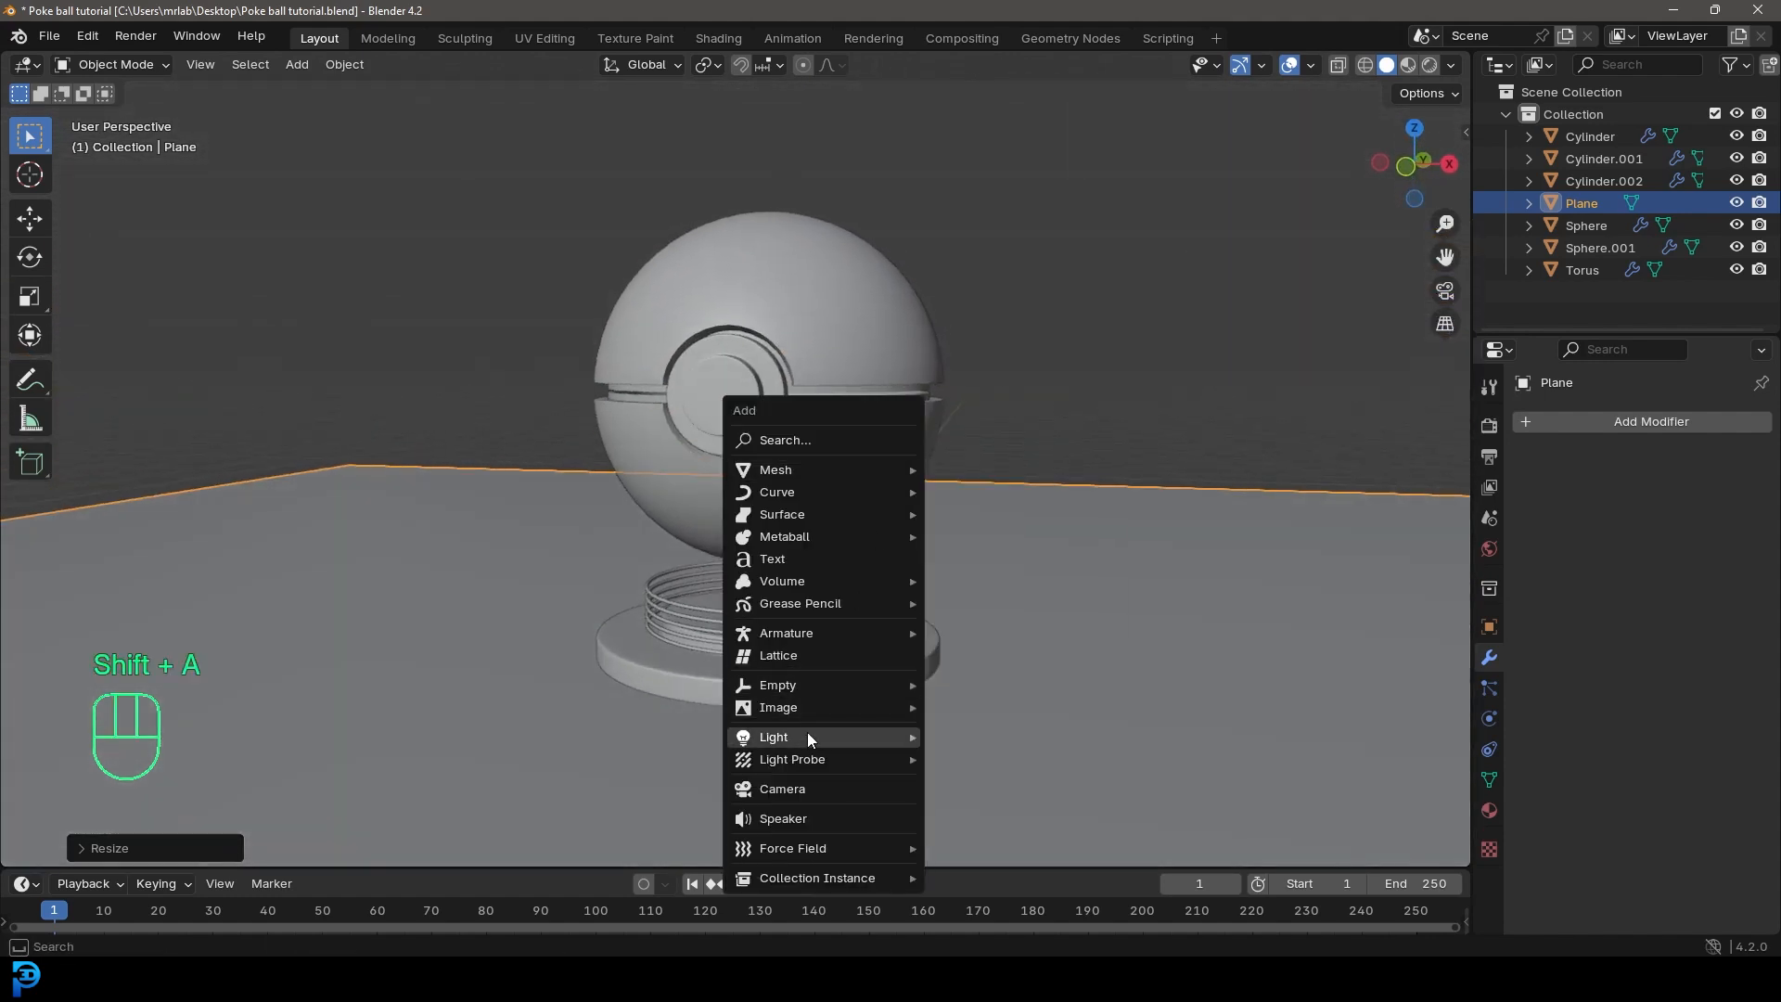
pyautogui.click(801, 787)
pyautogui.press('KP_0')
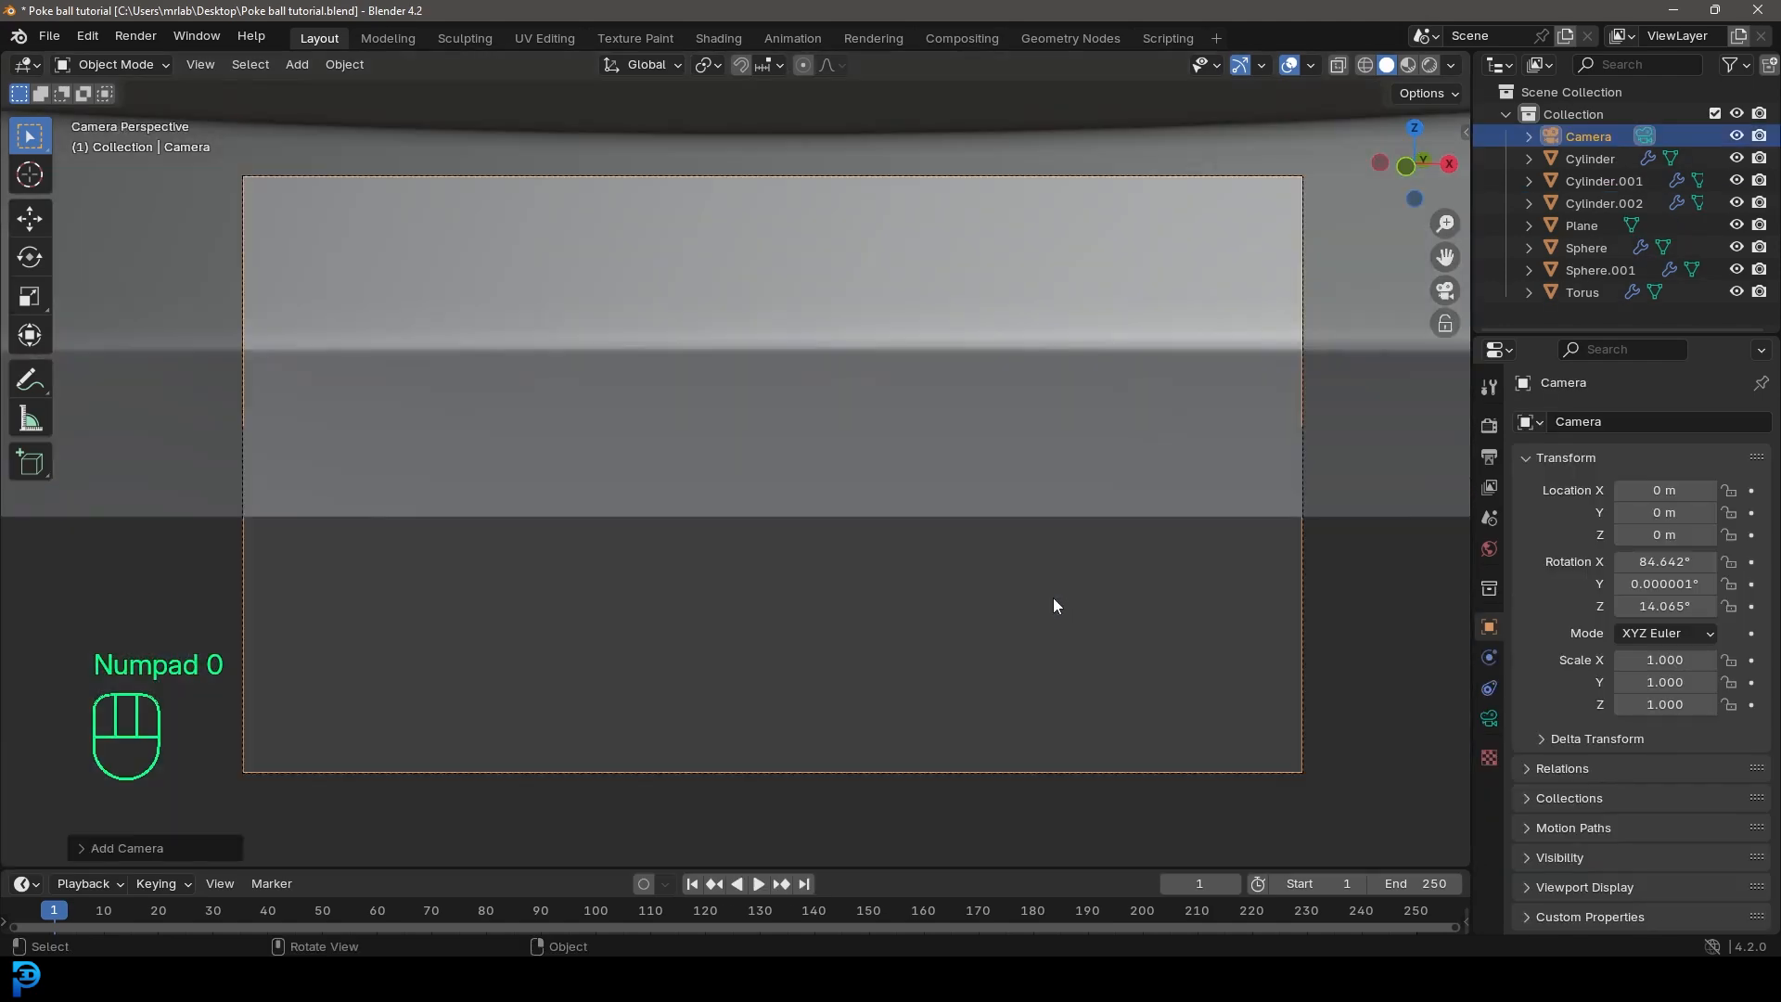
# Step: Raise the camera along Z to about 1.28 m and pull it back out of the ball
pyautogui.press('g')
pyautogui.press('z')
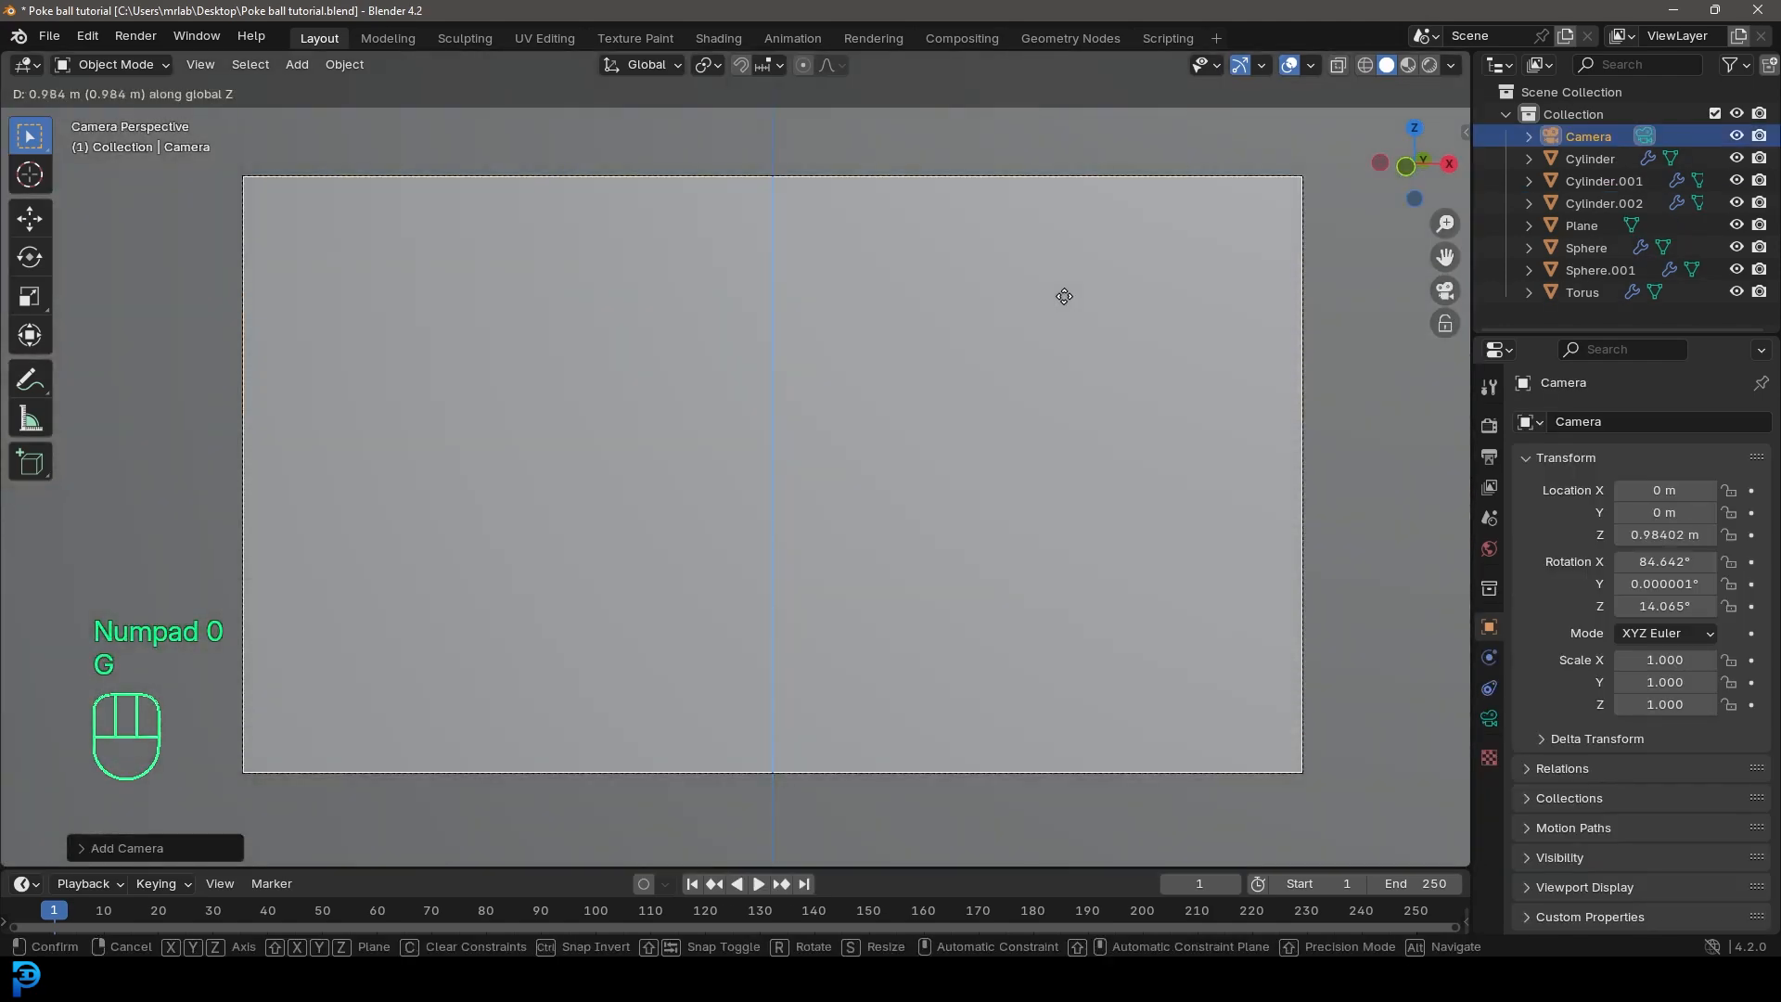
pyautogui.click(1067, 223)
pyautogui.press('g')
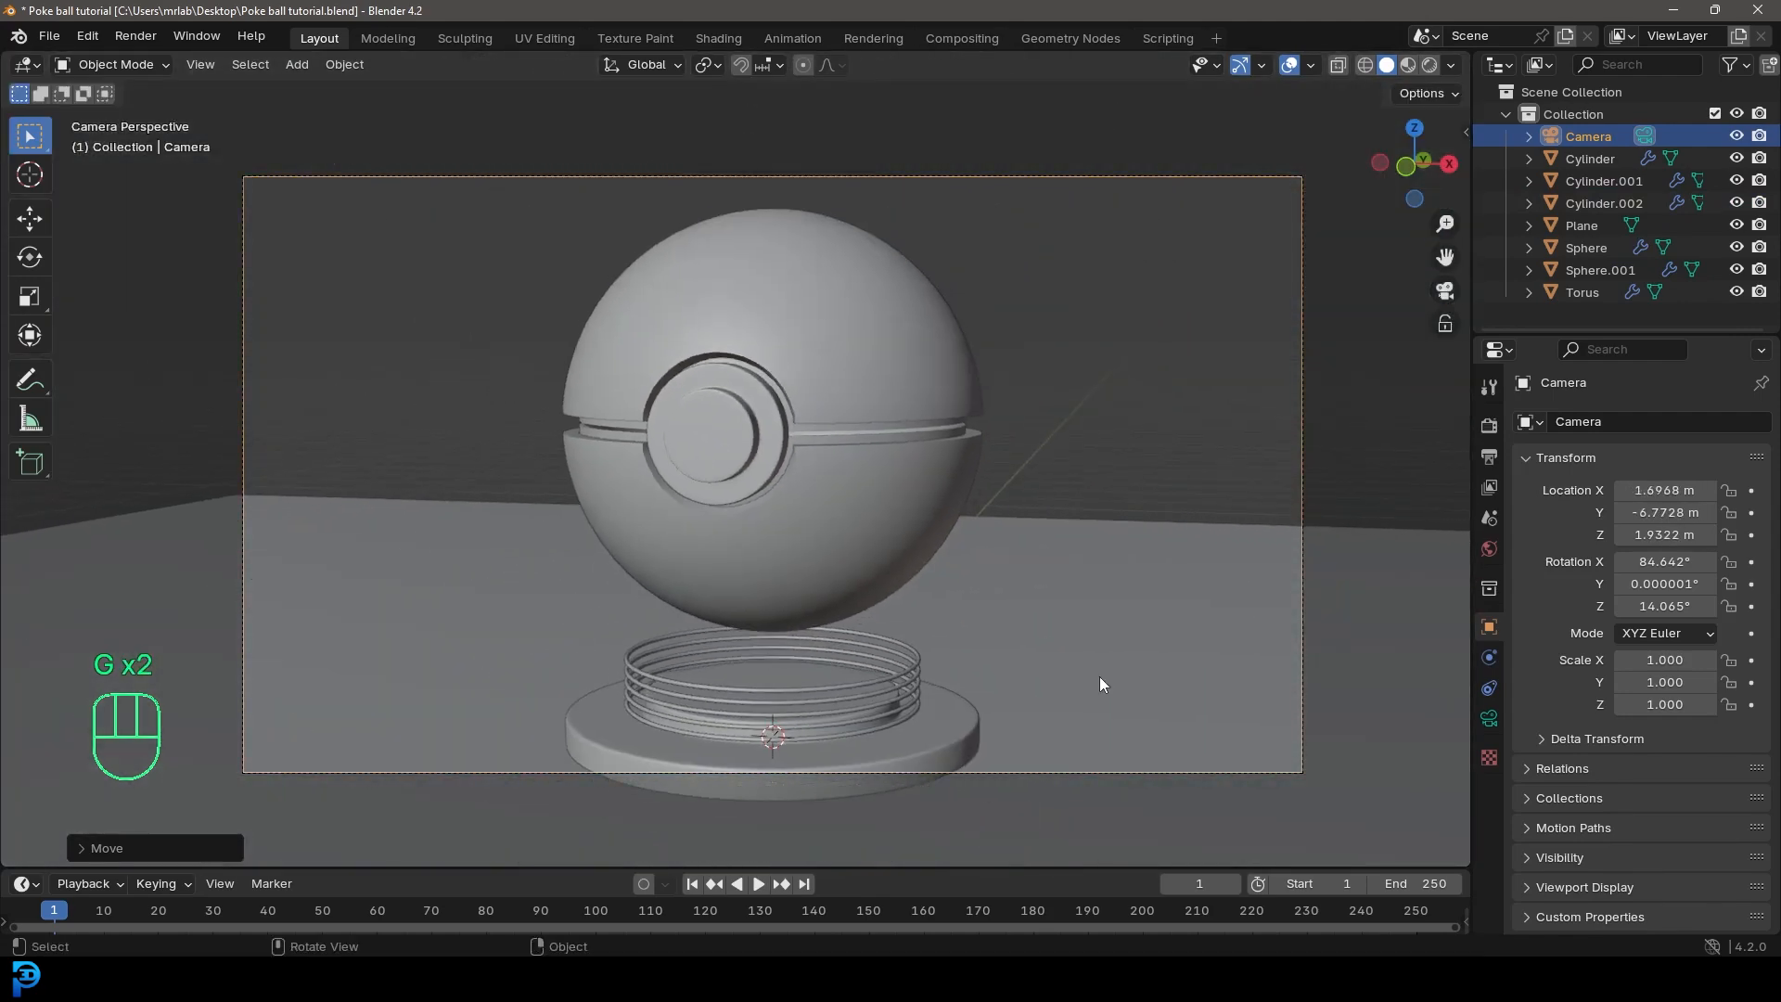
pyautogui.click(957, 490)
# Step: Move the camera to about X 1.85 m, Y -8.09 m, Z 1.88 m so it frames the ball and base
pyautogui.scroll(-4, 957, 490)
pyautogui.moveTo(957, 489); pyautogui.dragTo(584, 562, button='middle')
pyautogui.scroll(-5, 824, 532)
pyautogui.scroll(6, 584, 562)
pyautogui.press('g')
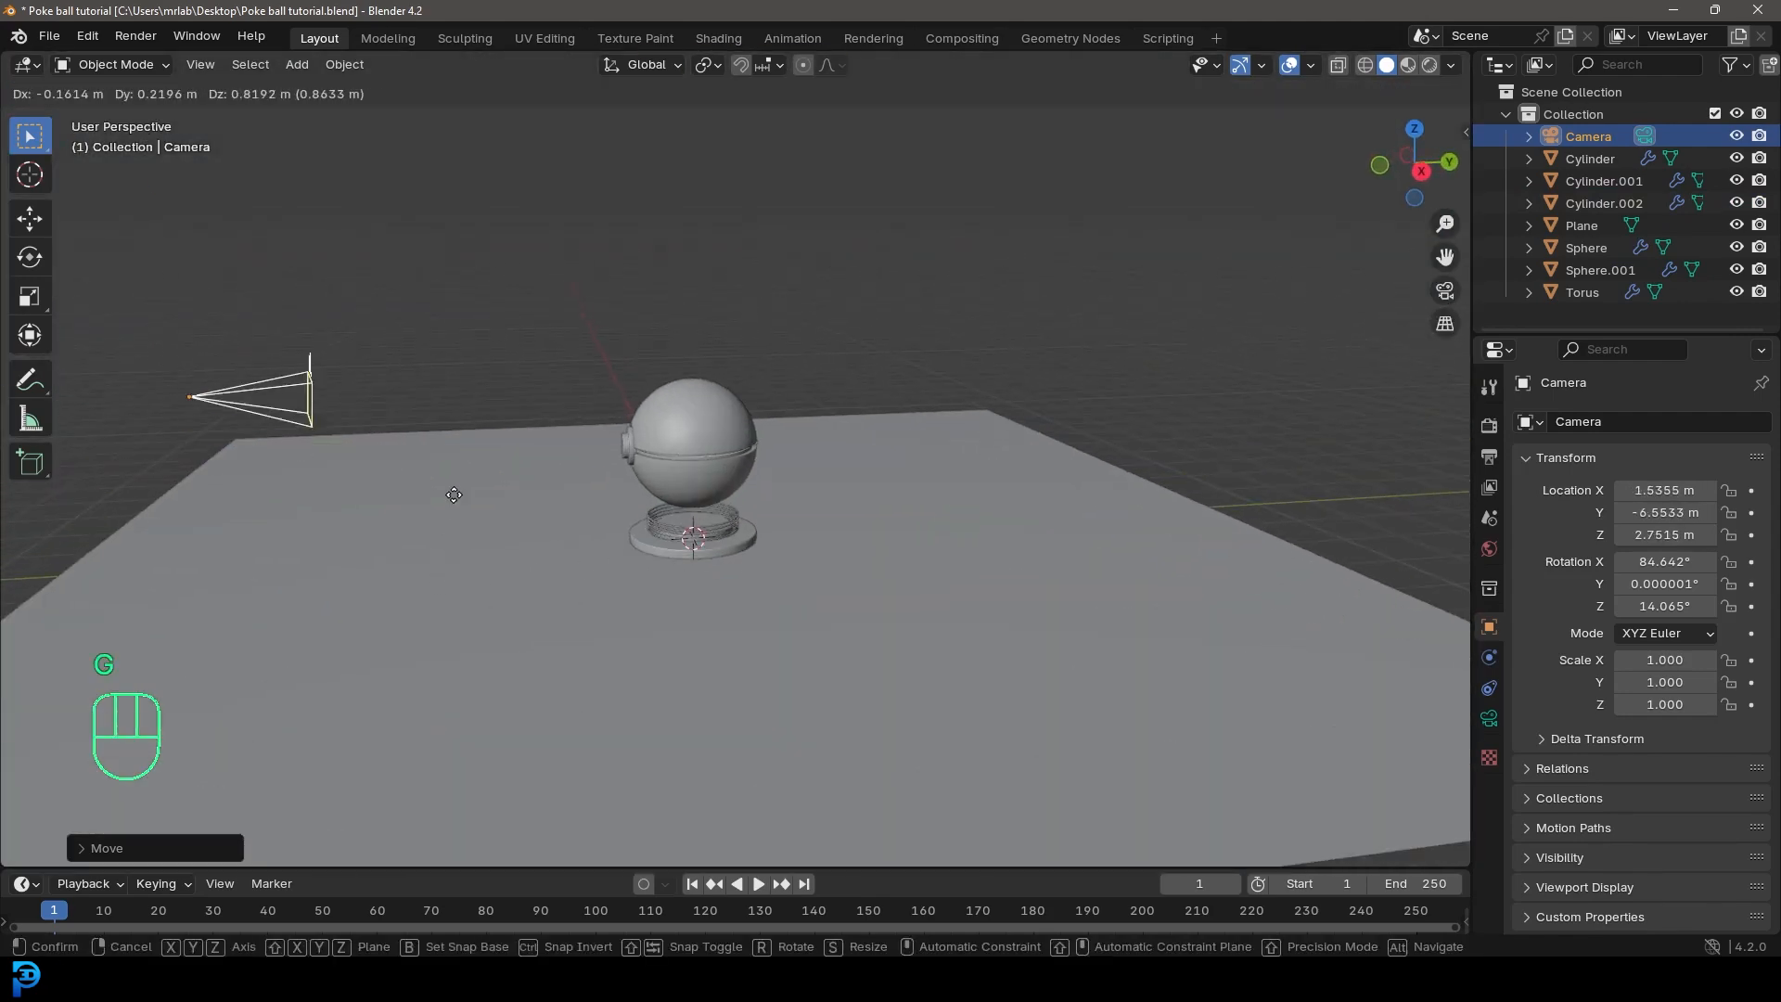
pyautogui.click(464, 474)
pyautogui.press('g')
pyautogui.click(444, 448)
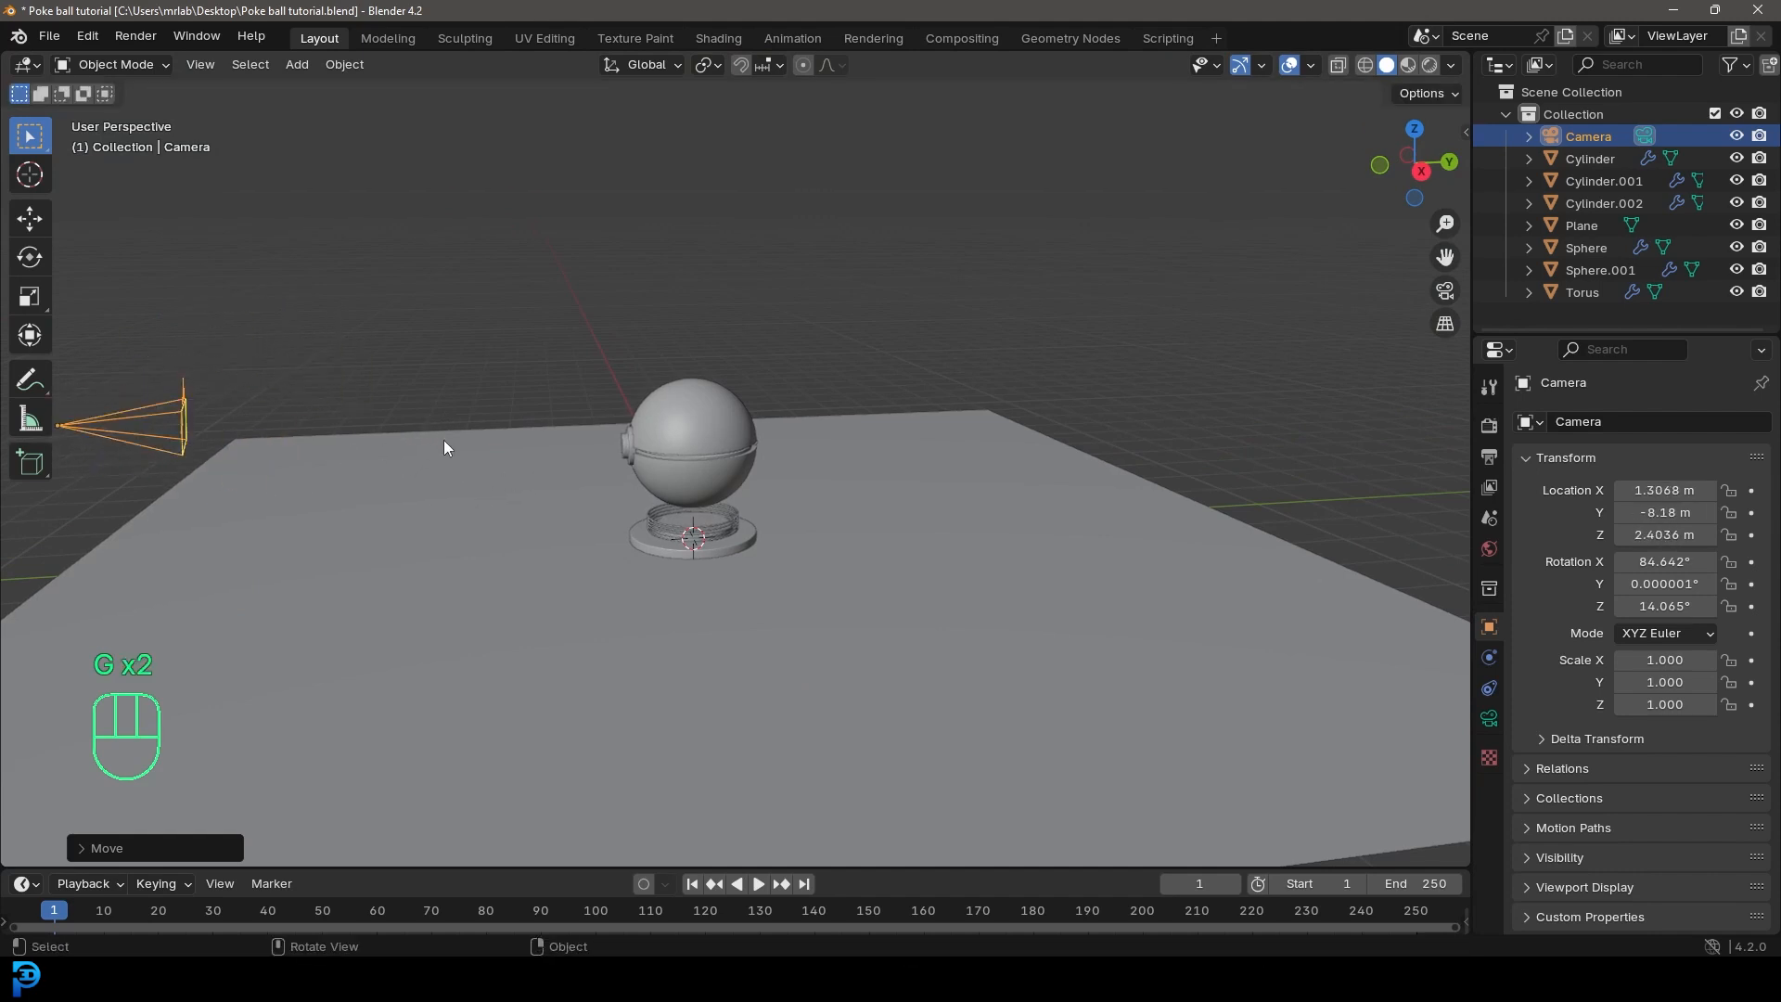
pyautogui.press('KP_0')
pyautogui.press('g')
pyautogui.click(909, 592)
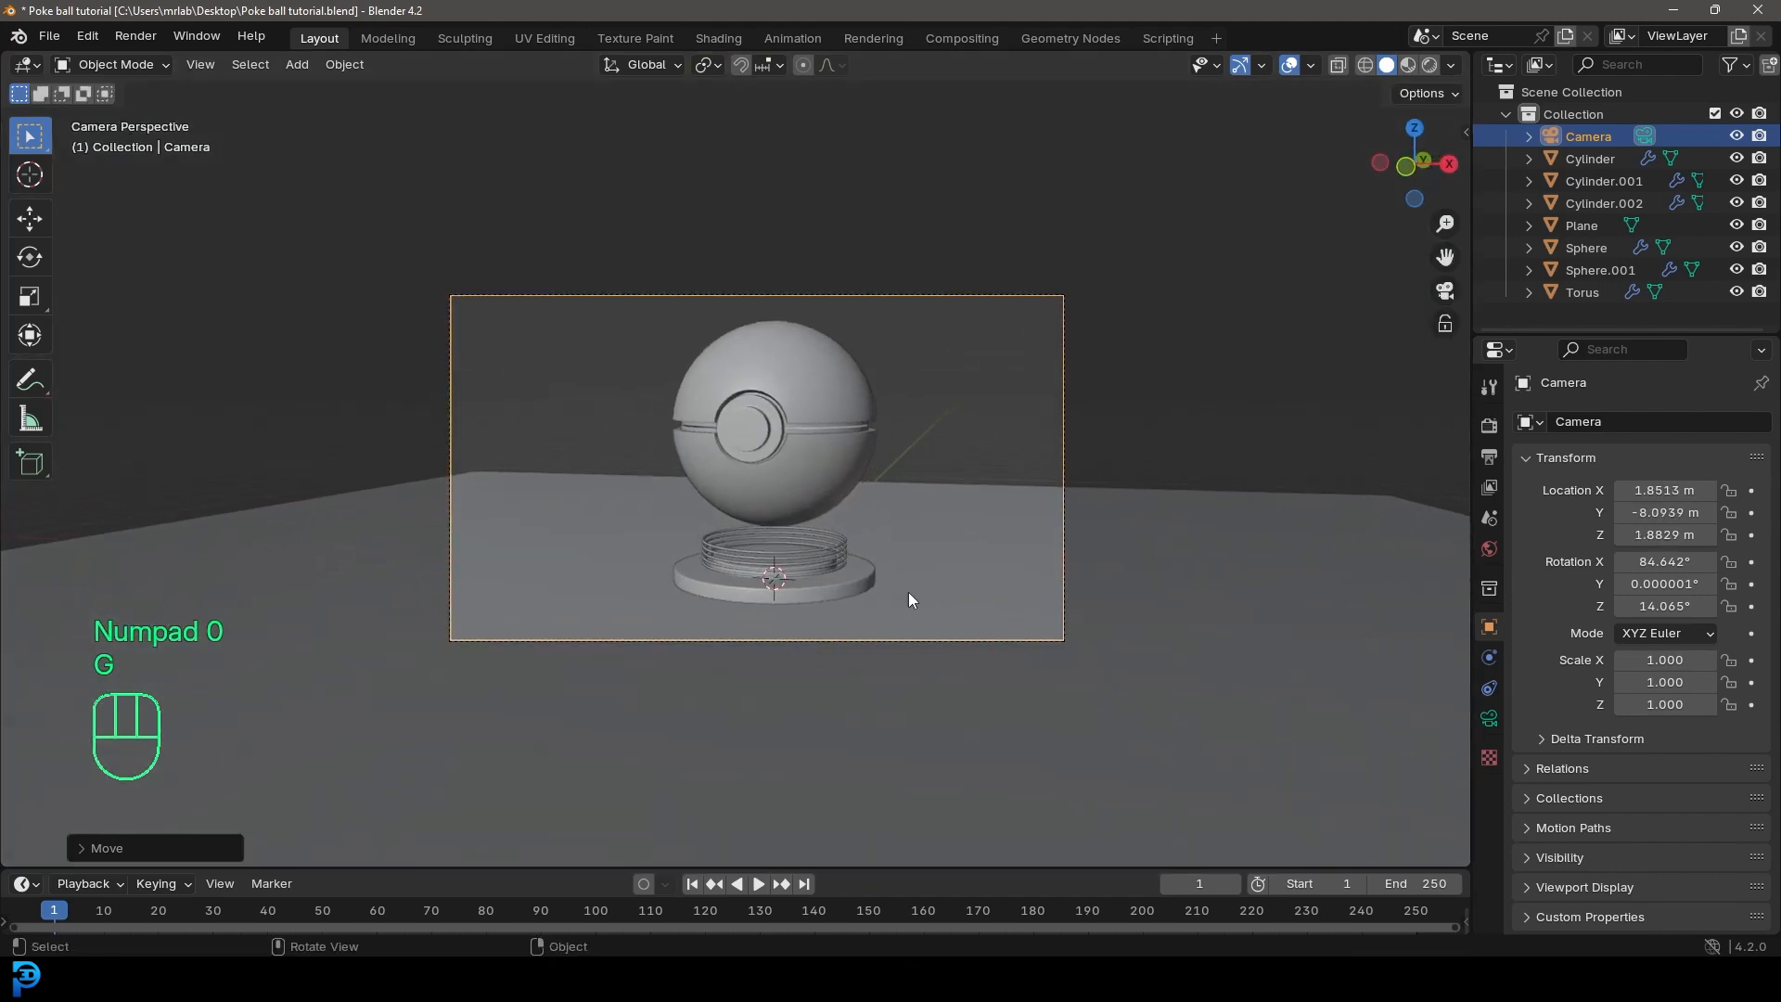
pyautogui.scroll(2, 909, 593)
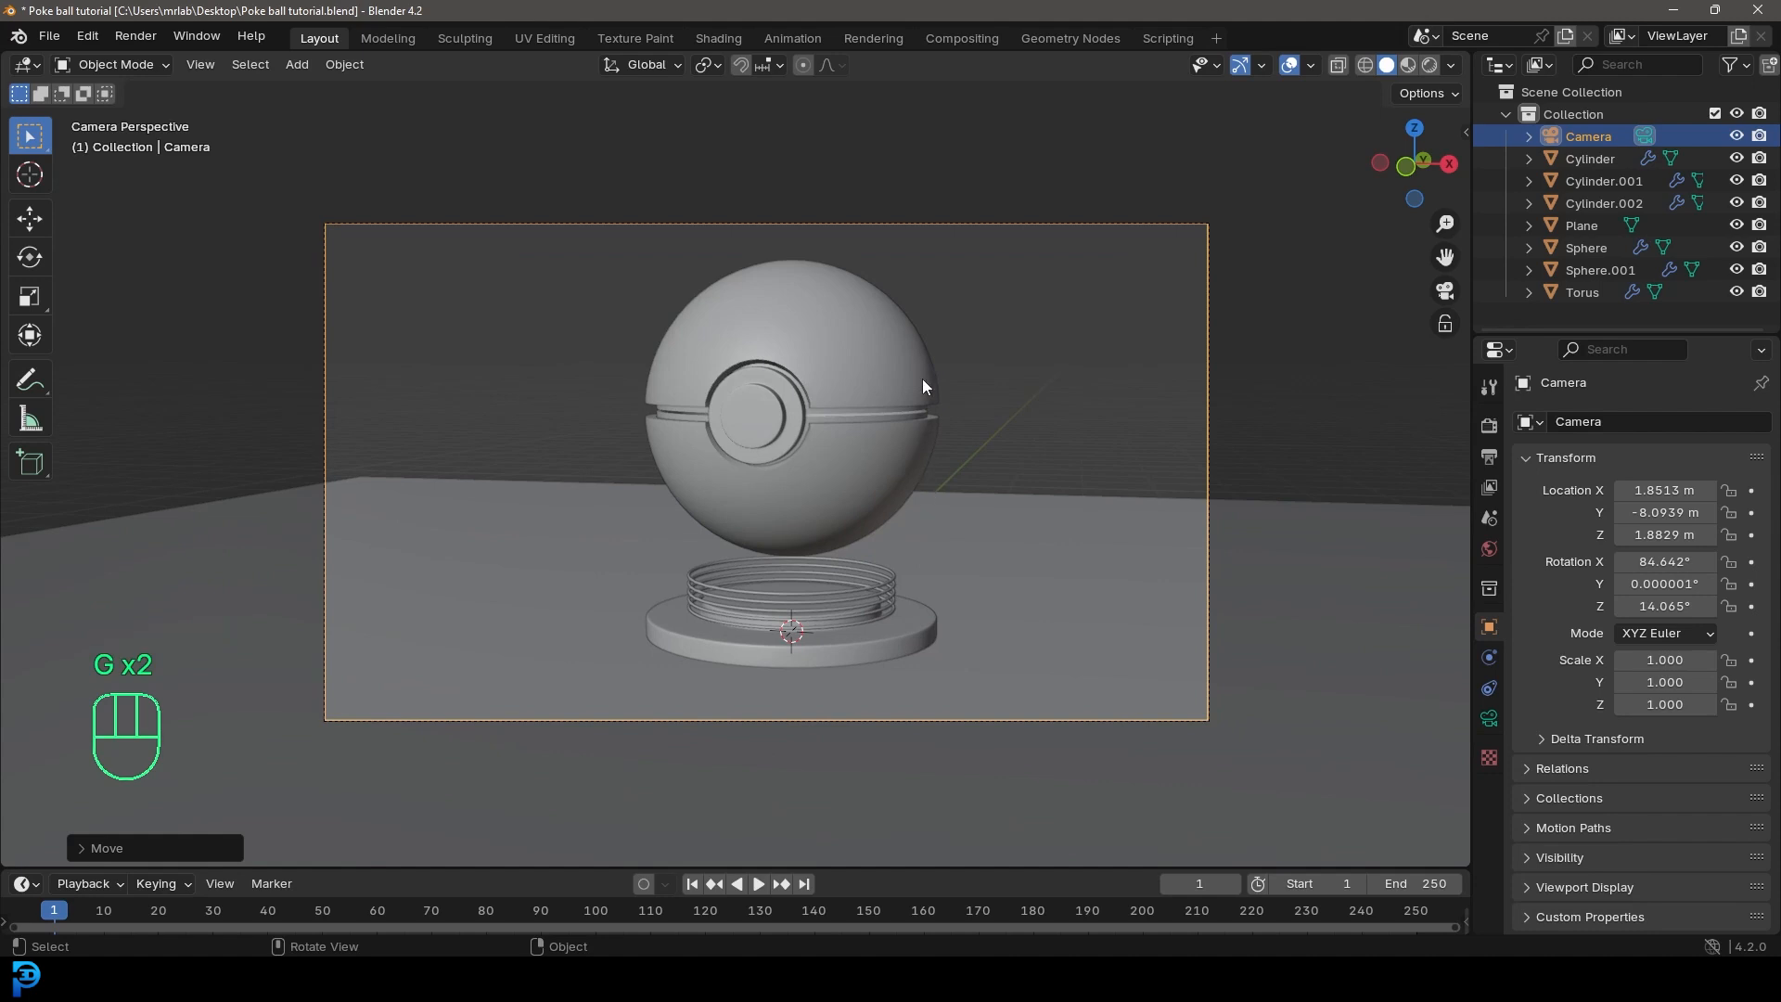
pyautogui.rightClick(939, 431)
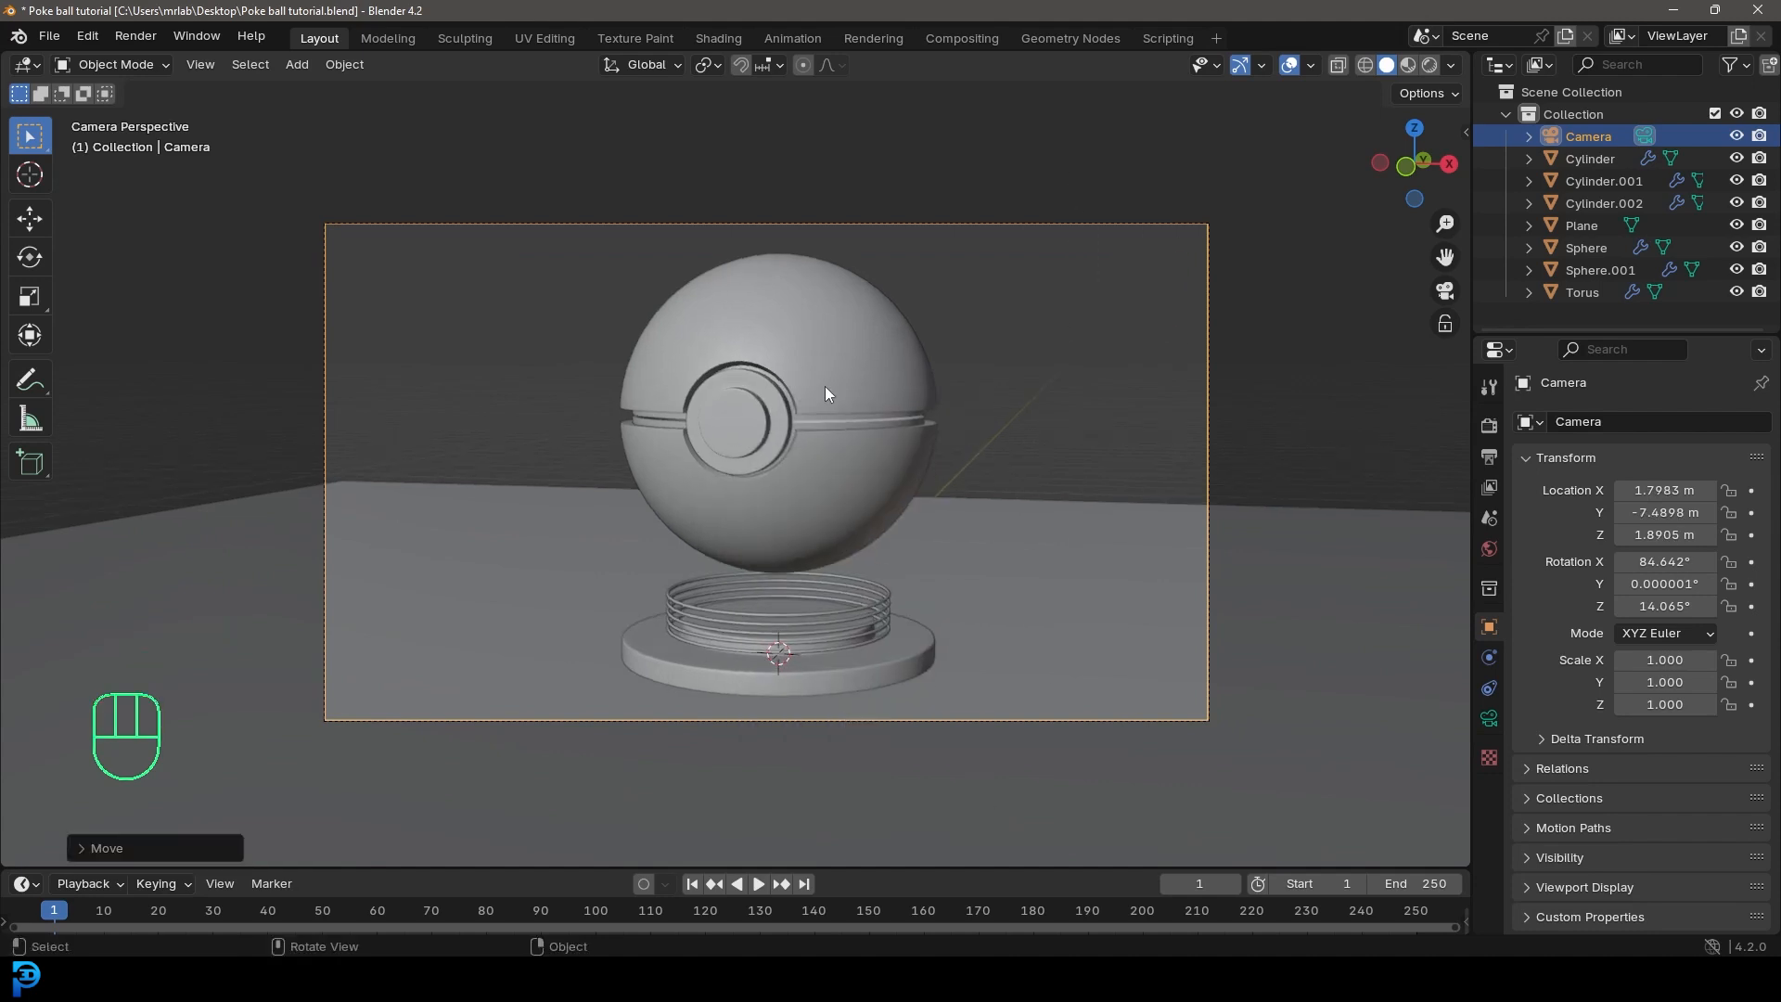
# Step: Apply the outer shell's modifiers, including Weld, Mirror and Solidify, except Smooth by Angle, and widen the Properties editor
pyautogui.click(867, 325)
pyautogui.keyDown('shift'); pyautogui.moveTo(879, 337); pyautogui.dragTo(892, 392, button='middle'); pyautogui.keyUp('shift')
pyautogui.scroll(1, 904, 392)
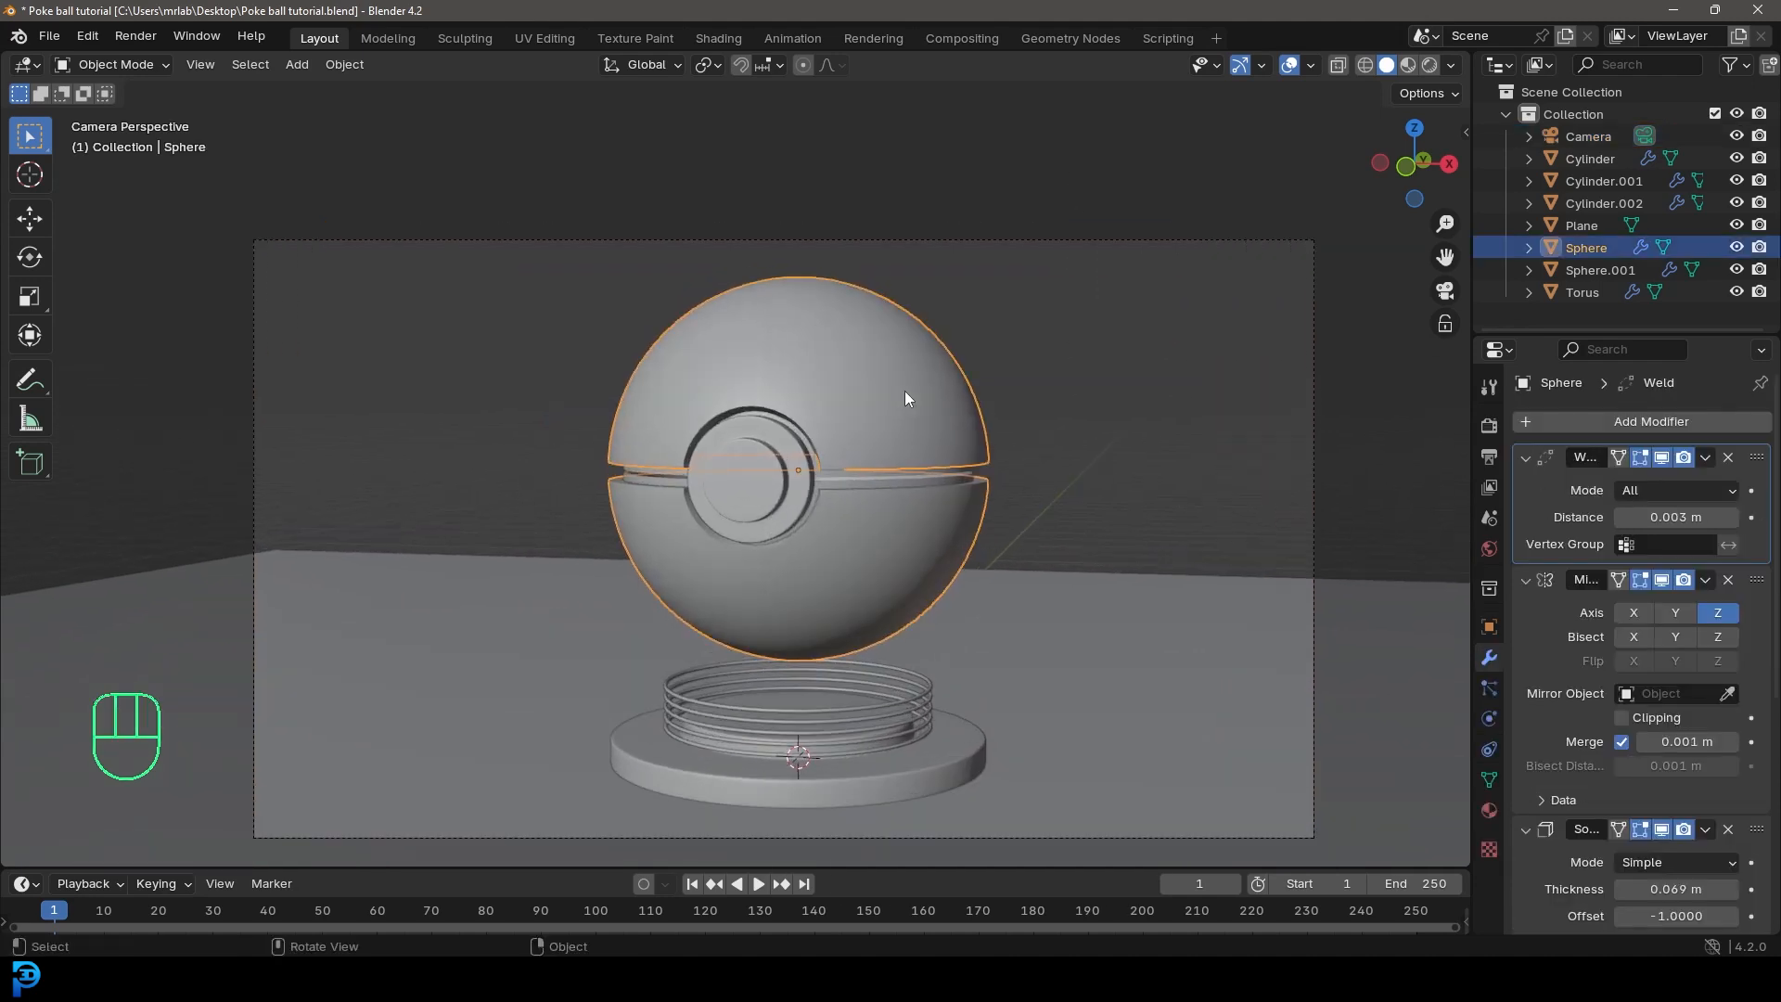
pyautogui.click(1709, 457)
pyautogui.click(1694, 480)
pyautogui.click(1709, 457)
pyautogui.click(1694, 481)
pyautogui.click(1709, 457)
pyautogui.click(1695, 481)
pyautogui.click(1707, 458)
pyautogui.press('z')
pyautogui.hotkey('ctrl', 'z')
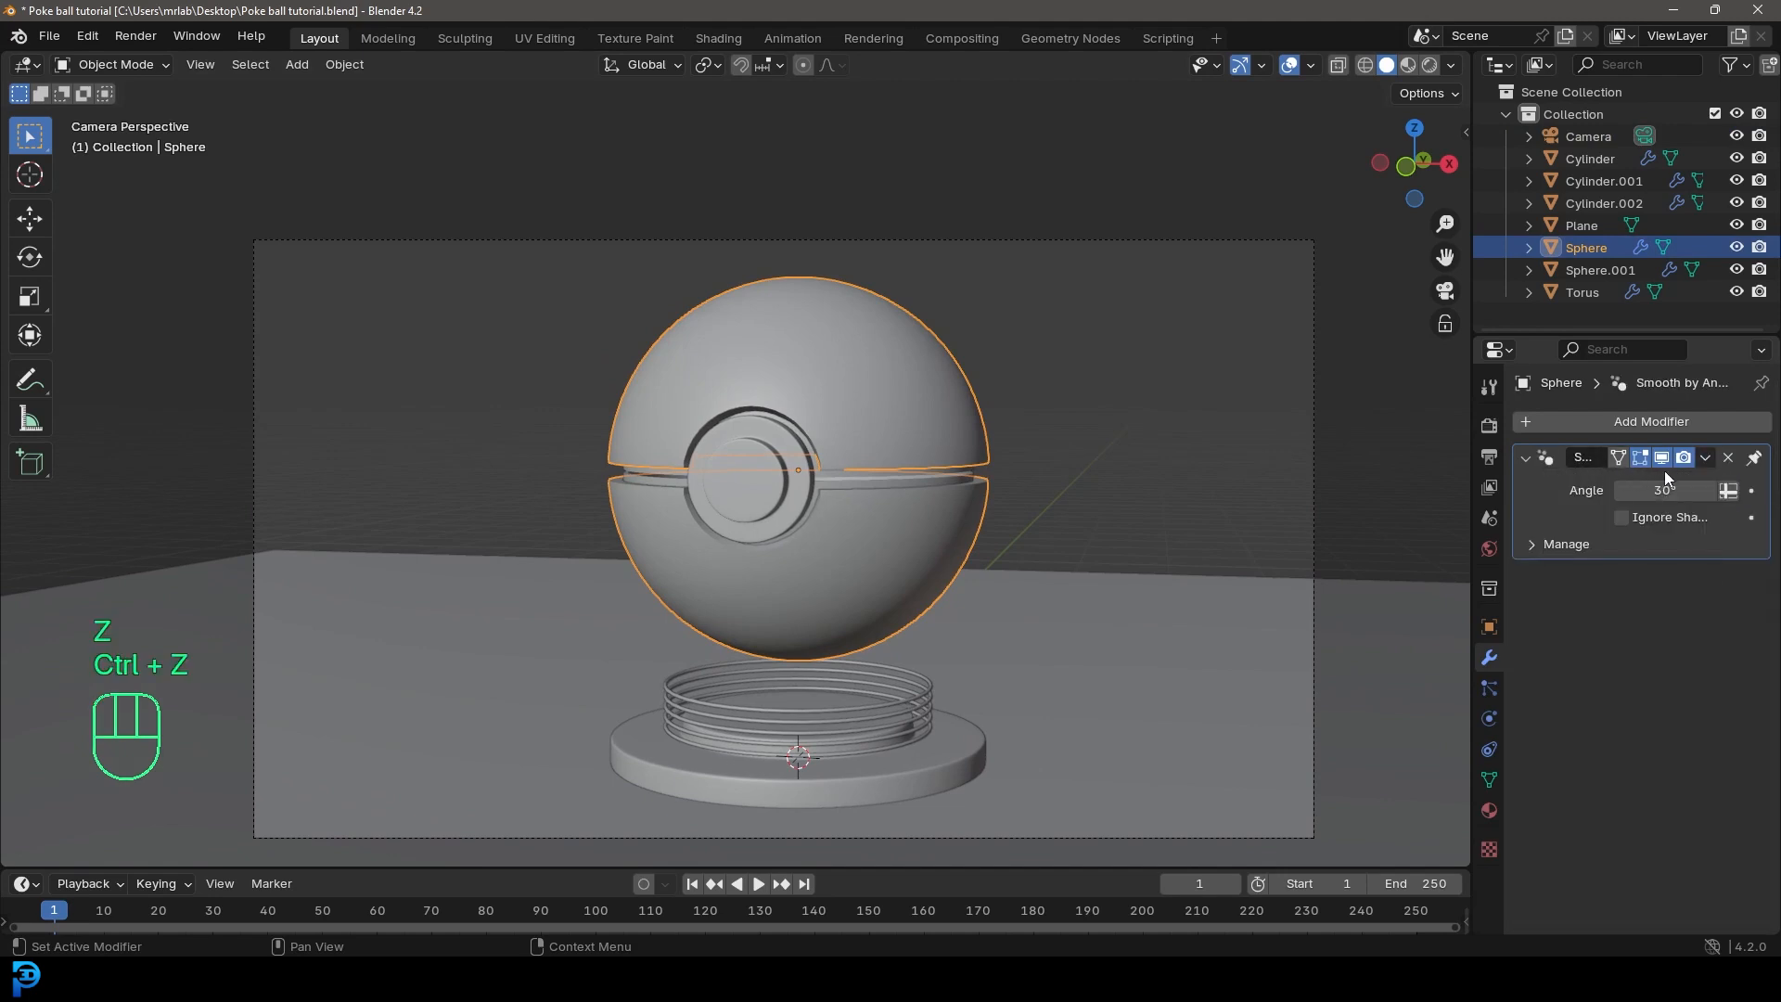
pyautogui.moveTo(1468, 450); pyautogui.dragTo(1282, 450)
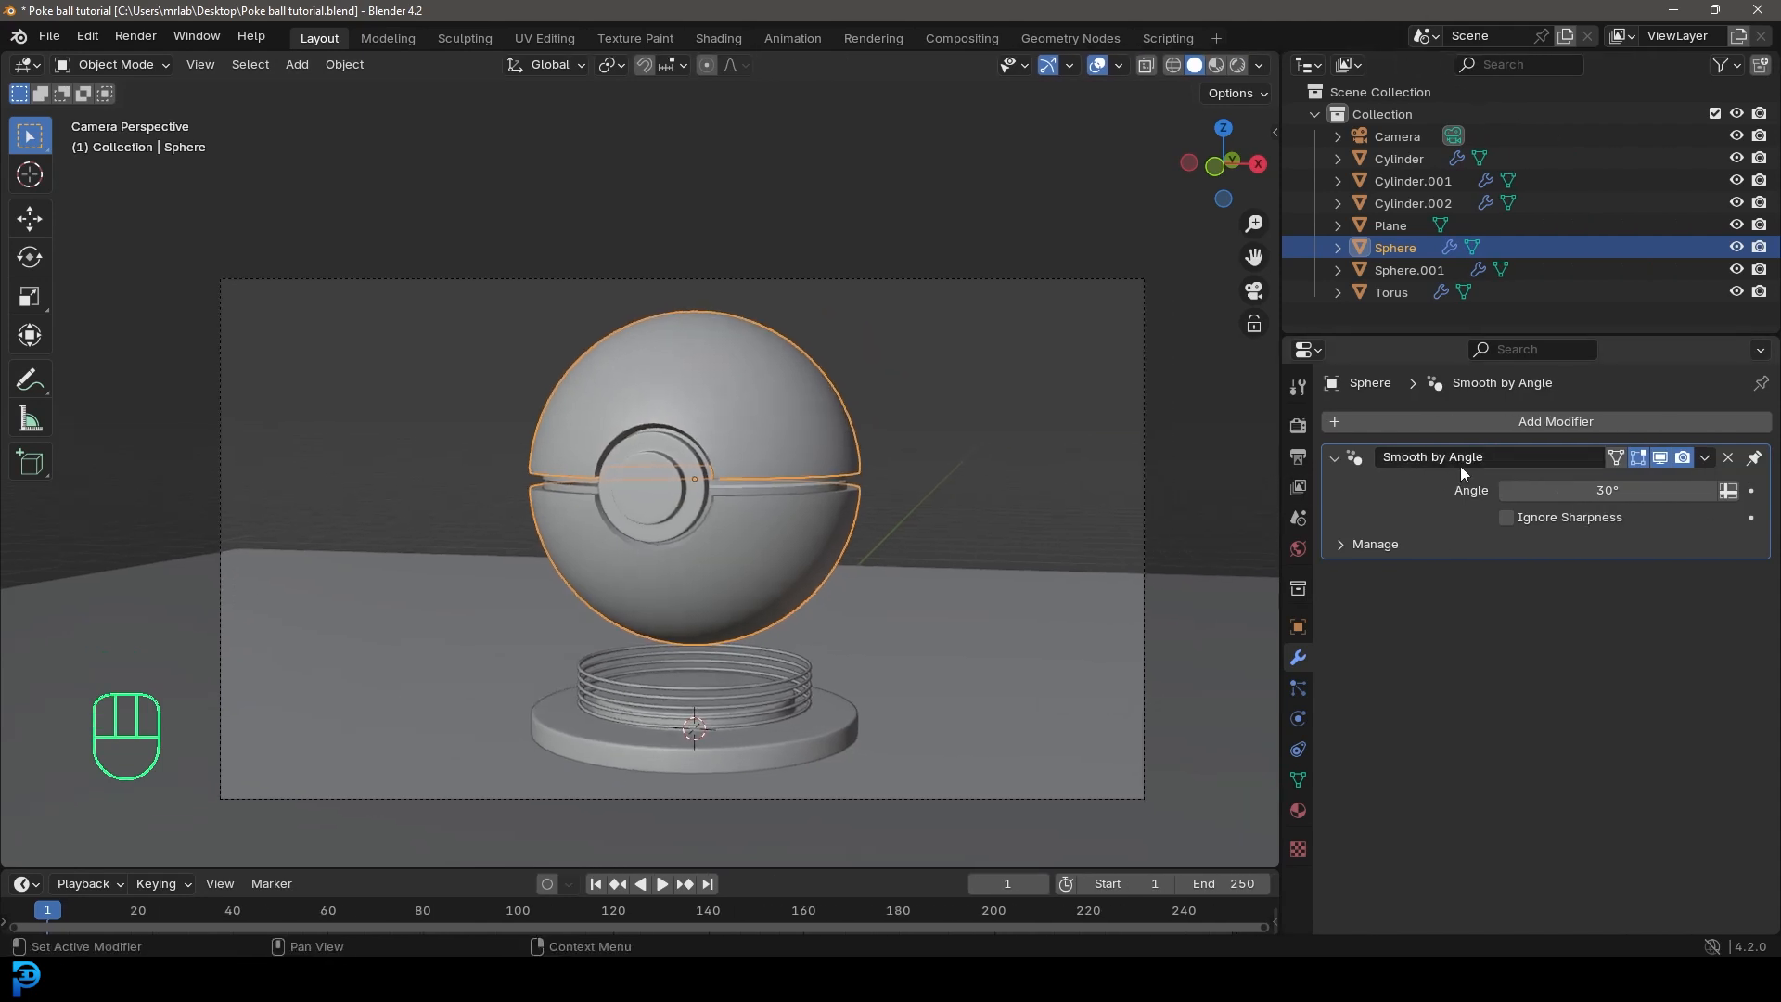
# Step: In Edit Mode, select the outer shell's entire upper half in the right wireframe view and separate it into its own object
pyautogui.scroll(3, 536, 441)
pyautogui.hotkey('alt', 'a')
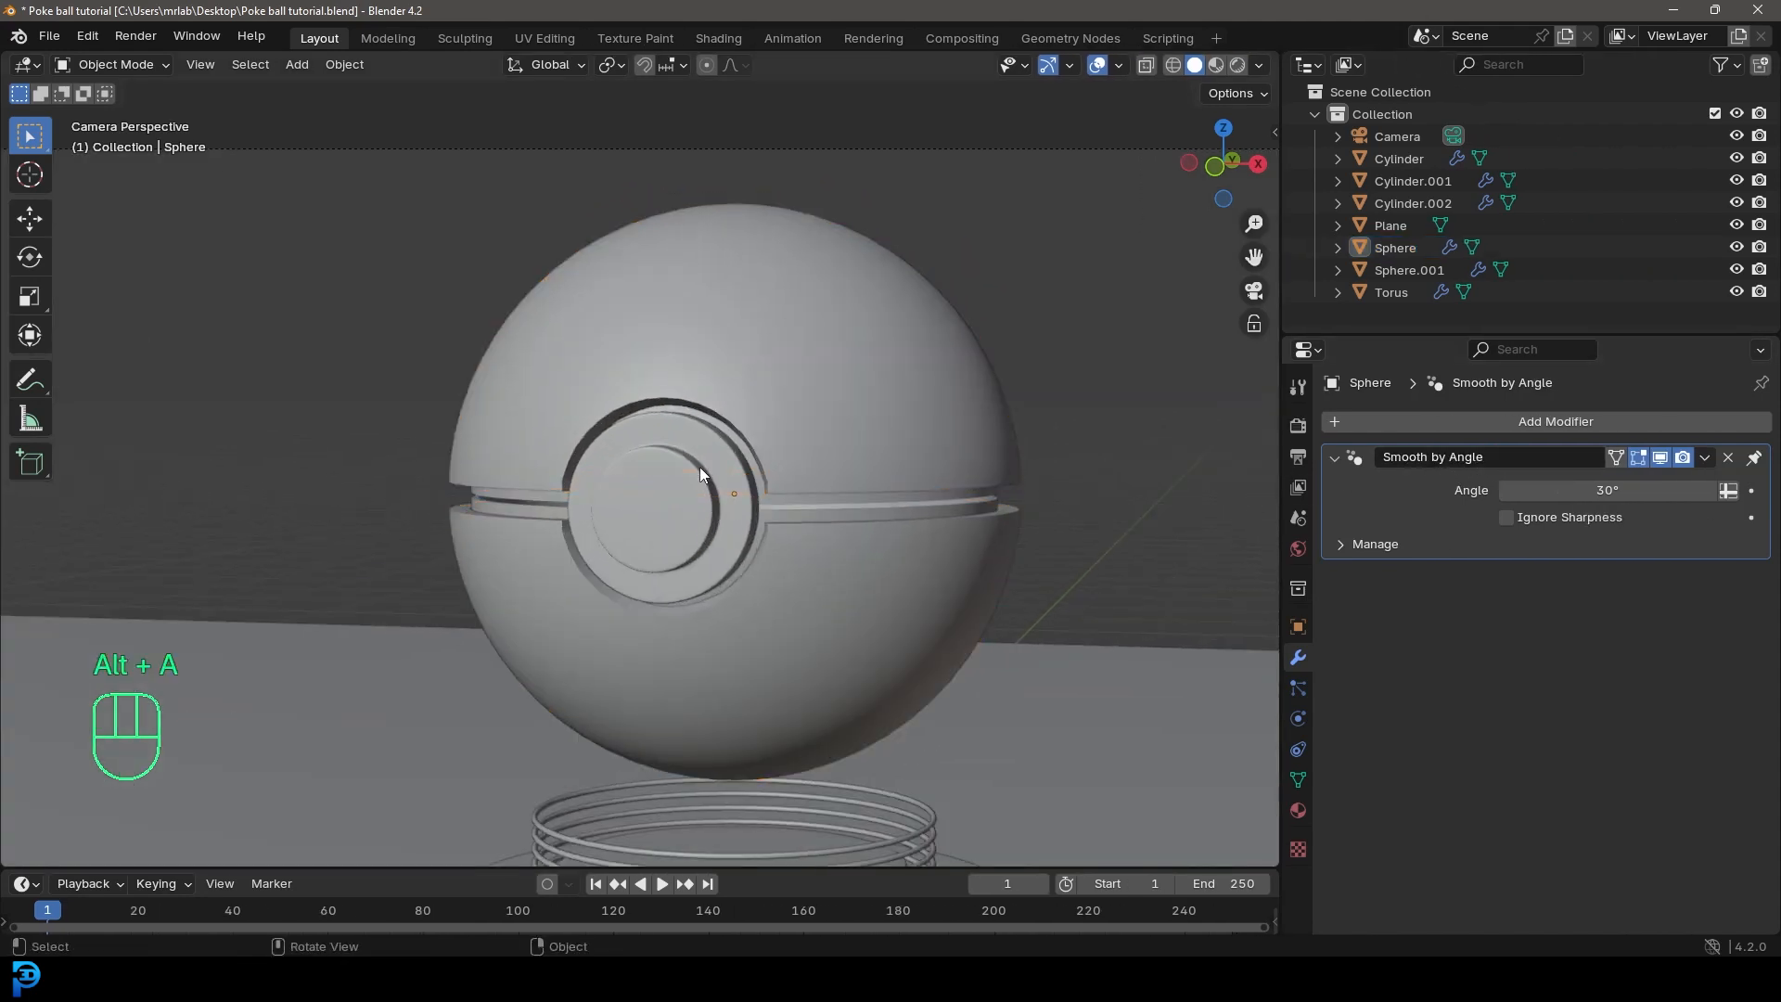
pyautogui.click(811, 384)
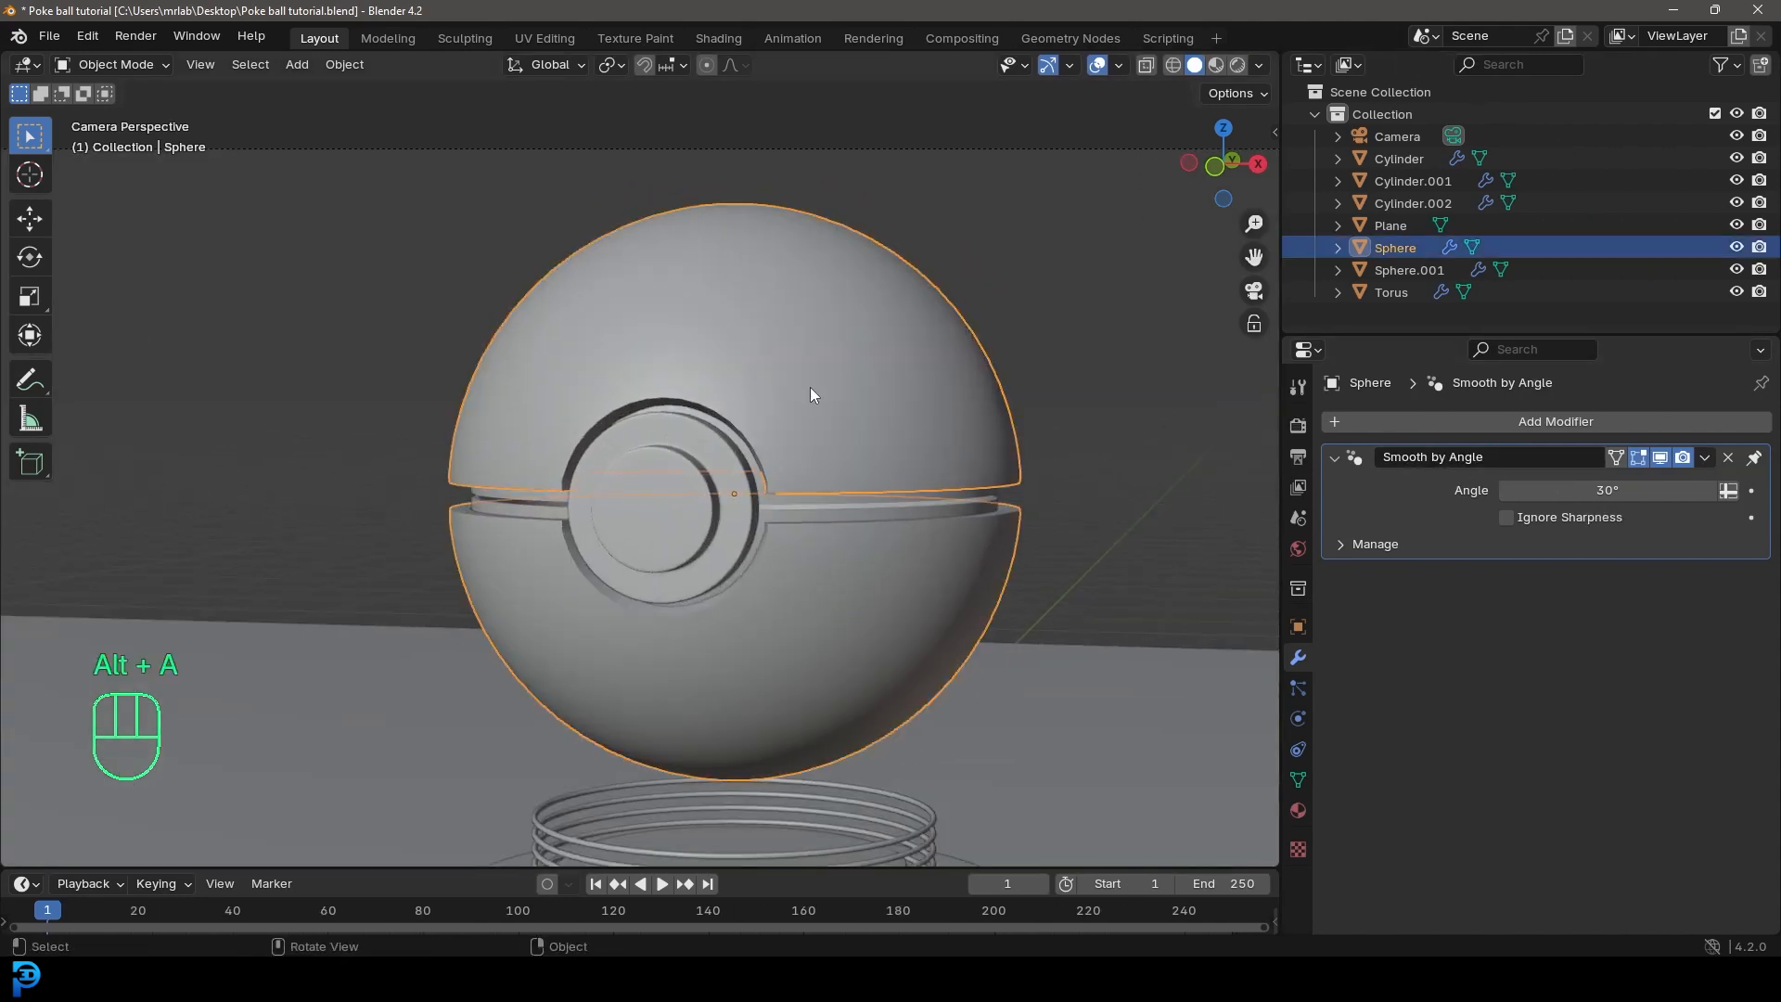
pyautogui.scroll(-2, 714, 446)
pyautogui.press('Tab')
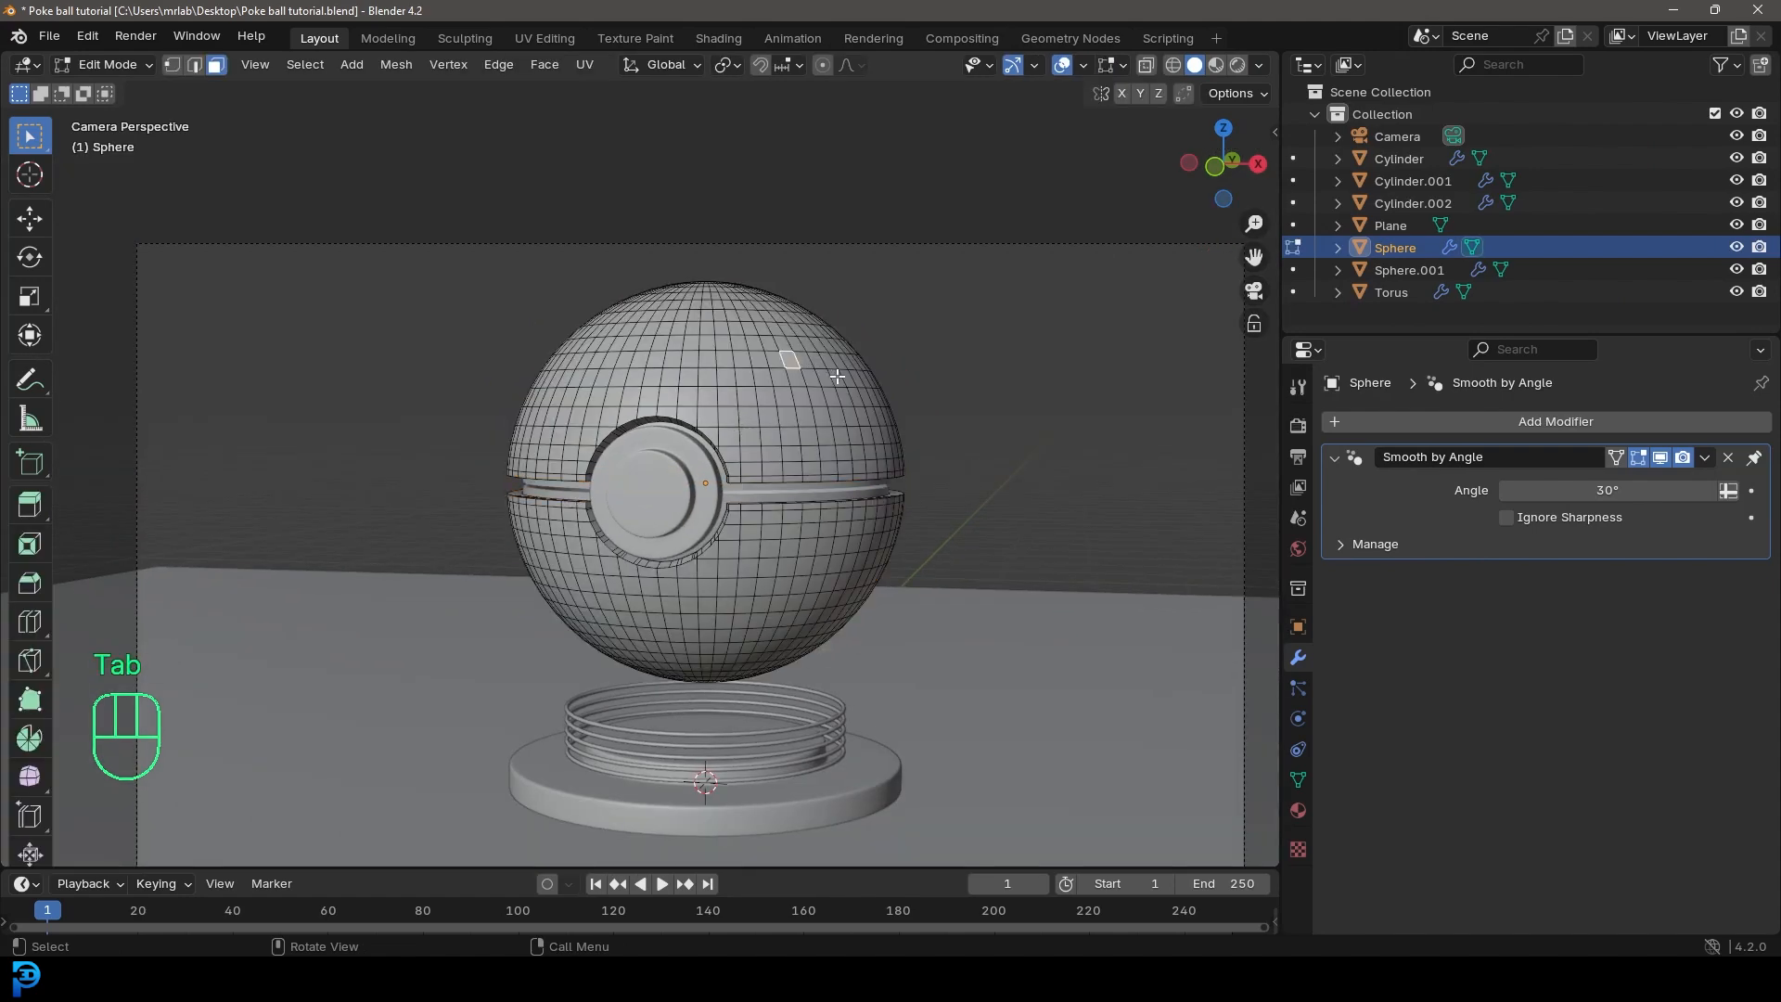
pyautogui.press('KP_3')
pyautogui.press('z')
pyautogui.click(616, 386)
pyautogui.moveTo(442, 350); pyautogui.dragTo(776, 437)
pyautogui.scroll(4, 595, 467)
pyautogui.keyDown('shift'); pyautogui.moveTo(566, 493); pyautogui.dragTo(736, 581, button='middle'); pyautogui.keyUp('shift')
pyautogui.scroll(3, 735, 581)
pyautogui.moveTo(324, 244); pyautogui.dragTo(1101, 518)
pyautogui.press('p')
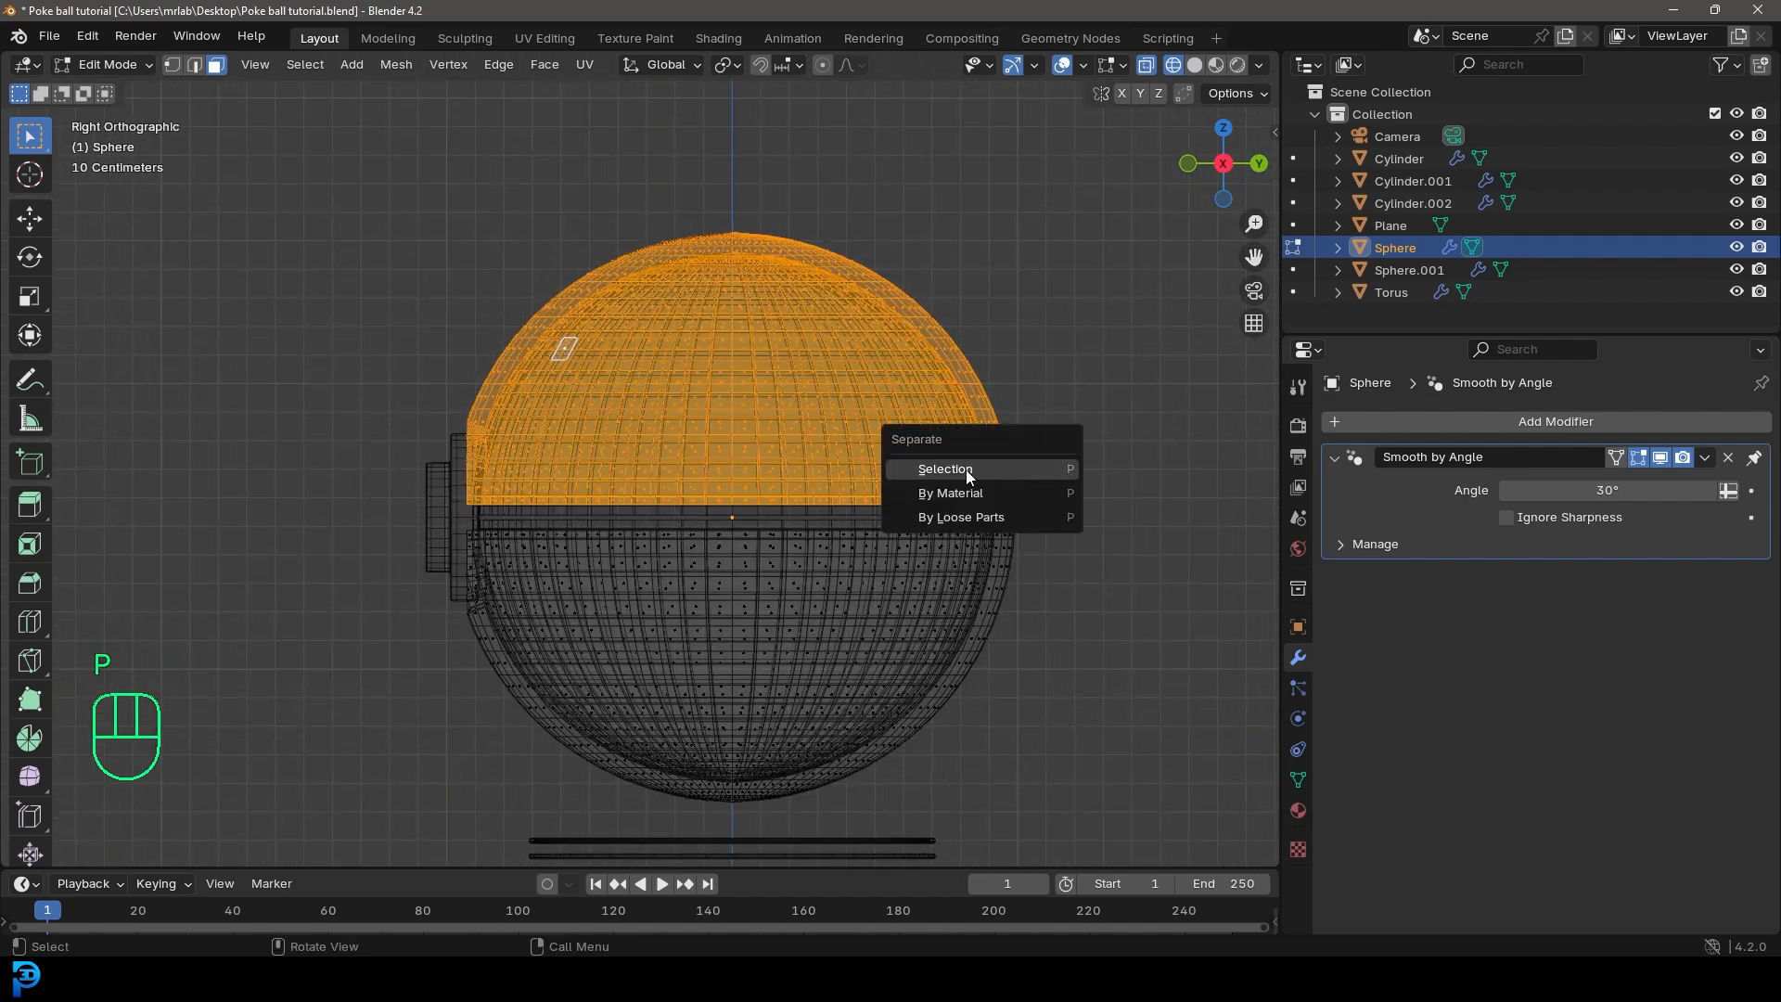
pyautogui.click(985, 467)
pyautogui.press('Tab')
# Step: Return to solid shading and hide the outer shell's separated upper half
pyautogui.scroll(-3, 931, 441)
pyautogui.press('z')
pyautogui.click(1057, 453)
pyautogui.scroll(4, 692, 525)
pyautogui.click(818, 384)
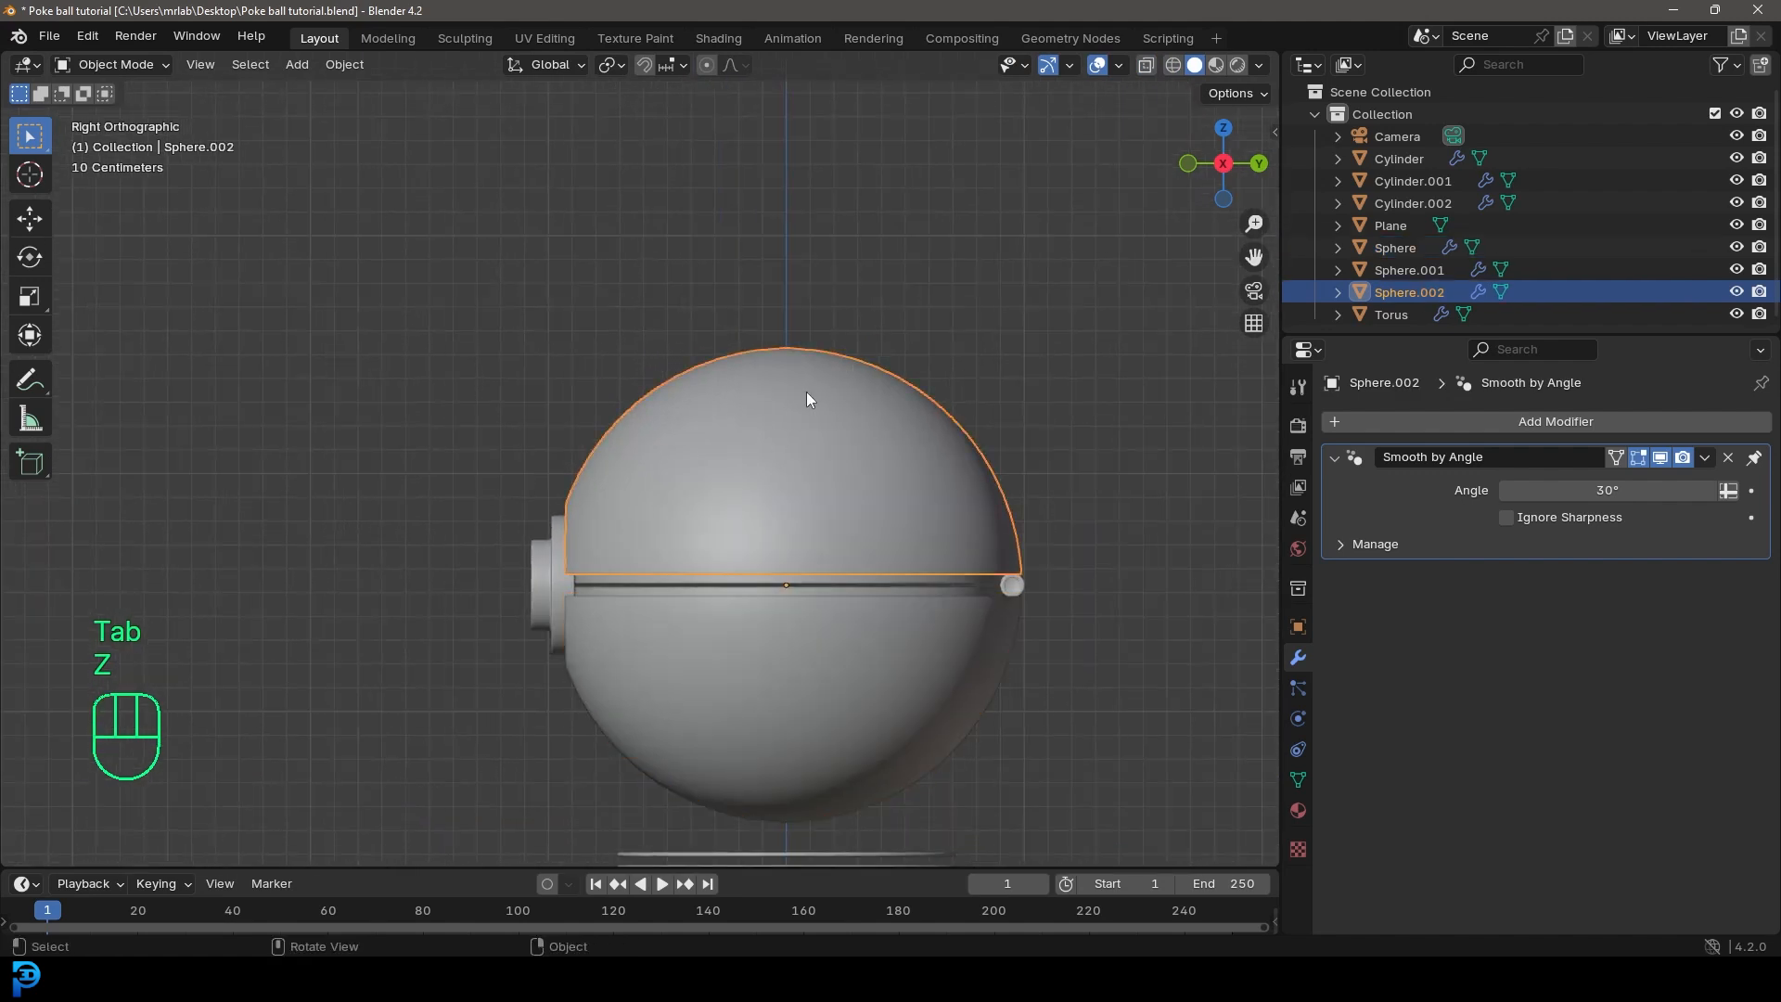
pyautogui.press('h')
# Step: Select the inner sphere and apply its Mirror modifier
pyautogui.click(837, 408)
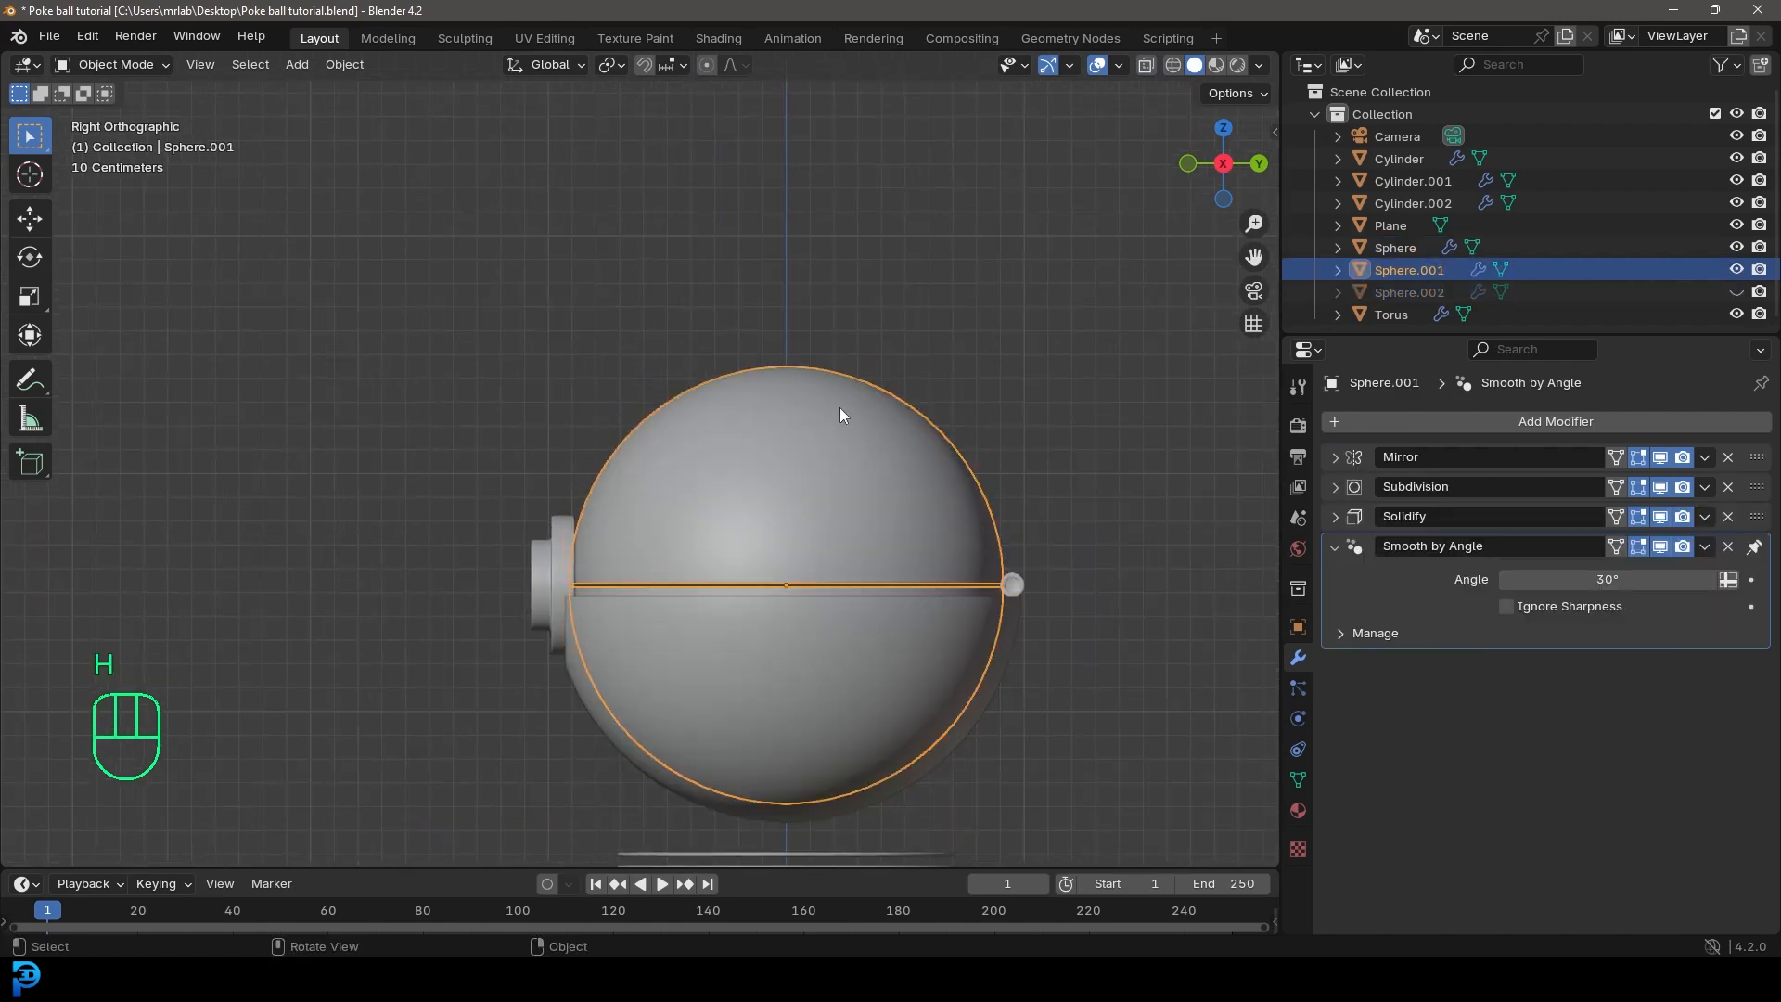
pyautogui.click(1706, 458)
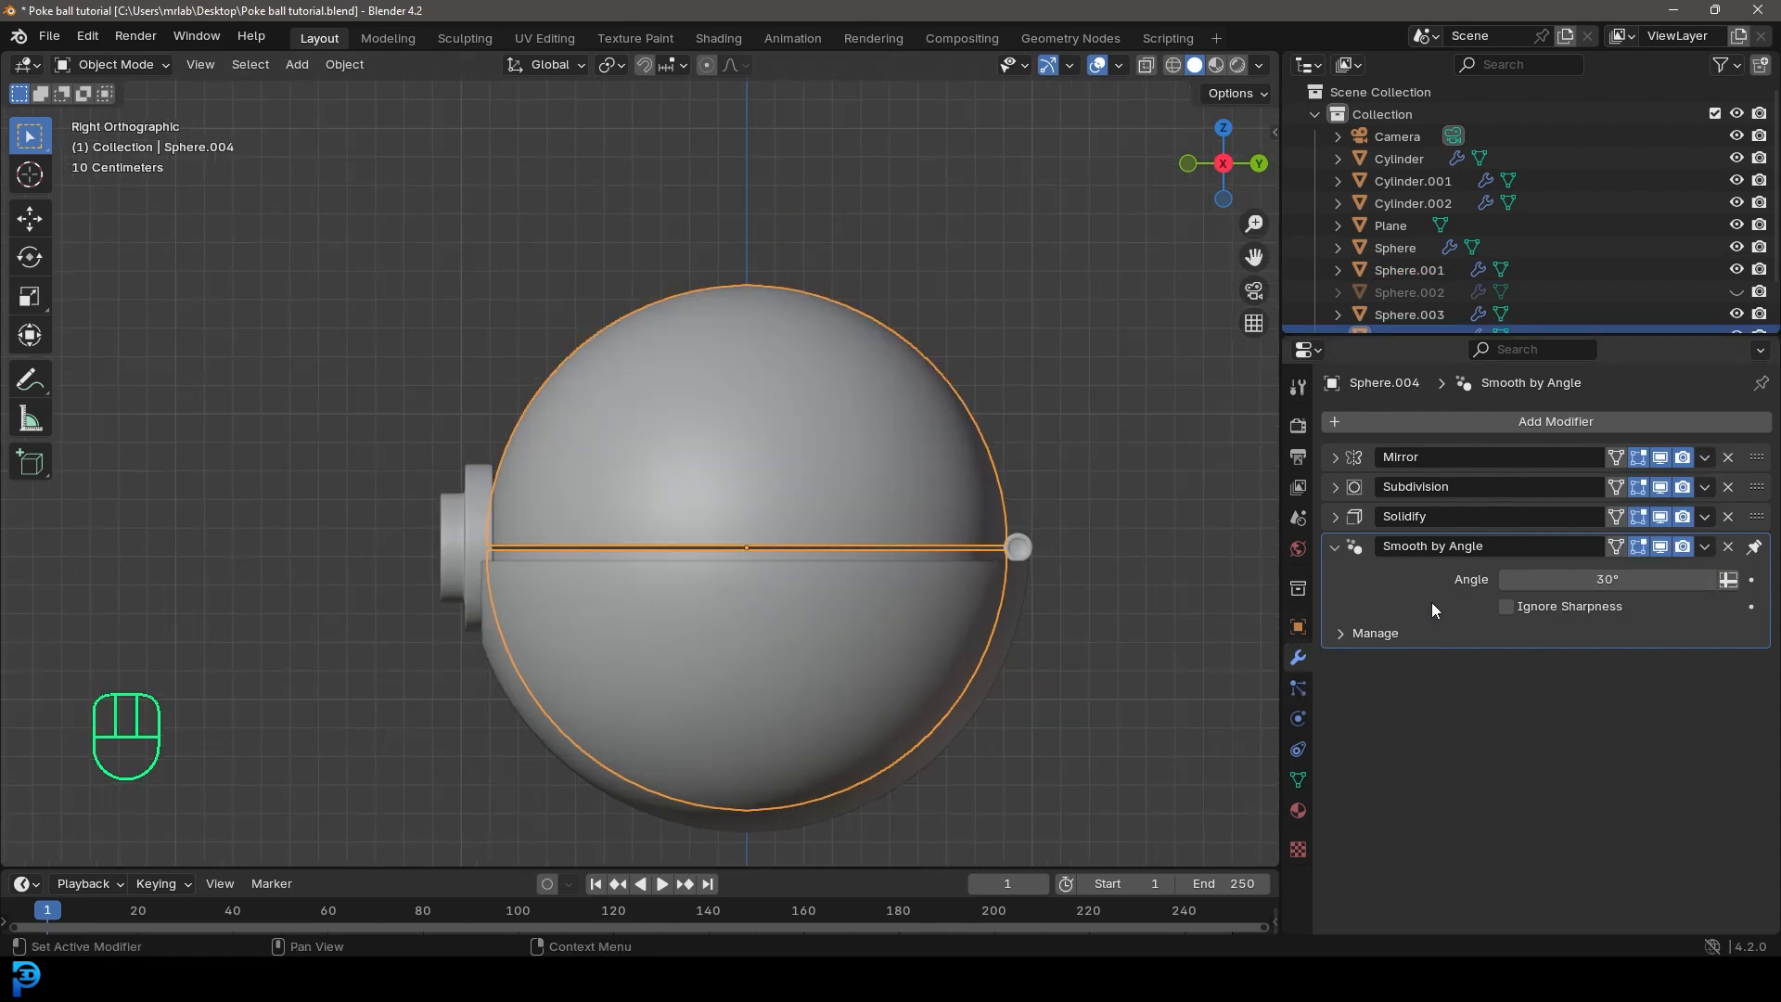
pyautogui.click(1705, 458)
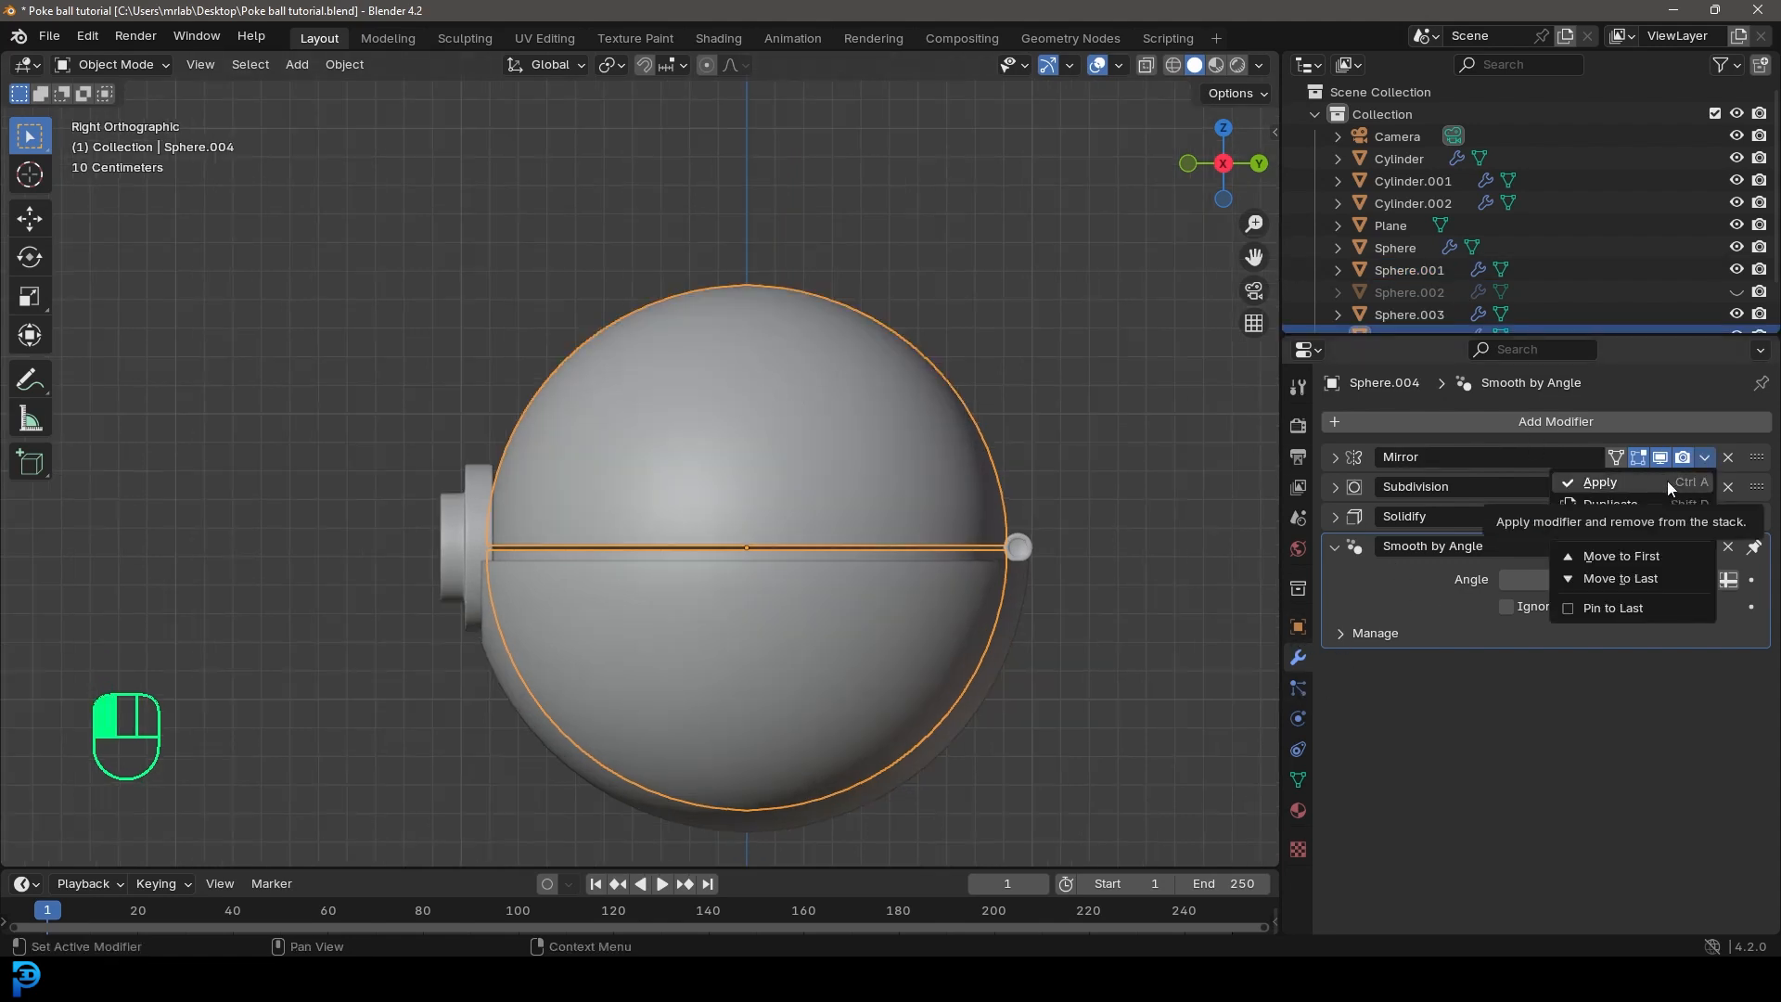
pyautogui.click(1667, 481)
# Step: In Edit Mode, box-select the inner sphere's upper half in wireframe and separate it into its own object
pyautogui.press('Tab')
pyautogui.press('z')
pyautogui.moveTo(359, 192); pyautogui.dragTo(1123, 547)
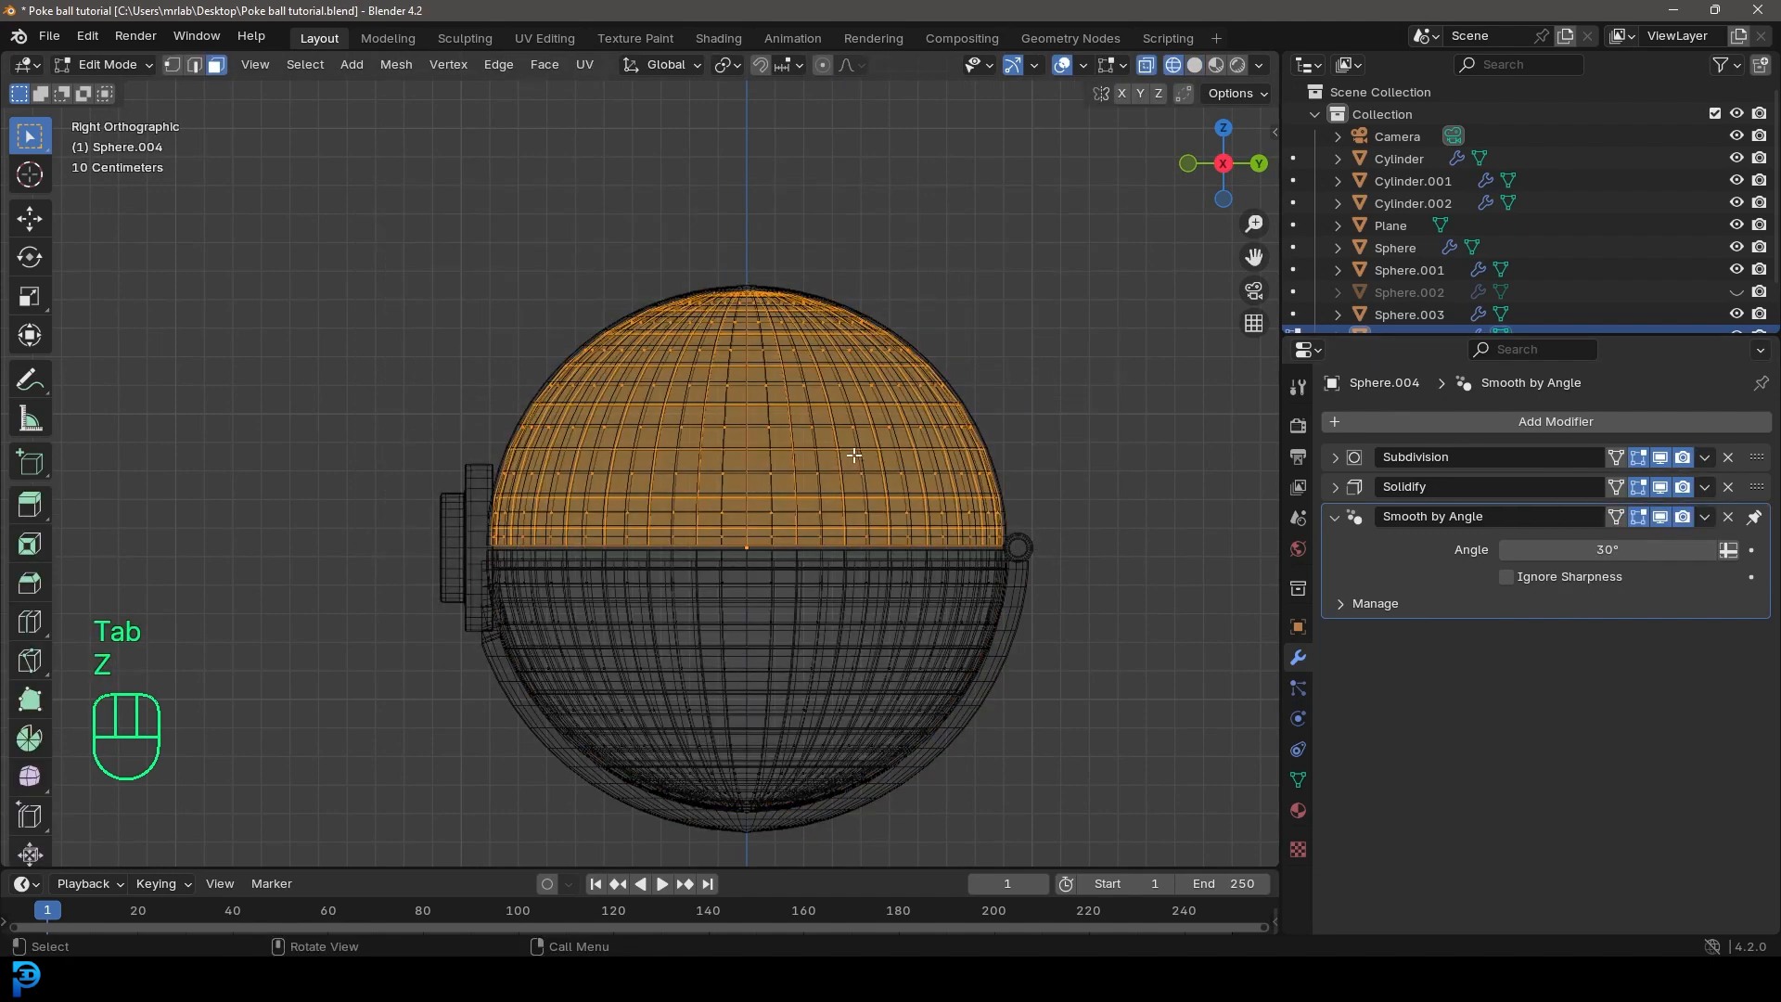
pyautogui.press('p')
pyautogui.click(756, 454)
pyautogui.press('Tab')
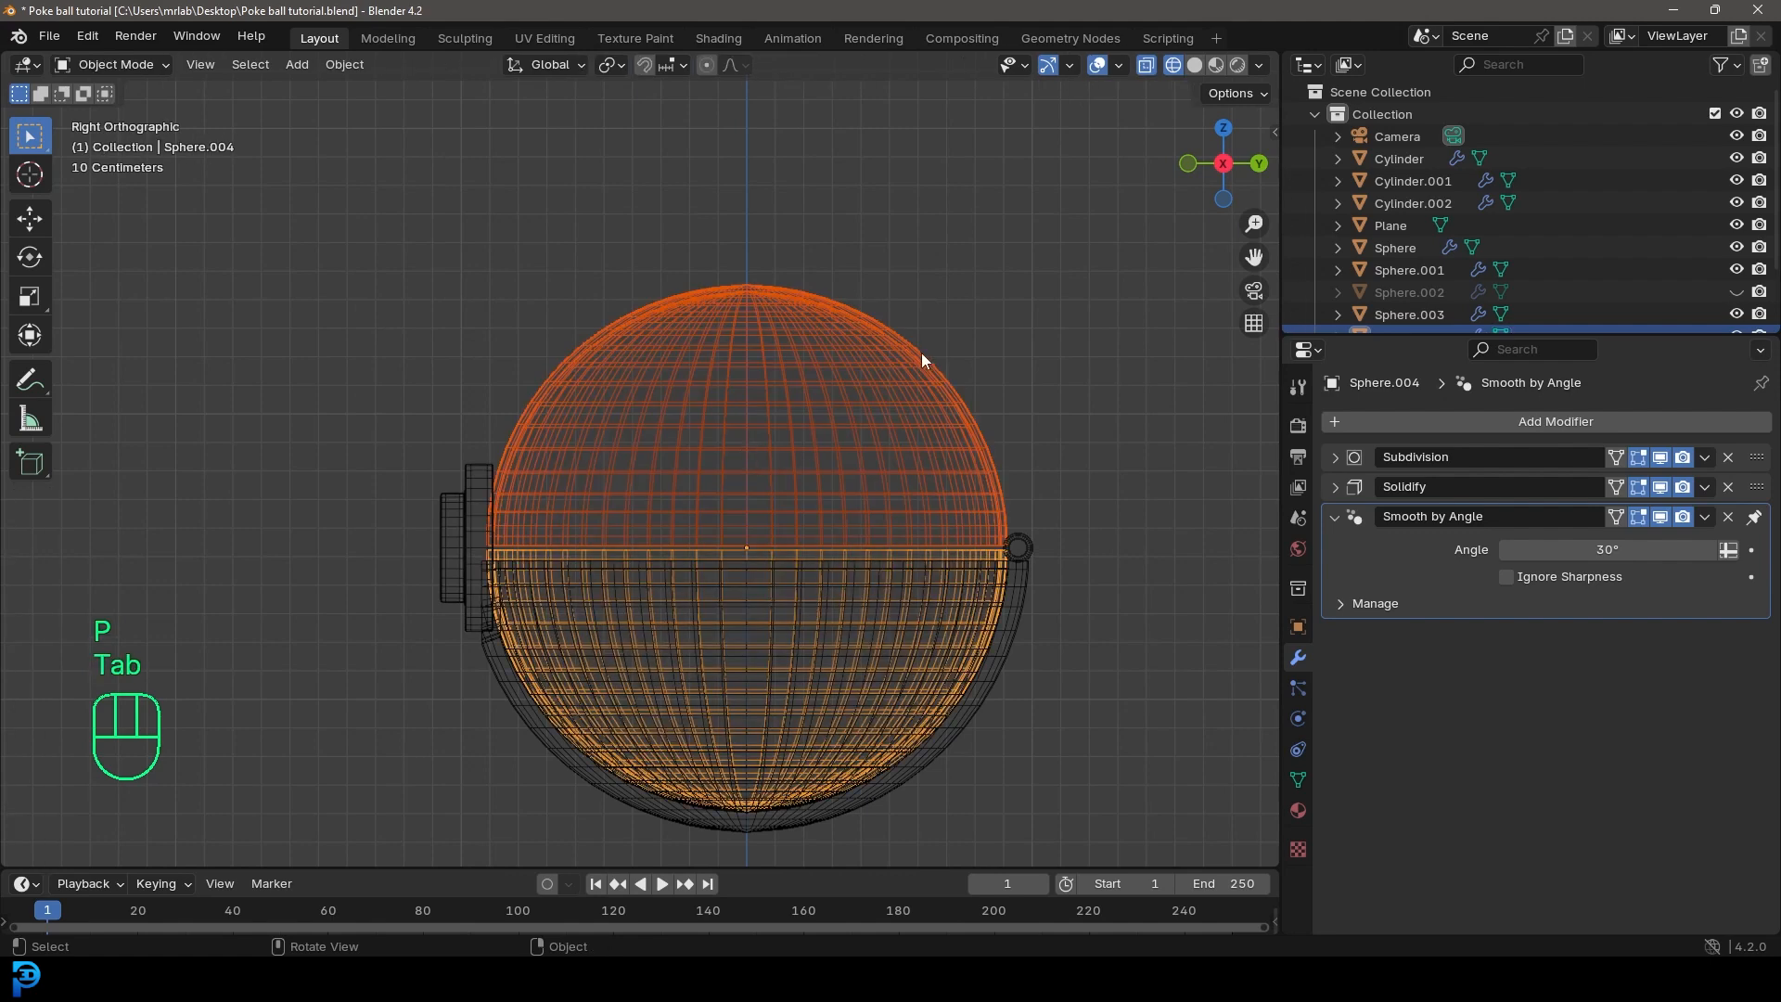
# Step: Return to solid shading, reveal the hidden upper shell and clear the selection
pyautogui.press('z')
pyautogui.click(885, 326)
pyautogui.hotkey('alt', 'h')
pyautogui.hotkey('alt', 'a')
pyautogui.keyDown('shift'); pyautogui.moveTo(625, 336); pyautogui.dragTo(787, 226, button='middle'); pyautogui.keyUp('shift')
# Step: Parent the inner and outer upper halves of the ball to the back hinge cylinder with Object (Keep Transform)
pyautogui.scroll(2, 755, 420)
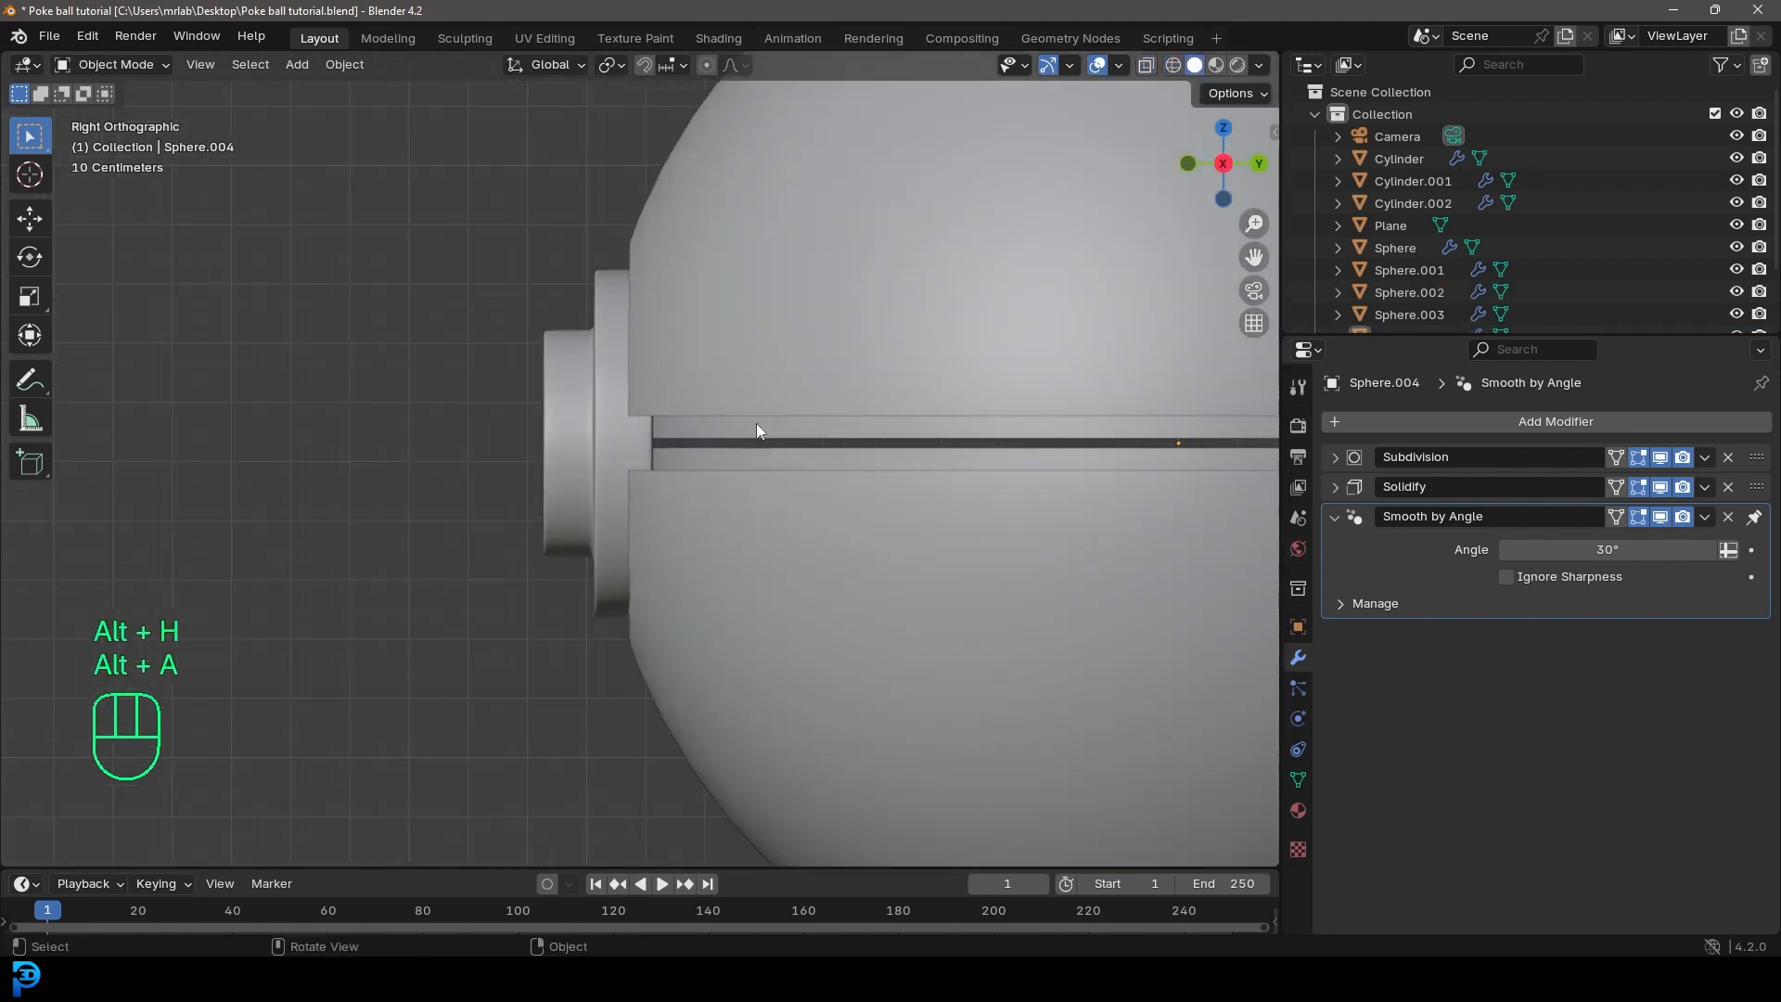
pyautogui.scroll(3, 921, 399)
pyautogui.click(737, 505)
pyautogui.scroll(-3, 584, 419)
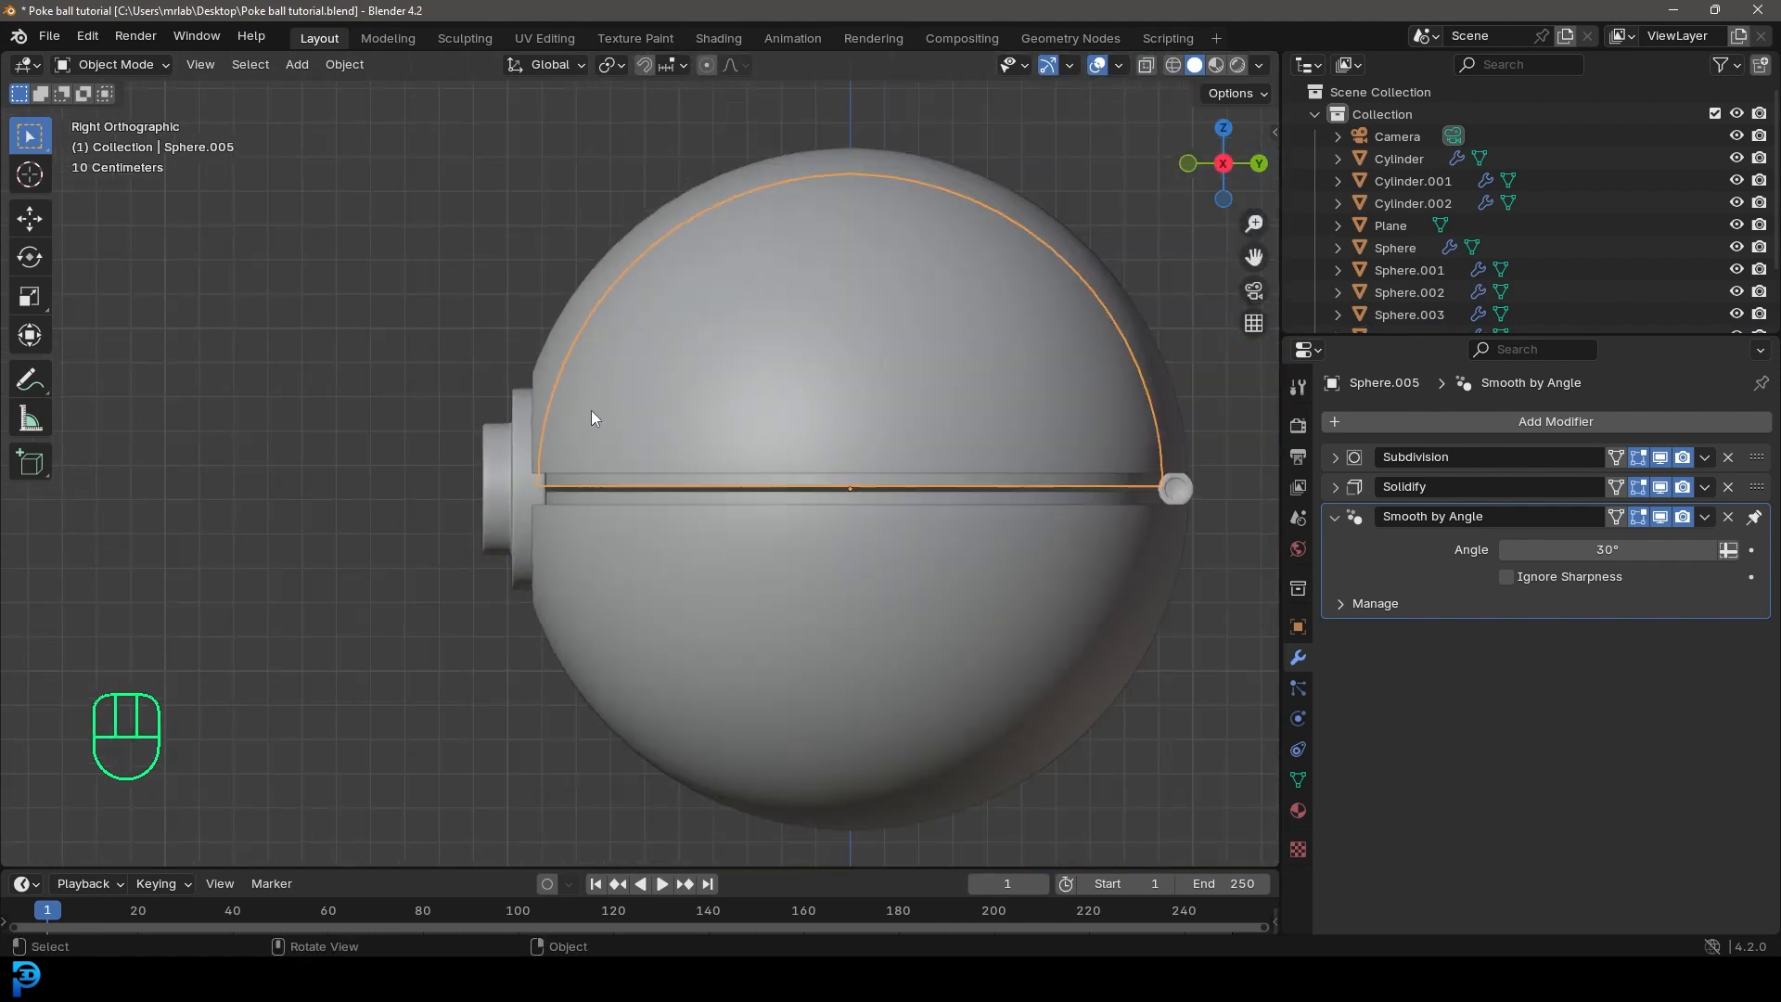
pyautogui.keyDown('shift'); pyautogui.click(633, 241); pyautogui.keyUp('shift')
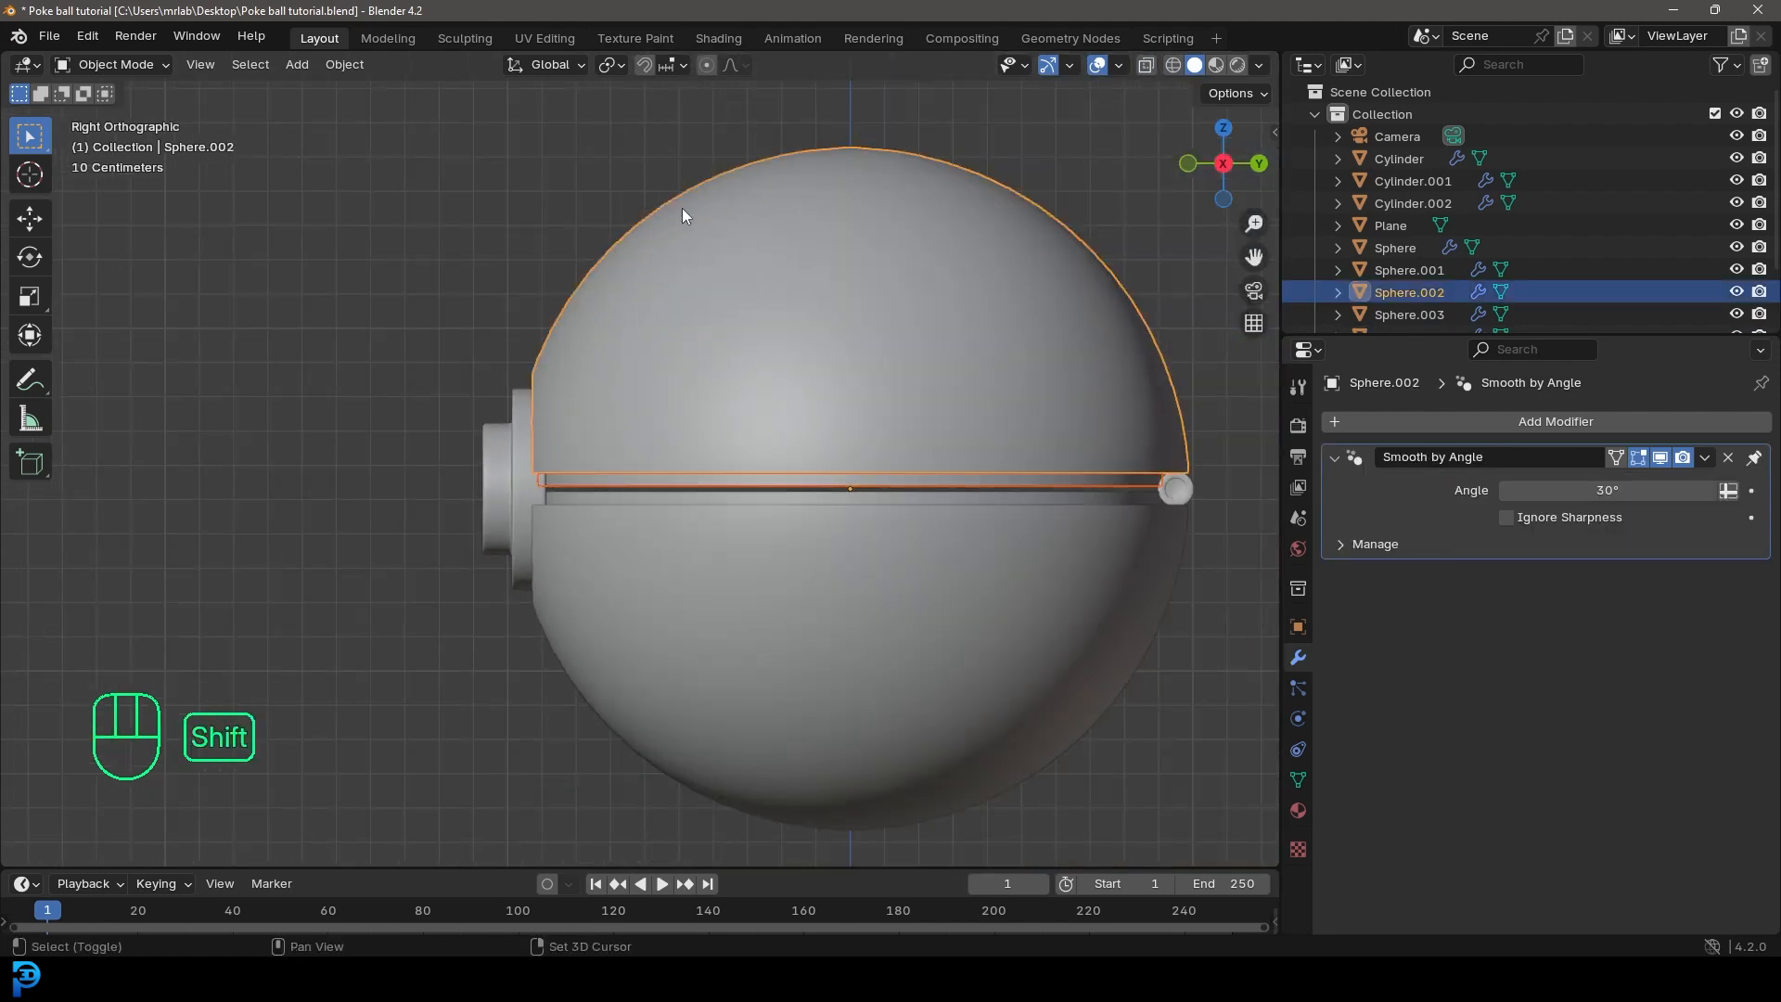
pyautogui.scroll(-3, 832, 327)
pyautogui.keyDown('shift'); pyautogui.moveTo(848, 336); pyautogui.dragTo(660, 363, button='middle'); pyautogui.keyUp('shift')
pyautogui.scroll(3, 661, 363)
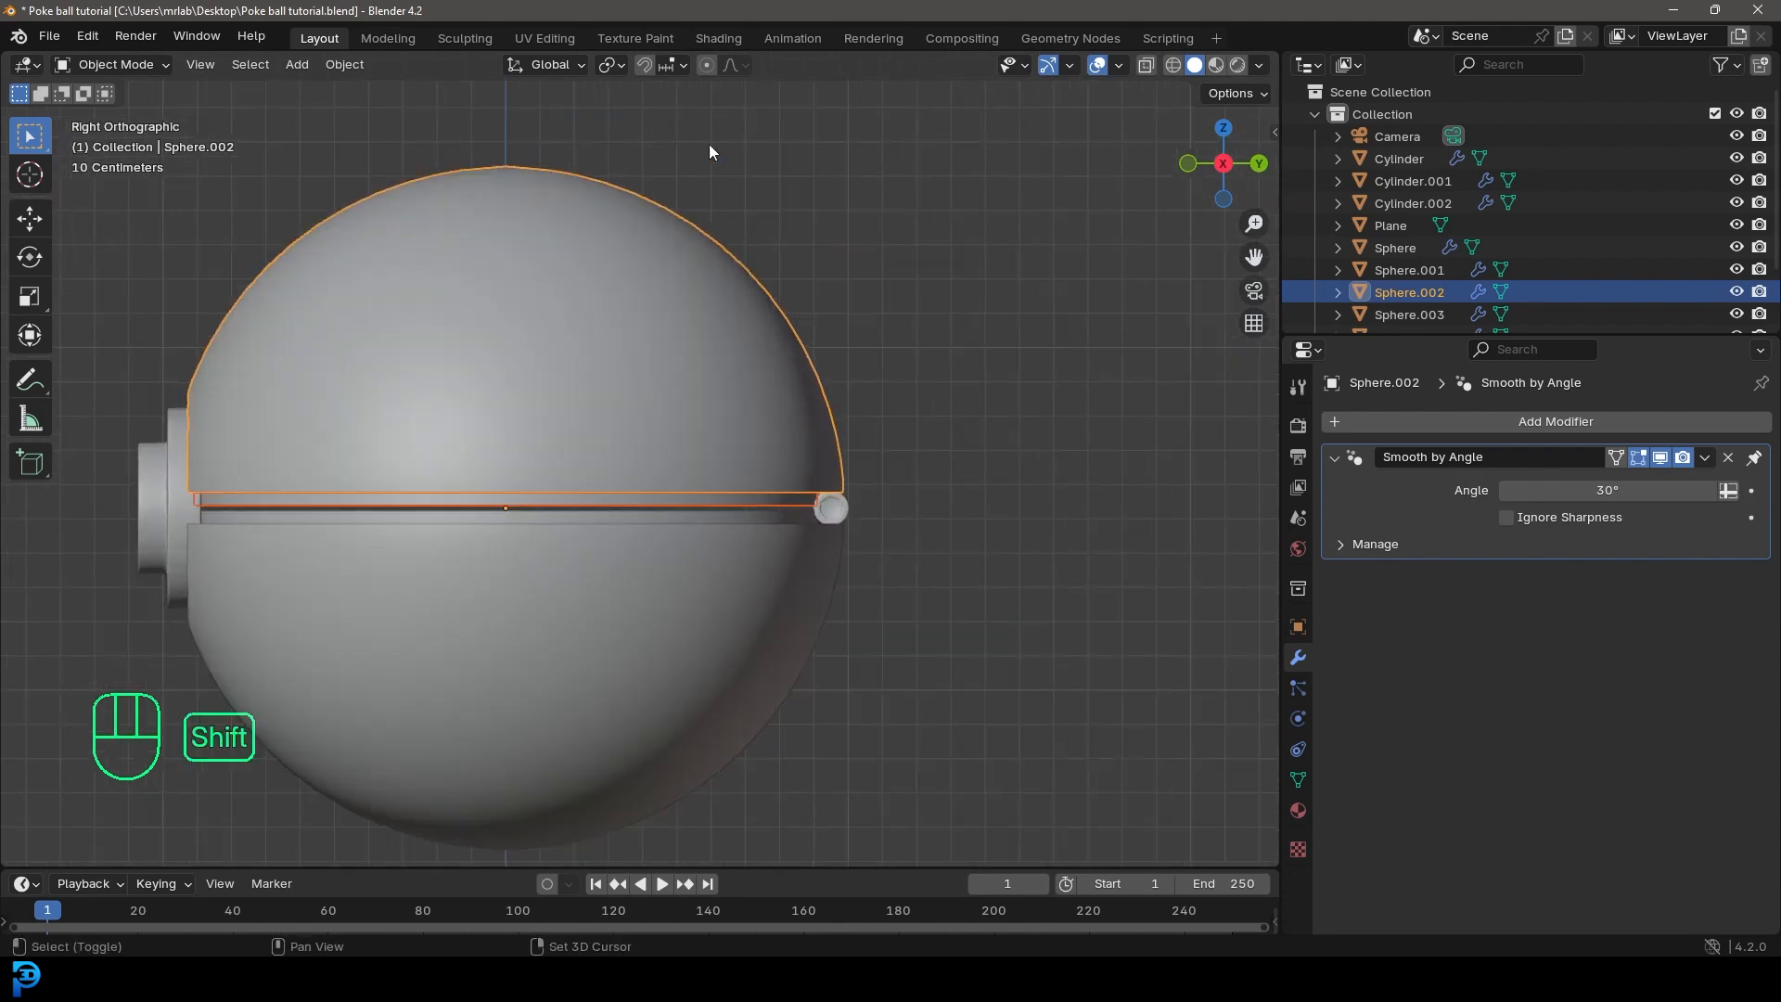
pyautogui.keyDown('shift'); pyautogui.click(838, 504); pyautogui.keyUp('shift')
pyautogui.scroll(3, 853, 510)
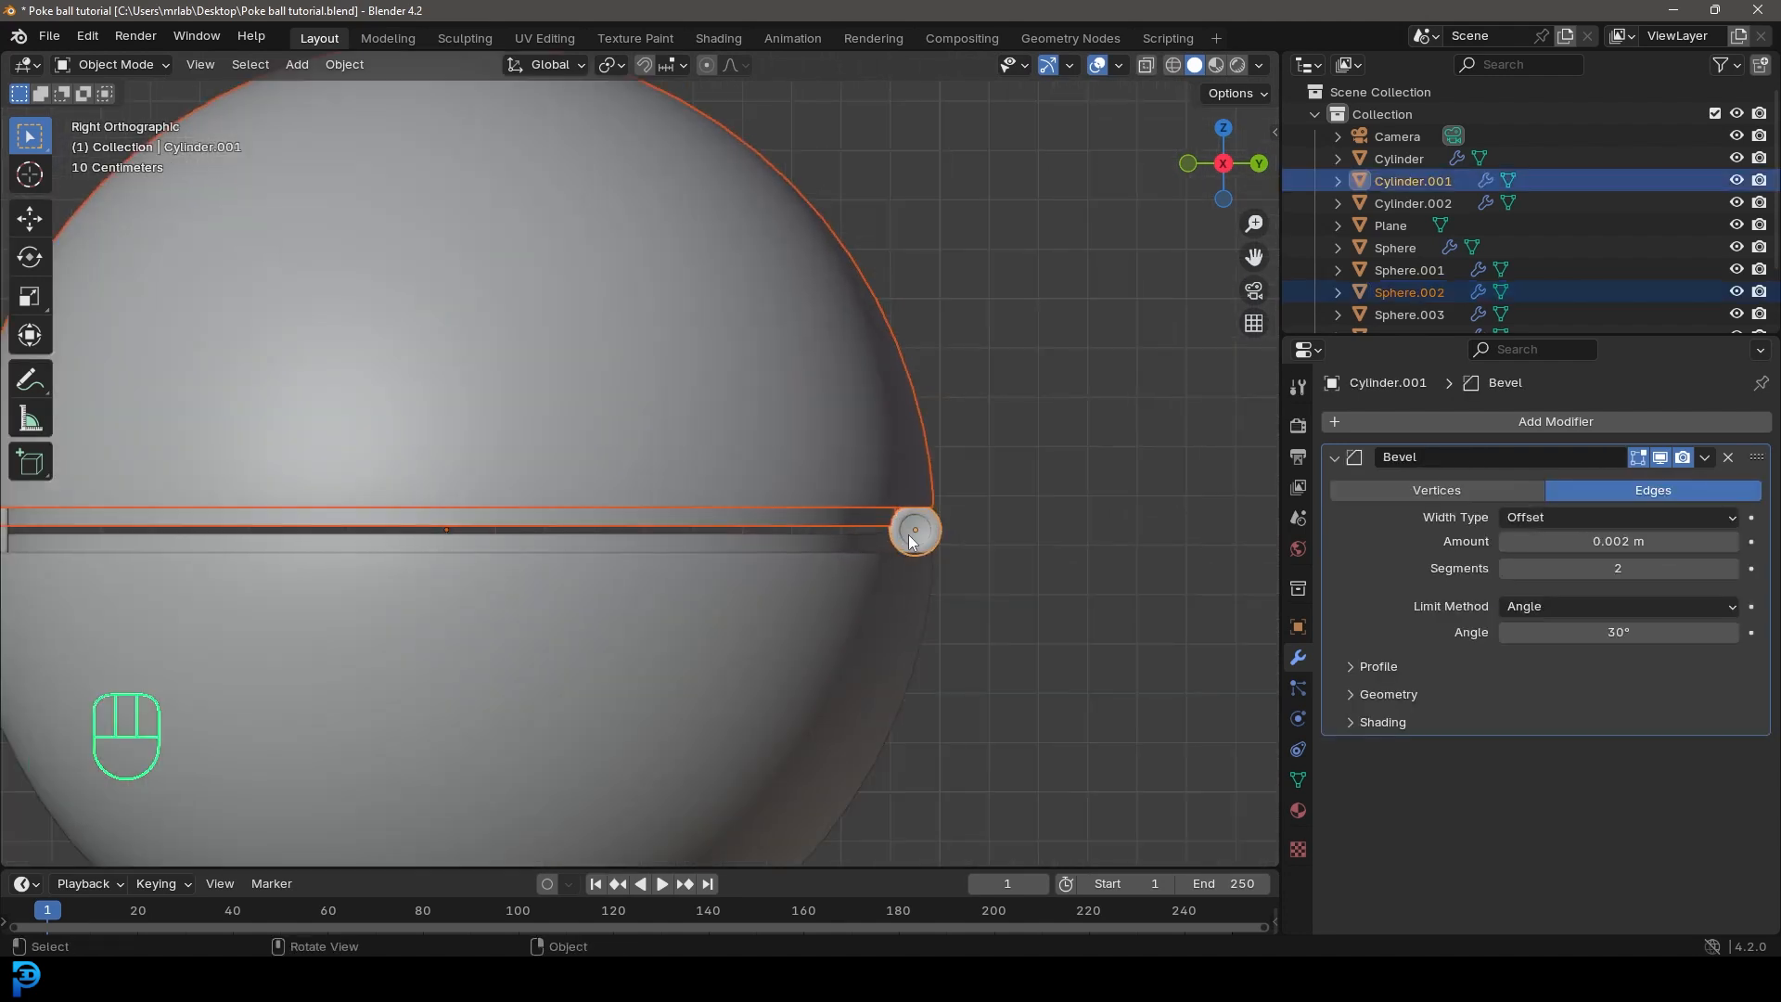
pyautogui.hotkey('ctrl', 'p')
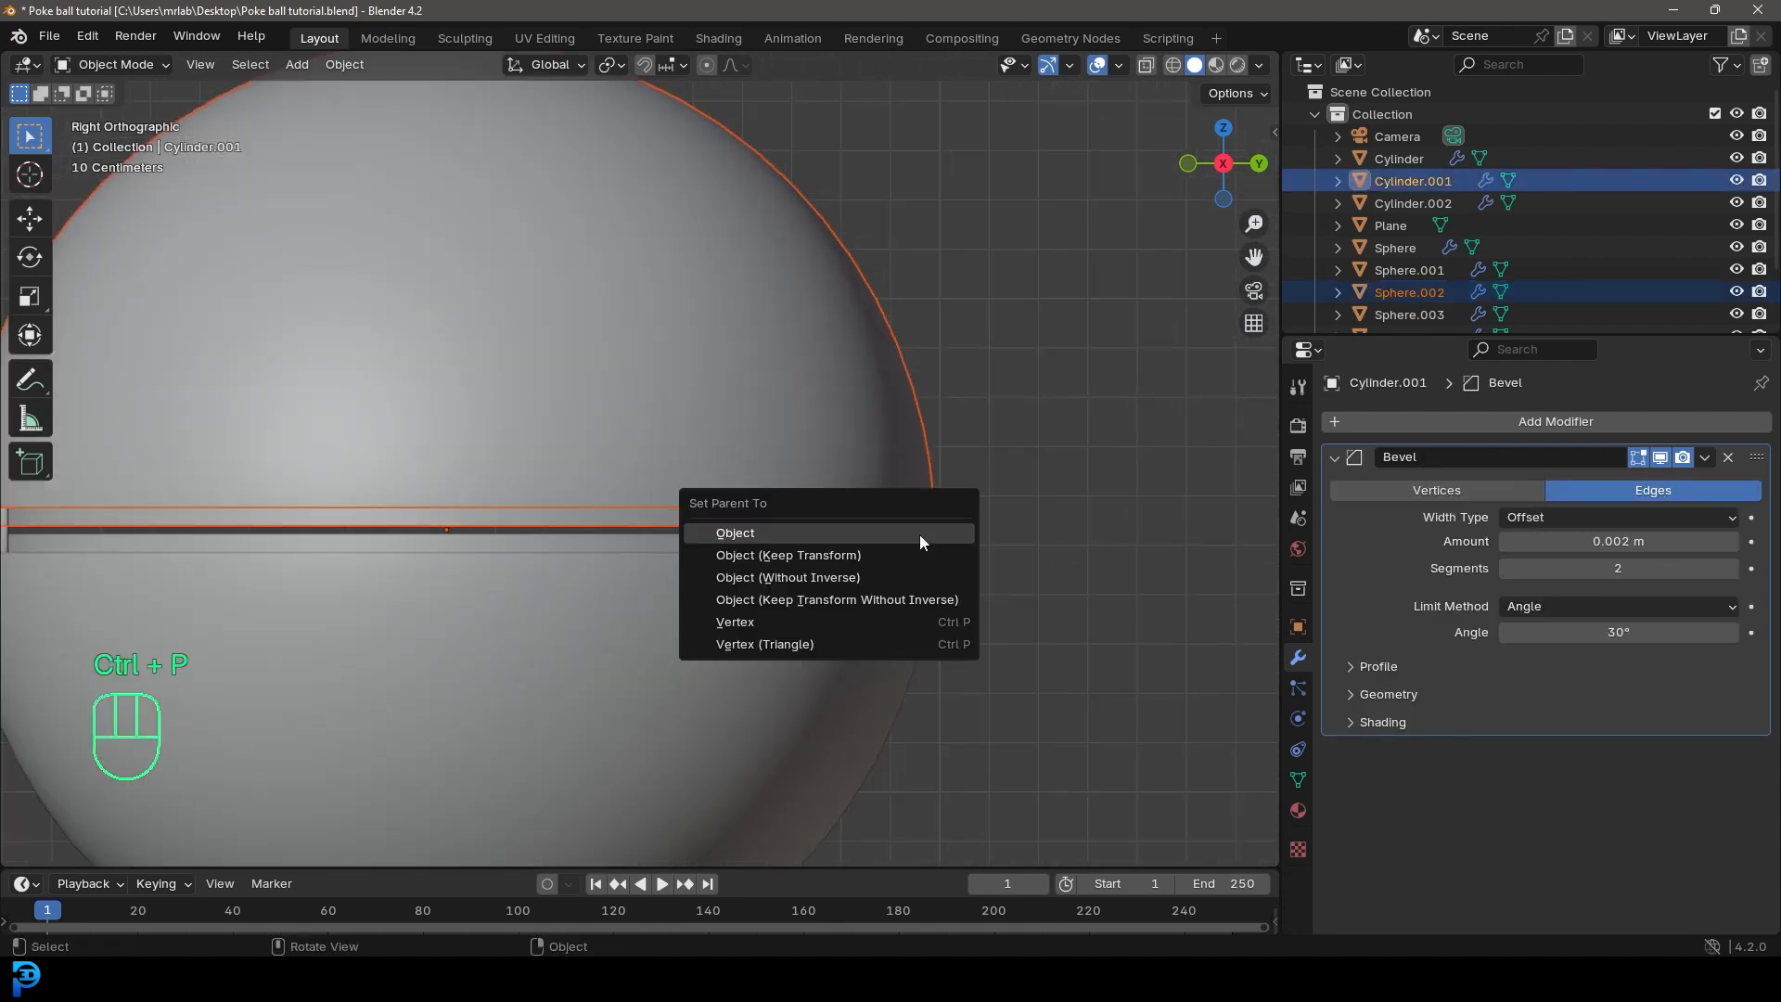
pyautogui.click(780, 555)
pyautogui.scroll(-5, 904, 505)
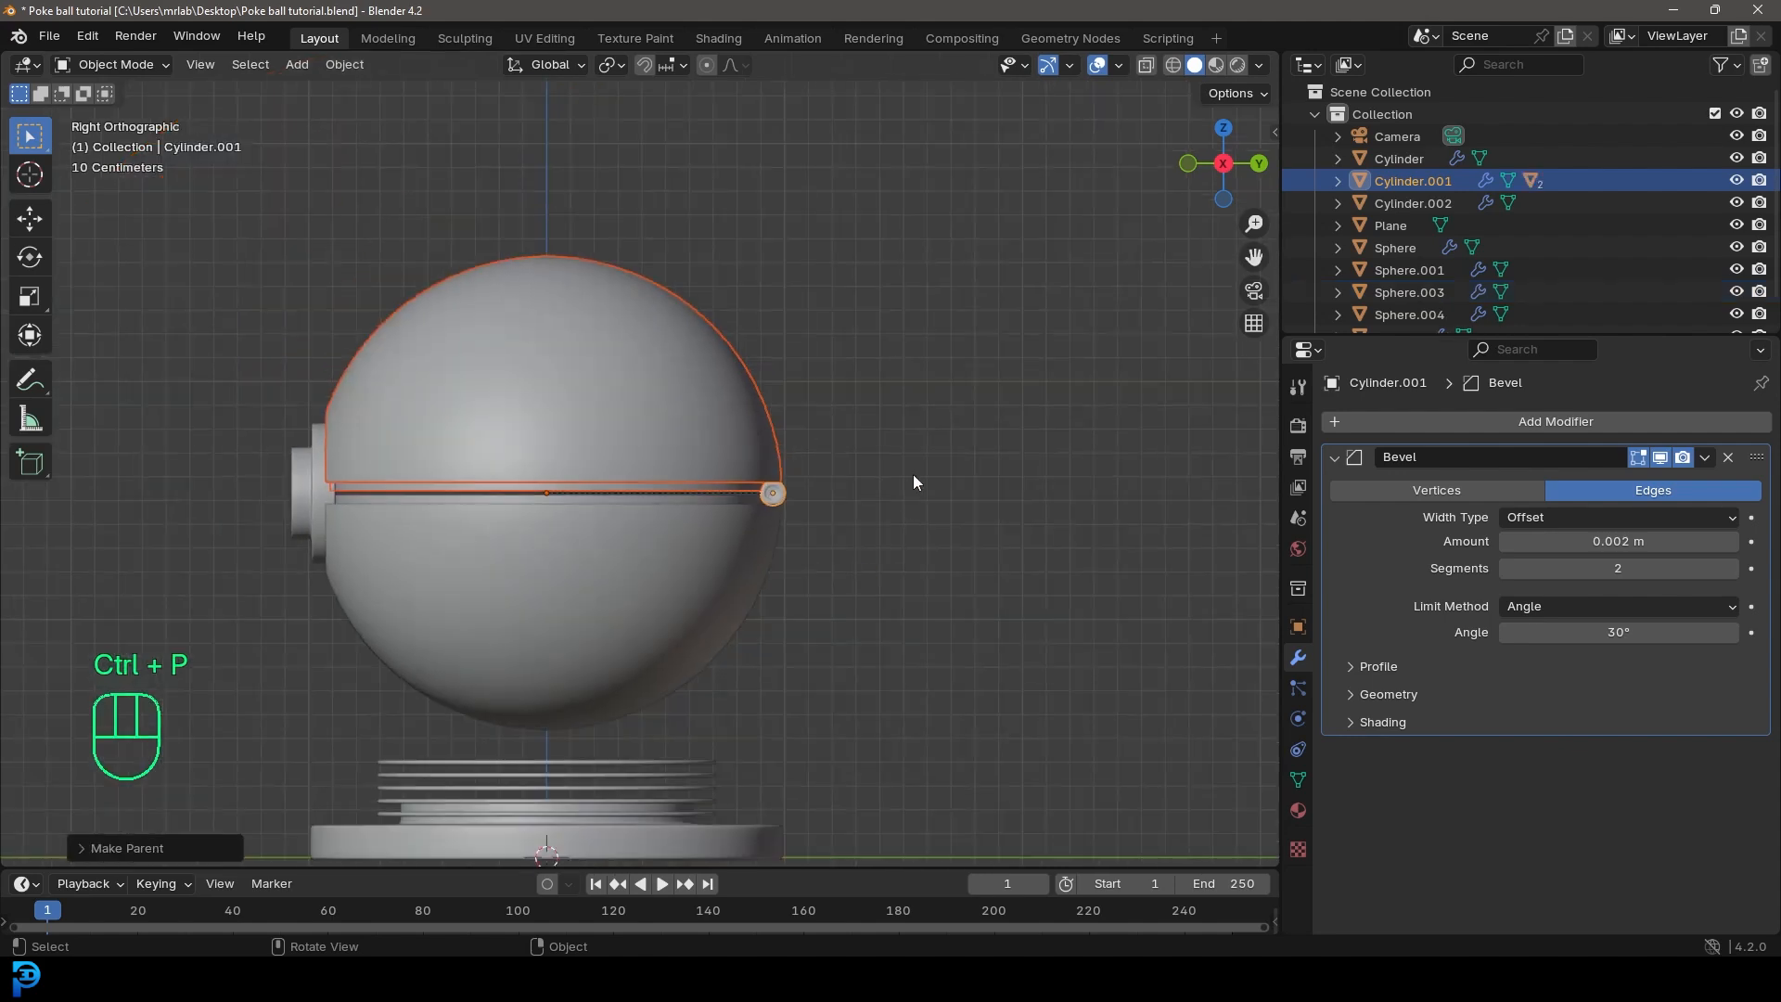
# Step: Rotate the hinge cylinder about the X axis to swing the ball's upper half open
pyautogui.click(782, 499)
pyautogui.scroll(2, 894, 565)
pyautogui.click(903, 570)
pyautogui.keyDown('shift'); pyautogui.moveTo(948, 593); pyautogui.dragTo(984, 461, button='middle'); pyautogui.keyUp('shift')
pyautogui.scroll(1, 981, 510)
pyautogui.press('r')
pyautogui.press('x')
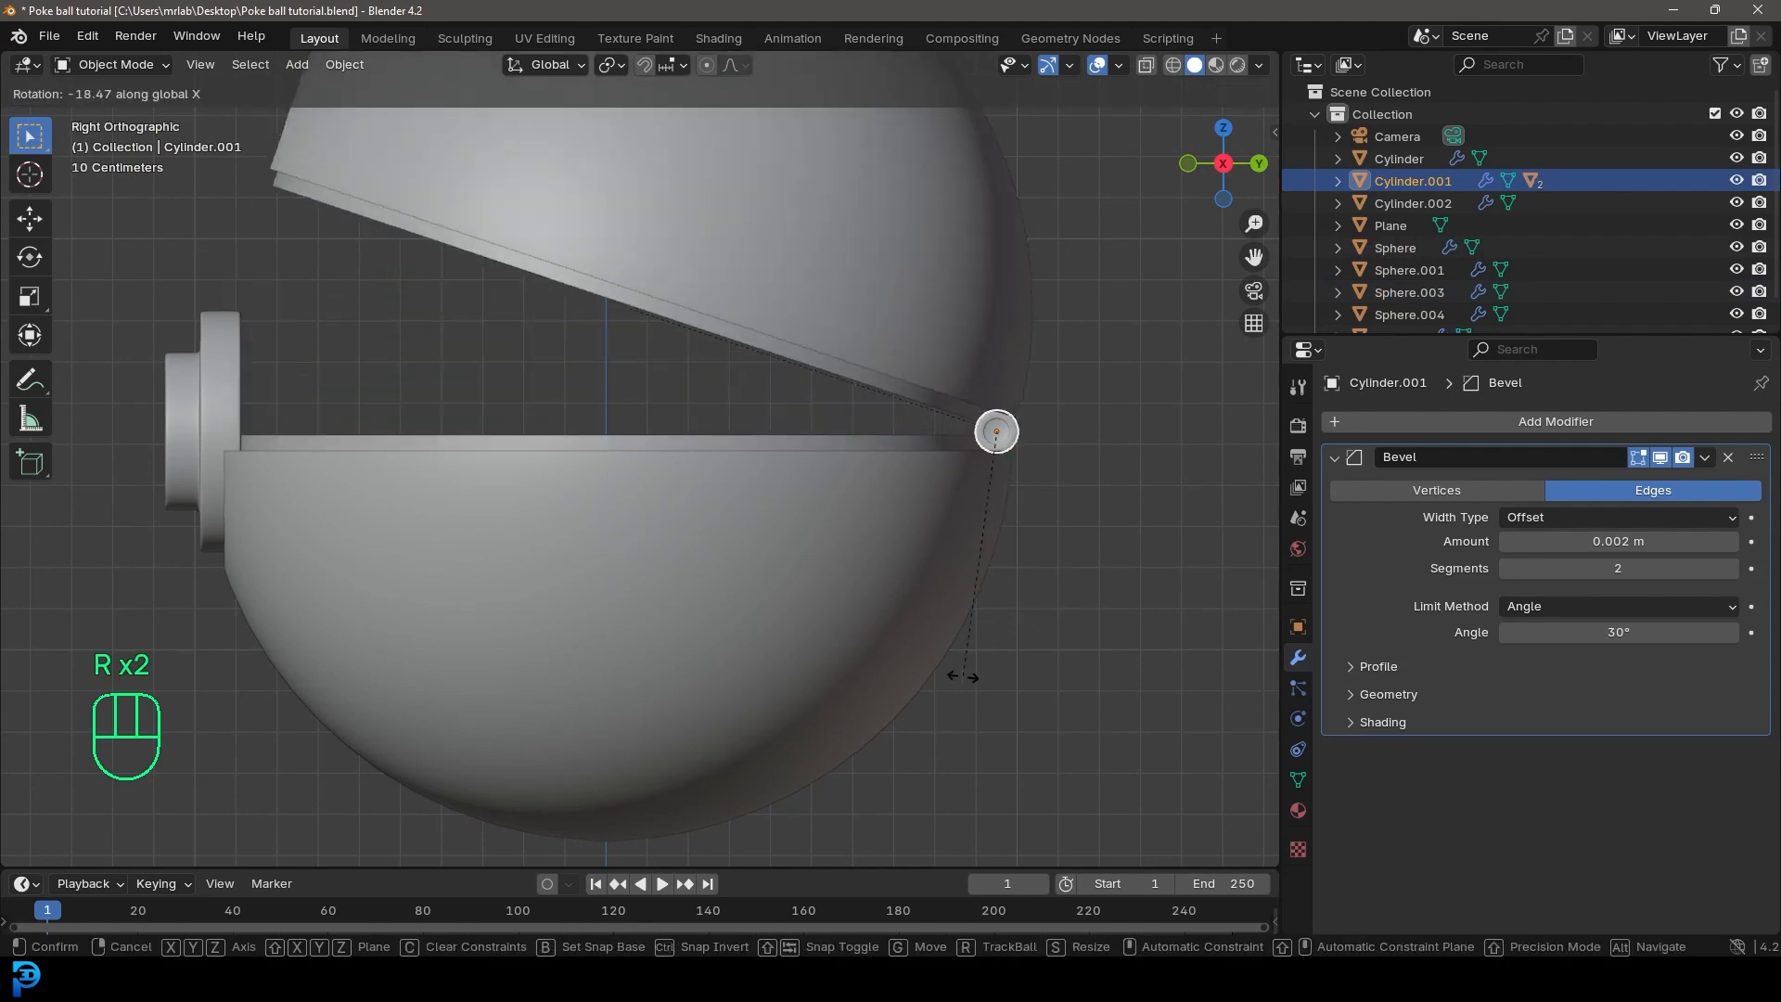
pyautogui.click(938, 525)
pyautogui.moveTo(939, 525); pyautogui.dragTo(916, 575, button='middle')
pyautogui.scroll(-5, 917, 575)
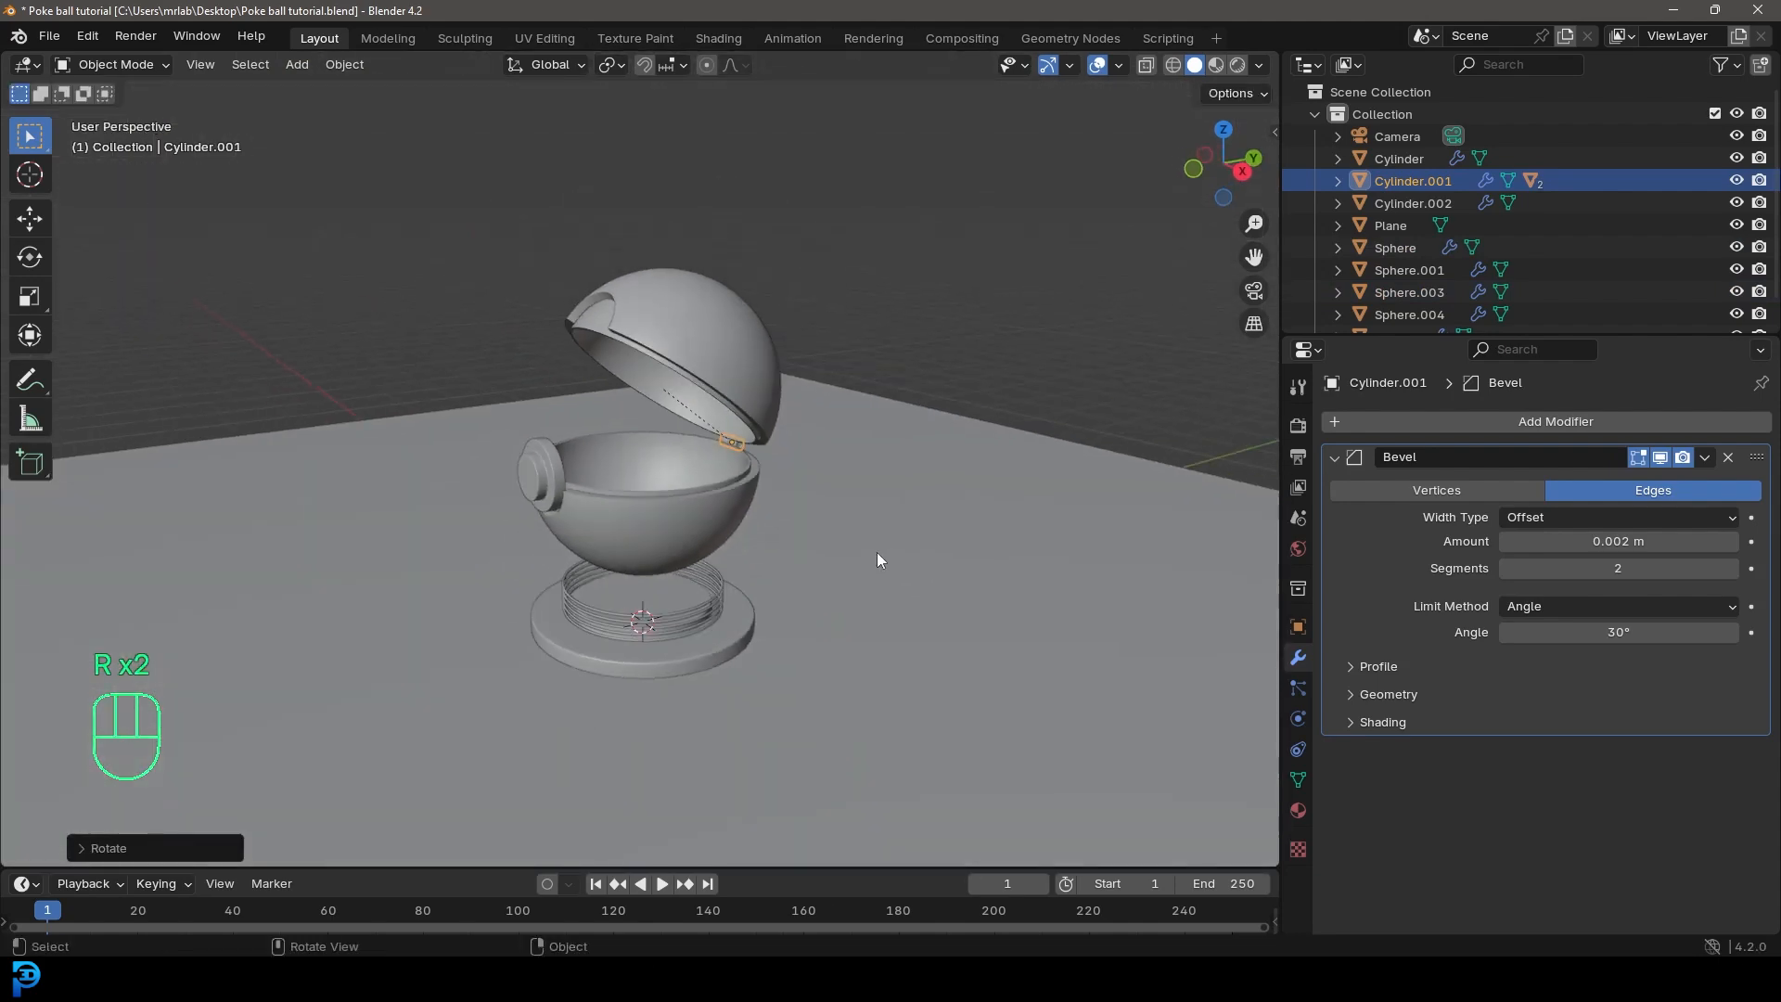
# Step: Try a further X-axis rotation of the hinge cylinder, and undo the rotations to close the ball's lid
pyautogui.scroll(2, 876, 553)
pyautogui.press('r')
pyautogui.press('x')
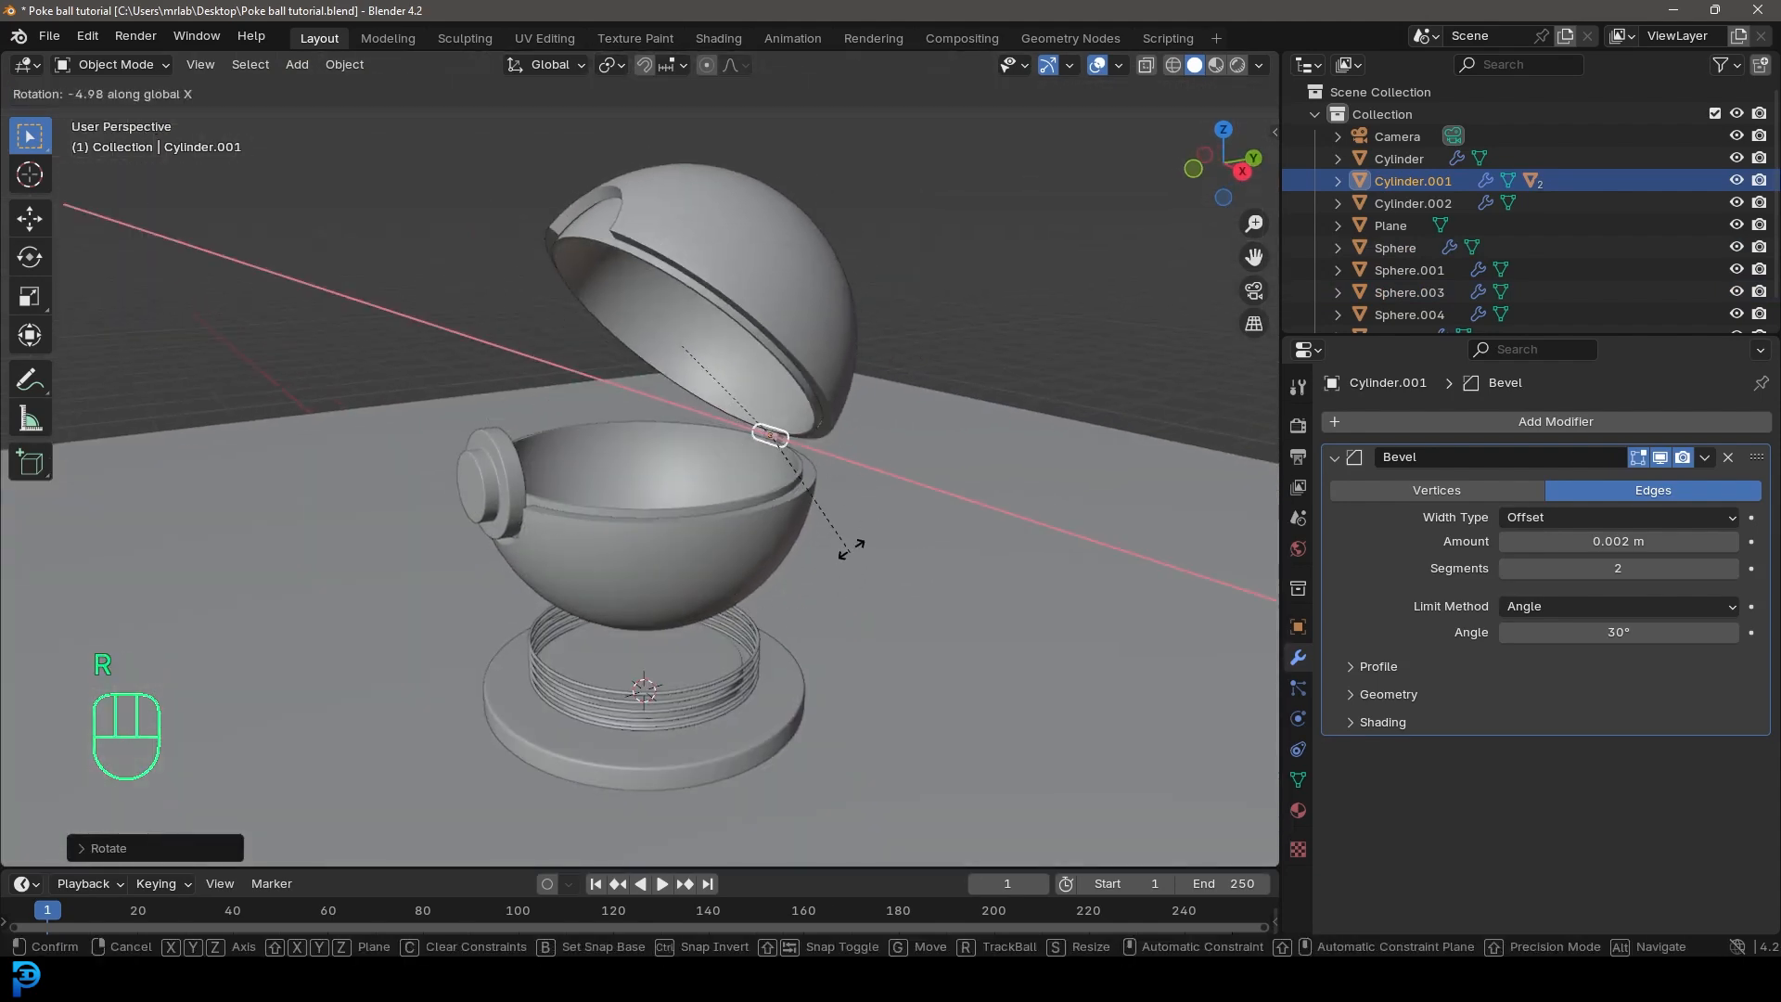
pyautogui.click(877, 501)
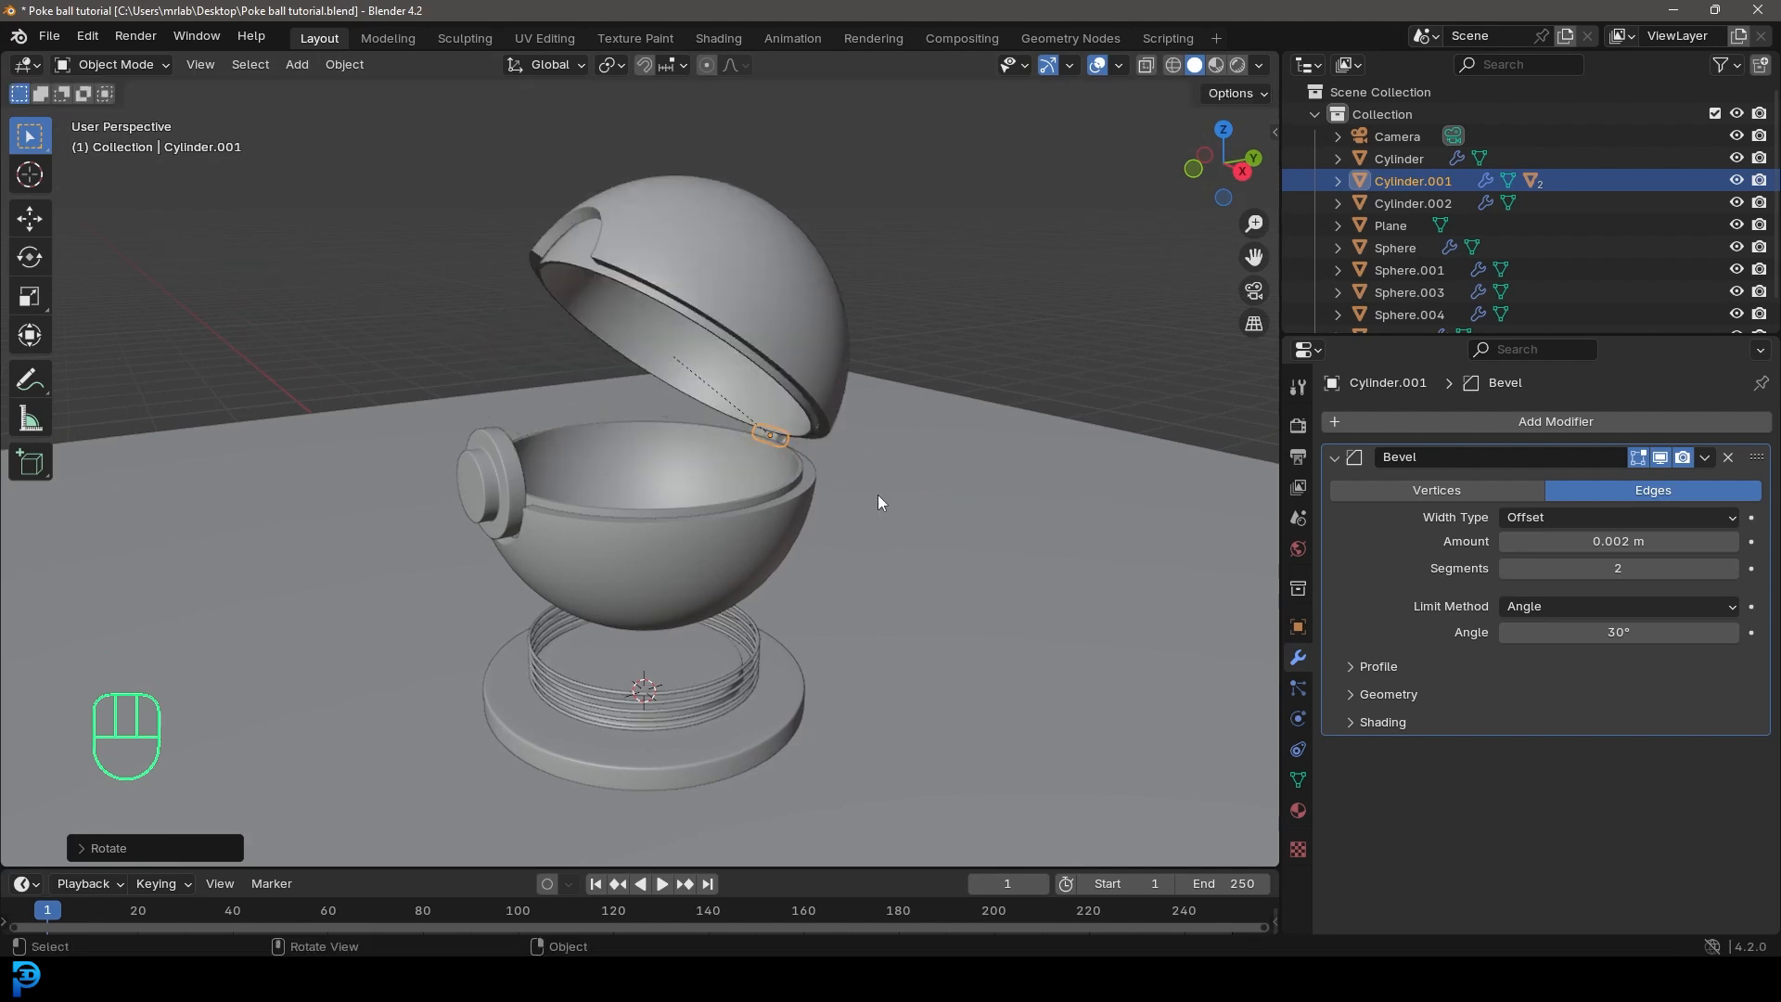
pyautogui.hotkey('ctrl', 'z')
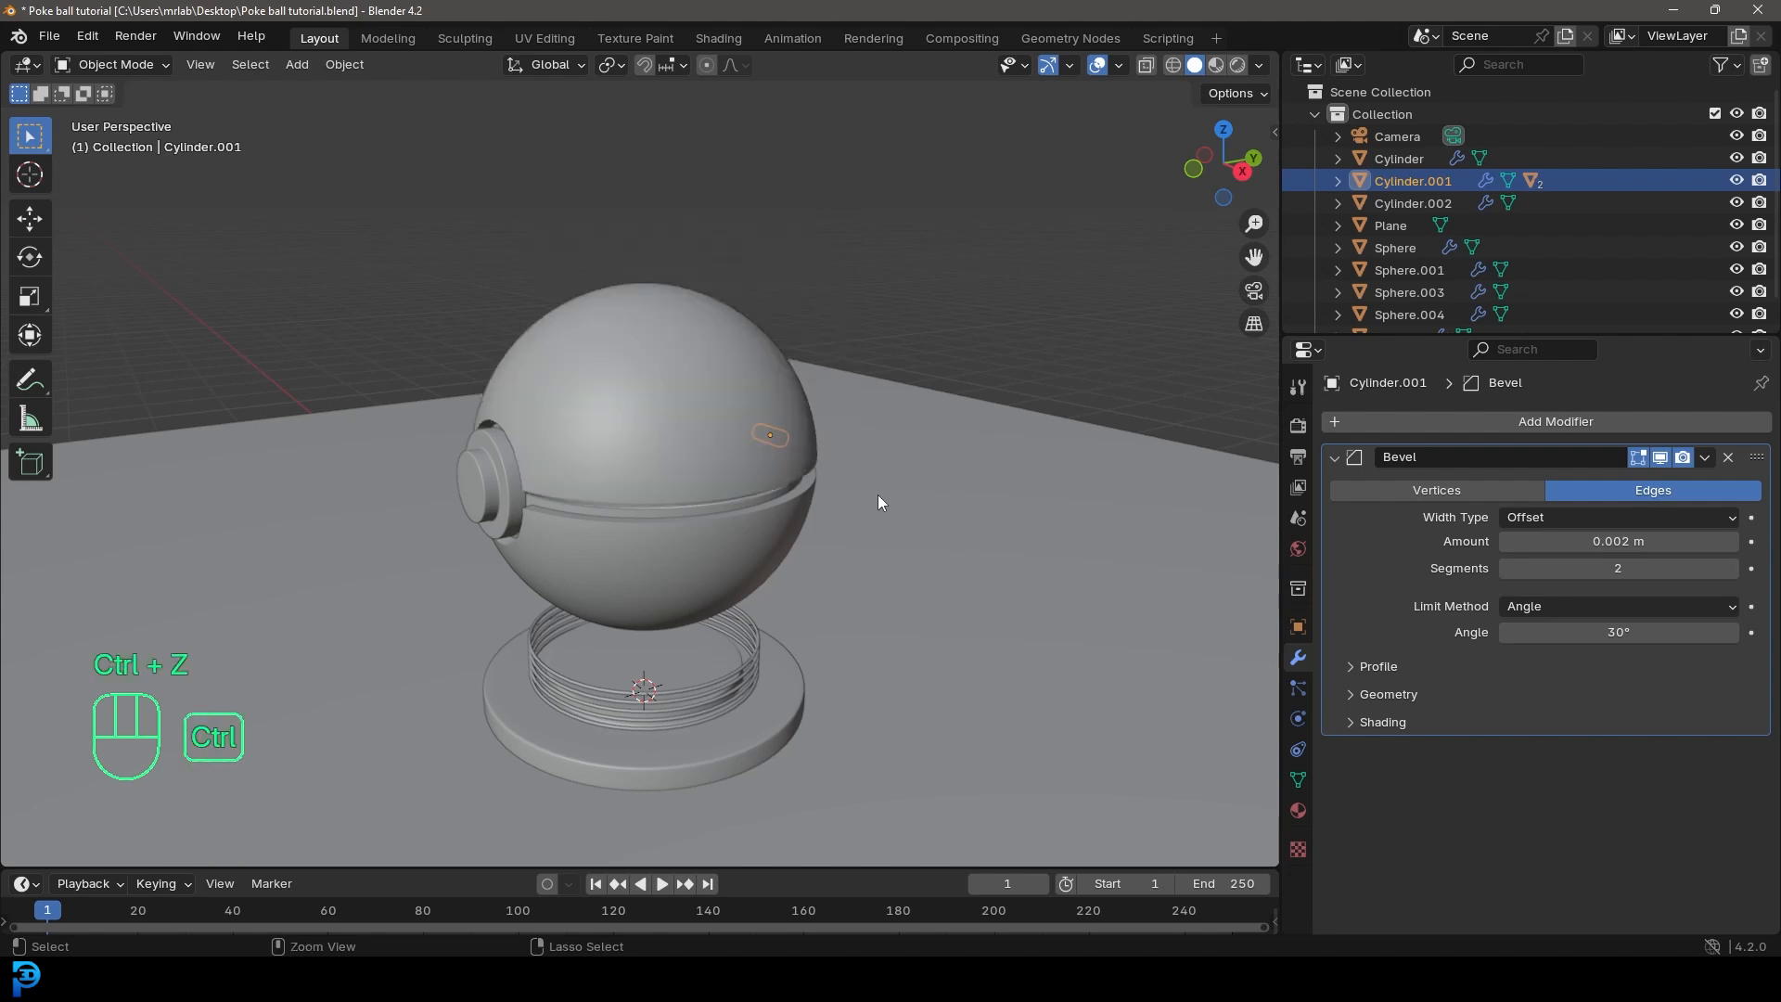
# Step: Parent the ball's front button to the back hinge cylinder with Object (Keep Transform)
pyautogui.moveTo(877, 493); pyautogui.dragTo(901, 431, button='middle')
pyautogui.scroll(2, 650, 466)
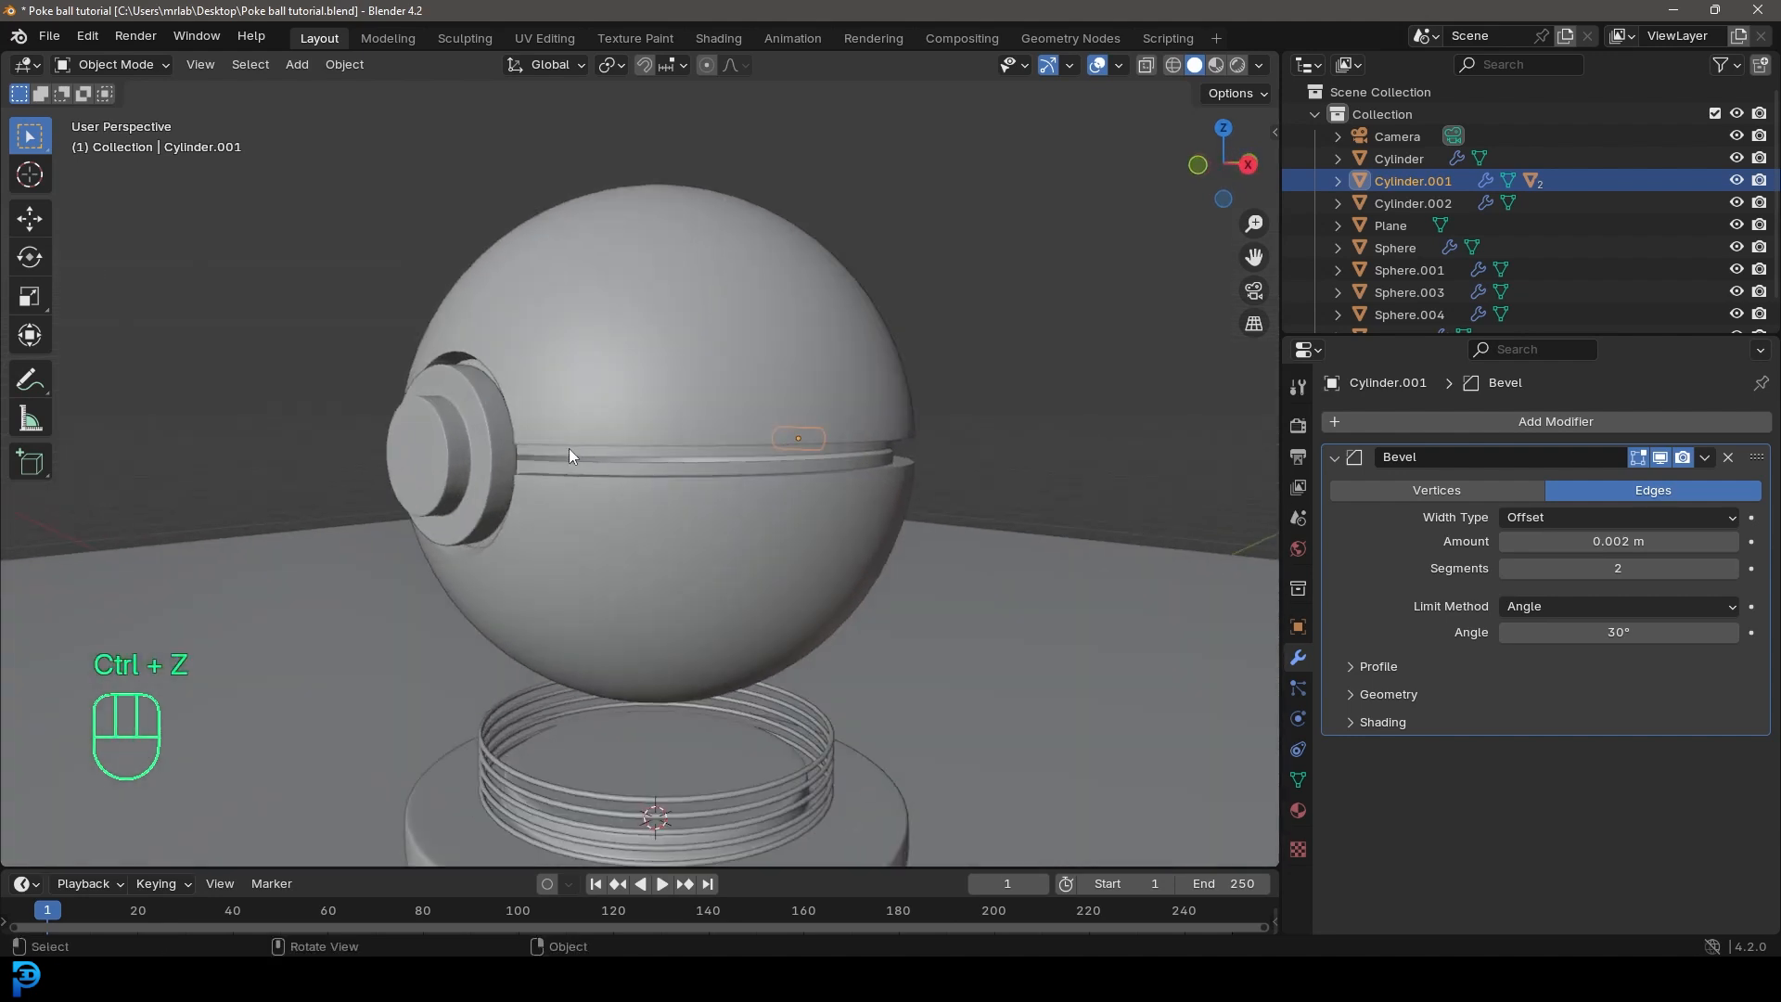
pyautogui.click(458, 425)
pyautogui.keyDown('shift'); pyautogui.moveTo(458, 427); pyautogui.dragTo(495, 454, button='middle'); pyautogui.keyUp('shift')
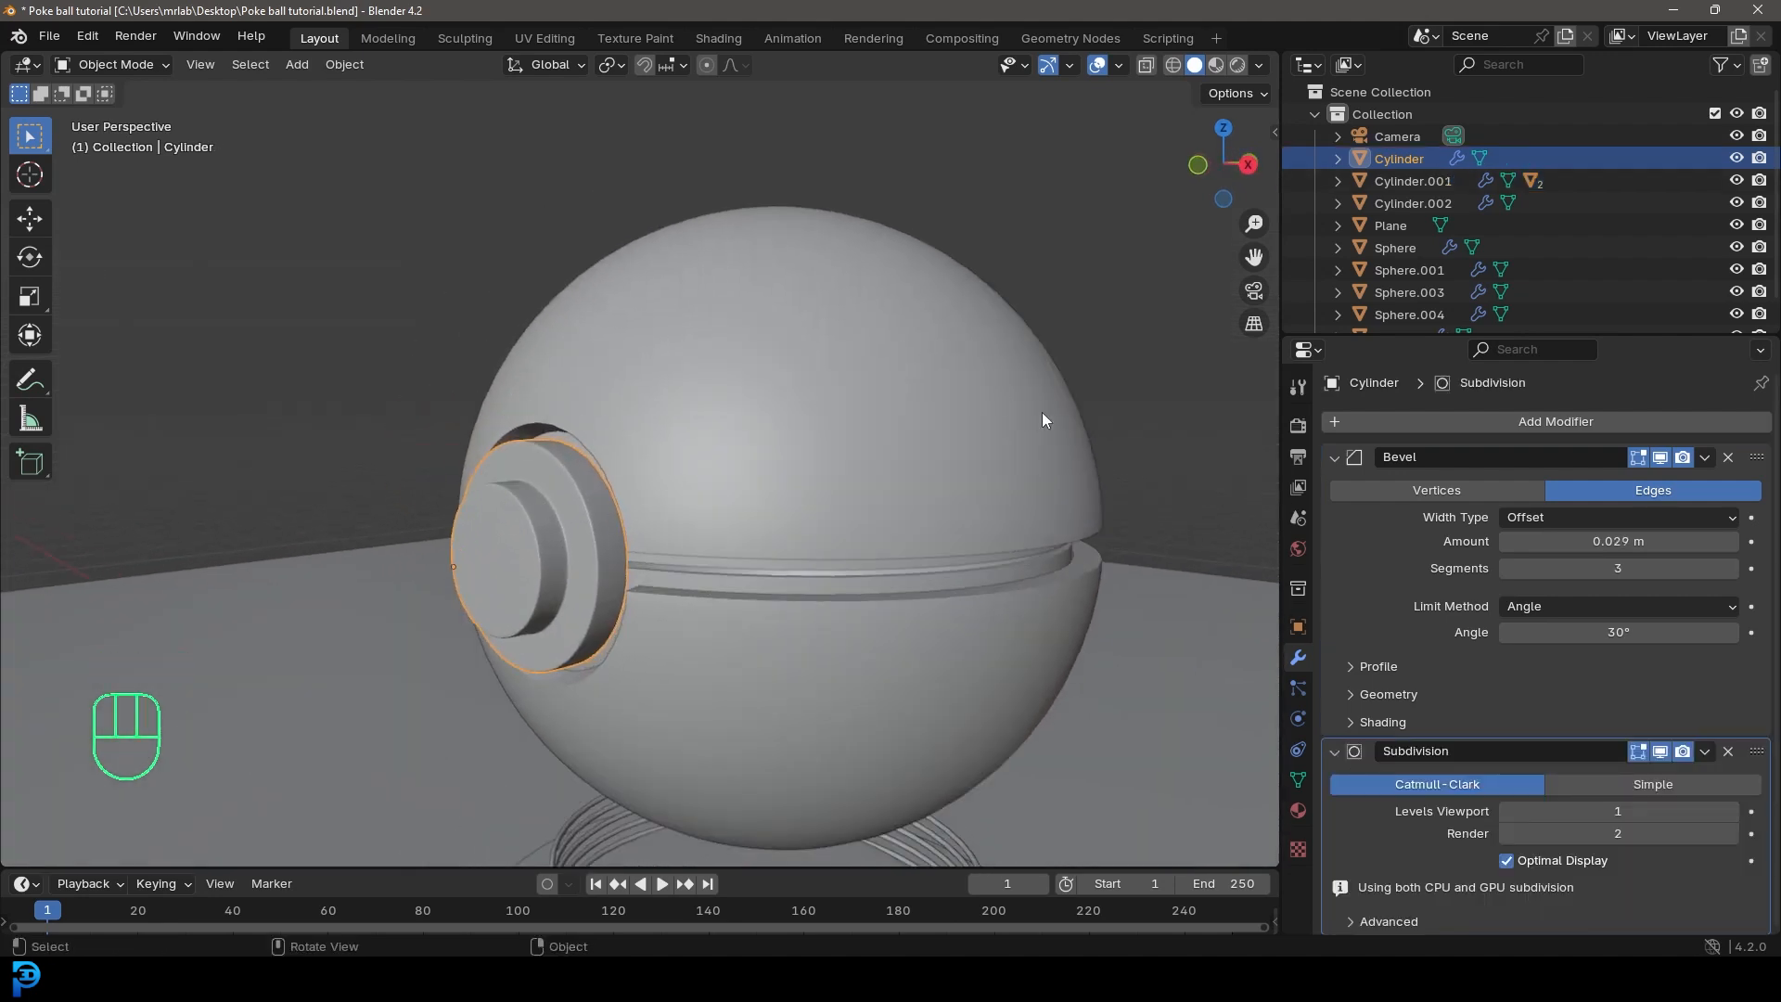
pyautogui.moveTo(1045, 418); pyautogui.dragTo(815, 403, button='middle')
pyautogui.keyDown('shift'); pyautogui.click(915, 543); pyautogui.keyUp('shift')
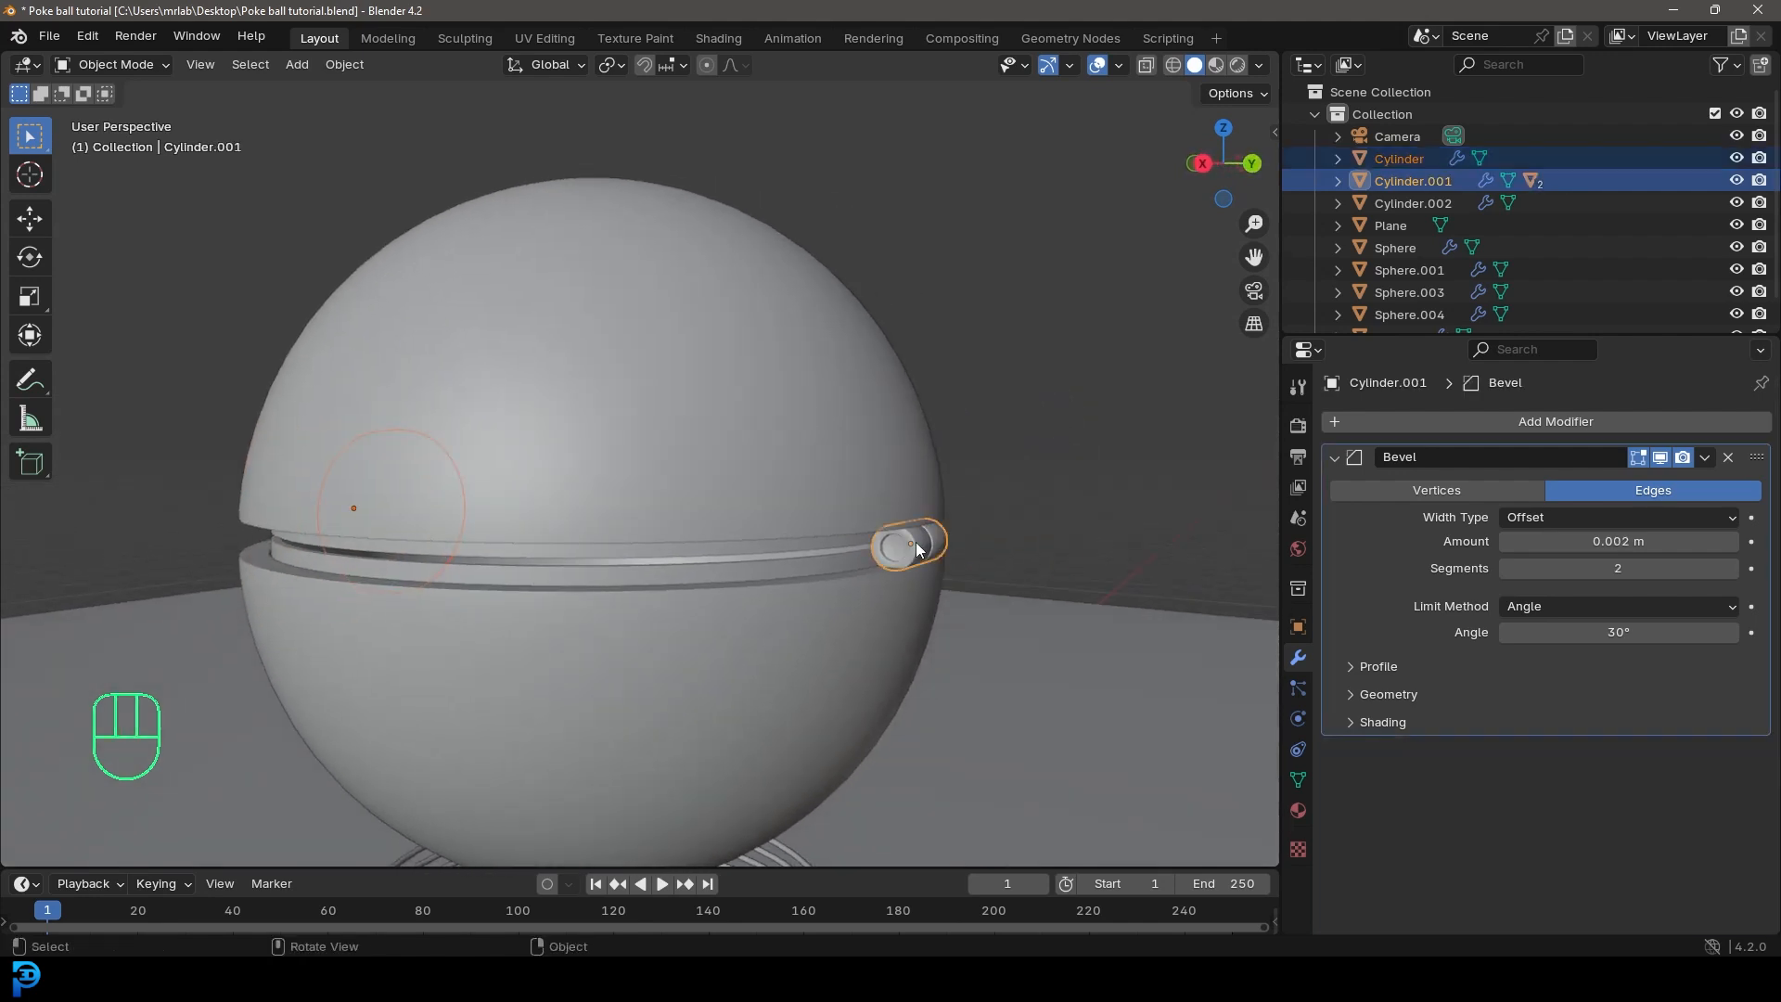
pyautogui.hotkey('ctrl', 'p')
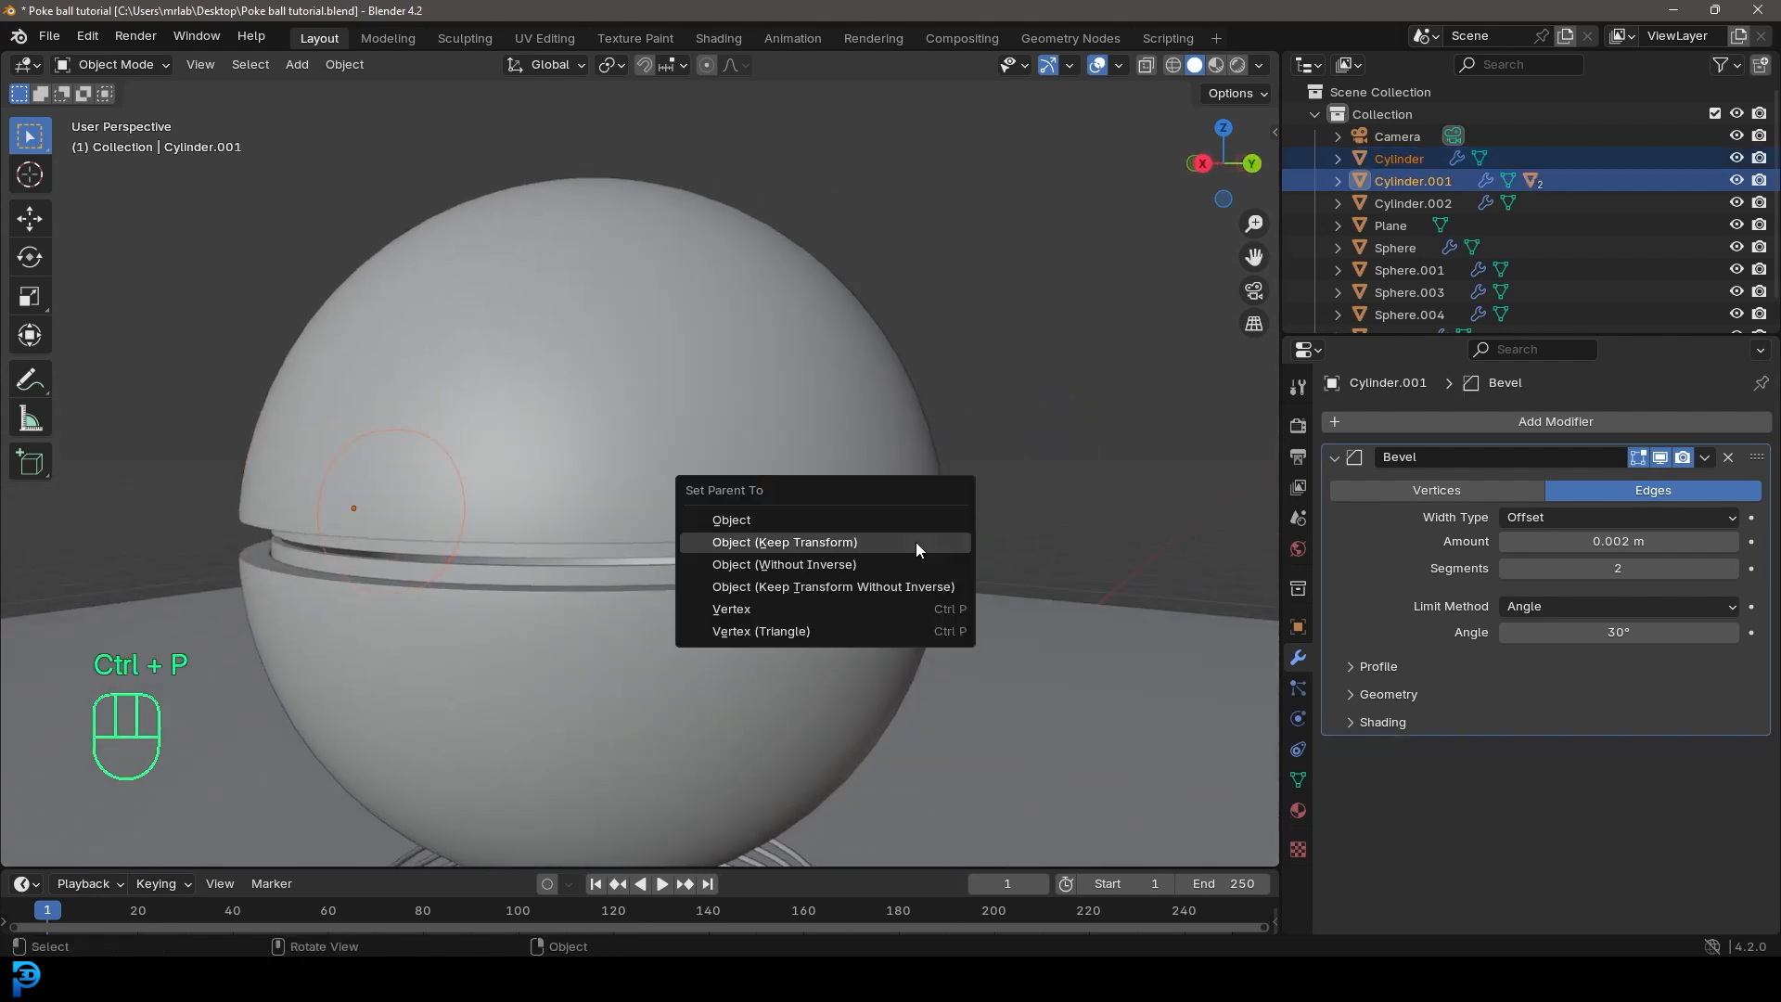
pyautogui.click(818, 544)
# Step: Apply the rotation of the back hinge cylinder
pyautogui.scroll(-7, 704, 634)
pyautogui.moveTo(704, 635); pyautogui.dragTo(803, 645, button='middle')
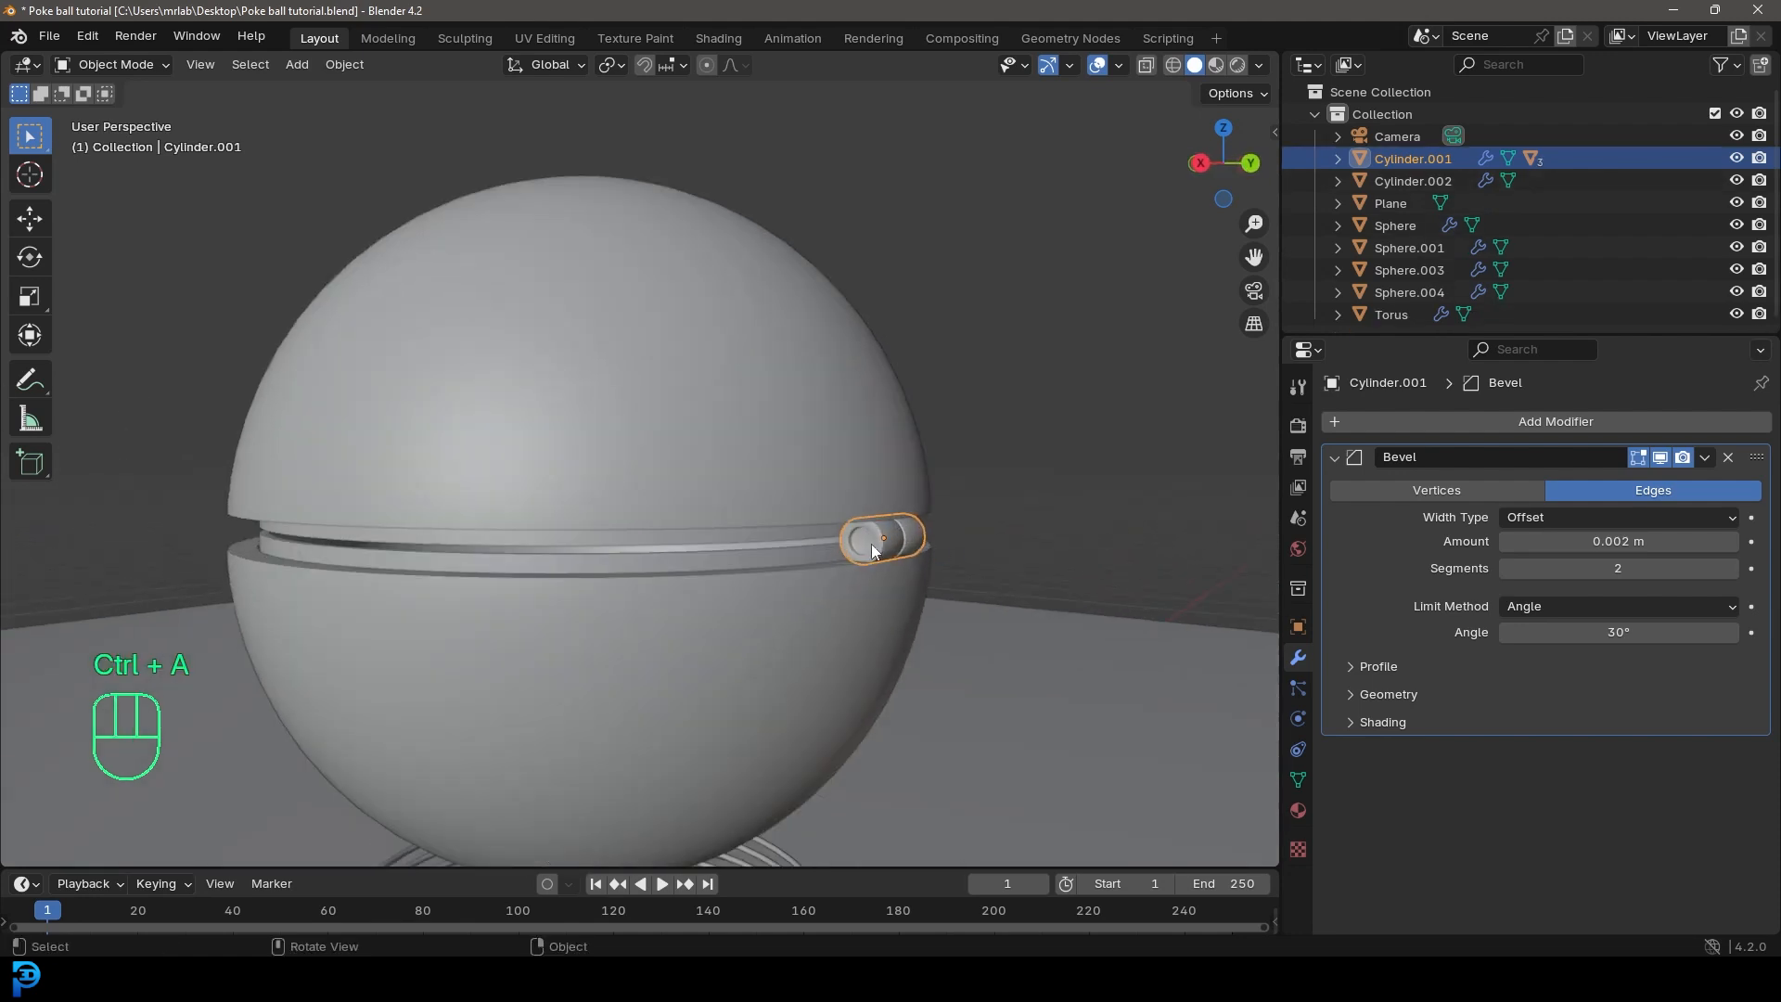
pyautogui.hotkey('ctrl', 'a')
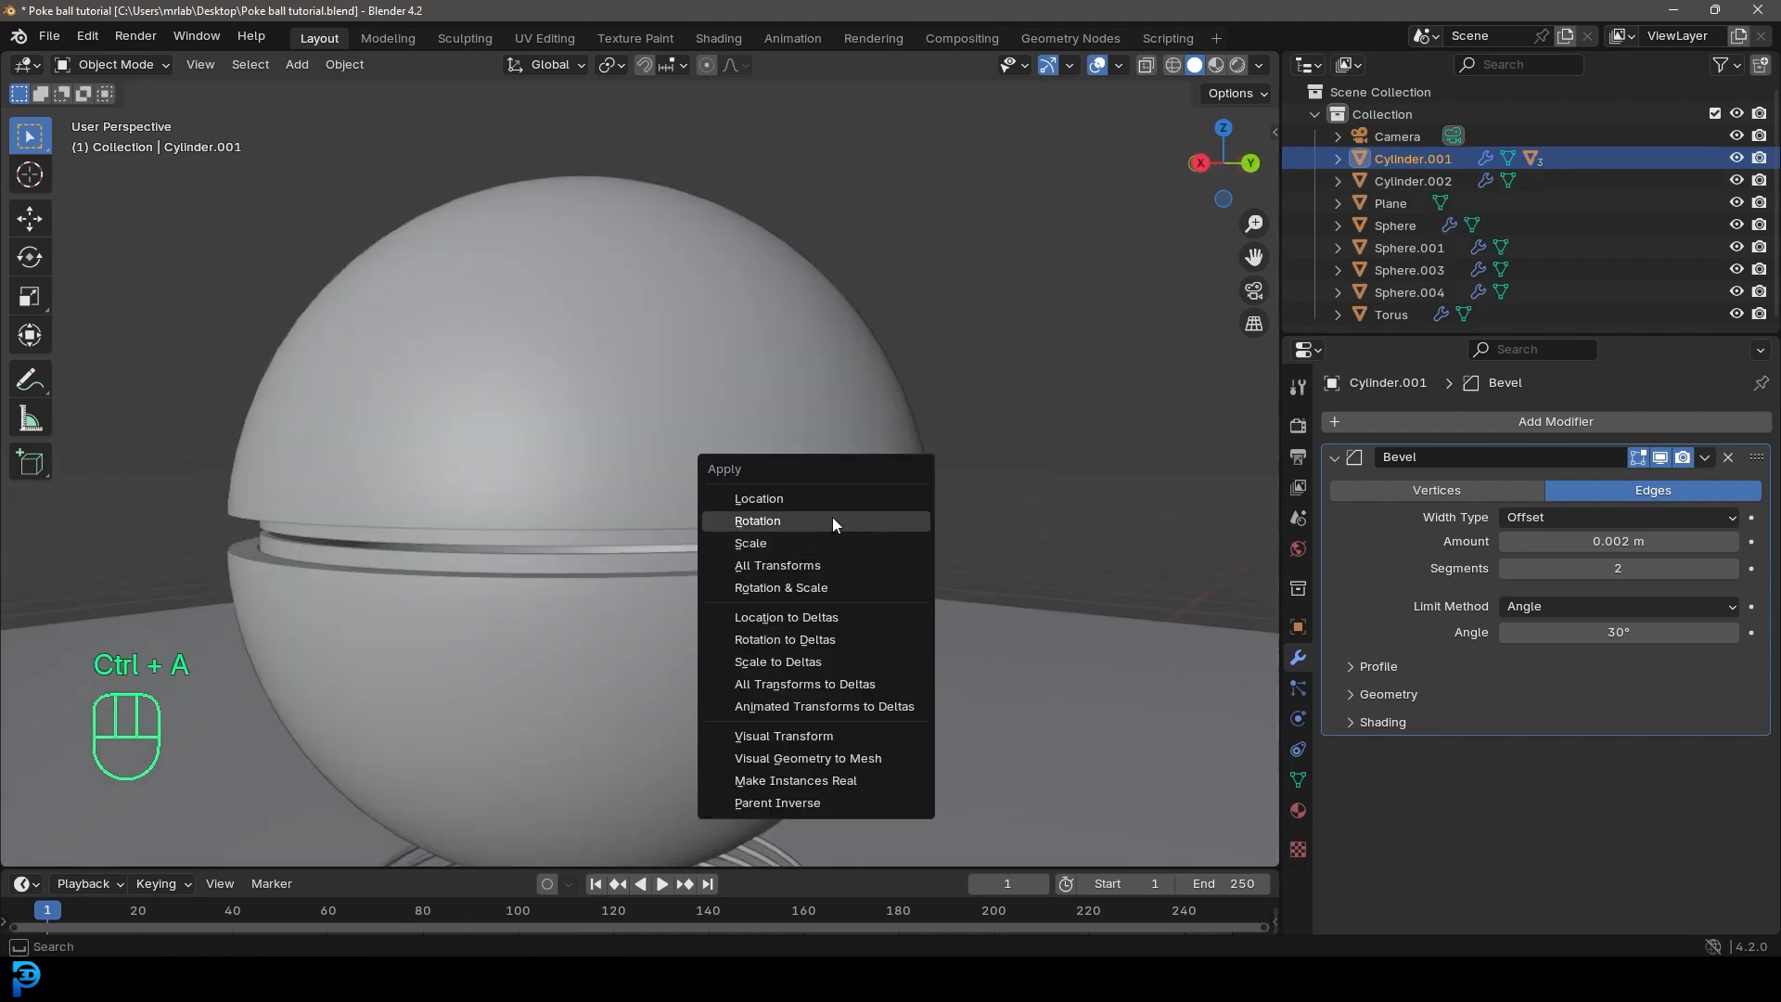
pyautogui.click(788, 516)
# Step: Rotate the hinge cylinder about the X axis to swing the lid and front button open
pyautogui.scroll(-5, 905, 554)
pyautogui.moveTo(833, 572); pyautogui.dragTo(861, 584, button='middle')
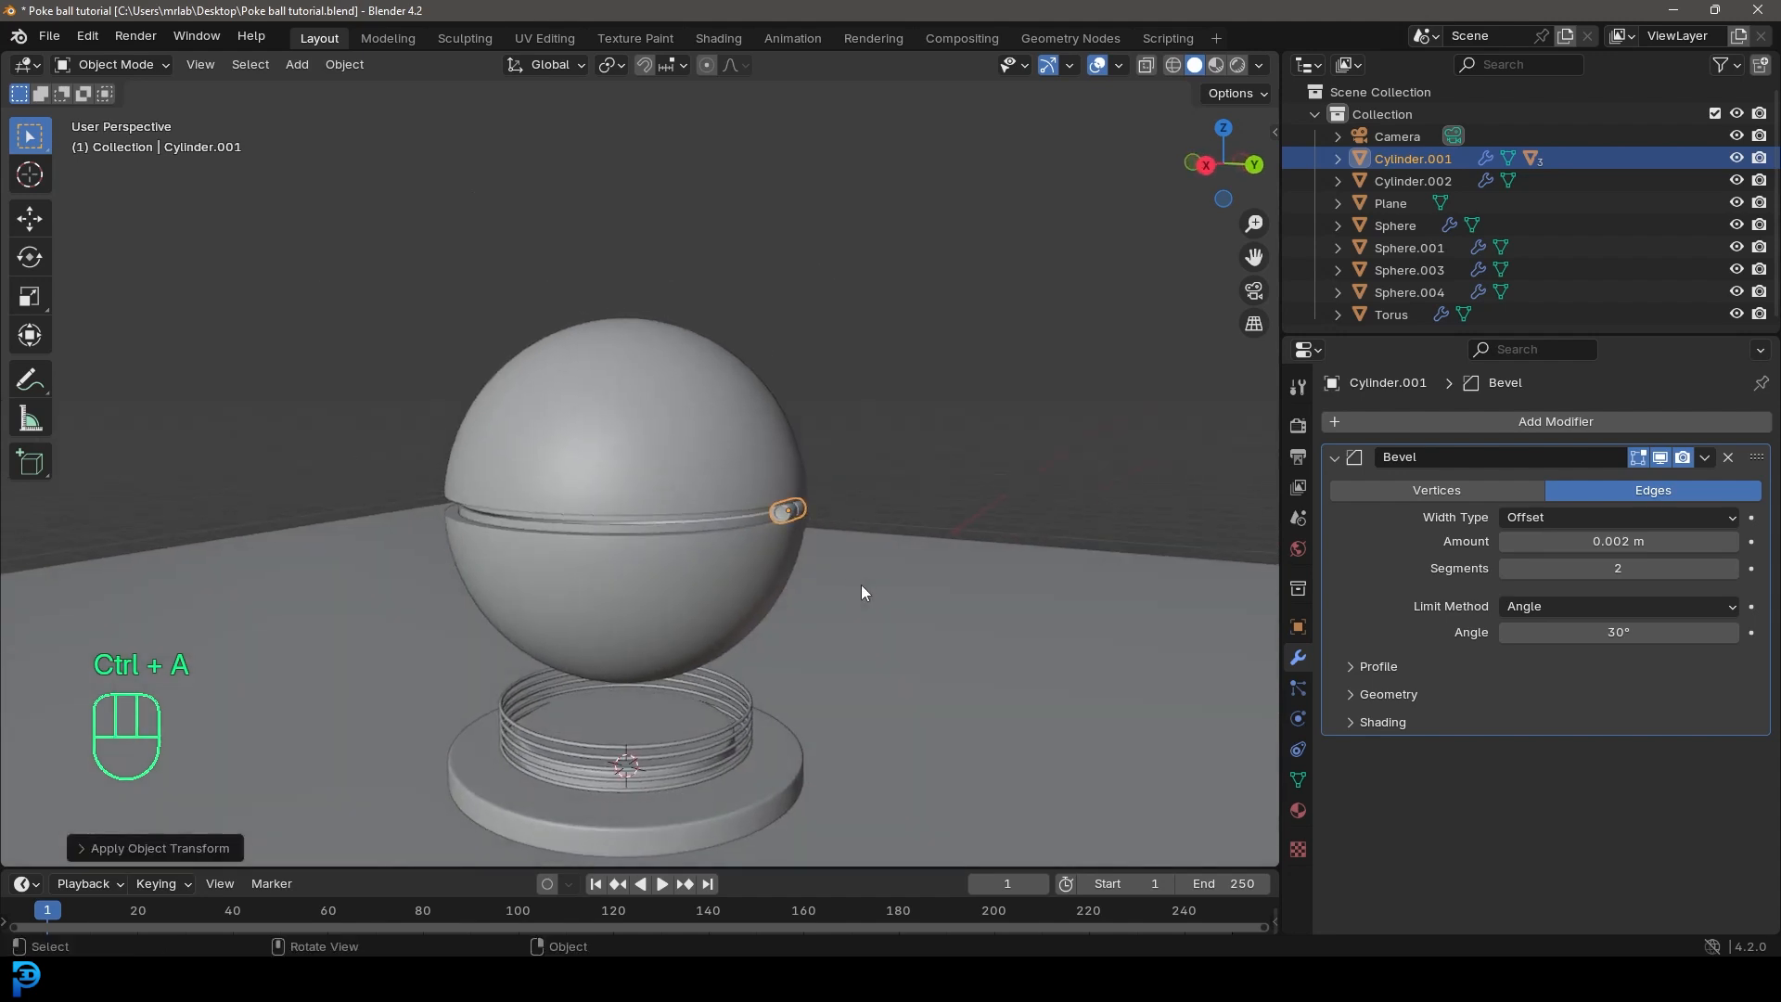
pyautogui.press('r')
pyautogui.press('x')
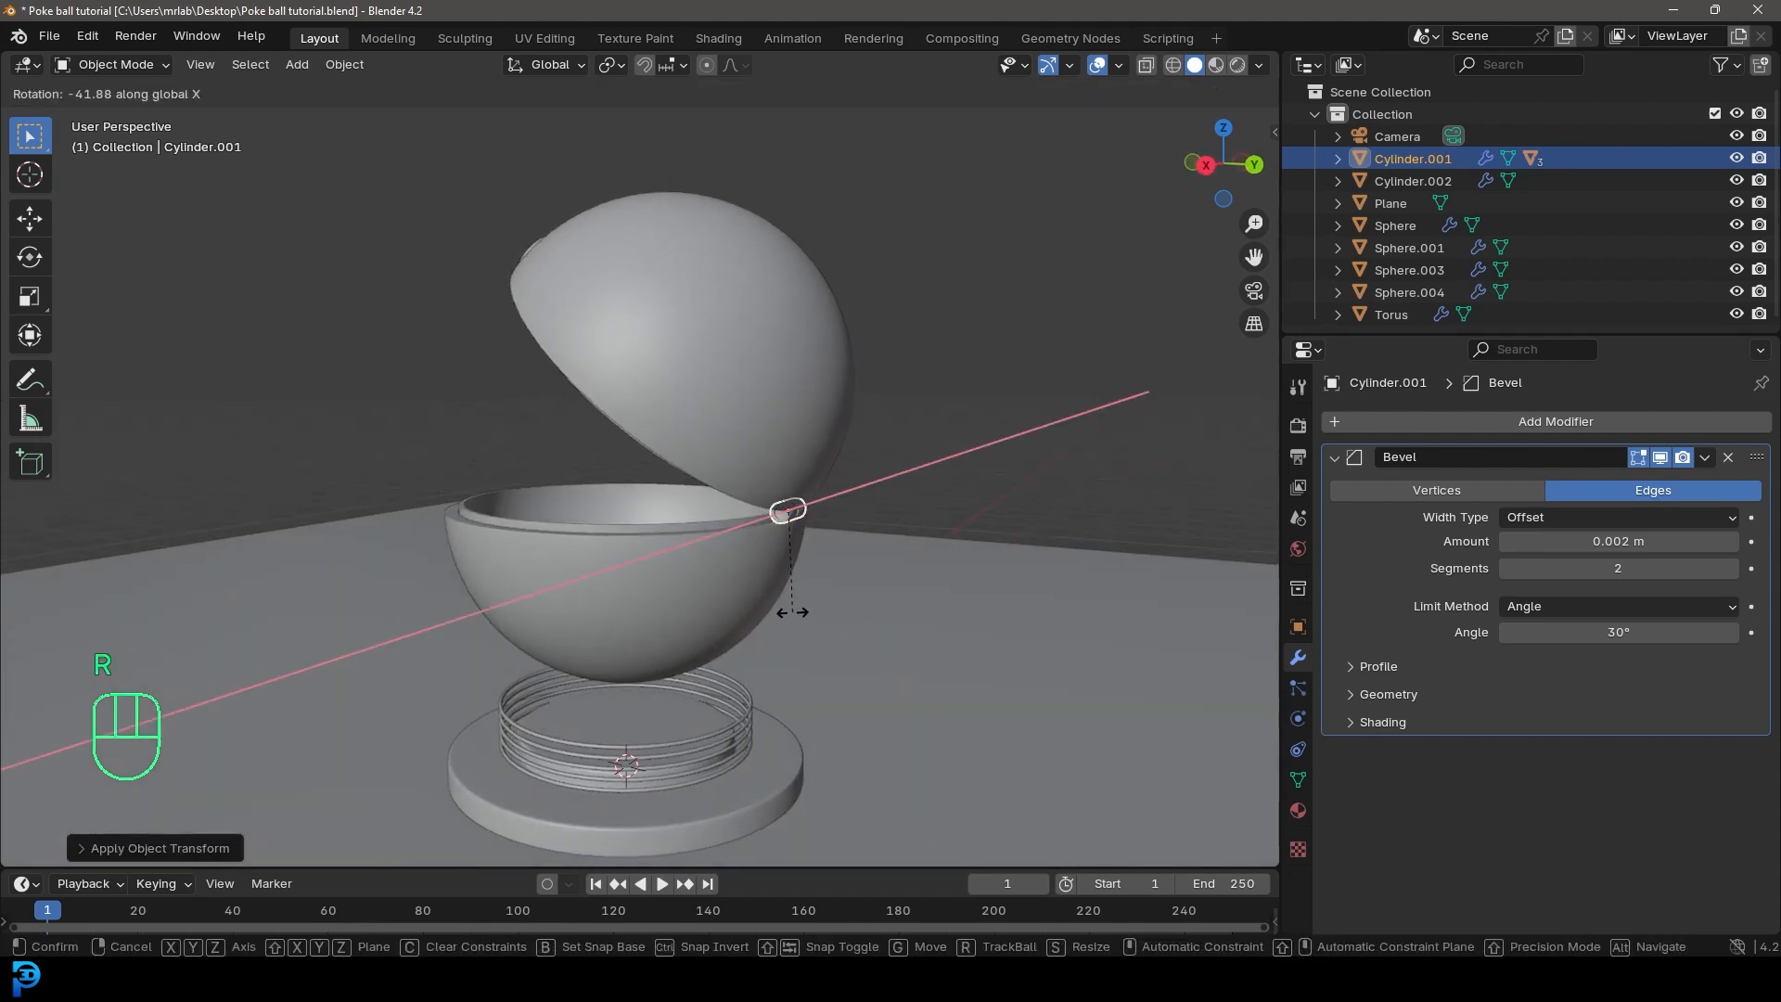
pyautogui.click(815, 614)
pyautogui.moveTo(807, 608); pyautogui.dragTo(948, 571, button='middle')
# Step: In camera view, move the camera up and back to frame the whole open ball and base, and save the file
pyautogui.press('KP_0')
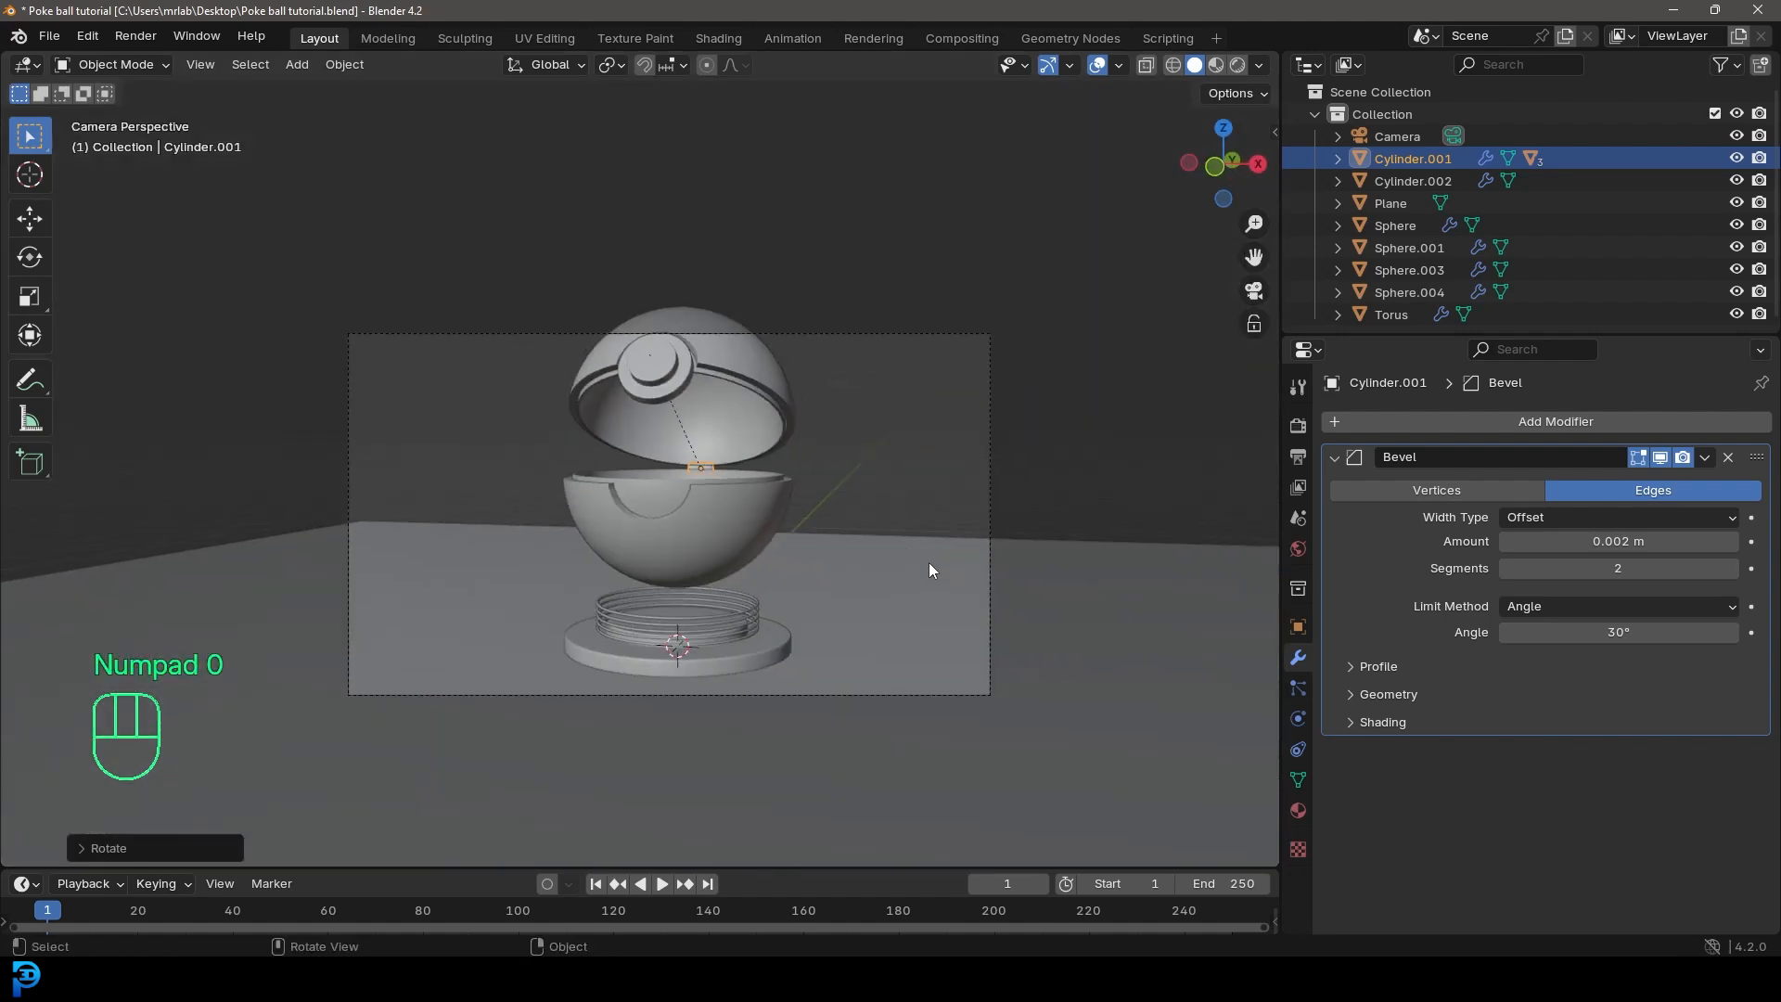
pyautogui.click(894, 335)
pyautogui.press('g')
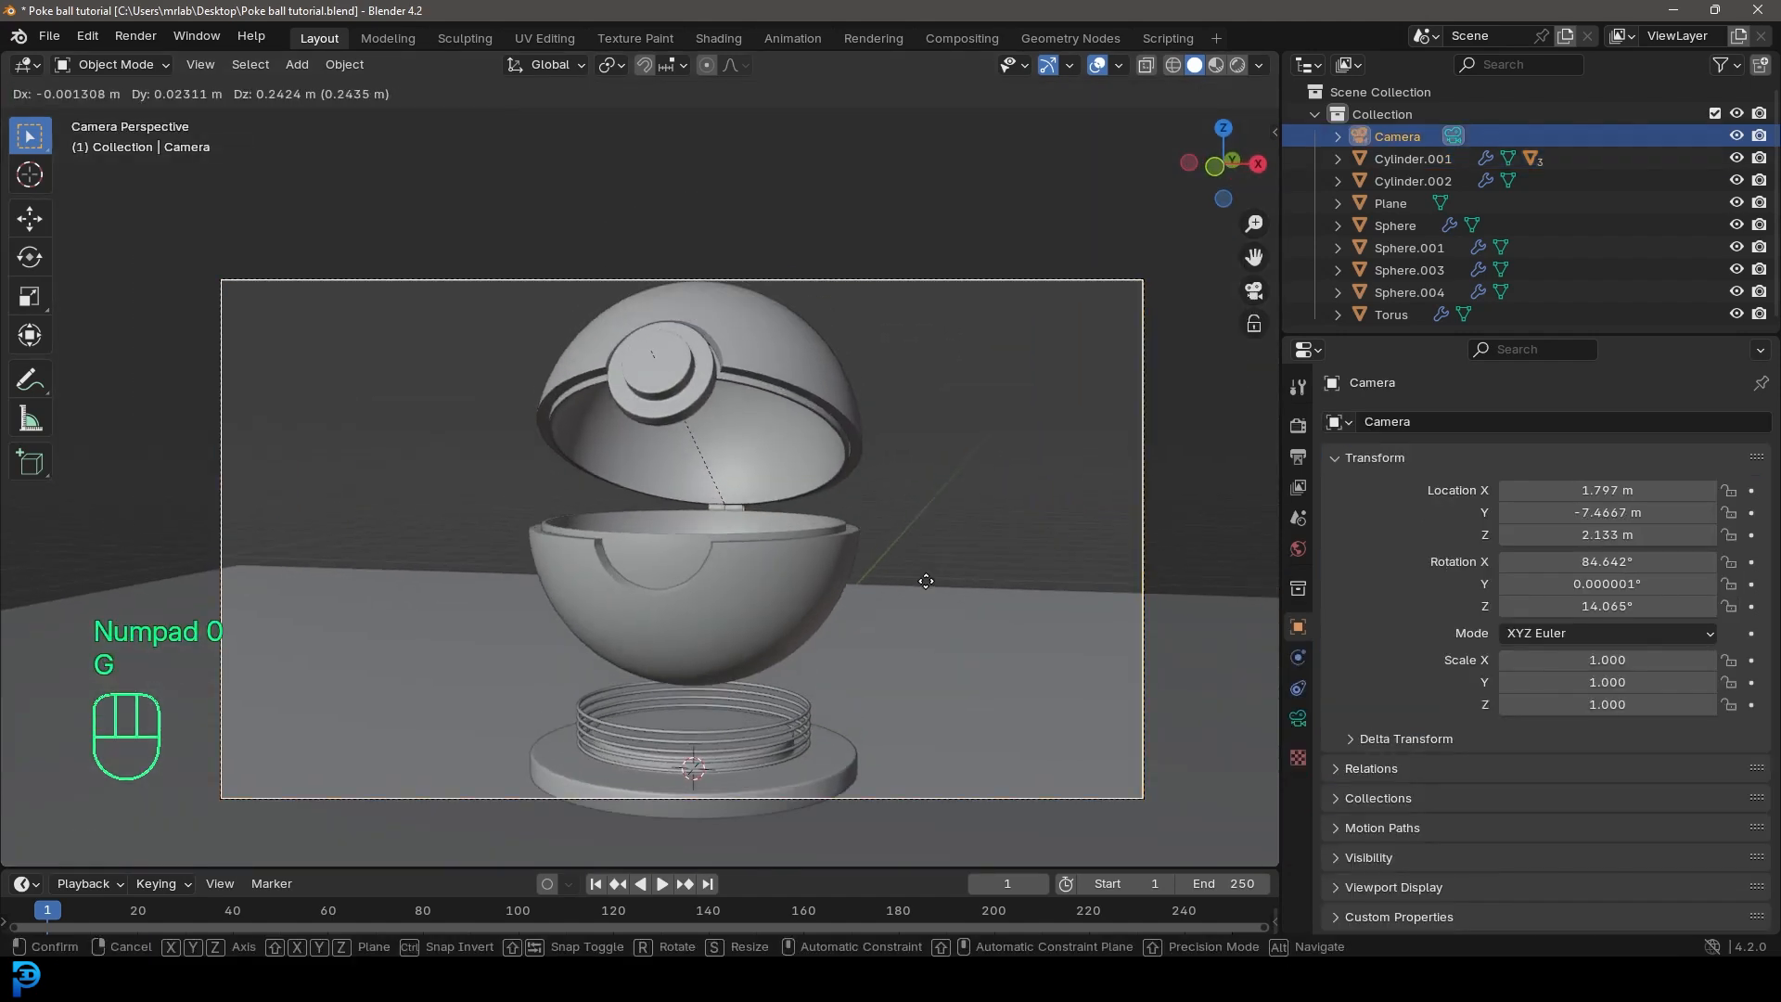
pyautogui.click(922, 570)
pyautogui.press('g')
pyautogui.middleClick(923, 577)
pyautogui.click(932, 693)
pyautogui.press('g')
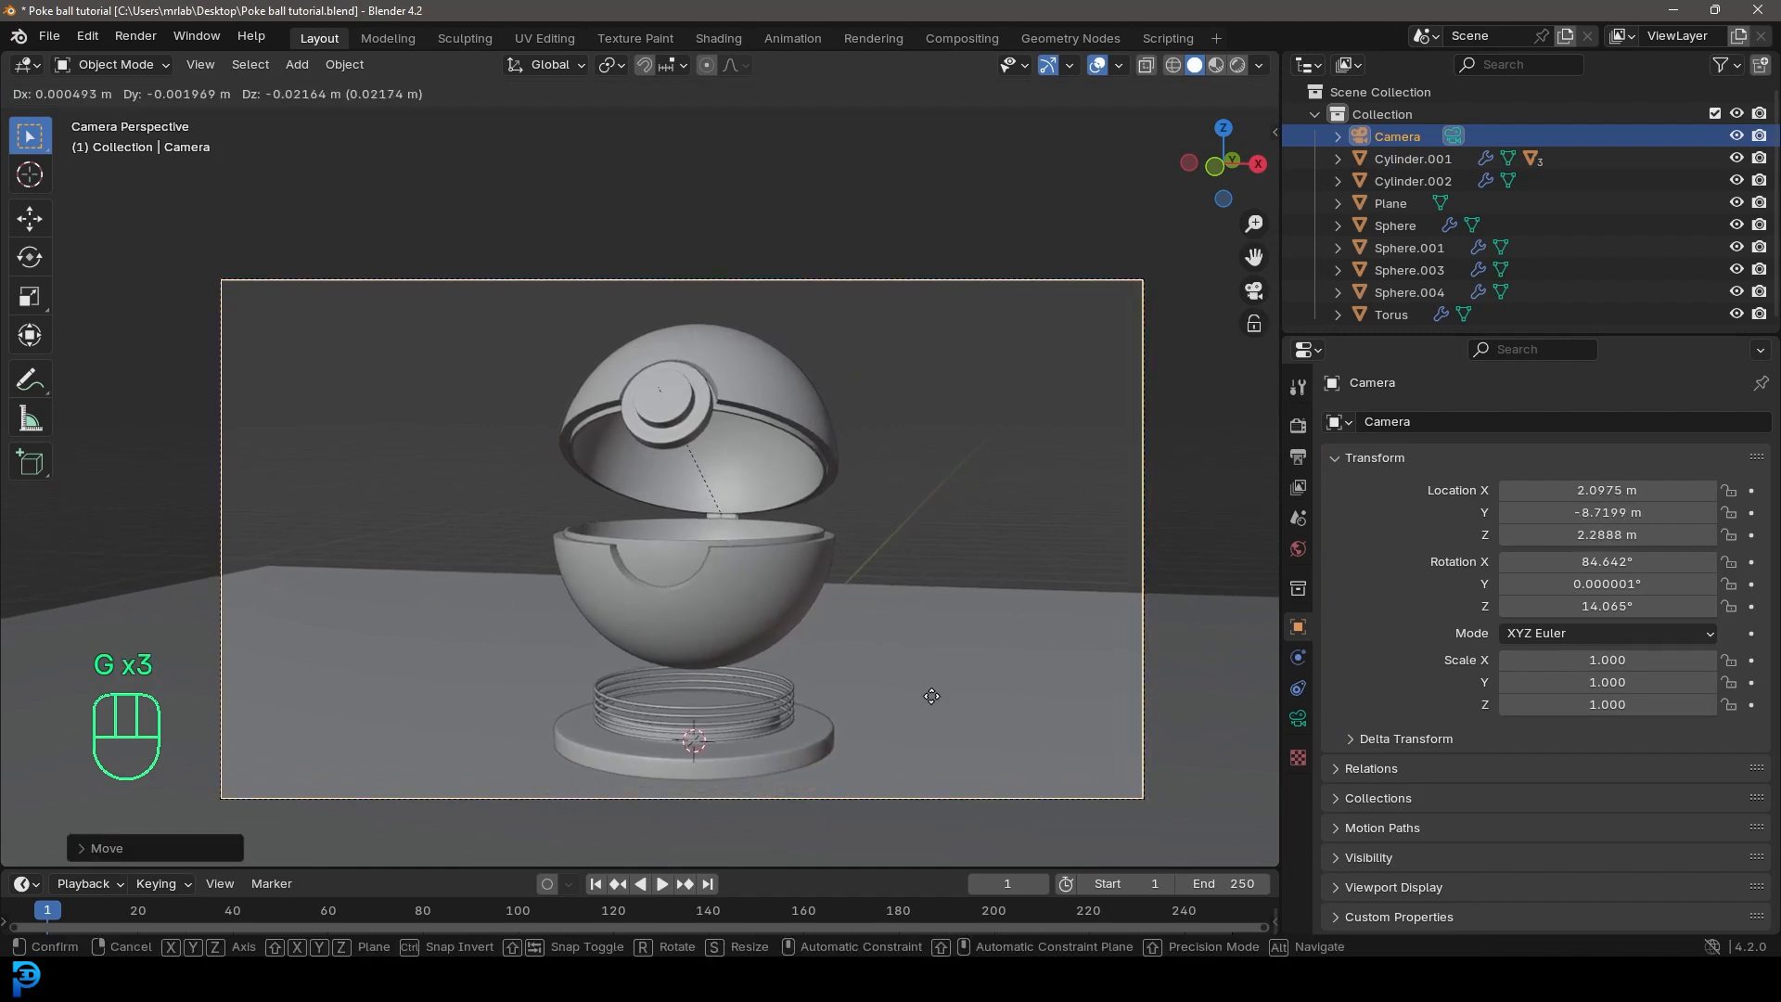
pyautogui.click(933, 695)
pyautogui.hotkey('ctrl', 's')
pyautogui.hotkey('ctrl', 's')
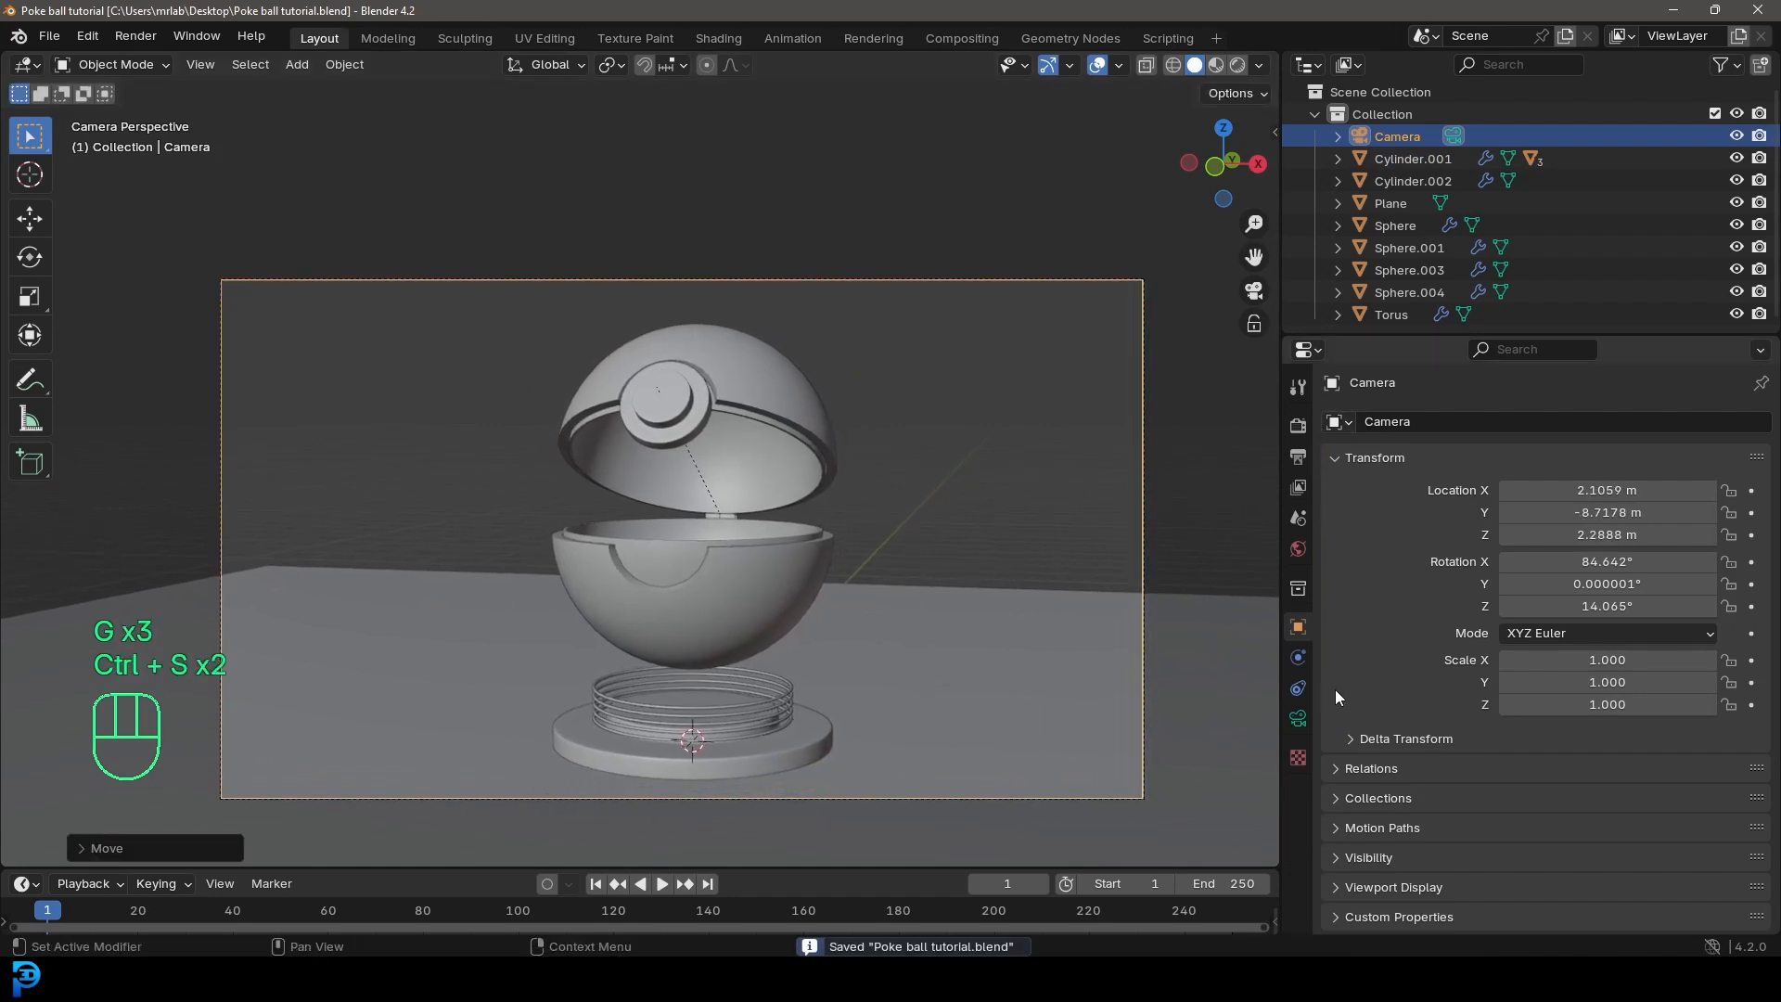
# Step: Set the camera's focal length to 130 mm
pyautogui.click(1298, 719)
pyautogui.click(1622, 524)
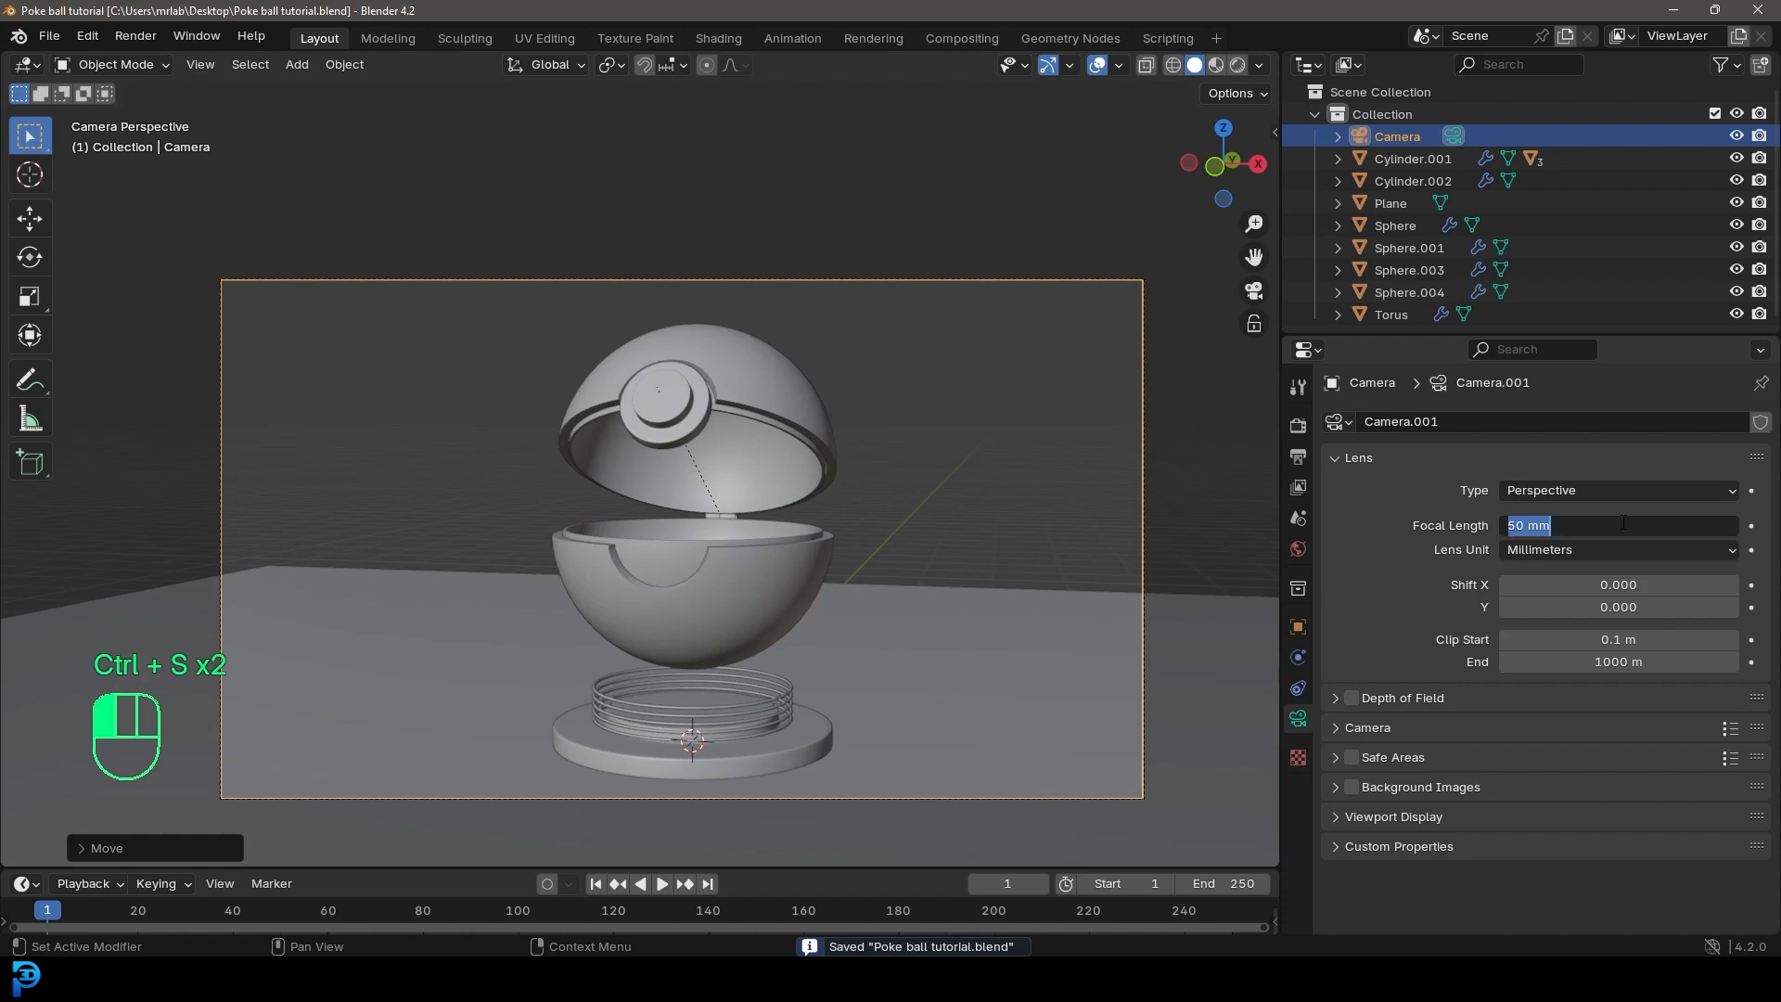
pyautogui.write('130')
pyautogui.press('Return')
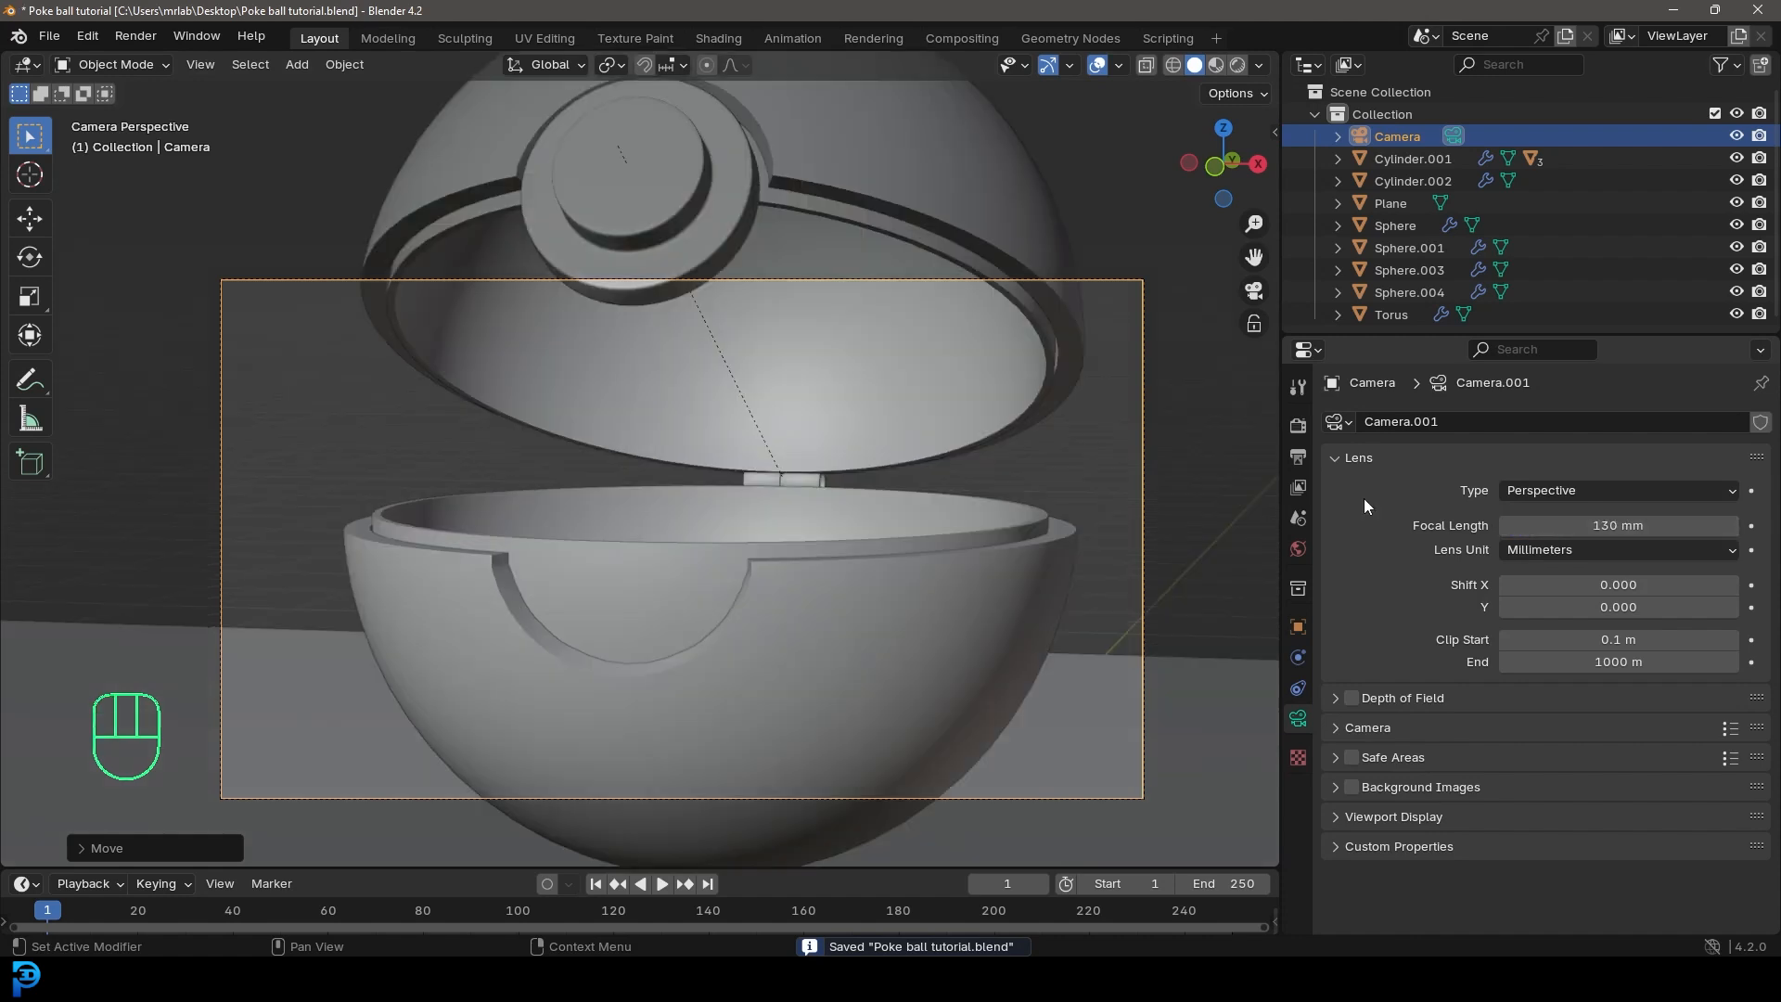
# Step: Move the camera back along its view axis until the ball and base fit the frame, and save the file
pyautogui.press('g')
pyautogui.middleClick(850, 671)
pyautogui.click(907, 540)
pyautogui.press('g')
pyautogui.middleClick(904, 533)
pyautogui.click(980, 854)
pyautogui.hotkey('ctrl', 's')
pyautogui.hotkey('ctrl', 's')
pyautogui.hotkey('ctrl', 's')
# Step: Switch the render engine to Cycles with 50 maximum render samples, and save the file
pyautogui.click(1300, 426)
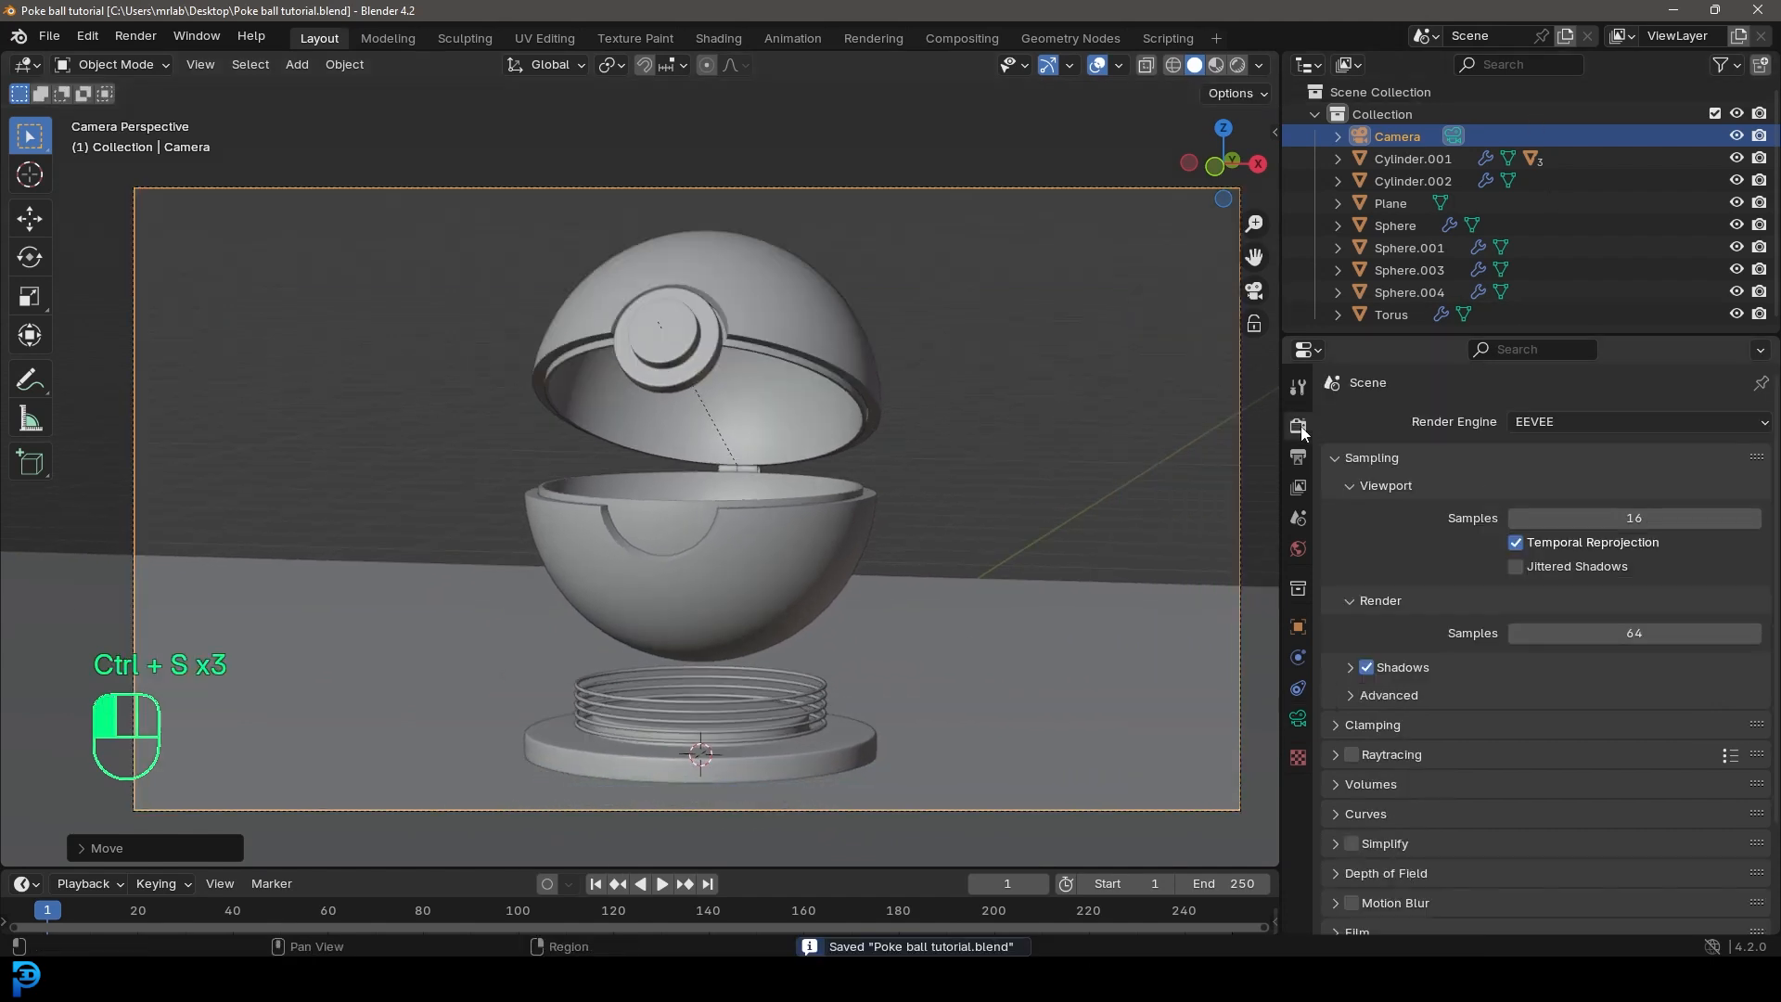
pyautogui.click(1530, 423)
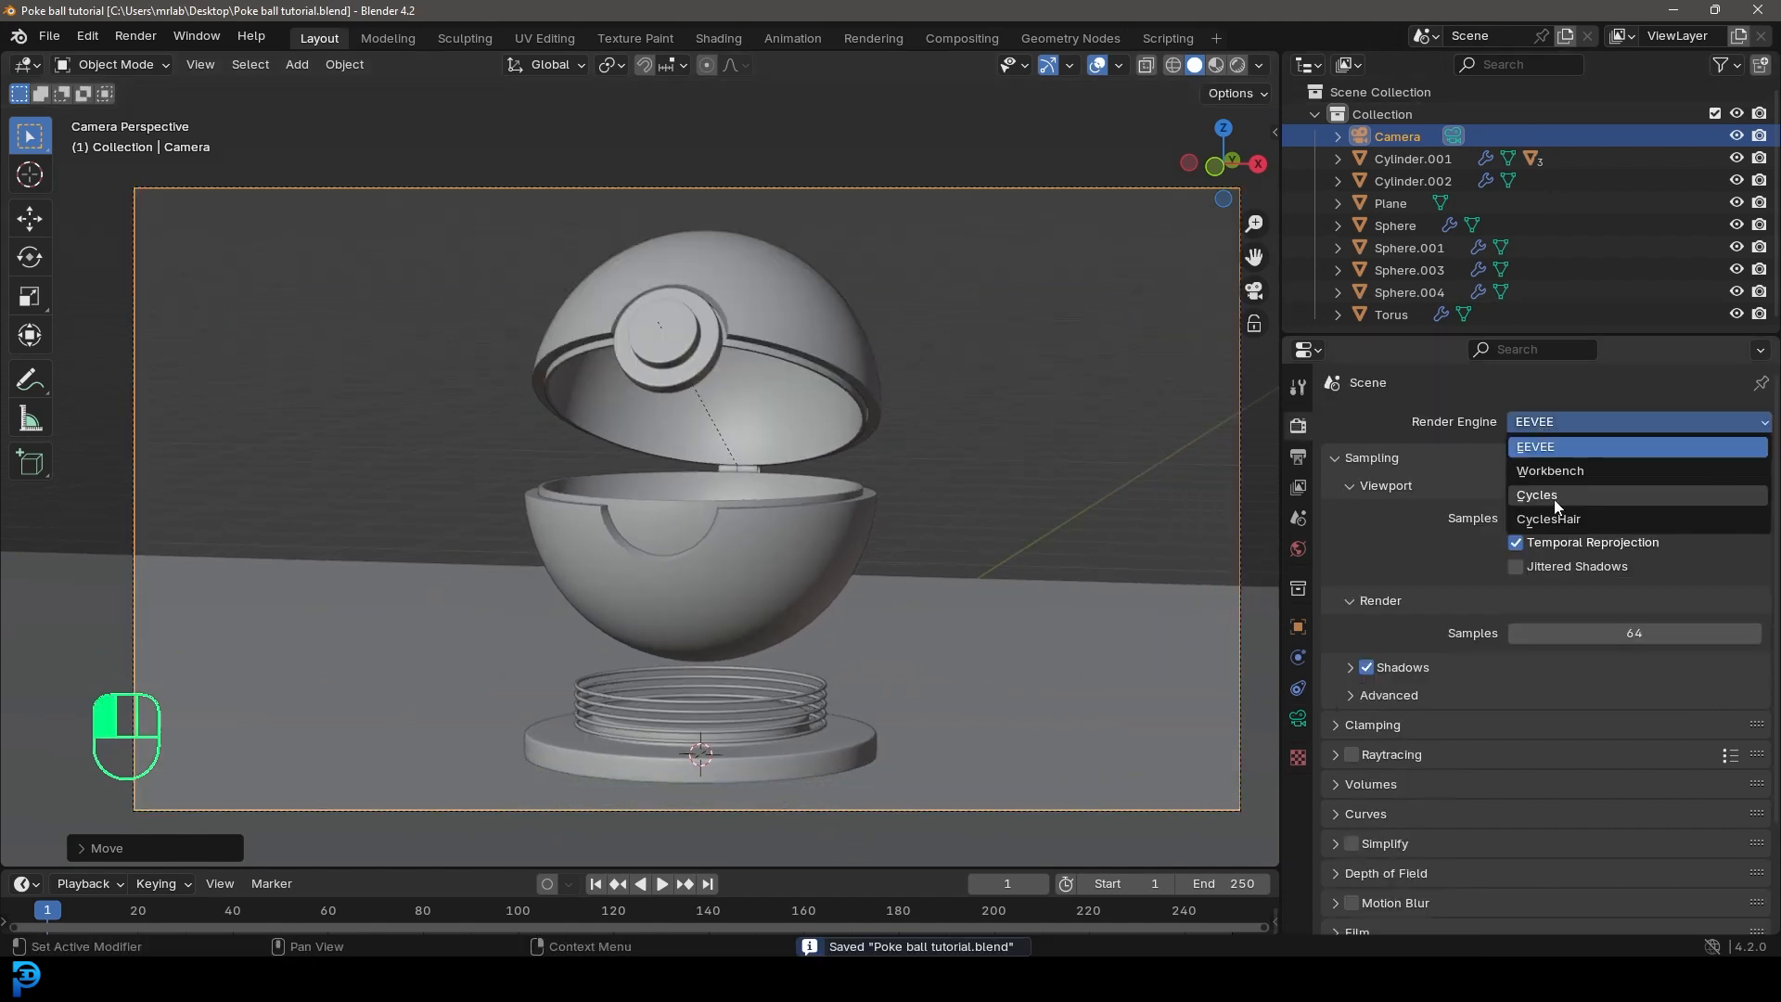
pyautogui.click(1555, 501)
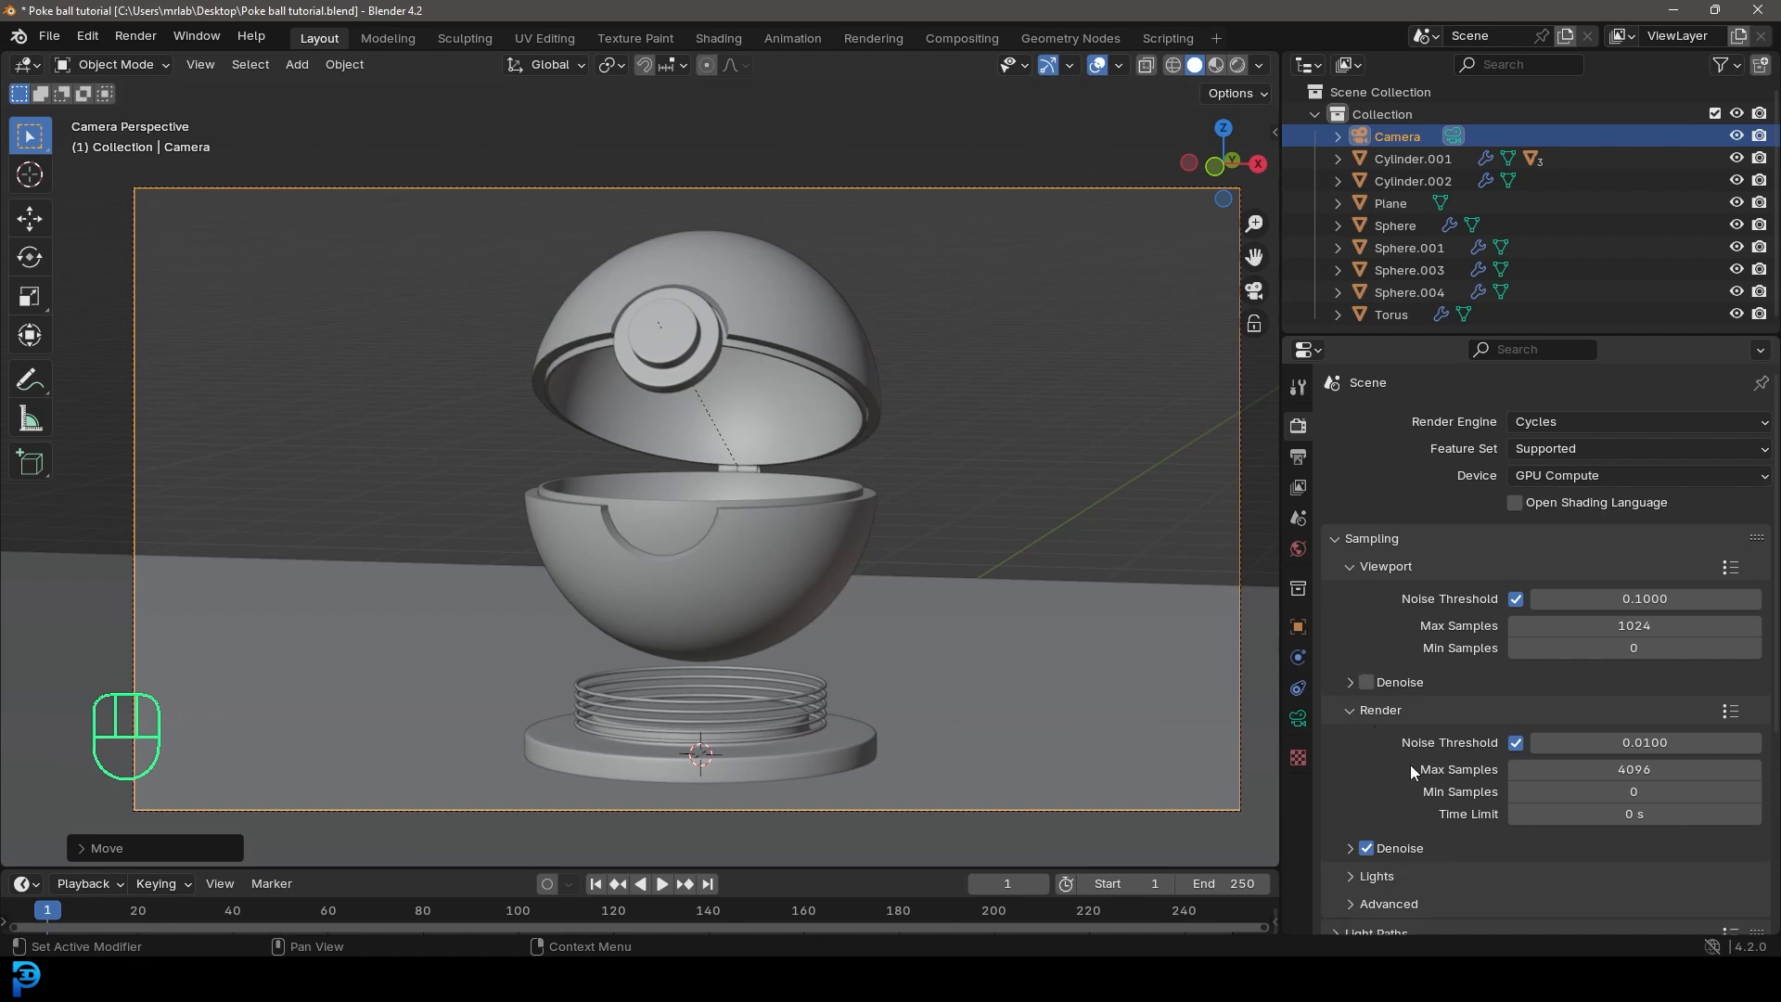
pyautogui.click(1614, 769)
pyautogui.write('50')
pyautogui.press('Return')
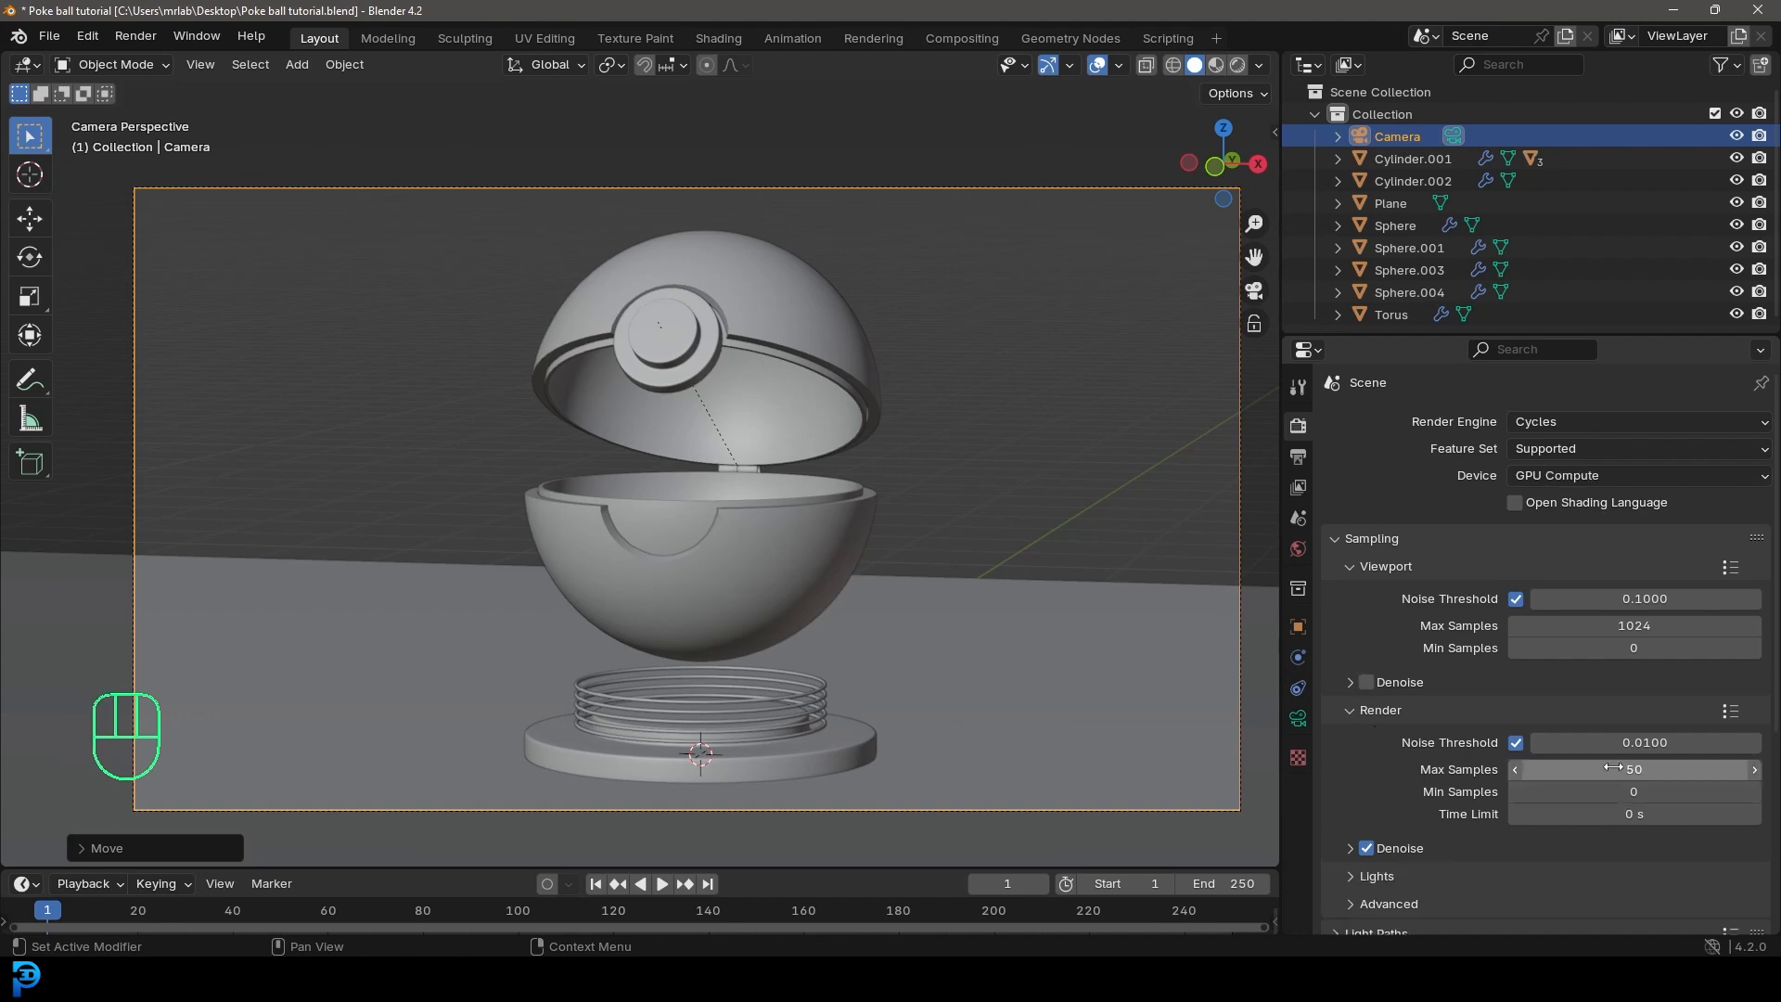
pyautogui.hotkey('ctrl', 's')
pyautogui.hotkey('ctrl', 's')
# Step: Add an area light, place it above and to the right of the ball, and rotate it to face the ball
pyautogui.scroll(-3, 685, 471)
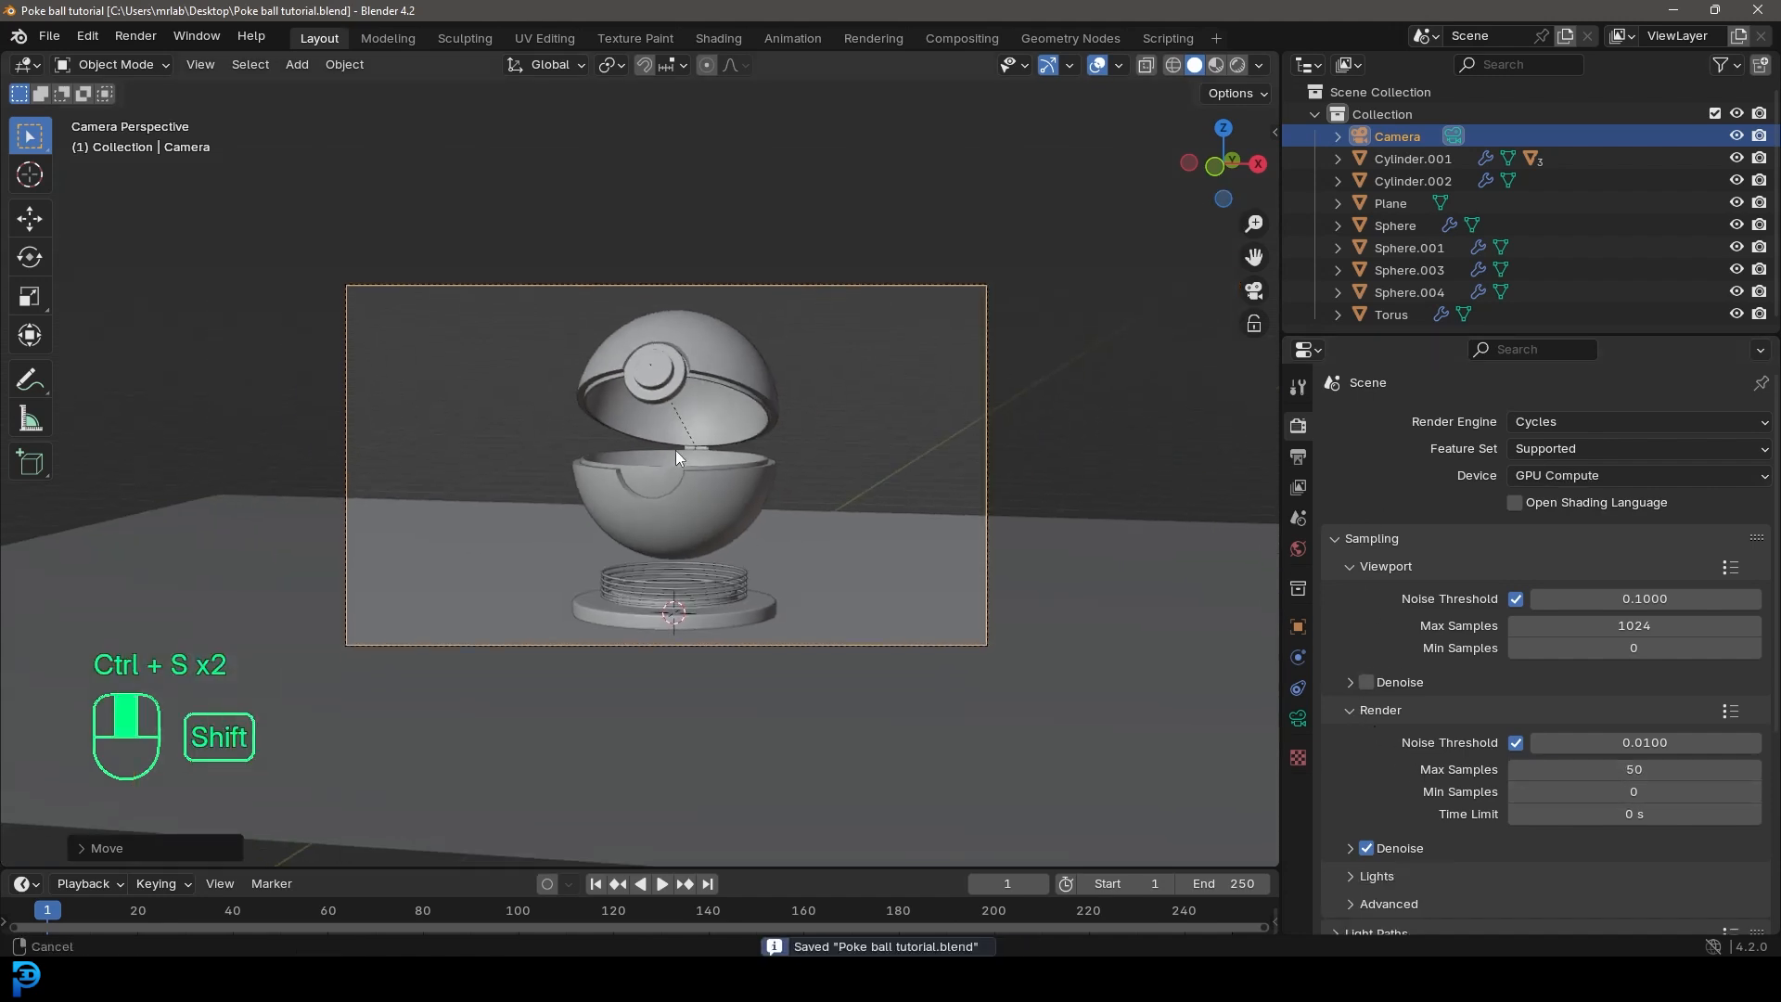
pyautogui.scroll(2, 675, 449)
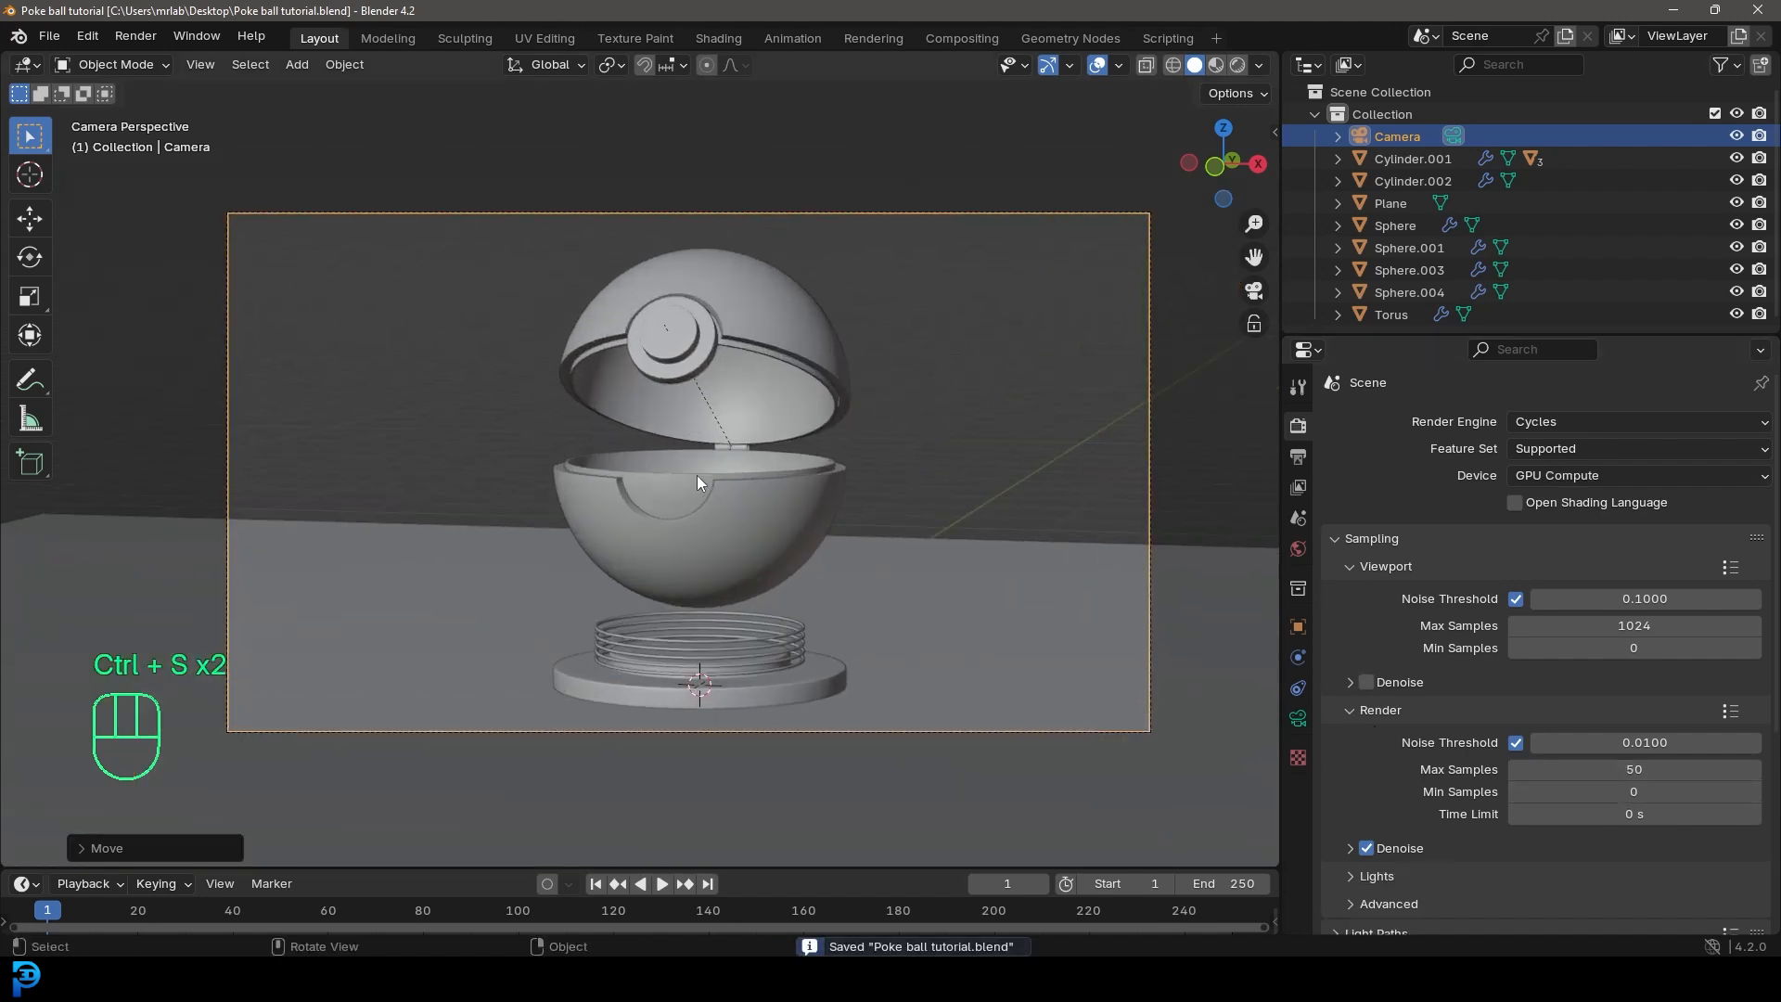
pyautogui.hotkey('shift', 'a')
pyautogui.moveTo(603, 425)
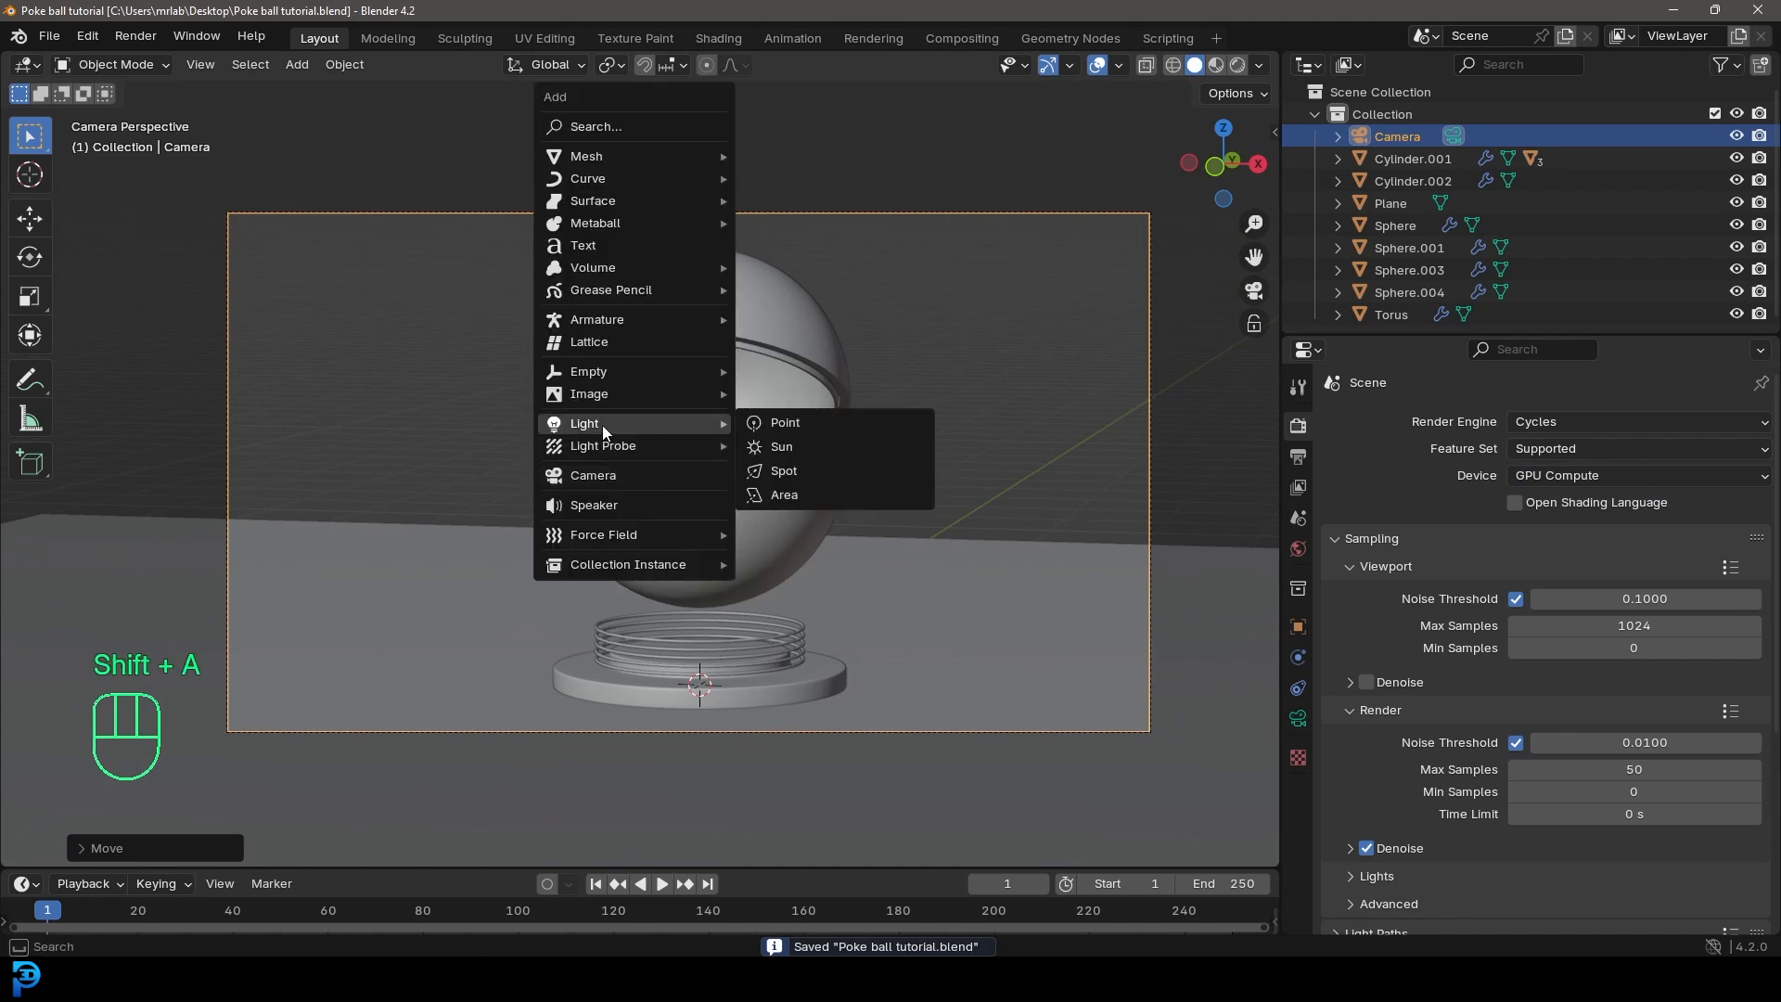
pyautogui.click(798, 503)
pyautogui.scroll(-4, 732, 523)
pyautogui.press('g')
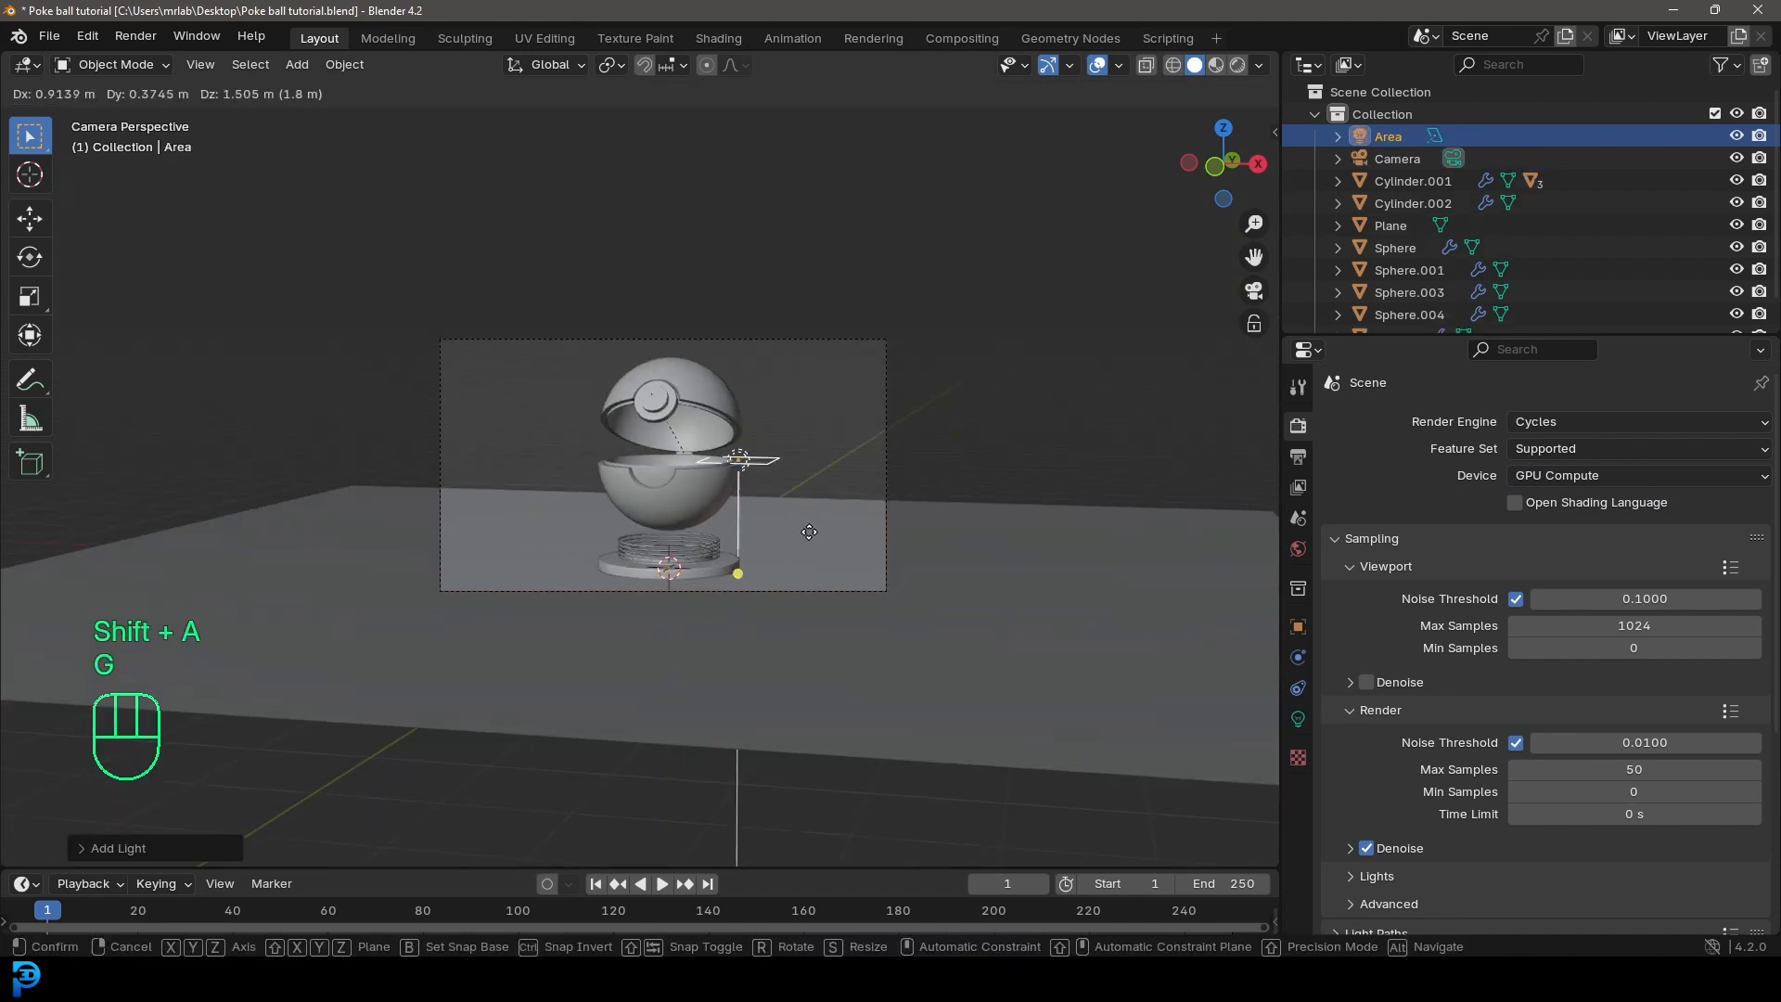
pyautogui.click(850, 369)
pyautogui.press('r')
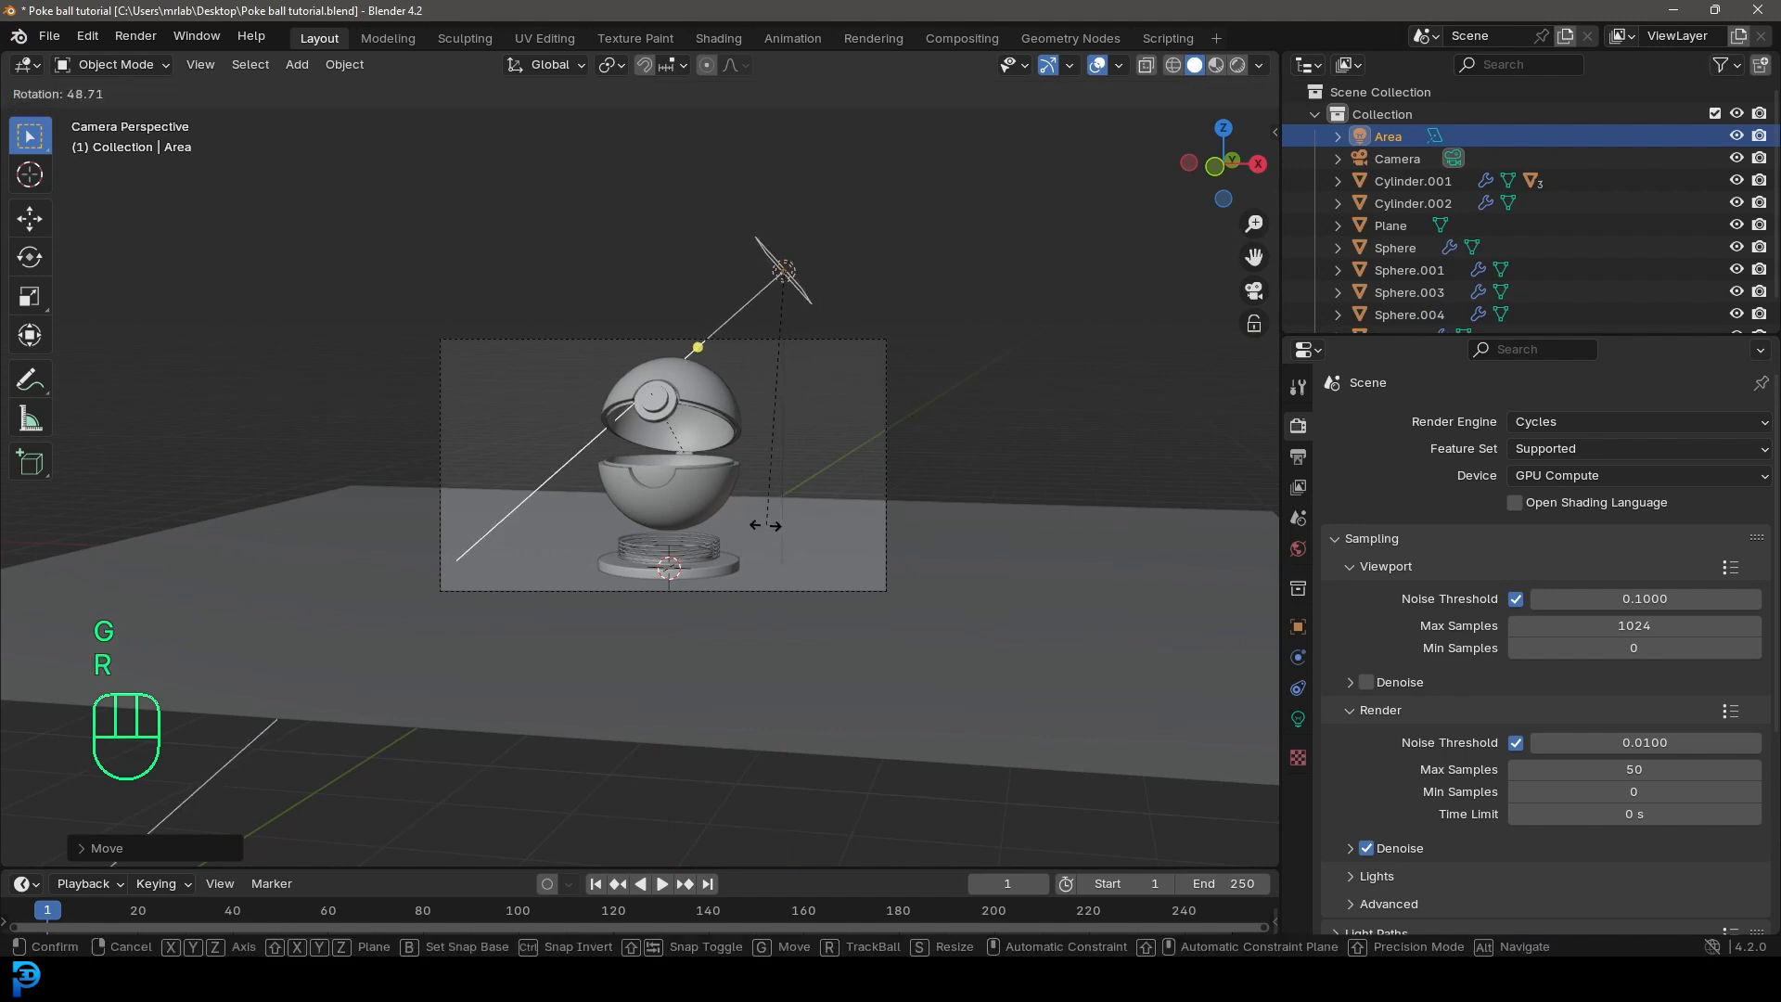
pyautogui.click(828, 508)
# Step: Set the area light's power to 200 W and size to 3 m, and move it farther out from the ball
pyautogui.click(1298, 719)
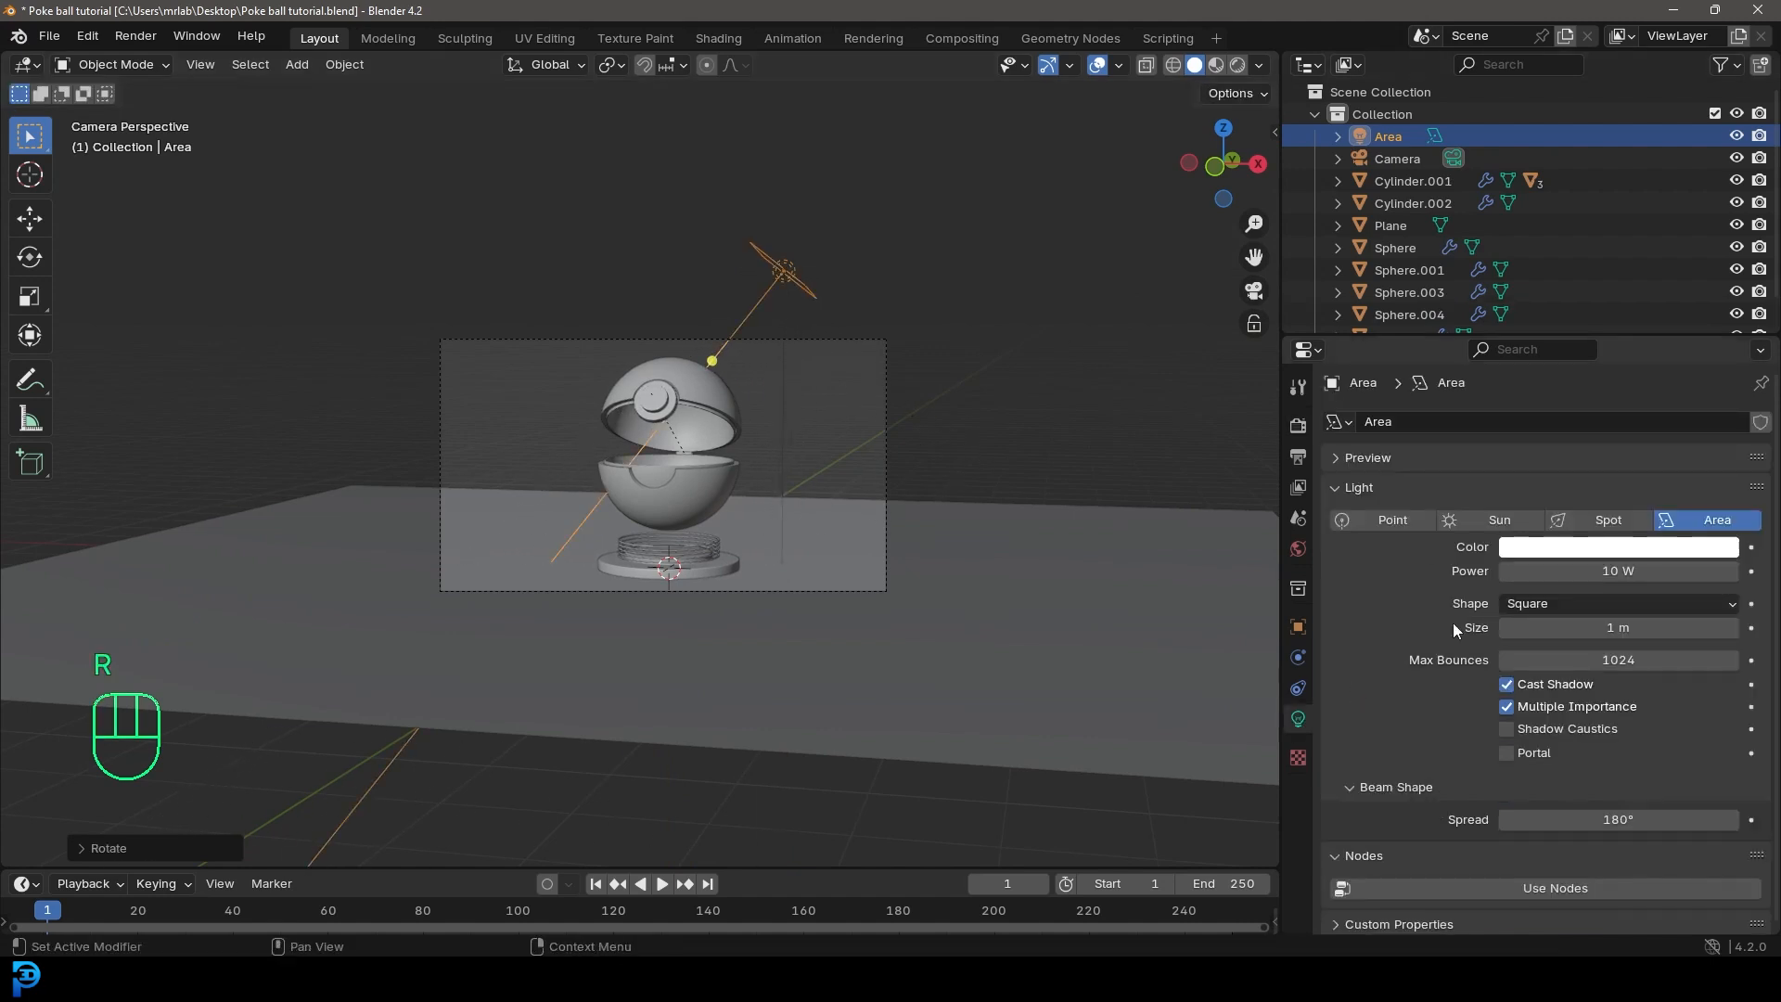
pyautogui.click(1620, 570)
pyautogui.write('200')
pyautogui.press('Return')
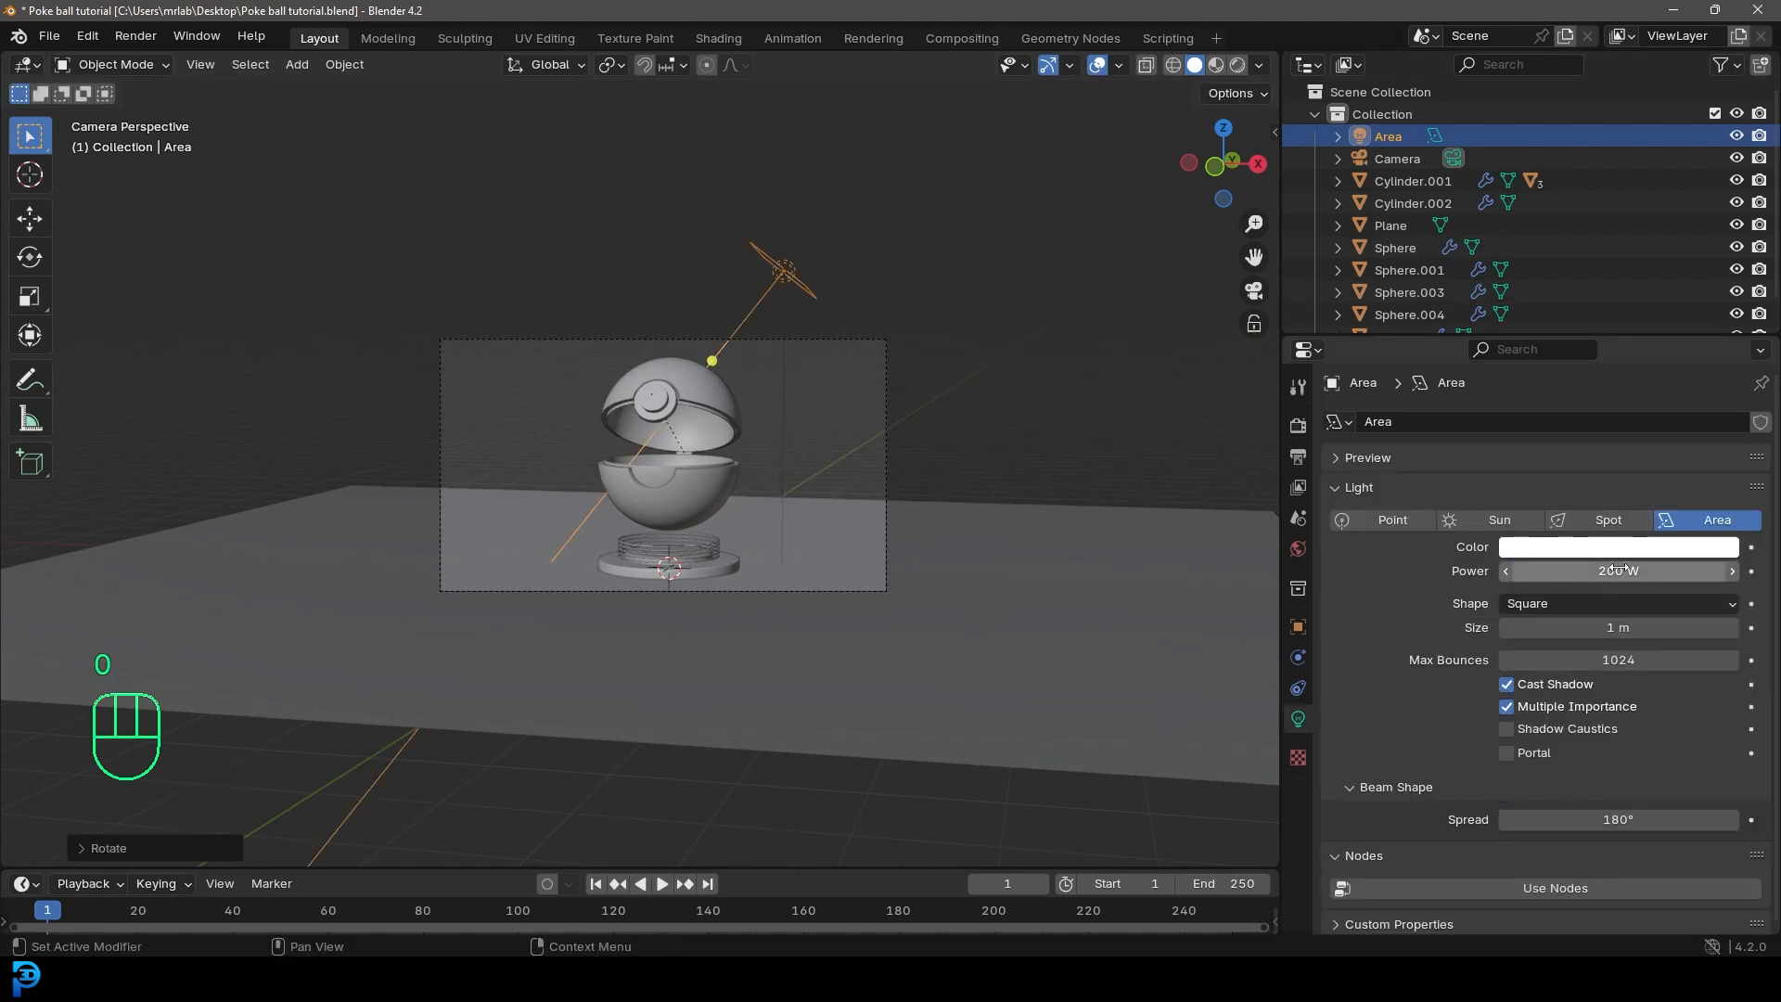
pyautogui.click(1591, 627)
pyautogui.write('3')
pyautogui.press('Return')
pyautogui.scroll(3, 837, 499)
pyautogui.press('g')
pyautogui.click(853, 481)
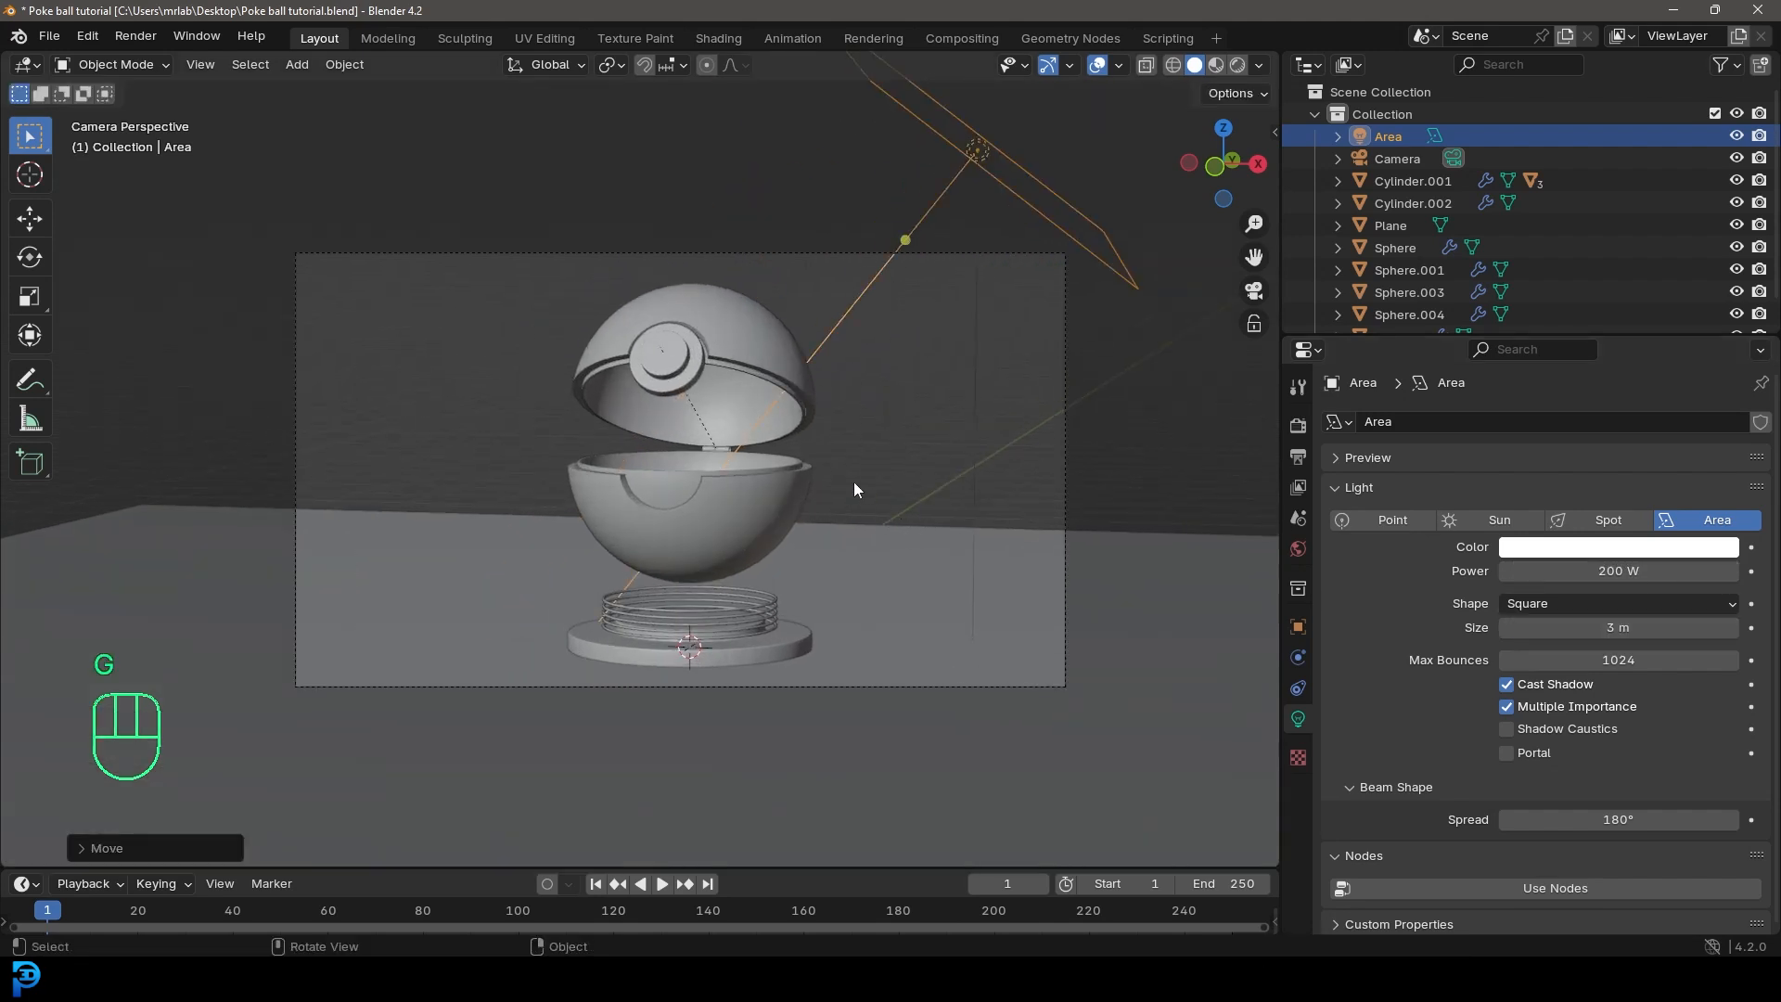
# Step: Switch to rendered shading and limit the viewport render region to the camera frame
pyautogui.press('z')
pyautogui.click(952, 386)
pyautogui.scroll(-1, 916, 442)
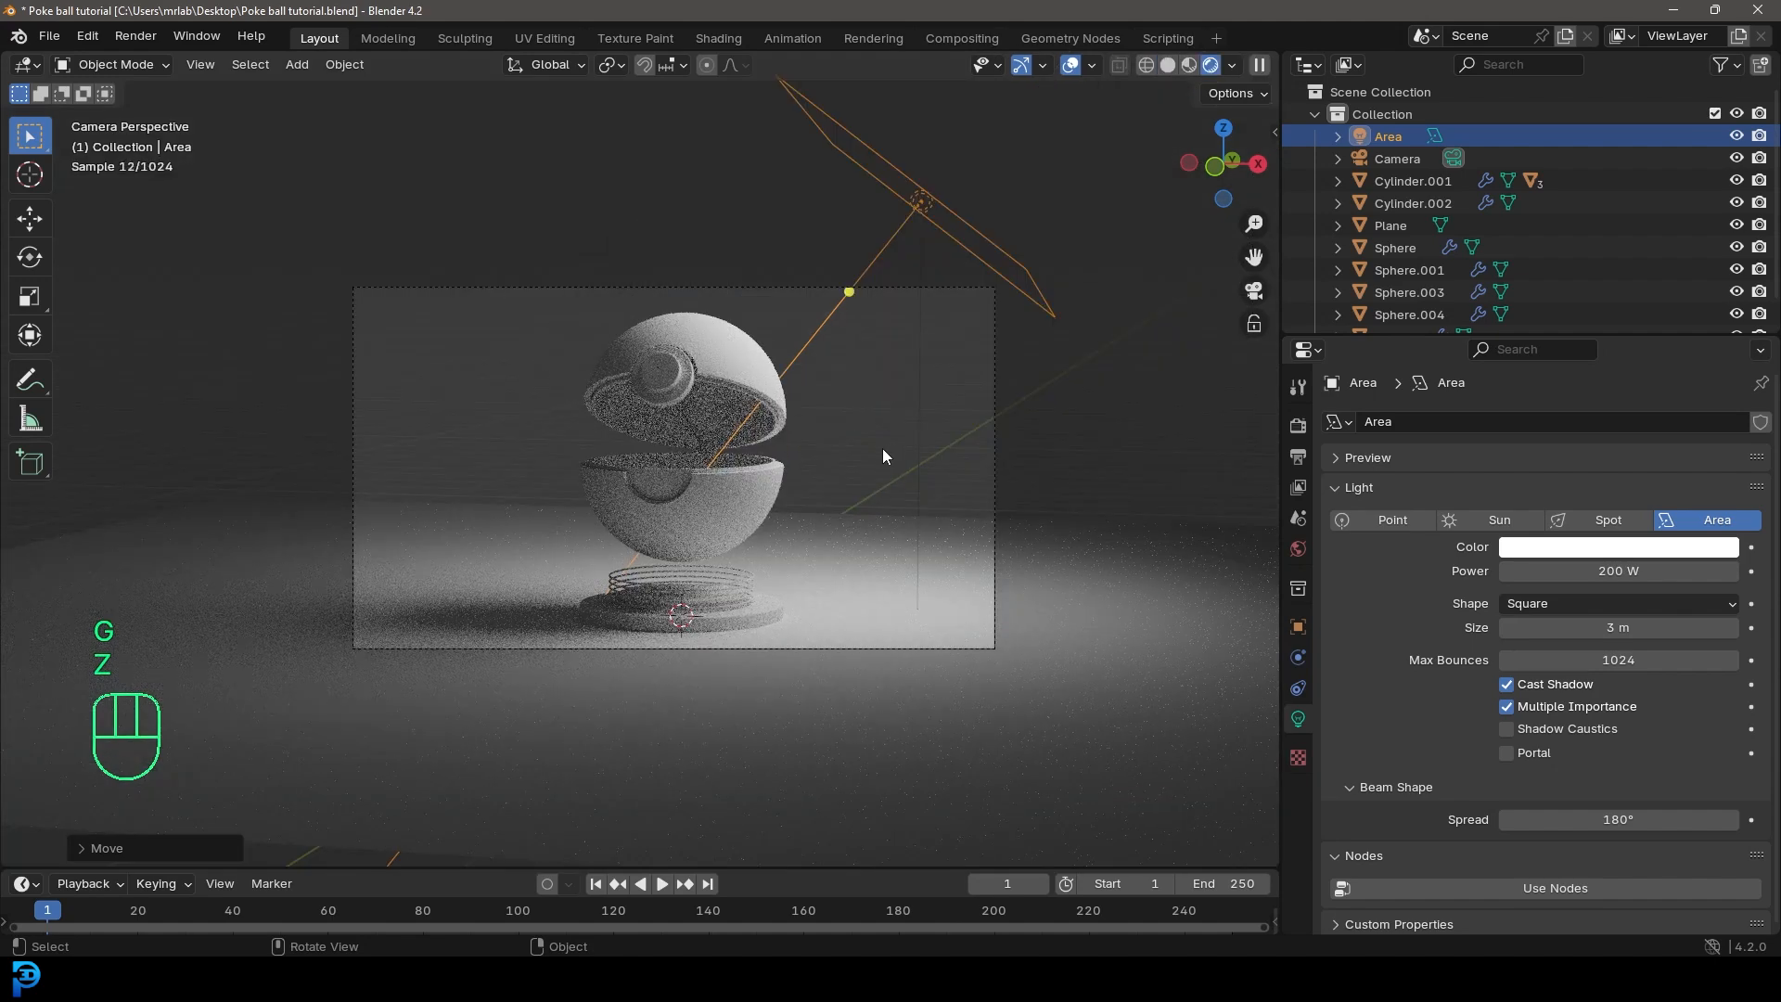
pyautogui.hotkey('ctrl', 'b')
pyautogui.moveTo(258, 239)
pyautogui.mouseDown()
pyautogui.moveTo(1098, 636)
pyautogui.moveTo(1140, 742)
pyautogui.mouseUp()
pyautogui.scroll(1, 1015, 436)
# Step: Select only the area light and set the transform pivot point to the 3D Cursor
pyautogui.hotkey('alt', 'a')
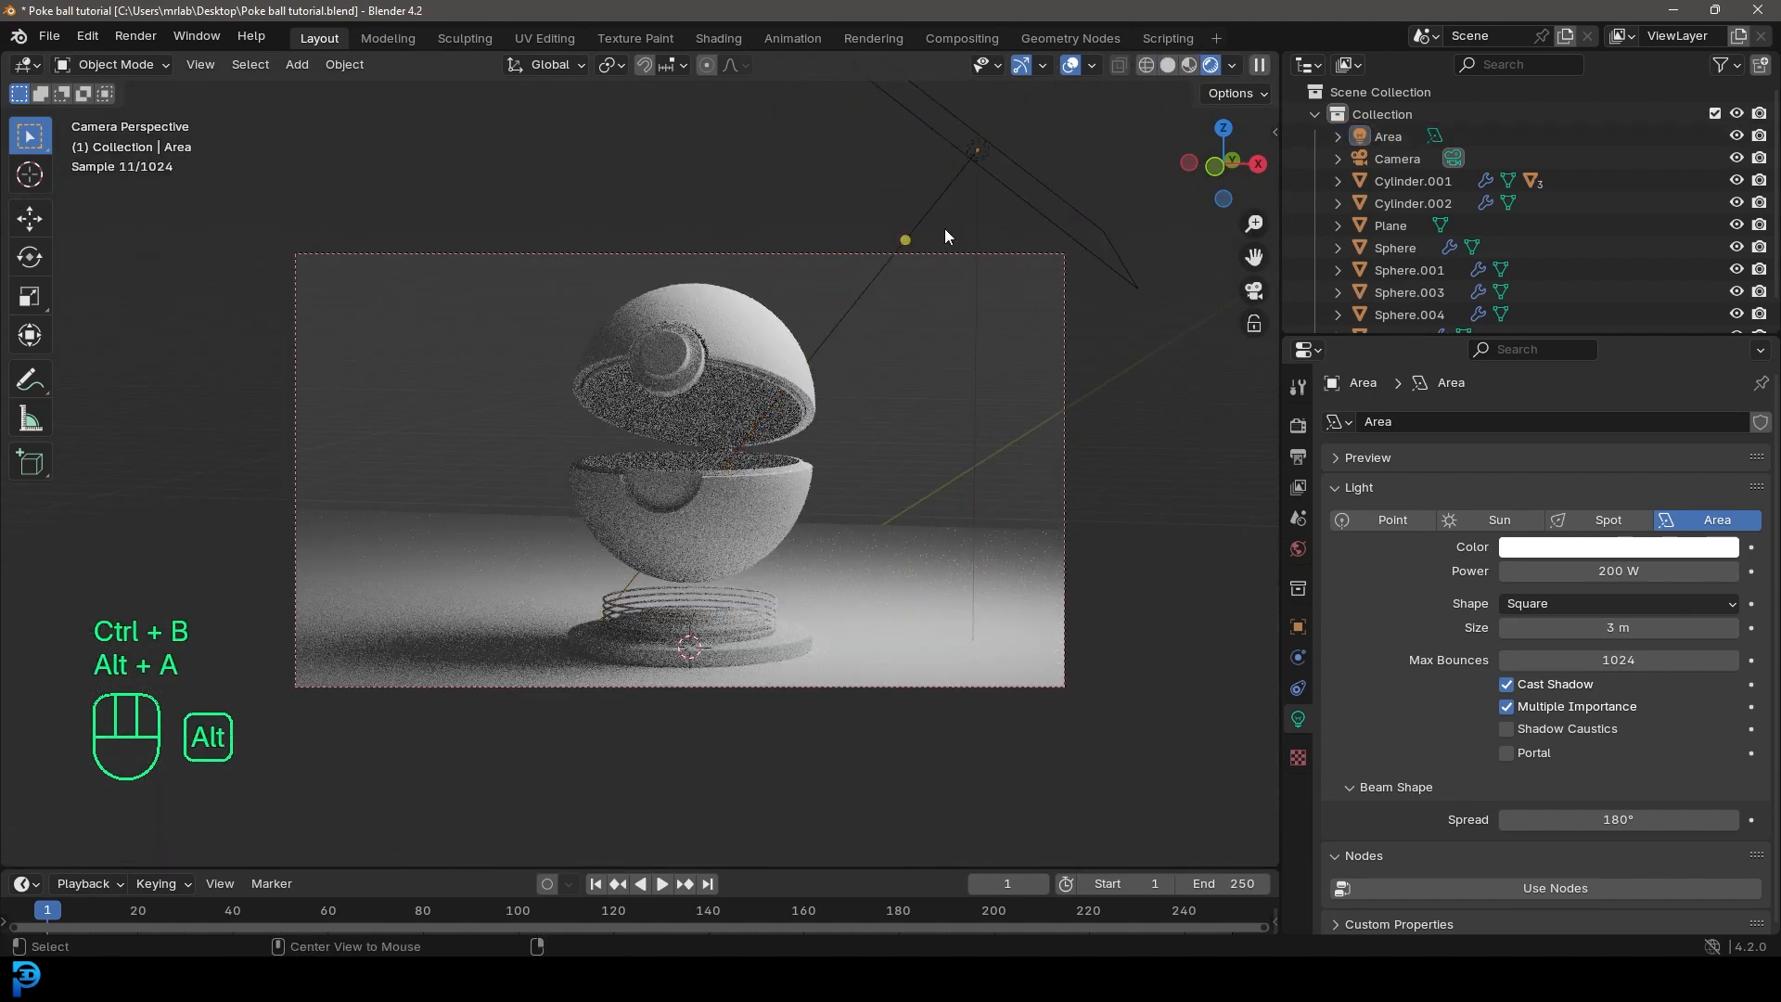
pyautogui.click(946, 192)
pyautogui.click(608, 64)
pyautogui.click(667, 144)
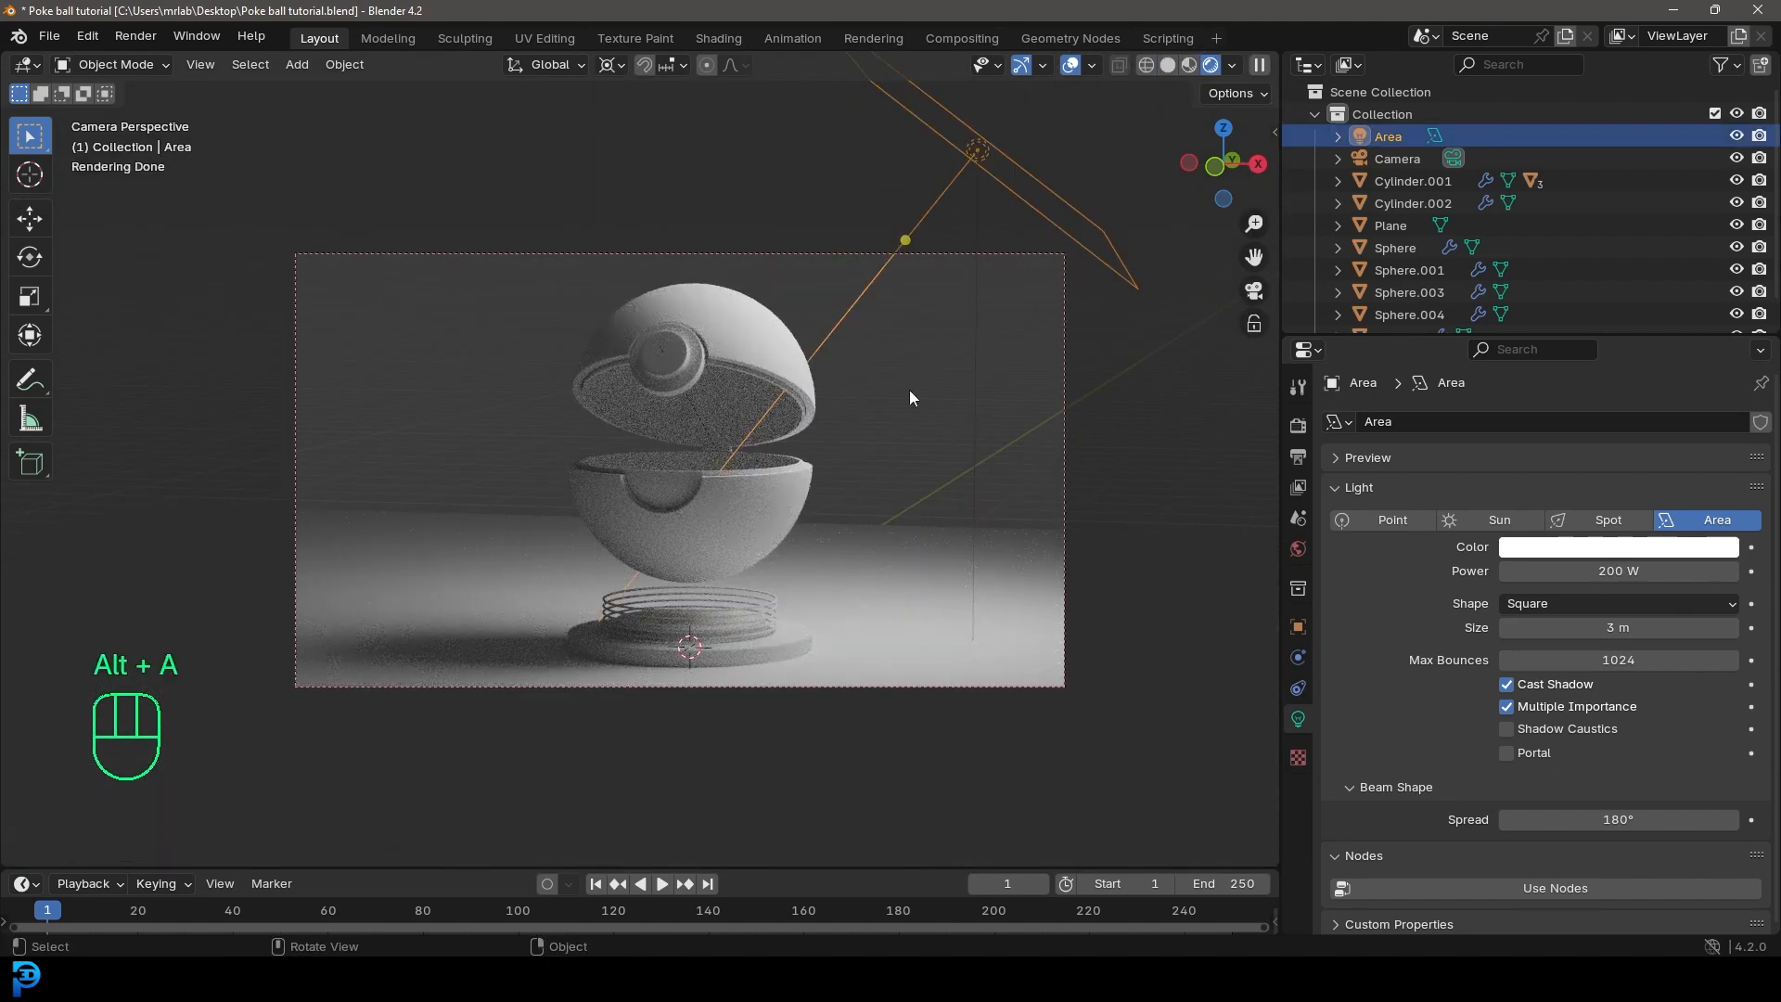
# Step: Duplicate the area light and trackball-rotate the copy around the 3D cursor to the ball's upper left
pyautogui.hotkey('shift', 'd')
pyautogui.press('r')
pyautogui.press('r')
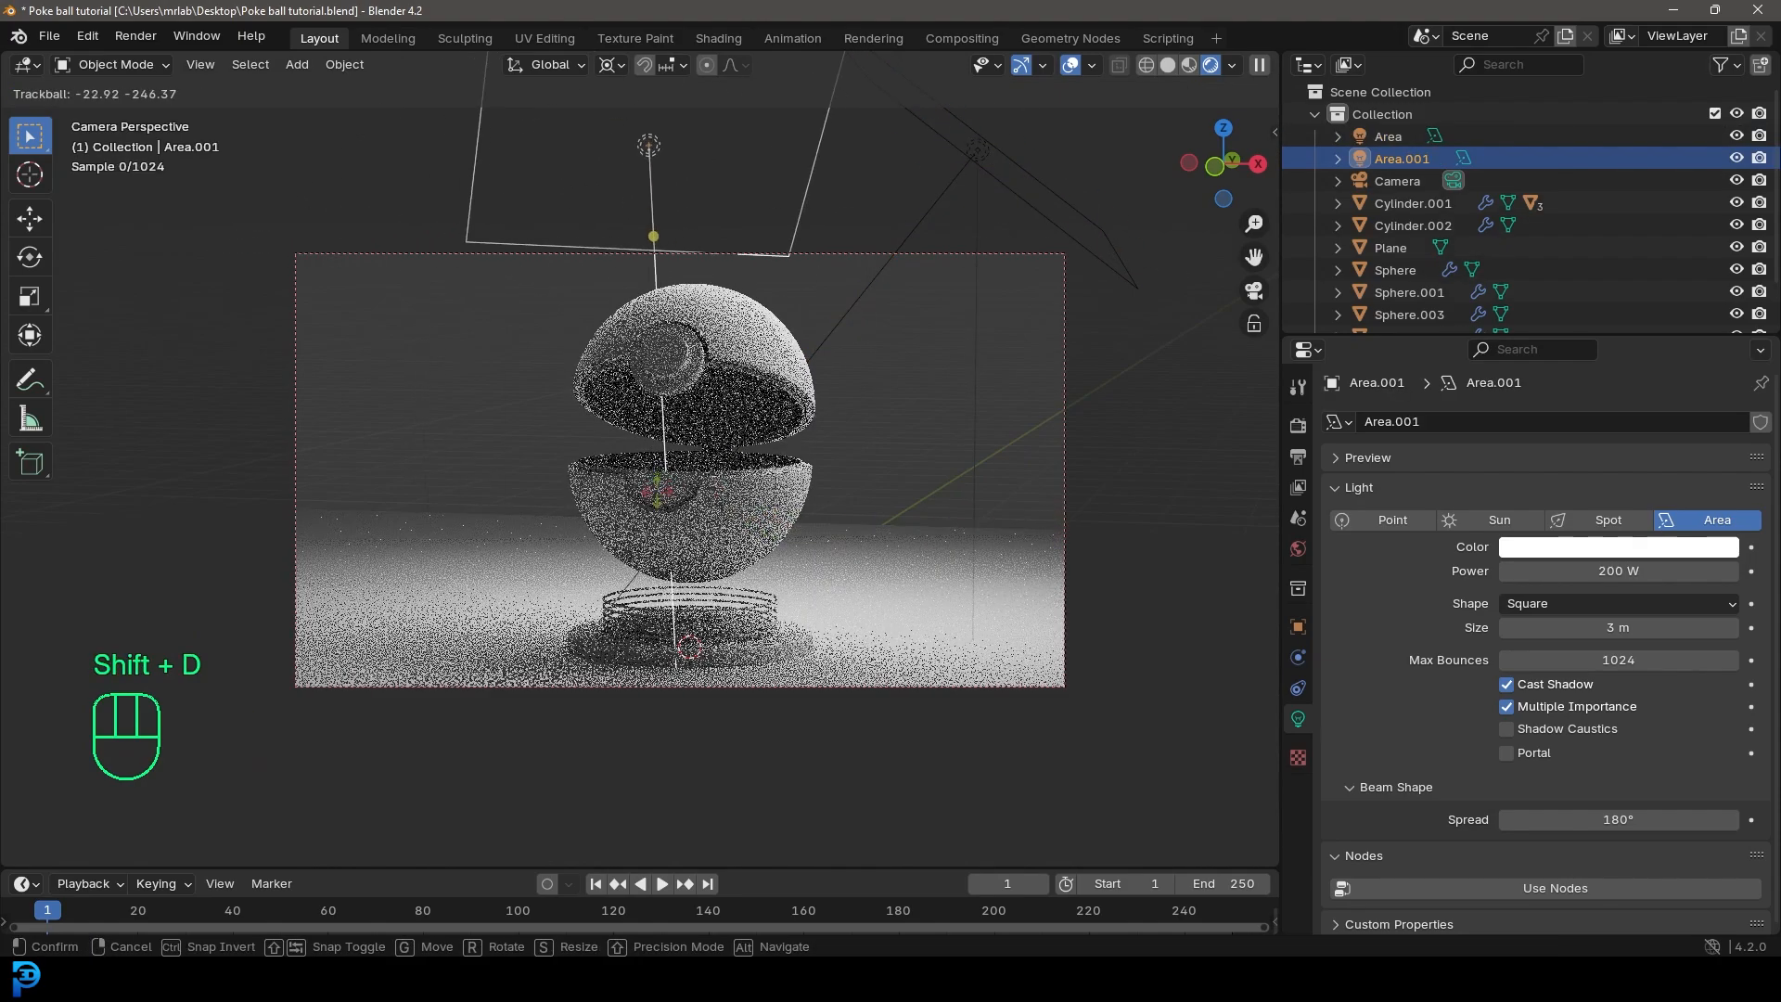
pyautogui.click(697, 485)
pyautogui.press('r')
pyautogui.press('r')
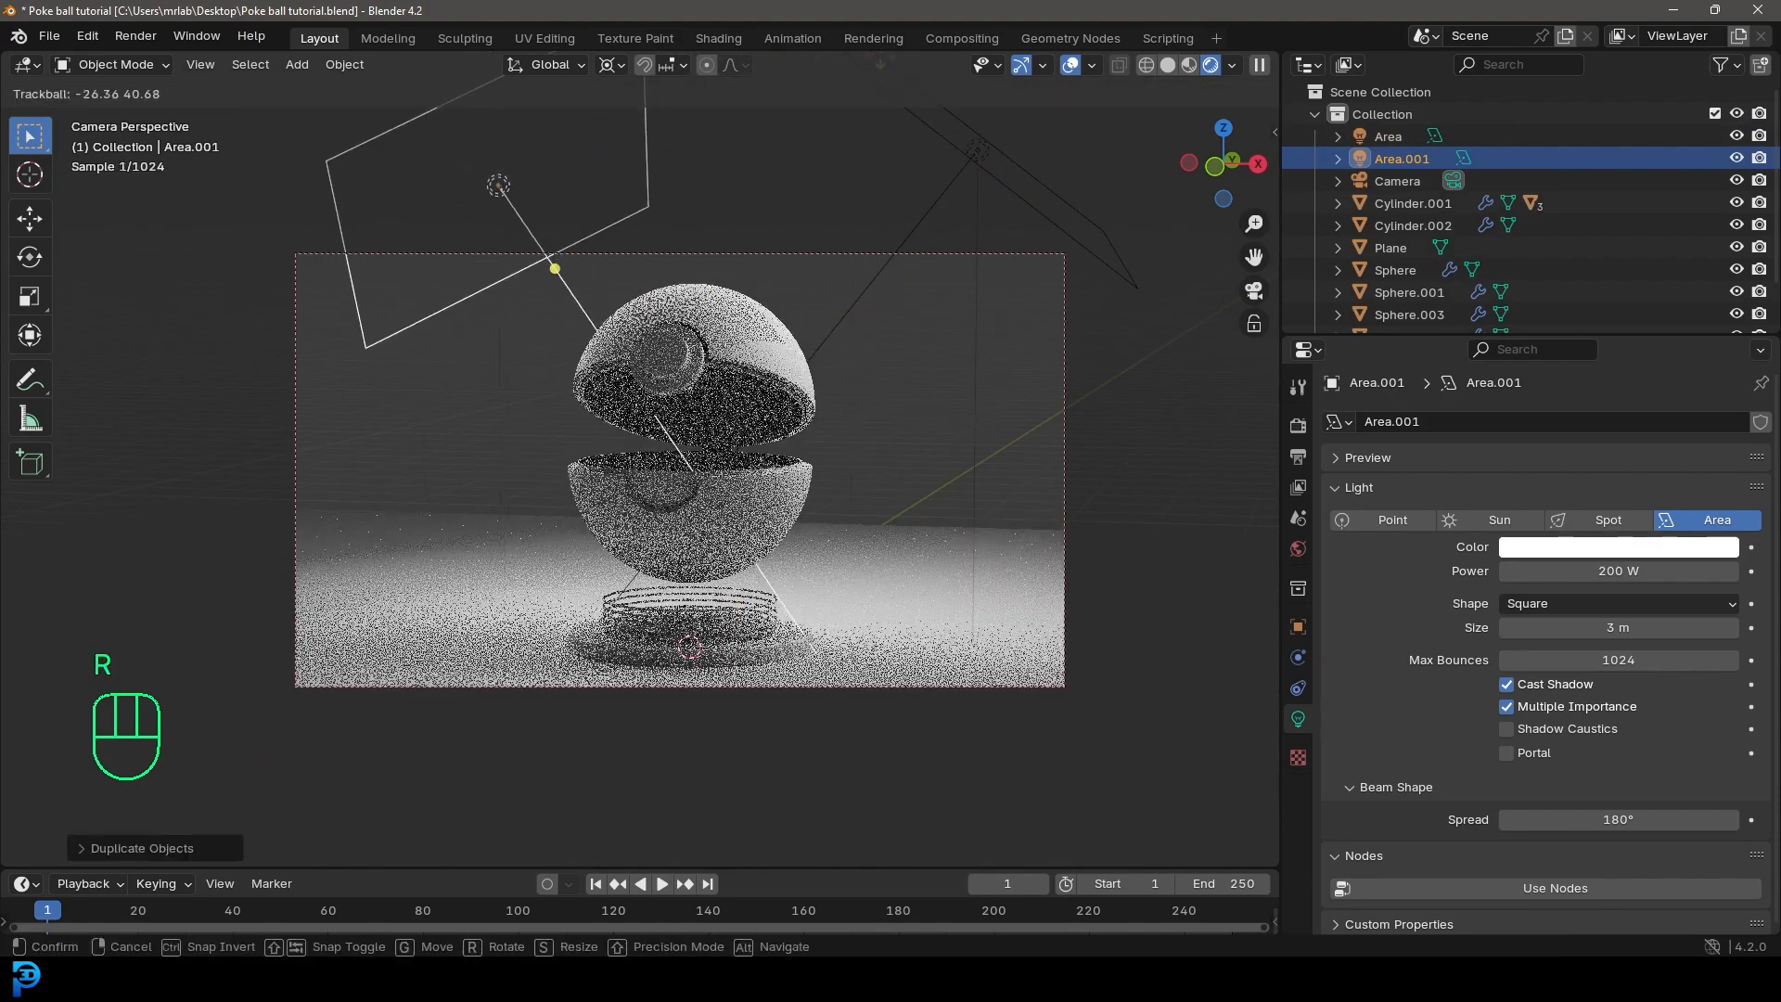
pyautogui.click(892, 851)
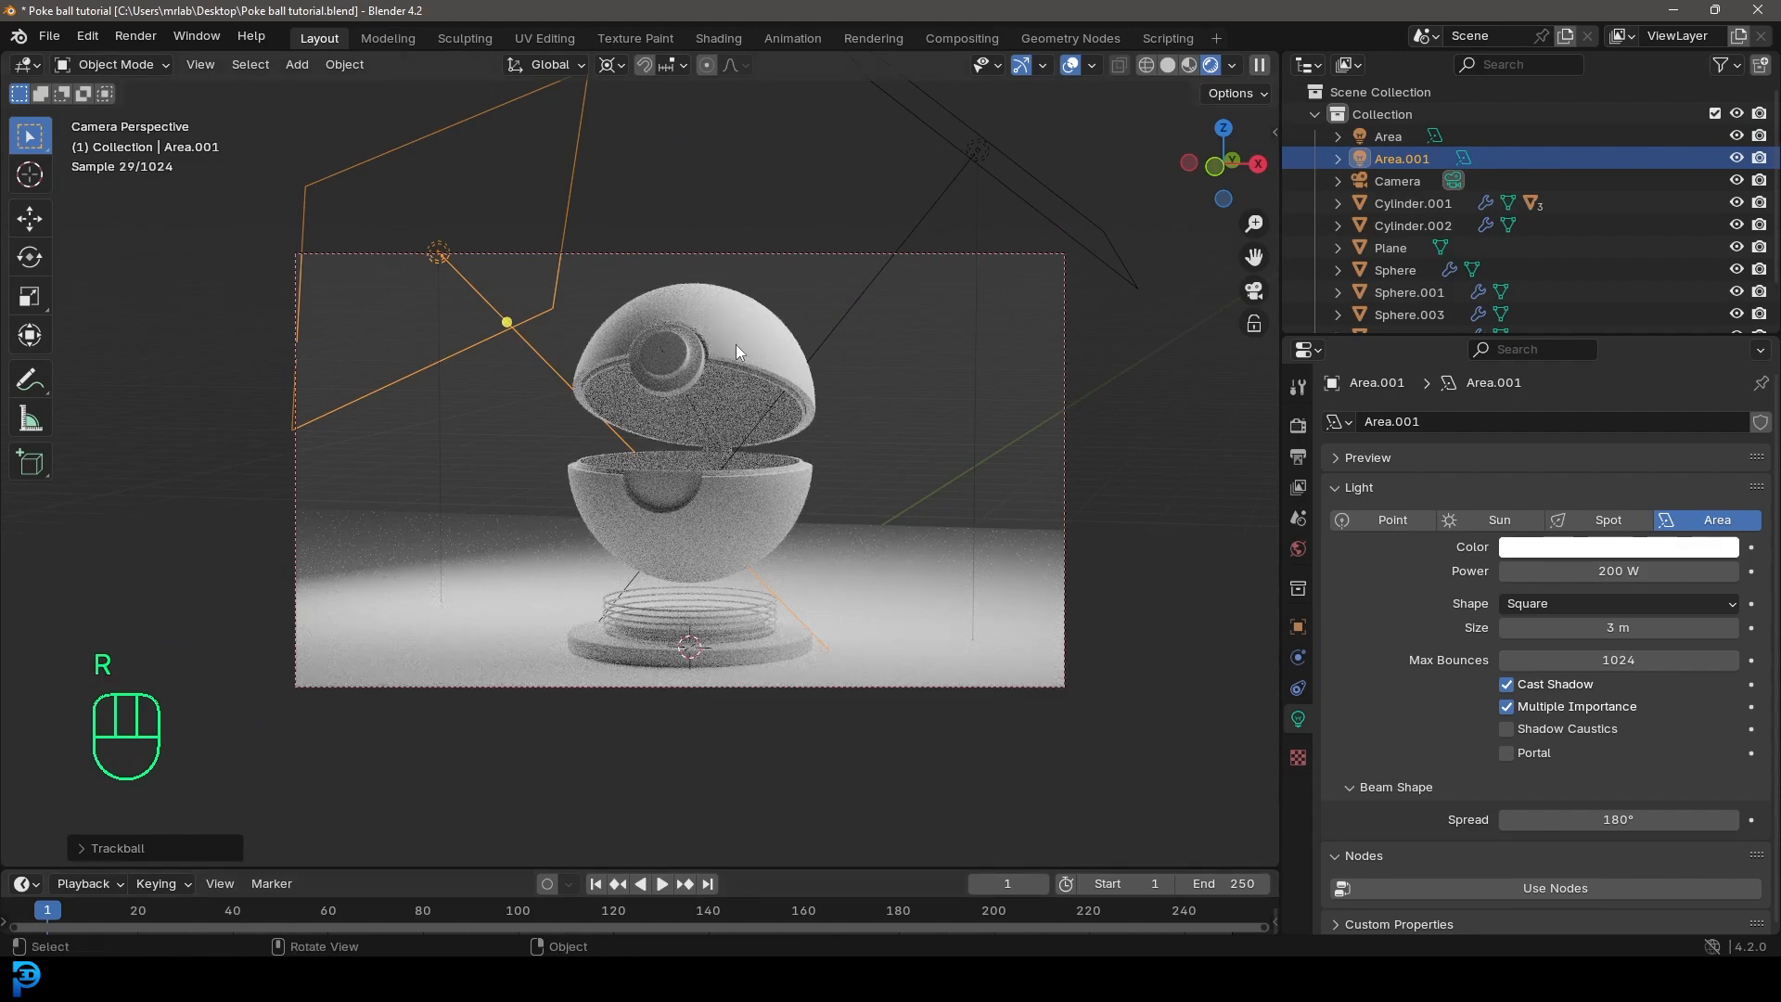
# Step: Duplicate the upper-left area light and trackball-rotate the new copy around the 3D cursor
pyautogui.hotkey('shift', 'd')
pyautogui.press('r')
pyautogui.press('r')
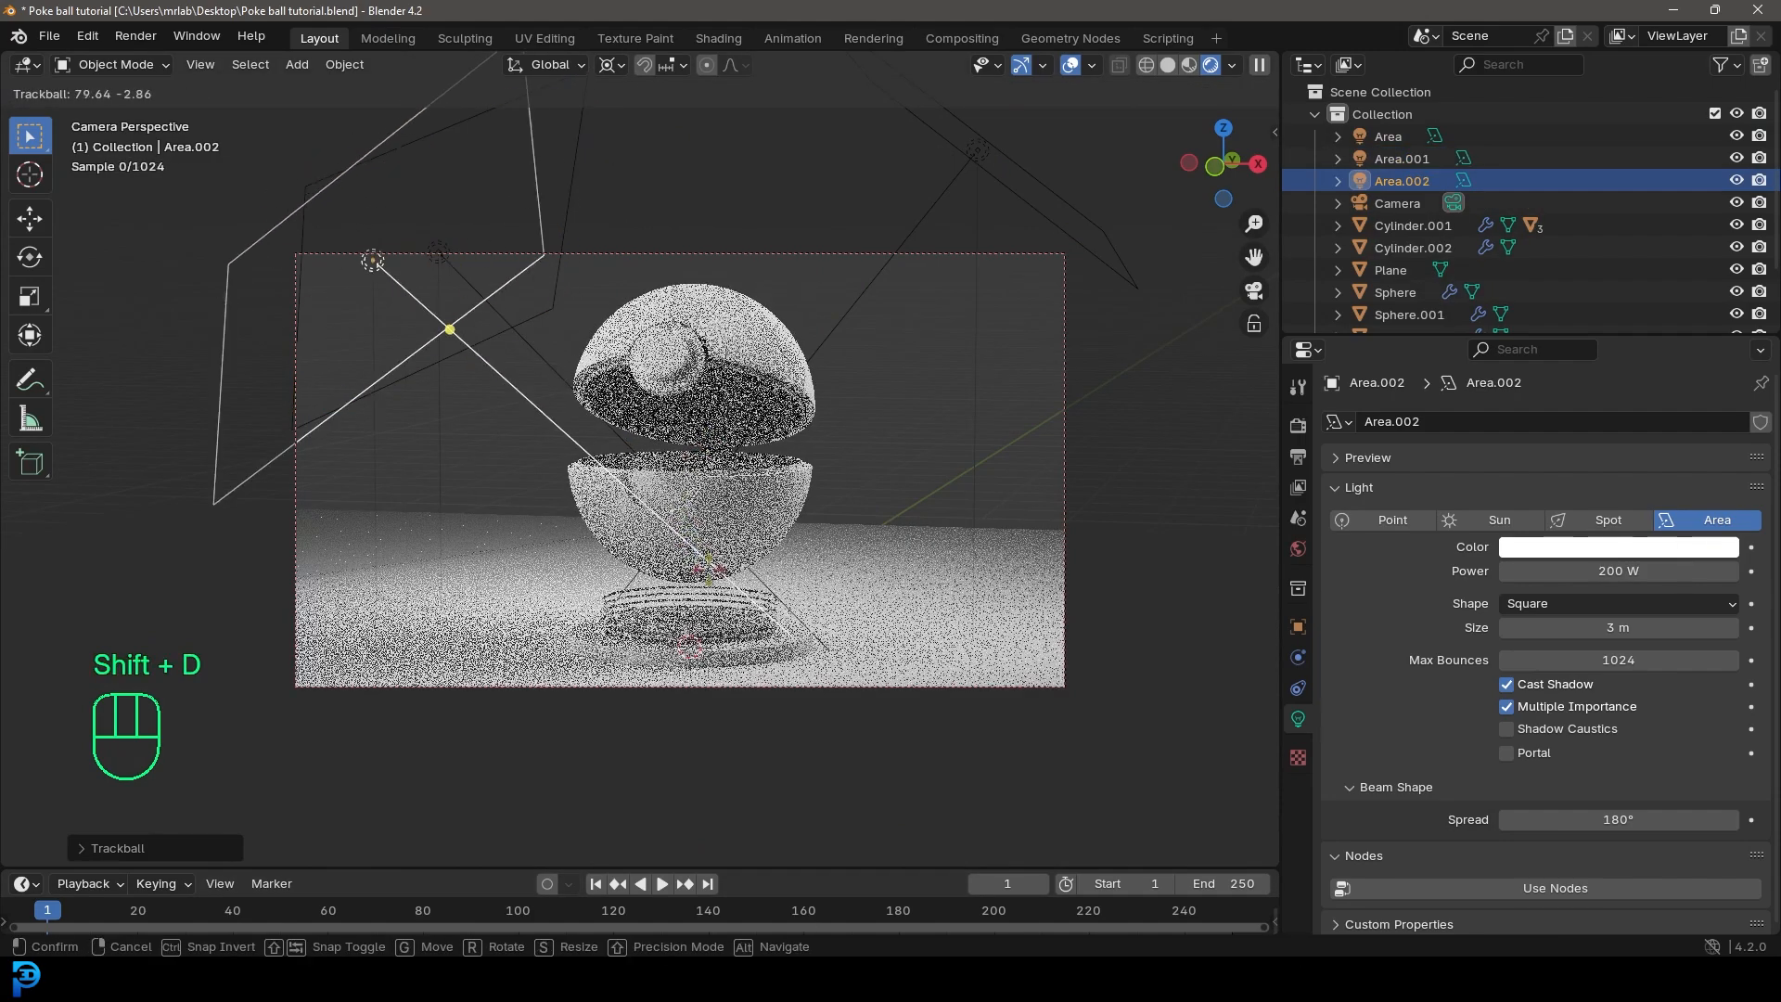
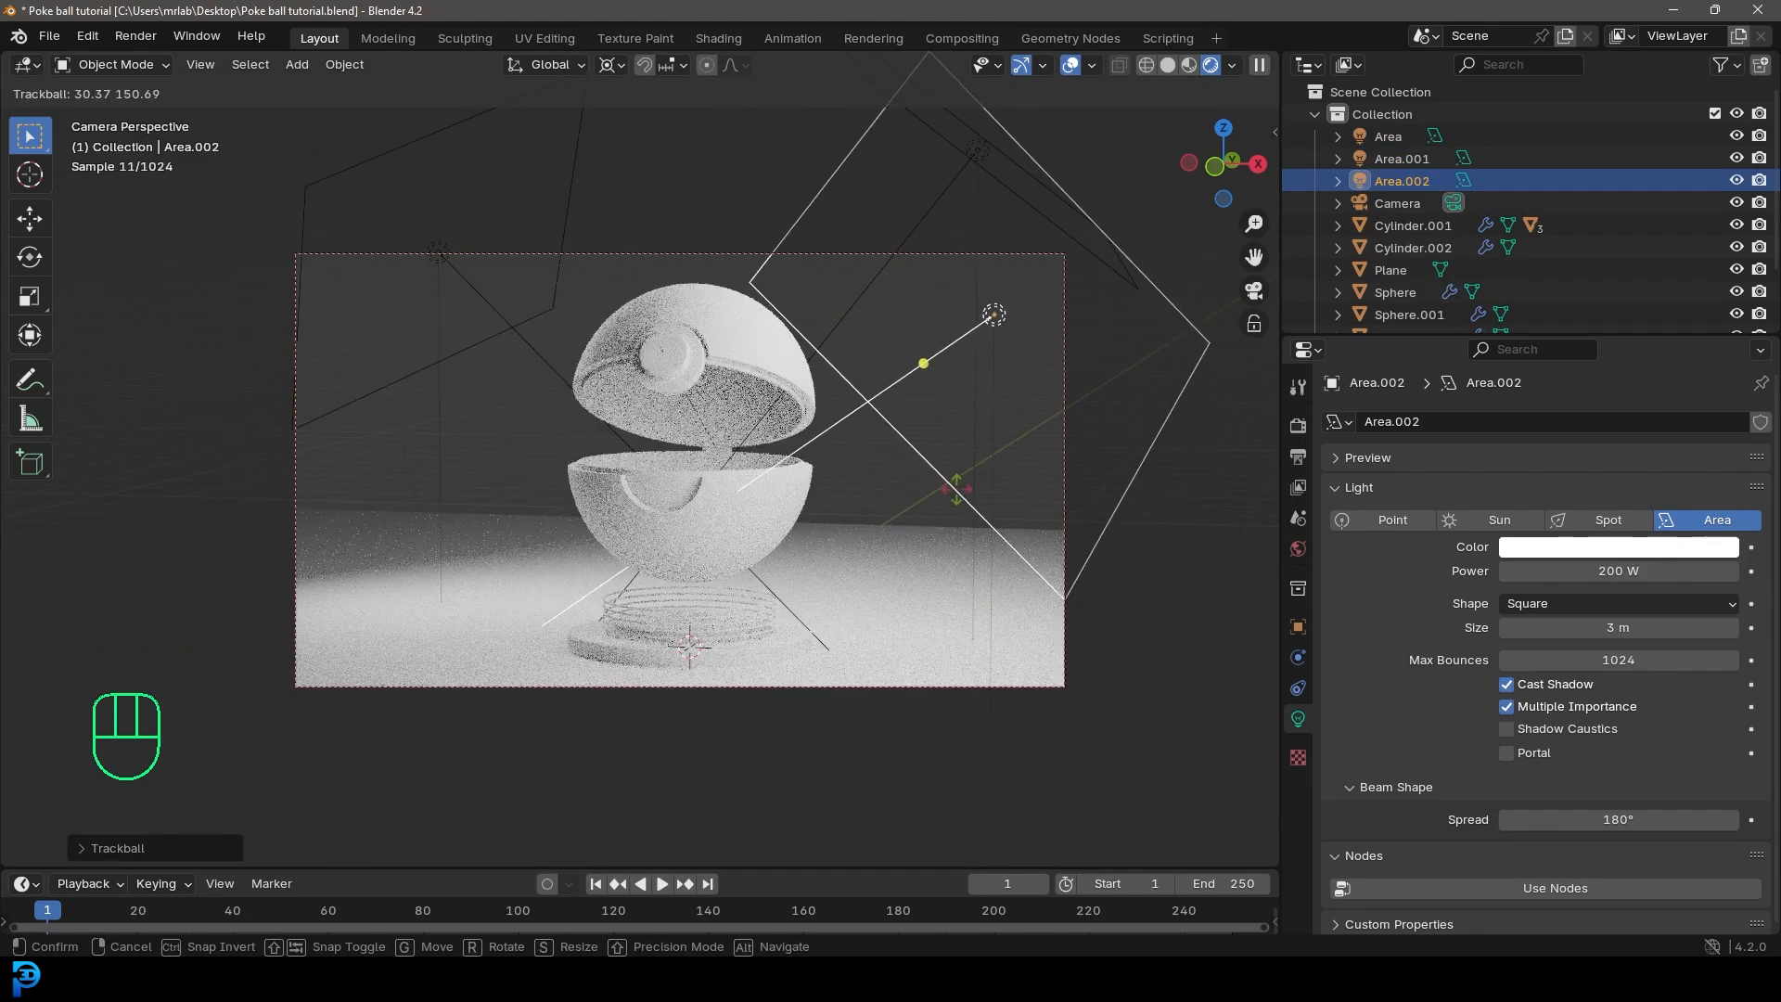
# Step: Set the newest area light's power to 120 W and shift it slightly beside the ball
pyautogui.press('Escape')
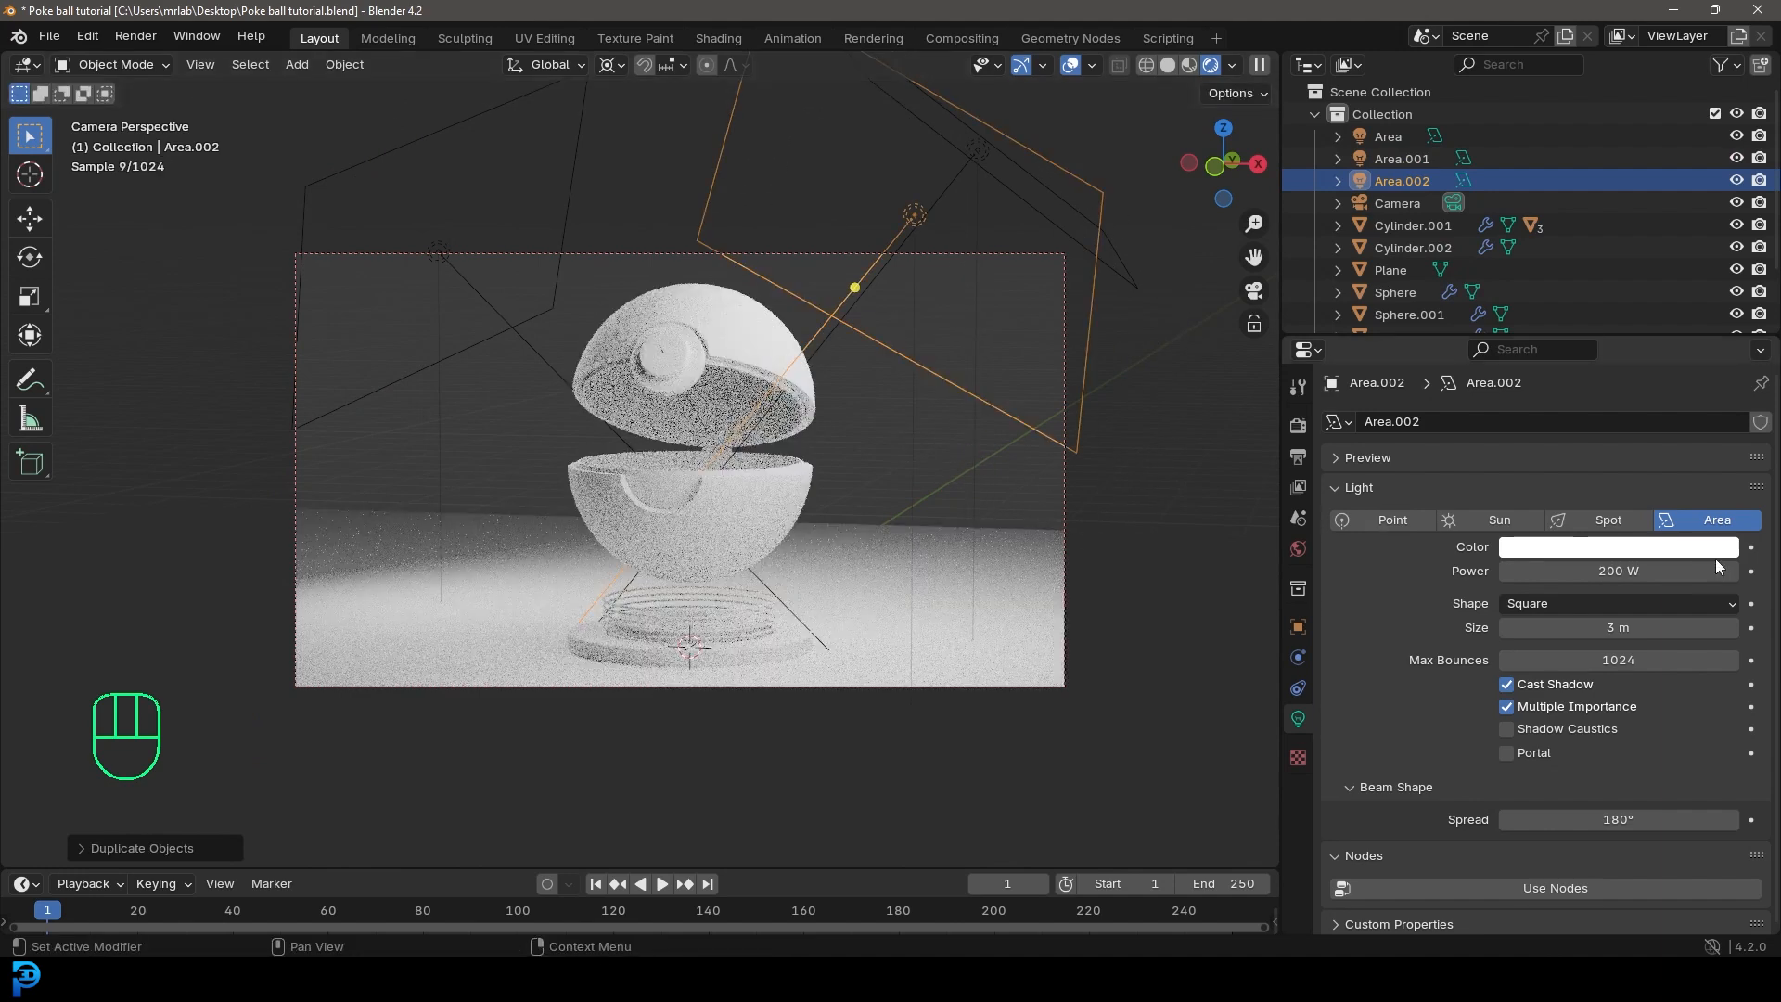
pyautogui.click(1669, 567)
pyautogui.press('Return')
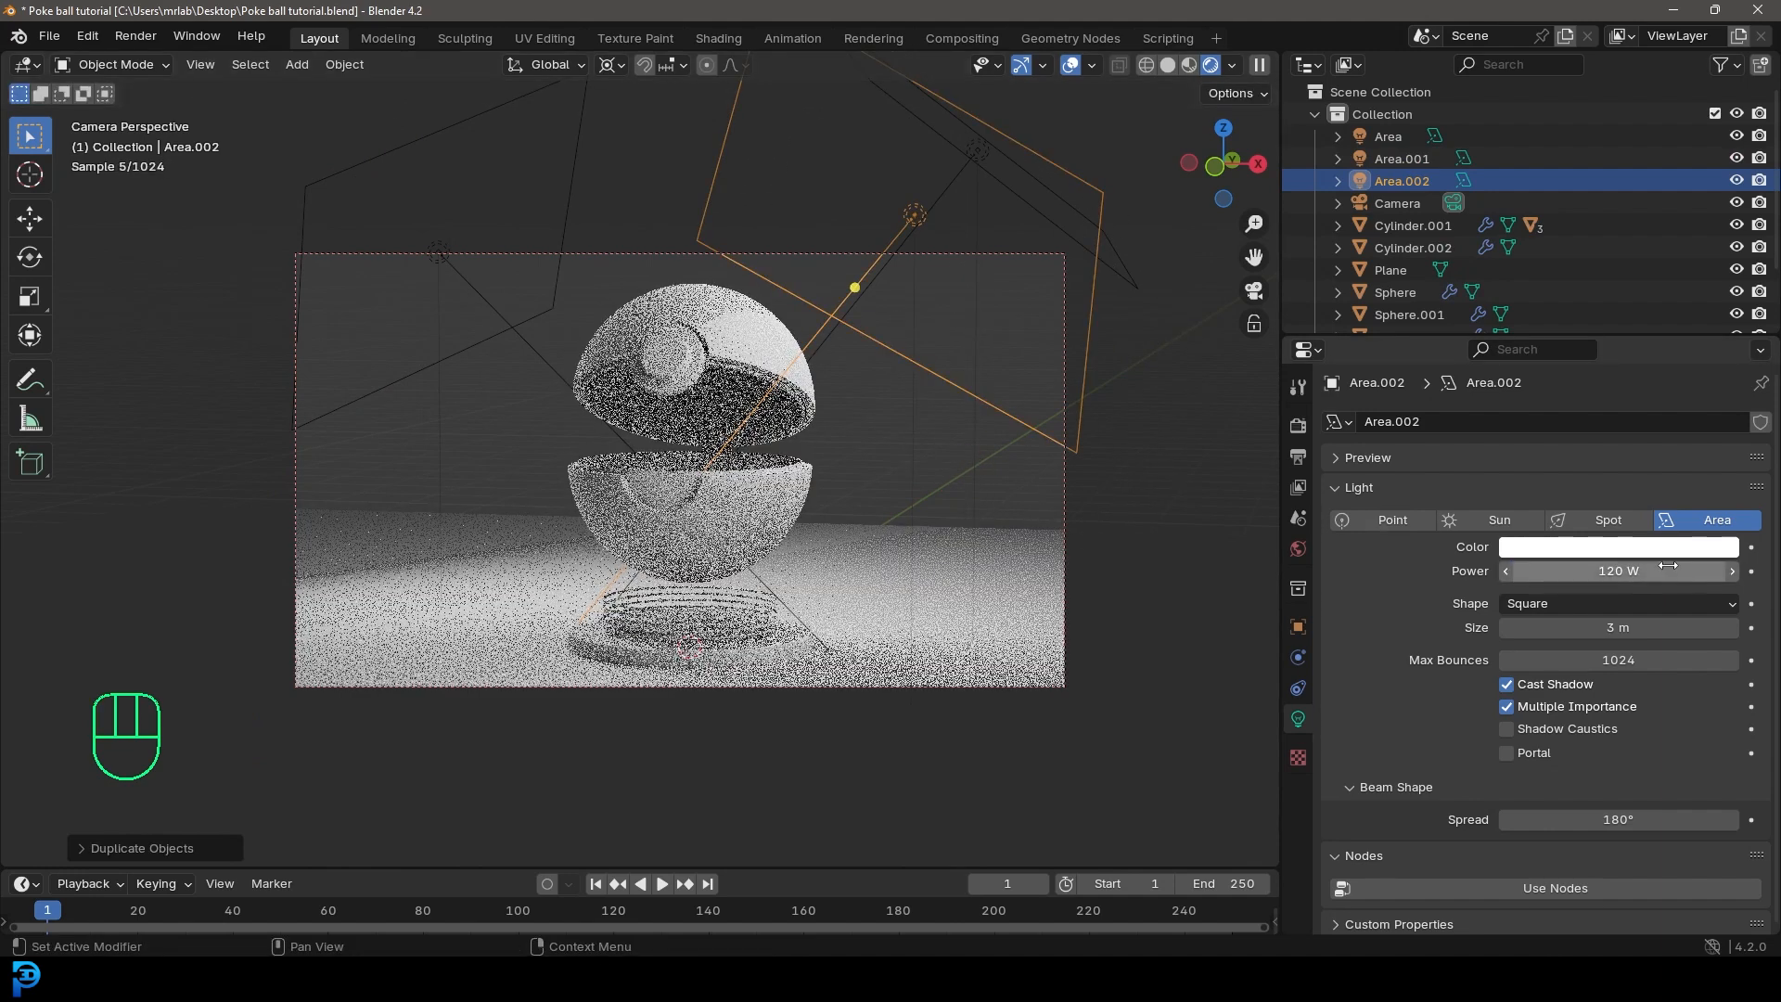
pyautogui.press('g')
pyautogui.click(907, 379)
# Step: Move the upper-left area light farther away from the ball and save the file
pyautogui.click(471, 285)
pyautogui.moveTo(584, 320); pyautogui.dragTo(802, 298, button='middle')
pyautogui.scroll(-2, 652, 462)
pyautogui.press('g')
pyautogui.click(609, 447)
pyautogui.scroll(2, 578, 519)
pyautogui.press('g')
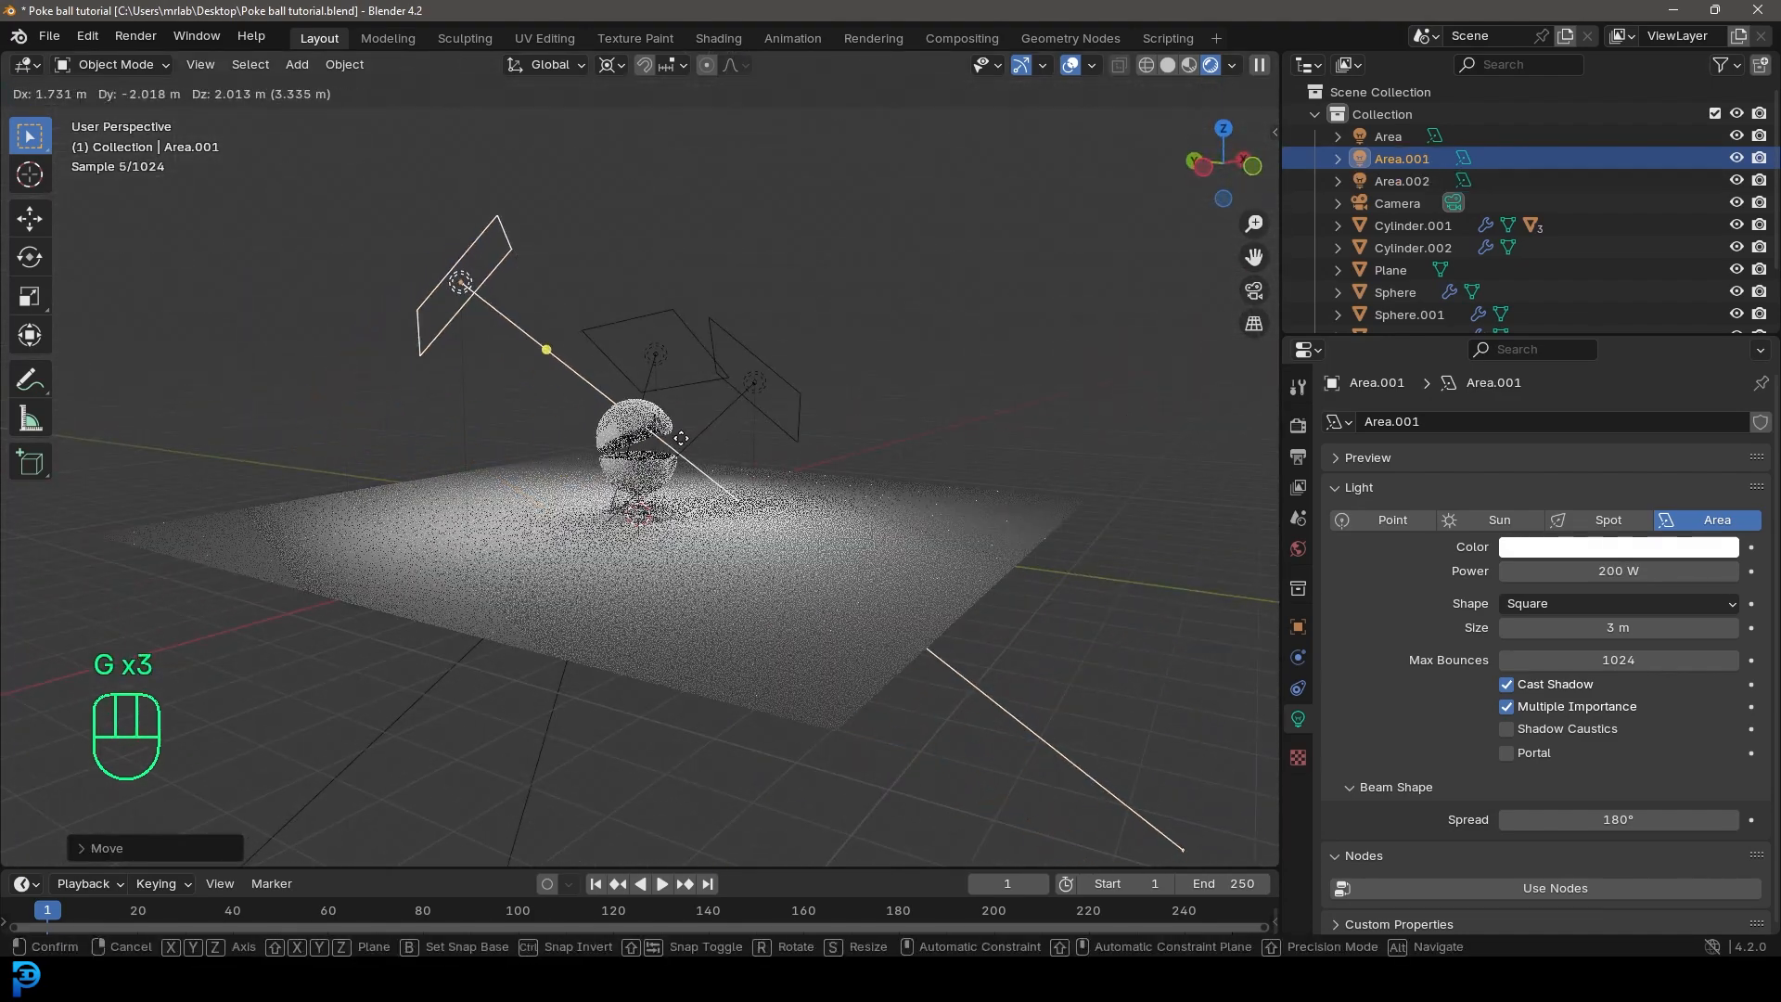
pyautogui.click(804, 489)
pyautogui.press('KP_0')
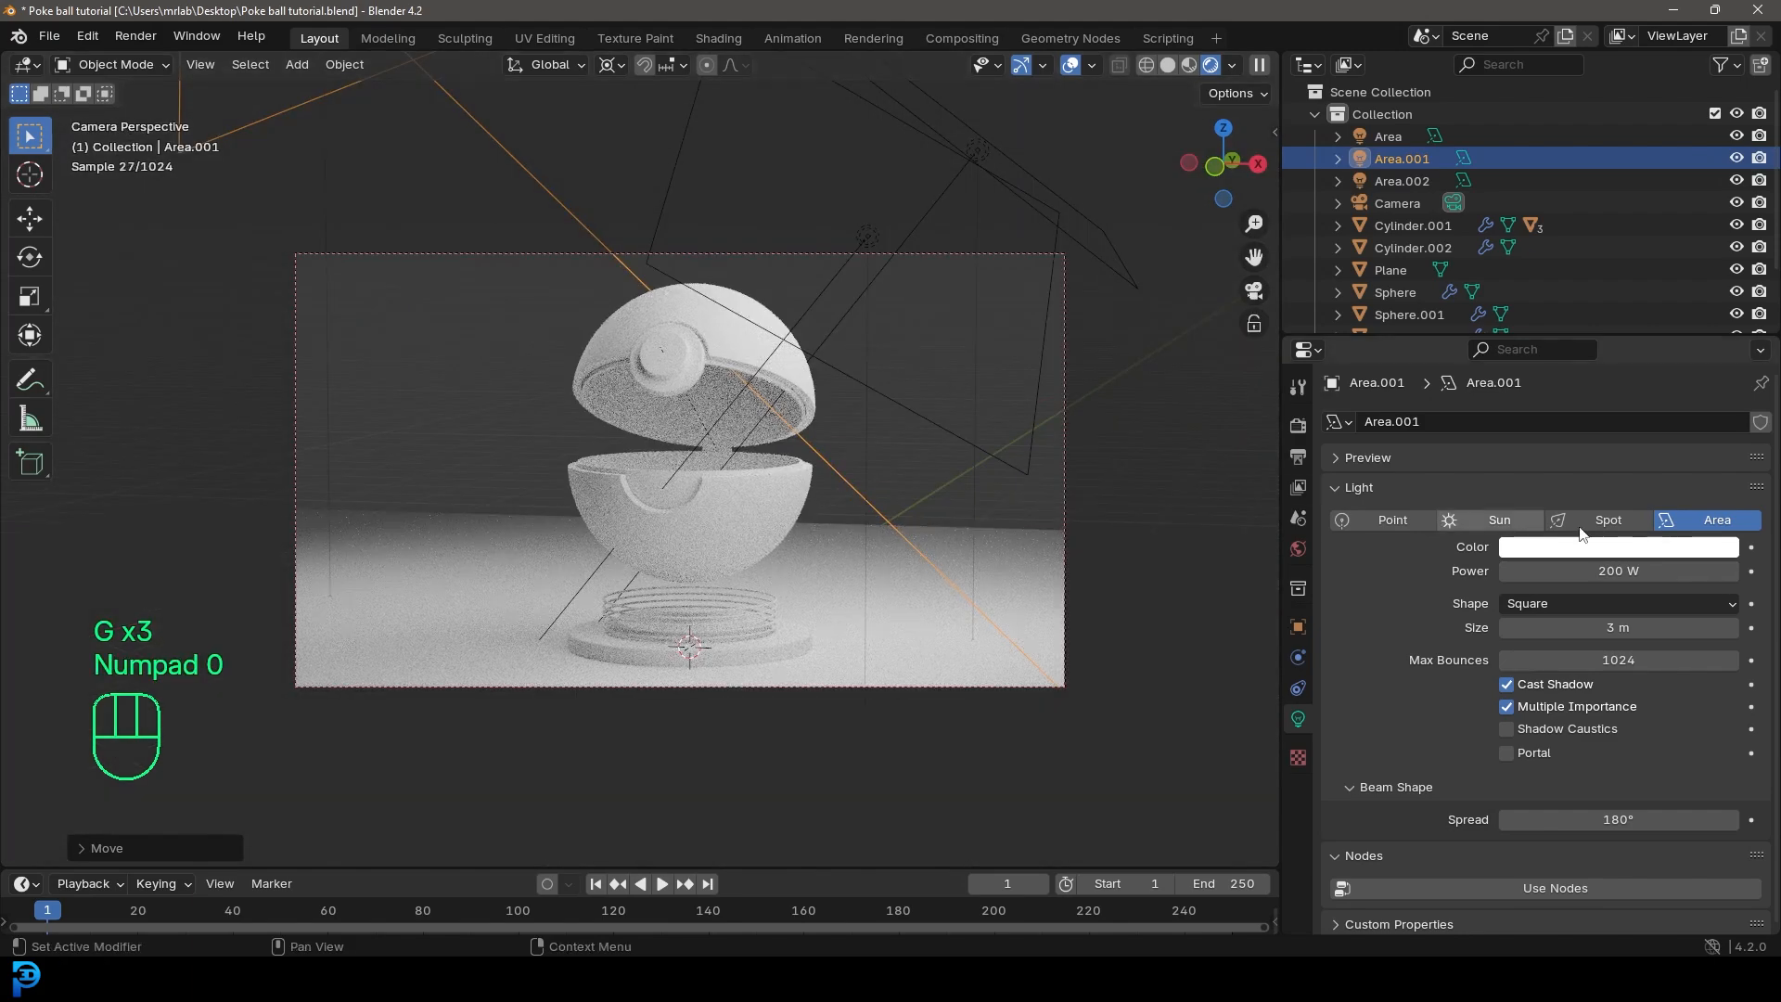
pyautogui.hotkey('ctrl', 's')
pyautogui.hotkey('ctrl', 's')
# Step: Switch to solid shading and give the upper outer shell a new material named "red shell outer"
pyautogui.scroll(2, 926, 365)
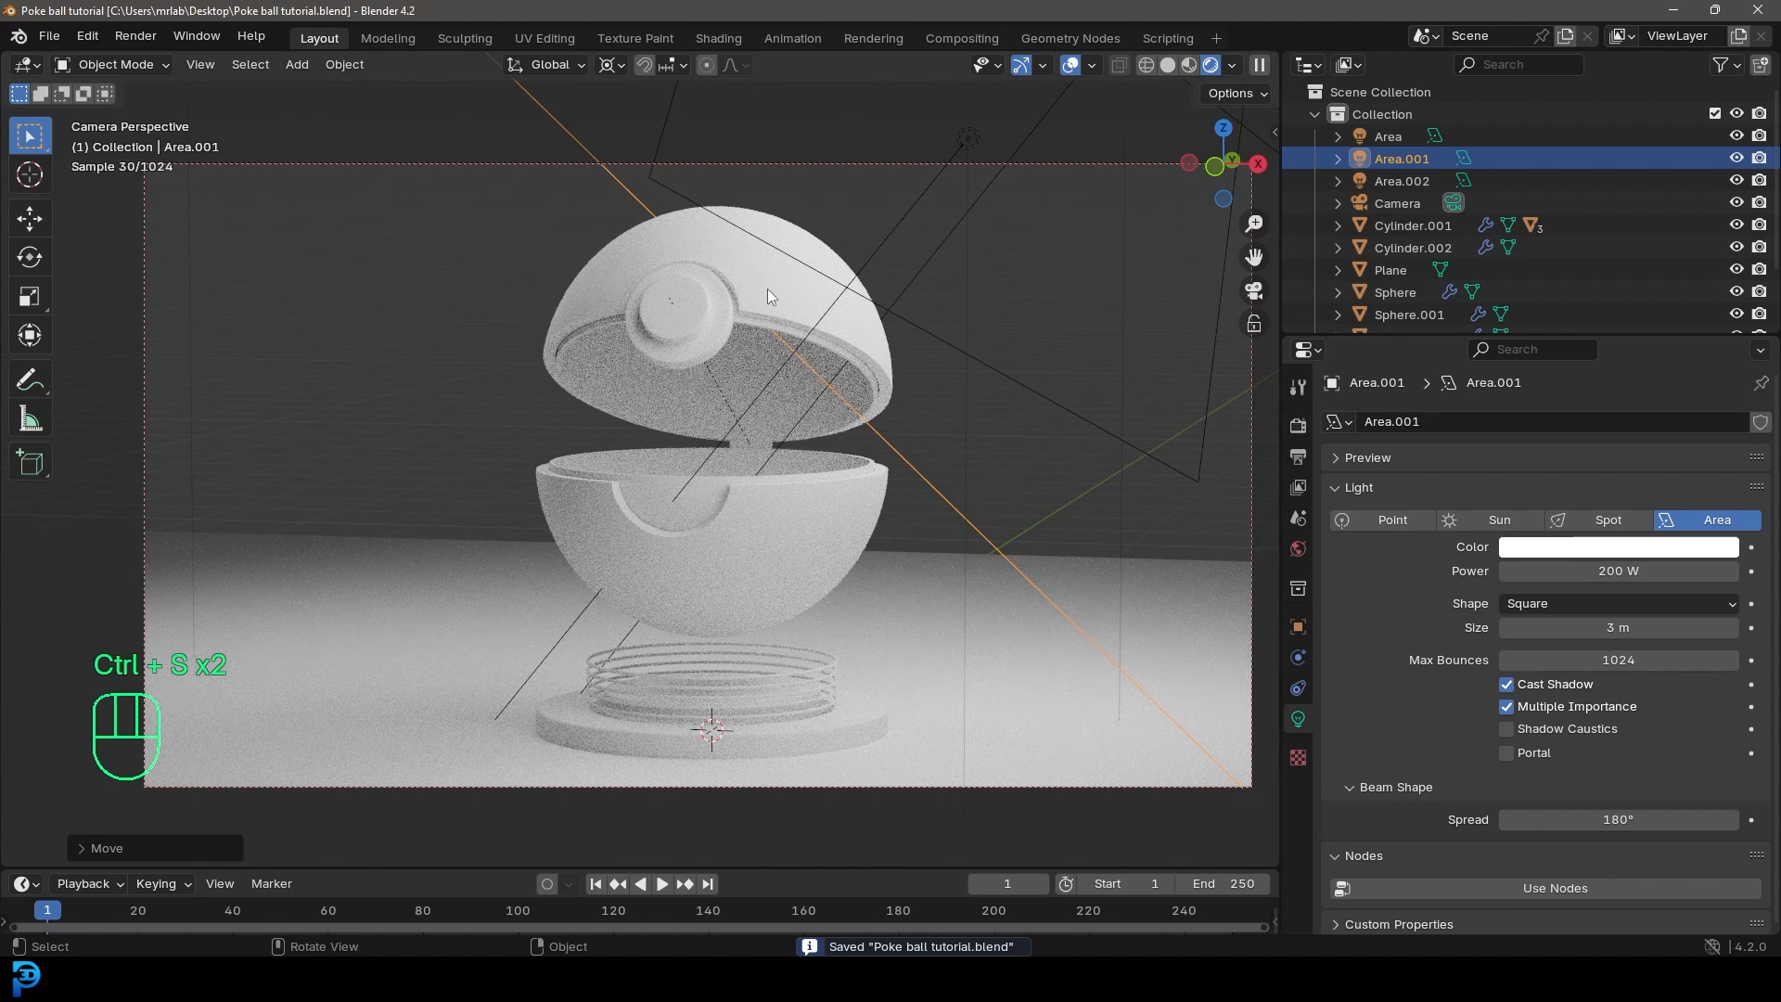
pyautogui.press('z')
pyautogui.click(744, 343)
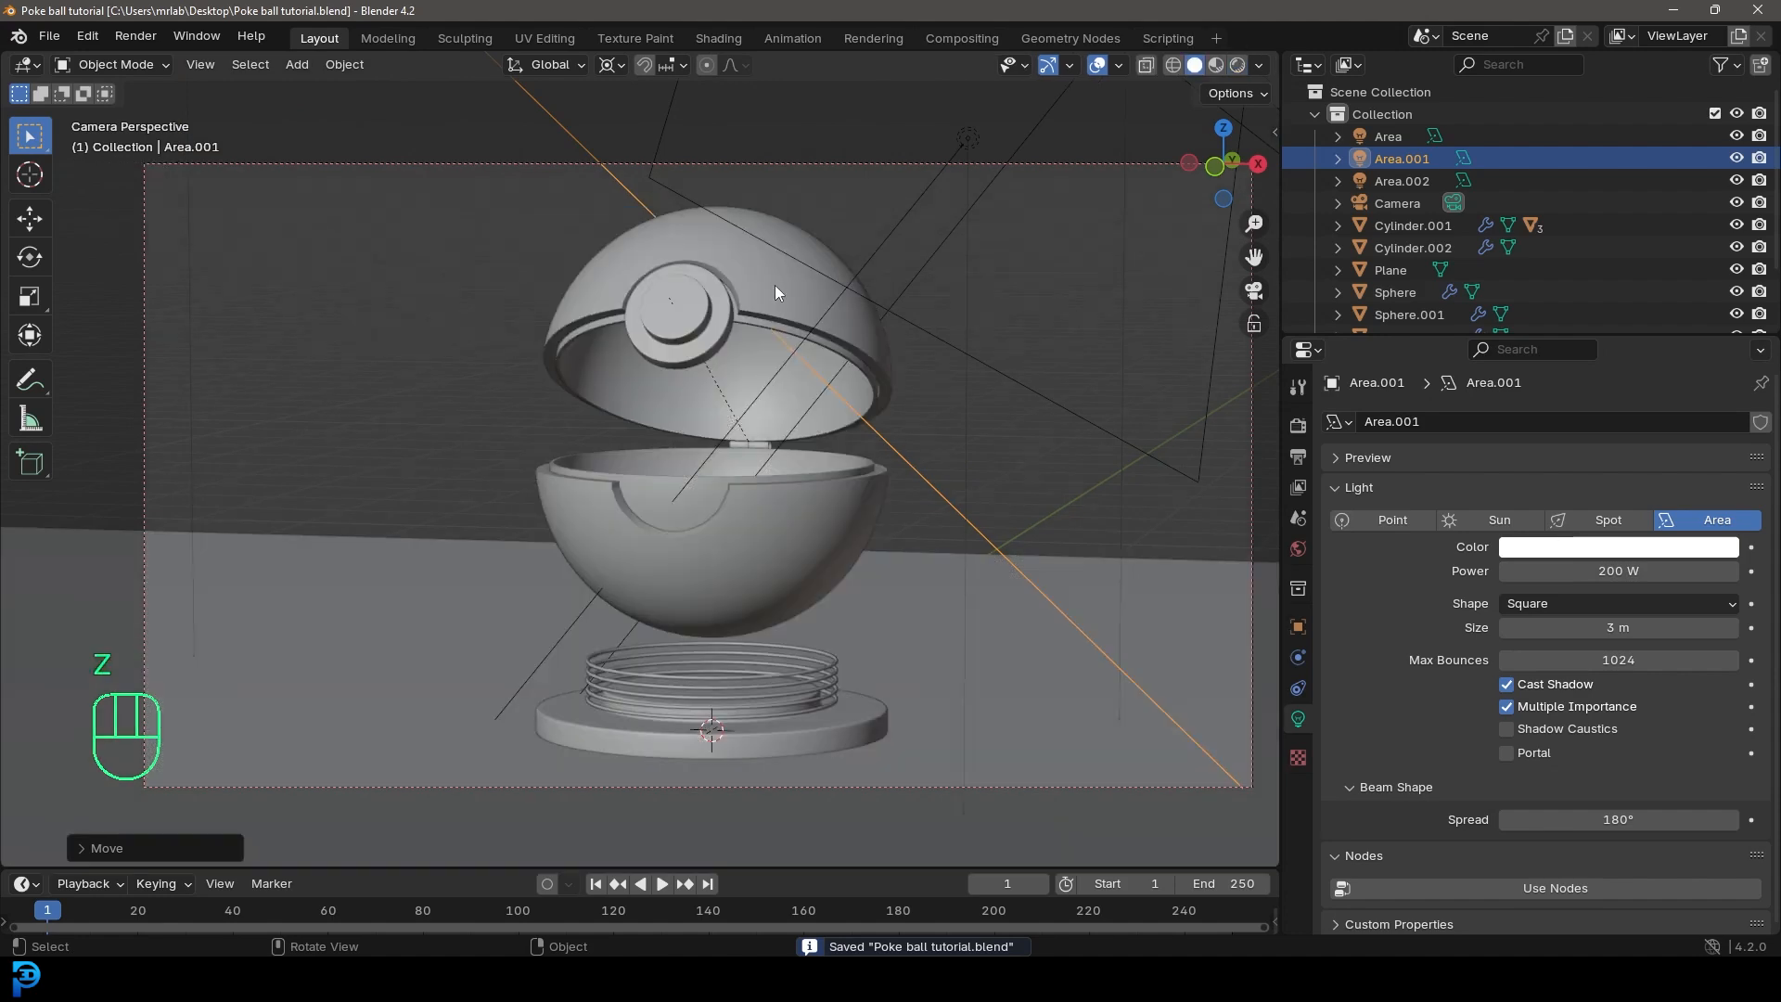
pyautogui.click(776, 286)
pyautogui.click(1299, 809)
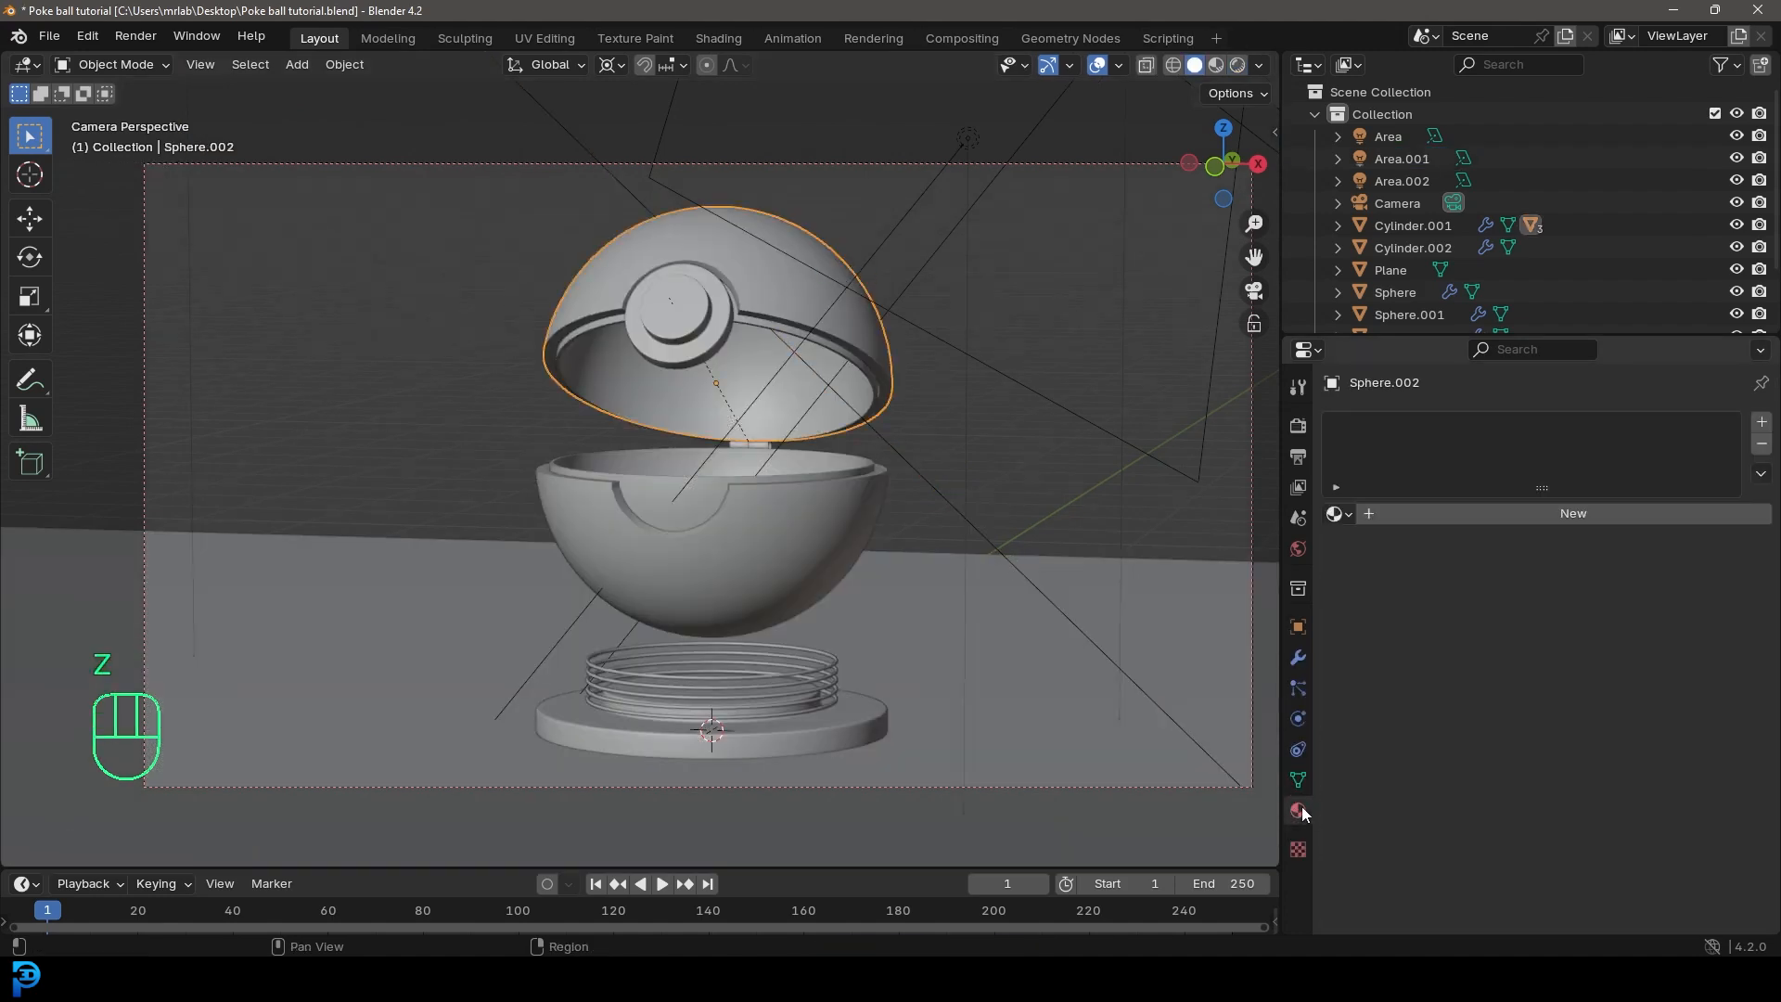
pyautogui.click(1527, 514)
pyautogui.click(1469, 512)
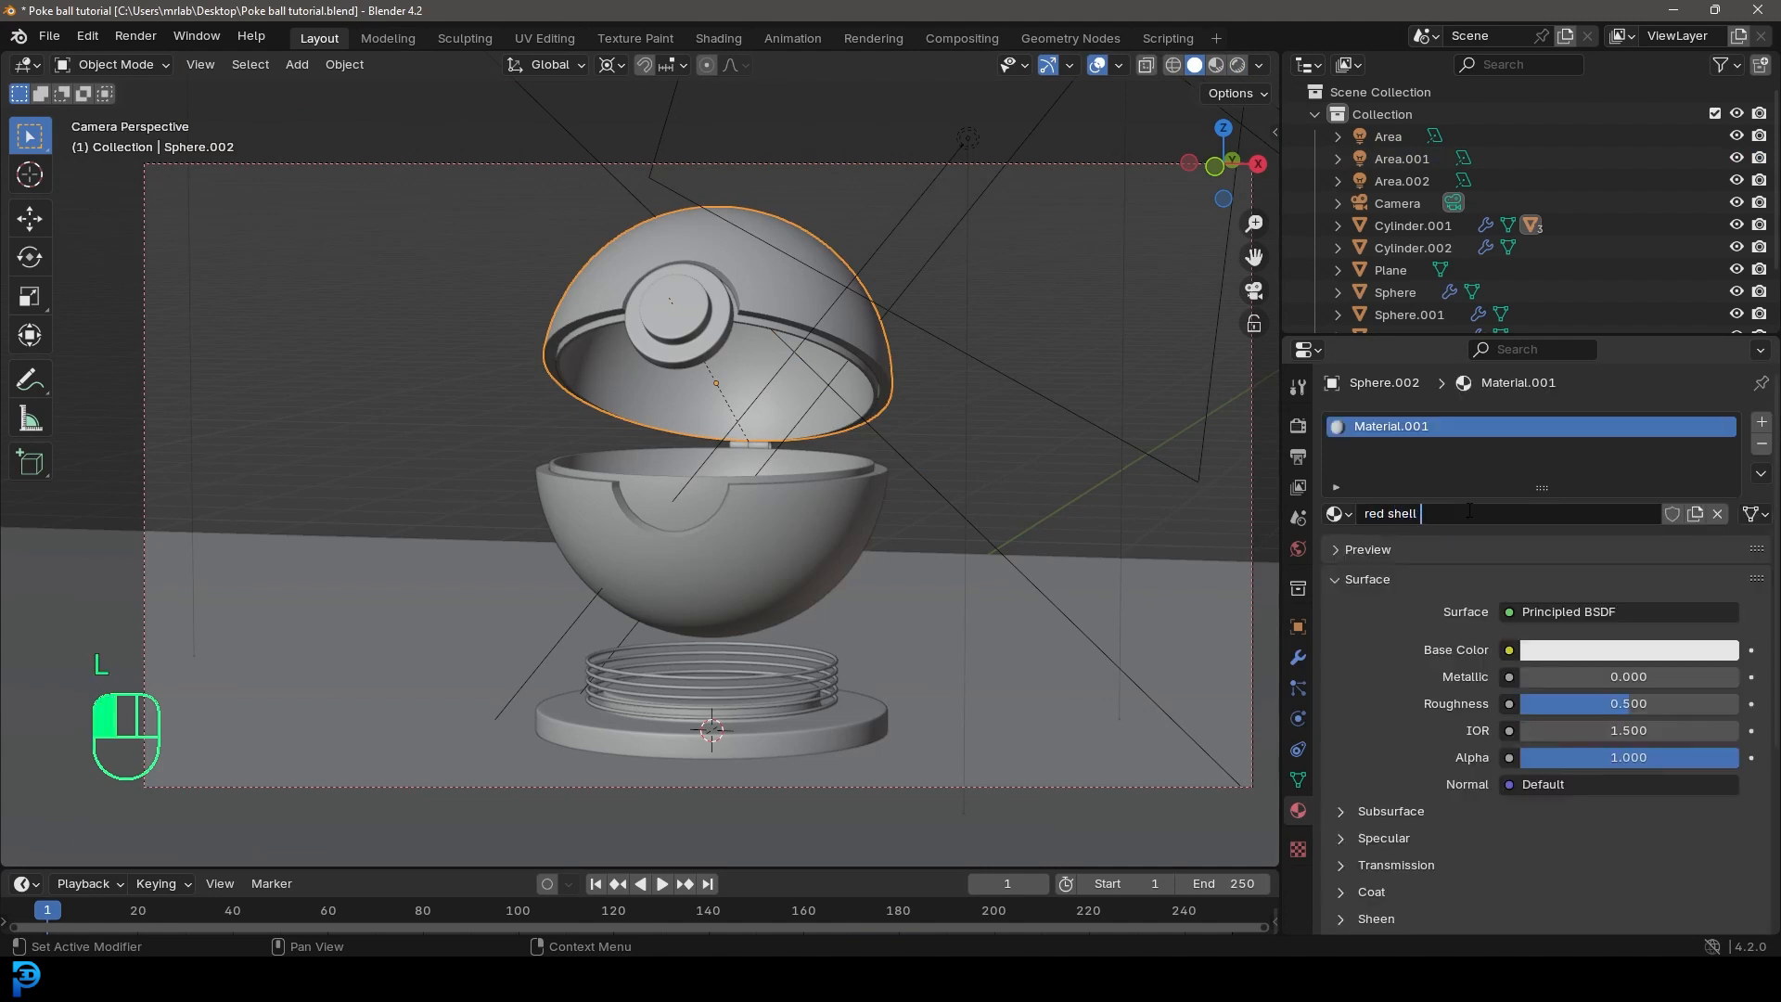
pyautogui.write('red shell outer')
pyautogui.press('Return')
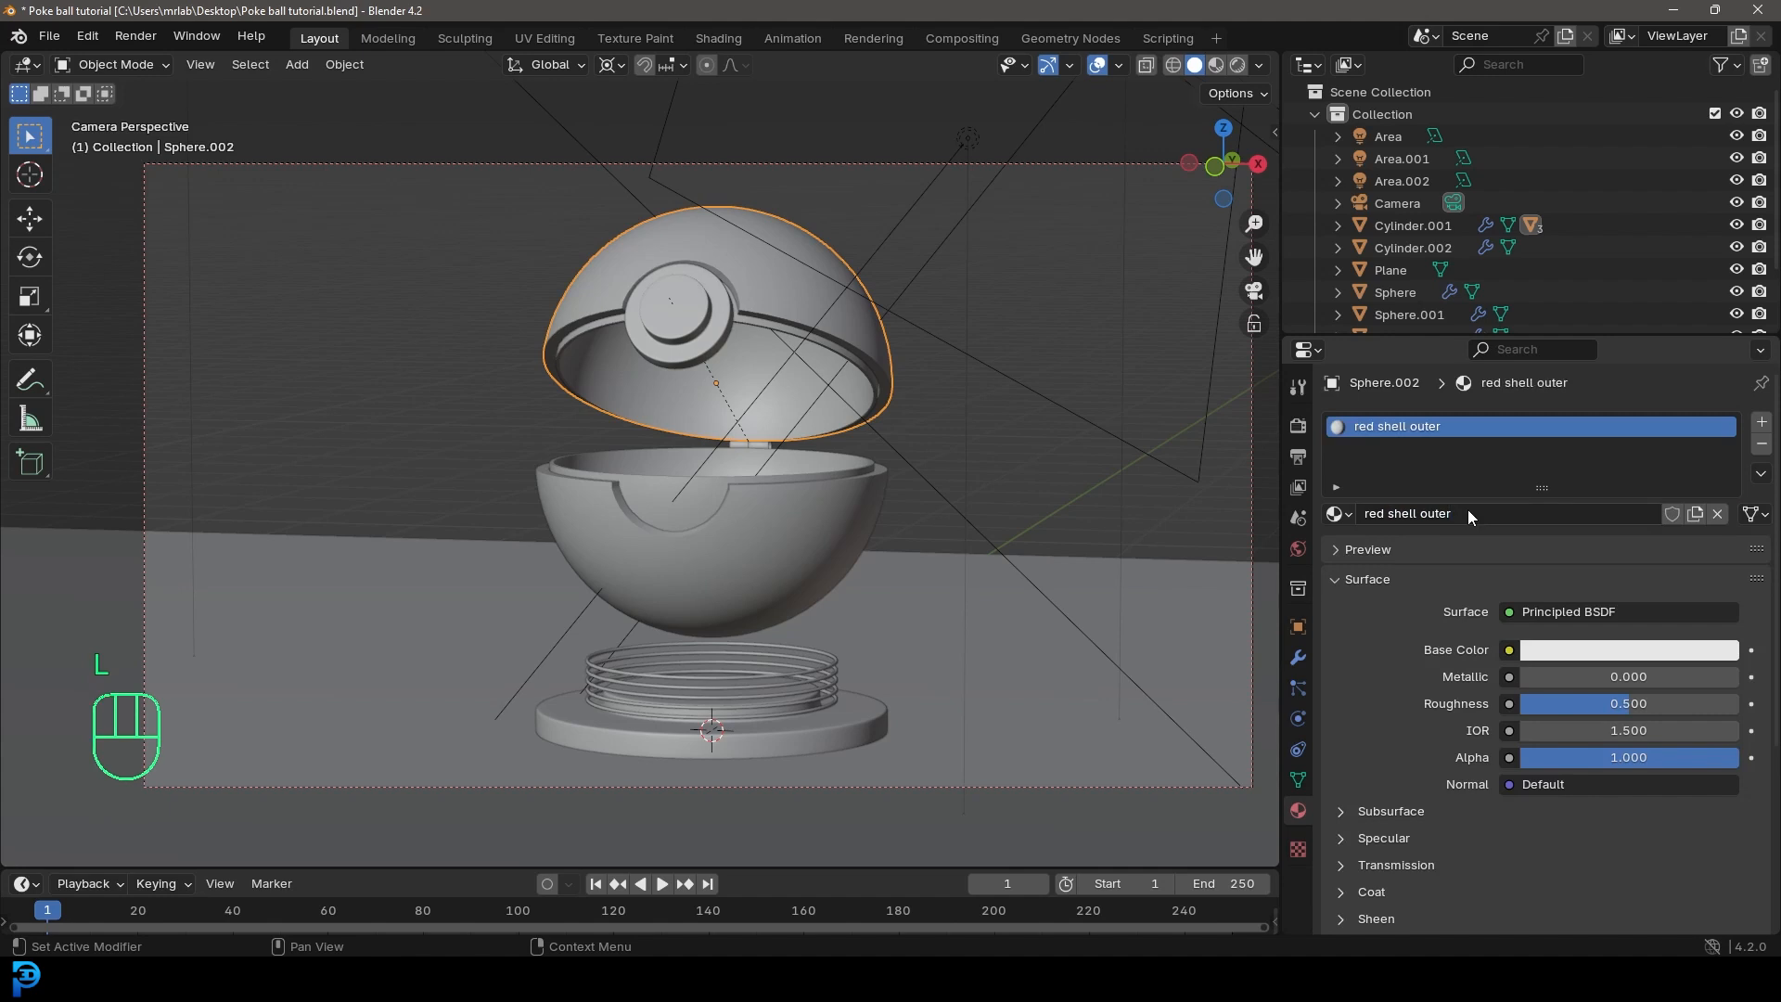
# Step: Give the lower outer shell a new material named "White shell lower"
pyautogui.click(761, 509)
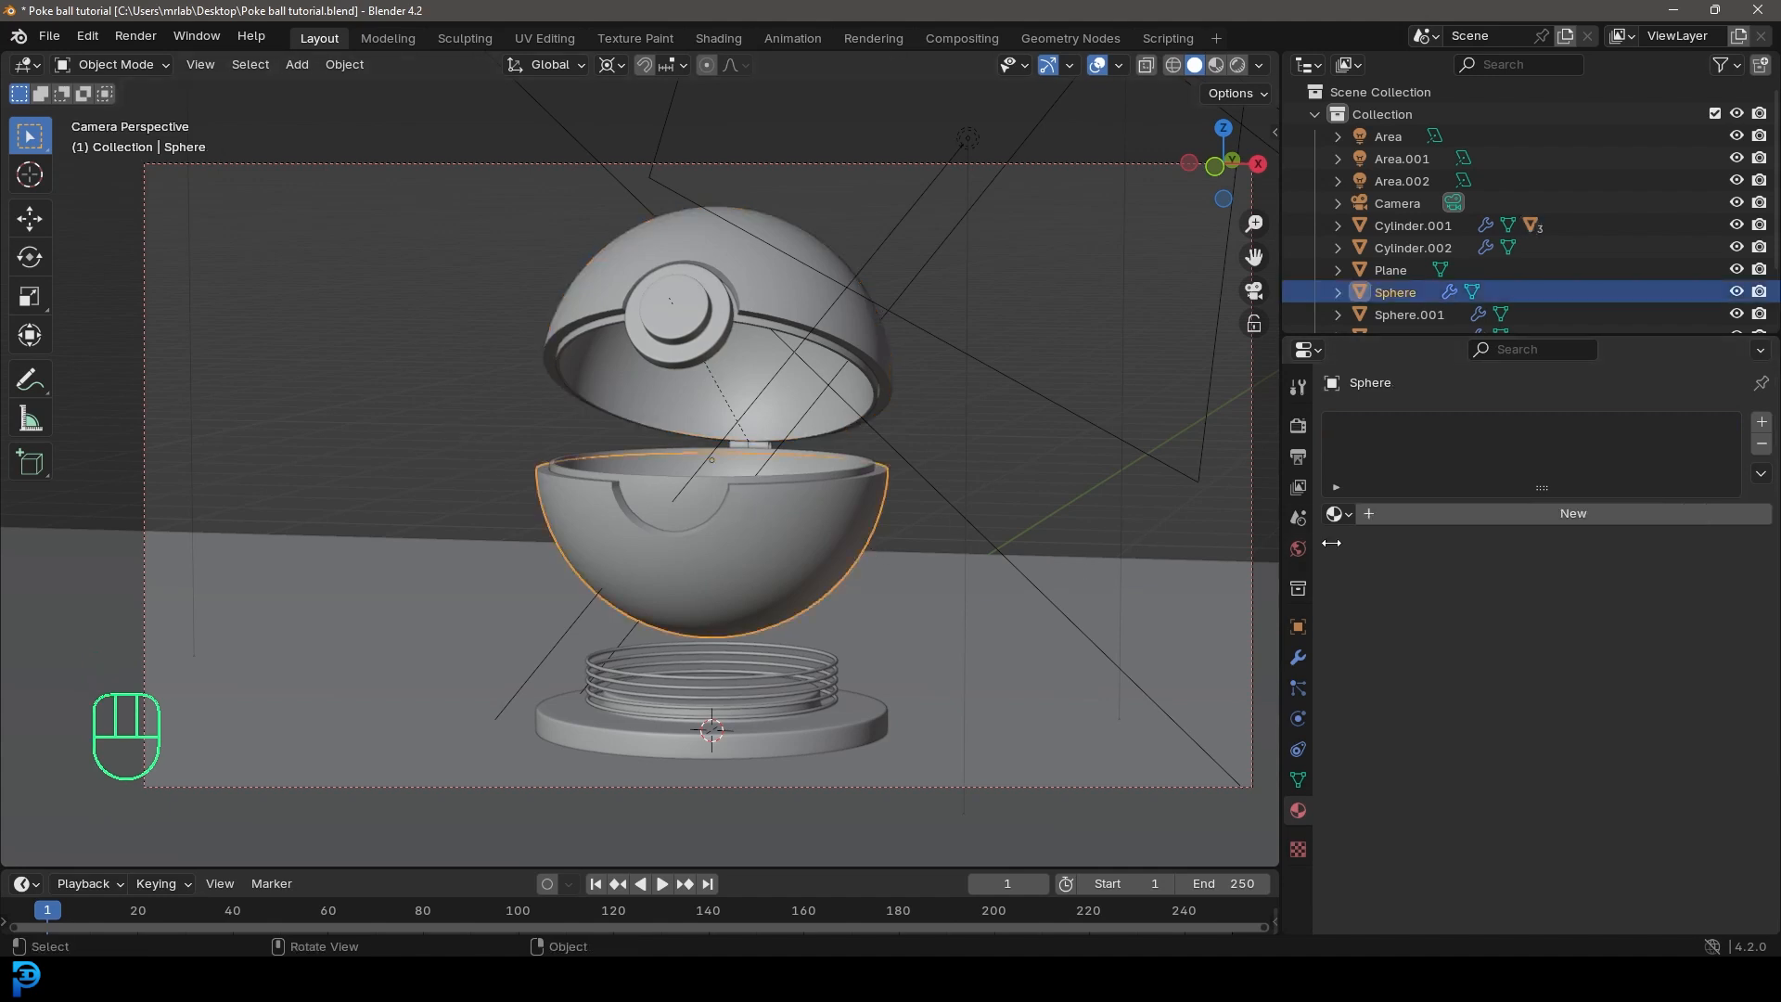
pyautogui.click(1427, 514)
pyautogui.click(1429, 514)
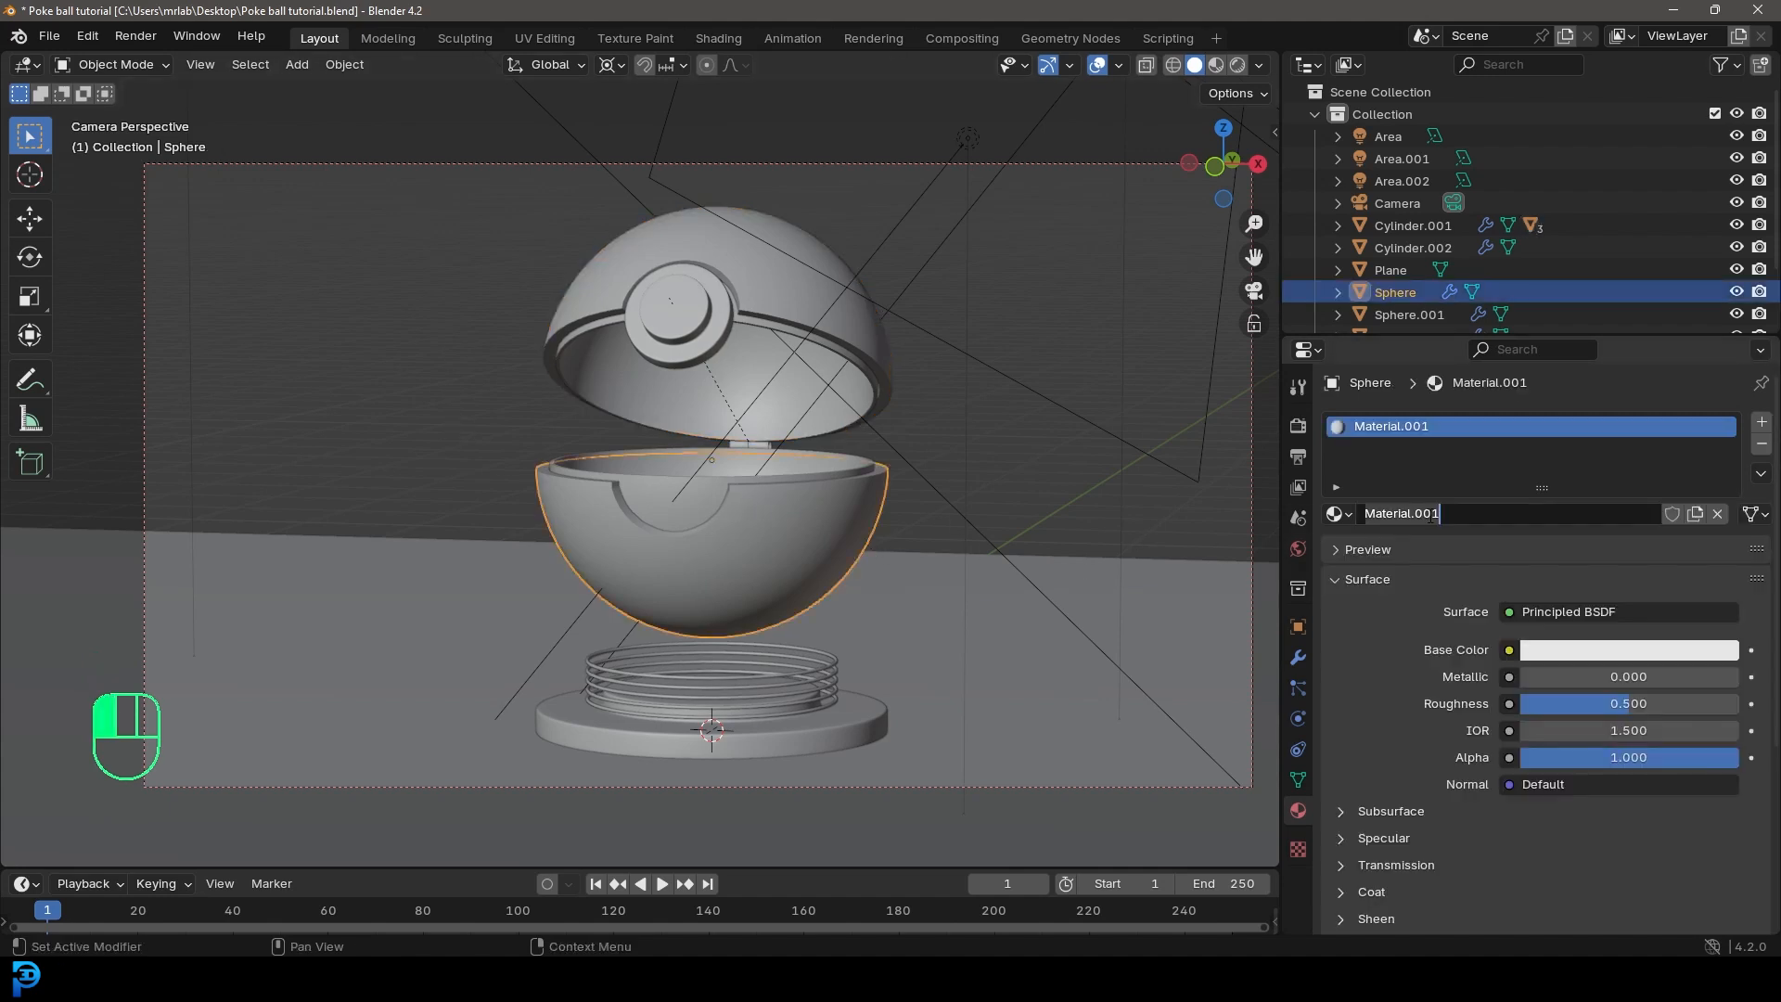
pyautogui.write('White shell lower')
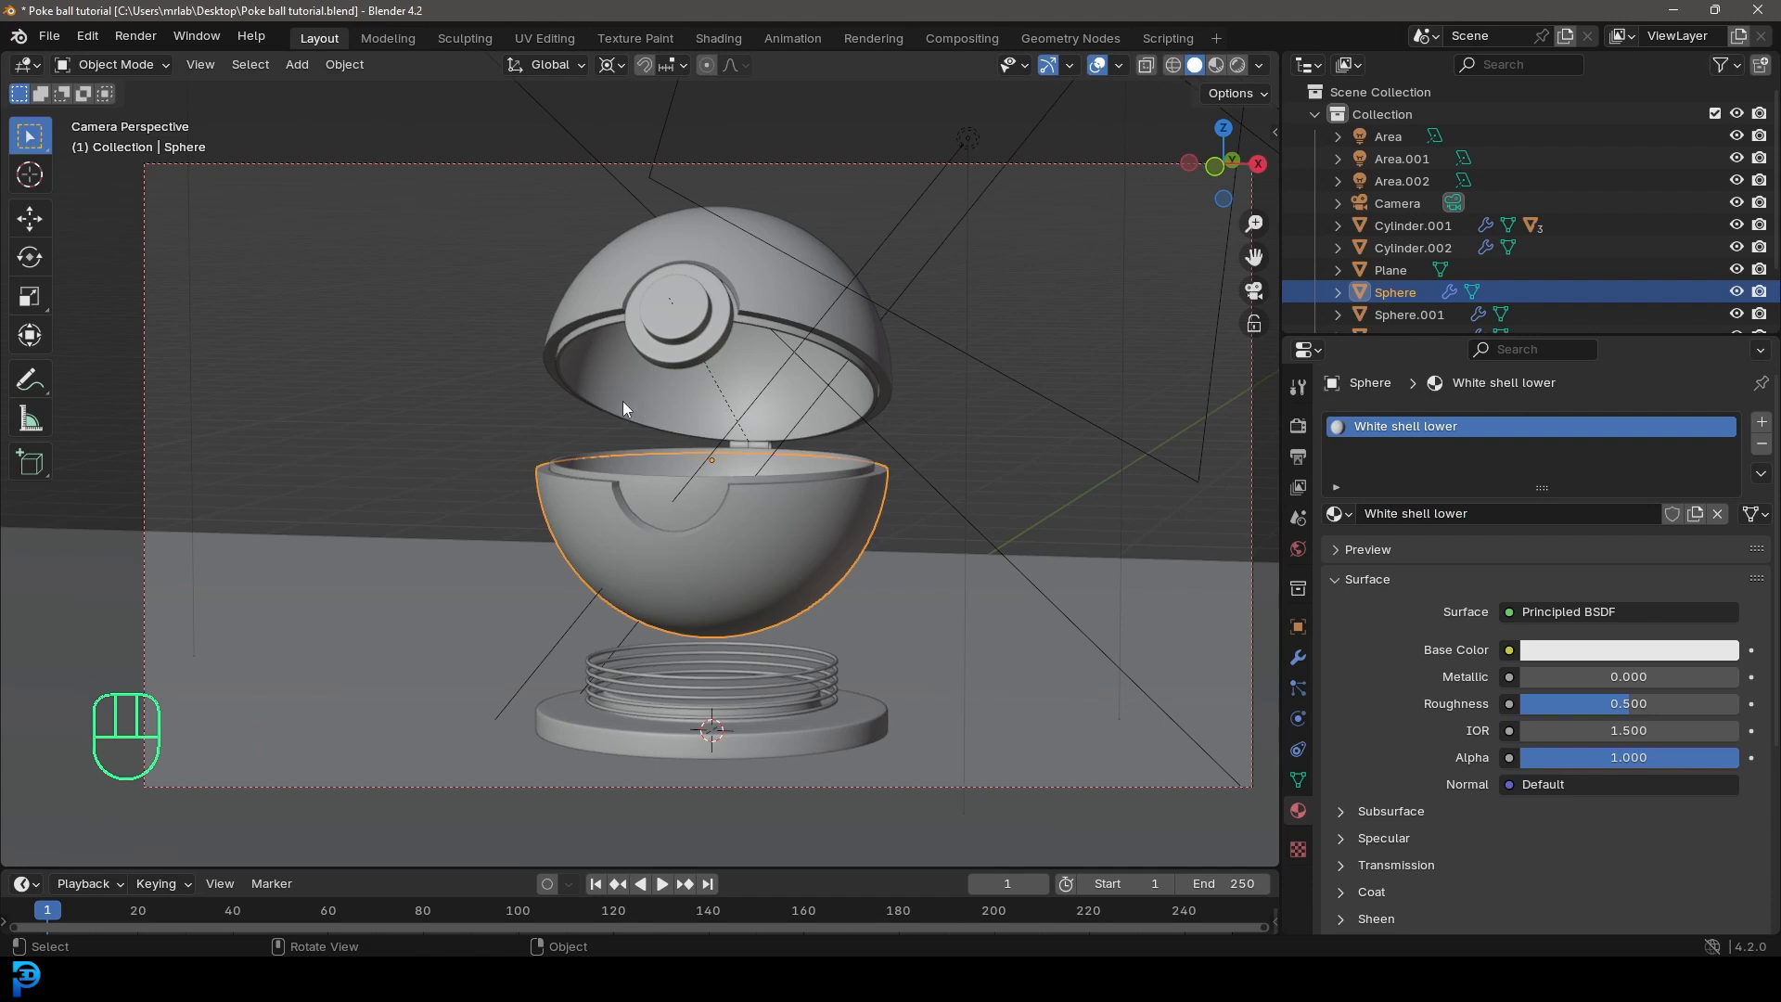
# Step: Give the lid's inner shell a new material named "Shell inner"
pyautogui.click(586, 354)
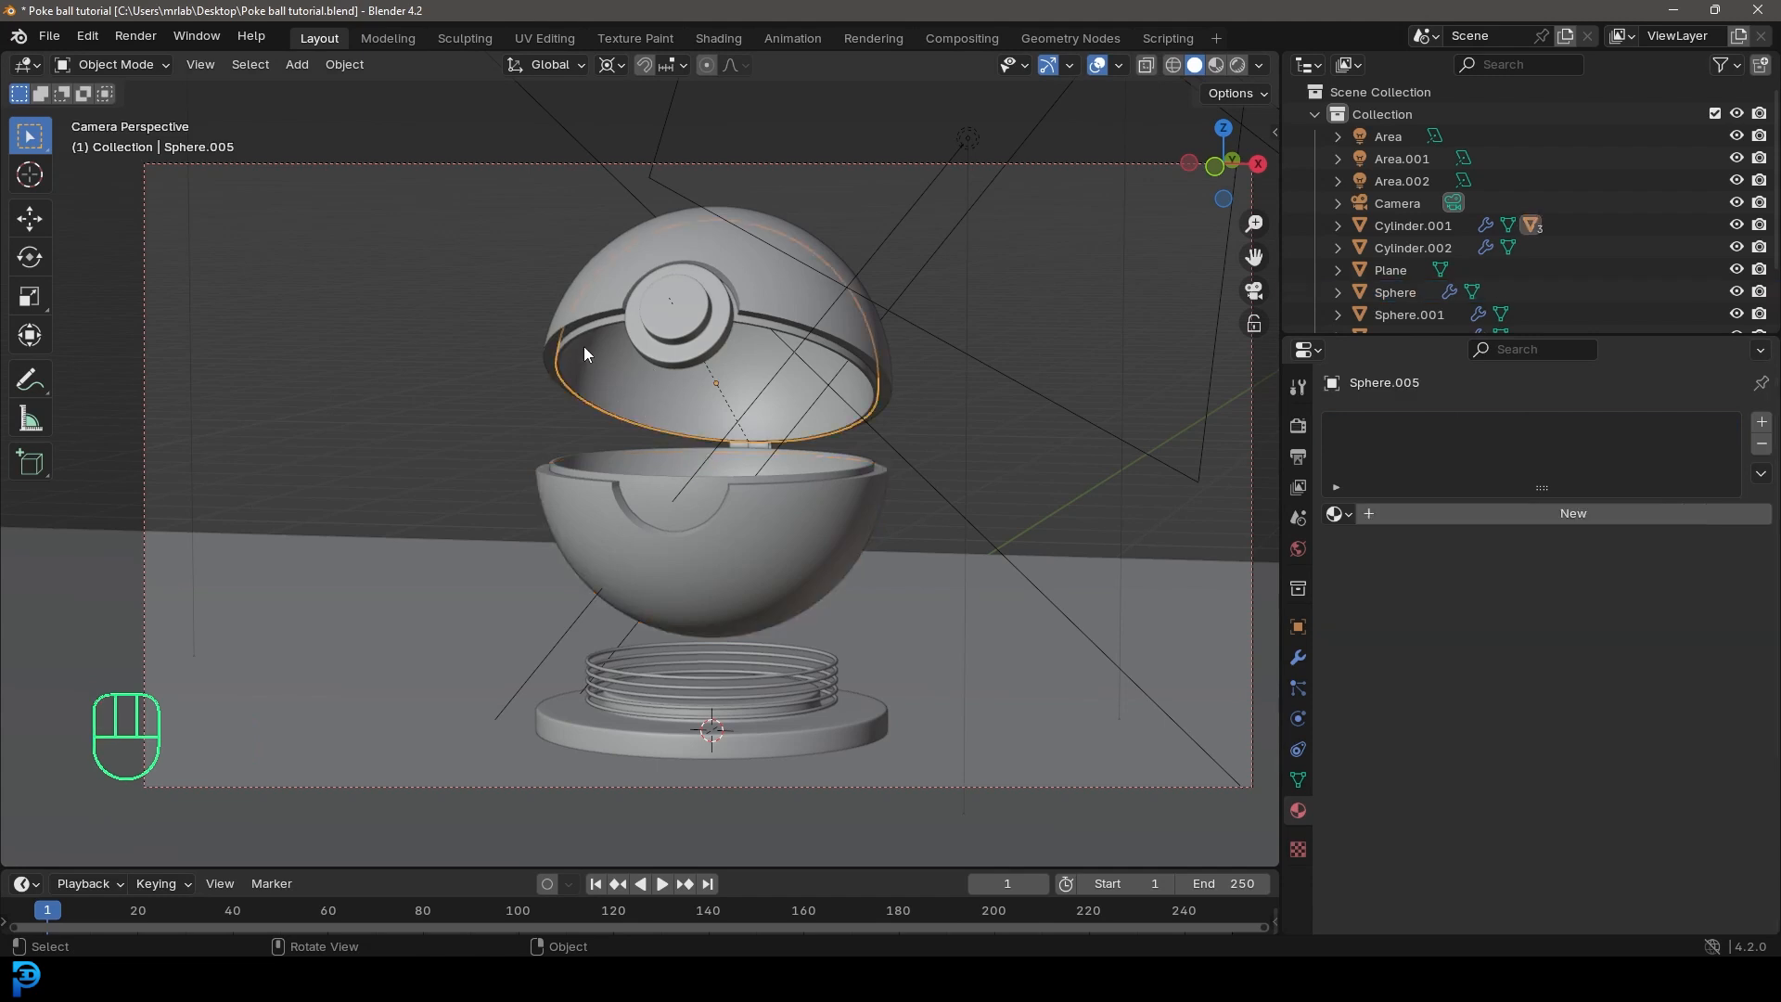
pyautogui.click(1487, 509)
pyautogui.click(1488, 509)
pyautogui.write('Shell innner')
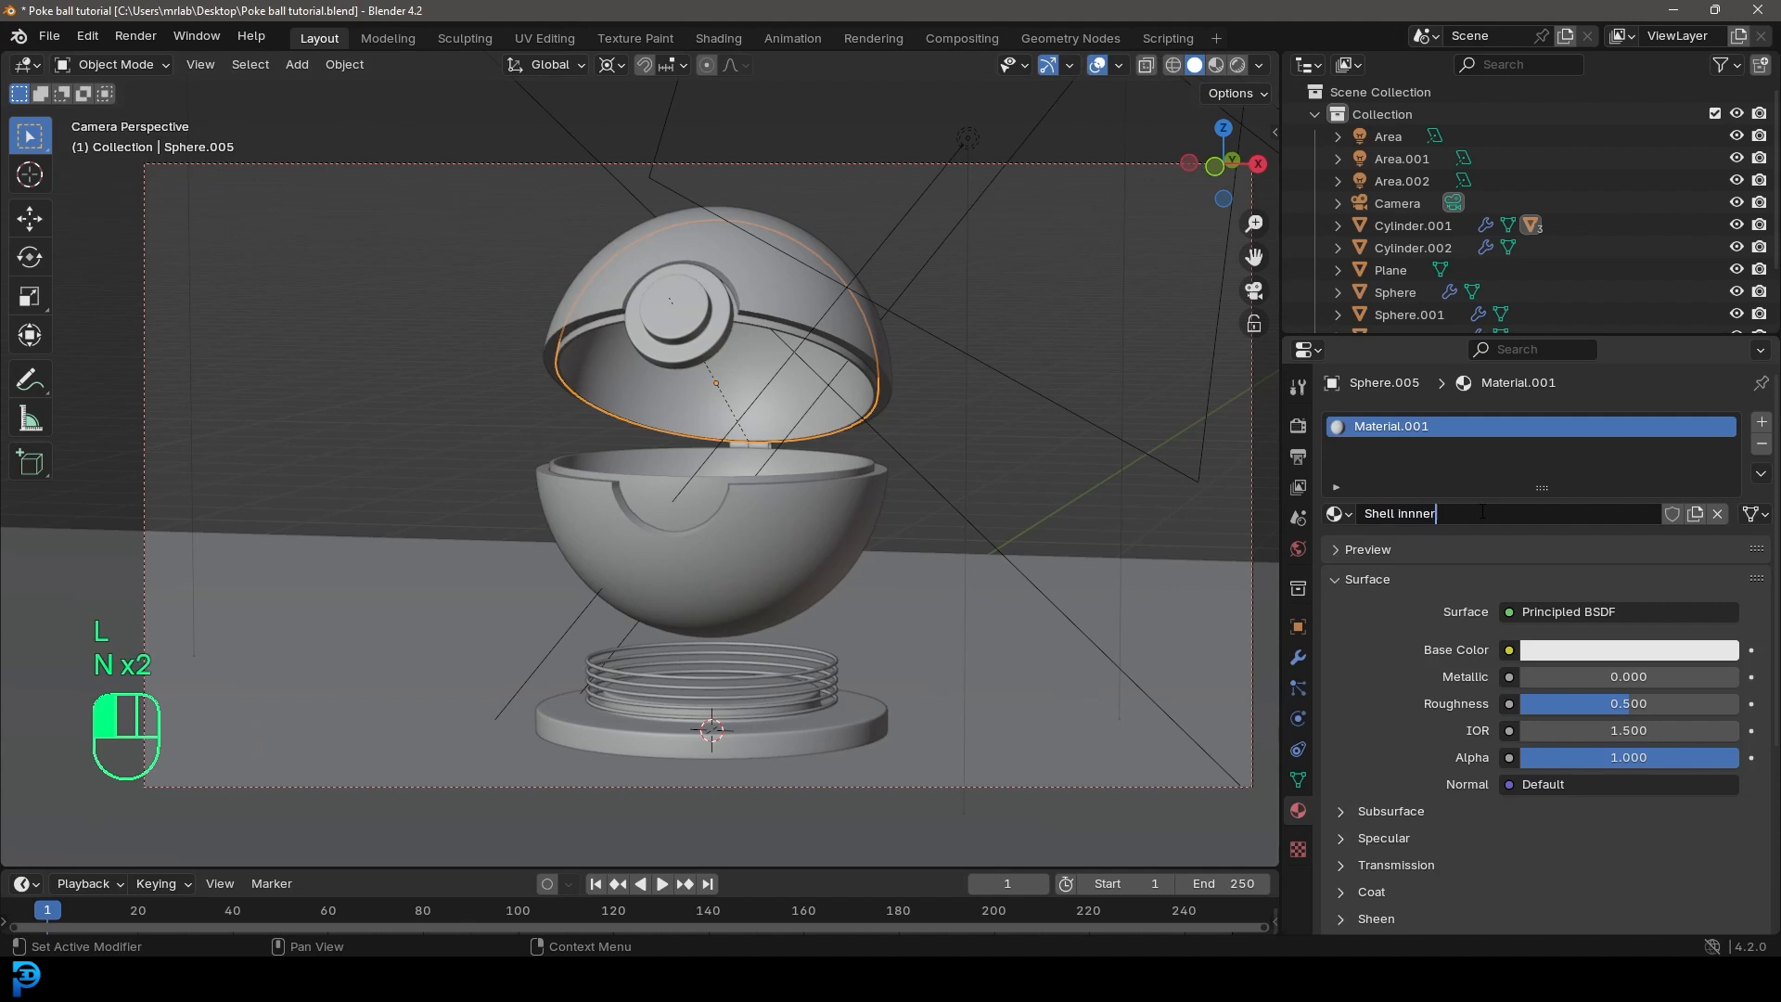
pyautogui.press('Return')
# Step: Assign the existing Shell inner material to the inner shell of the lower half
pyautogui.click(645, 476)
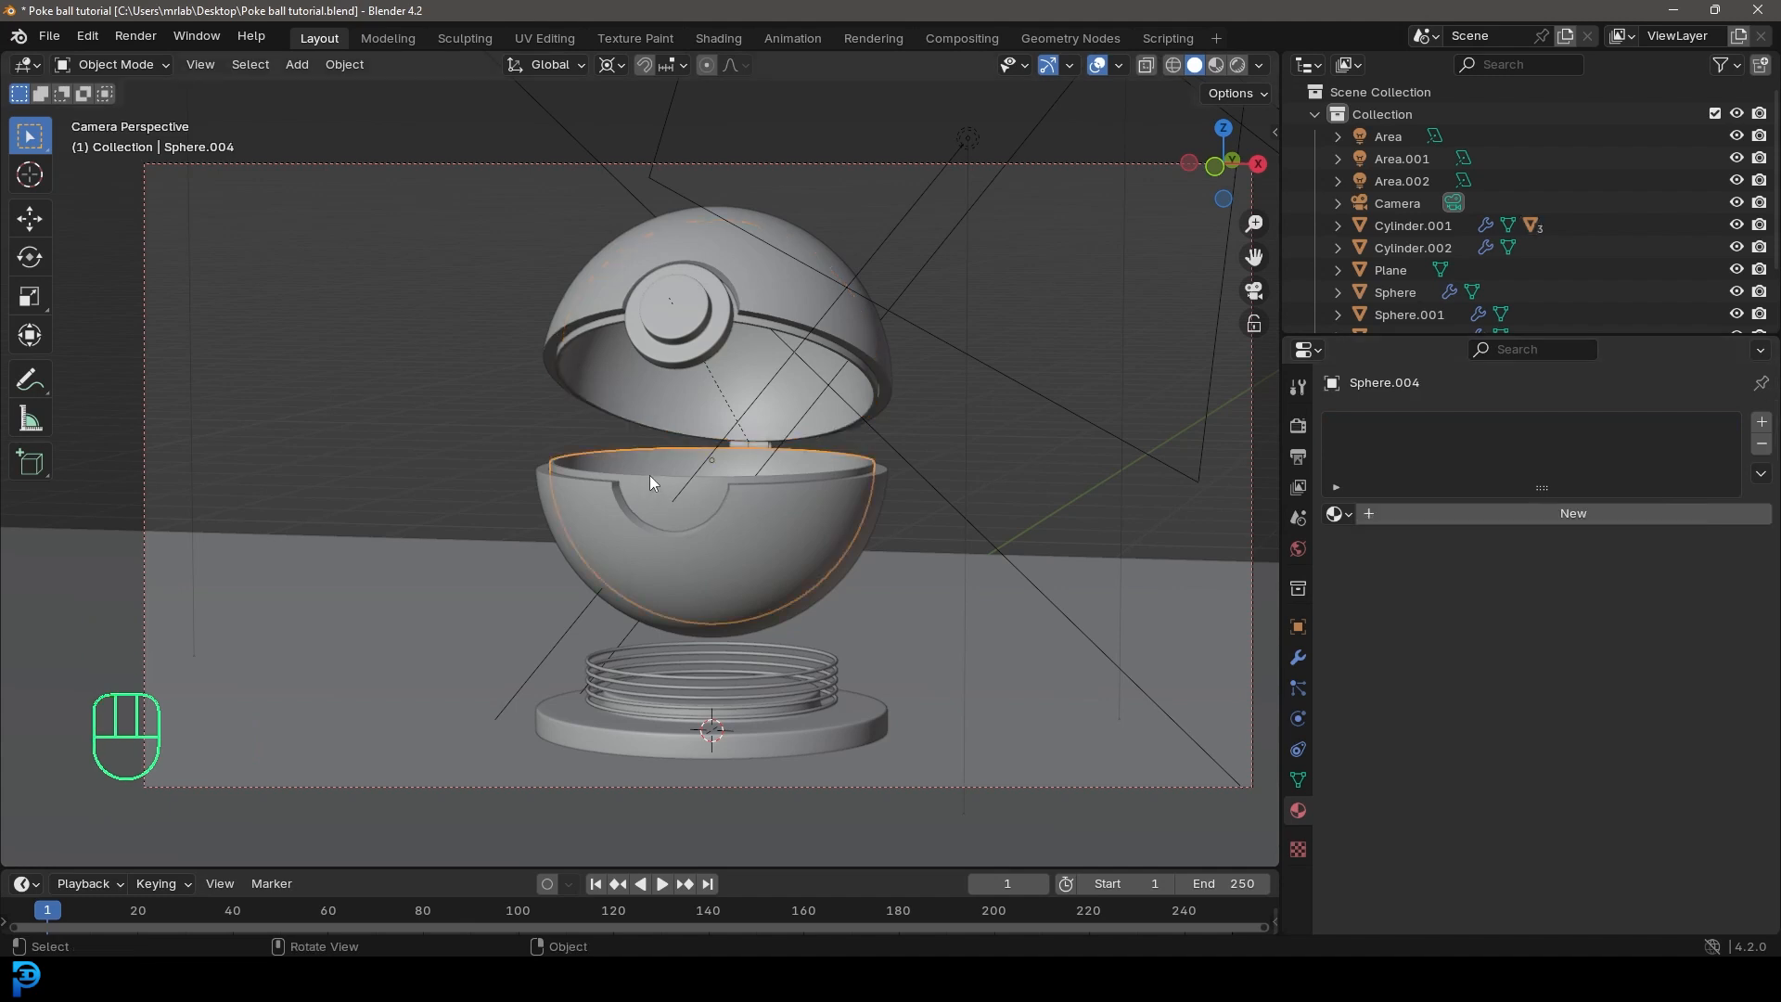
pyautogui.click(1339, 514)
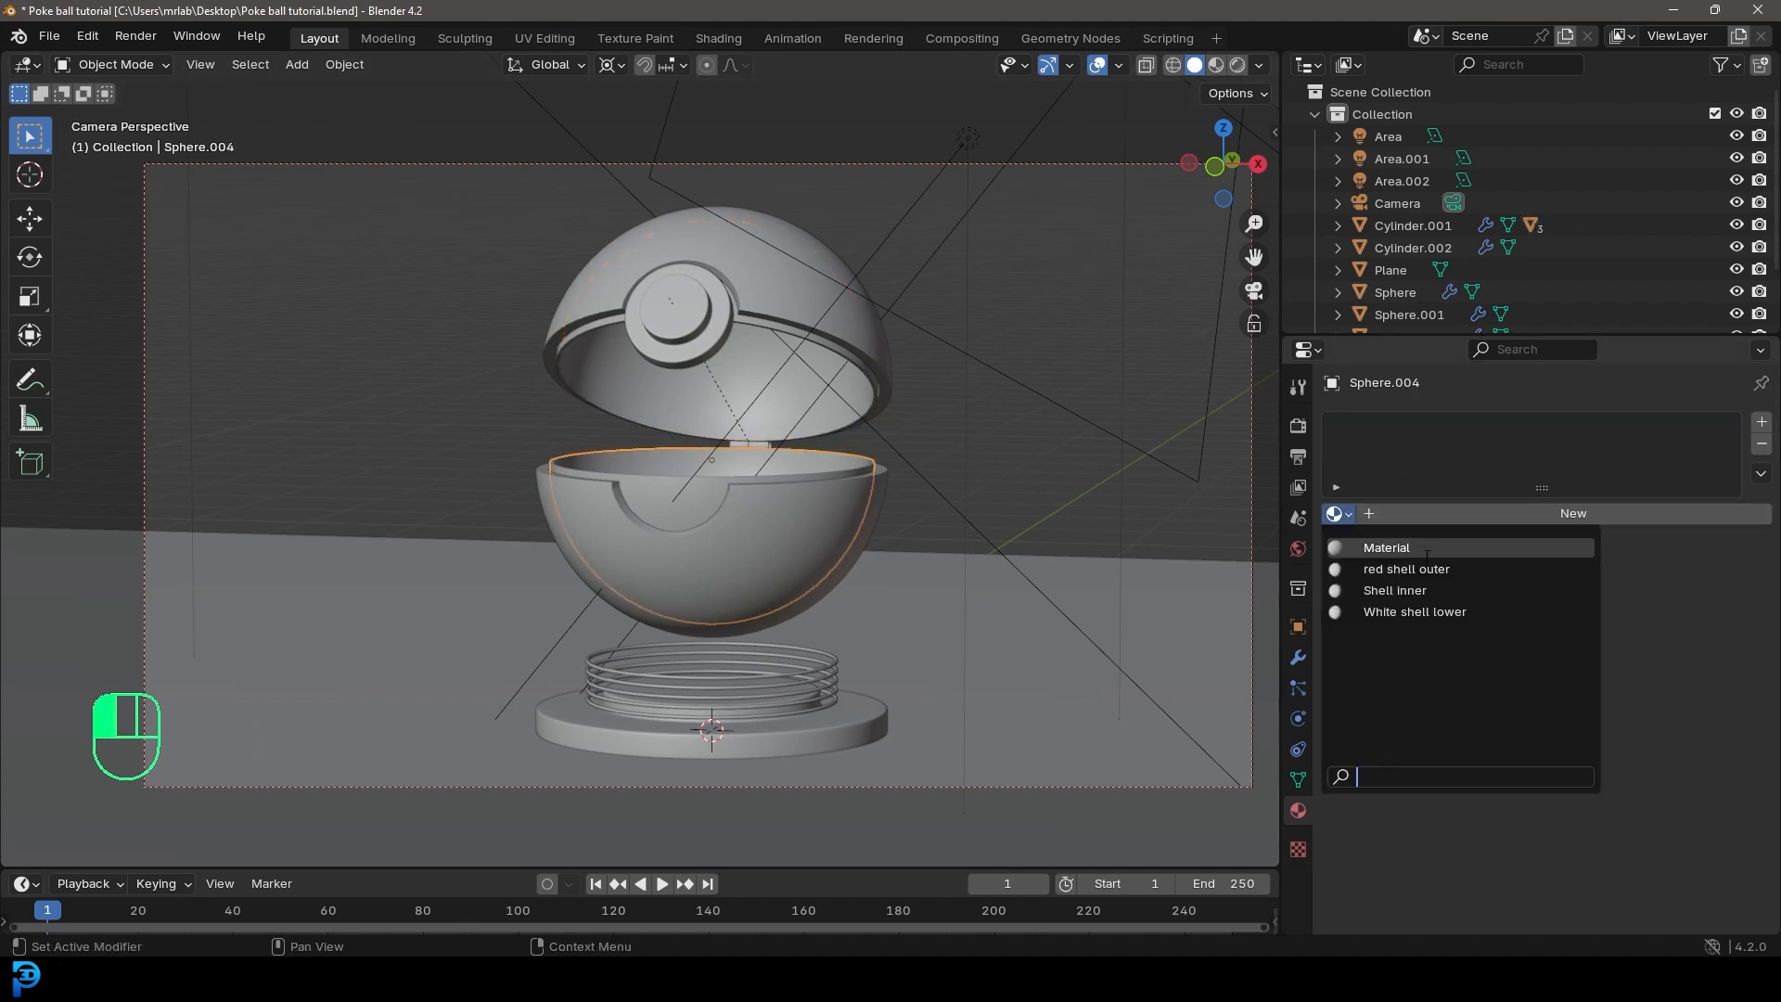
pyautogui.click(1374, 591)
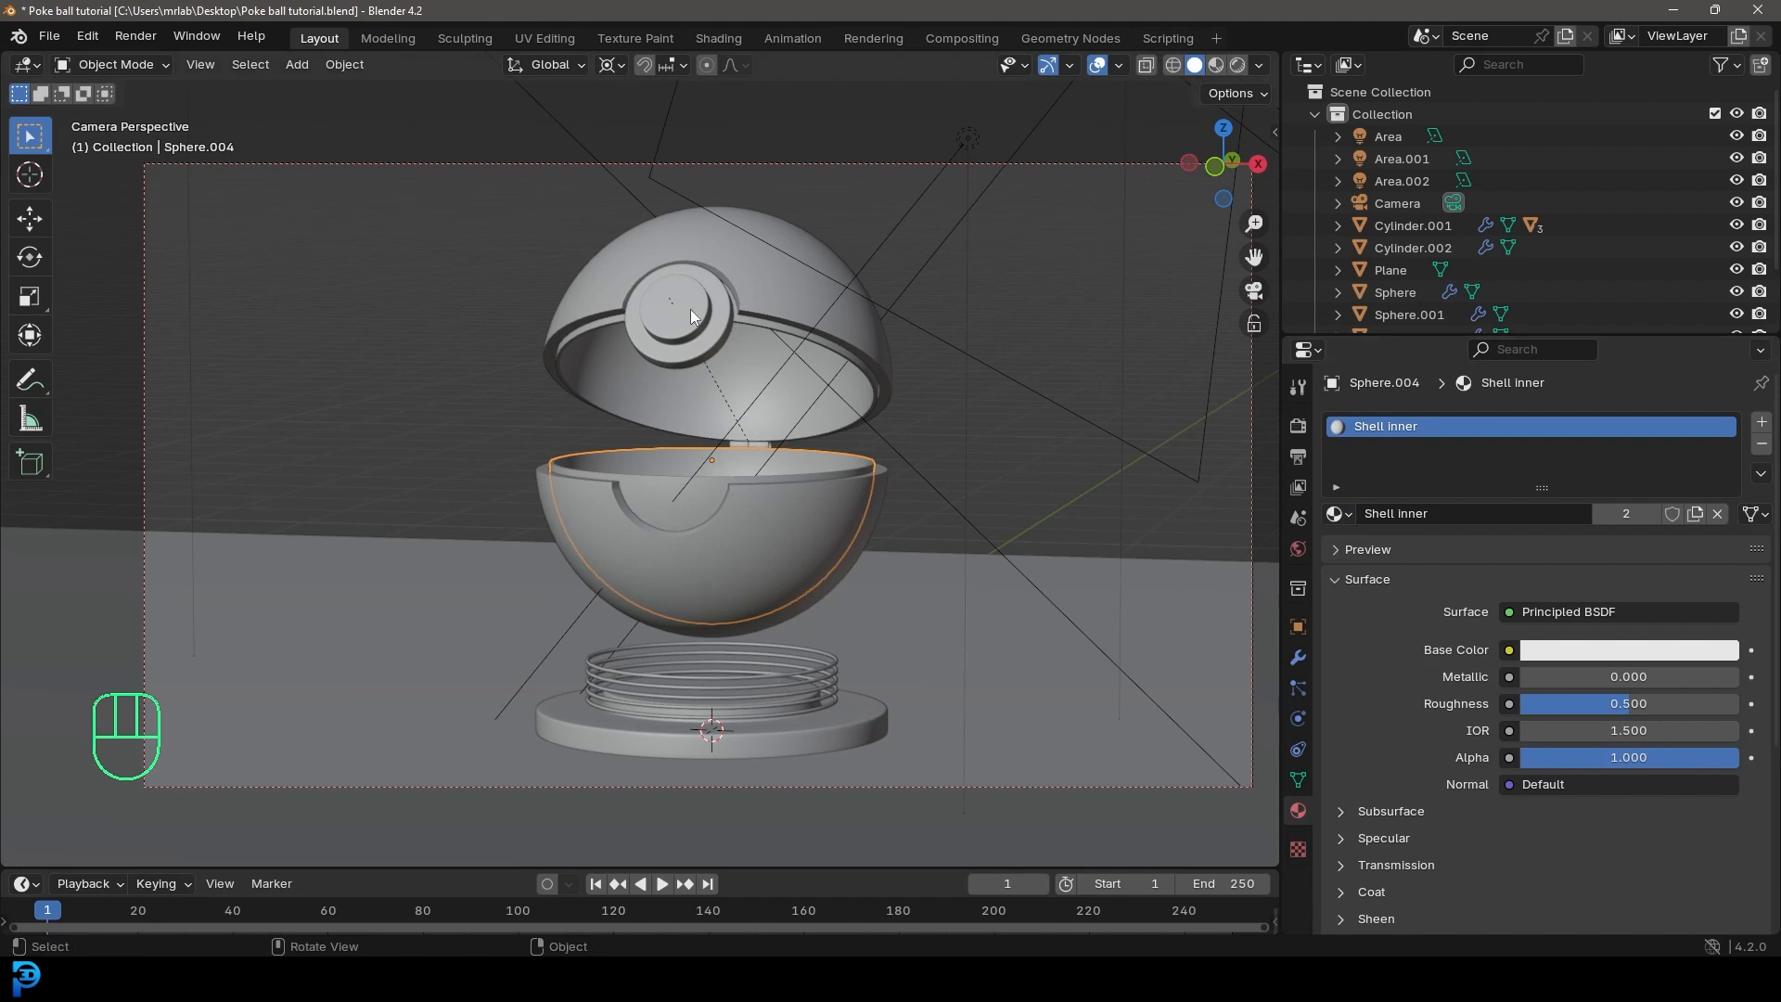
# Step: Give the front button a new material named "button" and save the file
pyautogui.click(666, 308)
pyautogui.click(1518, 506)
pyautogui.click(1457, 515)
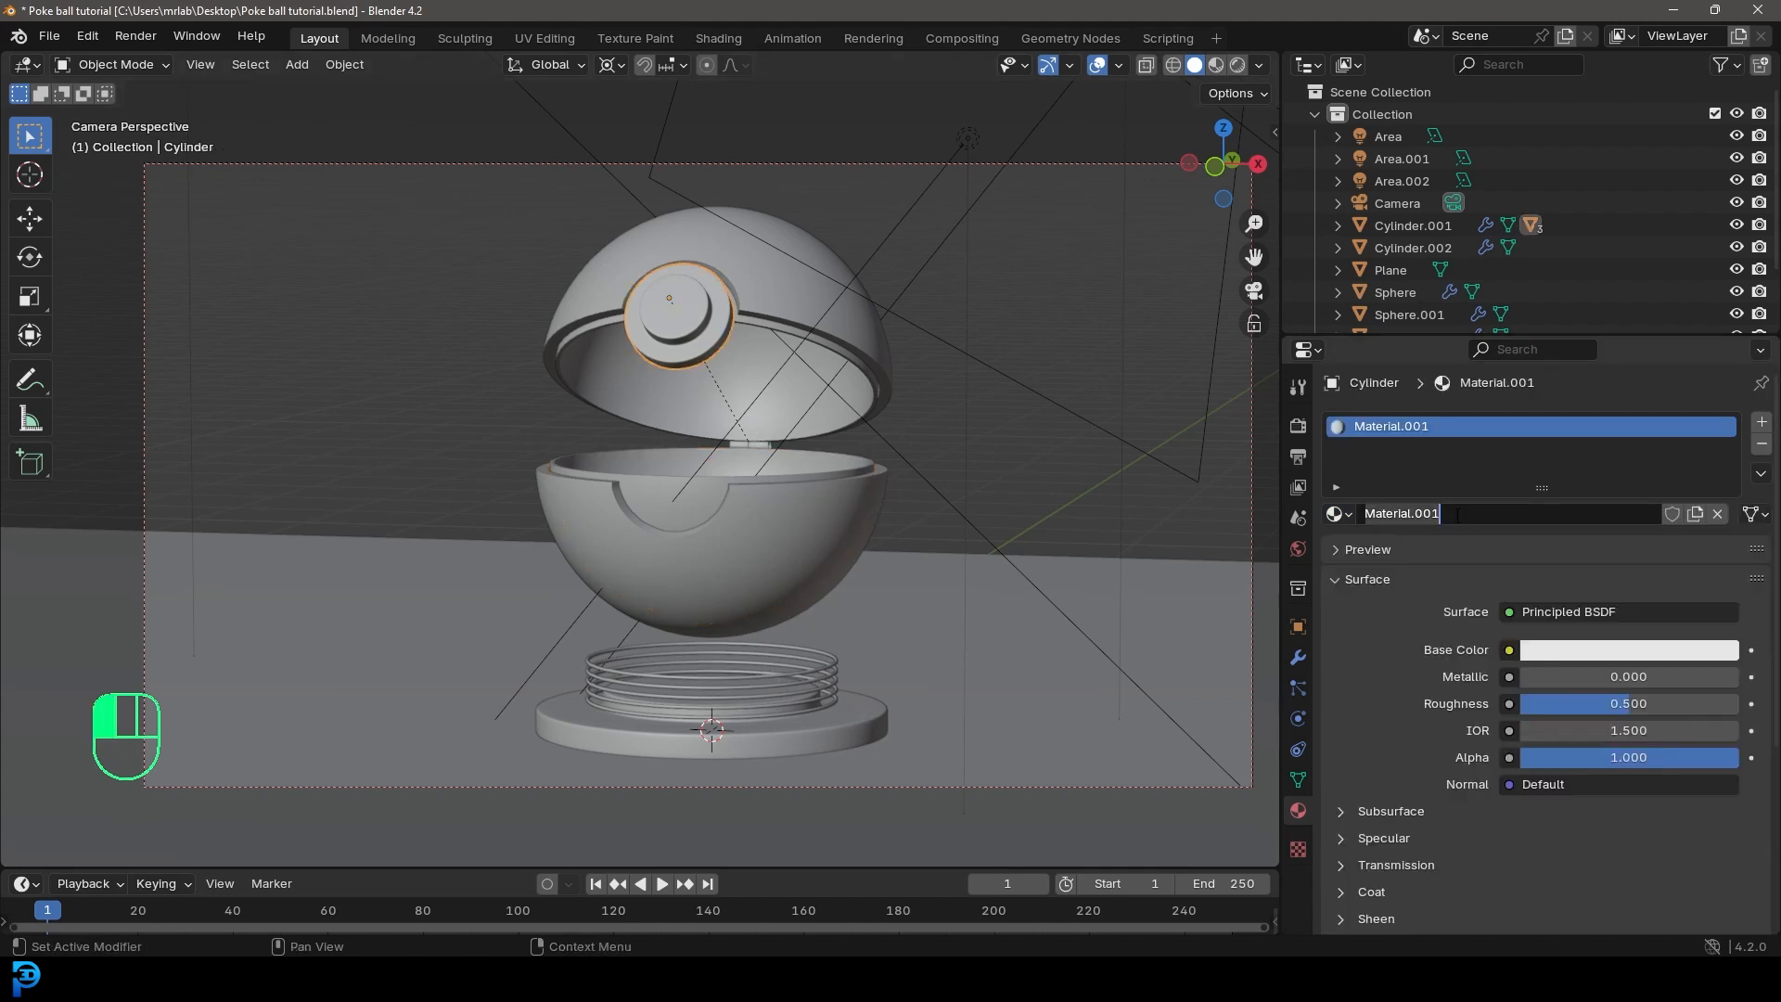
pyautogui.write('button')
pyautogui.press('Return')
pyautogui.hotkey('ctrl', 's')
pyautogui.hotkey('ctrl', 's')
# Step: Switch to the Shading workspace and show the camera view with rendered shading
pyautogui.scroll(-3, 828, 367)
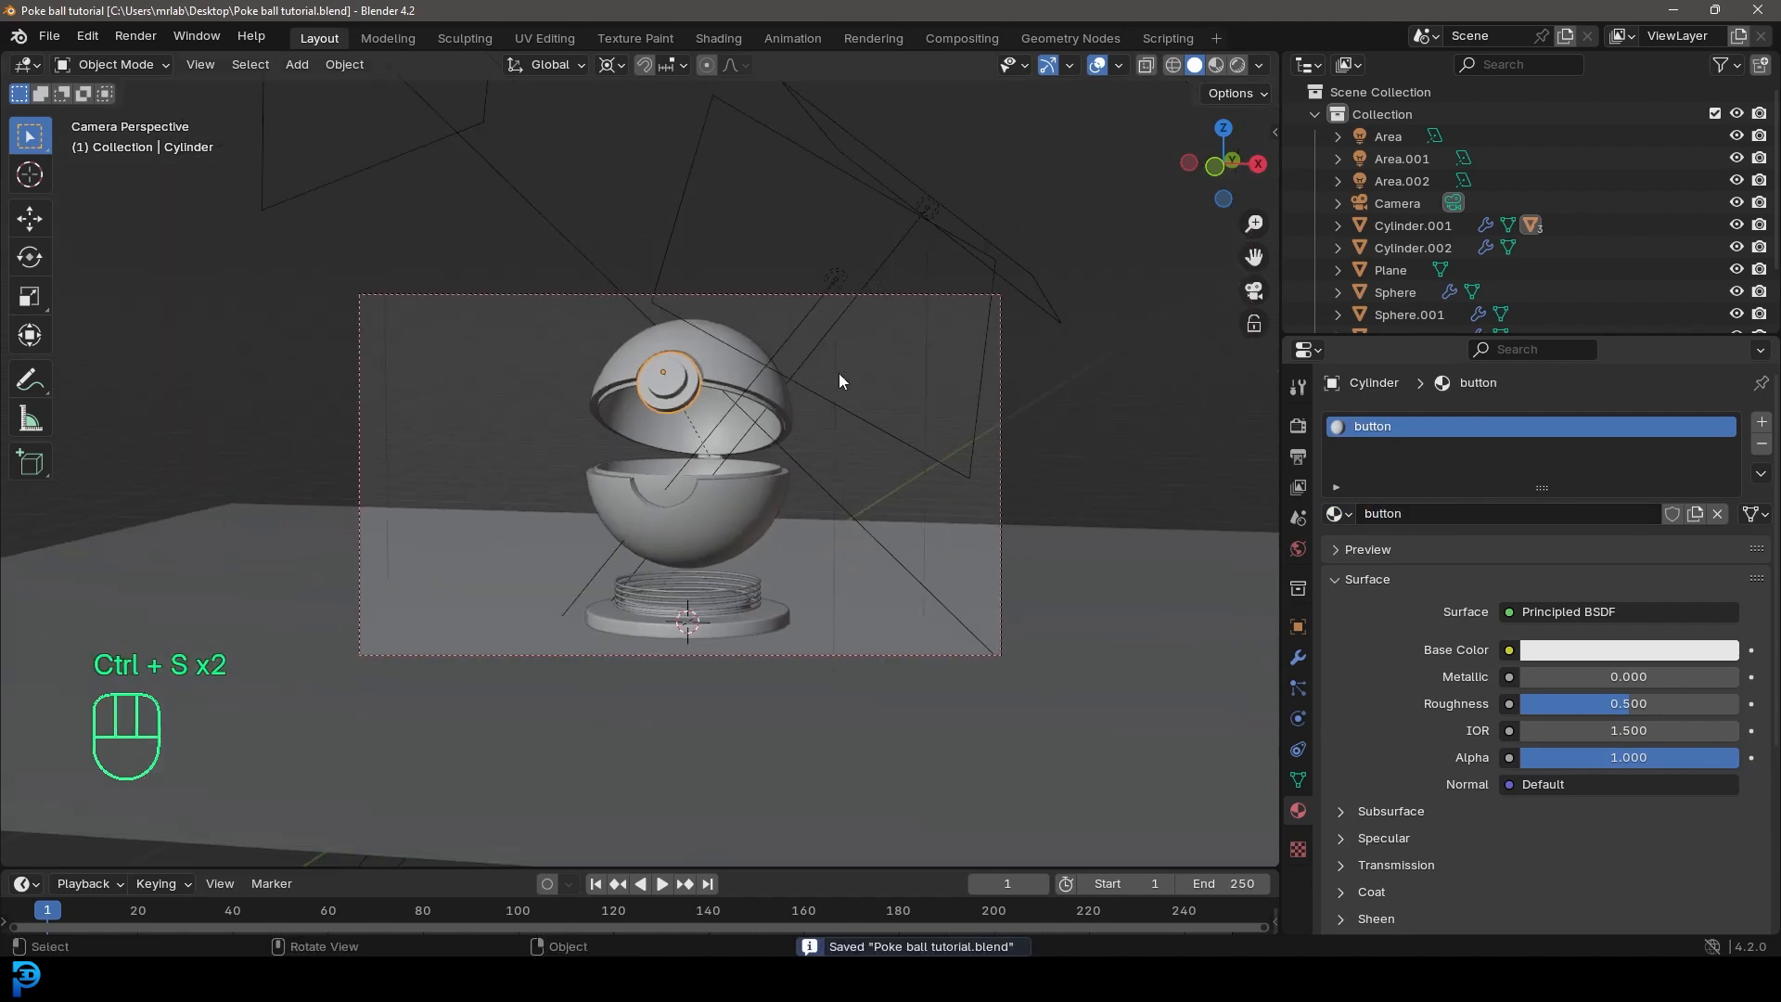
pyautogui.click(716, 38)
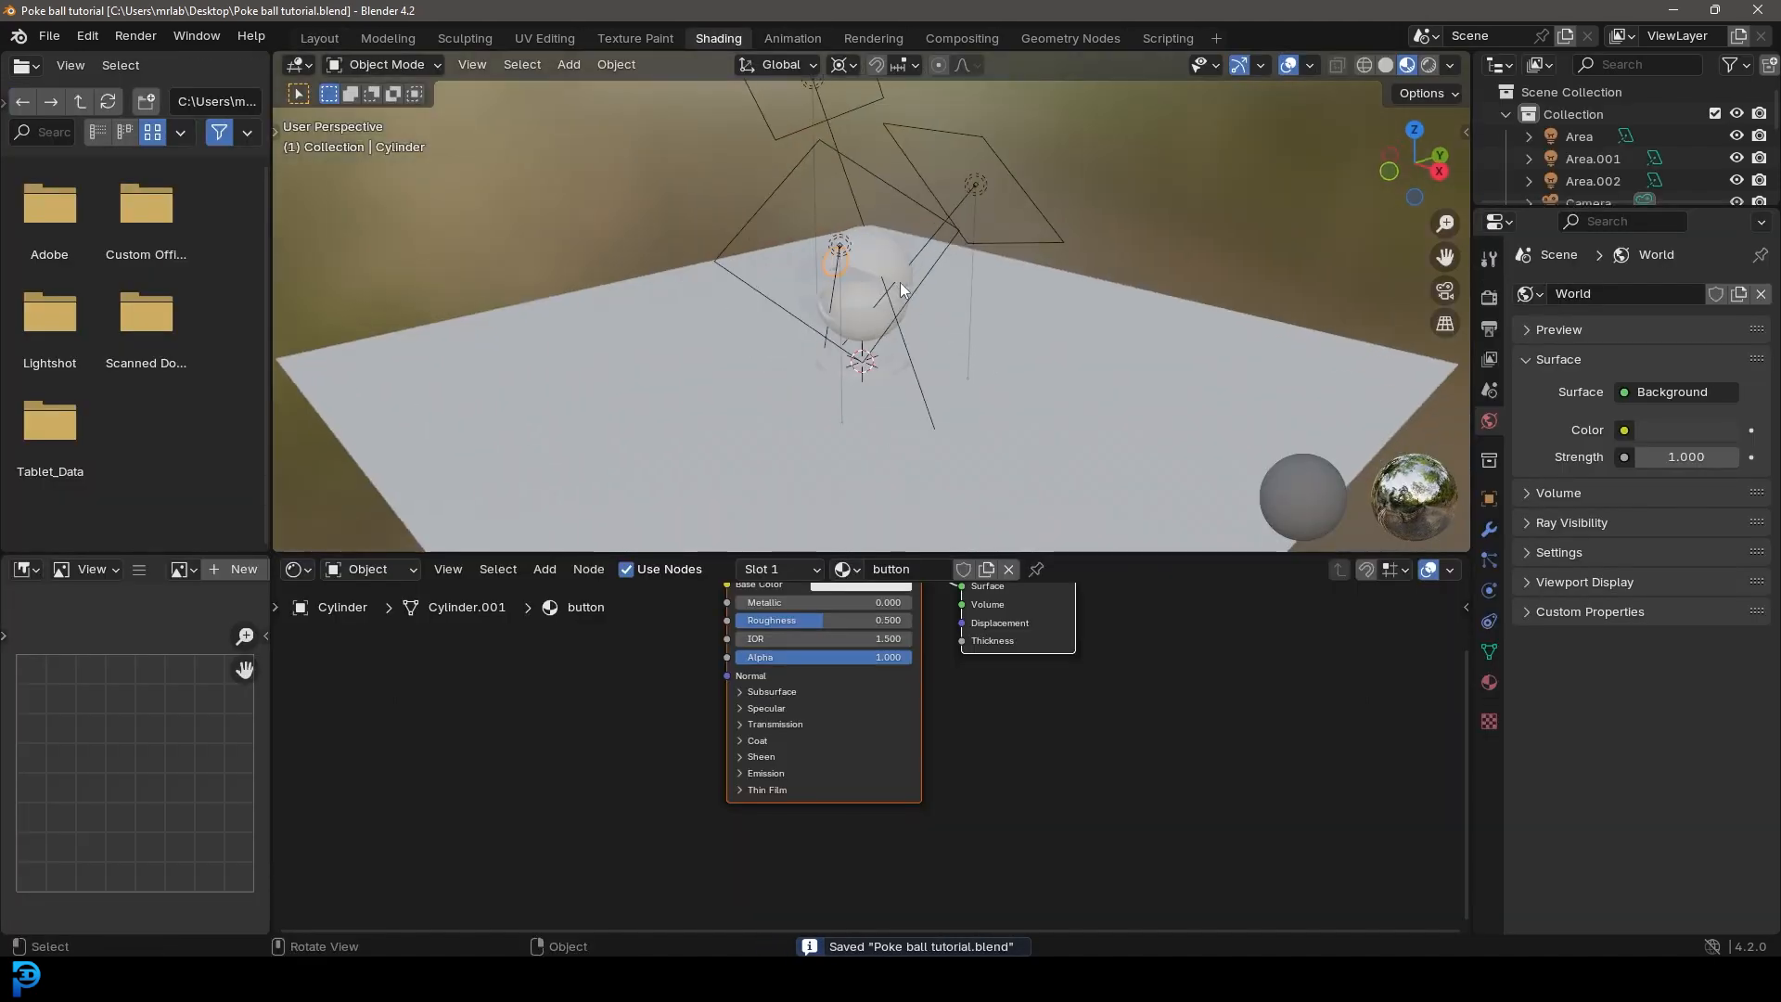
pyautogui.press('KP_0')
pyautogui.press('z')
pyautogui.click(903, 139)
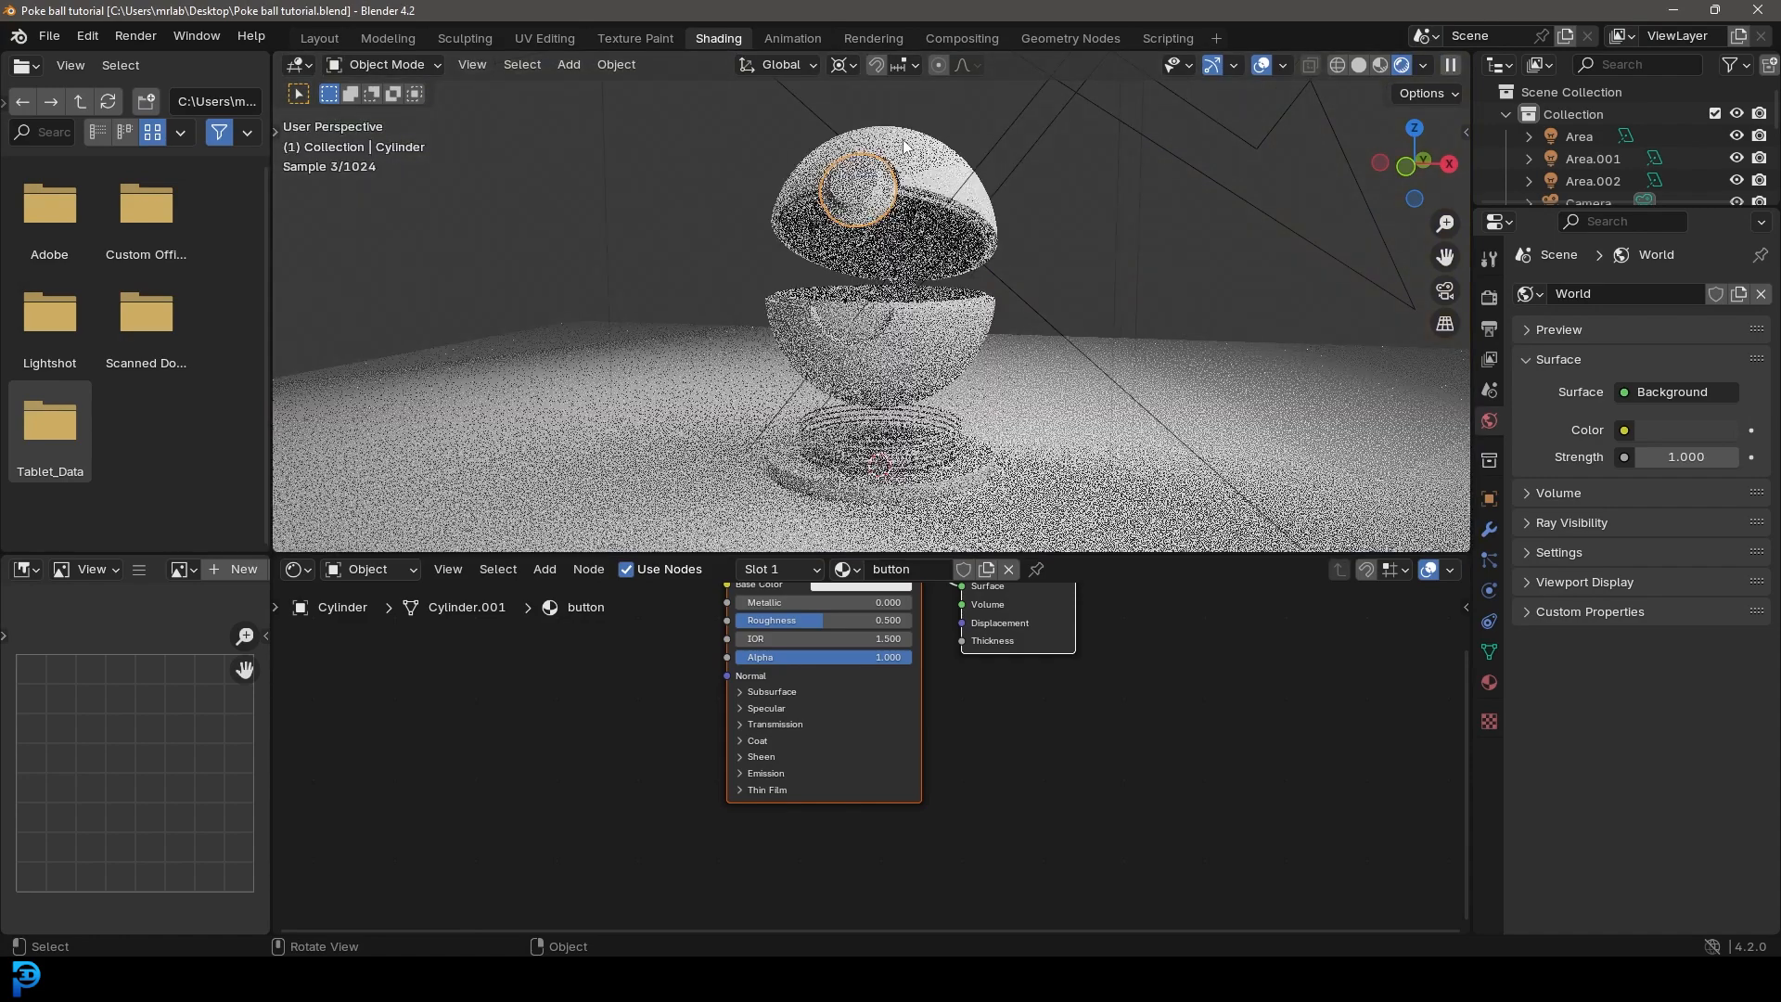
# Step: Select the upper outer shell and enlarge the shader editor showing its material nodes
pyautogui.click(916, 181)
pyautogui.scroll(3, 928, 203)
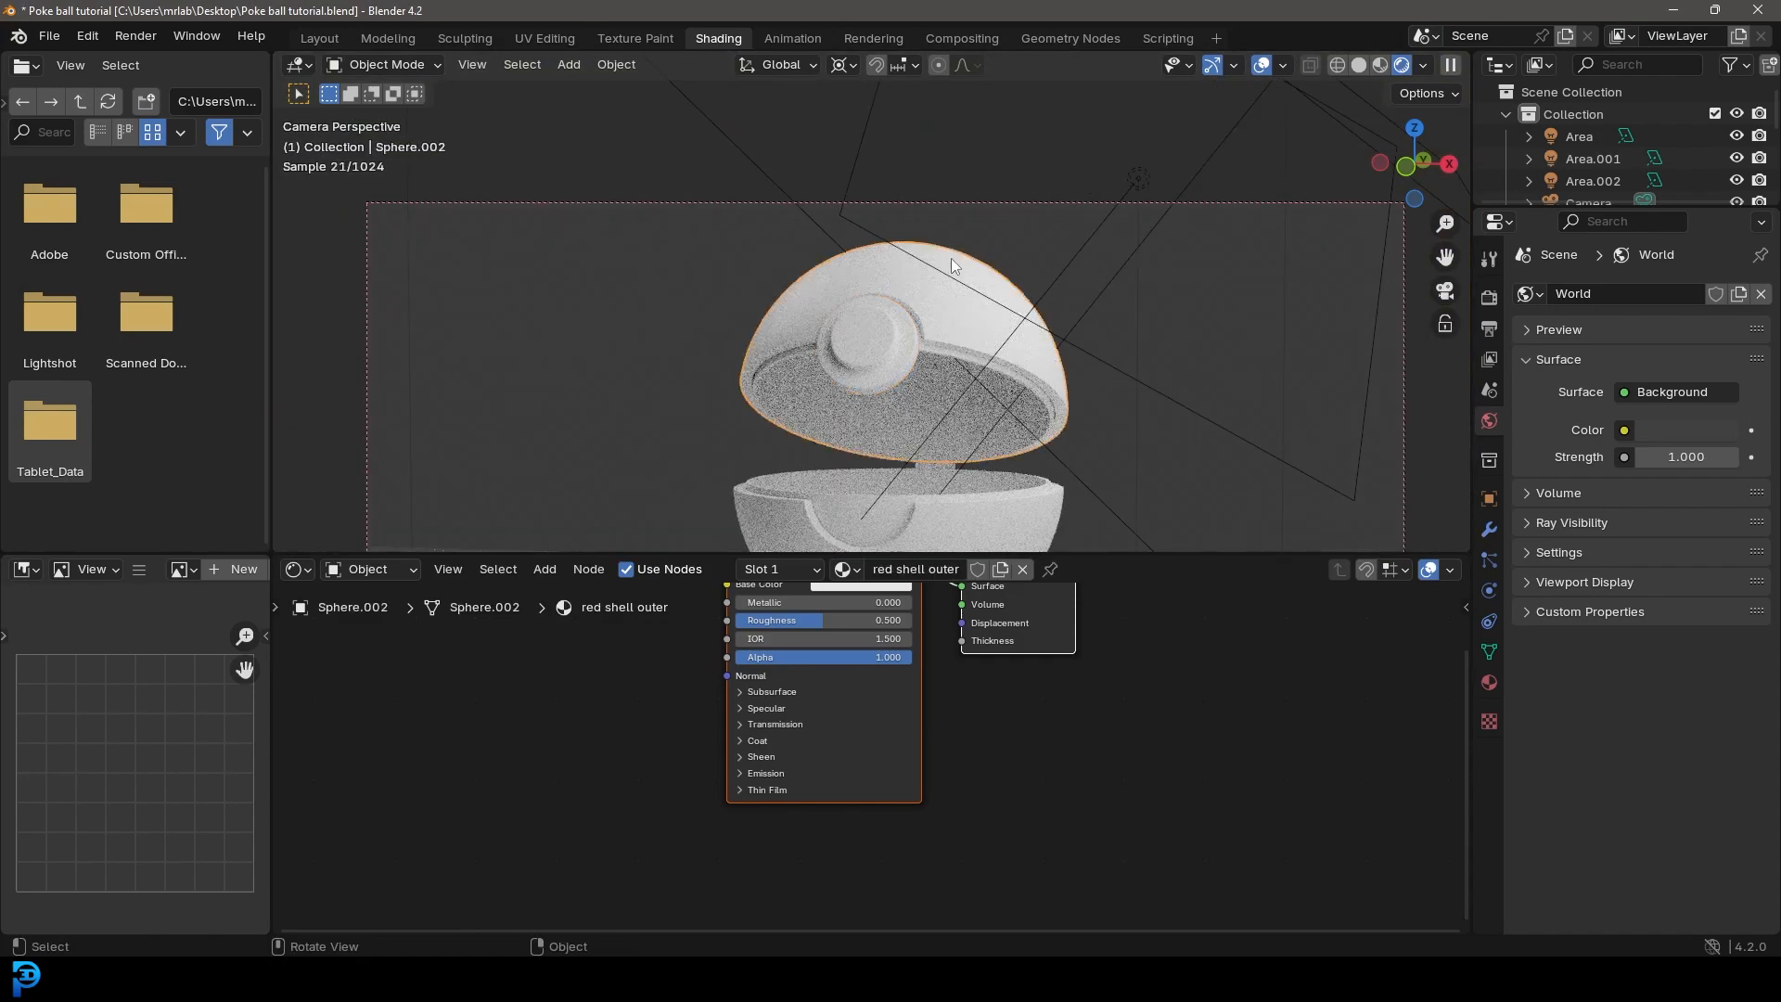
pyautogui.moveTo(613, 688); pyautogui.dragTo(704, 791, button='middle')
pyautogui.scroll(3, 704, 790)
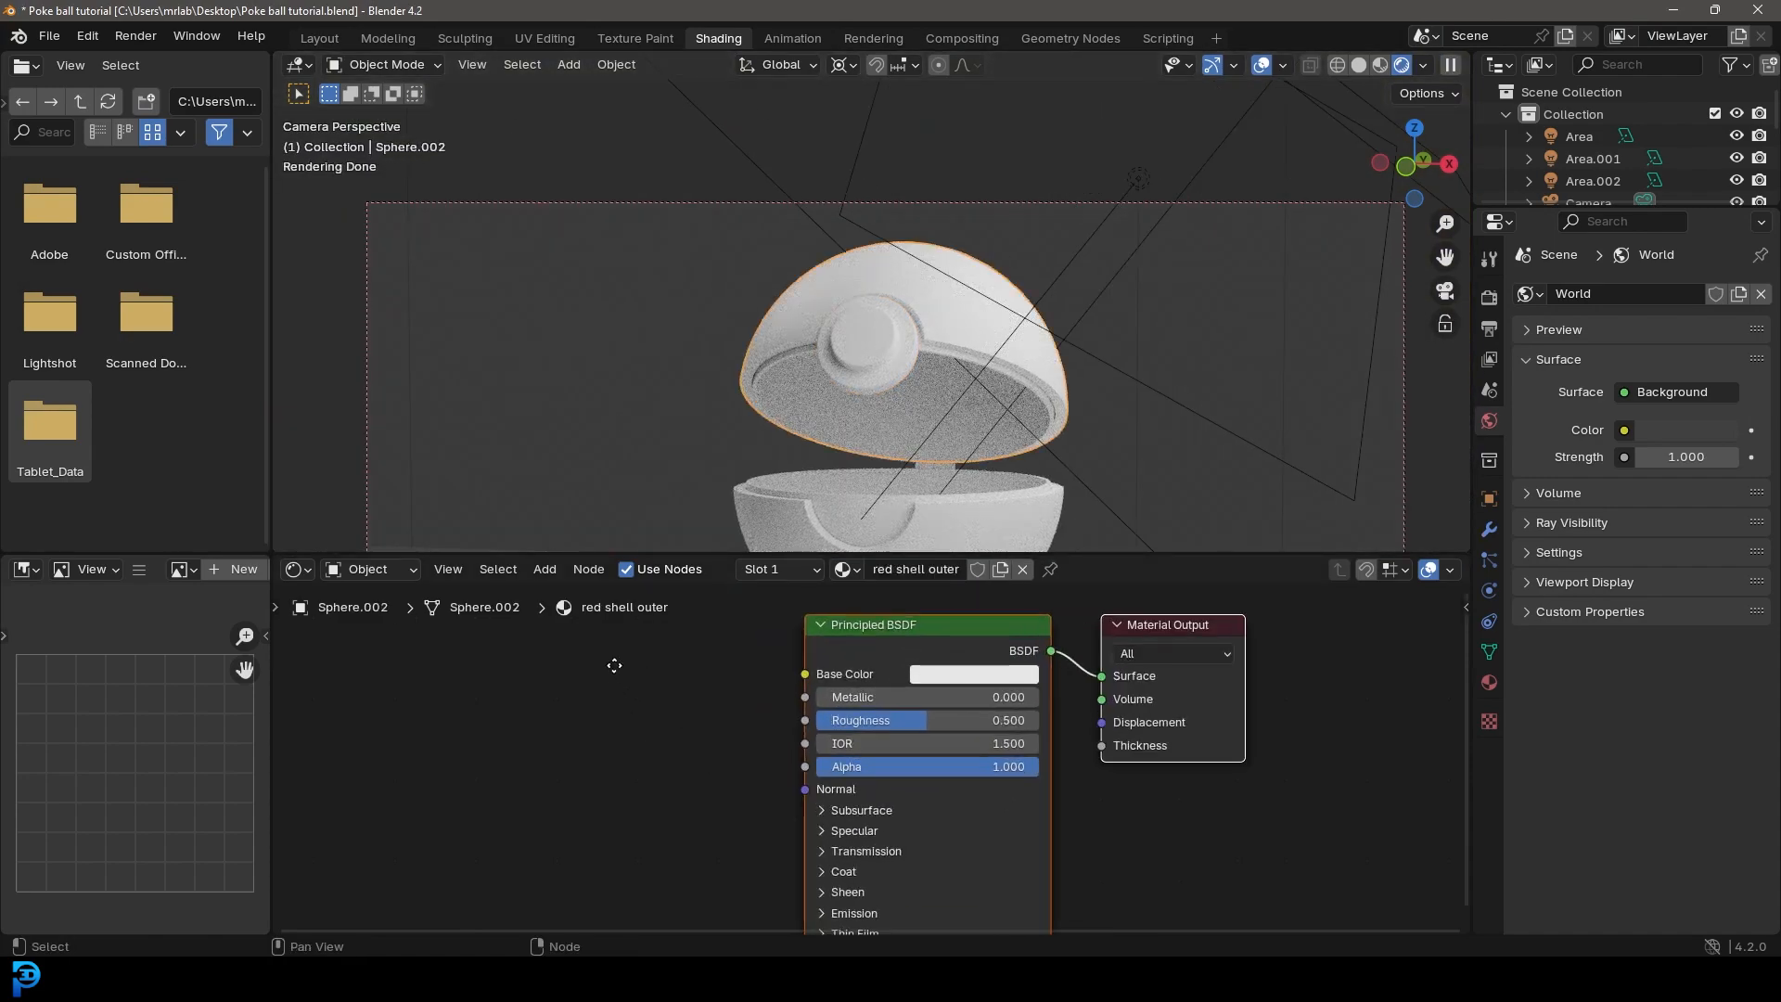
pyautogui.moveTo(614, 665); pyautogui.dragTo(707, 702, button='middle')
pyautogui.moveTo(712, 553); pyautogui.dragTo(711, 374)
# Step: Add a Noise Texture node and connect its Color output to the Principled BSDF's Base Color
pyautogui.hotkey('shift', 'a')
pyautogui.click(759, 560)
pyautogui.write('noi')
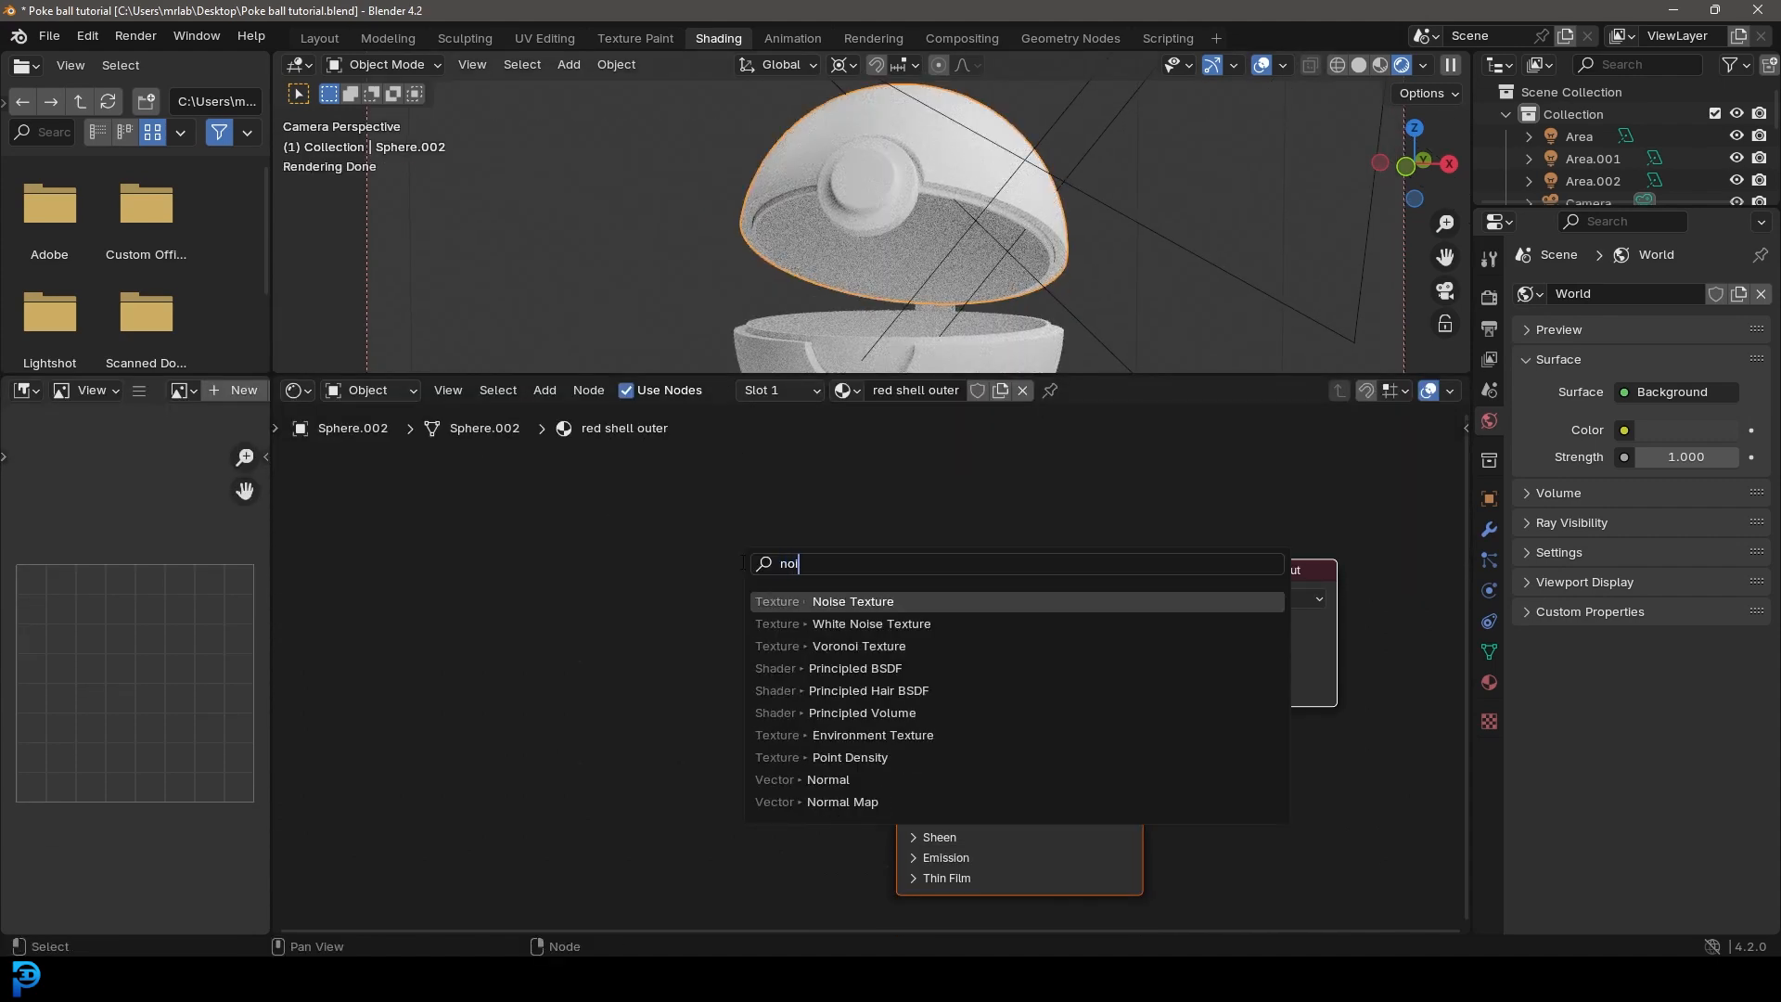
pyautogui.press('Return')
pyautogui.click(547, 608)
pyautogui.moveTo(601, 633); pyautogui.dragTo(896, 619)
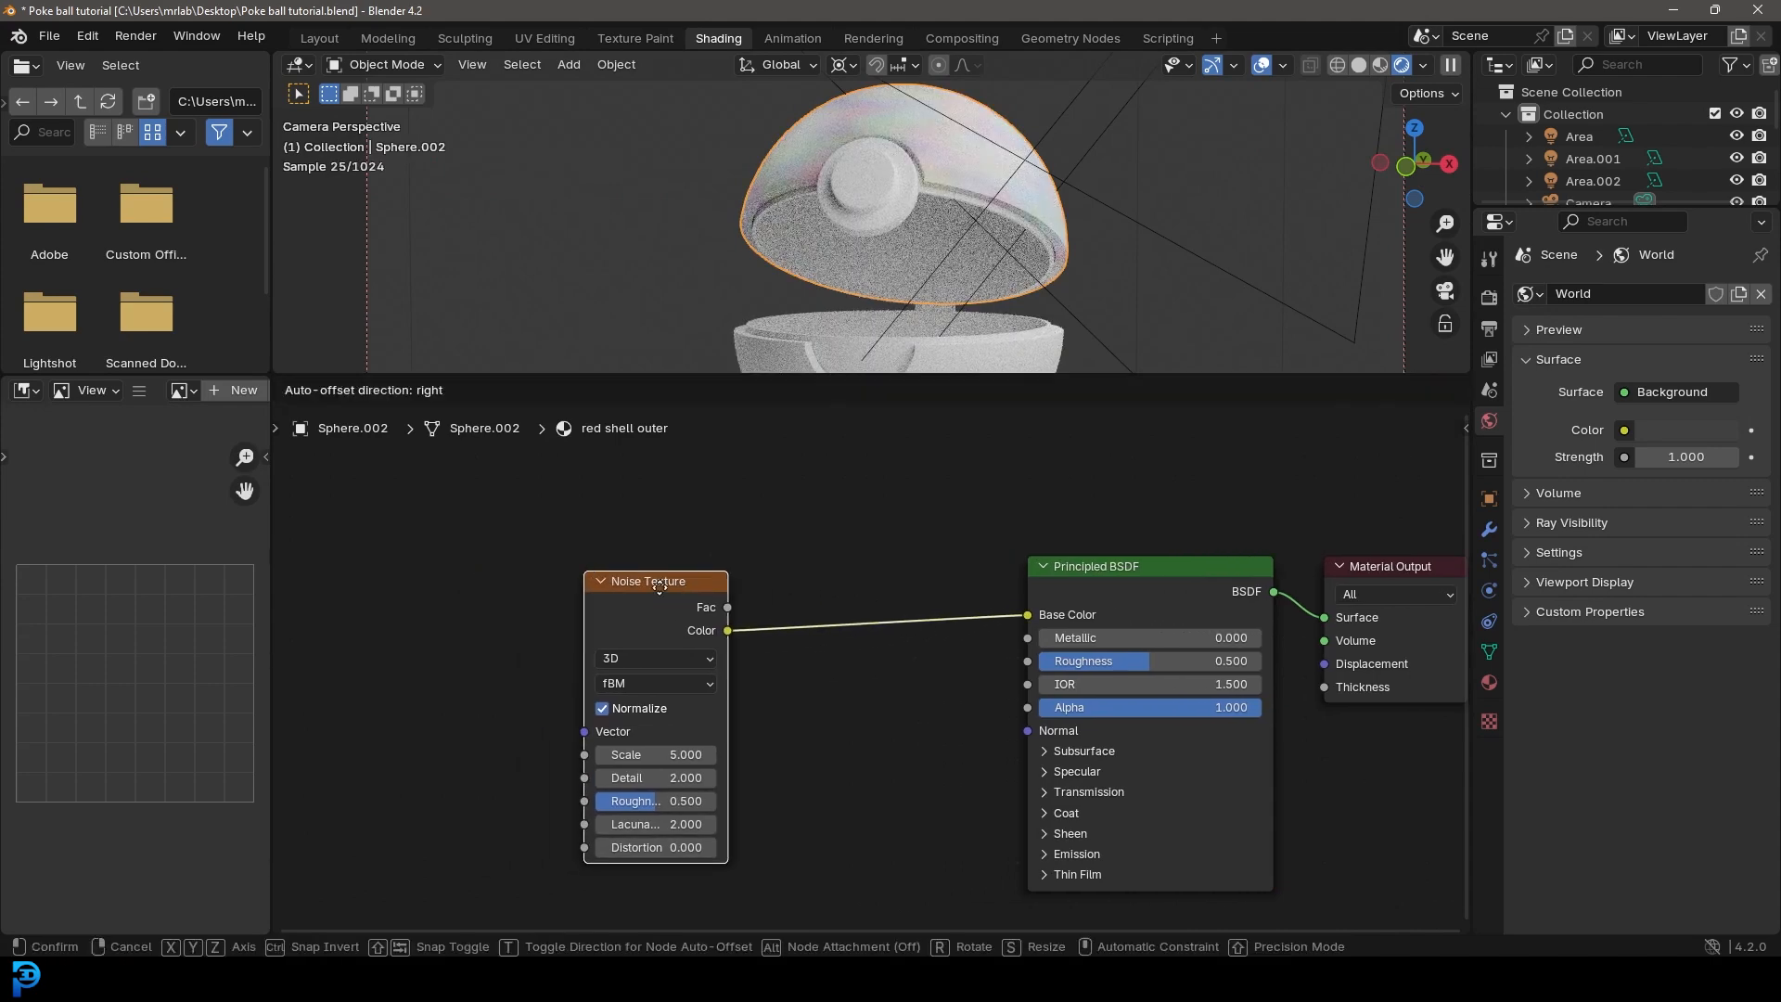
# Step: Insert a Color Ramp between the Noise Texture and the Principled BSDF and space the nodes apart
pyautogui.hotkey('shift', 'a')
pyautogui.click(746, 525)
pyautogui.write('ramp')
pyautogui.press('Return')
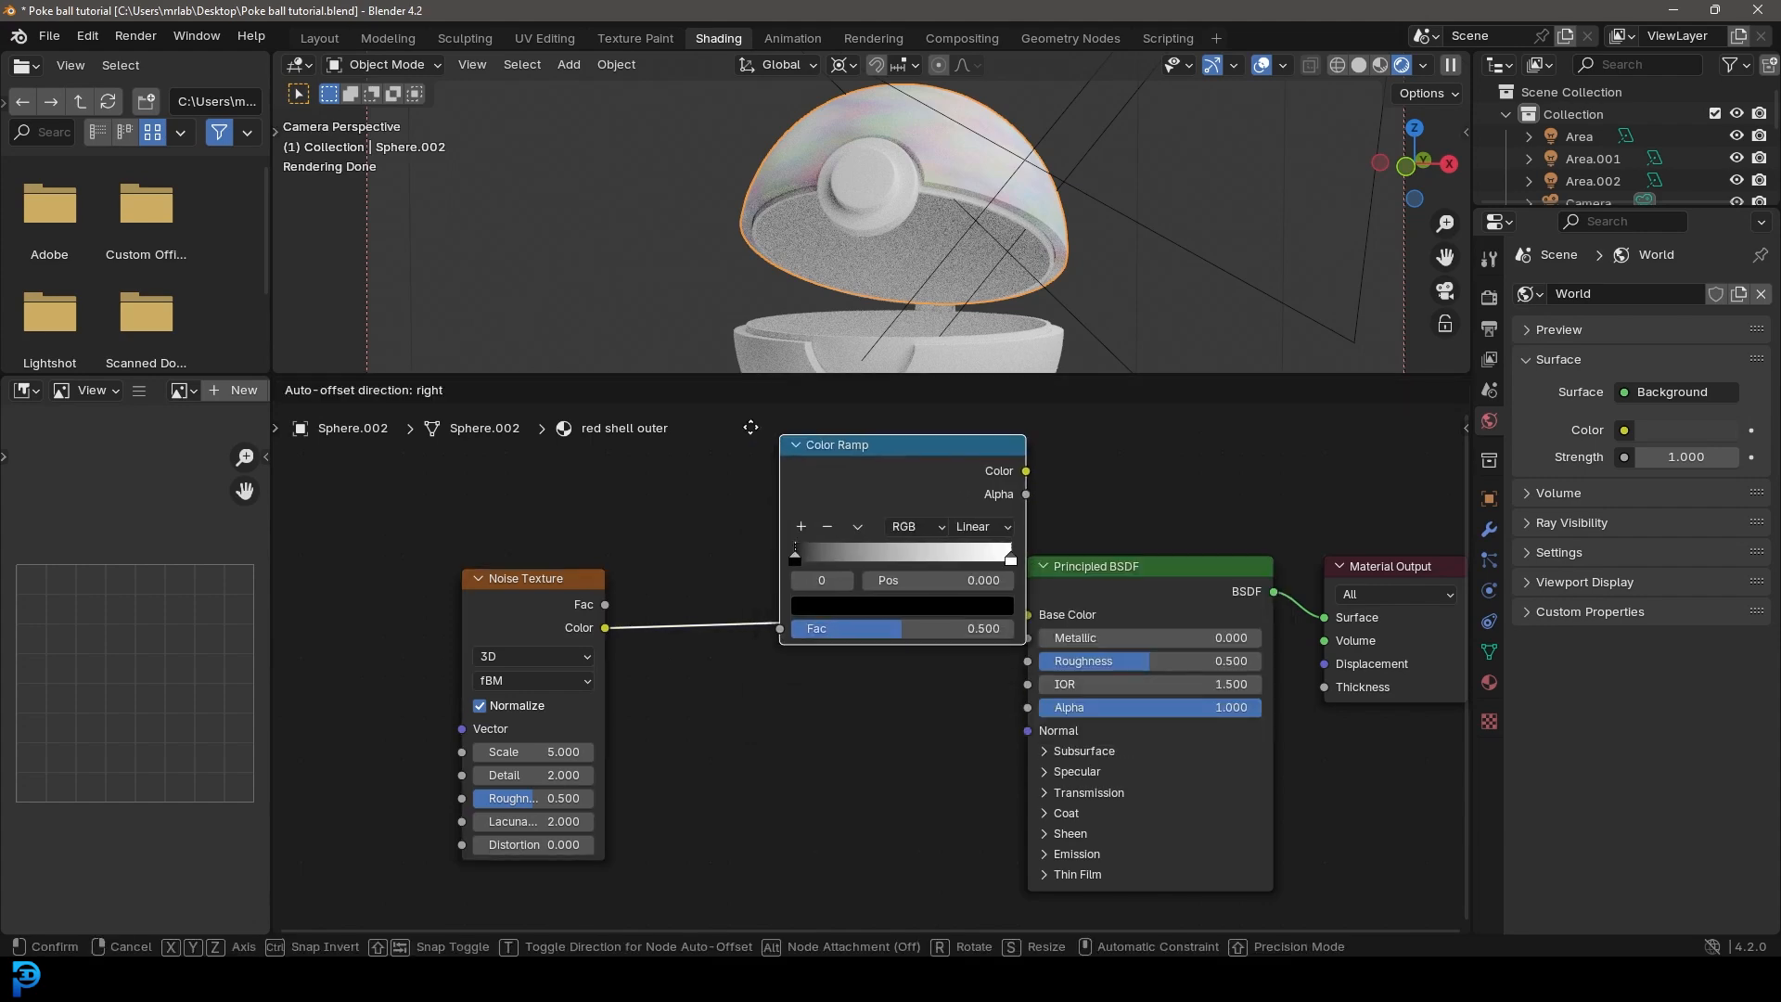
pyautogui.click(659, 523)
pyautogui.moveTo(544, 582); pyautogui.dragTo(321, 580)
pyautogui.moveTo(749, 672); pyautogui.dragTo(1055, 647, button='middle')
pyautogui.scroll(1, 1054, 647)
pyautogui.click(742, 841)
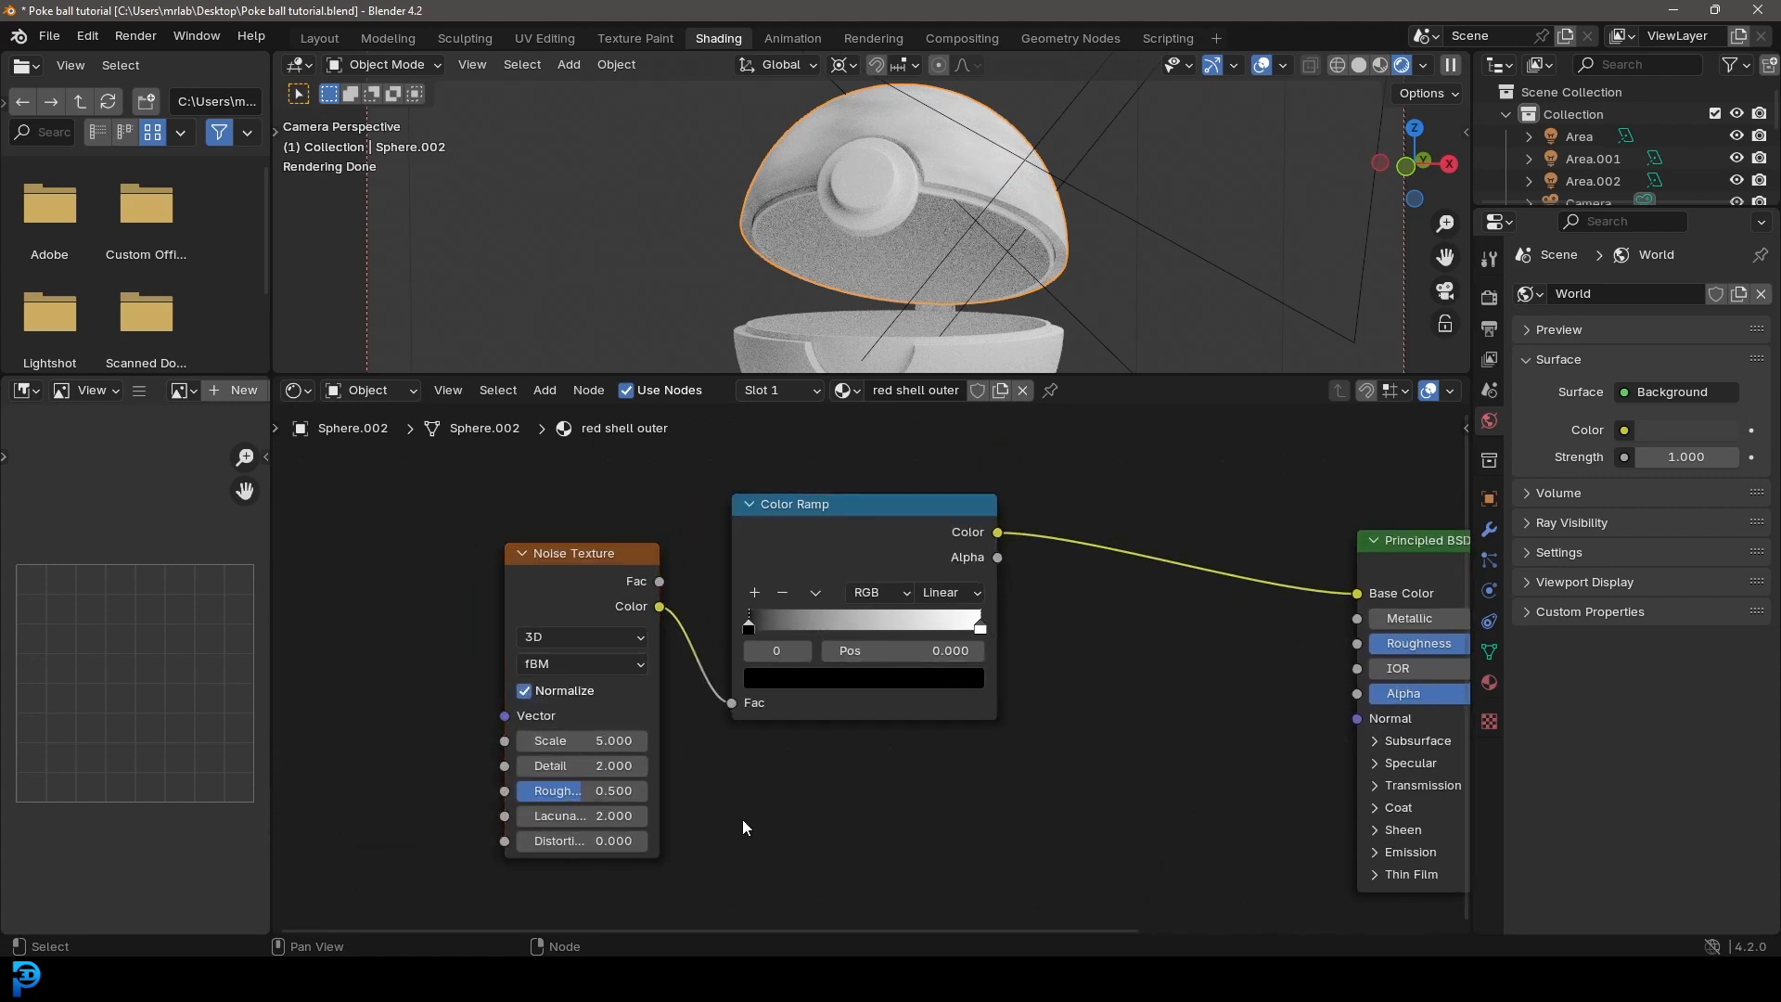
# Step: Tighten the Color Ramp's black and white stops to 0.378 and 0.660, and set the noise scale to 12 and detail to 6.1
pyautogui.moveTo(749, 629); pyautogui.dragTo(810, 630)
pyautogui.moveTo(980, 629); pyautogui.dragTo(901, 630)
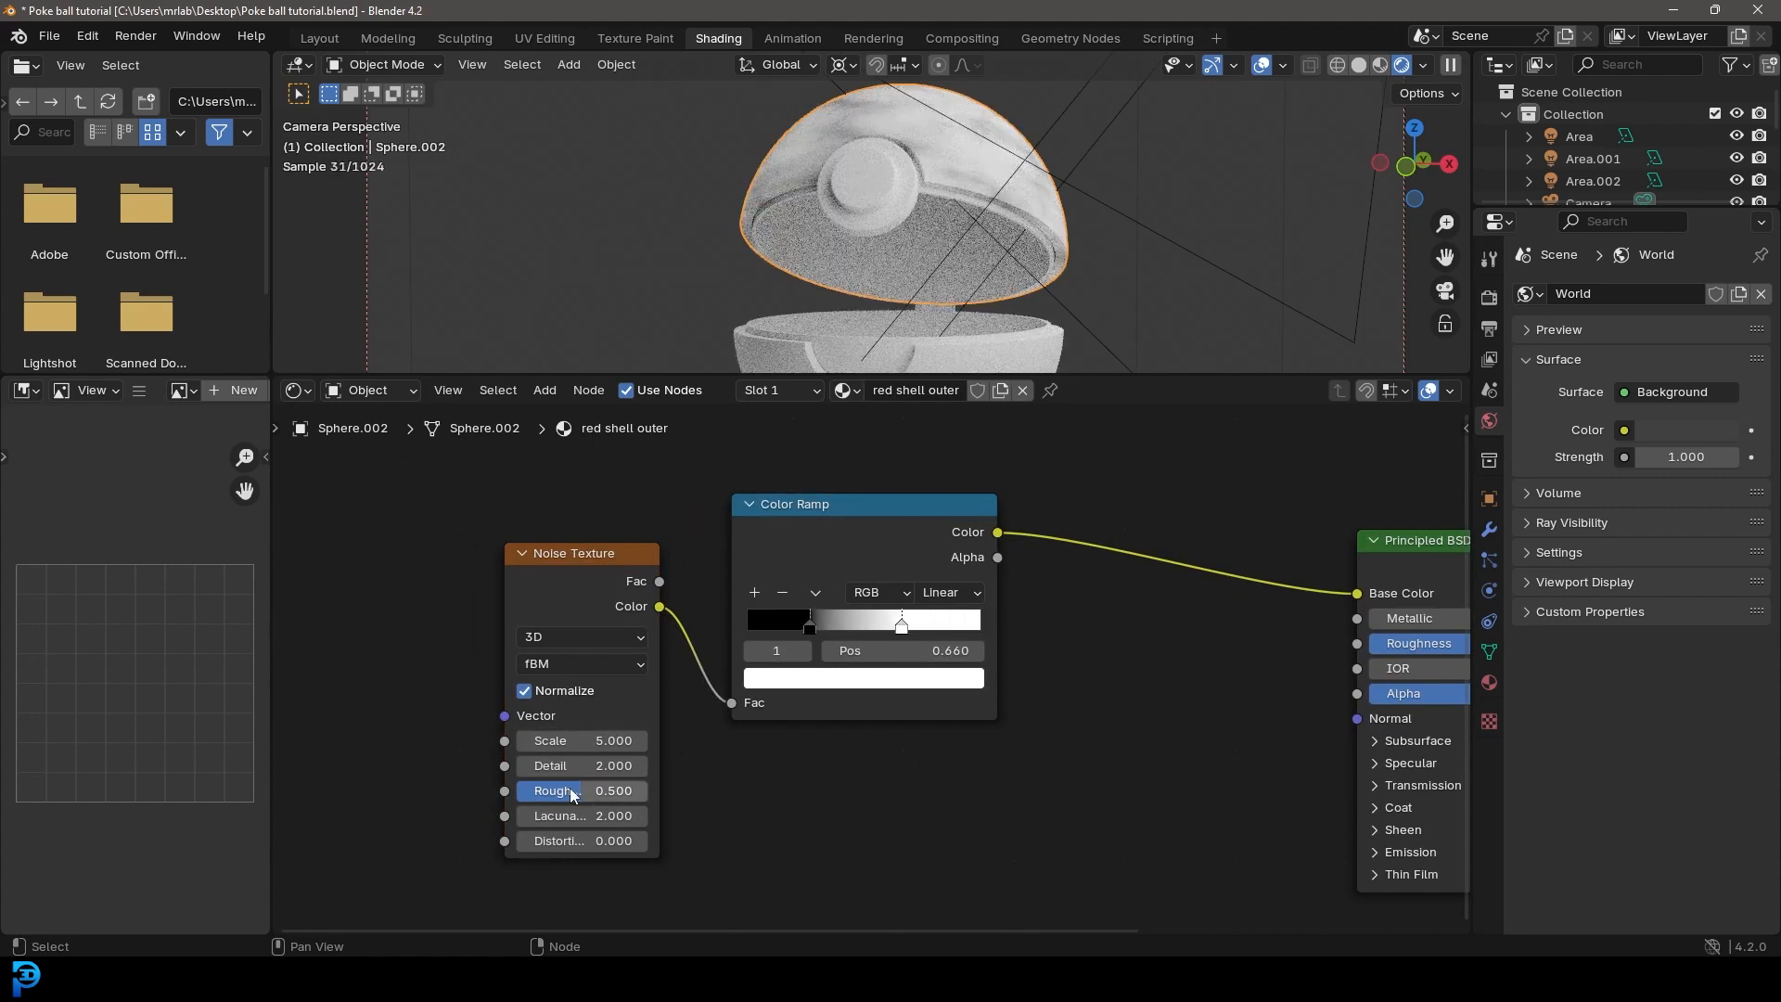
pyautogui.click(581, 740)
pyautogui.write('12')
pyautogui.press('Return')
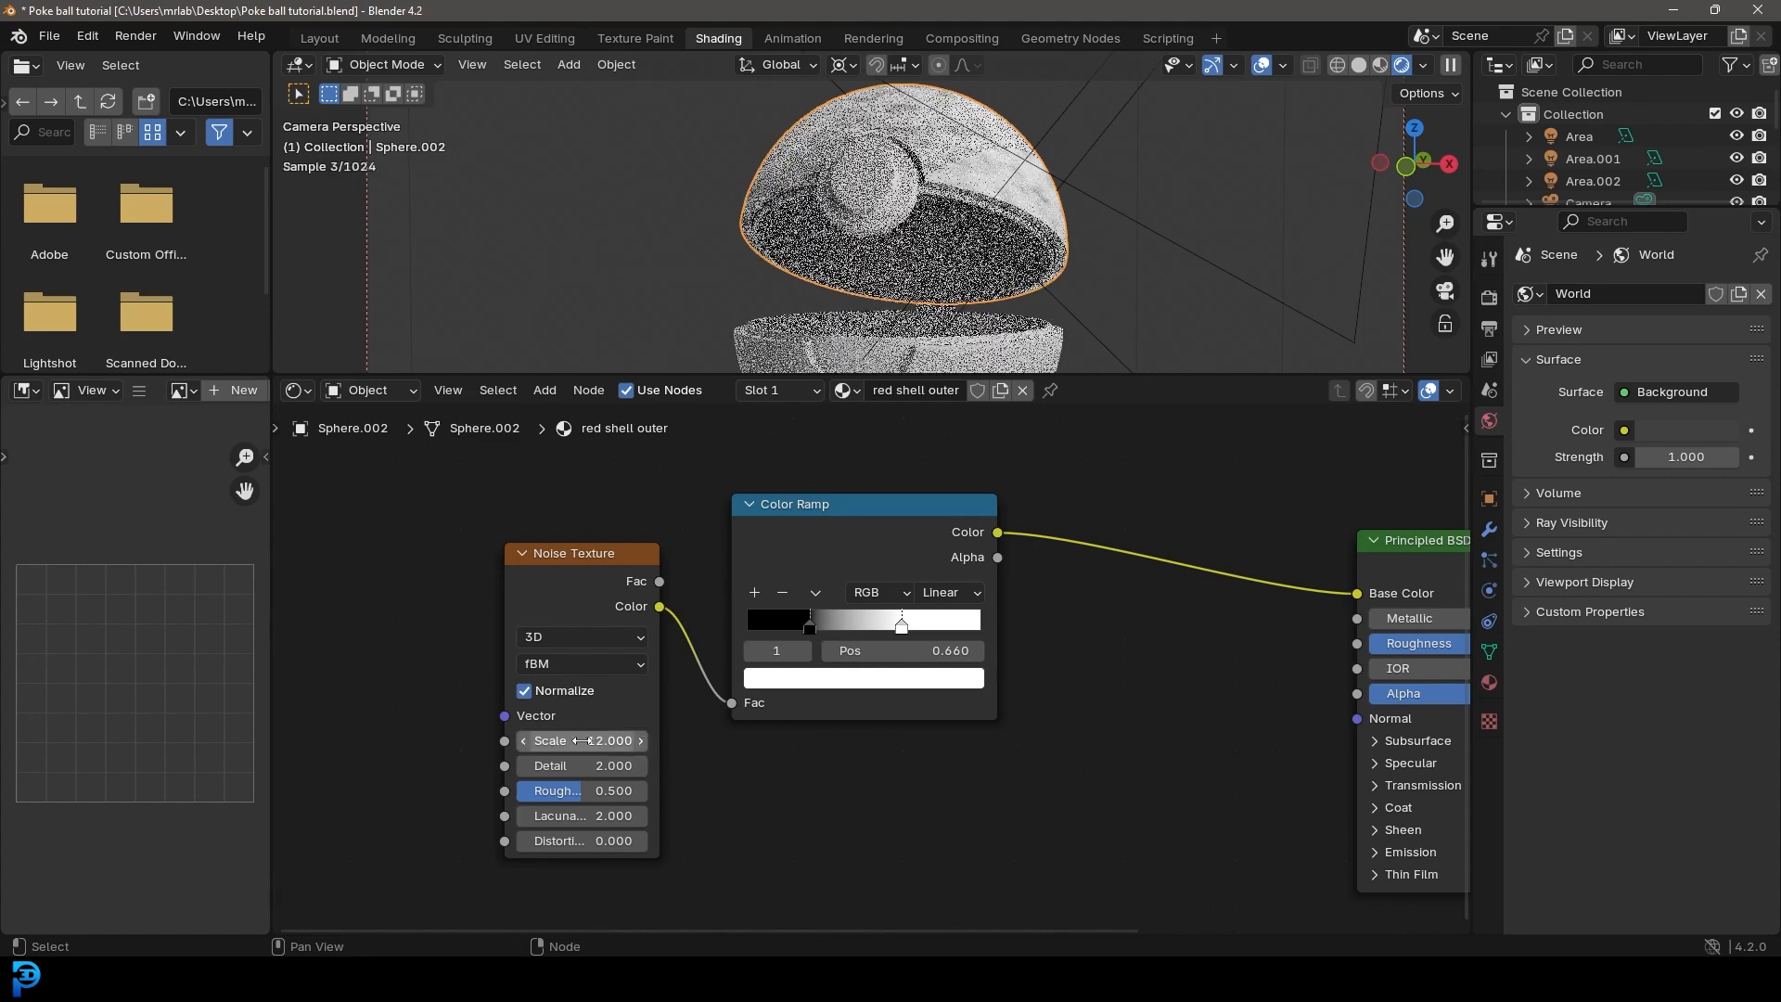
pyautogui.moveTo(571, 772); pyautogui.dragTo(649, 772)
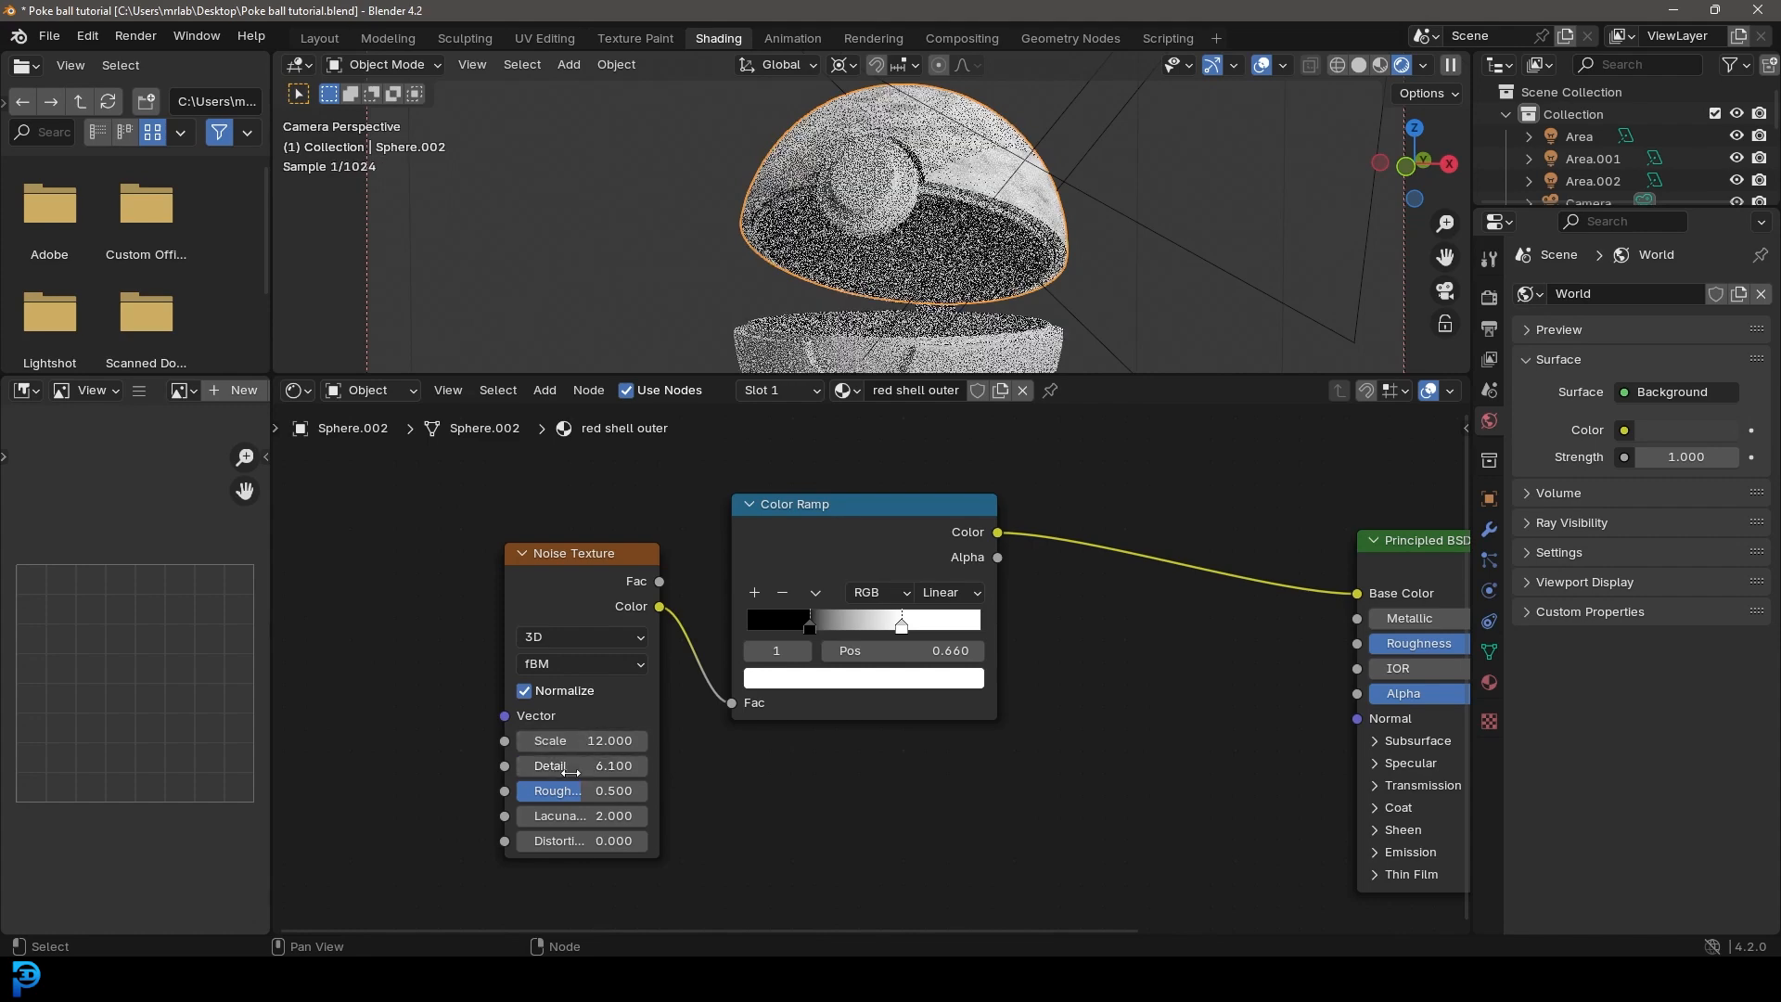
pyautogui.moveTo(812, 627)
pyautogui.mouseDown()
pyautogui.moveTo(895, 631)
pyautogui.moveTo(824, 617)
pyautogui.mouseUp()
# Step: Insert a second Color Ramp between the first ramp and the Base Color input
pyautogui.moveTo(1162, 676); pyautogui.dragTo(1038, 722, button='middle')
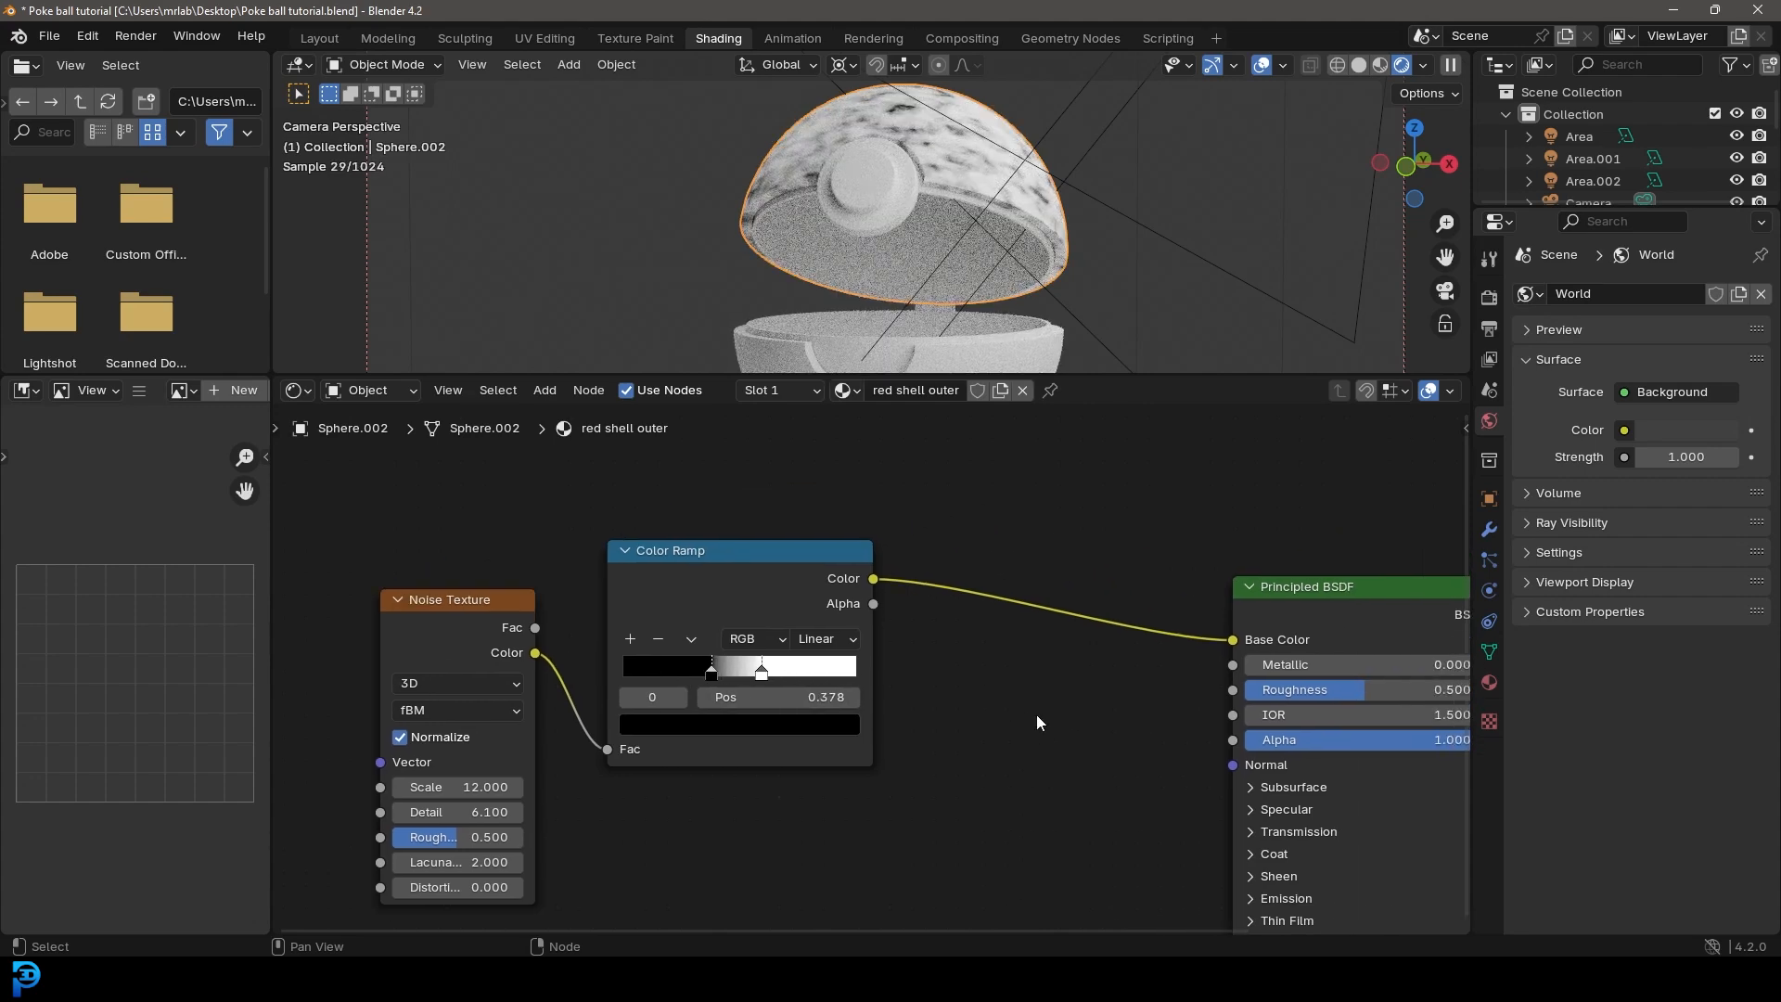
pyautogui.hotkey('shift', 'a')
pyautogui.write('ramp')
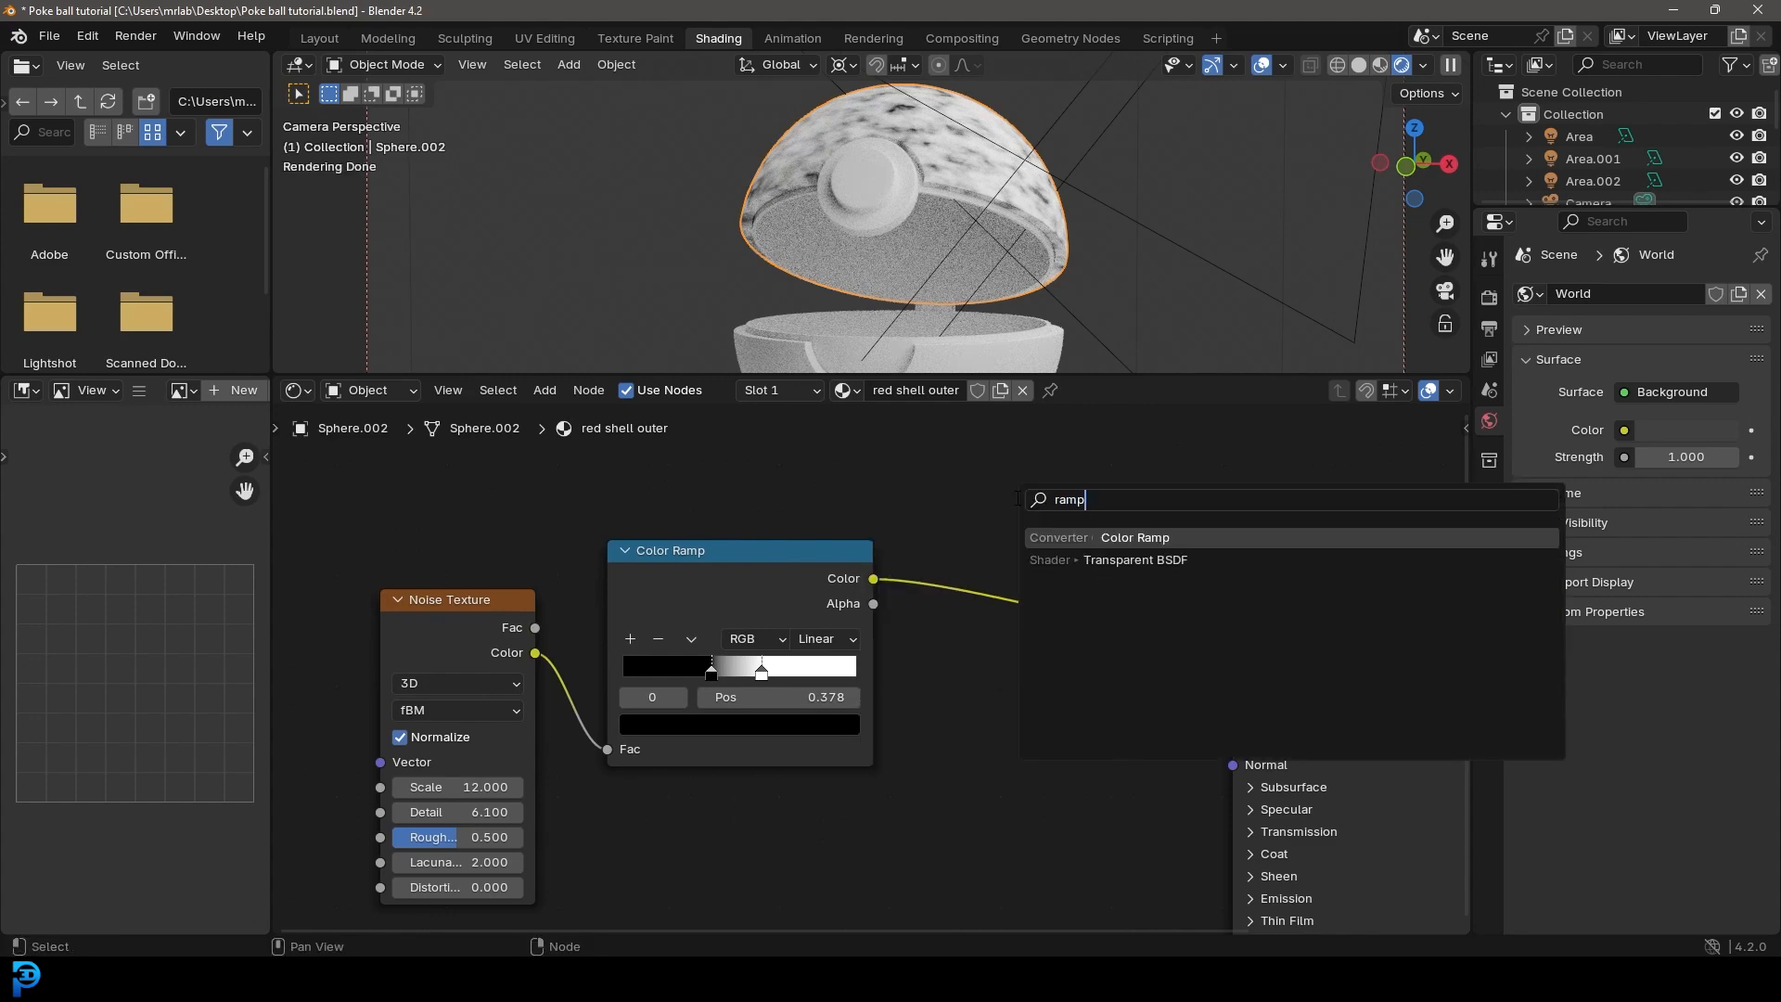
pyautogui.press('Return')
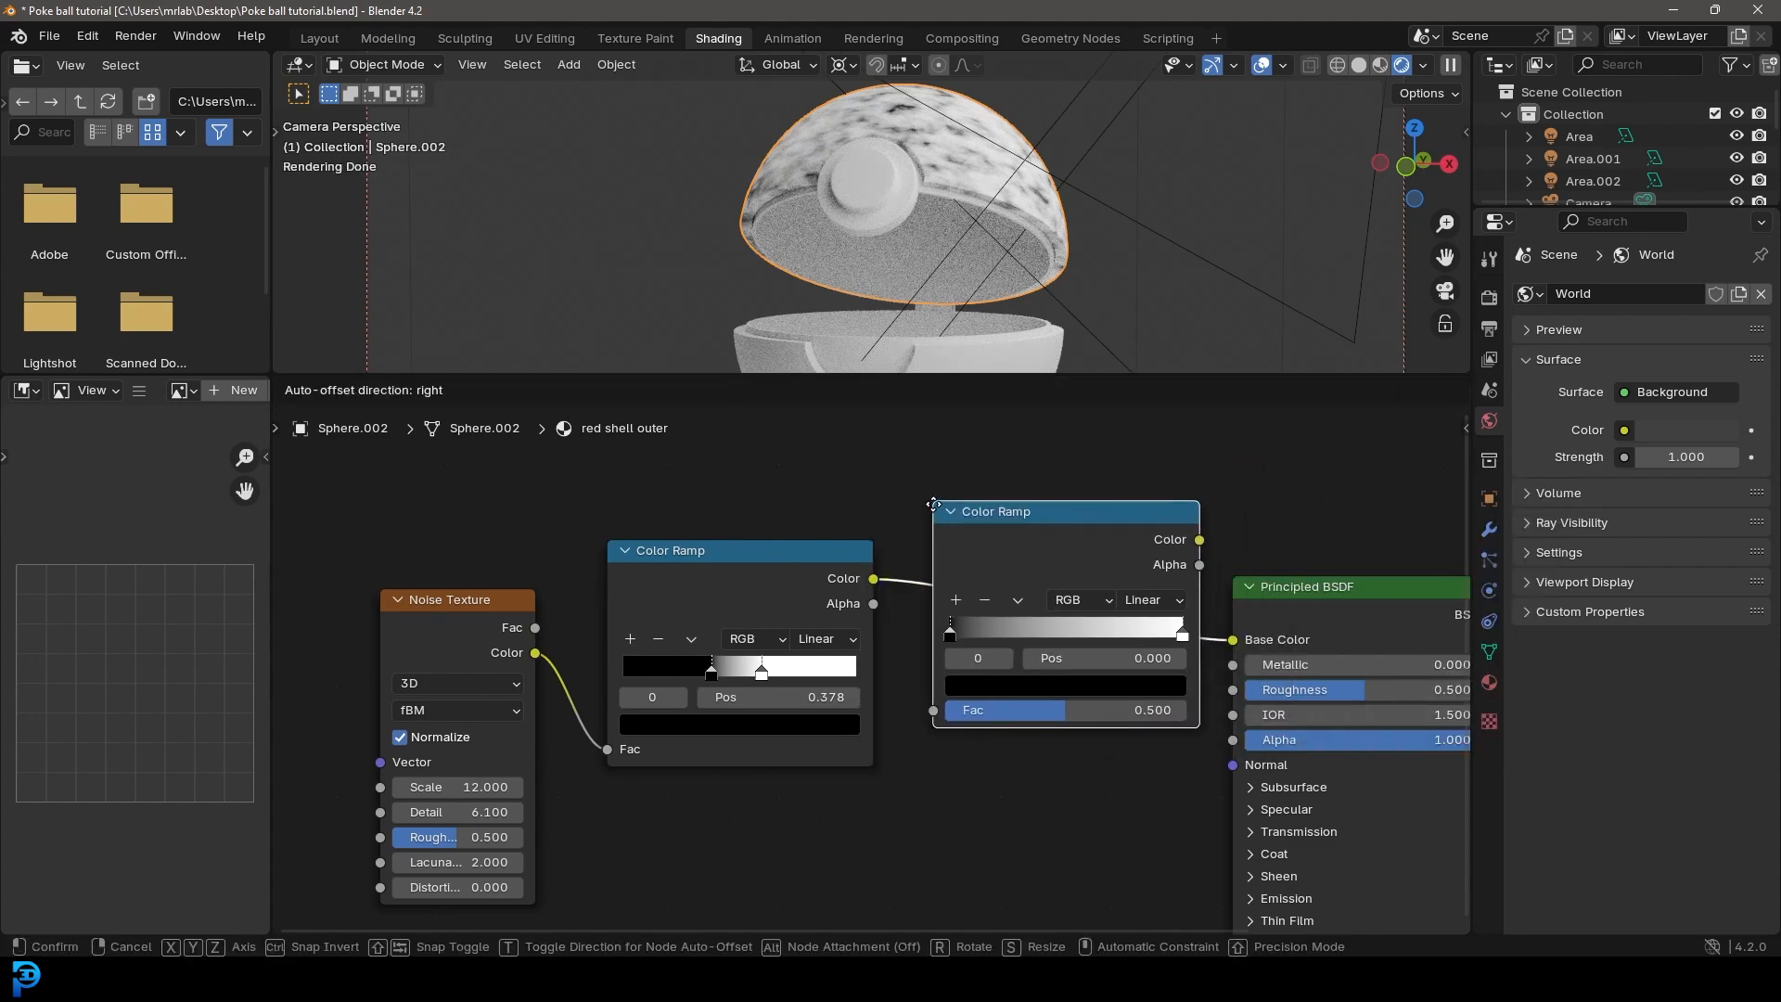
pyautogui.click(916, 502)
pyautogui.moveTo(1041, 566); pyautogui.dragTo(986, 584, button='middle')
pyautogui.scroll(3, 969, 640)
# Step: Move the second ramp's black stop to 0.130 and color it dark red with hue 0.002, saturation 0.979 and value 0.105
pyautogui.moveTo(876, 666); pyautogui.dragTo(970, 659)
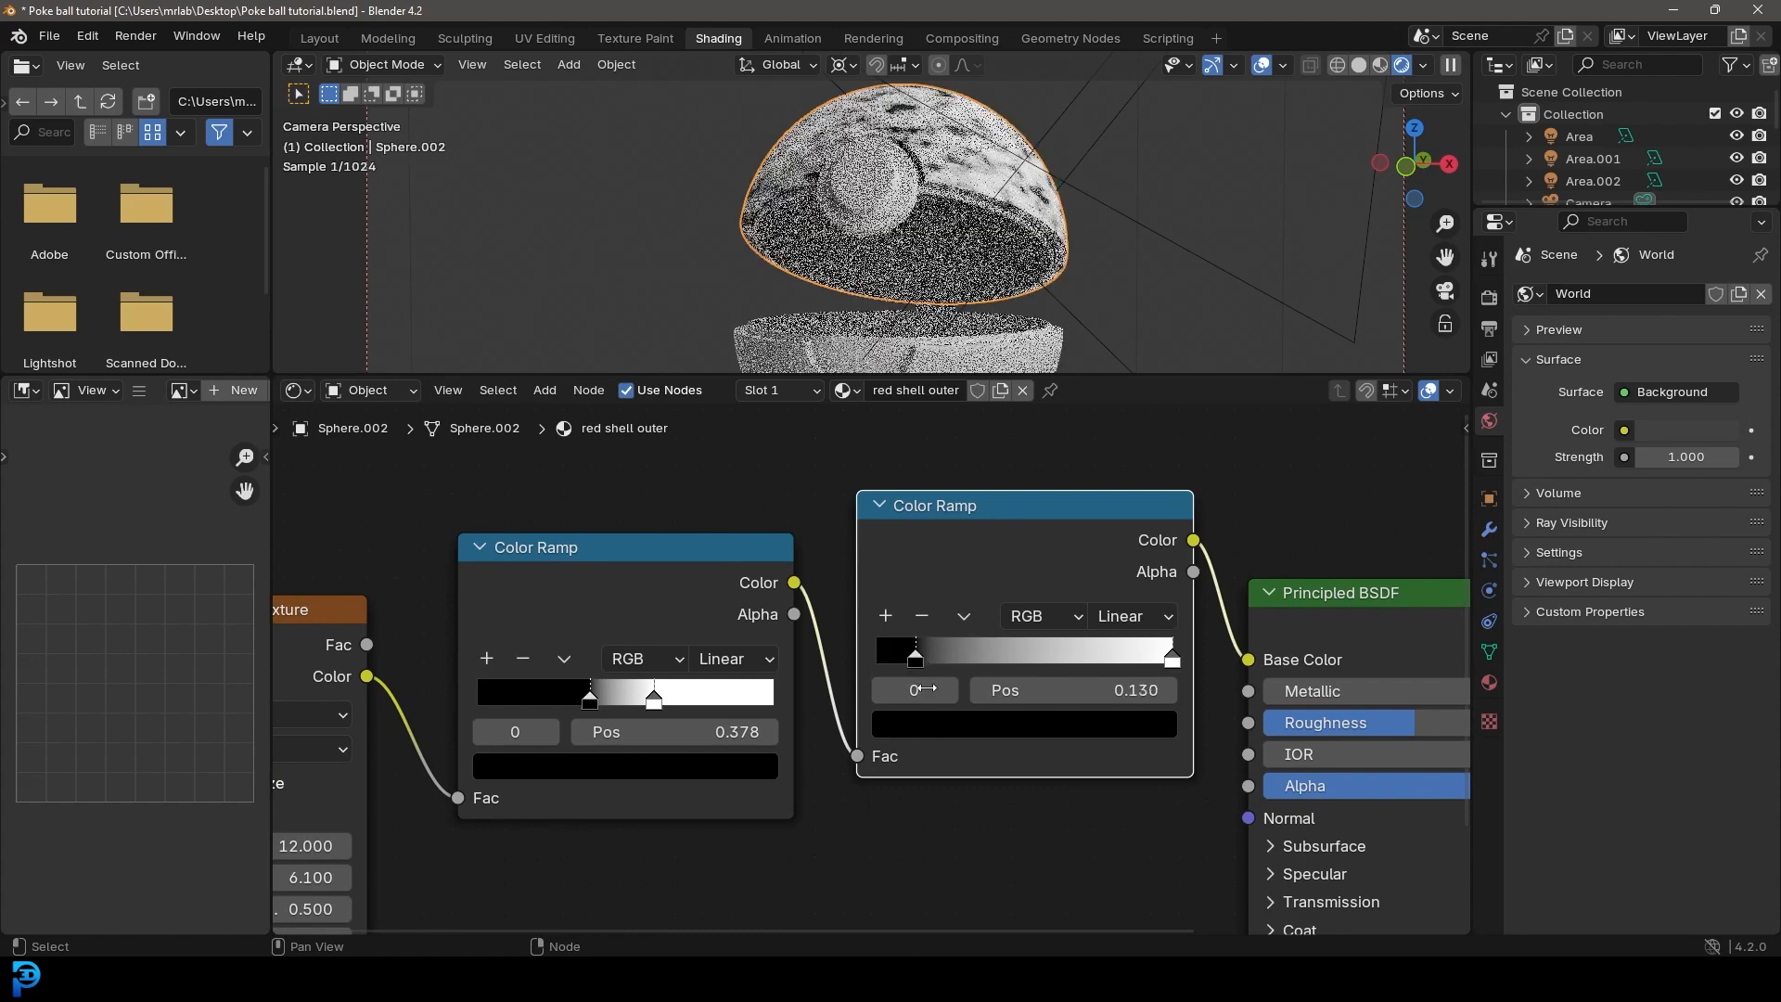
pyautogui.click(965, 722)
pyautogui.click(1154, 443)
pyautogui.click(1002, 518)
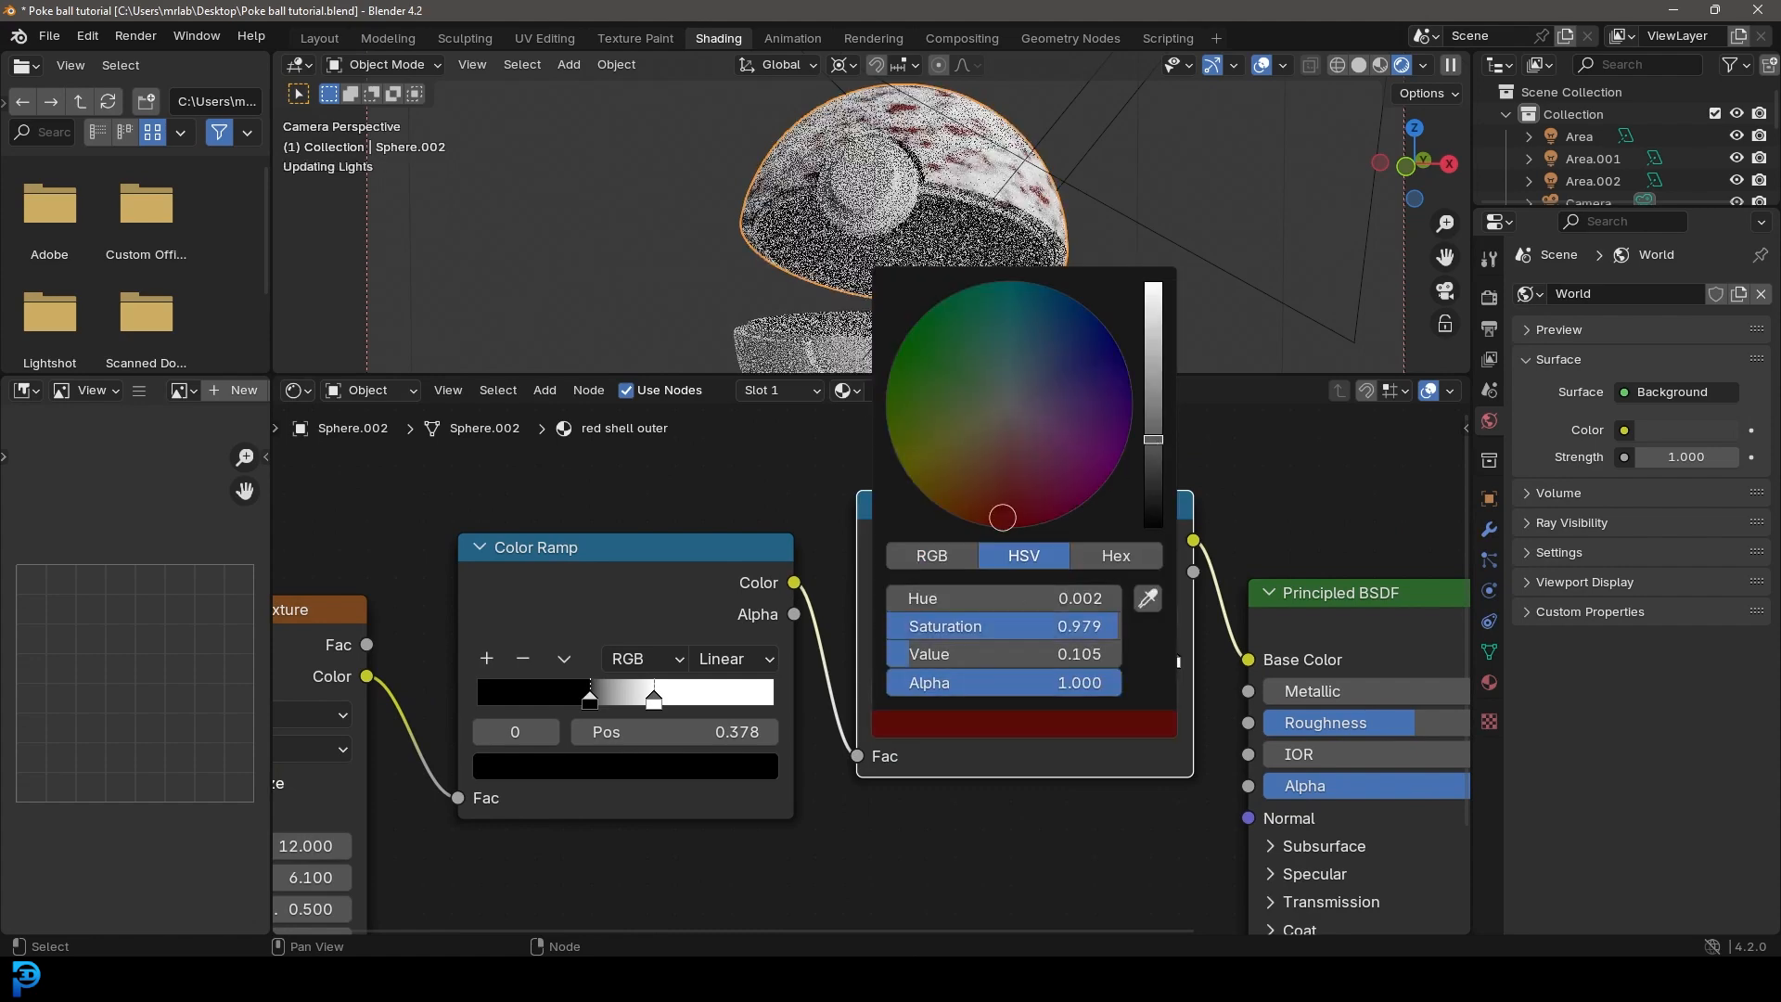
# Step: Darken the second ramp's dark red stop and color its white stop red with hue 0.002, saturation 0.989 and value 1.000
pyautogui.click(1148, 473)
pyautogui.moveTo(985, 508); pyautogui.dragTo(990, 511)
pyautogui.moveTo(1170, 662); pyautogui.dragTo(1099, 664)
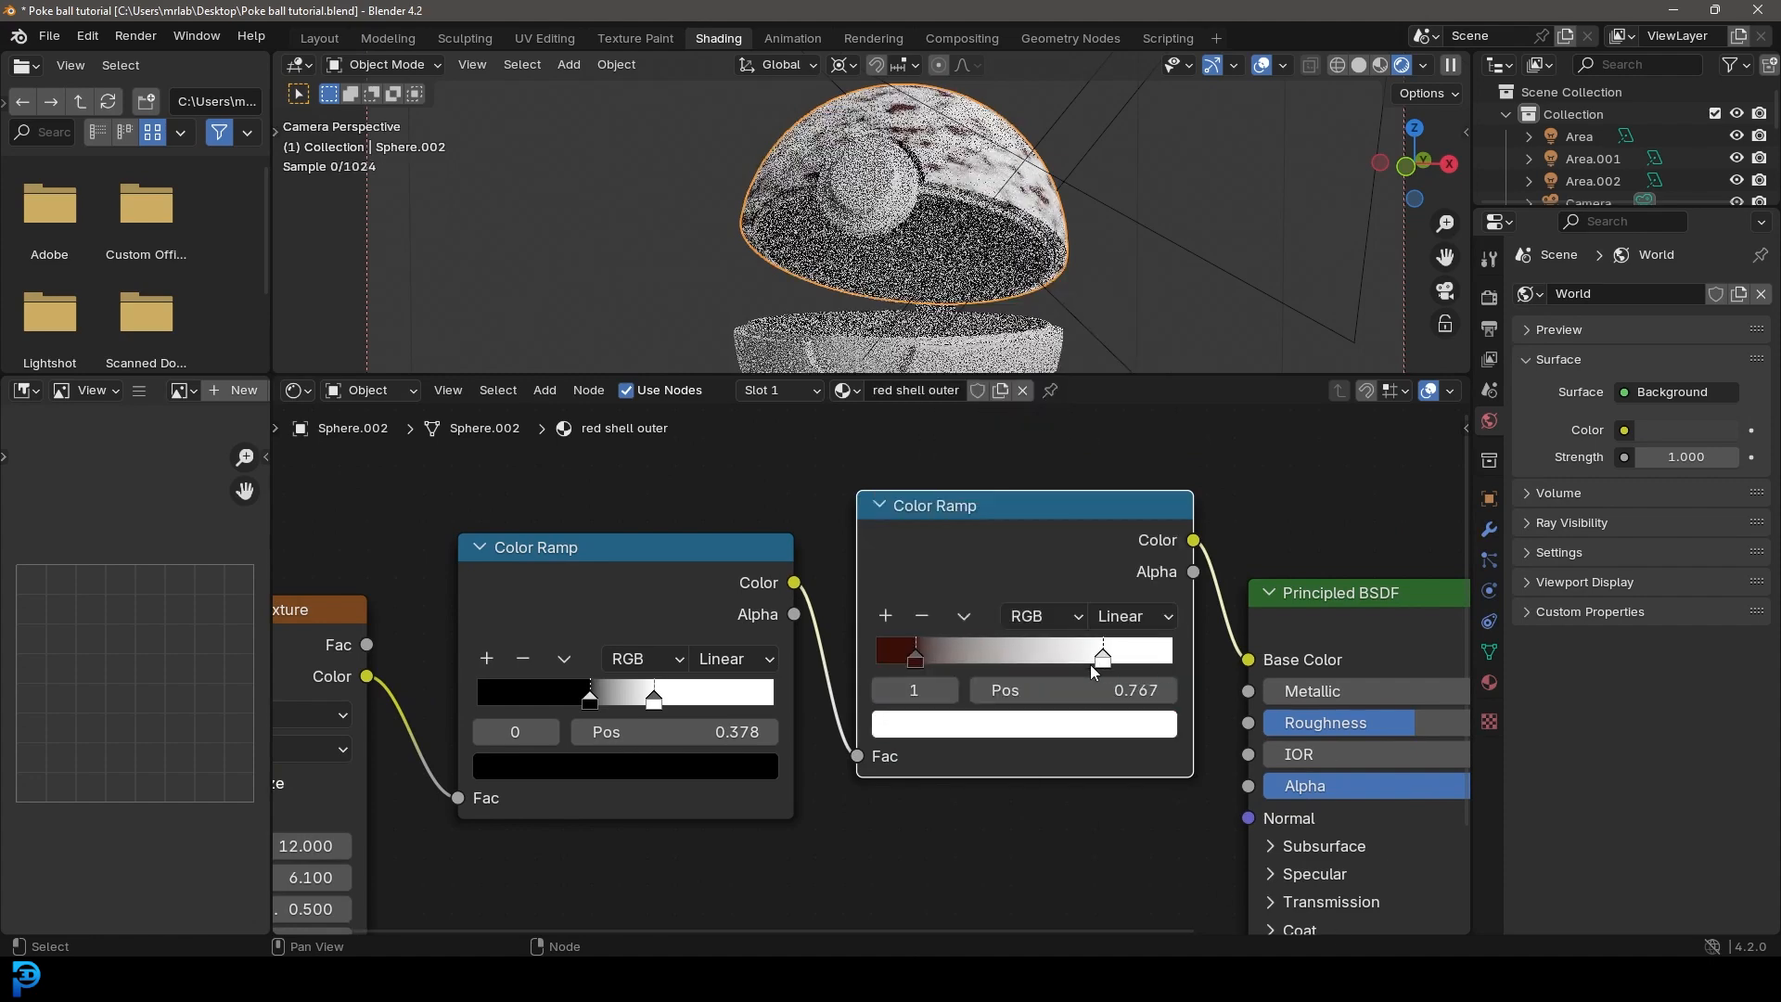
pyautogui.click(1076, 722)
pyautogui.click(1003, 514)
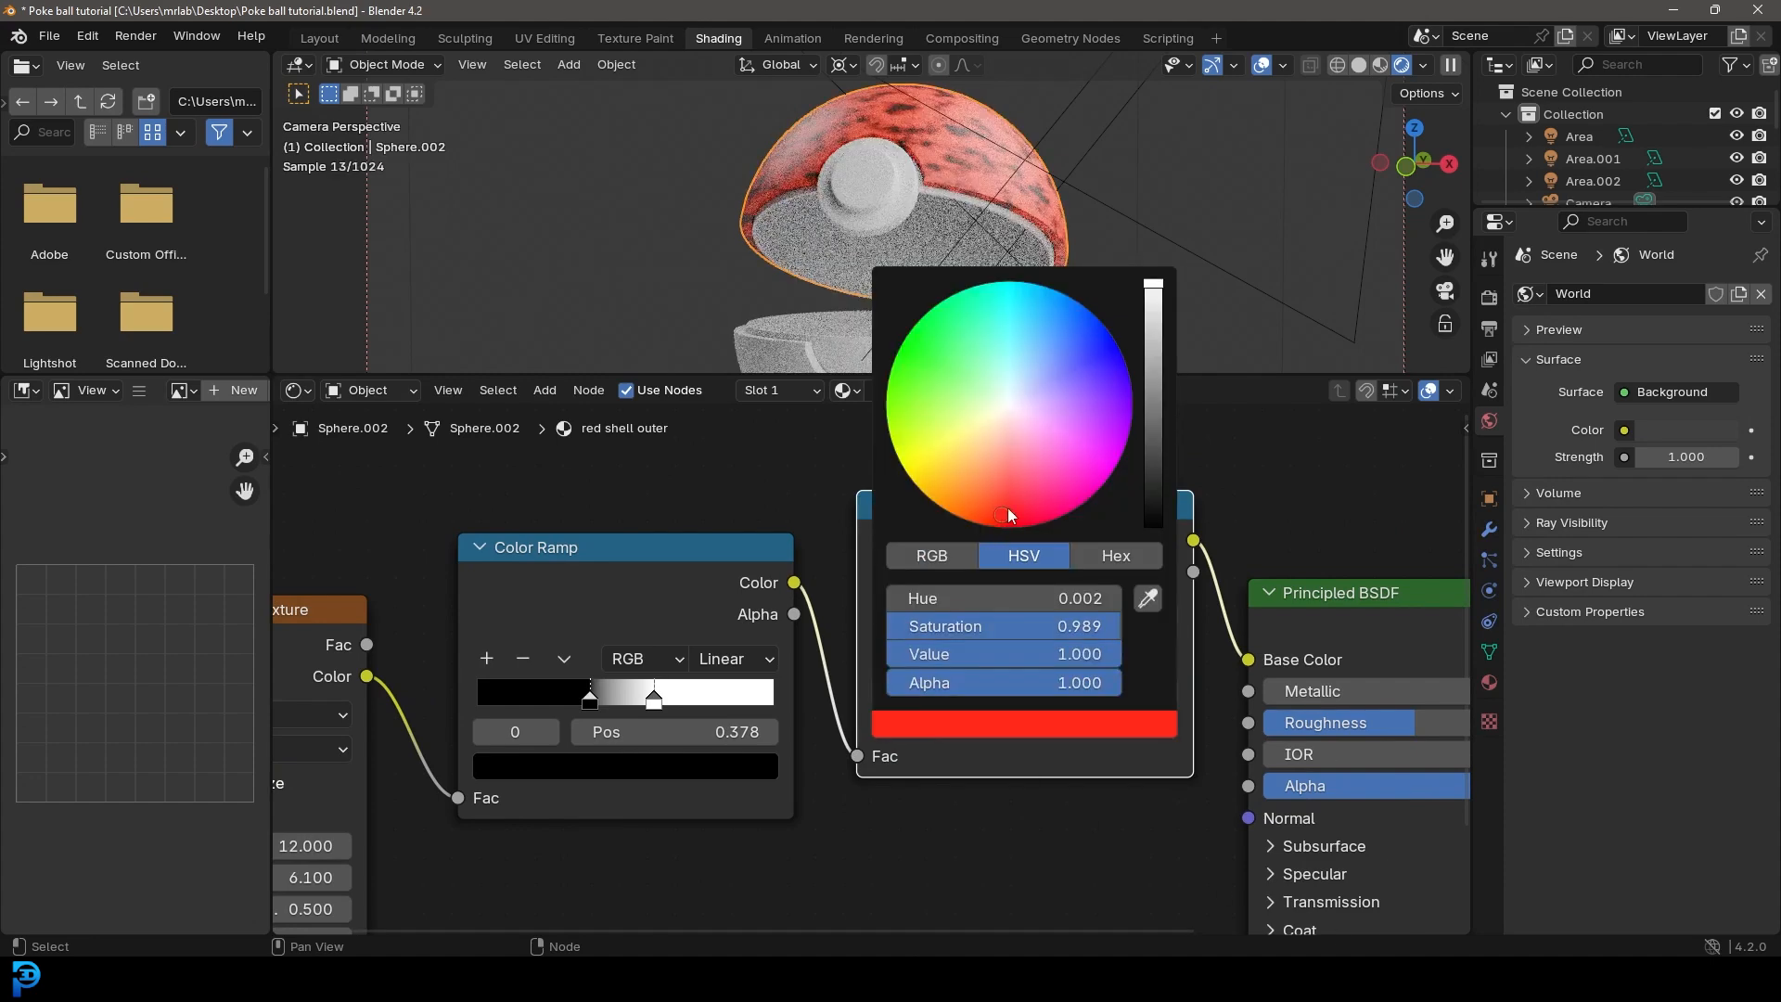
# Step: Reposition the second ramp's stops, with the bright red one at 0.531 and the dark red one at 0.202
pyautogui.moveTo(924, 655); pyautogui.dragTo(879, 659)
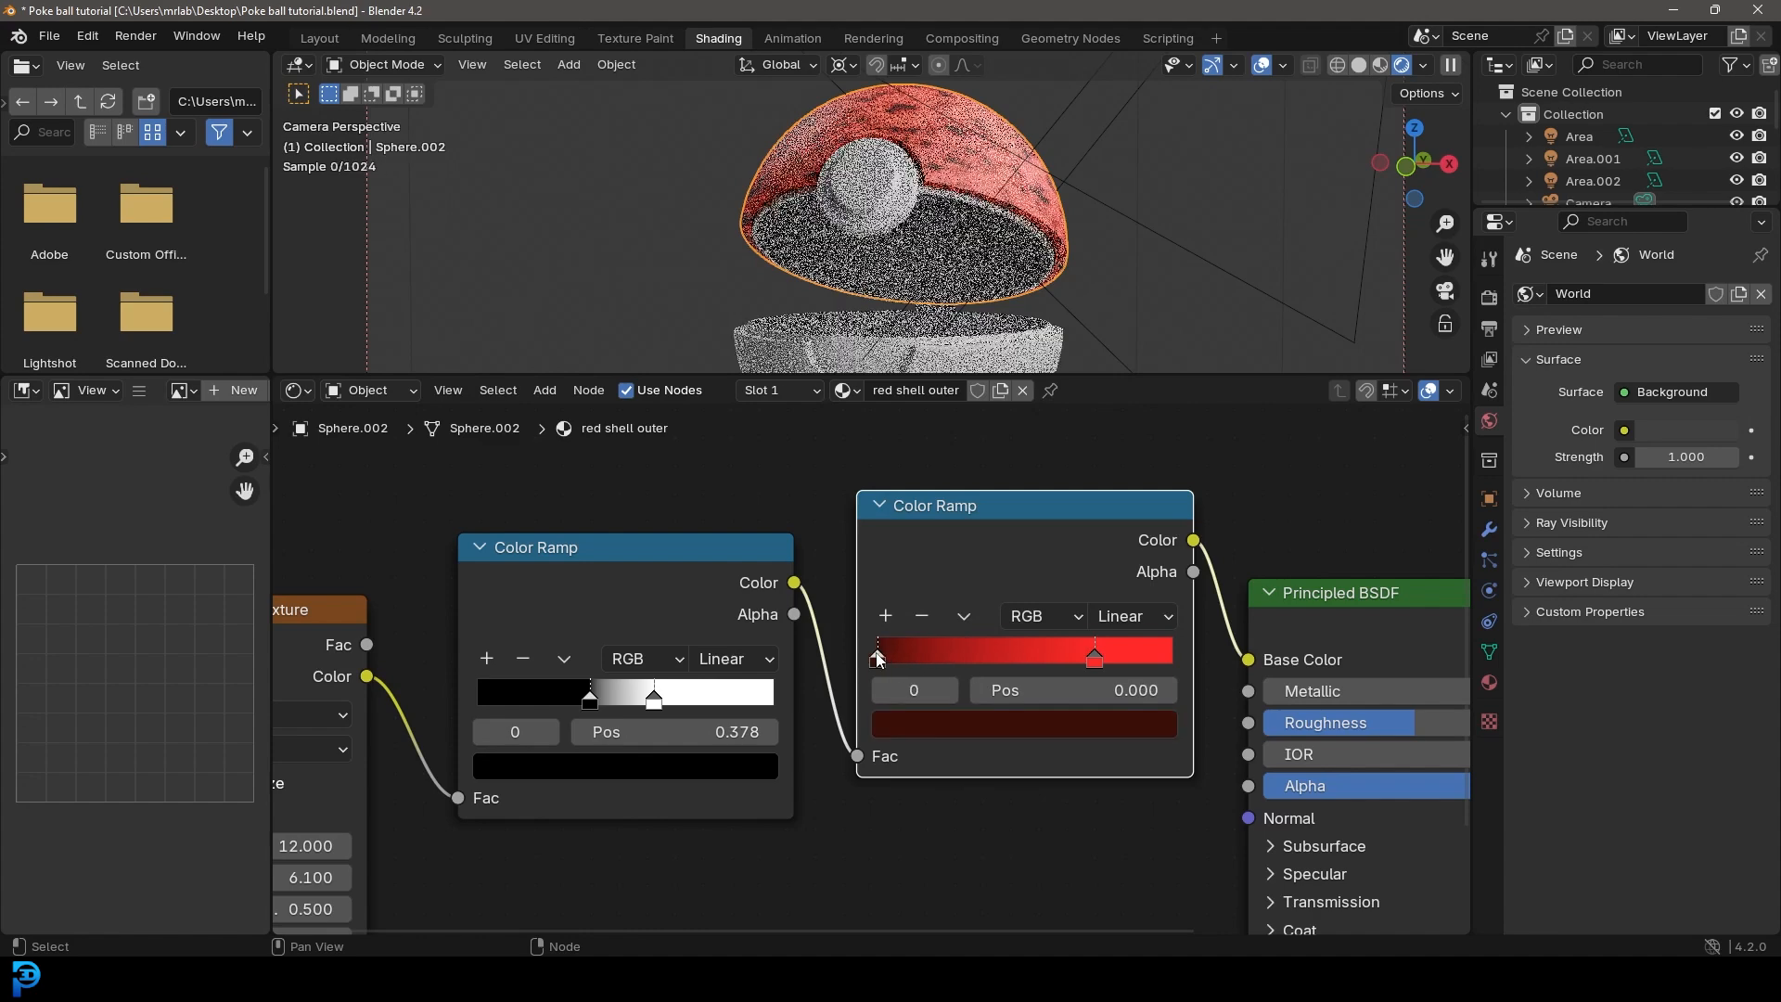
pyautogui.moveTo(1110, 654); pyautogui.dragTo(1029, 657)
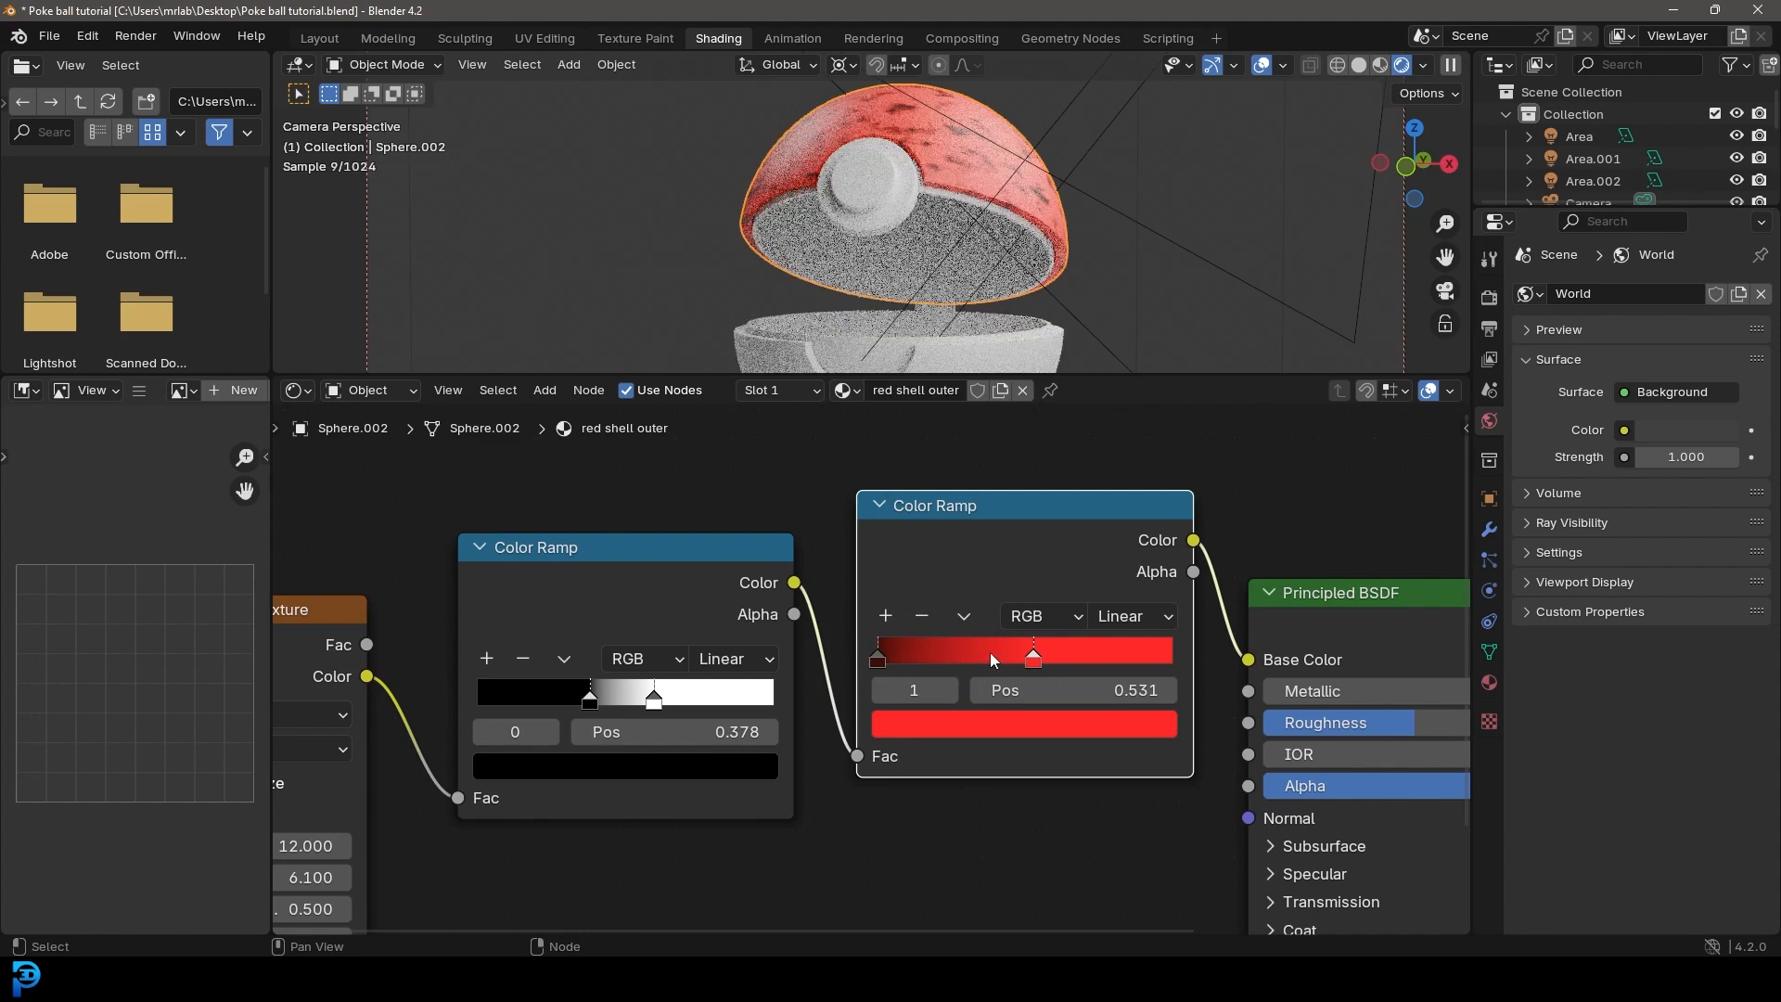
pyautogui.moveTo(878, 658); pyautogui.dragTo(944, 661)
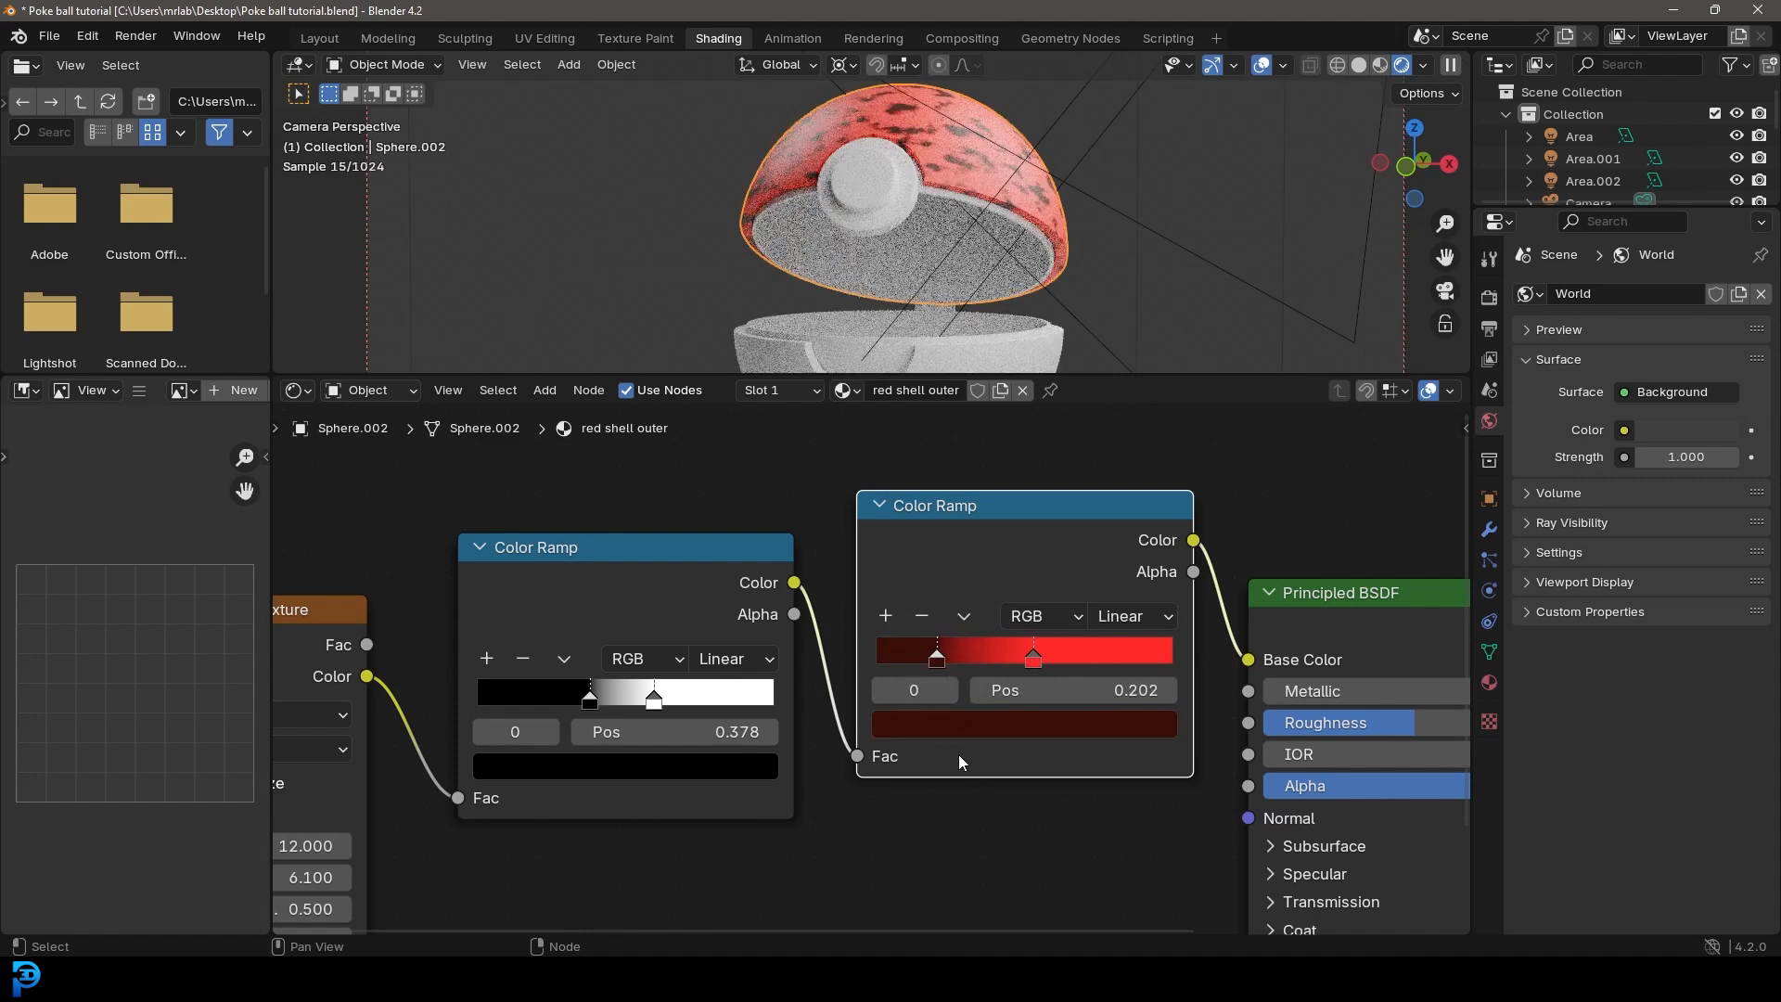
# Step: Set the Noise Texture's roughness to 0.850
pyautogui.moveTo(580, 812); pyautogui.dragTo(1027, 673, button='middle')
pyautogui.scroll(1, 835, 649)
pyautogui.moveTo(650, 801); pyautogui.dragTo(728, 801)
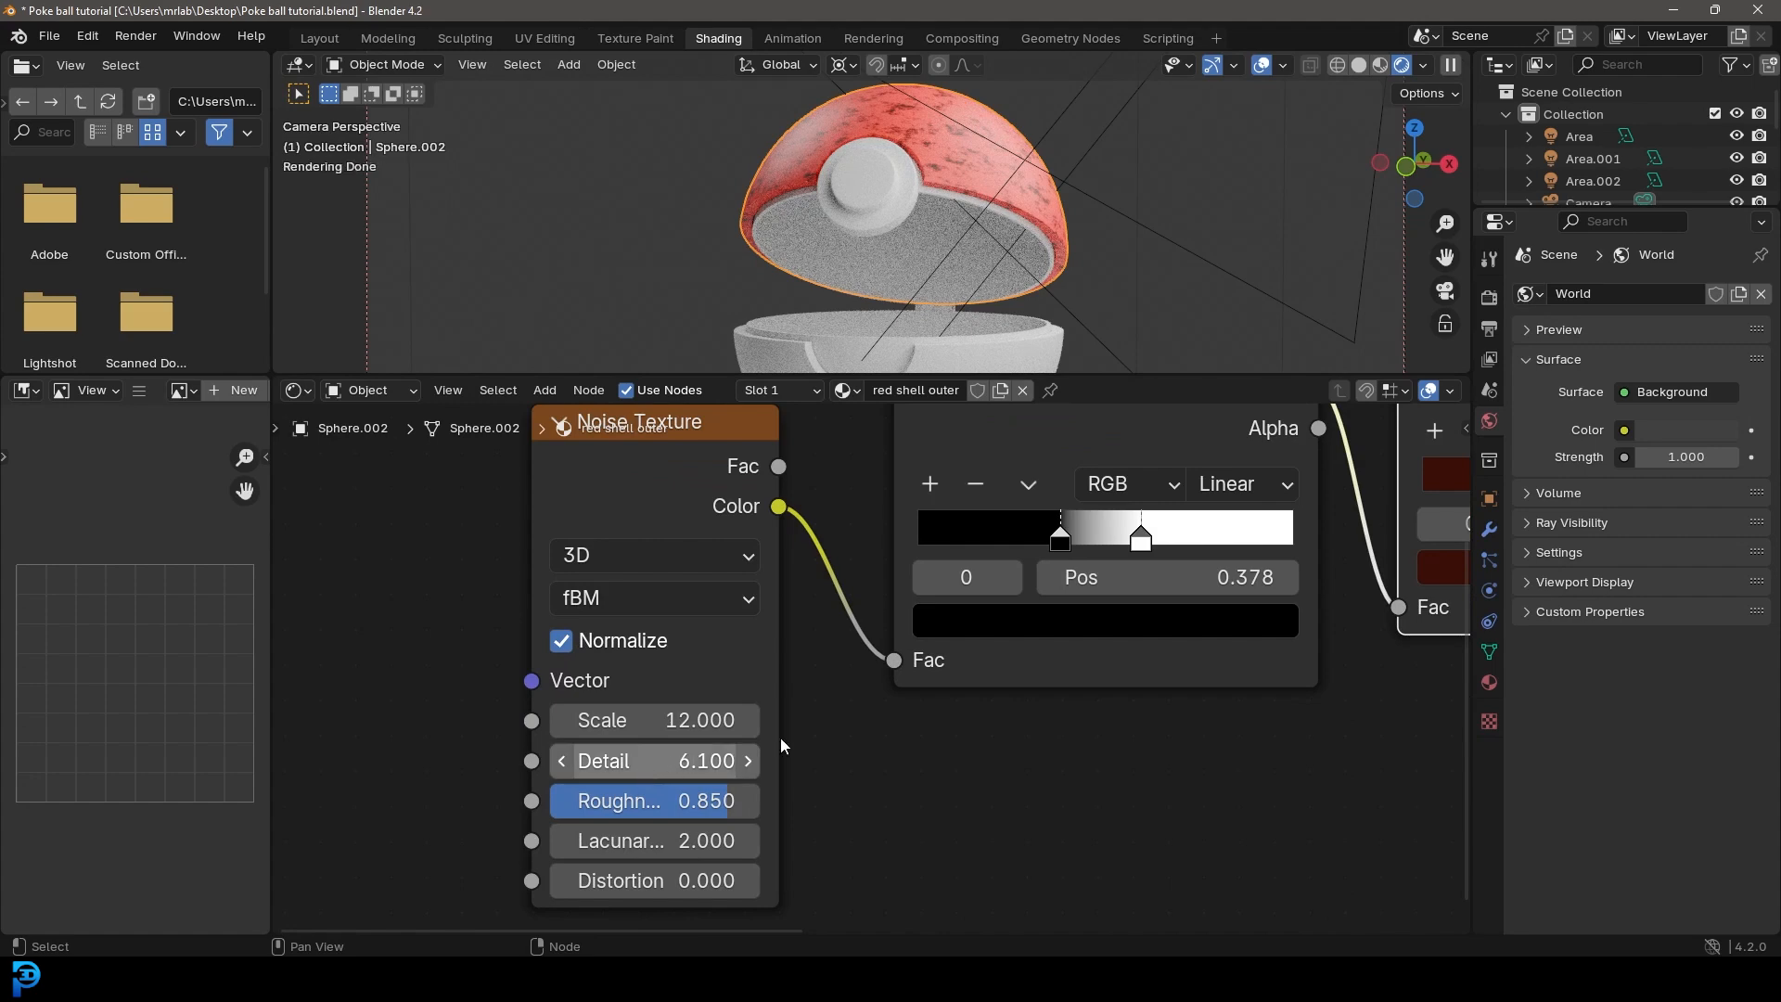
# Step: Recolor the second ramp's dark stop to a lighter red with hue 0.000527, saturation 0.957 and value 0.317
pyautogui.moveTo(782, 746); pyautogui.dragTo(630, 755, button='middle')
pyautogui.click(1039, 582)
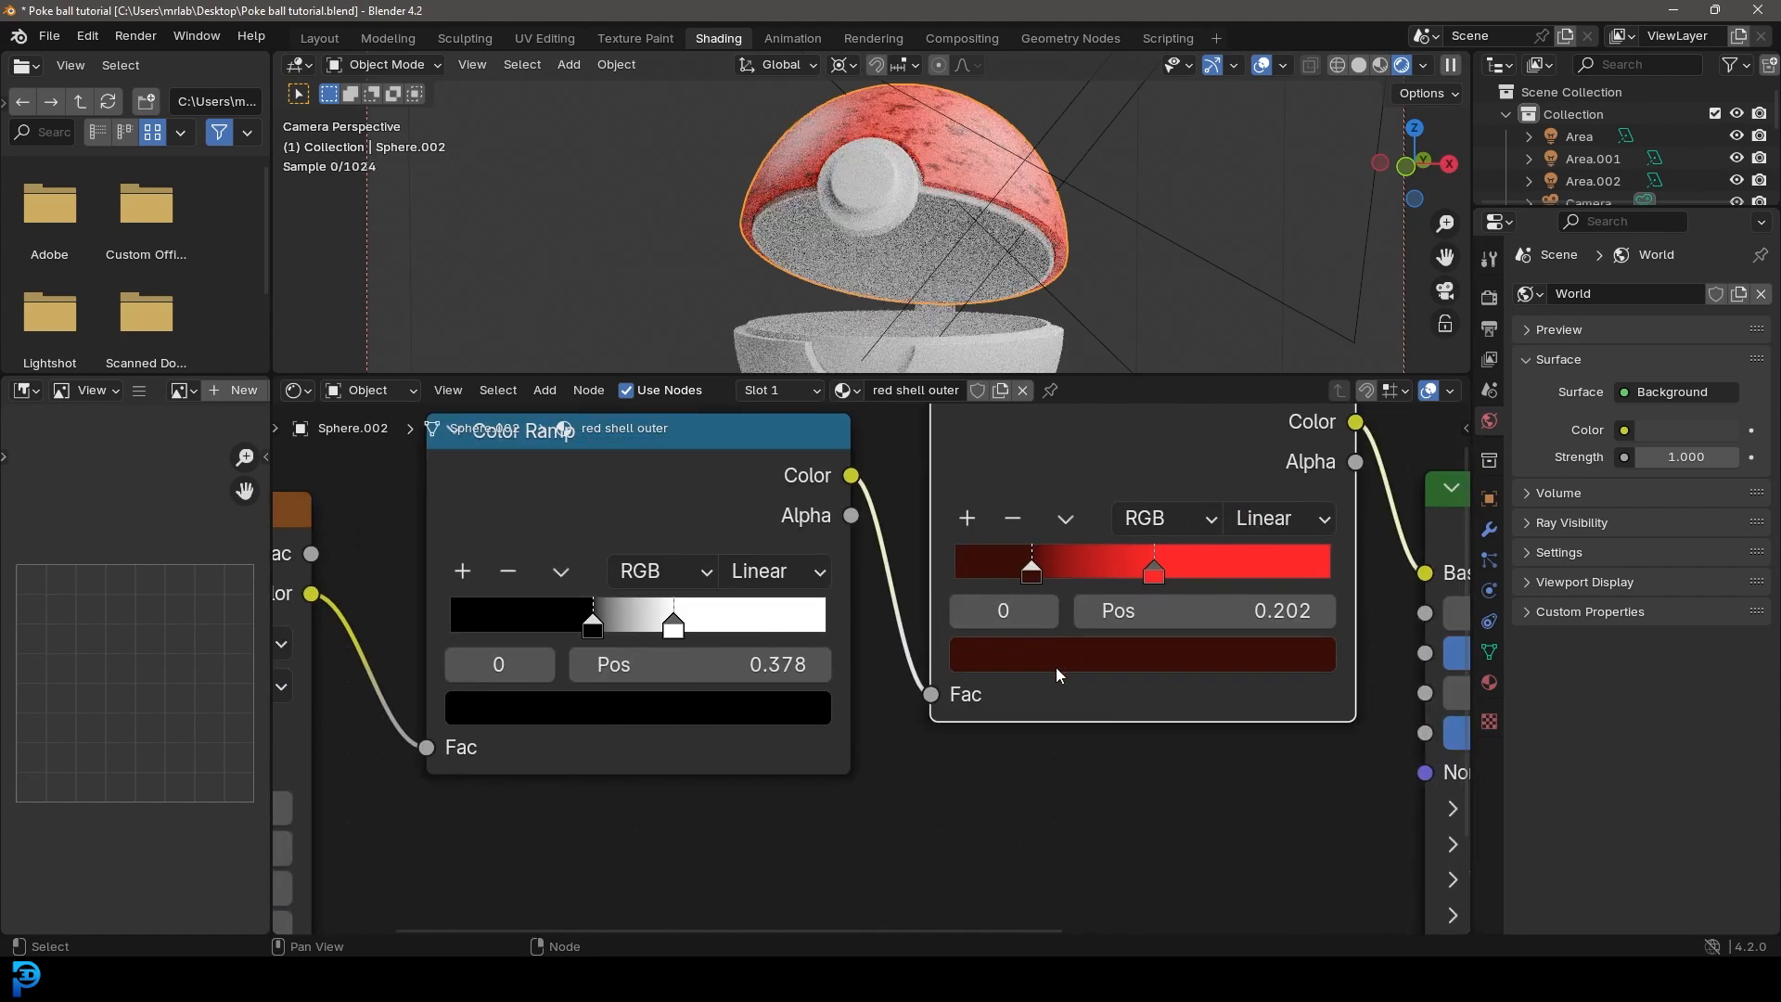
pyautogui.click(1149, 652)
pyautogui.scroll(3, 1238, 418)
pyautogui.scroll(1, 1222, 358)
pyautogui.click(1121, 376)
pyautogui.click(1304, 220)
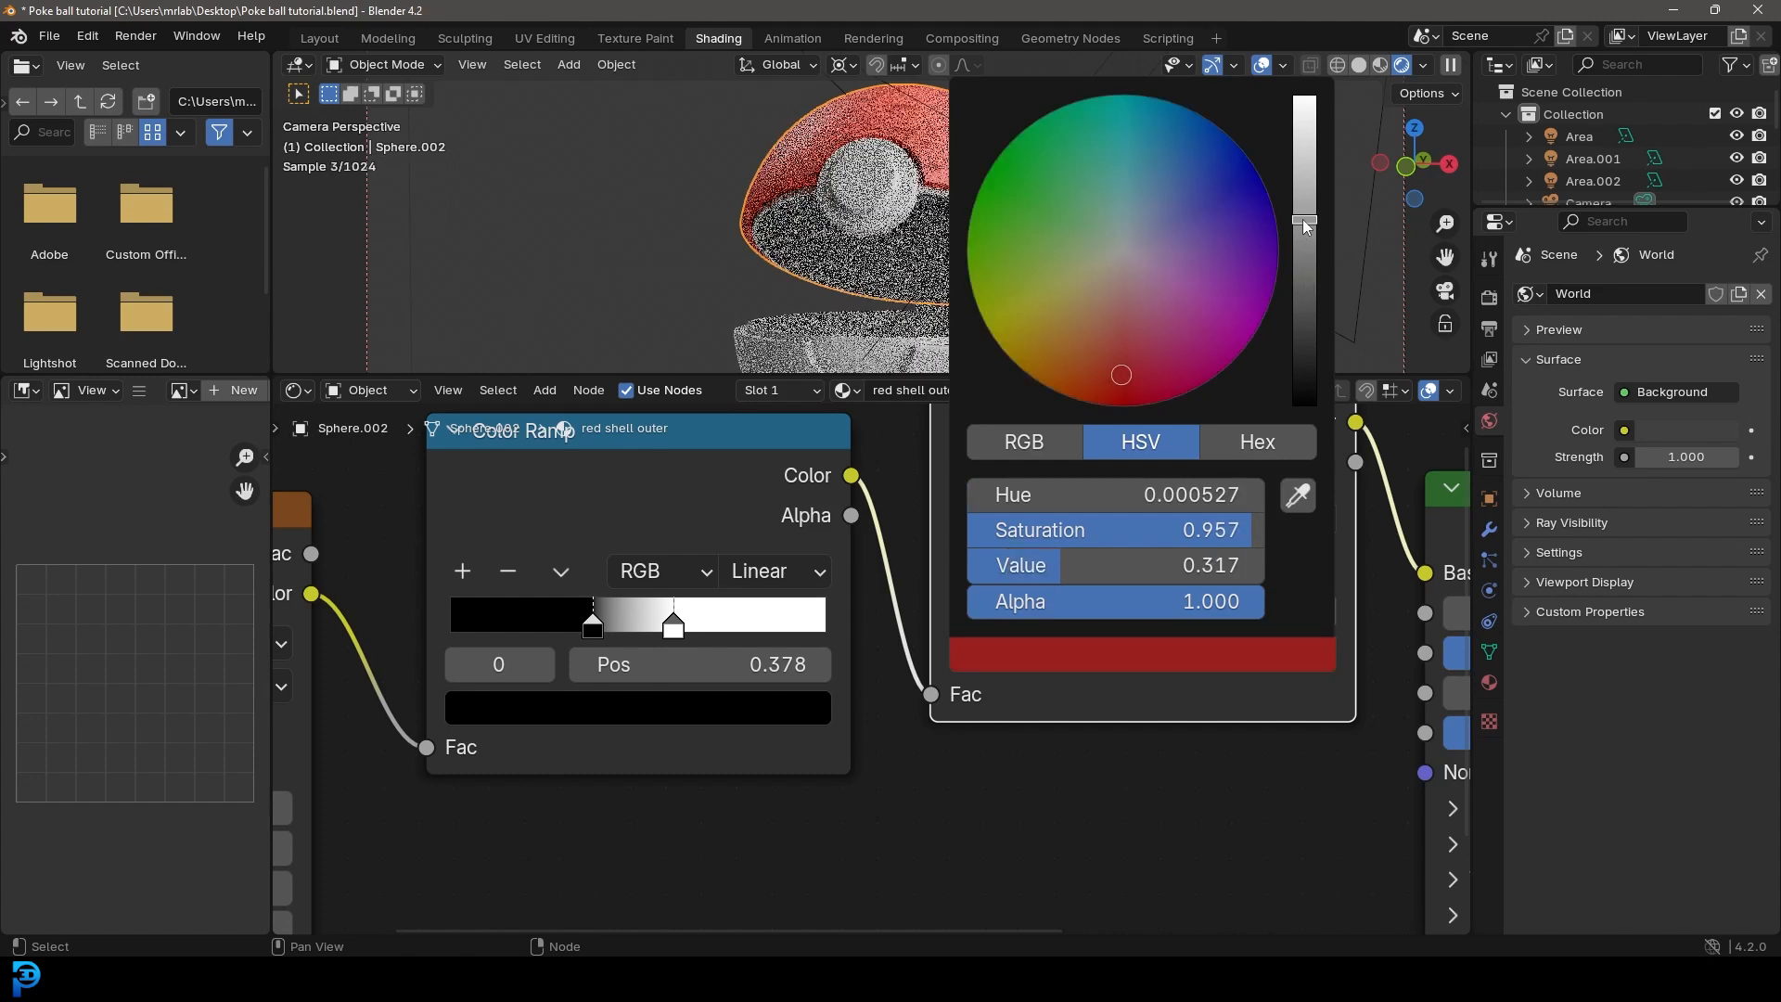
# Step: Link the first Color Ramp's color output to the Principled BSDF's Roughness input and spread the two ramps apart vertically
pyautogui.keyDown('shift'); pyautogui.moveTo(957, 215); pyautogui.dragTo(944, 237, button='middle'); pyautogui.keyUp('shift')
pyautogui.scroll(1, 944, 236)
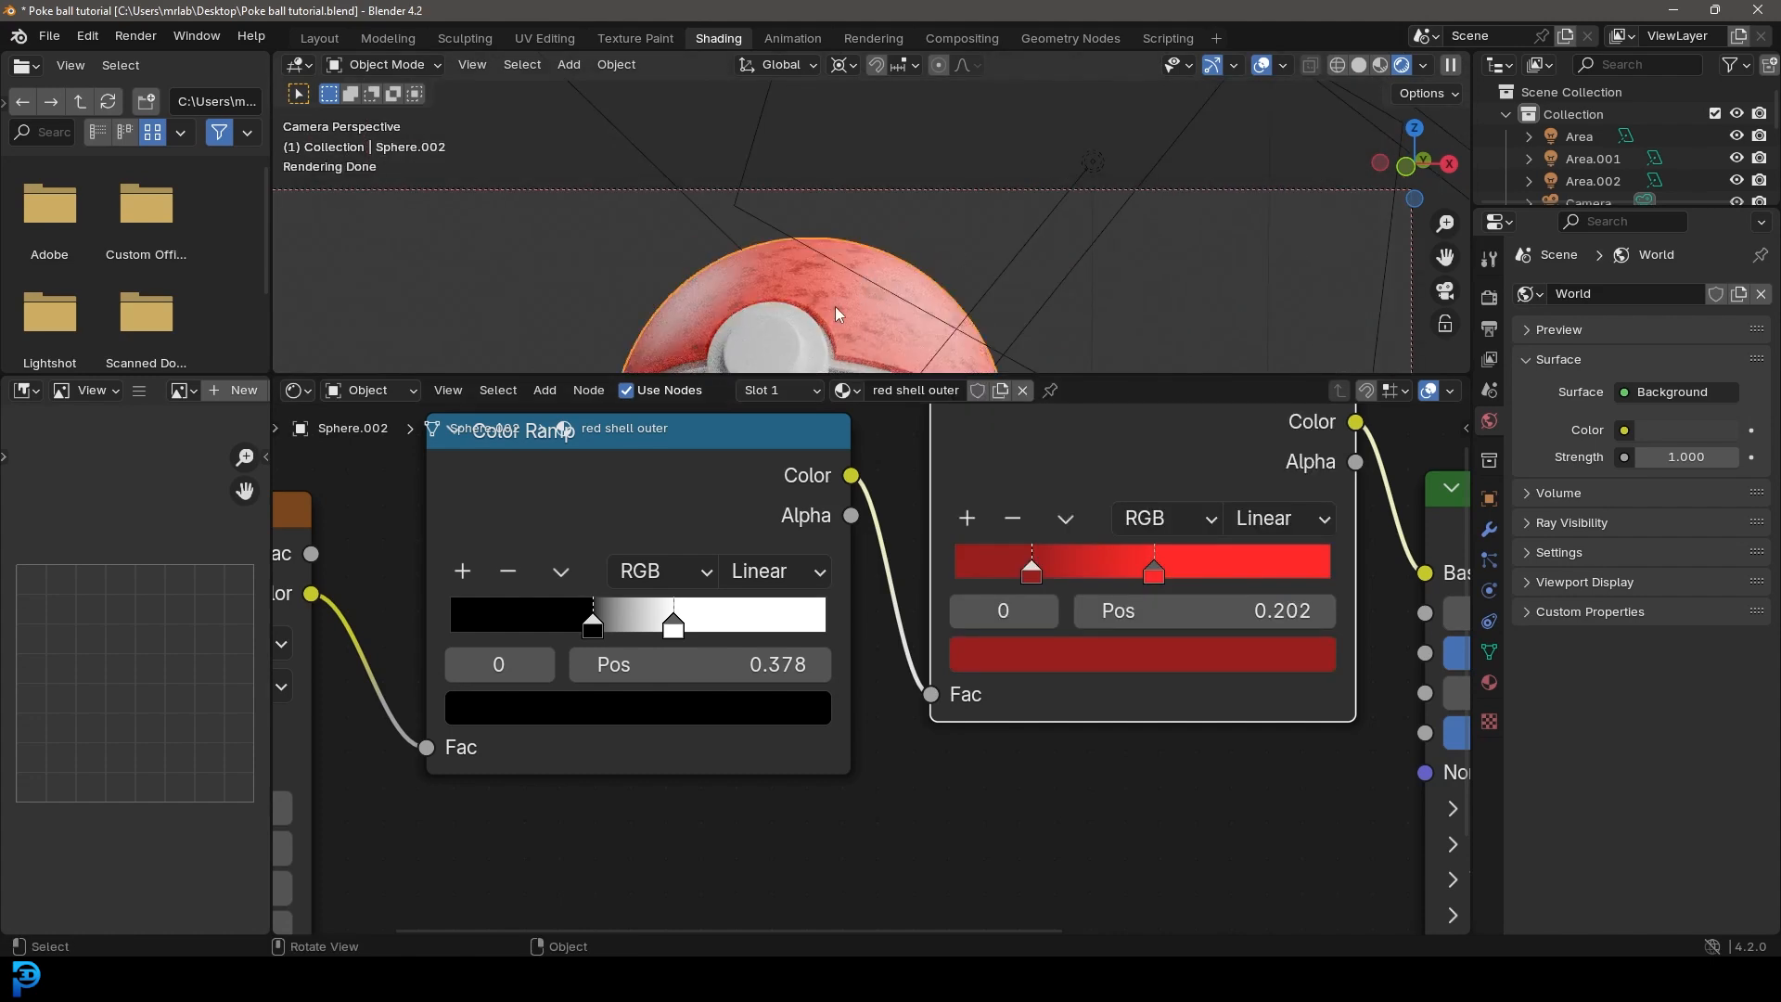
pyautogui.keyDown('shift'); pyautogui.moveTo(810, 278); pyautogui.dragTo(816, 178, button='middle'); pyautogui.keyUp('shift')
pyautogui.scroll(2, 872, 200)
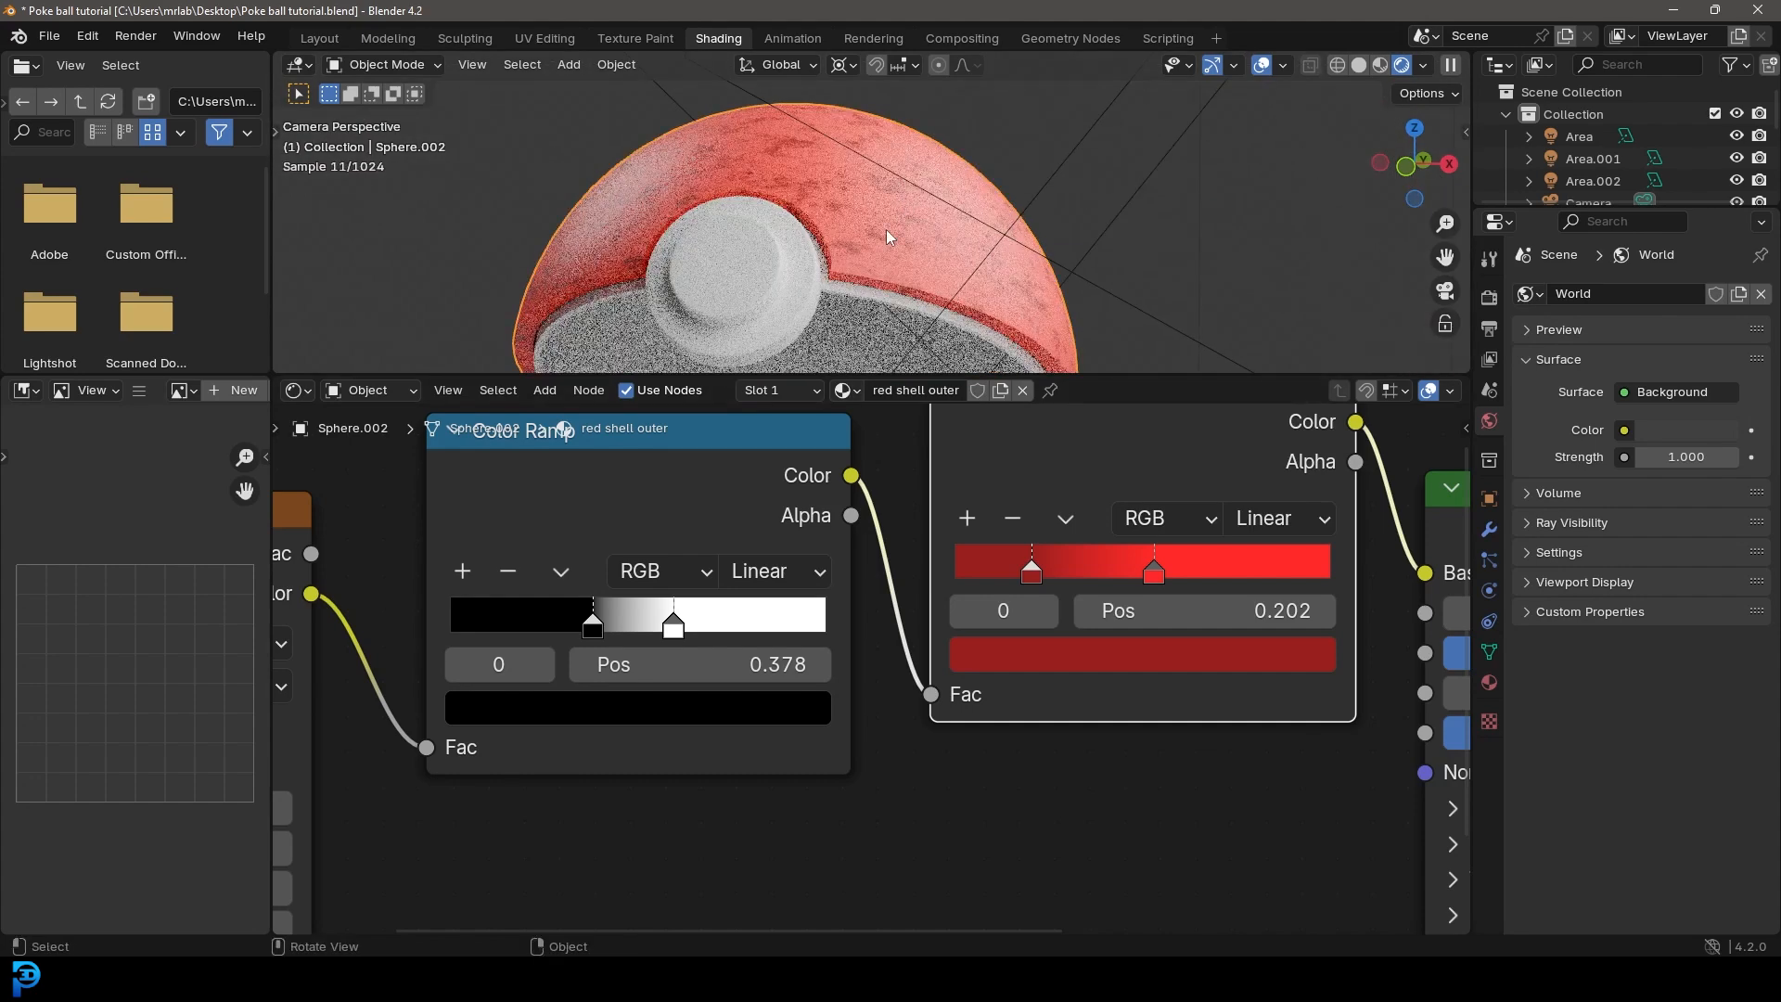
pyautogui.scroll(-4, 827, 709)
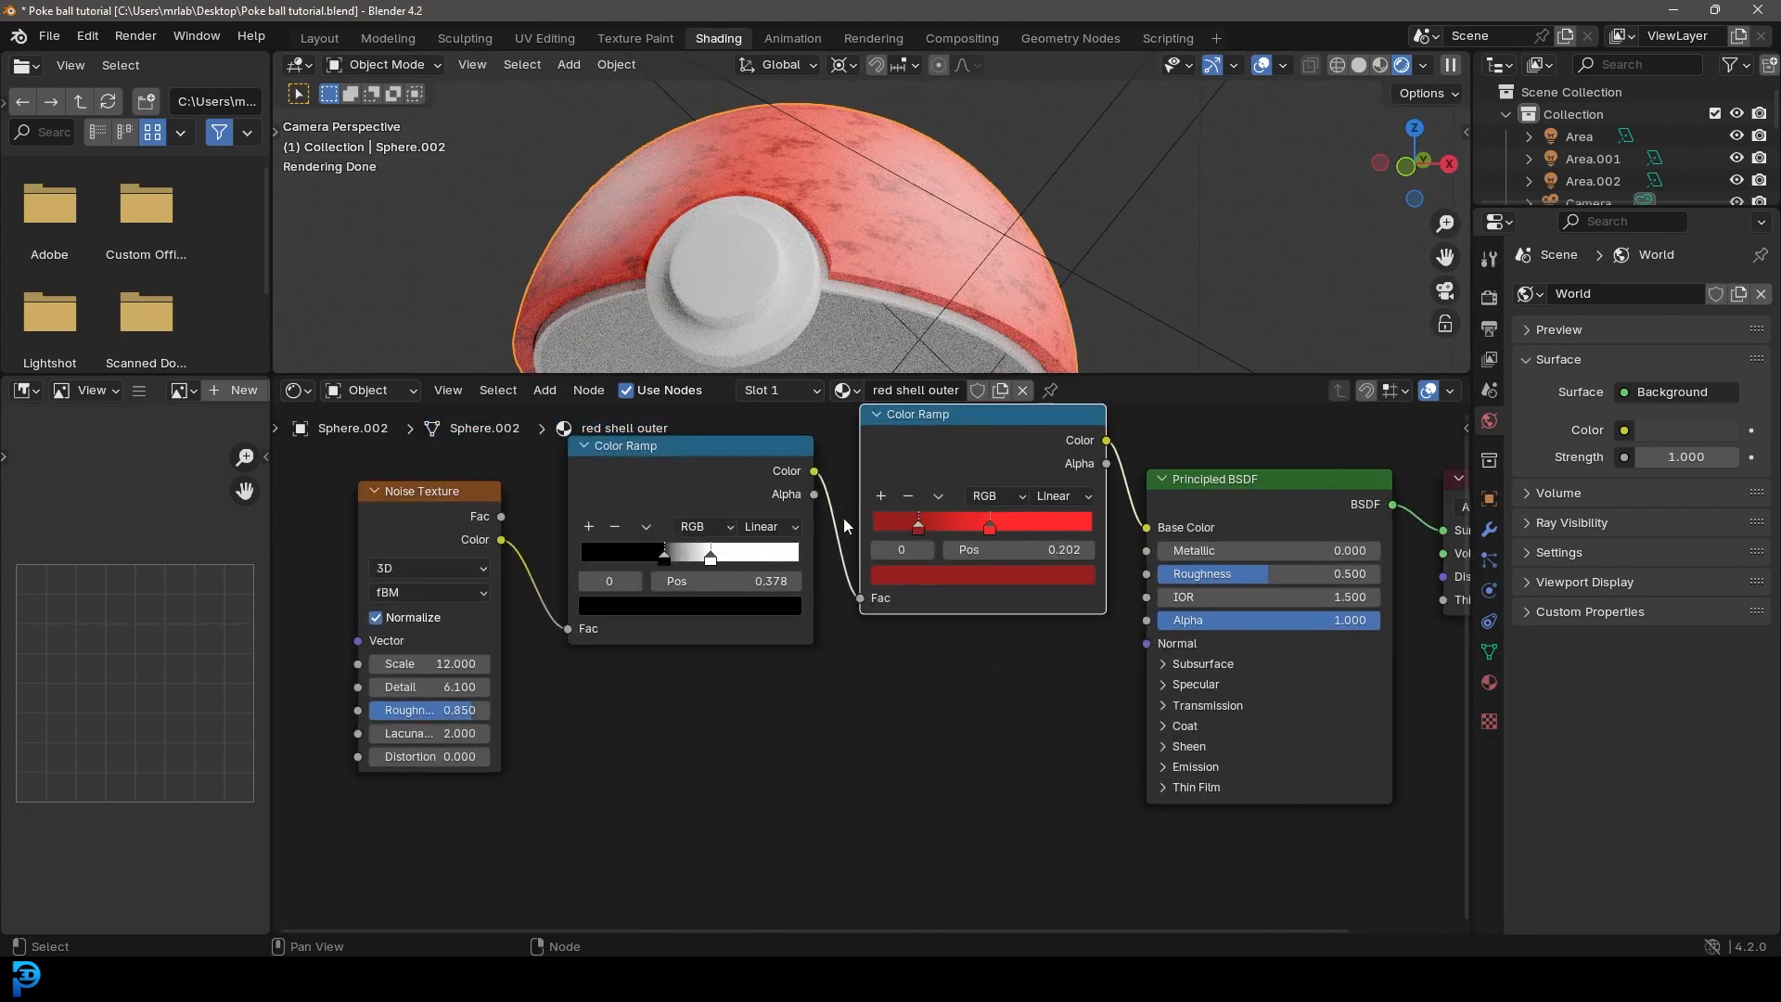
pyautogui.scroll(2, 843, 518)
pyautogui.moveTo(870, 528); pyautogui.dragTo(669, 555, button='middle')
pyautogui.moveTo(688, 503); pyautogui.dragTo(718, 609)
pyautogui.moveTo(669, 796); pyautogui.dragTo(1075, 618)
pyautogui.moveTo(466, 525); pyautogui.dragTo(482, 717)
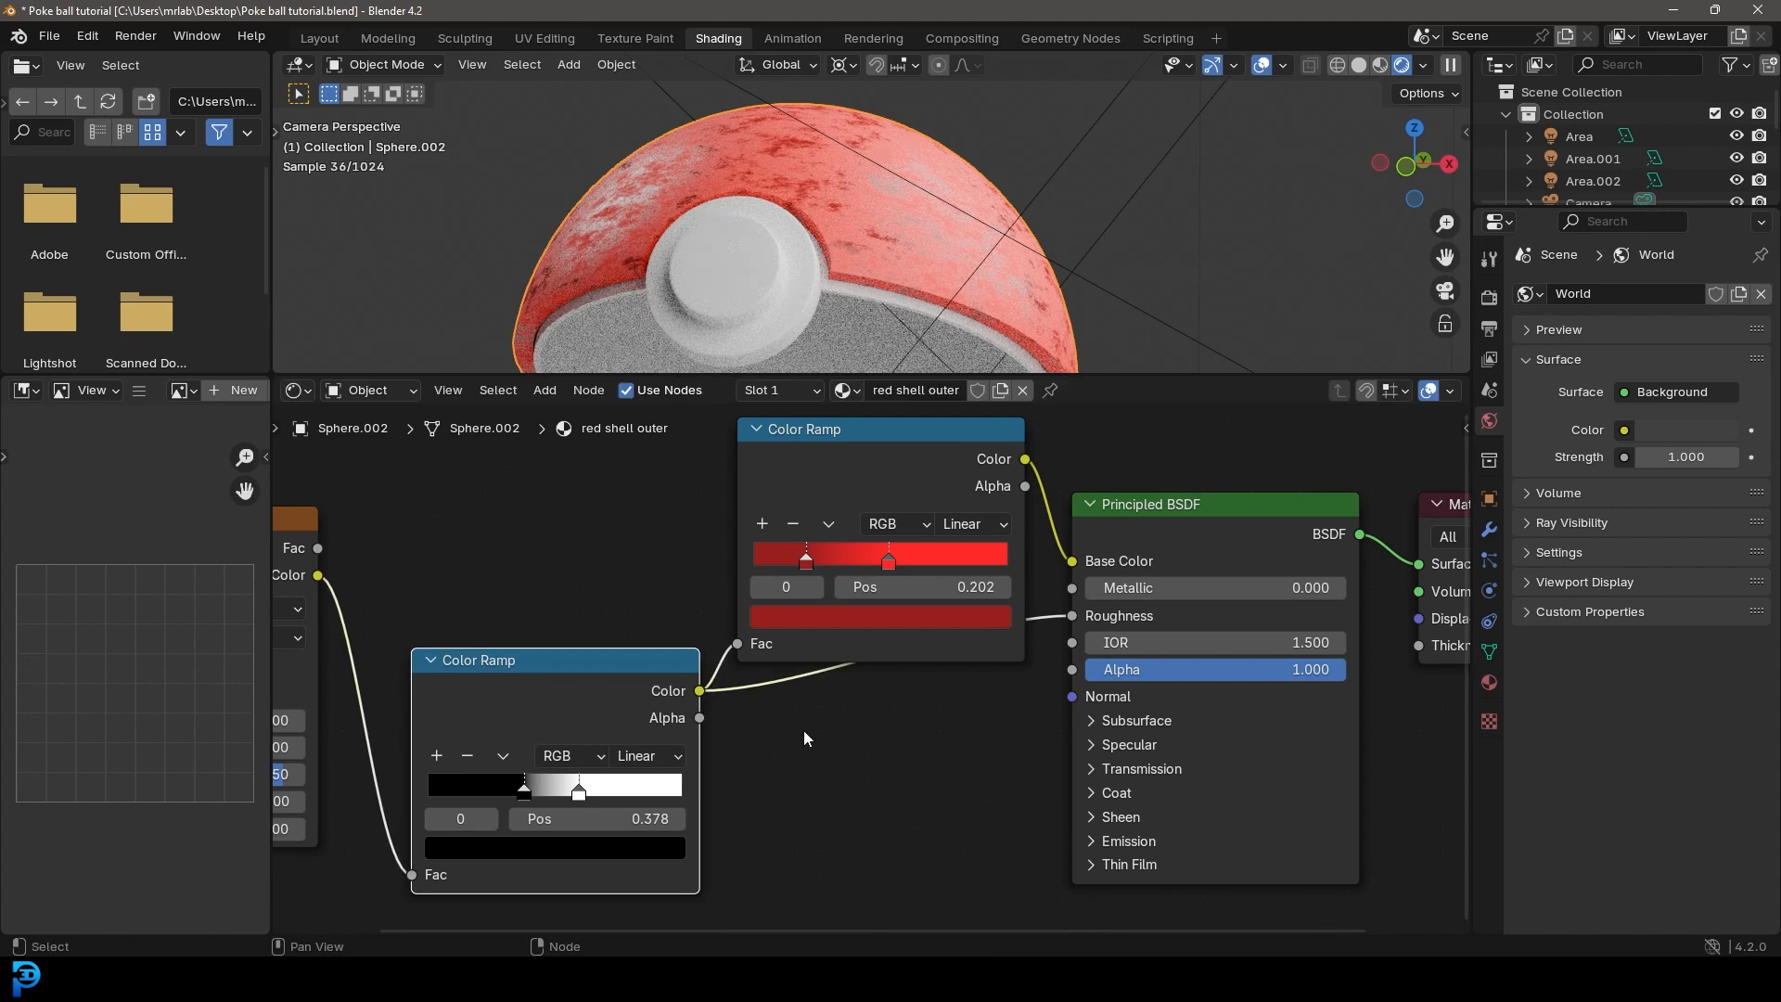
pyautogui.moveTo(892, 468); pyautogui.dragTo(827, 387)
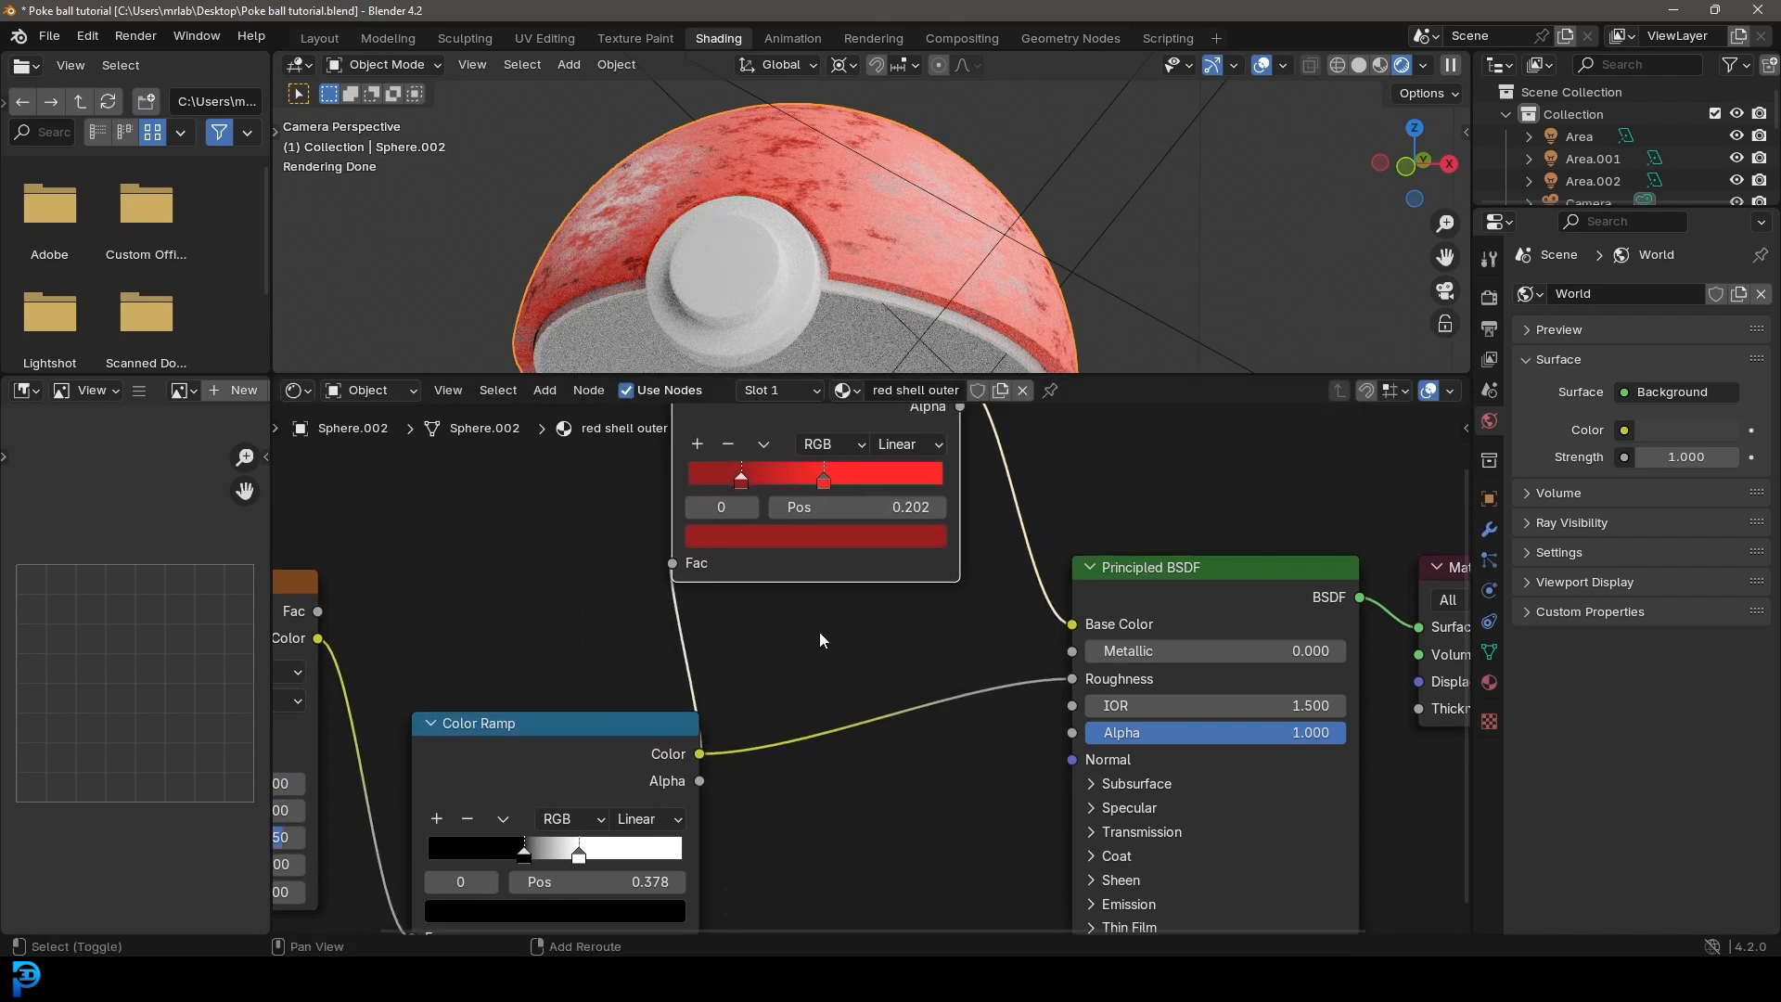
# Step: Add a Bump node below the second ramp, between the first Color Ramp and the Principled BSDF
pyautogui.hotkey('shift', 'a')
pyautogui.click(820, 631)
pyautogui.write('bump')
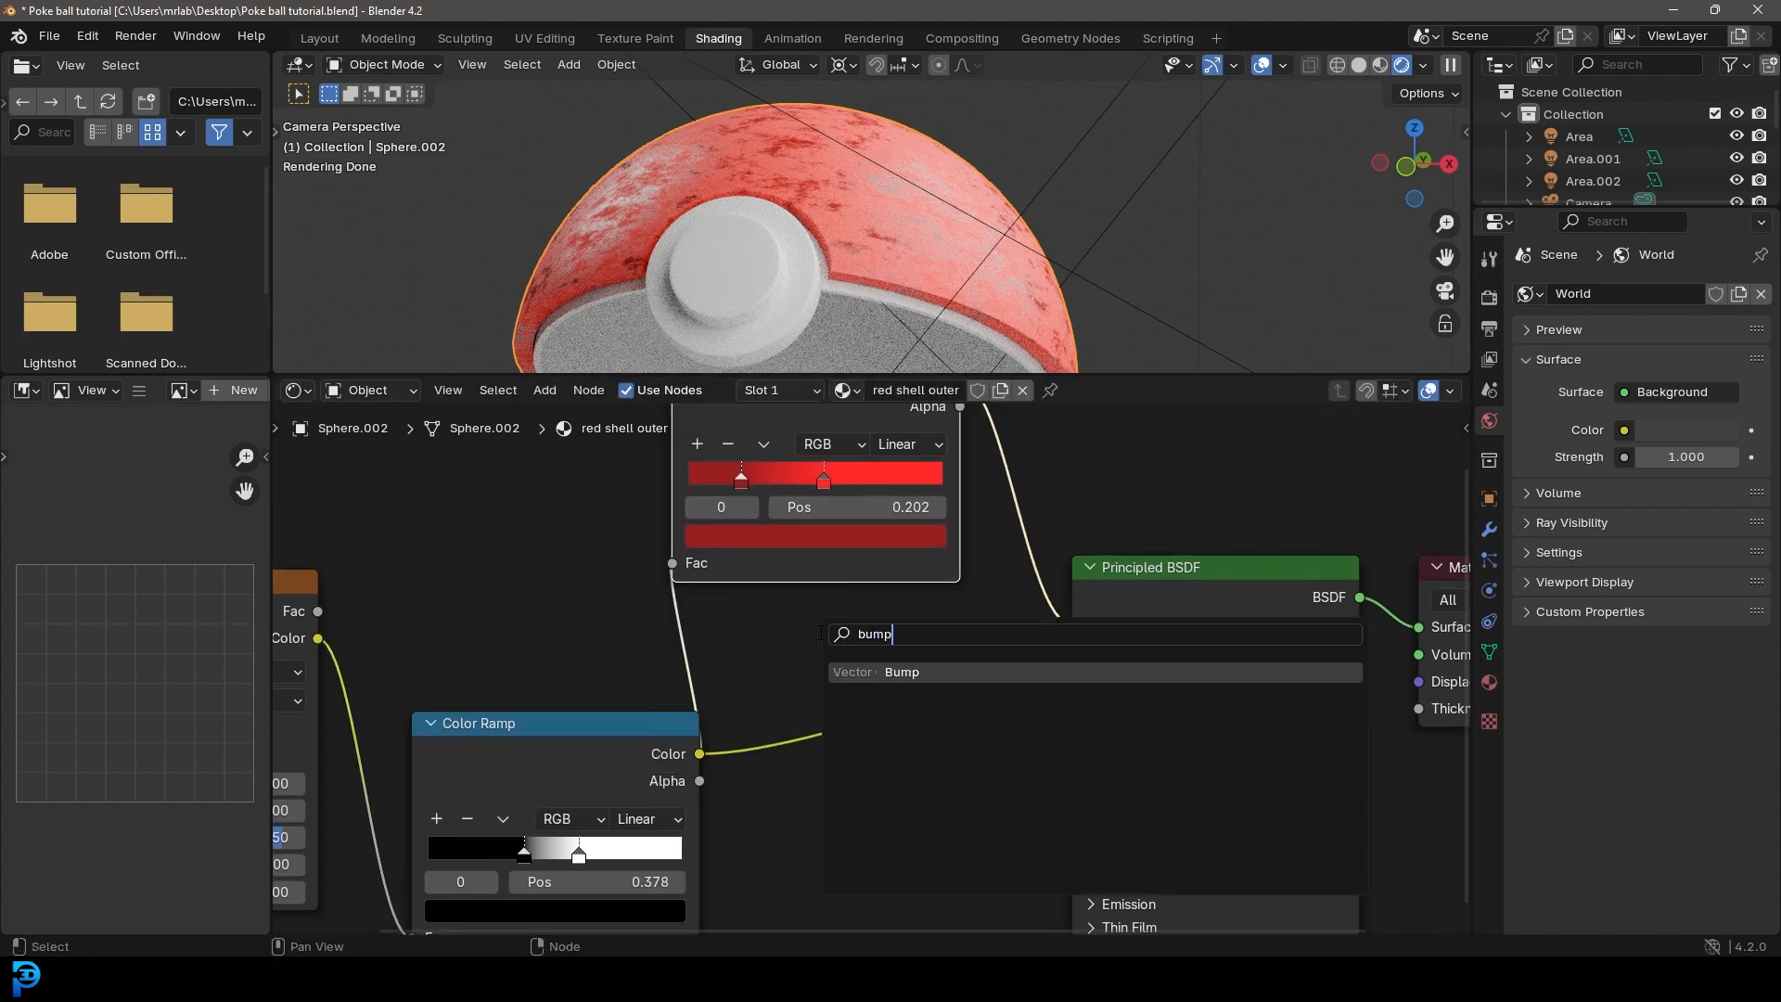
pyautogui.press('Return')
pyautogui.click(820, 769)
# Step: Link the first Color Ramp's color to the Bump height and the Bump normal to the Principled BSDF's Normal input
pyautogui.moveTo(764, 783); pyautogui.dragTo(695, 625, button='middle')
pyautogui.scroll(2, 695, 625)
pyautogui.moveTo(619, 592); pyautogui.dragTo(736, 642)
pyautogui.moveTo(759, 794); pyautogui.dragTo(759, 791)
pyautogui.moveTo(956, 659); pyautogui.dragTo(1073, 612)
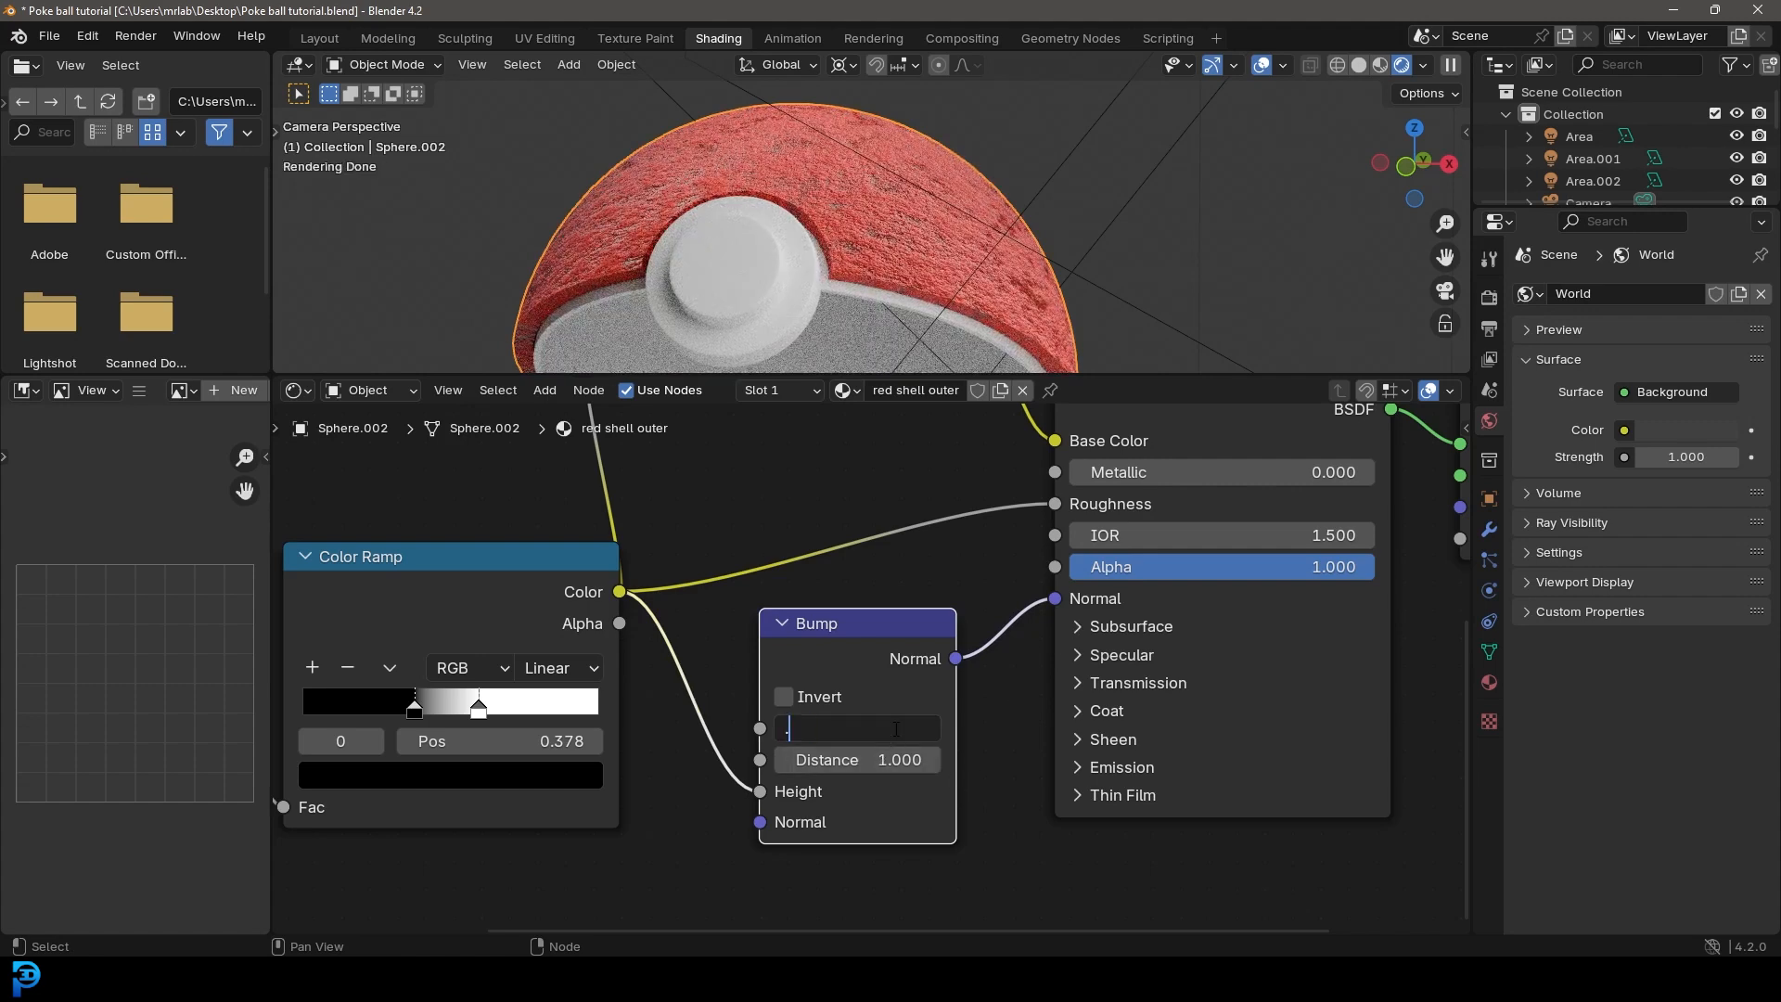
# Step: Set the Bump node's strength to 0.020
pyautogui.press('Return')
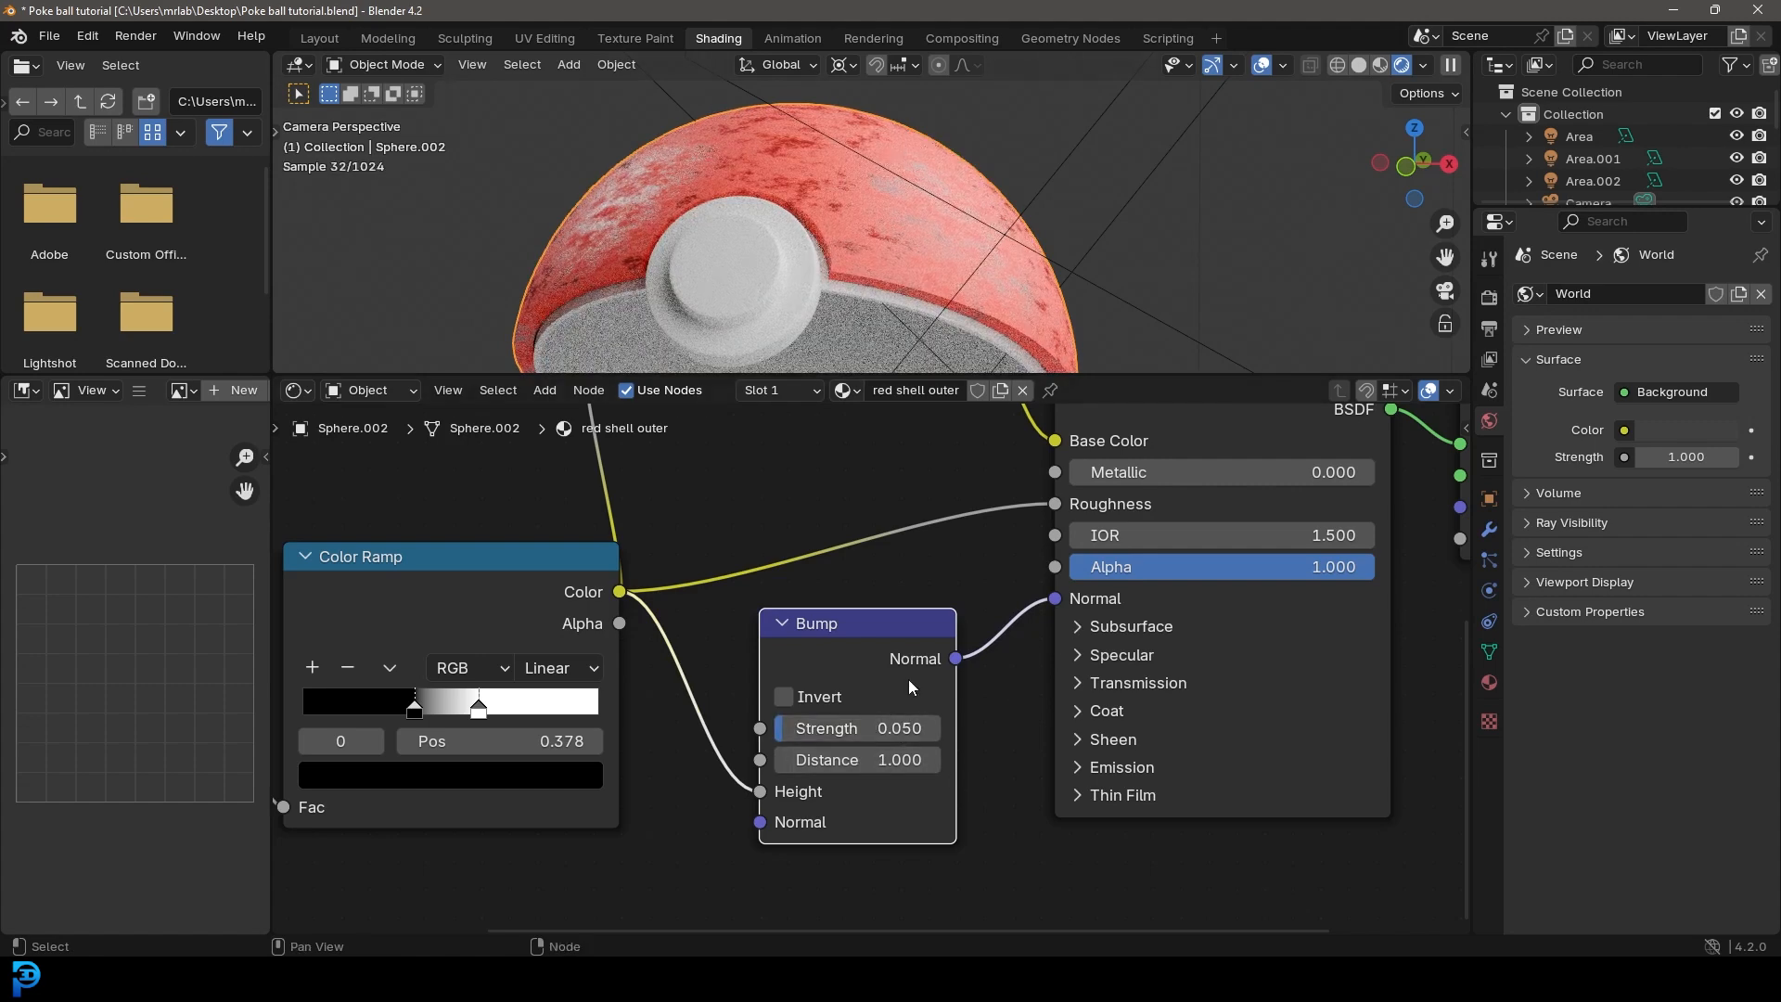
pyautogui.write('2')
pyautogui.press('Return')
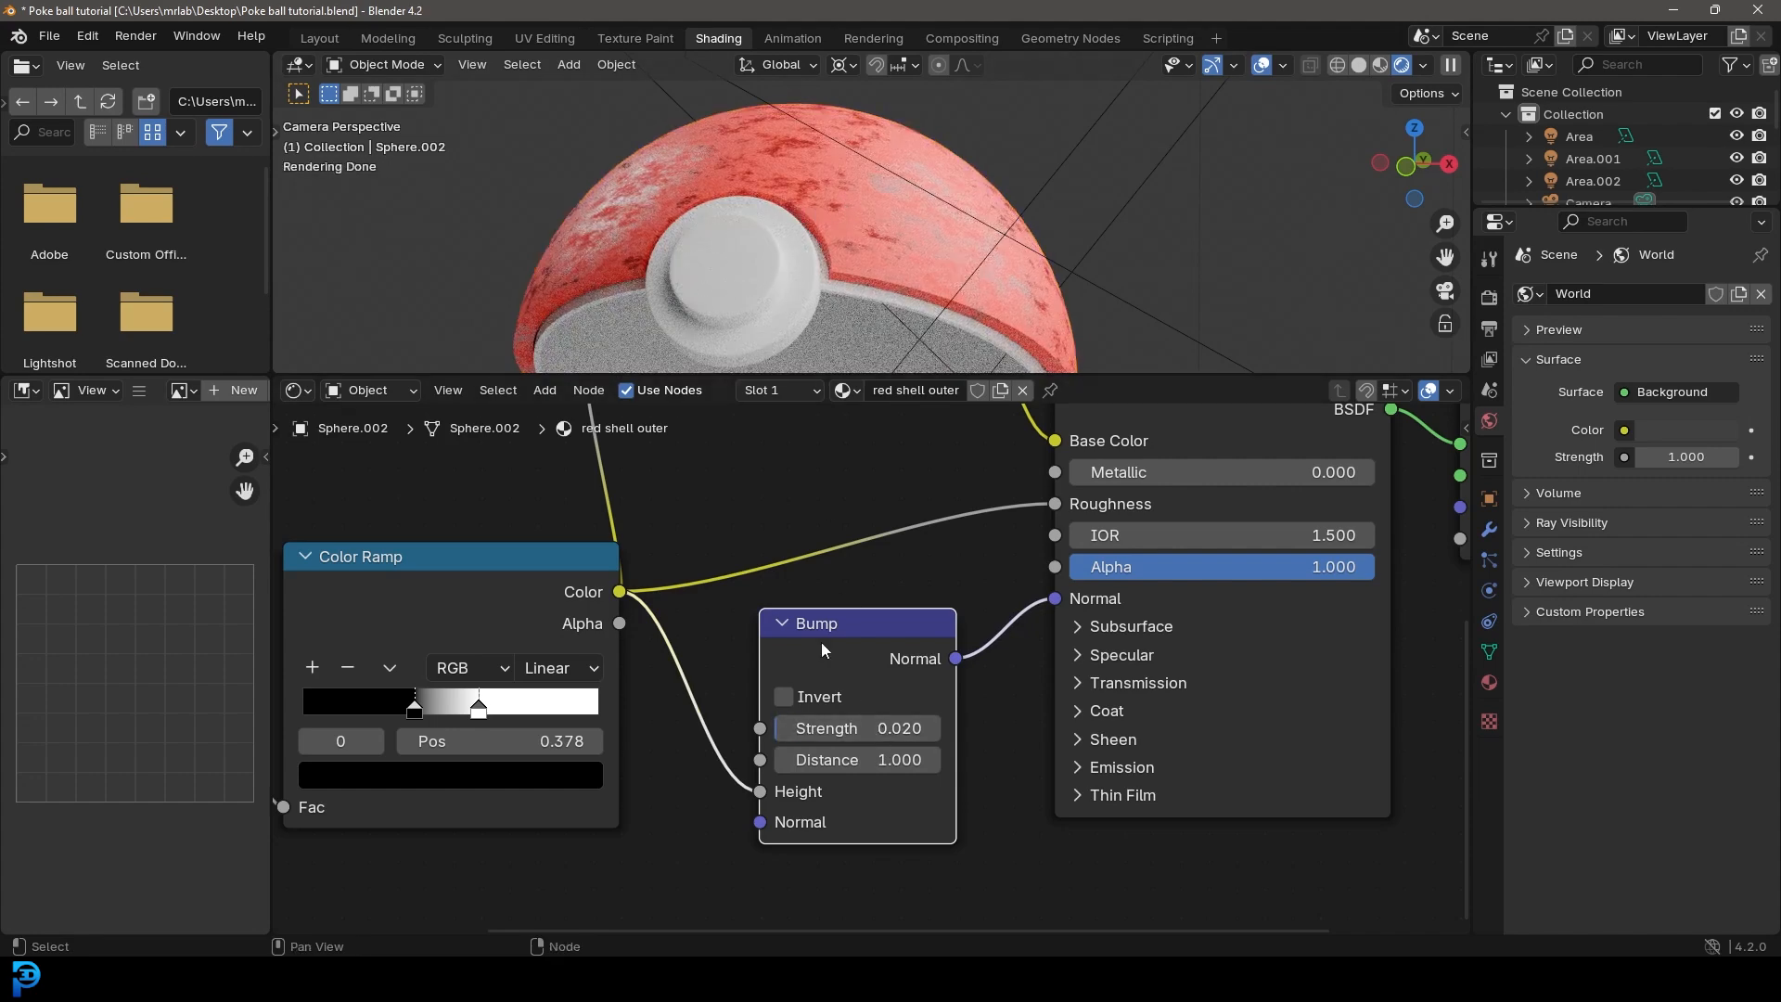
pyautogui.scroll(-3, 821, 642)
pyautogui.scroll(-3, 804, 319)
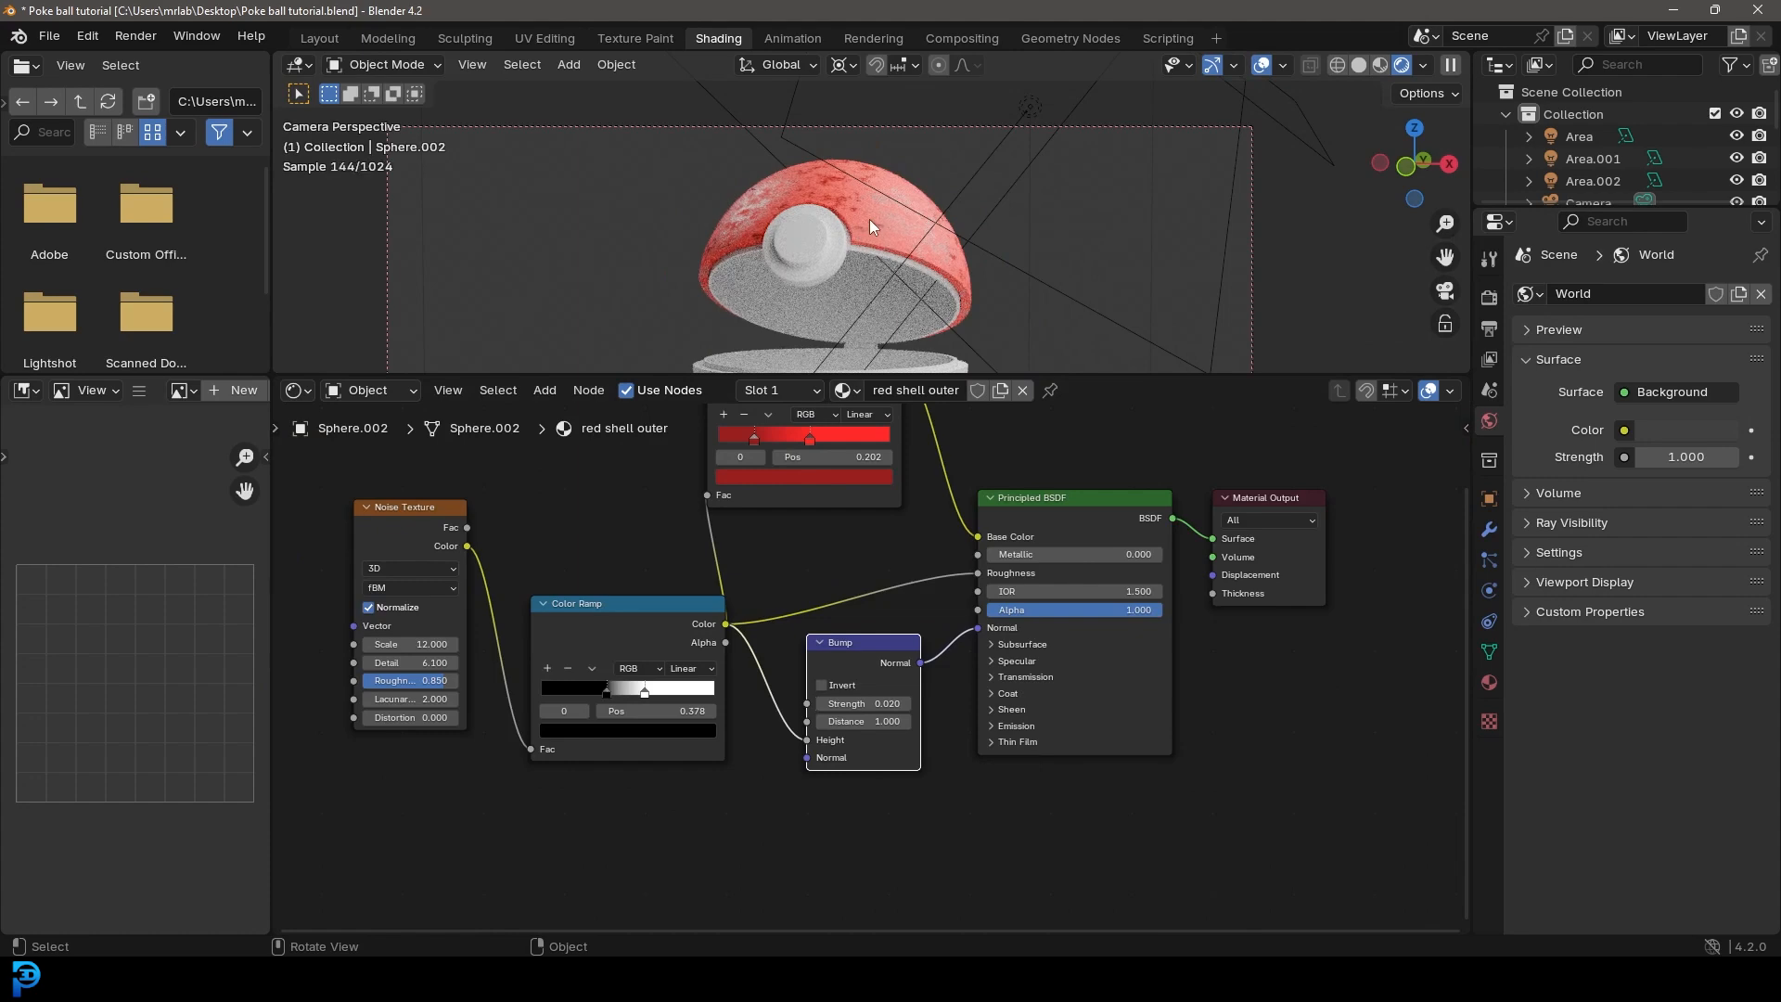
# Step: Duplicate the Principled BSDF, place the copy below the original and set its metallic value to 1.000
pyautogui.scroll(6, 870, 219)
pyautogui.moveTo(1298, 424); pyautogui.dragTo(999, 565, button='middle')
pyautogui.click(989, 544)
pyautogui.scroll(-3, 989, 552)
pyautogui.click(793, 515)
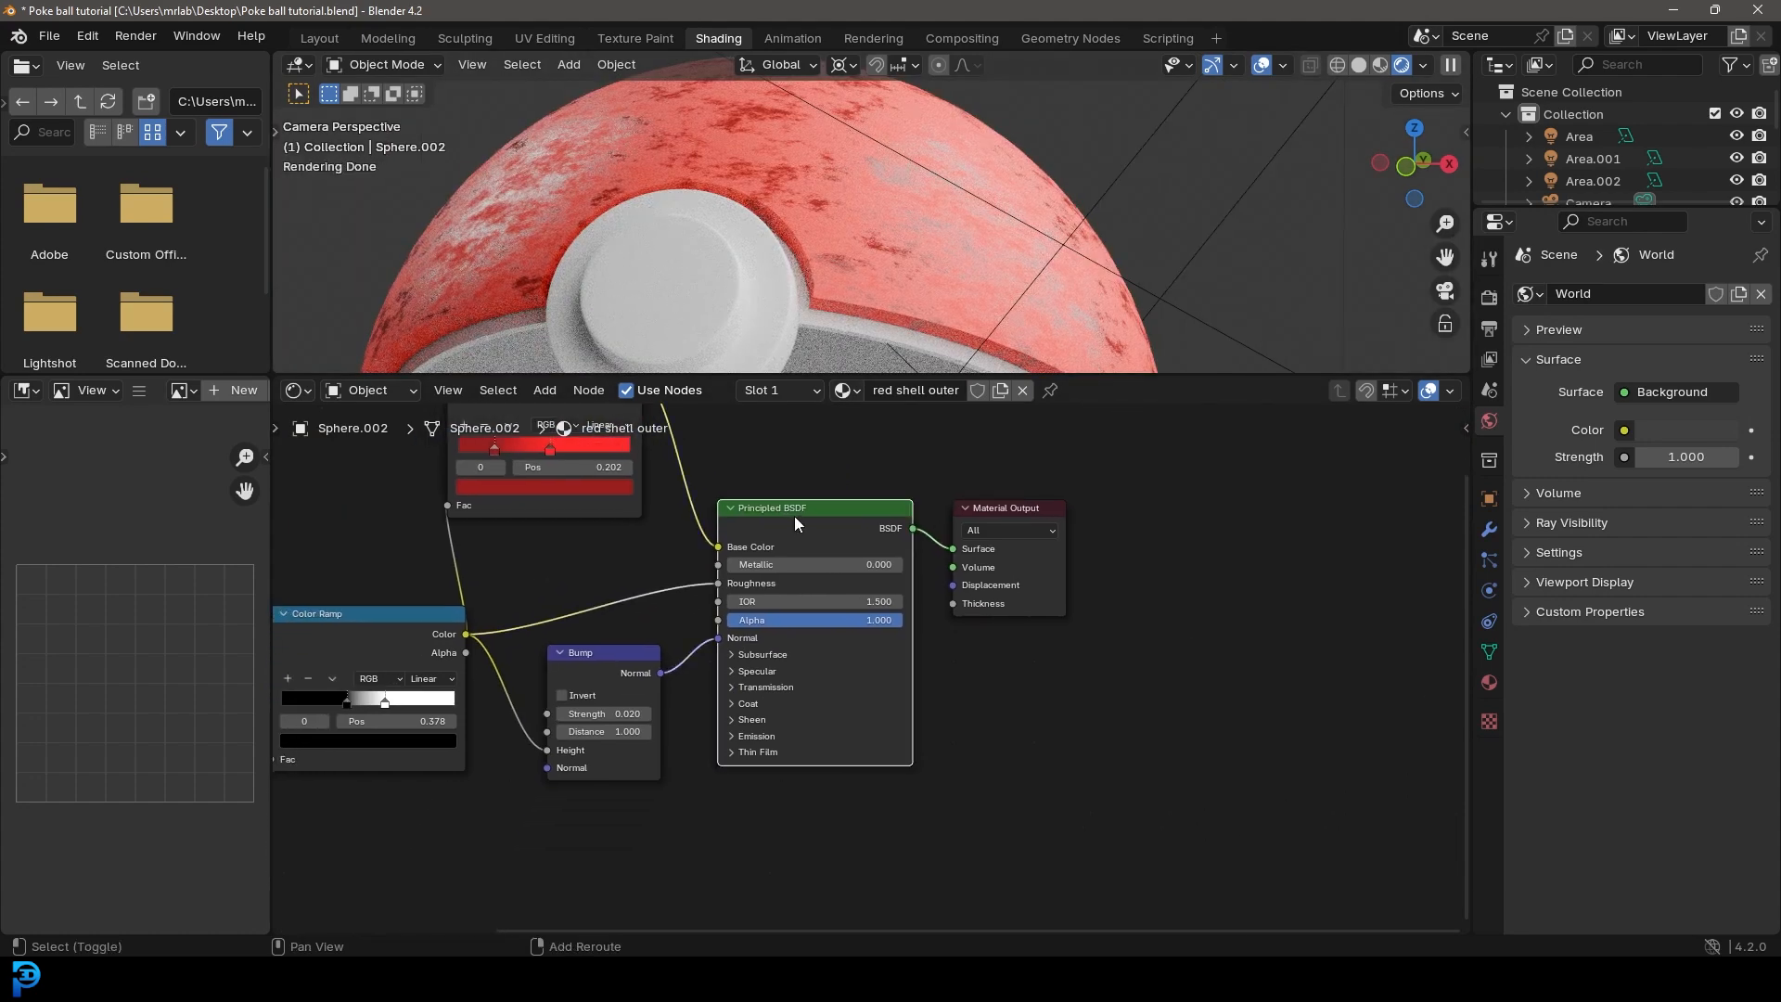
pyautogui.hotkey('shift', 'd')
pyautogui.click(792, 795)
pyautogui.moveTo(892, 833); pyautogui.dragTo(896, 606, button='middle')
pyautogui.scroll(3, 896, 605)
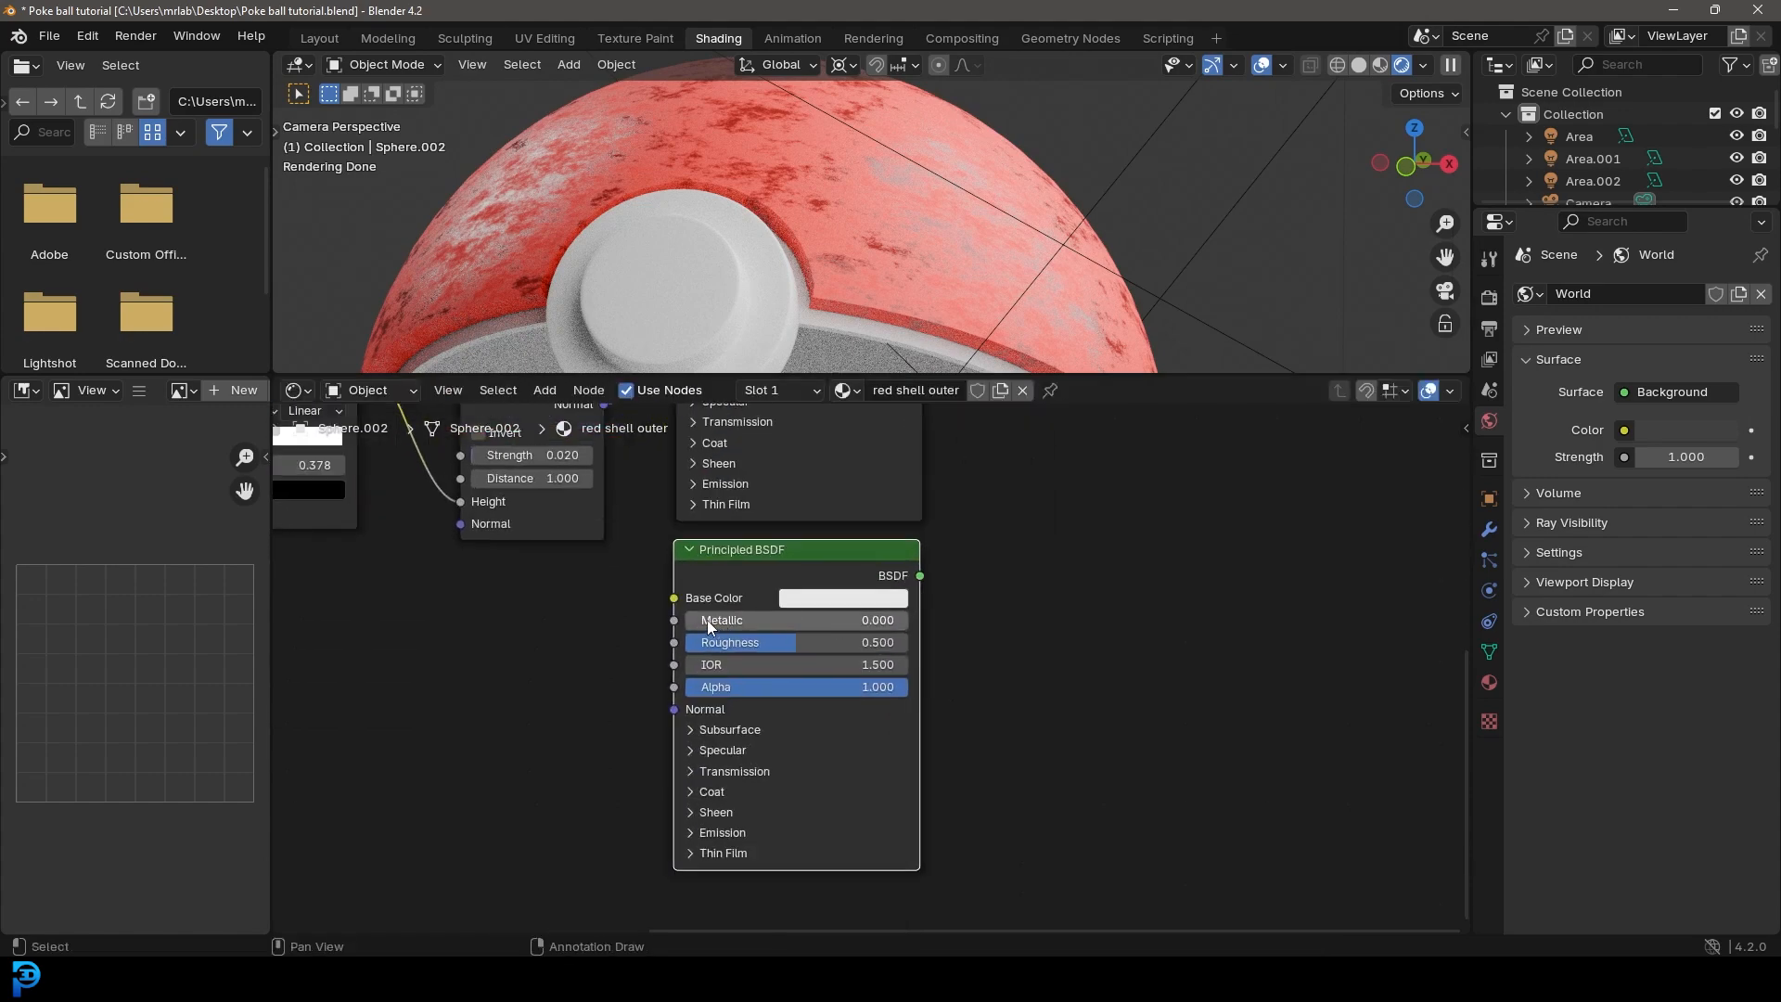
pyautogui.moveTo(995, 580); pyautogui.dragTo(986, 604, button='middle')
# Step: Move the Material Output farther out and insert a Mix Shader between it and the original Principled BSDF
pyautogui.scroll(-4, 1002, 565)
pyautogui.moveTo(1025, 487); pyautogui.dragTo(859, 707, button='middle')
pyautogui.scroll(2, 861, 640)
pyautogui.moveTo(881, 526); pyautogui.dragTo(1197, 565)
pyautogui.hotkey('shift', 'a')
pyautogui.click(887, 505)
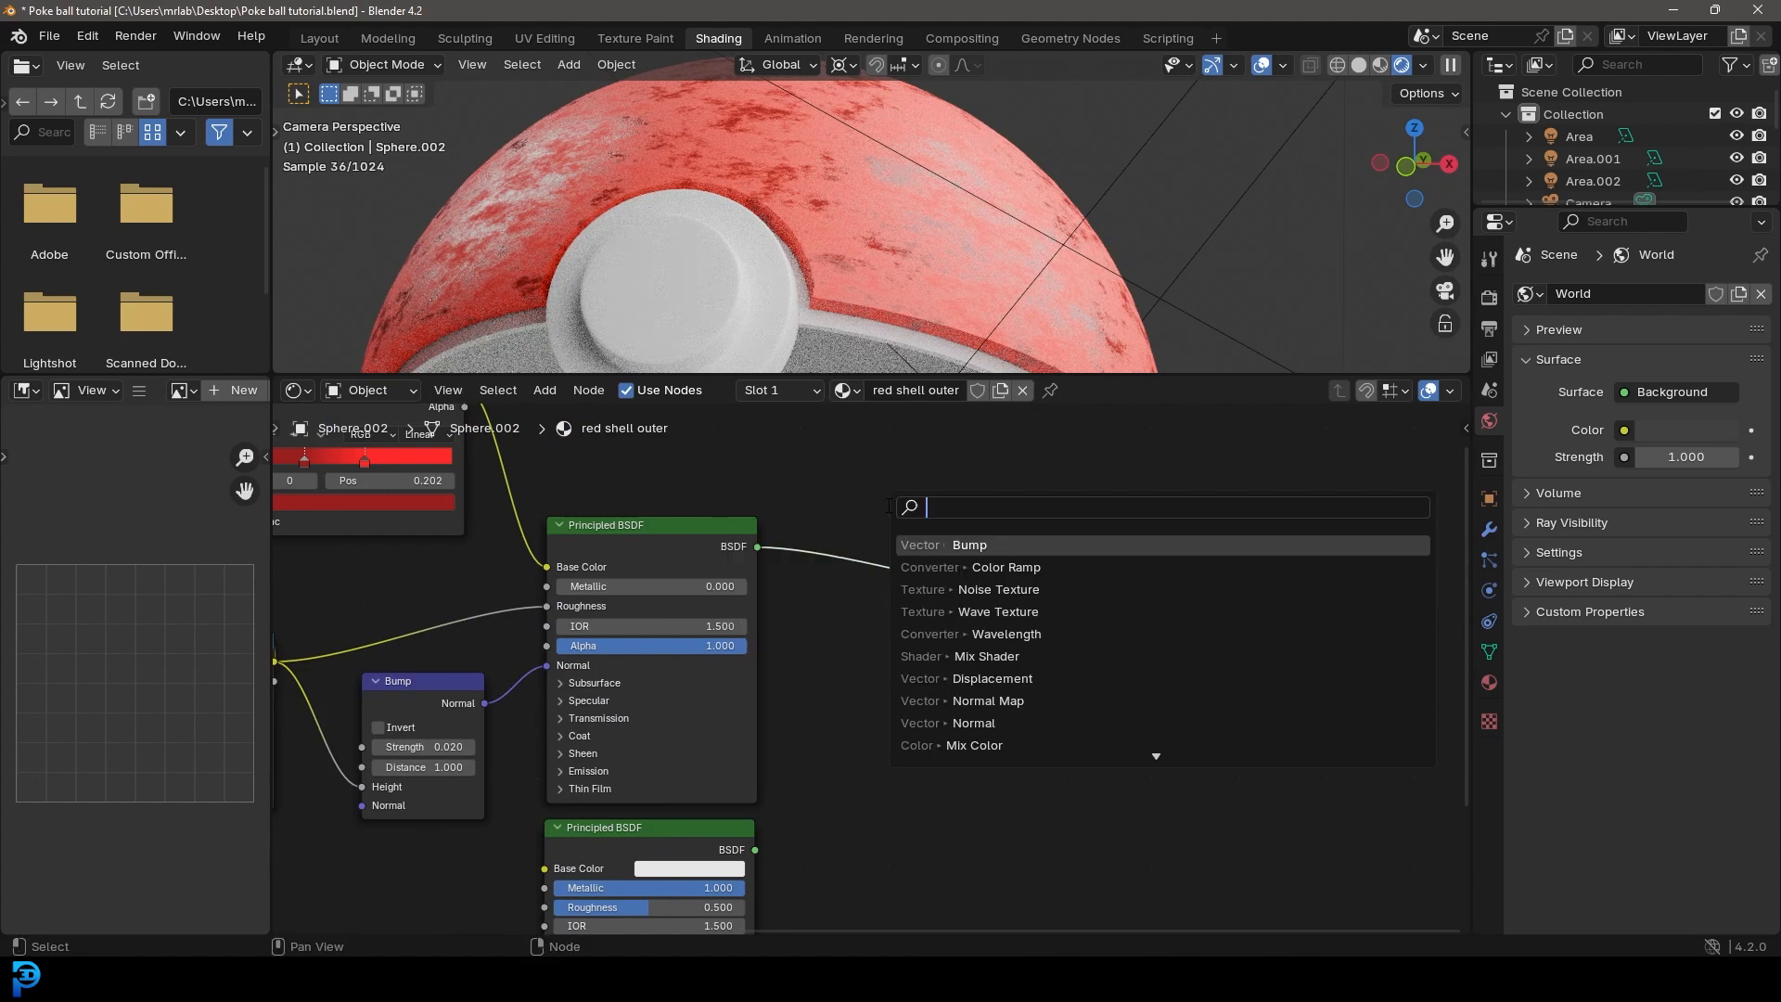
pyautogui.write('mix')
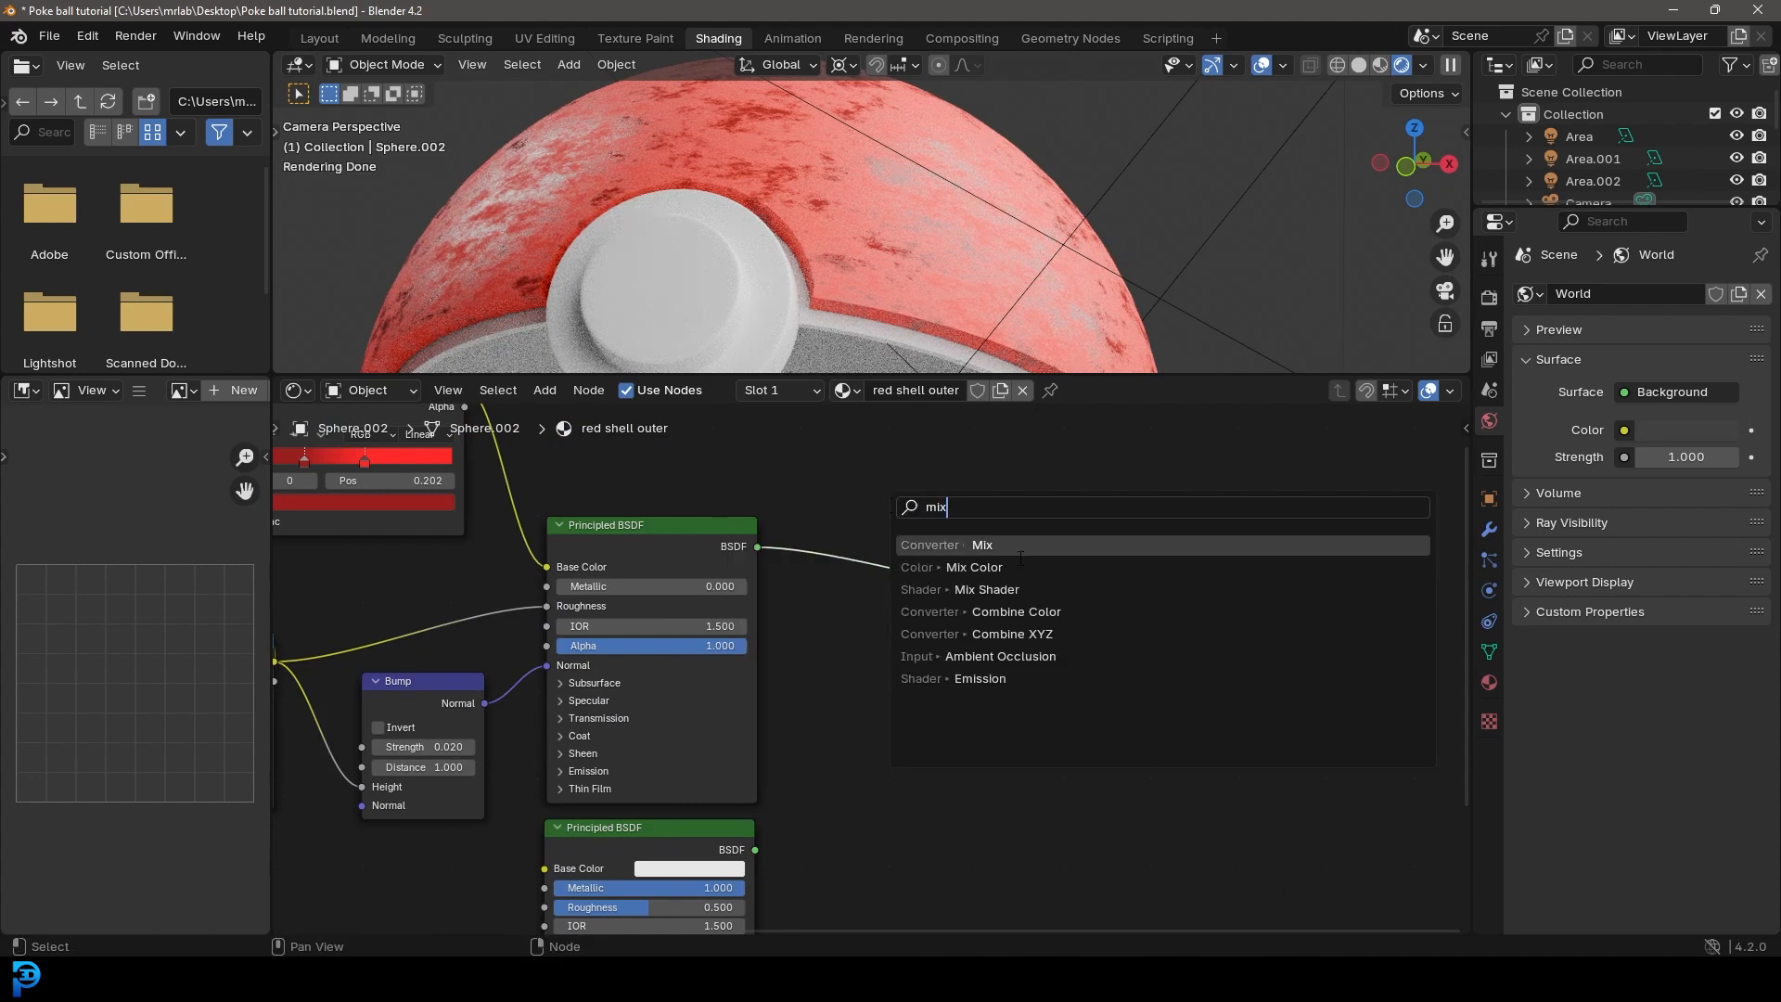
pyautogui.click(986, 589)
pyautogui.click(923, 613)
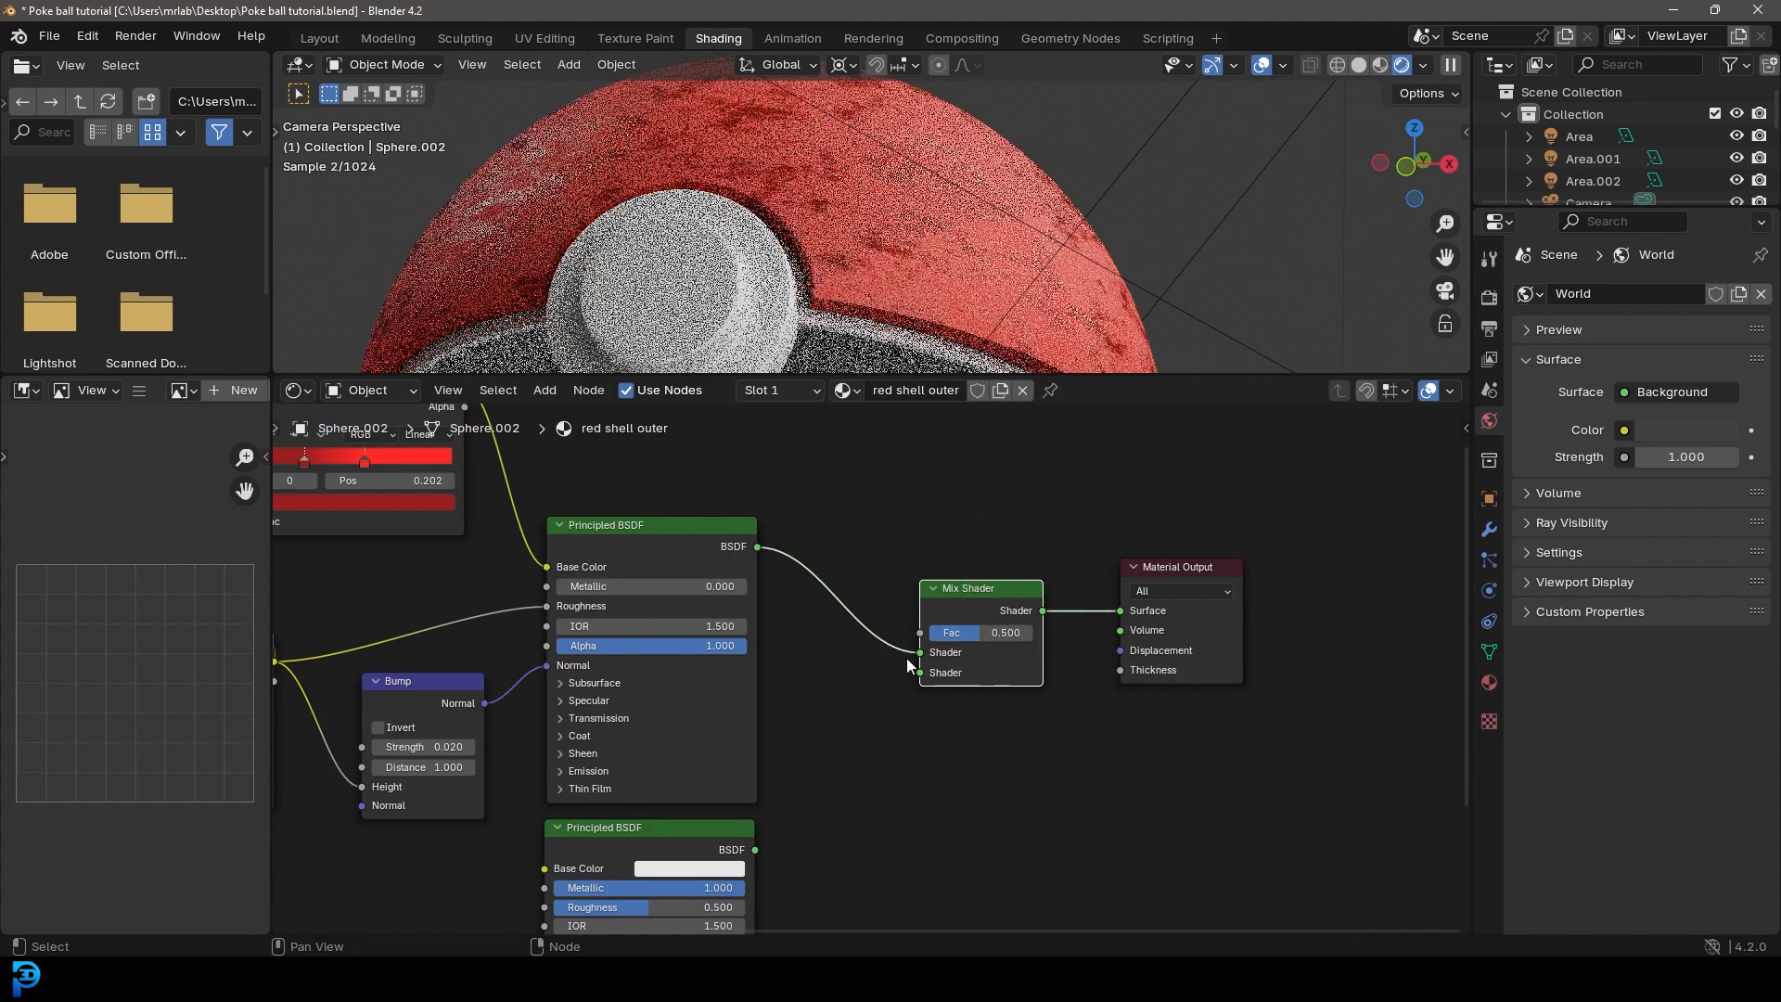
# Step: Link the duplicated Principled BSDF to the Mix Shader's second Shader input
pyautogui.moveTo(794, 815); pyautogui.dragTo(761, 778, button='middle')
pyautogui.scroll(1, 762, 779)
pyautogui.moveTo(710, 822); pyautogui.dragTo(901, 741)
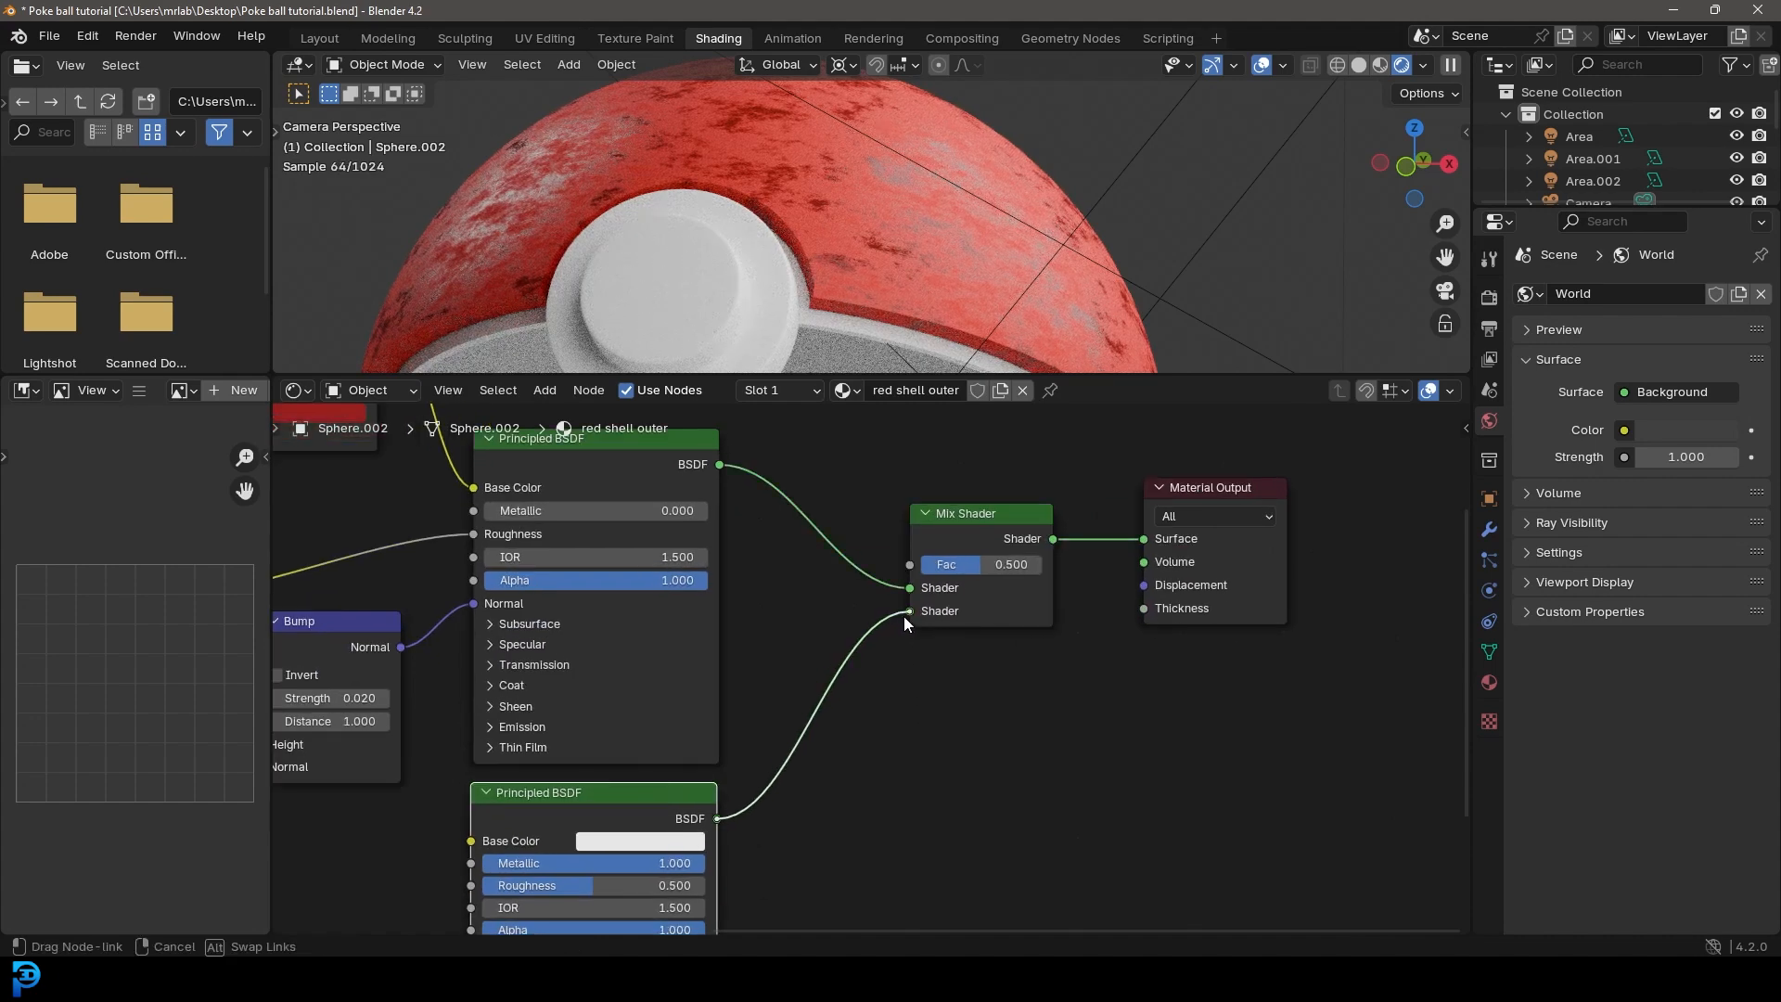
pyautogui.moveTo(903, 615); pyautogui.dragTo(905, 616)
# Step: Set the metallic Principled BSDF's roughness to 0.076
pyautogui.moveTo(968, 540); pyautogui.dragTo(954, 575)
pyautogui.scroll(2, 954, 575)
pyautogui.moveTo(692, 759); pyautogui.dragTo(593, 761)
# Step: Duplicate the first Color Ramp below itself and feed the copy's Fac input from the Noise Texture's Fac output
pyautogui.scroll(-5, 1002, 593)
pyautogui.moveTo(929, 572); pyautogui.dragTo(1002, 698, button='middle')
pyautogui.moveTo(383, 591); pyautogui.dragTo(553, 631, button='middle')
pyautogui.moveTo(507, 624); pyautogui.dragTo(570, 631)
pyautogui.scroll(-1, 567, 603)
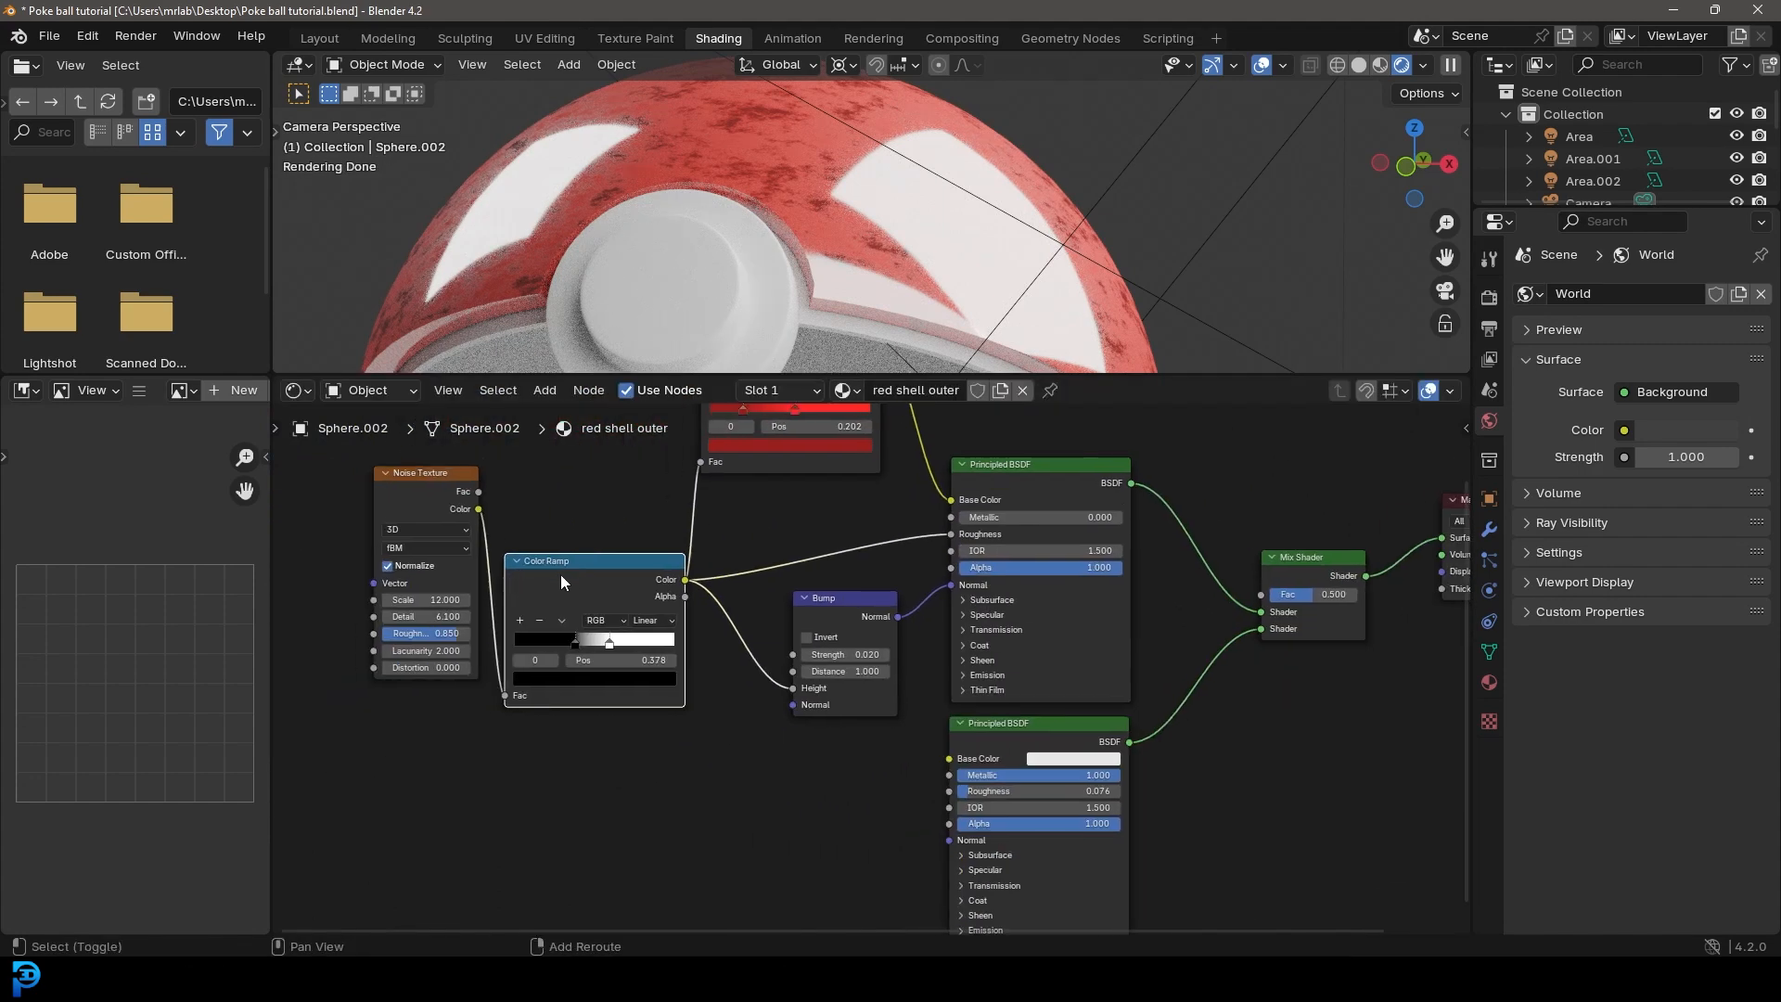
pyautogui.hotkey('shift', 'd')
pyautogui.click(558, 739)
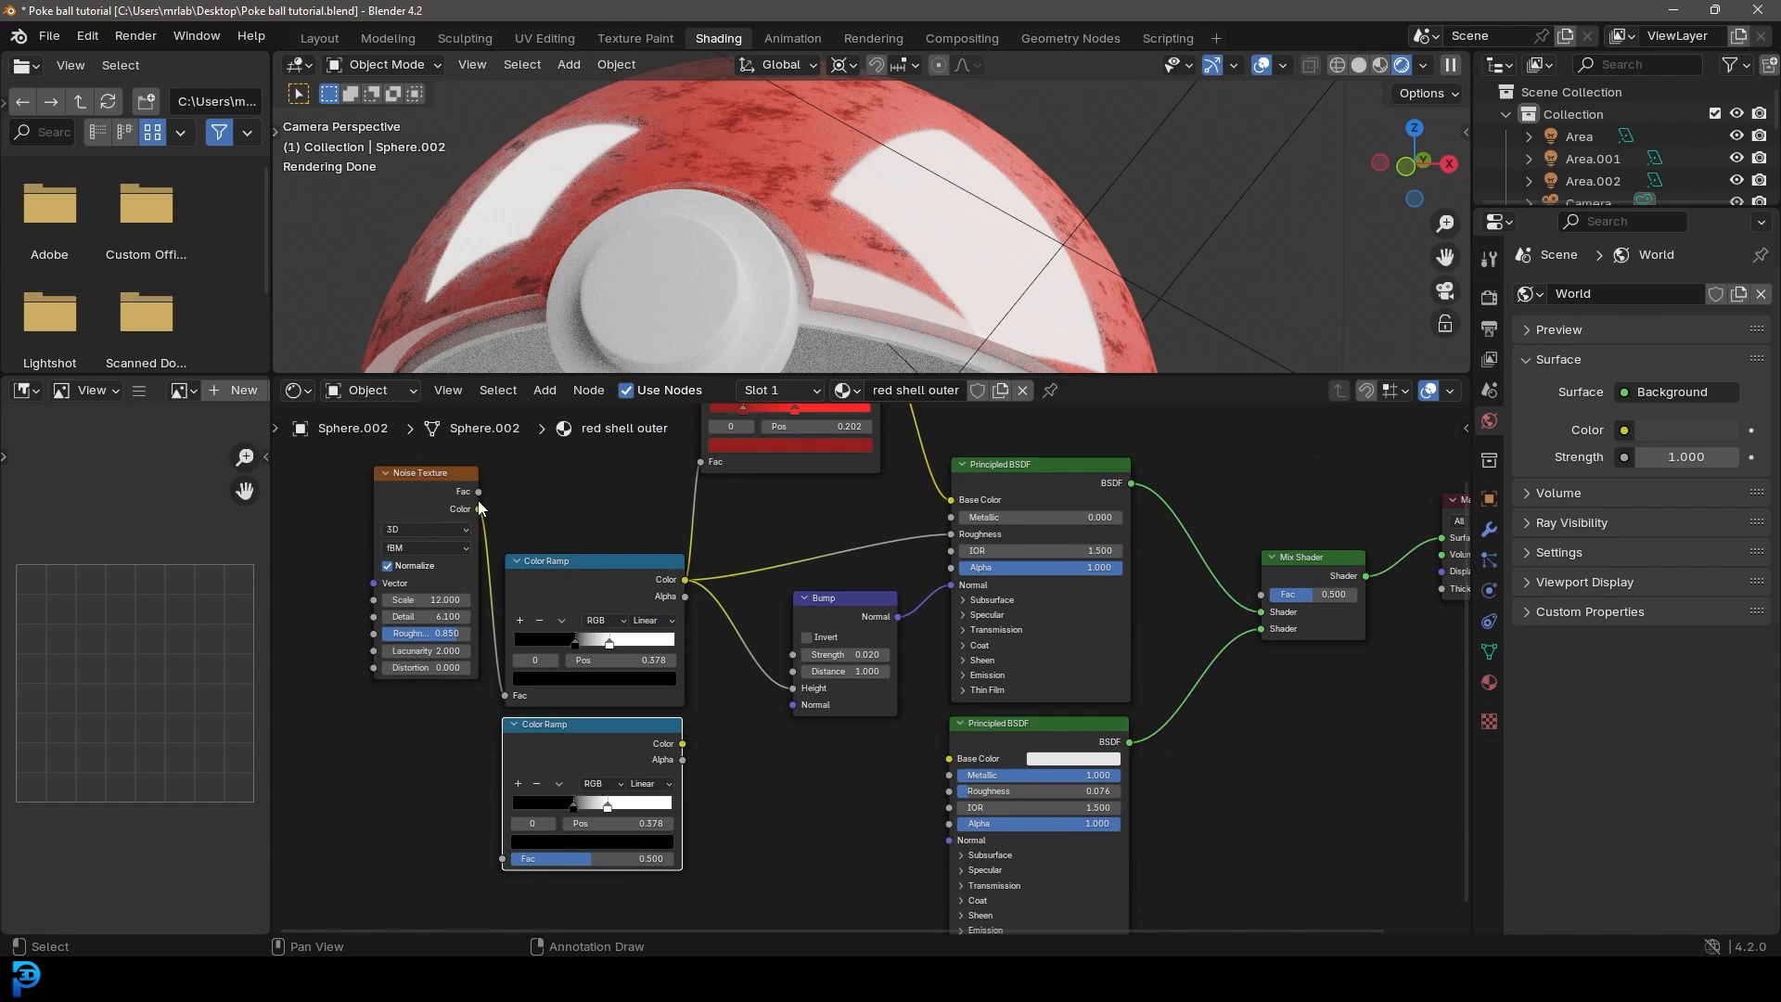
pyautogui.moveTo(480, 492); pyautogui.dragTo(506, 855)
# Step: Link the duplicated Color Ramp's color output to the Mix Shader's Fac input
pyautogui.moveTo(791, 749); pyautogui.dragTo(660, 731, button='middle')
pyautogui.scroll(1, 660, 732)
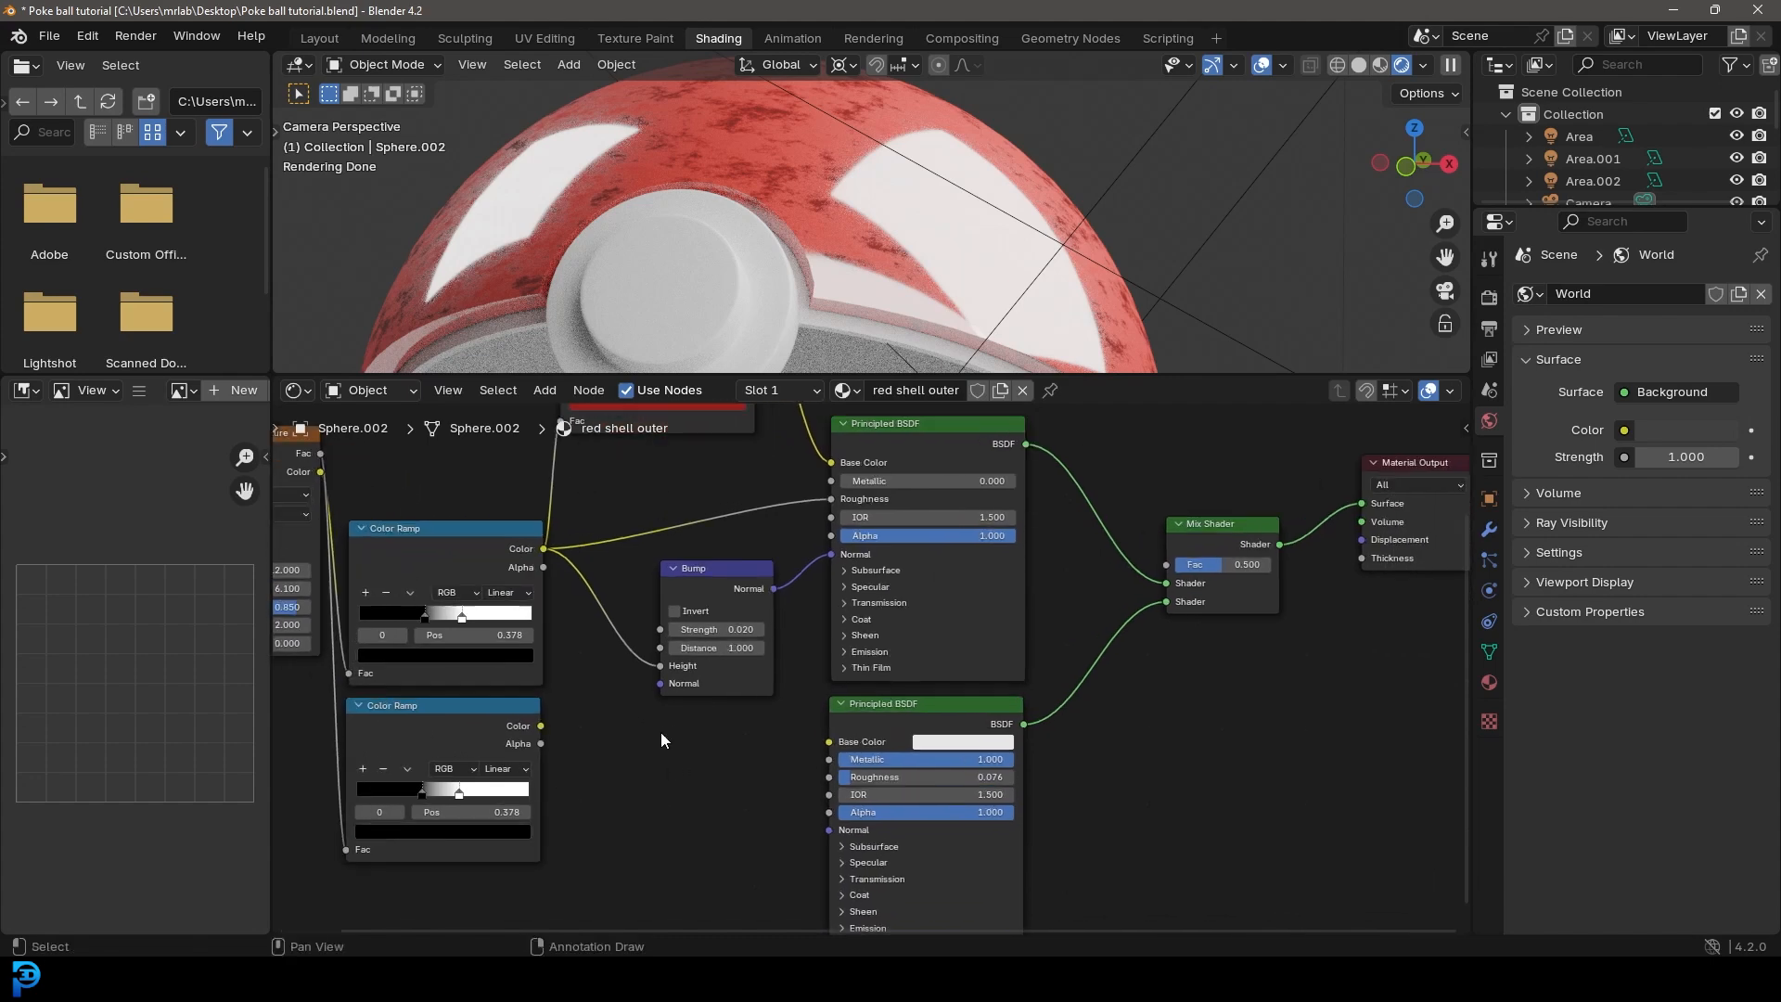
pyautogui.moveTo(538, 728); pyautogui.dragTo(1167, 566)
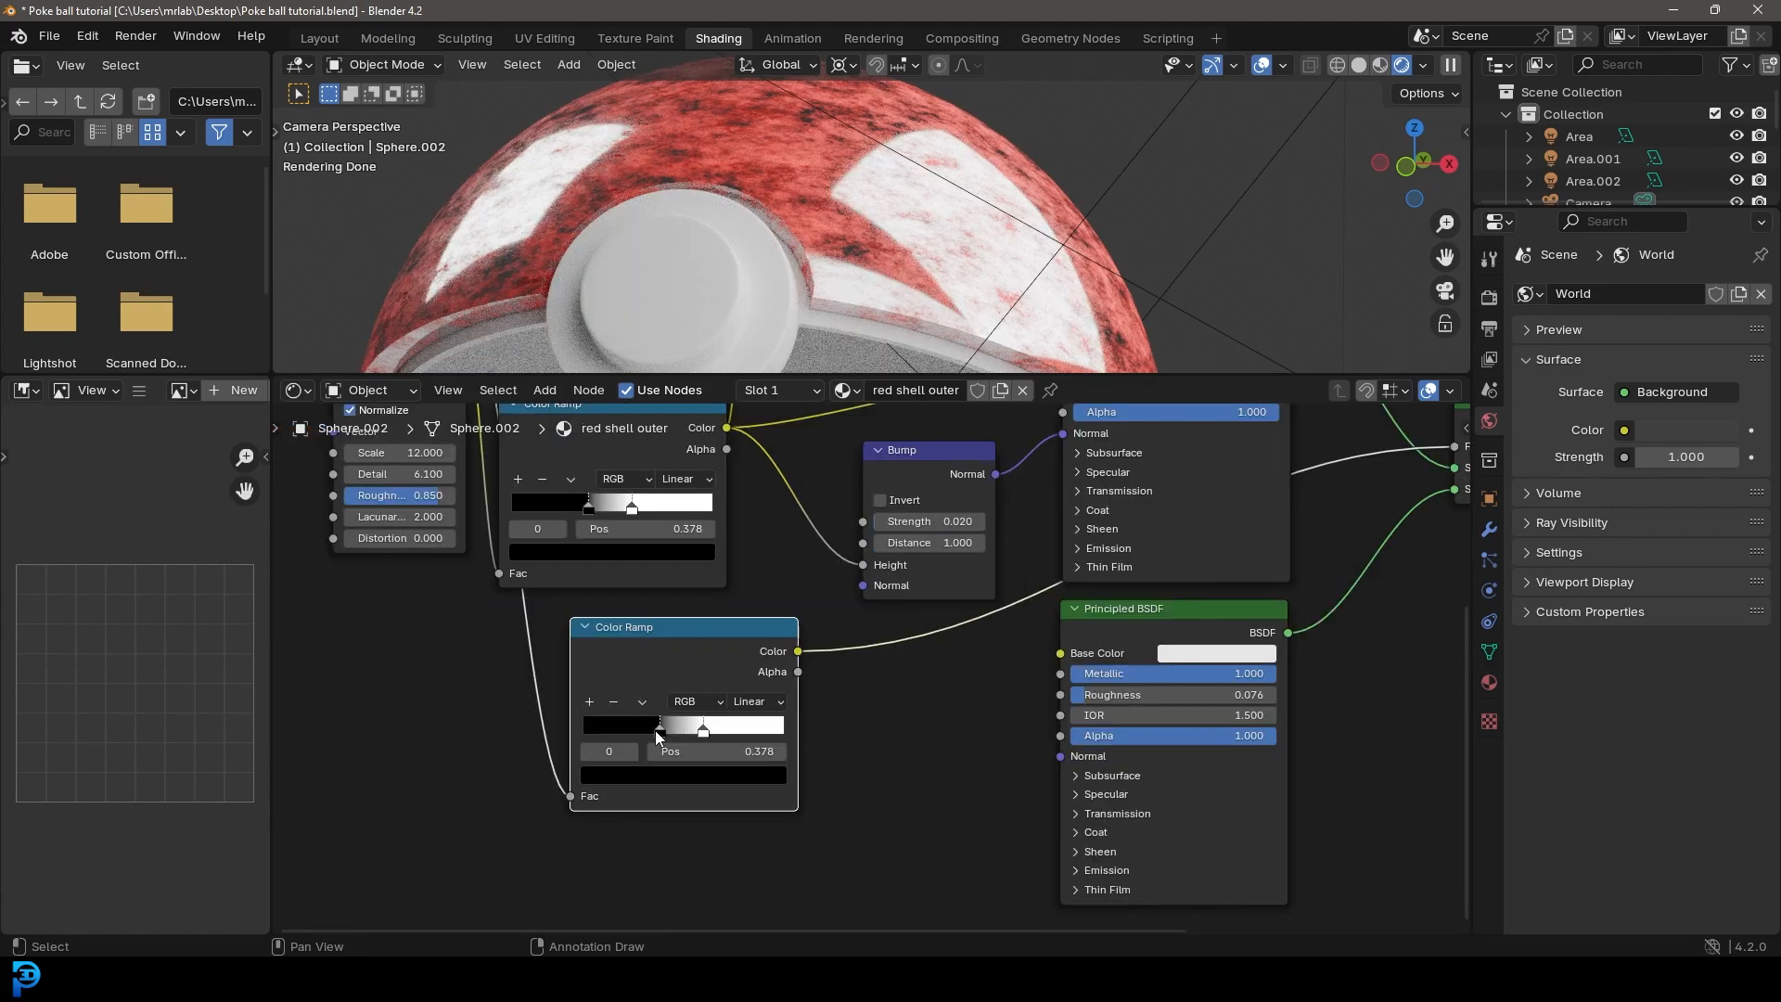
# Step: Tighten the duplicated Color Ramp's stops into a sharper mask, with the black stop at 0.542, and check the shell's scratches
pyautogui.moveTo(655, 730)
pyautogui.mouseDown()
pyautogui.moveTo(671, 732)
pyautogui.moveTo(598, 733)
pyautogui.moveTo(627, 735)
pyautogui.mouseUp()
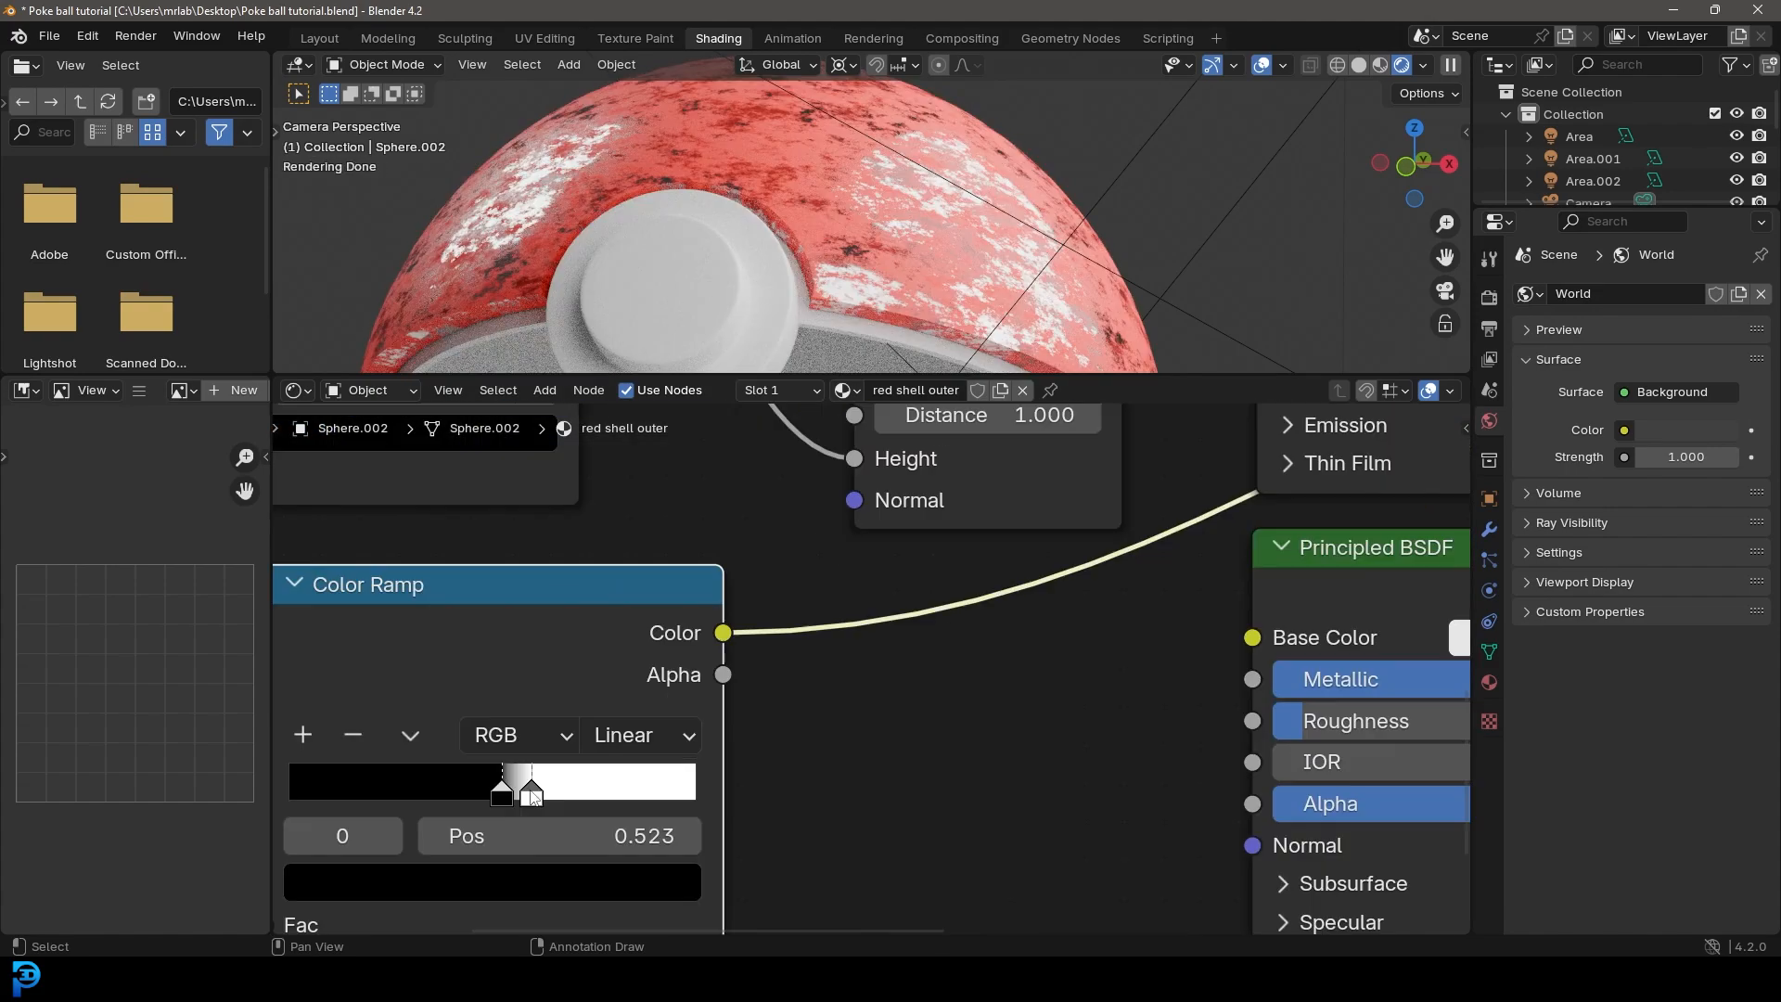
pyautogui.moveTo(531, 789); pyautogui.dragTo(557, 790)
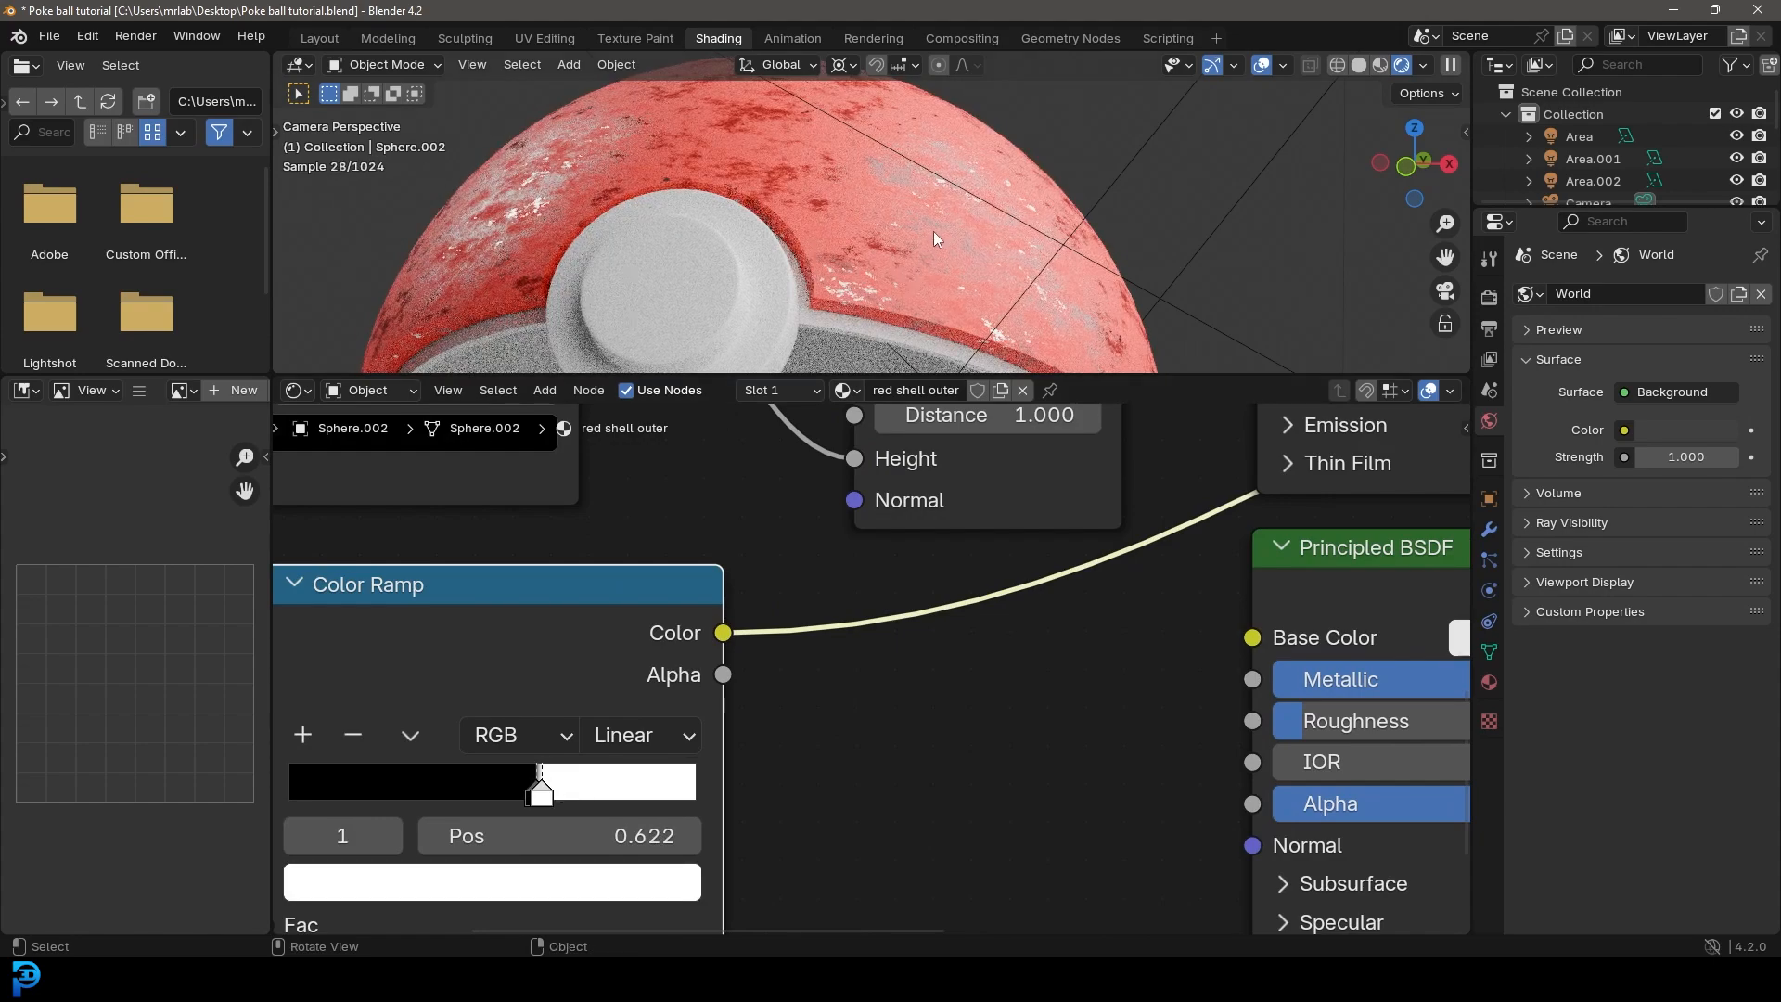
pyautogui.moveTo(933, 230); pyautogui.dragTo(946, 243, button='middle')
pyautogui.scroll(10, 959, 258)
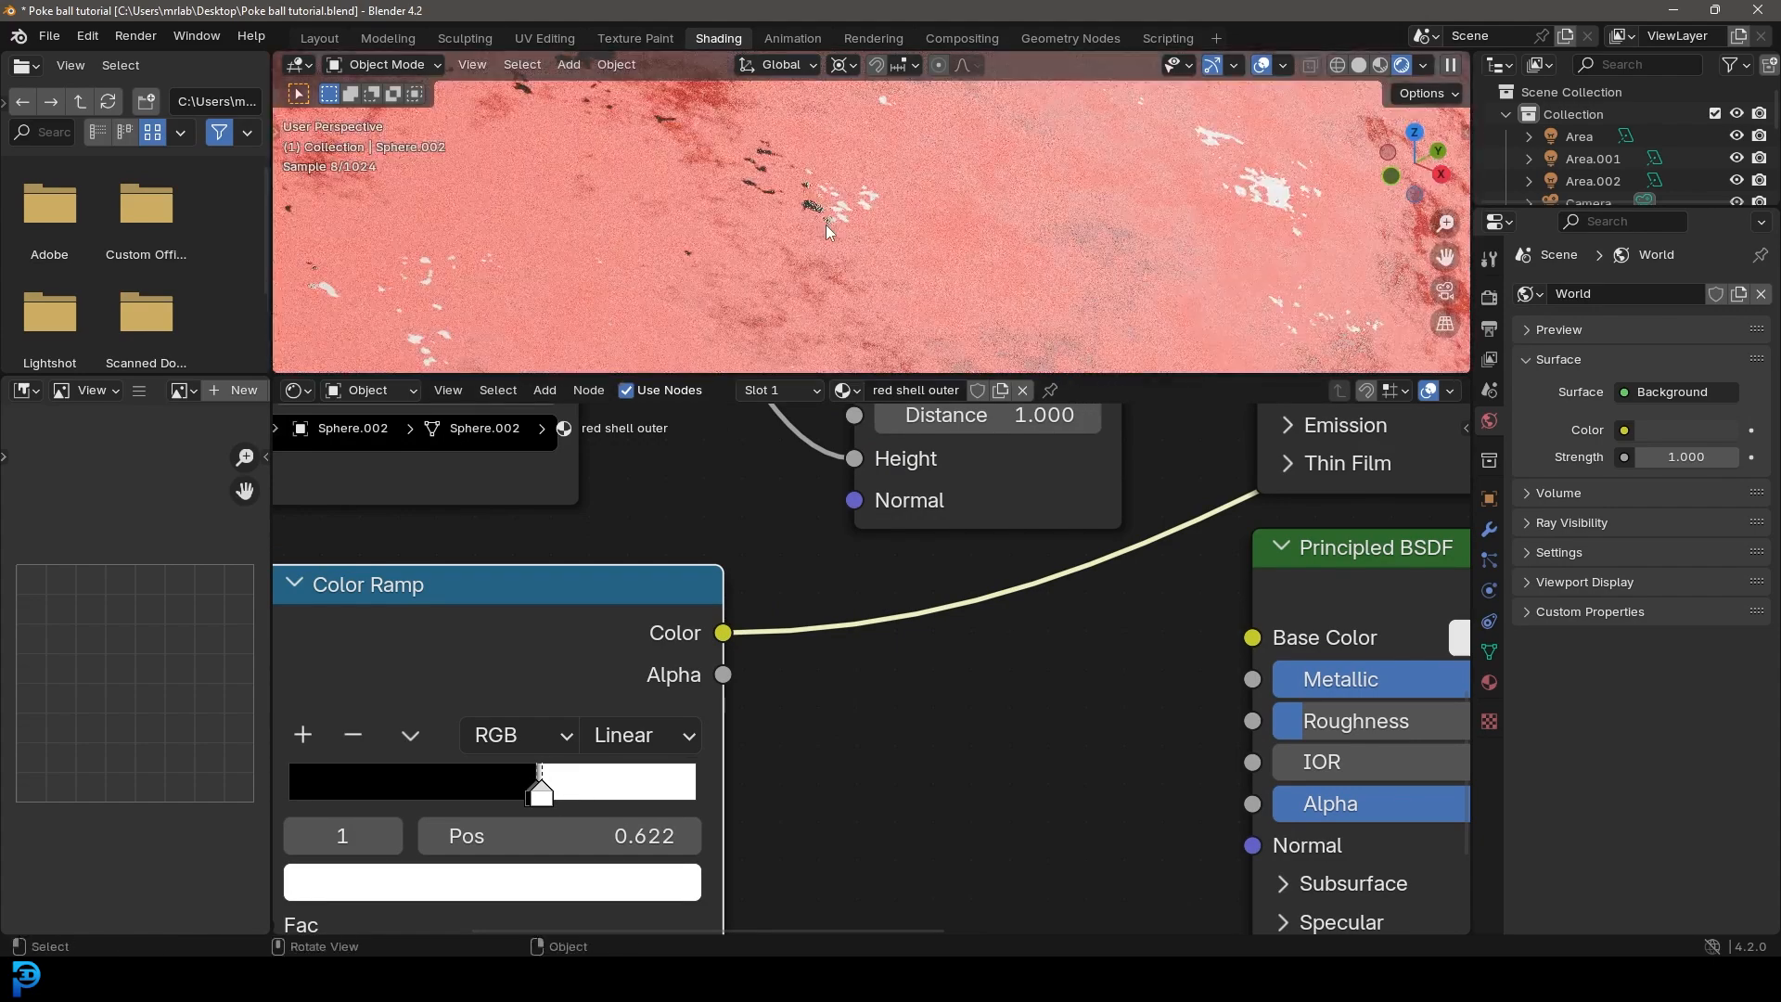
pyautogui.scroll(2, 522, 788)
pyautogui.moveTo(521, 787); pyautogui.dragTo(642, 722, button='middle')
pyautogui.moveTo(659, 737); pyautogui.dragTo(622, 742)
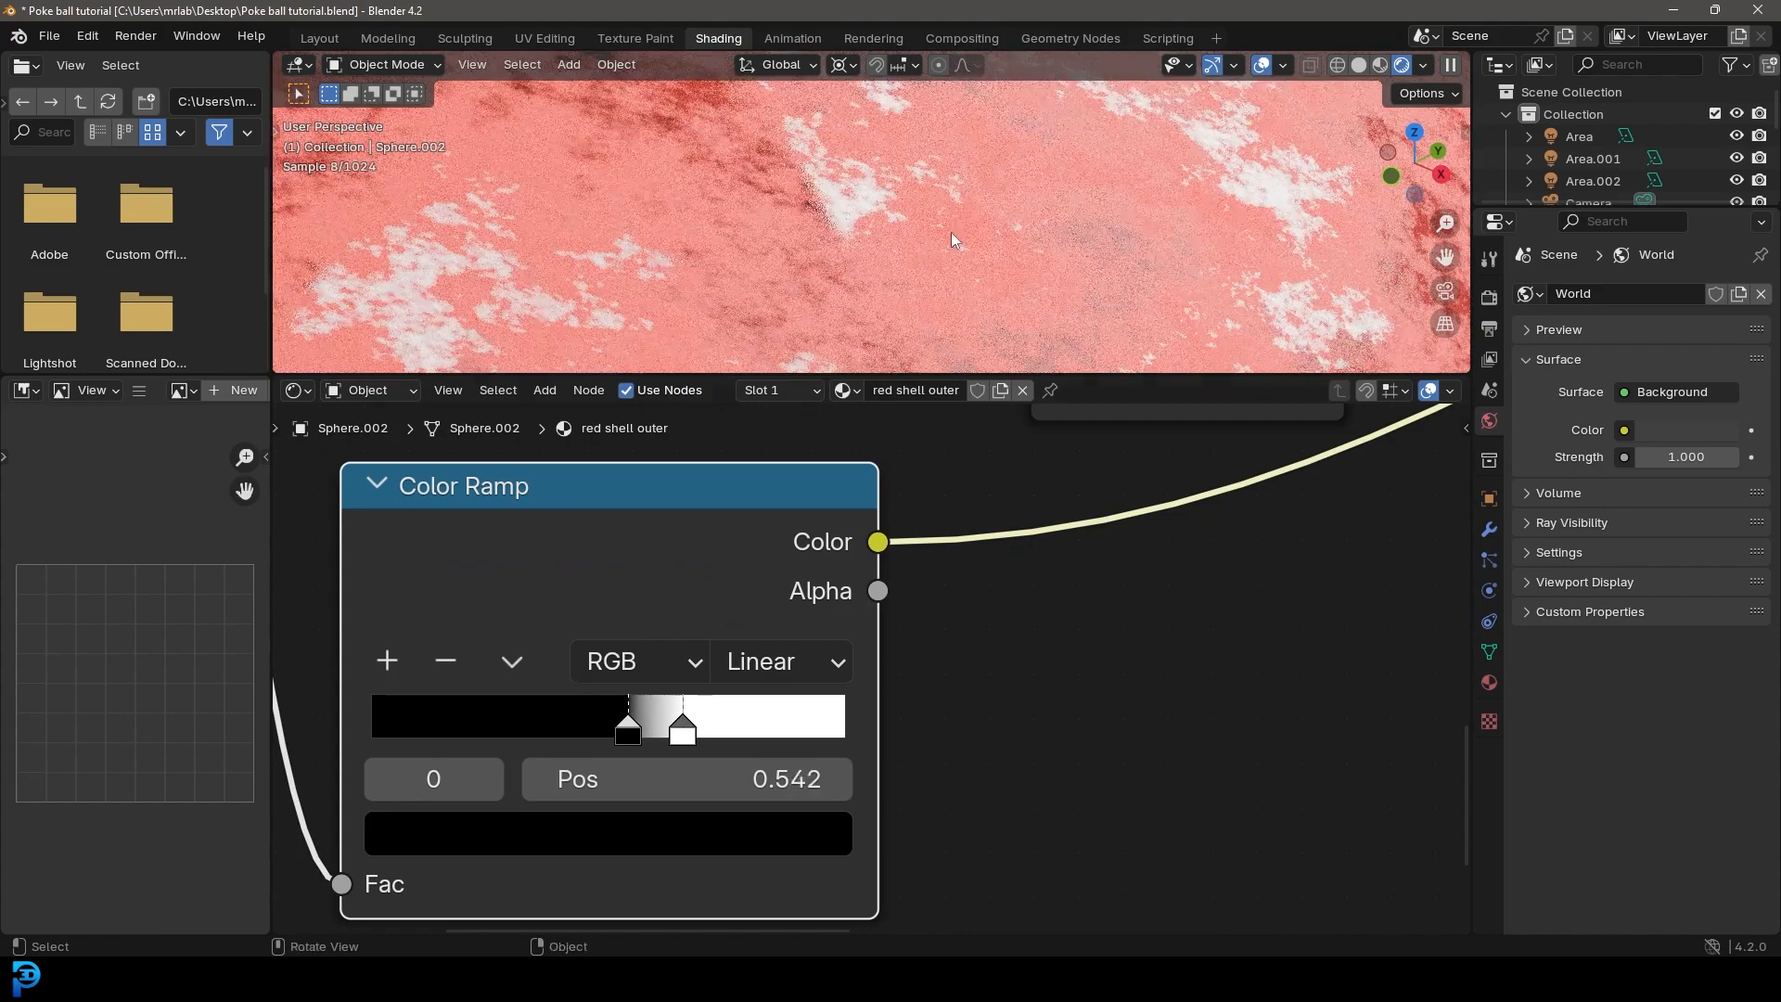
pyautogui.scroll(-5, 913, 249)
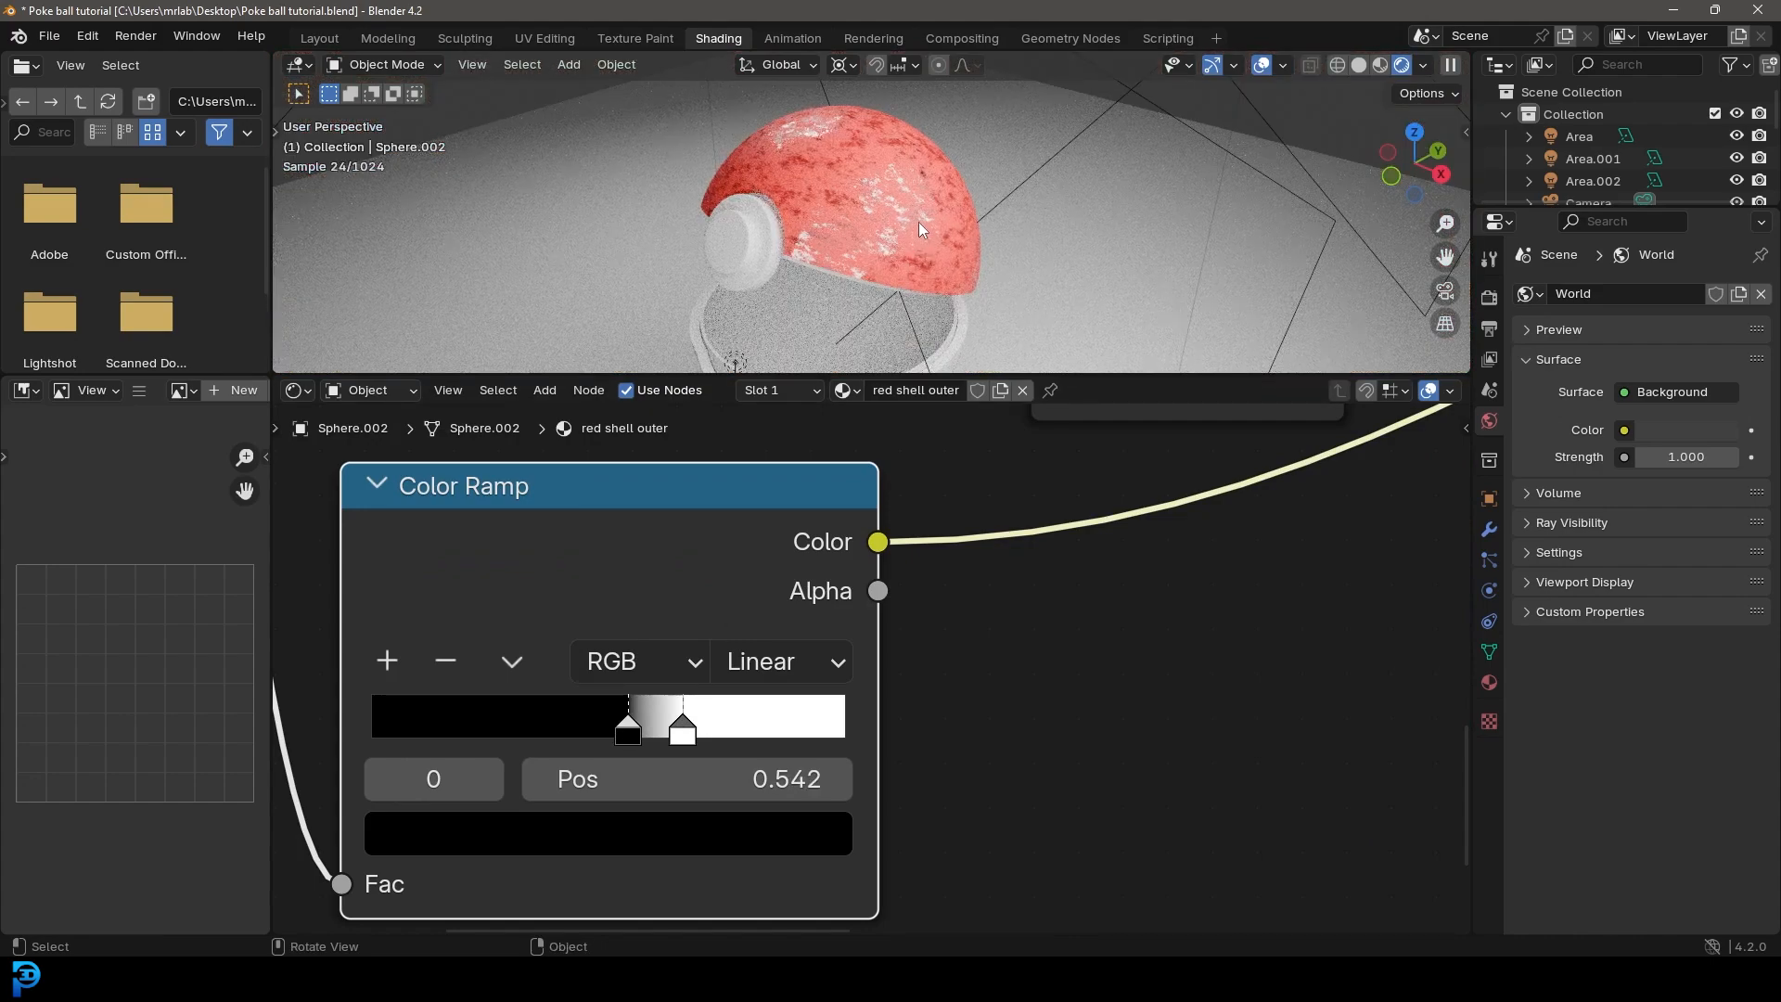
pyautogui.press('KP_0')
pyautogui.scroll(-2, 594, 733)
# Step: Shift the duplicated Color Ramp aside and set the metallic Principled BSDF's base color to medium gray
pyautogui.moveTo(595, 734); pyautogui.dragTo(941, 844, button='middle')
pyautogui.moveTo(1254, 700); pyautogui.dragTo(625, 781, button='middle')
pyautogui.scroll(-3, 1227, 577)
pyautogui.moveTo(1233, 766); pyautogui.dragTo(1002, 697, button='middle')
pyautogui.scroll(4, 1002, 698)
pyautogui.click(920, 688)
pyautogui.moveTo(1193, 269); pyautogui.dragTo(1194, 292)
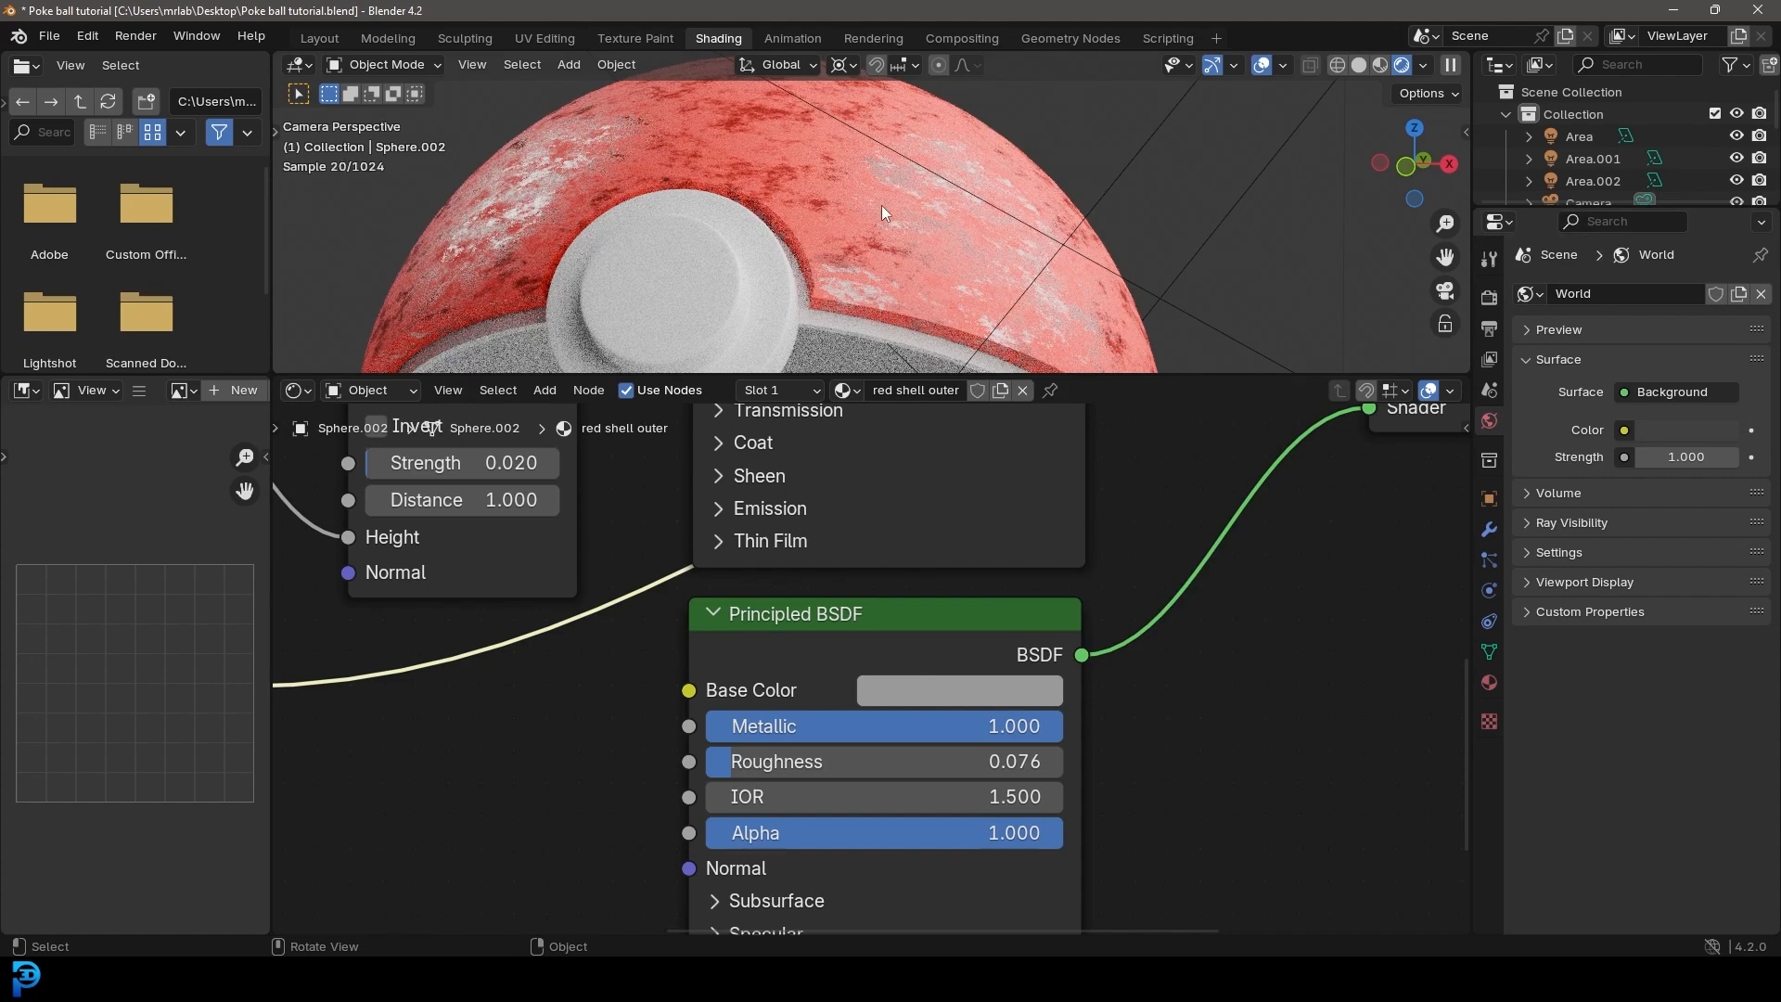
# Step: Move the Material Output node farther from the Mix Shader to open a gap between them
pyautogui.scroll(-5, 699, 637)
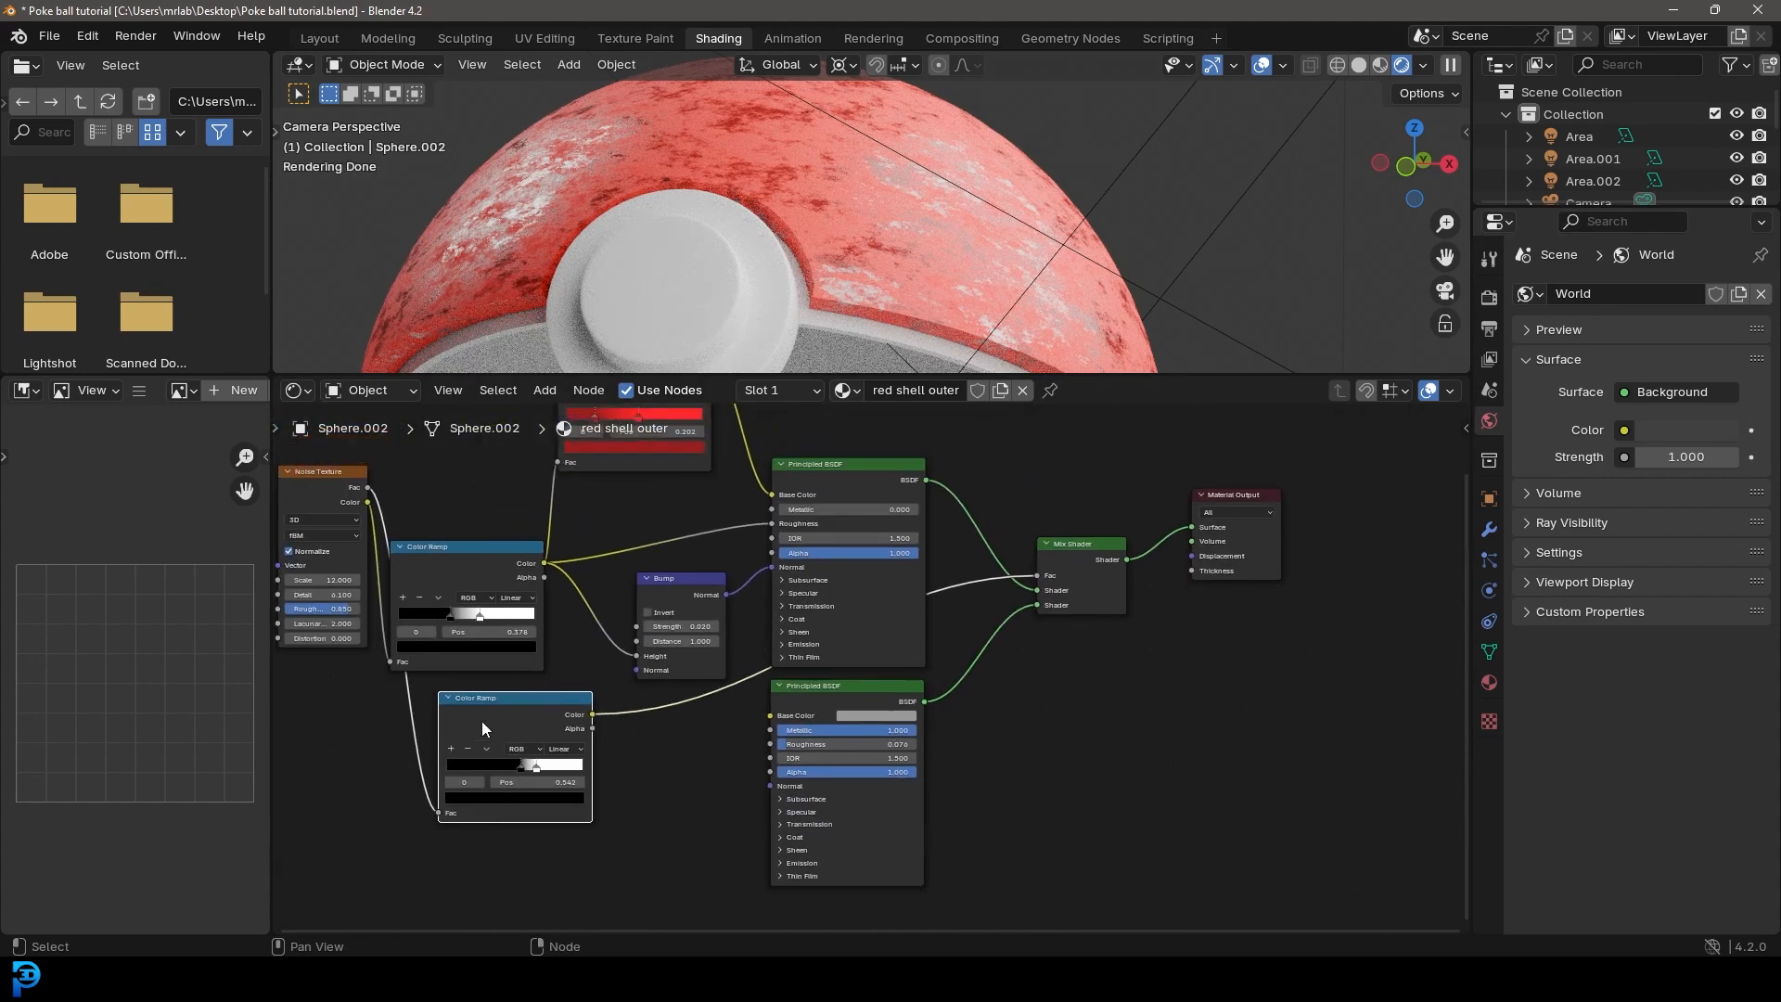
pyautogui.moveTo(1230, 571); pyautogui.dragTo(931, 640, button='middle')
pyautogui.scroll(4, 928, 637)
pyautogui.moveTo(969, 554); pyautogui.dragTo(1060, 608)
pyautogui.scroll(5, 895, 640)
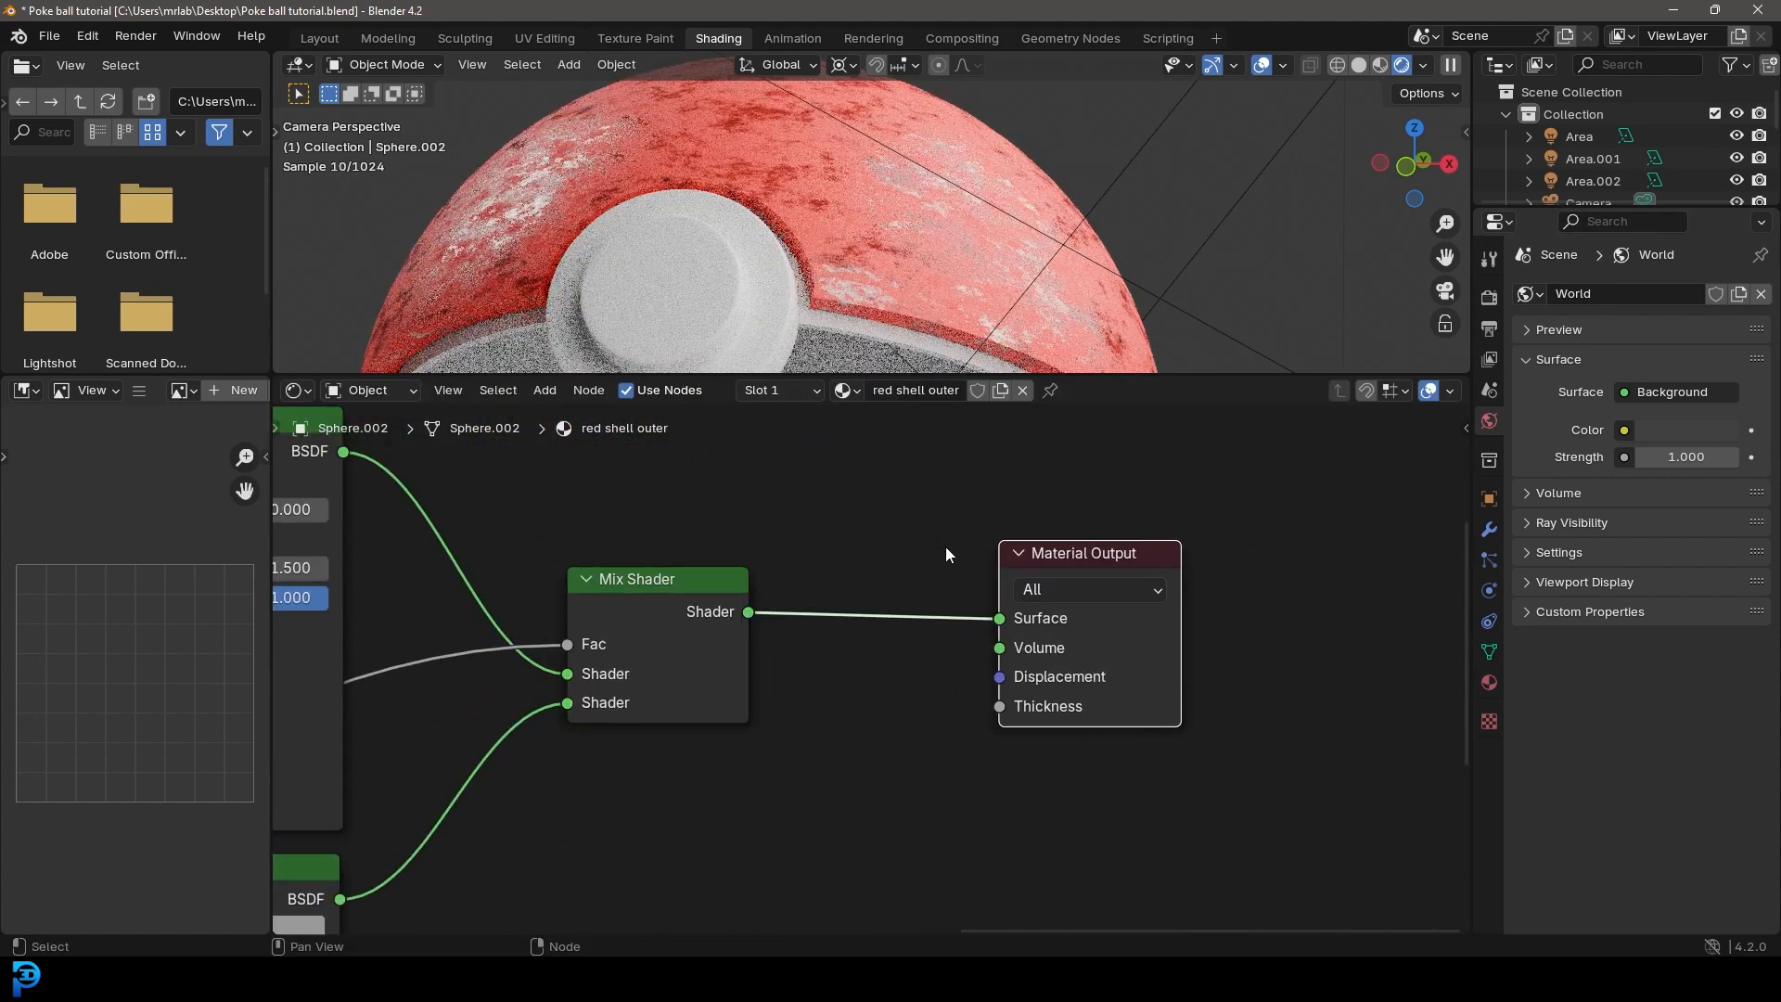
# Step: Add a Displacement node feeding the Material Output's Displacement input, and space the output node farther away
pyautogui.hotkey('shift', 'a')
pyautogui.click(938, 525)
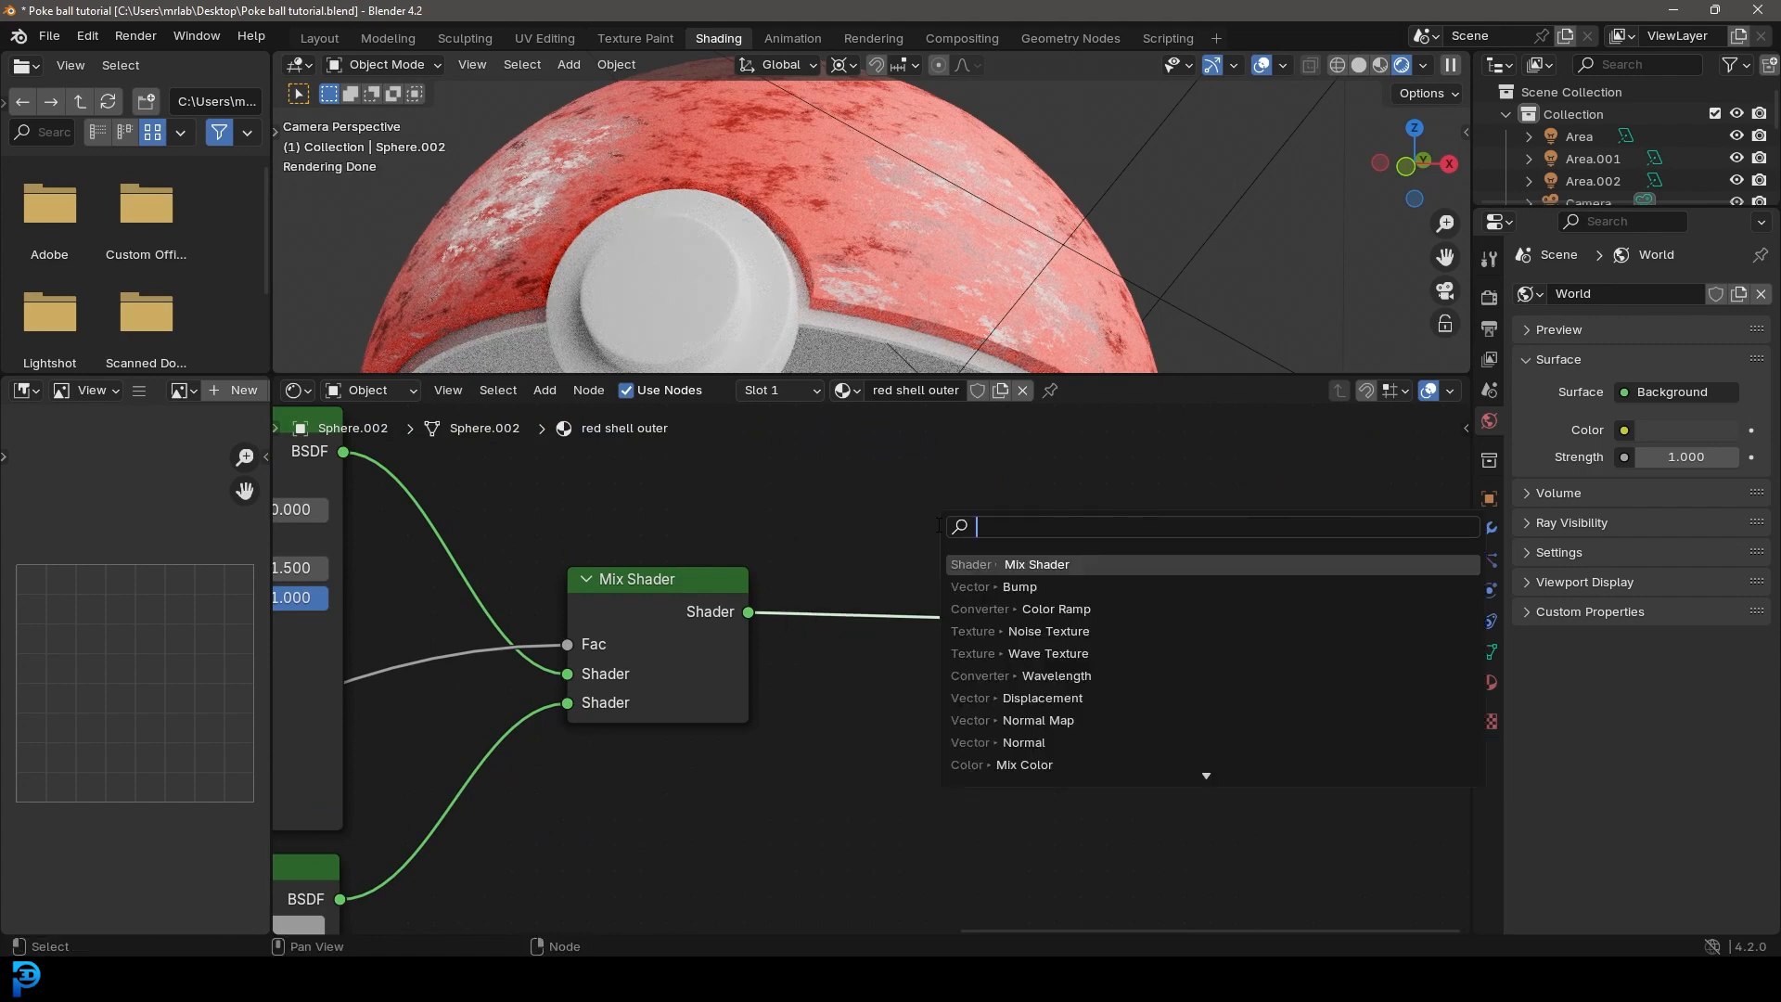
pyautogui.write('disp')
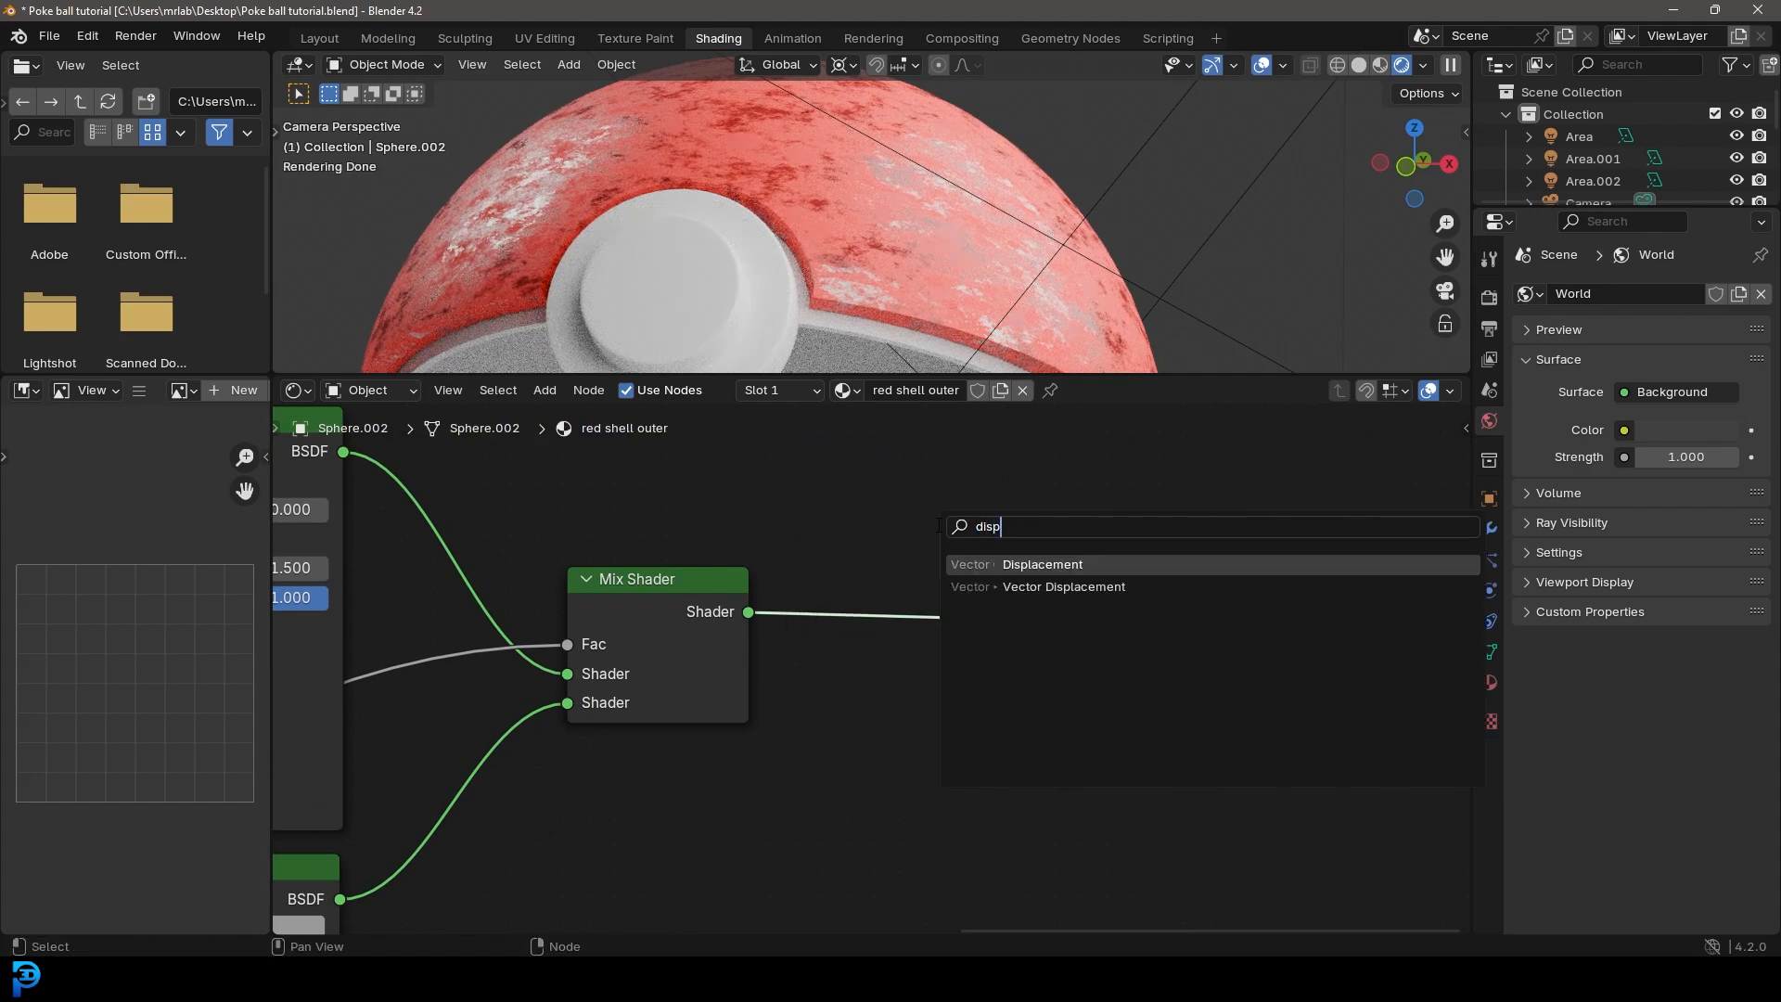
pyautogui.press('Return')
pyautogui.click(896, 693)
pyautogui.moveTo(959, 709); pyautogui.dragTo(999, 677)
pyautogui.moveTo(1067, 564); pyautogui.dragTo(1326, 546)
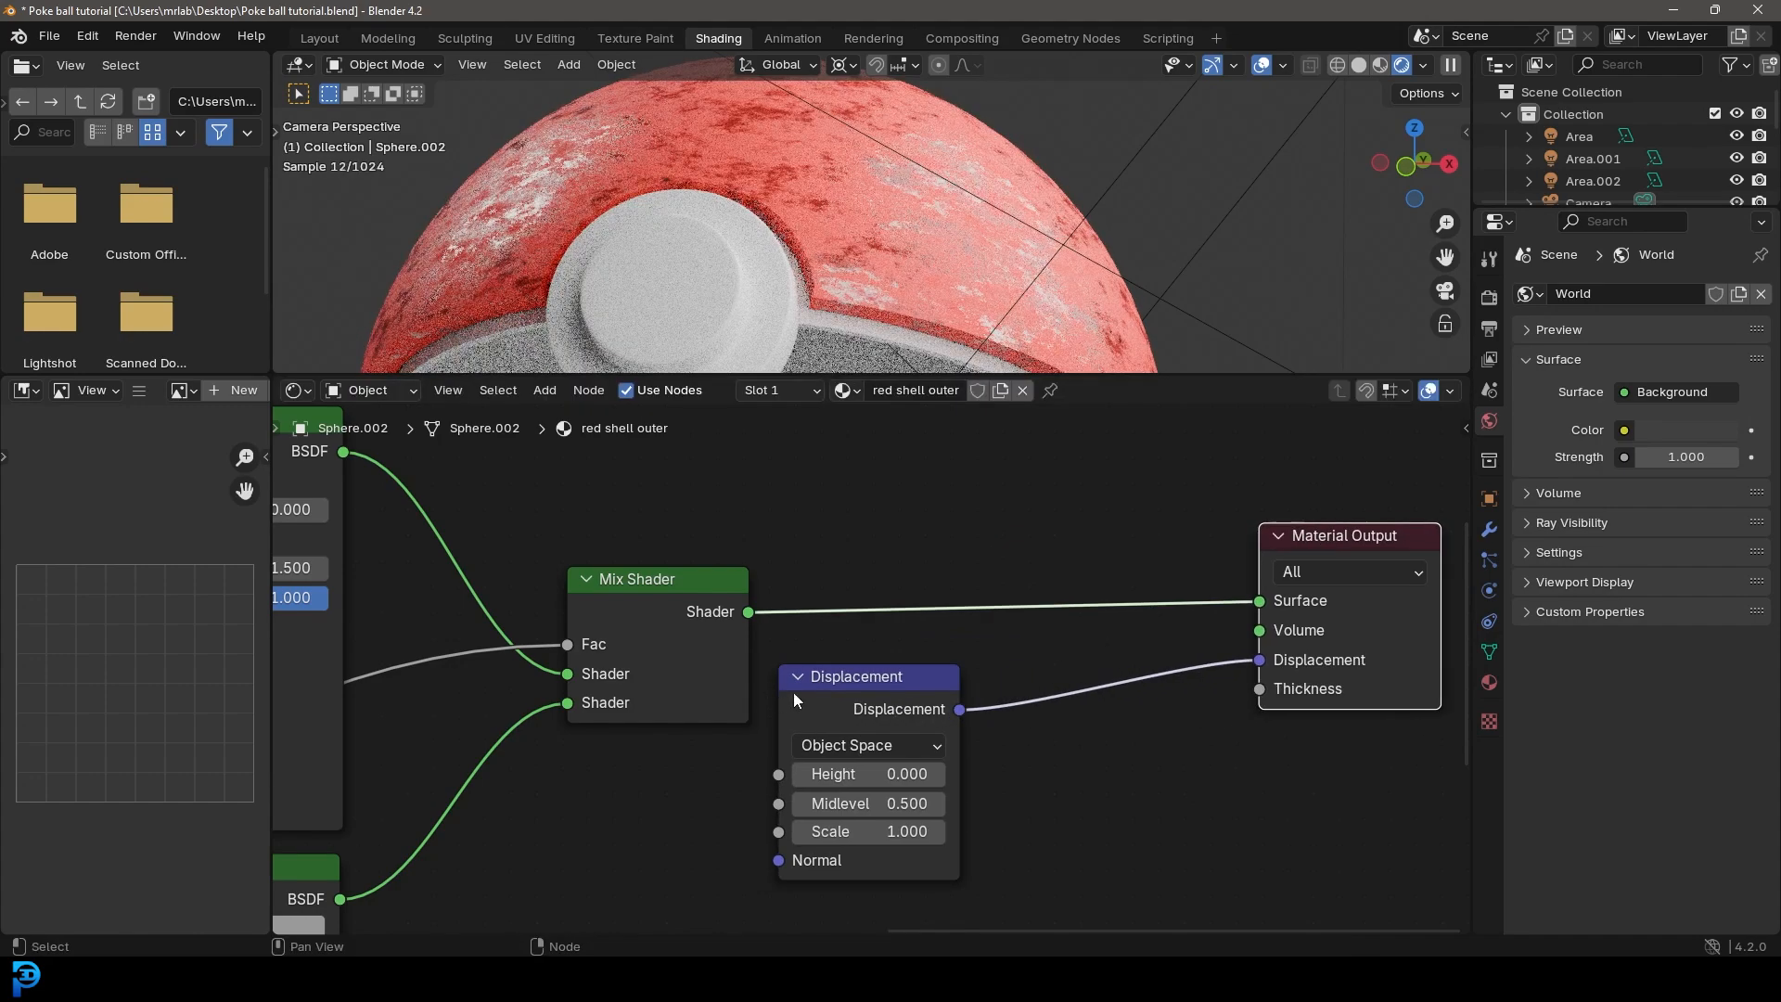
pyautogui.moveTo(799, 688); pyautogui.dragTo(835, 706)
# Step: Link the duplicated Color Ramp's color output to the Displacement node's Height and set its Scale to 0.01
pyautogui.scroll(-3, 776, 719)
pyautogui.moveTo(767, 696); pyautogui.dragTo(933, 636, button='middle')
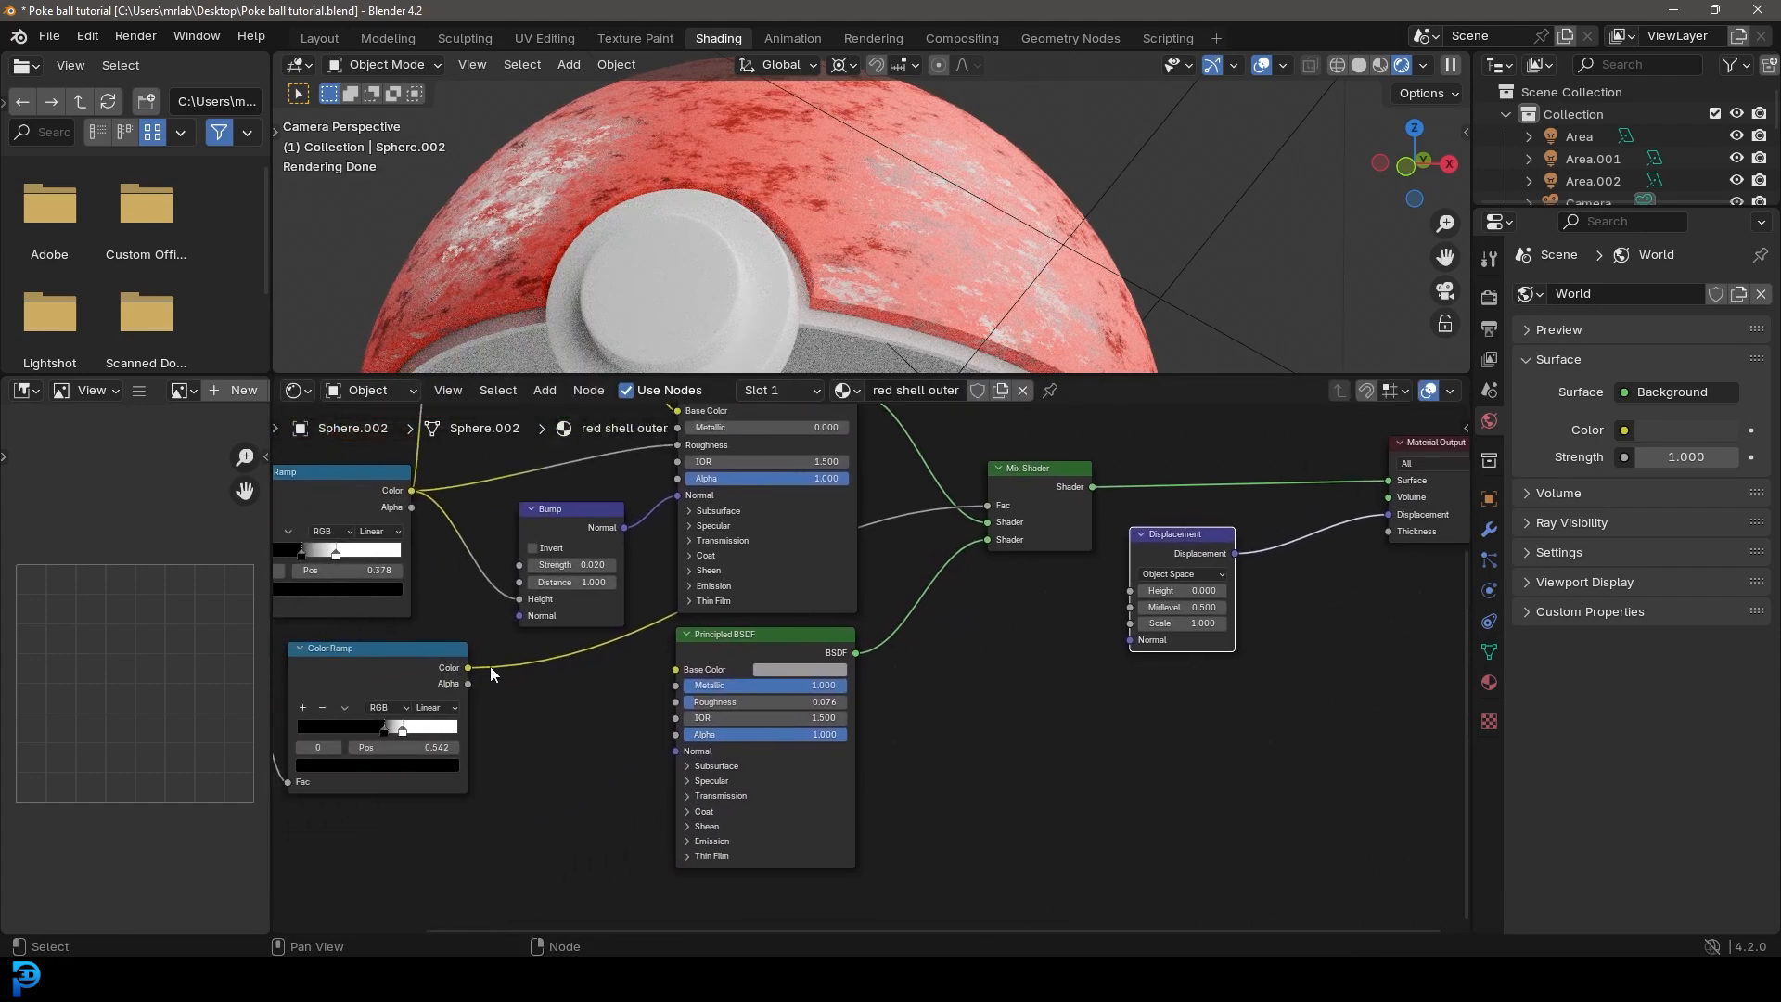
pyautogui.moveTo(467, 666); pyautogui.dragTo(1137, 601)
pyautogui.scroll(4, 945, 744)
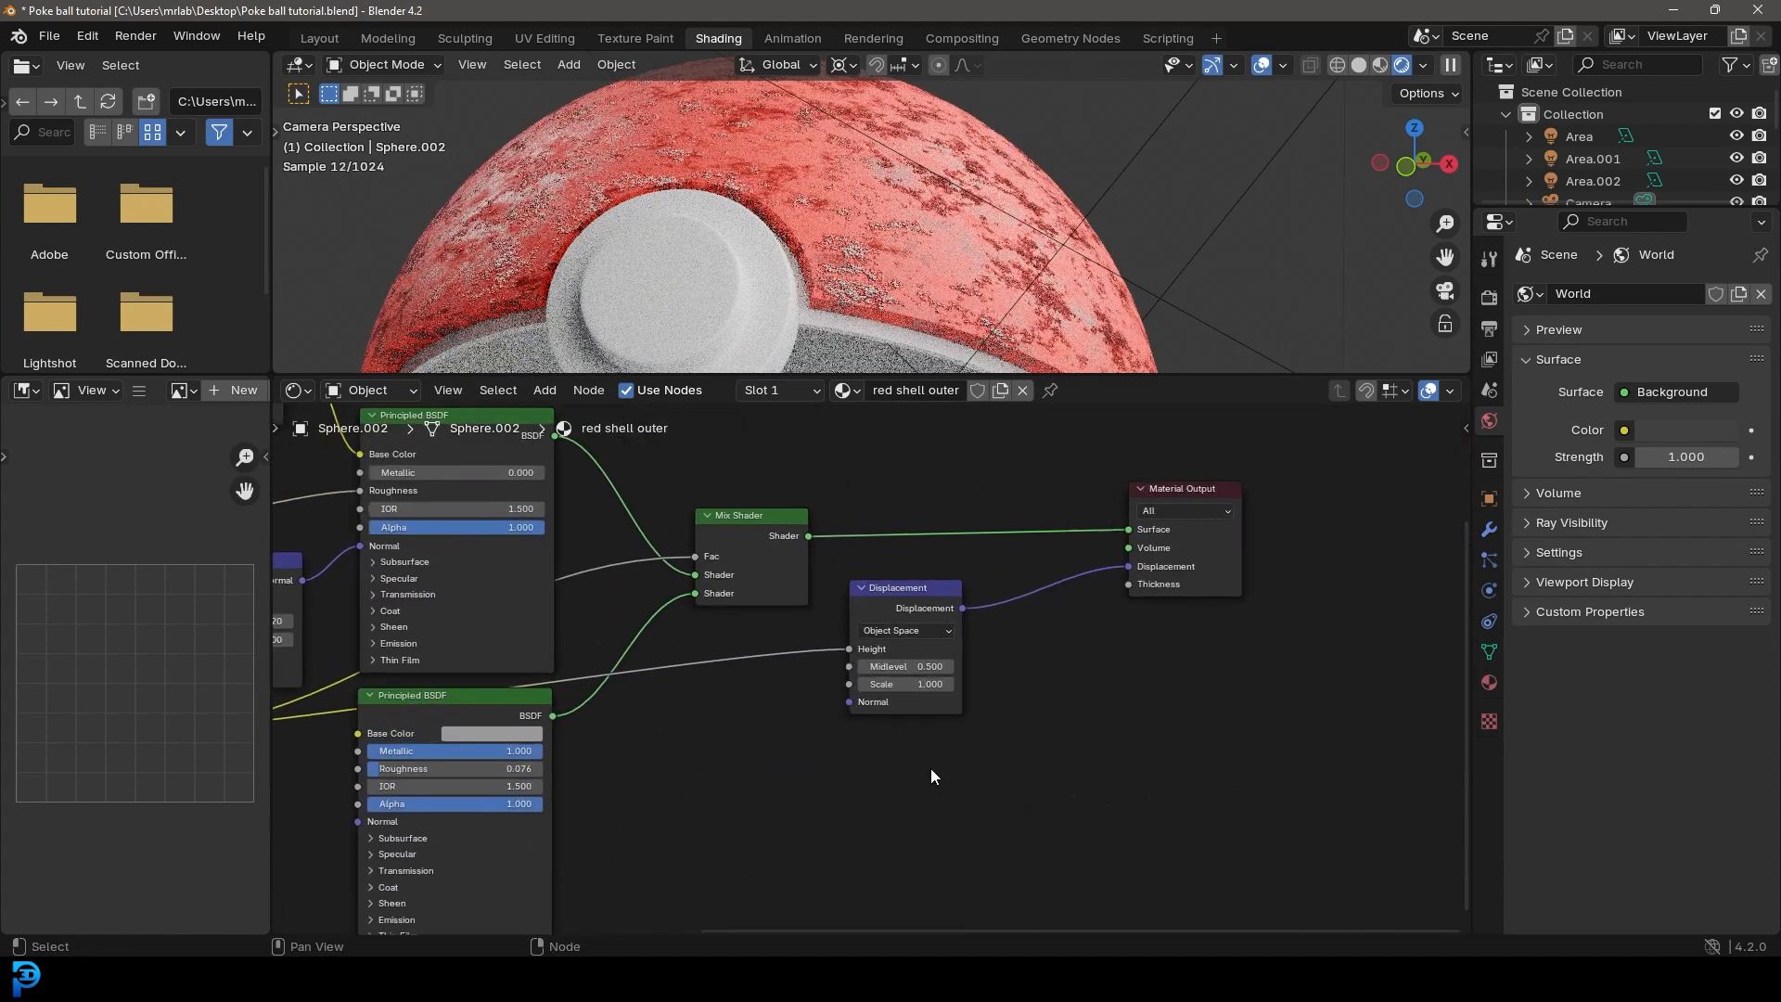
pyautogui.click(970, 691)
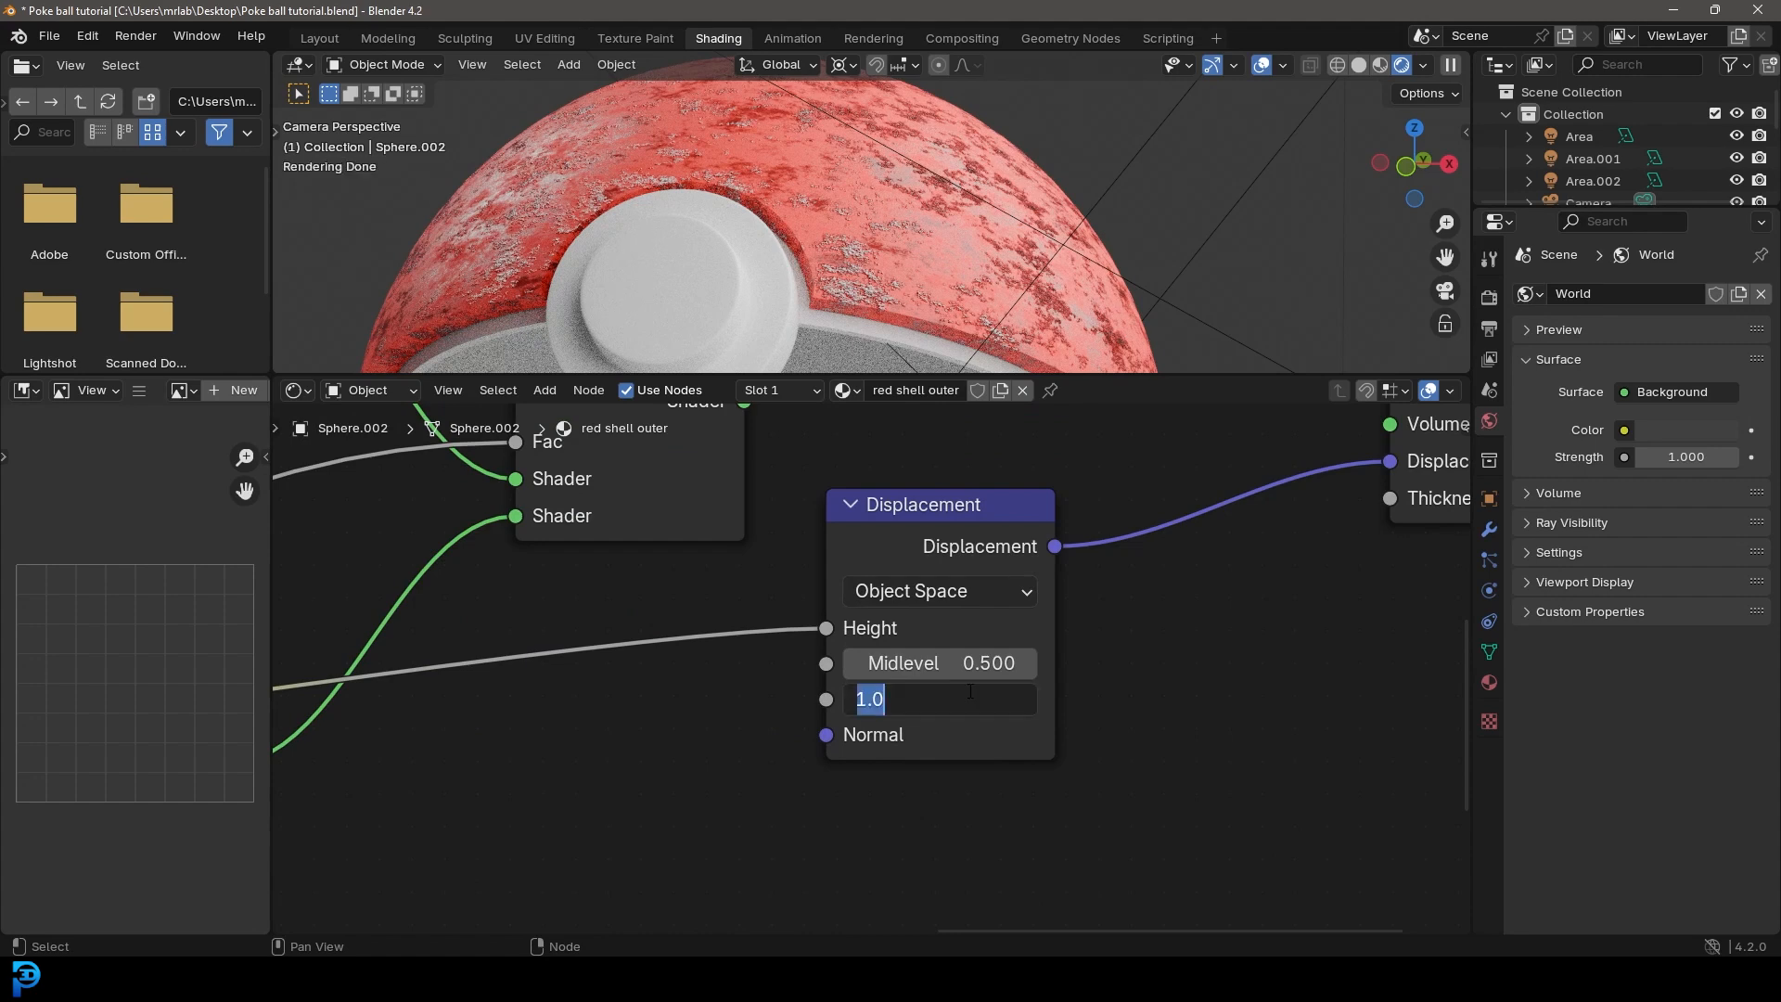
pyautogui.write('.01')
pyautogui.press('Return')
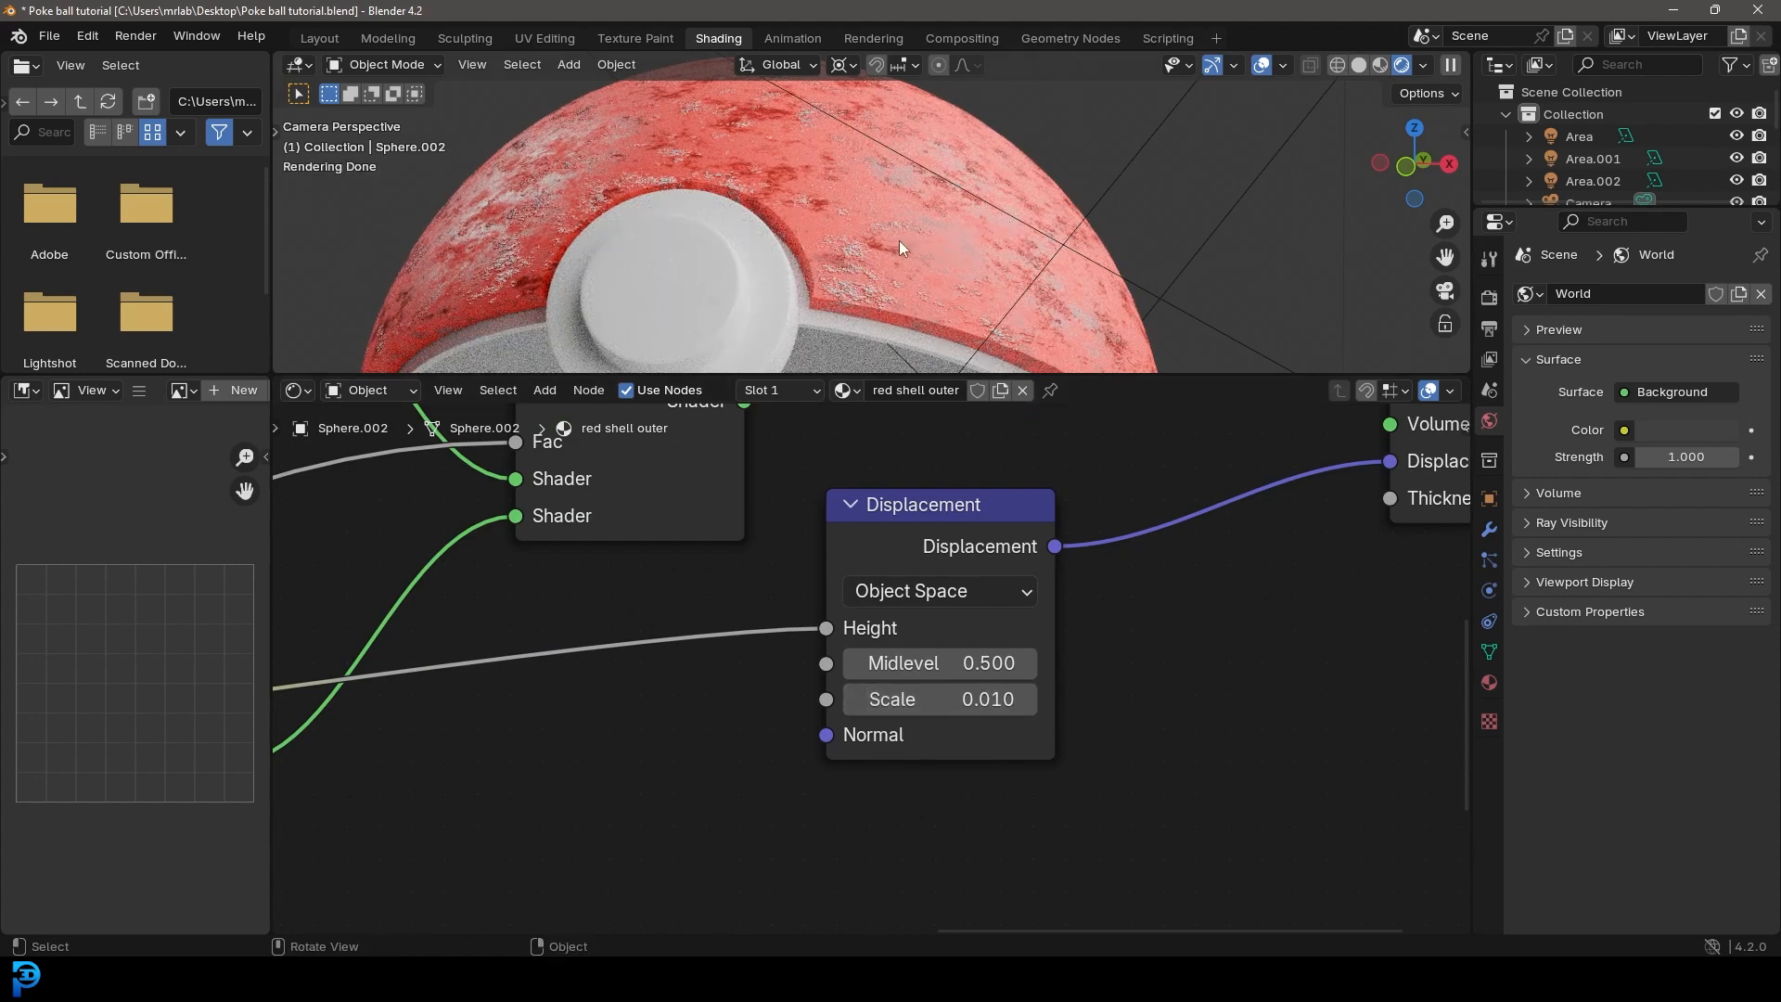
# Step: Insert an Invert Color node on the link into the Displacement node's Height and check the shell's relief up close
pyautogui.moveTo(713, 698); pyautogui.dragTo(900, 684, button='middle')
pyautogui.scroll(1, 900, 685)
pyautogui.hotkey('shift', 'a')
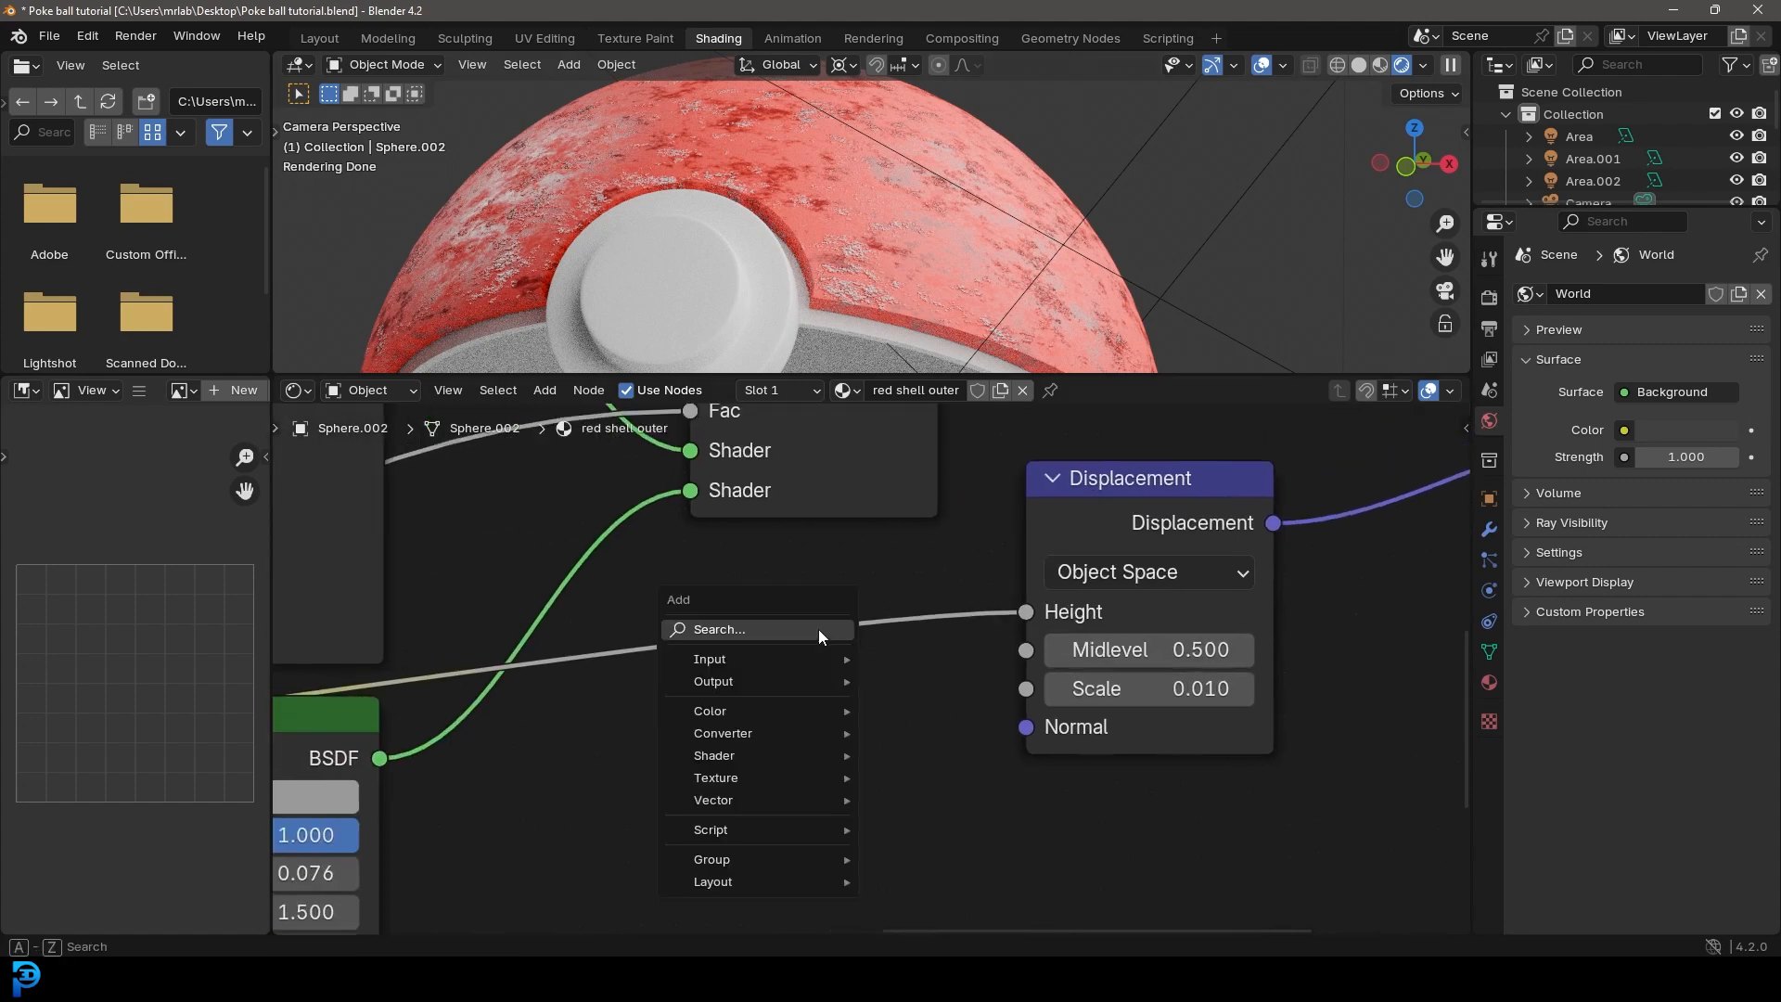
pyautogui.click(816, 628)
pyautogui.write('invert')
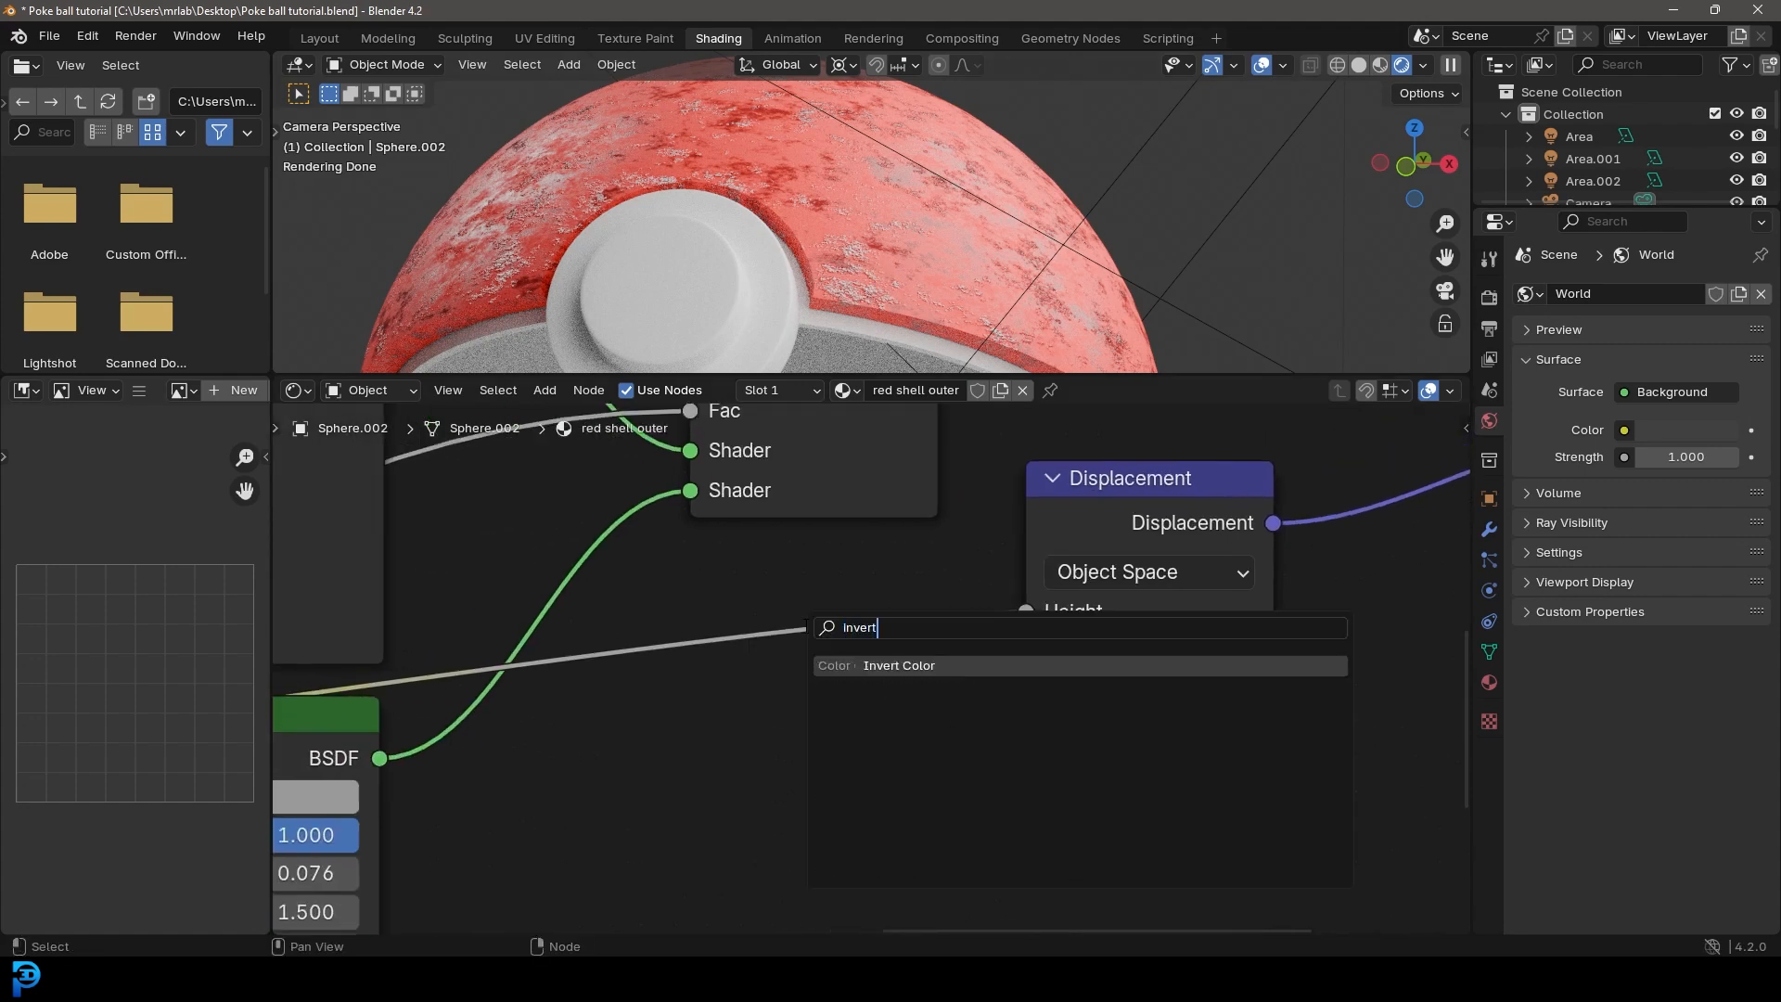
pyautogui.click(921, 665)
pyautogui.click(913, 705)
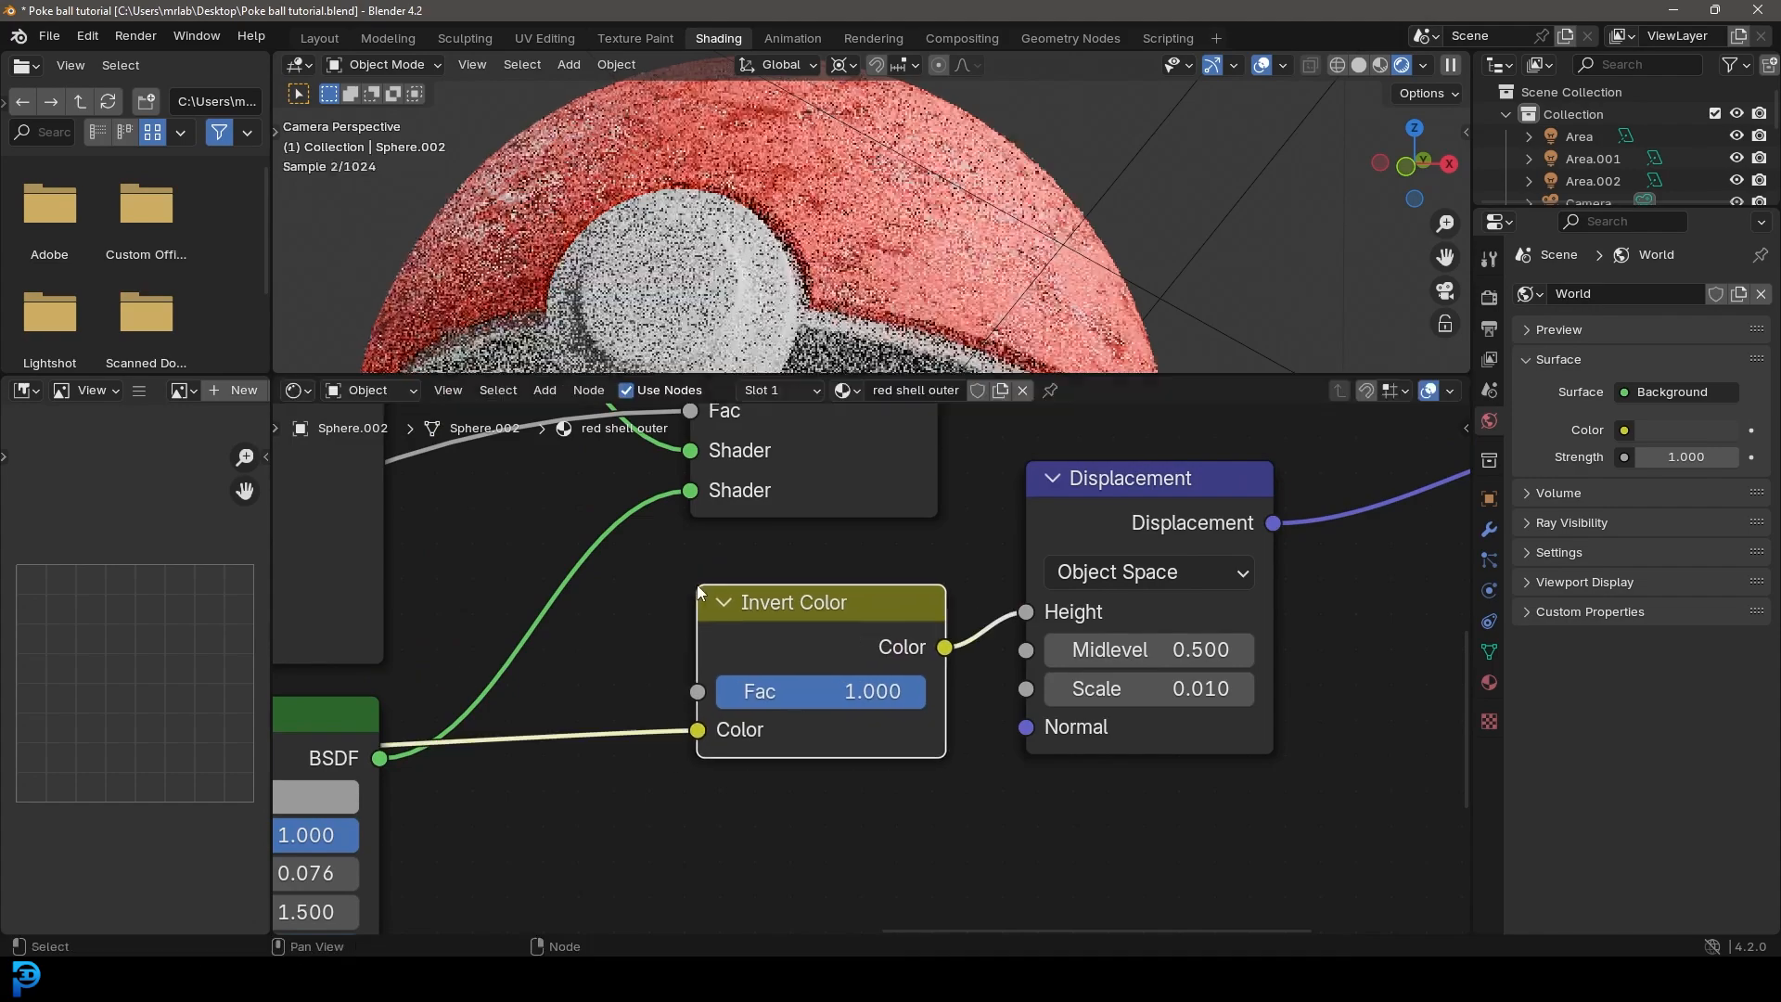
pyautogui.moveTo(964, 259); pyautogui.dragTo(648, 219, button='middle')
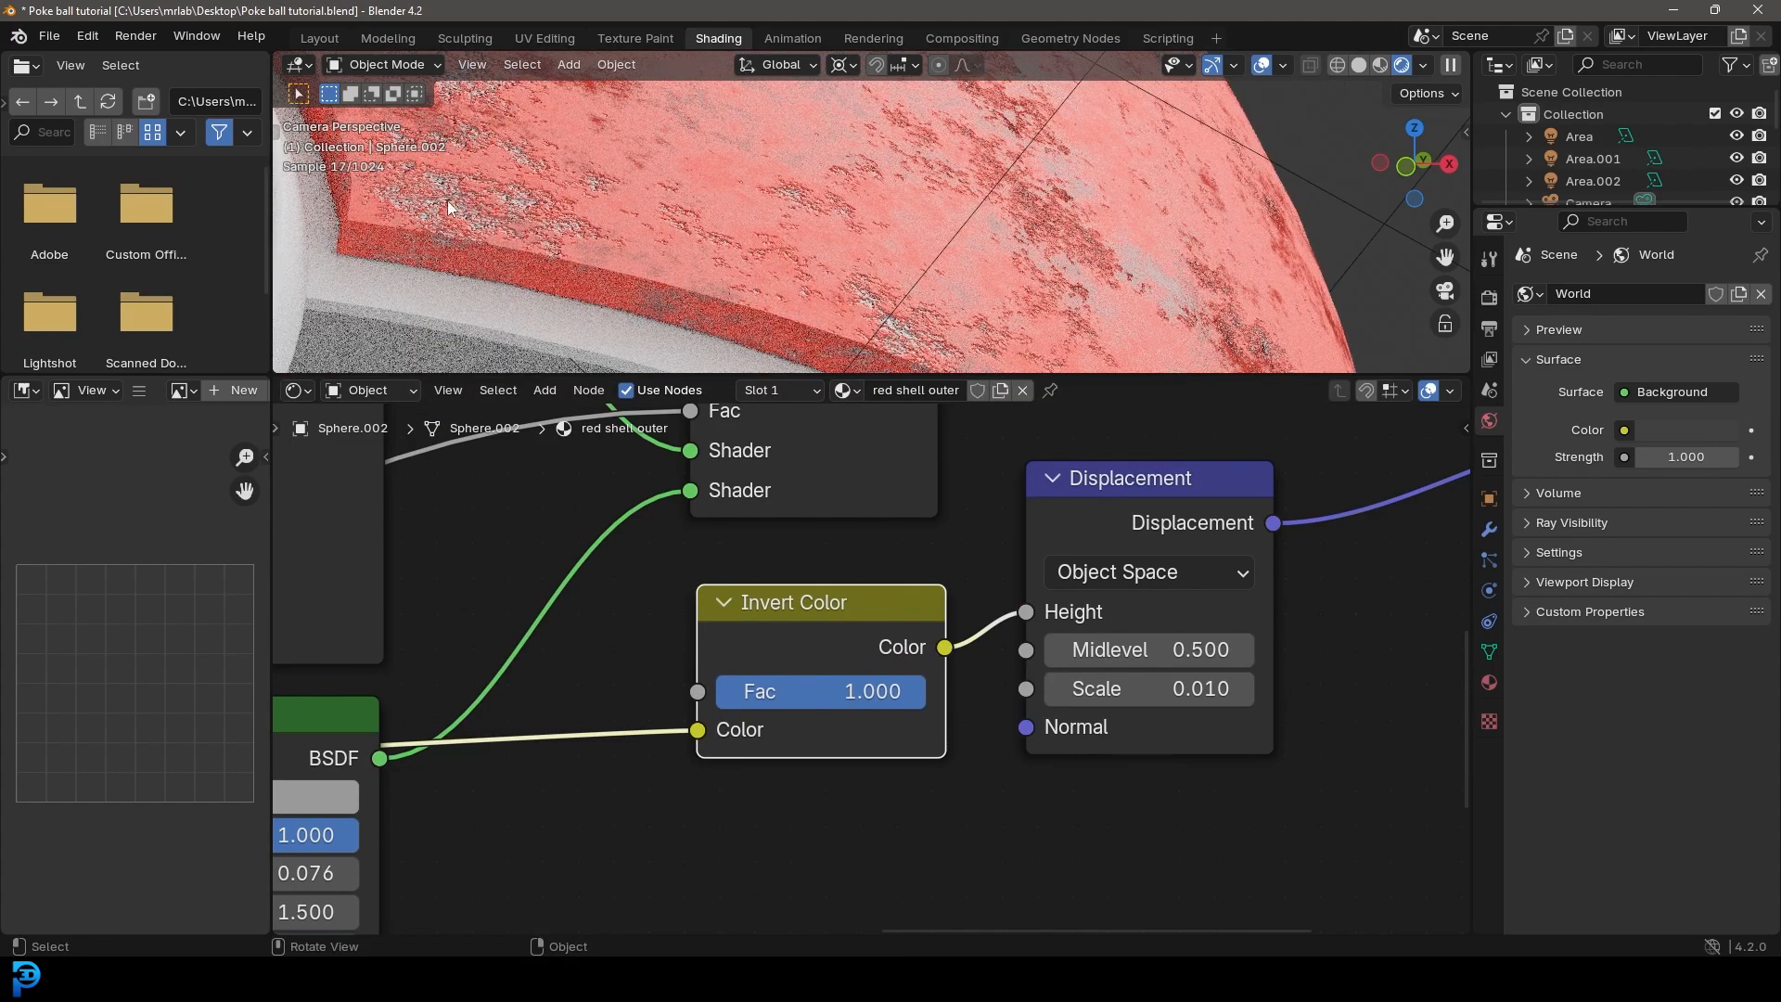
# Step: Move the duplicated Color Ramp's white stop to 0.588 and reposition the node beneath the first Color Ramp
pyautogui.scroll(-5, 676, 632)
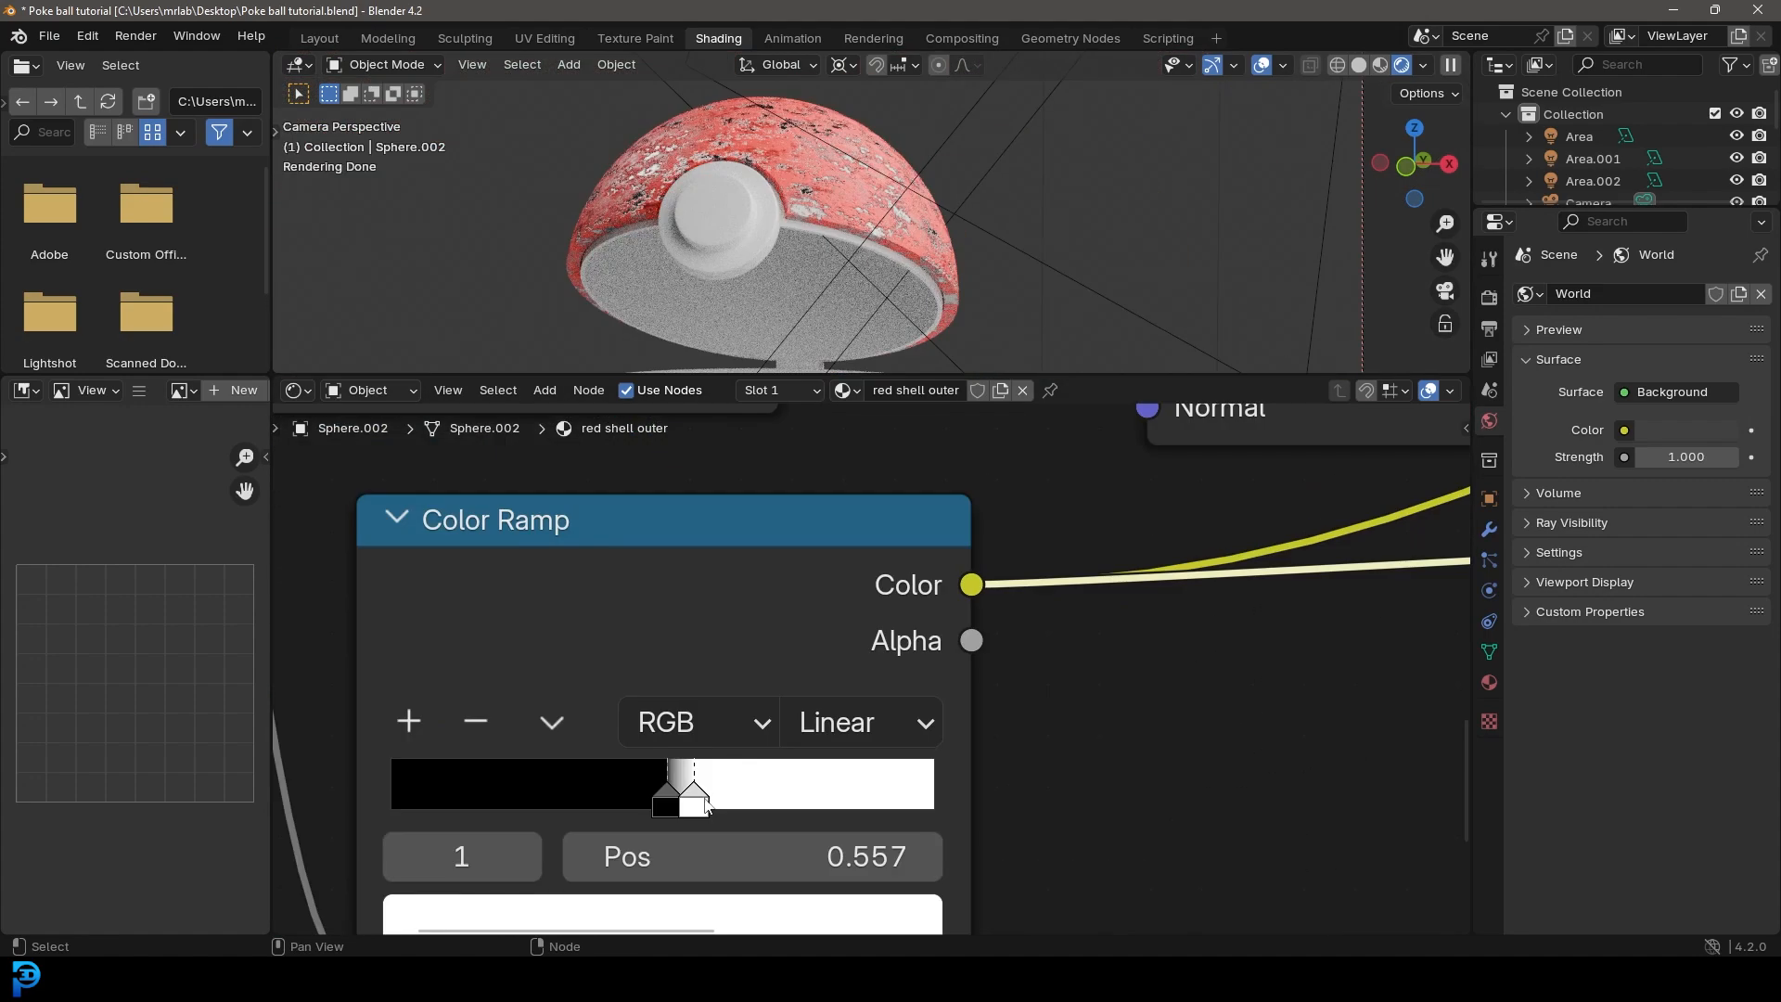
pyautogui.moveTo(695, 798)
pyautogui.mouseDown()
pyautogui.moveTo(653, 807)
pyautogui.moveTo(697, 806)
pyautogui.mouseUp()
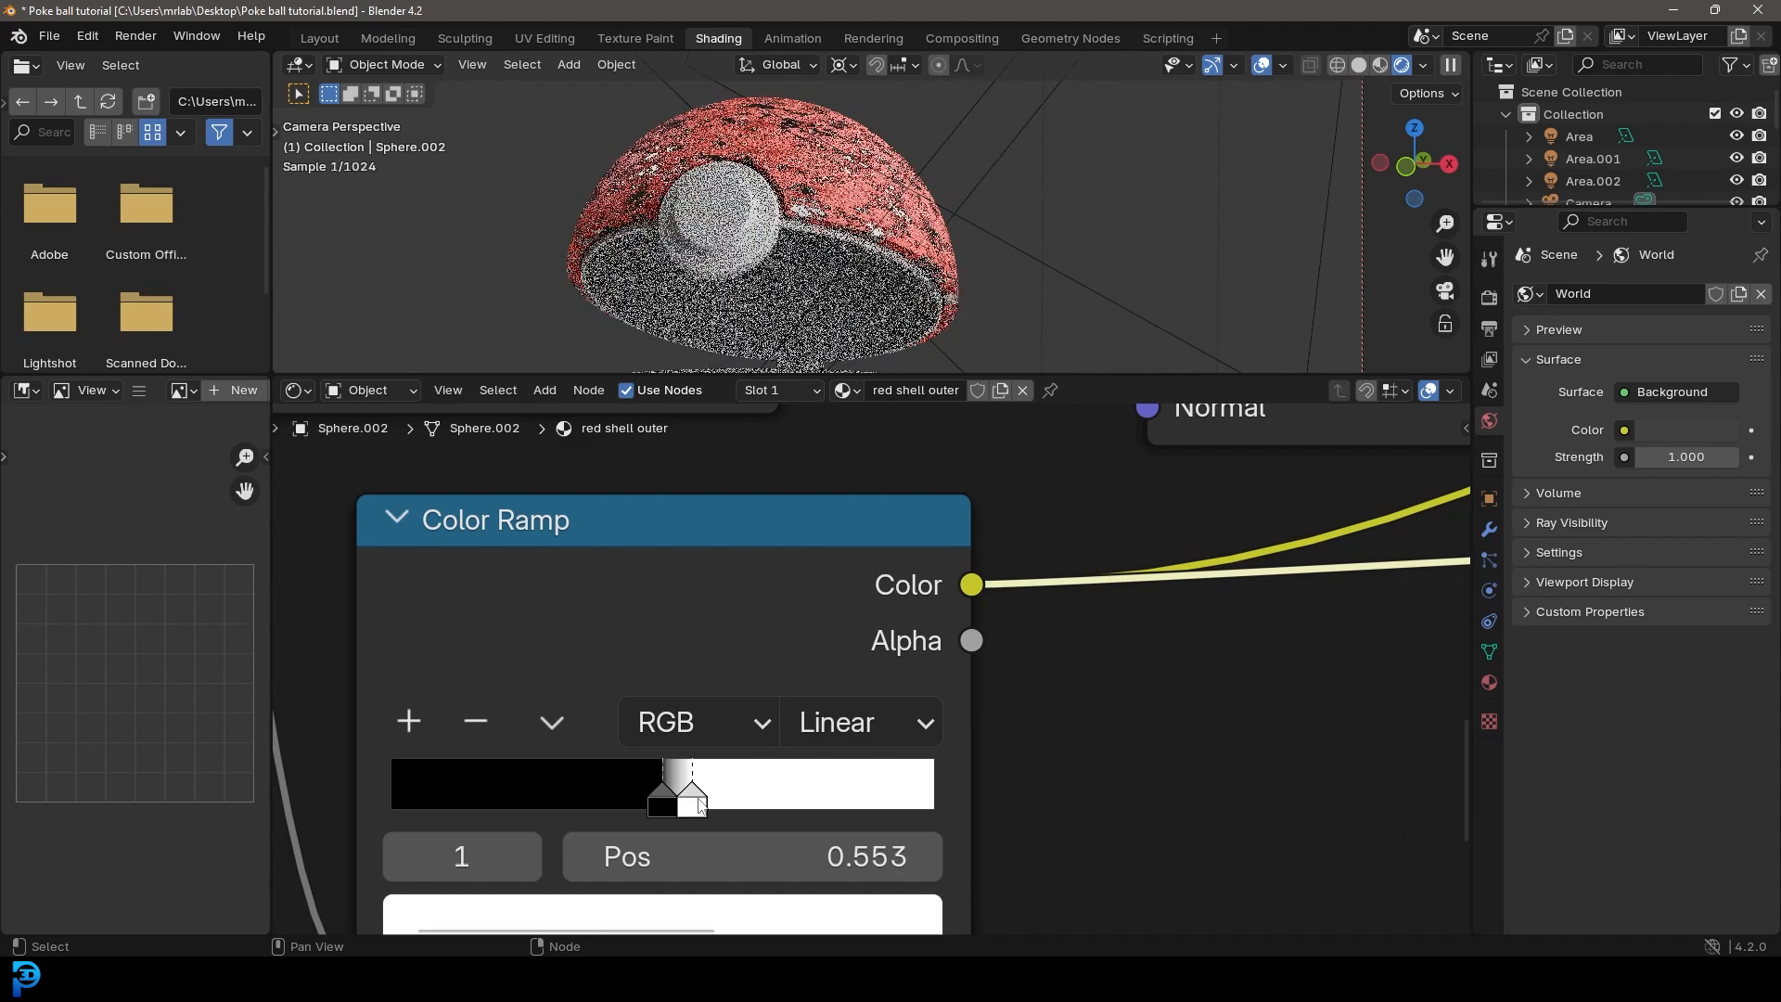
pyautogui.scroll(-5, 708, 790)
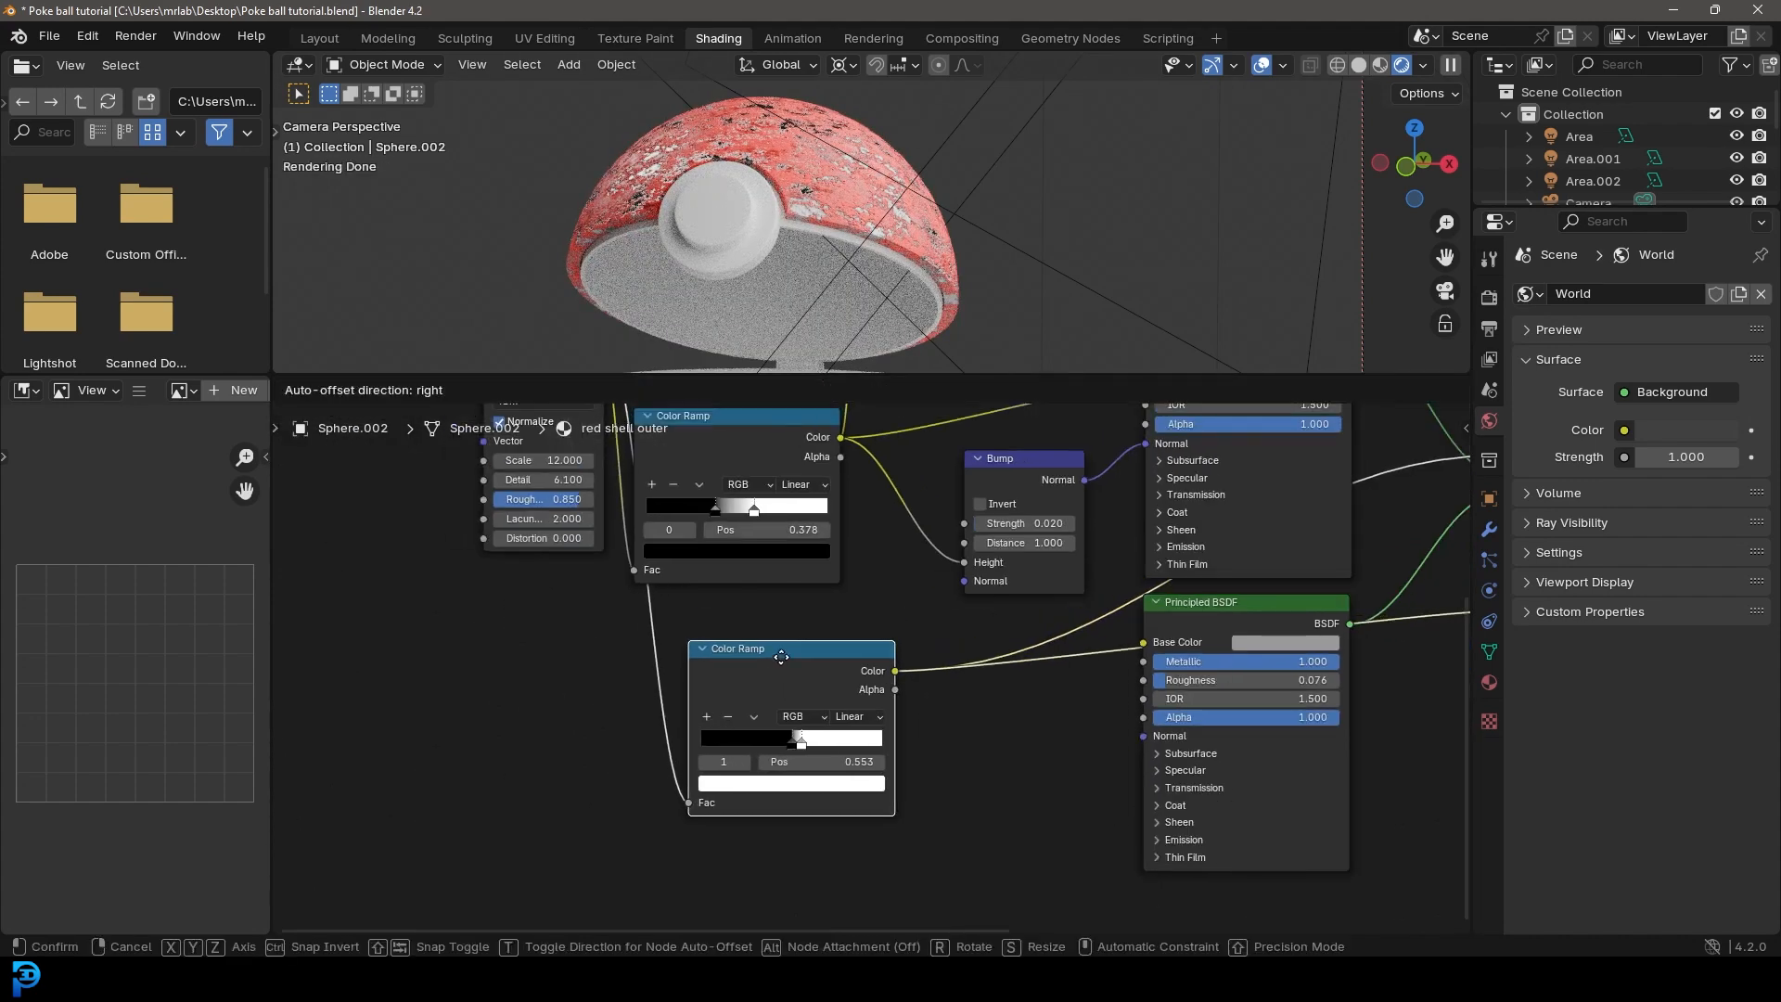
pyautogui.scroll(3, 796, 130)
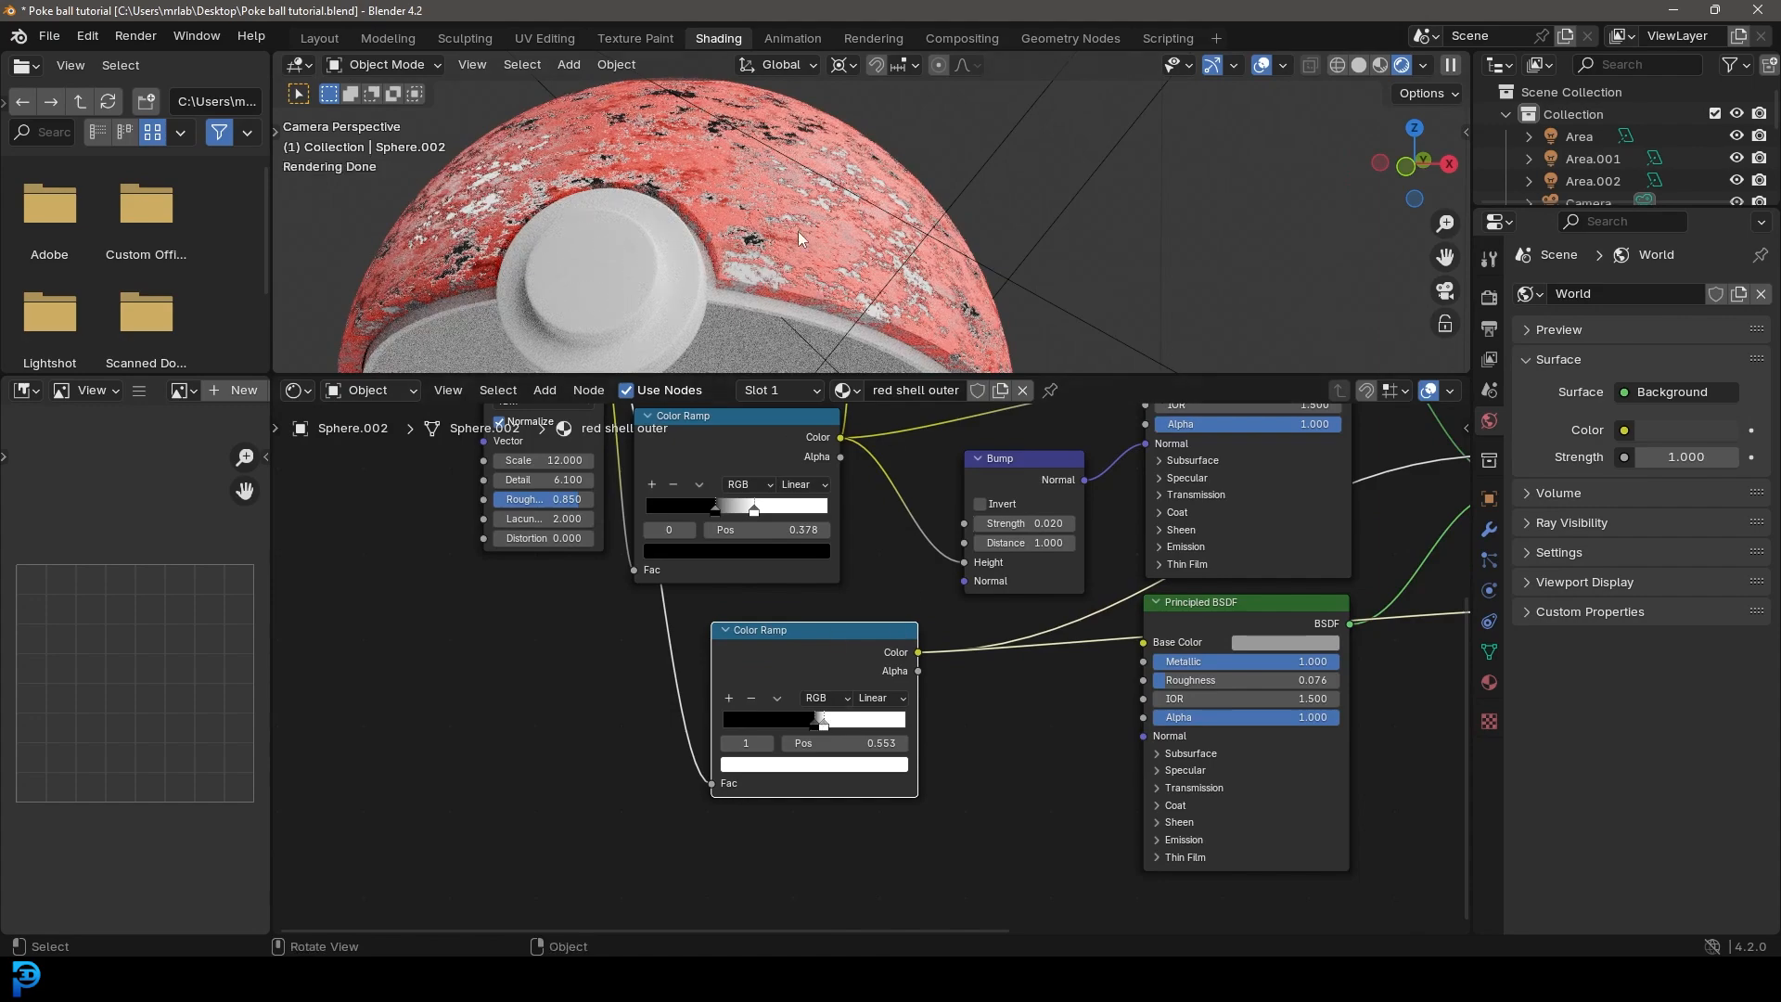
pyautogui.scroll(2, 784, 736)
pyautogui.moveTo(748, 737); pyautogui.dragTo(756, 741)
# Step: Set the Noise Texture's Scale to 5 and check the wear pattern on the whole upper shell
pyautogui.moveTo(538, 554); pyautogui.dragTo(951, 805, button='middle')
pyautogui.moveTo(707, 582); pyautogui.dragTo(749, 682, button='middle')
pyautogui.click(739, 666)
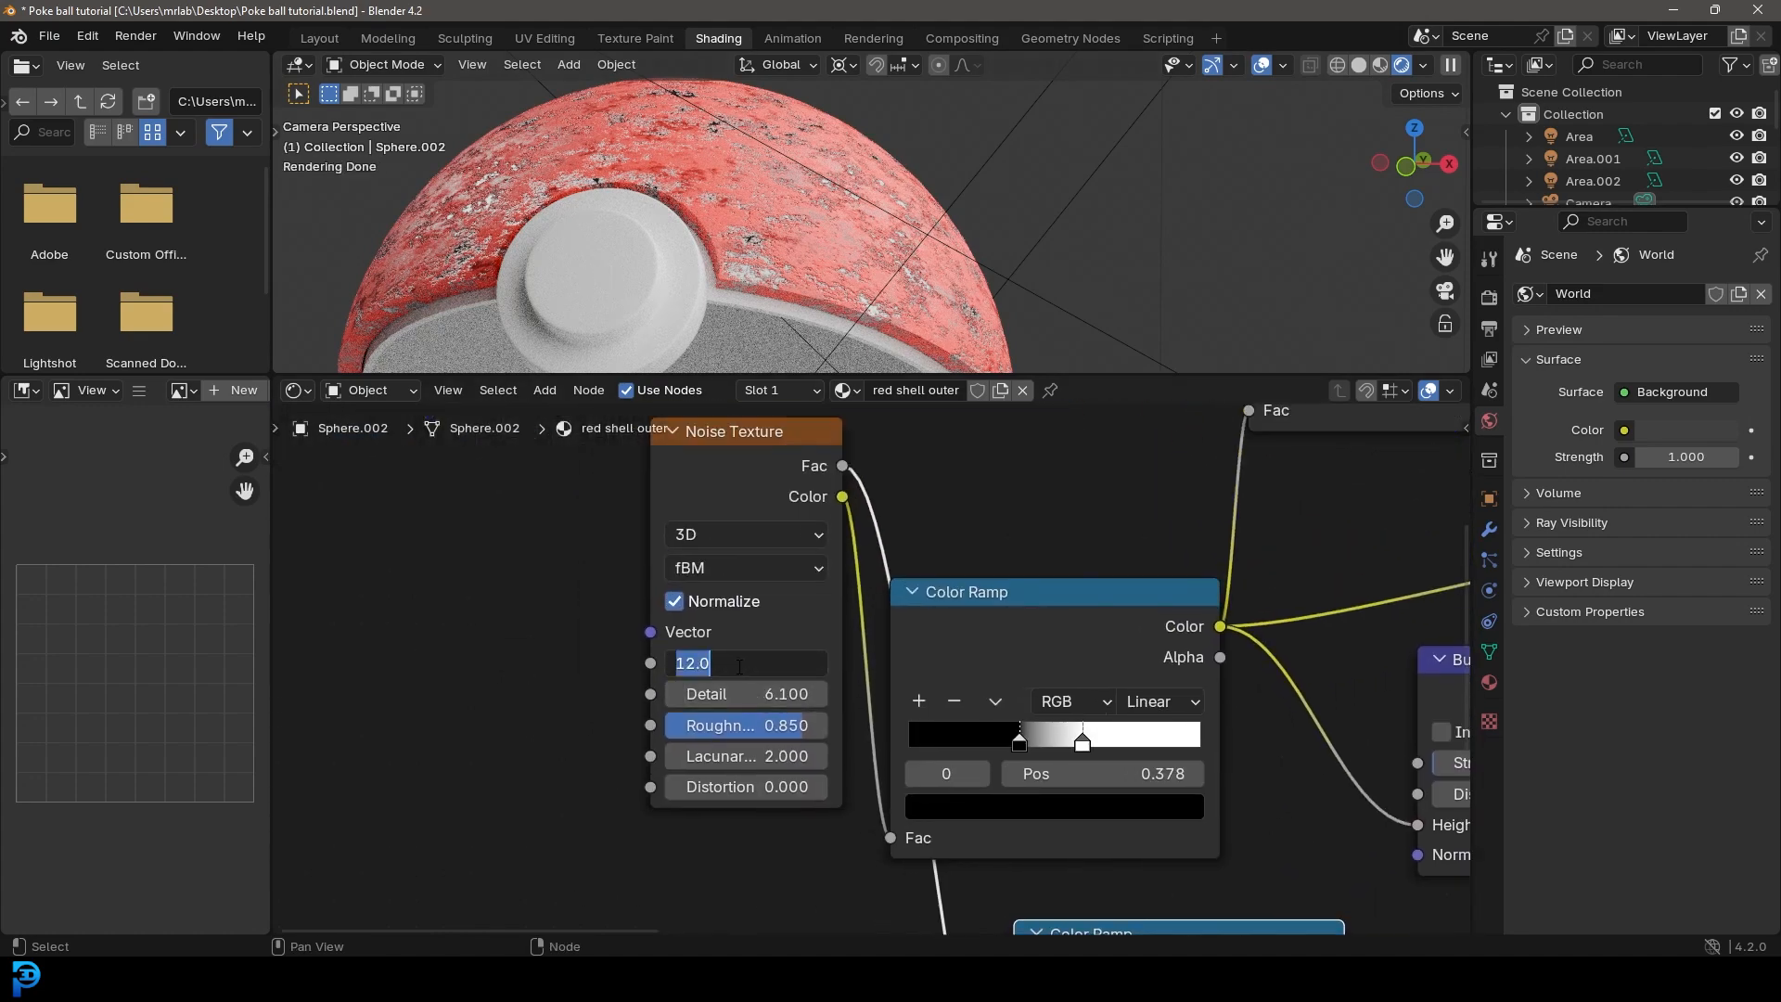
pyautogui.write('5')
pyautogui.press('Return')
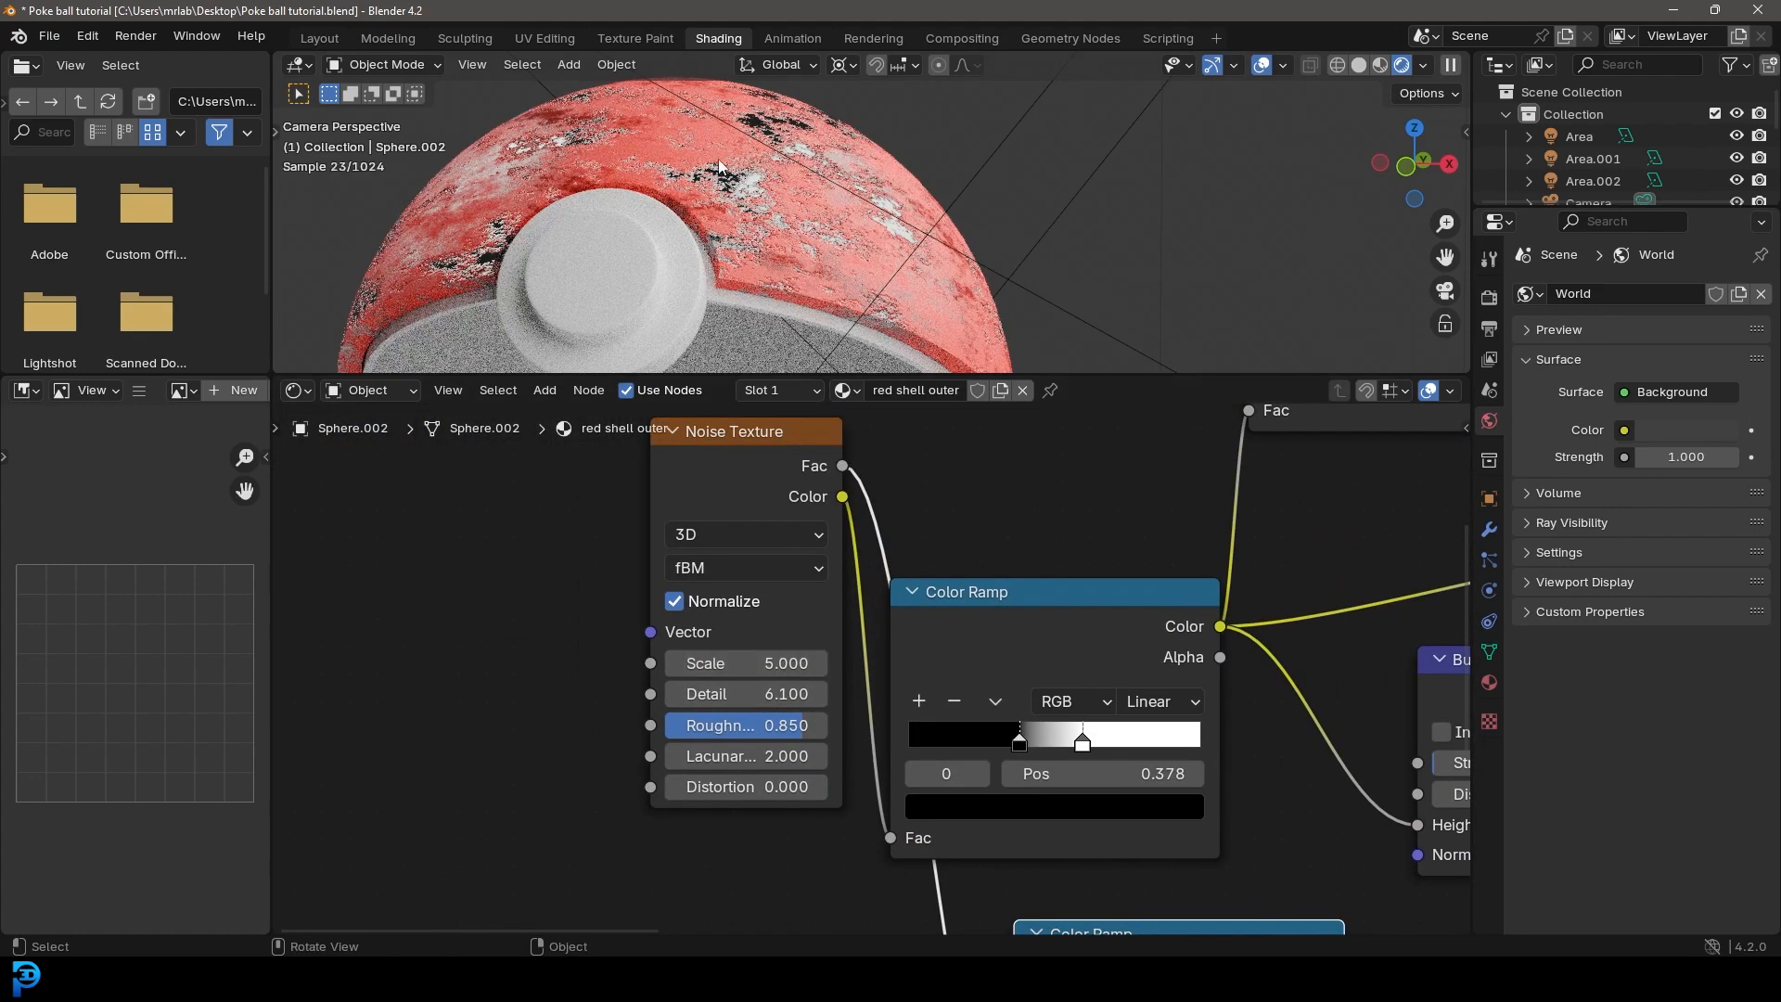
pyautogui.scroll(-5, 822, 265)
pyautogui.scroll(-2, 802, 218)
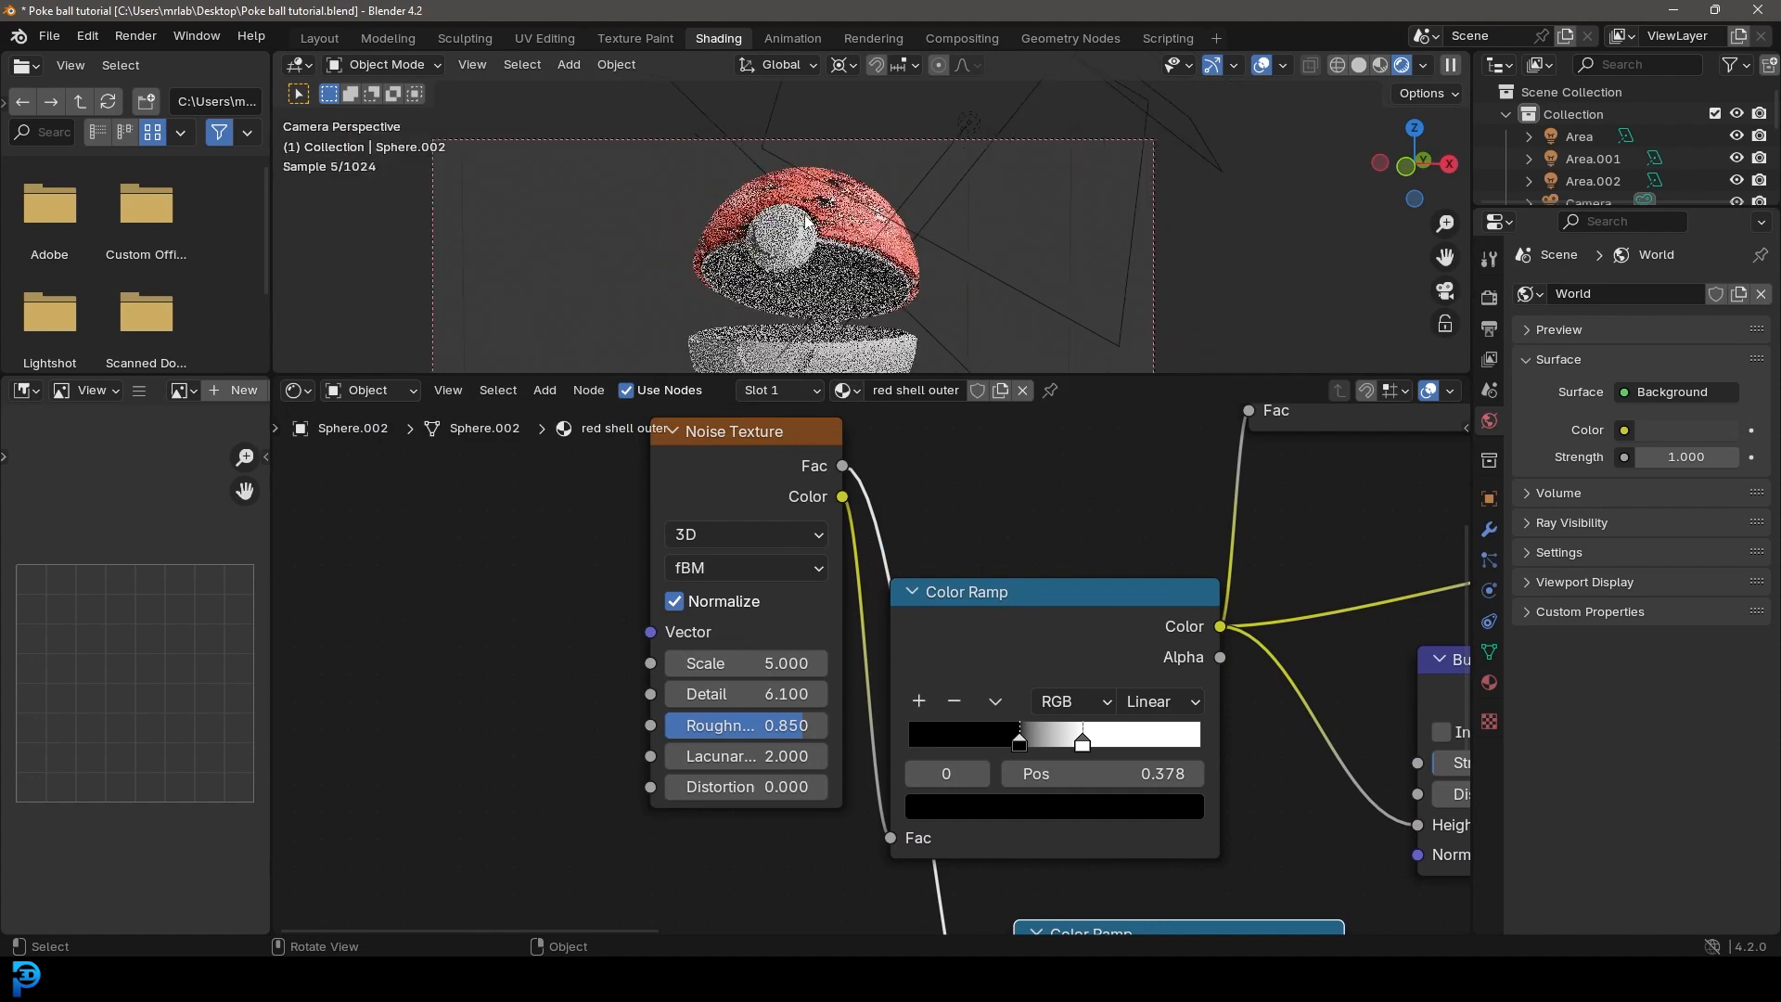
pyautogui.keyDown('shift'); pyautogui.moveTo(855, 286); pyautogui.dragTo(860, 237, button='middle'); pyautogui.keyUp('shift')
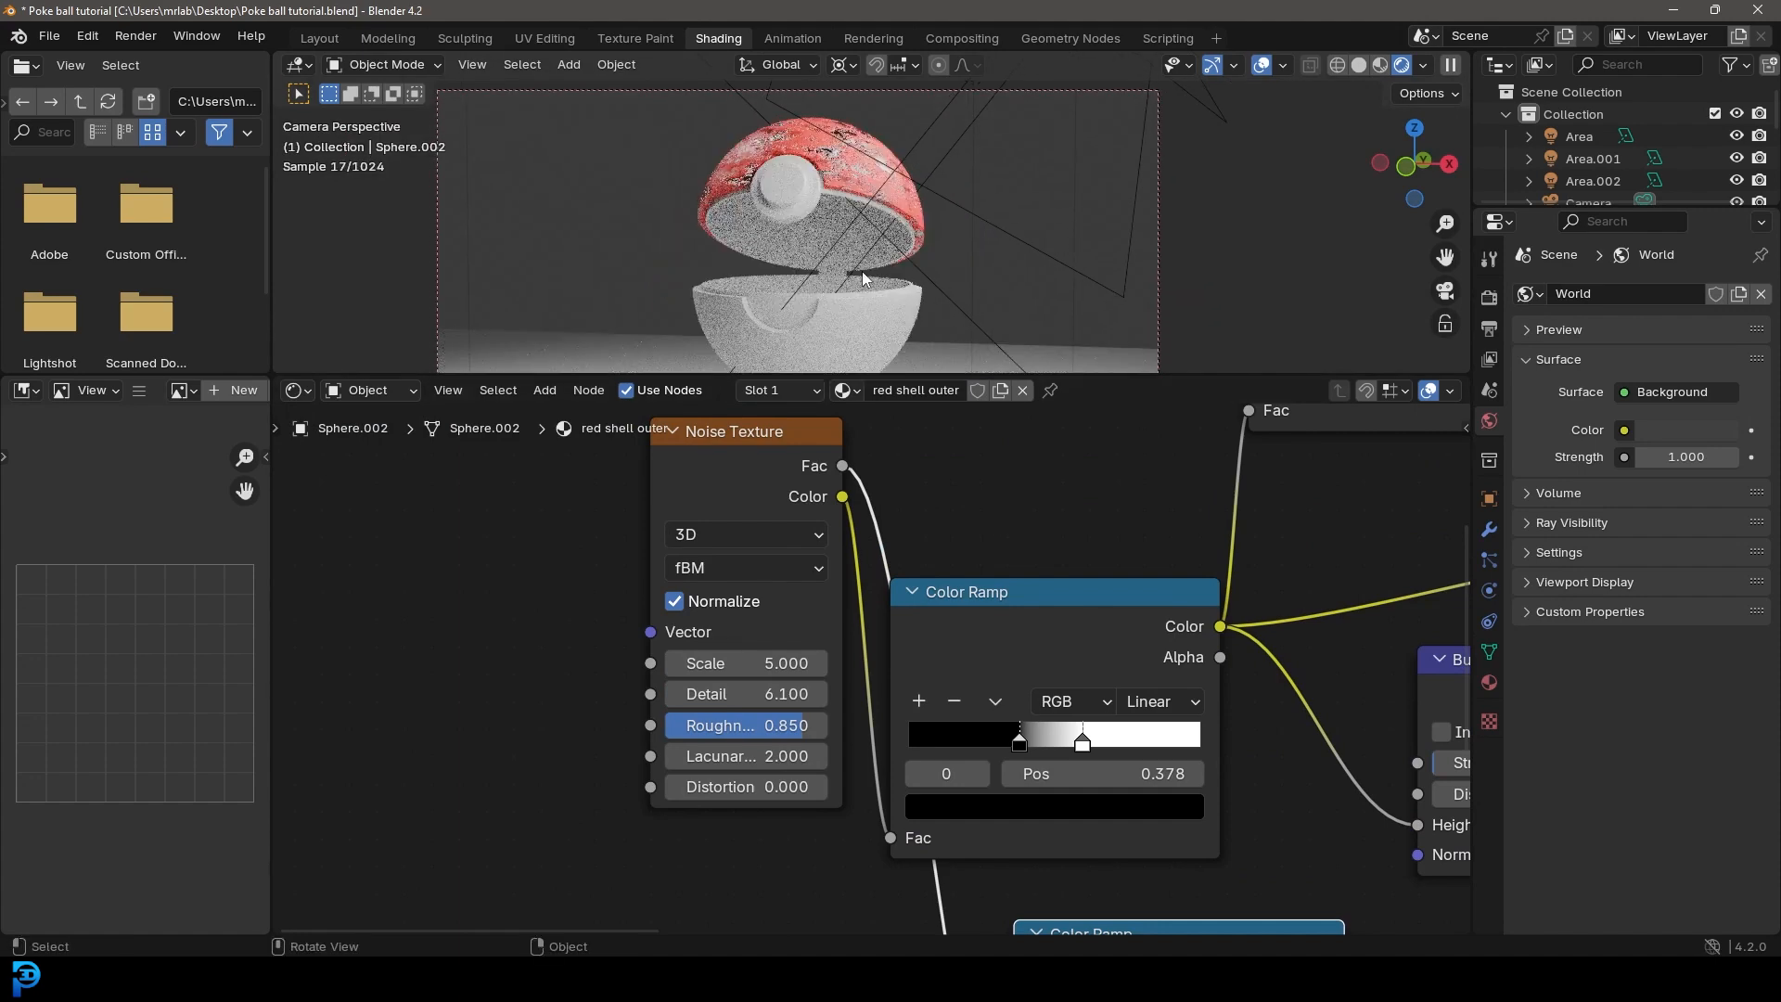
# Step: Select and copy the entire node network of the red shell outer material
pyautogui.scroll(-10, 937, 578)
pyautogui.moveTo(982, 631); pyautogui.dragTo(715, 548, button='middle')
pyautogui.moveTo(656, 497); pyautogui.dragTo(1237, 846)
pyautogui.scroll(2, 983, 526)
pyautogui.rightClick(866, 518)
pyautogui.click(864, 515)
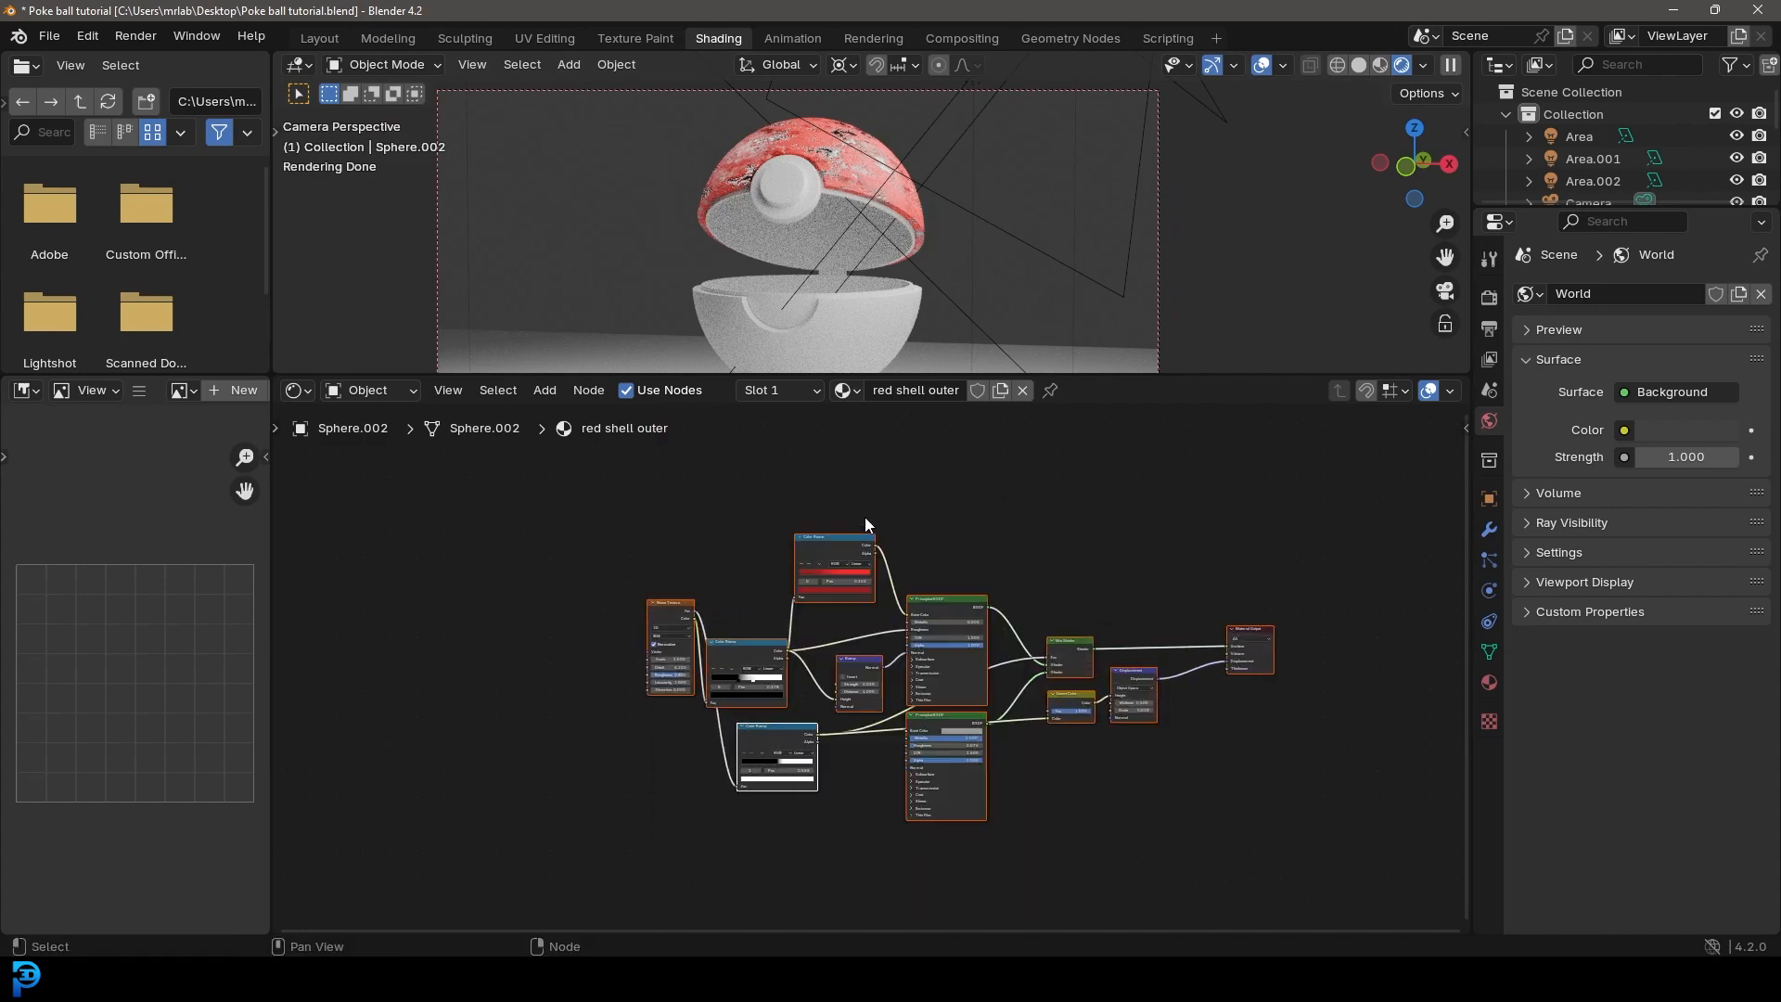
# Step: Replace the default nodes in the lower shell's White shell lower material with the copied red shell network
pyautogui.scroll(3, 966, 315)
pyautogui.keyDown('shift'); pyautogui.moveTo(974, 294); pyautogui.dragTo(981, 197, button='middle'); pyautogui.keyUp('shift')
pyautogui.click(916, 230)
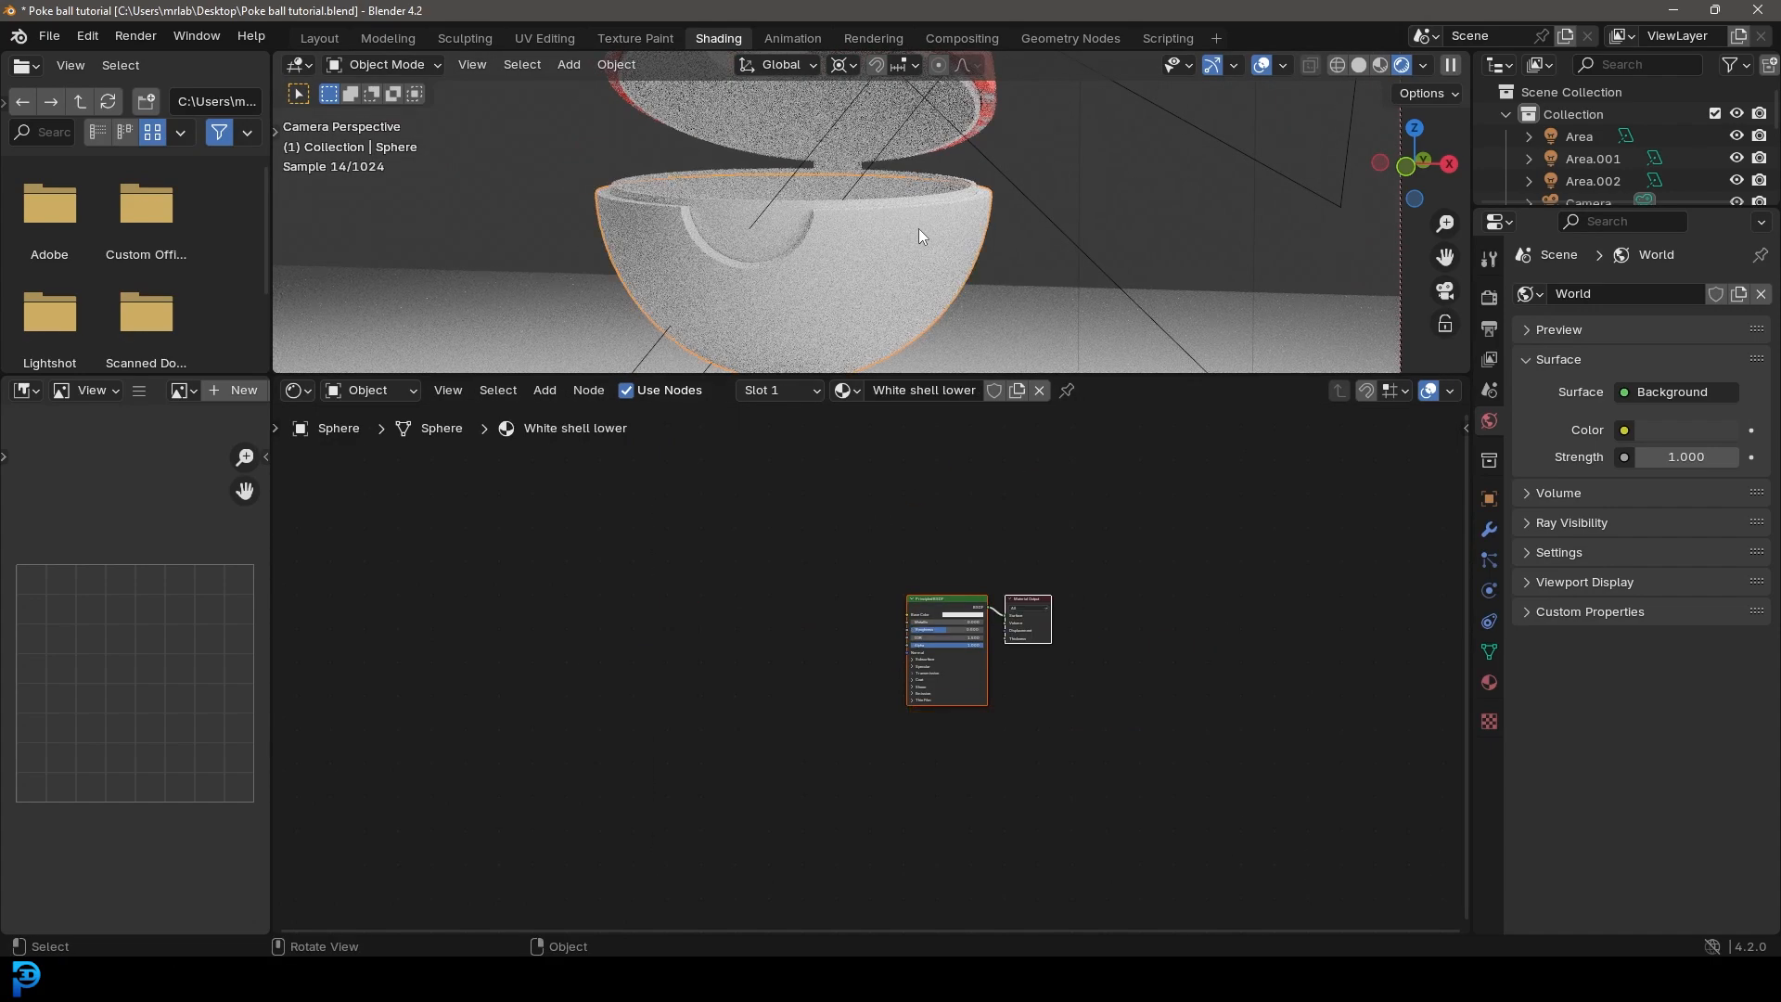
pyautogui.scroll(3, 1005, 482)
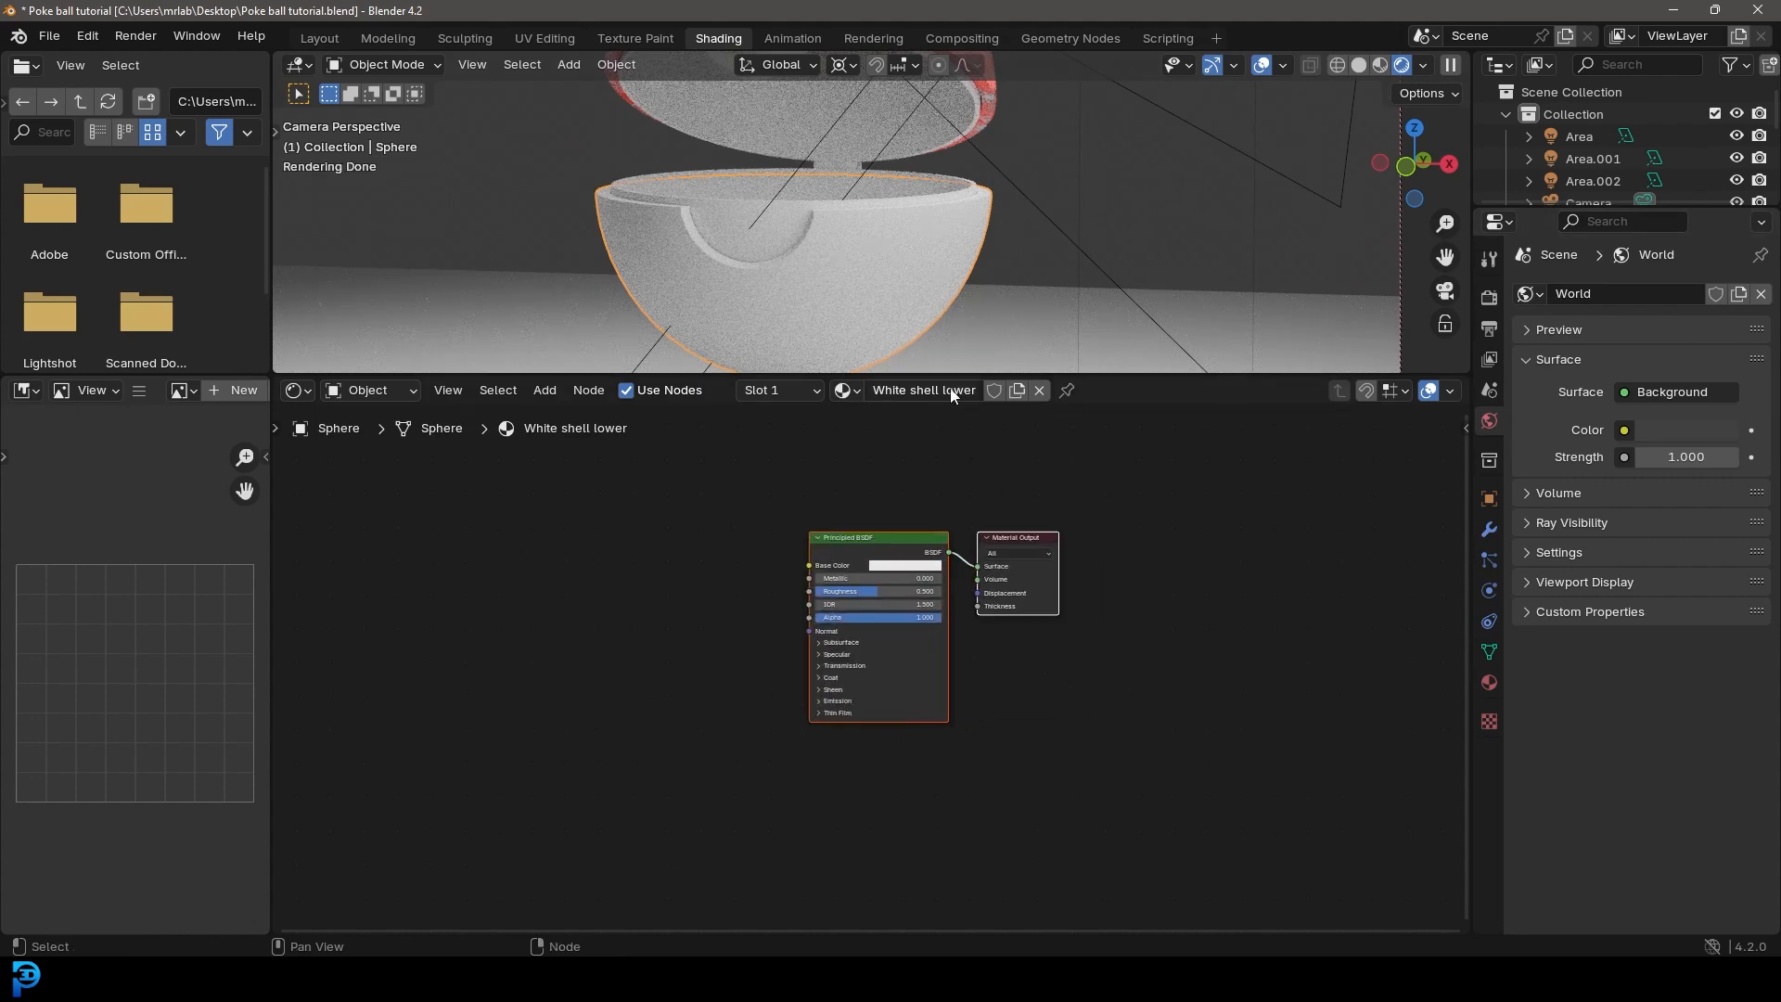
pyautogui.moveTo(698, 479); pyautogui.dragTo(1067, 649)
pyautogui.press('x')
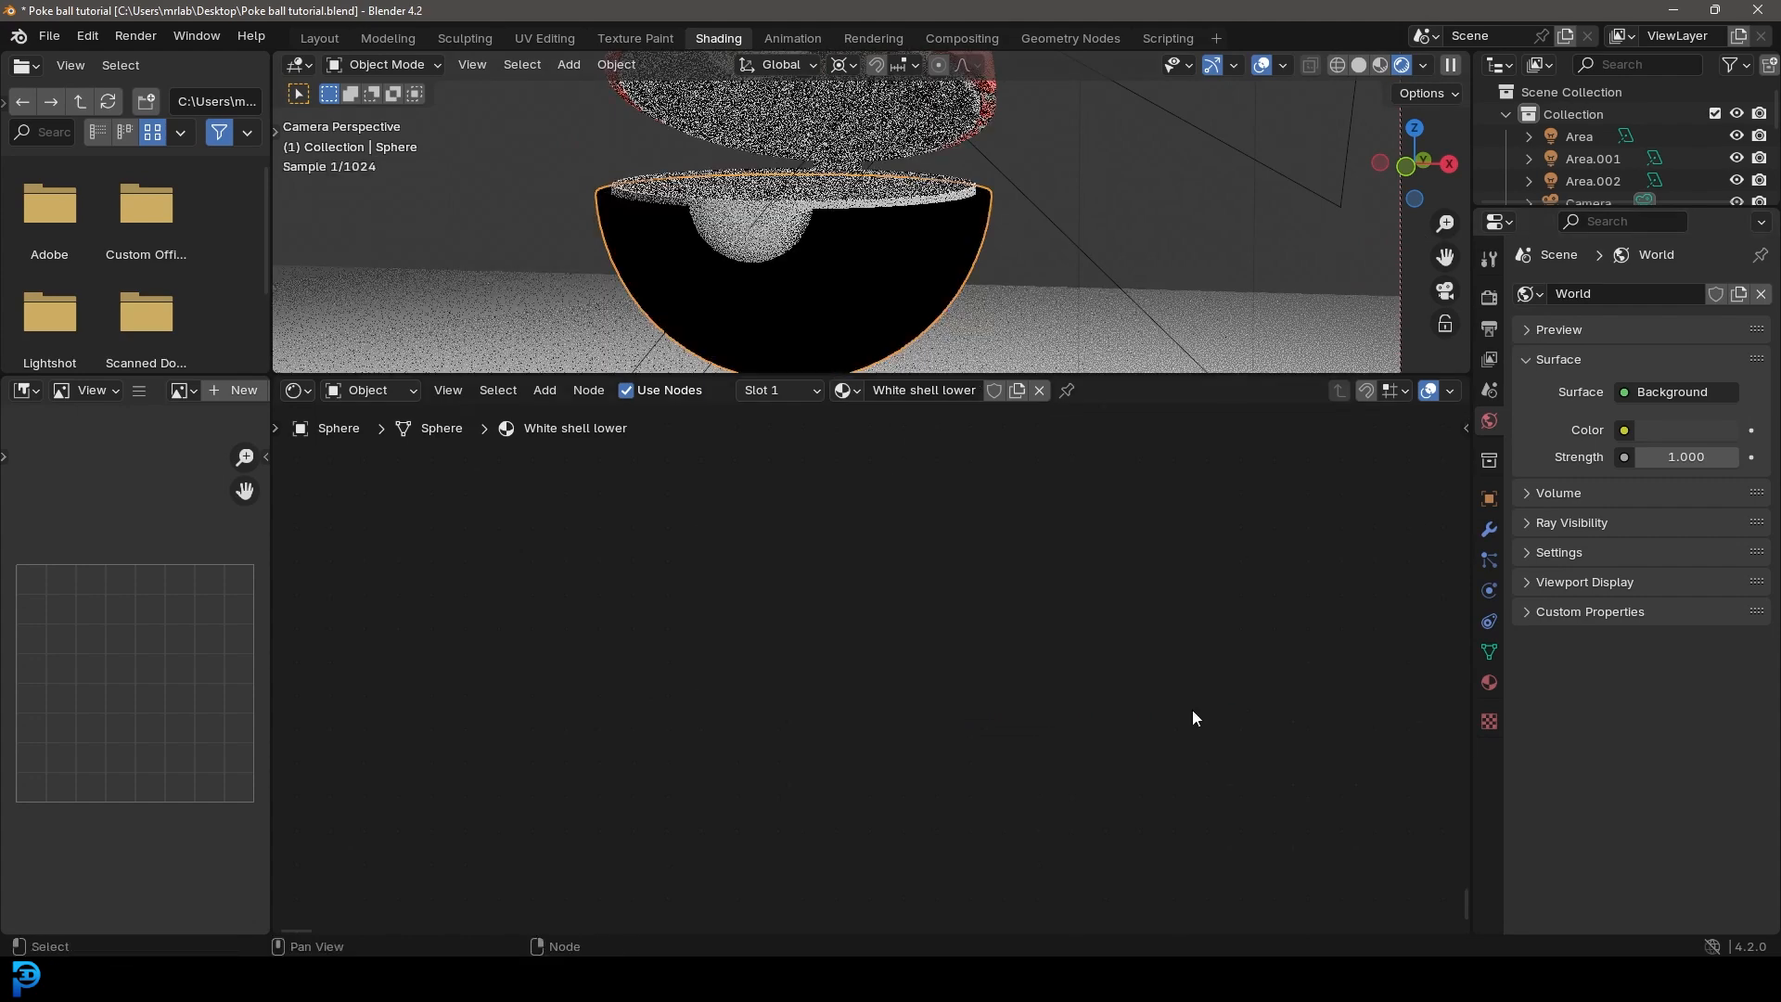
pyautogui.rightClick(765, 553)
pyautogui.click(598, 573)
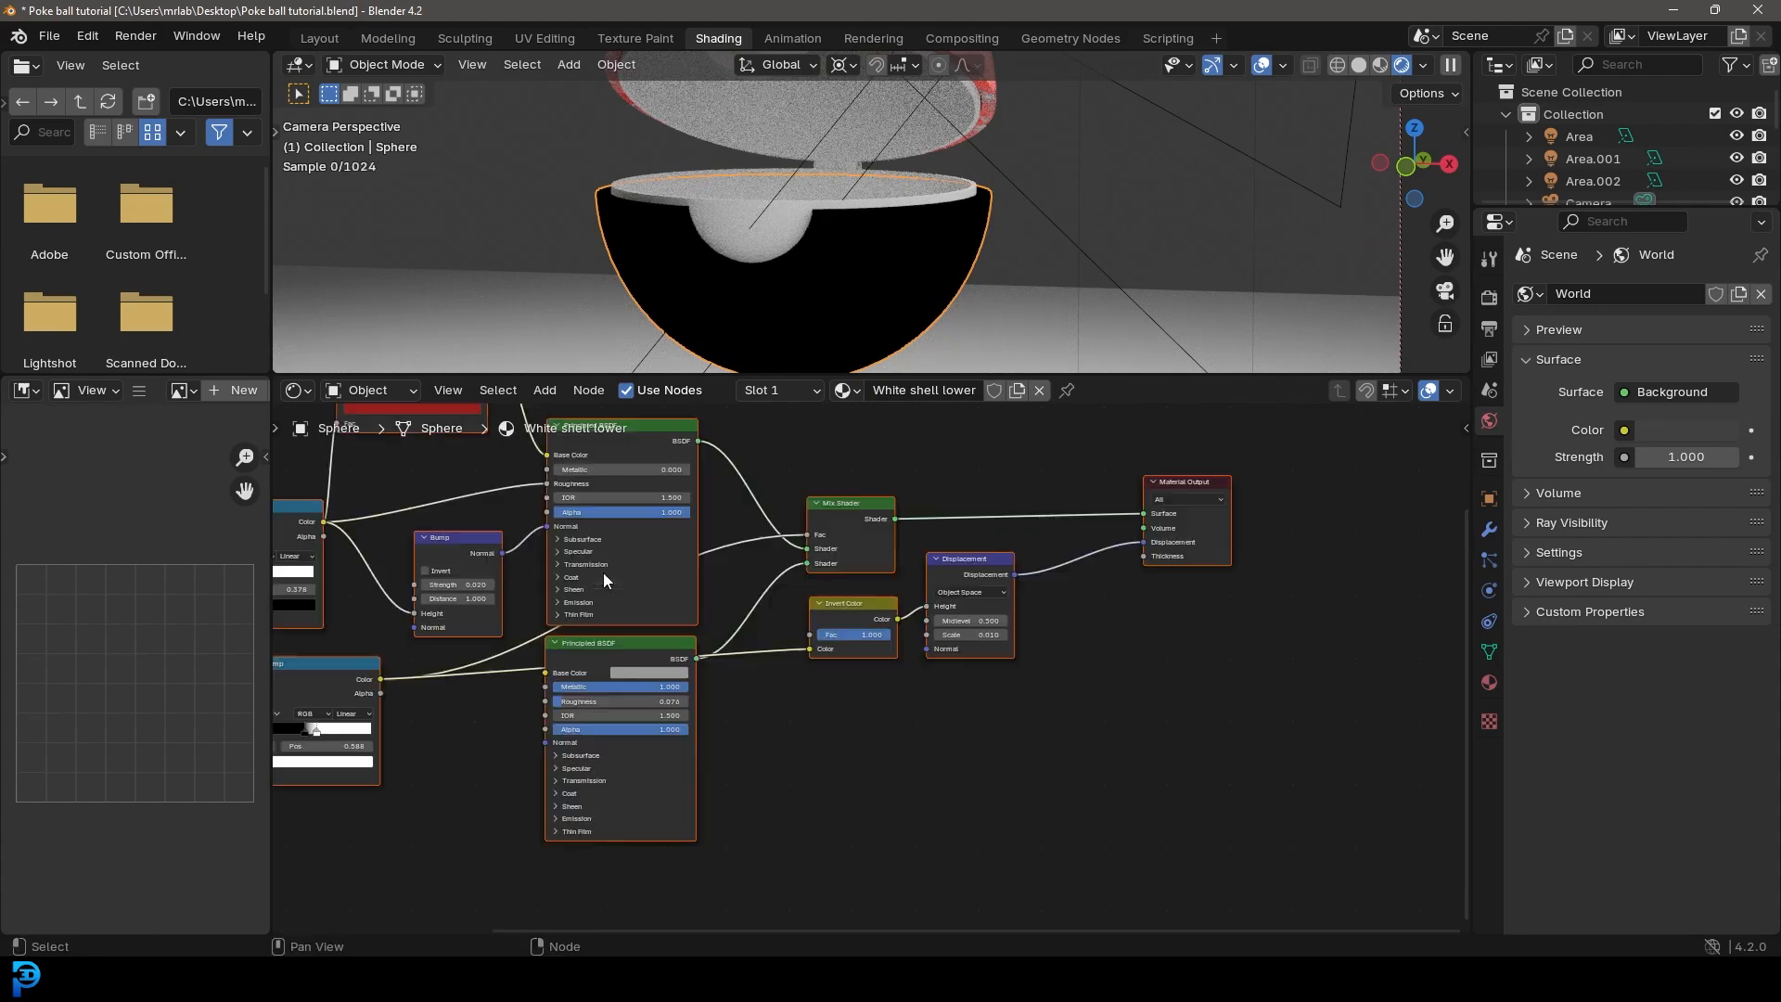
# Step: Recolor the bright red stop at 0.531 on the lower shell's base-color Color Ramp to a pale pinkish white
pyautogui.scroll(3, 866, 708)
pyautogui.moveTo(866, 711); pyautogui.dragTo(1036, 881, button='middle')
pyautogui.scroll(5, 831, 761)
pyautogui.moveTo(798, 584); pyautogui.dragTo(807, 566)
pyautogui.scroll(4, 876, 658)
pyautogui.click(1171, 634)
pyautogui.click(826, 694)
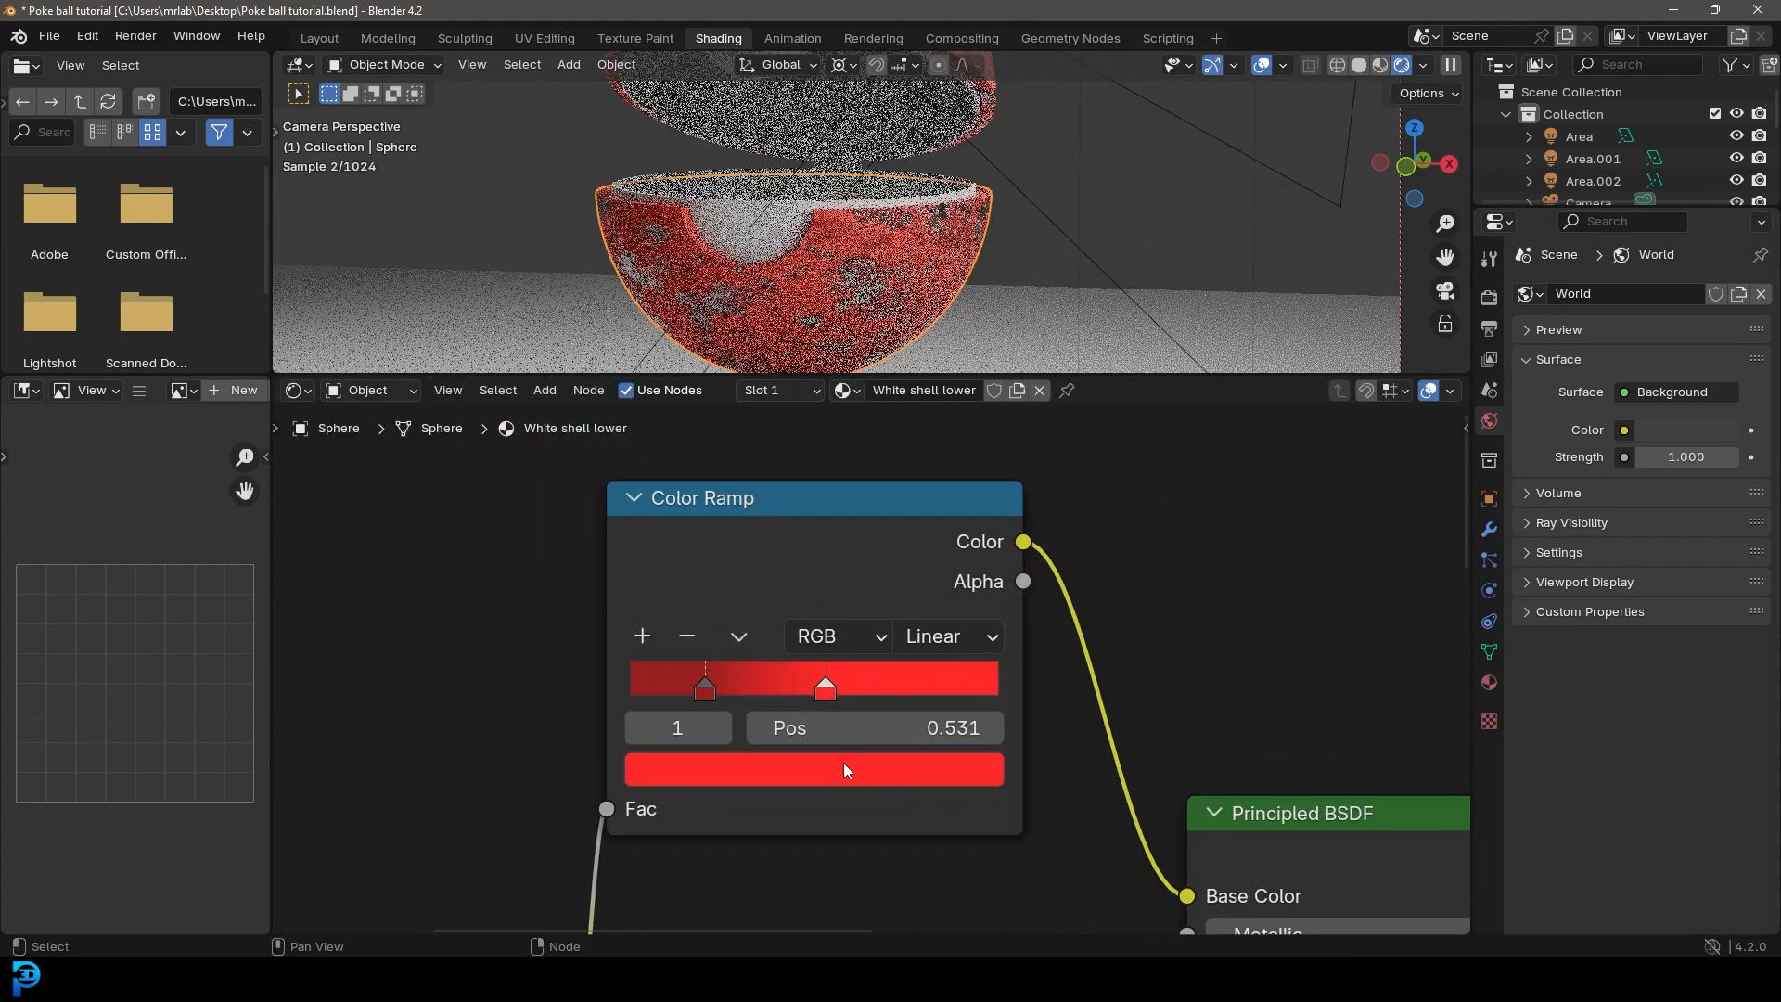
pyautogui.click(844, 766)
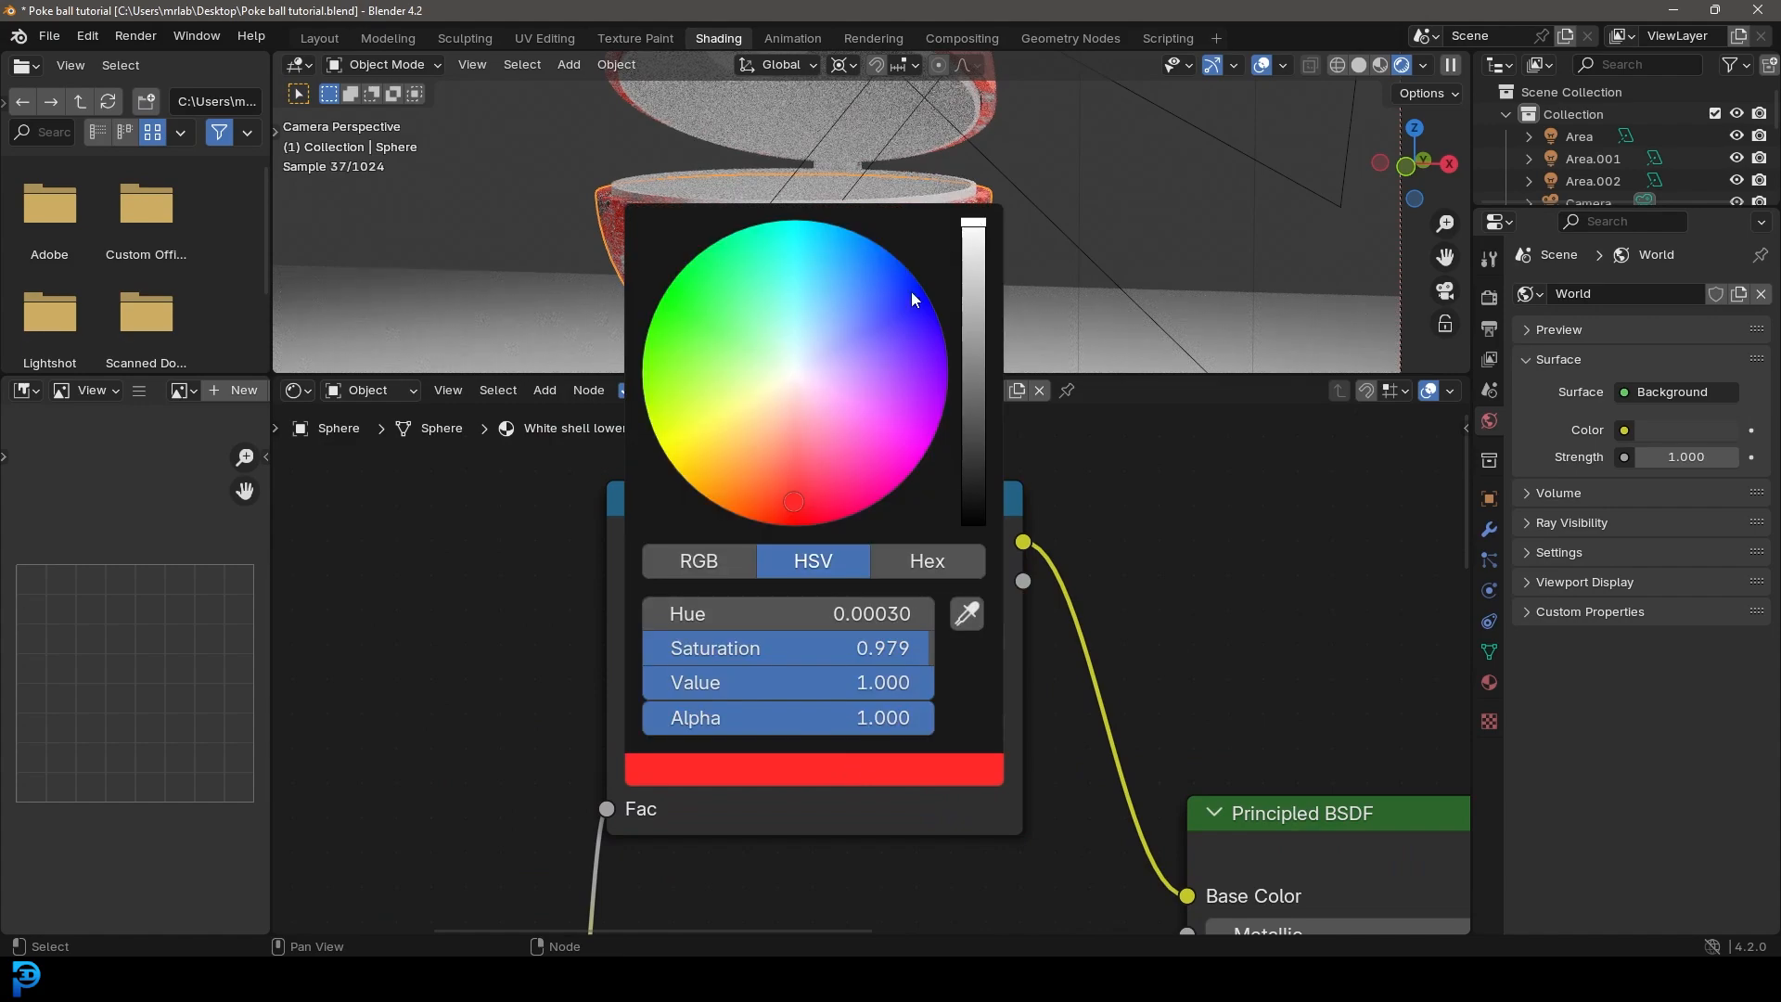
pyautogui.click(793, 405)
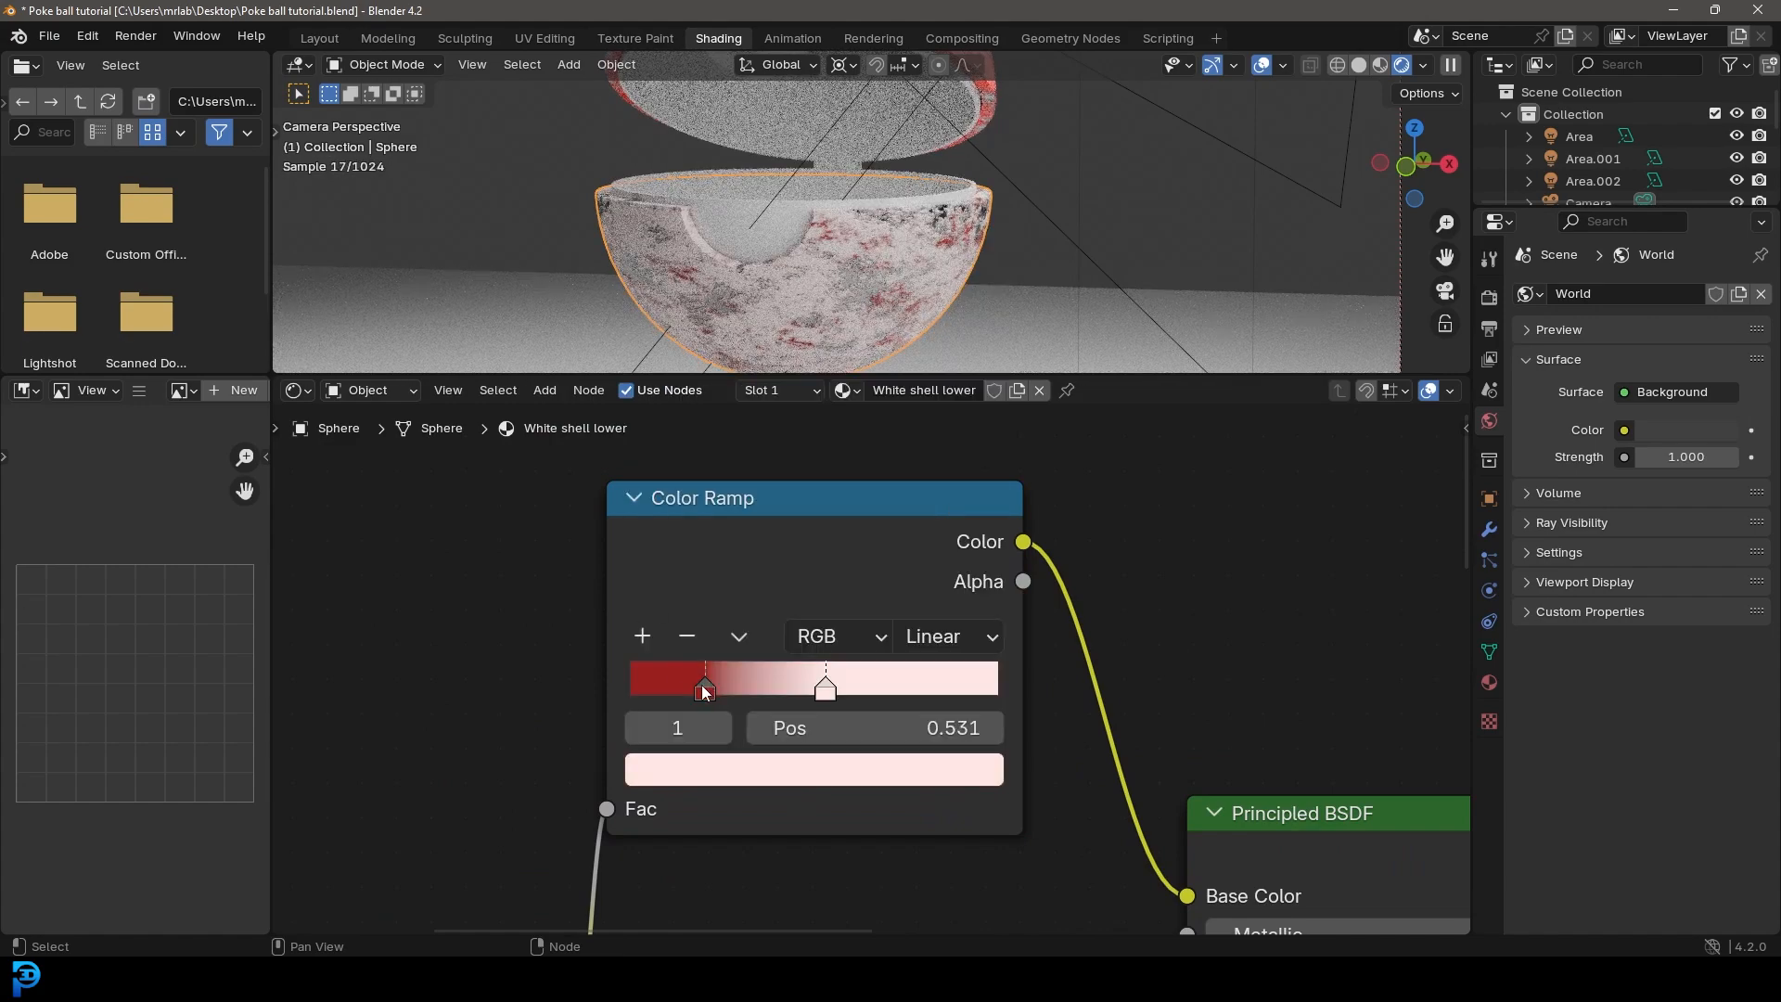
# Step: Recolor the dark red stop at 0.195 on the same Color Ramp to a bright, nearly neutral off-white
pyautogui.click(703, 688)
pyautogui.click(724, 766)
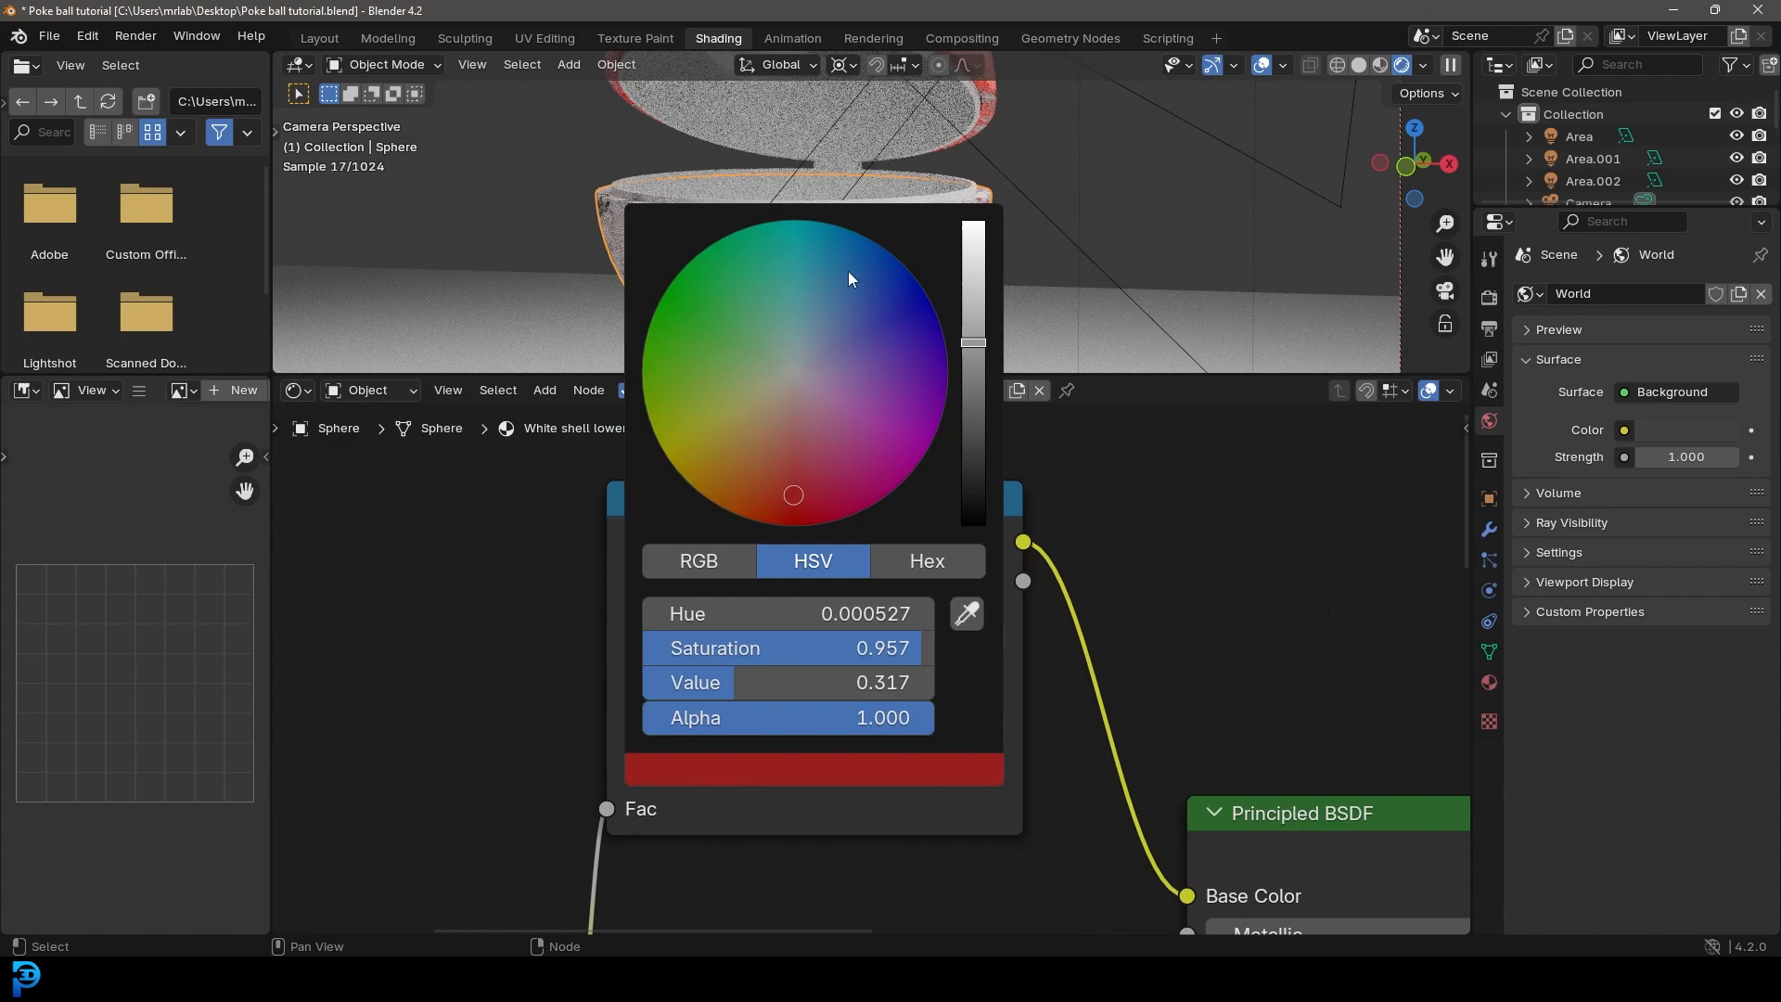
pyautogui.click(796, 384)
pyautogui.click(972, 264)
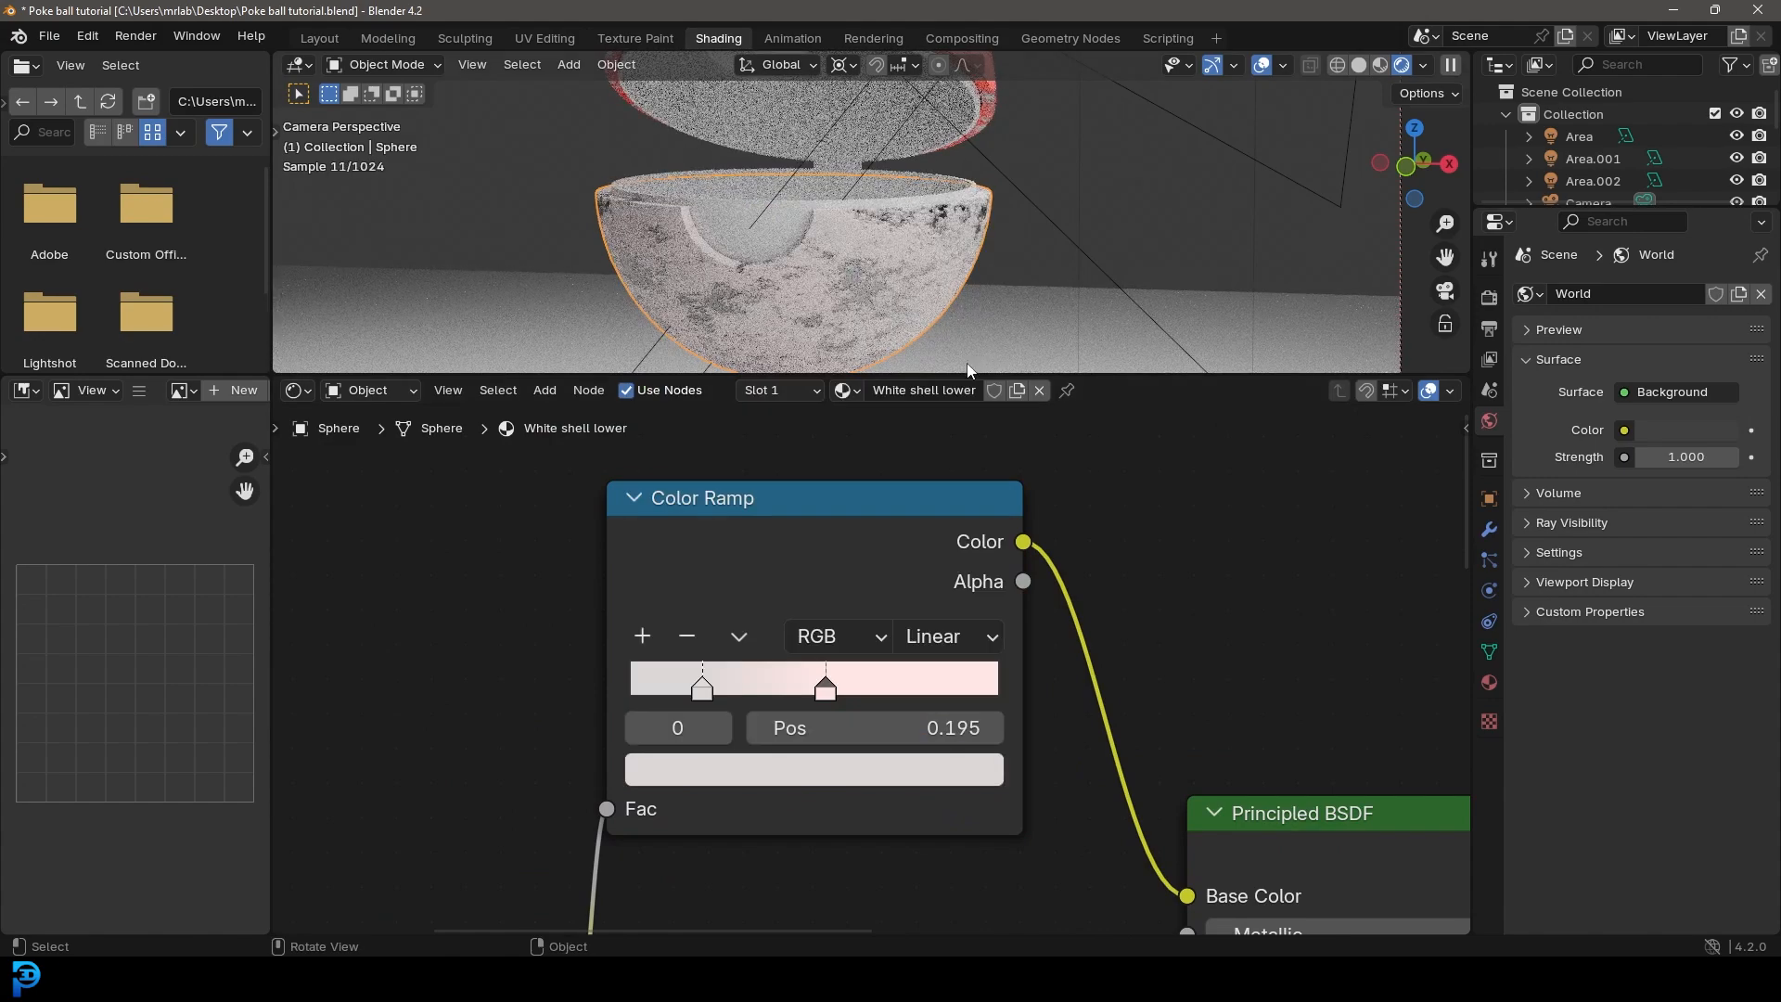
pyautogui.click(848, 759)
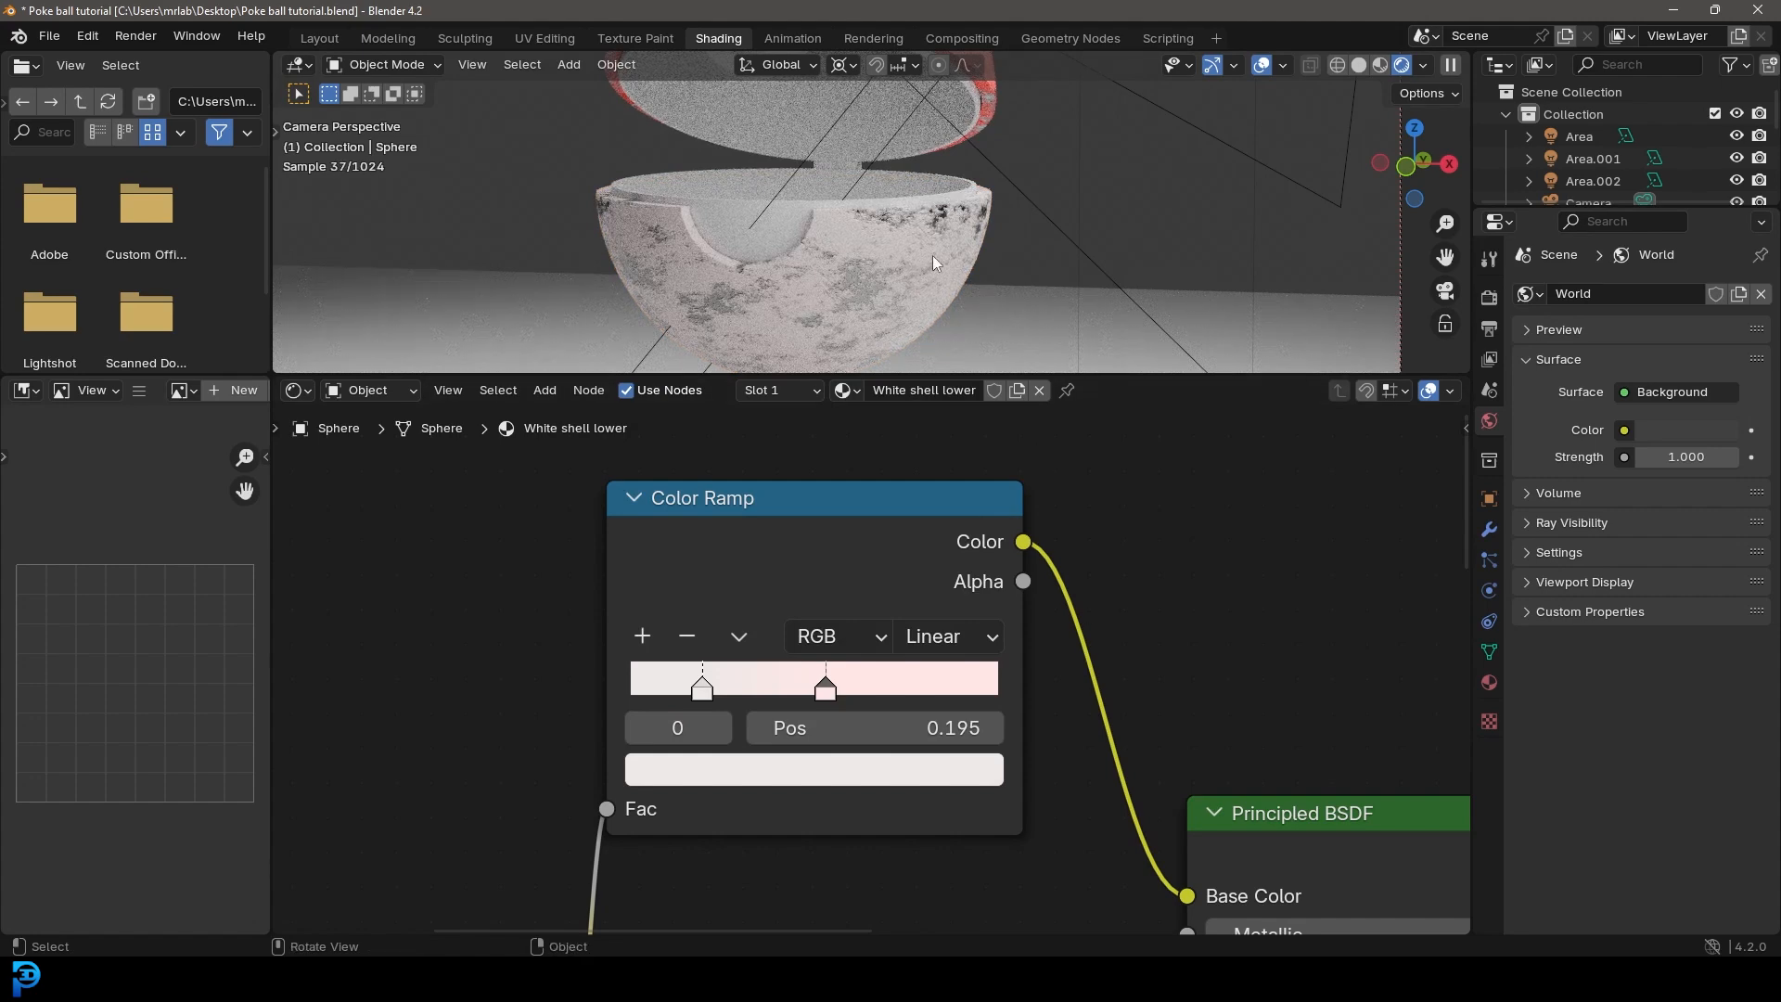
# Step: Brighten the lower shell's metallic Principled BSDF base color to light gray
pyautogui.scroll(-7, 1057, 719)
pyautogui.moveTo(1106, 811); pyautogui.dragTo(879, 613, button='middle')
pyautogui.scroll(-4, 877, 675)
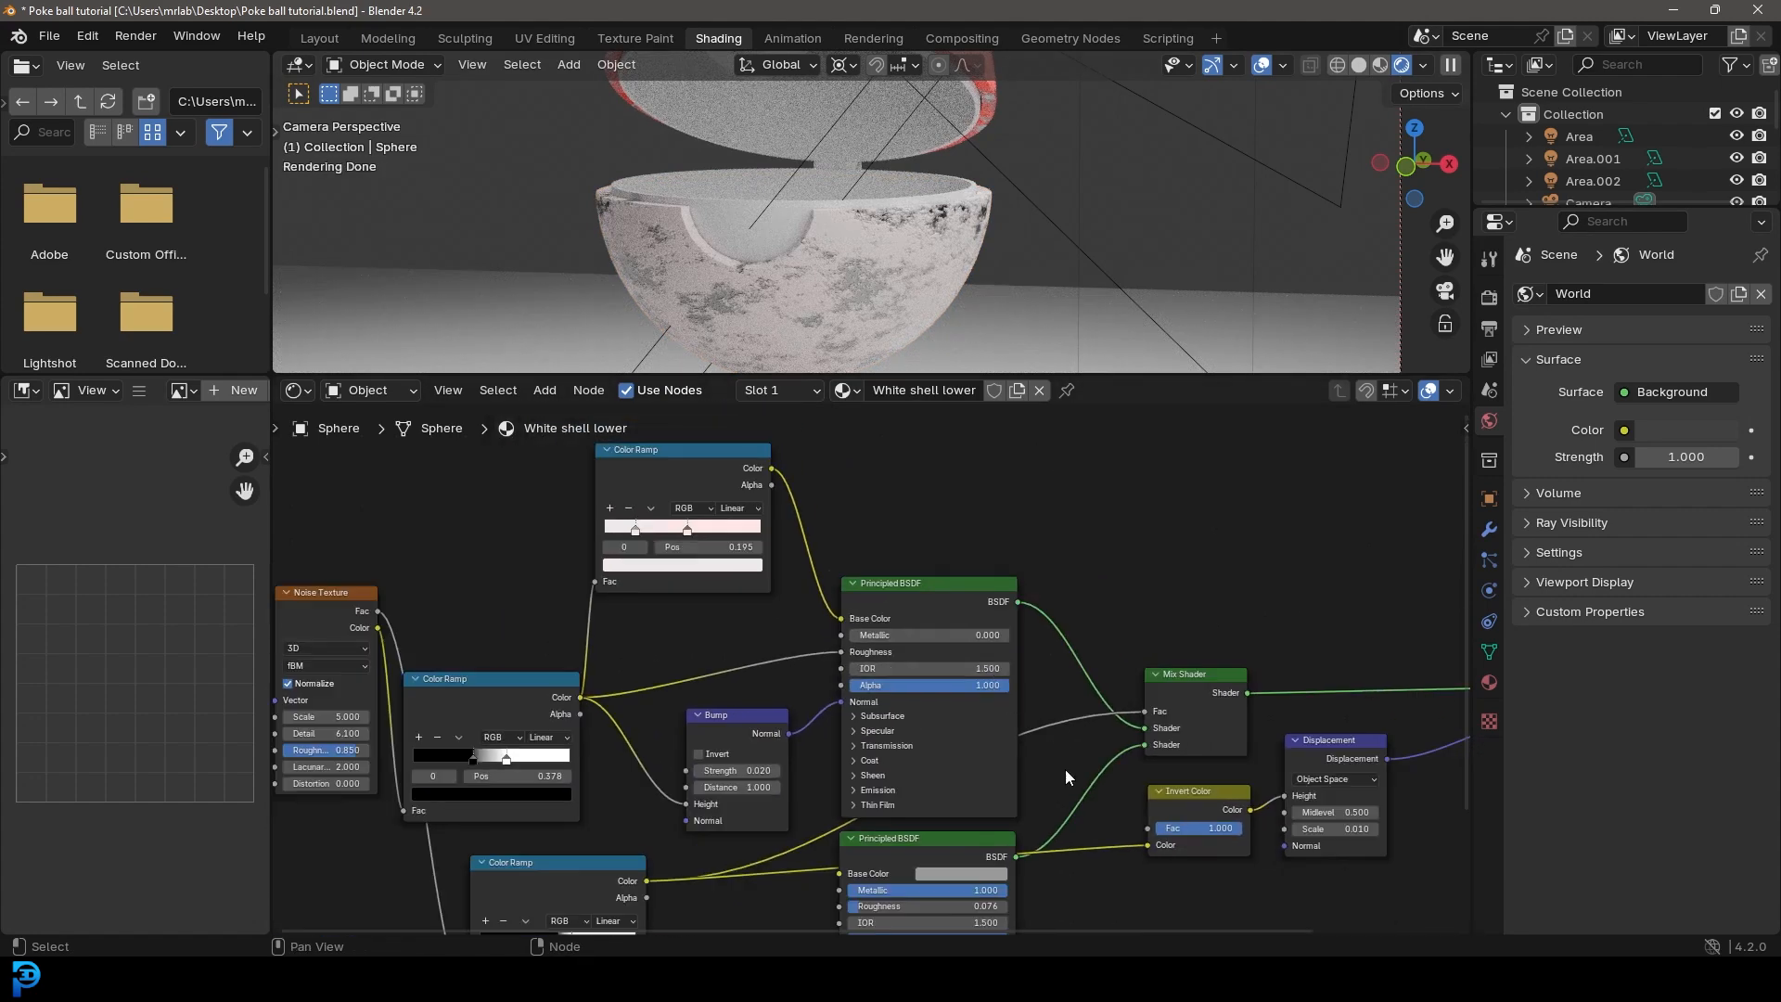
pyautogui.moveTo(1041, 782); pyautogui.dragTo(979, 583, button='middle')
pyautogui.scroll(8, 872, 666)
pyautogui.click(902, 684)
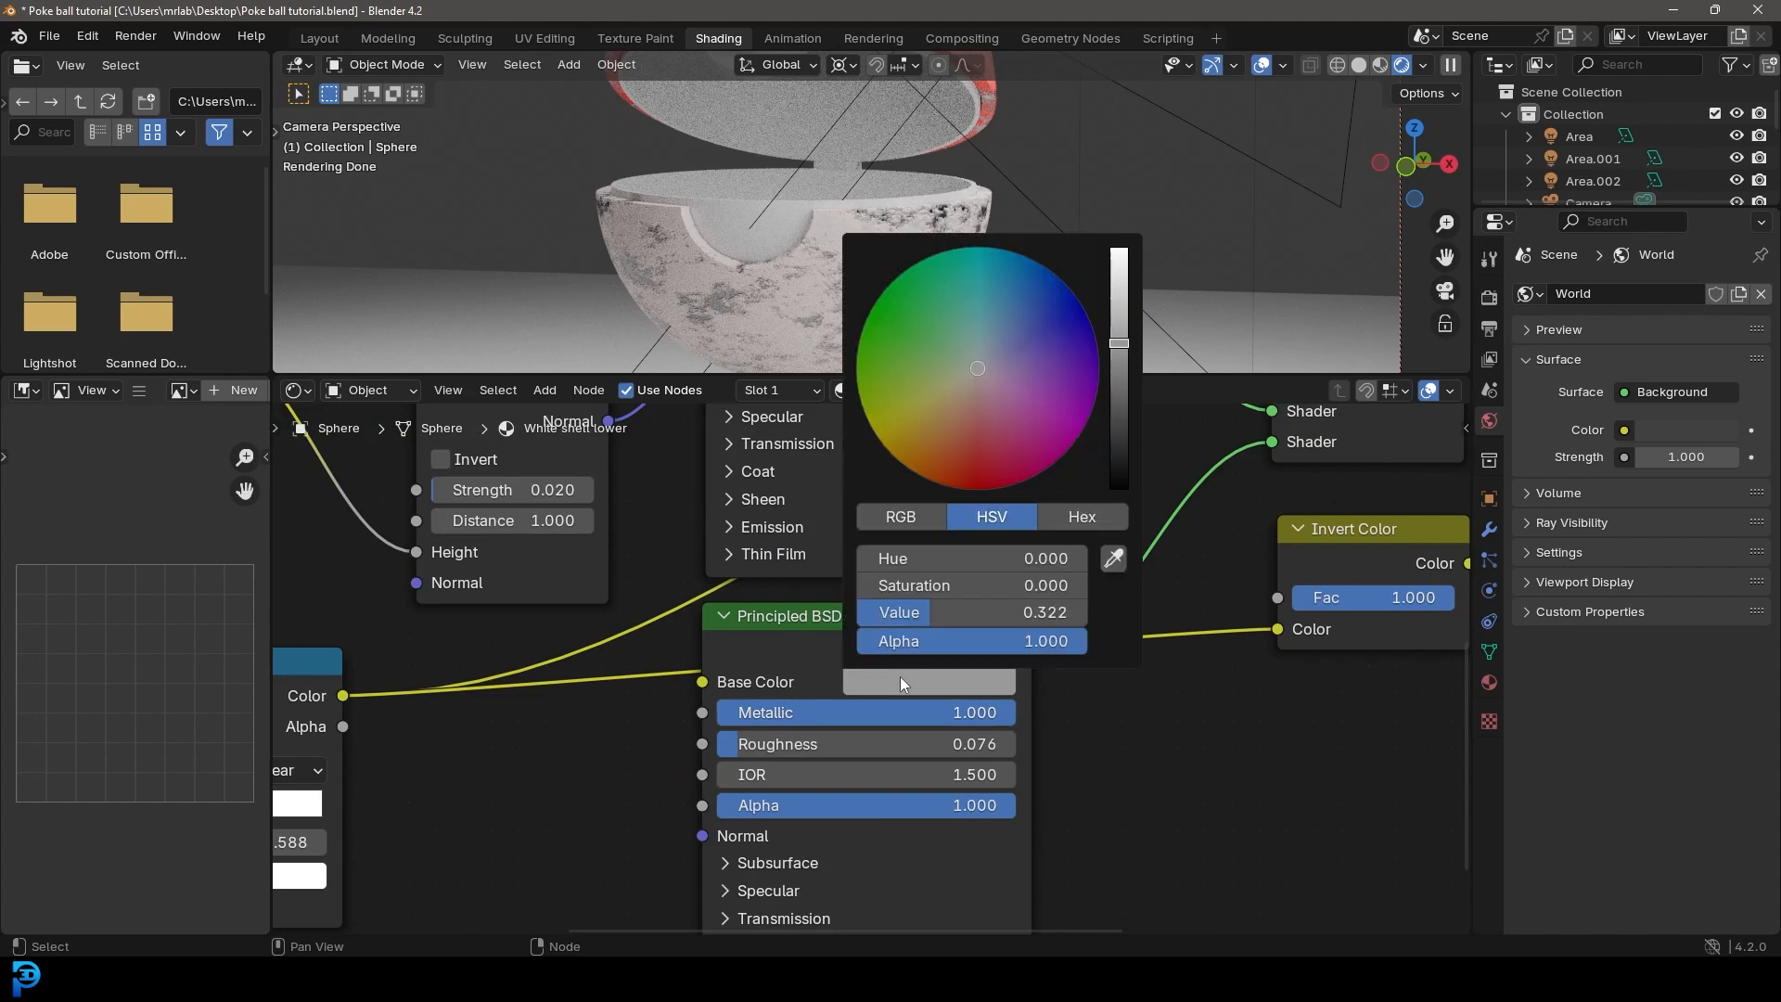
pyautogui.click(1115, 295)
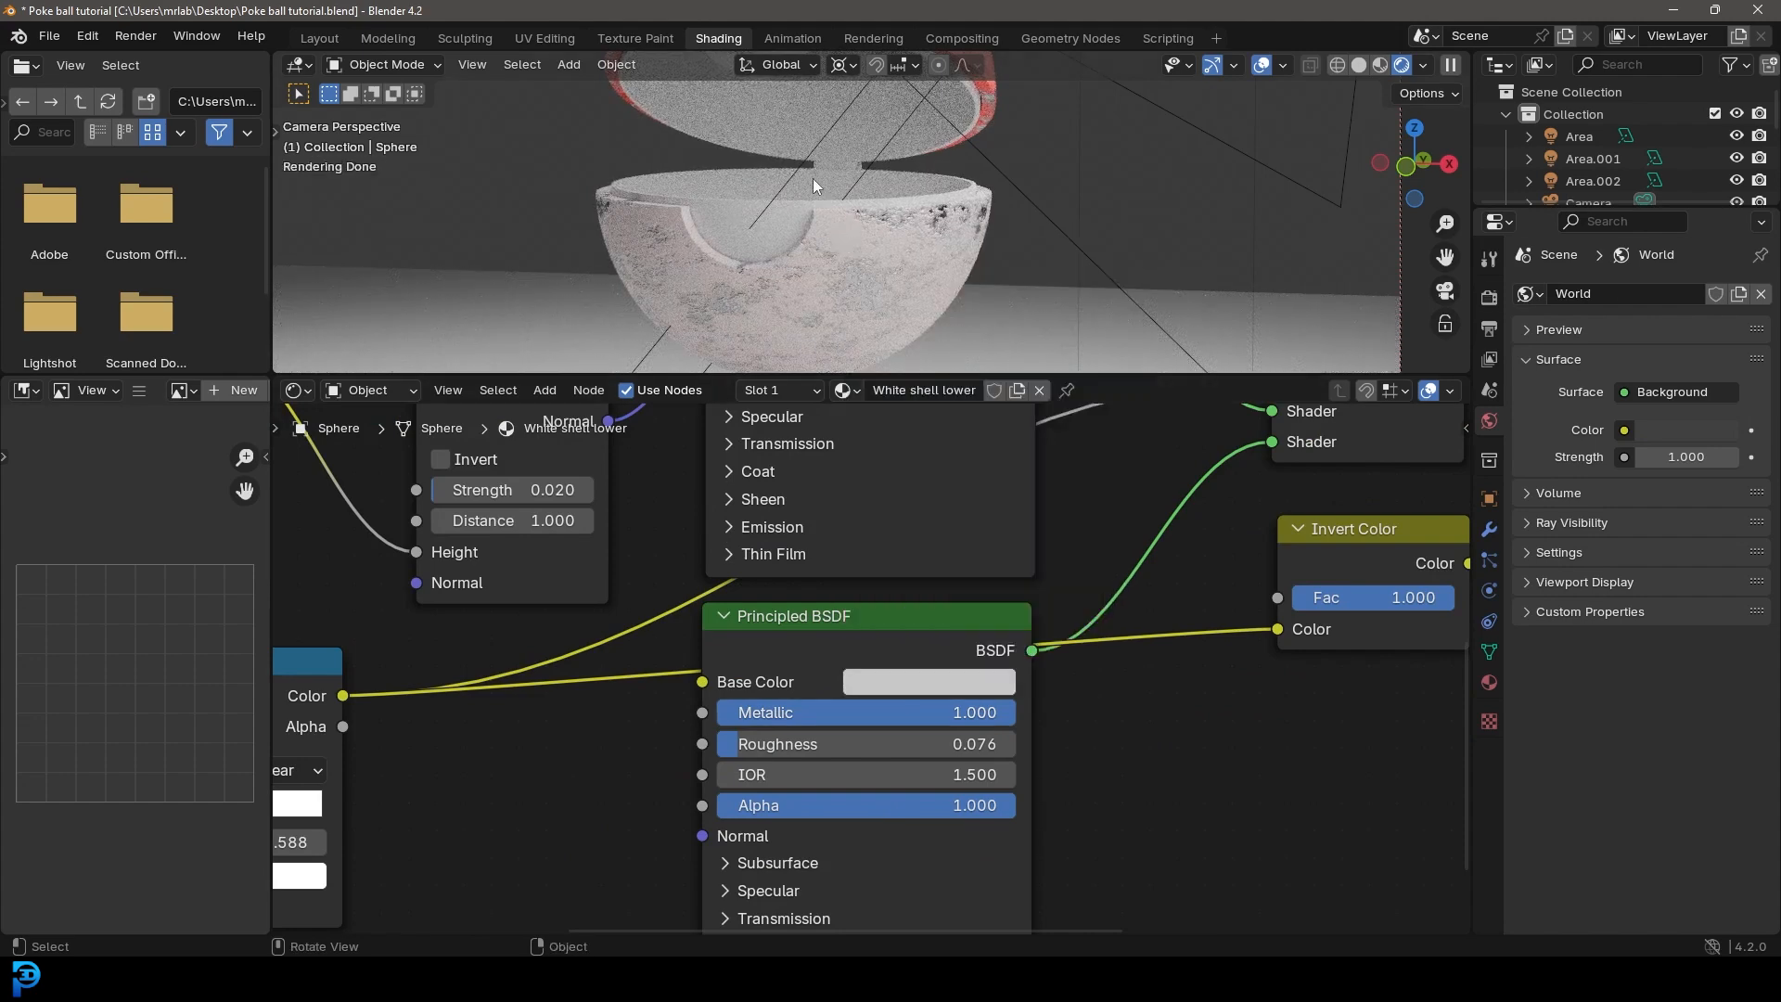
# Step: Select the lower inner shell and replace its Shell inner material's default nodes with the copied red shell network
pyautogui.click(725, 205)
pyautogui.scroll(-3, 725, 205)
pyautogui.moveTo(1107, 510); pyautogui.dragTo(813, 628, button='middle')
pyautogui.moveTo(939, 415); pyautogui.dragTo(753, 388, button='middle')
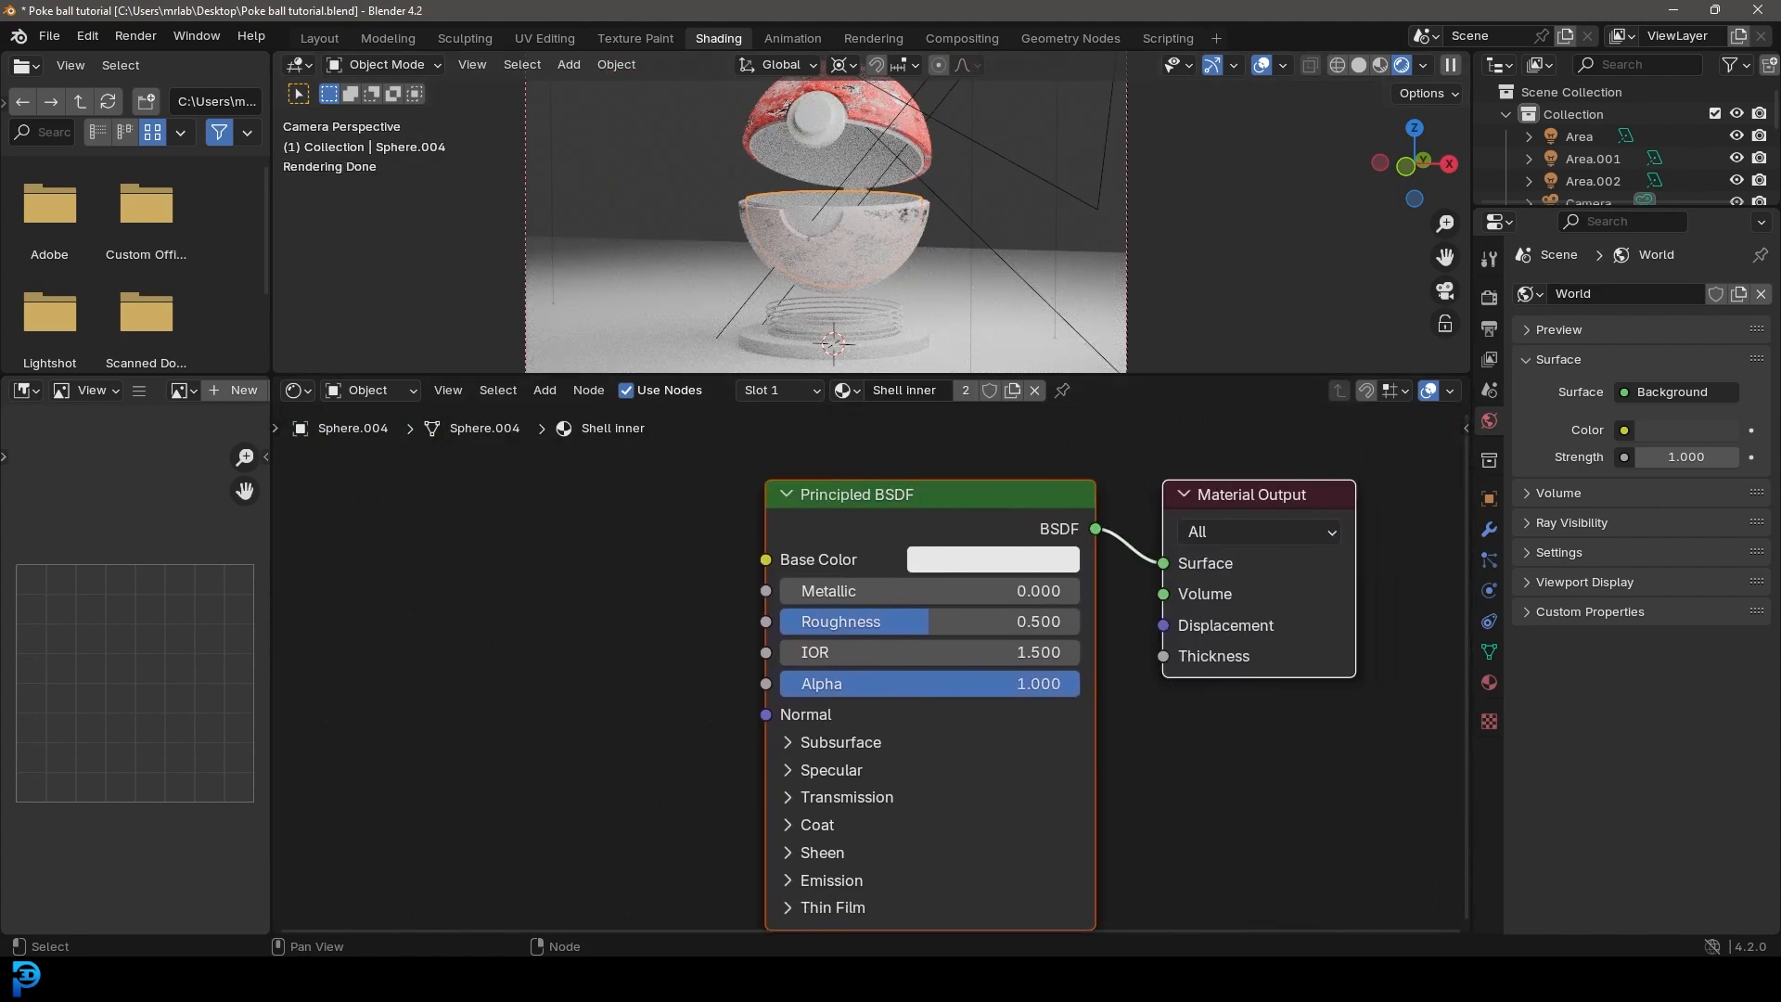
pyautogui.moveTo(734, 496); pyautogui.dragTo(1382, 644)
pyautogui.press('x')
pyautogui.rightClick(792, 555)
pyautogui.click(638, 557)
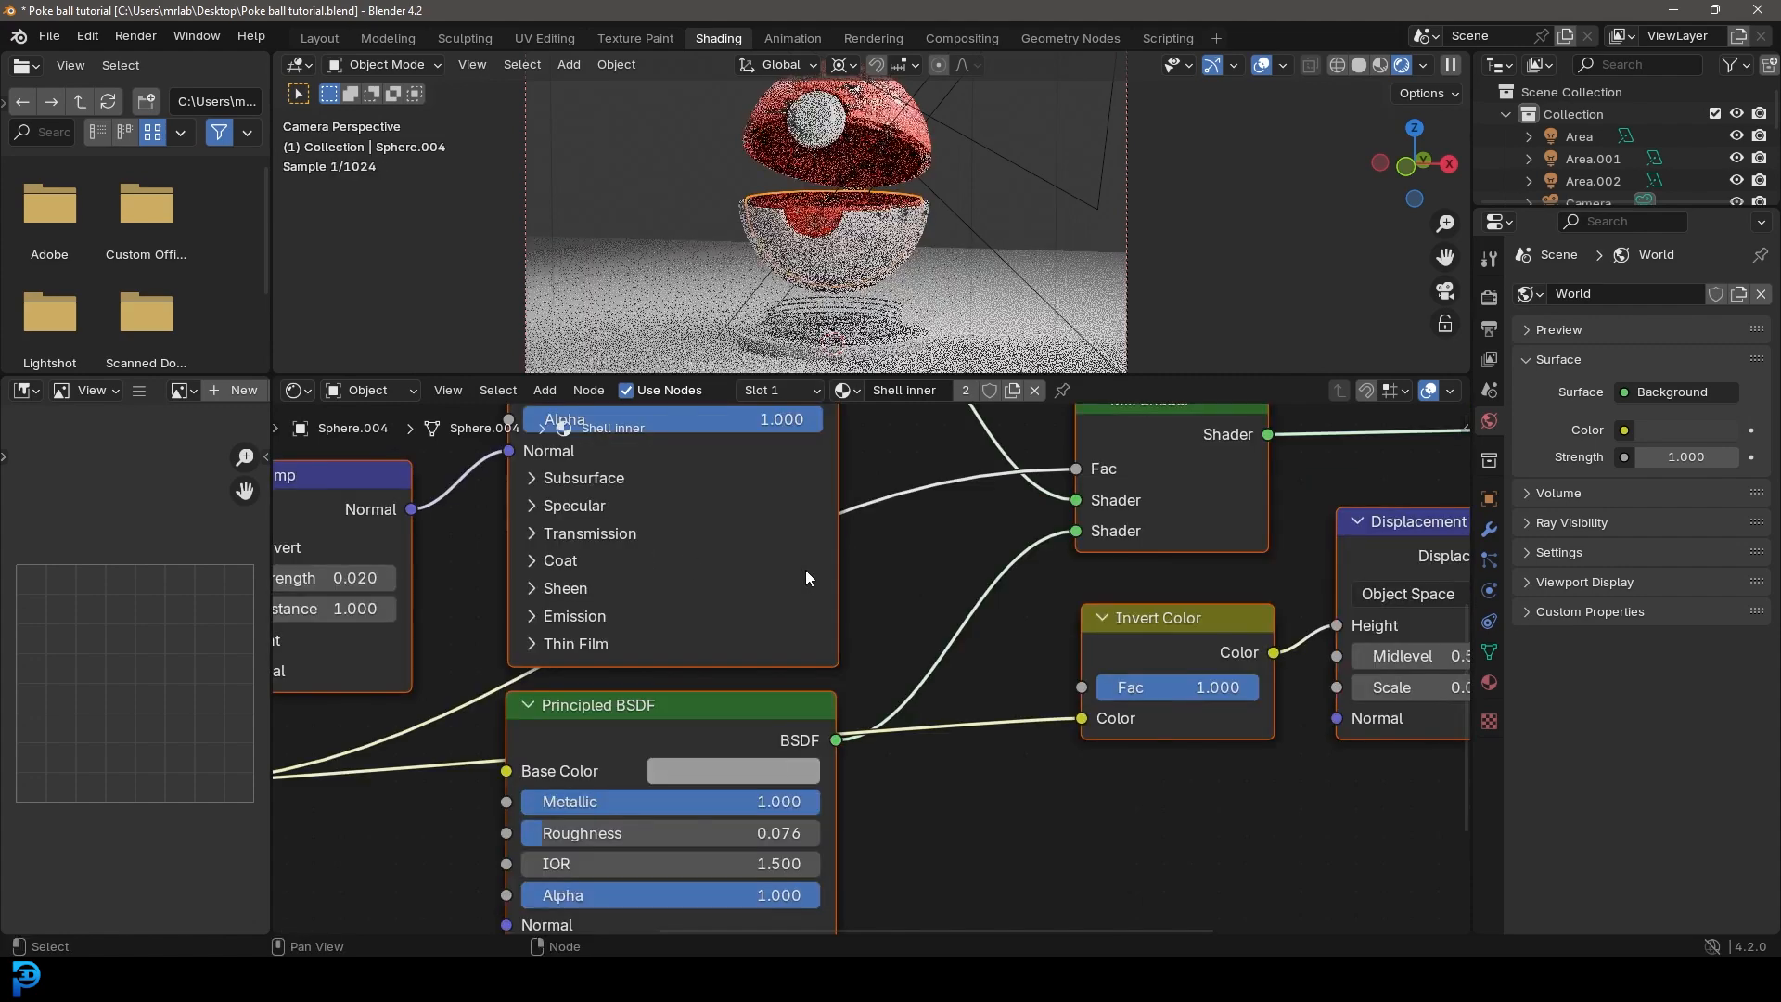
# Step: Darken the bright red stop at 0.531 on the Shell inner material's base-color Color Ramp to a near-black red
pyautogui.moveTo(903, 527); pyautogui.dragTo(933, 709, button='middle')
pyautogui.scroll(1, 933, 709)
pyautogui.moveTo(755, 551); pyautogui.dragTo(852, 816, button='middle')
pyautogui.scroll(2, 851, 816)
pyautogui.scroll(-3, 853, 814)
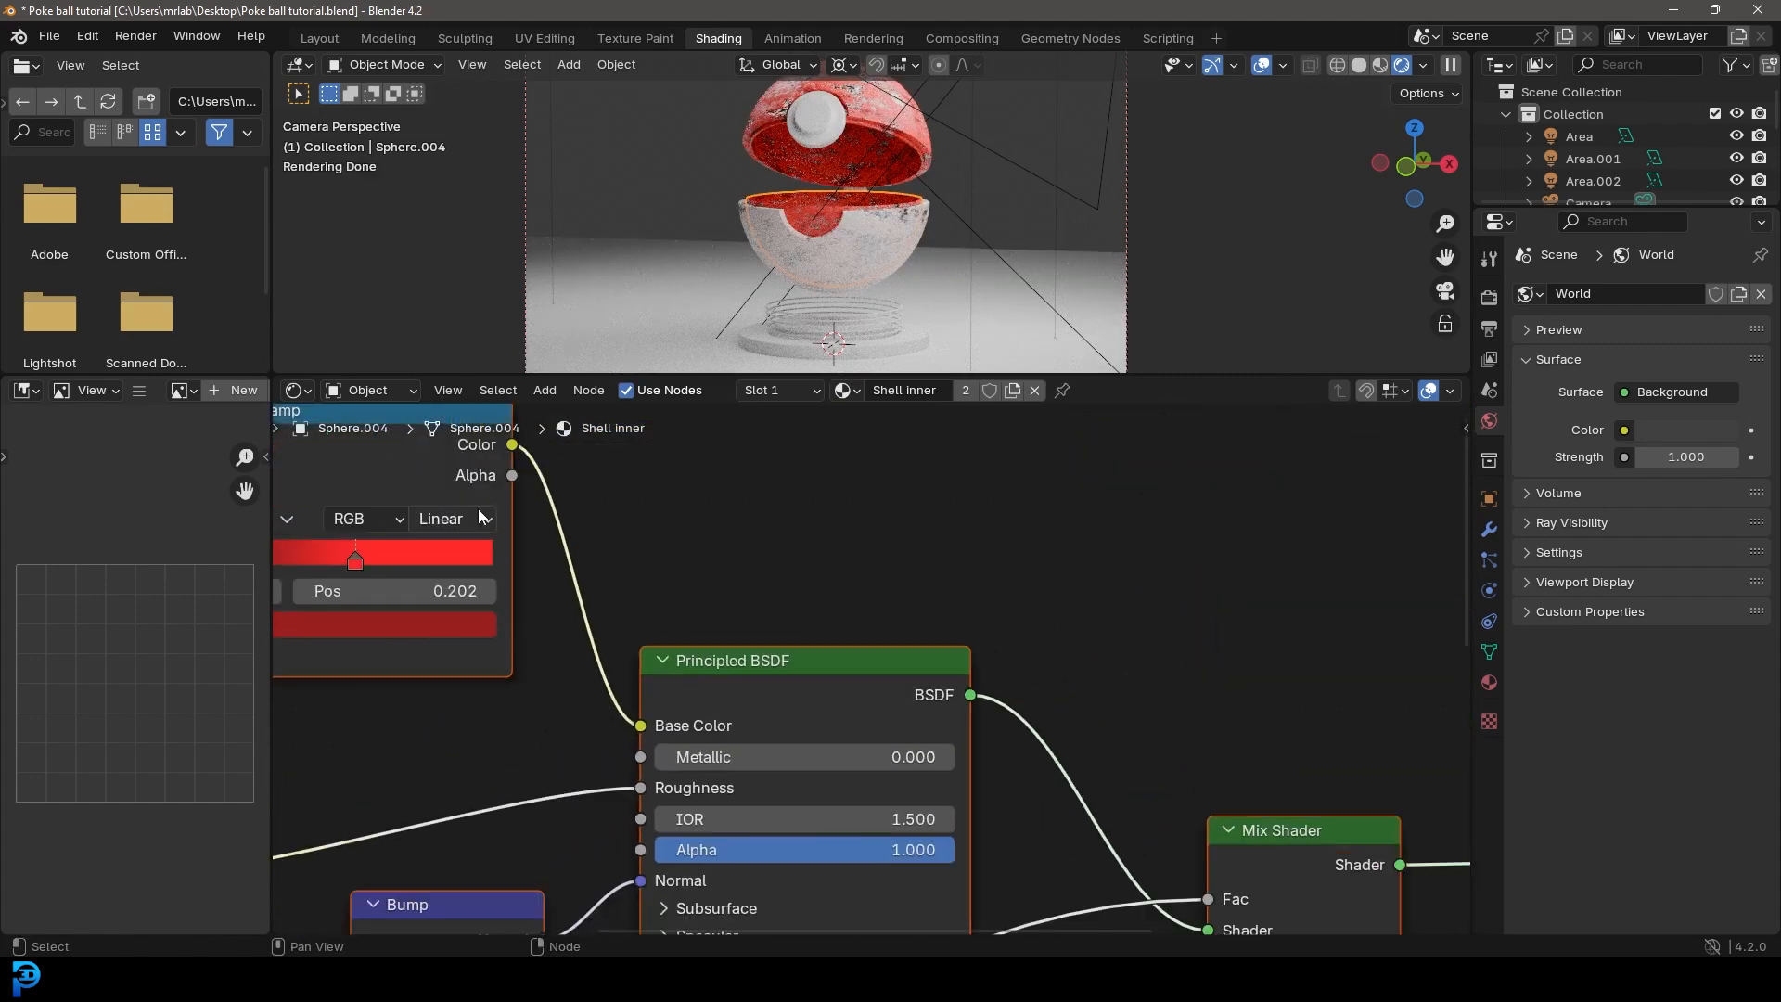
pyautogui.moveTo(427, 504); pyautogui.dragTo(944, 627, button='middle')
pyautogui.scroll(3, 944, 627)
pyautogui.scroll(1, 899, 709)
pyautogui.click(855, 699)
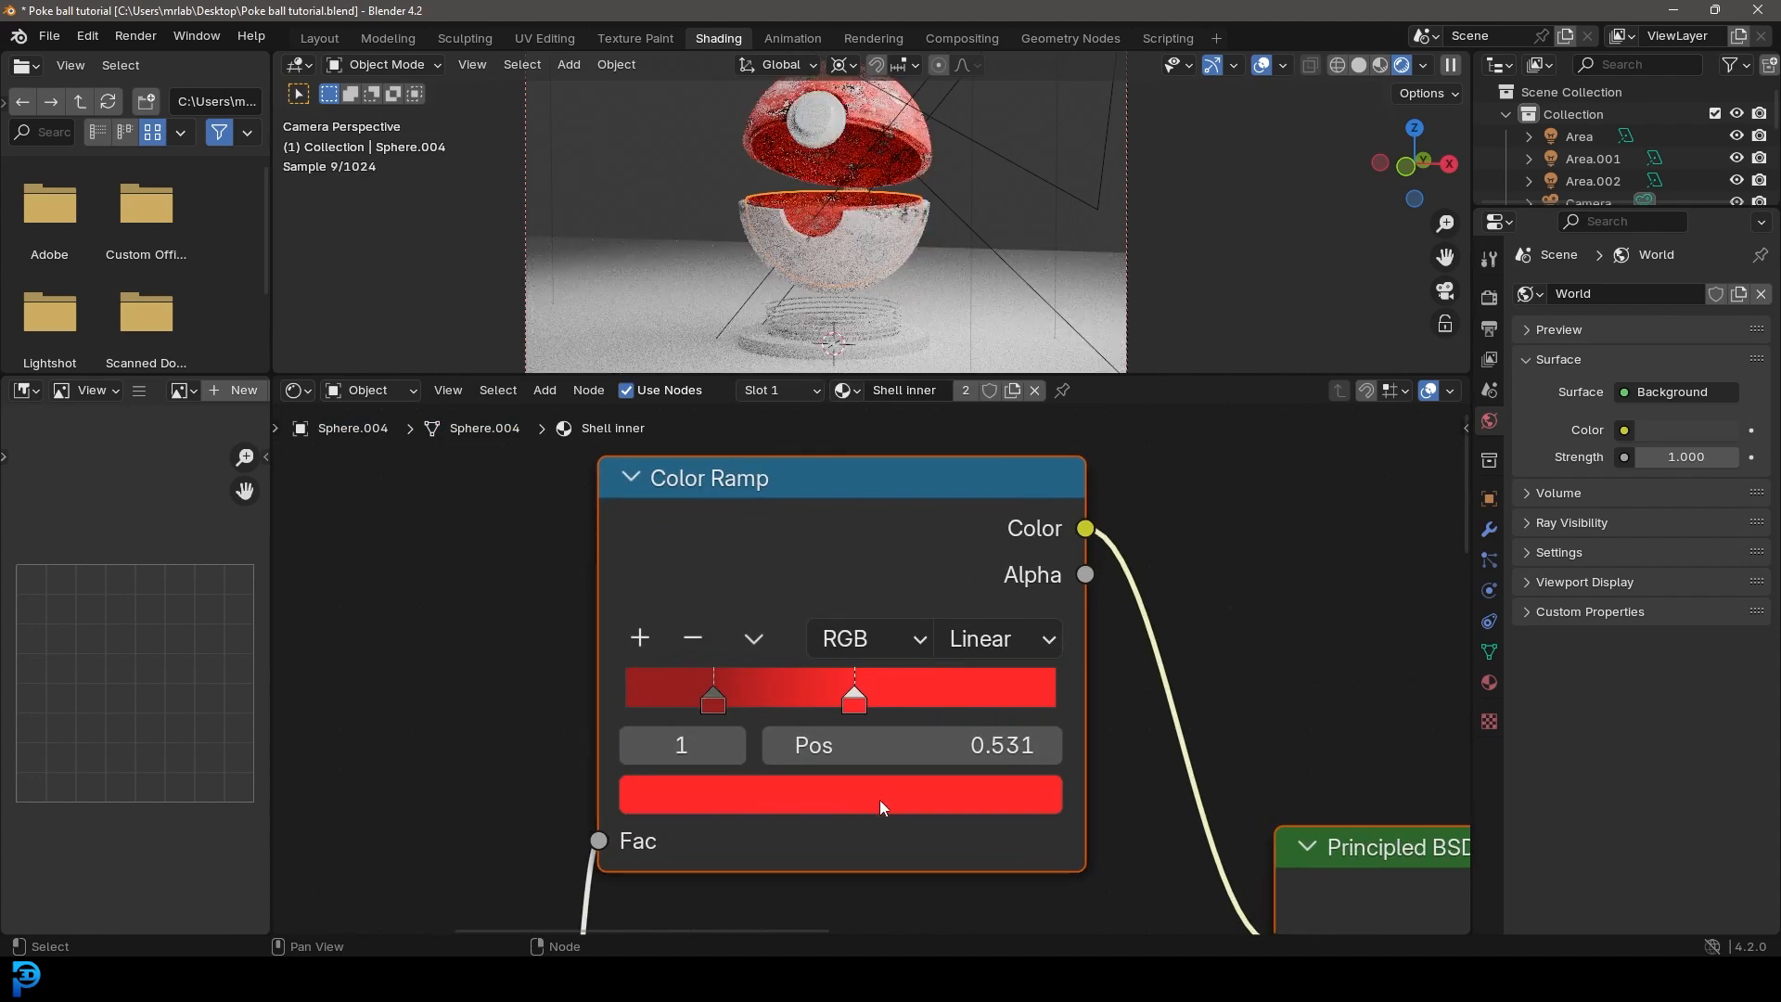
pyautogui.click(880, 796)
pyautogui.click(1029, 473)
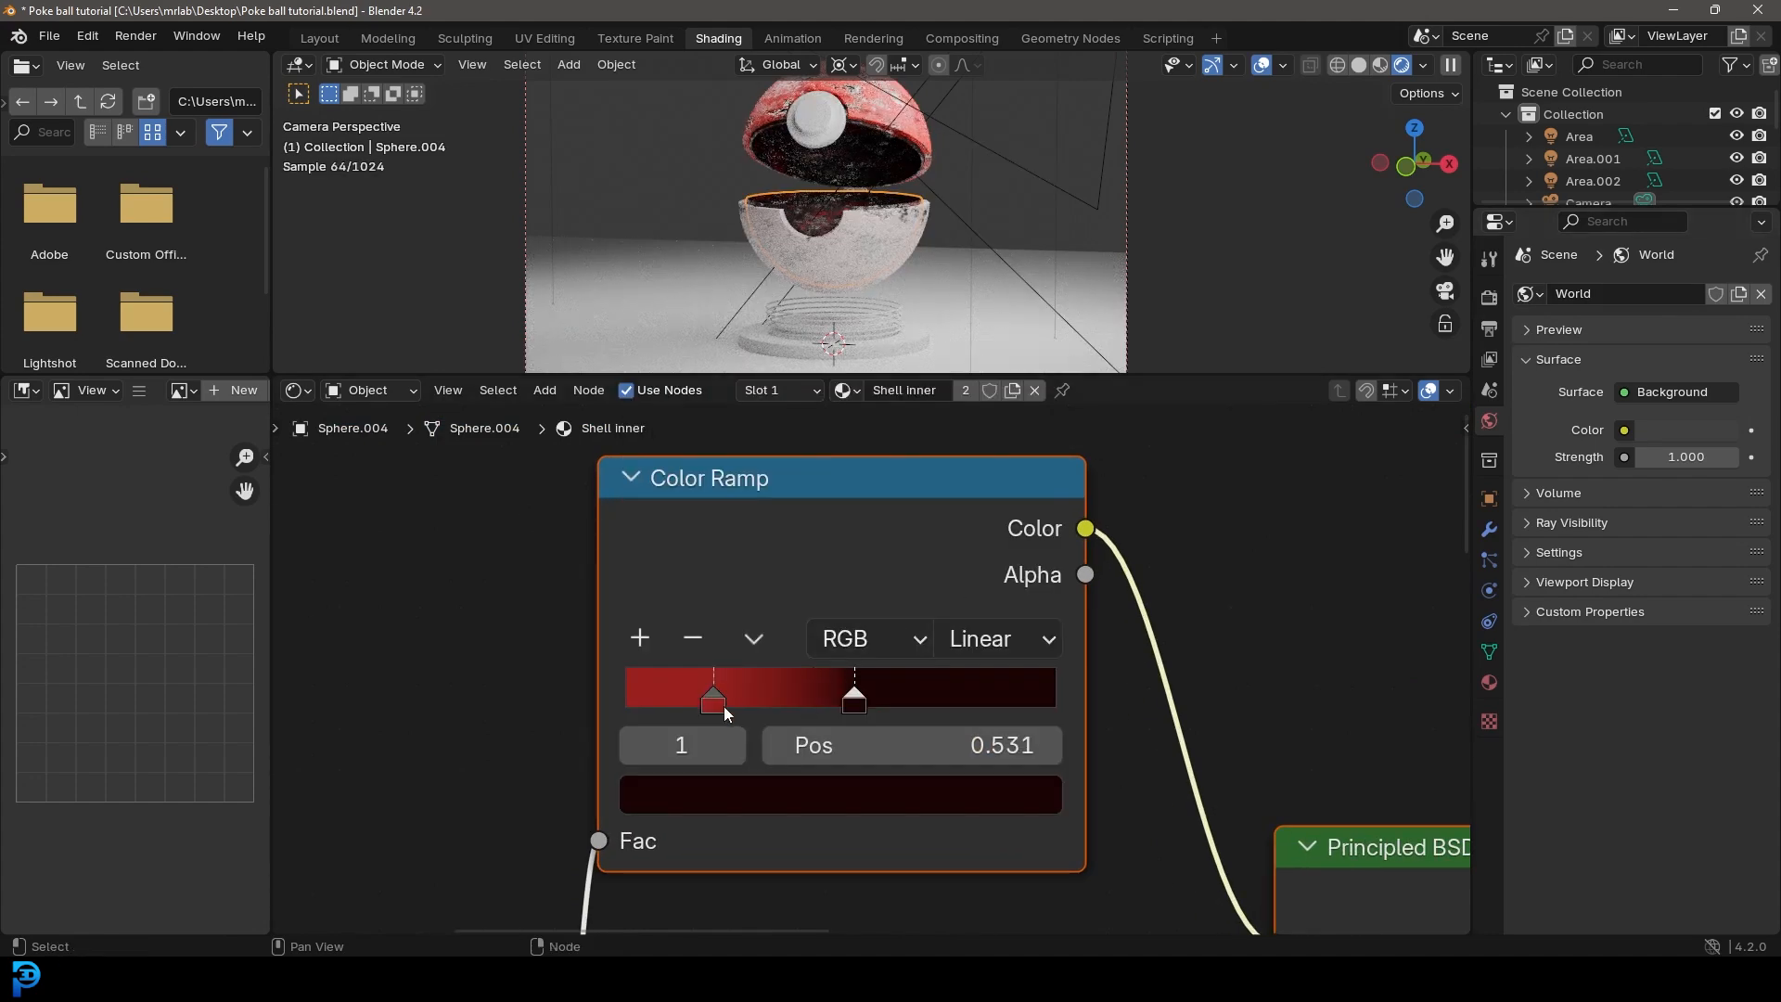
# Step: Recolor the dark red stop near 0.2 on the same Color Ramp to a neutral near-black
pyautogui.click(712, 702)
pyautogui.click(785, 795)
pyautogui.click(1022, 525)
pyautogui.click(770, 798)
pyautogui.click(820, 335)
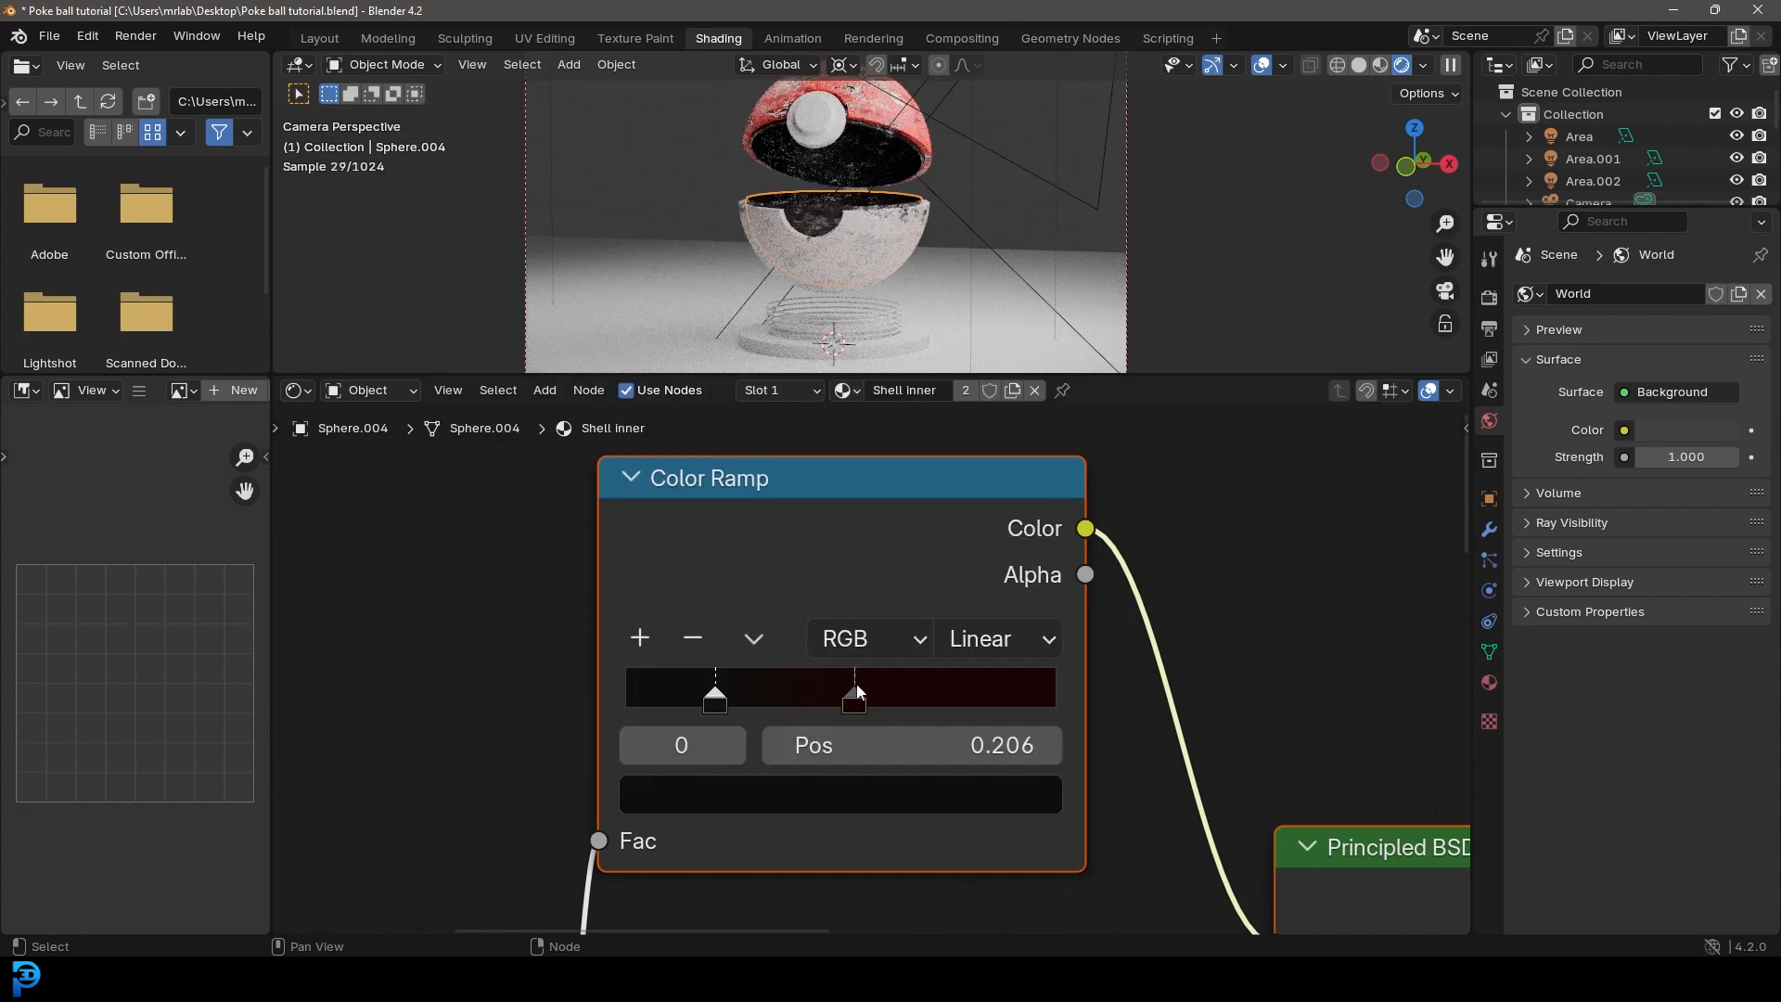
# Step: Desaturate the near-black red stop at 0.531 to a neutral, very dark gray
pyautogui.click(861, 703)
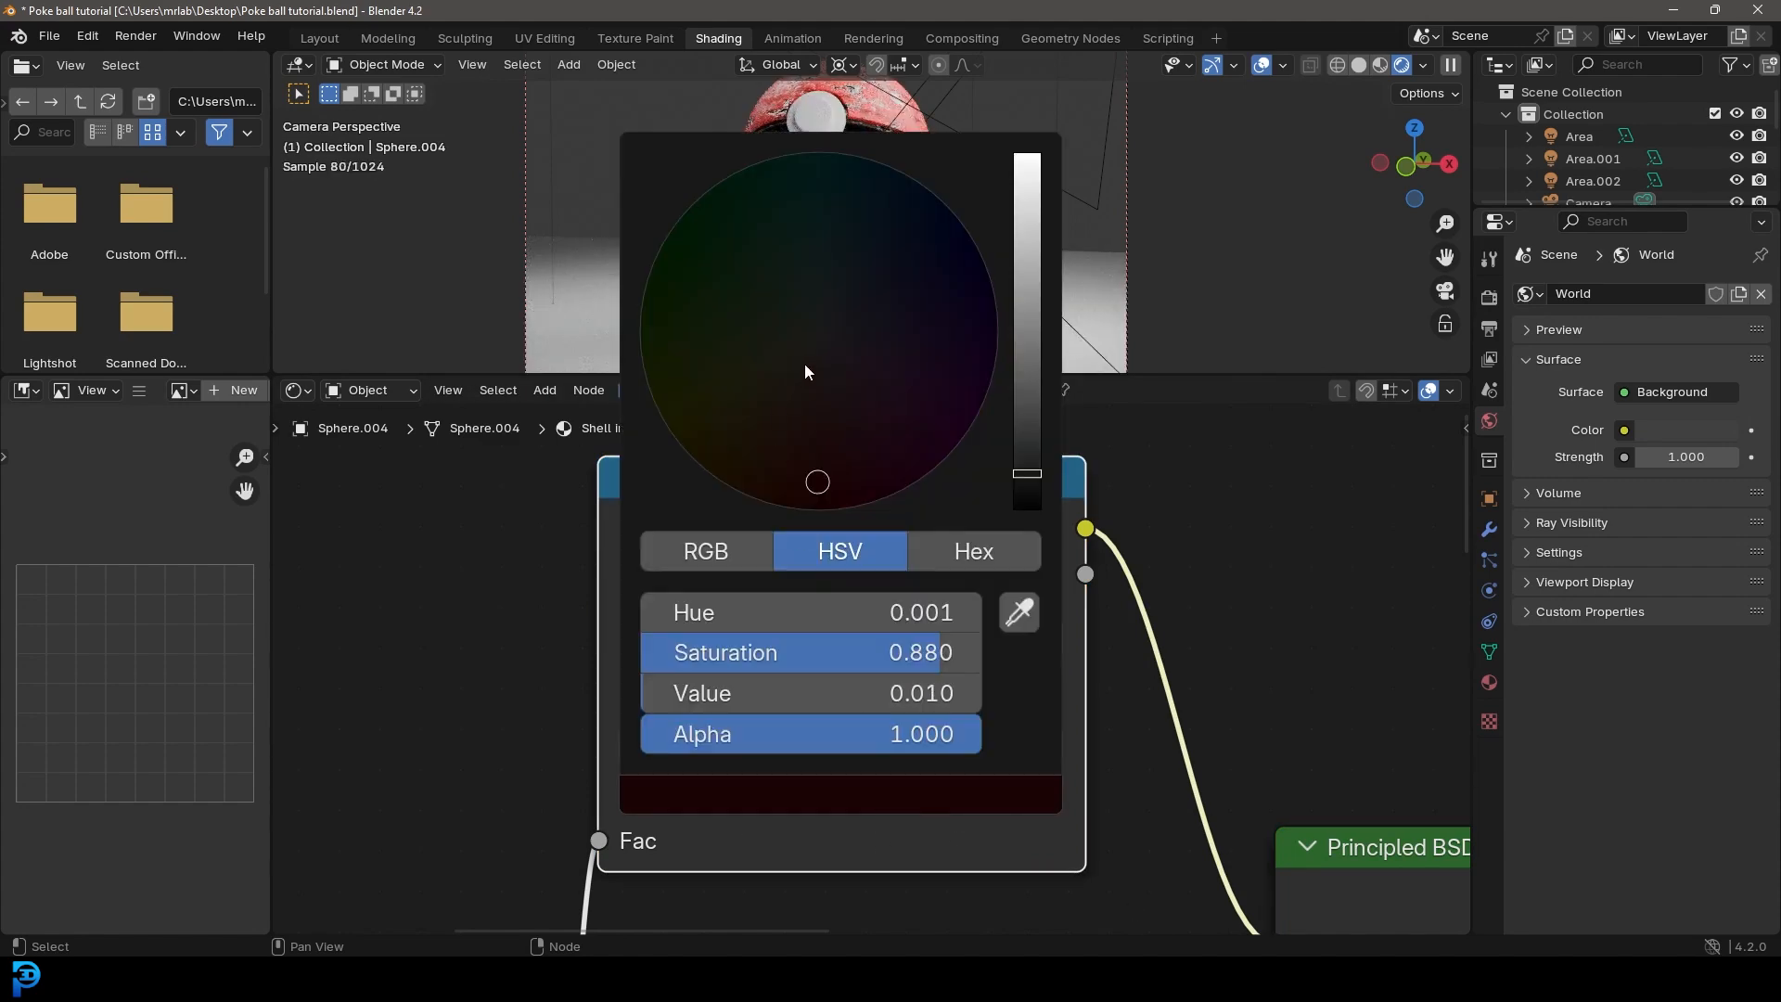
pyautogui.click(813, 342)
pyautogui.scroll(-6, 1017, 693)
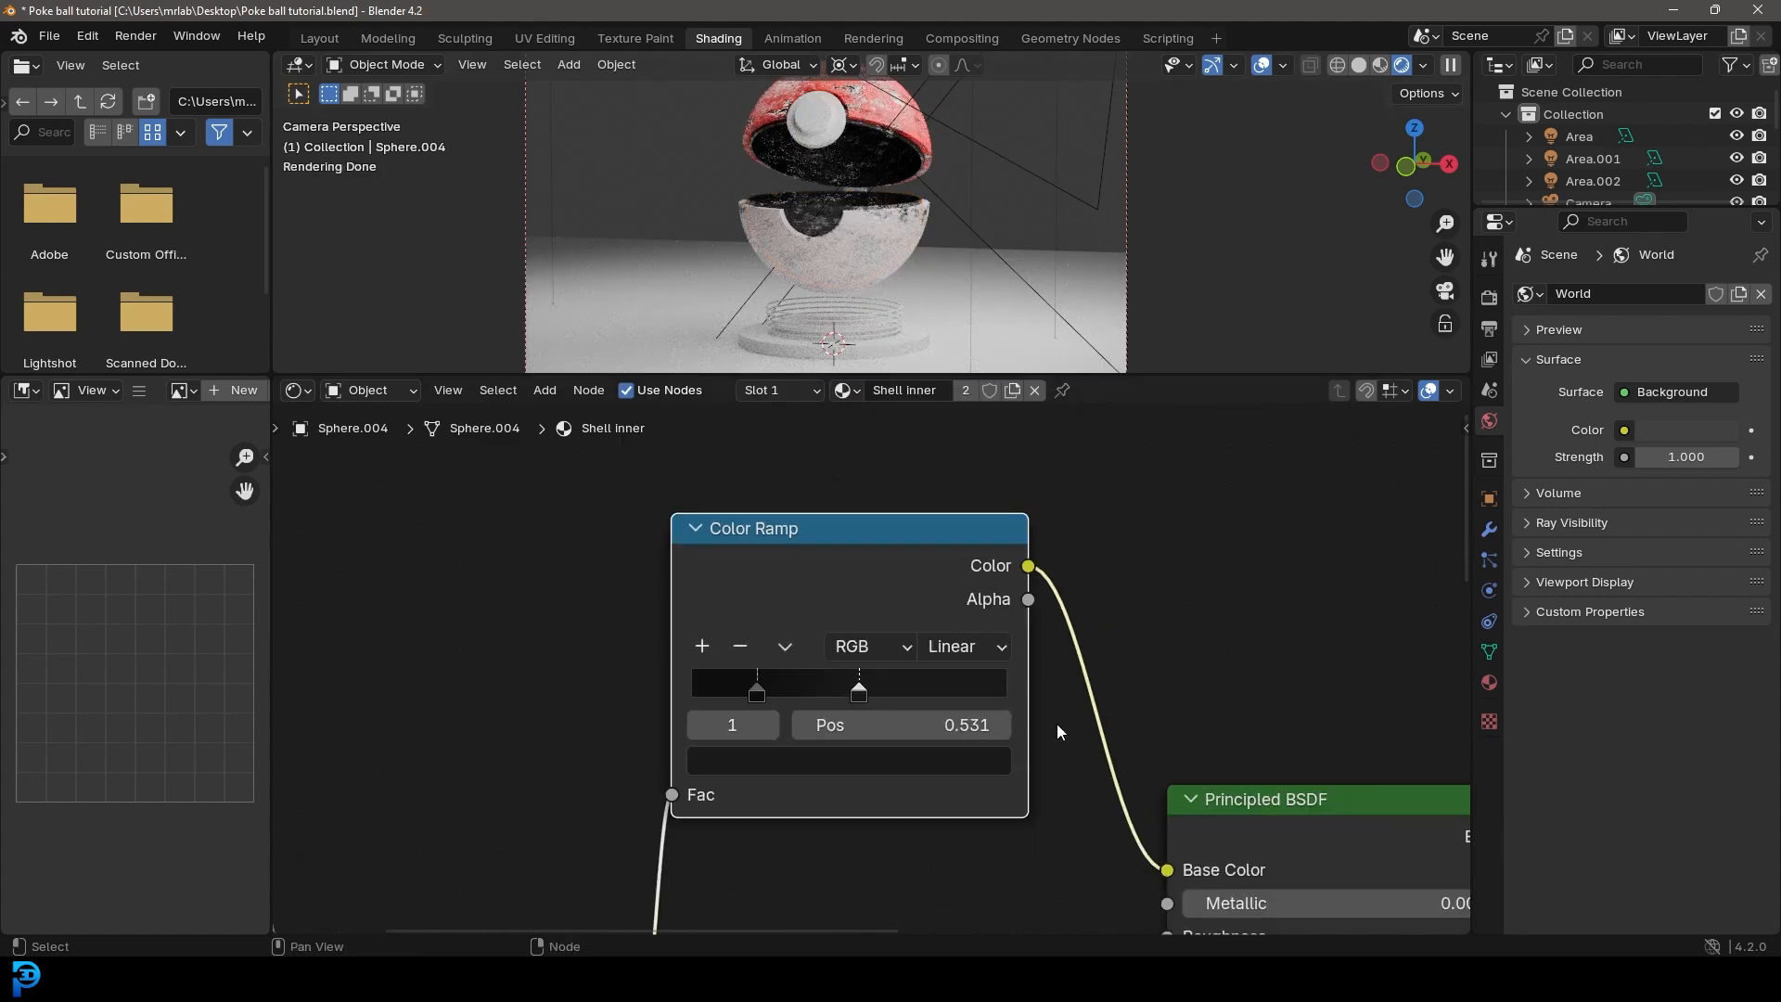
# Step: Darken the base color of the Shell inner material's metallic Principled BSDF to near-black
pyautogui.scroll(5, 942, 787)
pyautogui.moveTo(816, 543); pyautogui.dragTo(813, 553)
pyautogui.click(877, 579)
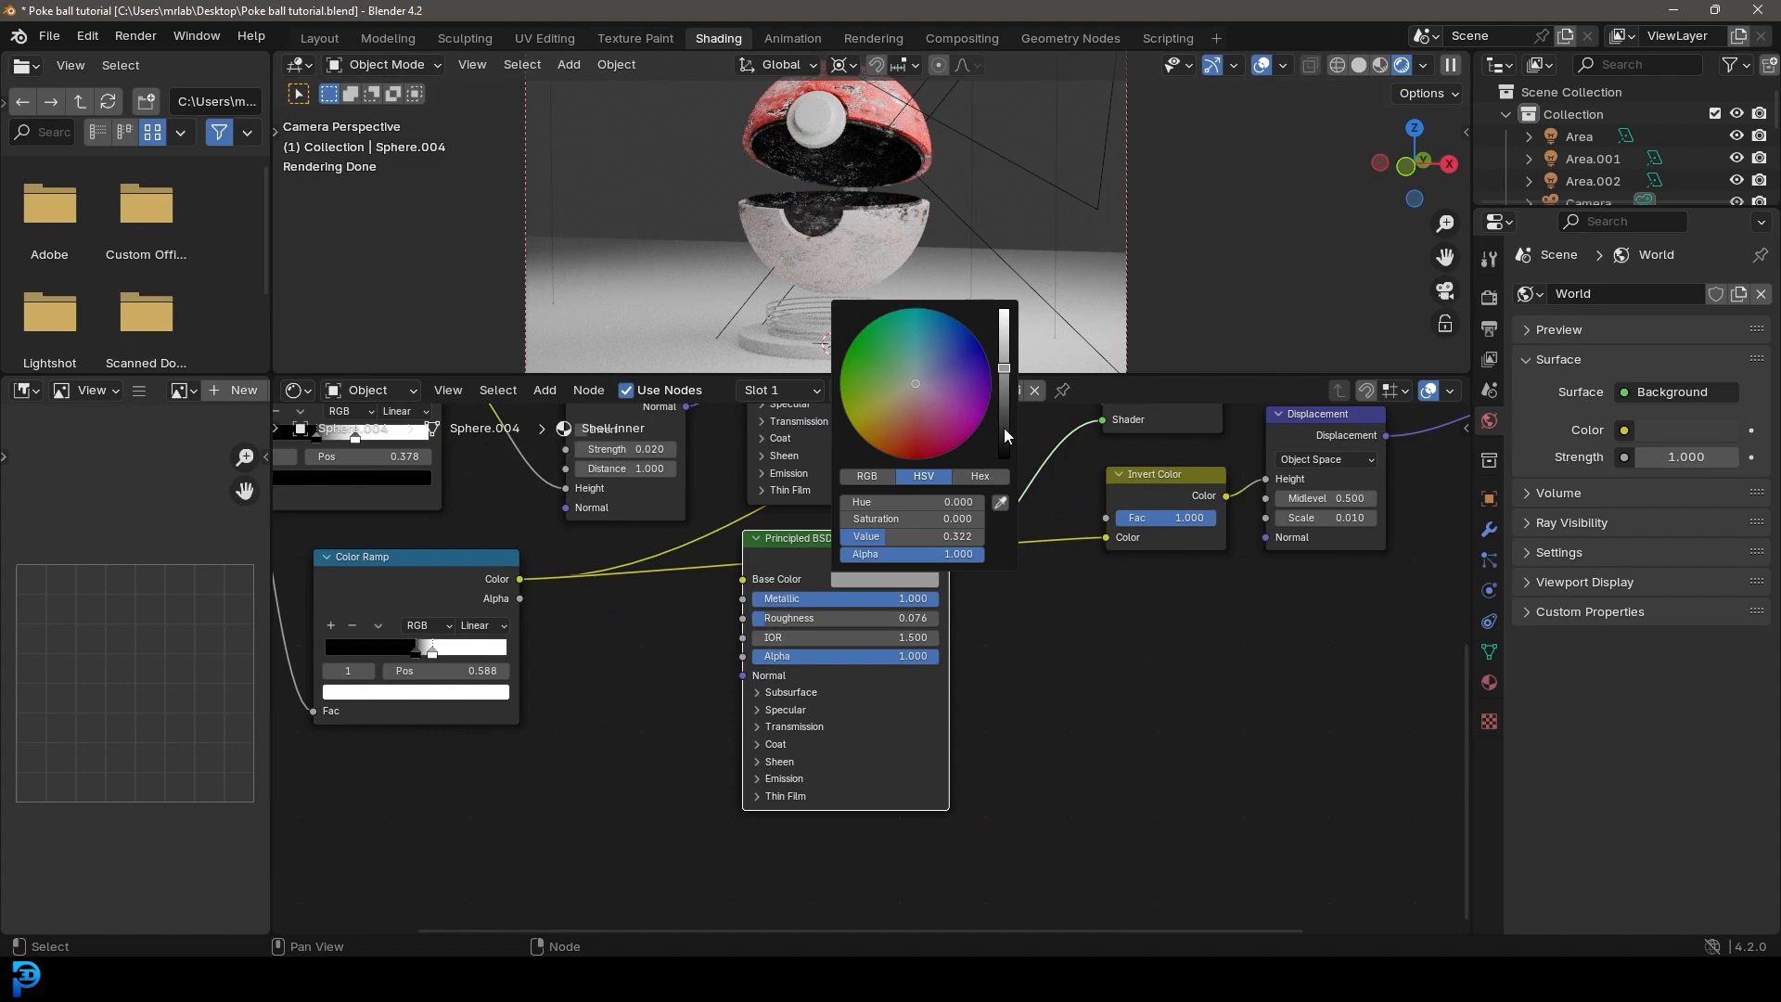
pyautogui.click(1003, 426)
# Step: Select the round front button and replace its material with the existing White shell lower material
pyautogui.scroll(6, 969, 146)
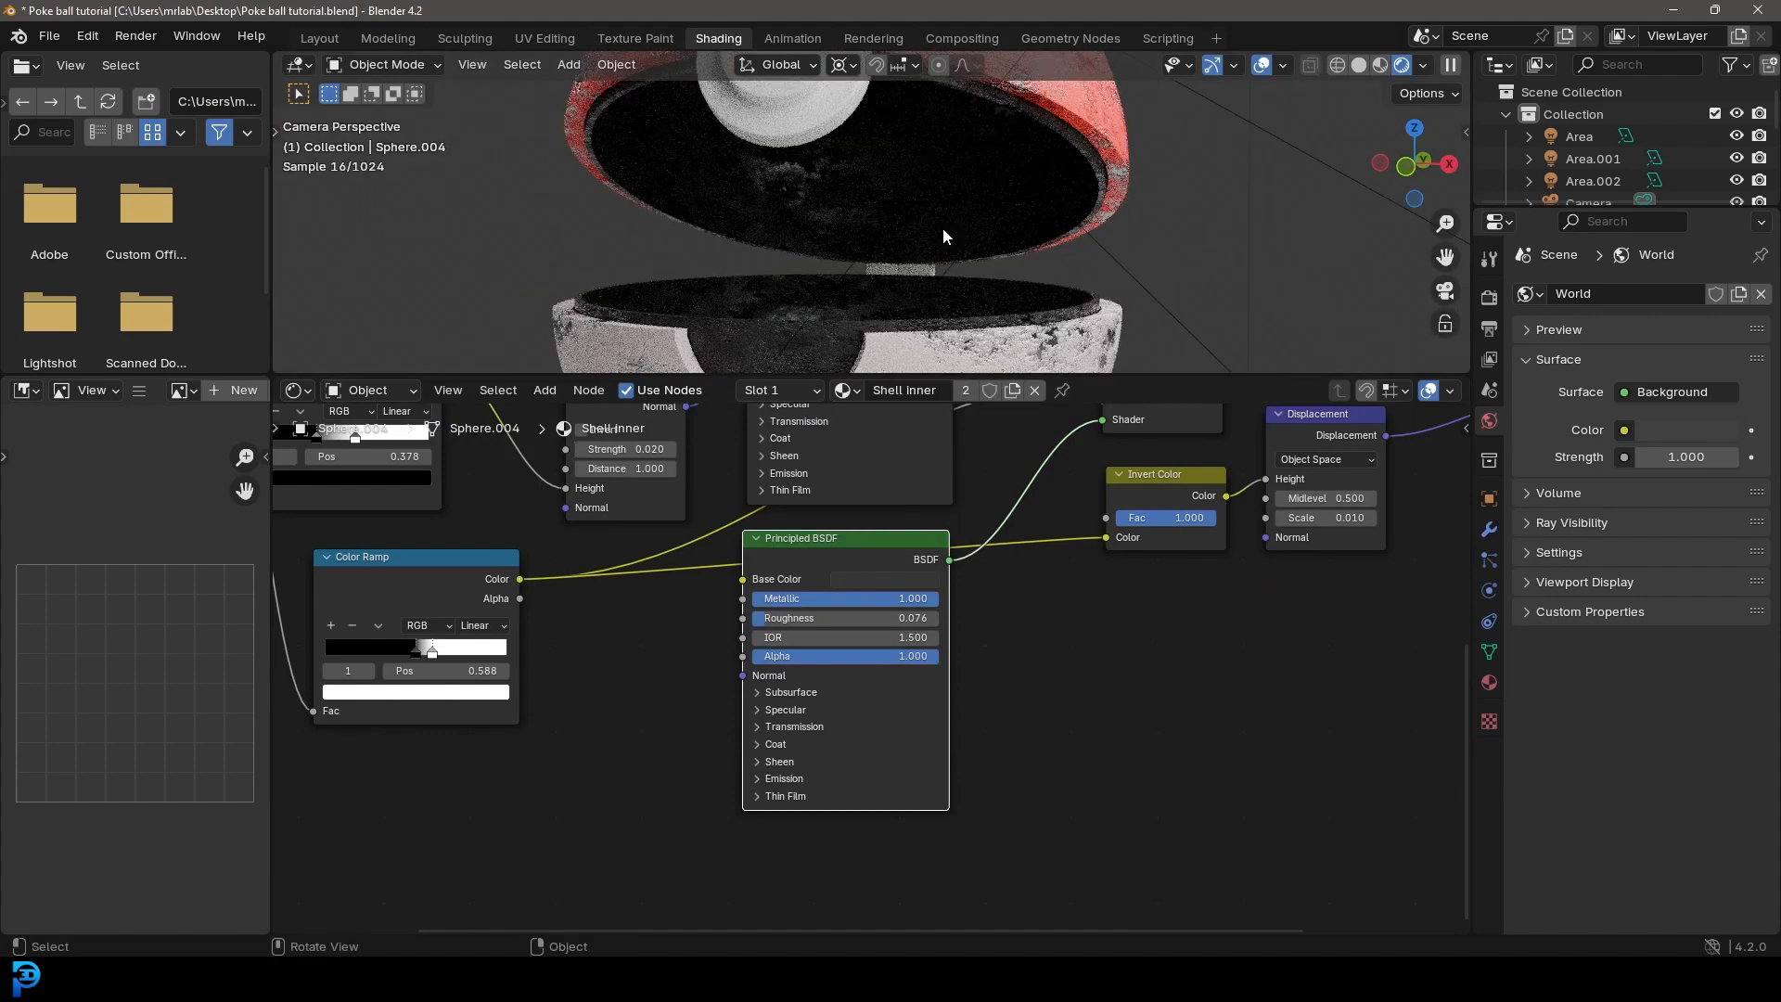
pyautogui.click(789, 110)
pyautogui.press('Home')
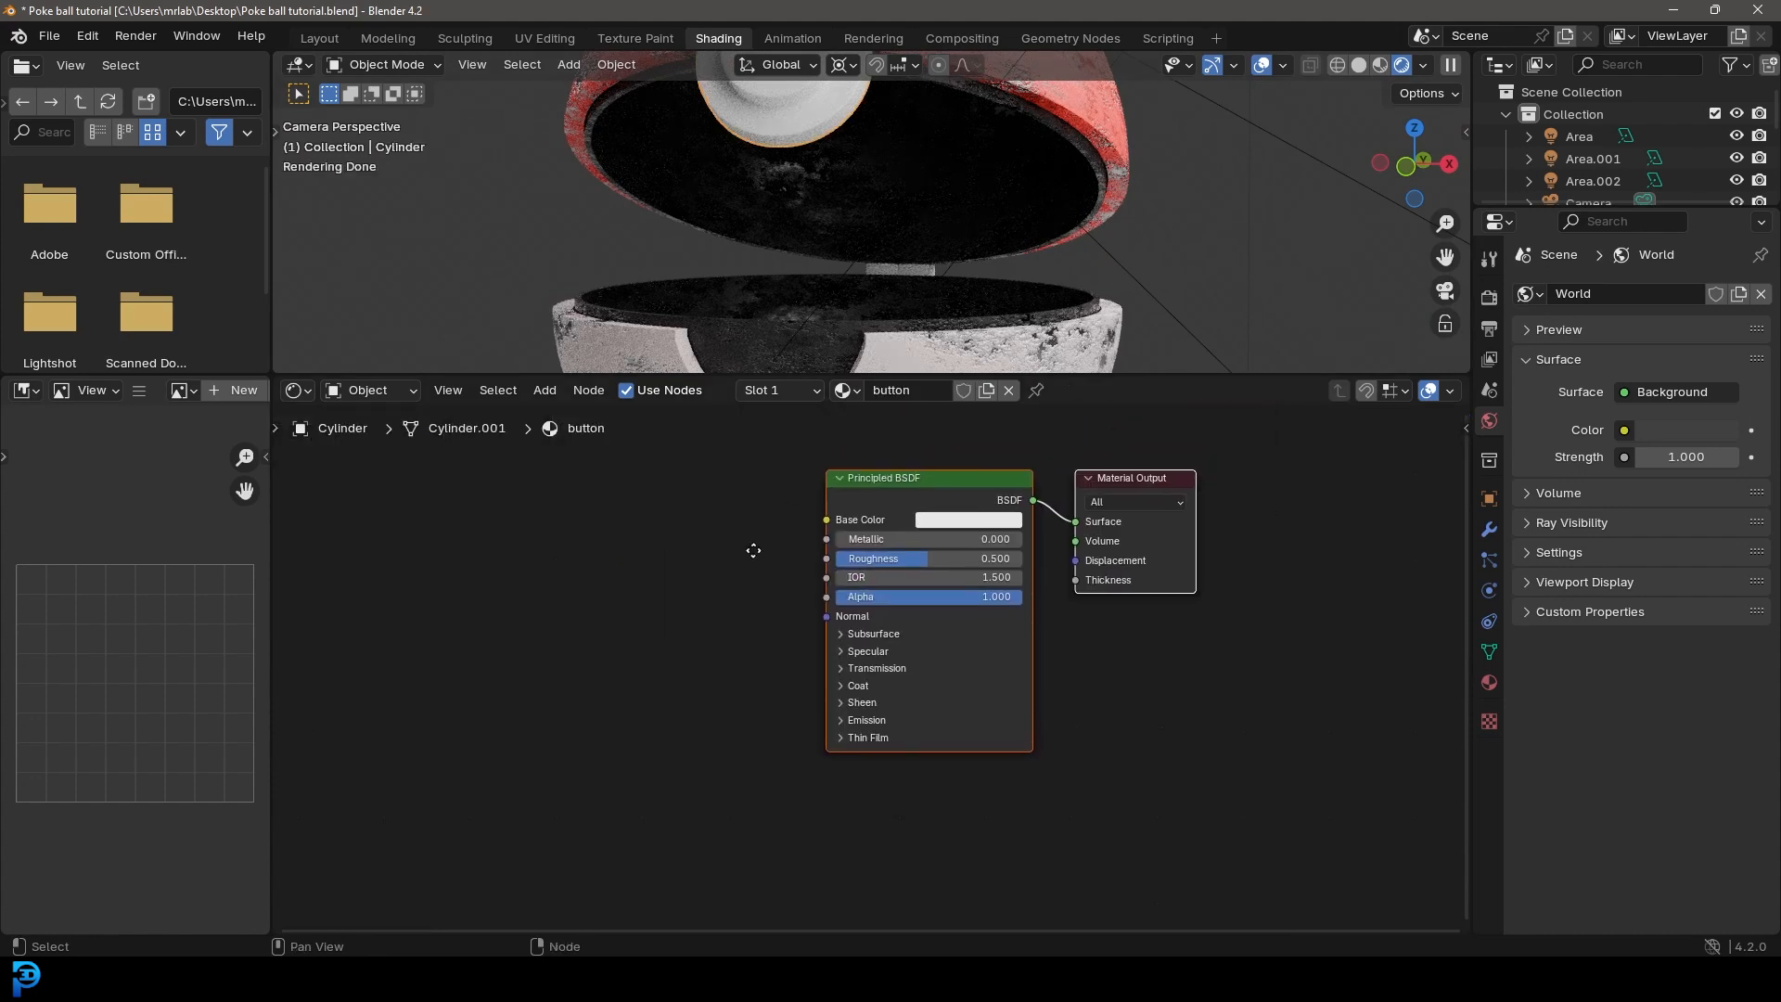
pyautogui.click(846, 391)
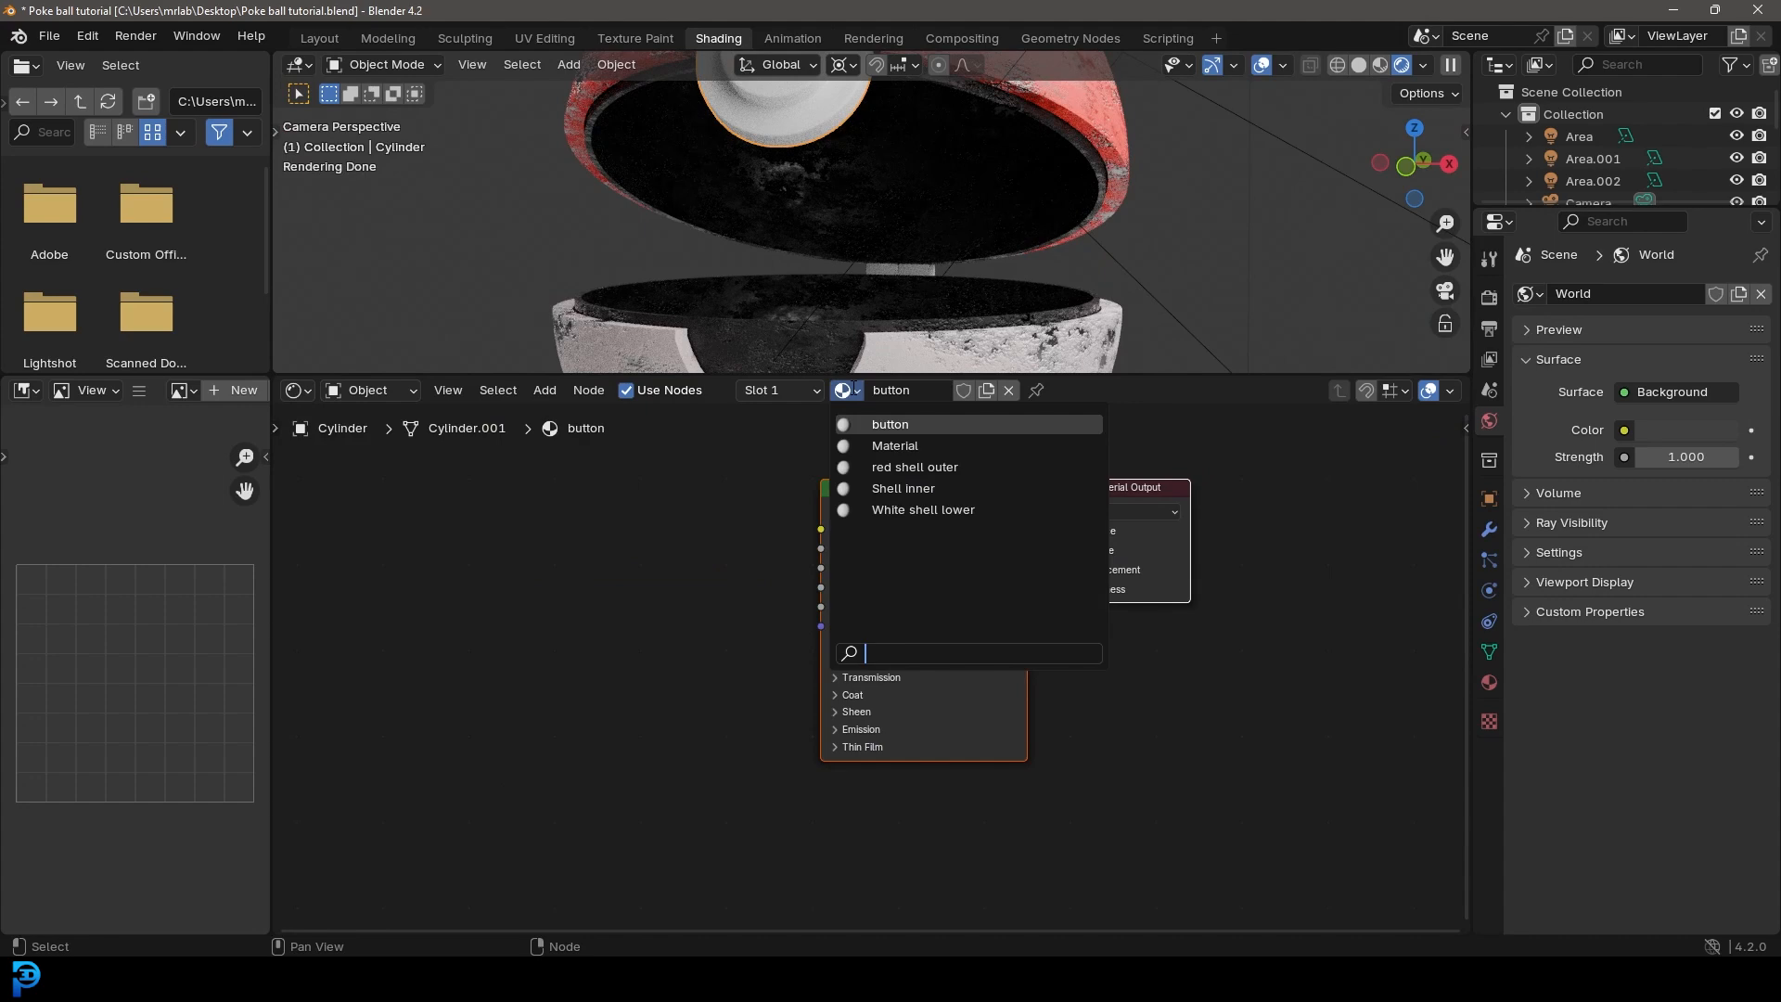
pyautogui.click(956, 510)
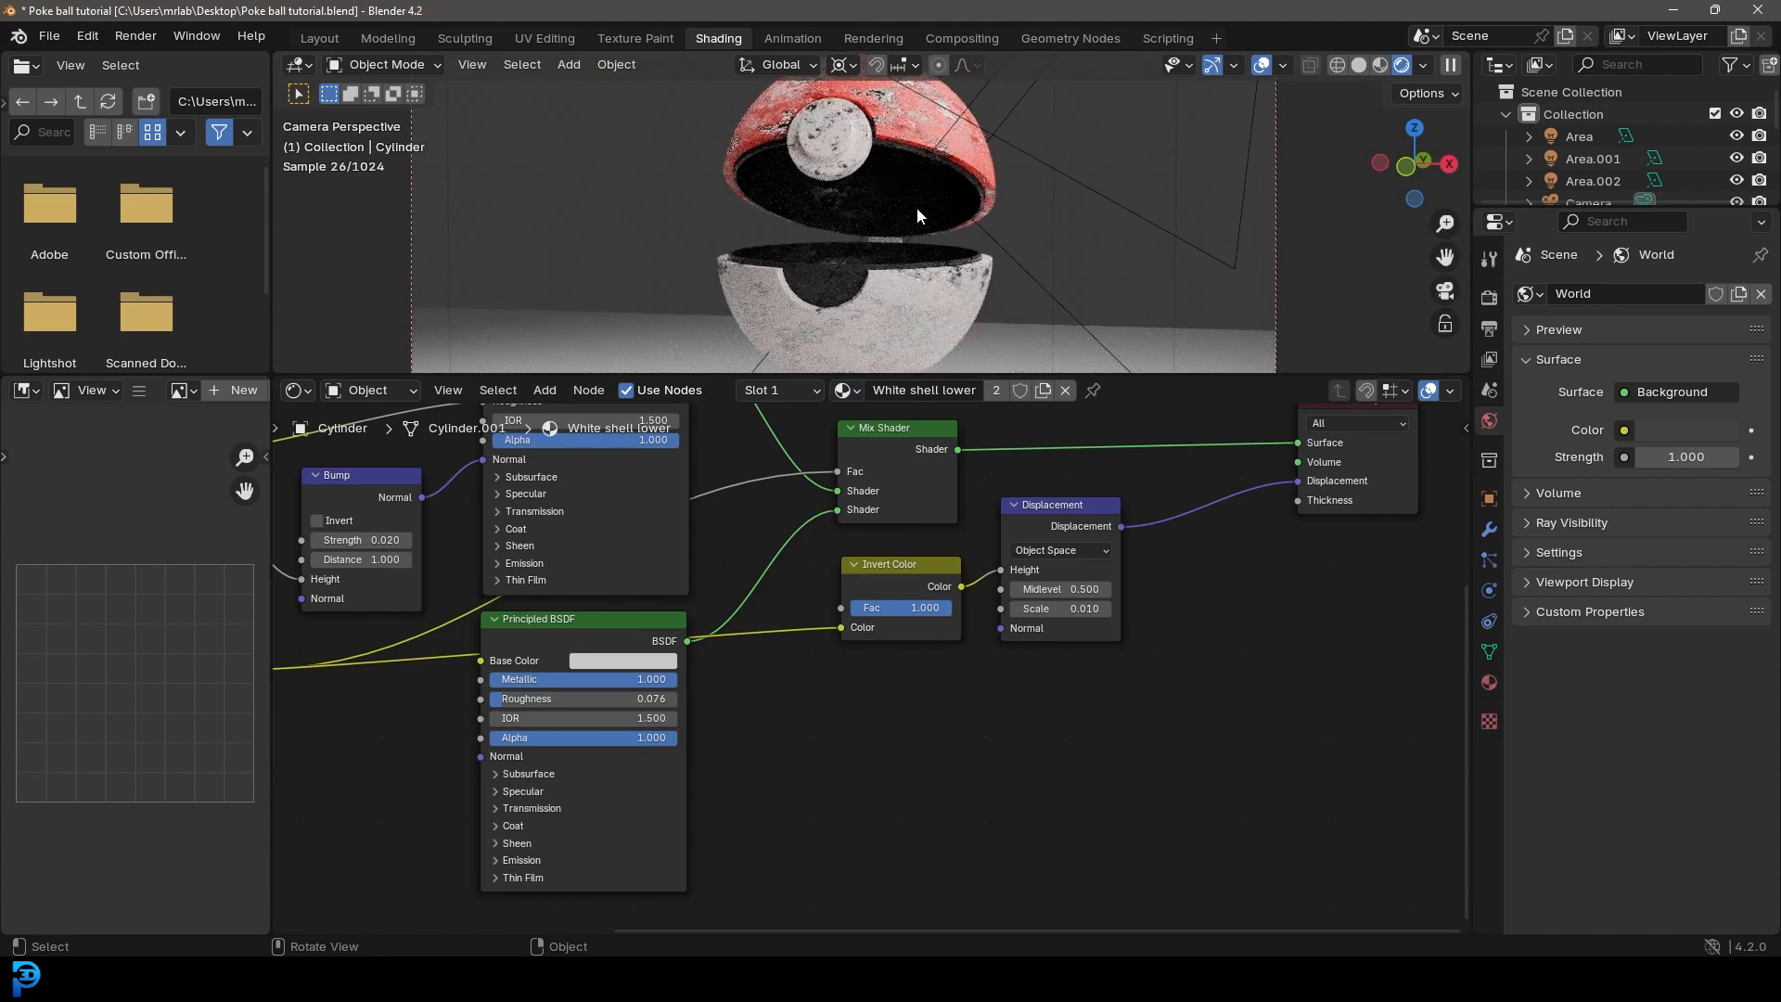
# Step: Assign the existing Shell inner material to the small hinge cylinder between the shells and save the file
pyautogui.scroll(4, 918, 213)
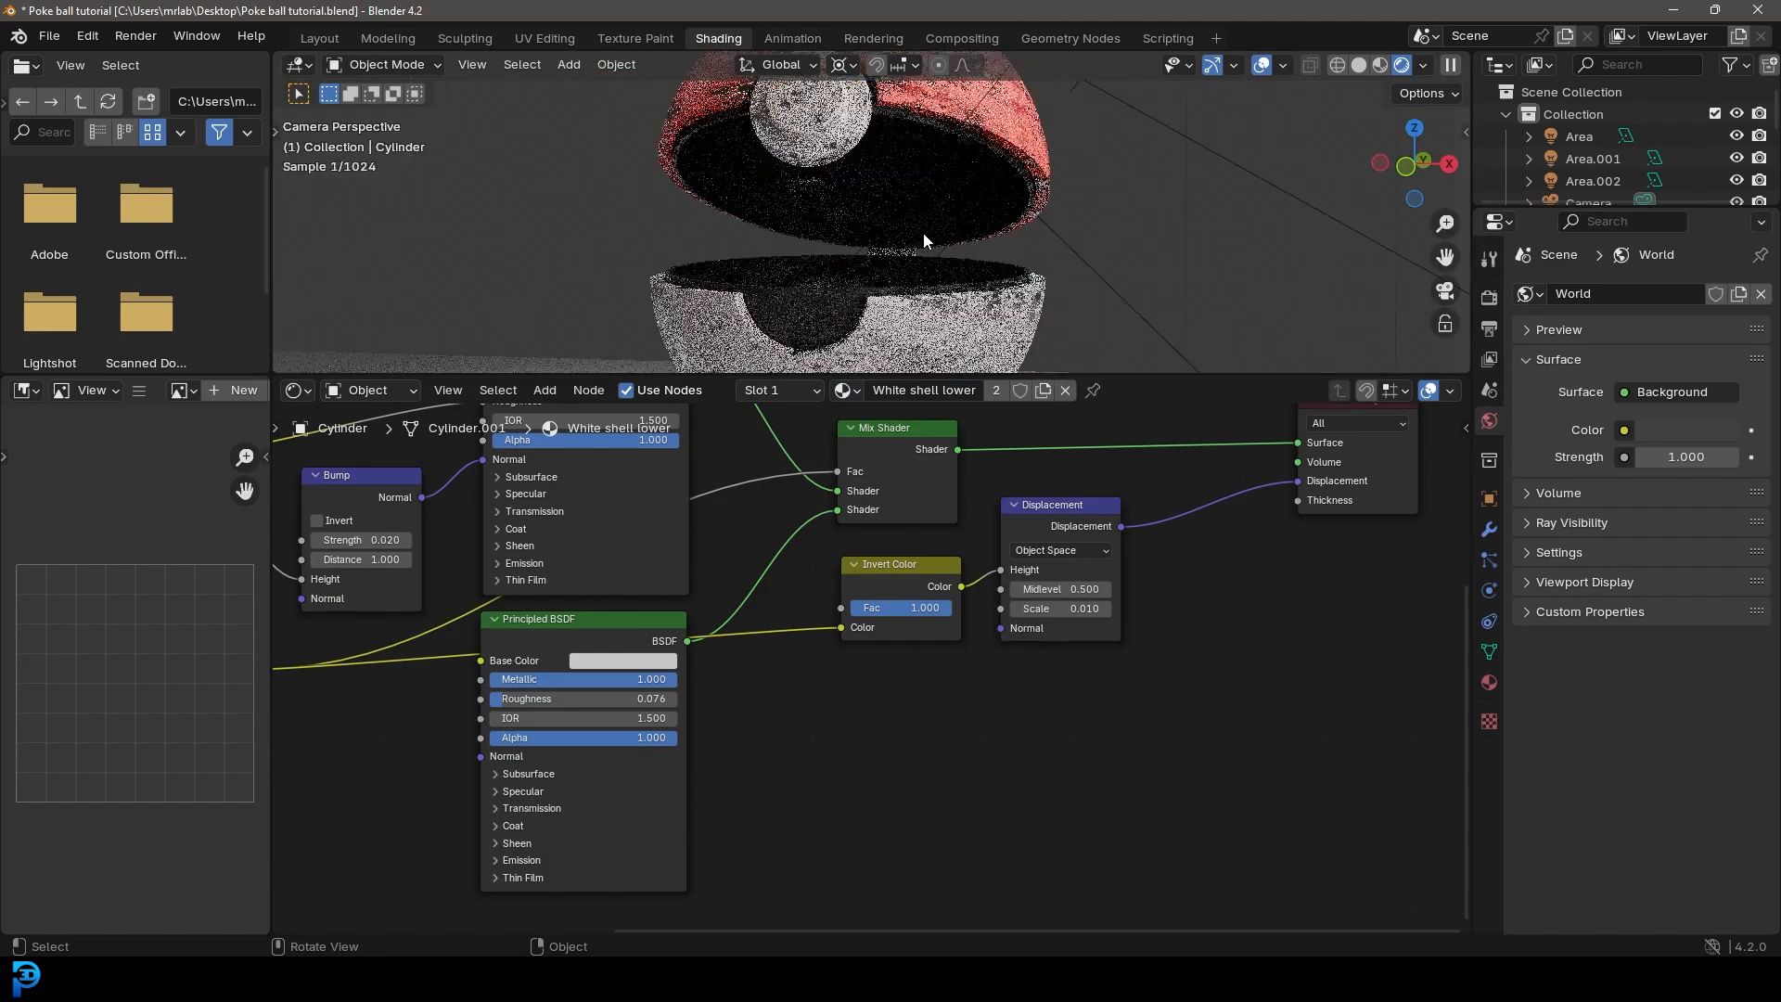
pyautogui.click(928, 273)
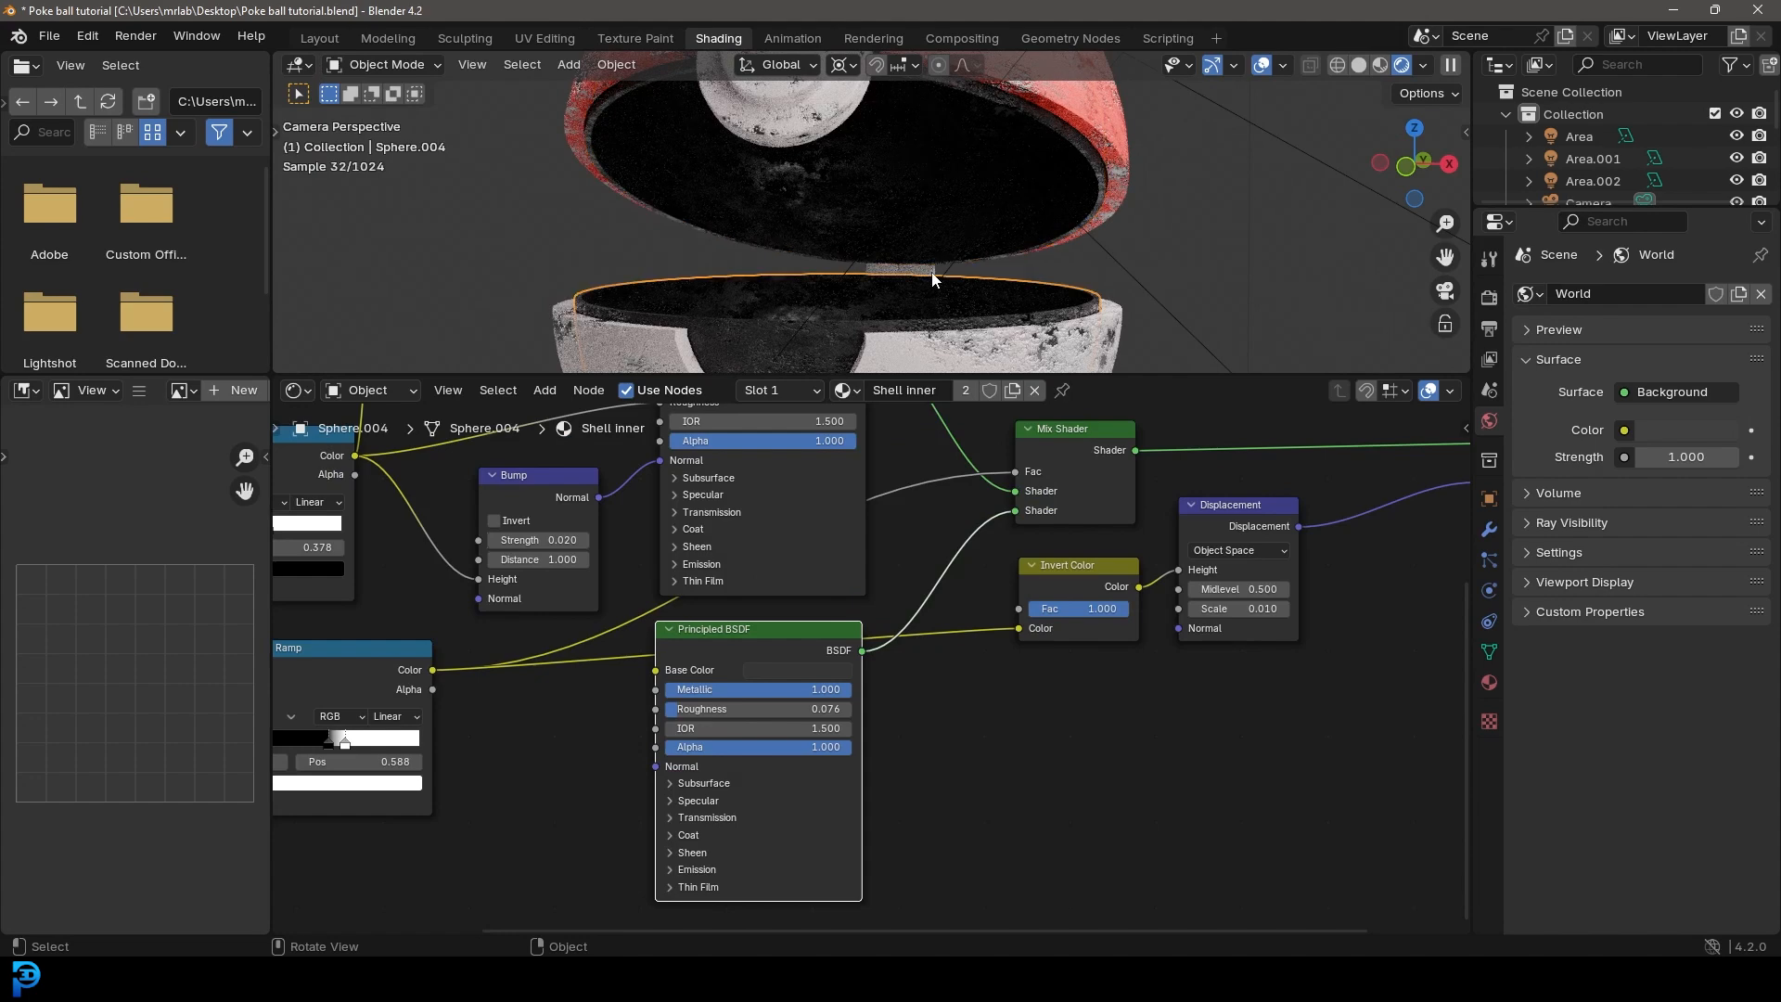
pyautogui.click(932, 275)
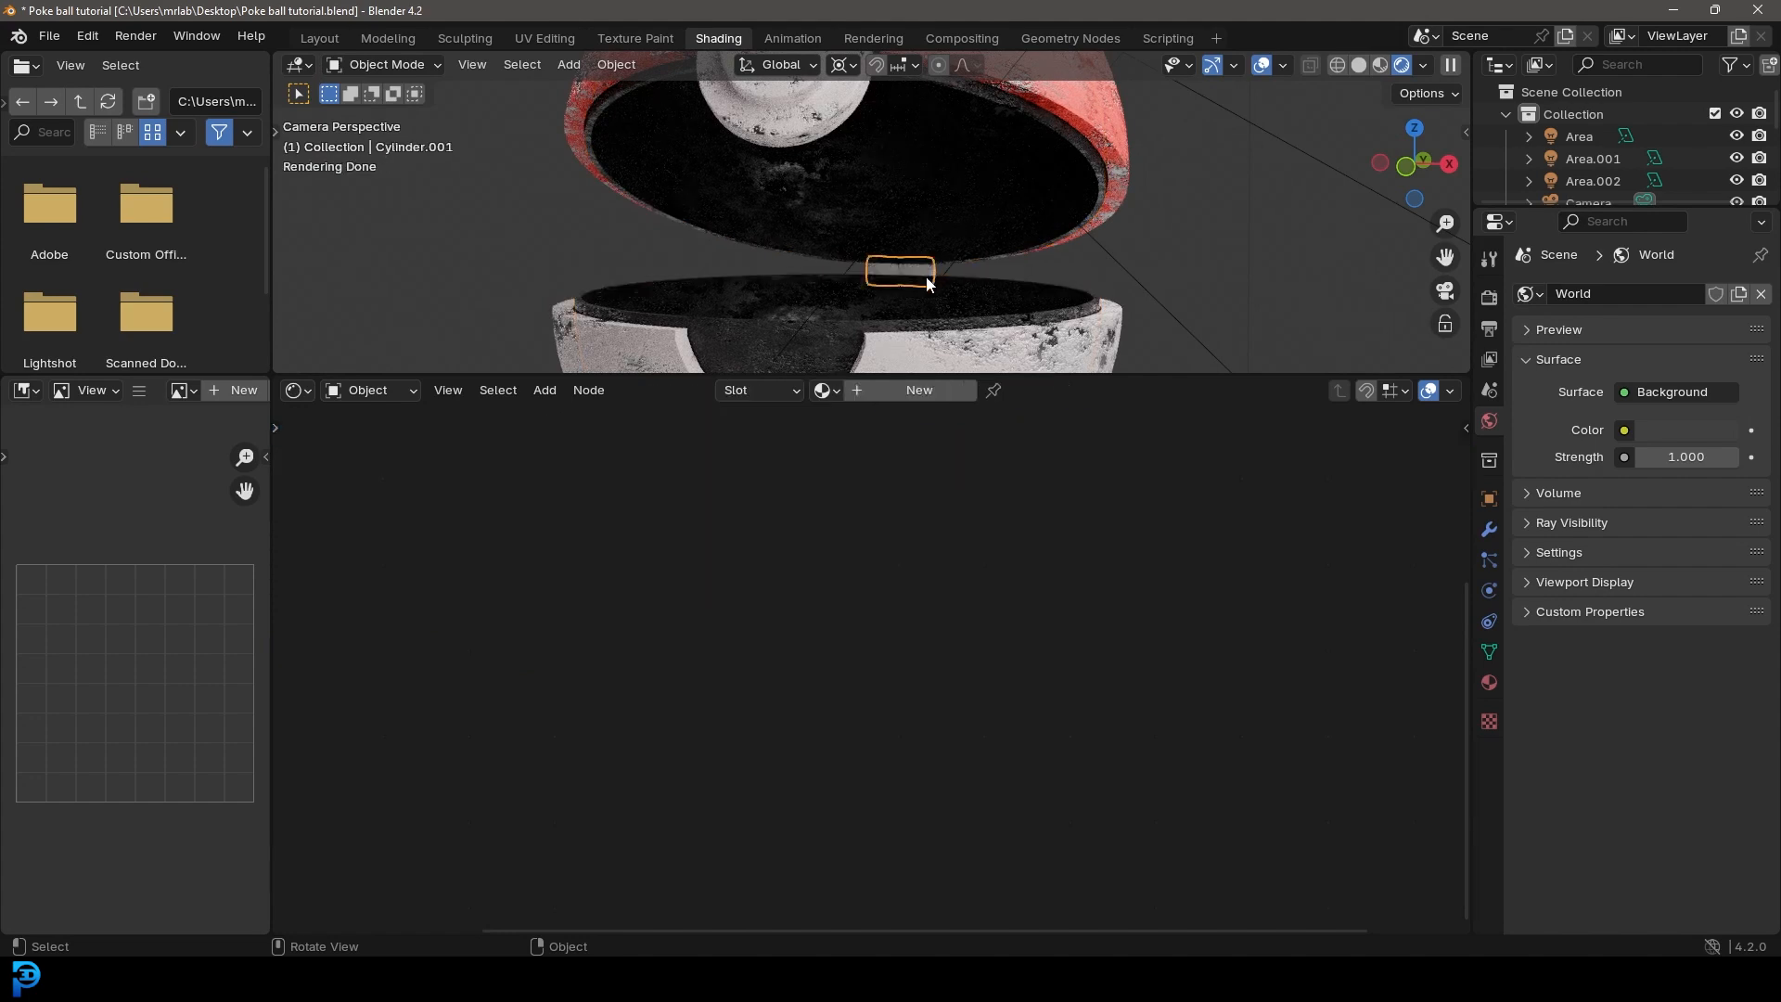
pyautogui.click(826, 391)
pyautogui.click(858, 485)
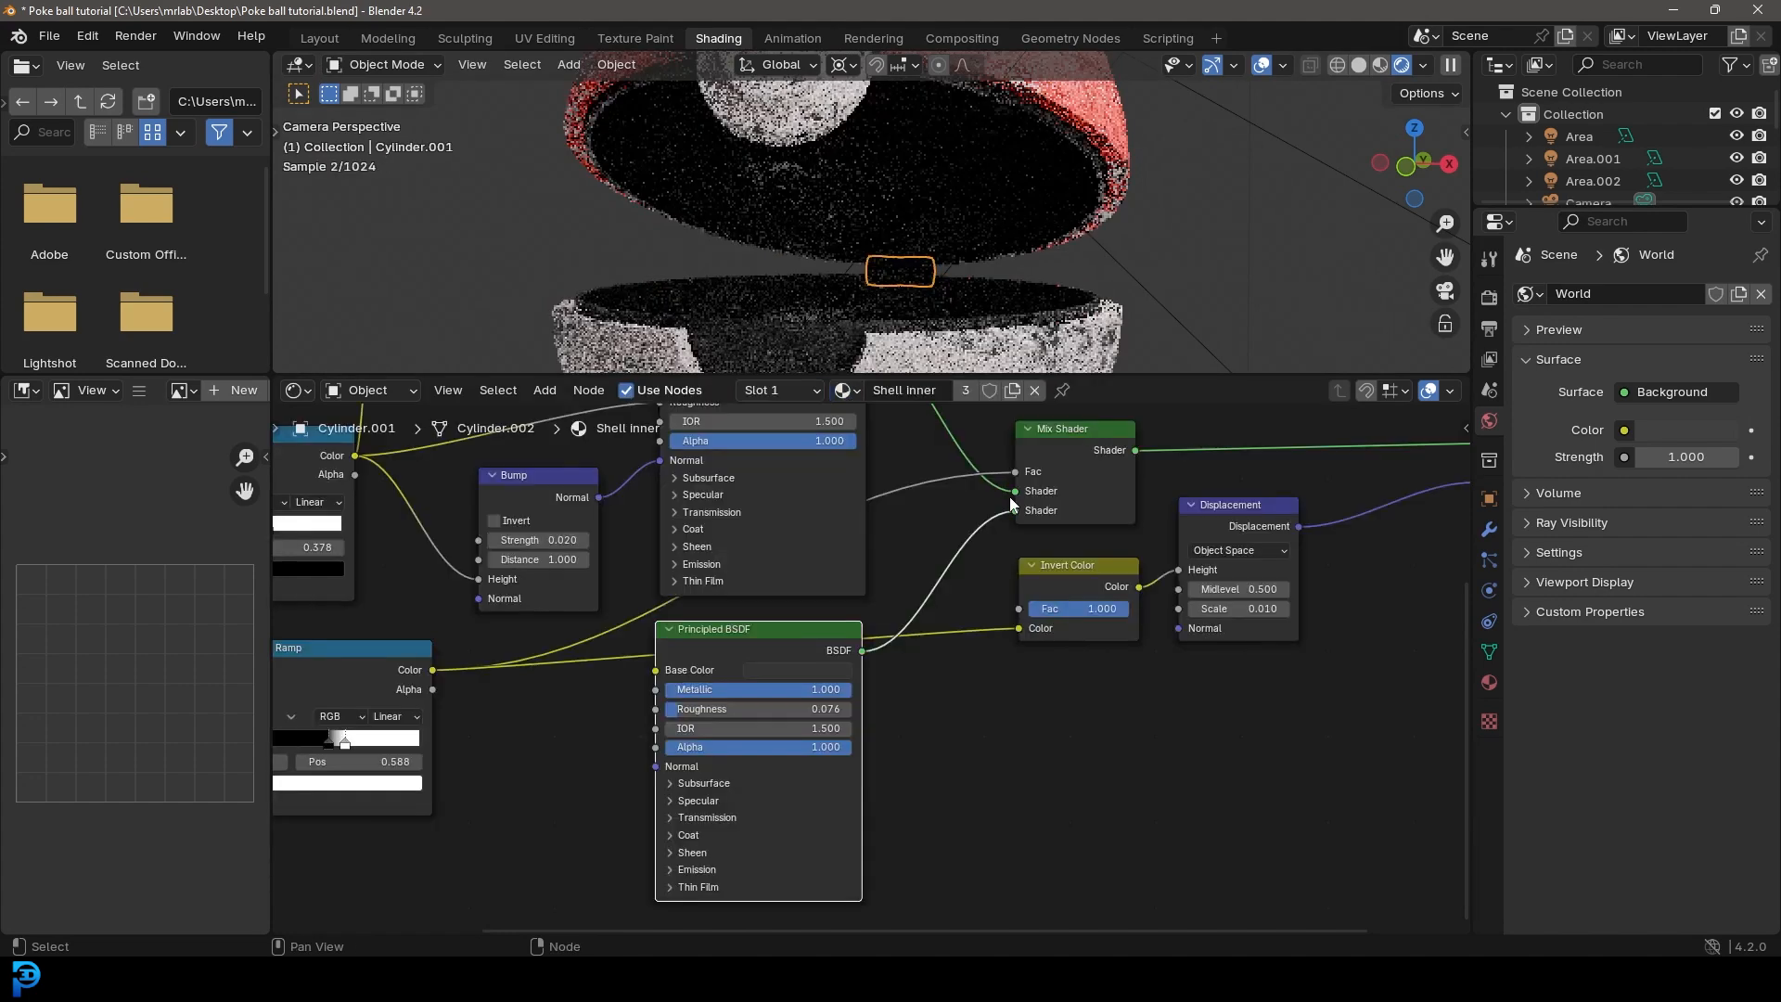
pyautogui.scroll(-5, 1005, 253)
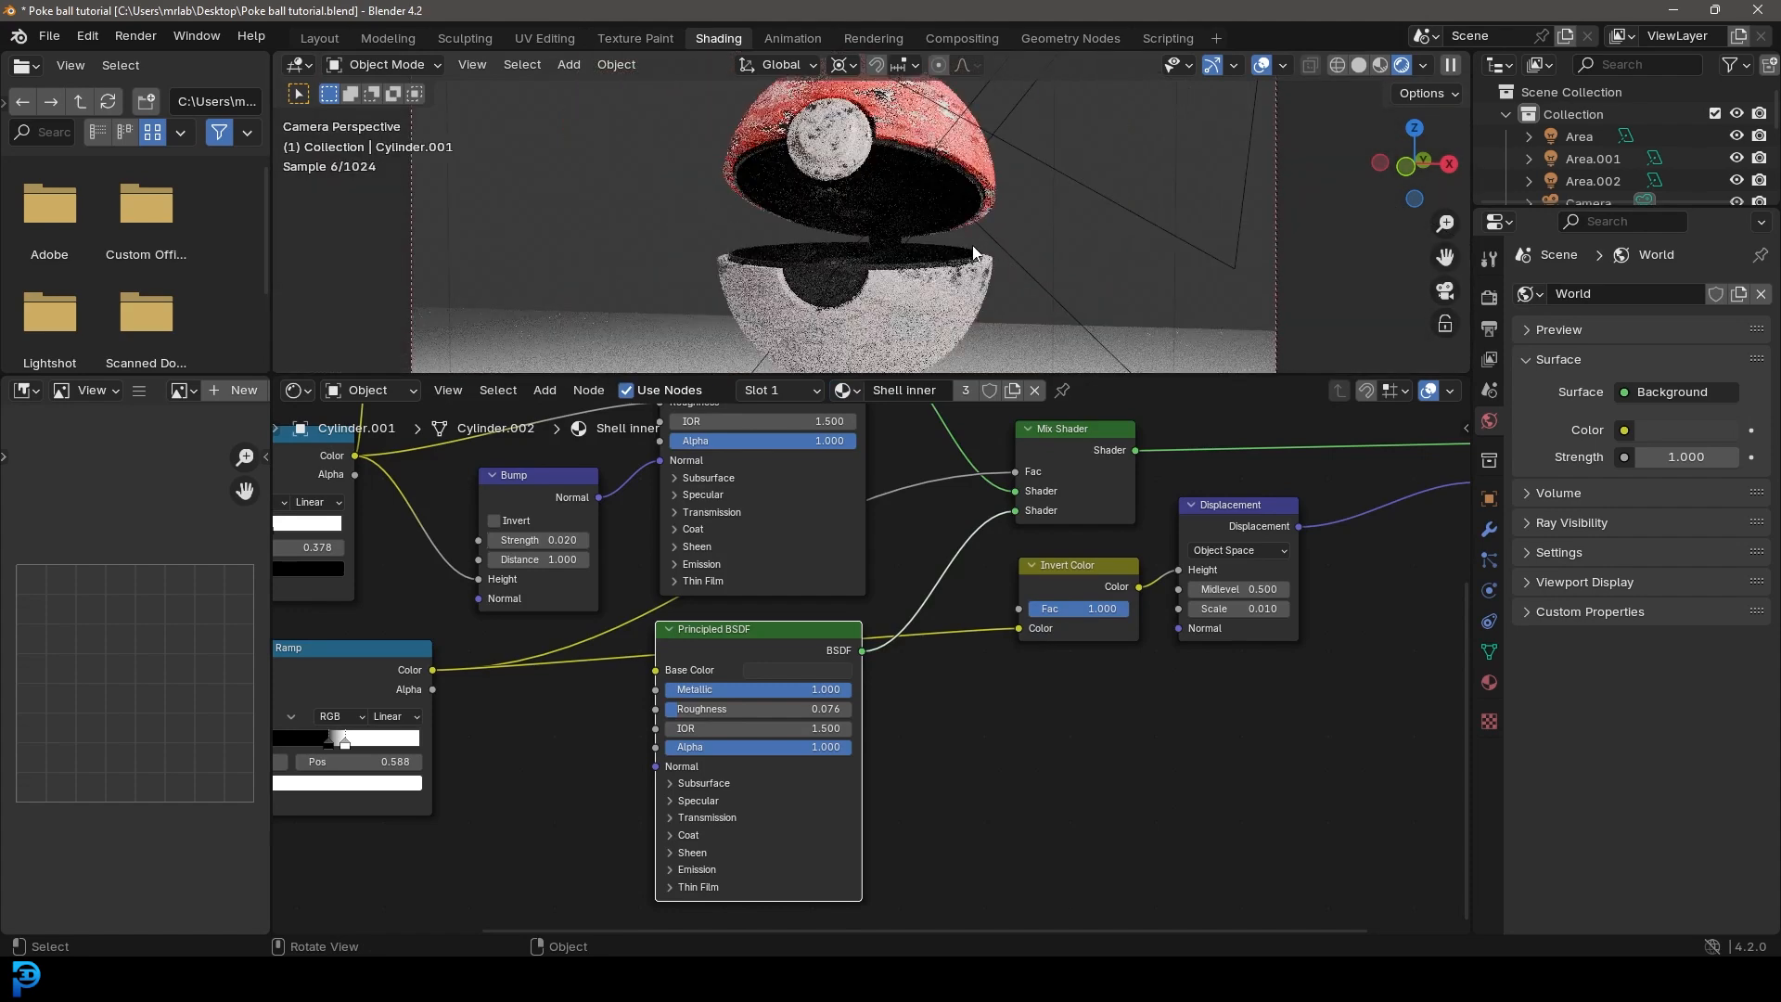
pyautogui.hotkey('ctrl', 's')
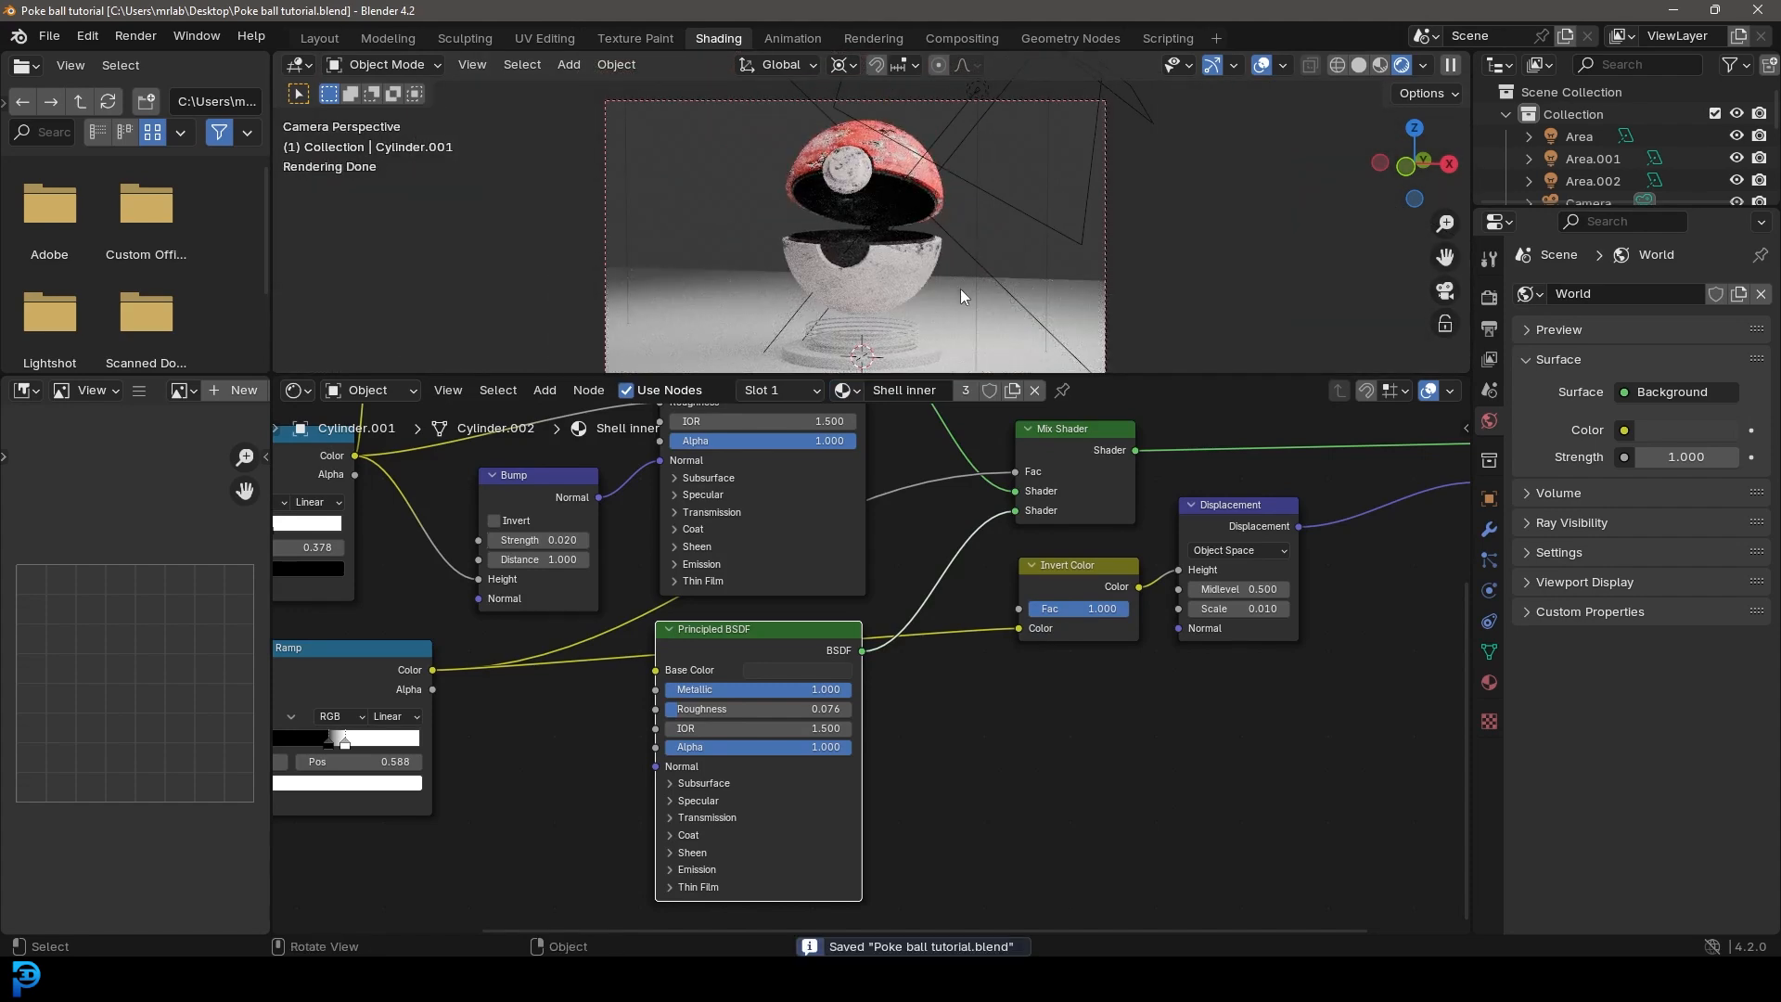
# Step: Give the display base disc a new material with Metallic 1.000 and Roughness 0.141
pyautogui.moveTo(738, 376); pyautogui.dragTo(738, 561)
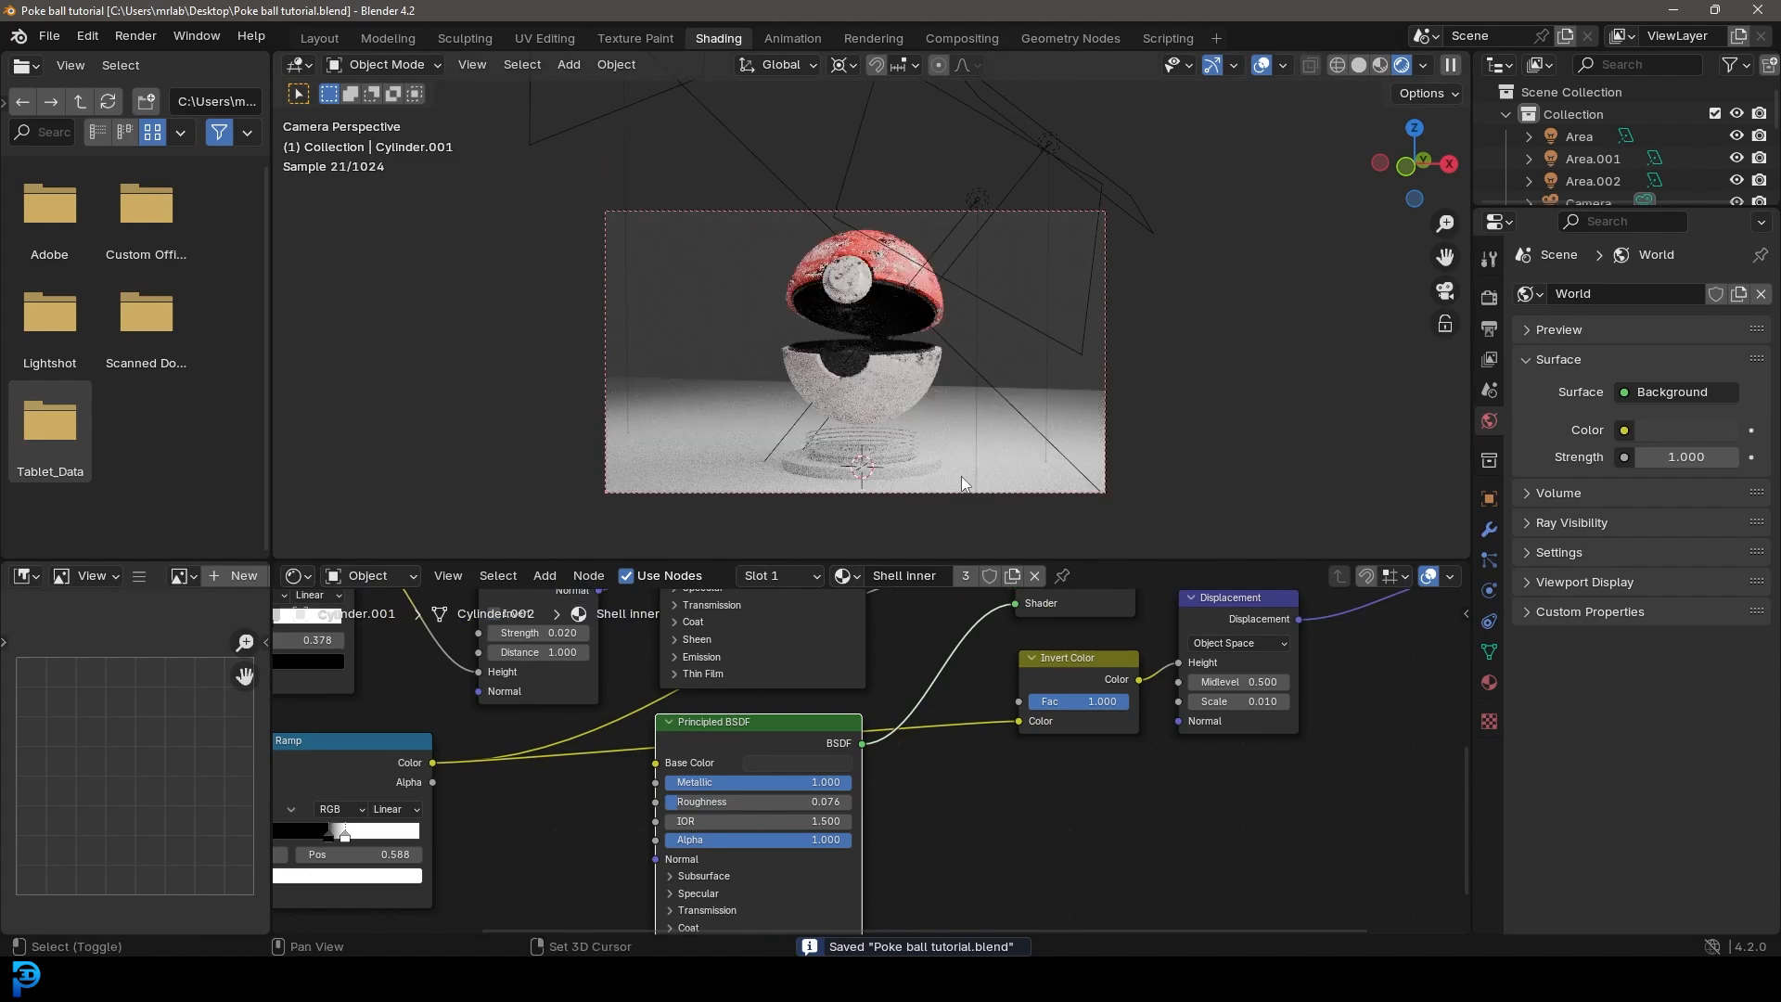
pyautogui.scroll(4, 969, 225)
pyautogui.click(883, 305)
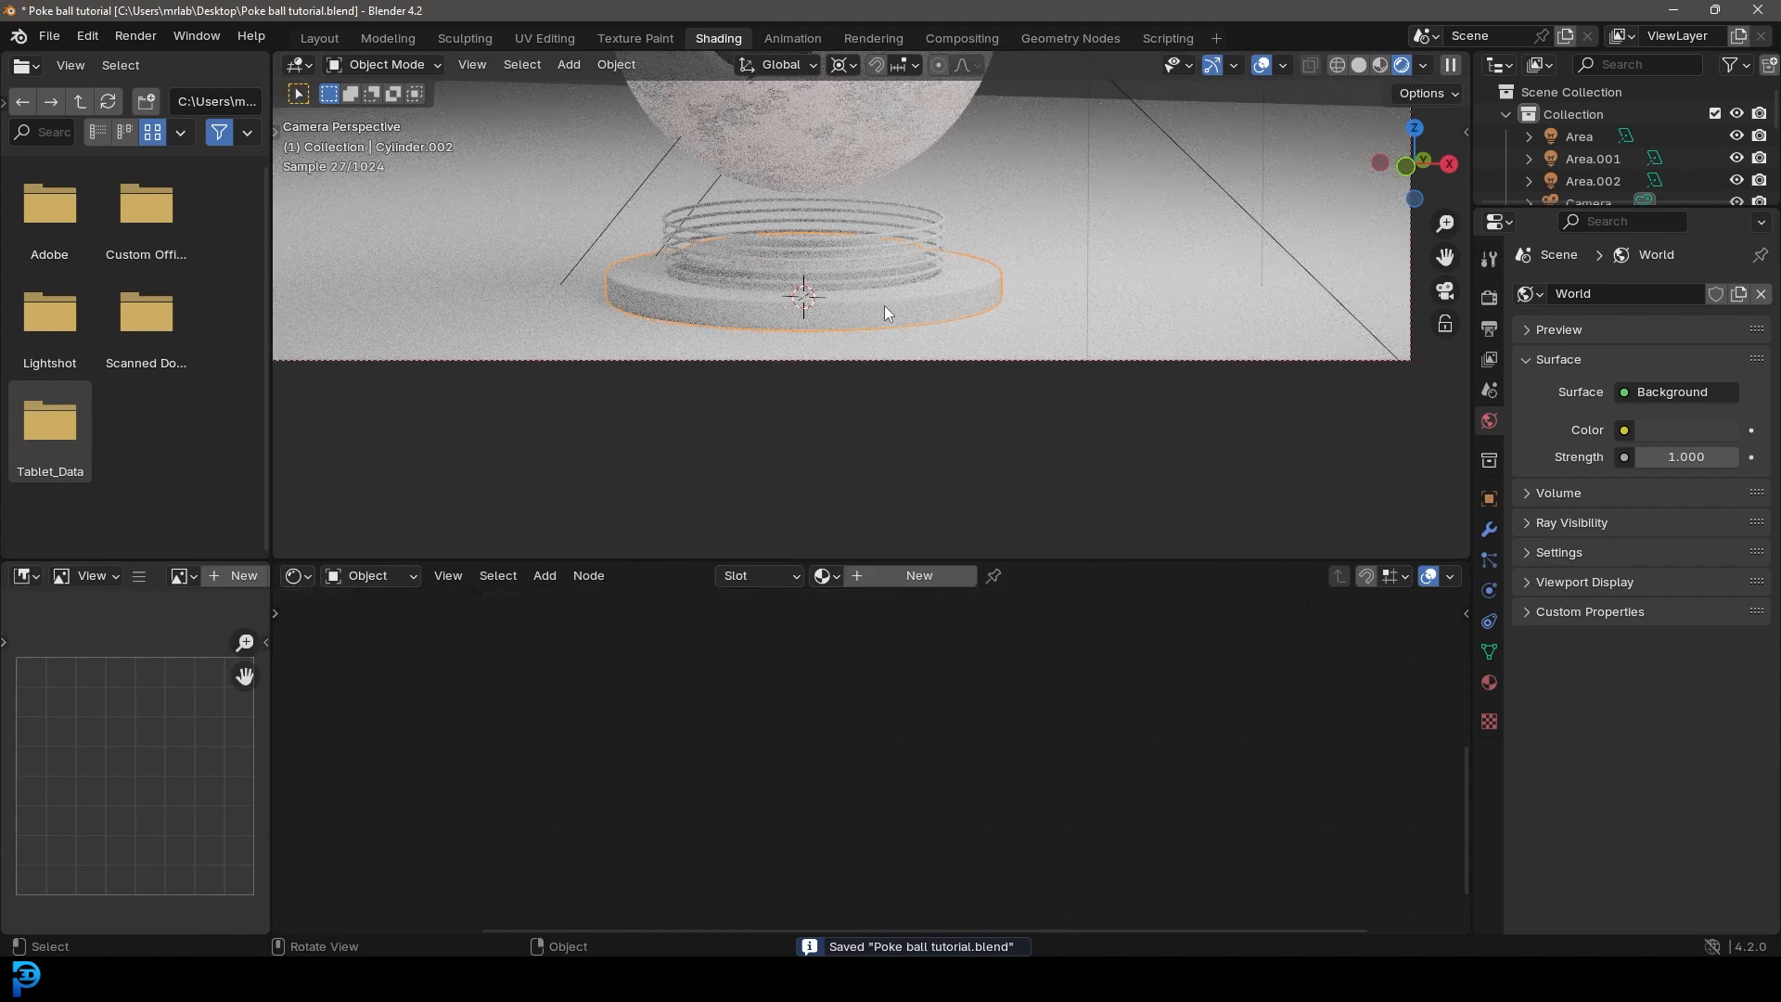
pyautogui.click(899, 576)
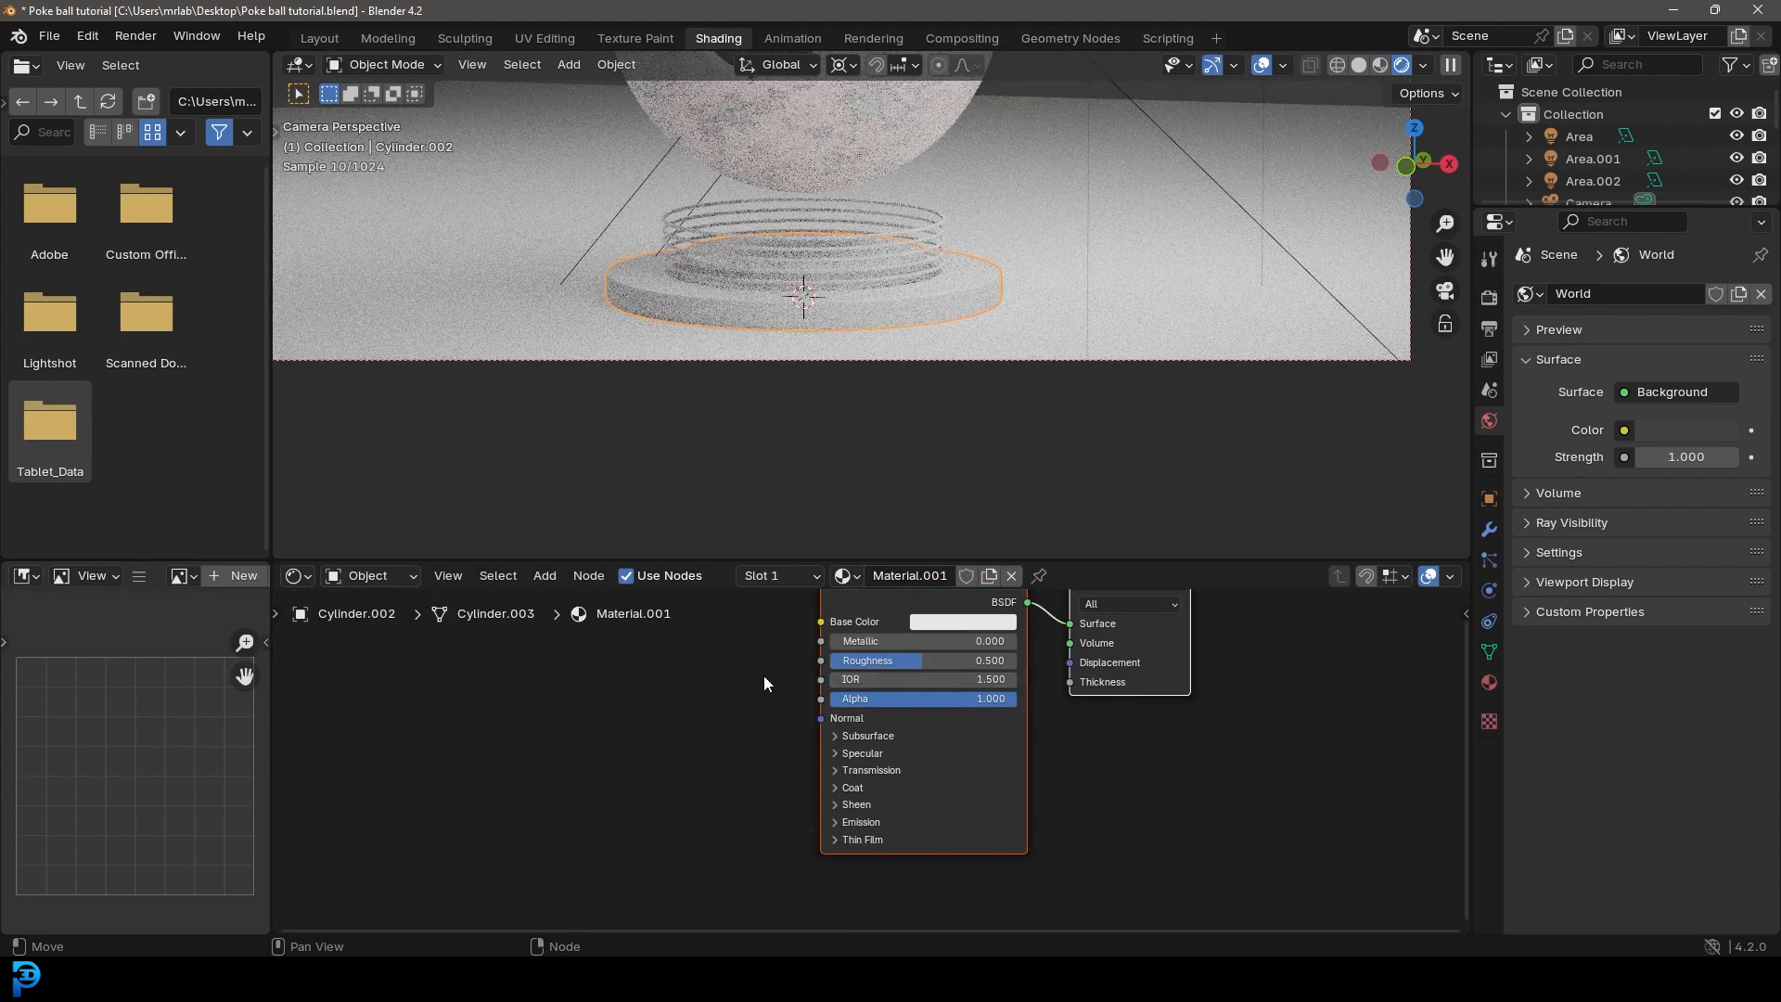
pyautogui.moveTo(881, 701); pyautogui.dragTo(1020, 702)
pyautogui.moveTo(883, 723); pyautogui.dragTo(816, 722)
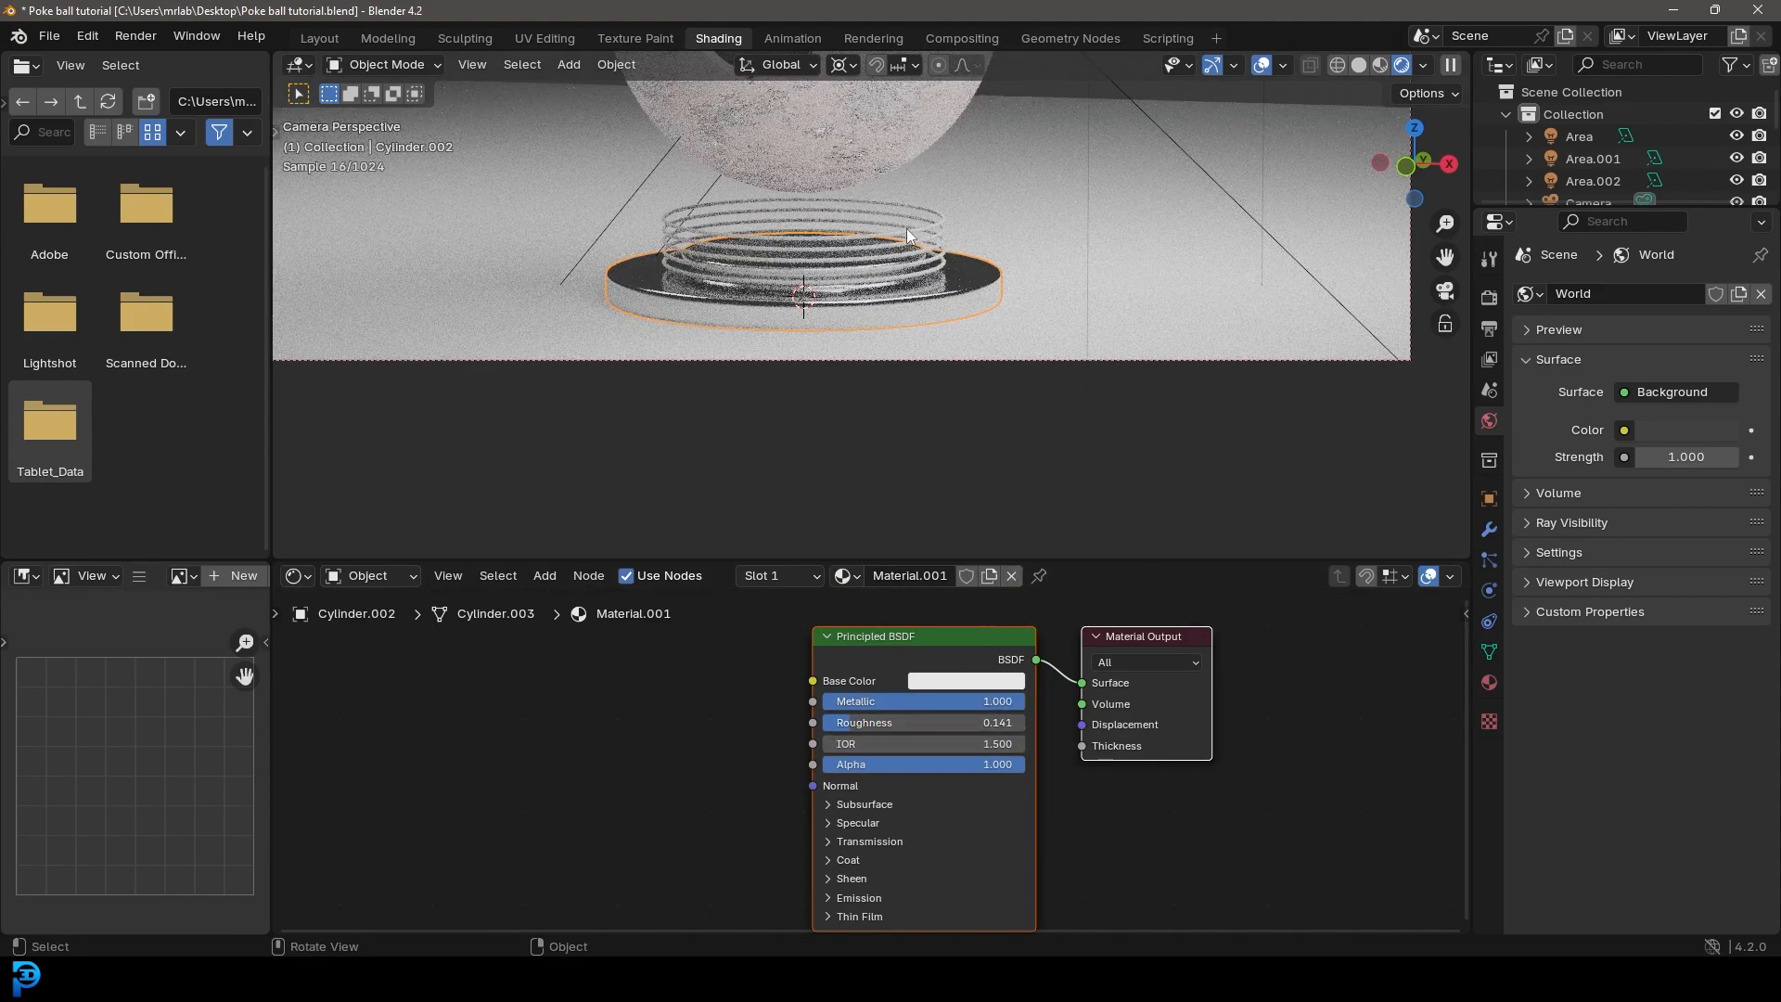
# Step: Assign the base disc's Material.001 to the torus rings and rename that material metal
pyautogui.click(929, 221)
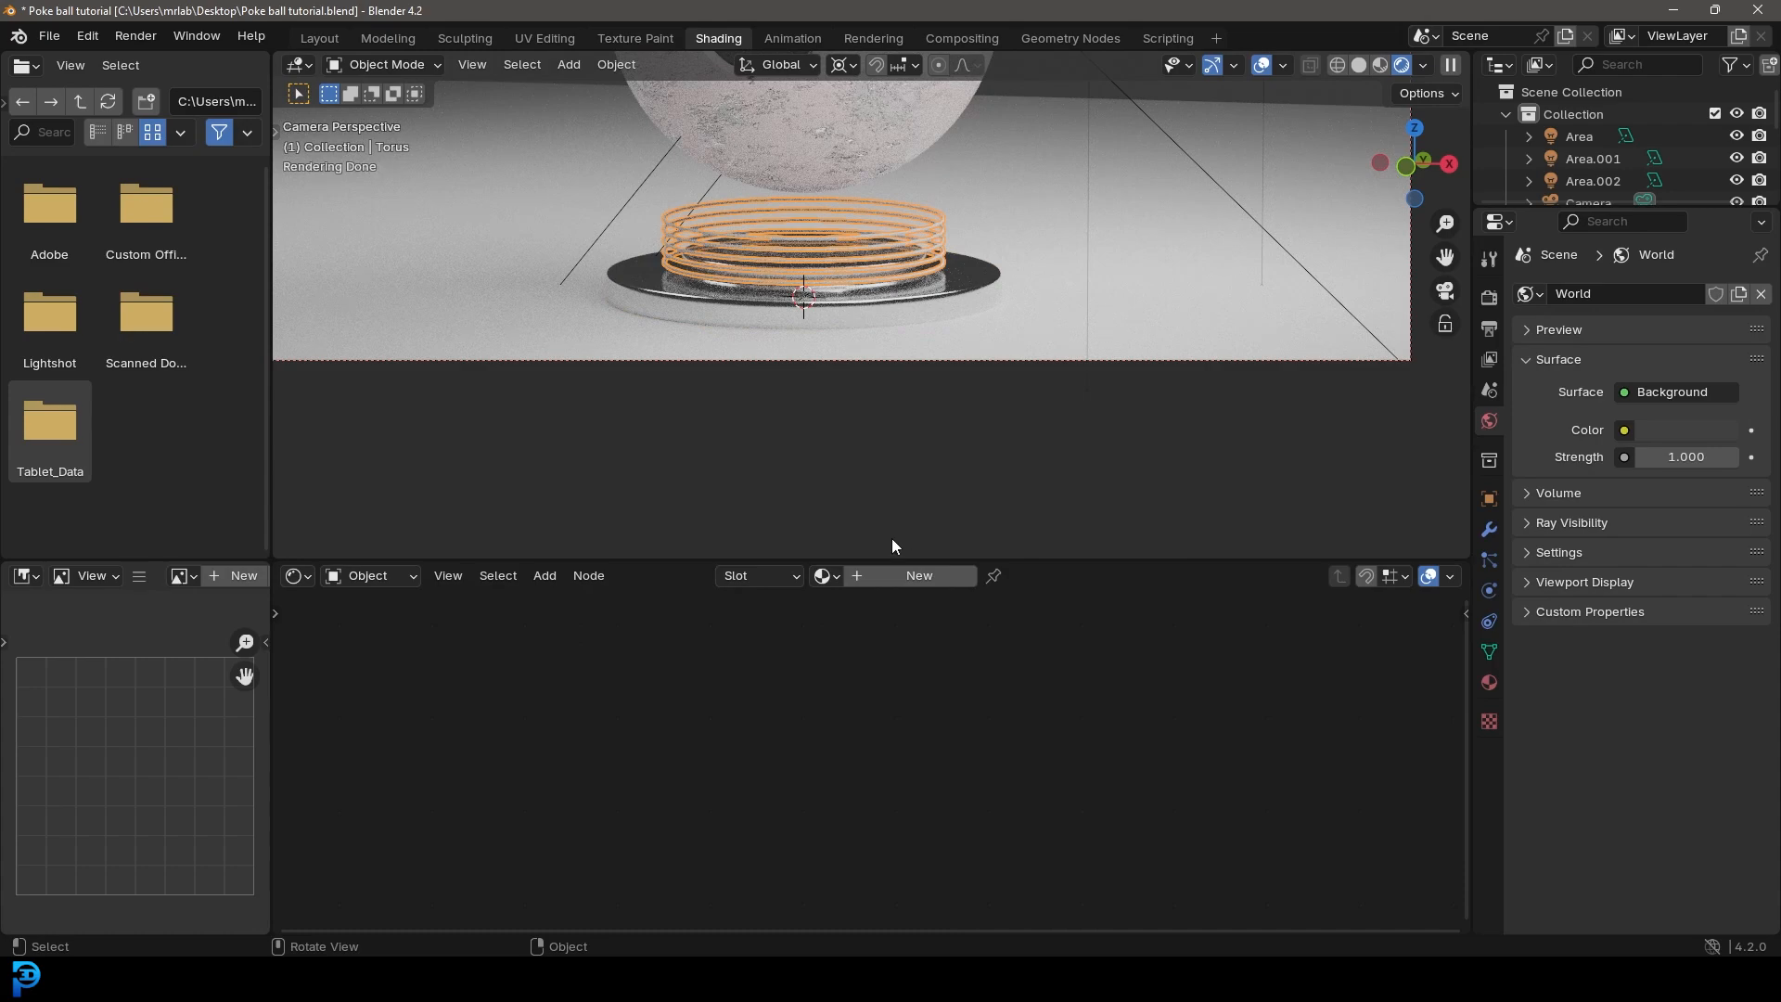
pyautogui.click(826, 576)
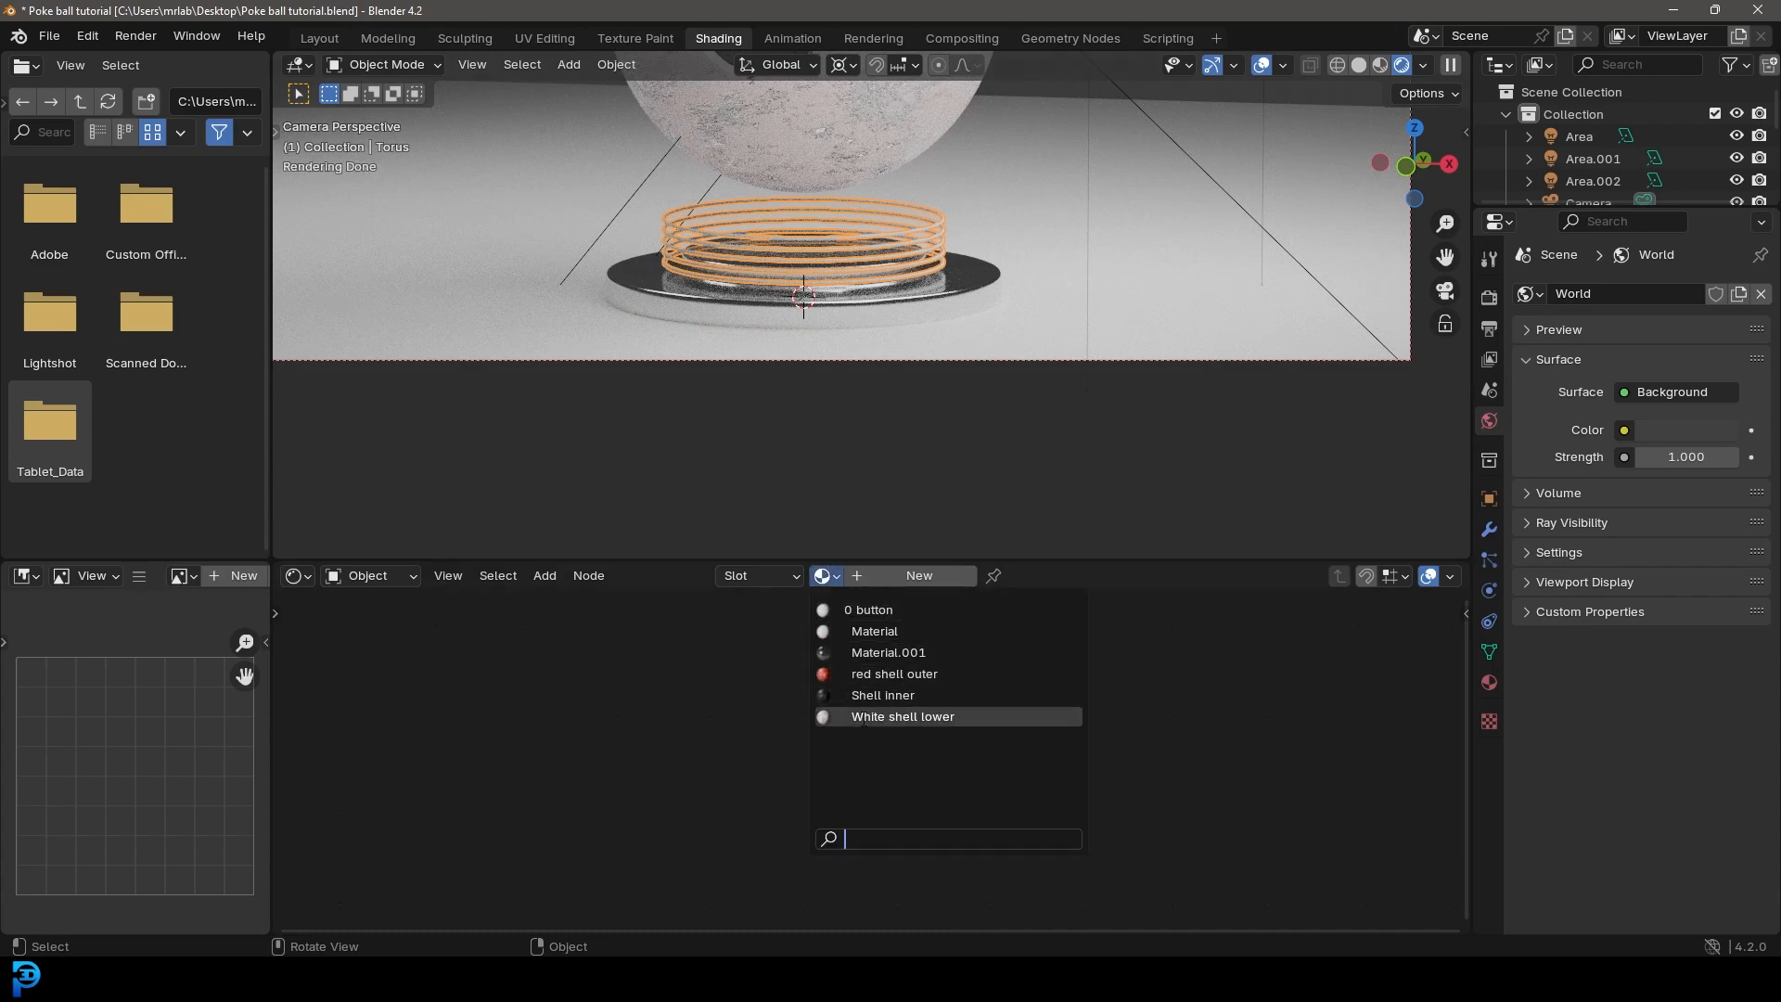
pyautogui.click(889, 652)
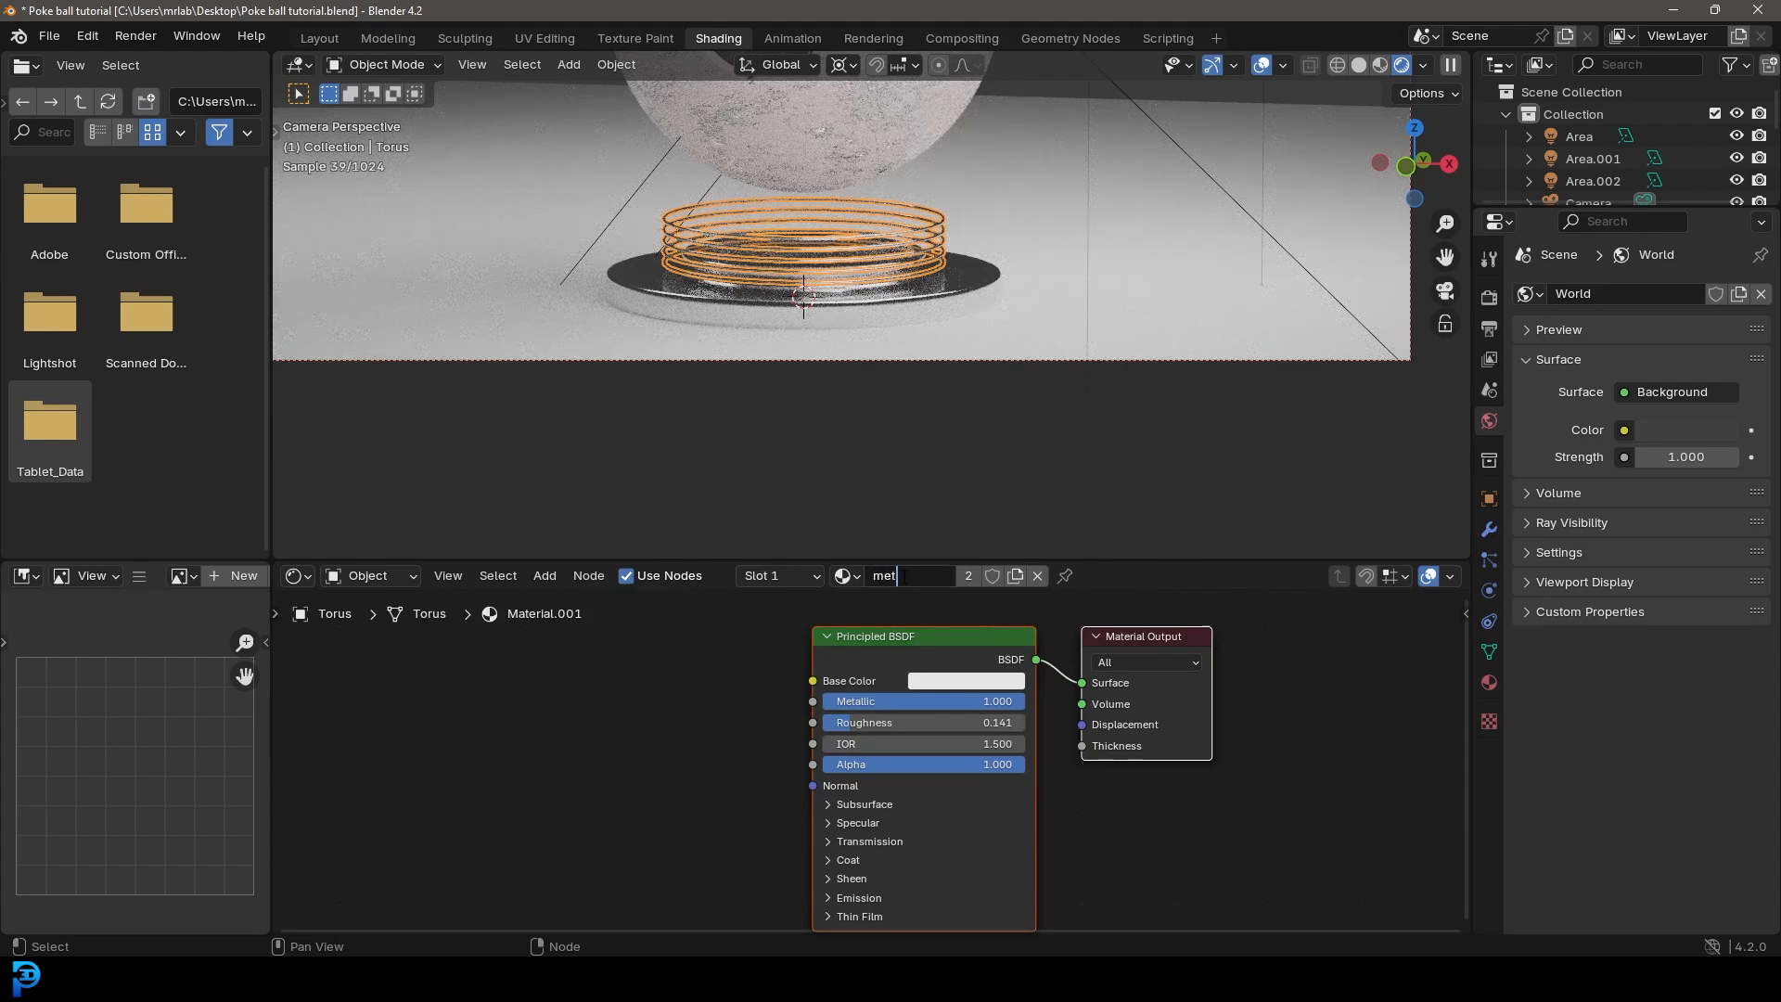
pyautogui.press('Return')
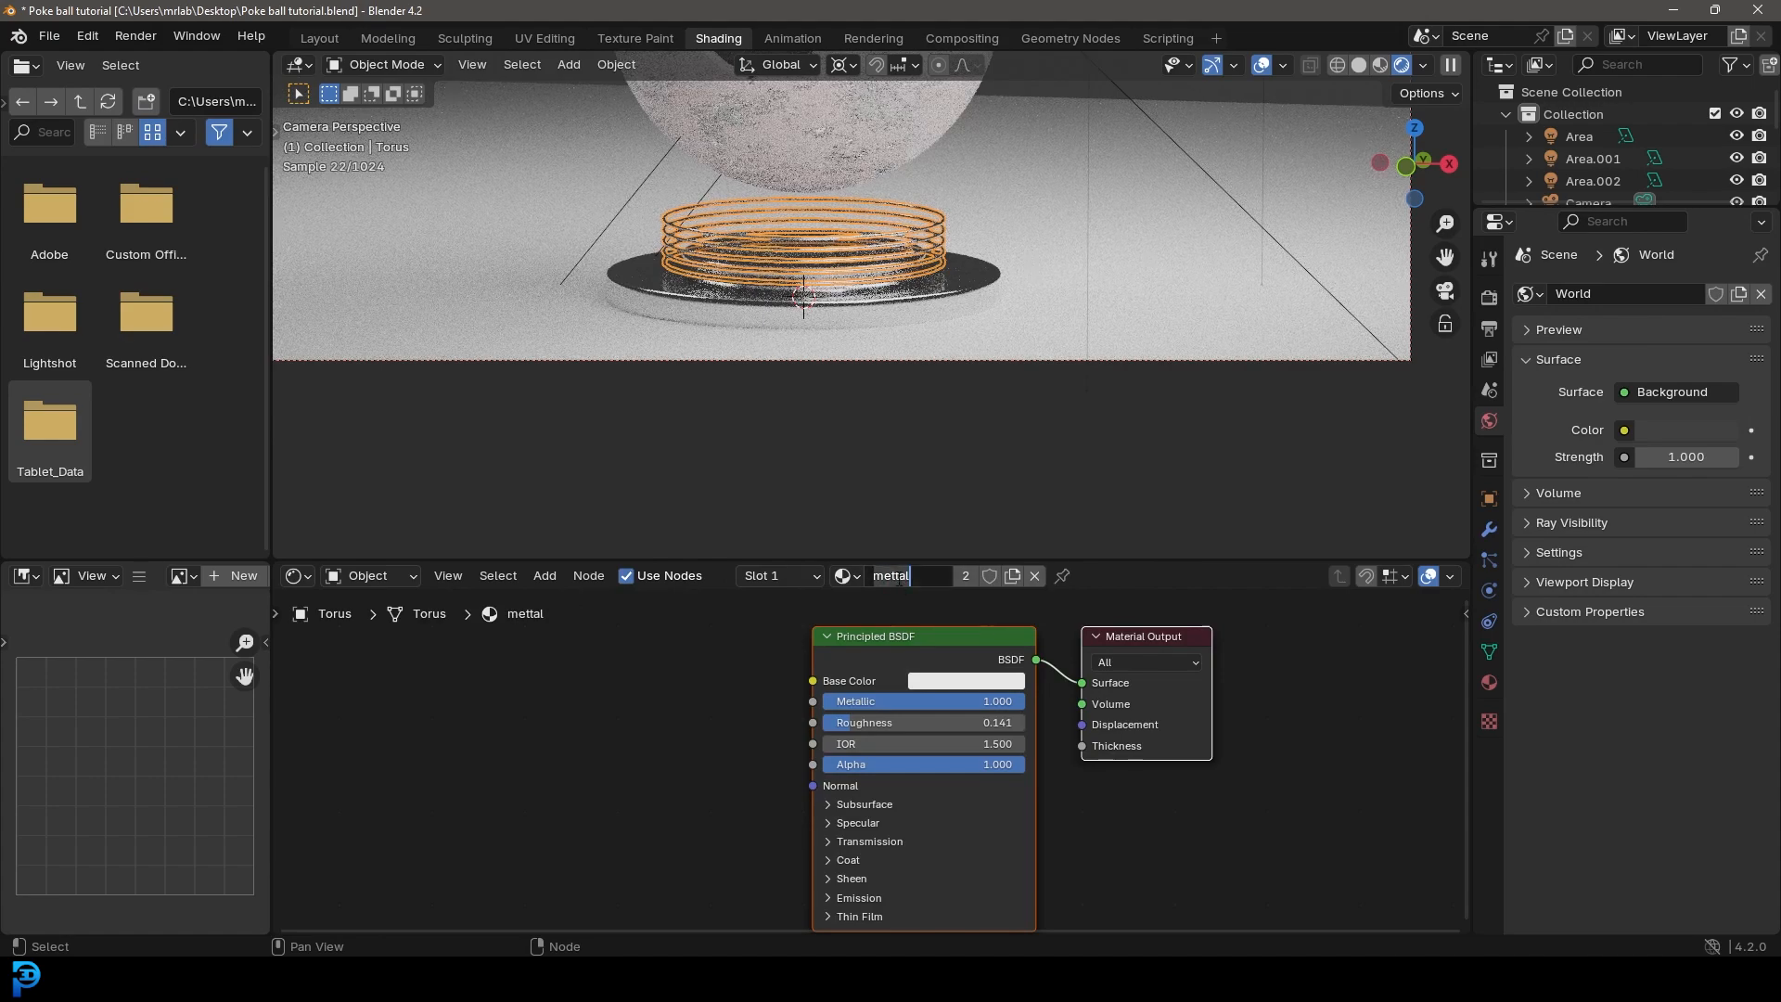
pyautogui.press('Return')
# Step: Raise the metal material's Roughness to 0.309, deselect the rings and save the file
pyautogui.moveTo(928, 722); pyautogui.dragTo(885, 723)
pyautogui.hotkey('alt', 'a')
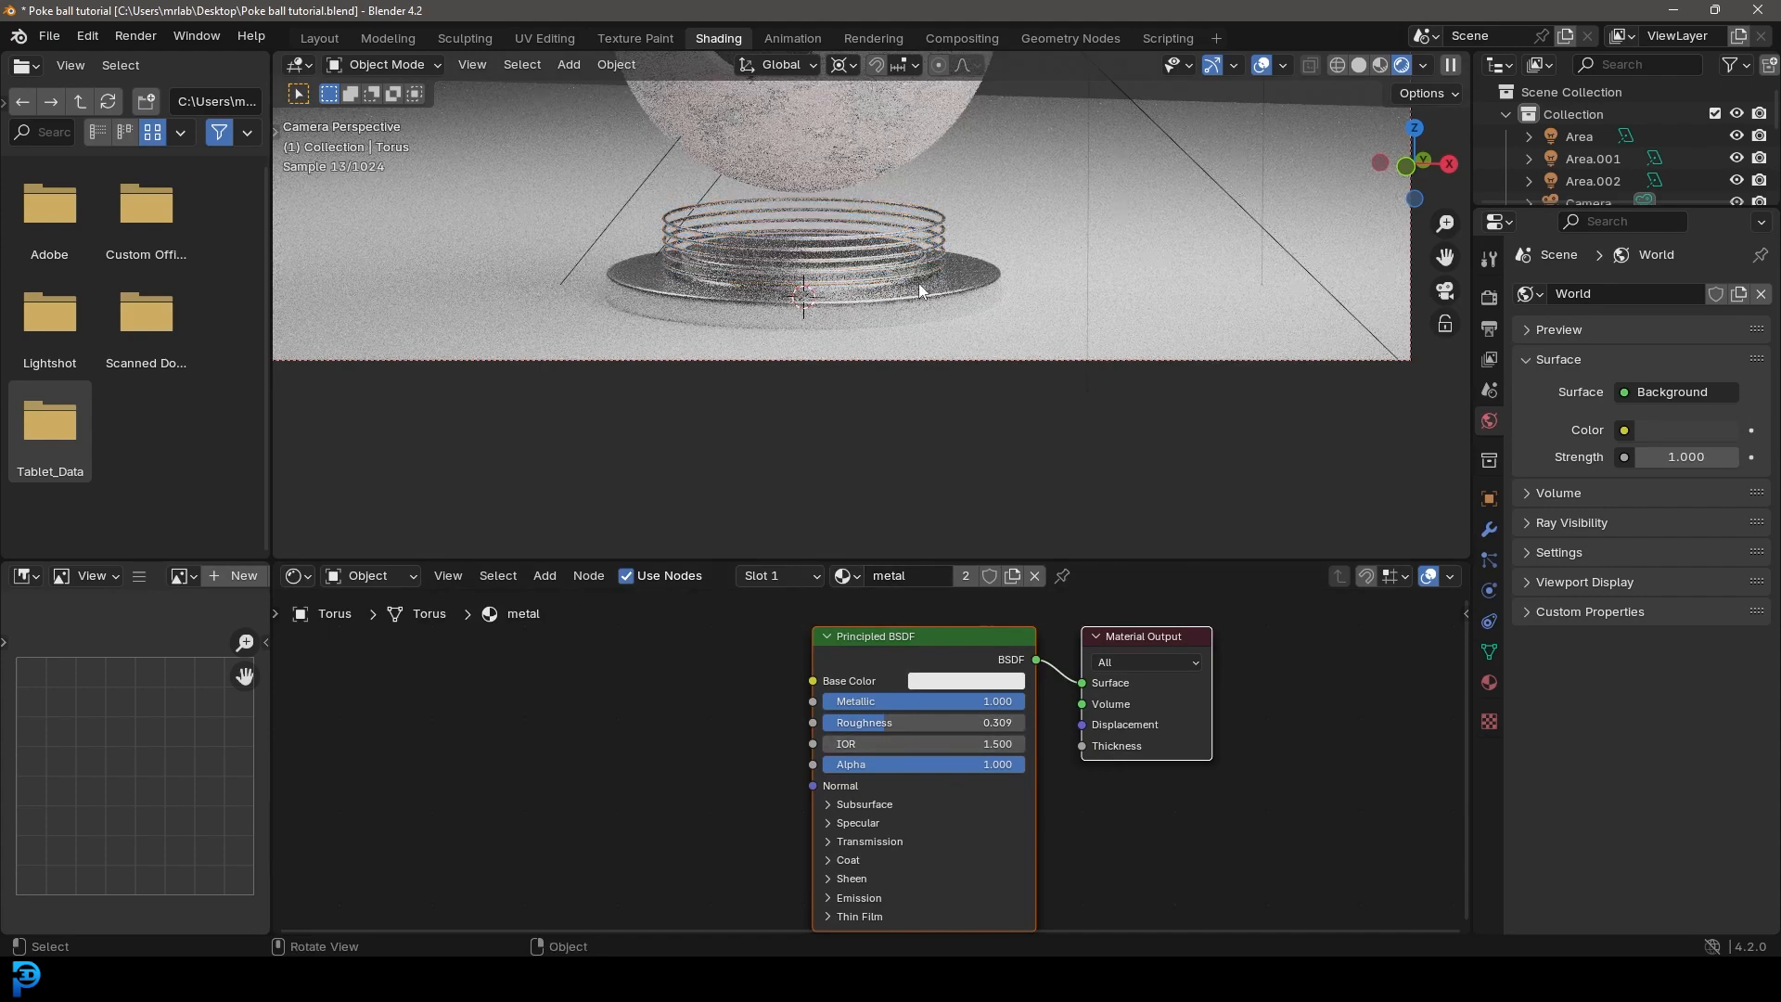
pyautogui.scroll(-3, 920, 299)
pyautogui.hotkey('ctrl', 's')
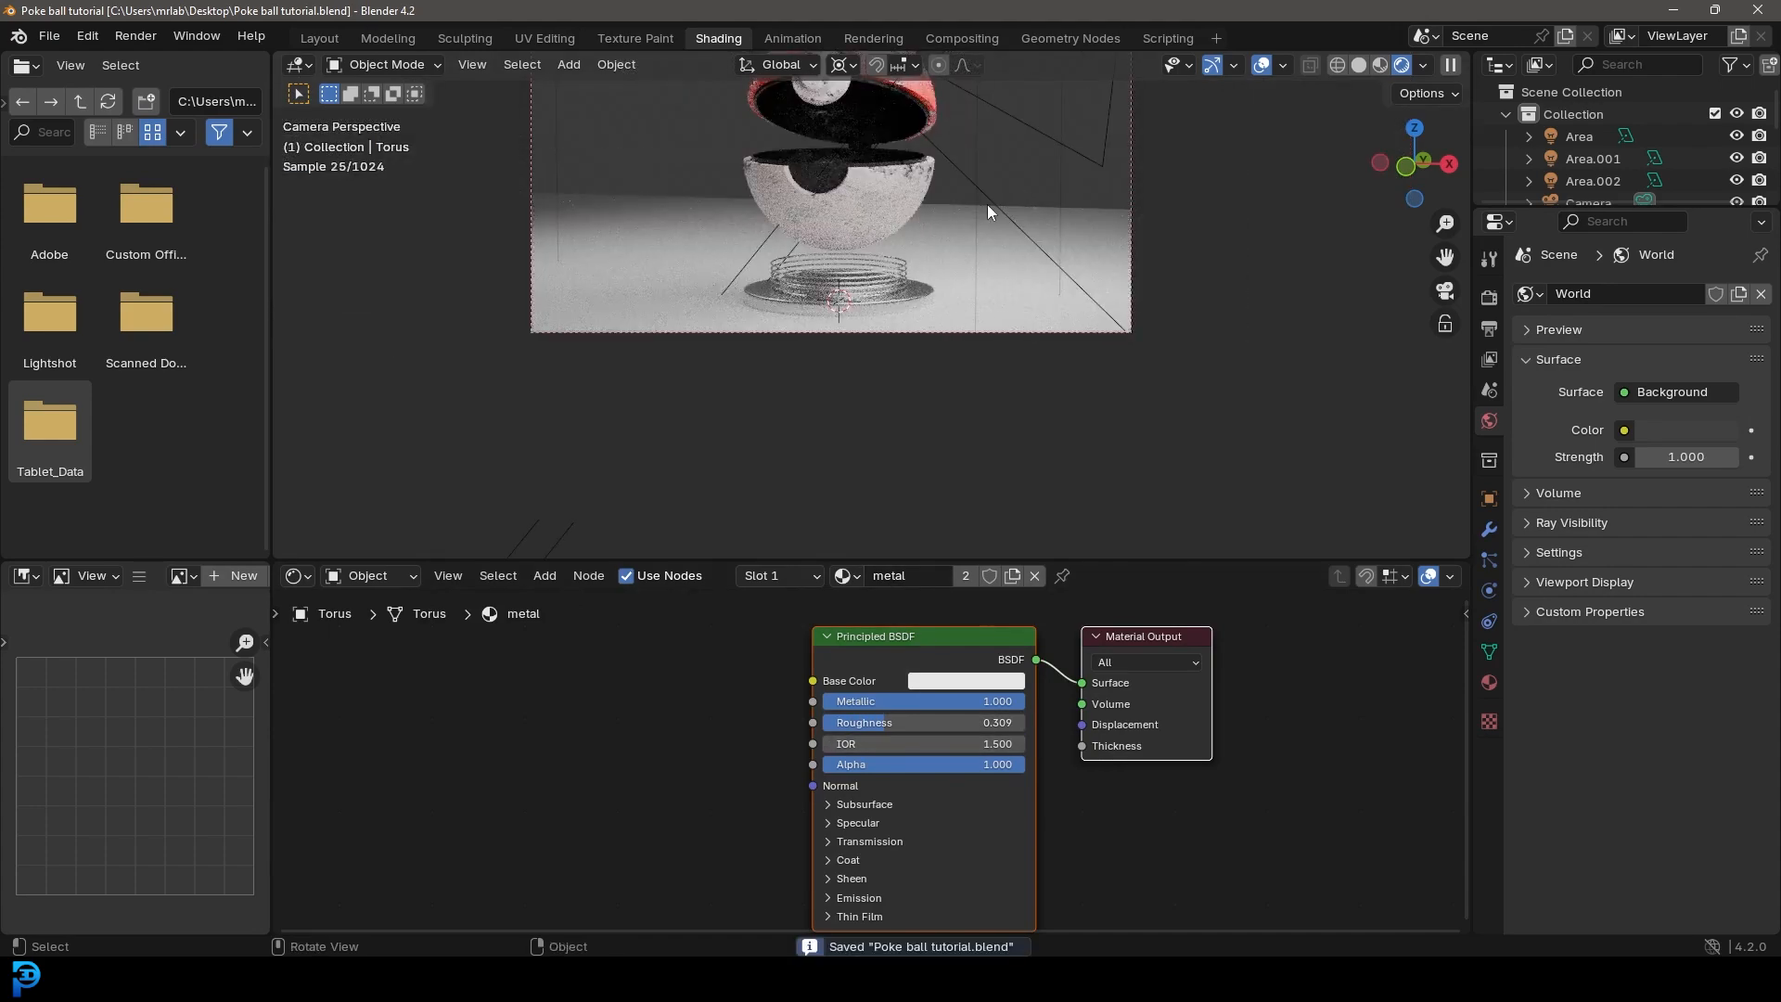
# Step: Select the floor plane, switch the viewport to solid shading and save the file
pyautogui.click(964, 221)
pyautogui.press('z')
pyautogui.press('6')
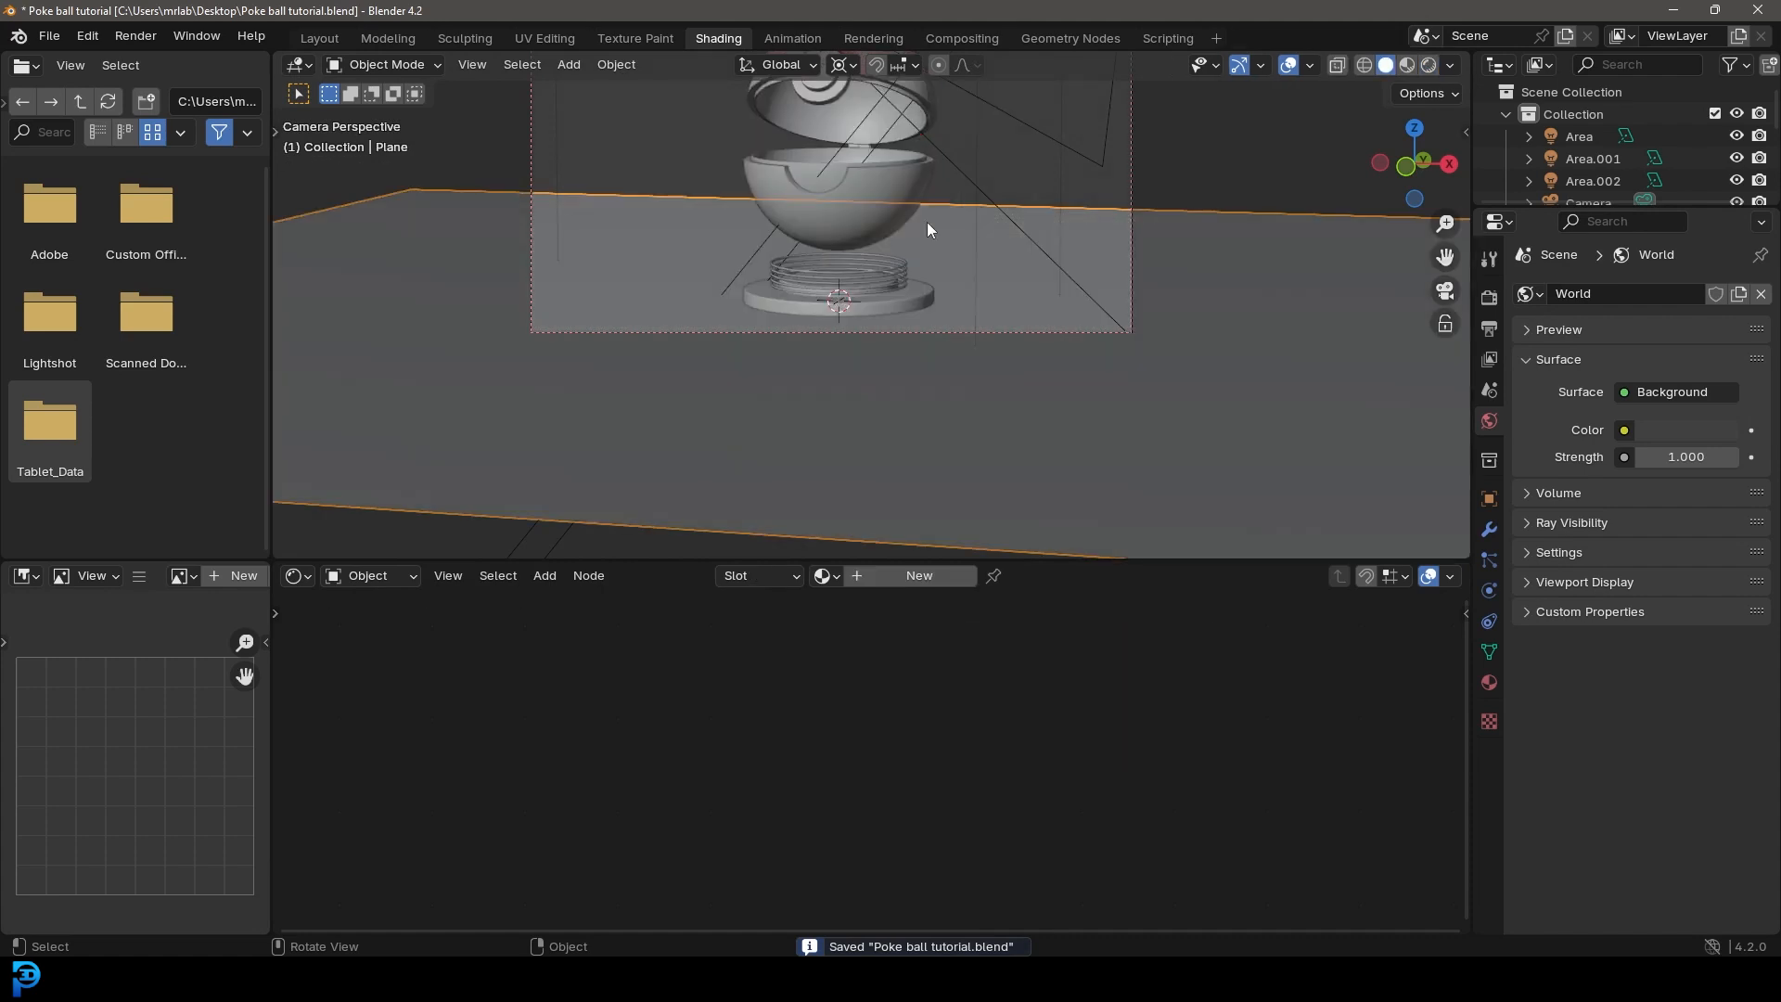
pyautogui.keyDown('shift'); pyautogui.moveTo(896, 208); pyautogui.dragTo(882, 306, button='middle'); pyautogui.keyUp('shift')
pyautogui.hotkey('ctrl', 's')
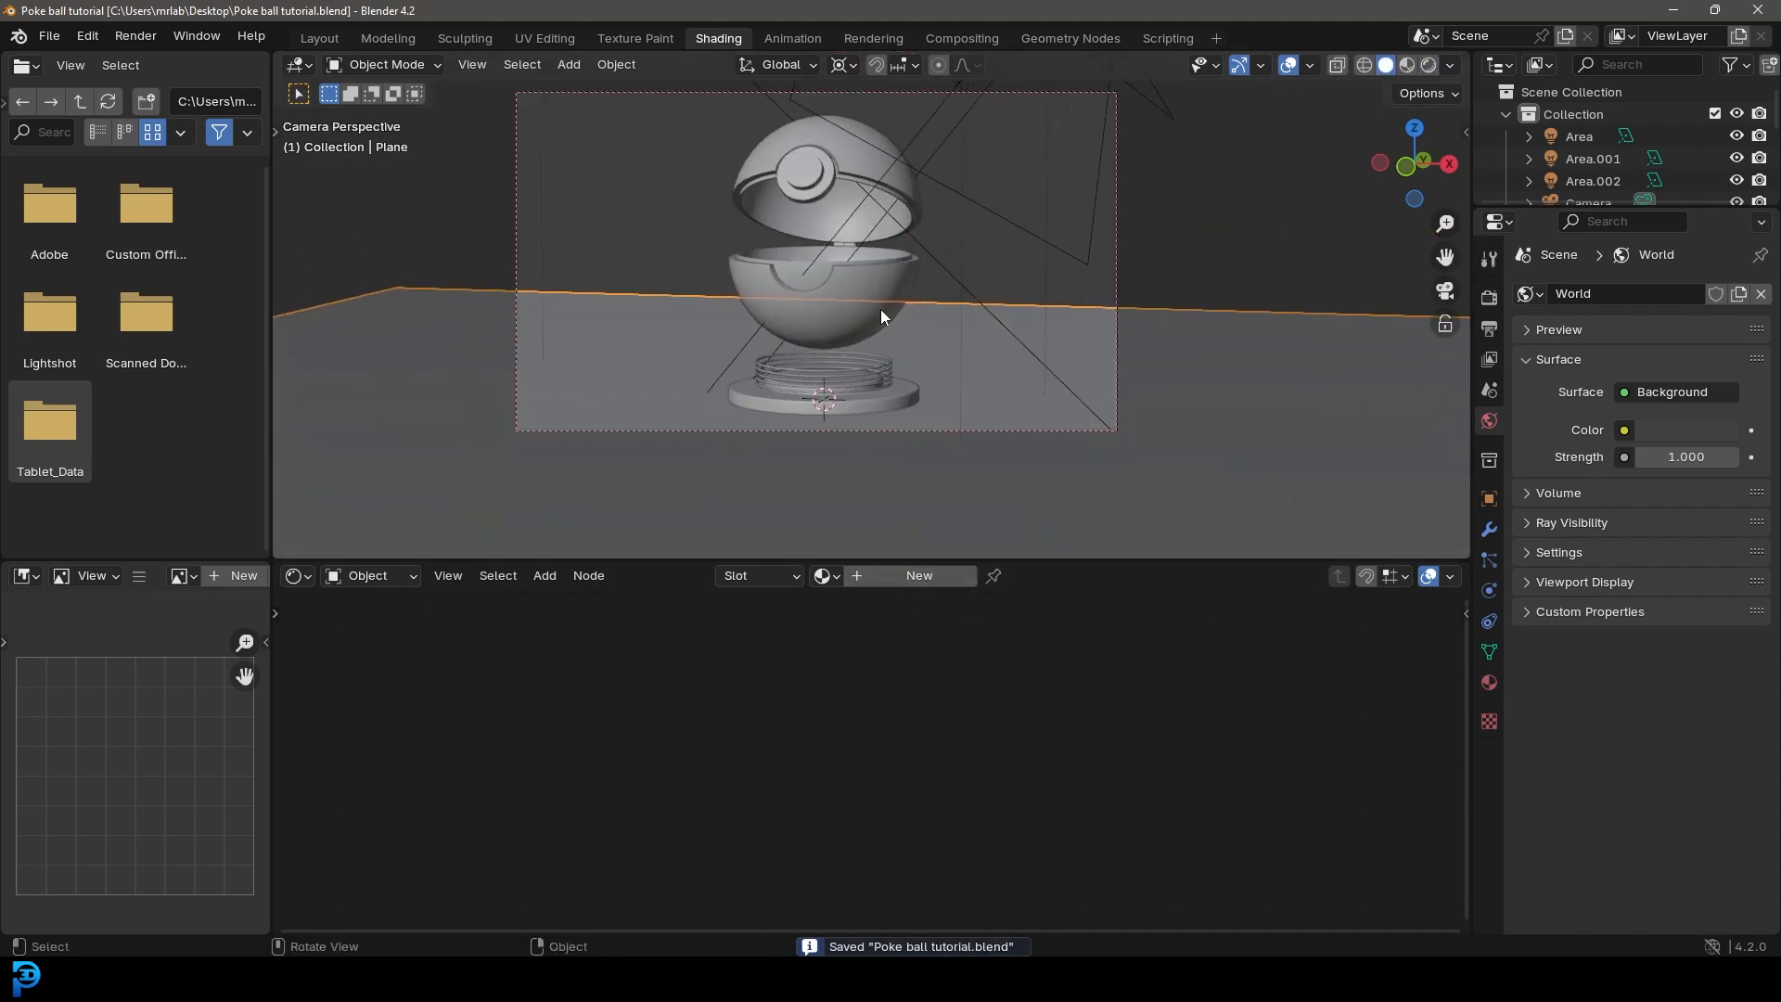
# Step: Append the metal_plate material from another Blender file
pyautogui.click(49, 35)
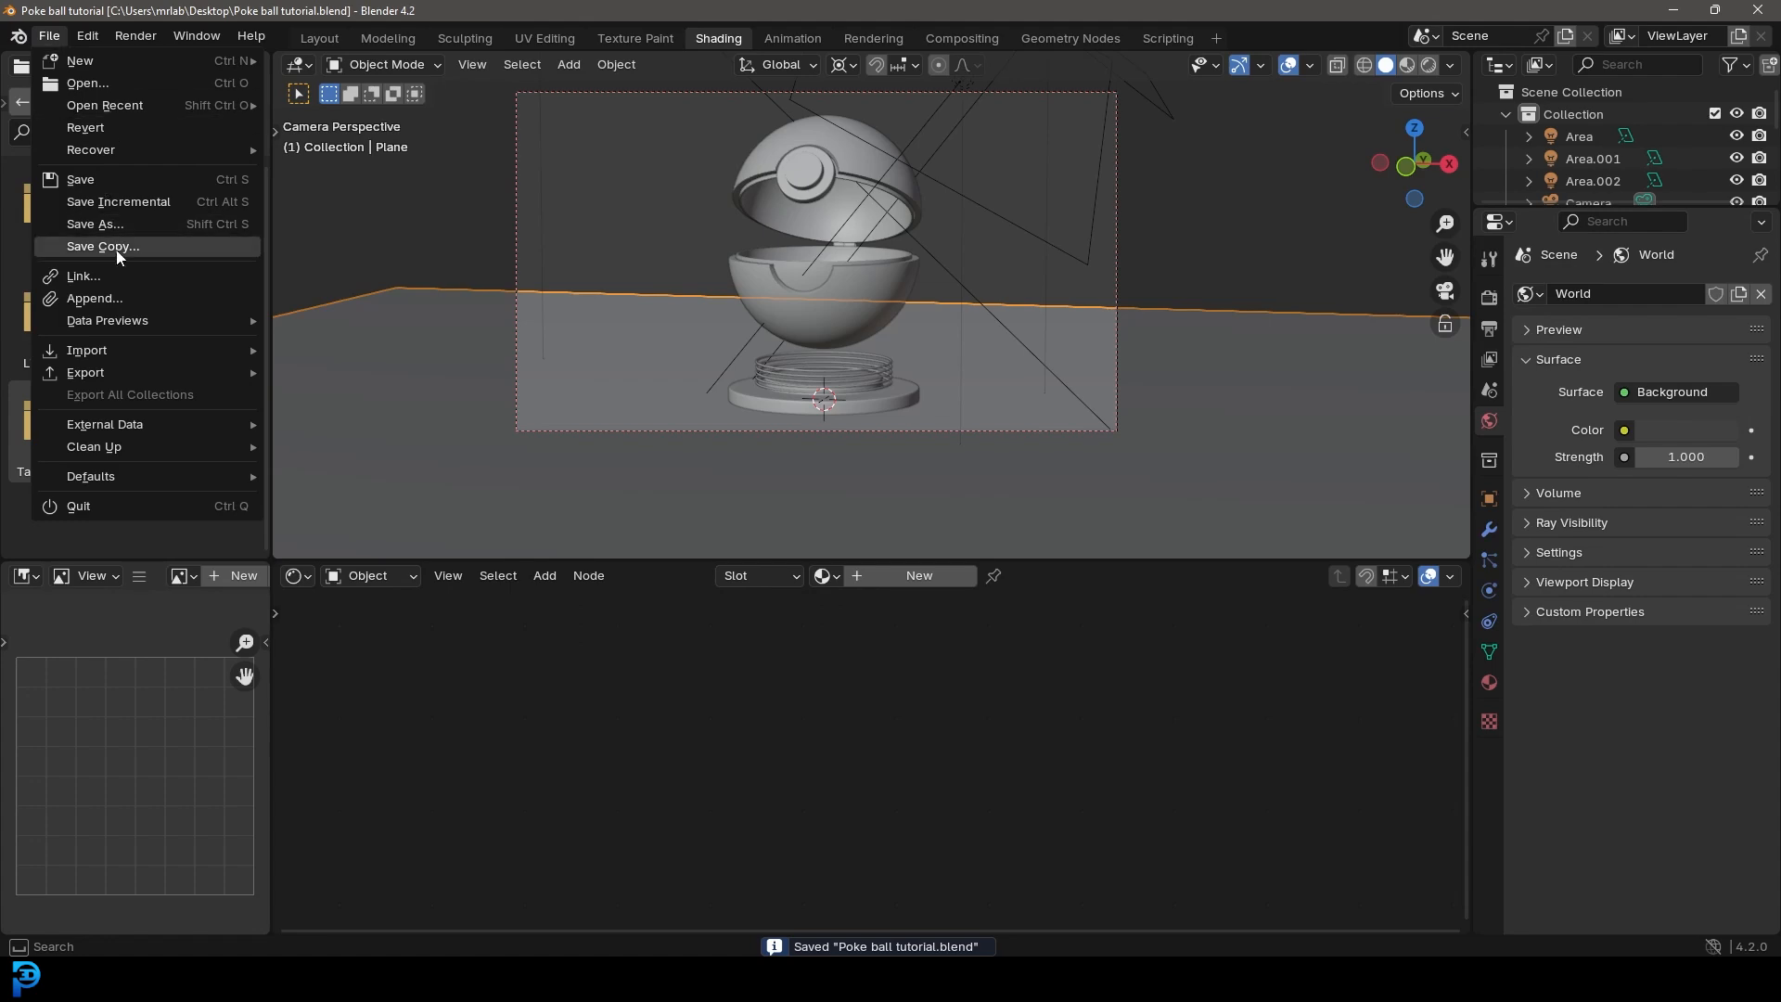
pyautogui.click(94, 297)
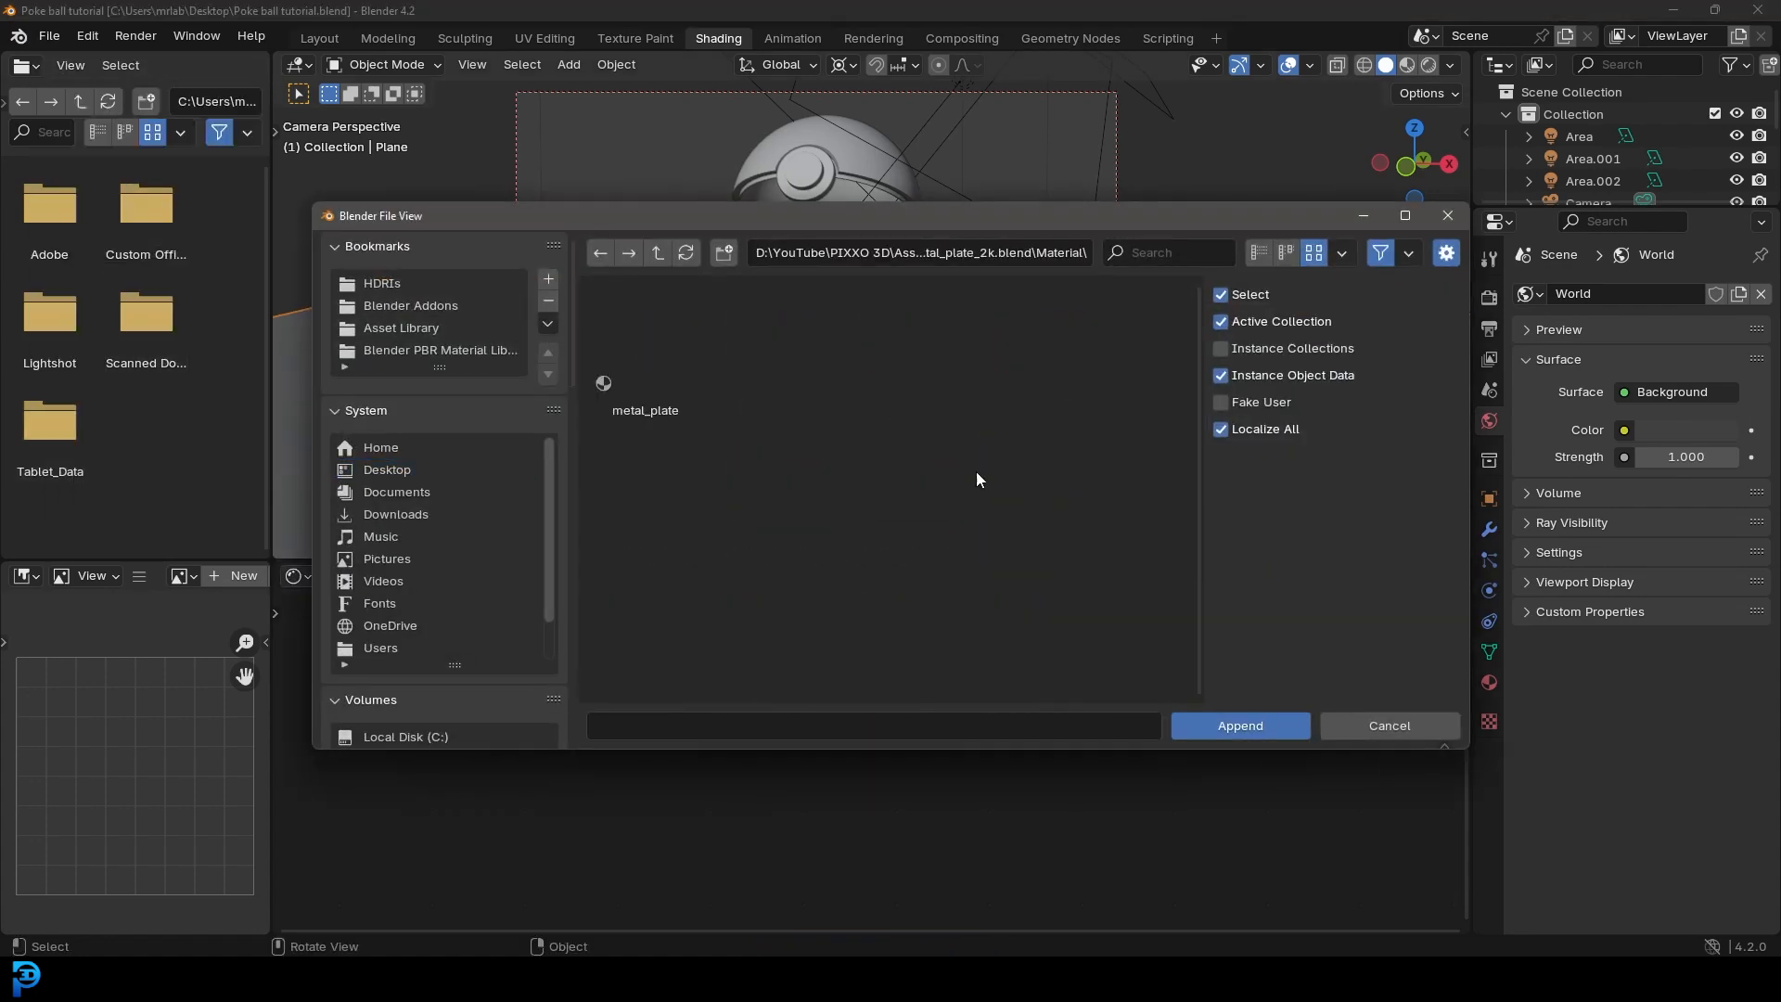
pyautogui.click(661, 351)
pyautogui.click(1226, 723)
pyautogui.click(937, 349)
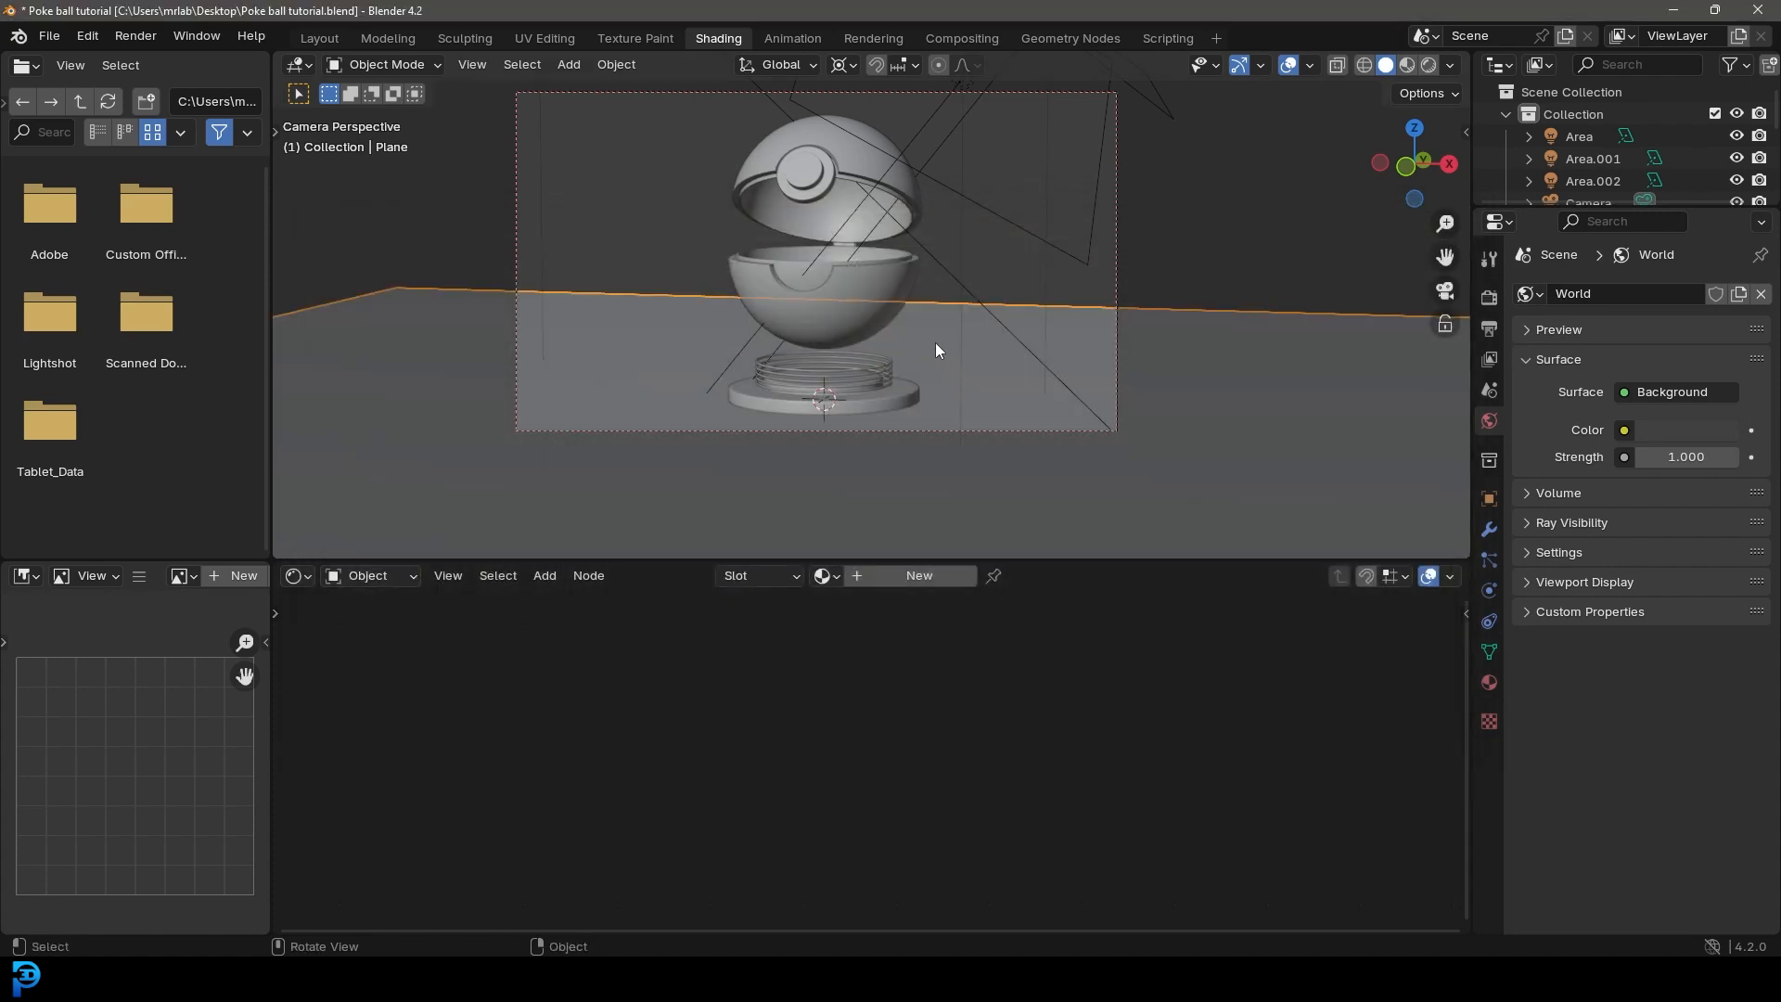
# Step: Assign the metal_plate material to the floor plane and switch the viewport to rendered shading
pyautogui.click(826, 576)
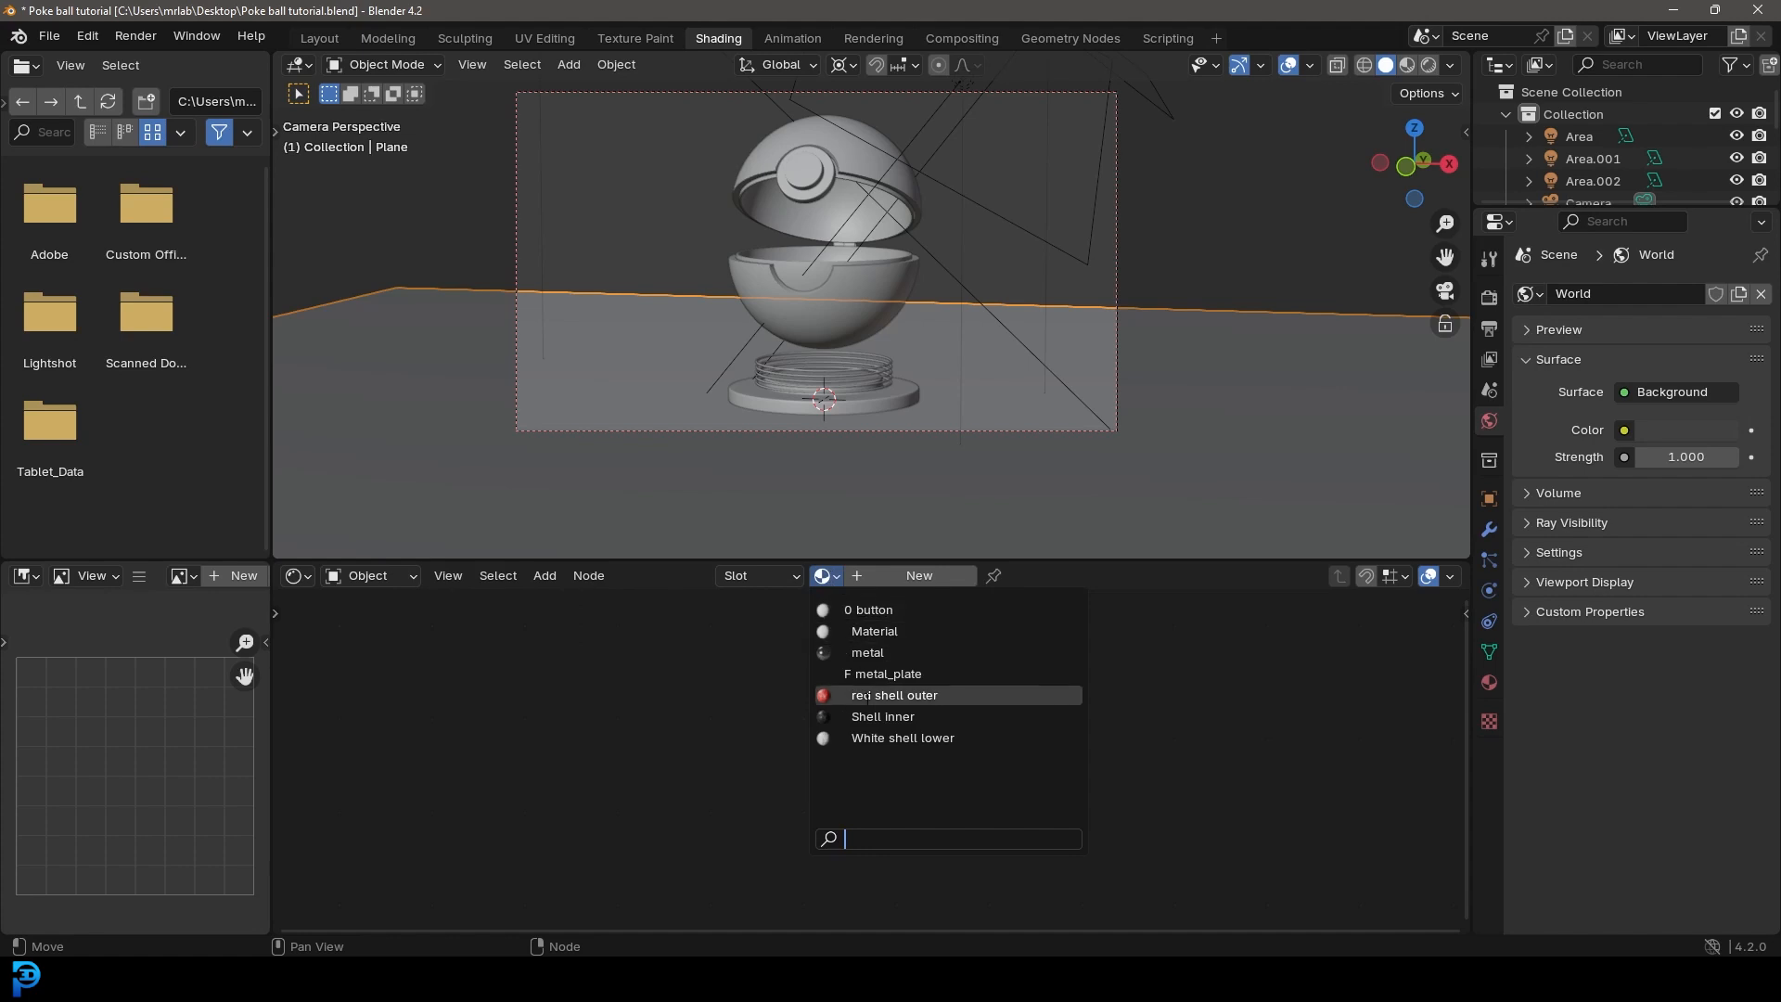
pyautogui.click(922, 673)
pyautogui.scroll(-2, 894, 408)
pyautogui.scroll(-3, 672, 803)
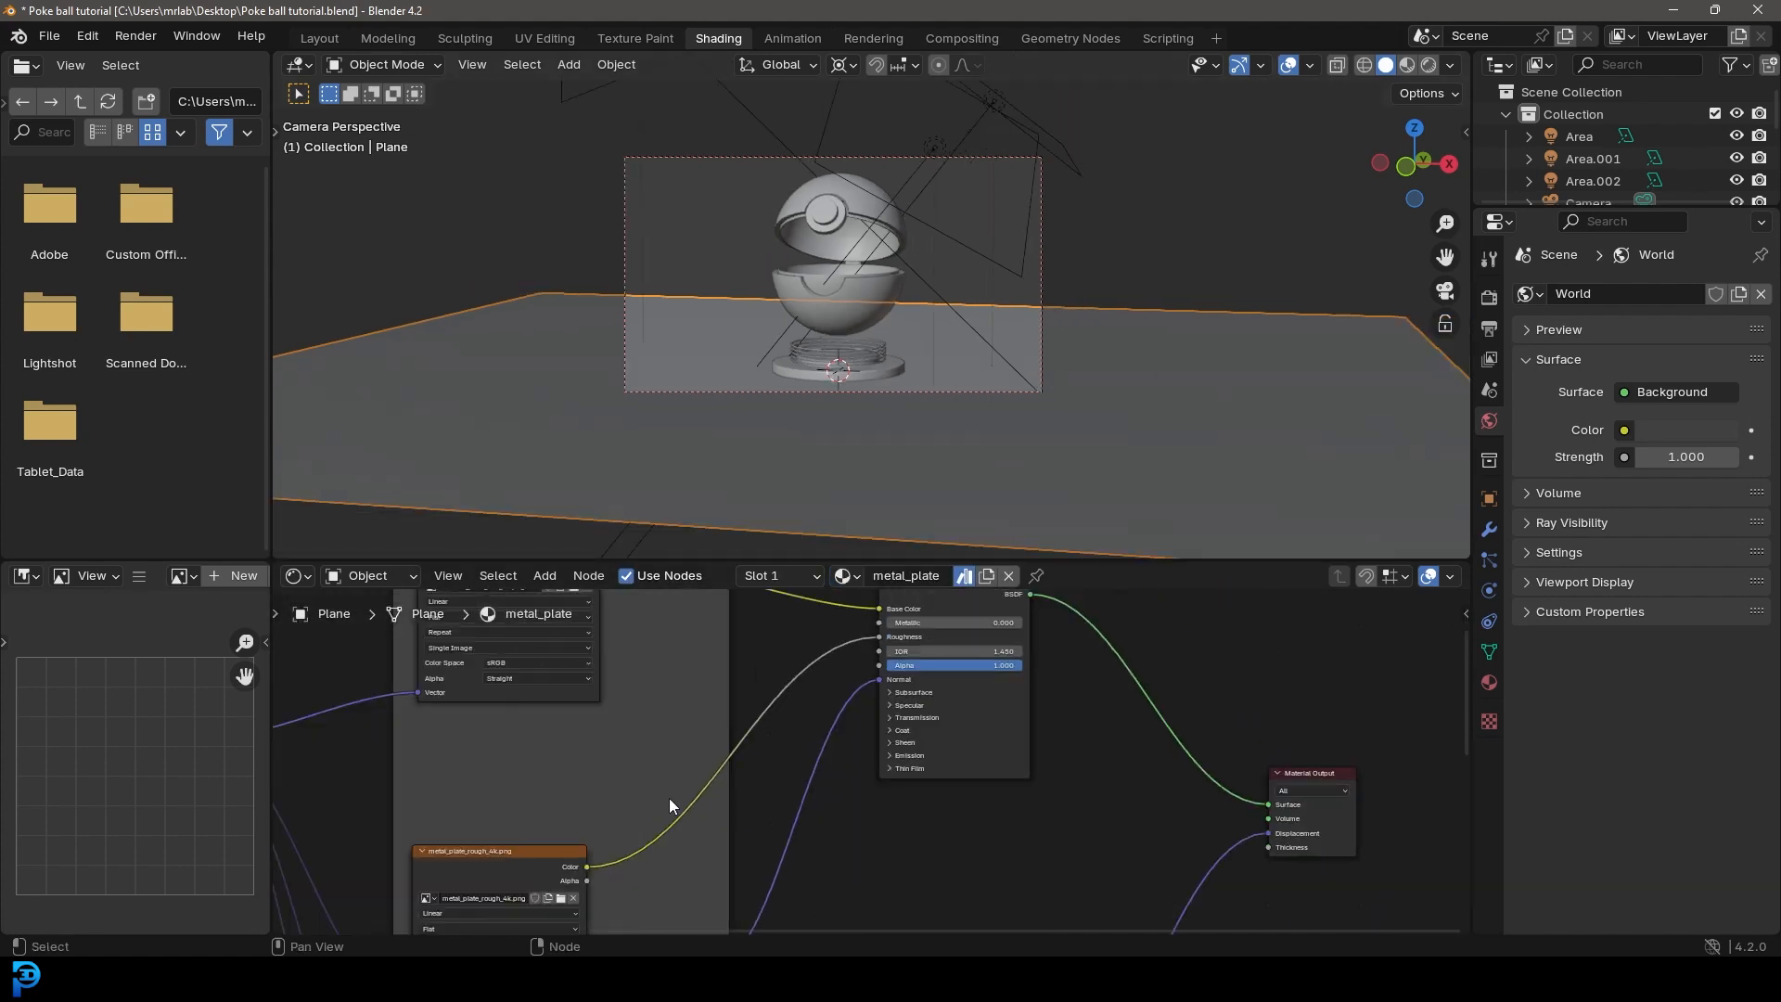
pyautogui.press('z')
pyautogui.click(892, 143)
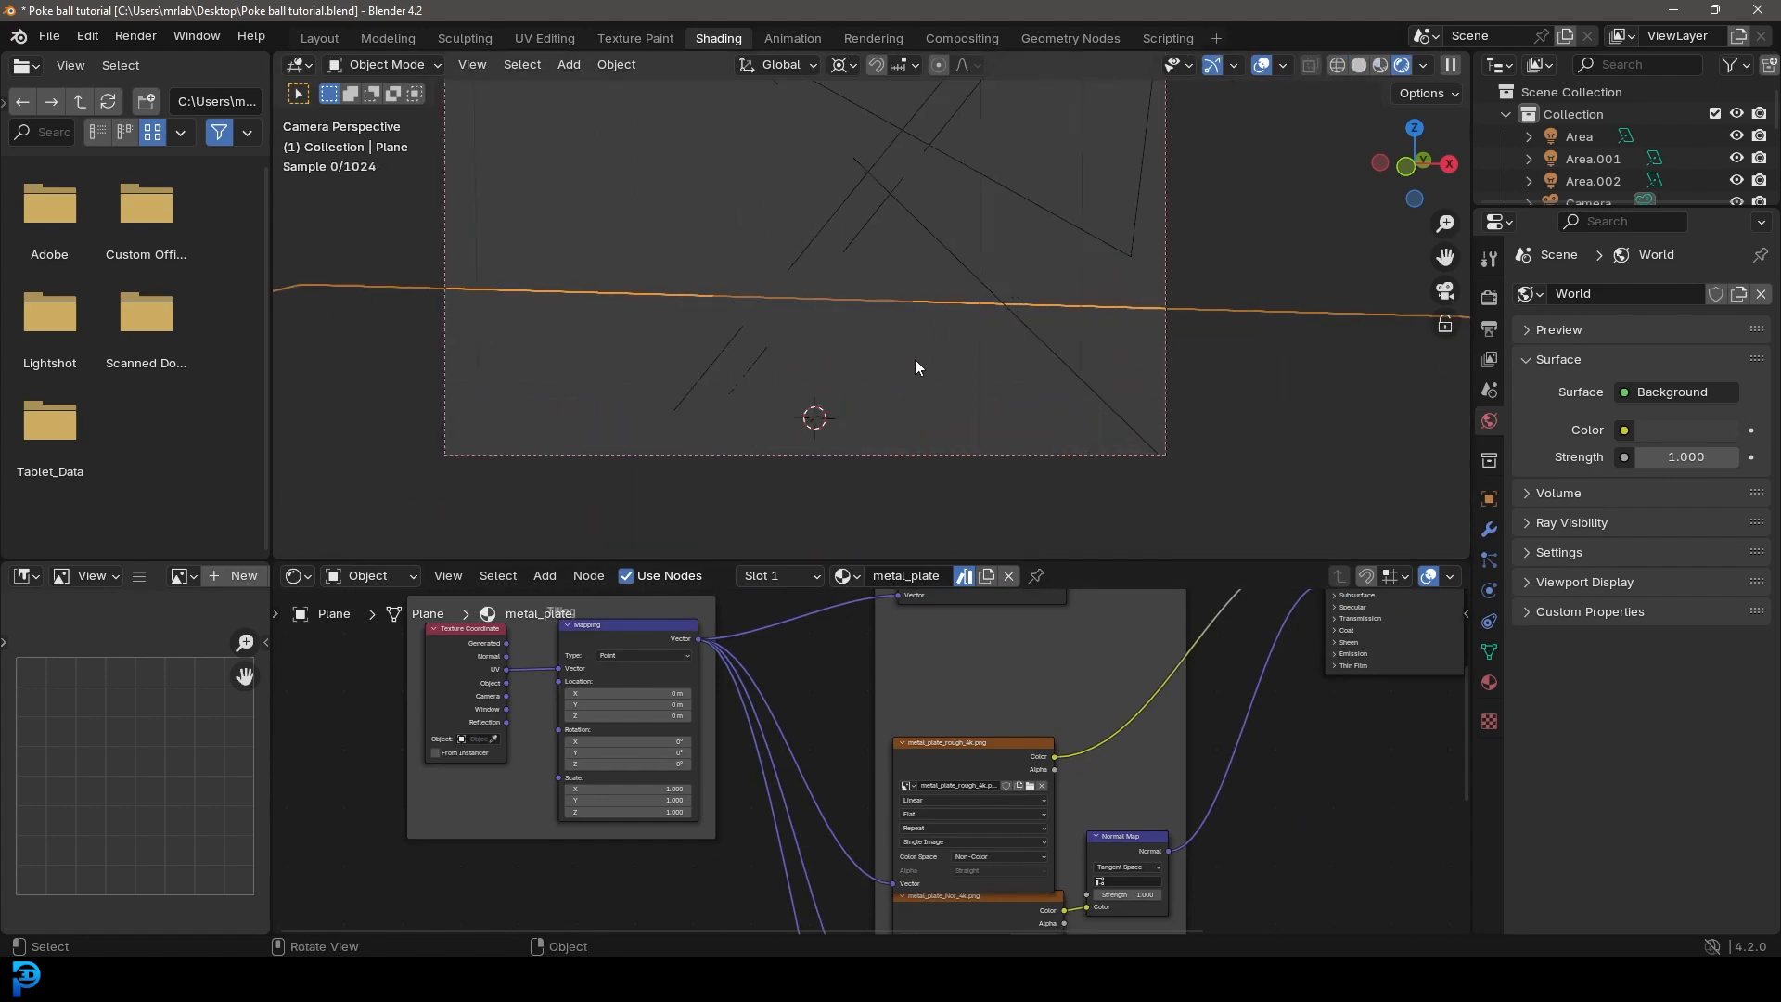
# Step: Make the metal_plate texture tile smaller, tint it blue through a Color Ramp and save the file
pyautogui.moveTo(580, 778); pyautogui.dragTo(588, 769, button='middle')
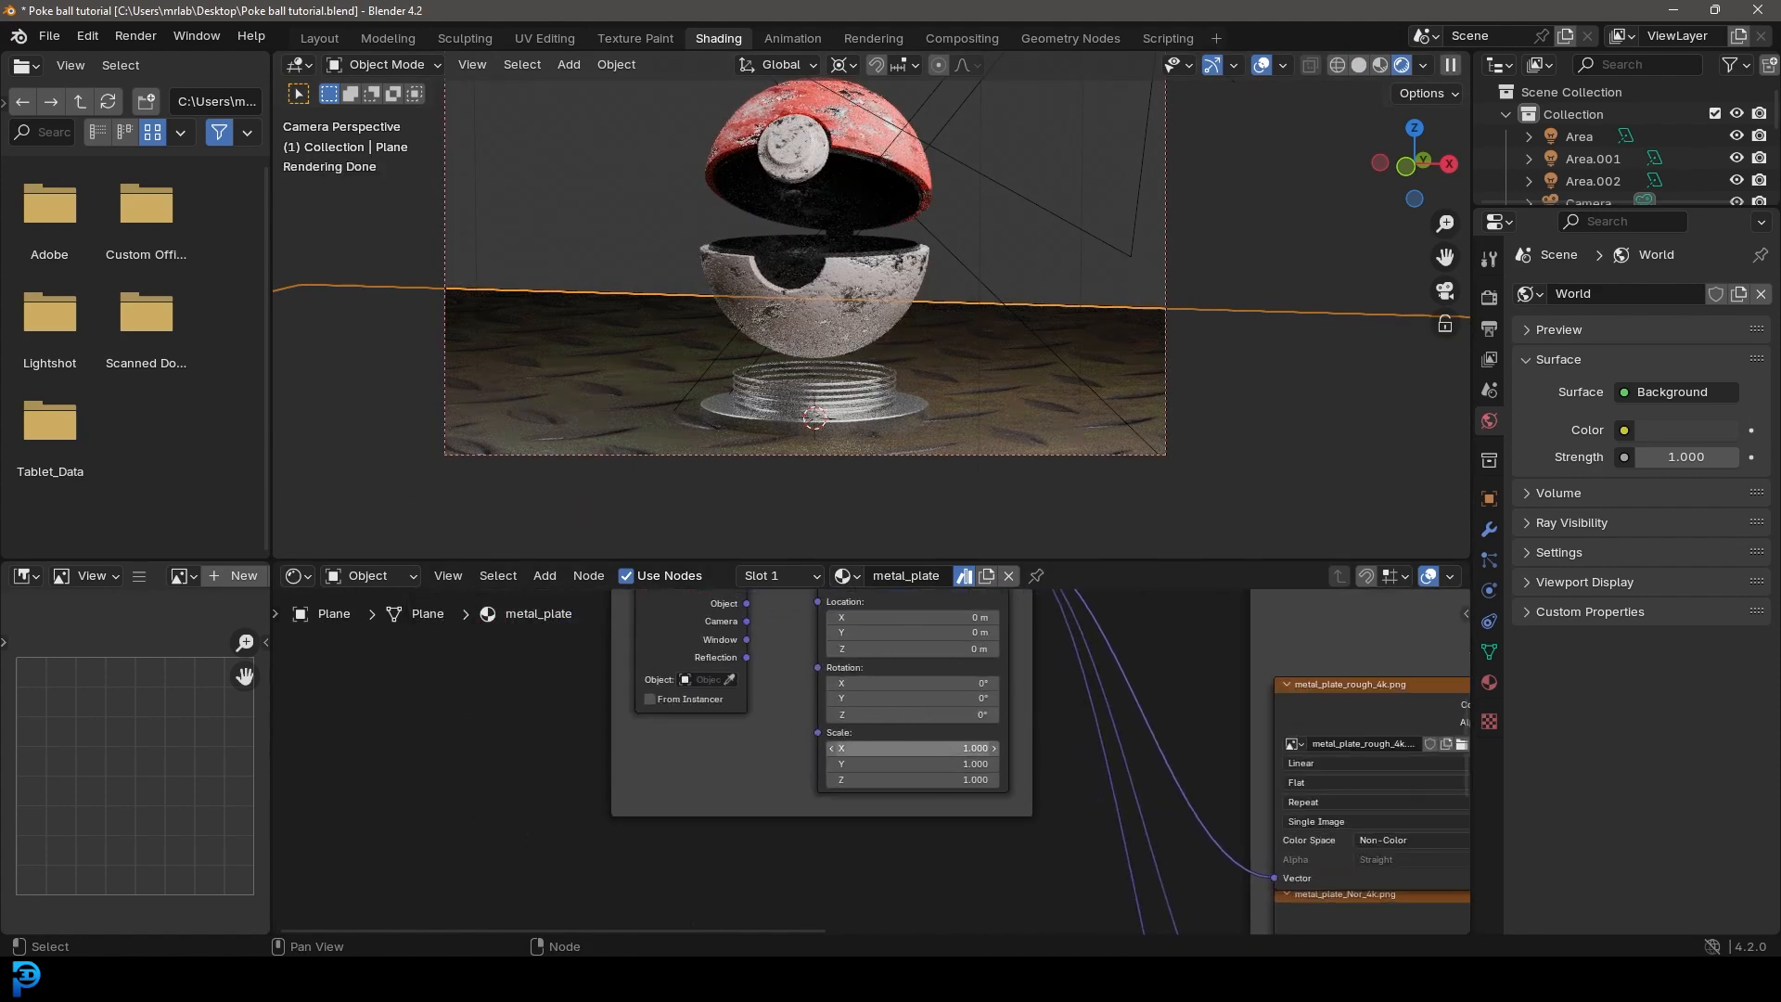
pyautogui.hotkey('ctrl', 's')
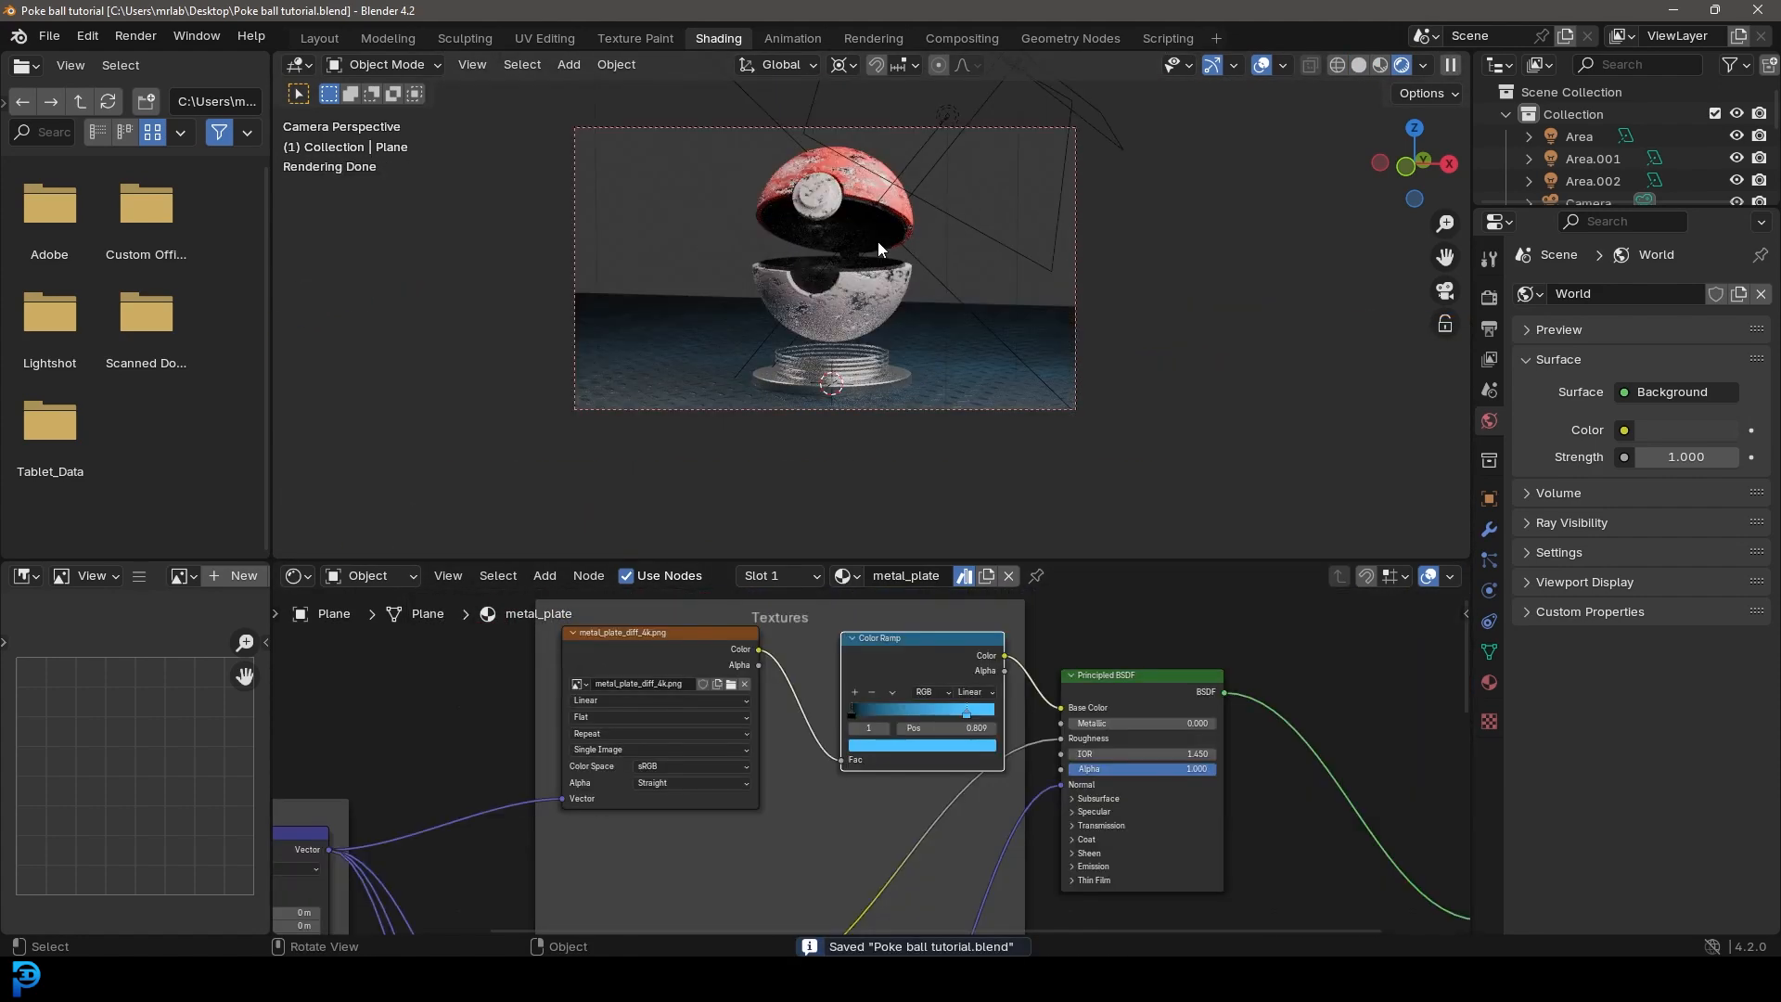
pyautogui.scroll(2, 878, 241)
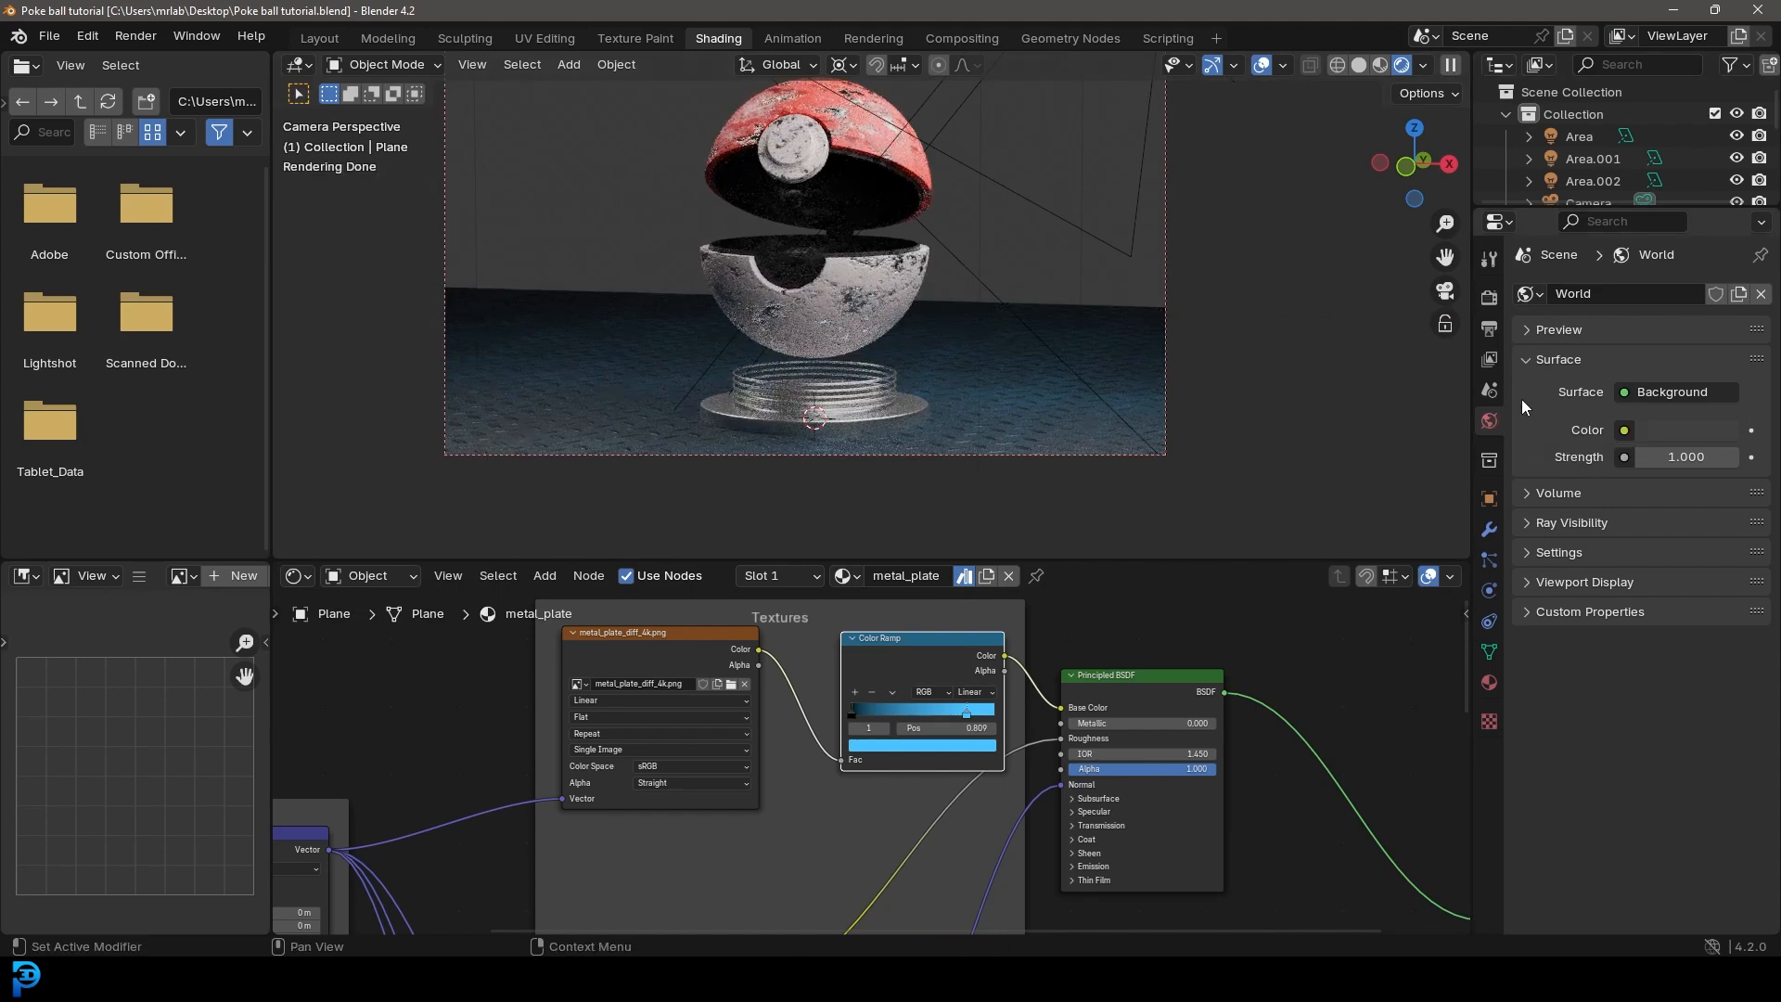
# Step: Set the world background to a dark blue with hue 0.577, saturation 0.513 and value 0.034, and save the file
pyautogui.click(1670, 430)
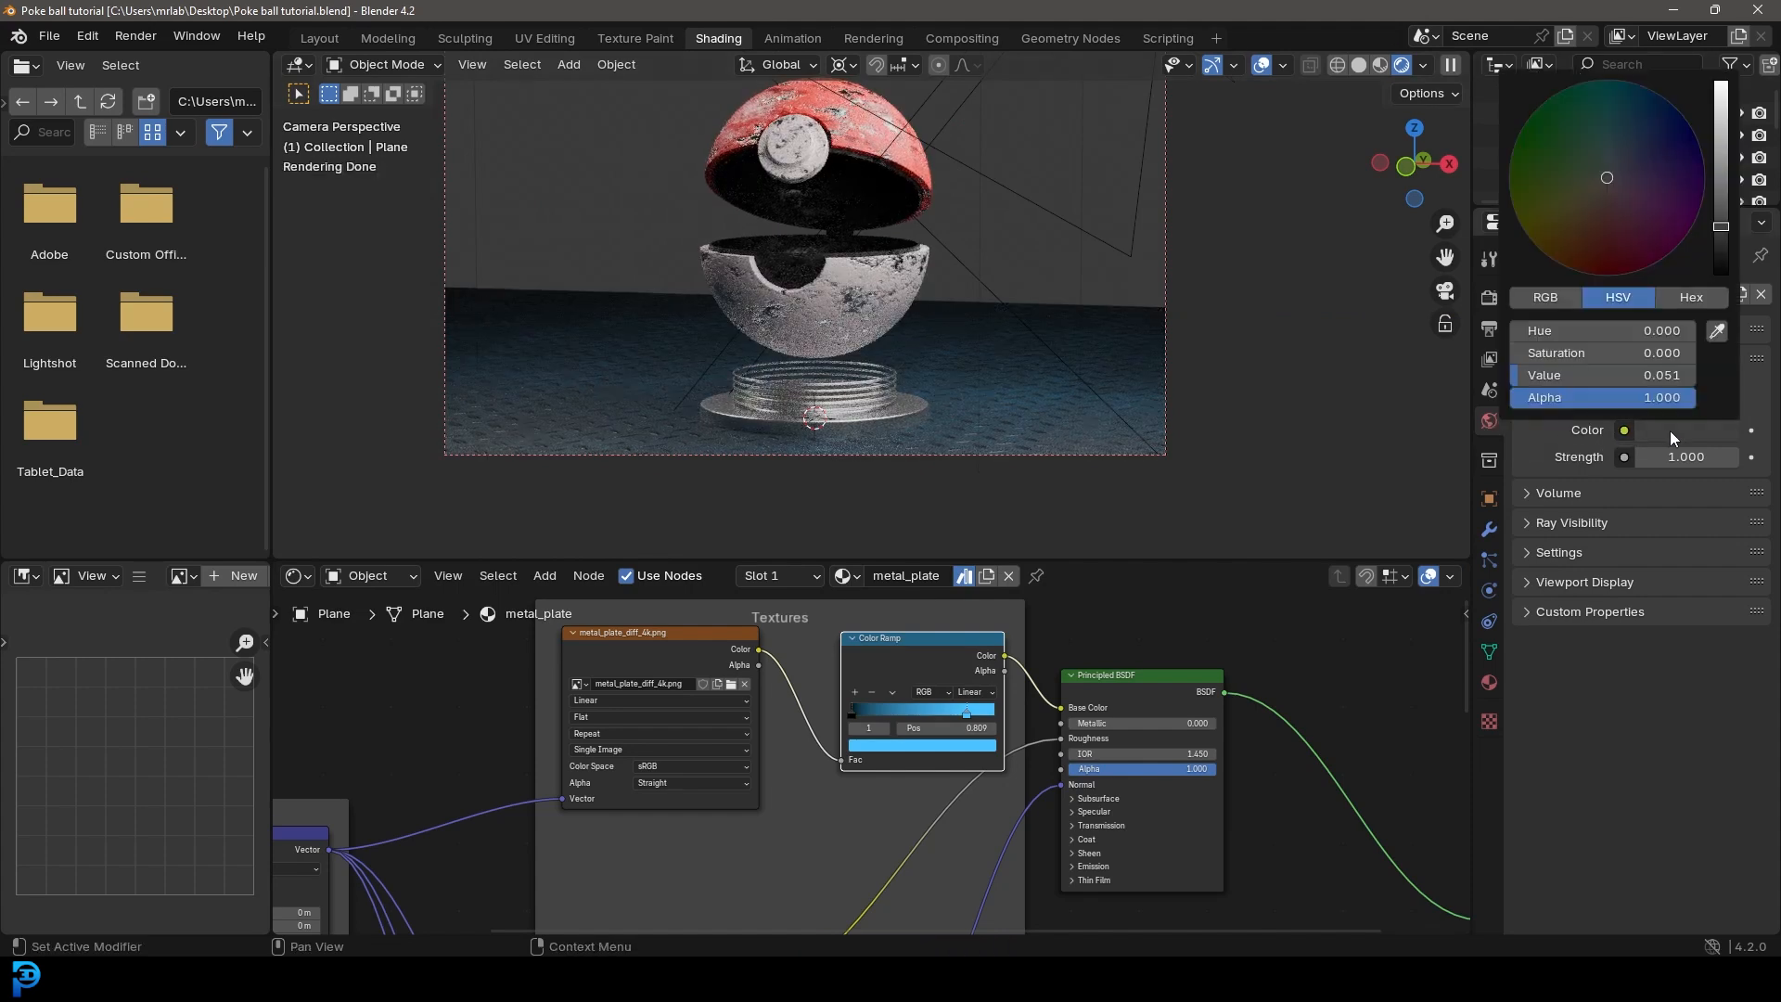
pyautogui.click(1622, 154)
pyautogui.click(1622, 147)
pyautogui.click(1722, 236)
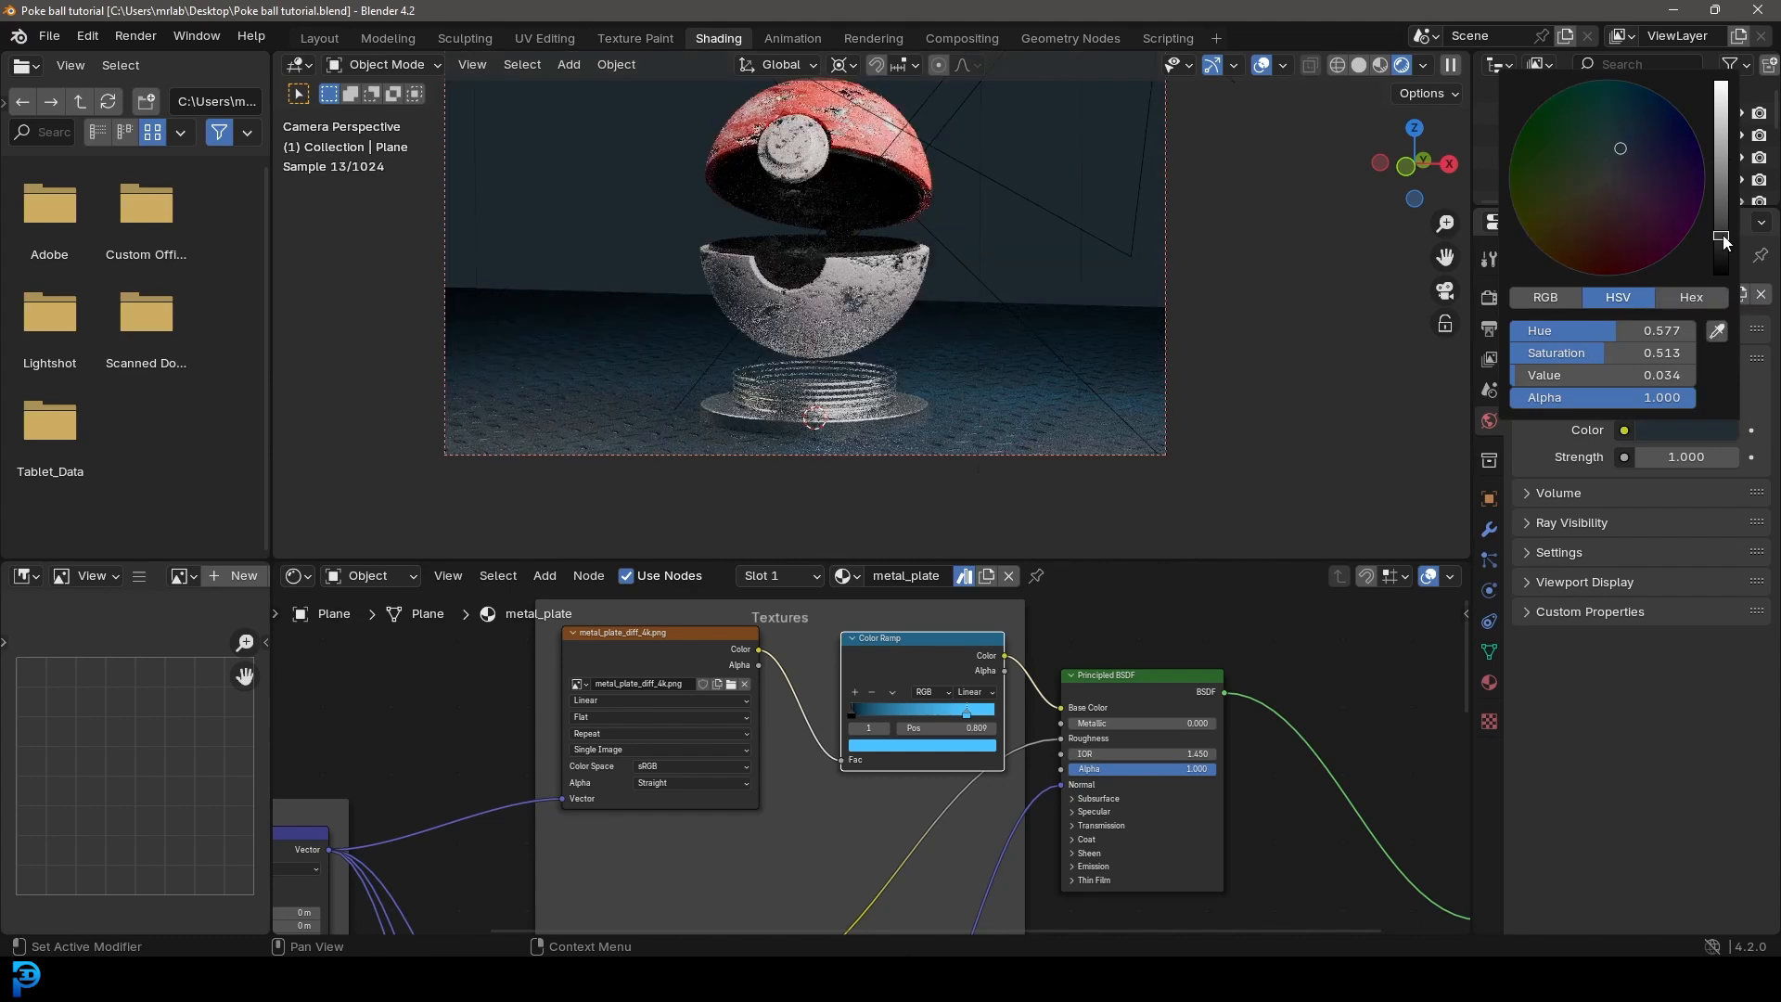
pyautogui.hotkey('ctrl', 's')
# Step: Enable the camera's depth of field focused on the front button cylinder, set its F-Stop to 0.2 and save the file
pyautogui.keyDown('shift'); pyautogui.moveTo(983, 219); pyautogui.dragTo(971, 289, button='middle'); pyautogui.keyUp('shift')
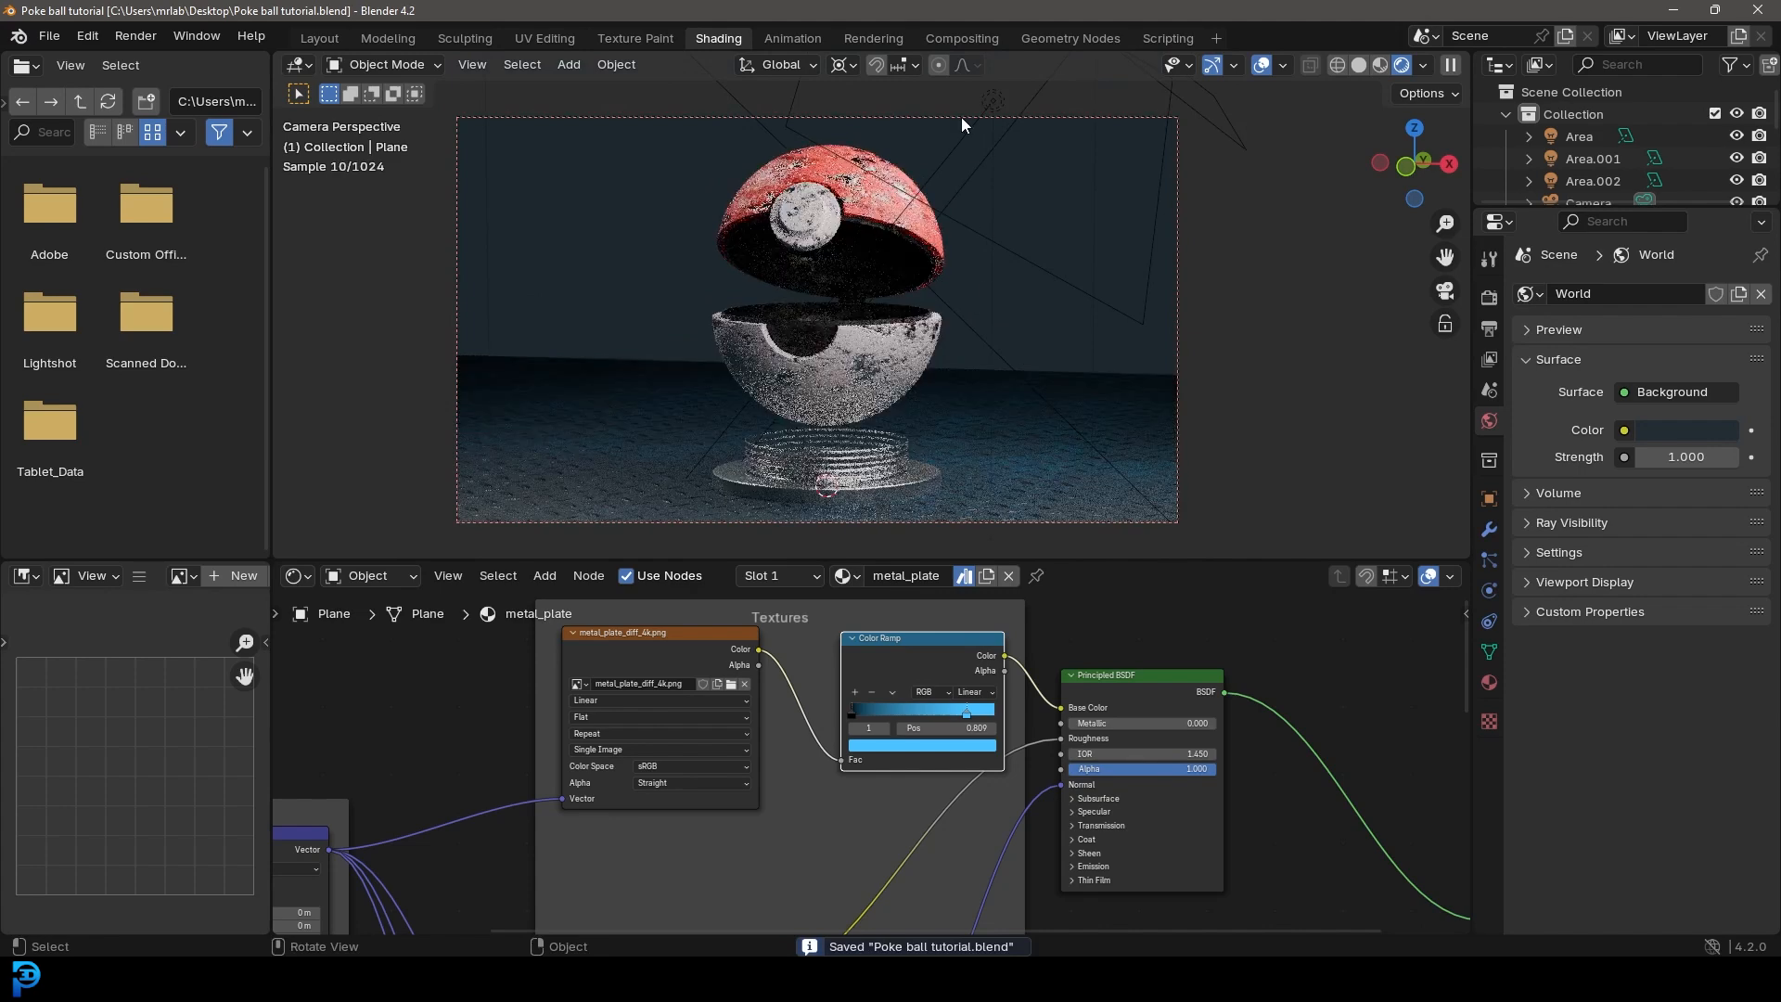
pyautogui.click(961, 118)
pyautogui.click(1490, 592)
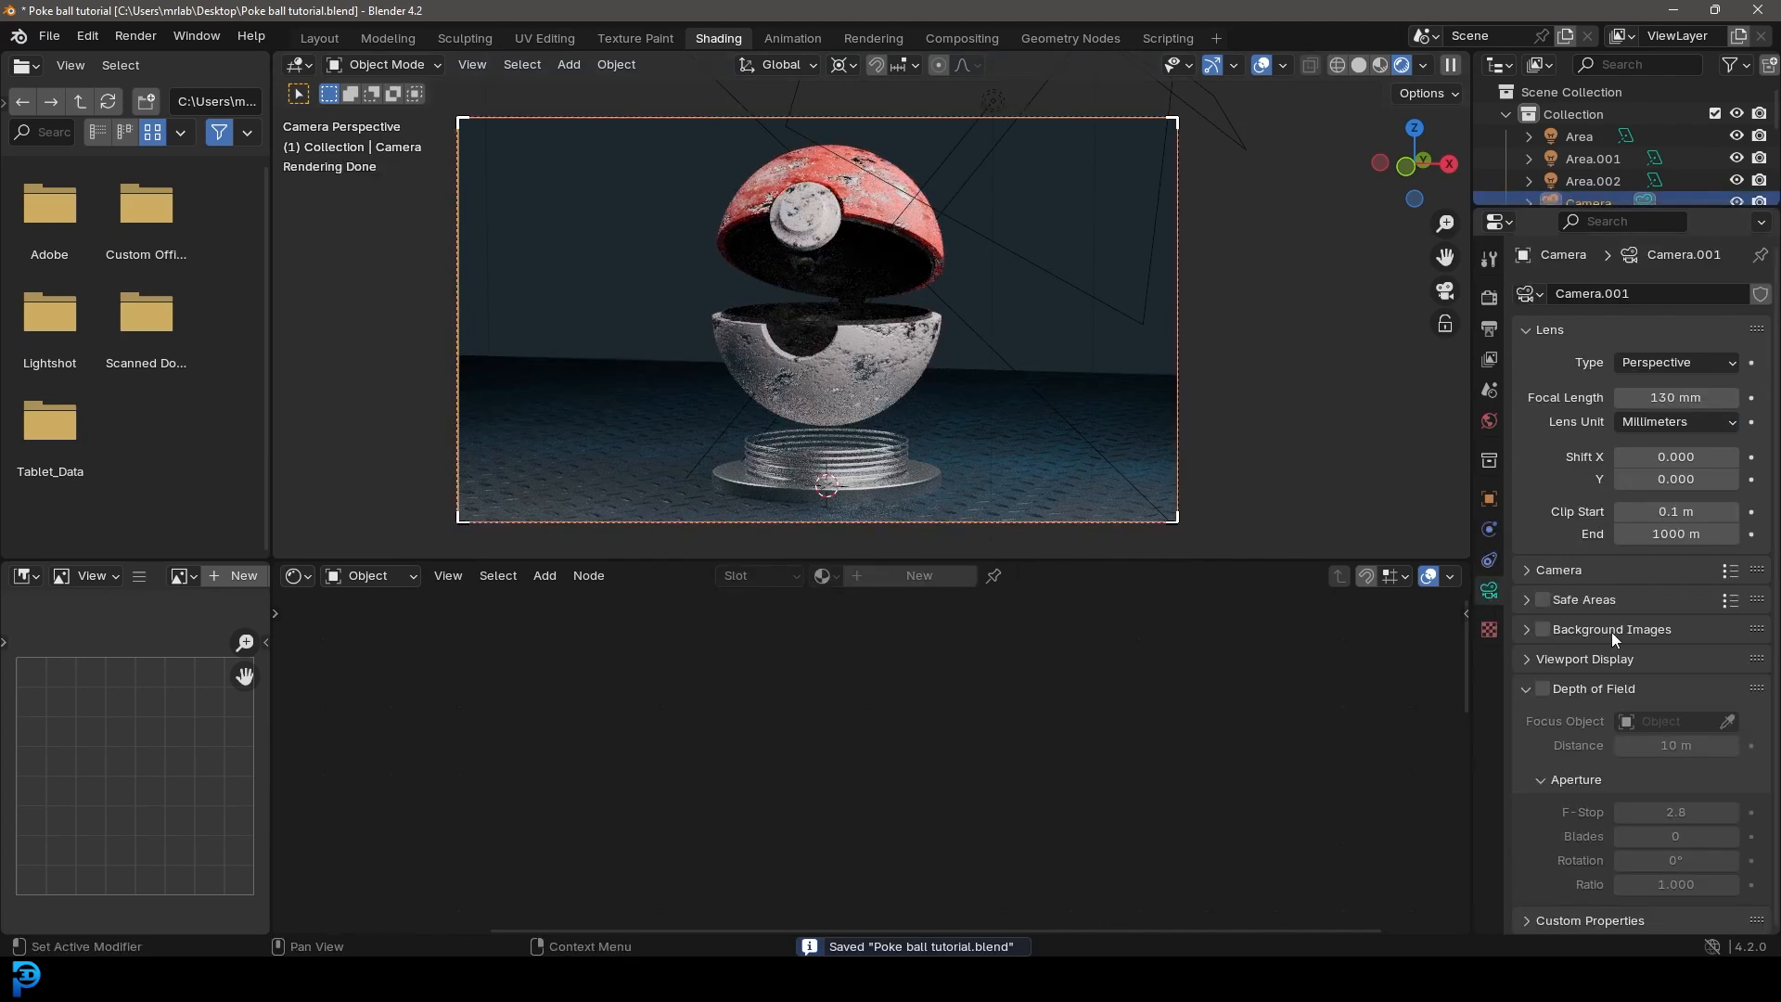
pyautogui.click(1543, 688)
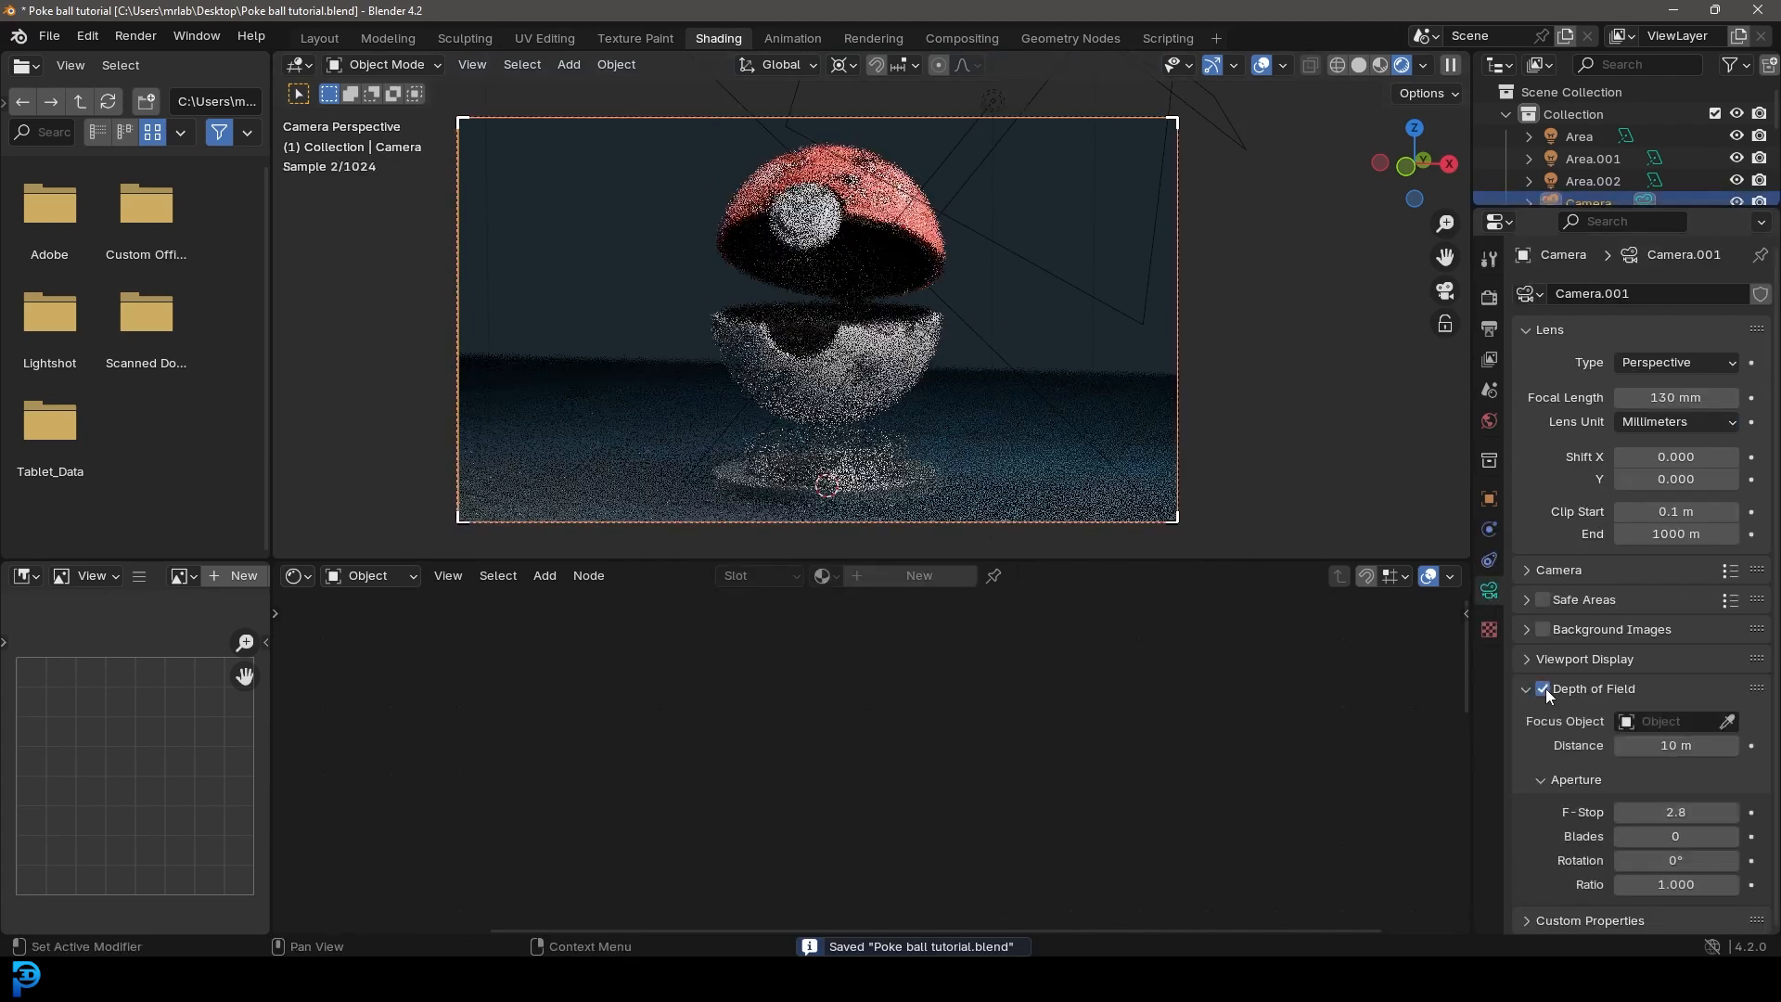
pyautogui.click(1727, 721)
pyautogui.click(815, 180)
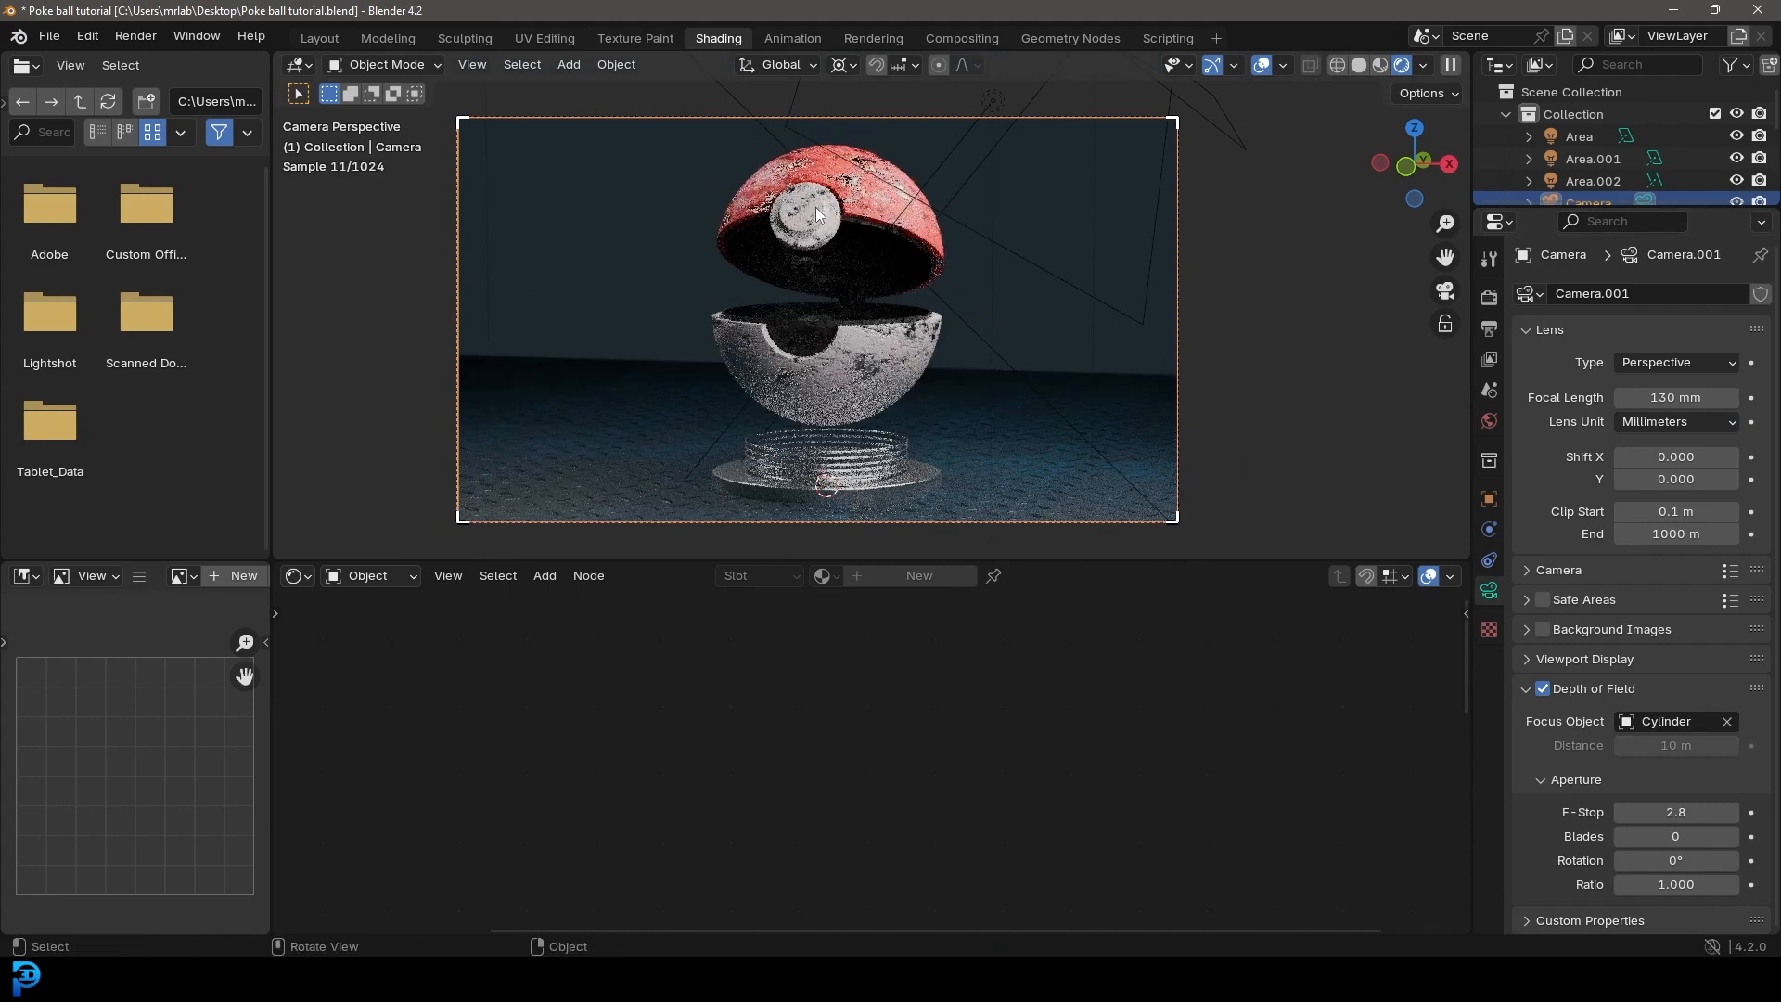
pyautogui.moveTo(1685, 812); pyautogui.dragTo(1629, 813)
pyautogui.hotkey('ctrl', 's')
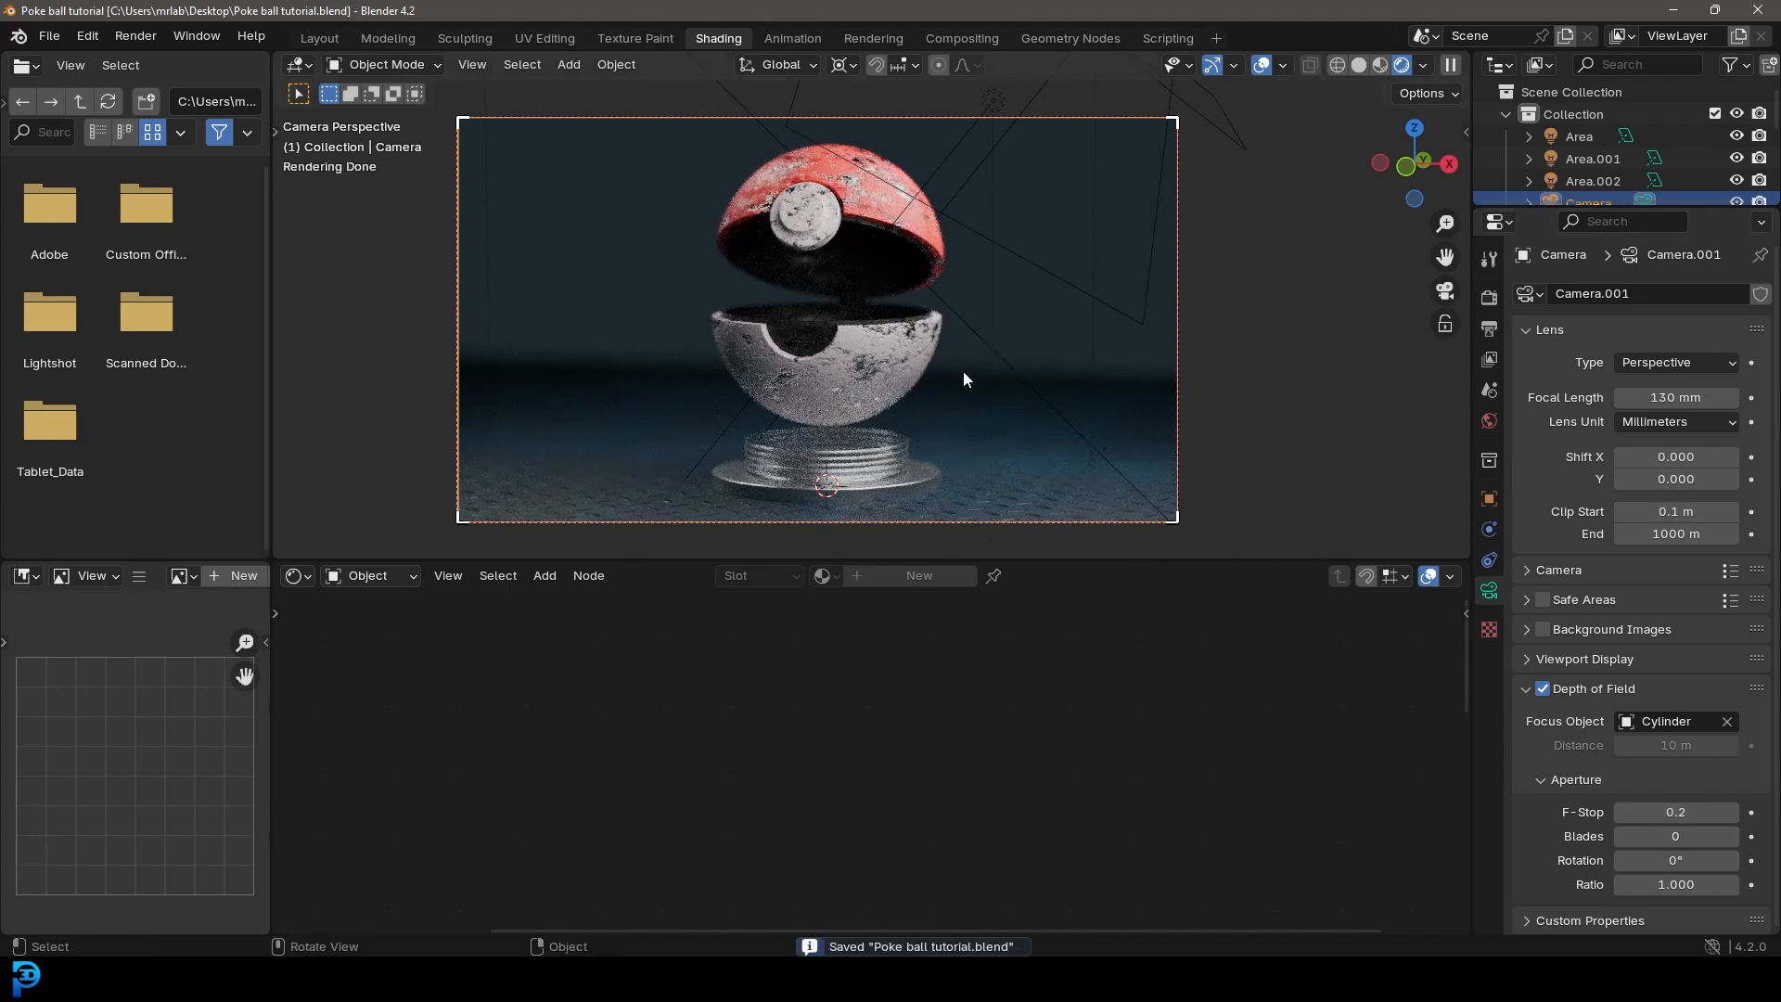
# Step: Switch the viewport to solid shading and apply the Array modifier on the base's torus rings
pyautogui.press('z')
pyautogui.click(1054, 370)
pyautogui.scroll(2, 921, 280)
pyautogui.scroll(6, 881, 341)
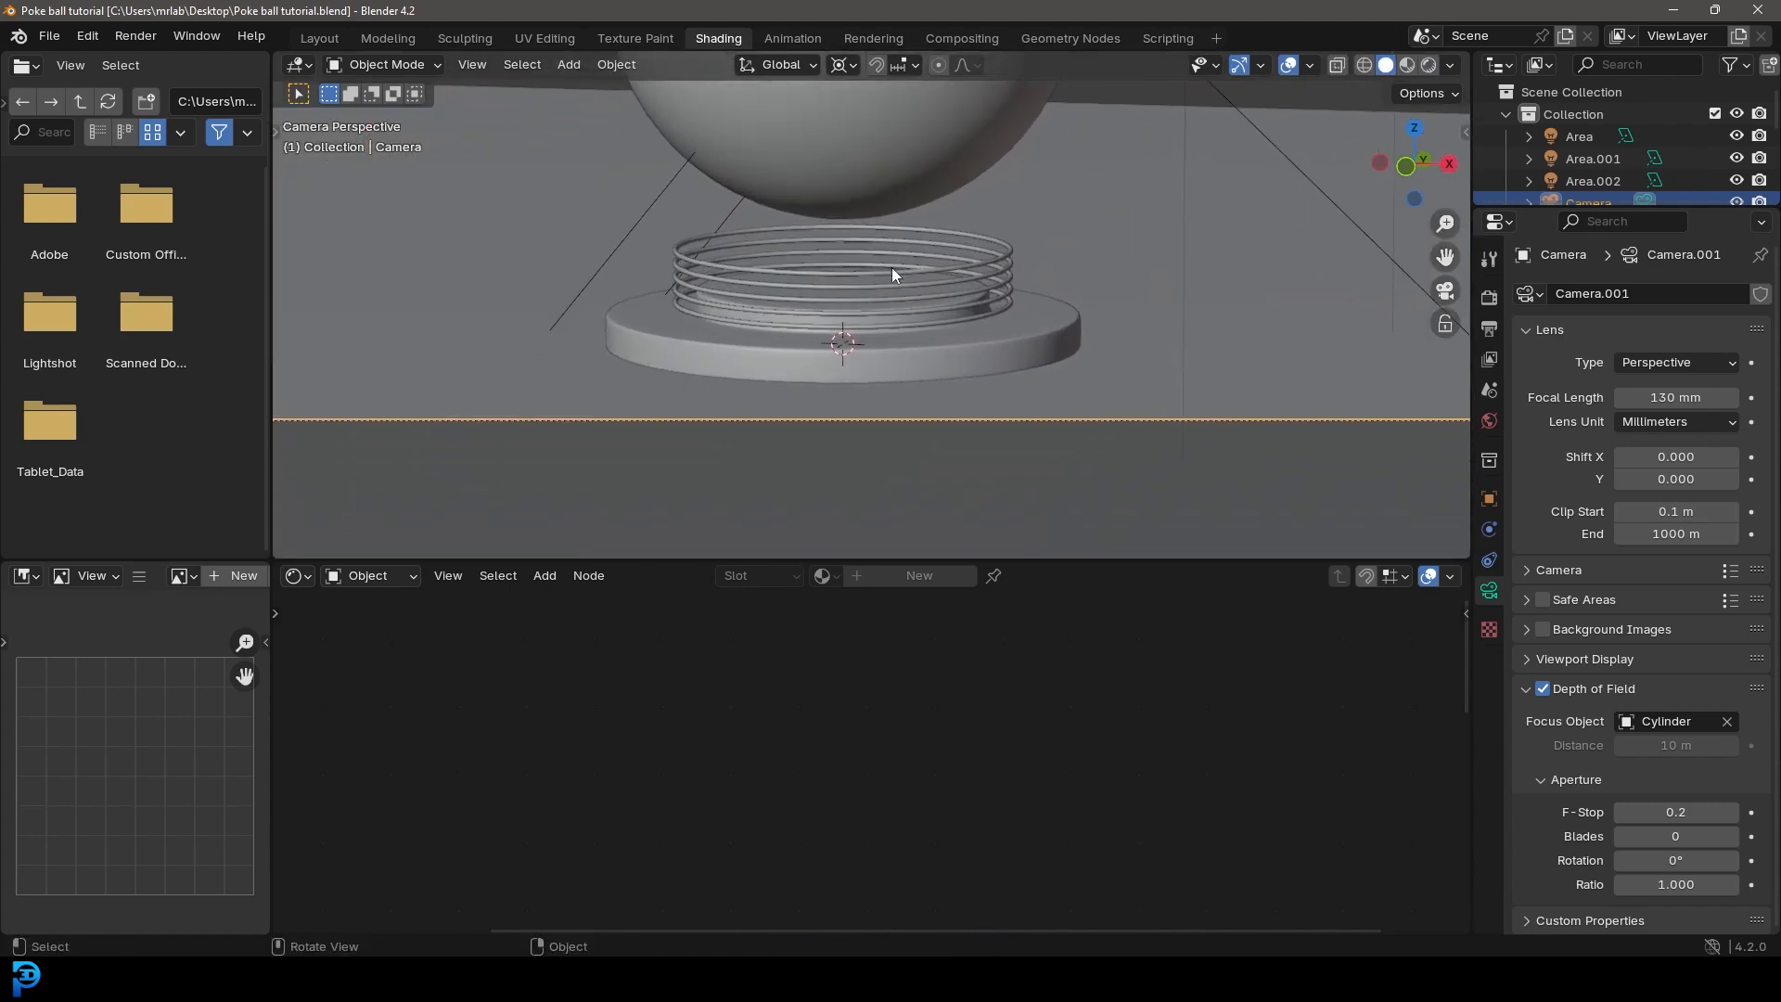
pyautogui.click(916, 317)
pyautogui.press('Tab')
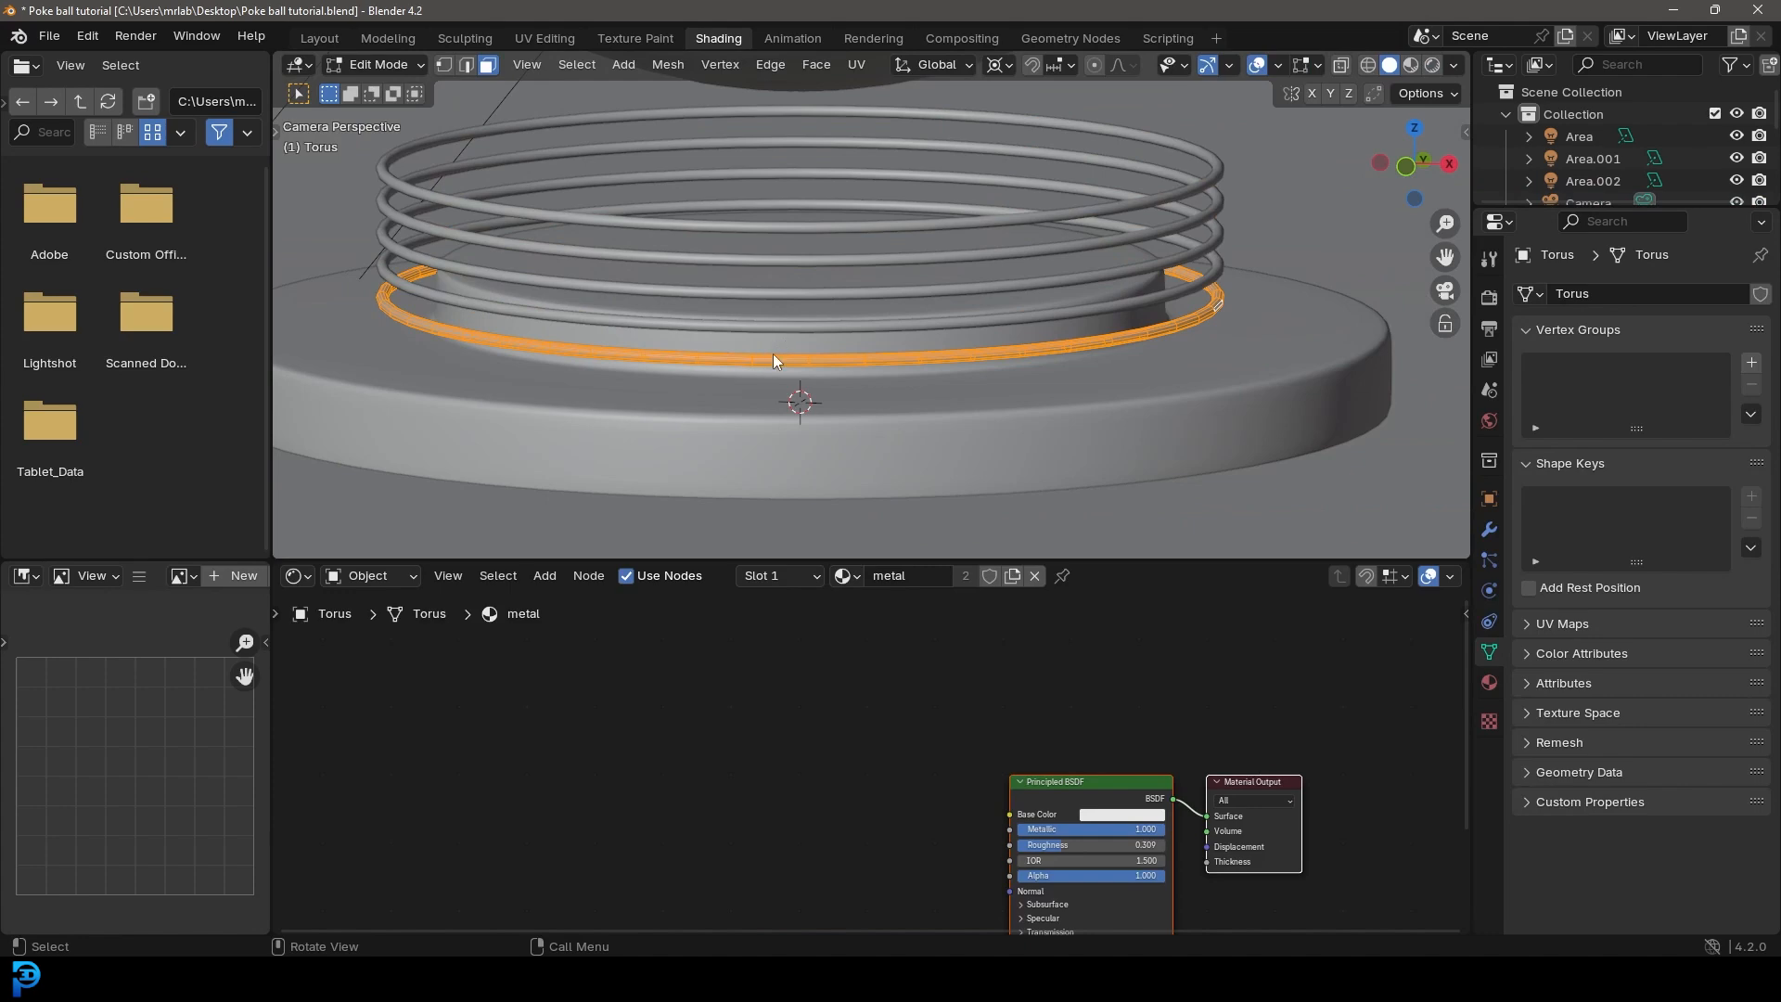
pyautogui.press('Tab')
pyautogui.scroll(-5, 816, 324)
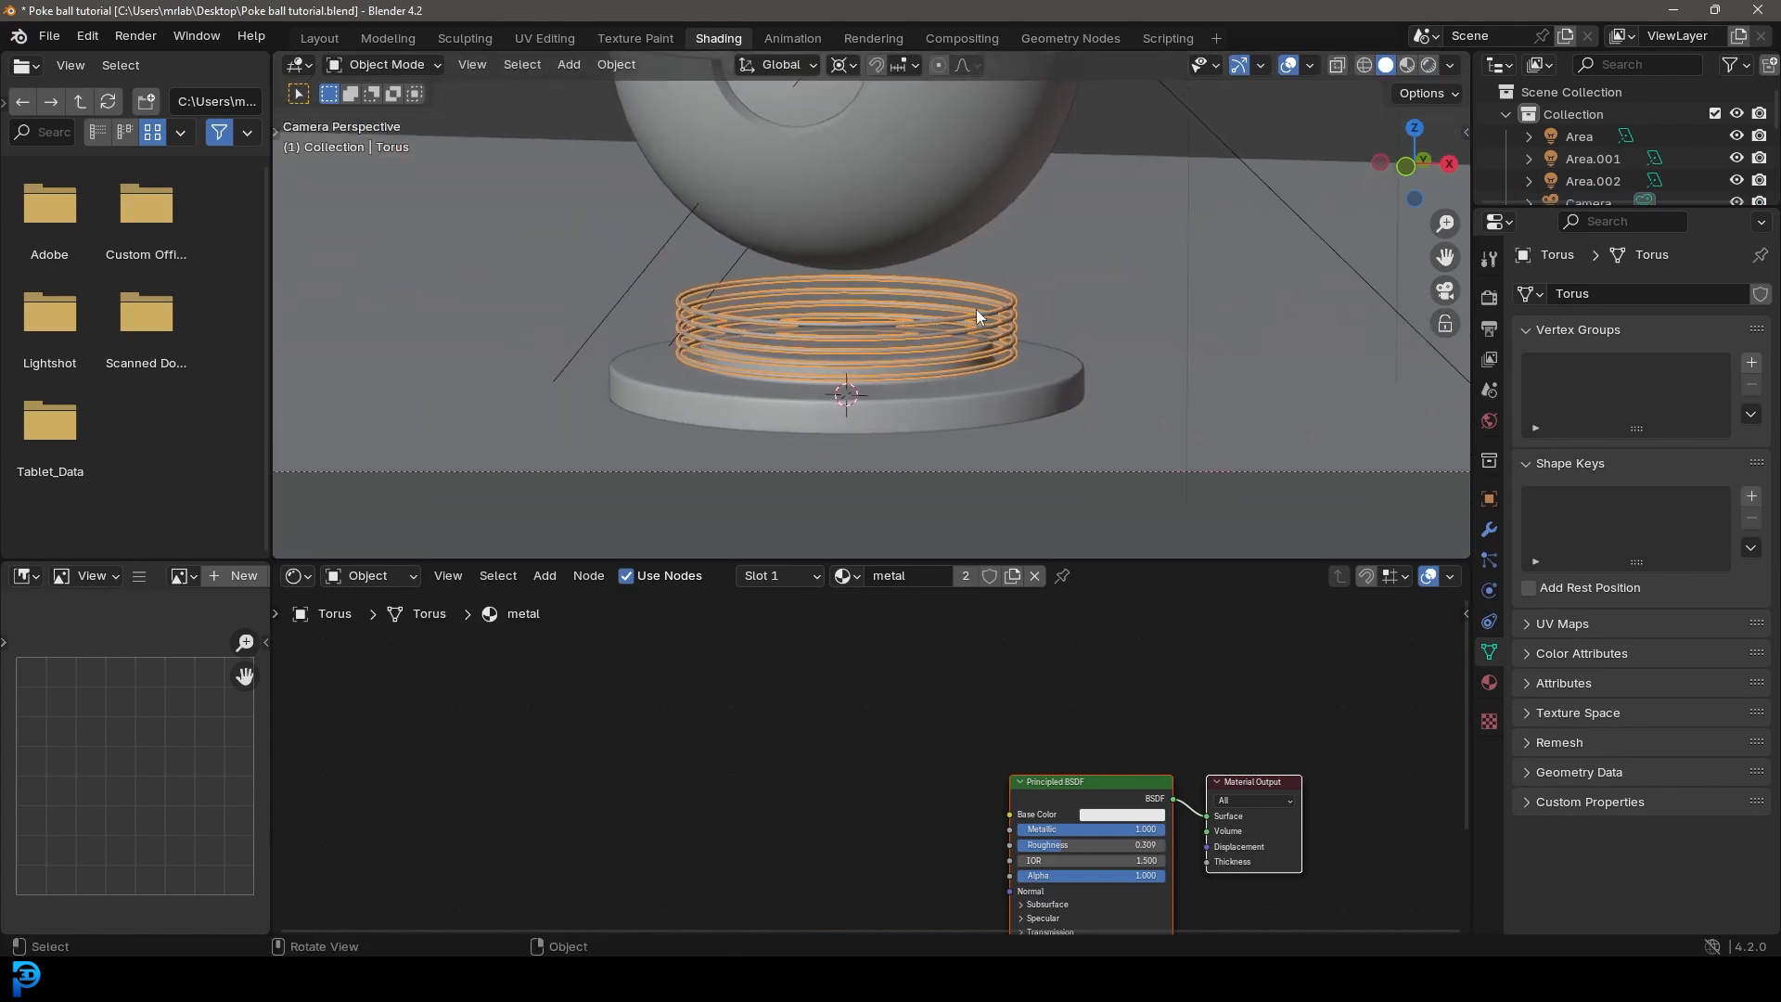
pyautogui.click(1490, 529)
pyautogui.click(1705, 329)
pyautogui.click(1673, 348)
# Step: Enter Edit Mode on the rings and duplicate the entire second-lowest ring in place
pyautogui.scroll(4, 998, 386)
pyautogui.press('Tab')
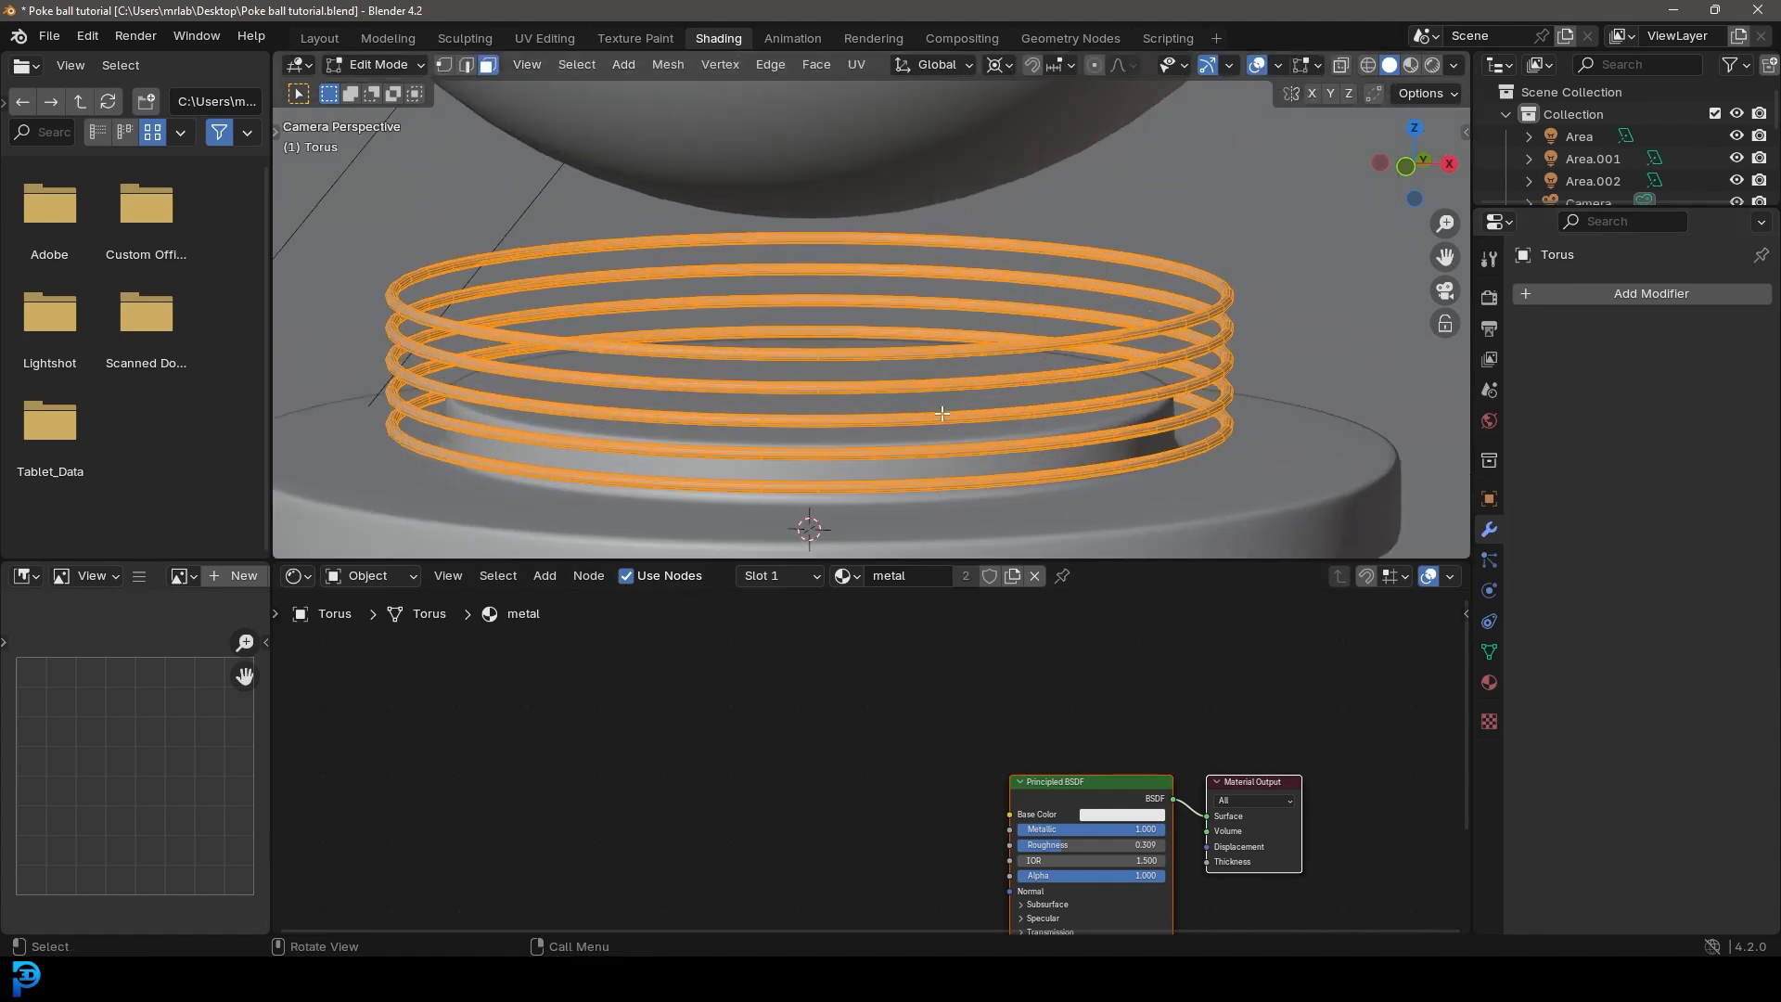
pyautogui.click(951, 451)
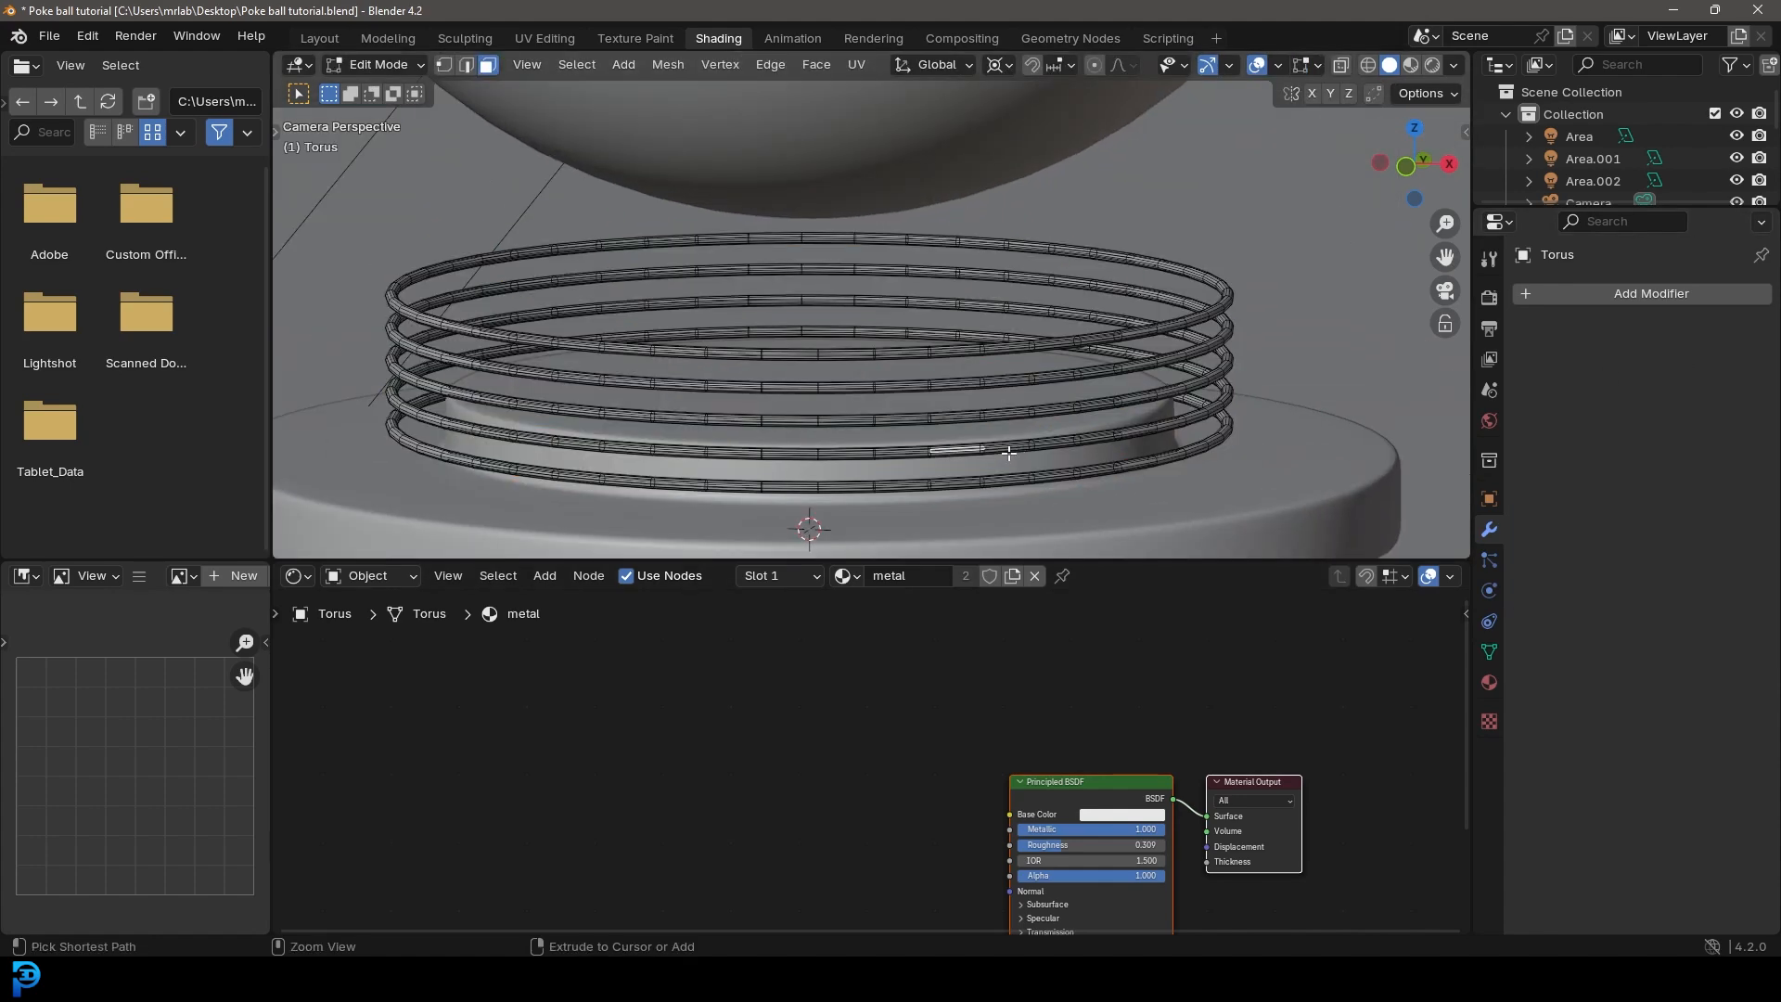
pyautogui.hotkey('ctrl', 'l')
pyautogui.hotkey('shift', 'd')
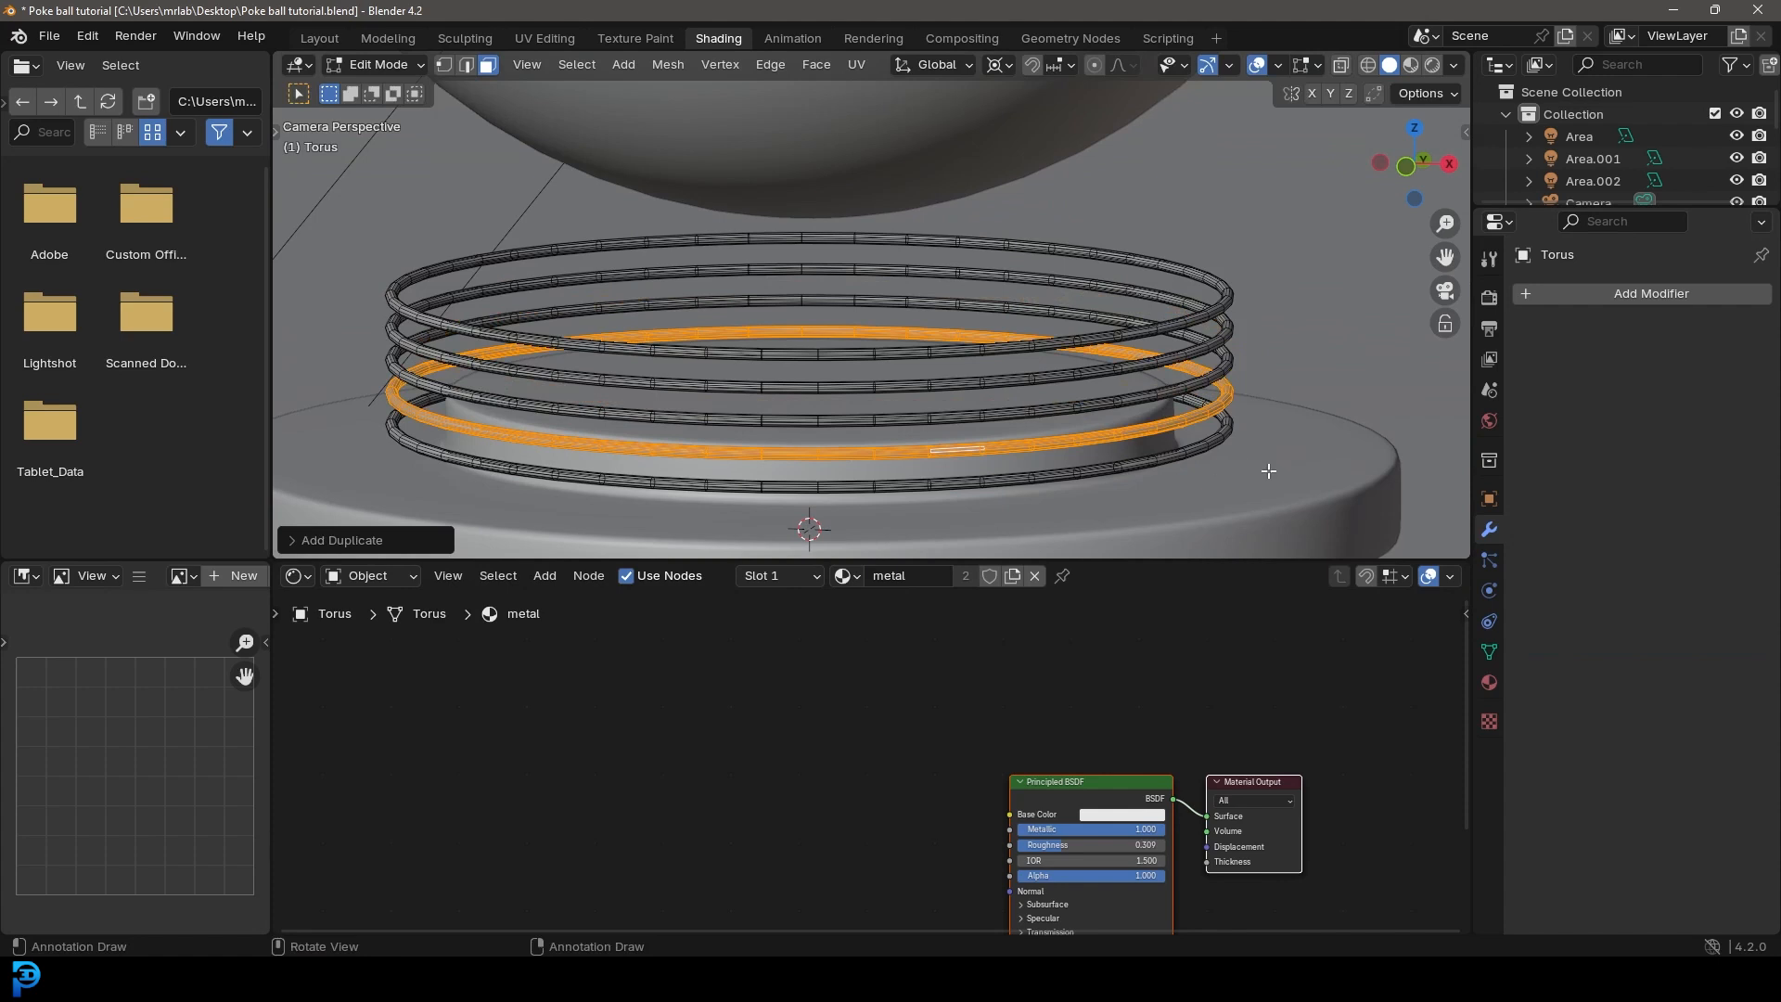
pyautogui.rightClick(1250, 461)
# Step: With the pivot at Median Point, scale the duplicated ring to about 0.95 and lower it about 0.035 m along Z
pyautogui.click(999, 64)
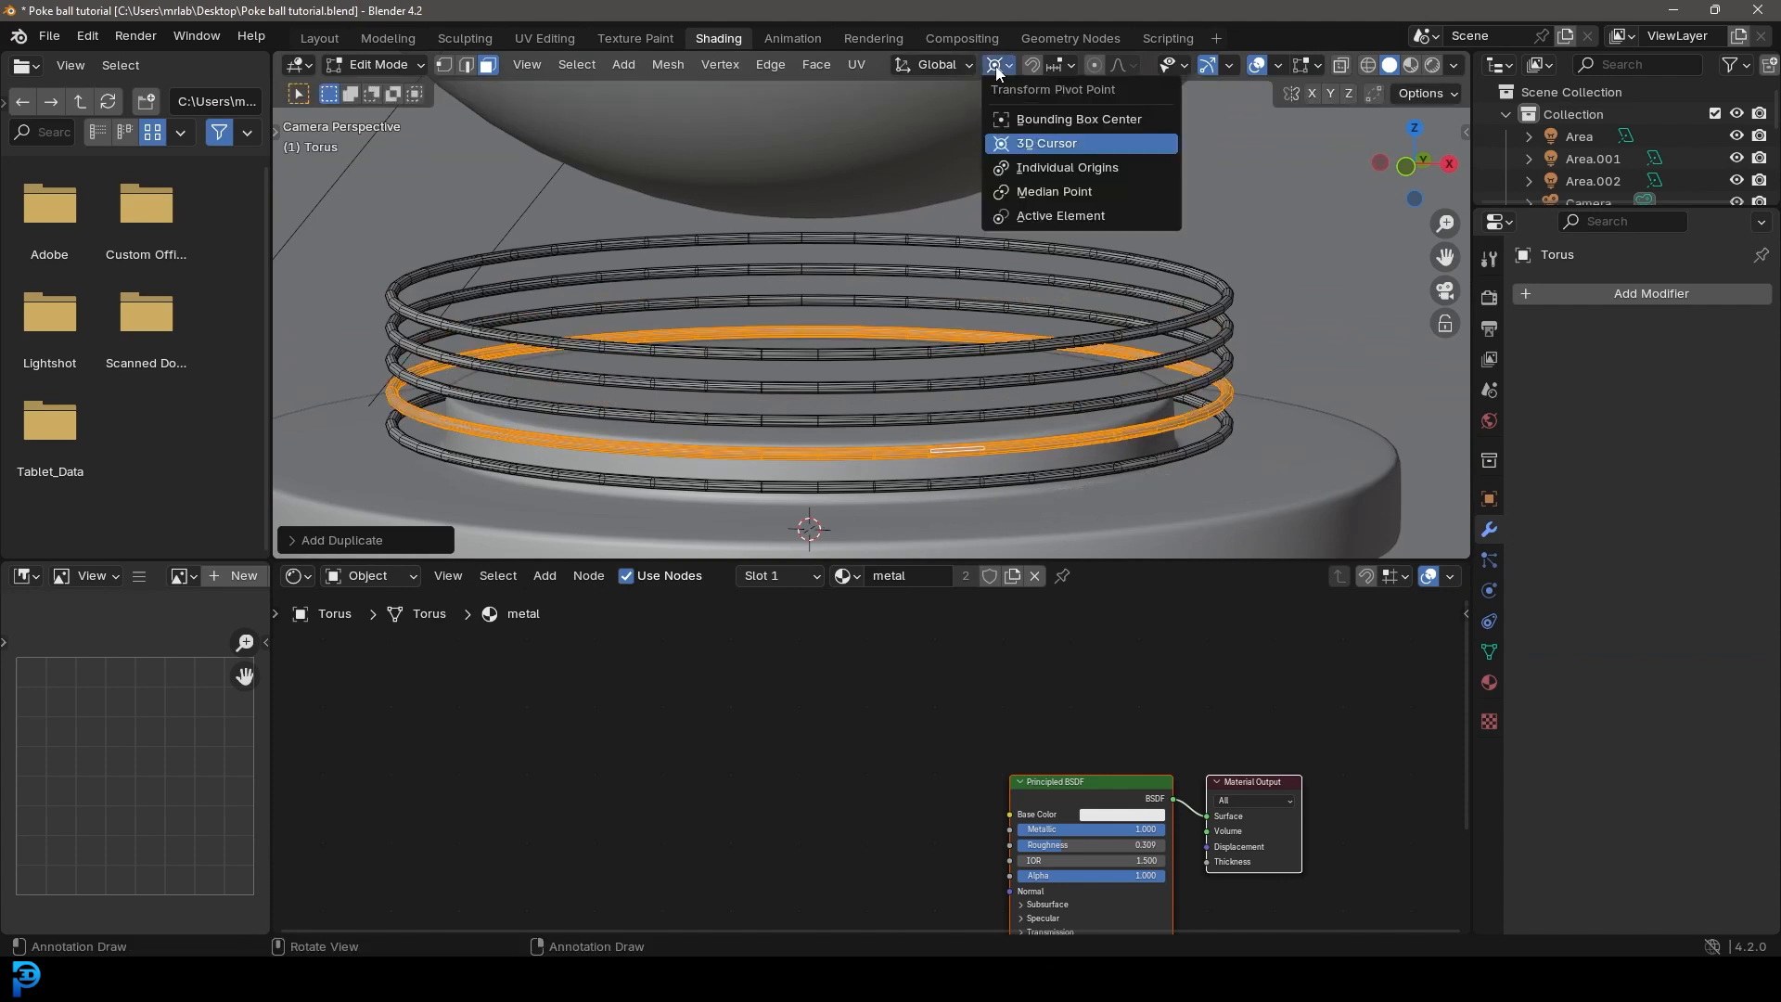
pyautogui.click(1024, 192)
pyautogui.press('s')
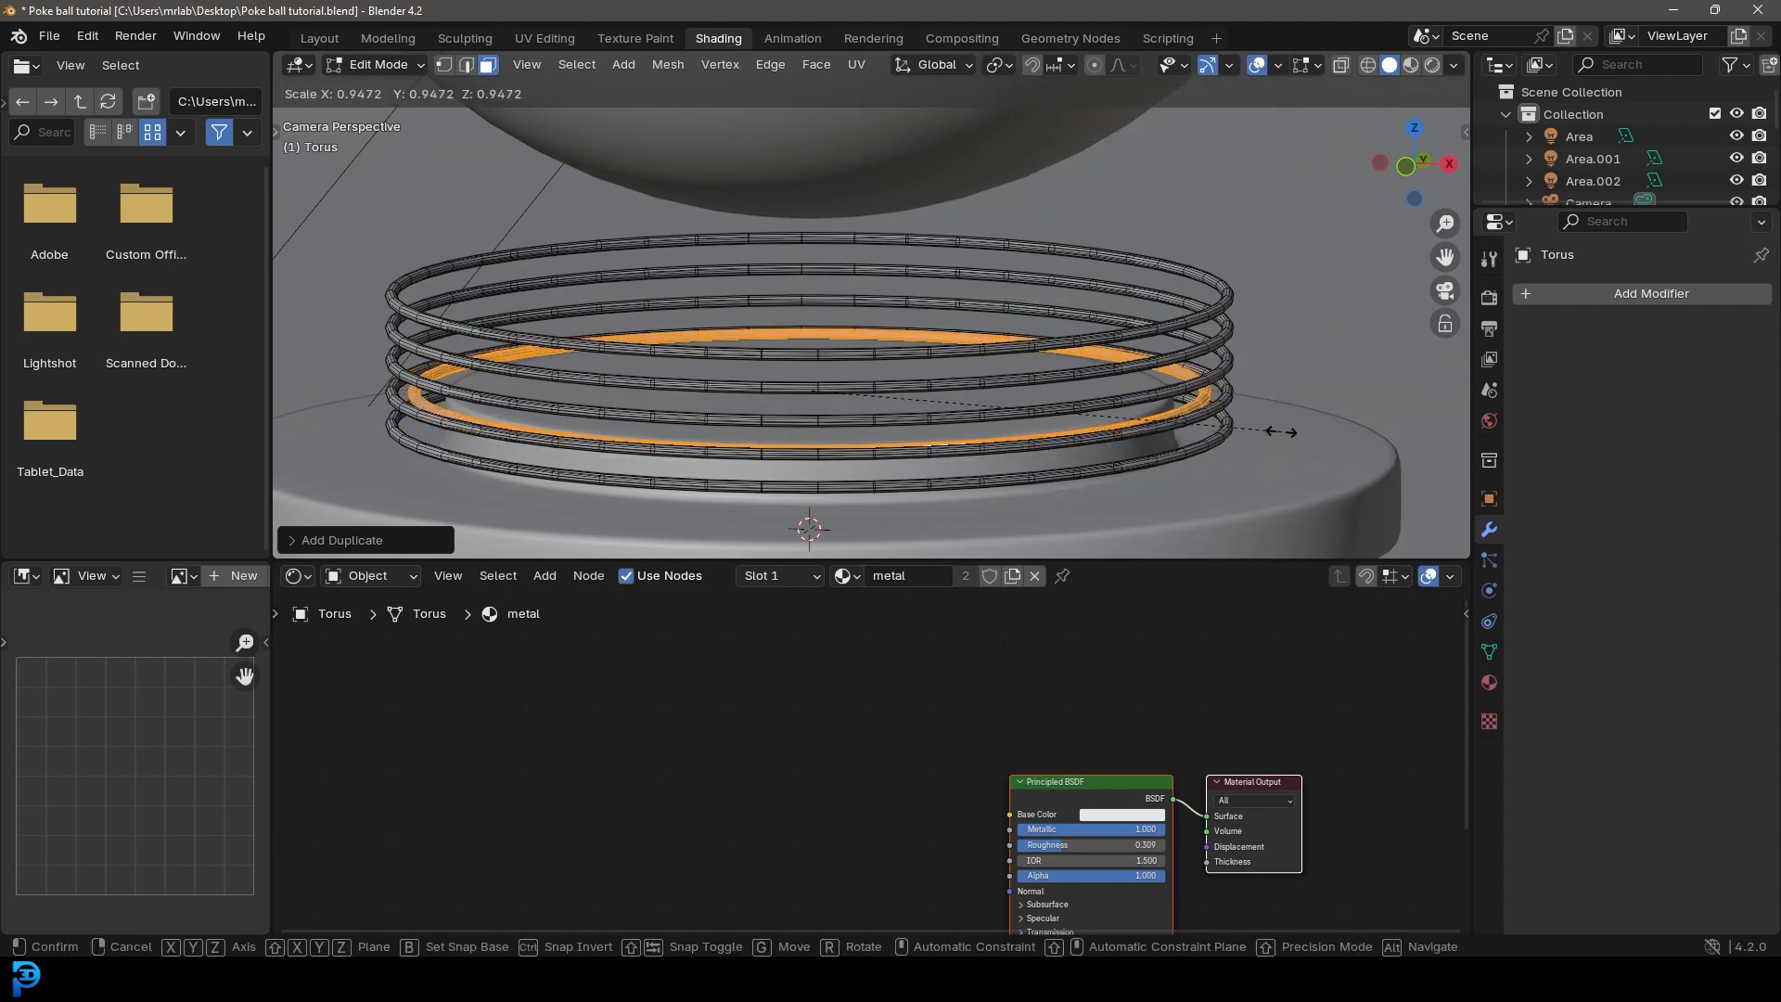
pyautogui.click(1287, 419)
pyautogui.press('g')
pyautogui.press('z')
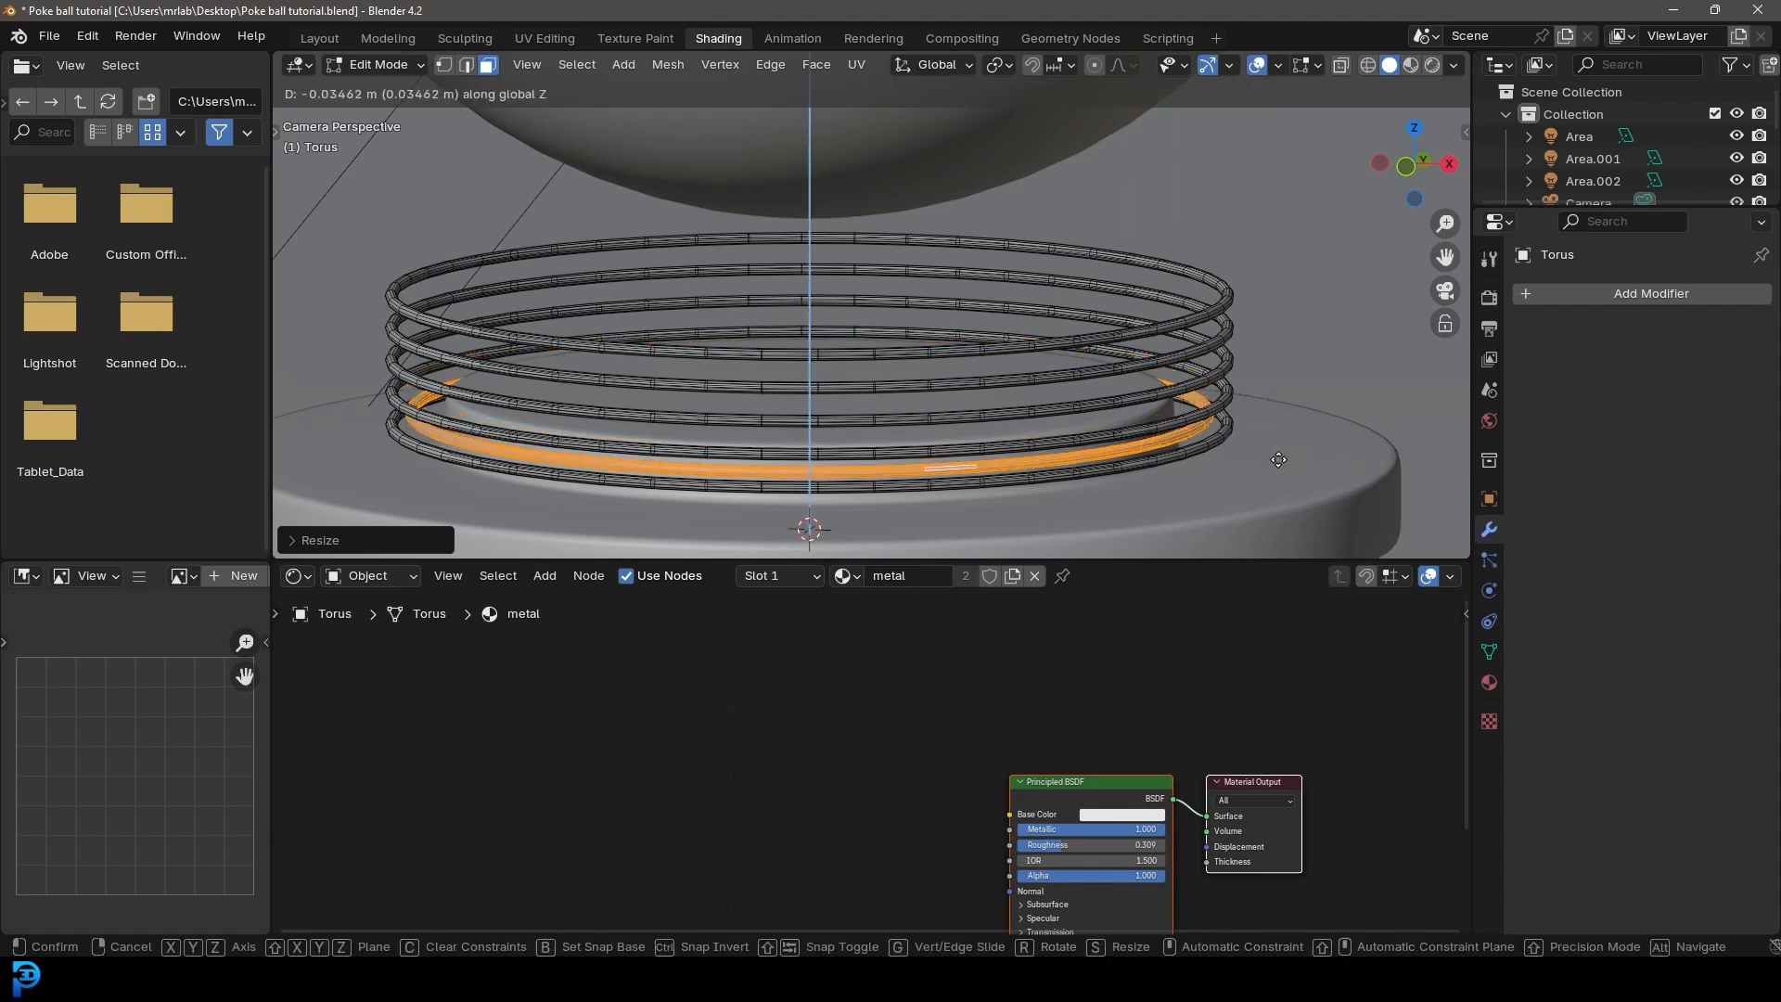
pyautogui.click(1279, 457)
# Step: Give the duplicated ring a new second material with a bright blue Emission surface at strength 12
pyautogui.click(1489, 683)
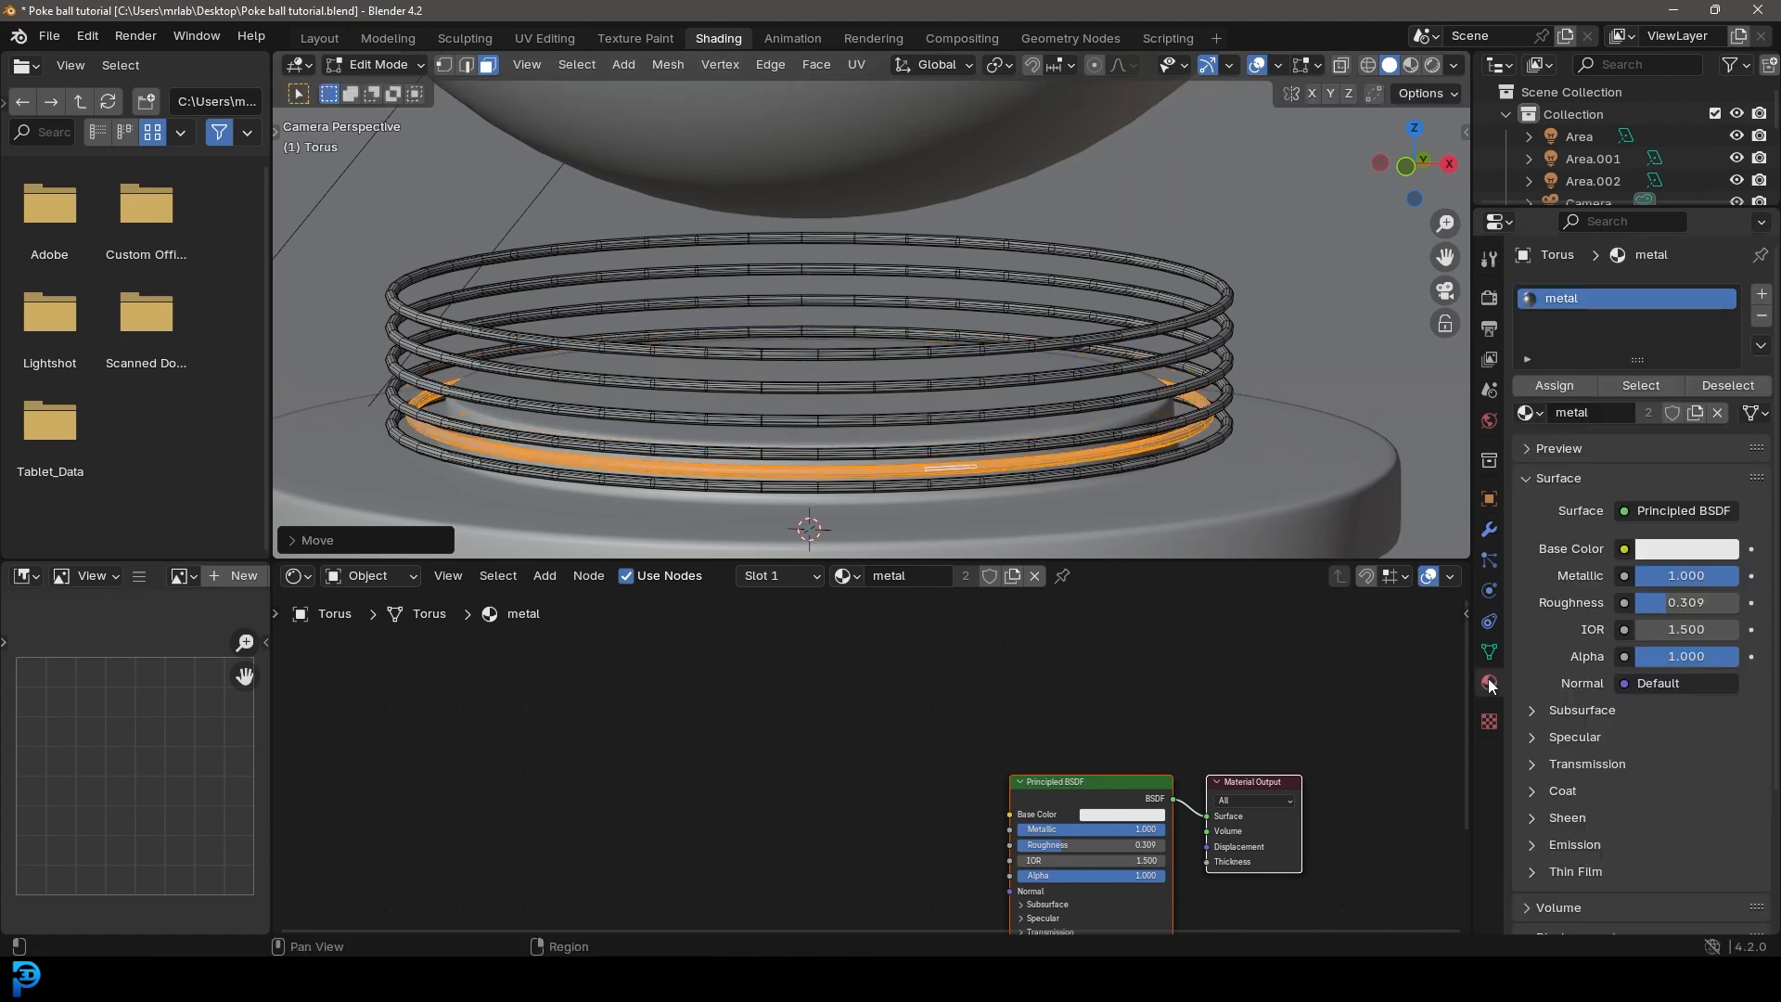
pyautogui.click(1761, 295)
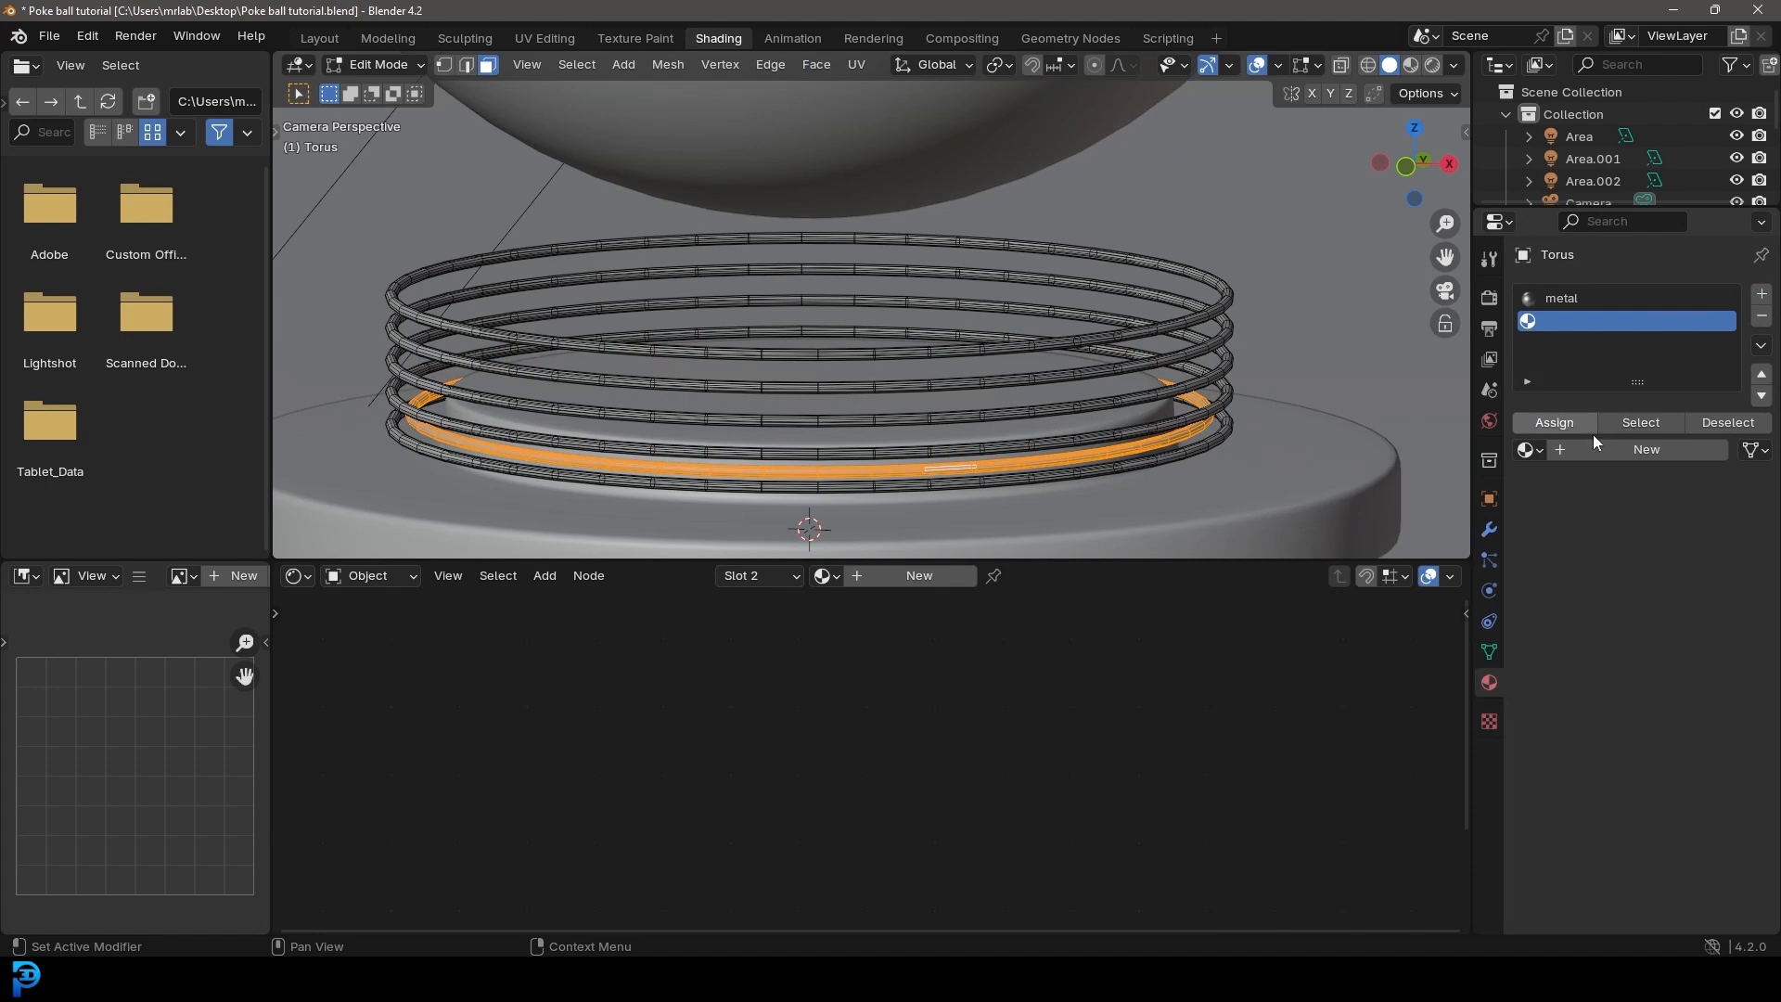
pyautogui.click(1616, 448)
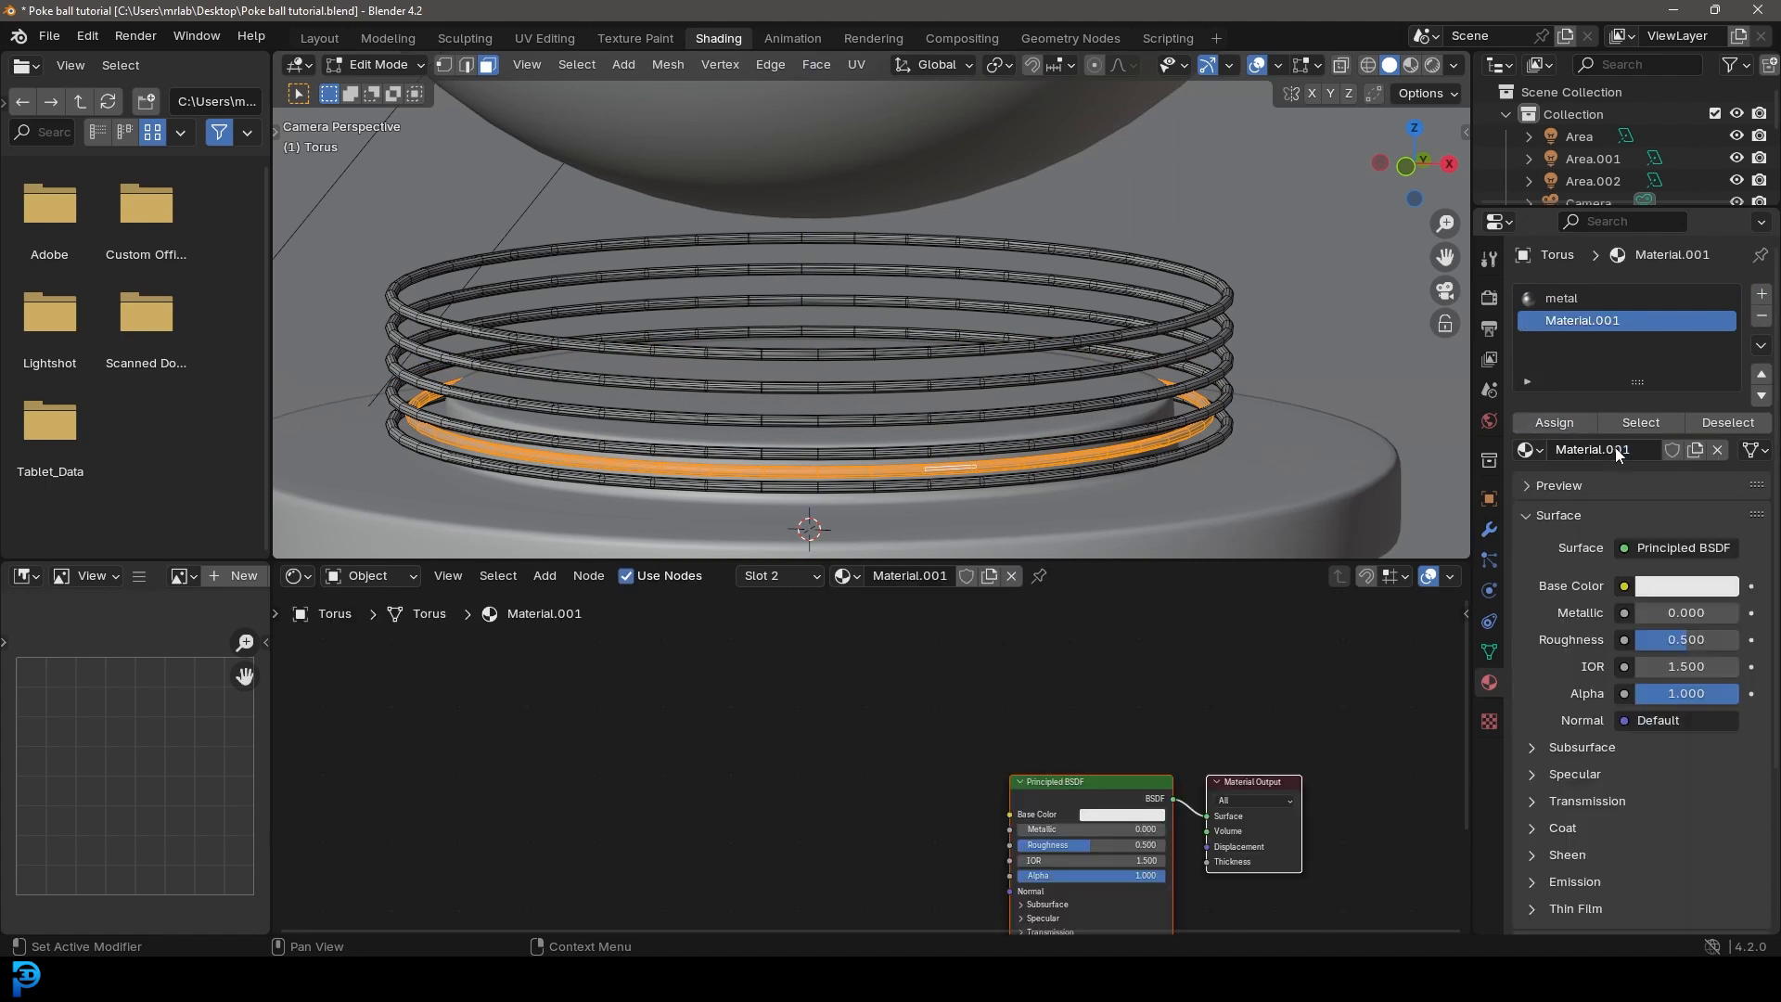
pyautogui.click(1642, 548)
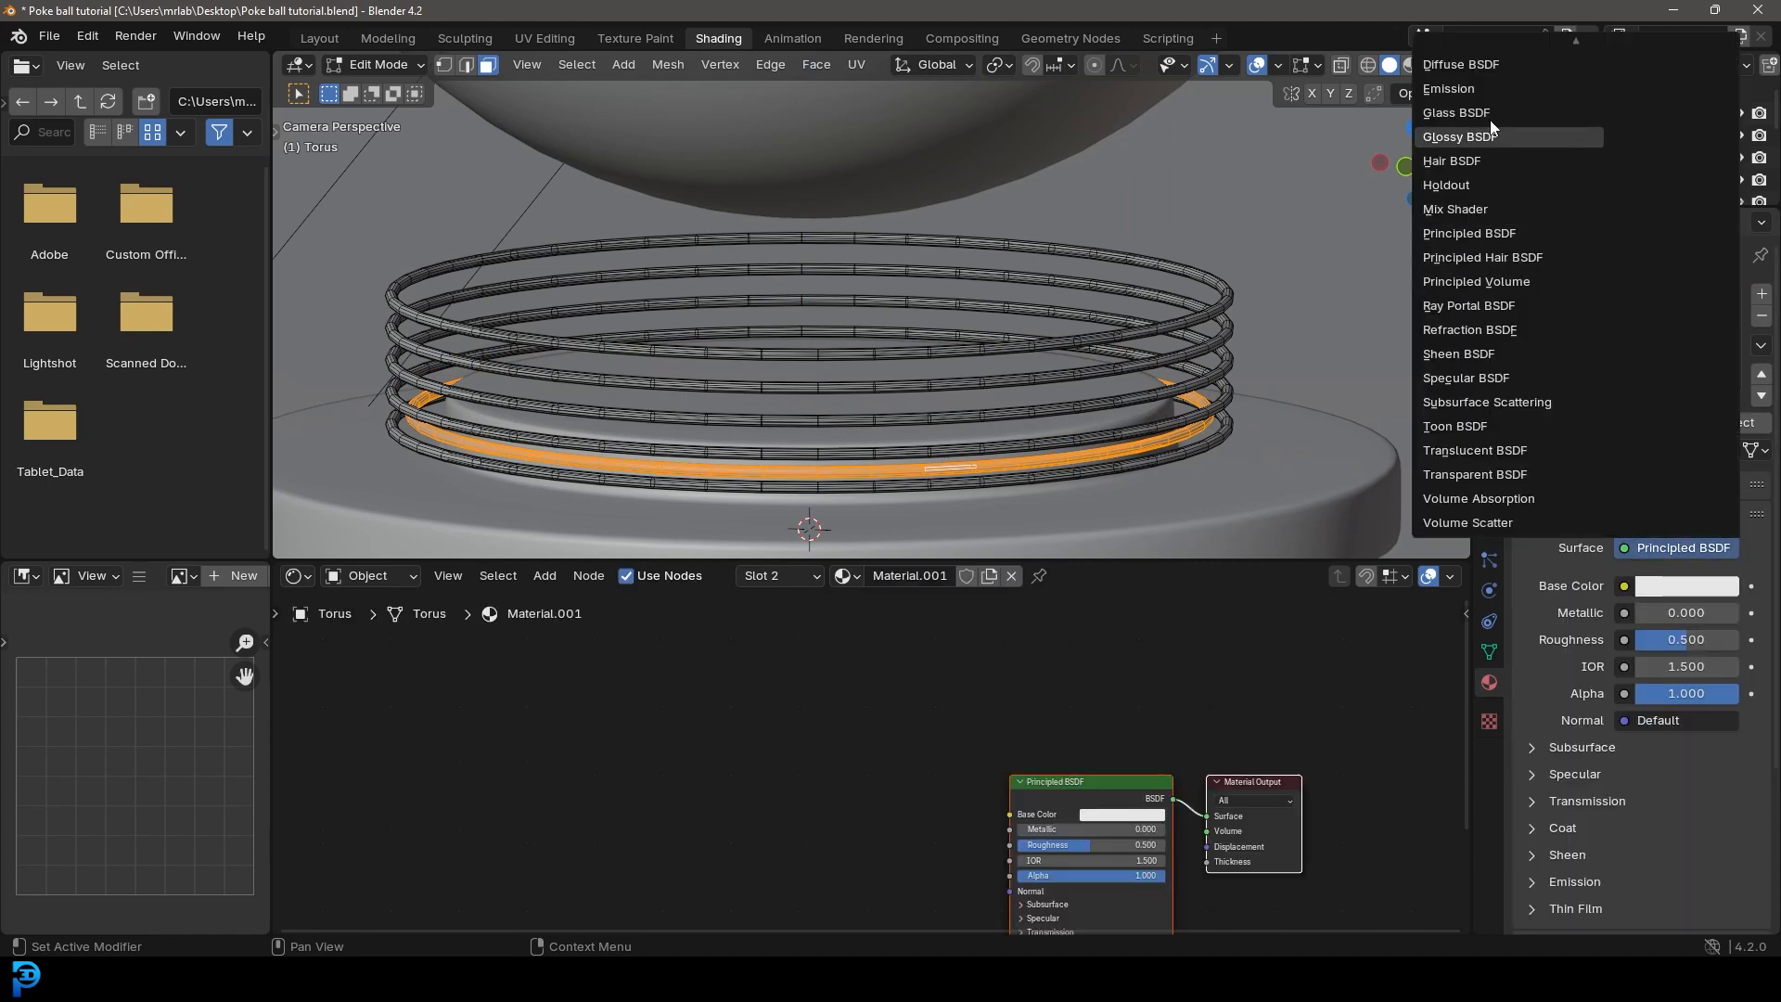
pyautogui.click(1478, 88)
pyautogui.write('2')
pyautogui.press('Return')
pyautogui.click(1681, 586)
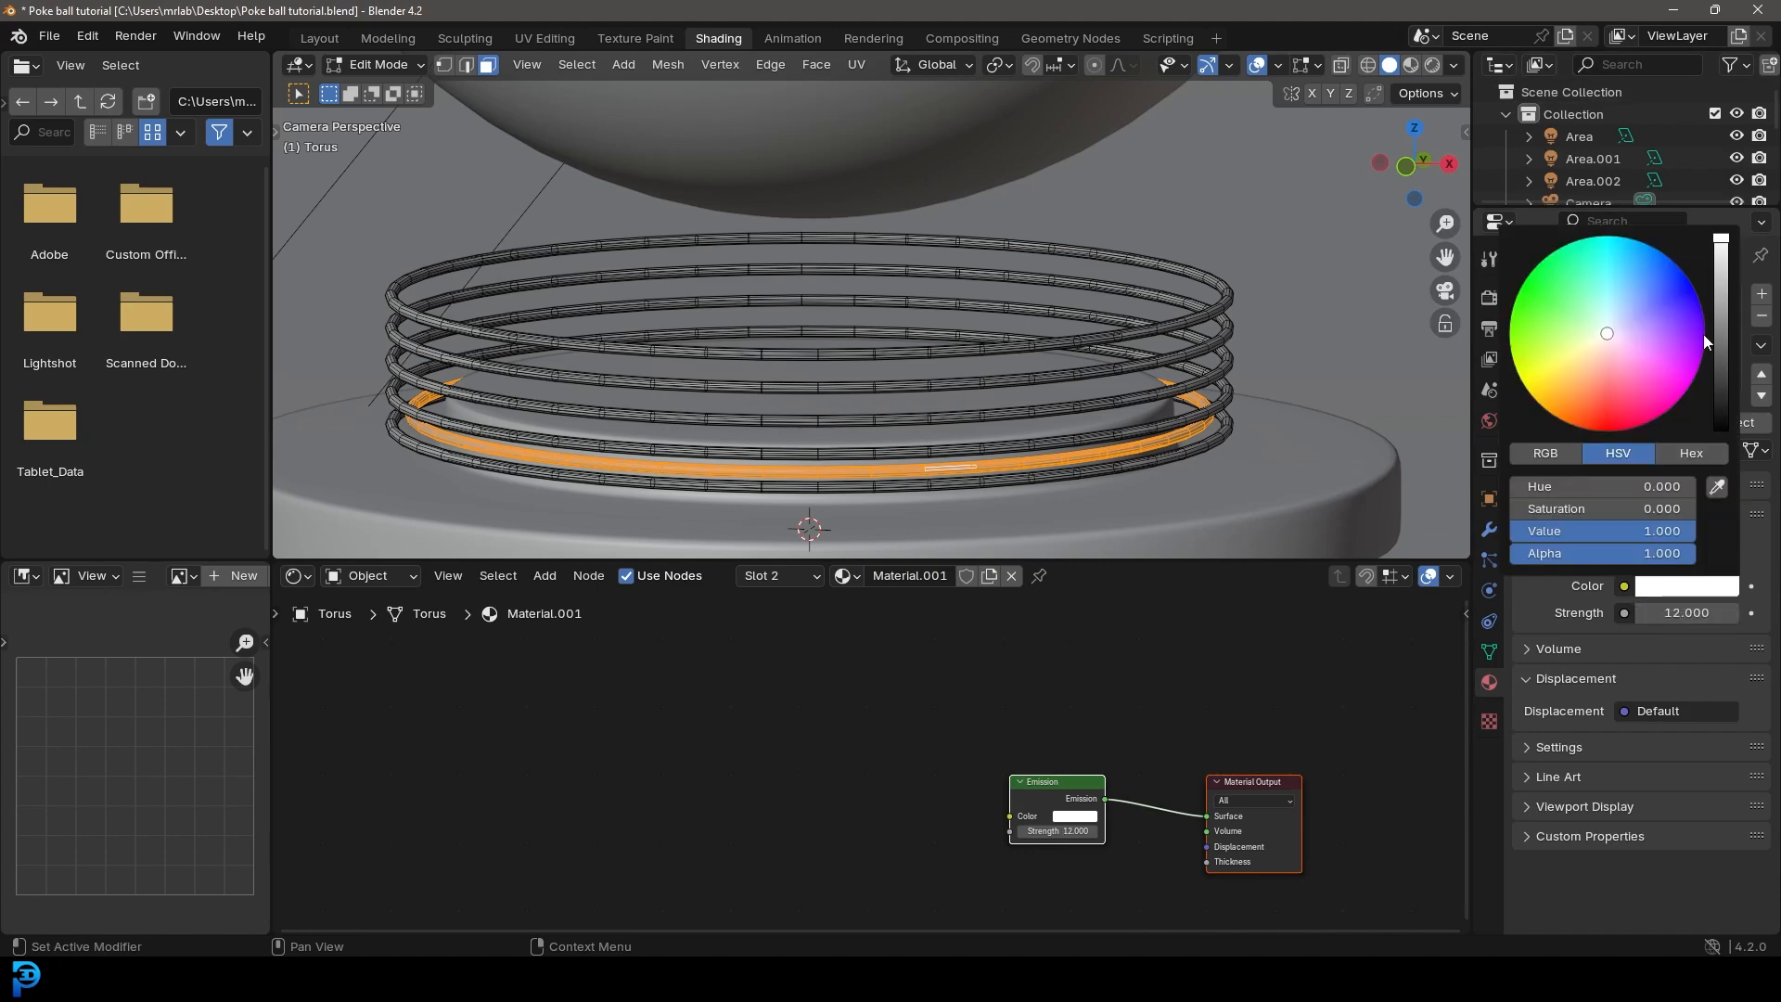
pyautogui.click(1661, 265)
# Step: Return to Object Mode, switch the viewport to rendered shading and deselect the rings
pyautogui.scroll(-6, 1030, 308)
pyautogui.press('Tab')
pyautogui.press('z')
pyautogui.click(1004, 215)
pyautogui.scroll(-2, 1007, 319)
pyautogui.hotkey('alt', 'a')
pyautogui.keyDown('shift'); pyautogui.moveTo(973, 340); pyautogui.dragTo(1004, 373, button='middle'); pyautogui.keyUp('shift')
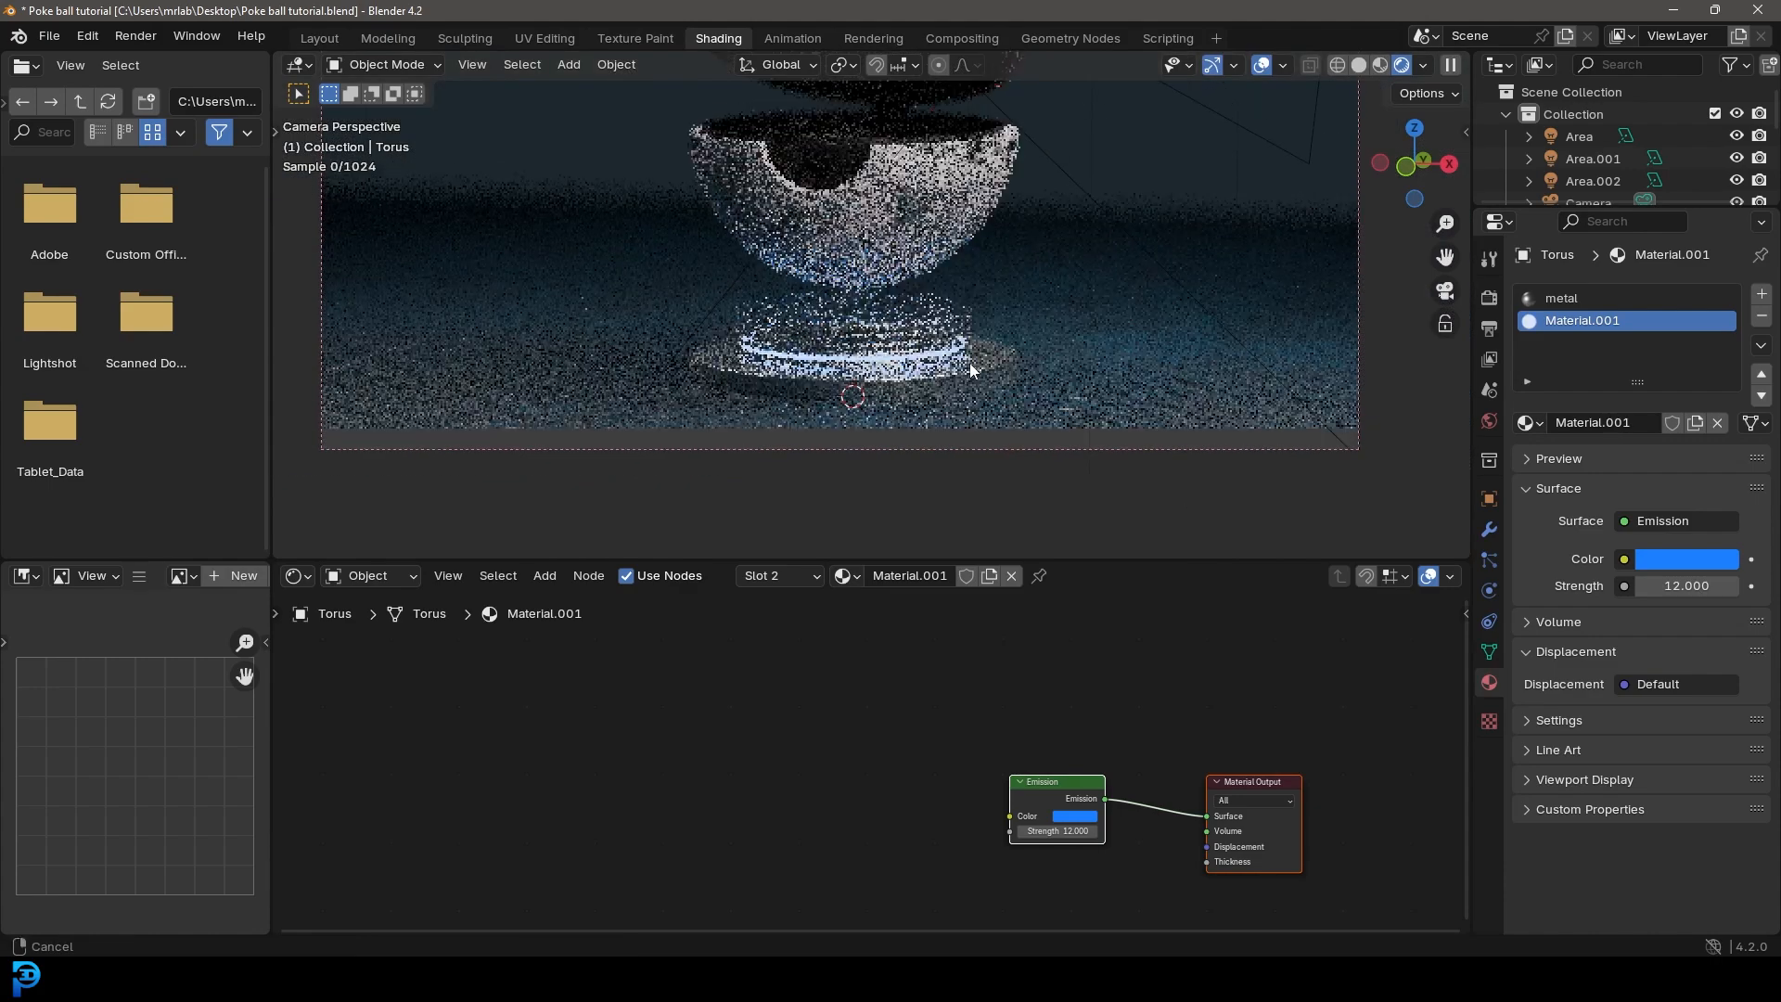
pyautogui.scroll(-2, 1002, 367)
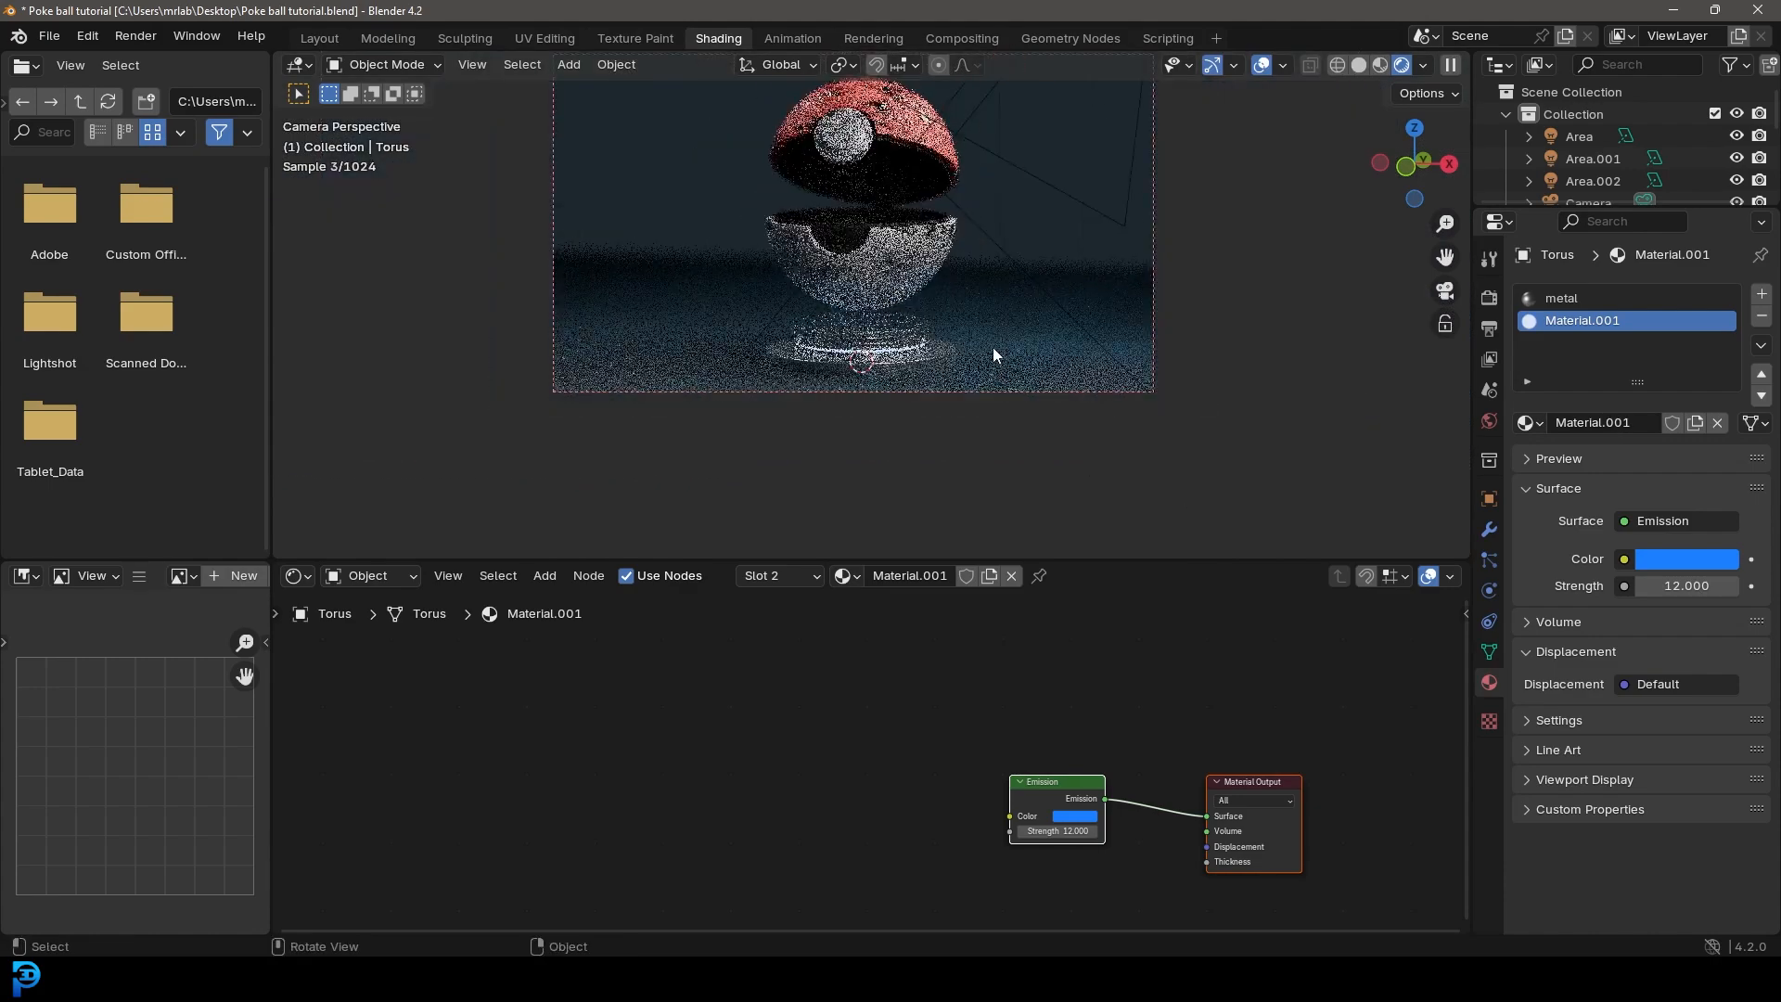
# Step: Tint the Area.002 light blue with hue 0.633 and saturation 0.795
pyautogui.keyDown('shift'); pyautogui.moveTo(970, 231); pyautogui.dragTo(955, 314, button='middle'); pyautogui.keyUp('shift')
pyautogui.click(1000, 160)
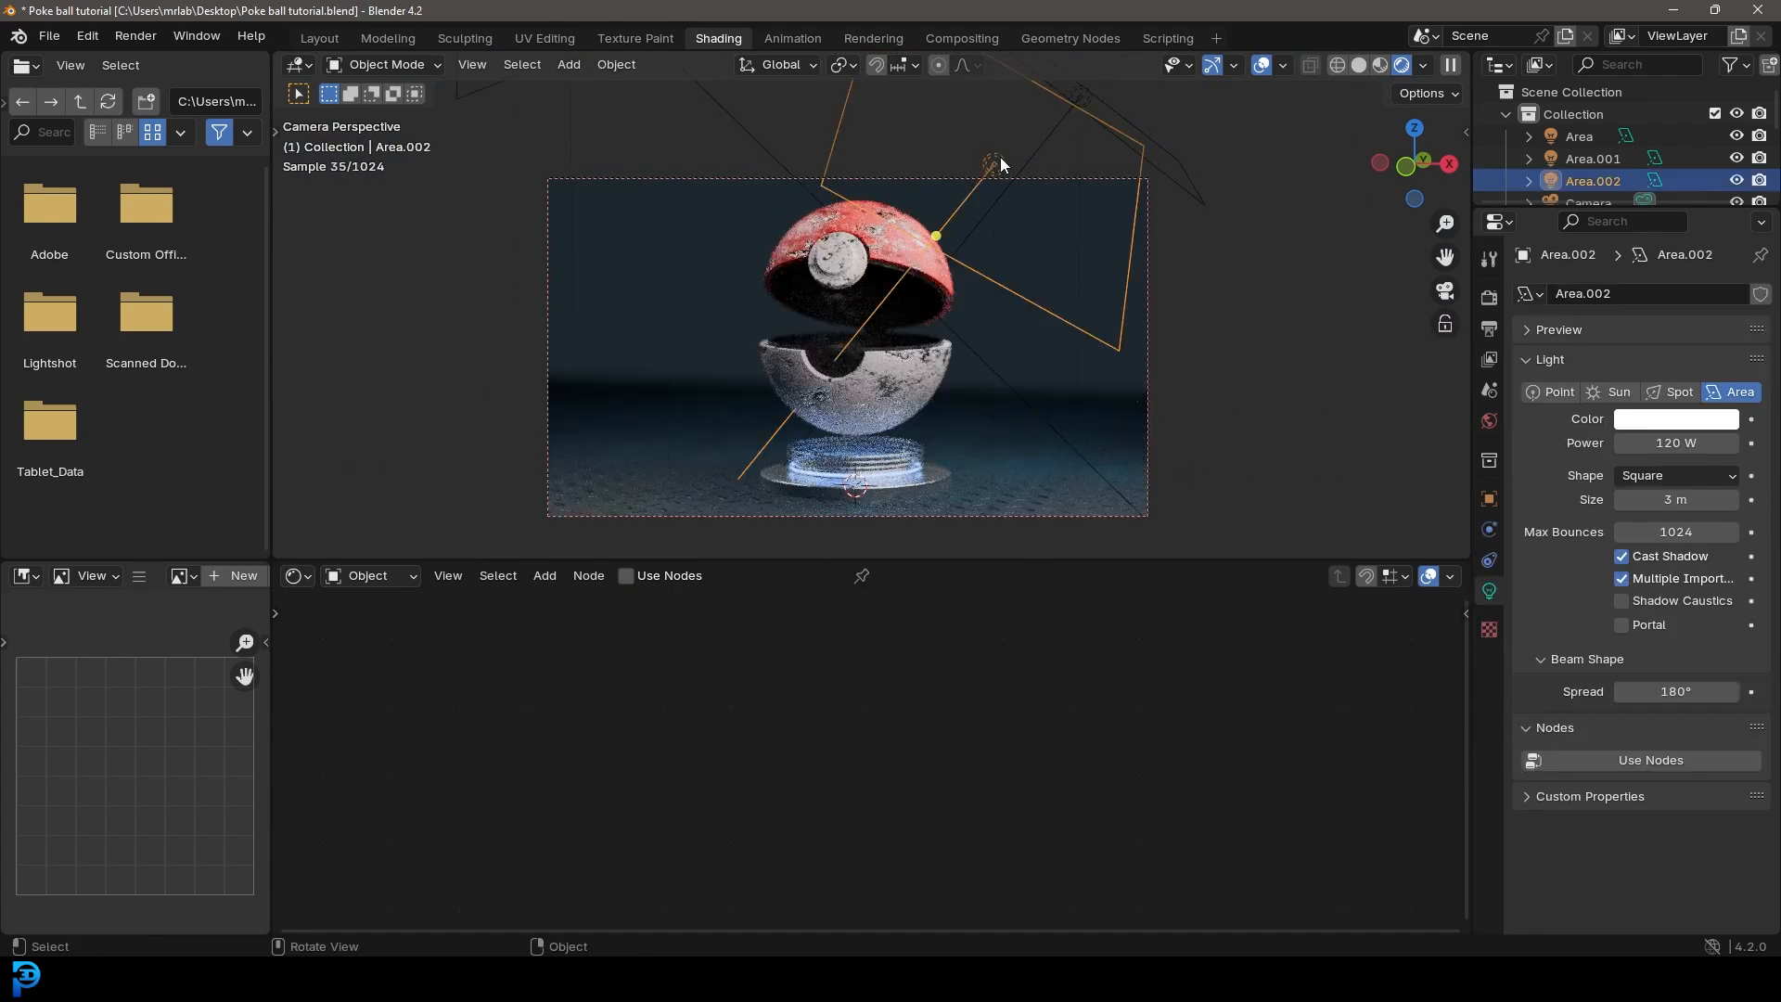
pyautogui.click(1711, 419)
pyautogui.click(1639, 152)
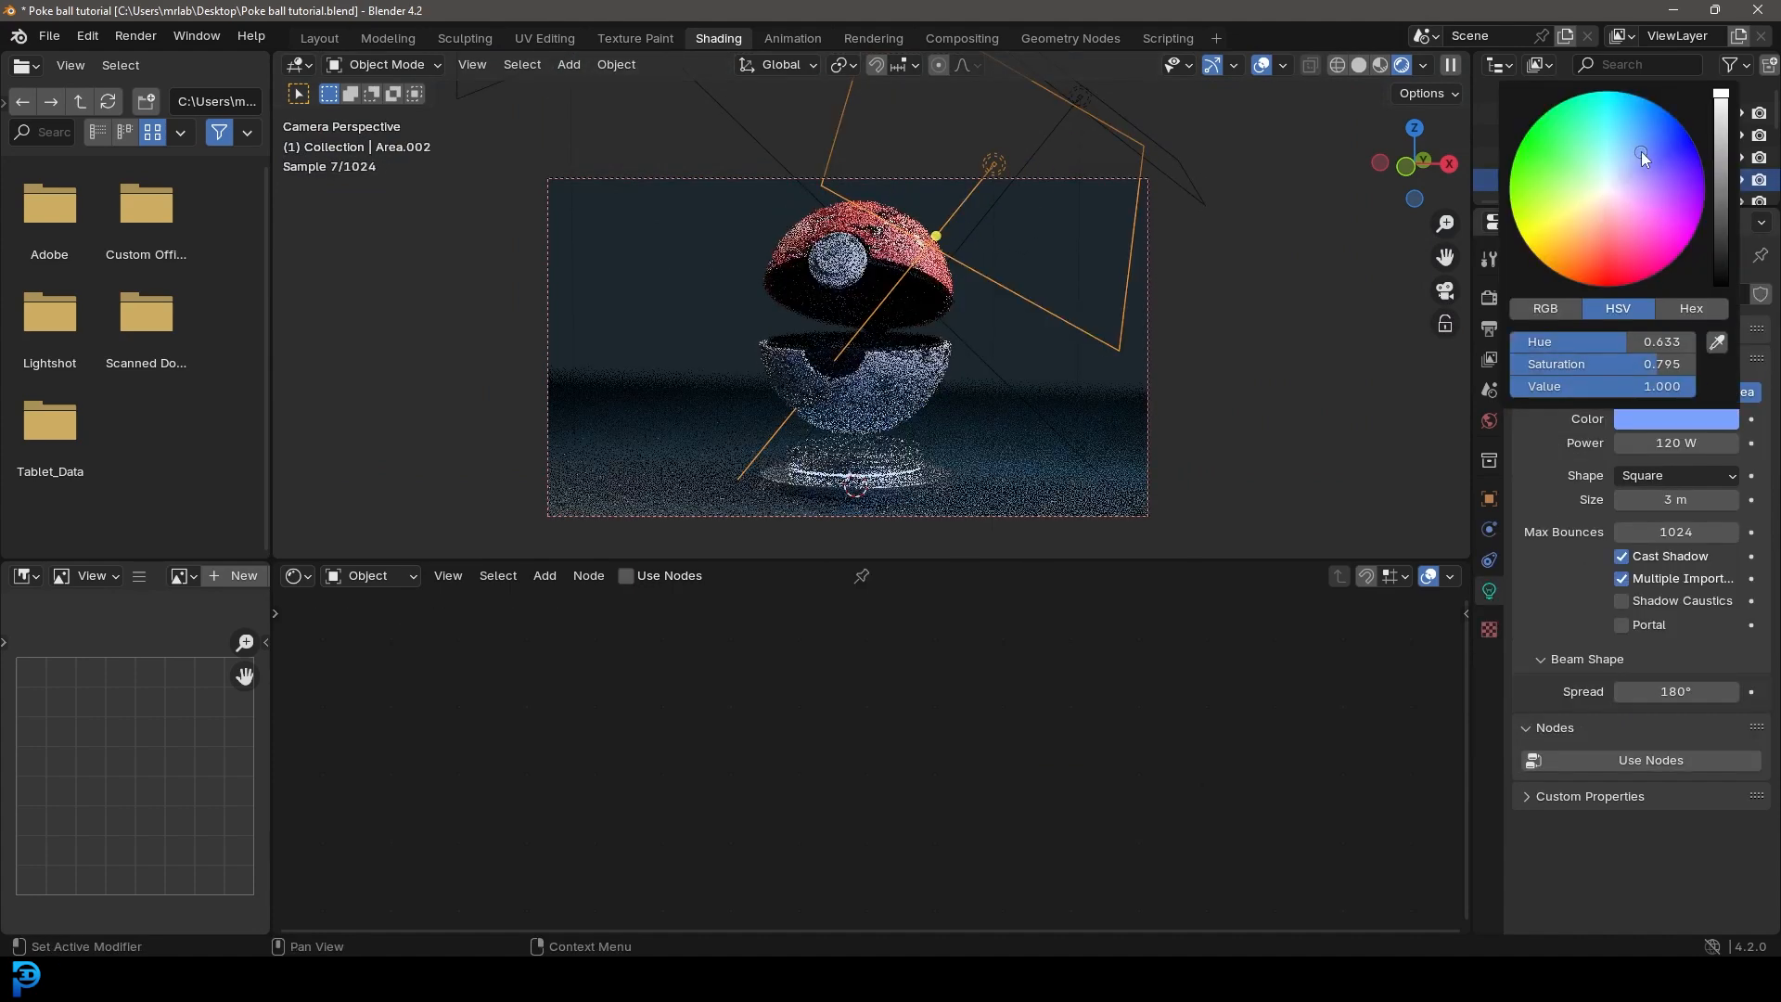
# Step: Duplicate the blue area light to the opposite side of the ball in top view, rotating and repositioning the copy
pyautogui.moveTo(759, 144); pyautogui.dragTo(965, 302, button='middle')
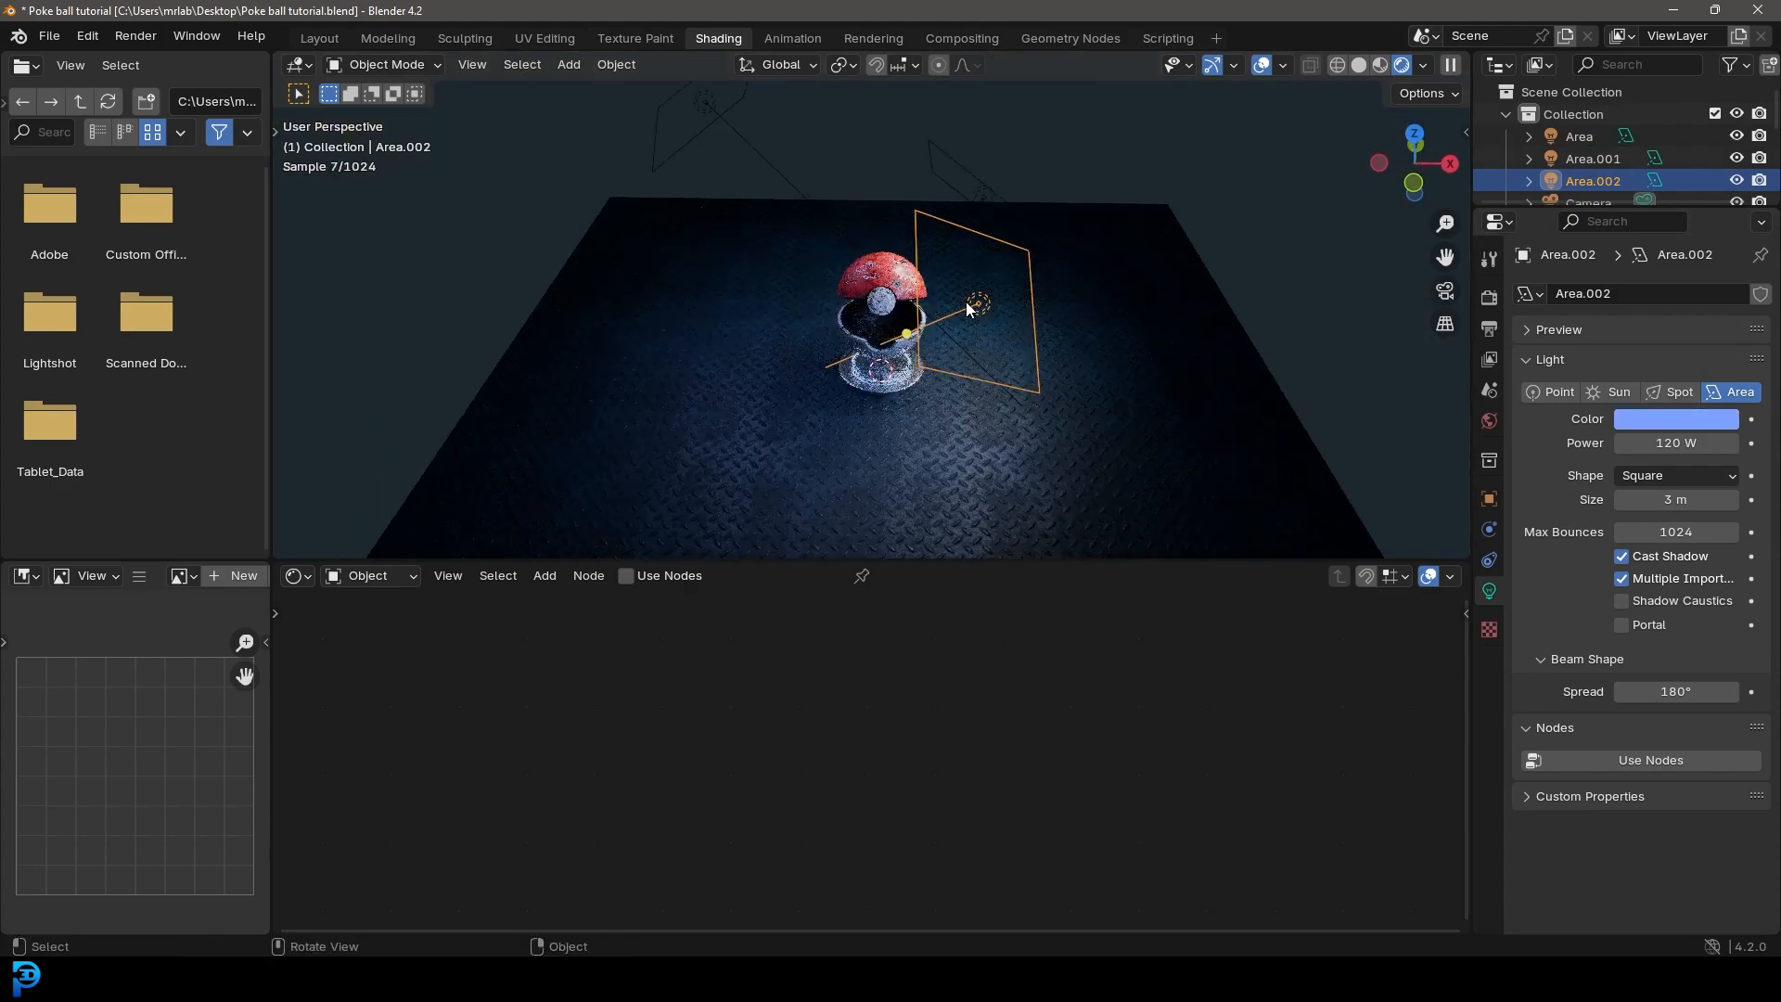
pyautogui.press('KP_7')
pyautogui.hotkey('shift', 'd')
pyautogui.click(736, 278)
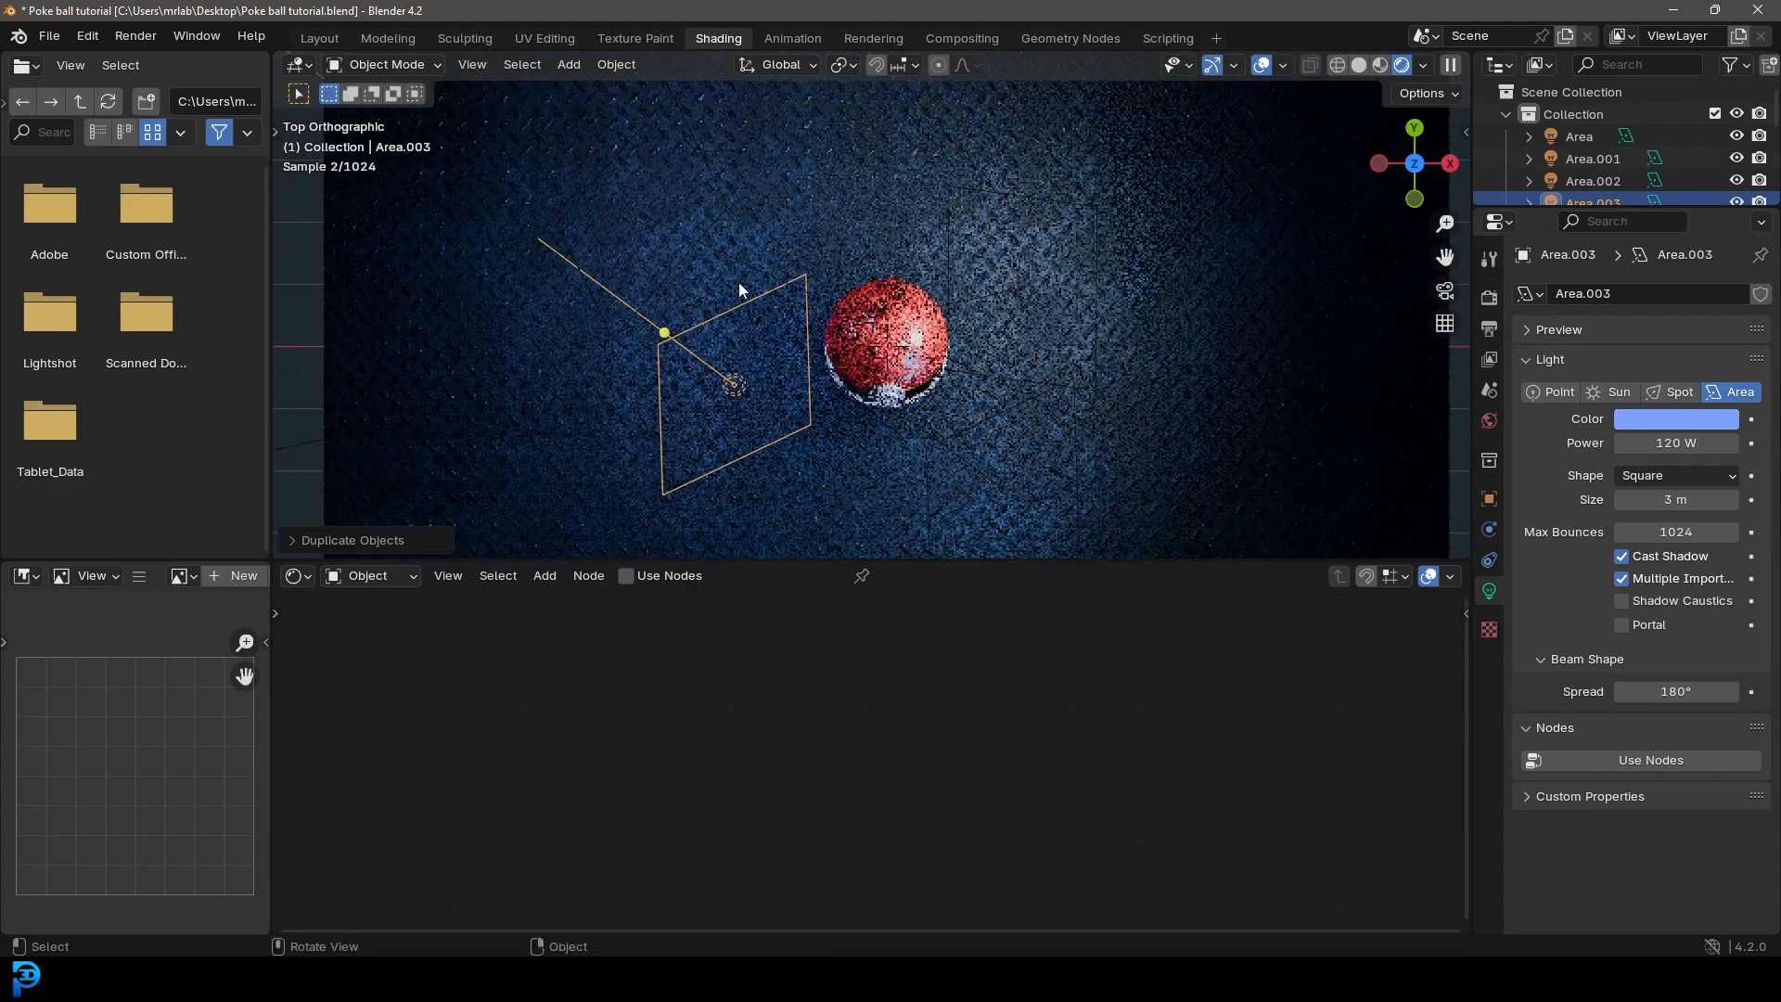
pyautogui.press('r')
pyautogui.click(828, 415)
pyautogui.press('g')
pyautogui.click(917, 265)
# Step: Switch to the Layout workspace, save the file and set the camera view to rendered shading
pyautogui.click(319, 39)
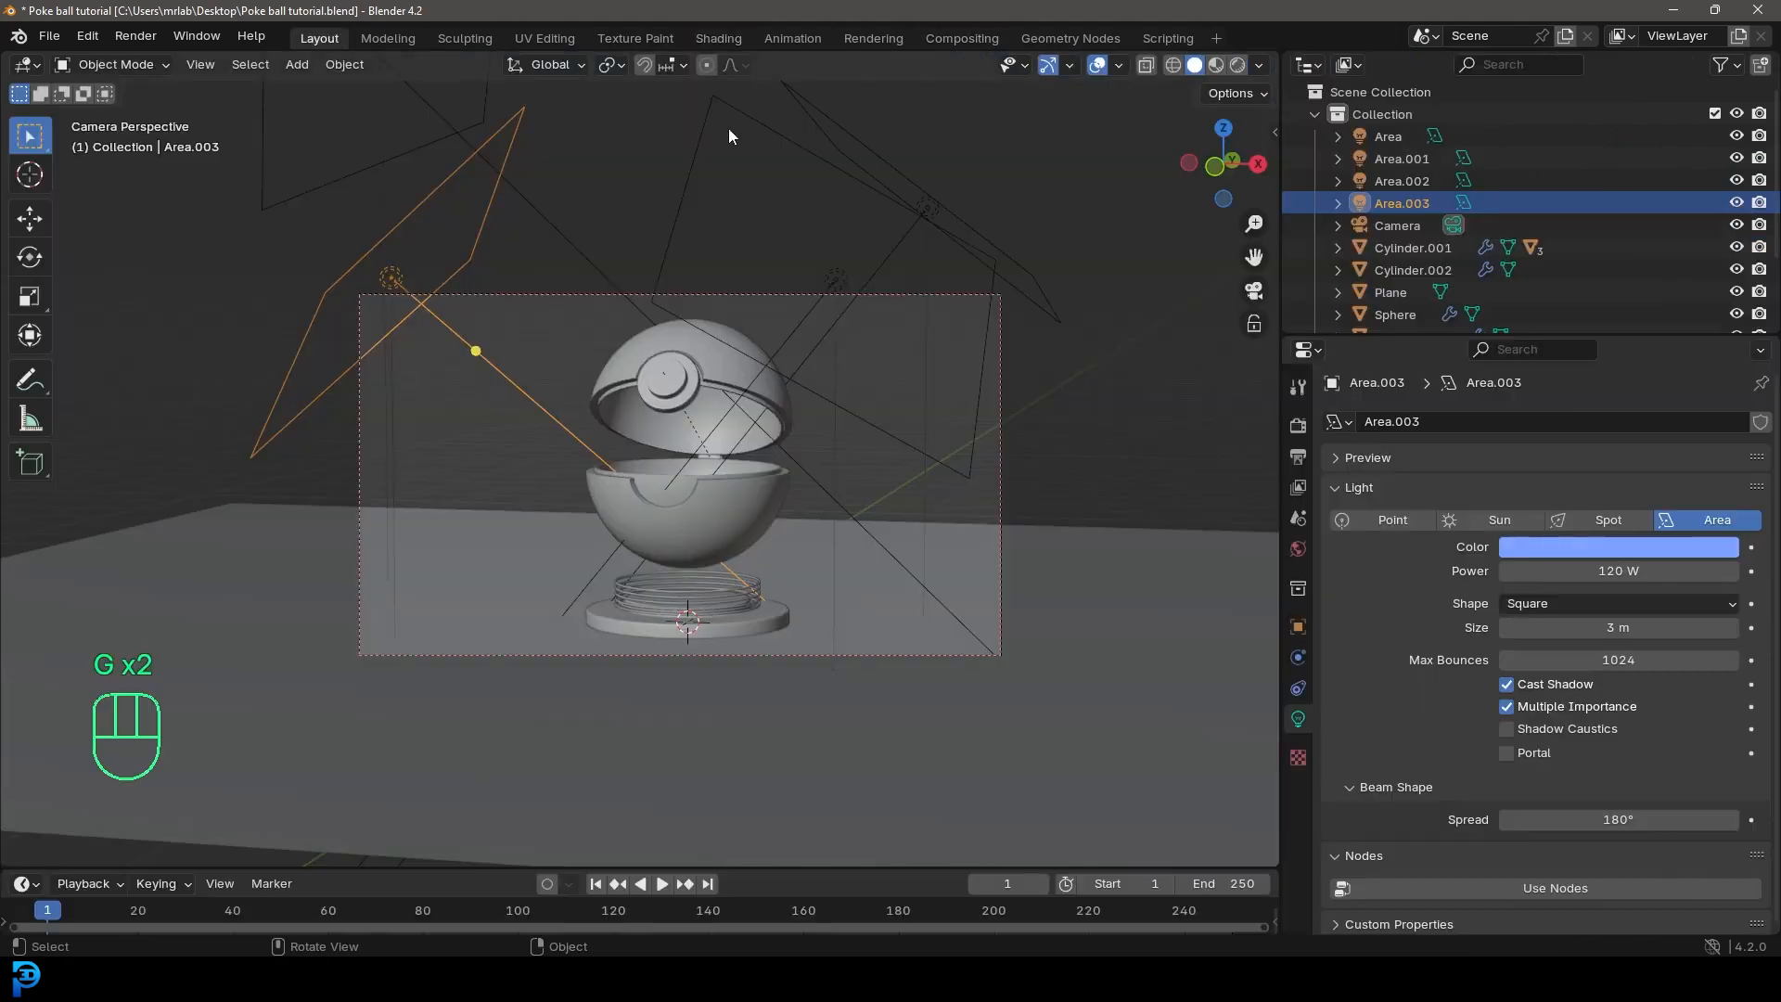
pyautogui.scroll(4, 751, 370)
pyautogui.hotkey('ctrl', 's')
pyautogui.press('z')
pyautogui.click(879, 332)
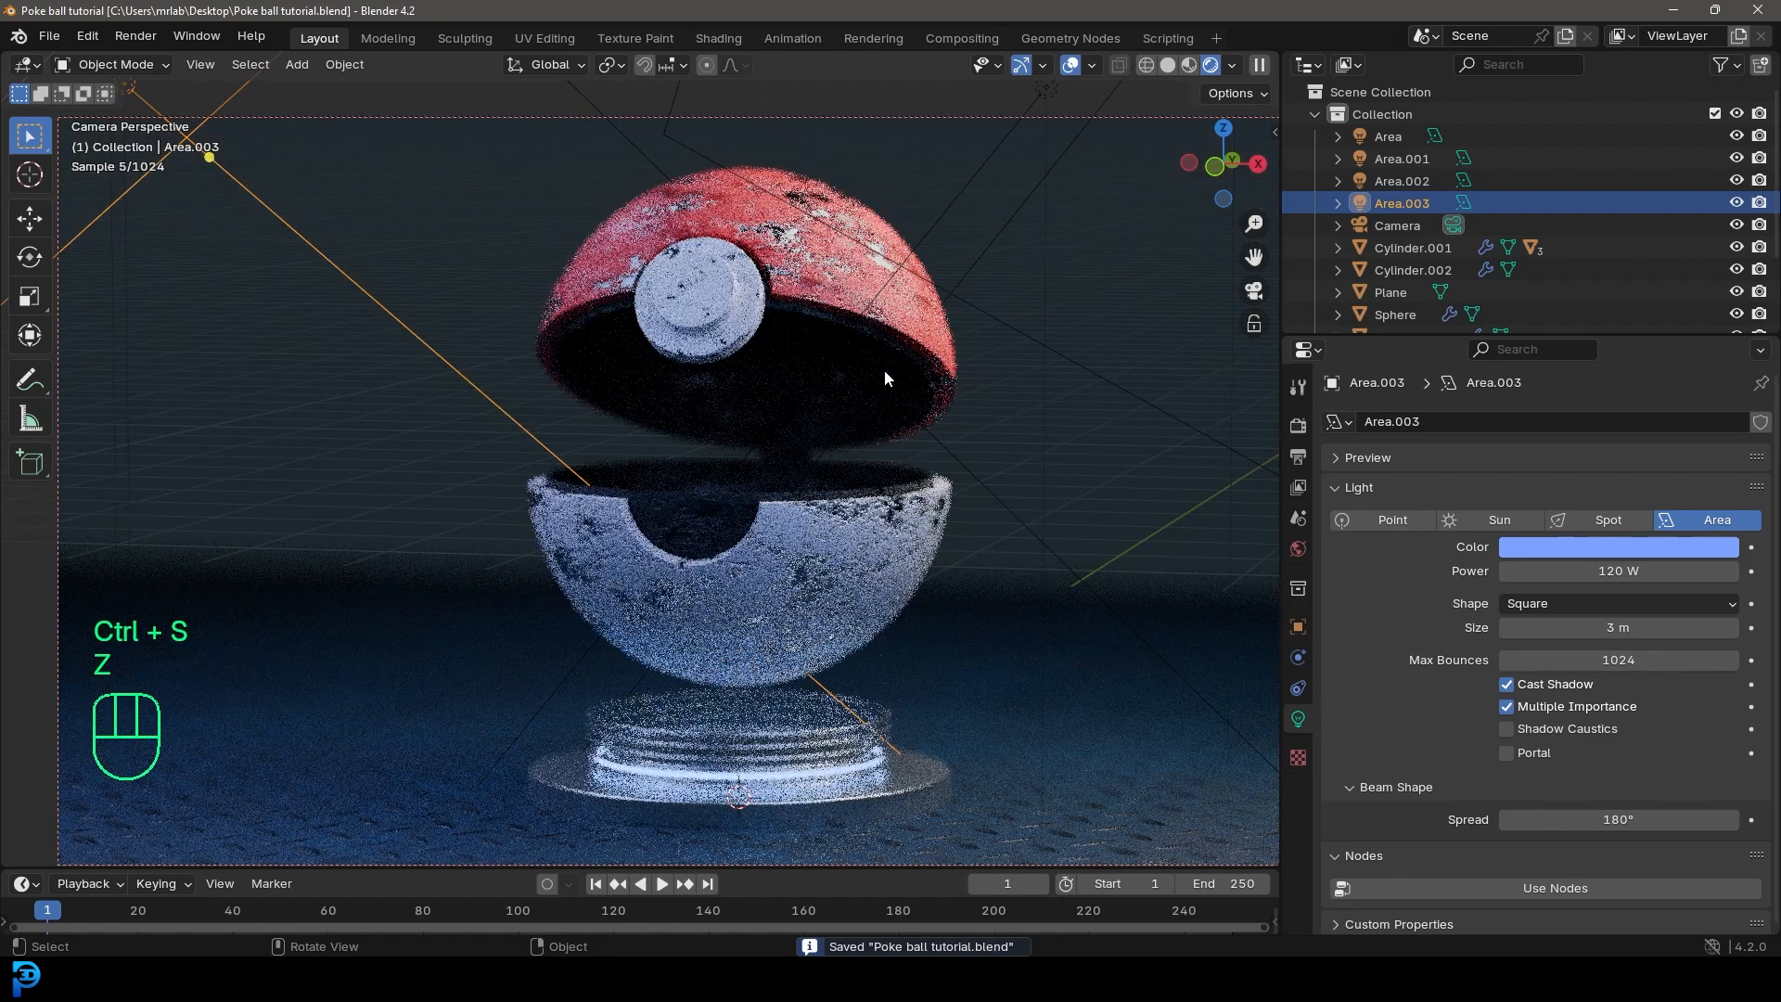
# Step: Raise the camera's depth-of-field F-Stop to 0.3
pyautogui.scroll(-2, 876, 370)
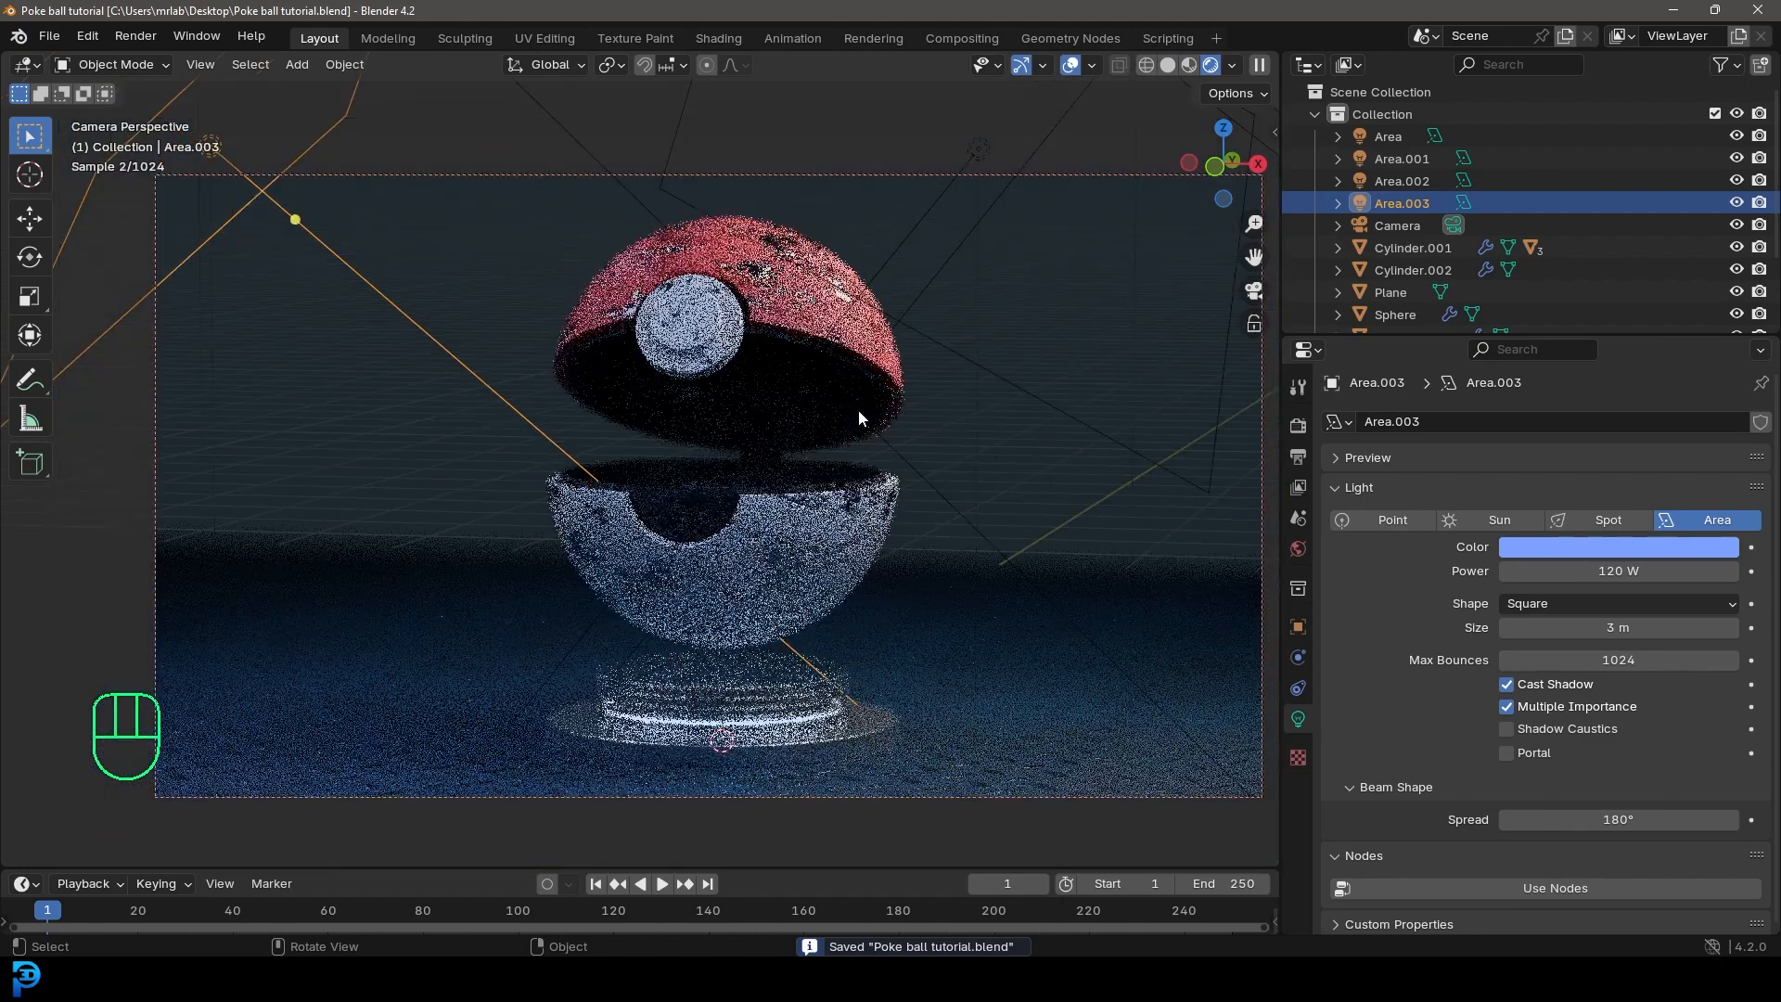
pyautogui.click(1397, 226)
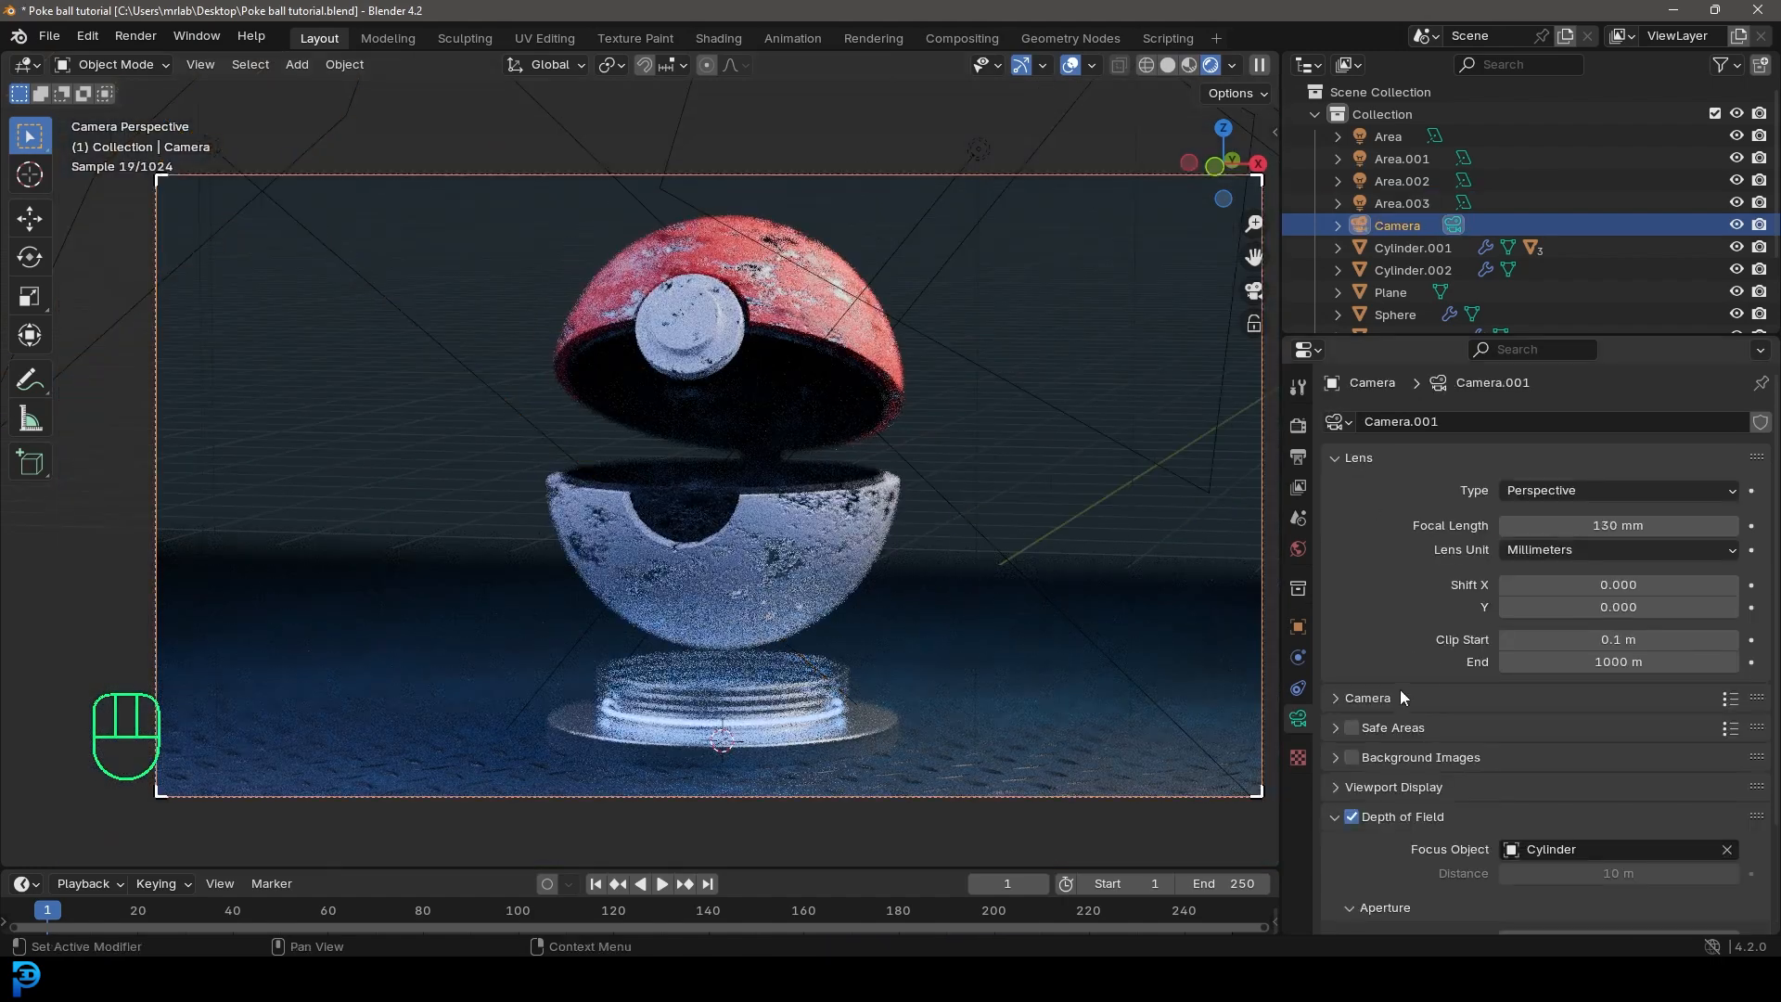
pyautogui.scroll(-2, 1708, 864)
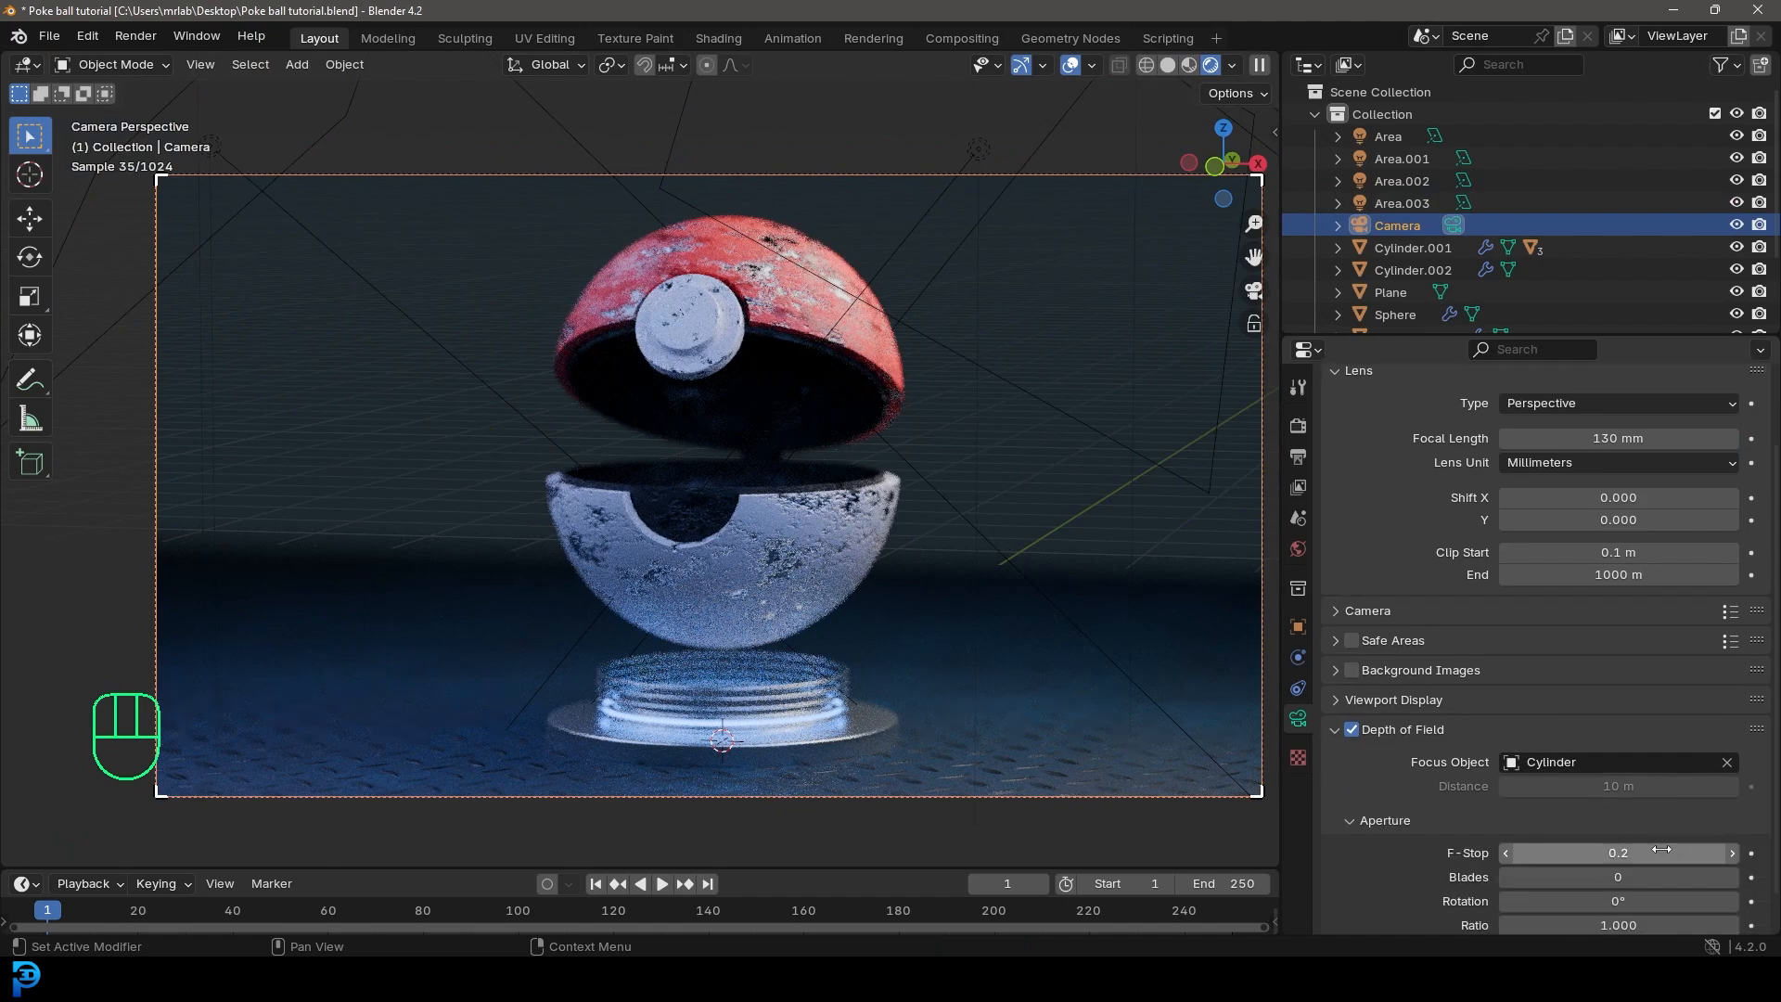
pyautogui.click(1732, 856)
pyautogui.scroll(-2, 862, 471)
pyautogui.scroll(2, 863, 472)
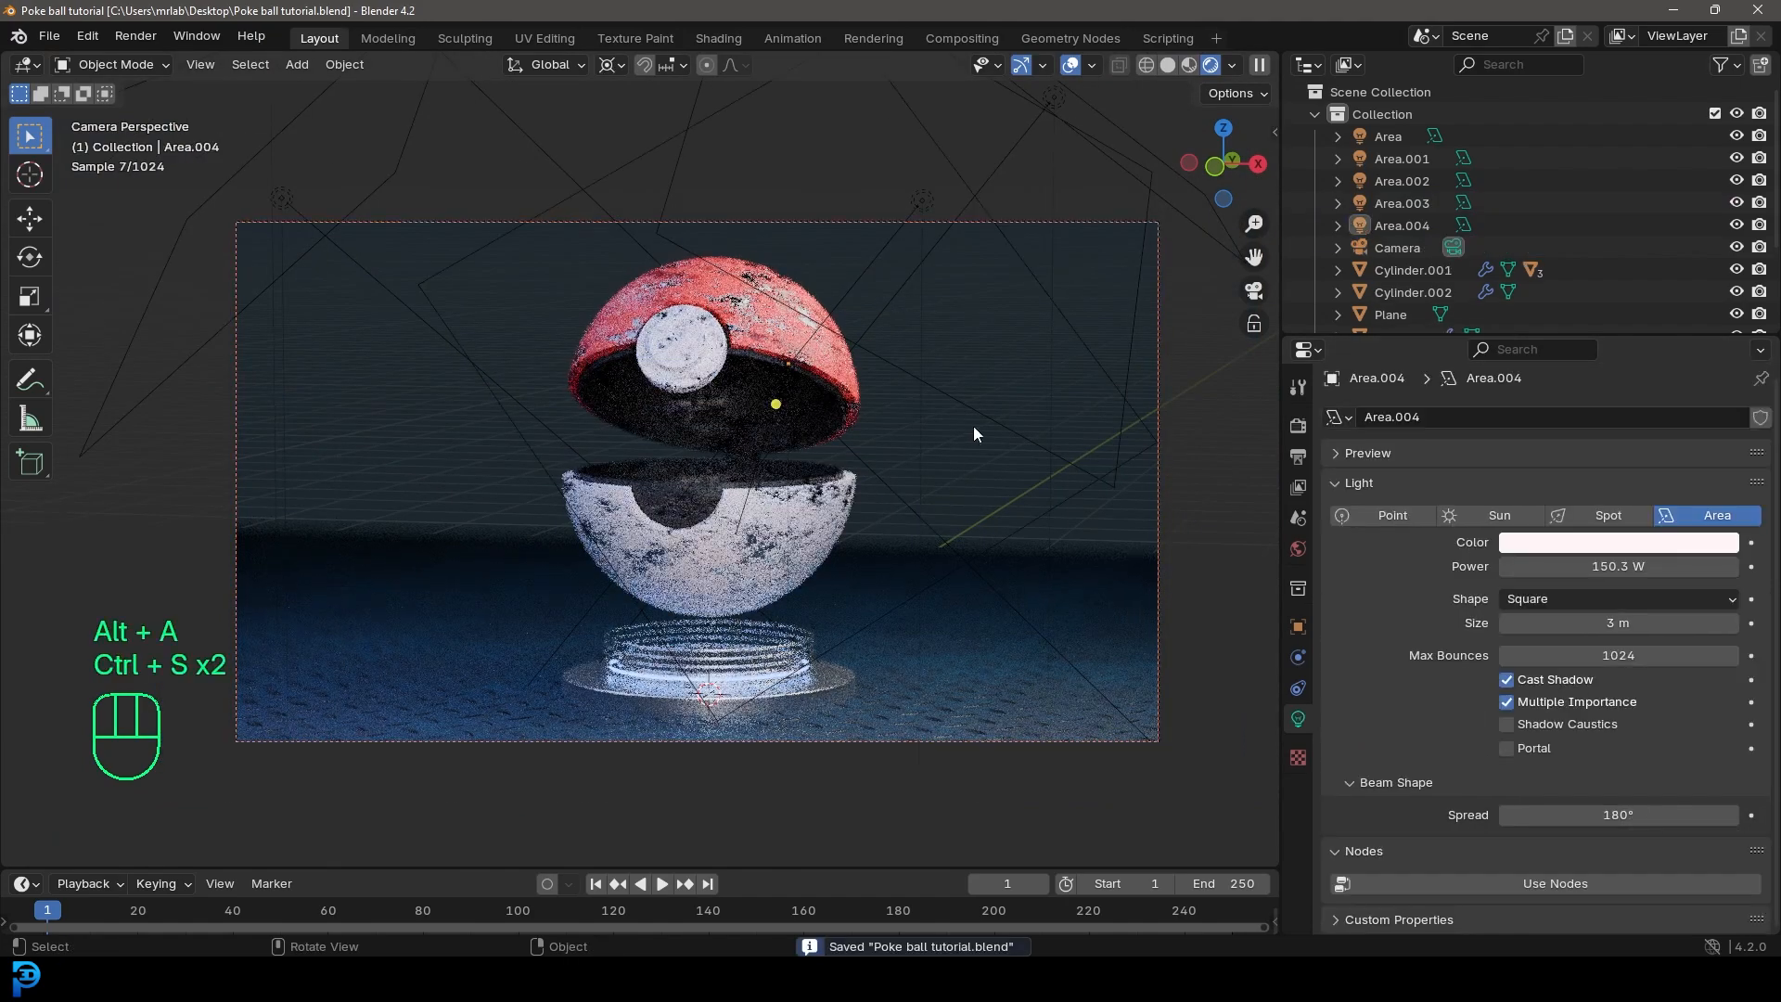
pyautogui.scroll(1, 974, 428)
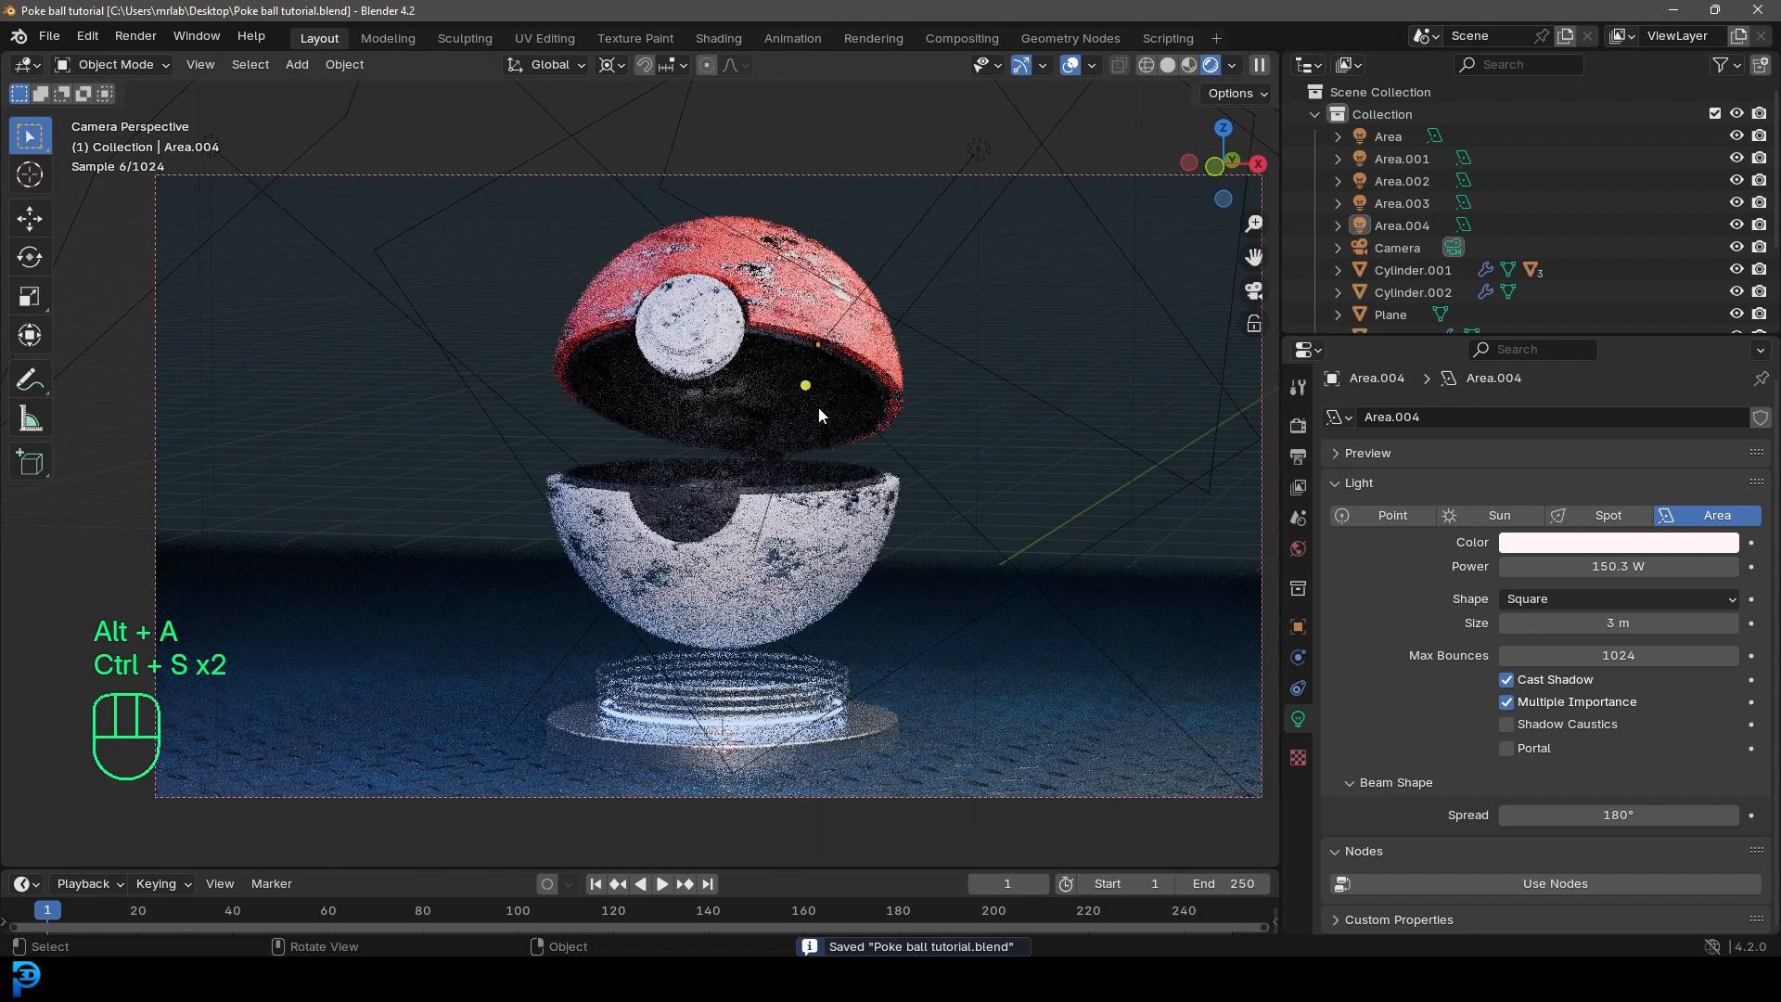
# Step: Switch the viewport to solid shading and select the Poke ball's front button cylinder
pyautogui.press('z')
pyautogui.click(939, 326)
pyautogui.click(724, 250)
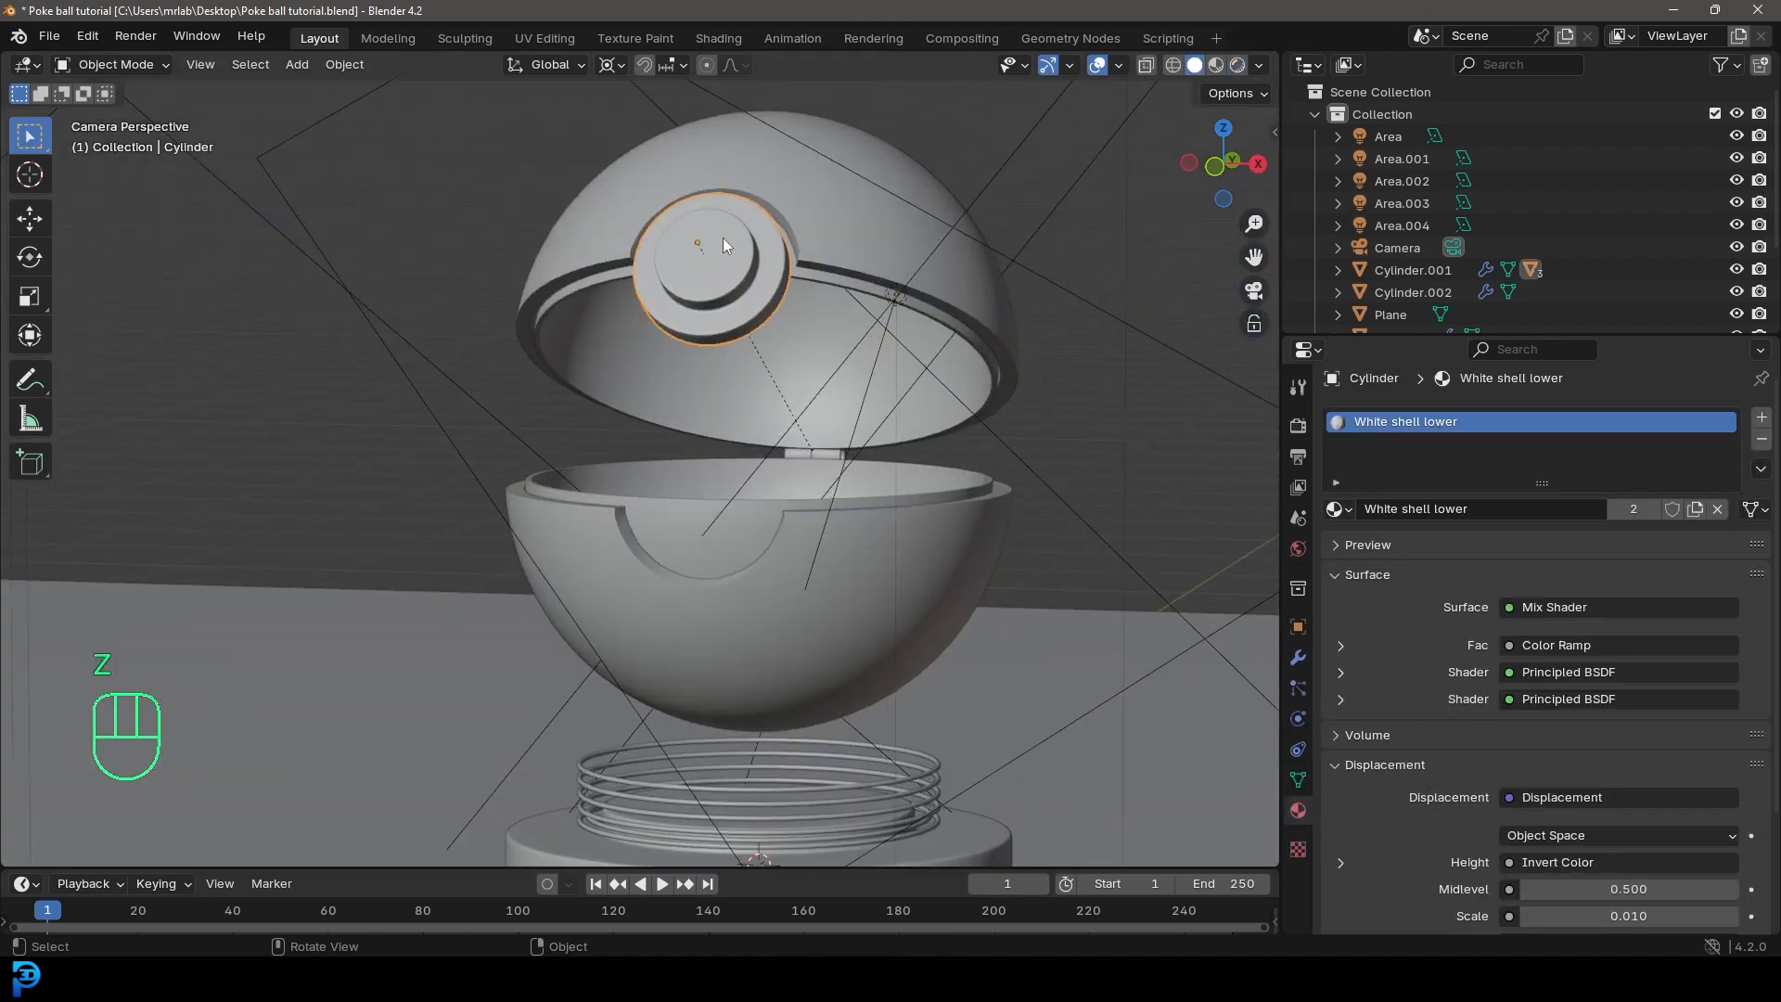
# Step: In the Shading workspace's camera view, connect the White shell lower material's upper Principled BSDF directly to the Material Output surface, bypassing the Mix Shader
pyautogui.click(719, 38)
pyautogui.press('Home')
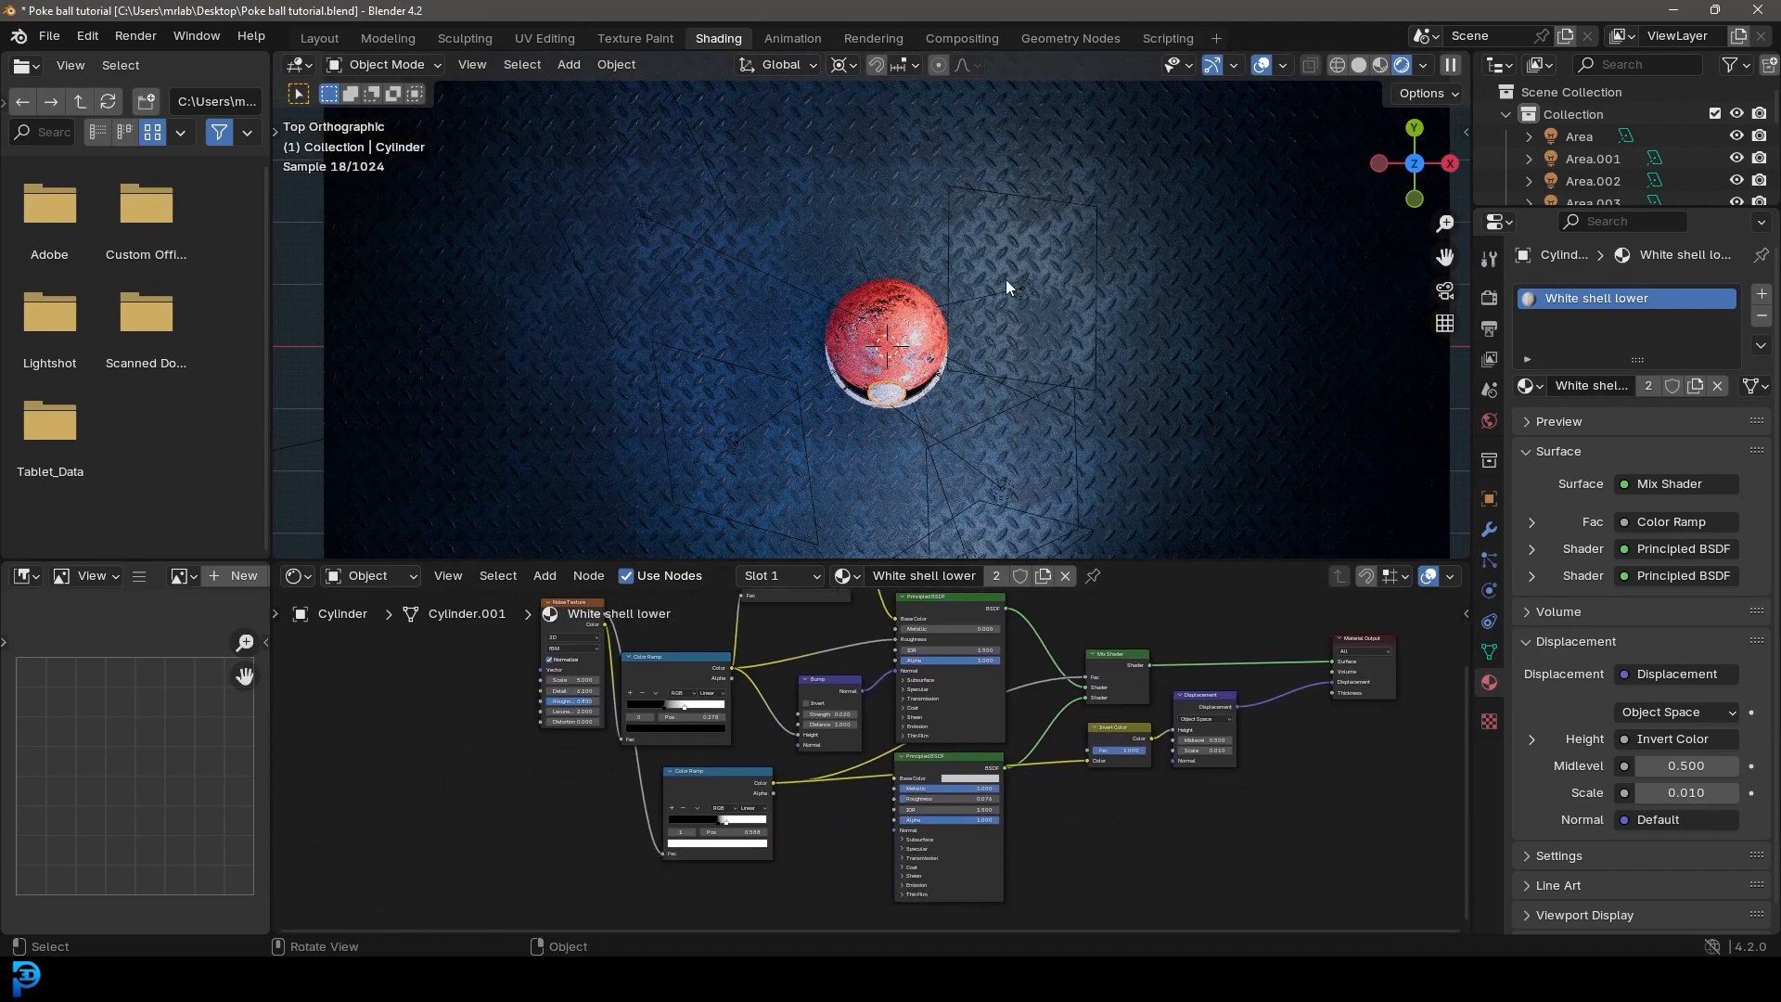
pyautogui.press('KP_0')
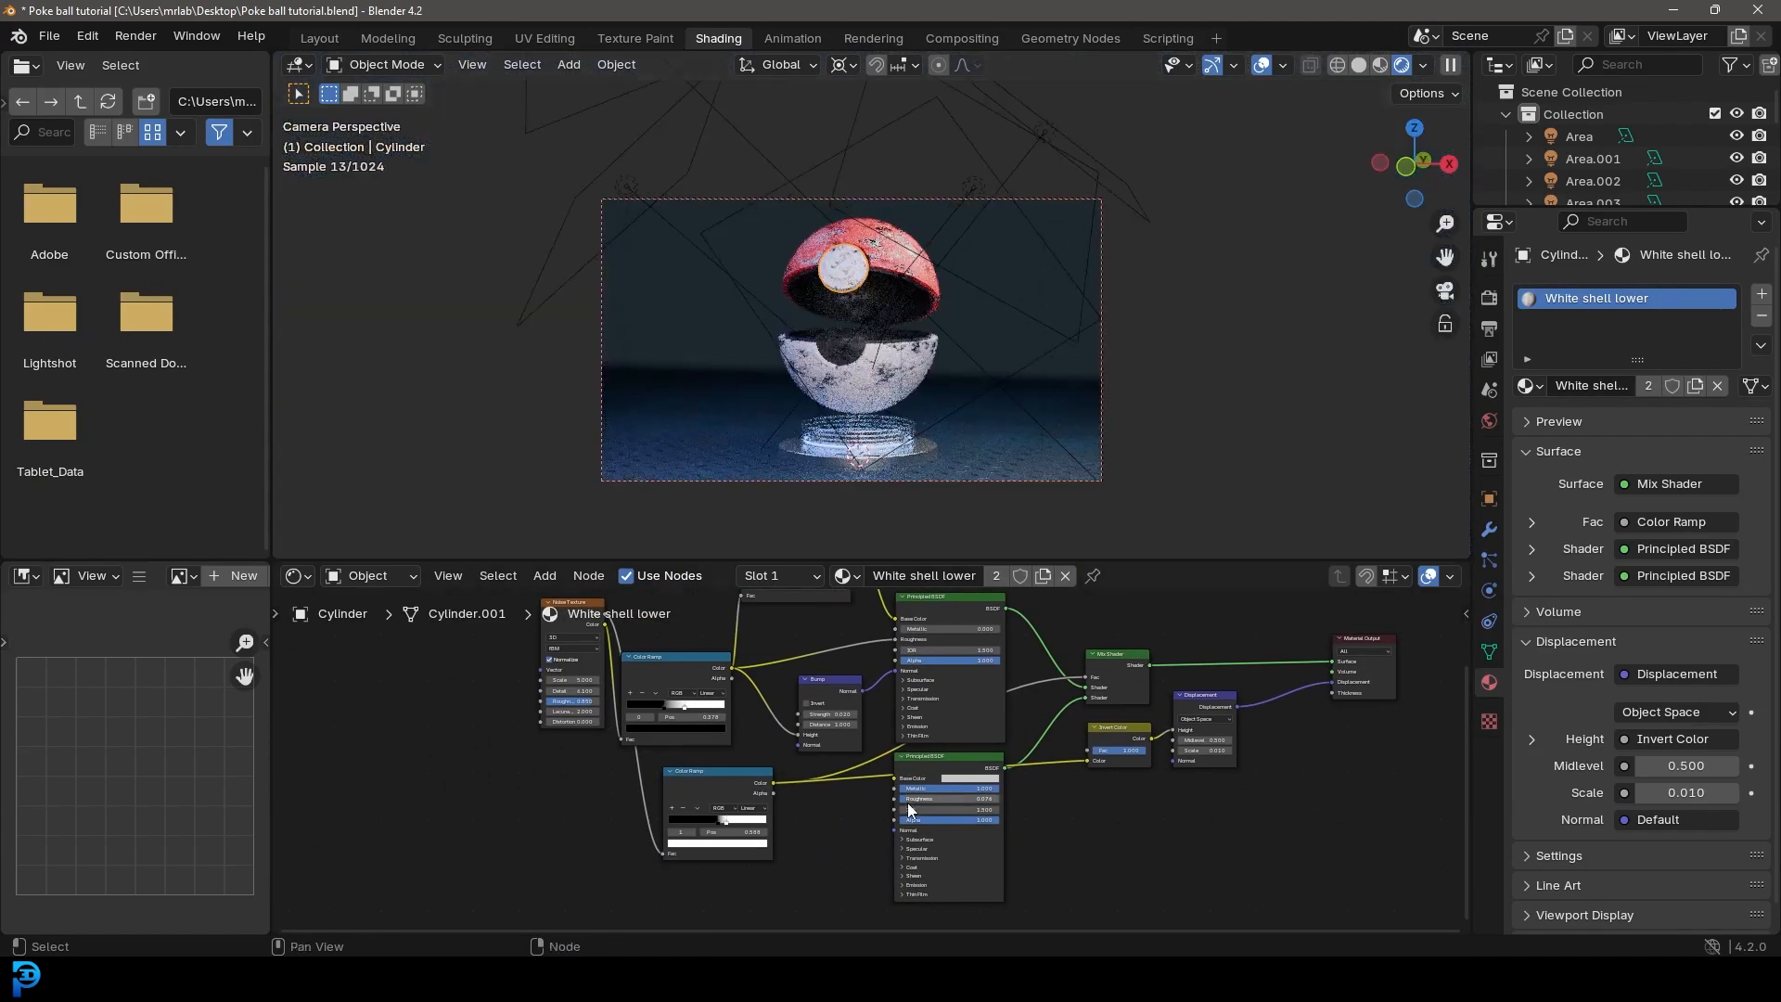
pyautogui.moveTo(988, 758); pyautogui.dragTo(913, 767, button='middle')
pyautogui.scroll(1, 1031, 660)
pyautogui.moveTo(924, 616); pyautogui.dragTo(1274, 674)
pyautogui.scroll(3, 843, 331)
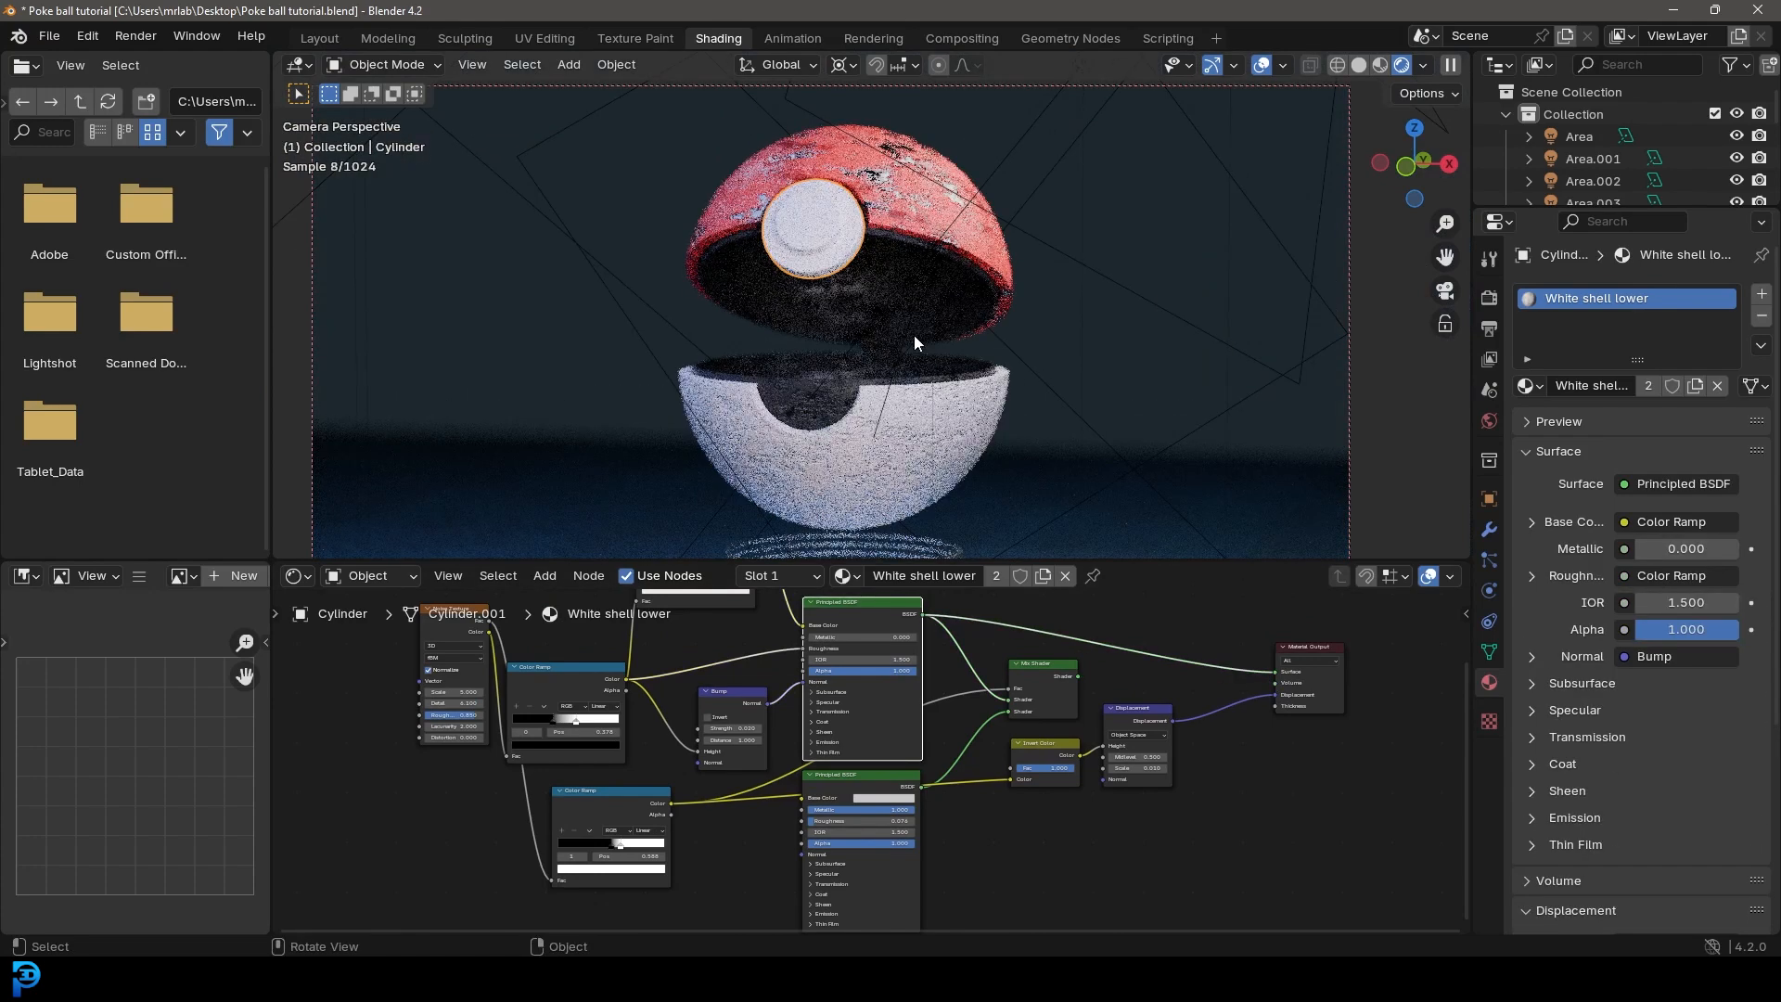
pyautogui.hotkey('alt', 'a')
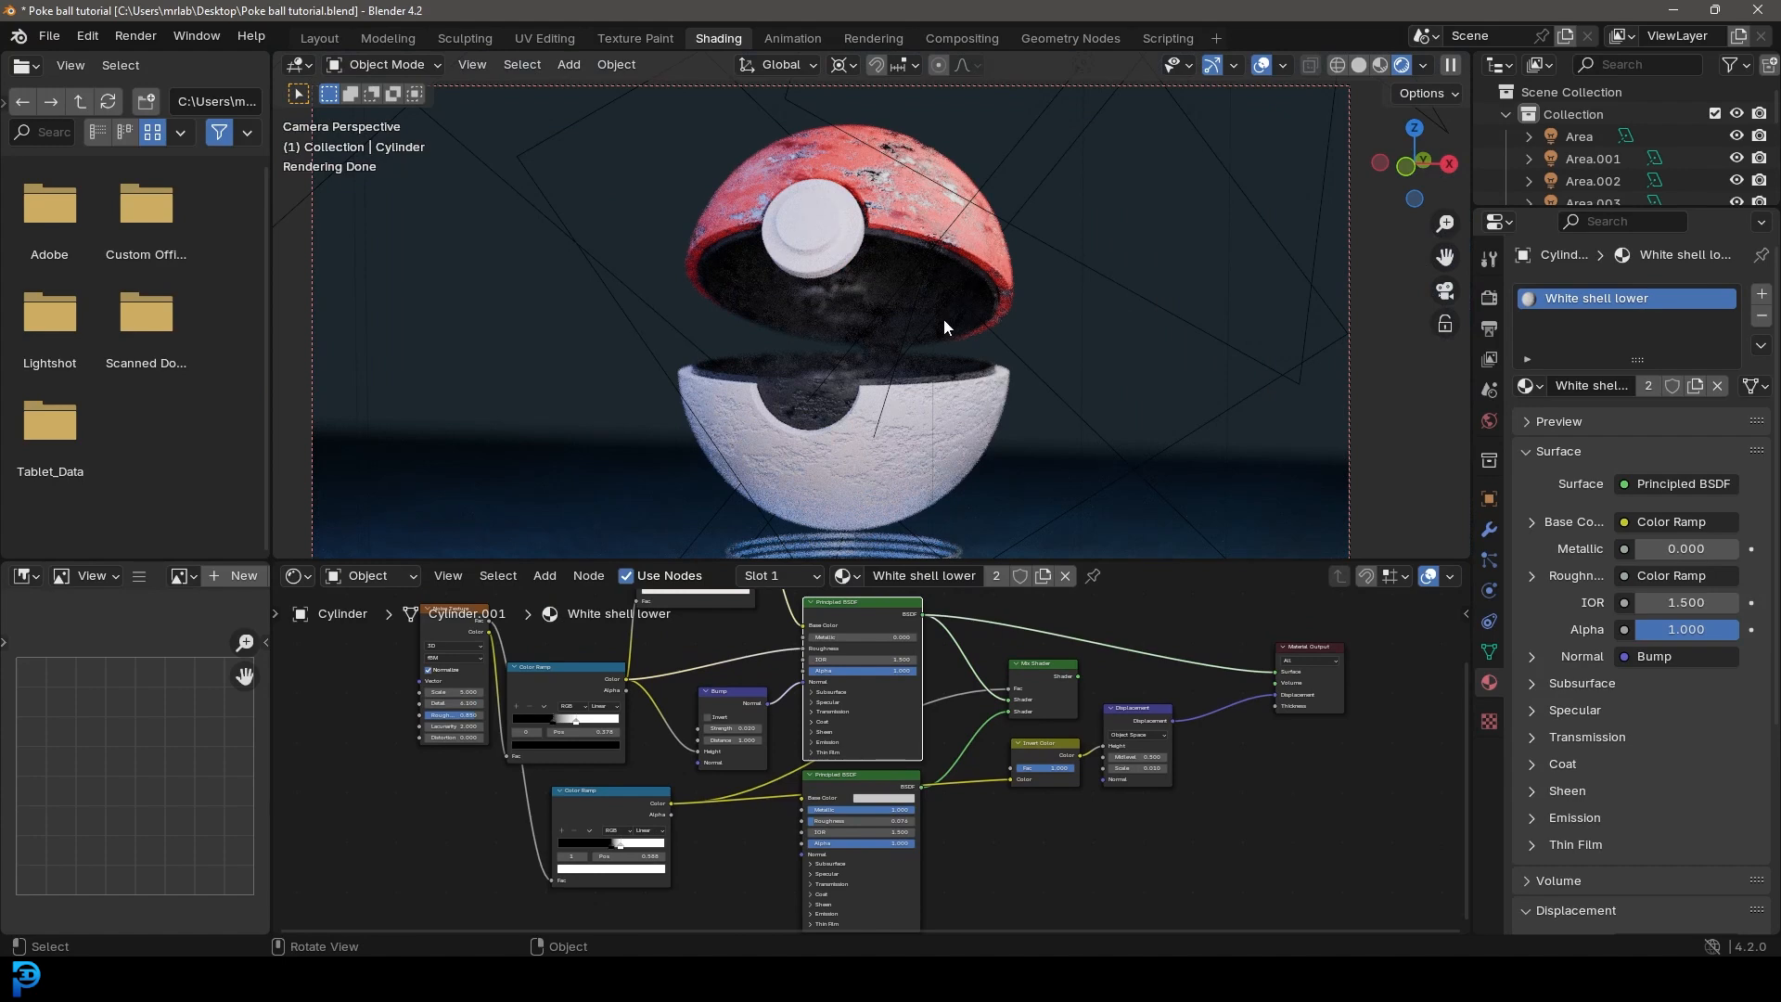
# Step: Save the file and render the camera view as a still image from the Layout workspace
pyautogui.scroll(-2, 943, 319)
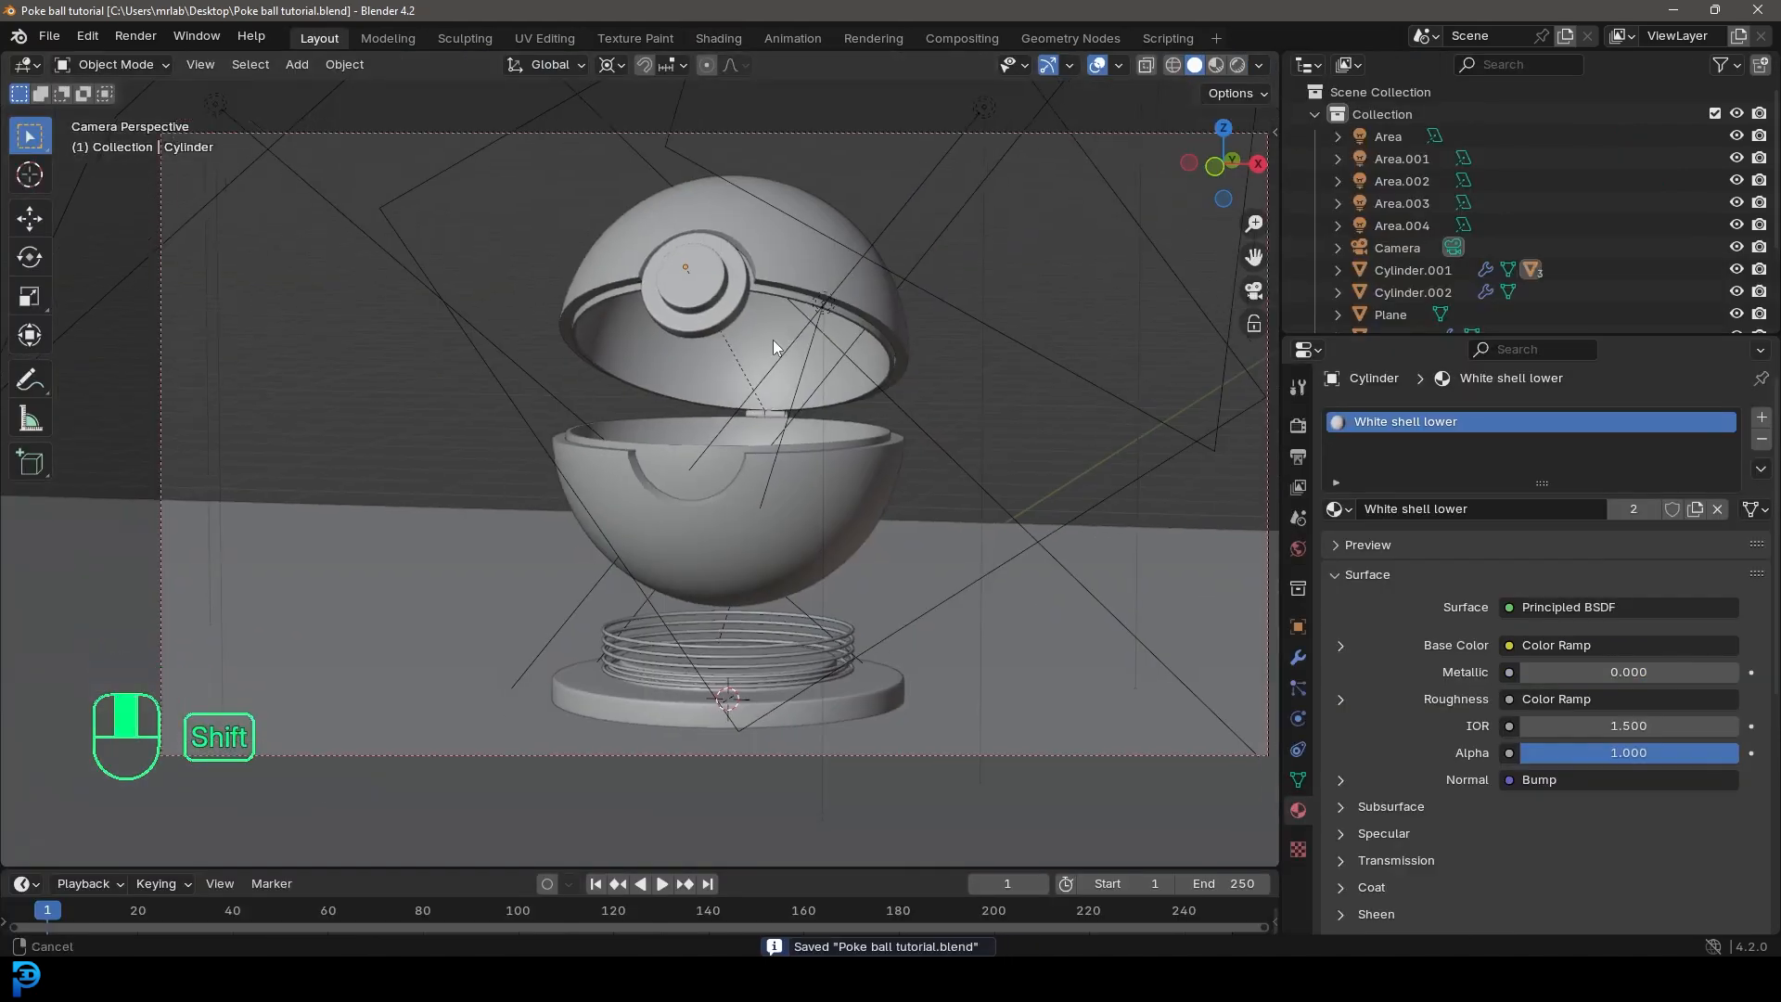
pyautogui.click(134, 37)
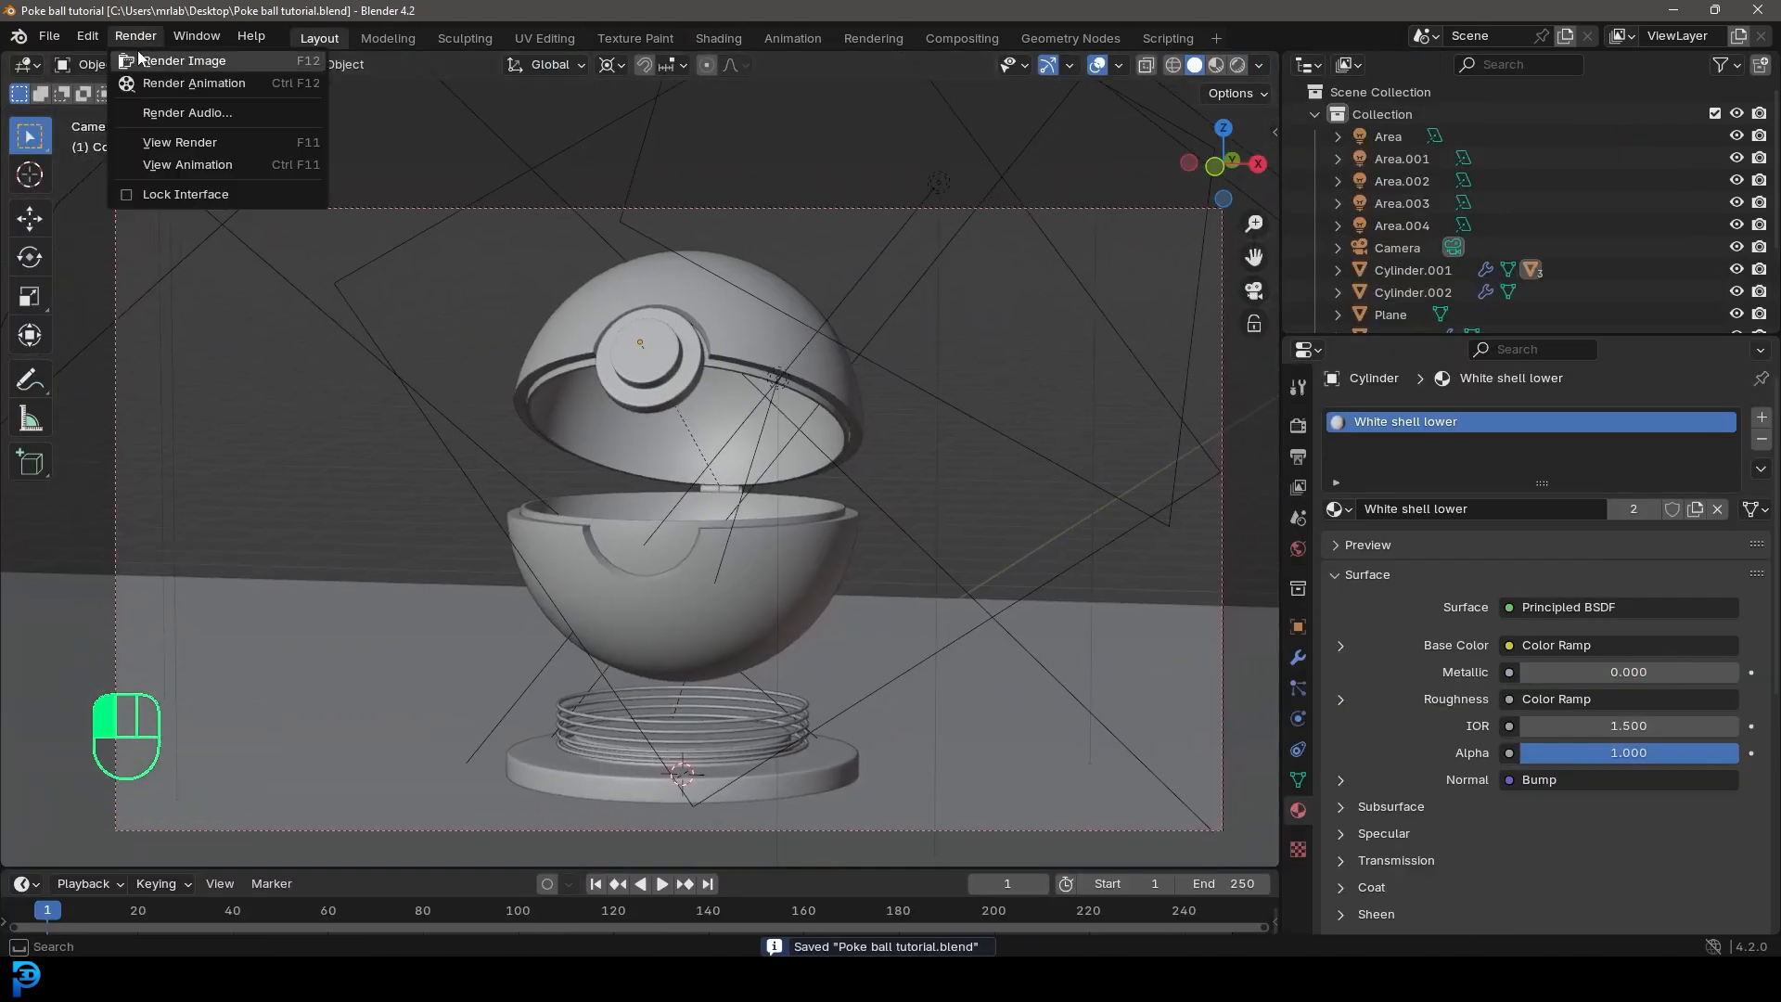
pyautogui.click(237, 63)
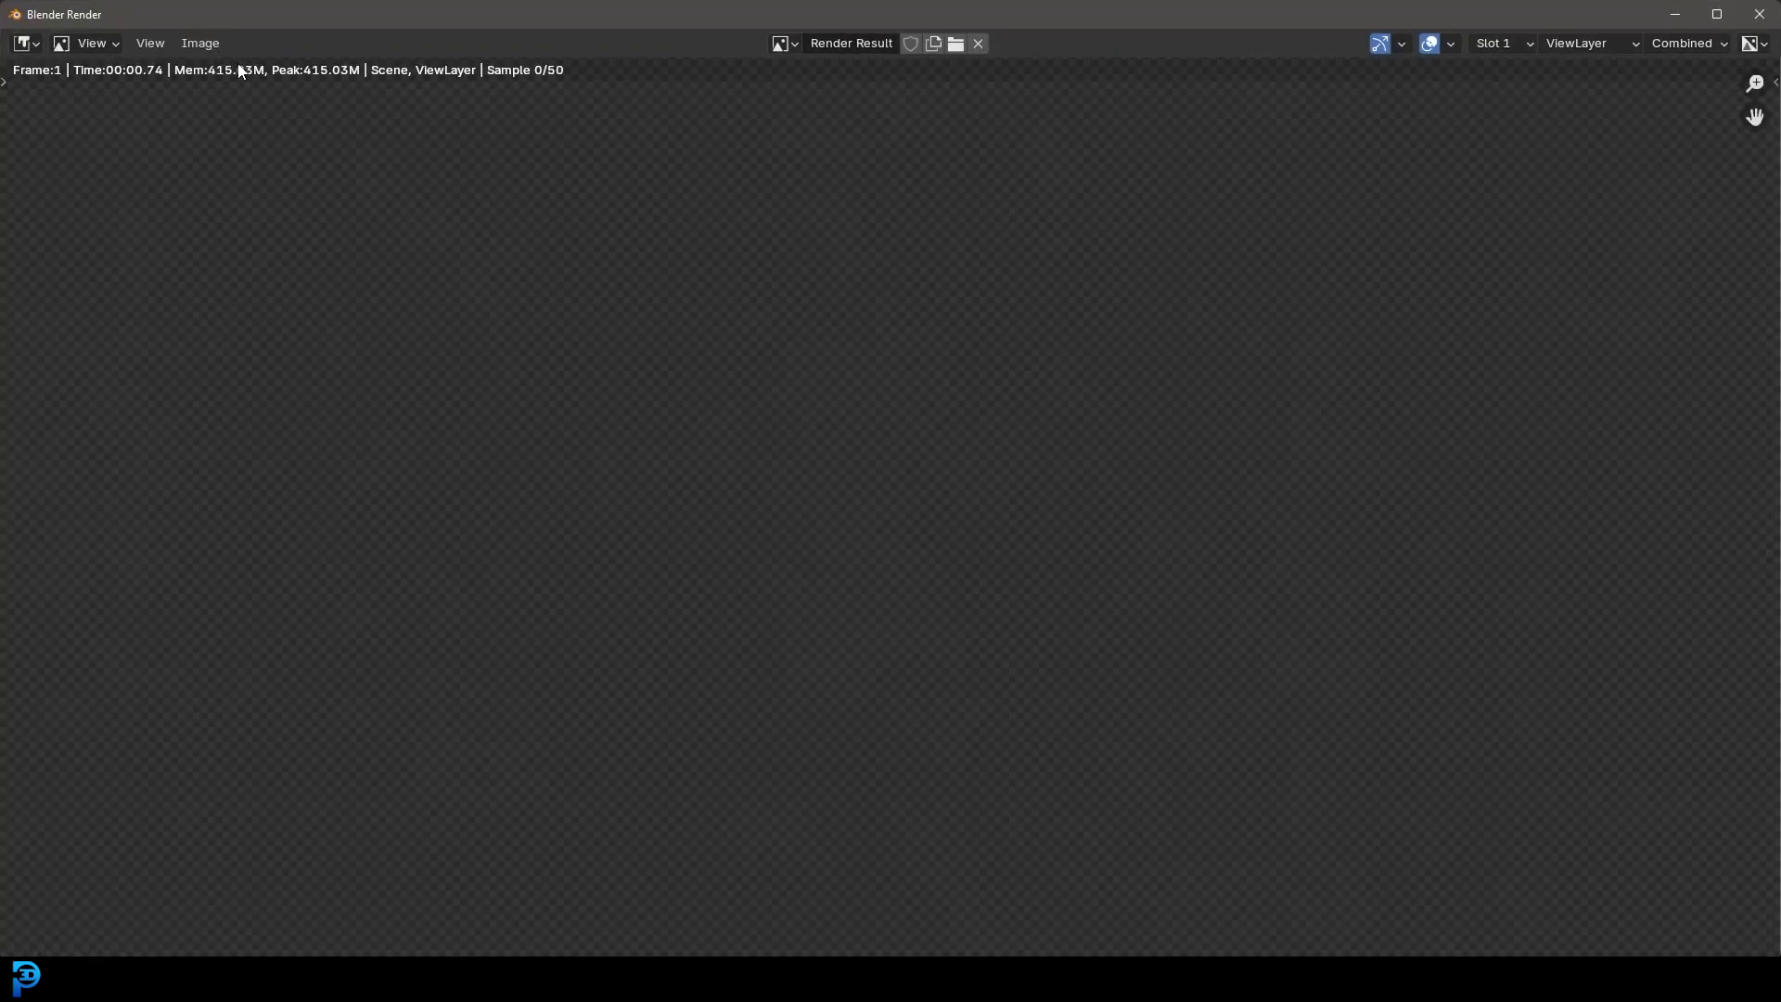